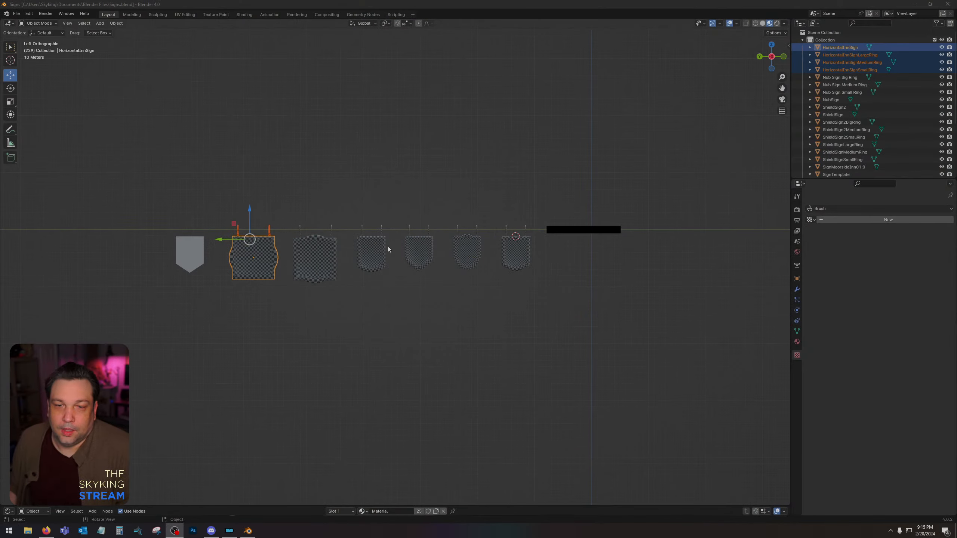
pyautogui.scroll(4, 386, 247)
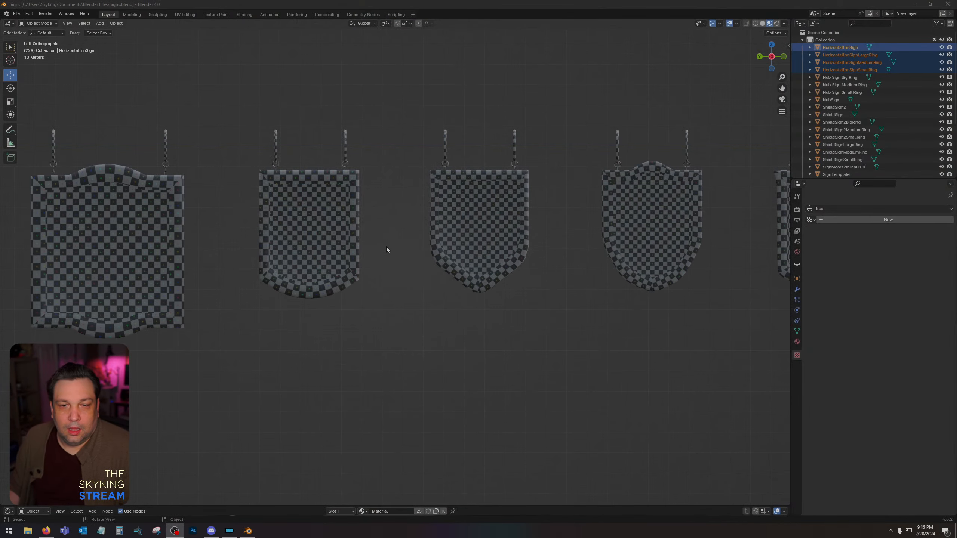
pyautogui.scroll(-2, 386, 248)
pyautogui.moveTo(389, 249); pyautogui.dragTo(403, 250, button='middle')
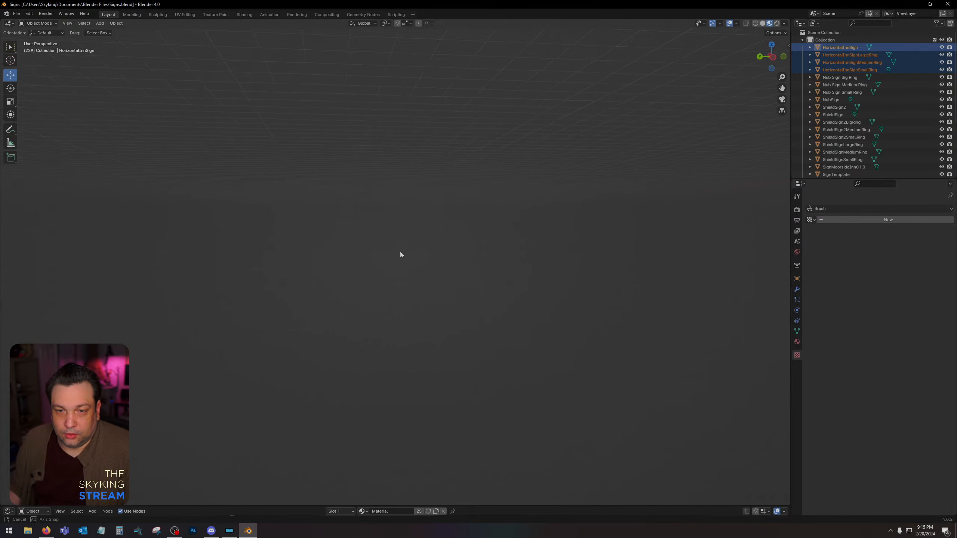
pyautogui.click(775, 57)
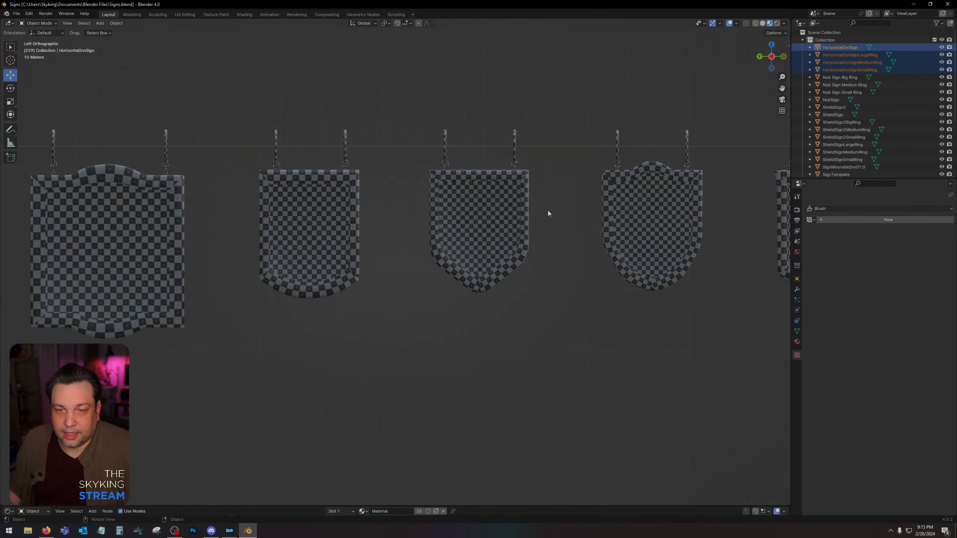
# Select the pointed shield sign and inspect the neighbouring signs' checker texture from an angled perspective.
pyautogui.click(517, 226)
pyautogui.scroll(-3, 515, 223)
pyautogui.moveTo(514, 223); pyautogui.dragTo(522, 182, button='middle')
pyautogui.scroll(5, 318, 236)
pyautogui.scroll(-4, 317, 236)
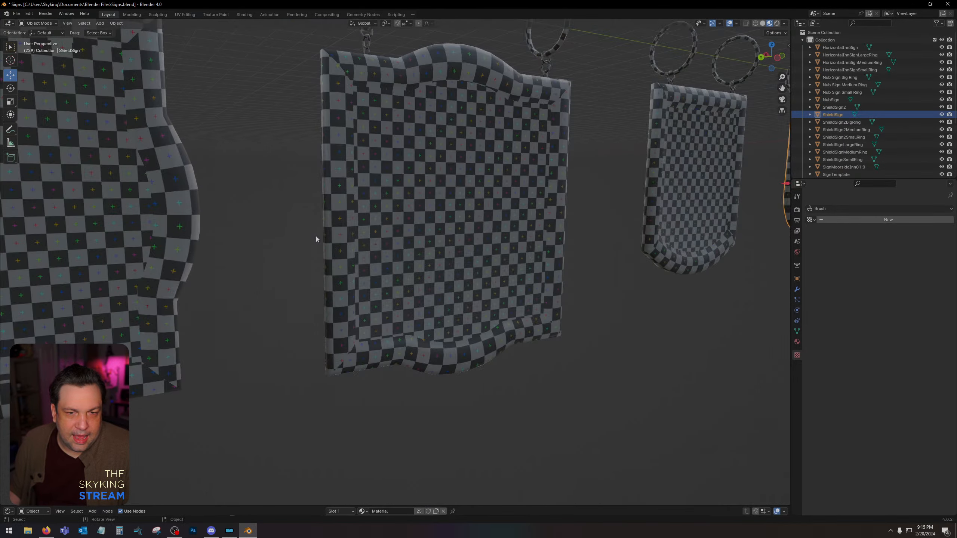
# Select HorizontalInnSign and examine the checker texture across its front panel and frame.
pyautogui.click(269, 220)
pyautogui.scroll(-3, 260, 217)
pyautogui.moveTo(254, 215); pyautogui.dragTo(378, 180, button='middle')
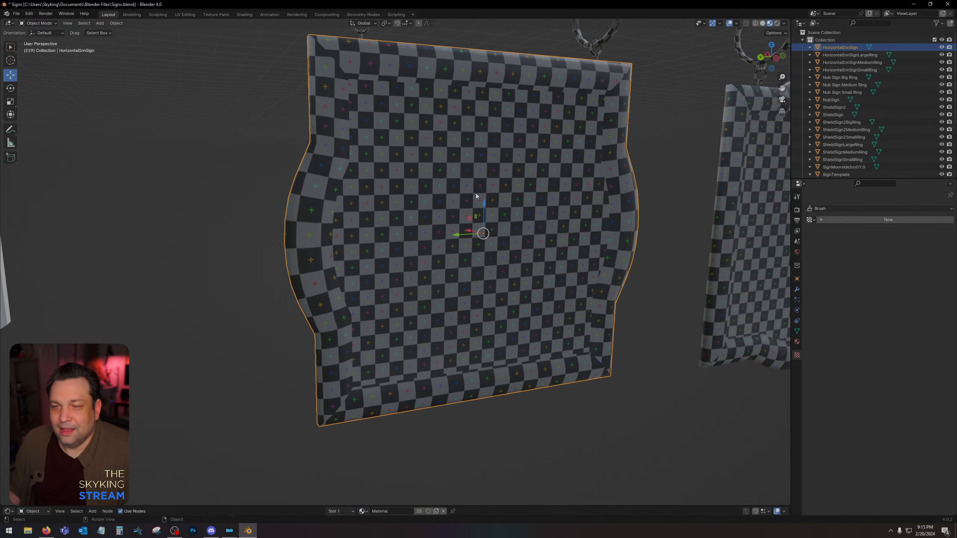
pyautogui.moveTo(476, 193); pyautogui.dragTo(462, 202, button='middle')
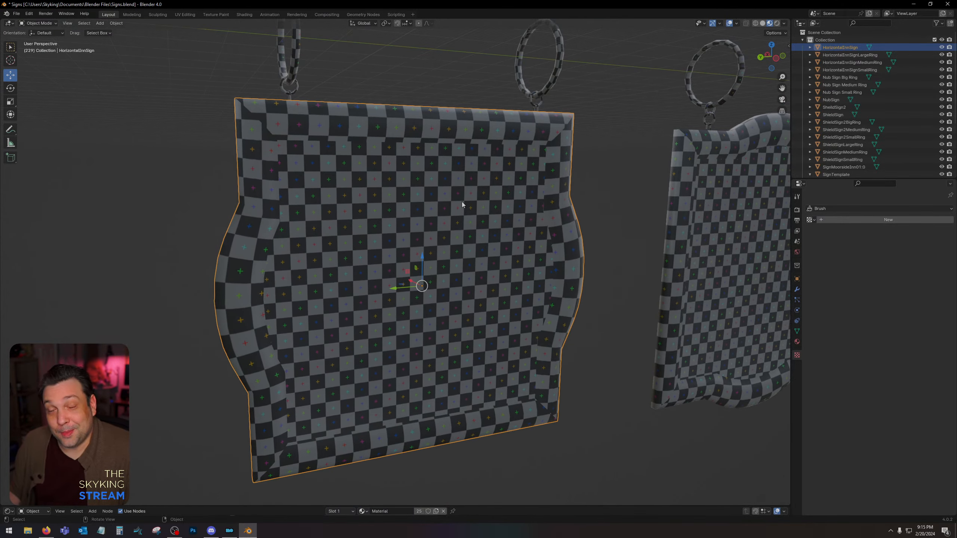
pyautogui.scroll(-4, 462, 203)
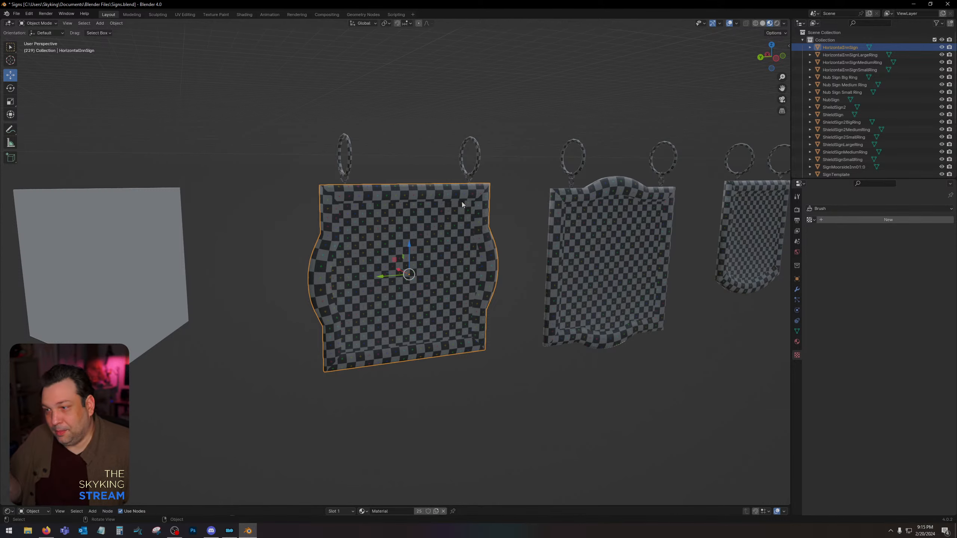
pyautogui.scroll(4, 452, 222)
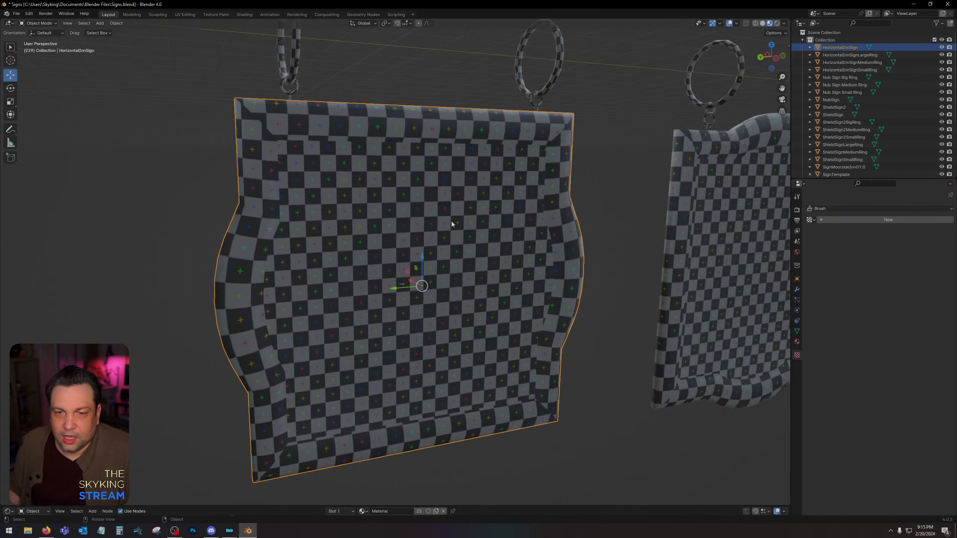
pyautogui.moveTo(451, 221); pyautogui.dragTo(450, 220, button='middle')
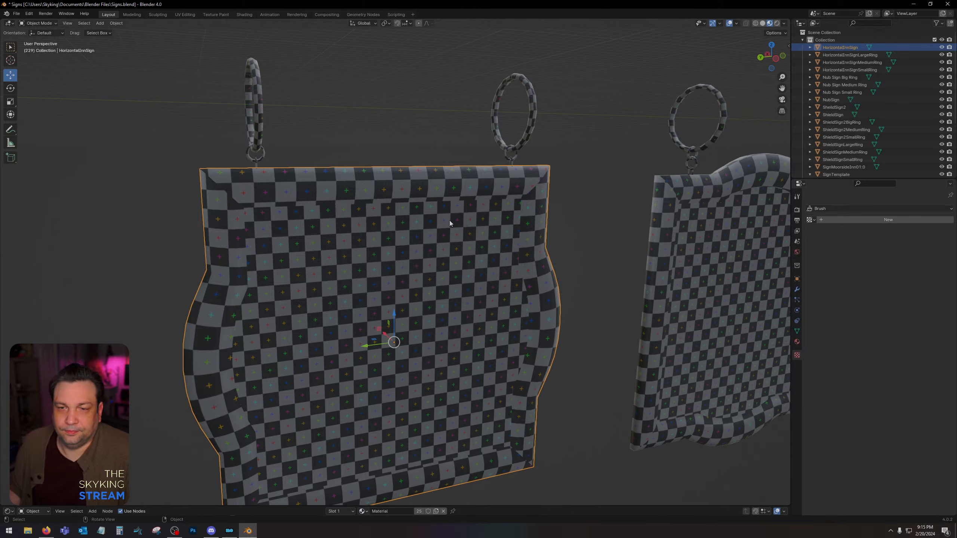
# Select the small ring on top of HorizontalInnSign and examine how the hanging rings are textured and linked.
pyautogui.click(512, 163)
pyautogui.moveTo(513, 163); pyautogui.dragTo(413, 184, button='middle')
pyautogui.scroll(2, 466, 204)
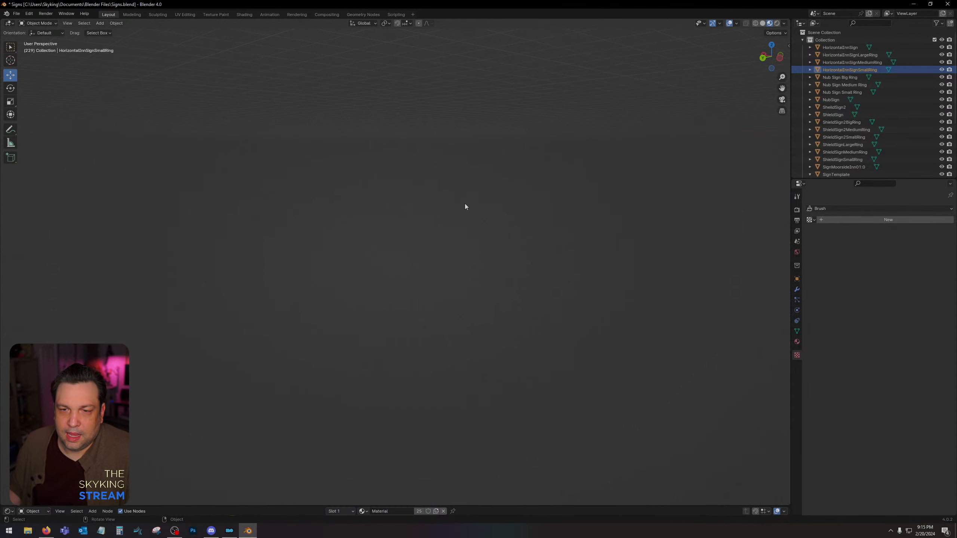
pyautogui.scroll(-1, 465, 204)
pyautogui.scroll(-4, 482, 192)
pyautogui.moveTo(481, 192); pyautogui.dragTo(481, 193, button='middle')
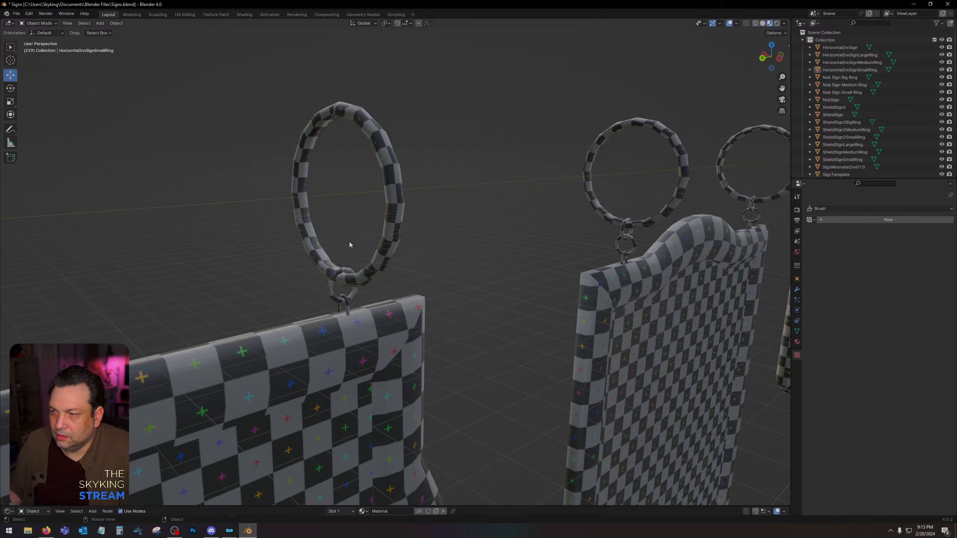
pyautogui.scroll(-6, 404, 332)
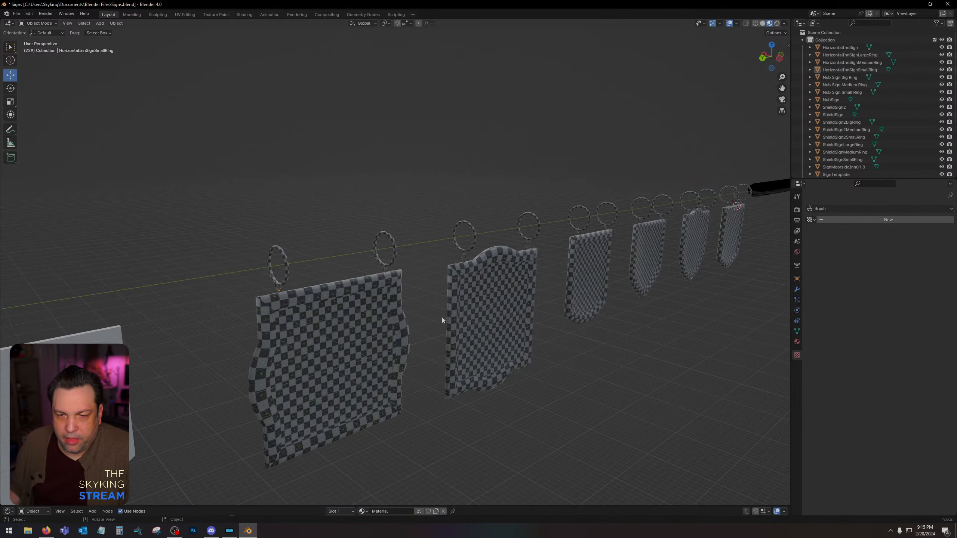
# Select VerticalInnSign and inspect its checker texture mapping alongside the neighbouring signs.
pyautogui.keyDown('shift'); pyautogui.moveTo(463, 312); pyautogui.dragTo(445, 306, button='middle'); pyautogui.keyUp('shift')
pyautogui.moveTo(430, 298); pyautogui.dragTo(500, 287, button='middle')
pyautogui.scroll(5, 499, 287)
pyautogui.scroll(-3, 499, 279)
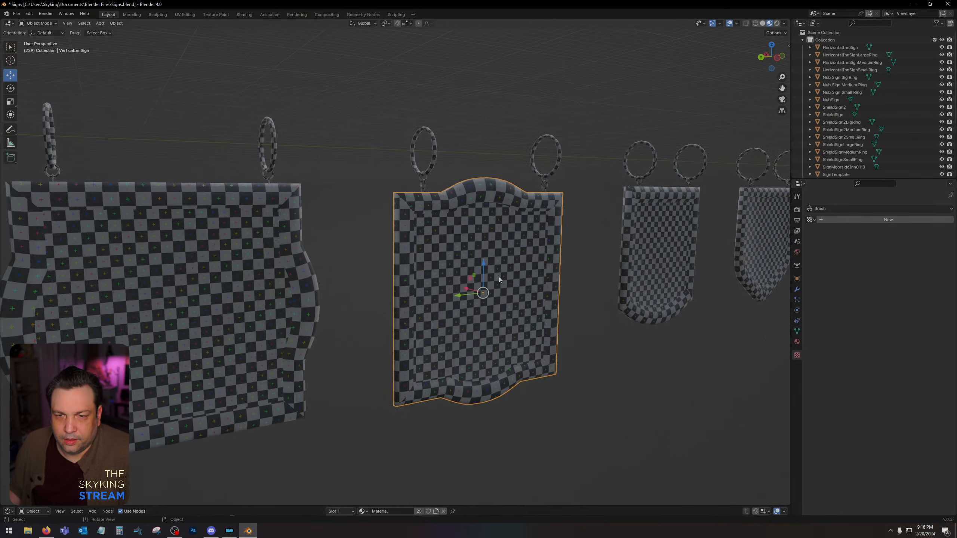
pyautogui.scroll(-3, 469, 248)
pyautogui.moveTo(464, 247); pyautogui.dragTo(326, 264, button='middle')
pyautogui.scroll(3, 328, 263)
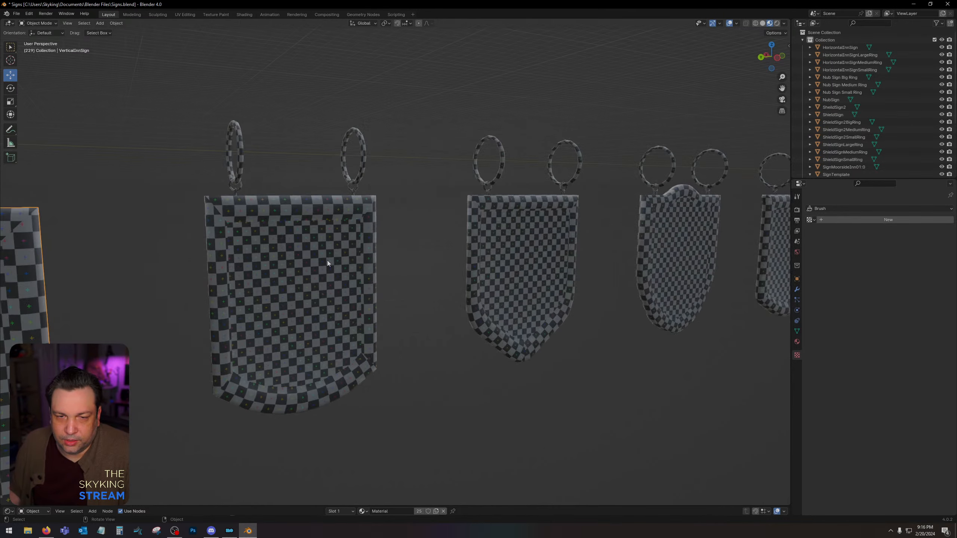
# Compare the checker texture on StraightShield and ShieldSign, selecting each sign in turn.
pyautogui.click(328, 260)
pyautogui.click(521, 251)
pyautogui.click(306, 276)
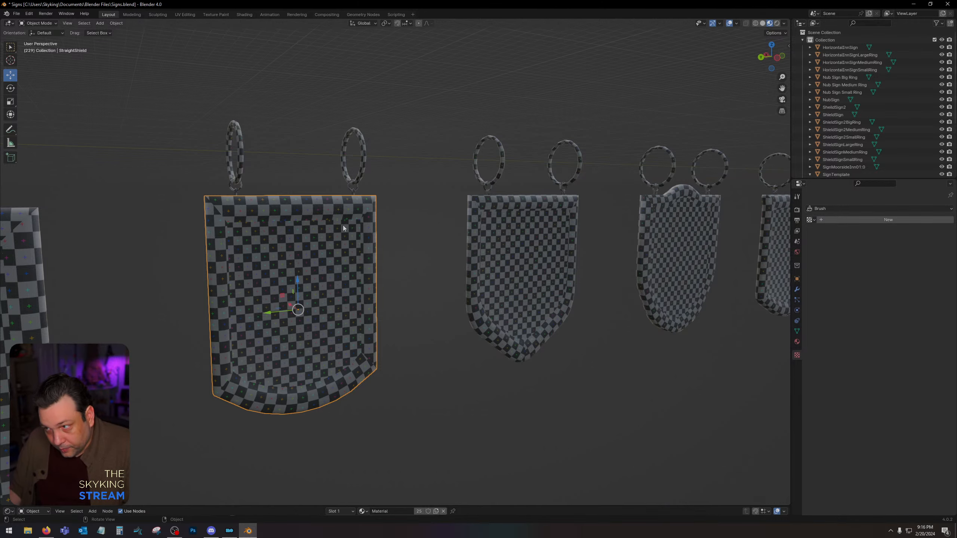
pyautogui.click(559, 227)
pyautogui.moveTo(548, 227); pyautogui.dragTo(183, 269, button='middle')
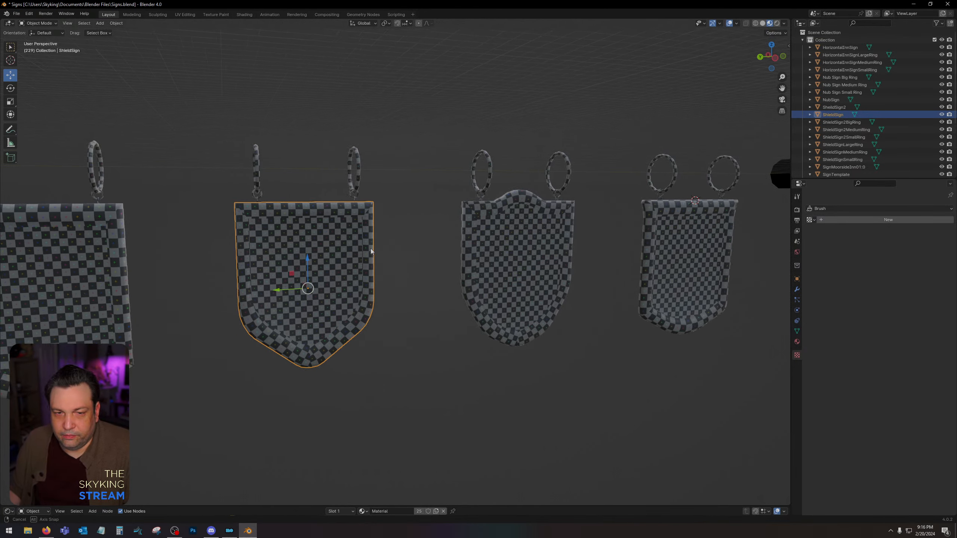
pyautogui.scroll(8, 379, 248)
pyautogui.scroll(-4, 339, 247)
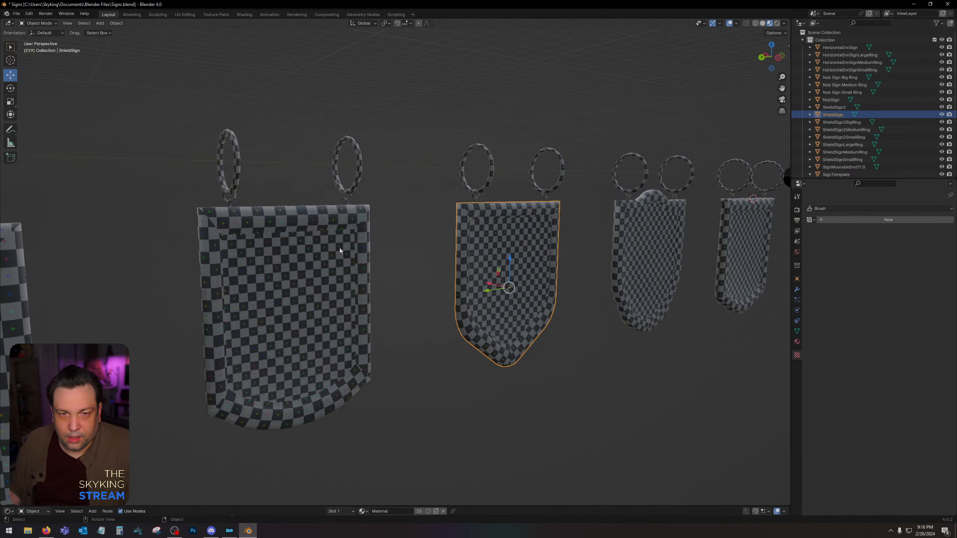
pyautogui.moveTo(339, 249); pyautogui.dragTo(327, 126, button='middle')
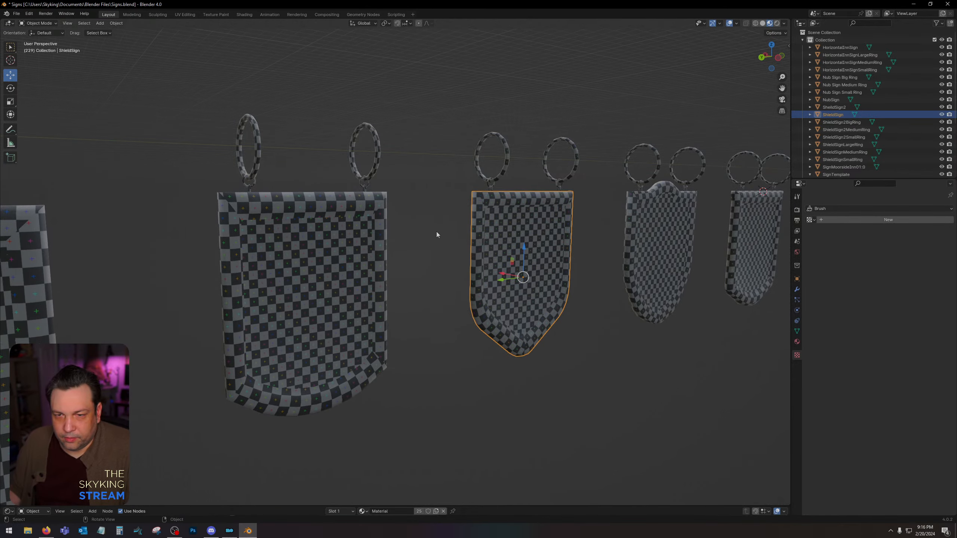
# Inspect the checker mapping on the arched-top shield sign, then select NubSign and examine it.
pyautogui.moveTo(437, 233); pyautogui.dragTo(371, 276, button='middle')
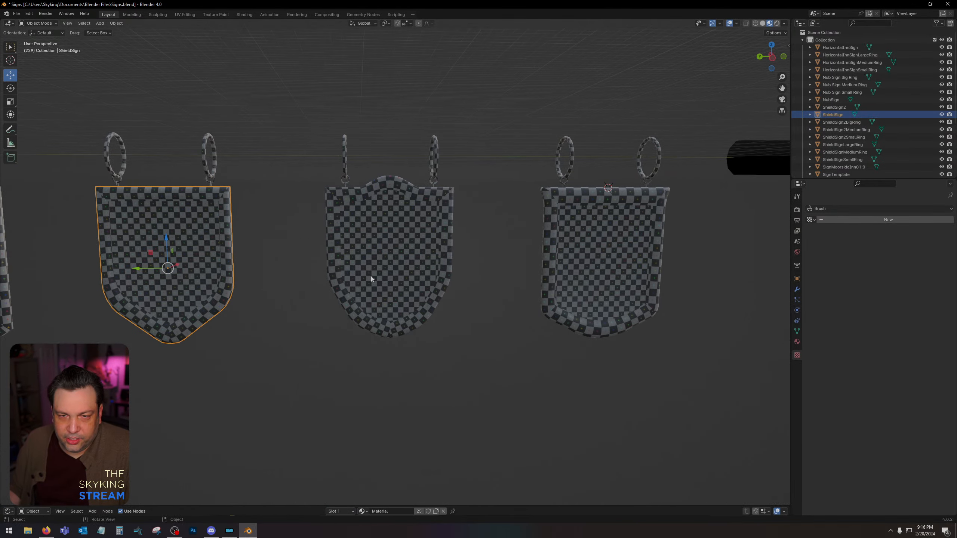
pyautogui.scroll(6, 392, 155)
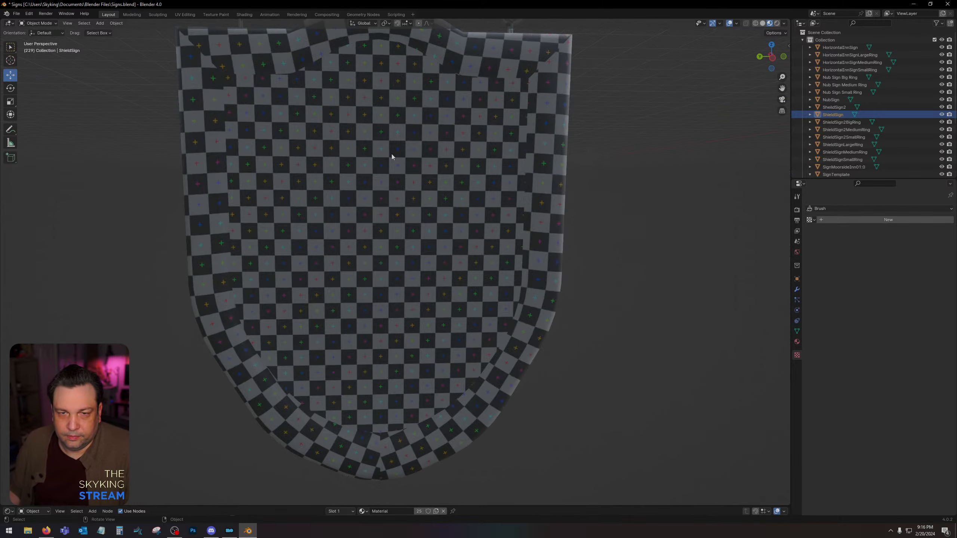
pyautogui.click(425, 209)
pyautogui.scroll(-4, 424, 209)
pyautogui.moveTo(425, 209); pyautogui.dragTo(369, 210, button='middle')
pyautogui.click(453, 212)
pyautogui.moveTo(453, 211); pyautogui.dragTo(434, 213, button='middle')
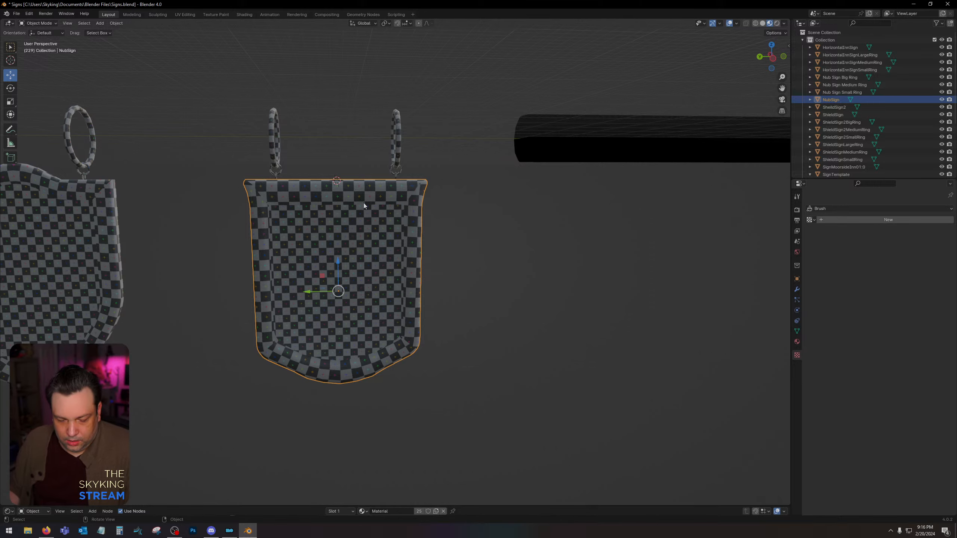
# Open NubSign in Edit Mode with solid shading and examine the seams and geometry at its flared upper corner.
pyautogui.press('Tab')
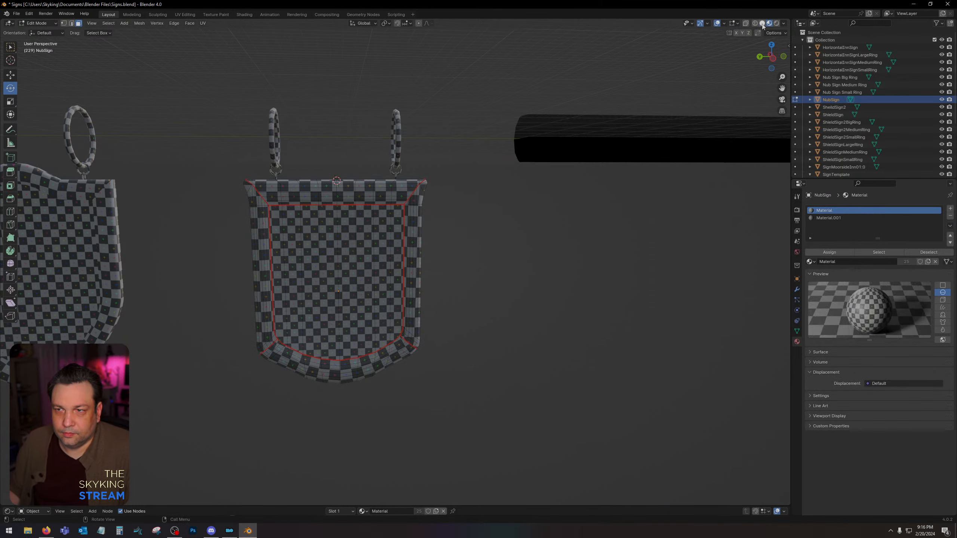
pyautogui.click(762, 23)
pyautogui.scroll(10, 464, 153)
pyautogui.scroll(-8, 464, 154)
pyautogui.moveTo(463, 154); pyautogui.dragTo(449, 158, button='middle')
pyautogui.keyDown('shift'); pyautogui.moveTo(188, 210); pyautogui.dragTo(380, 201, button='middle'); pyautogui.keyUp('shift')
pyautogui.scroll(4, 368, 178)
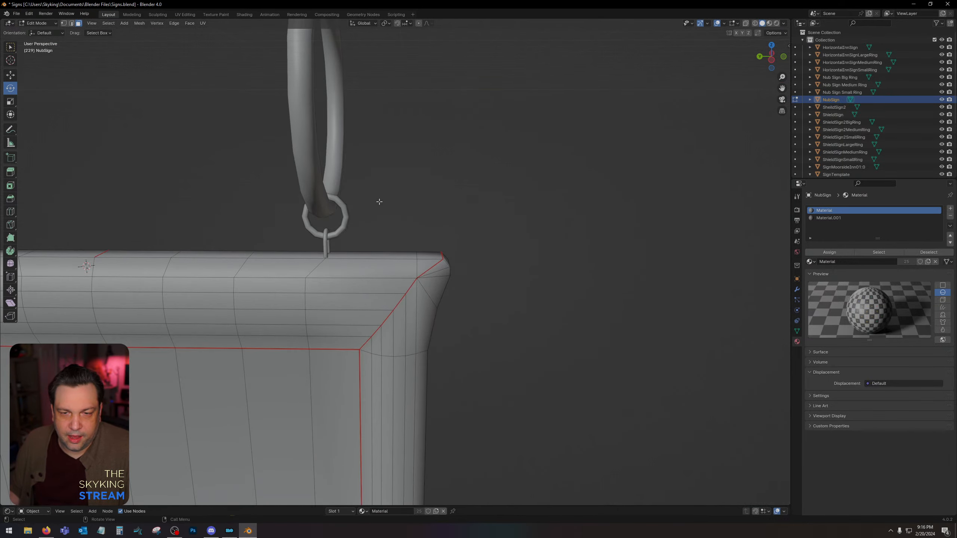
pyautogui.click(433, 270)
pyautogui.keyDown('shift'); pyautogui.moveTo(457, 295); pyautogui.dragTo(400, 290, button='middle'); pyautogui.keyUp('shift')
pyautogui.scroll(1, 405, 289)
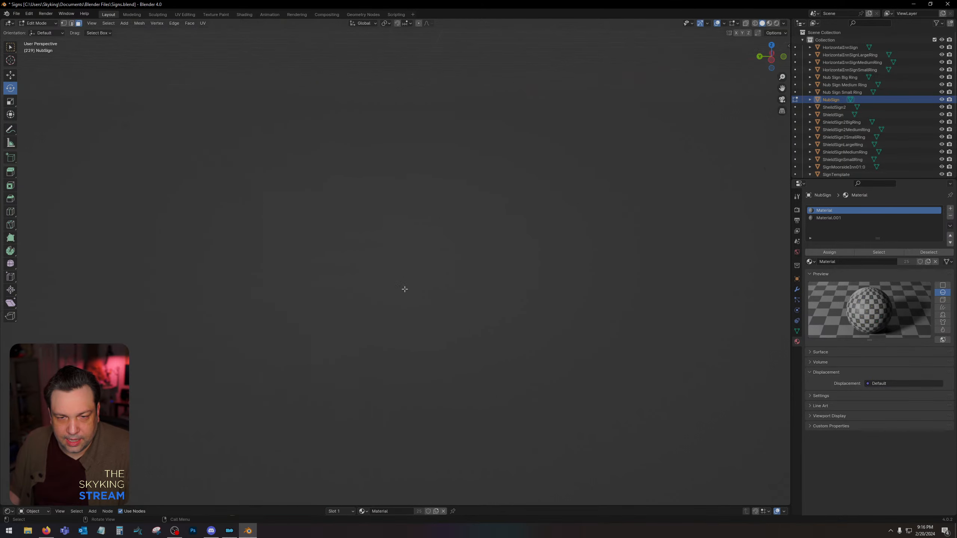
pyautogui.scroll(-2, 405, 289)
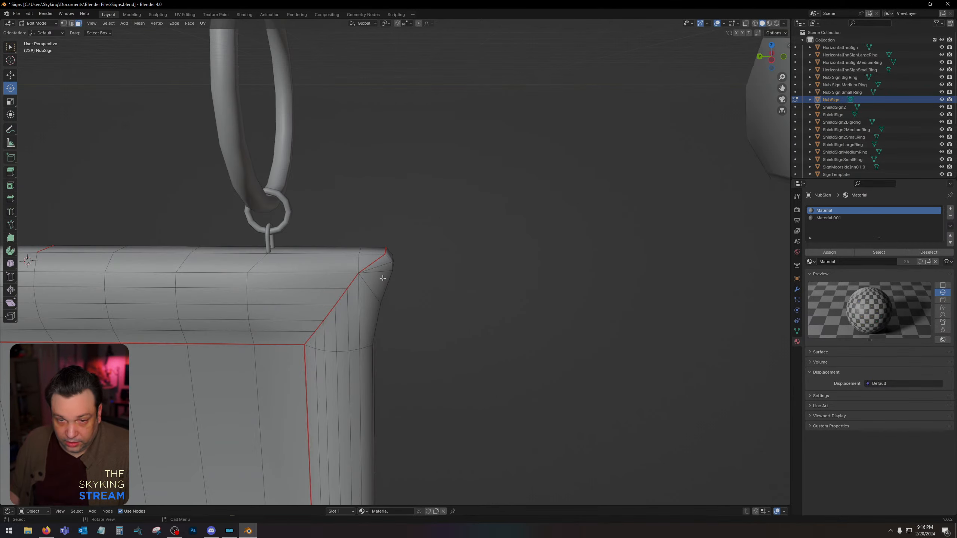
# Check the checker texture at NubSign's upper corner in material preview, then return to solid shading and clear the selection.
pyautogui.click(770, 24)
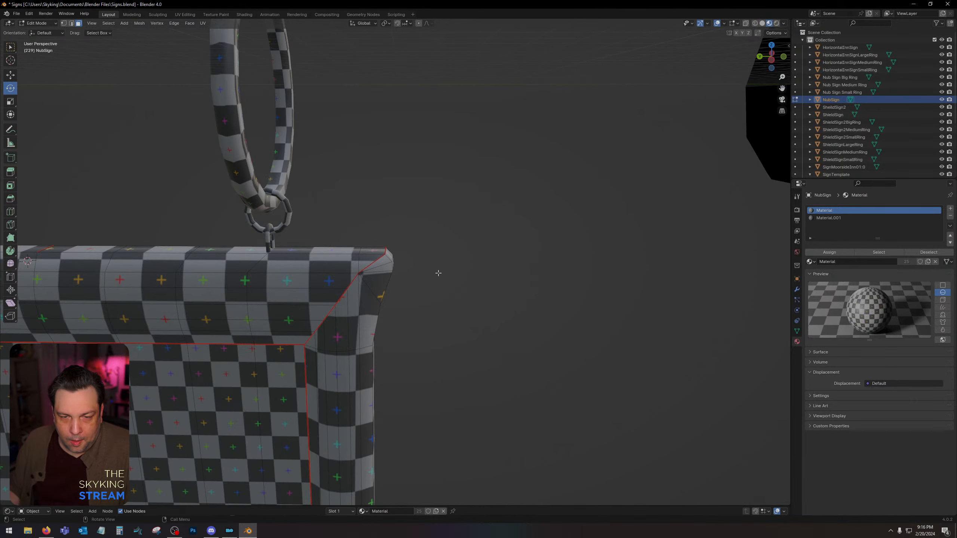
pyautogui.scroll(-6, 439, 273)
pyautogui.moveTo(438, 273); pyautogui.dragTo(487, 240, button='middle')
pyautogui.click(446, 265)
pyautogui.click(761, 25)
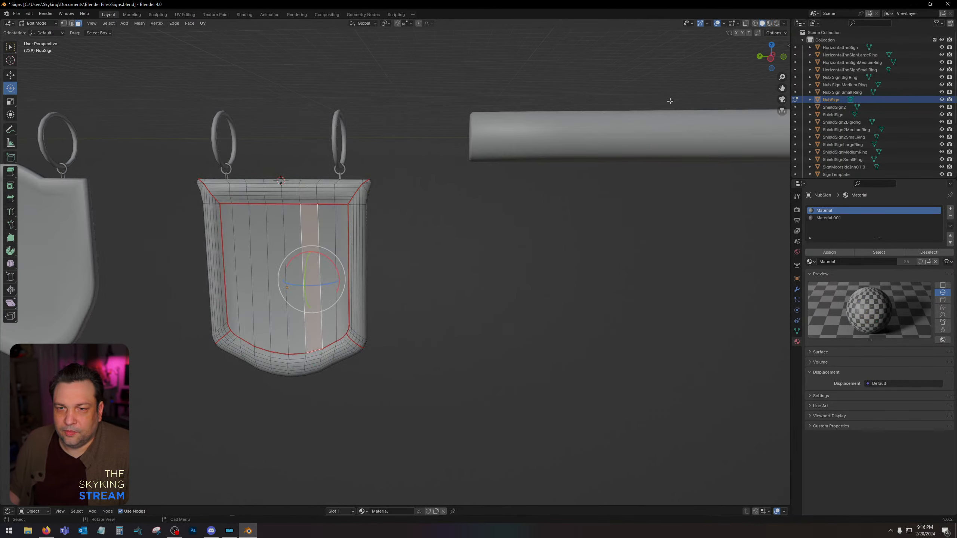
pyautogui.click(582, 145)
pyautogui.scroll(-2, 555, 145)
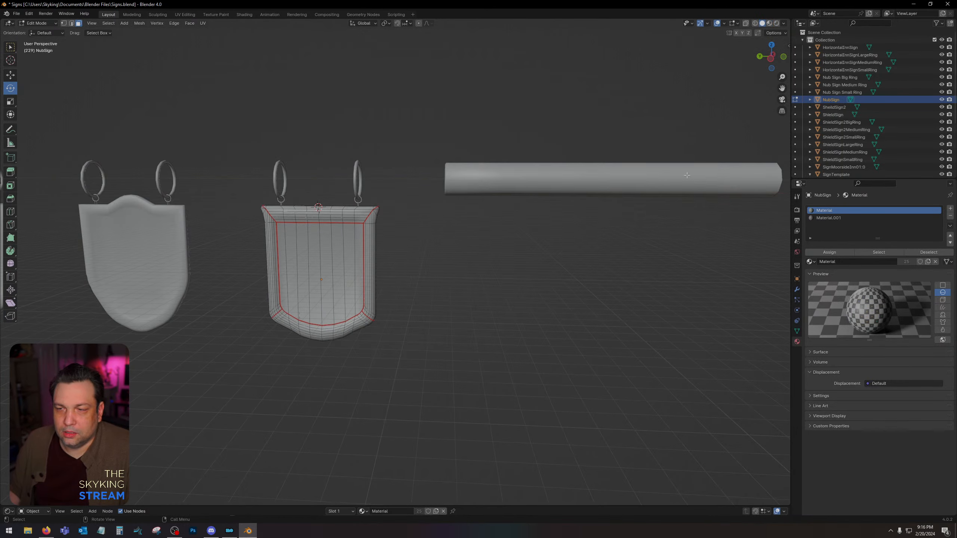
# Return to Object Mode, select the horizontal beam beside NubSign, and check its alignment with the hanging rings.
pyautogui.press('Tab')
pyautogui.click(371, 145)
pyautogui.click(538, 185)
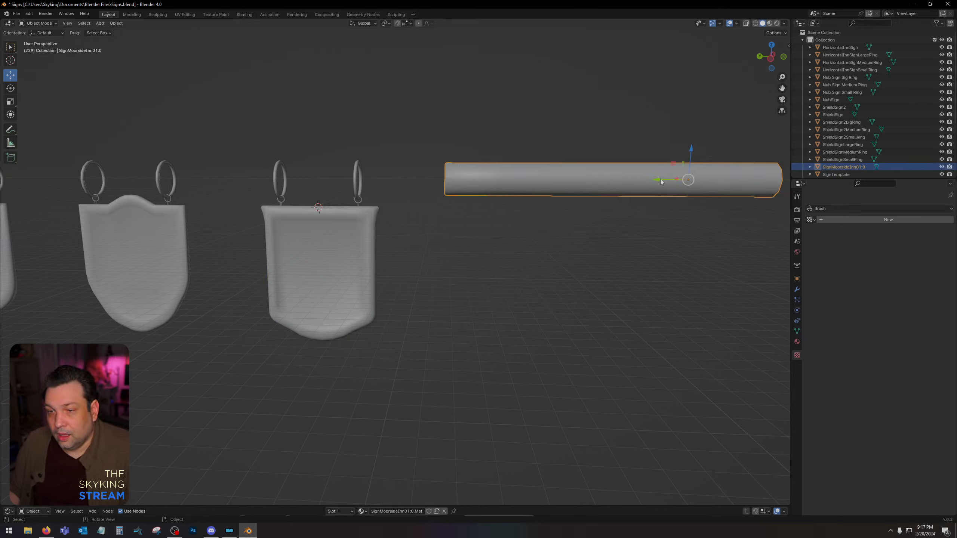
pyautogui.moveTo(661, 182); pyautogui.dragTo(619, 190)
pyautogui.moveTo(620, 190); pyautogui.dragTo(565, 202, button='middle')
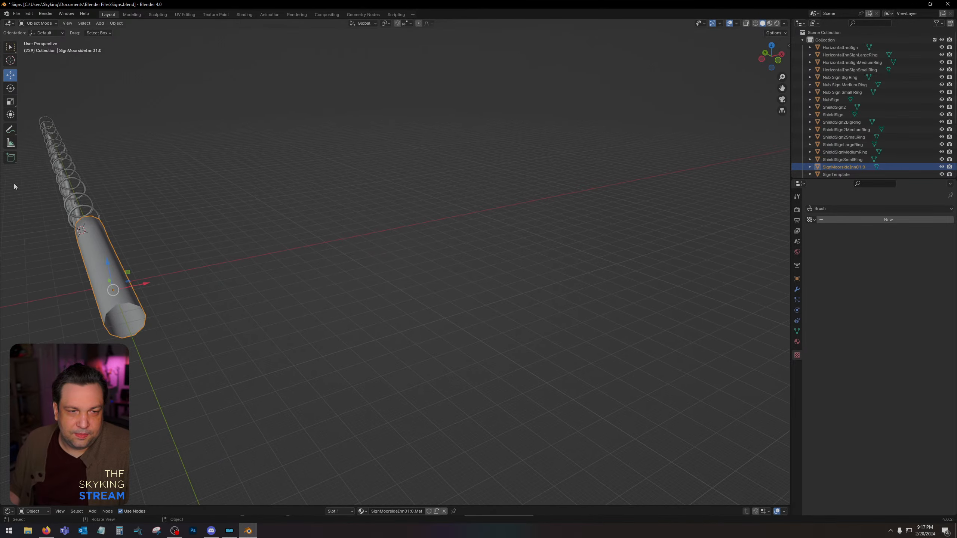
pyautogui.moveTo(115, 210); pyautogui.dragTo(553, 195, button='middle')
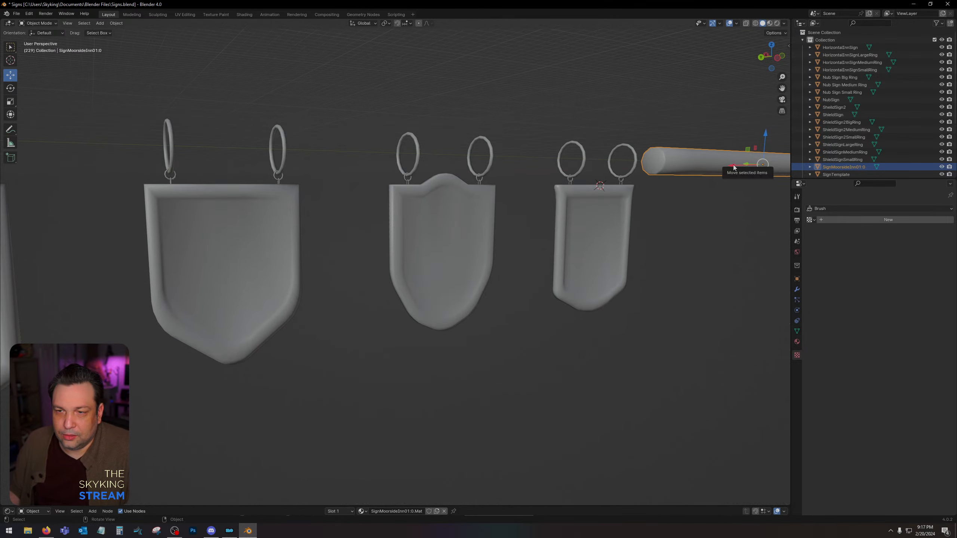
# Move the beam along the row of signs so it passes through NubSign's hanging rings, undoing the first misplaced move.
pyautogui.moveTo(734, 165); pyautogui.dragTo(694, 173)
pyautogui.hotkey('ctrl', 'z')
pyautogui.moveTo(694, 173); pyautogui.dragTo(708, 195, button='middle')
pyautogui.moveTo(733, 222); pyautogui.dragTo(605, 251)
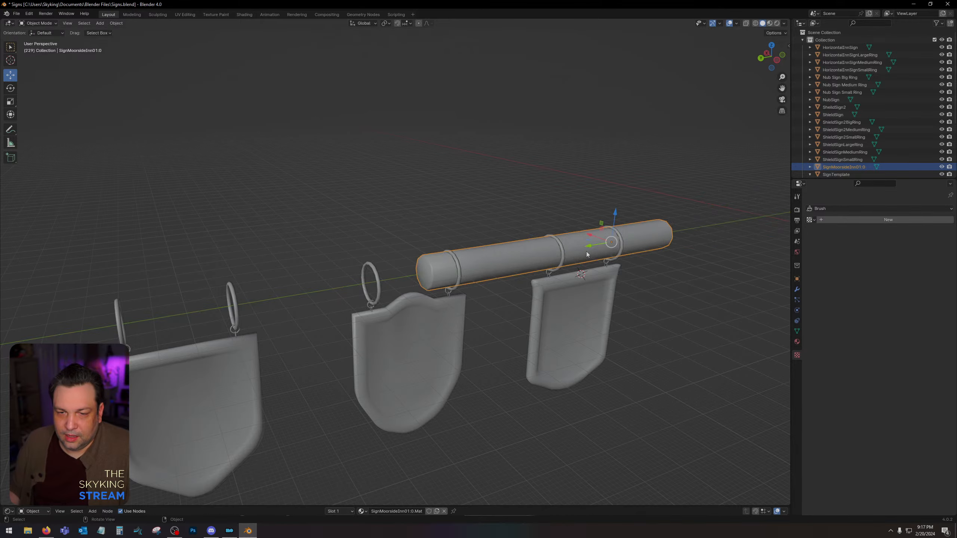
# Examine up close how NubSign's large and small rings fit around the beam.
pyautogui.scroll(6, 609, 257)
pyautogui.moveTo(648, 212); pyautogui.dragTo(614, 278, button='middle')
pyautogui.scroll(2, 555, 185)
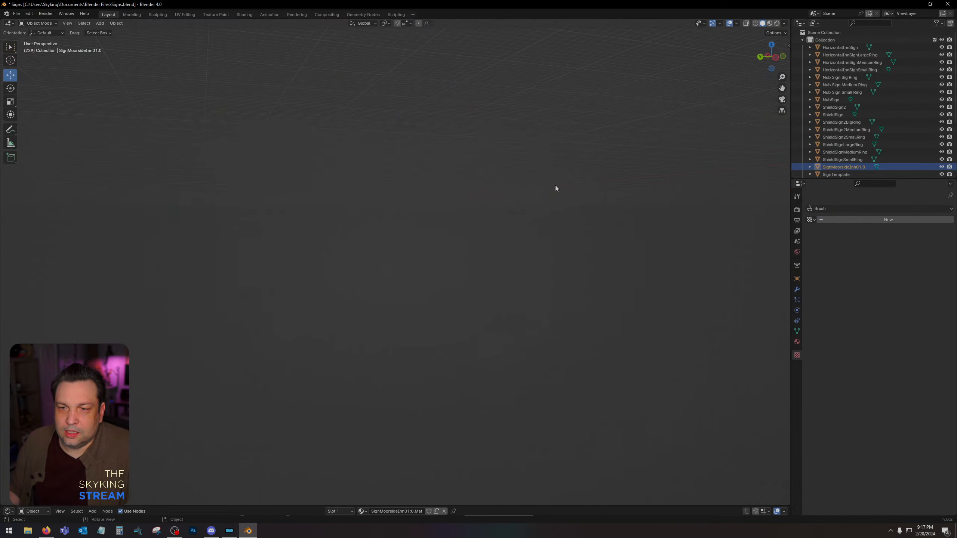
pyautogui.scroll(-2, 568, 178)
pyautogui.scroll(1, 570, 178)
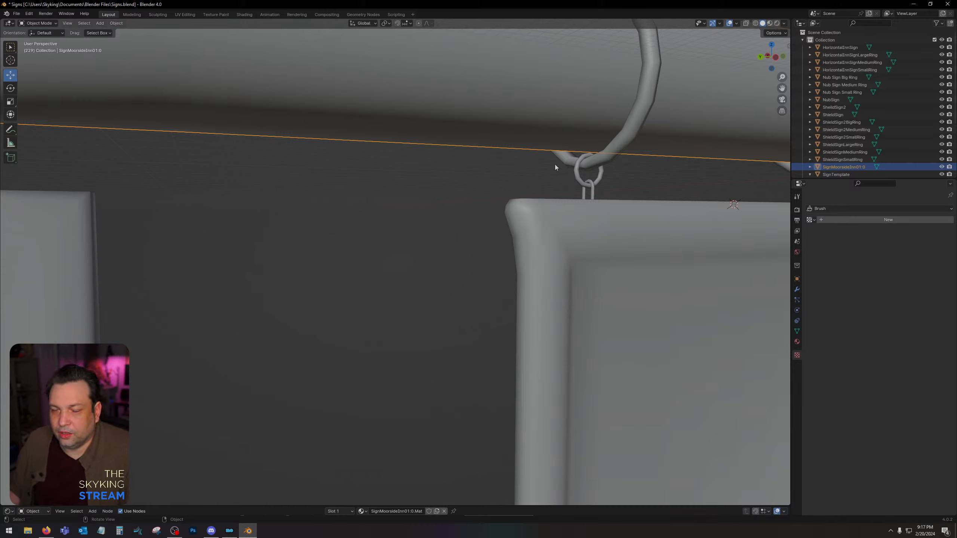
pyautogui.scroll(-6, 557, 166)
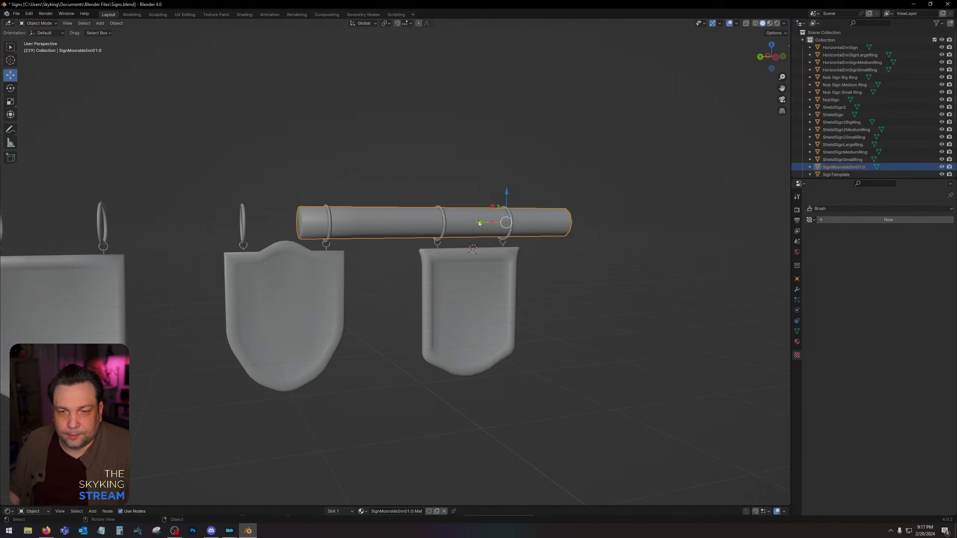
# Slide the beam along the row of signs so it passes through the hanging rings of the large arched-top sign.
pyautogui.moveTo(479, 222); pyautogui.dragTo(296, 222)
pyautogui.keyDown('shift'); pyautogui.moveTo(338, 254); pyautogui.dragTo(613, 252, button='middle'); pyautogui.keyUp('shift')
pyautogui.scroll(-2, 720, 199)
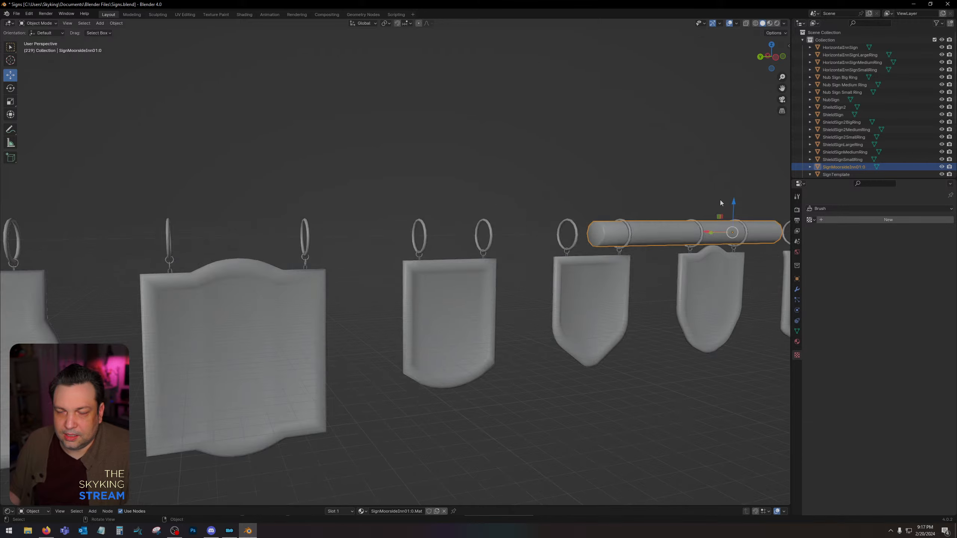
pyautogui.scroll(-2, 656, 252)
pyautogui.moveTo(622, 245); pyautogui.dragTo(309, 245)
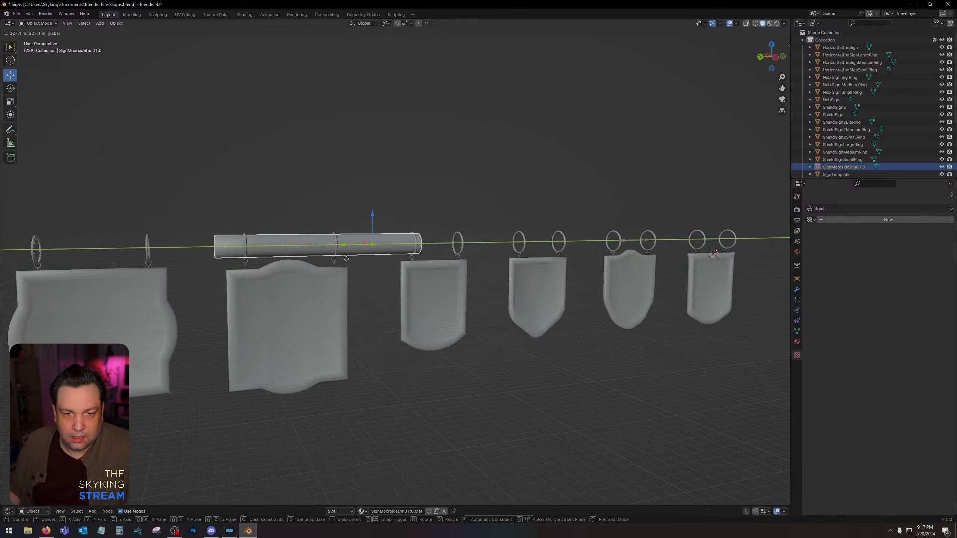
# Examine up close how the arched-top sign's rings and its neighbour's fit the beam, nudging the beam slightly along the row.
pyautogui.scroll(6, 321, 243)
pyautogui.scroll(-5, 339, 250)
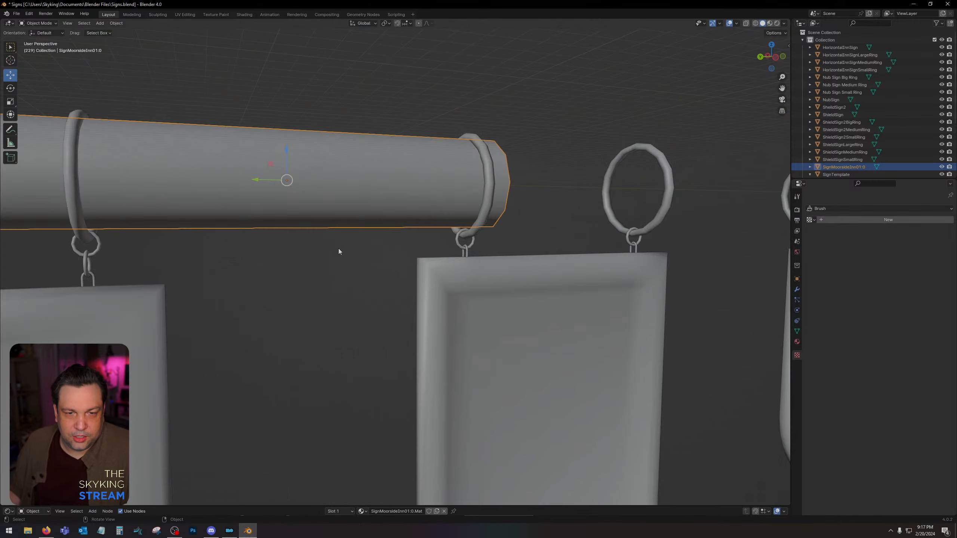
pyautogui.scroll(5, 355, 250)
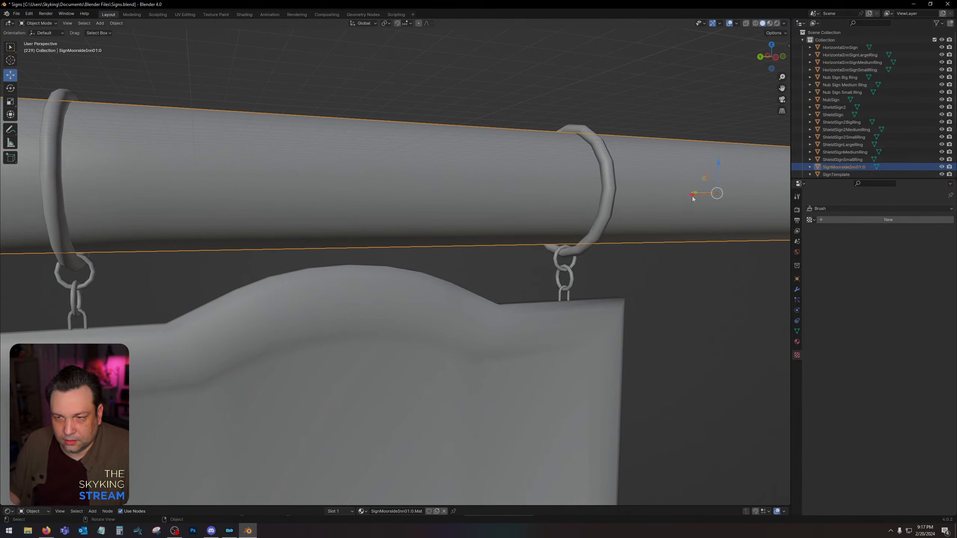
pyautogui.moveTo(696, 192); pyautogui.dragTo(688, 195)
pyautogui.scroll(-7, 688, 194)
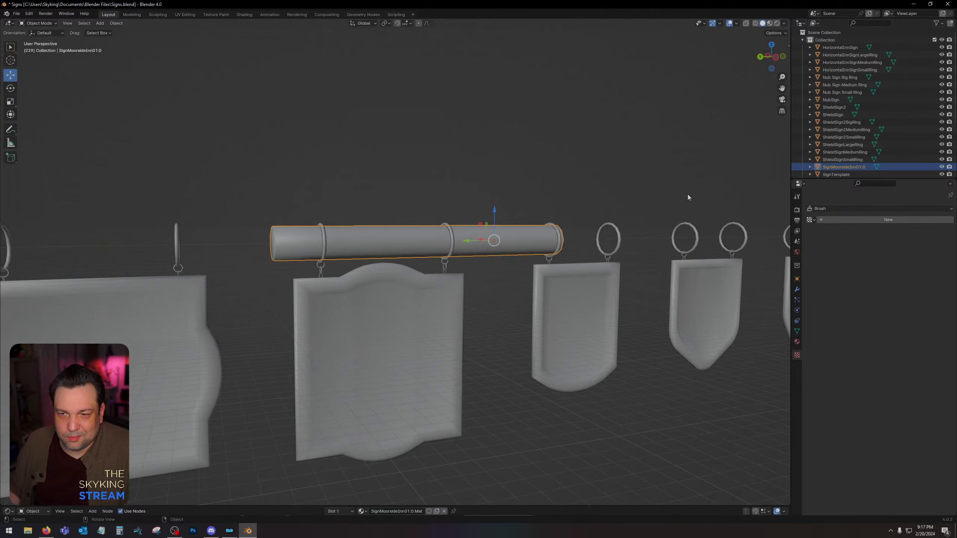
# Undo the beam moves back to its original place beside NubSign at the end of the row.
pyautogui.scroll(-6, 490, 252)
pyautogui.hotkey('ctrl', 'z')
pyautogui.hotkey('ctrl', 'z')
pyautogui.hotkey('ctrl', 'z')
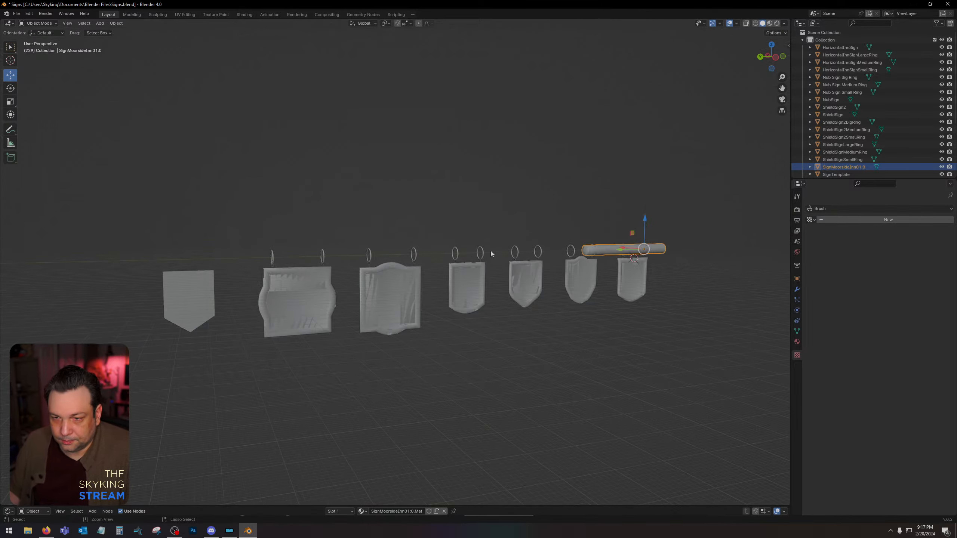
pyautogui.hotkey('ctrl', 'z')
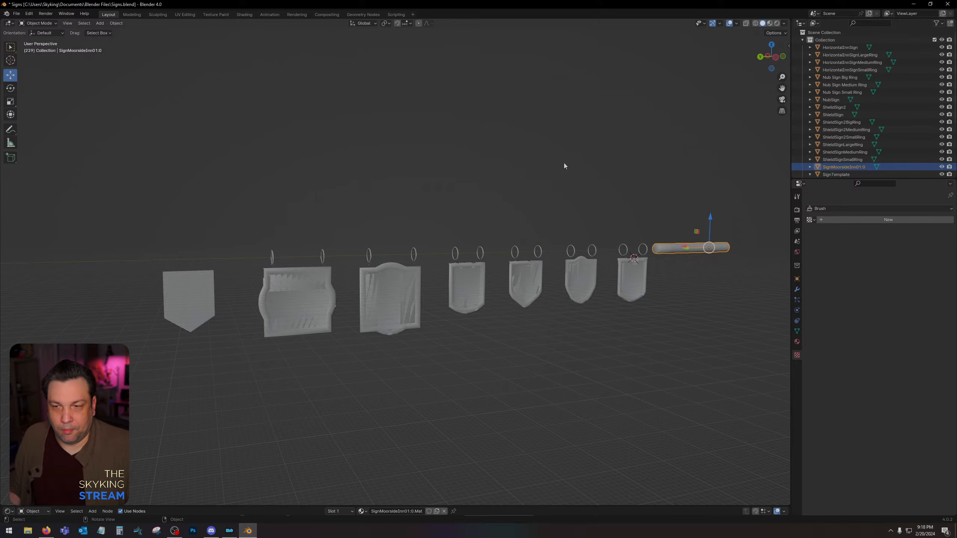
# Open HorizontalInnSign.nif from the Horizontal Inn Sign source folder in NifSkope.
pyautogui.keyDown('shift'); pyautogui.moveTo(408, 178); pyautogui.dragTo(442, 168, button='middle'); pyautogui.keyUp('shift')
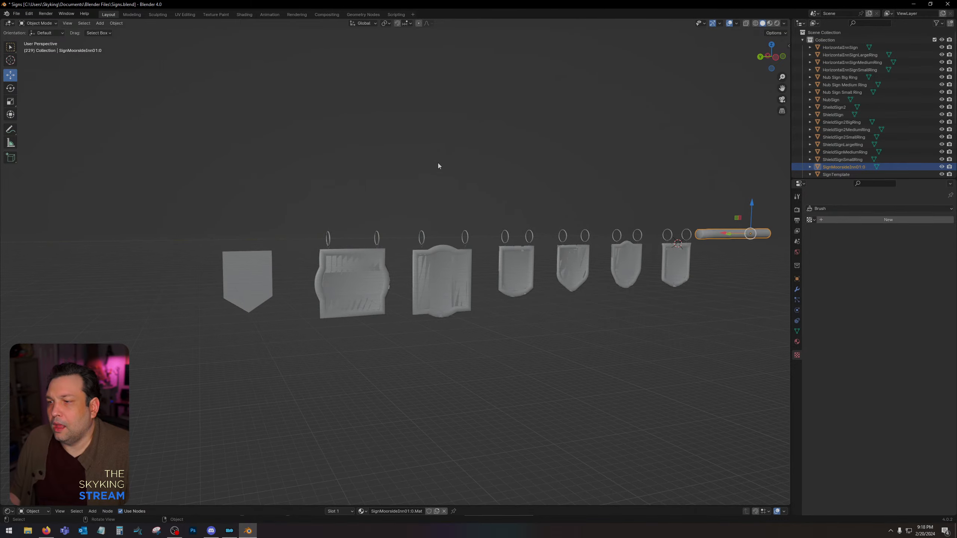
pyautogui.scroll(6, 348, 258)
pyautogui.scroll(-5, 496, 164)
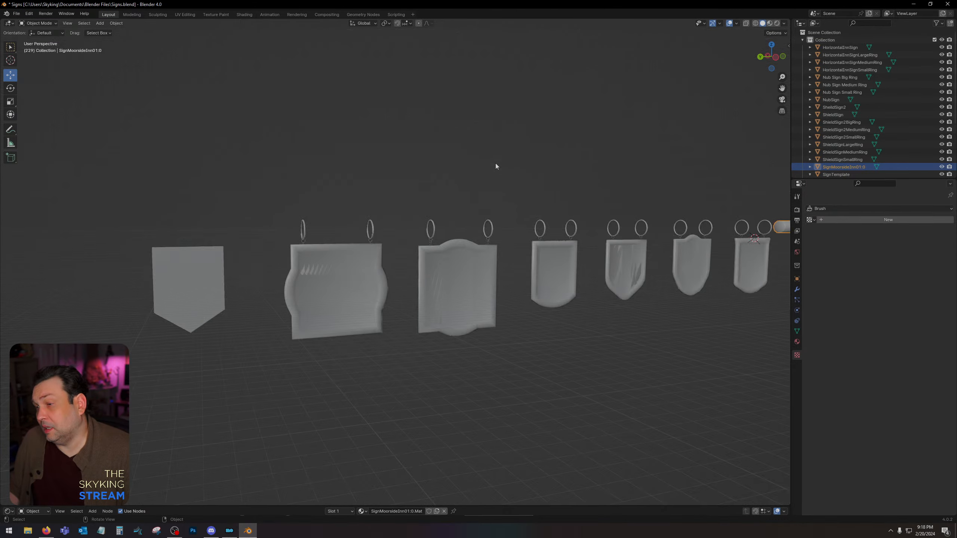
pyautogui.scroll(3, 495, 164)
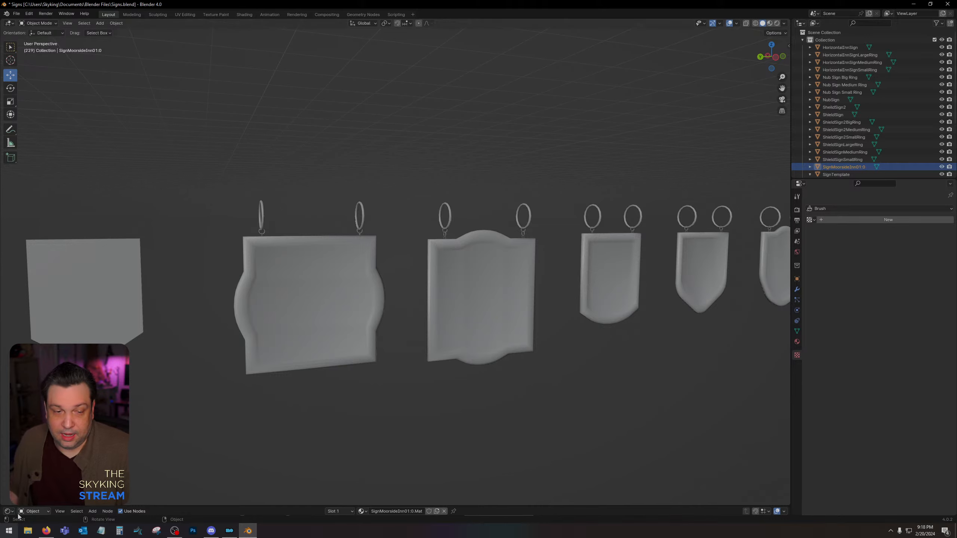
pyautogui.click(28, 531)
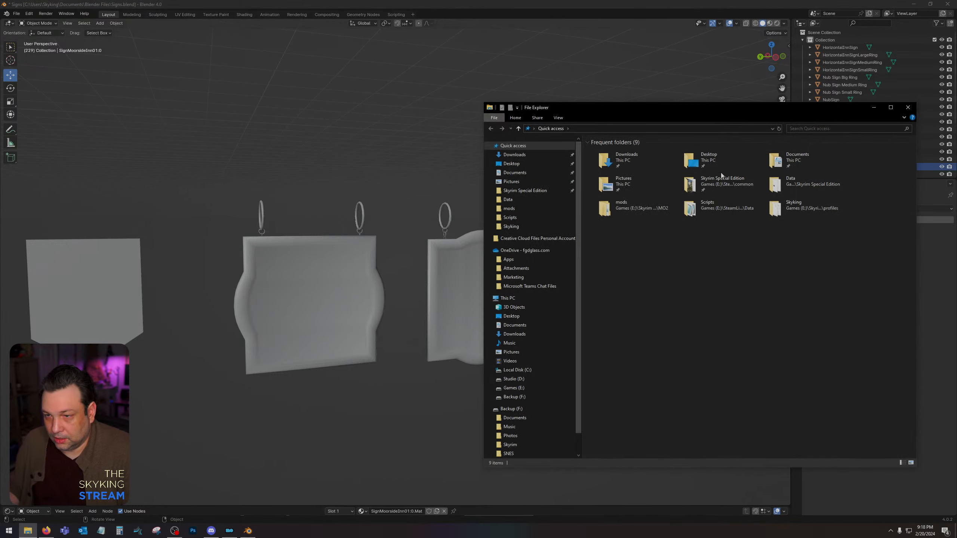
pyautogui.moveTo(695, 109); pyautogui.dragTo(956, 90)
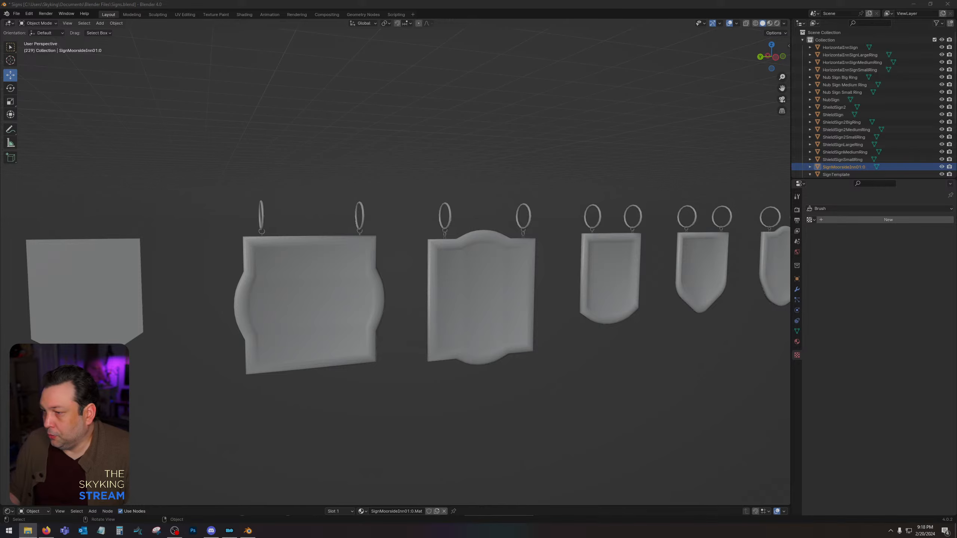
pyautogui.moveTo(657, 266); pyautogui.dragTo(578, 266)
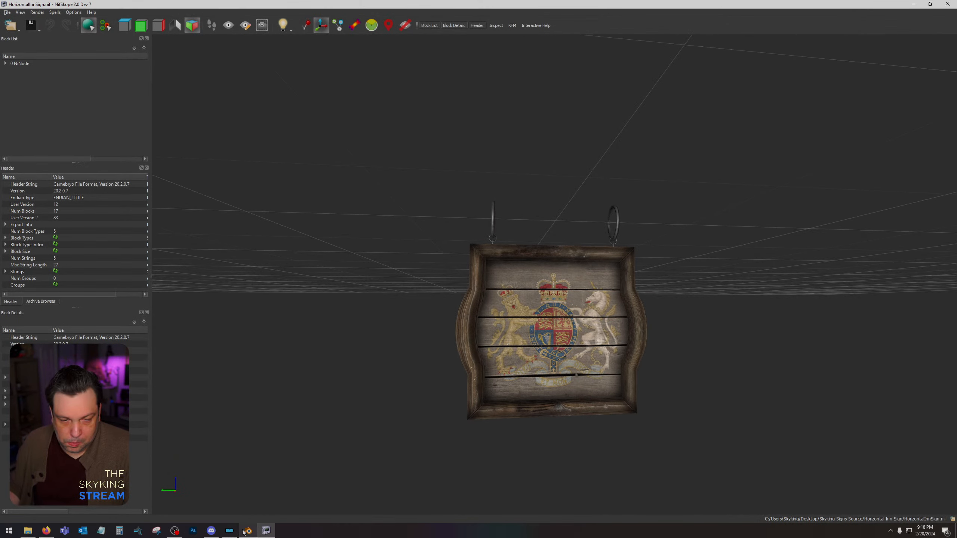
# Switch back to Blender and select the HorizontalInnSign model to compare it with the textured version.
pyautogui.hotkey('alt', 'Tab')
pyautogui.moveTo(456, 275); pyautogui.dragTo(467, 254, button='middle')
pyautogui.click(416, 270)
pyautogui.scroll(1, 468, 255)
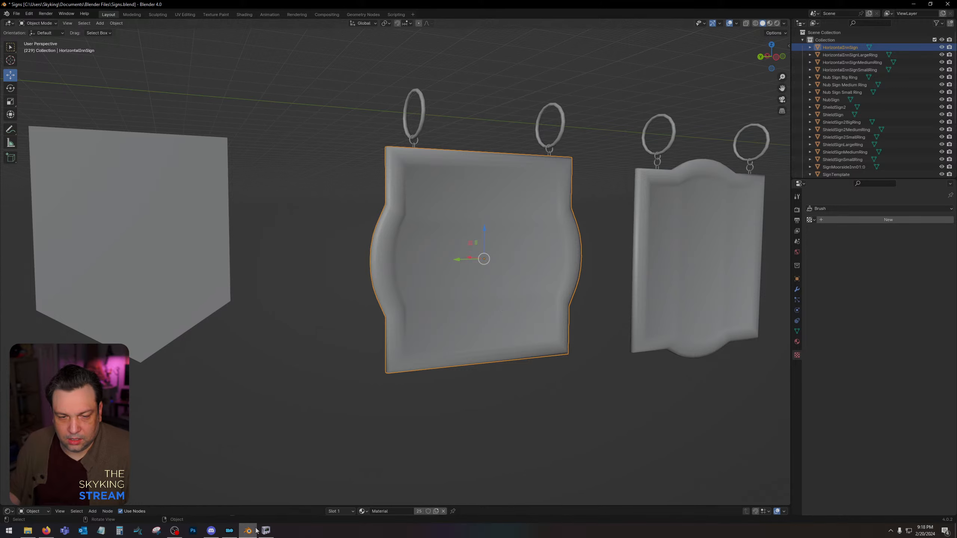
# Switch to NifSkope and examine the textured inn sign's wooden frame, painted coat of arms, planks and rings from several angles.
pyautogui.hotkey('alt', 'Tab')
pyautogui.moveTo(620, 323); pyautogui.dragTo(585, 297)
pyautogui.scroll(6, 608, 321)
pyautogui.moveTo(585, 298); pyautogui.dragTo(521, 94, button='middle')
pyautogui.scroll(3, 599, 108)
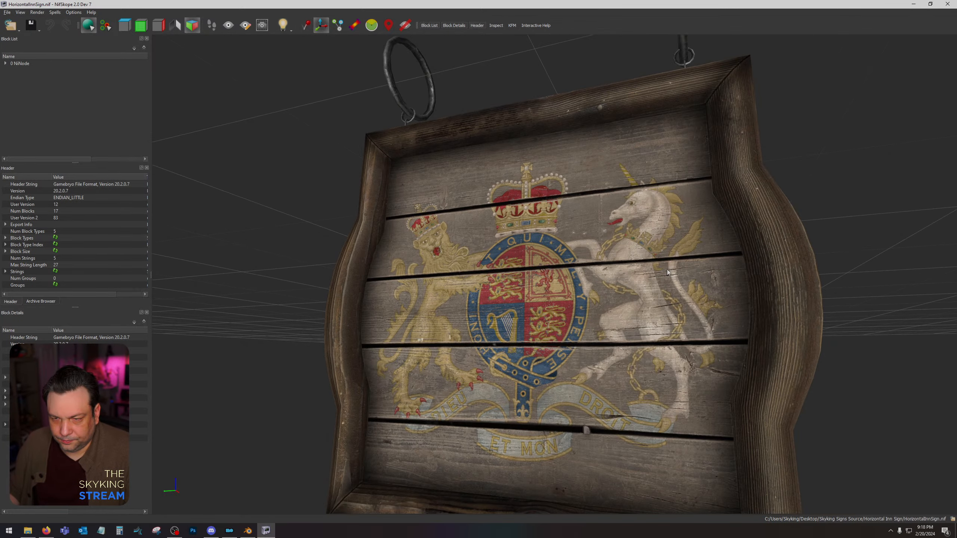
pyautogui.scroll(-5, 605, 347)
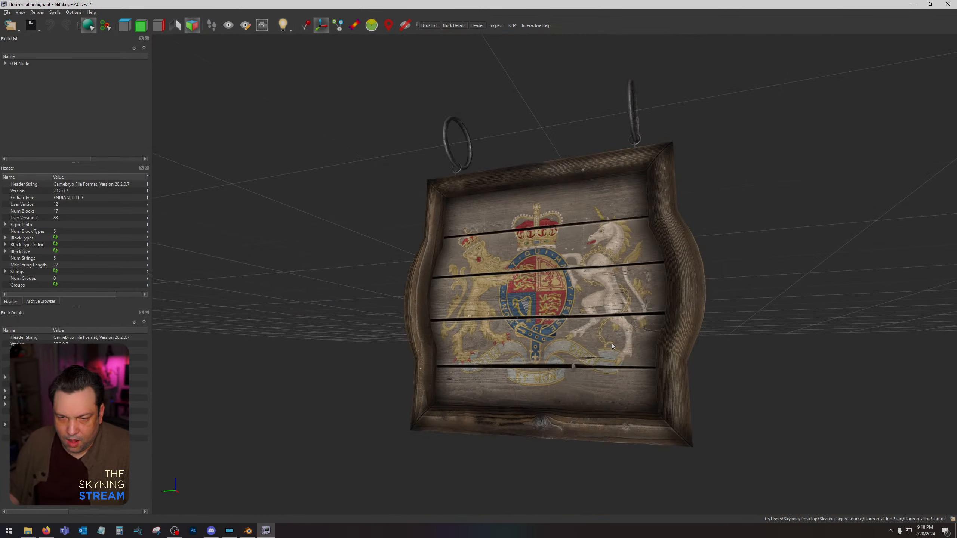
pyautogui.moveTo(605, 347); pyautogui.dragTo(575, 271)
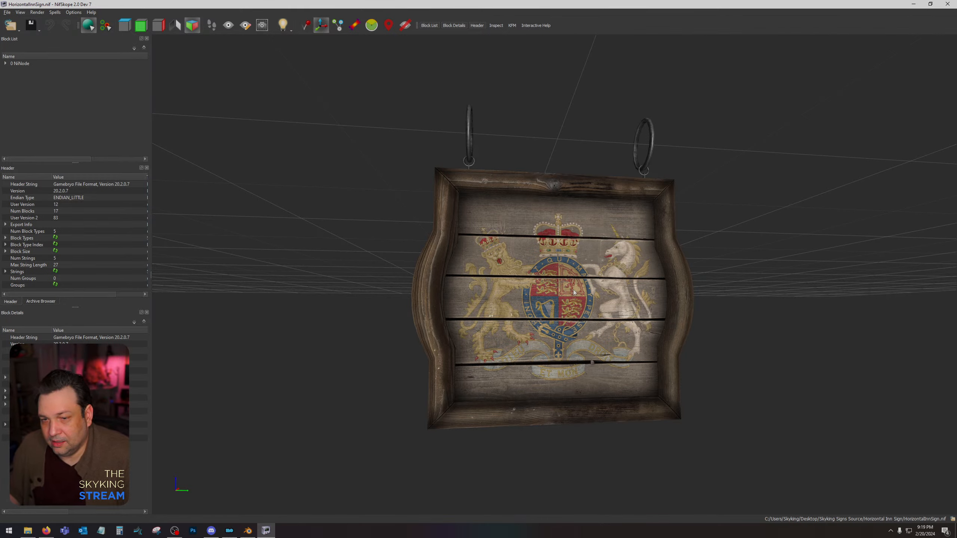
pyautogui.moveTo(574, 293); pyautogui.dragTo(433, 296)
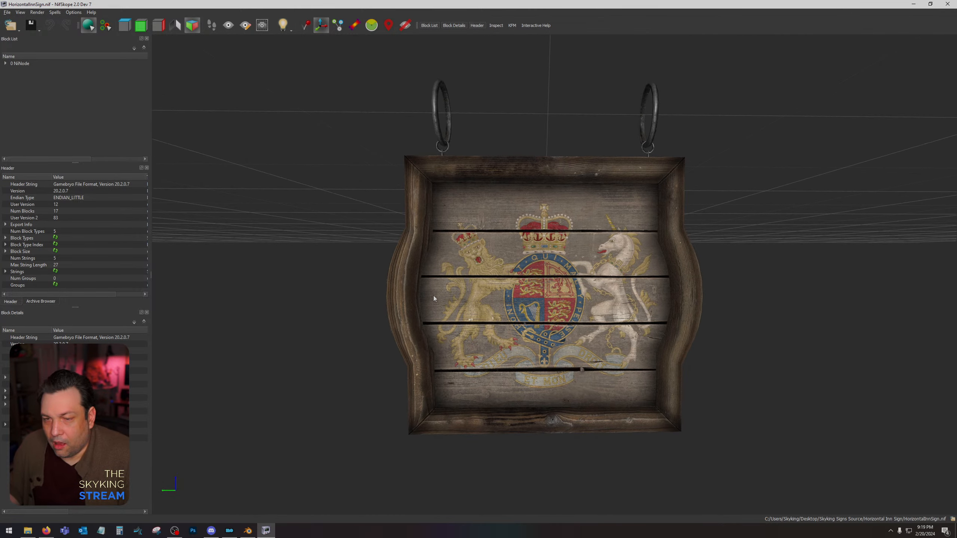
pyautogui.scroll(2, 472, 307)
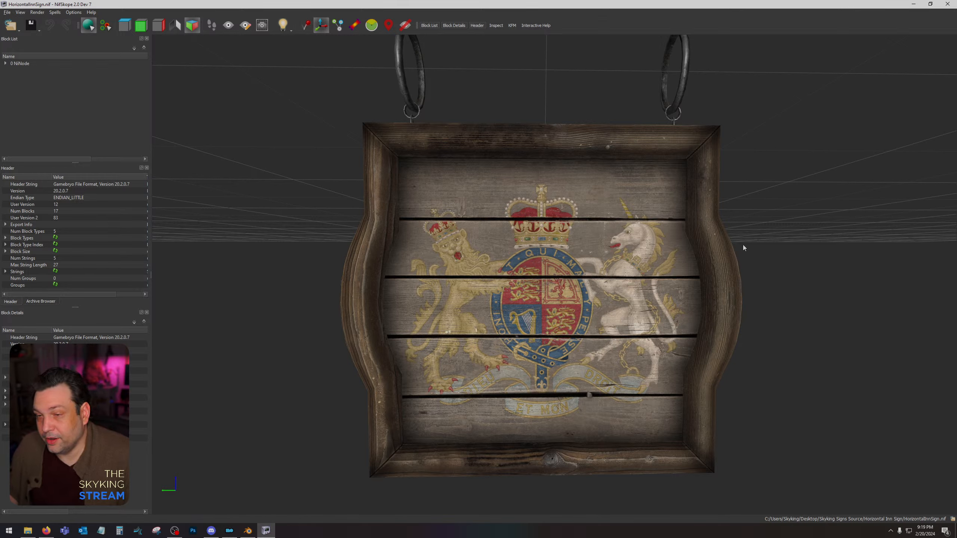
pyautogui.moveTo(579, 318); pyautogui.dragTo(708, 313)
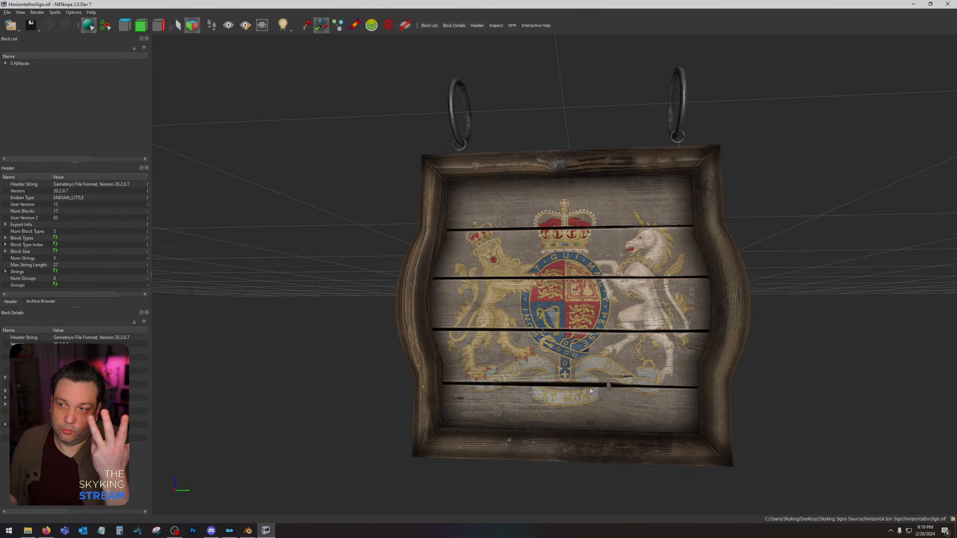
pyautogui.moveTo(589, 388); pyautogui.dragTo(618, 324)
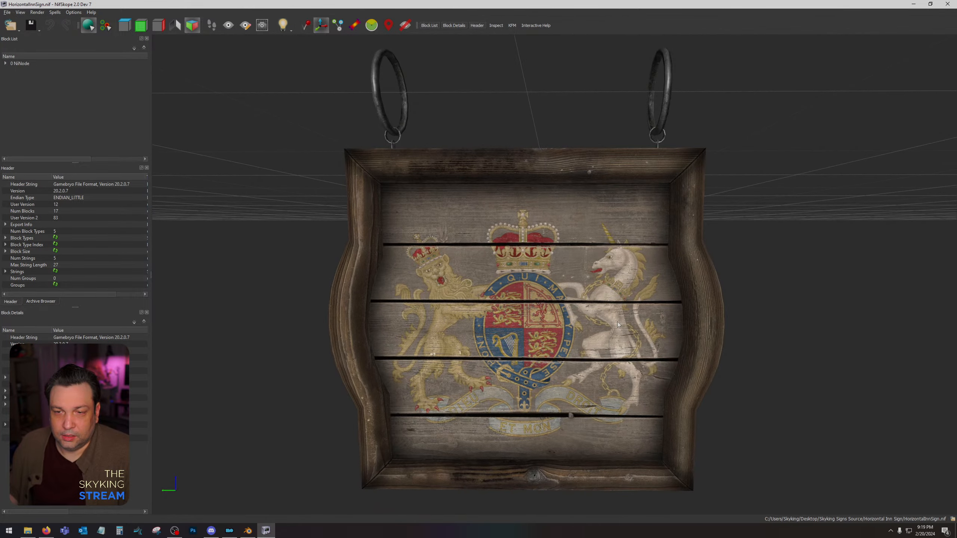
# Return to Blender and inspect SignTemplate's mesh in Edit Mode with nothing selected.
pyautogui.click(266, 531)
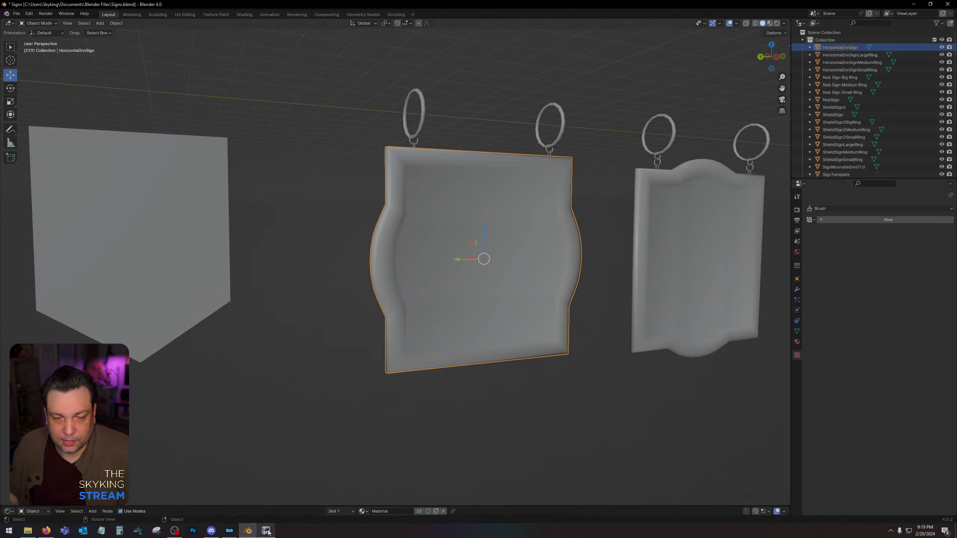
pyautogui.keyDown('shift'); pyautogui.moveTo(494, 301); pyautogui.dragTo(566, 301, button='middle'); pyautogui.keyUp('shift')
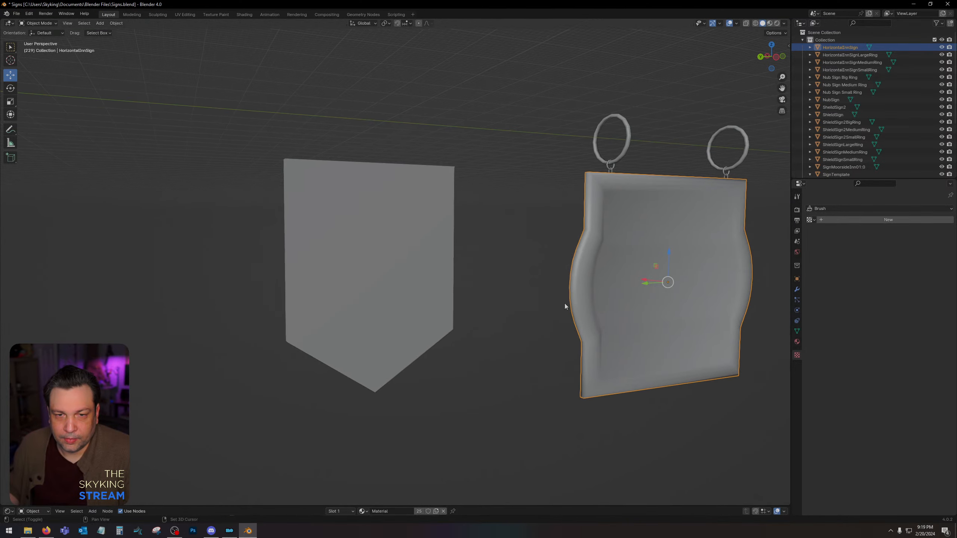
pyautogui.hotkey('ctrl', 'z')
pyautogui.press('Tab')
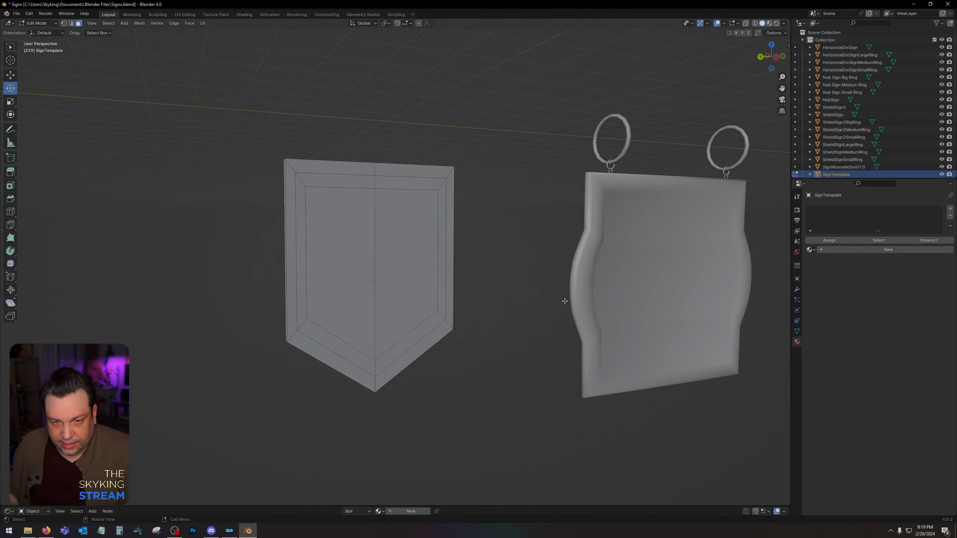
pyautogui.click(416, 278)
pyautogui.click(527, 274)
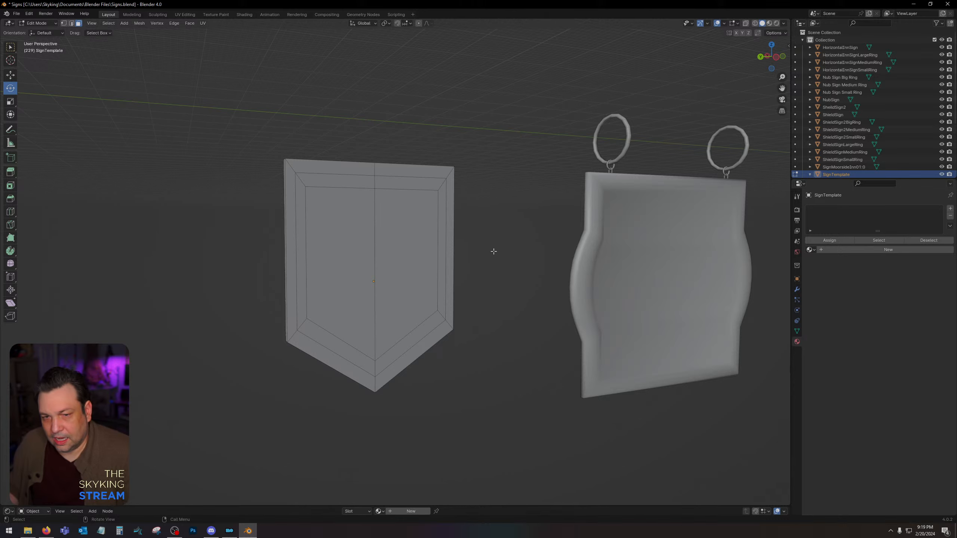
# Return to Object Mode, select the horizontal beam, and move it farther away from NubSign along the row.
pyautogui.moveTo(493, 251); pyautogui.dragTo(569, 264, button='middle')
pyautogui.scroll(-5, 577, 268)
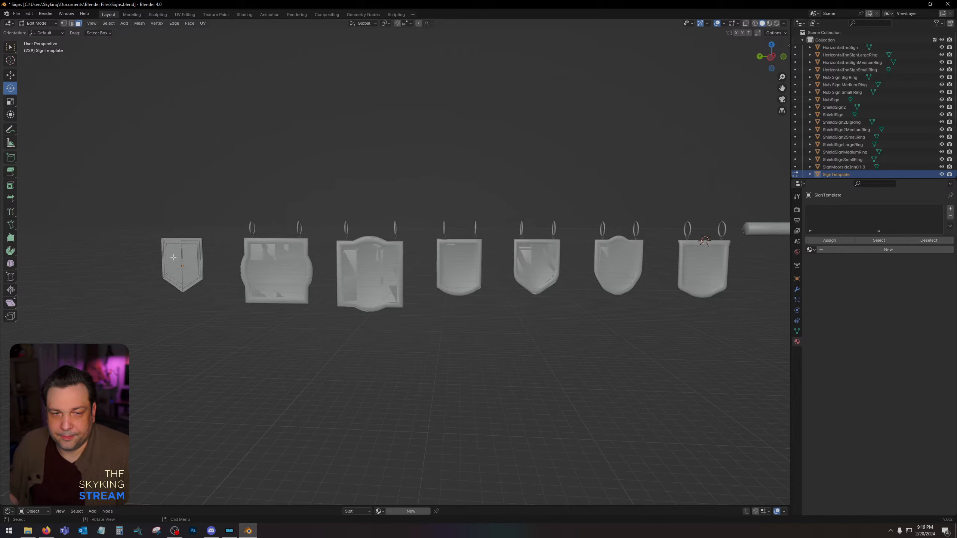
pyautogui.scroll(3, 370, 290)
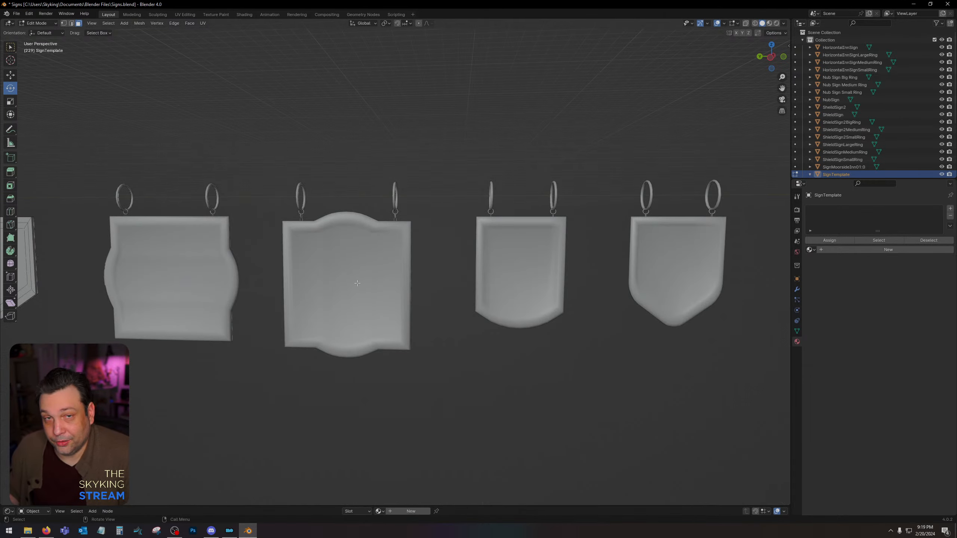
pyautogui.keyDown('shift'); pyautogui.moveTo(445, 274); pyautogui.dragTo(194, 266, button='middle'); pyautogui.keyUp('shift')
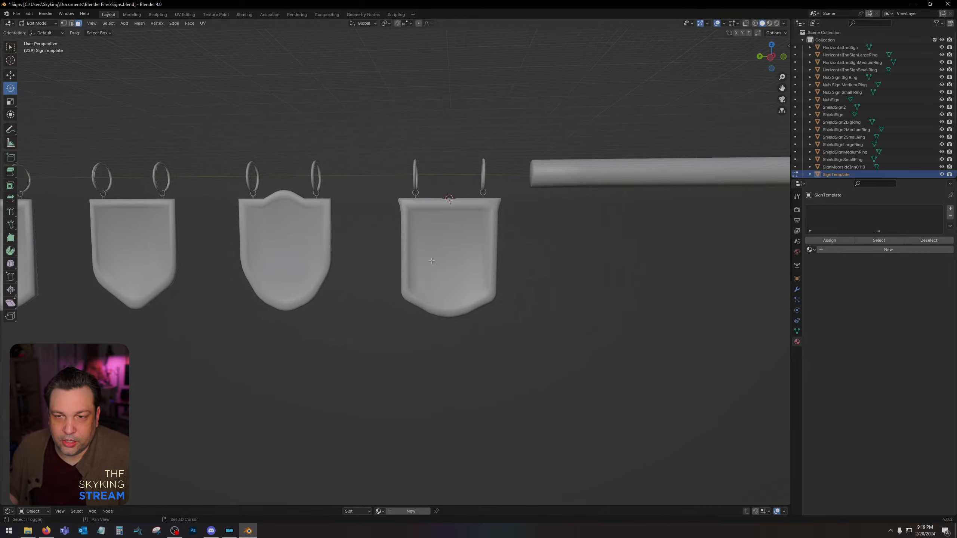
pyautogui.keyDown('shift'); pyautogui.moveTo(617, 257); pyautogui.dragTo(596, 260, button='middle'); pyautogui.keyUp('shift')
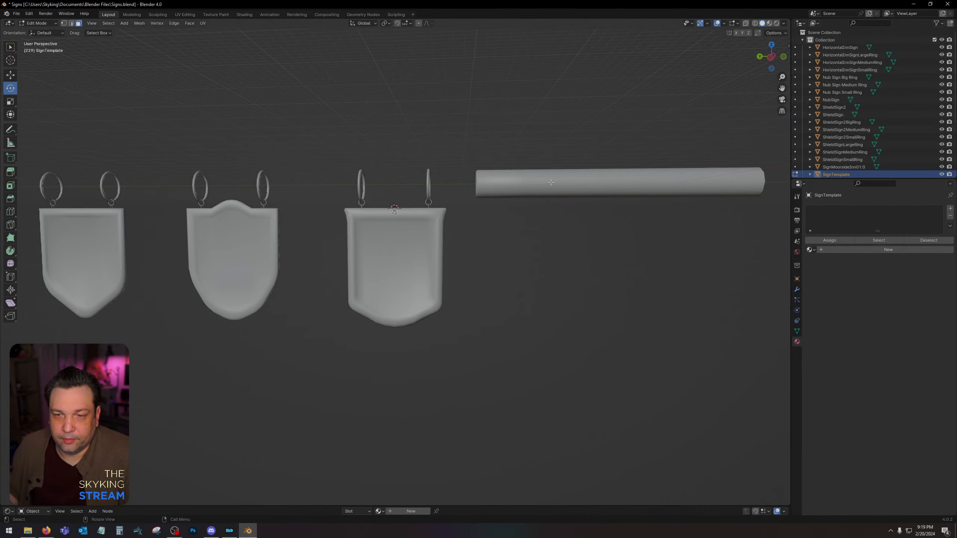
pyautogui.press('Tab')
pyautogui.click(518, 182)
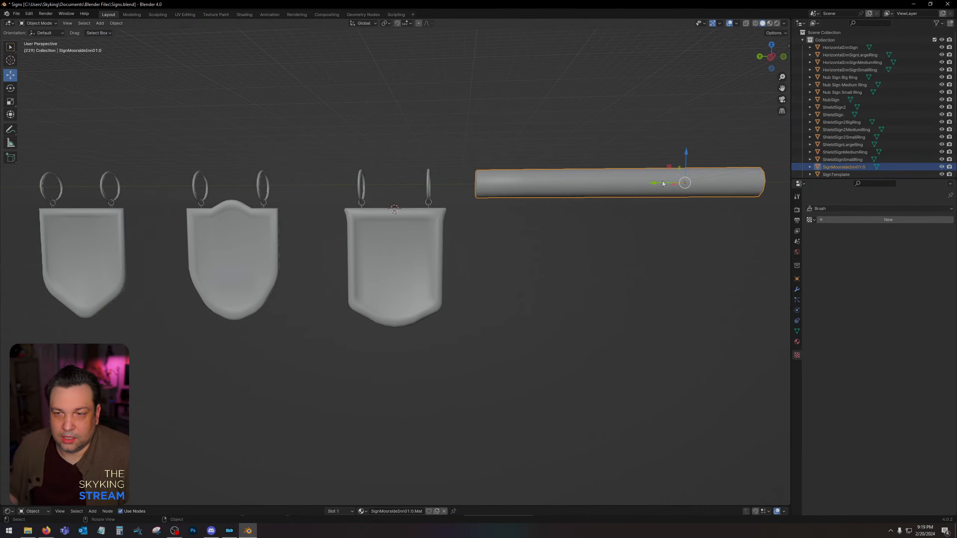
pyautogui.moveTo(654, 185); pyautogui.dragTo(810, 185)
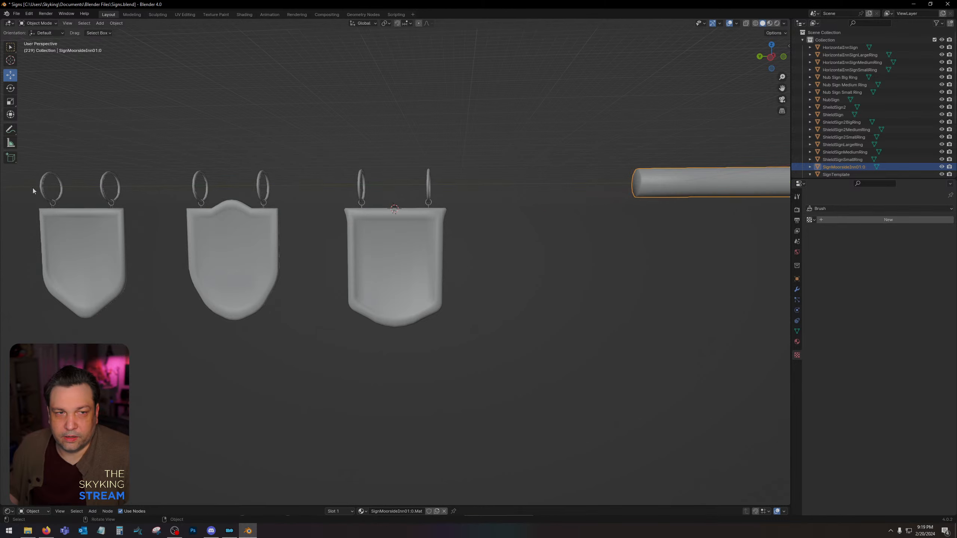
# Activate the Cursor tool and place the 3D cursor on NubSign's upper front corner, on the side facing the beam.
pyautogui.click(10, 60)
pyautogui.moveTo(476, 231); pyautogui.dragTo(464, 250, button='middle')
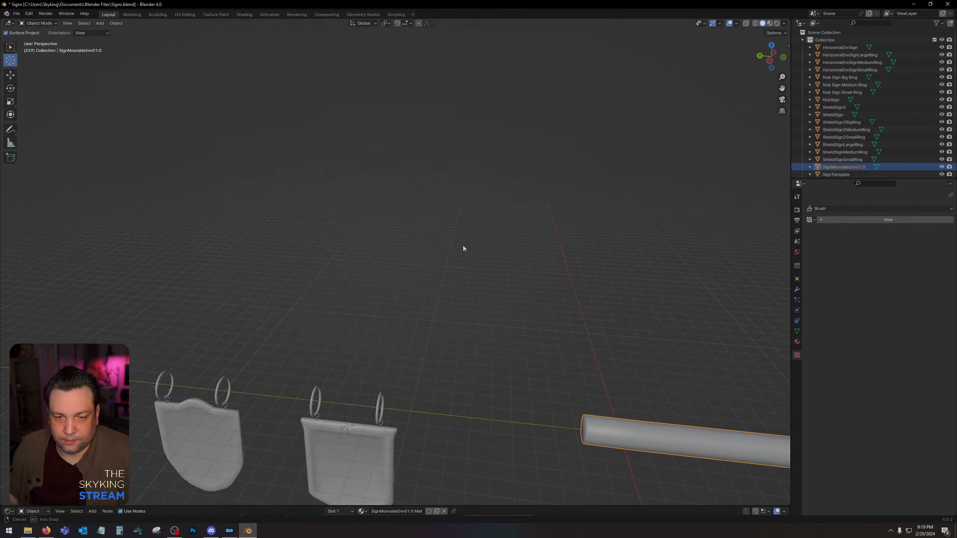
pyautogui.moveTo(508, 441); pyautogui.dragTo(458, 282, button='middle')
pyautogui.scroll(-1, 503, 252)
pyautogui.scroll(1, 503, 251)
pyautogui.scroll(-5, 473, 272)
pyautogui.scroll(5, 474, 273)
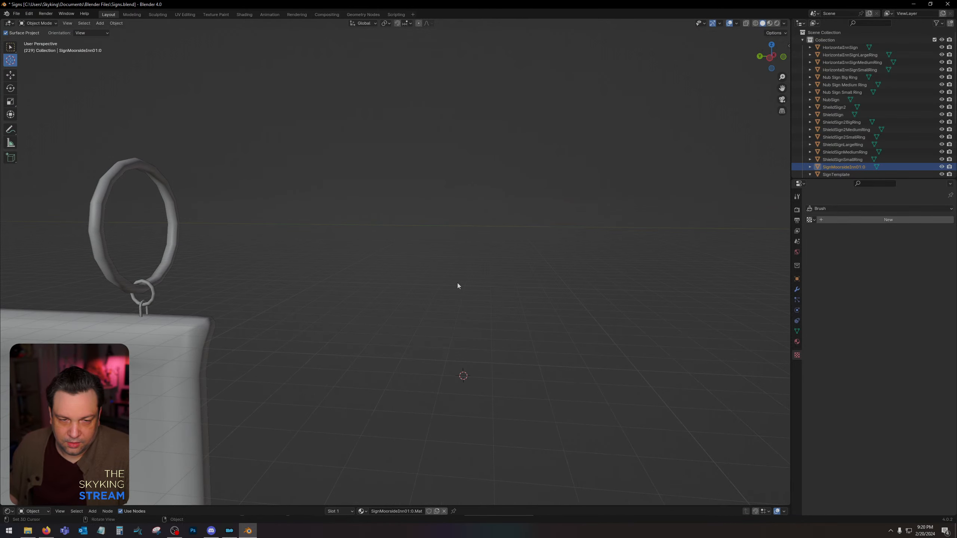
pyautogui.click(201, 322)
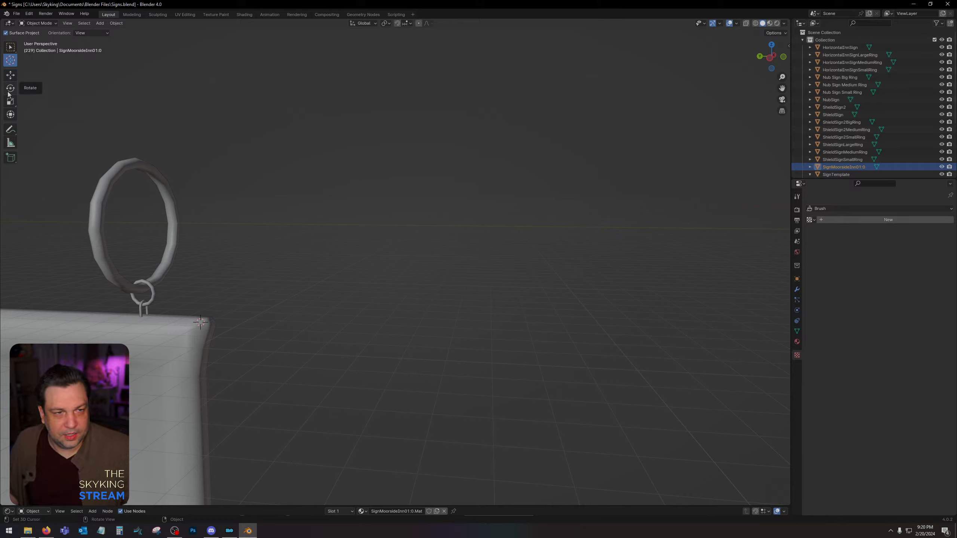
pyautogui.keyDown('shift'); pyautogui.moveTo(251, 262); pyautogui.dragTo(291, 230, button='middle'); pyautogui.keyUp('shift')
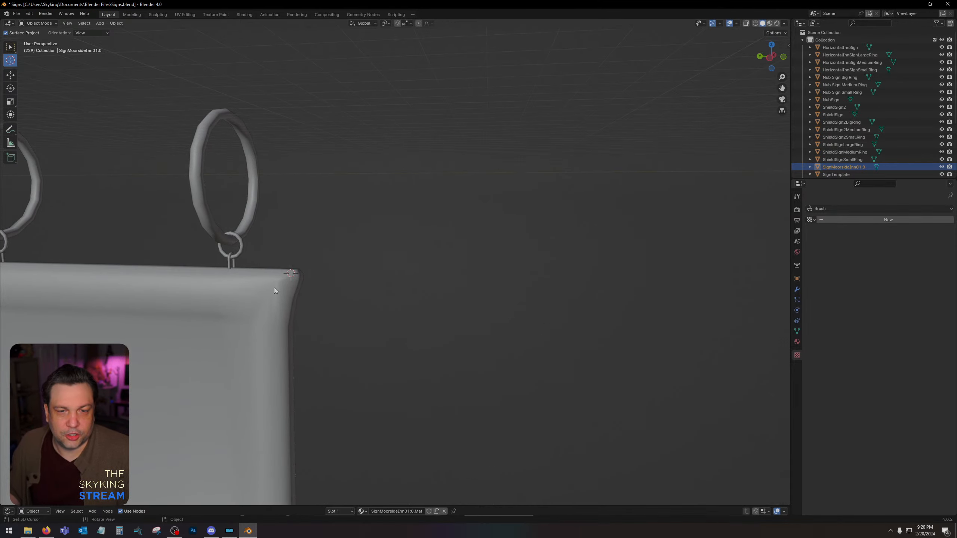
# Add a cube mesh at the 3D cursor and move it along Y into the gap between NubSign and the beam.
pyautogui.hotkey('shift', 'a')
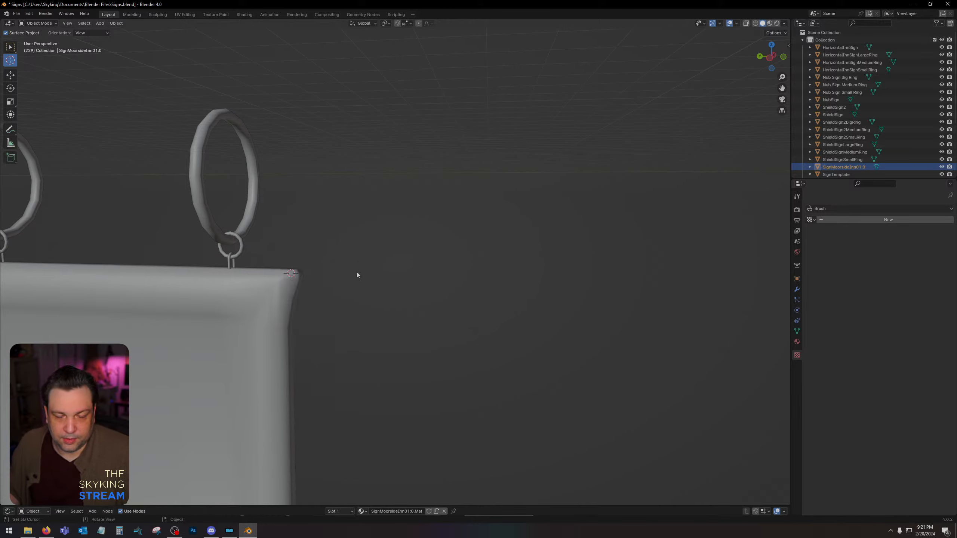
pyautogui.hotkey('shift', 'a')
pyautogui.moveTo(346, 281)
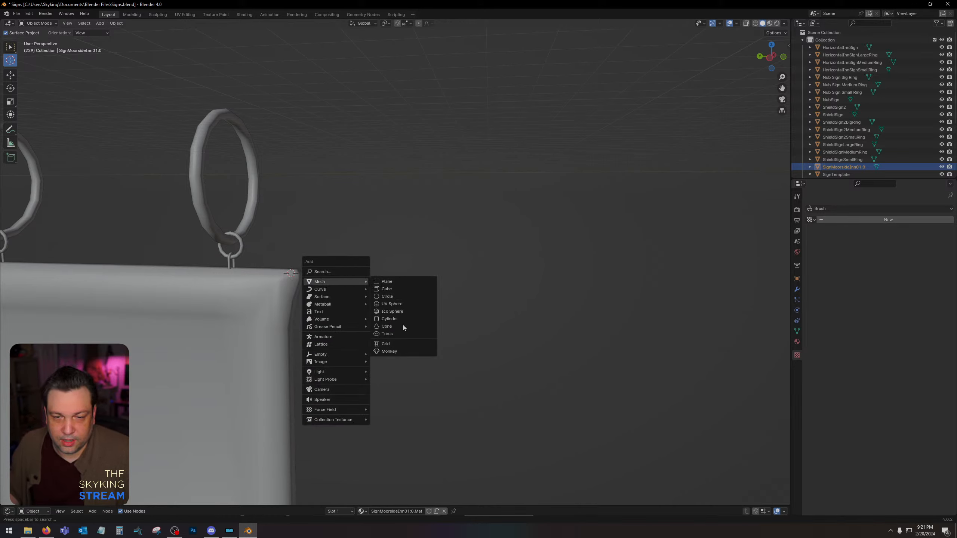
pyautogui.click(399, 290)
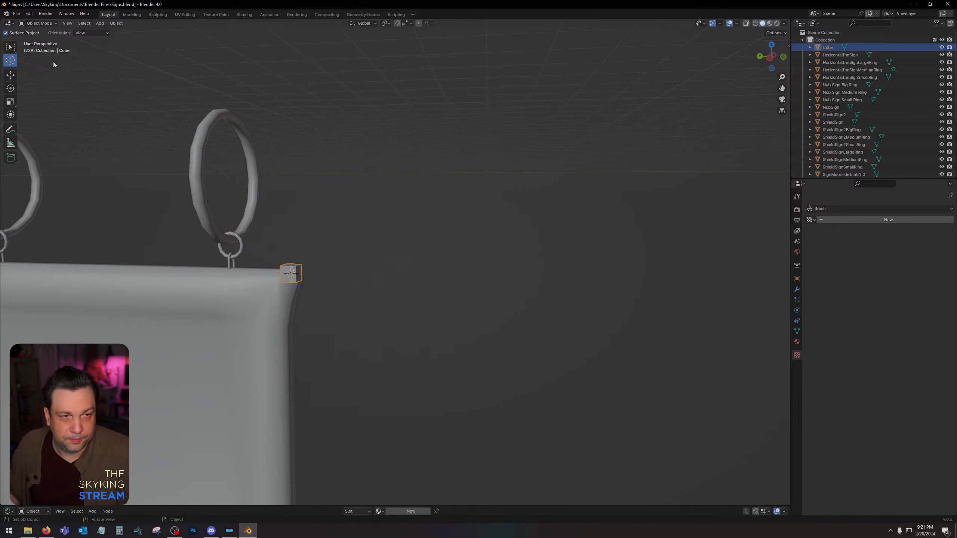
pyautogui.click(11, 75)
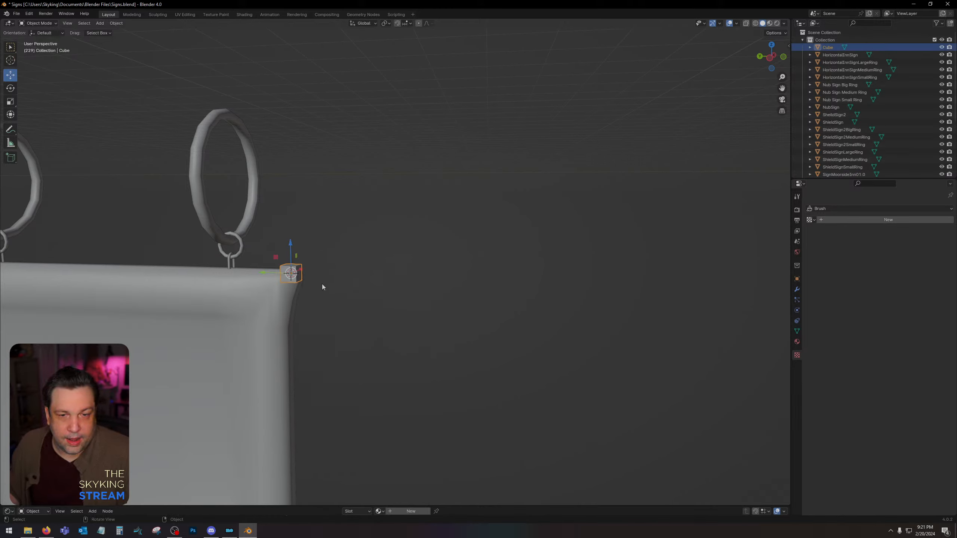
pyautogui.moveTo(270, 274); pyautogui.dragTo(731, 284)
pyautogui.scroll(-5, 686, 317)
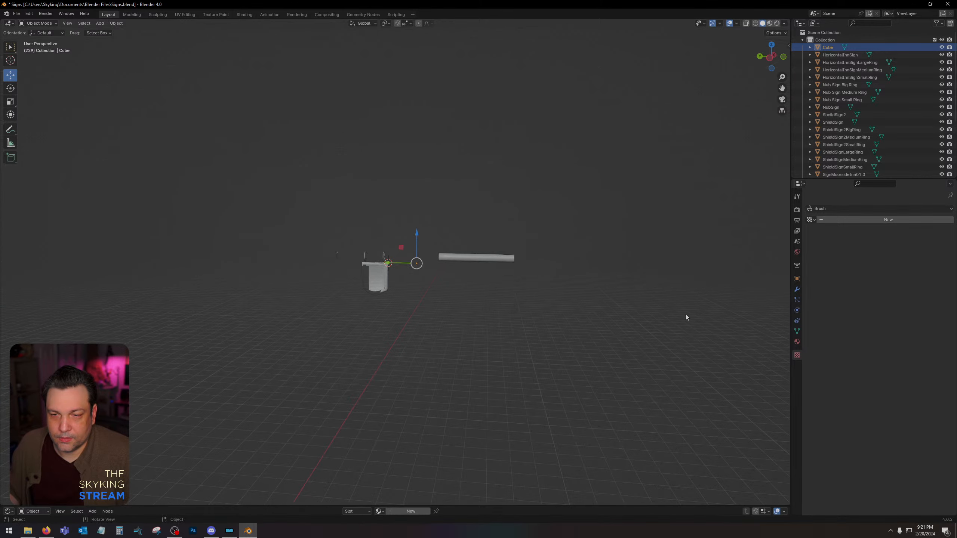
pyautogui.scroll(5, 674, 319)
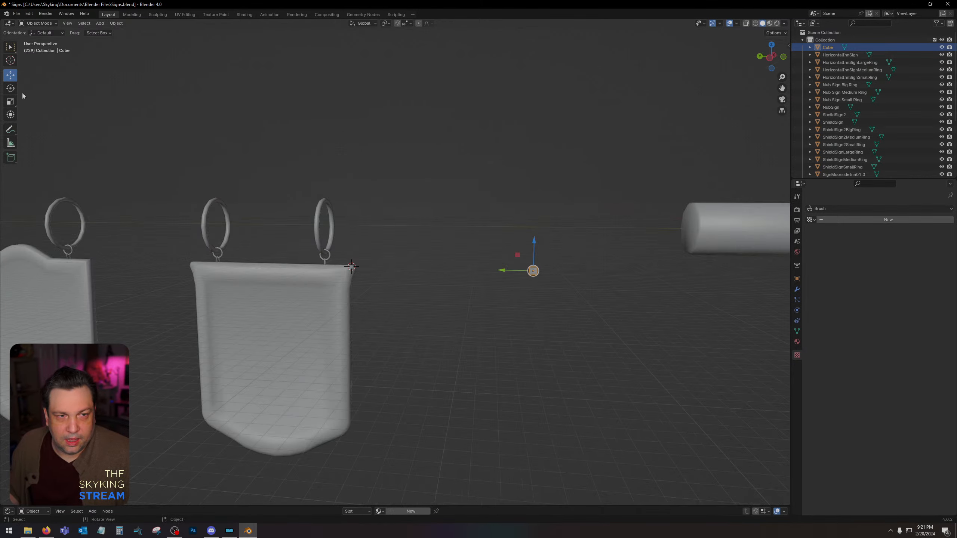
# Scale the cube up along Z and Y into a thin, upright rectangular panel about the size of NubSign.
pyautogui.click(10, 101)
pyautogui.moveTo(534, 242); pyautogui.dragTo(621, 50)
pyautogui.moveTo(504, 271); pyautogui.dragTo(617, 263)
pyautogui.click(770, 59)
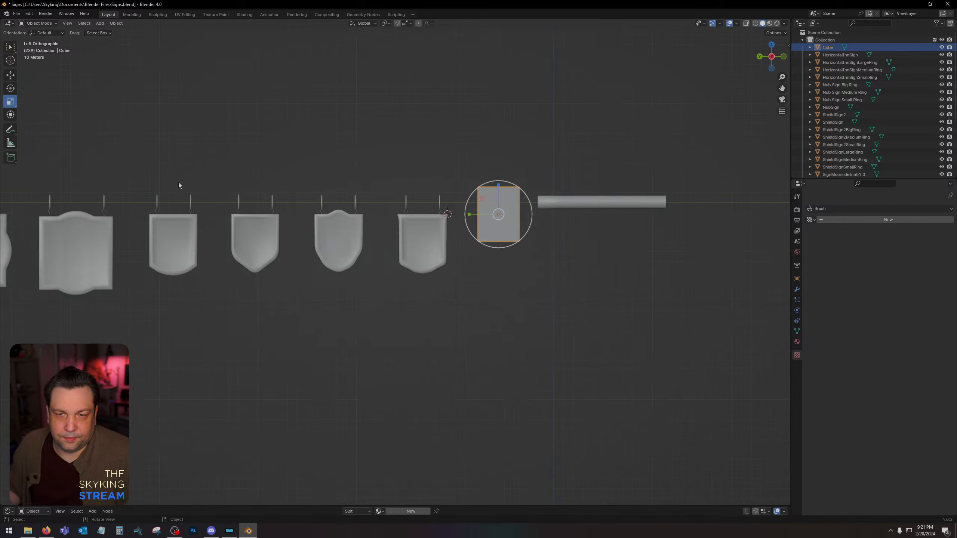
# Move the panel down beside NubSign and stretch it slightly along Z so its upper edge lines up with the sign's.
pyautogui.click(8, 73)
pyautogui.moveTo(498, 189); pyautogui.dragTo(499, 218)
pyautogui.scroll(5, 514, 228)
pyautogui.keyDown('shift'); pyautogui.moveTo(559, 207); pyautogui.dragTo(395, 229, button='middle'); pyautogui.keyUp('shift')
pyautogui.scroll(2, 493, 204)
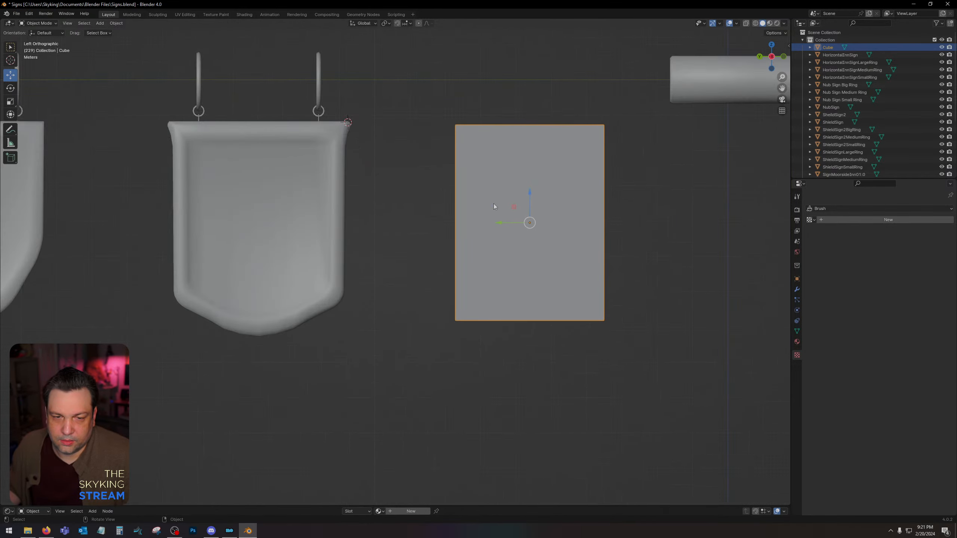
pyautogui.click(10, 102)
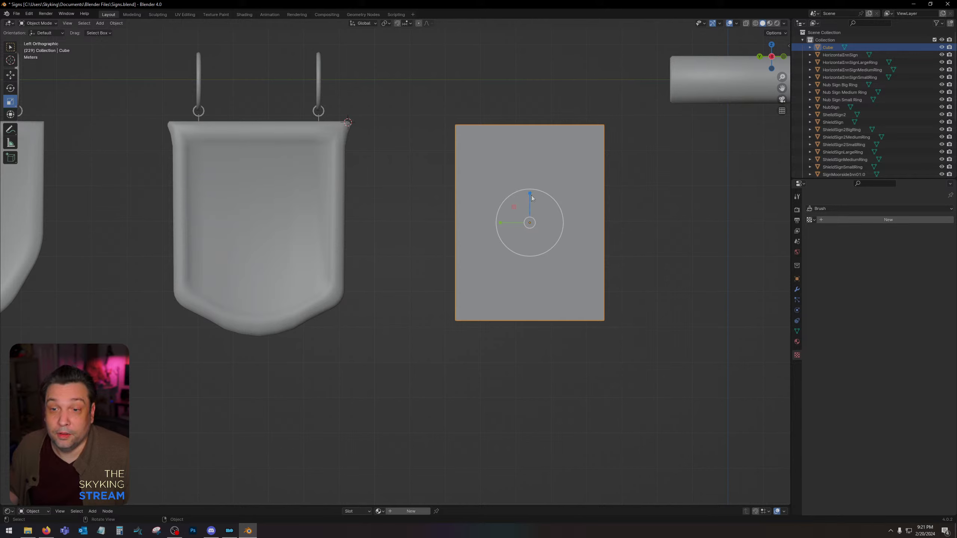
pyautogui.moveTo(532, 198)
pyautogui.mouseDown()
pyautogui.moveTo(528, 180)
pyautogui.moveTo(527, 194)
pyautogui.mouseUp()
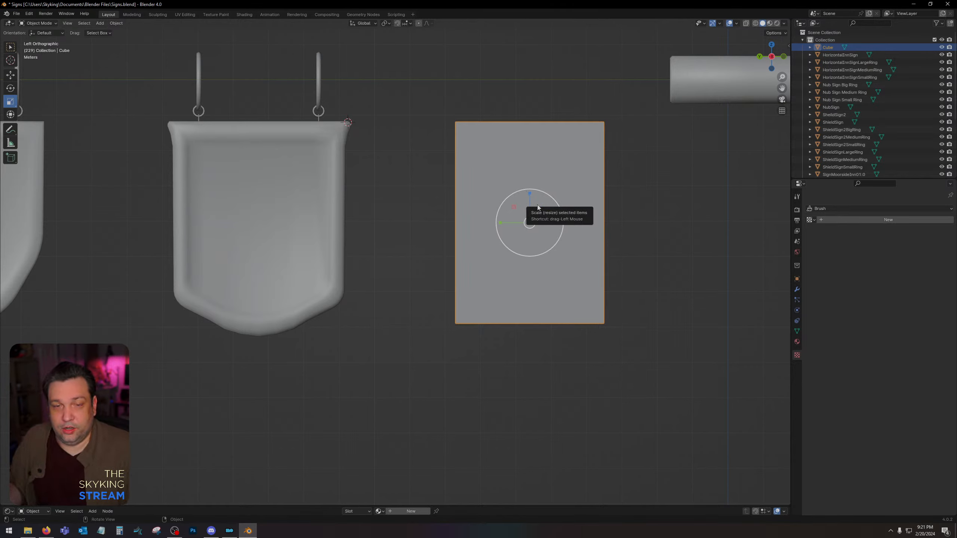
pyautogui.scroll(1, 544, 209)
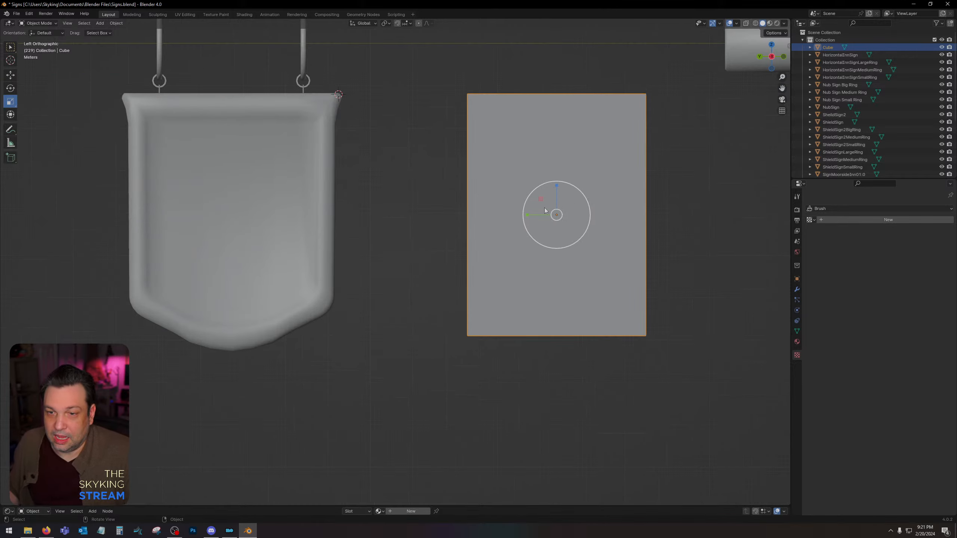
pyautogui.keyDown('shift'); pyautogui.moveTo(544, 202); pyautogui.dragTo(499, 207, button='middle'); pyautogui.keyUp('shift')
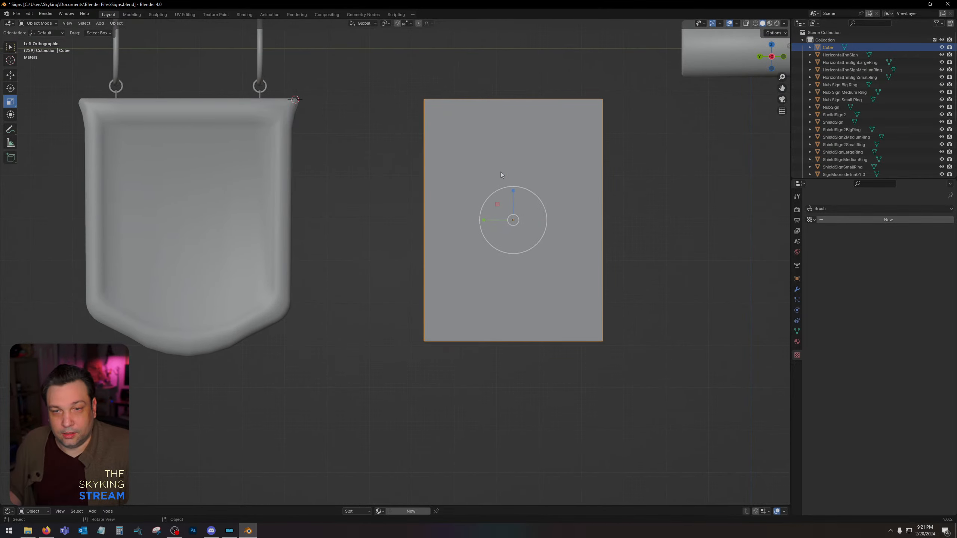
# Enter Edit Mode on the panel, clear the selection, and select its large front face.
pyautogui.press('Tab')
pyautogui.hotkey('alt', 'a')
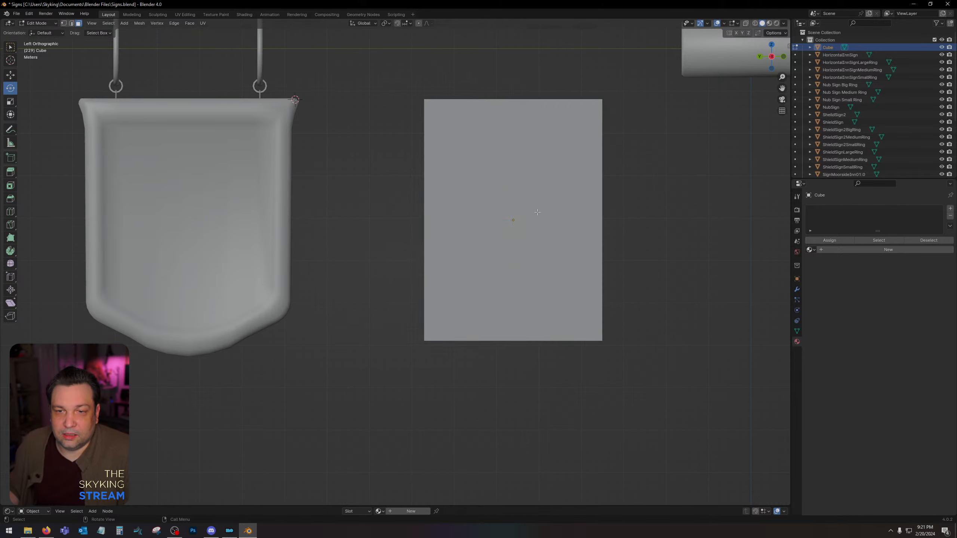
pyautogui.moveTo(417, 249); pyautogui.dragTo(534, 294, button='middle')
pyautogui.scroll(-8, 535, 295)
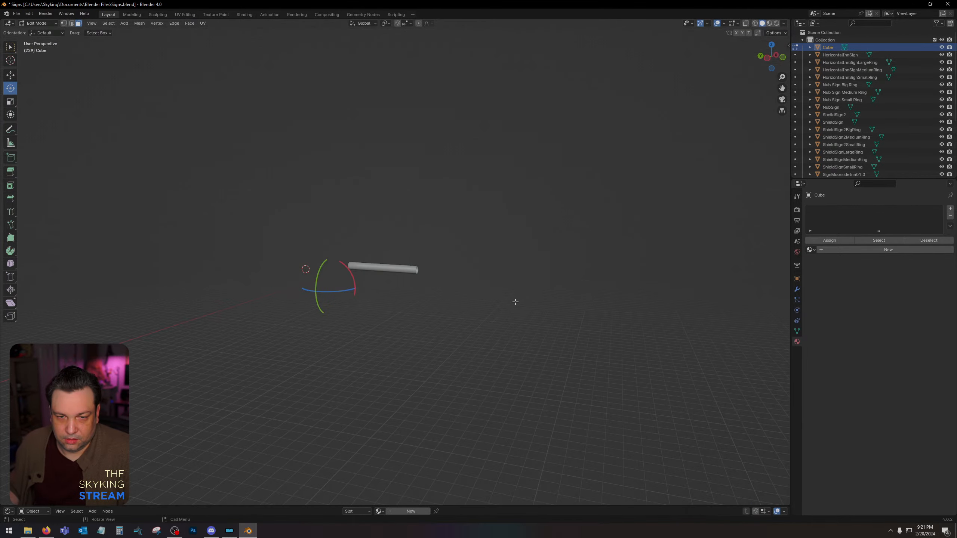
pyautogui.scroll(6, 516, 302)
pyautogui.moveTo(455, 300); pyautogui.dragTo(537, 275, button='middle')
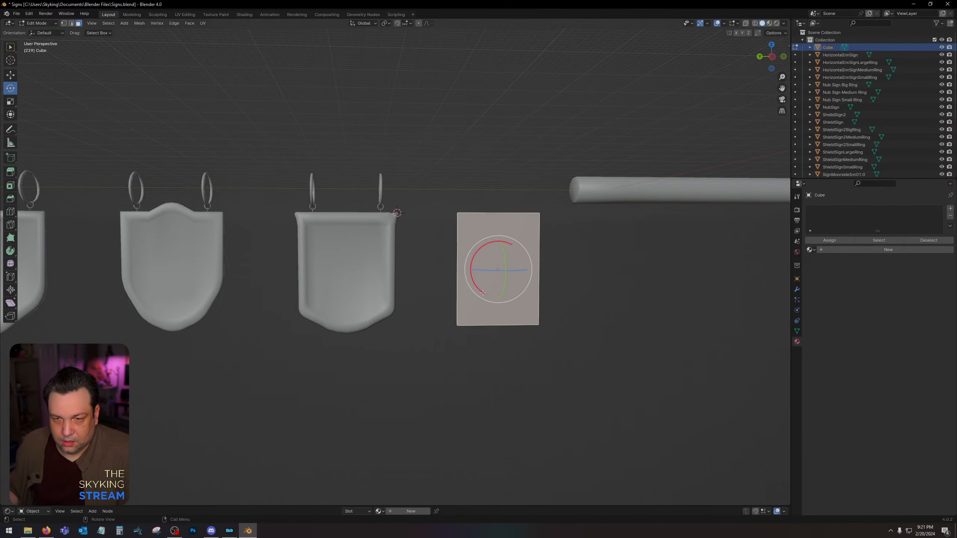
pyautogui.scroll(3, 537, 274)
pyautogui.scroll(-2, 538, 274)
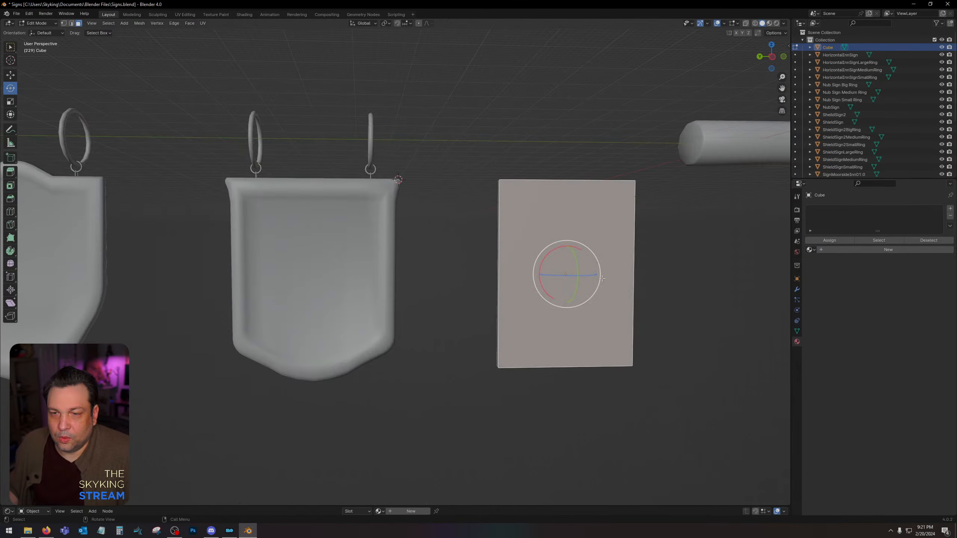
# Select the panel's back face together with the front face and inset both to outline a border.
pyautogui.moveTo(602, 278); pyautogui.dragTo(247, 403, button='middle')
pyautogui.moveTo(313, 391); pyautogui.dragTo(180, 389, button='middle')
pyautogui.keyDown('shift'); pyautogui.moveTo(261, 272); pyautogui.dragTo(566, 413, button='middle'); pyautogui.keyUp('shift')
pyautogui.scroll(6, 385, 359)
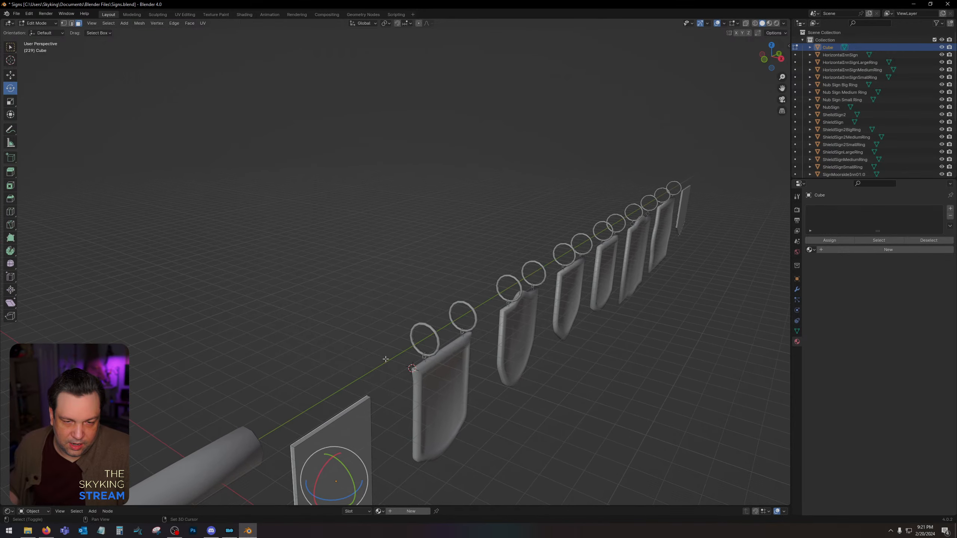
pyautogui.keyDown('shift'); pyautogui.moveTo(385, 359); pyautogui.dragTo(338, 362, button='middle'); pyautogui.keyUp('shift')
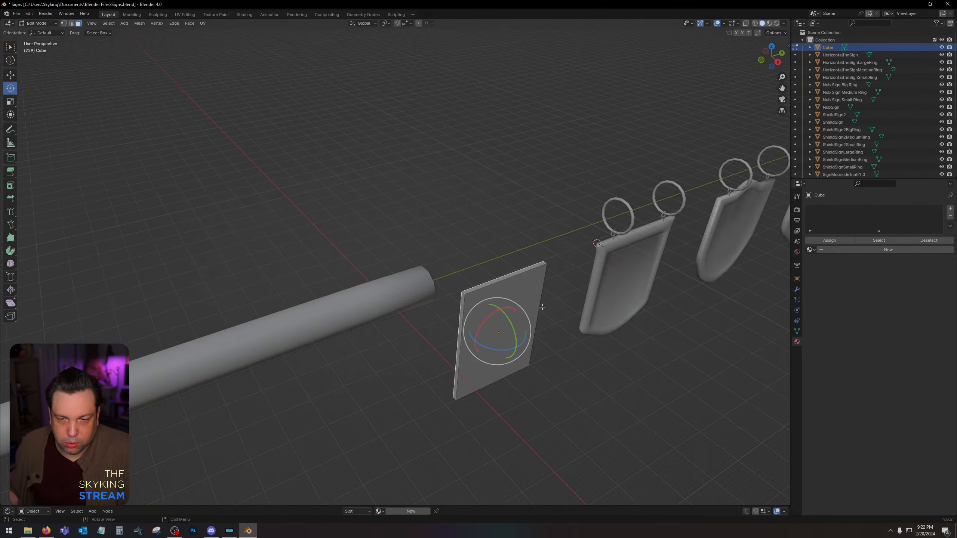
pyautogui.click(542, 308)
pyautogui.moveTo(551, 321); pyautogui.dragTo(622, 330, button='middle')
pyautogui.keyDown('shift'); pyautogui.moveTo(461, 336); pyautogui.dragTo(618, 301, button='middle'); pyautogui.keyUp('shift')
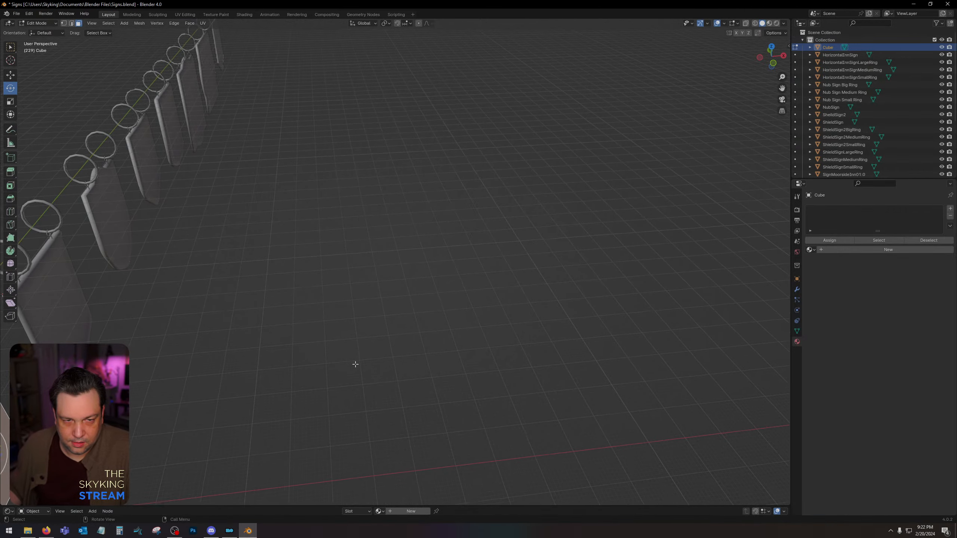
pyautogui.scroll(-3, 350, 360)
pyautogui.moveTo(348, 359); pyautogui.dragTo(503, 308, button='middle')
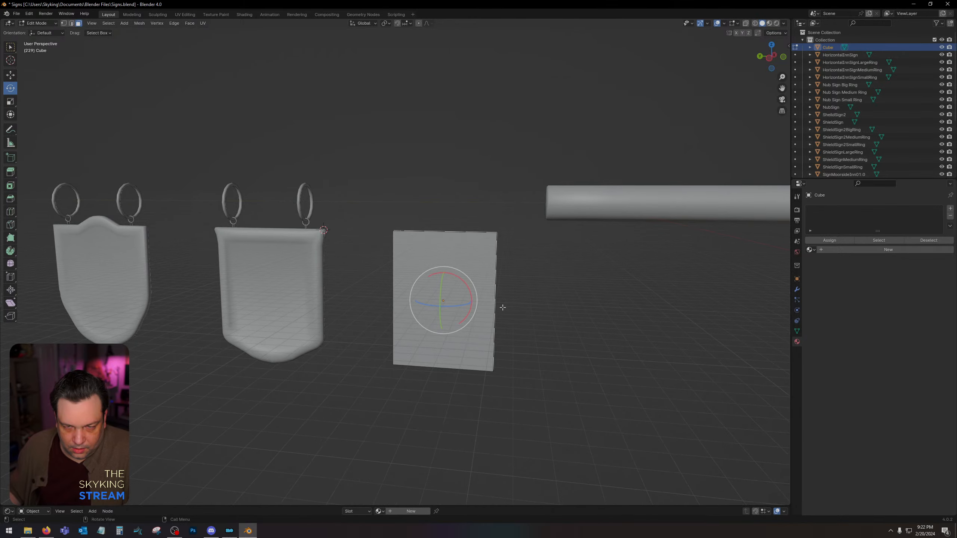
pyautogui.scroll(5, 503, 307)
pyautogui.keyDown('shift'); pyautogui.click(474, 272); pyautogui.keyUp('shift')
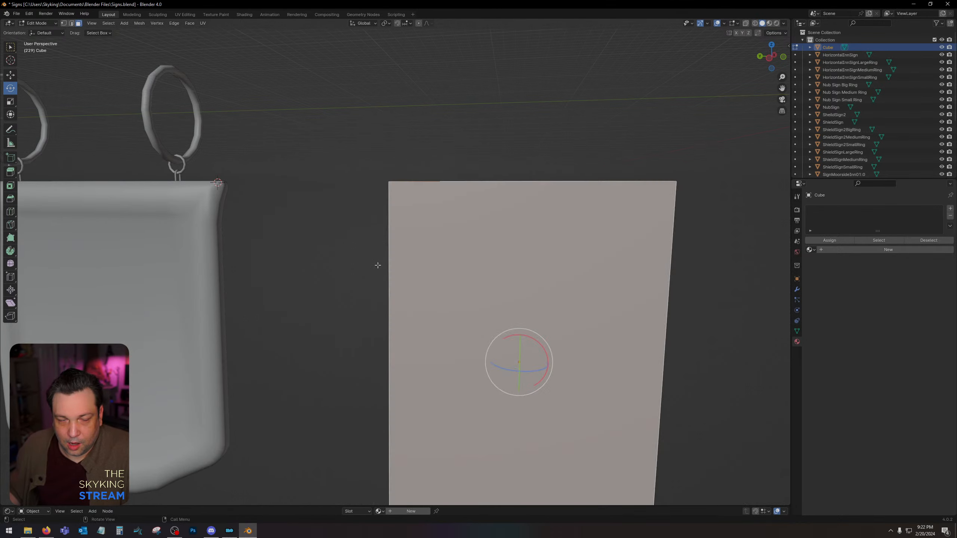
pyautogui.click(10, 187)
pyautogui.moveTo(555, 348); pyautogui.dragTo(516, 356)
pyautogui.click(772, 57)
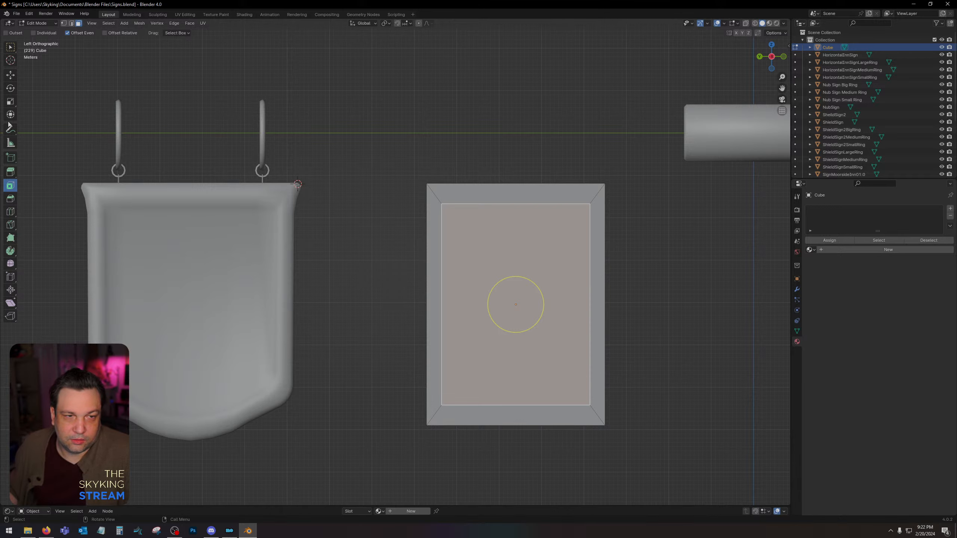
# Show the panel in wireframe, select the inner rectangle's vertices, and scale them slightly inward along Y to even out the border width.
pyautogui.click(756, 23)
pyautogui.click(63, 23)
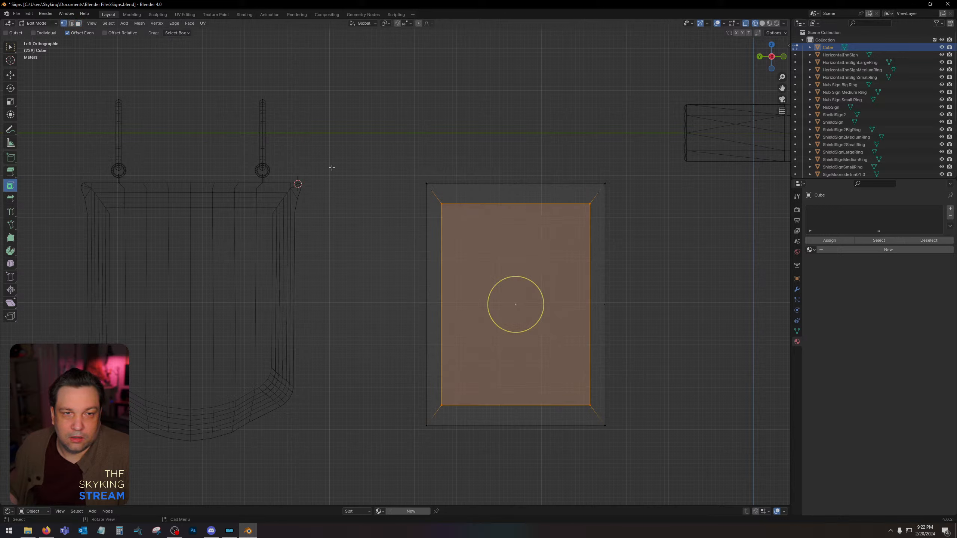
pyautogui.moveTo(433, 199); pyautogui.dragTo(450, 415)
pyautogui.keyDown('shift'); pyautogui.moveTo(580, 197); pyautogui.dragTo(591, 405); pyautogui.keyUp('shift')
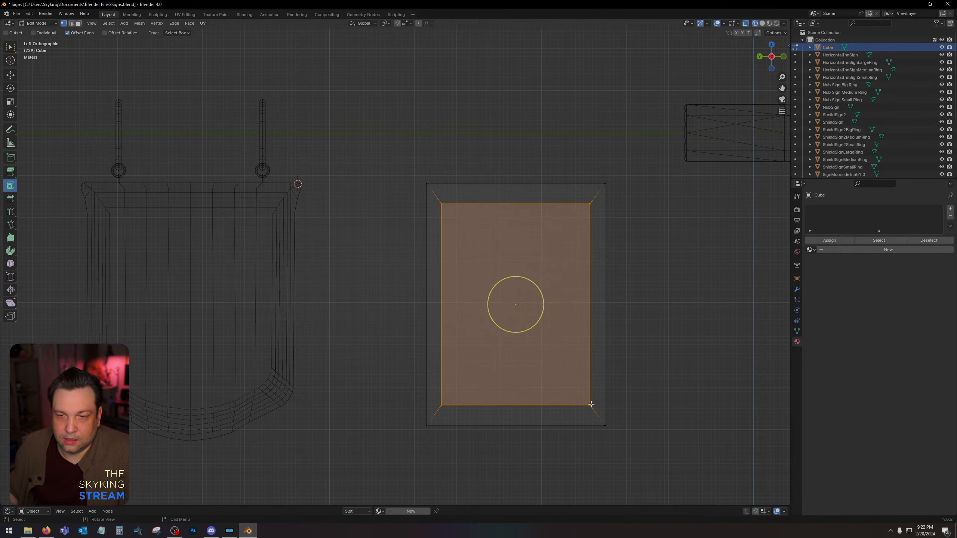
pyautogui.click(10, 102)
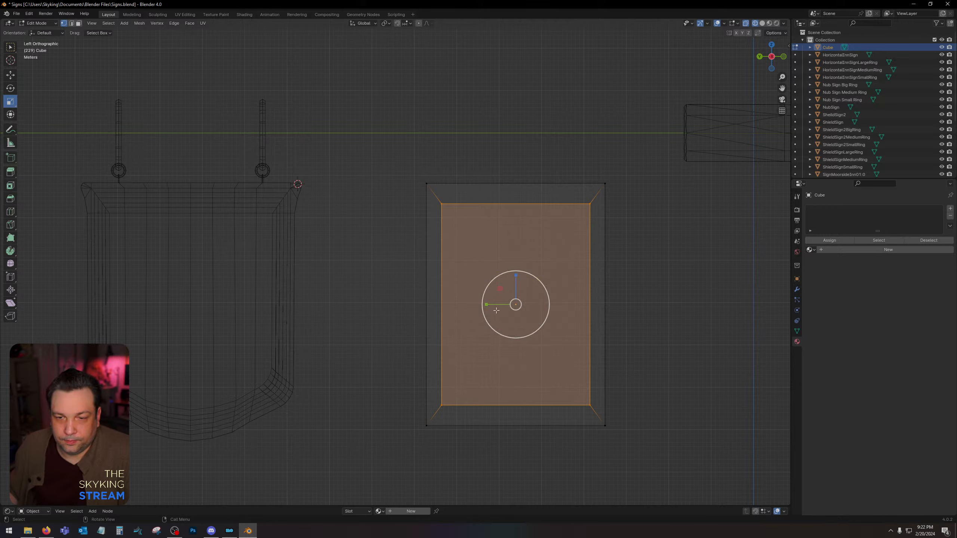
pyautogui.moveTo(487, 304); pyautogui.dragTo(488, 305)
pyautogui.click(679, 309)
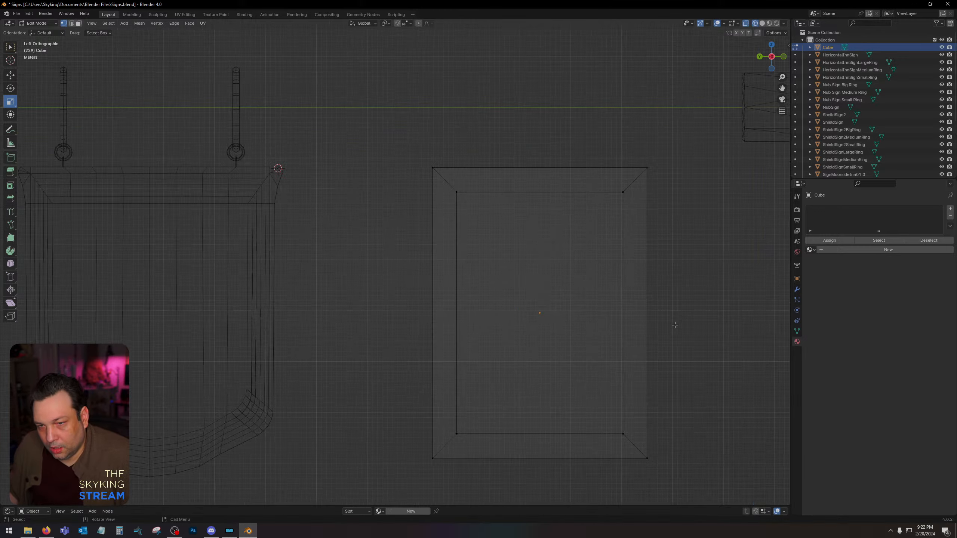
# Return to solid shading and add a loop cut midway around the panel's border on both faces.
pyautogui.click(763, 24)
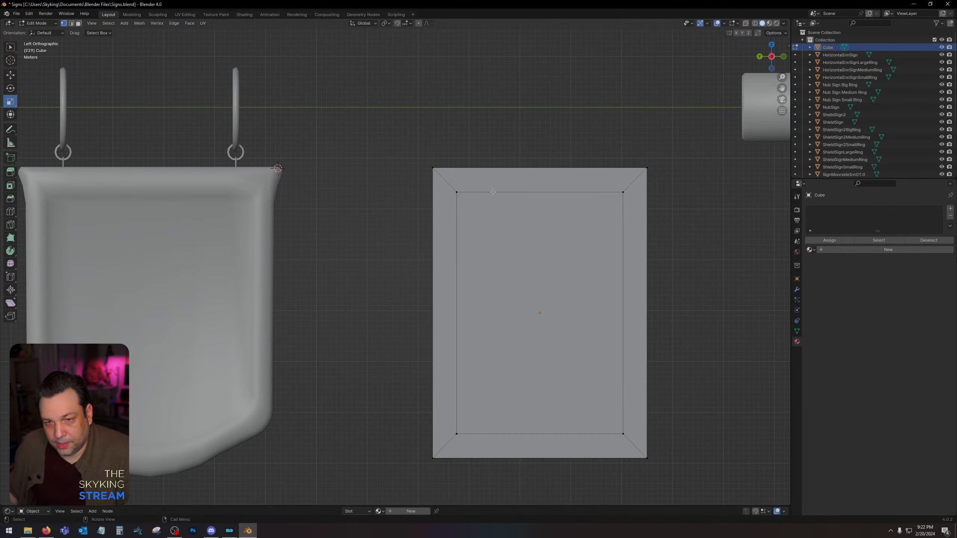
pyautogui.click(9, 212)
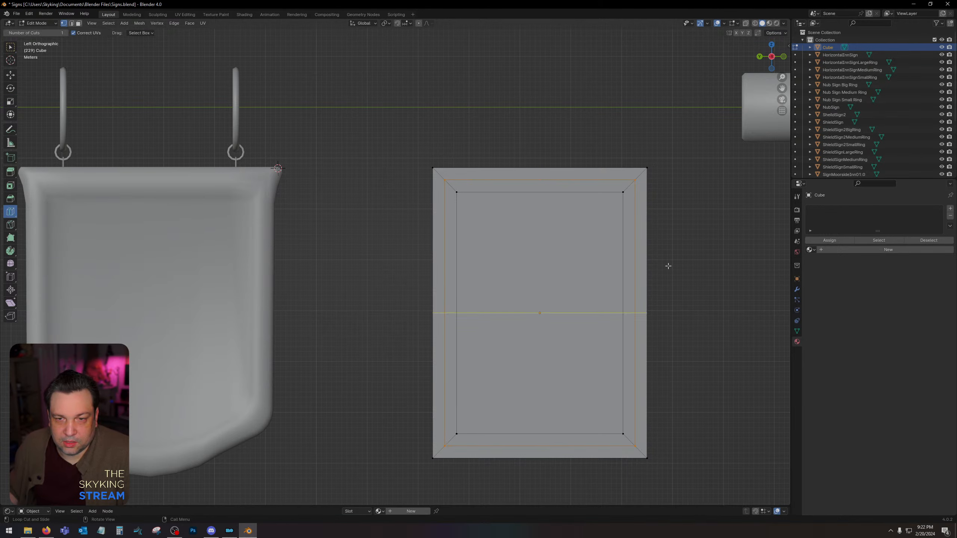
pyautogui.moveTo(669, 265); pyautogui.dragTo(264, 170, button='middle')
# Select the middle edge loops of the border on both faces and scale them outward along X to form a raised frame.
pyautogui.click(71, 24)
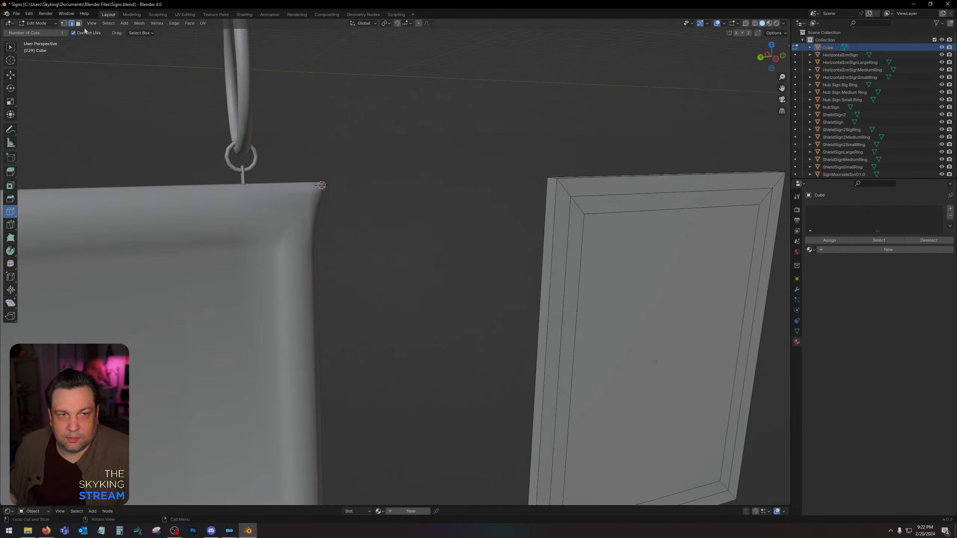
pyautogui.click(12, 48)
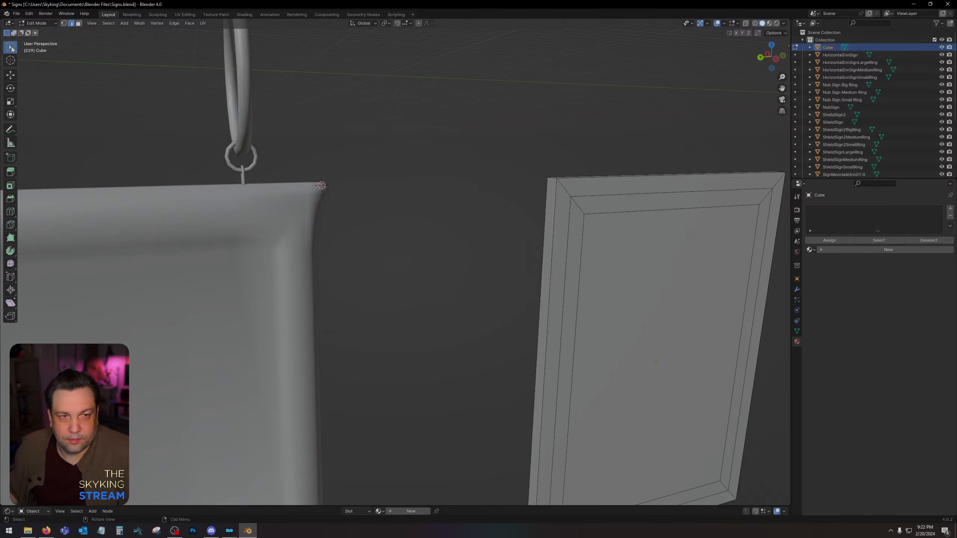
pyautogui.keyDown('alt'); pyautogui.keyDown('shift'); pyautogui.click(619, 196); pyautogui.keyUp('shift'); pyautogui.keyUp('alt')
pyautogui.click(618, 195)
pyautogui.keyDown('alt'); pyautogui.keyDown('shift'); pyautogui.click(619, 195); pyautogui.keyUp('shift'); pyautogui.keyUp('alt')
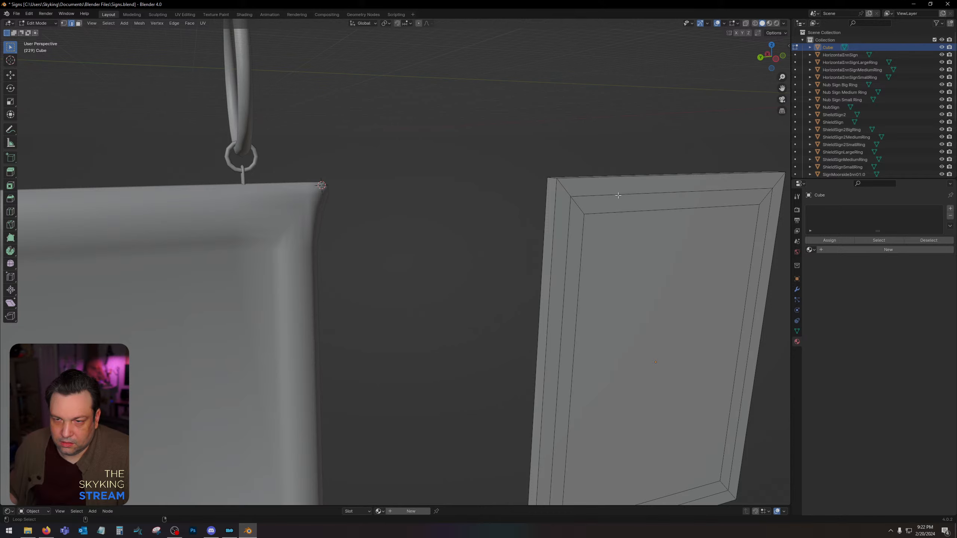
pyautogui.moveTo(618, 195); pyautogui.dragTo(489, 156, button='middle')
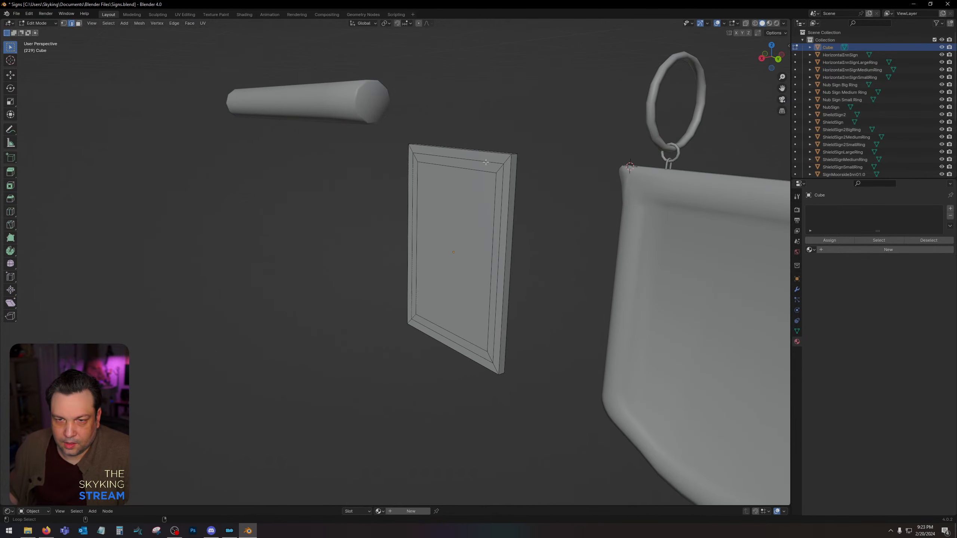
pyautogui.keyDown('alt'); pyautogui.click(486, 162); pyautogui.keyUp('alt')
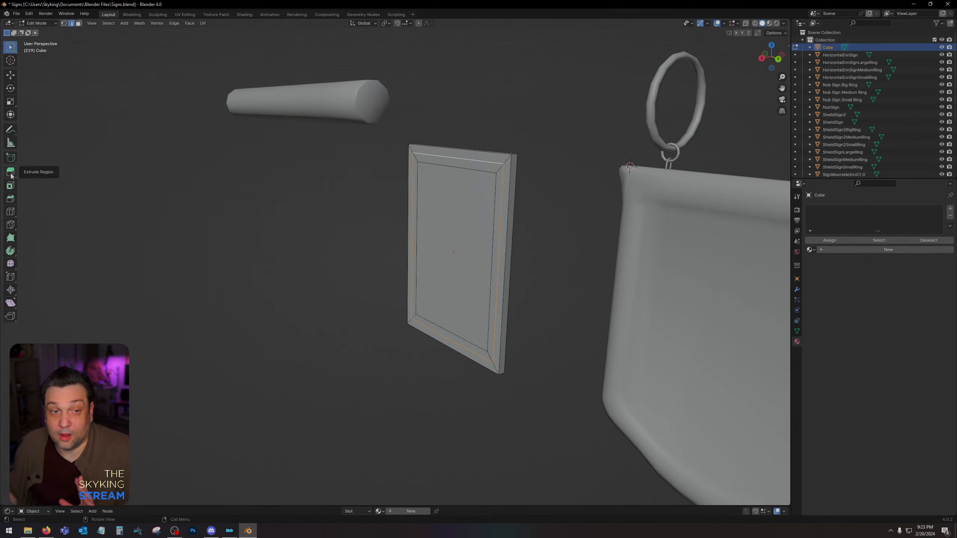
pyautogui.click(10, 103)
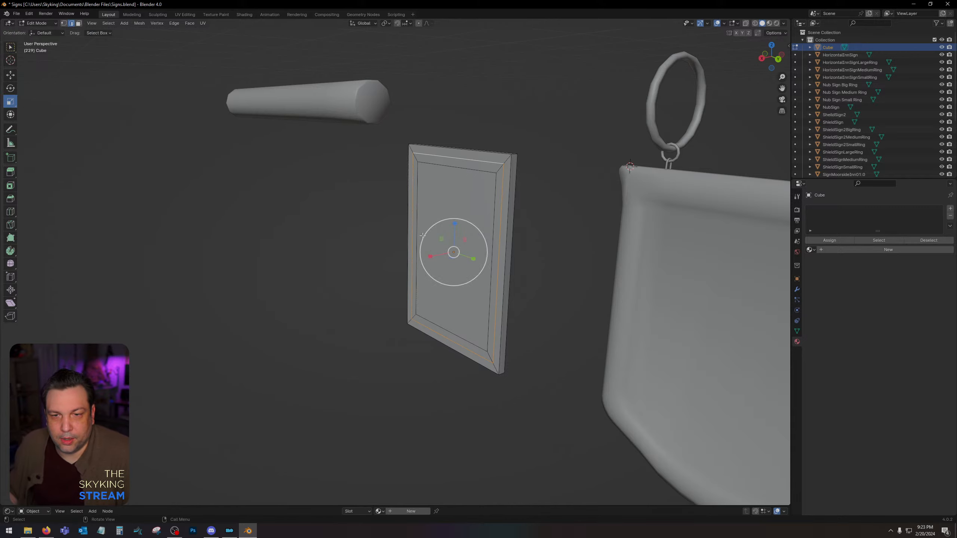
pyautogui.moveTo(429, 255); pyautogui.dragTo(372, 259)
pyautogui.moveTo(373, 260); pyautogui.dragTo(256, 249, button='middle')
pyautogui.scroll(-3, 279, 243)
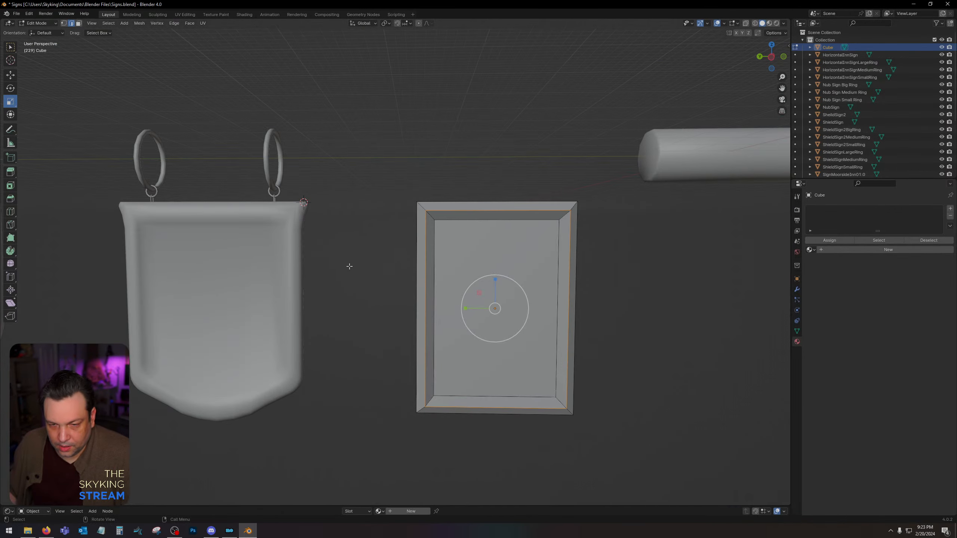
# Add a vertical loop cut down the centre of the panel, wrapping around both faces, and view it straight from the left.
pyautogui.moveTo(349, 266); pyautogui.dragTo(351, 260, button='middle')
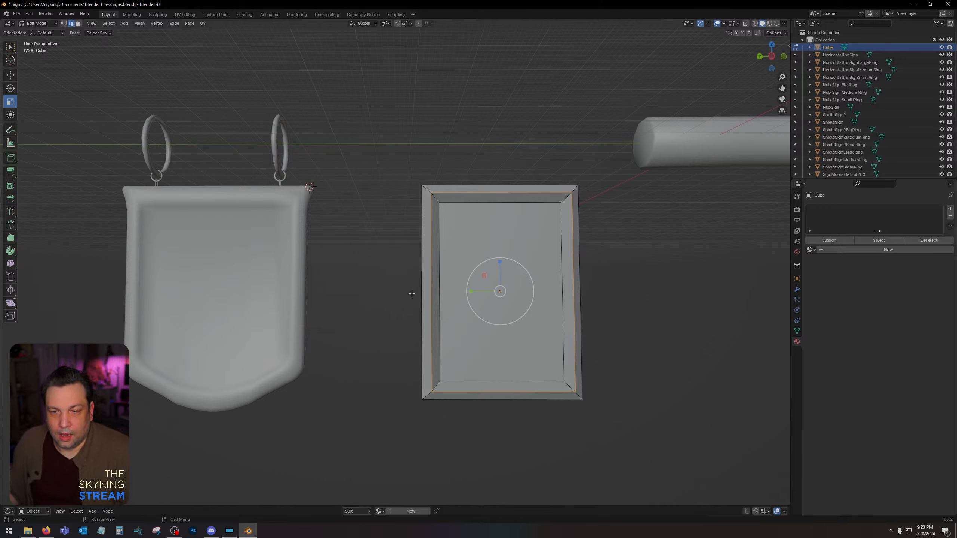
pyautogui.click(10, 212)
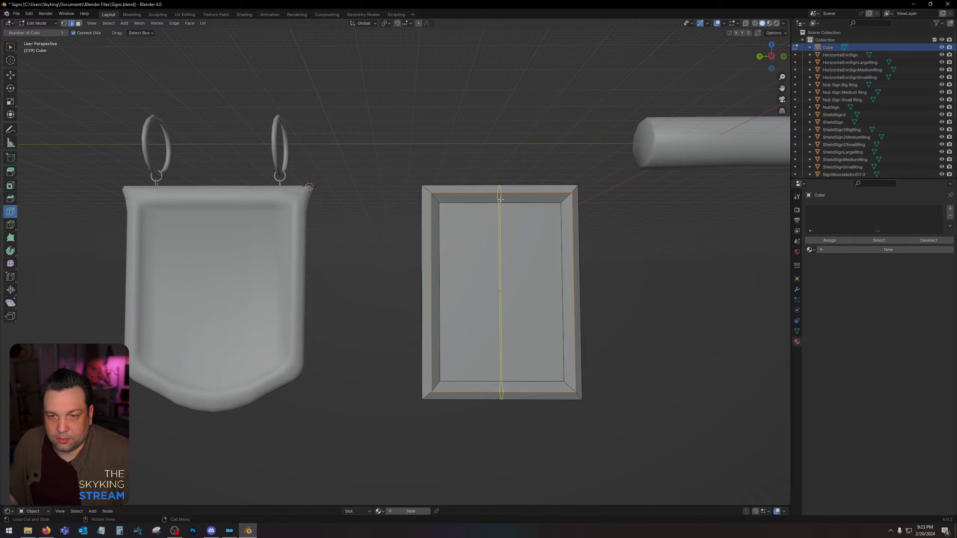
pyautogui.click(500, 199)
pyautogui.click(771, 56)
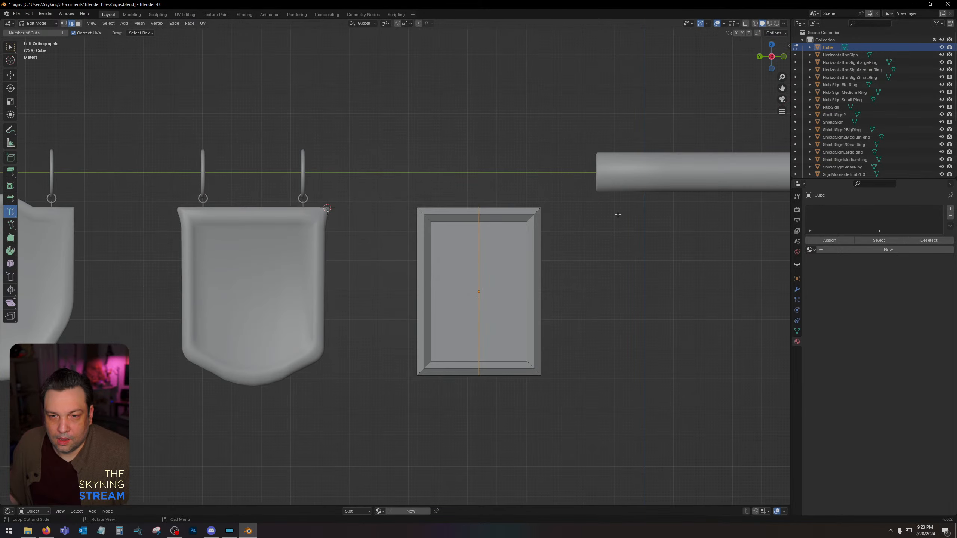
# Scale the centre edge loop outward along Z to pull the panel's upper and lower edges into points.
pyautogui.scroll(1, 577, 261)
pyautogui.click(10, 101)
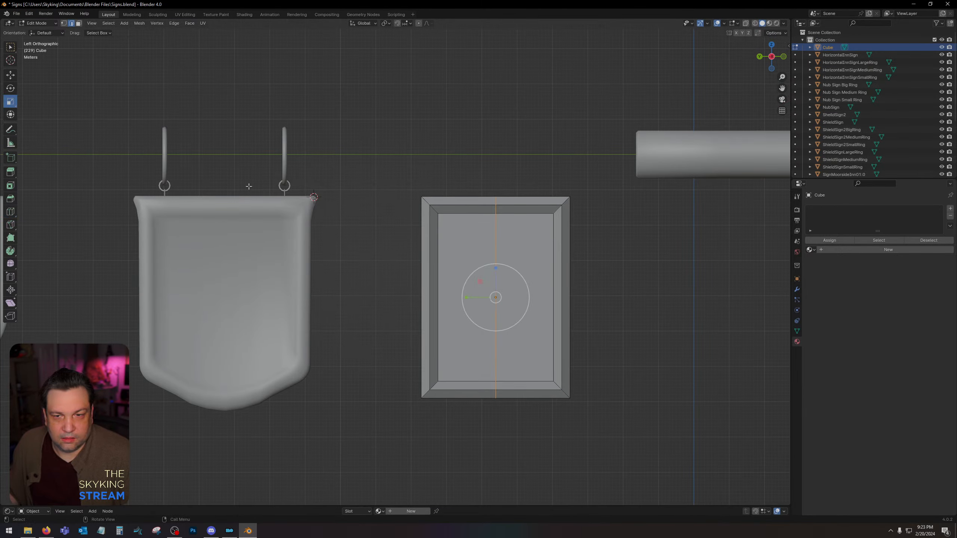
pyautogui.moveTo(493, 269); pyautogui.dragTo(495, 258)
pyautogui.scroll(4, 604, 182)
pyautogui.moveTo(604, 181); pyautogui.dragTo(618, 198, button='middle')
pyautogui.scroll(-3, 682, 88)
# Show the panel in wireframe, select the centre vertices of its upper point, and move them down roughly level with the upper corners.
pyautogui.click(774, 58)
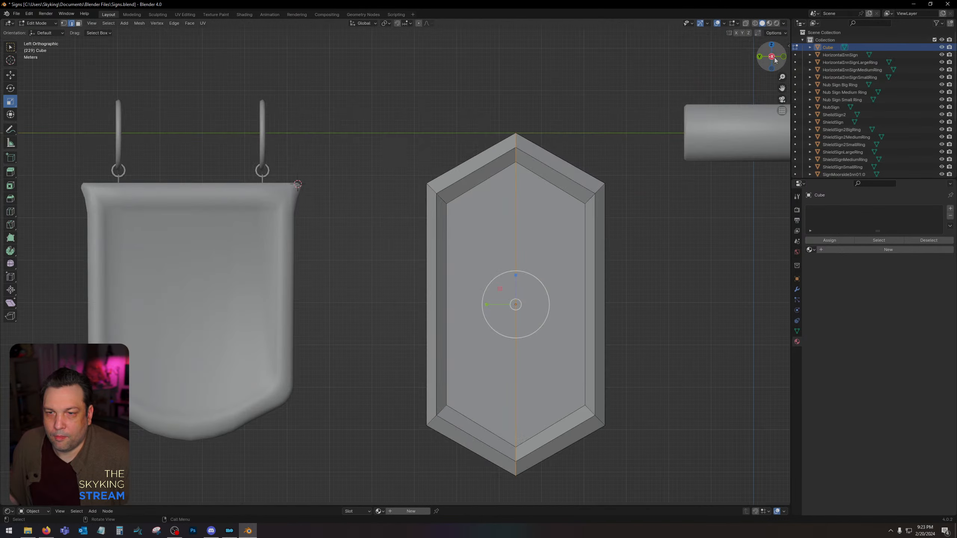
pyautogui.keyDown('shift'); pyautogui.moveTo(560, 206); pyautogui.dragTo(474, 203, button='middle'); pyautogui.keyUp('shift')
pyautogui.scroll(1, 474, 201)
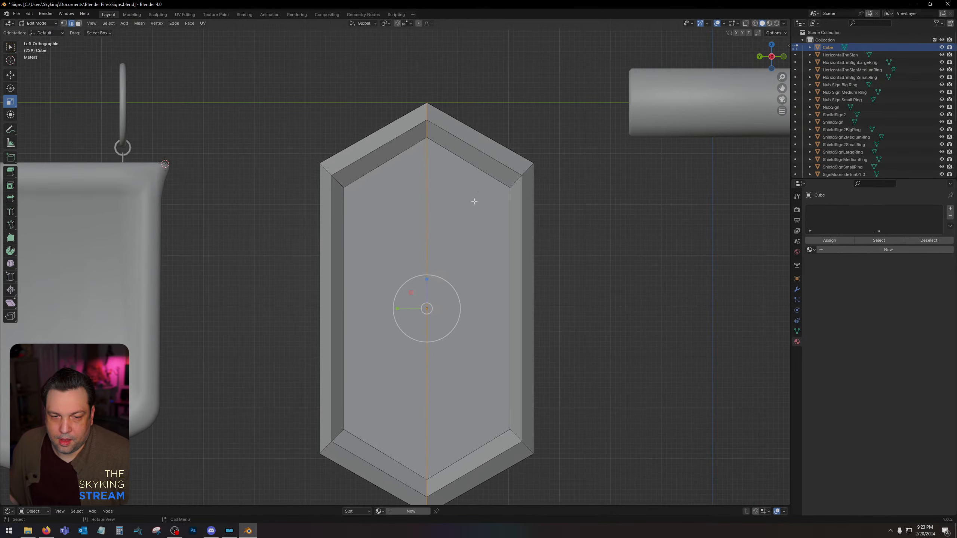
pyautogui.click(754, 23)
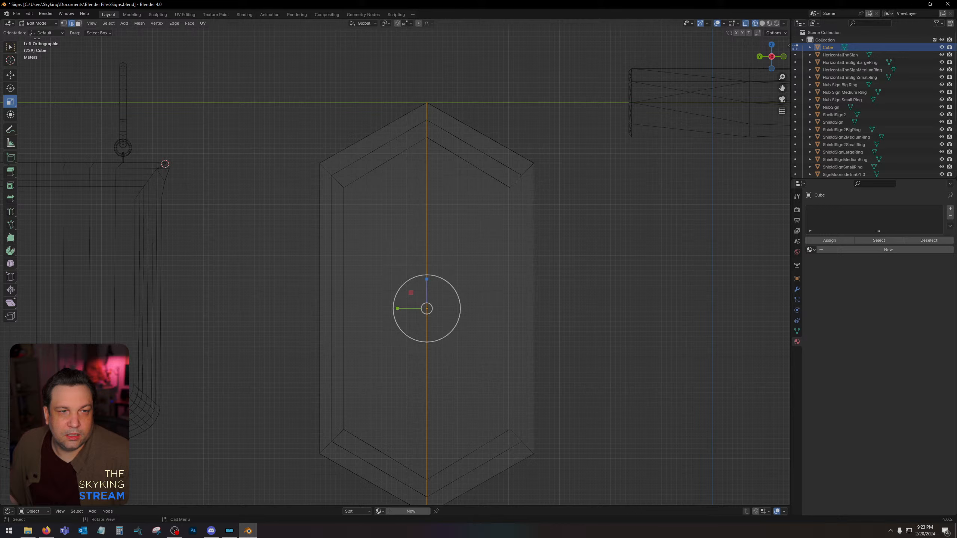
pyautogui.click(63, 23)
pyautogui.moveTo(399, 89); pyautogui.dragTo(461, 165)
pyautogui.hotkey('shift', 'space')
pyautogui.press('g')
pyautogui.moveTo(428, 90); pyautogui.dragTo(424, 151)
# Select the outermost row of vertices along the panel's upper edge and flatten it by scaling to 0 along Z.
pyautogui.scroll(2, 512, 143)
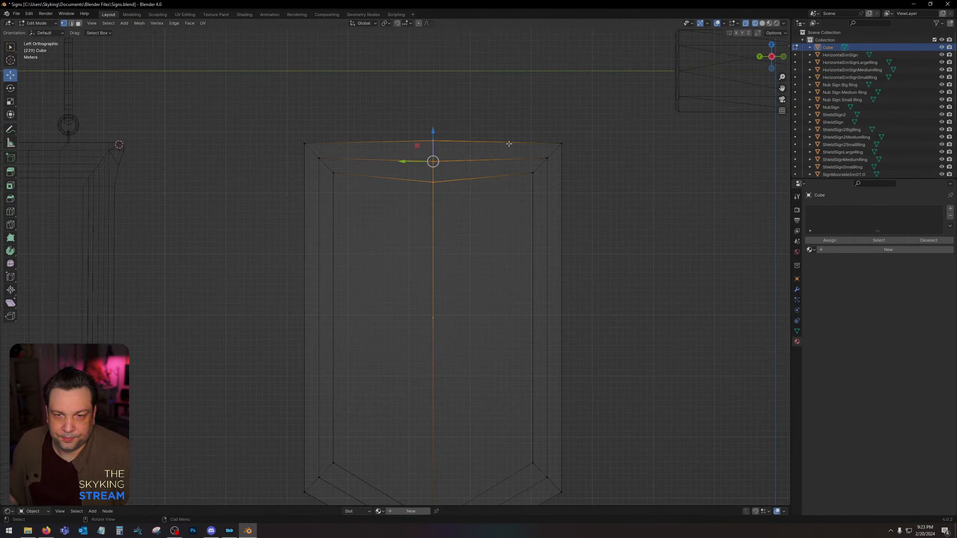
pyautogui.click(486, 101)
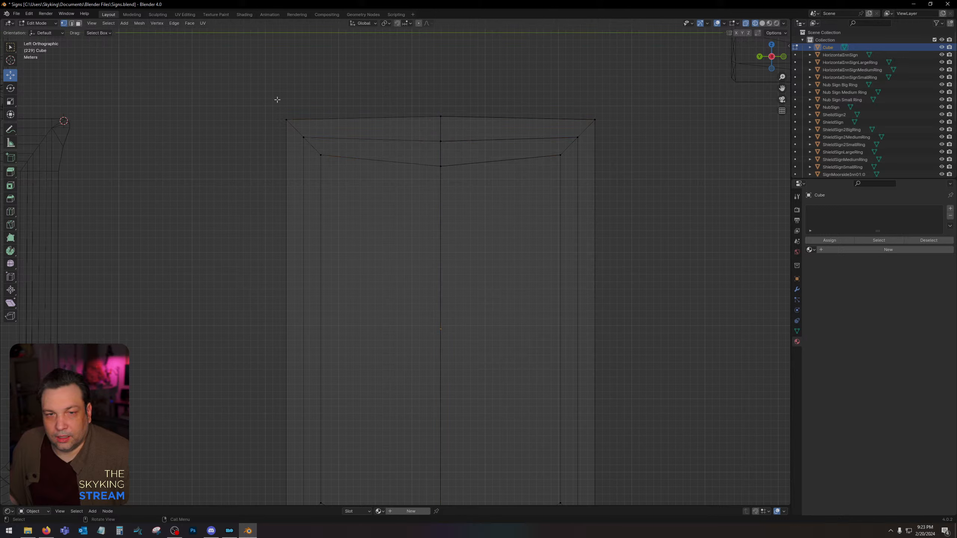
pyautogui.moveTo(244, 87); pyautogui.dragTo(660, 123)
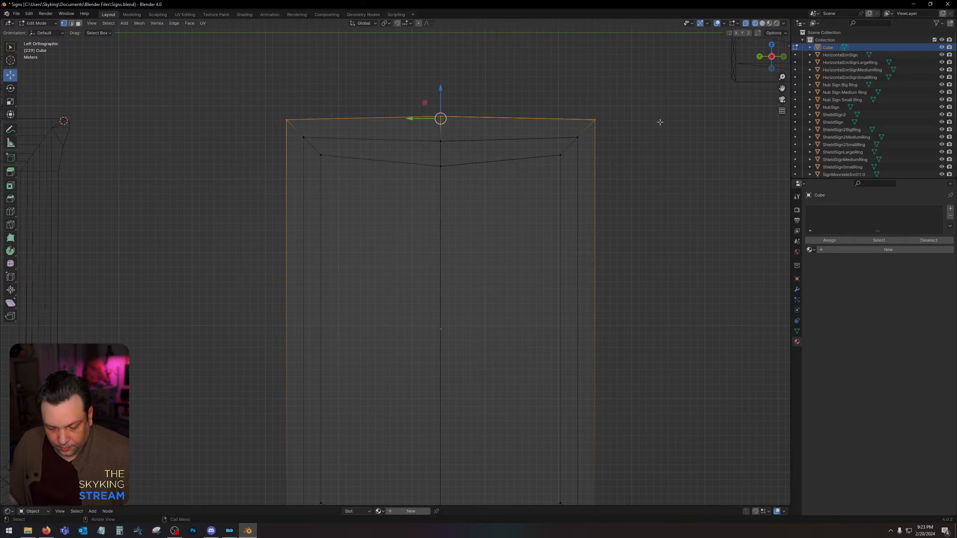
pyautogui.press('s')
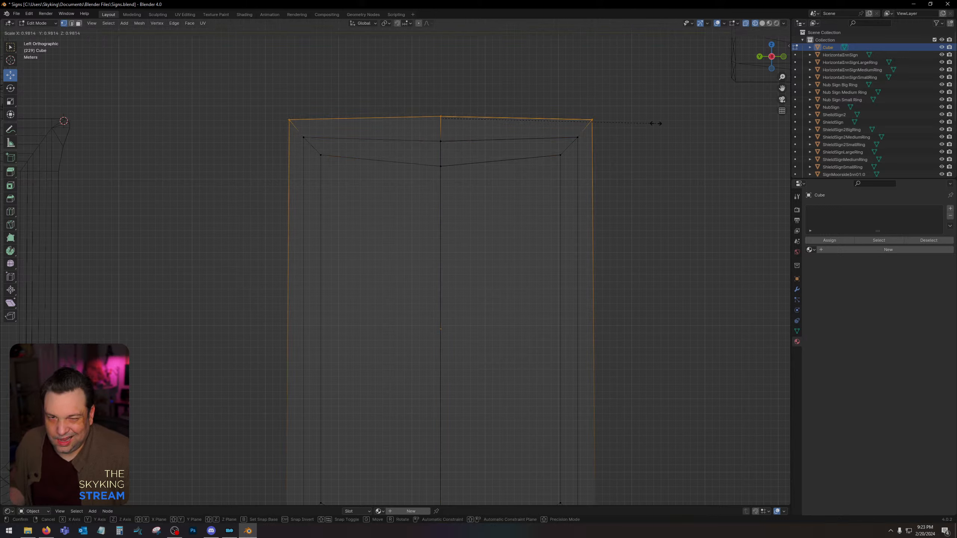
pyautogui.press('z')
pyautogui.press('0')
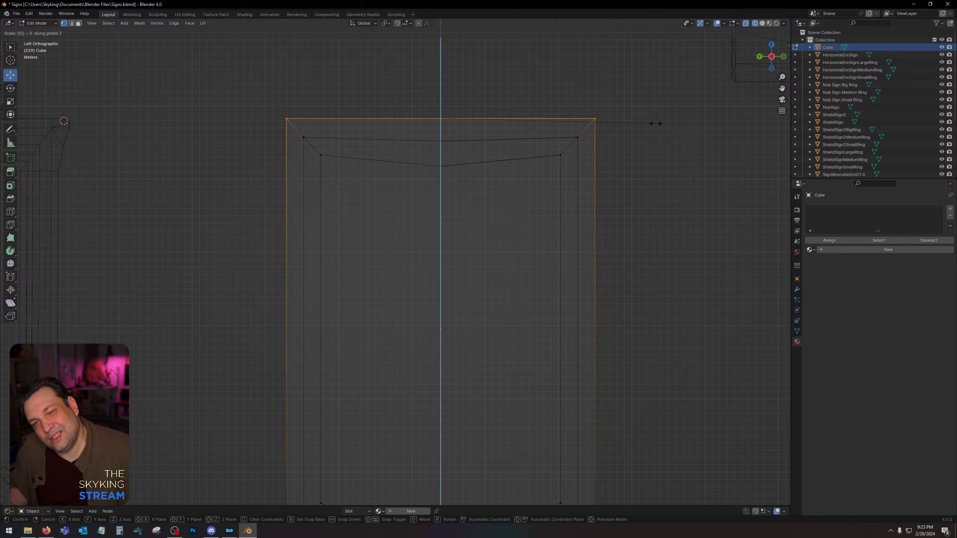
pyautogui.press('Return')
# Flatten the middle row of the upper border's vertices by scaling to 0 along Z, and snap the row to the grid.
pyautogui.moveTo(292, 131); pyautogui.dragTo(587, 147)
pyautogui.press('s')
pyautogui.press('z')
pyautogui.press('0')
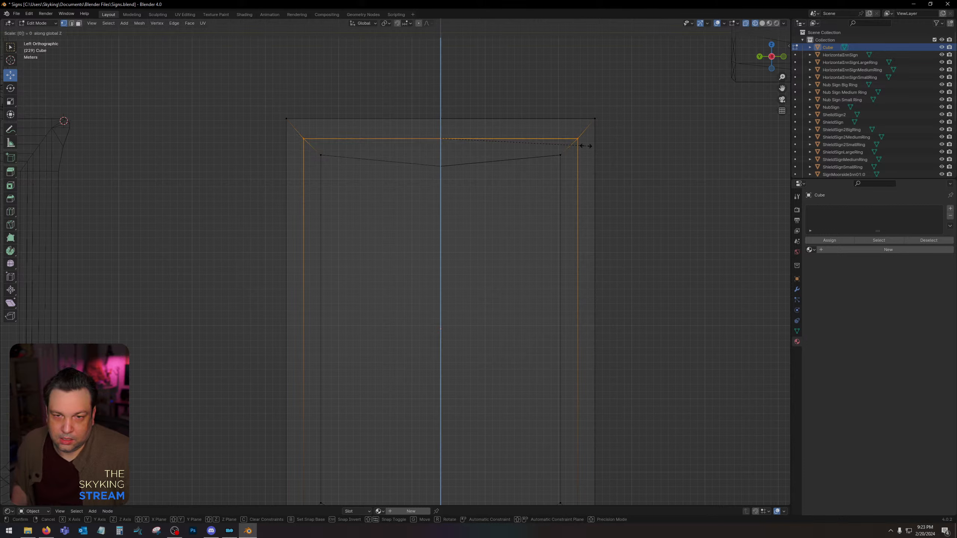
pyautogui.press('Return')
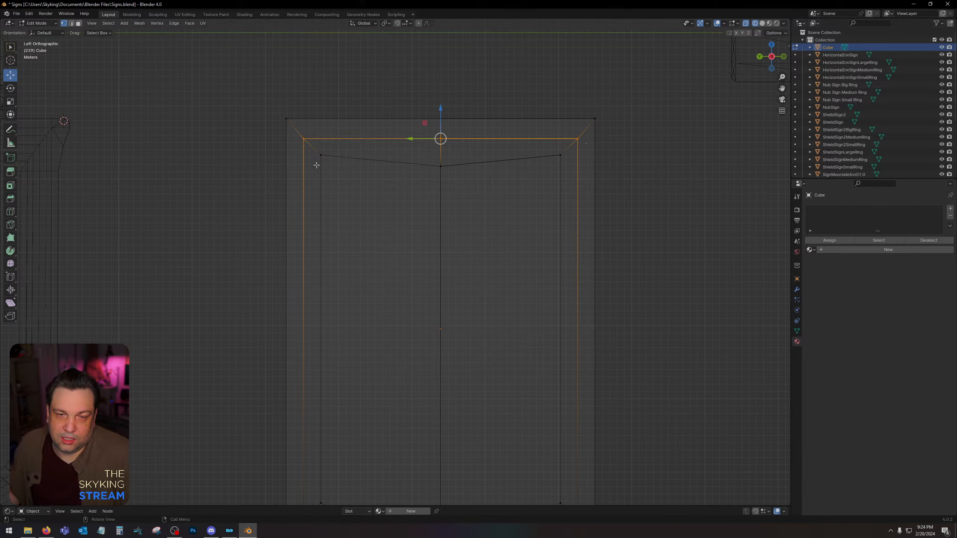
pyautogui.hotkey('shift', 's')
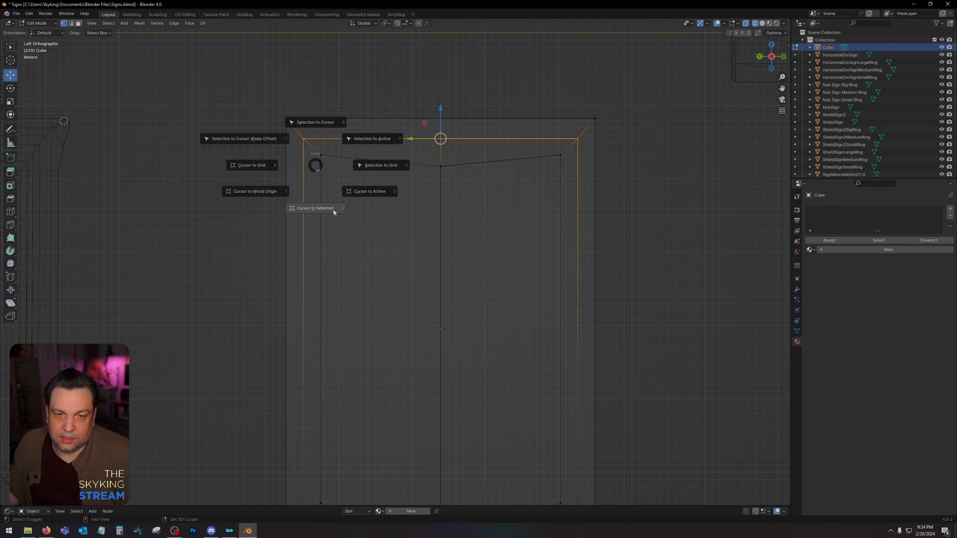
pyautogui.click(439, 199)
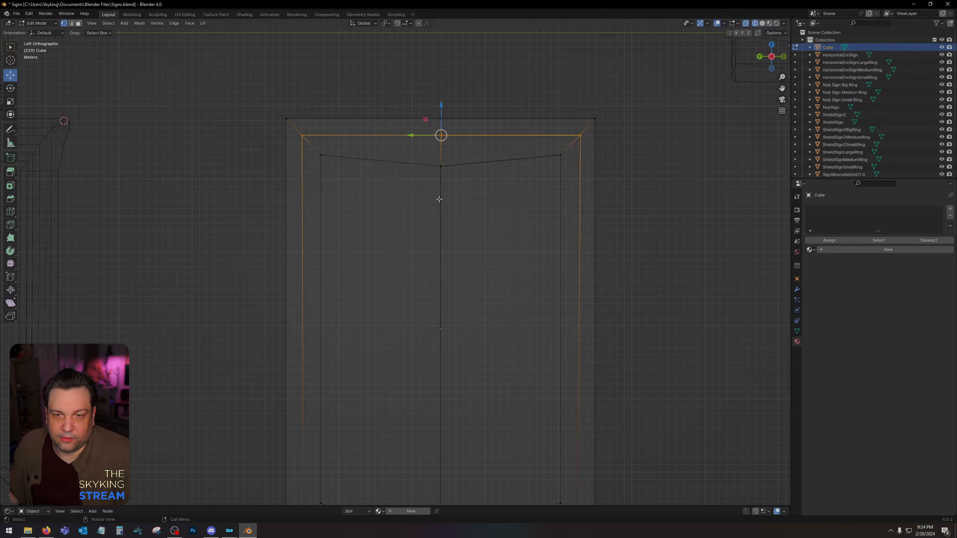
# Select the innermost row of the upper border's vertices, flatten it by scaling to 0 along Z, and clear the selection.
pyautogui.moveTo(310, 169); pyautogui.dragTo(568, 147)
pyautogui.write('s')
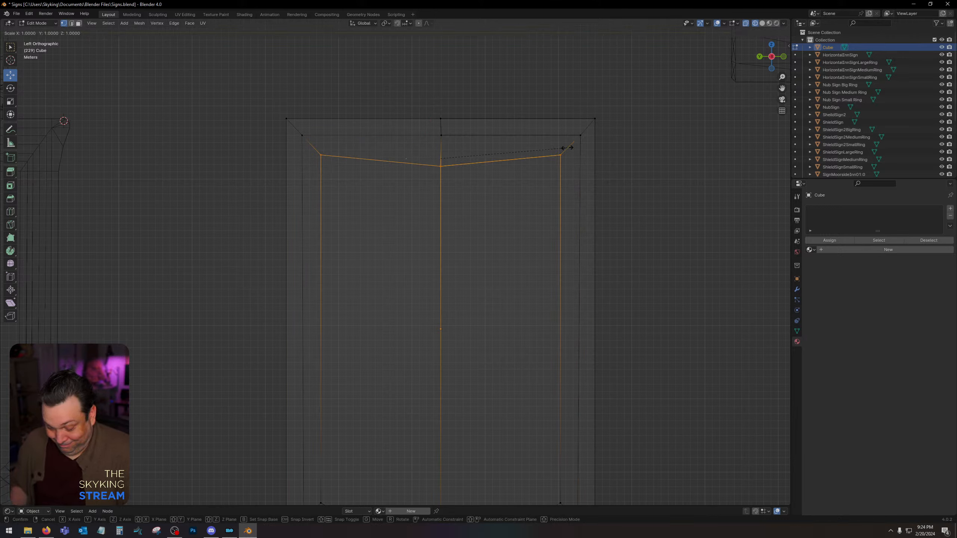
pyautogui.write('z0')
pyautogui.press('Return')
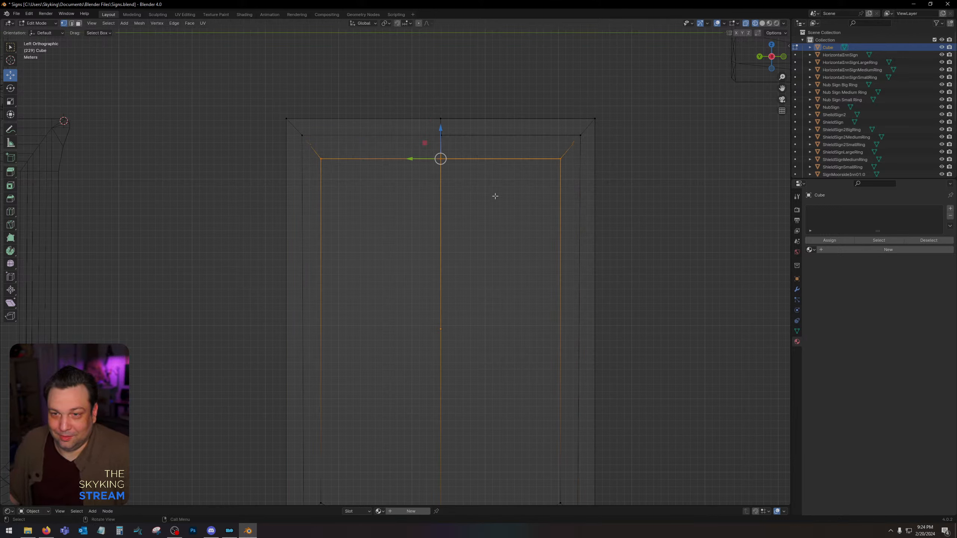
pyautogui.scroll(-1, 477, 202)
pyautogui.scroll(1, 477, 202)
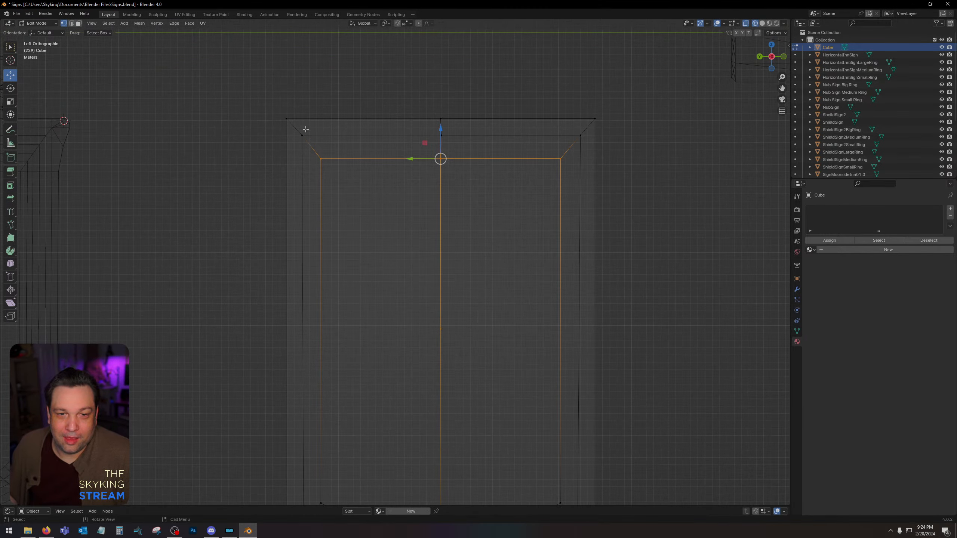
pyautogui.moveTo(289, 130); pyautogui.dragTo(592, 146)
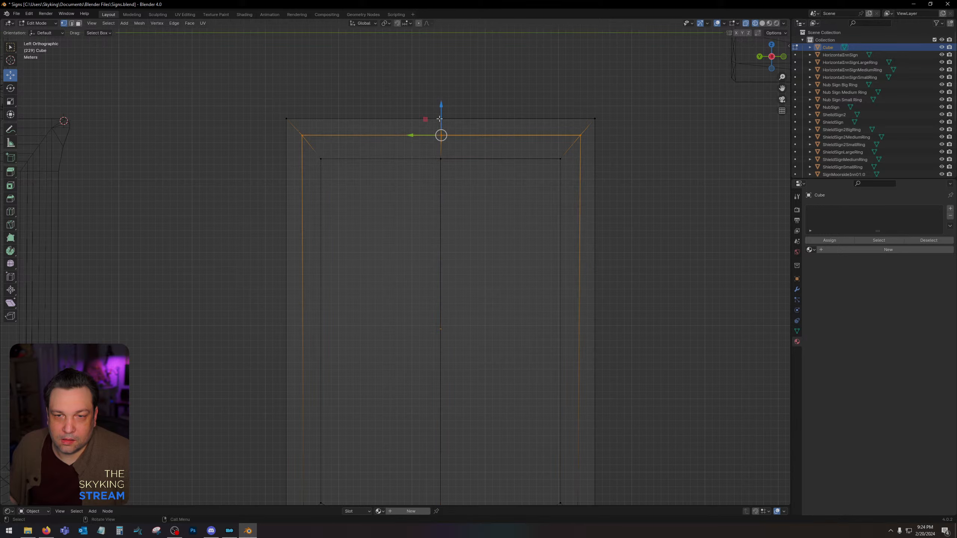
pyautogui.click(501, 210)
pyautogui.scroll(-3, 505, 212)
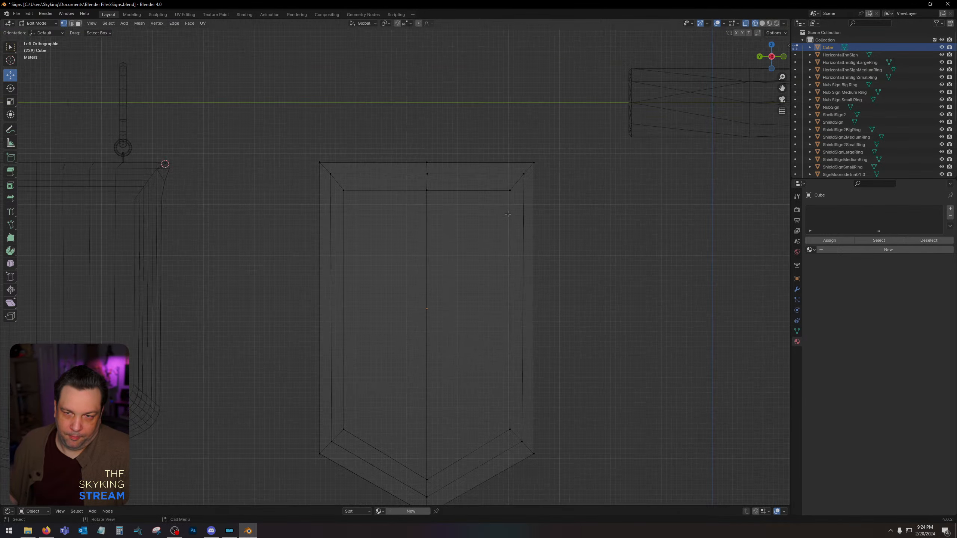
# Move the inner and middle border vertices at the panel's lower tip slightly up along Z to even out the border.
pyautogui.keyDown('shift'); pyautogui.moveTo(498, 191); pyautogui.dragTo(506, 143, button='middle'); pyautogui.keyUp('shift')
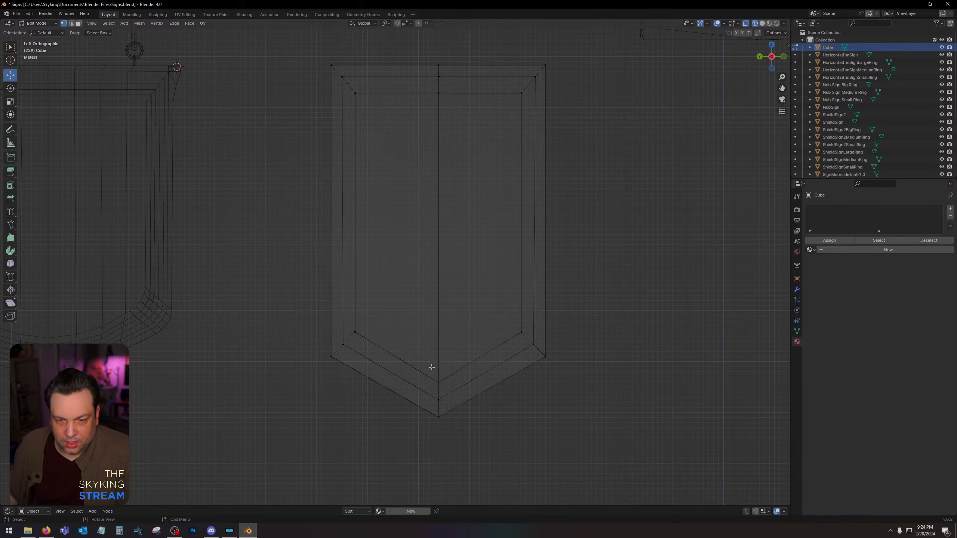
pyautogui.click(438, 382)
pyautogui.moveTo(439, 358); pyautogui.dragTo(439, 354)
pyautogui.click(481, 341)
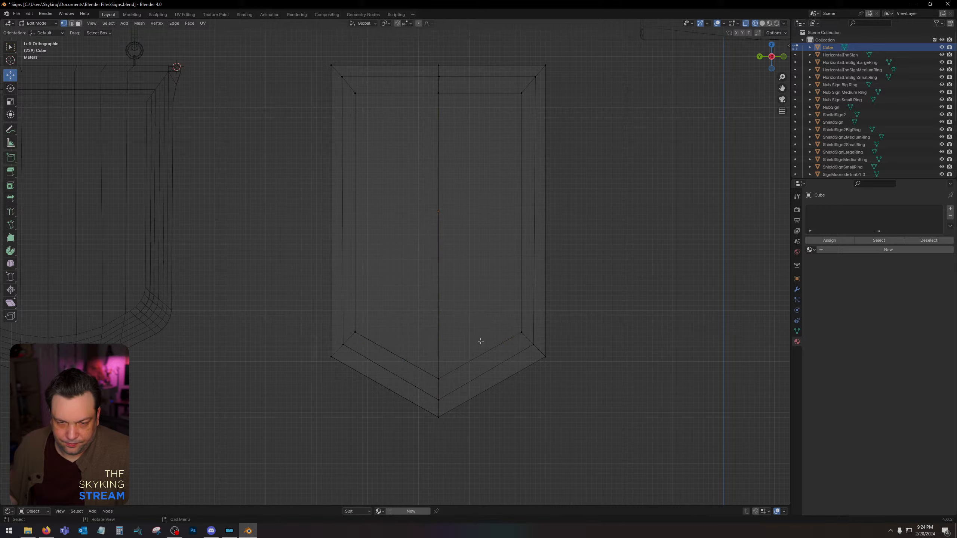
pyautogui.click(438, 400)
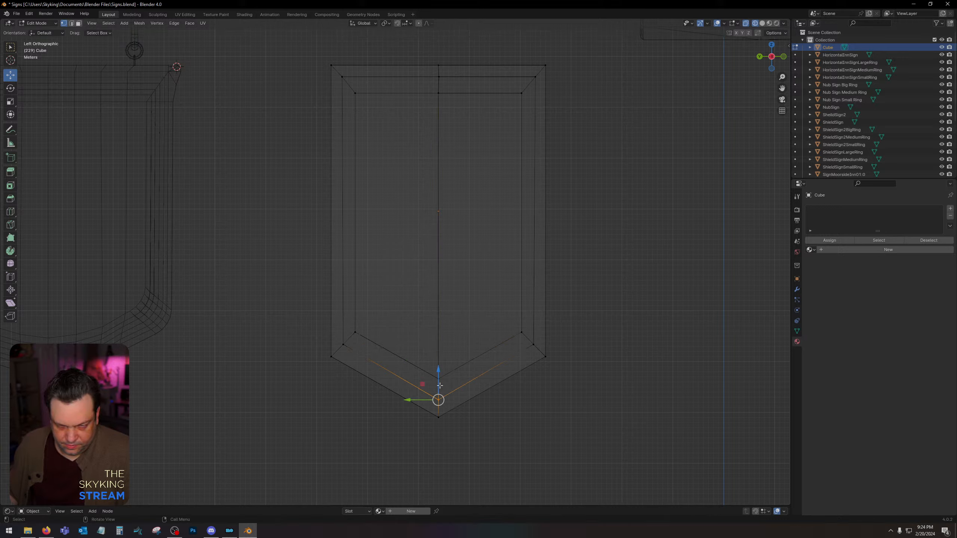
pyautogui.moveTo(438, 382); pyautogui.dragTo(438, 378)
pyautogui.click(458, 335)
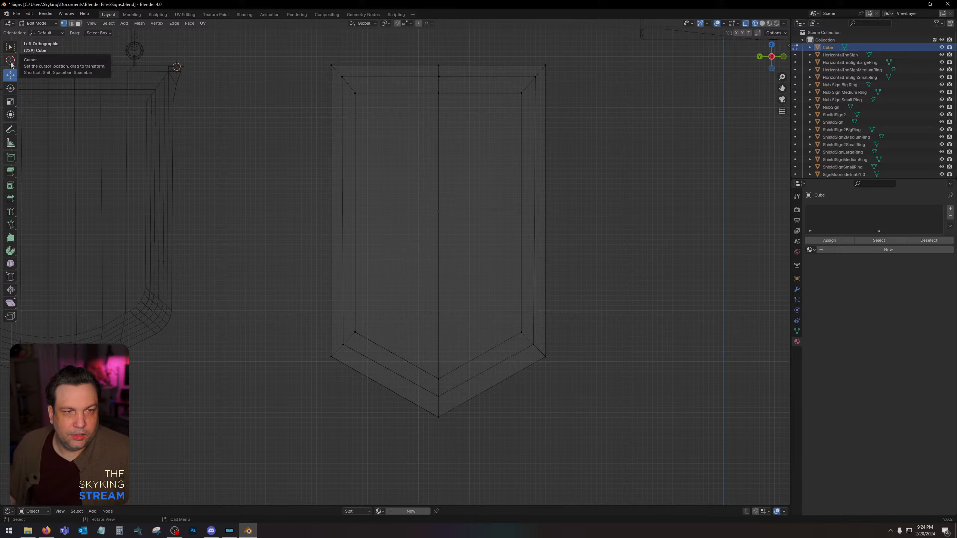
# Return to solid shading, select the centre edge loop, and bevel it with 6 segments about 0.61 m wide to round the lower tip.
pyautogui.click(71, 23)
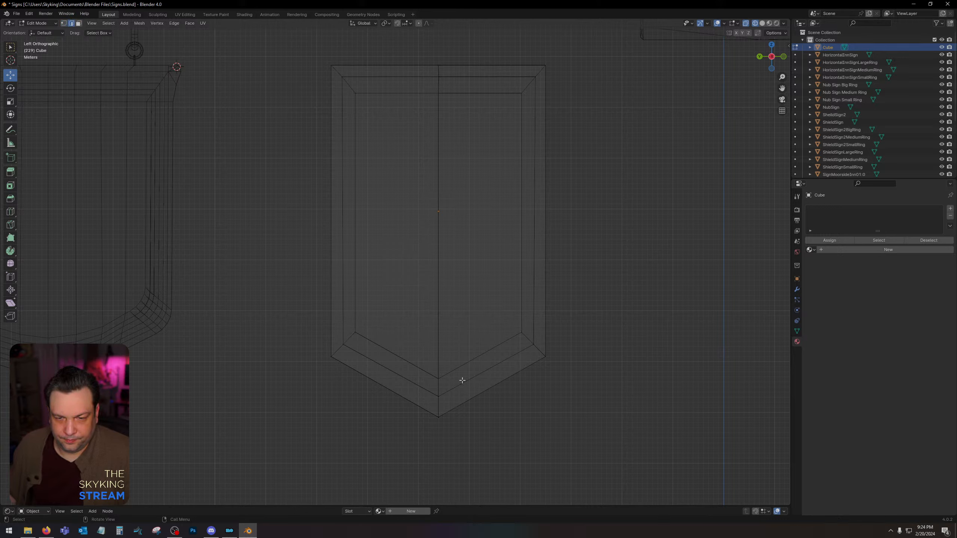
pyautogui.click(762, 24)
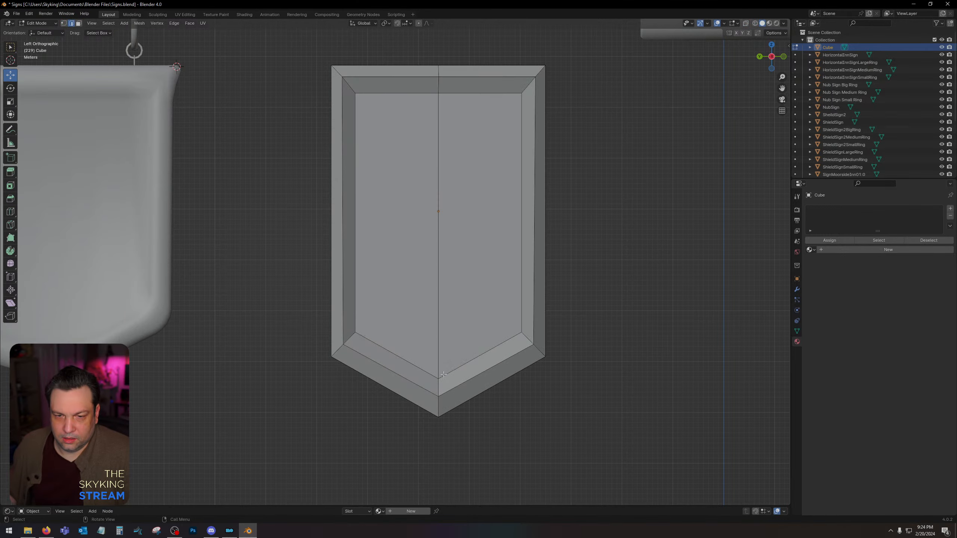
pyautogui.keyDown('alt'); pyautogui.click(433, 411); pyautogui.keyUp('alt')
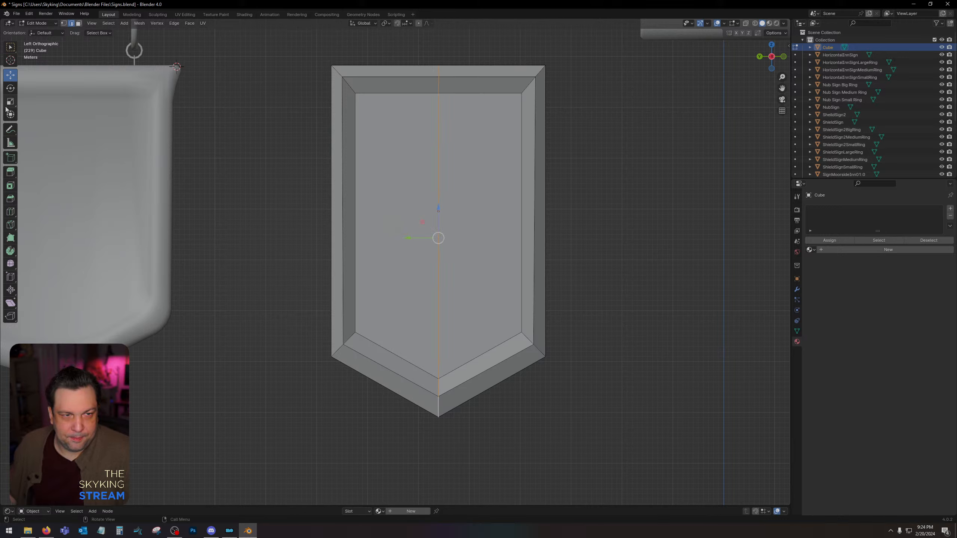
pyautogui.click(10, 197)
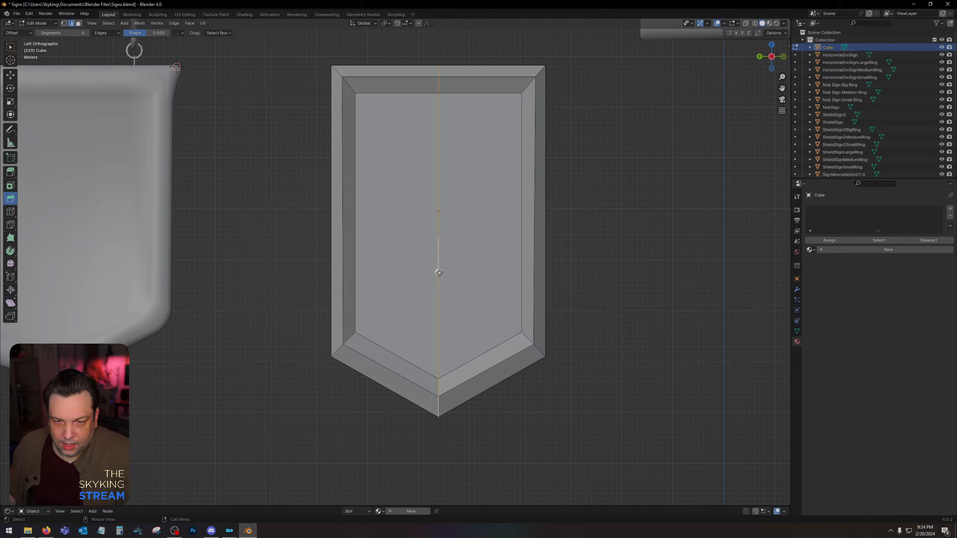
pyautogui.moveTo(439, 270); pyautogui.dragTo(538, 248)
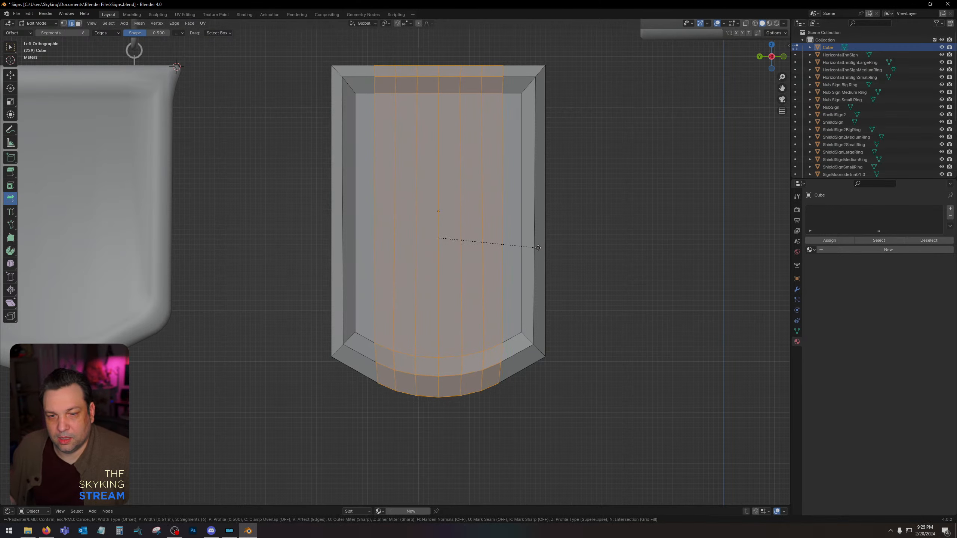
pyautogui.click(538, 248)
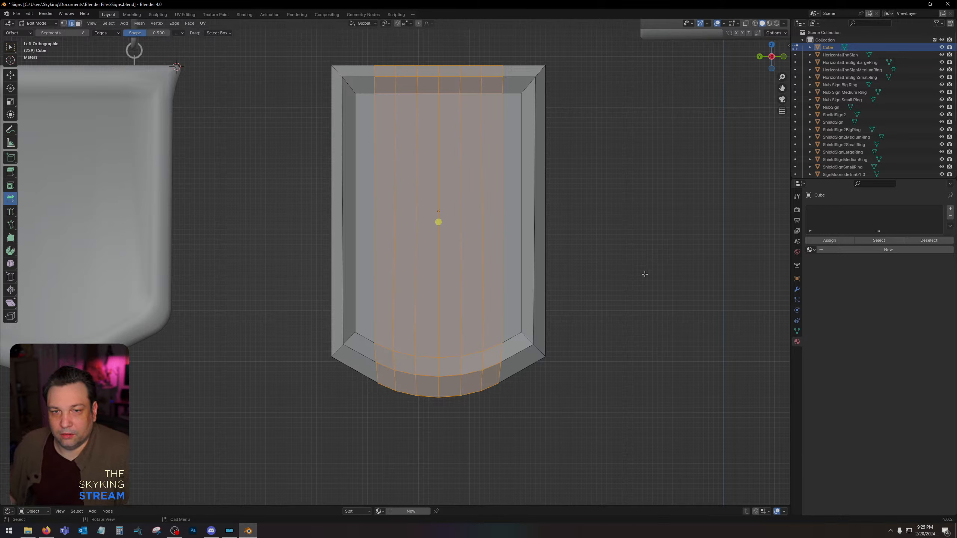
# Select the border edges at both lower corners and bevel them with 2 segments about 0.13 m wide.
pyautogui.keyDown('alt'); pyautogui.click(333, 353); pyautogui.keyUp('alt')
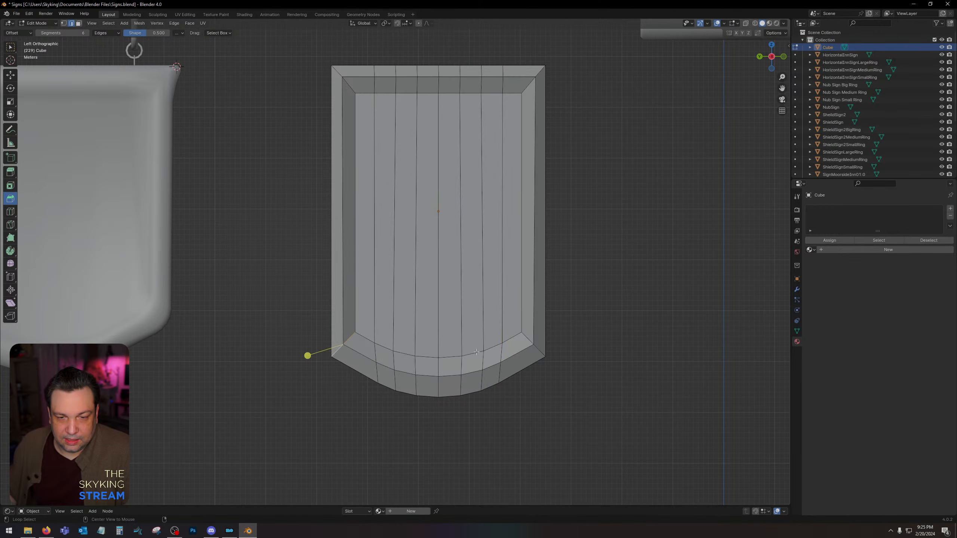
pyautogui.keyDown('alt'); pyautogui.click(539, 350); pyautogui.keyUp('alt')
pyautogui.keyDown('alt'); pyautogui.keyDown('shift'); pyautogui.click(337, 351); pyautogui.keyUp('shift'); pyautogui.keyUp('alt')
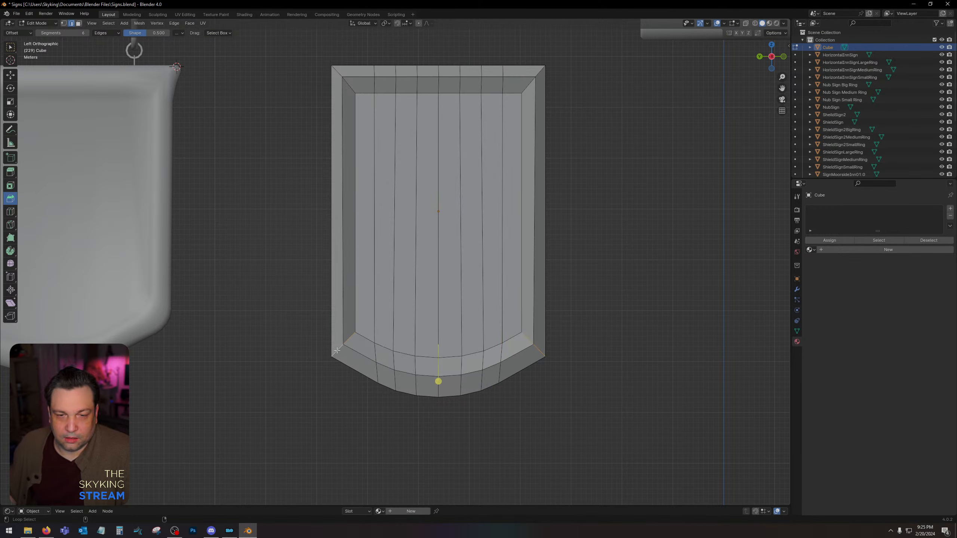
pyautogui.click(38, 33)
pyautogui.click(39, 33)
pyautogui.click(39, 33)
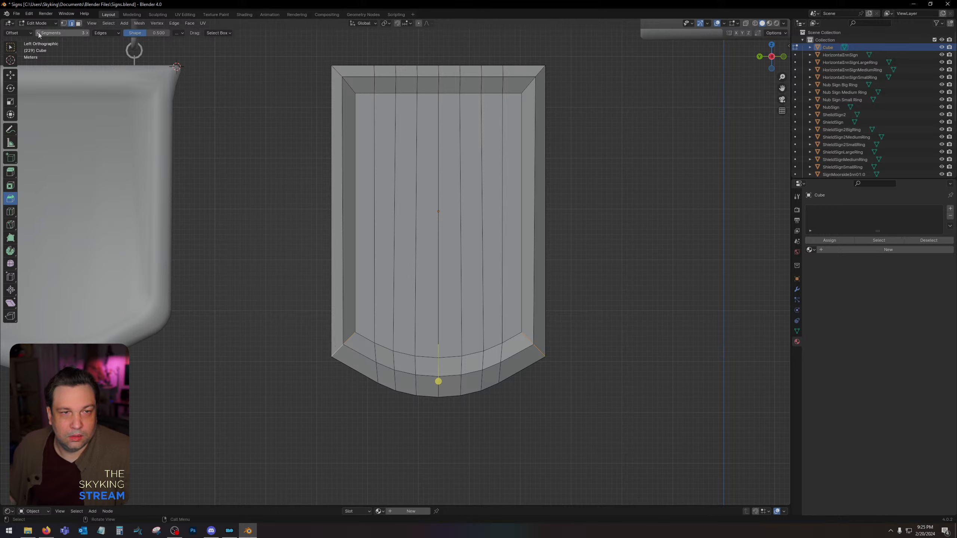
pyautogui.moveTo(438, 381); pyautogui.dragTo(418, 389)
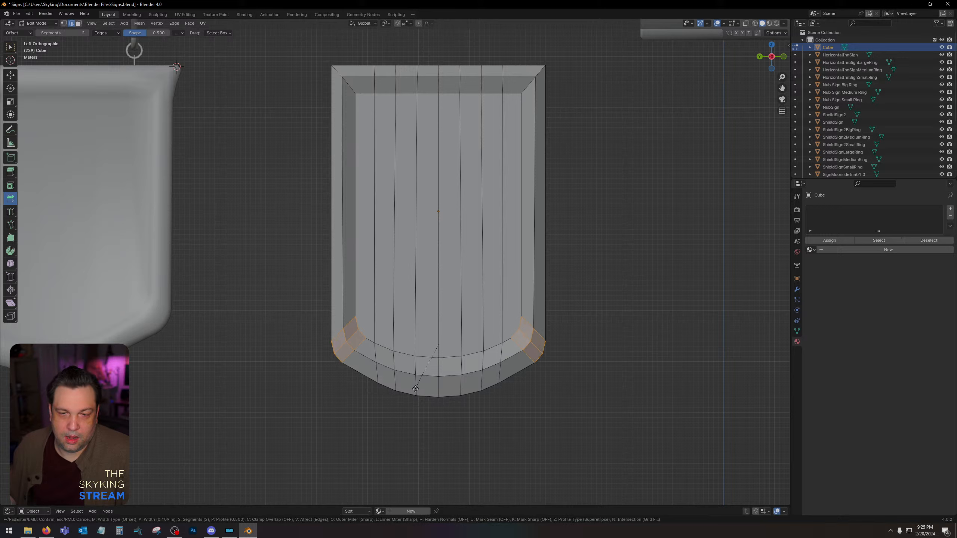
# Undo the corner bevel and bevel the border edges at both lower corners again with 3 segments.
pyautogui.hotkey('ctrl', 'z')
pyautogui.click(87, 33)
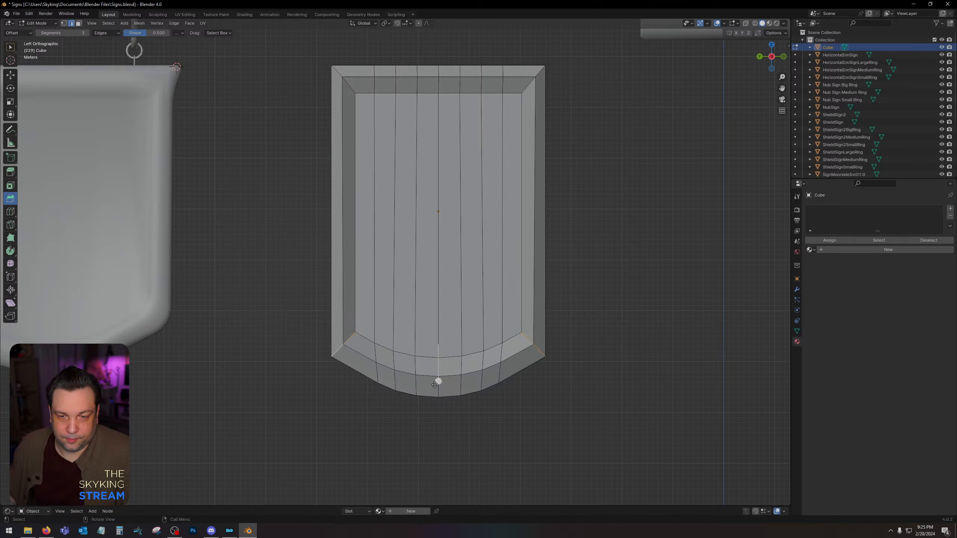
pyautogui.moveTo(435, 385); pyautogui.dragTo(383, 352)
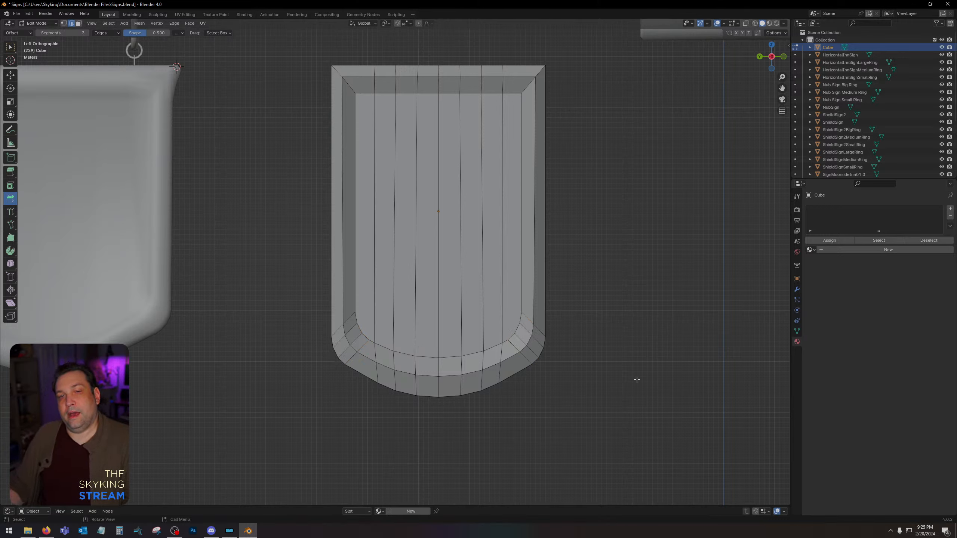
# Try to bevel the middle edge loops around the border with 3 segments while the lower corners are rounded.
pyautogui.keyDown('alt'); pyautogui.click(342, 187); pyautogui.keyUp('alt')
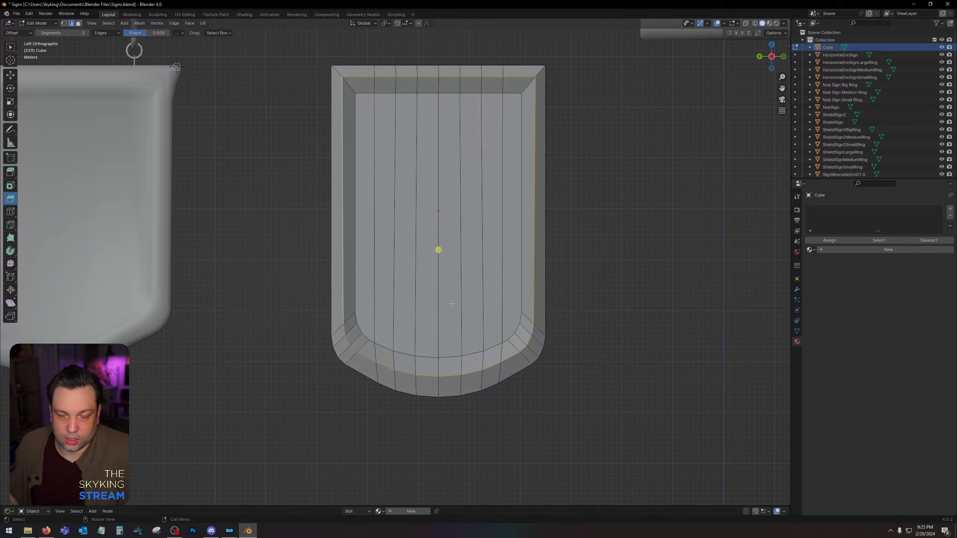
pyautogui.moveTo(452, 304); pyautogui.dragTo(441, 284, button='middle')
pyautogui.keyDown('alt'); pyautogui.keyDown('shift'); pyautogui.click(554, 285); pyautogui.keyUp('shift'); pyautogui.keyUp('alt')
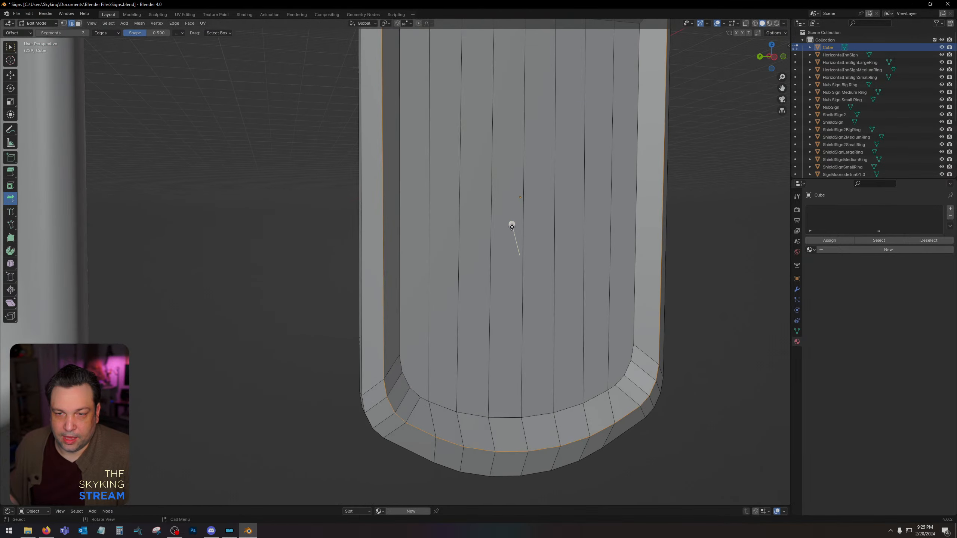
pyautogui.moveTo(512, 227); pyautogui.dragTo(745, 242)
pyautogui.scroll(-4, 534, 282)
pyautogui.moveTo(533, 282); pyautogui.dragTo(533, 258, button='middle')
pyautogui.click(524, 272)
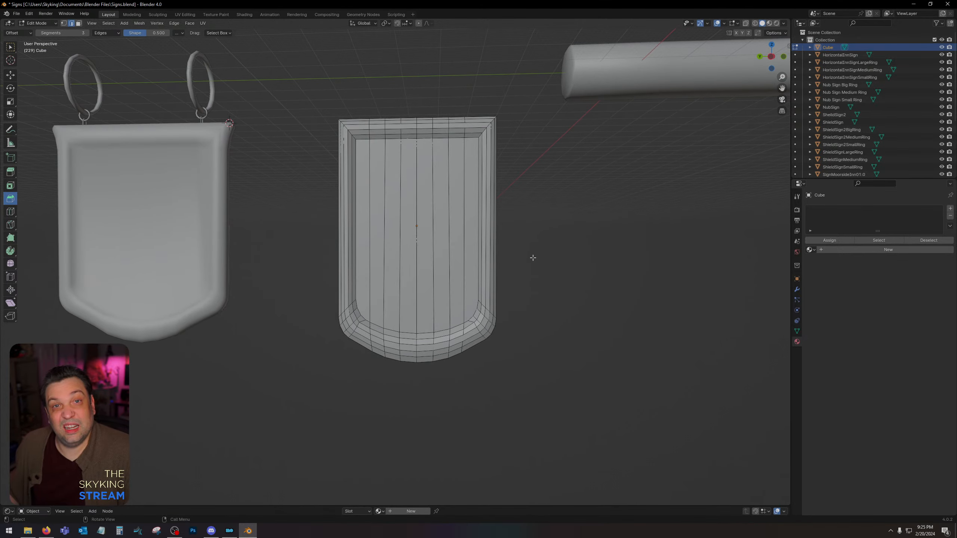
pyautogui.scroll(3, 533, 258)
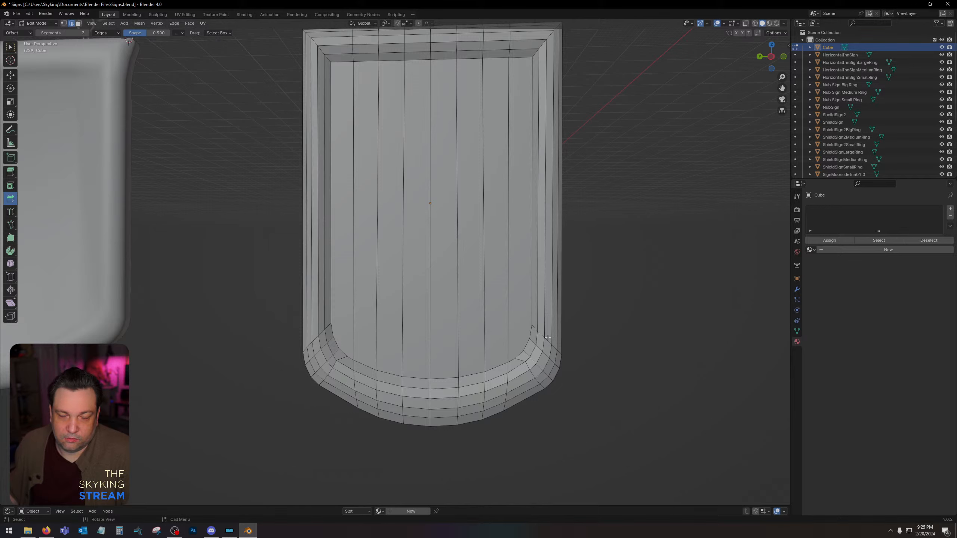
# Undo the border bevel and the rounding of the lower corners.
pyautogui.hotkey('ctrl', 'z')
pyautogui.hotkey('ctrl', 'z')
pyautogui.hotkey('ctrl', 'z')
pyautogui.hotkey('ctrl', 'z')
pyautogui.hotkey('ctrl', 'z')
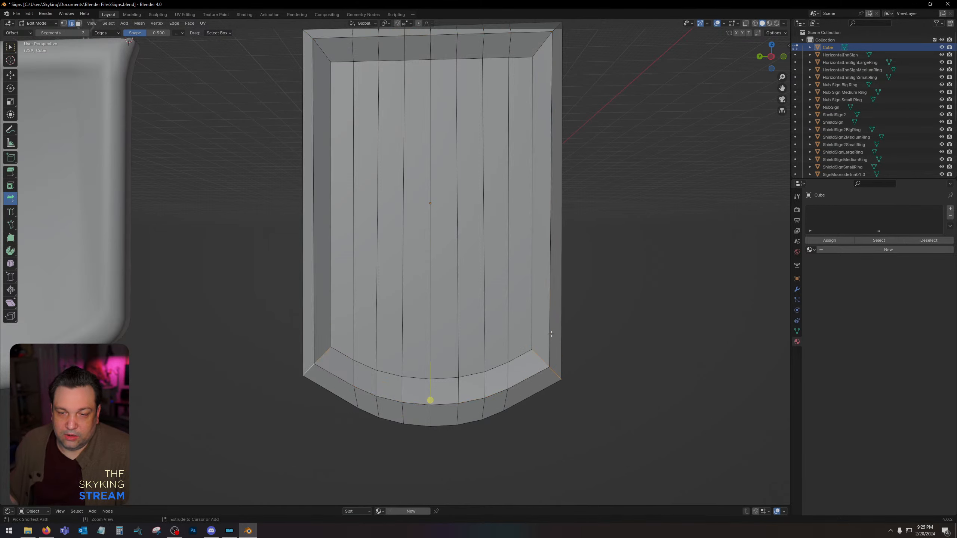
# Select the middle border edge loops on the front and back of the panel, bevel them with 3 segments, and clear the selection.
pyautogui.keyDown('alt'); pyautogui.keyDown('shift'); pyautogui.click(415, 405); pyautogui.keyUp('shift'); pyautogui.keyUp('alt')
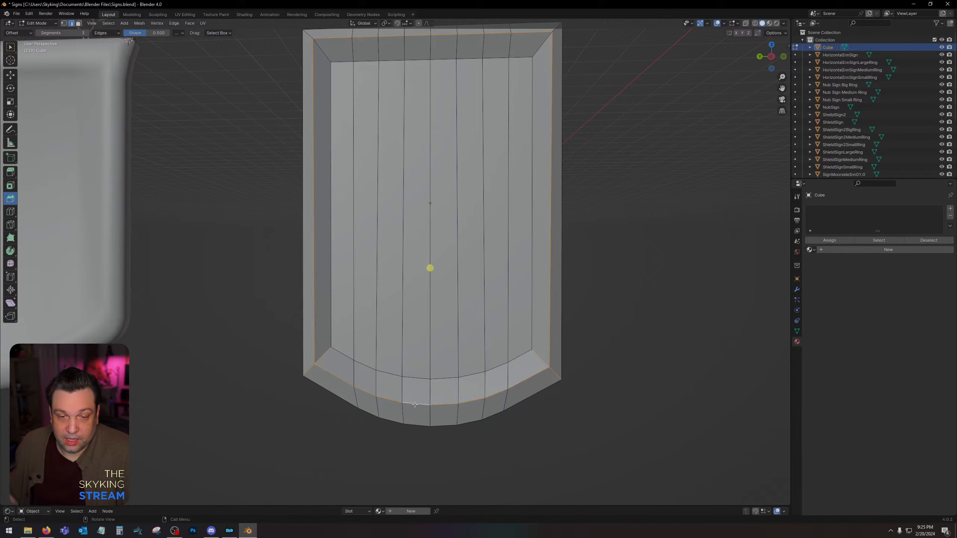
pyautogui.click(329, 373)
pyautogui.keyDown('alt'); pyautogui.click(329, 372); pyautogui.keyUp('alt')
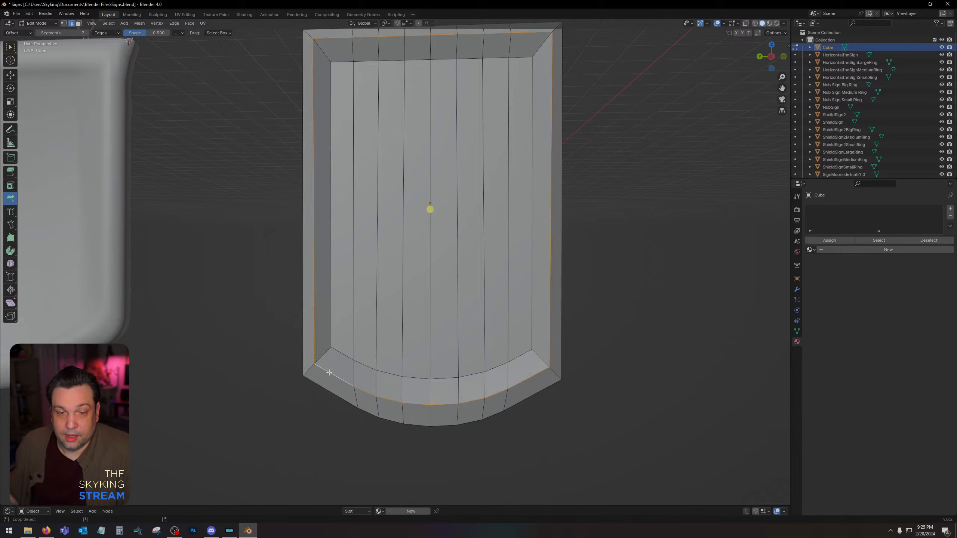
pyautogui.moveTo(354, 385); pyautogui.dragTo(434, 392, button='middle')
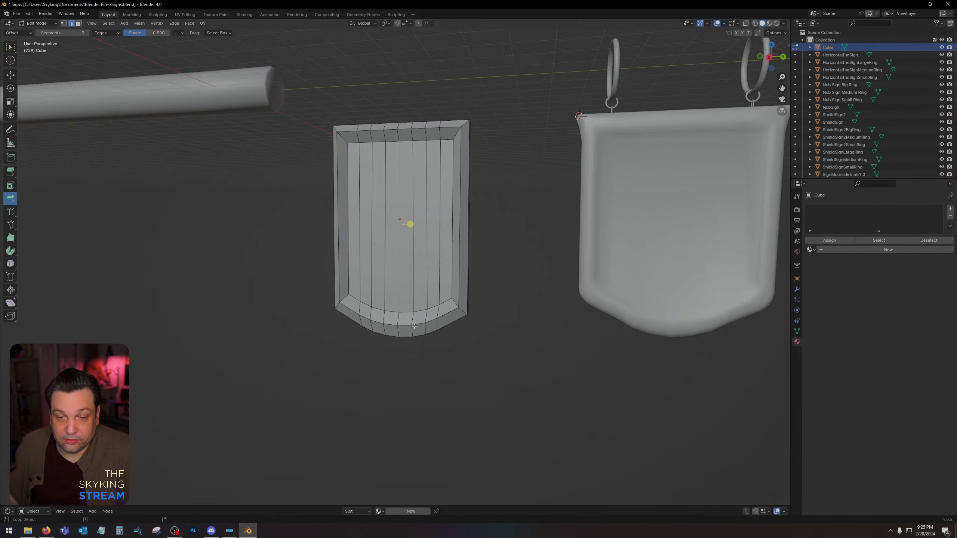
pyautogui.keyDown('alt'); pyautogui.click(403, 325); pyautogui.keyUp('alt')
pyautogui.hotkey('ctrl', 'b')
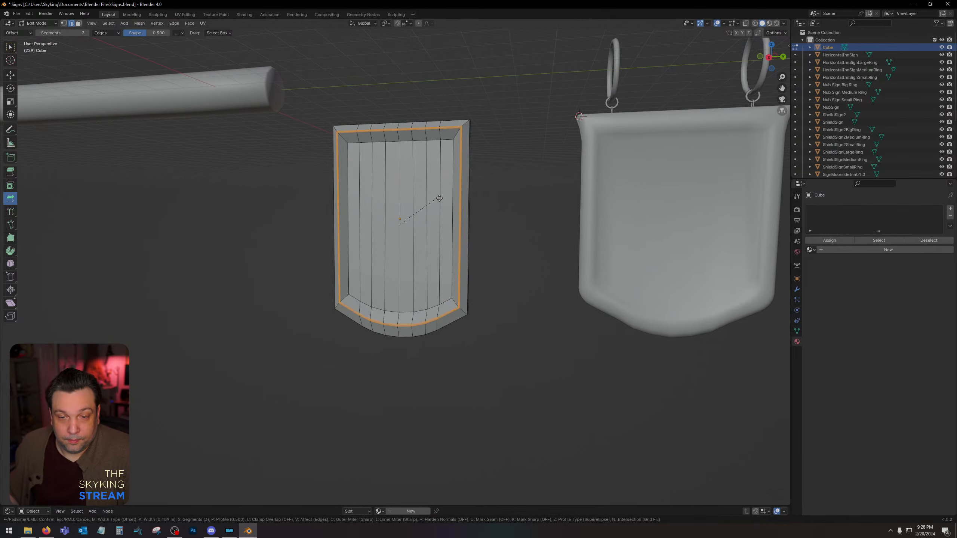
pyautogui.click(526, 215)
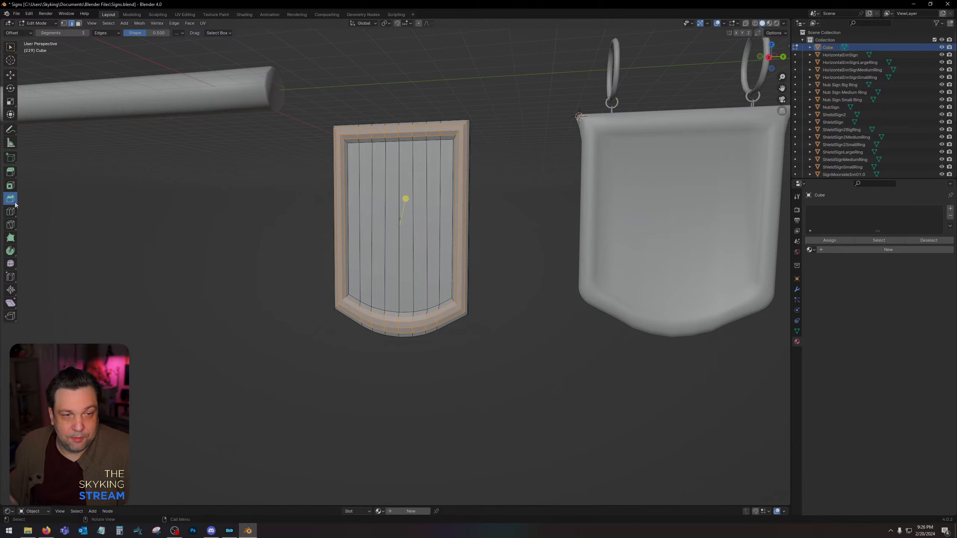
pyautogui.click(252, 263)
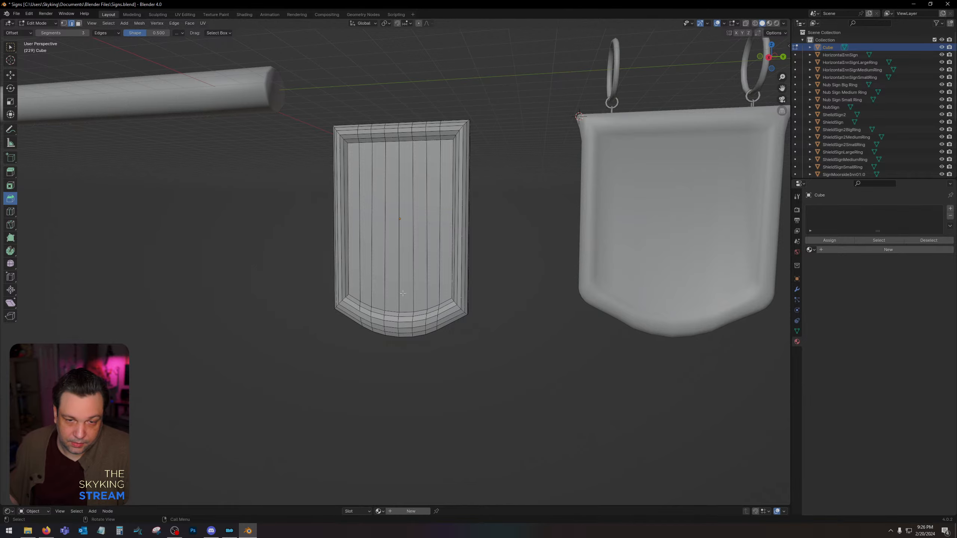
# Select all vertices of the lower border in wireframe, move them slightly up along Z to shorten the panel, and return to solid shading.
pyautogui.moveTo(403, 294); pyautogui.dragTo(437, 295, button='middle')
pyautogui.click(352, 292)
pyautogui.moveTo(369, 292); pyautogui.dragTo(544, 265, button='middle')
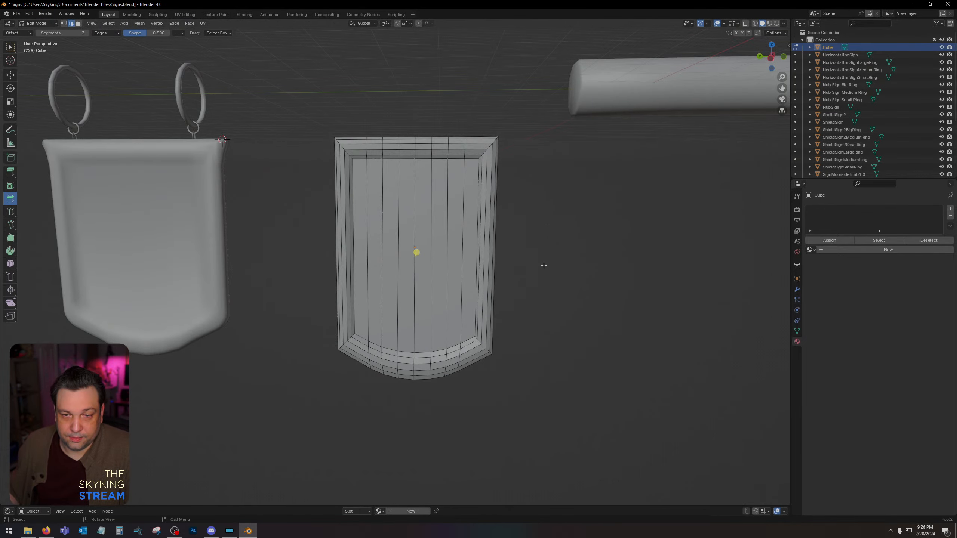
pyautogui.click(770, 57)
pyautogui.scroll(1, 535, 301)
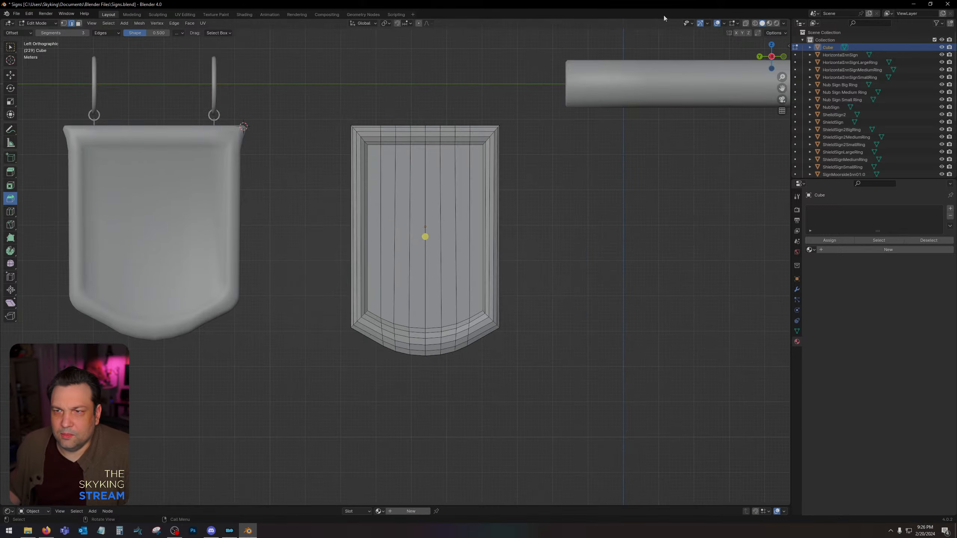
pyautogui.click(756, 23)
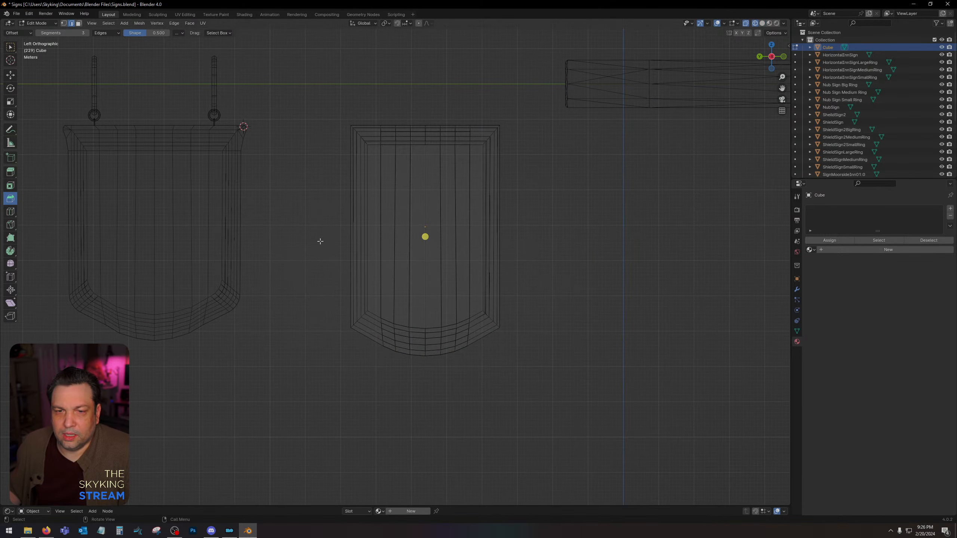
pyautogui.click(64, 23)
pyautogui.moveTo(331, 396); pyautogui.dragTo(510, 287)
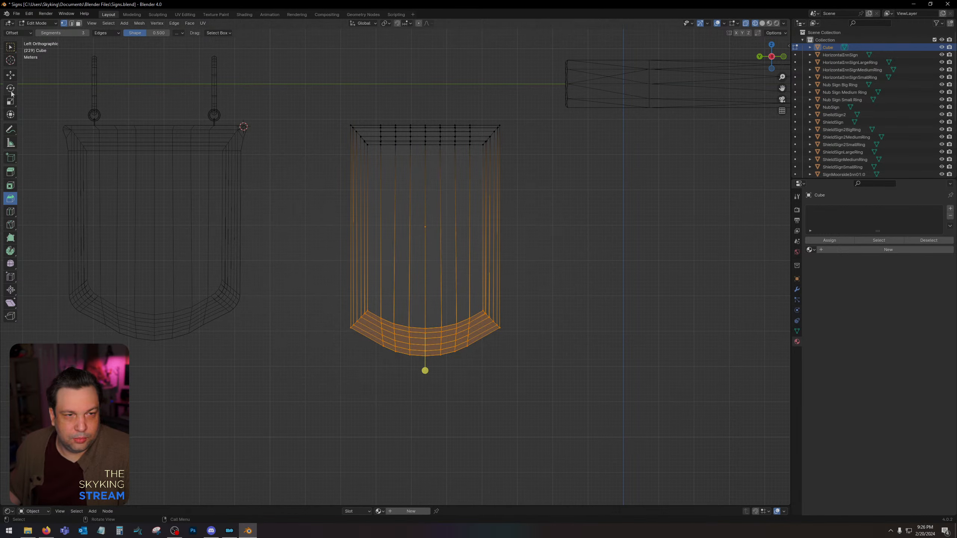
pyautogui.click(10, 75)
pyautogui.moveTo(425, 307); pyautogui.dragTo(425, 287)
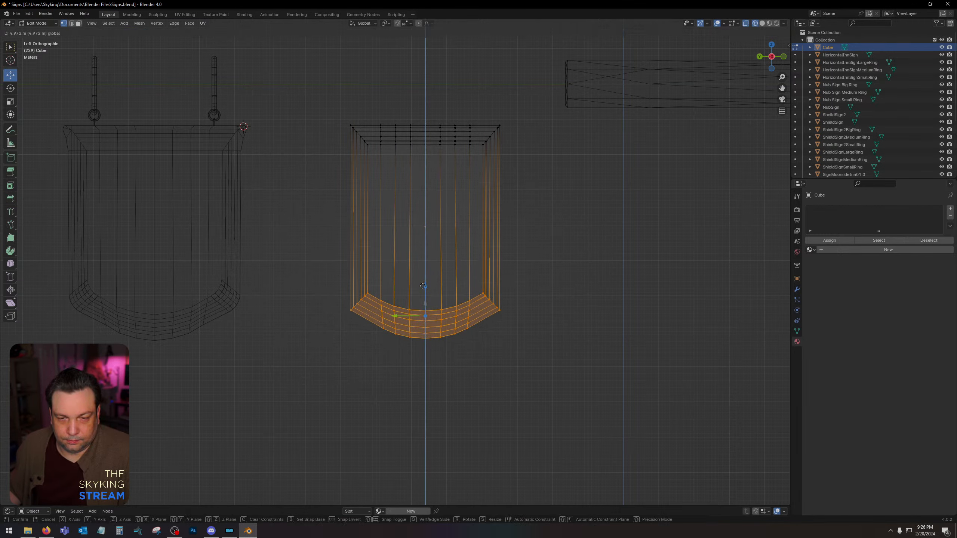
pyautogui.click(762, 23)
pyautogui.click(598, 147)
# Select the curved lower border's vertices between the corners in wireframe, scale them down slightly along Z, and return to solid shading.
pyautogui.scroll(2, 549, 230)
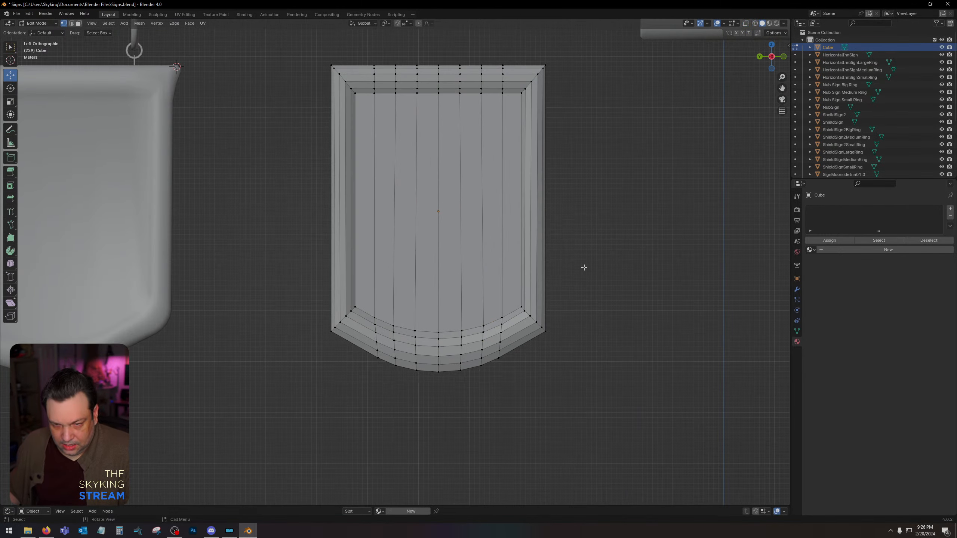
pyautogui.moveTo(584, 268); pyautogui.dragTo(589, 266, button='middle')
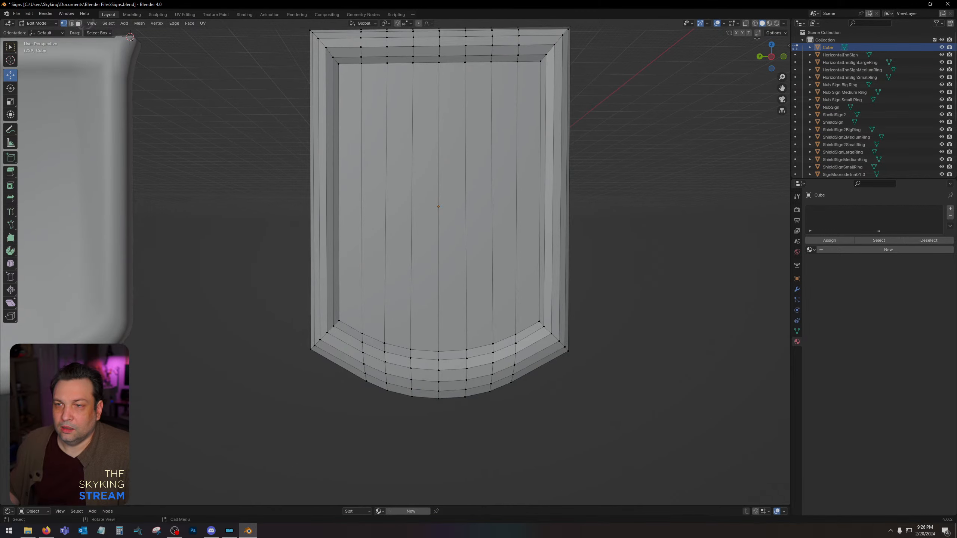
pyautogui.click(771, 57)
pyautogui.scroll(-2, 465, 359)
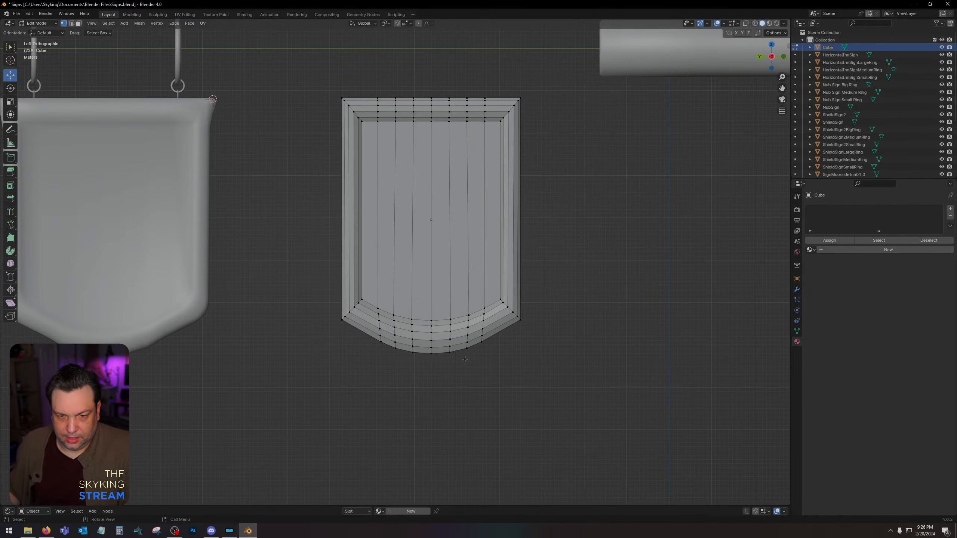
pyautogui.scroll(2, 465, 359)
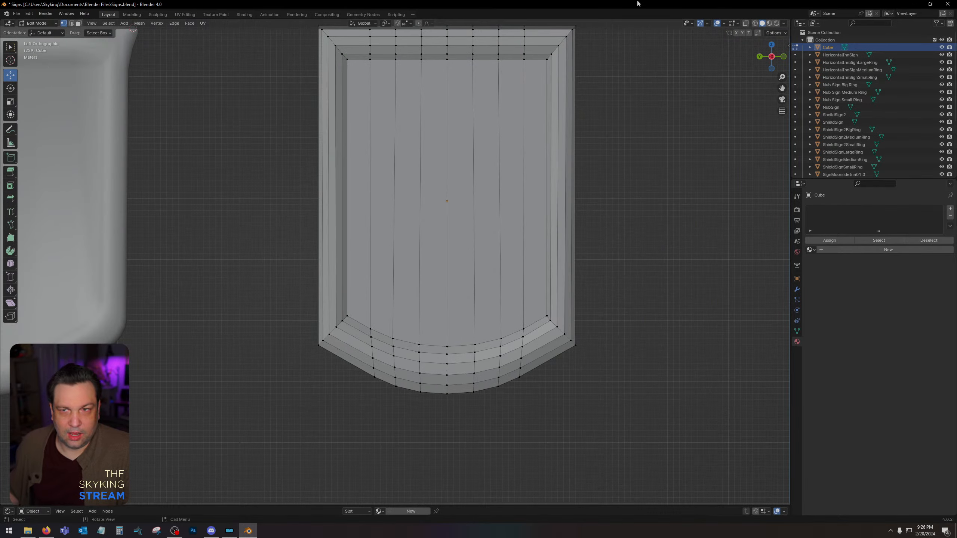
pyautogui.click(756, 23)
pyautogui.moveTo(350, 428); pyautogui.dragTo(535, 289)
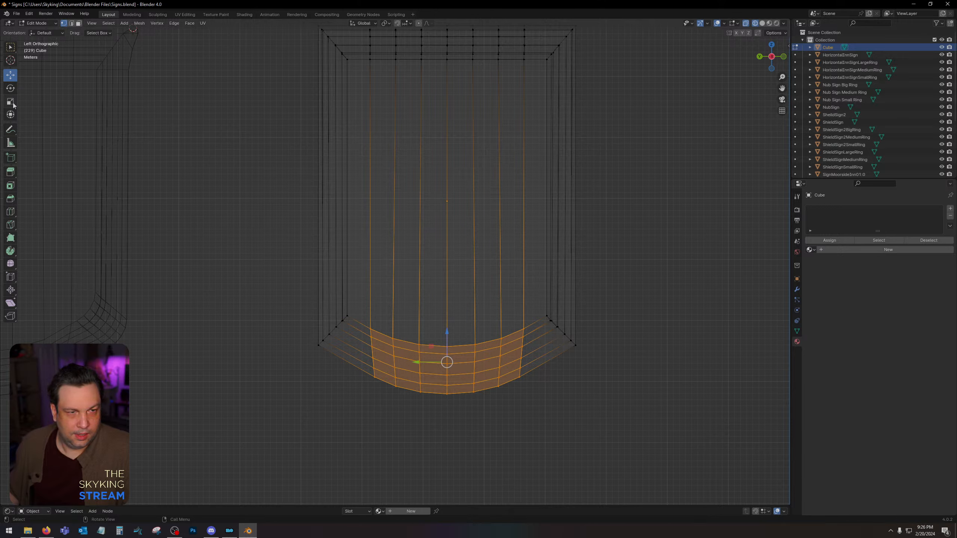
pyautogui.hotkey('shift', 'space')
pyautogui.press('s')
pyautogui.moveTo(447, 333); pyautogui.dragTo(446, 331)
pyautogui.hotkey('shift', 'space')
pyautogui.press('g')
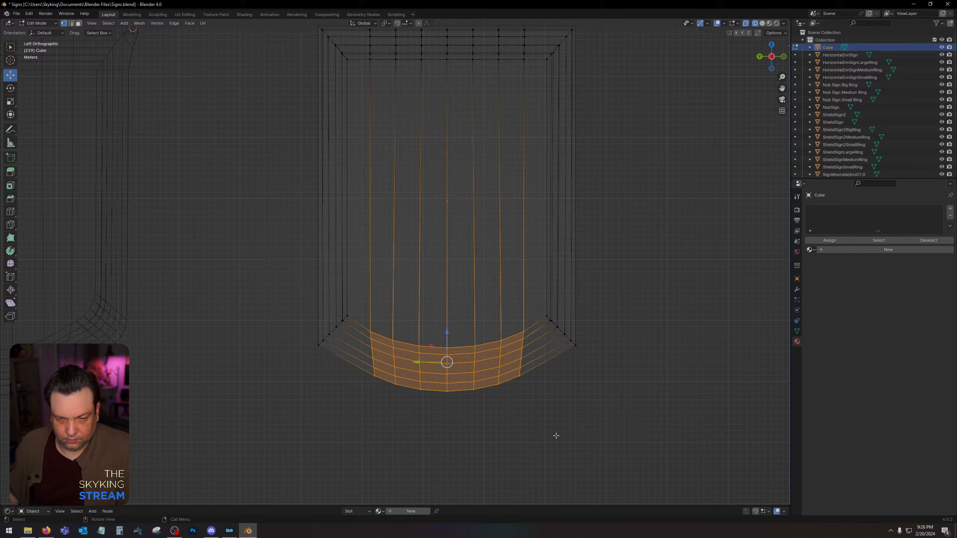
pyautogui.click(556, 435)
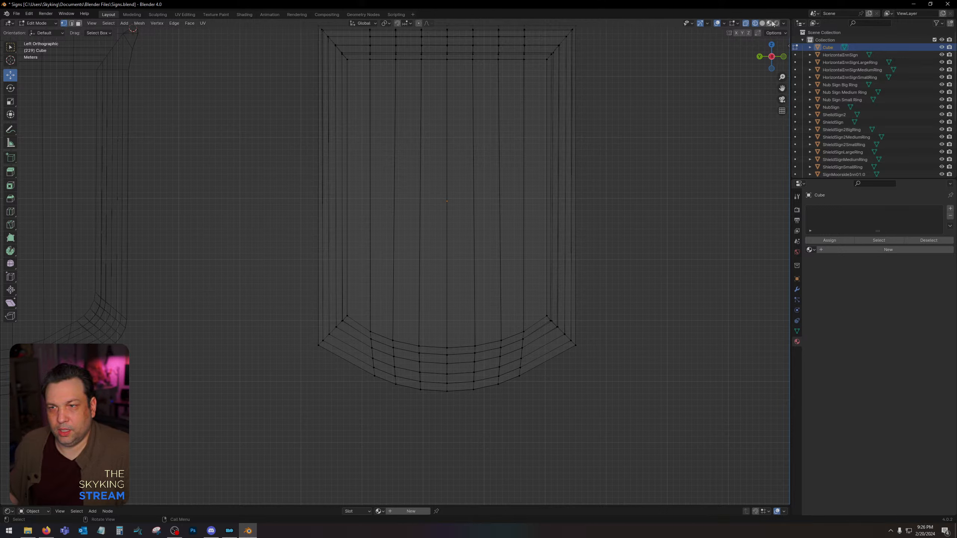
pyautogui.click(763, 24)
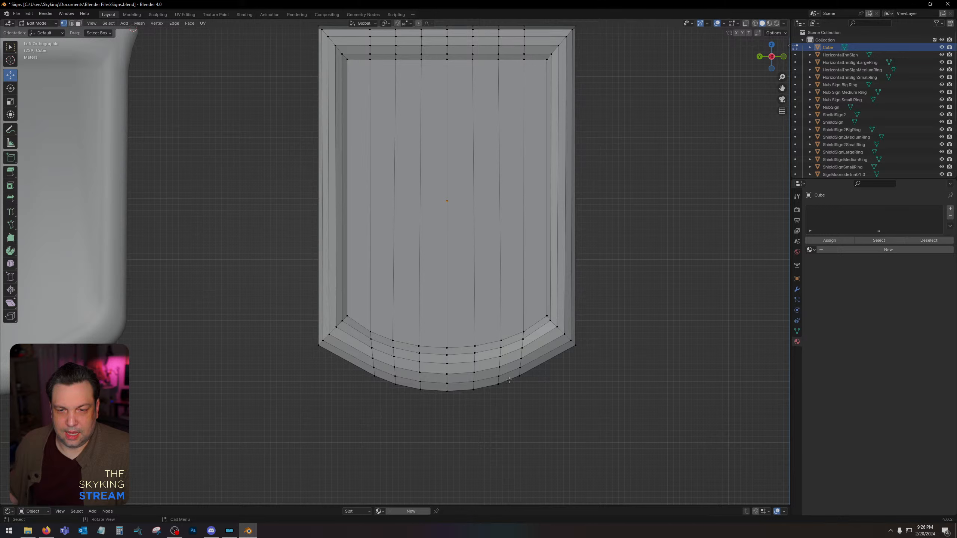
# Nudge the vertices around the centre of the lower tip in wireframe to even out the curve, and return to solid shading.
pyautogui.moveTo(486, 417); pyautogui.dragTo(420, 391)
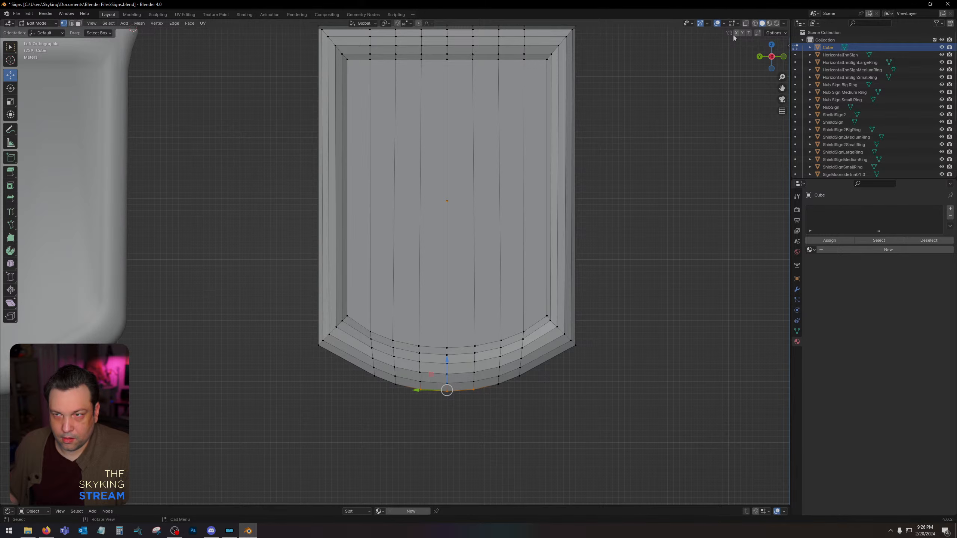
pyautogui.hotkey('shift', 'z')
pyautogui.click(475, 372)
pyautogui.press('b')
pyautogui.moveTo(495, 429); pyautogui.dragTo(448, 360)
pyautogui.click(511, 434)
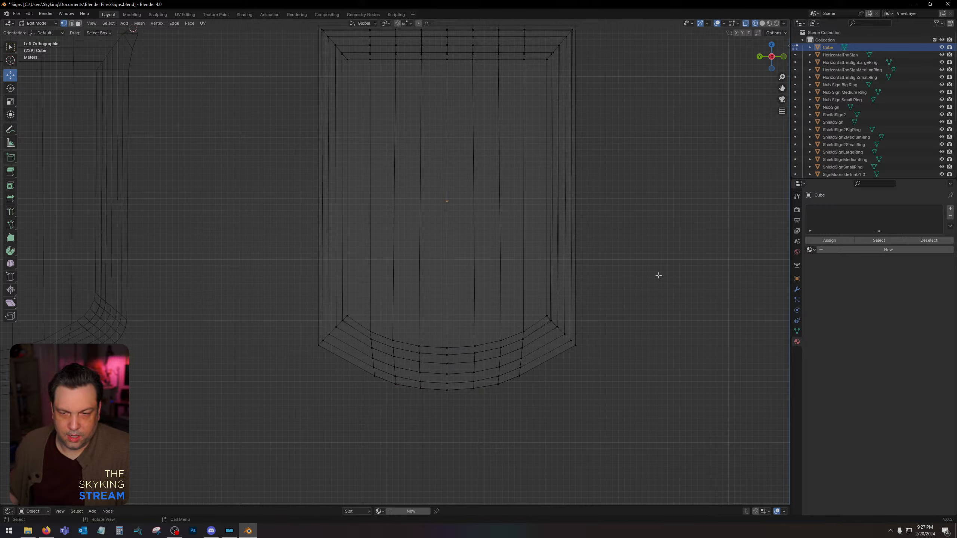
pyautogui.click(764, 24)
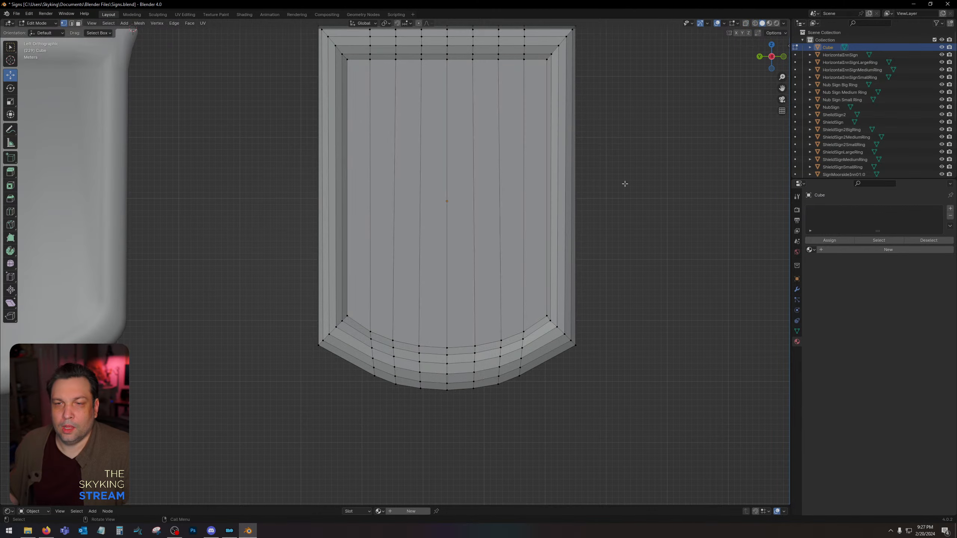
# Switch the panel to Object Mode to review its shape, and save the file.
pyautogui.moveTo(625, 184); pyautogui.dragTo(600, 227, button='middle')
pyautogui.scroll(-2, 622, 185)
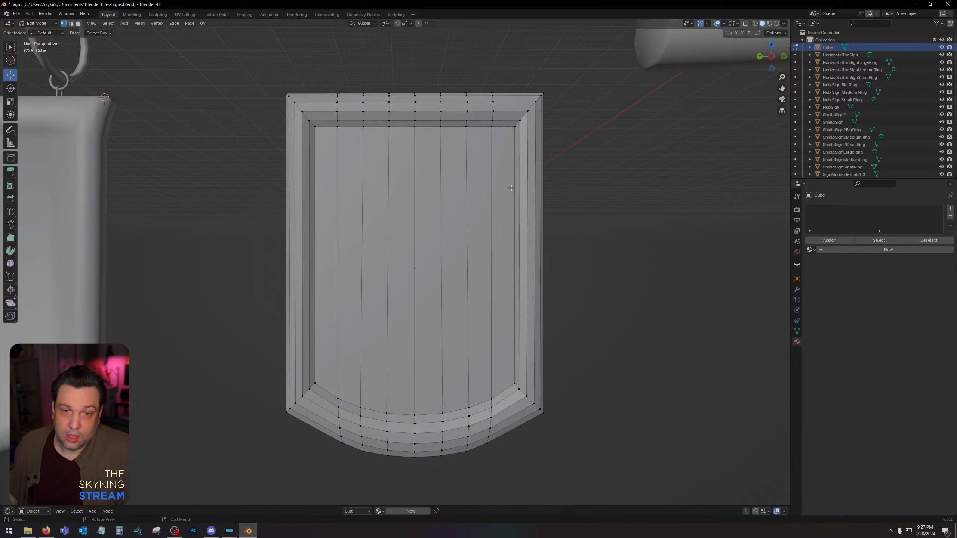
pyautogui.press('Tab')
pyautogui.press('Tab')
pyautogui.press('Tab')
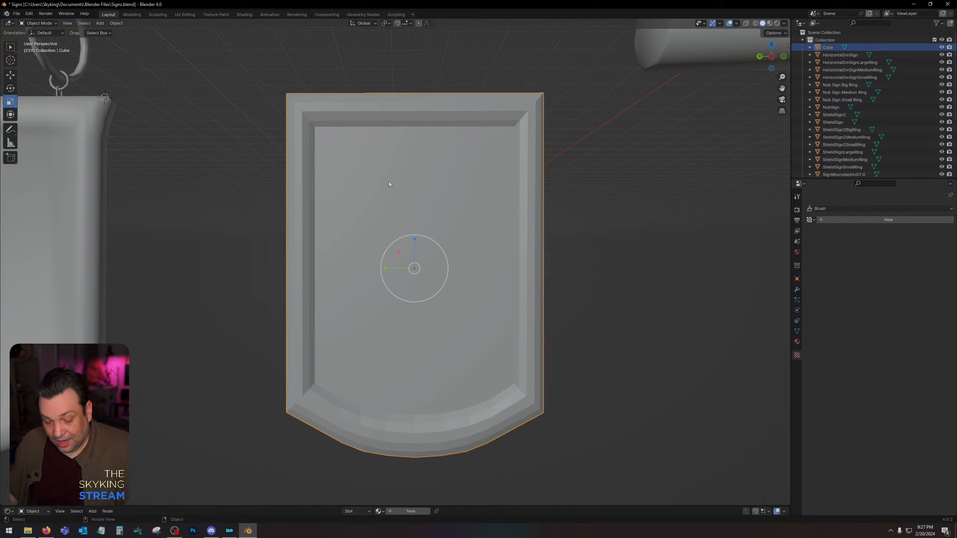
pyautogui.hotkey('ctrl', 's')
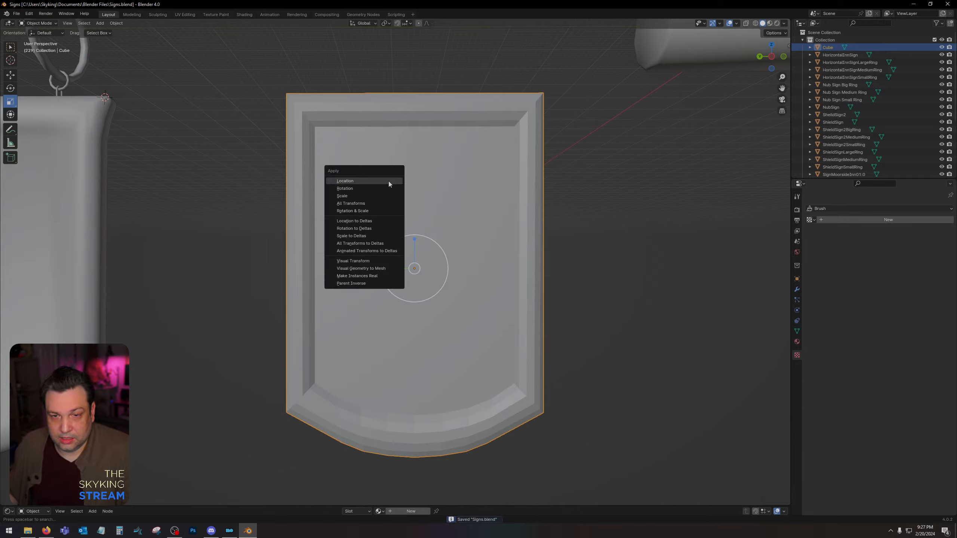
# Try to apply the panel's scale and clear the selection.
pyautogui.hotkey('ctrl', 'a')
pyautogui.click(375, 196)
pyautogui.click(661, 204)
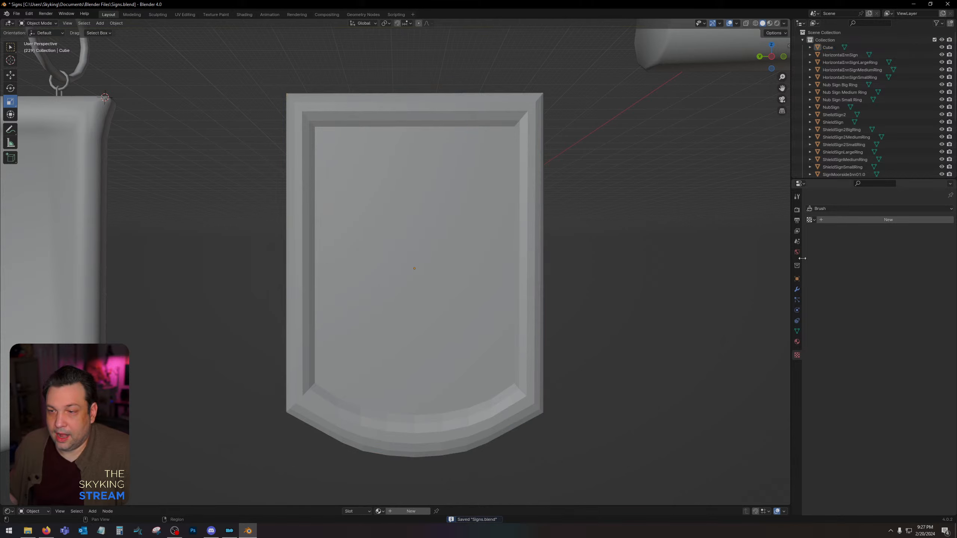
# Open the panel's object properties with its transform values.
pyautogui.click(798, 252)
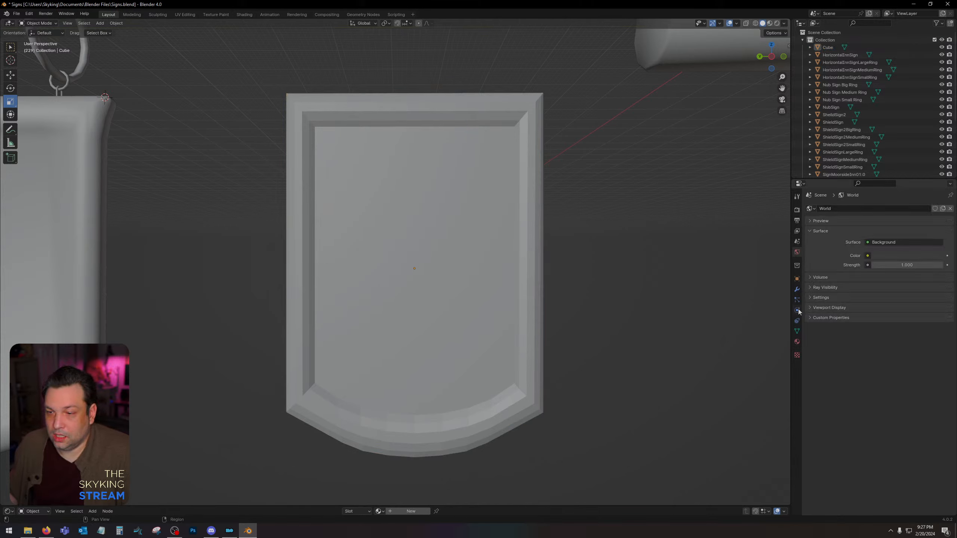
pyautogui.click(798, 289)
pyautogui.click(797, 284)
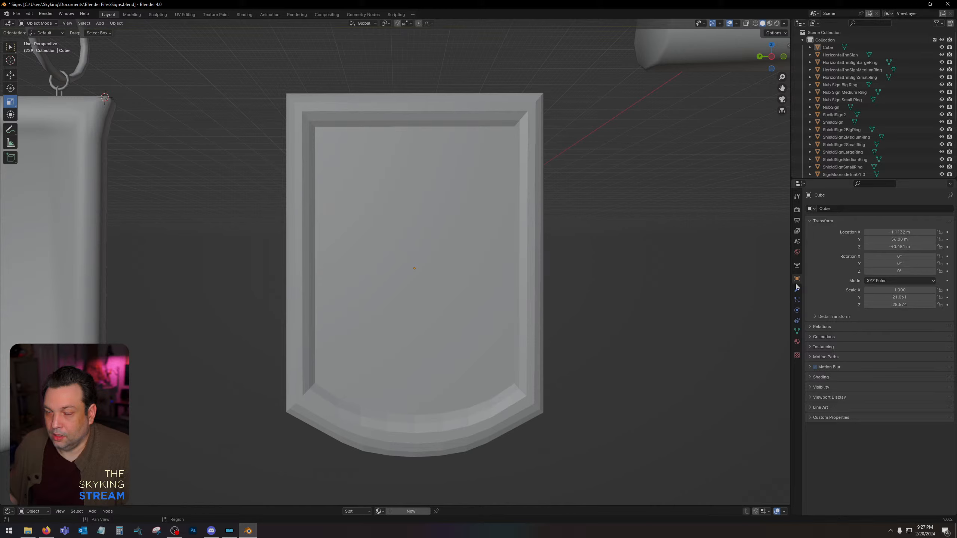
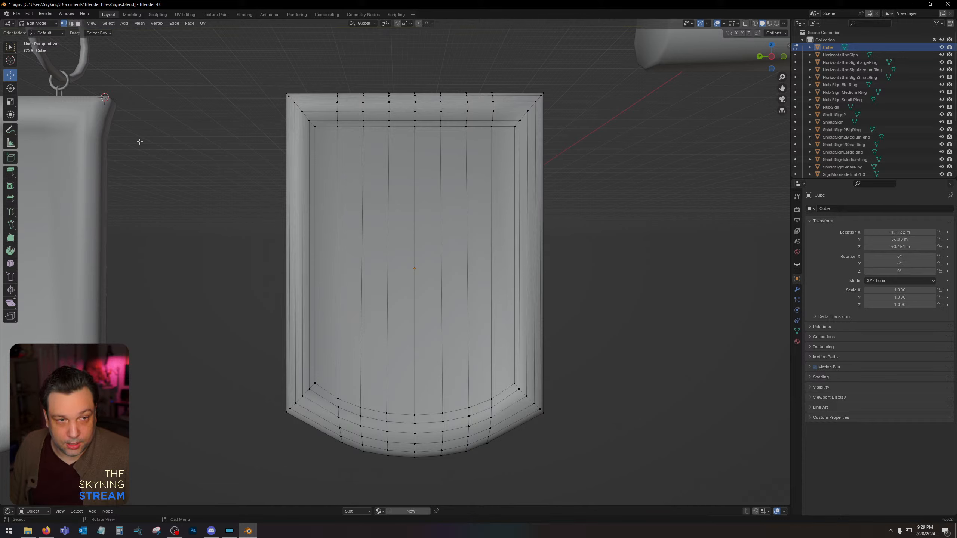
# Using edge selection, select the inner border edge loops around the recessed faces on both sides of the panel and mark them as seams.
pyautogui.press('2')
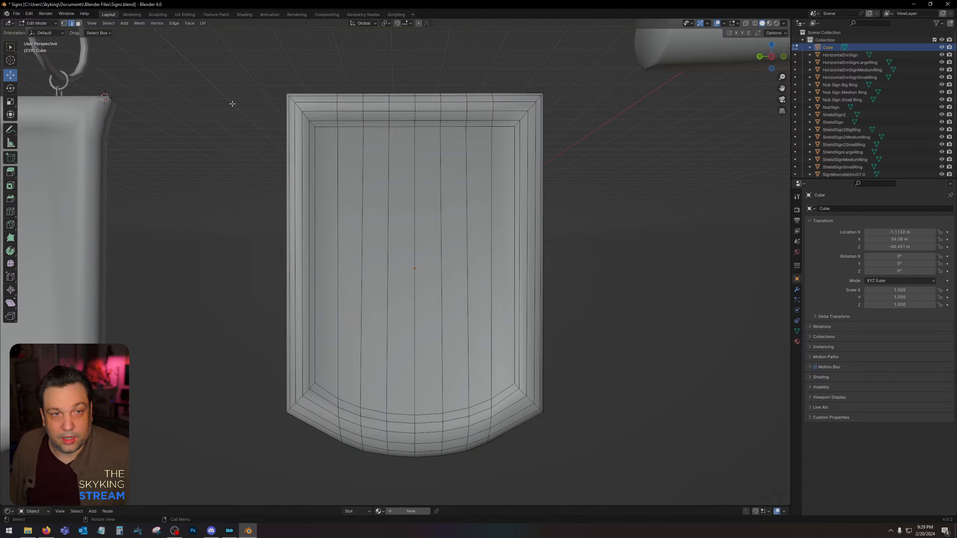
pyautogui.keyDown('alt'); pyautogui.click(315, 164); pyautogui.keyUp('alt')
pyautogui.hotkey('alt', 'a')
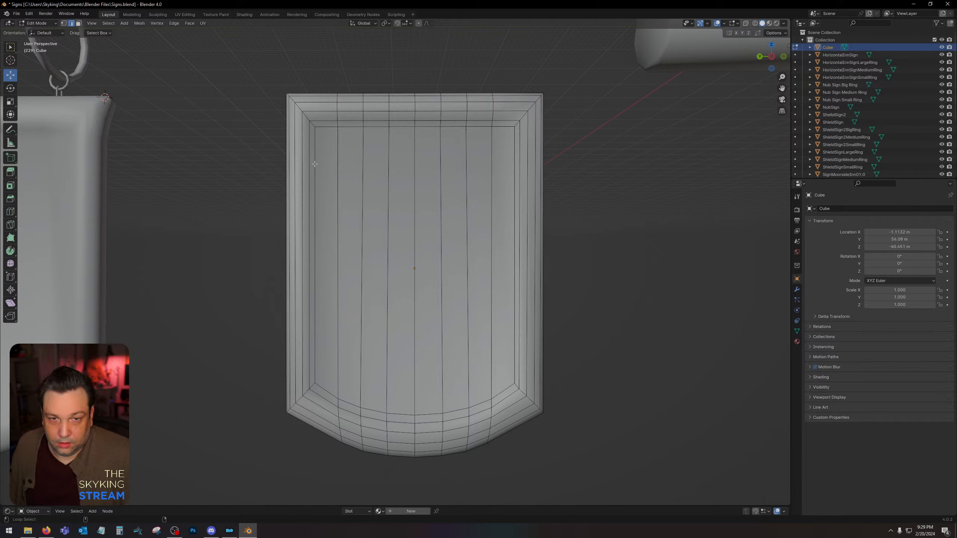
pyautogui.keyDown('alt'); pyautogui.click(323, 128); pyautogui.keyUp('alt')
pyautogui.keyDown('alt'); pyautogui.keyDown('shift'); pyautogui.click(315, 140); pyautogui.keyUp('shift'); pyautogui.keyUp('alt')
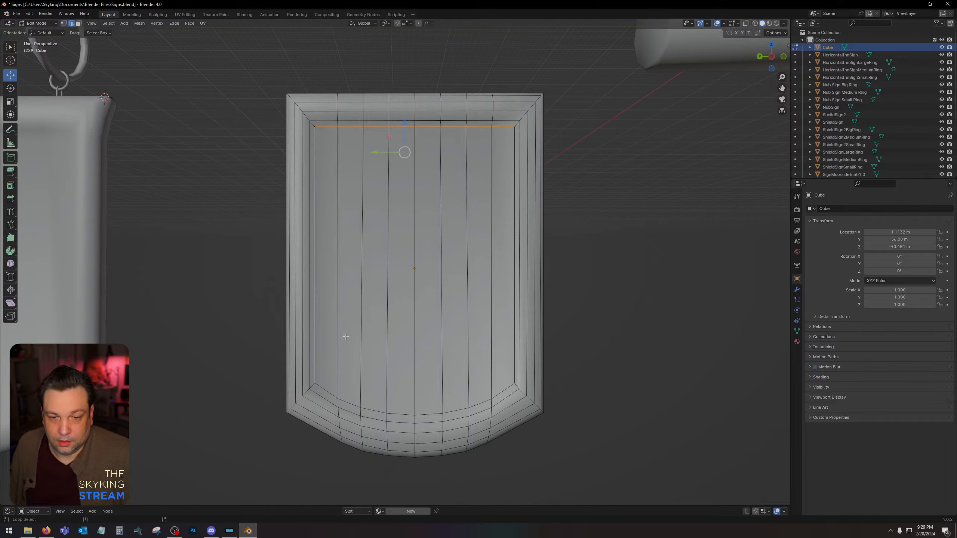
pyautogui.keyDown('alt'); pyautogui.keyDown('shift'); pyautogui.click(331, 393); pyautogui.keyUp('shift'); pyautogui.keyUp('alt')
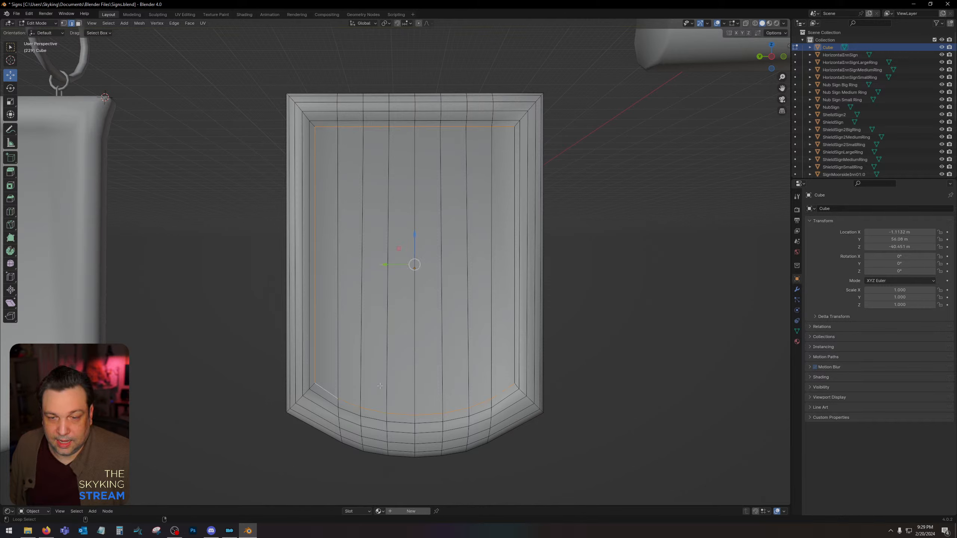
pyautogui.keyDown('alt'); pyautogui.keyDown('shift'); pyautogui.click(514, 353); pyautogui.keyUp('shift'); pyautogui.keyUp('alt')
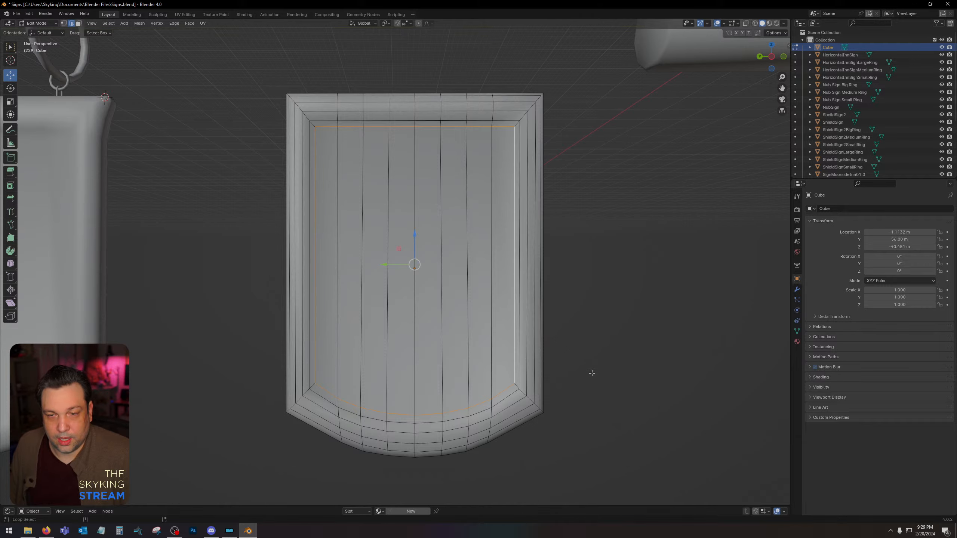
pyautogui.moveTo(592, 374); pyautogui.dragTo(392, 346, button='middle')
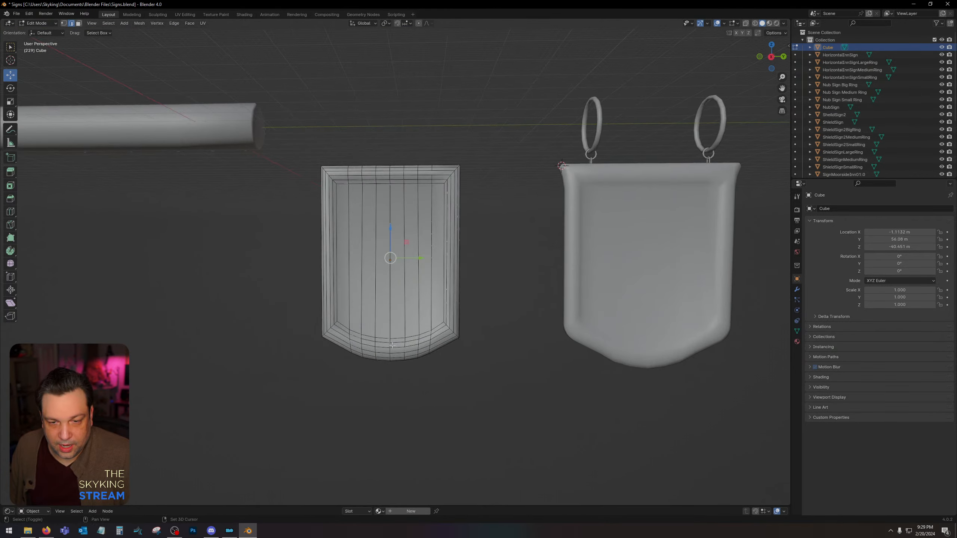
pyautogui.keyDown('alt'); pyautogui.click(369, 335); pyautogui.keyUp('alt')
pyautogui.keyDown('alt'); pyautogui.keyDown('shift'); pyautogui.click(336, 304); pyautogui.keyUp('shift'); pyautogui.keyUp('alt')
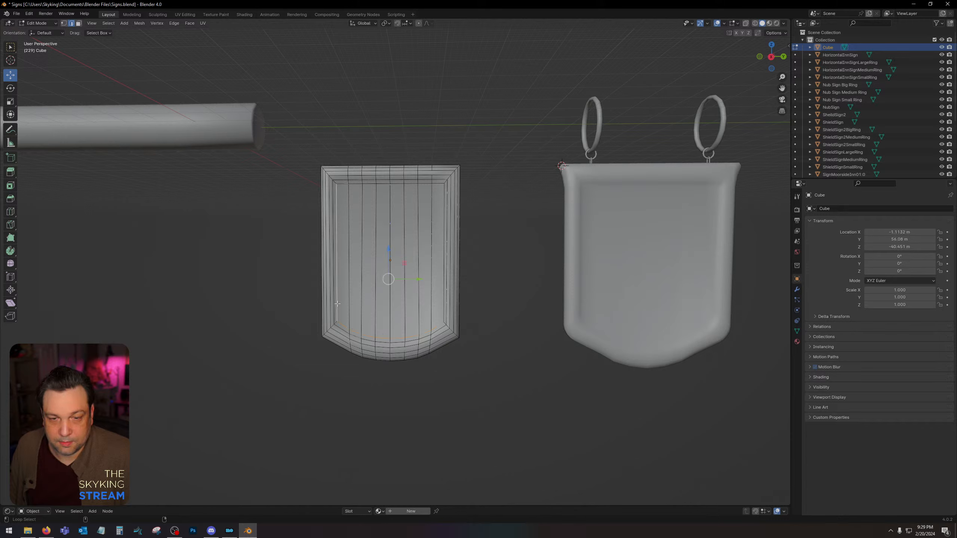
pyautogui.keyDown('alt'); pyautogui.keyDown('shift'); pyautogui.click(340, 184); pyautogui.keyUp('shift'); pyautogui.keyUp('alt')
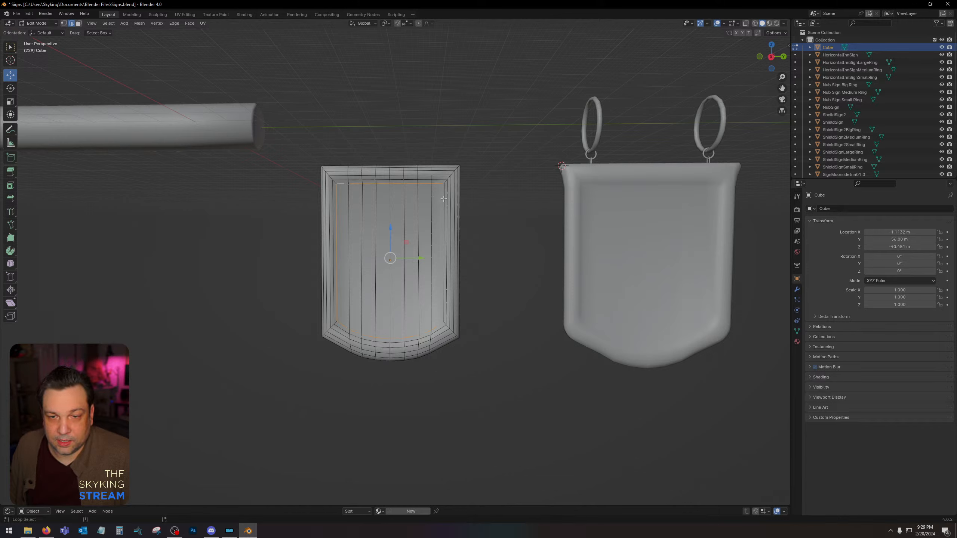
pyautogui.keyDown('alt'); pyautogui.keyDown('shift'); pyautogui.click(444, 199); pyautogui.keyUp('shift'); pyautogui.keyUp('alt')
pyautogui.press('u')
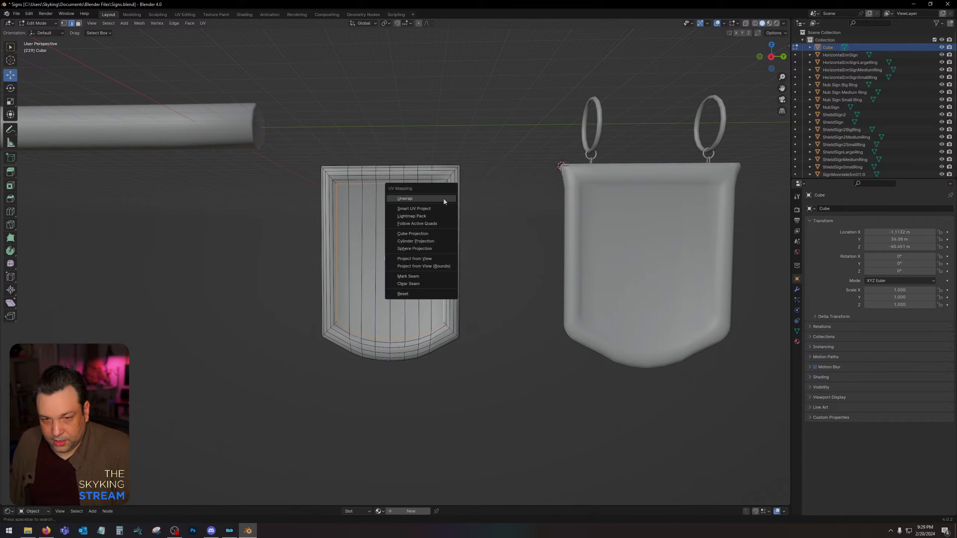
pyautogui.click(435, 278)
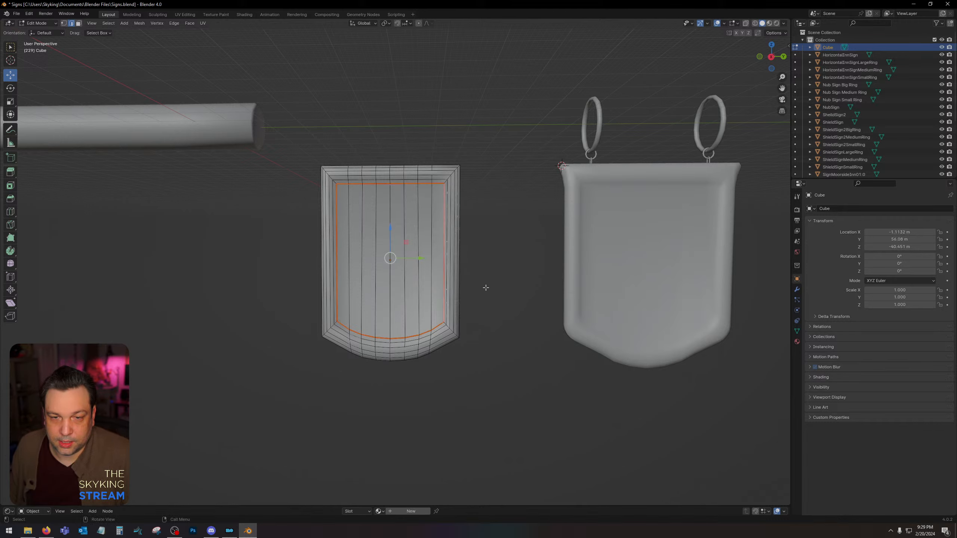
pyautogui.scroll(3, 484, 264)
pyautogui.click(559, 237)
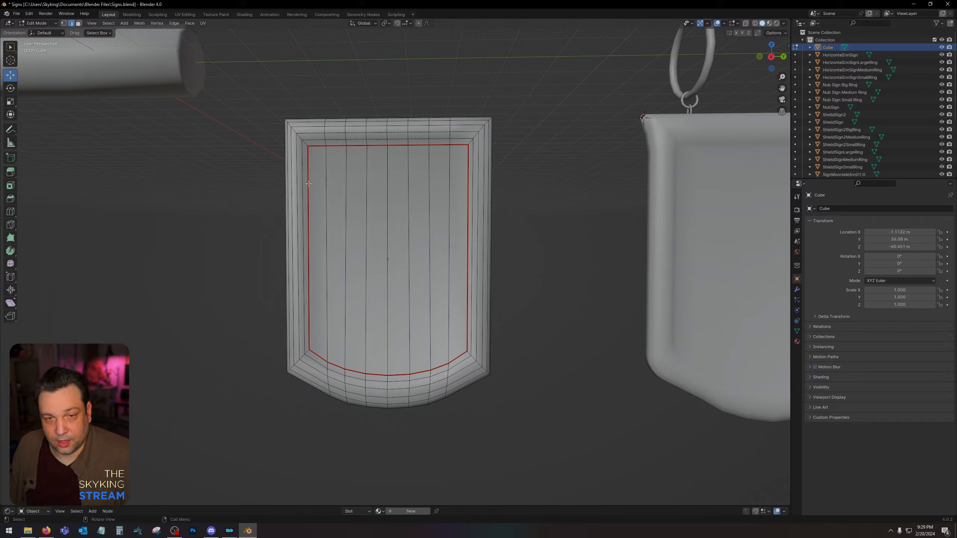
# Select the diagonal edges at the four corners of the frame, mark them as seams, and clear the selection.
pyautogui.click(306, 143)
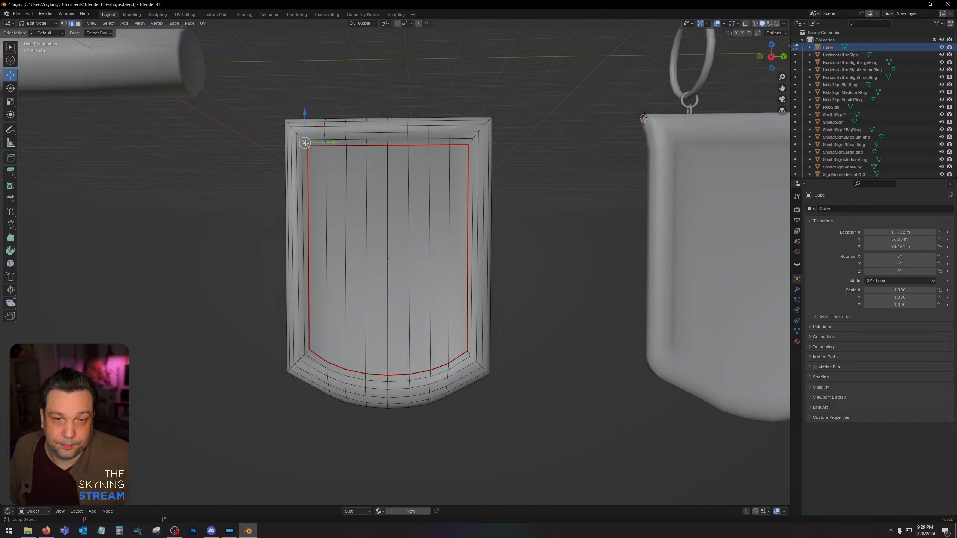
pyautogui.hotkey('alt', 'a')
pyautogui.keyDown('alt'); pyautogui.click(306, 143); pyautogui.keyUp('alt')
pyautogui.keyDown('alt'); pyautogui.keyDown('shift'); pyautogui.click(477, 145); pyautogui.keyUp('shift'); pyautogui.keyUp('alt')
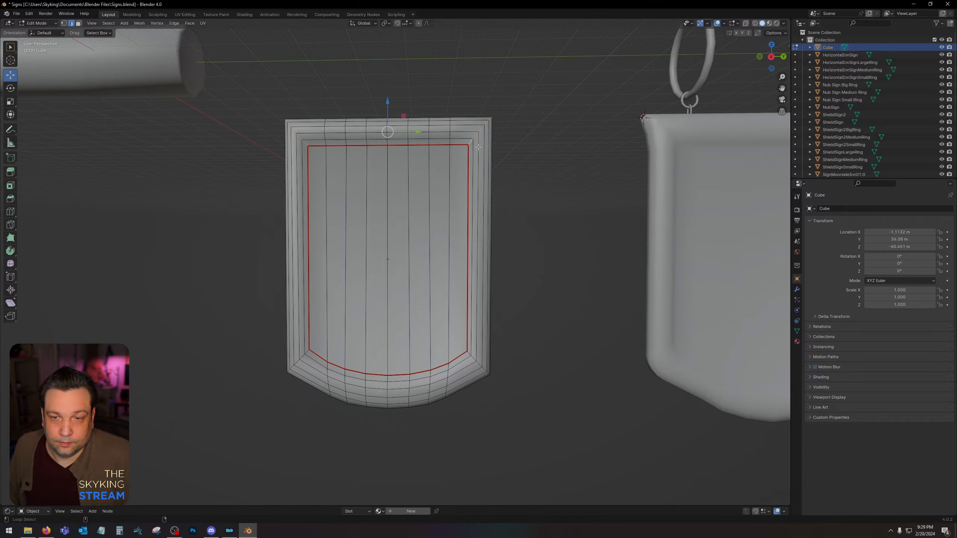
pyautogui.keyDown('alt'); pyautogui.keyDown('shift'); pyautogui.click(473, 358); pyautogui.keyUp('shift'); pyautogui.keyUp('alt')
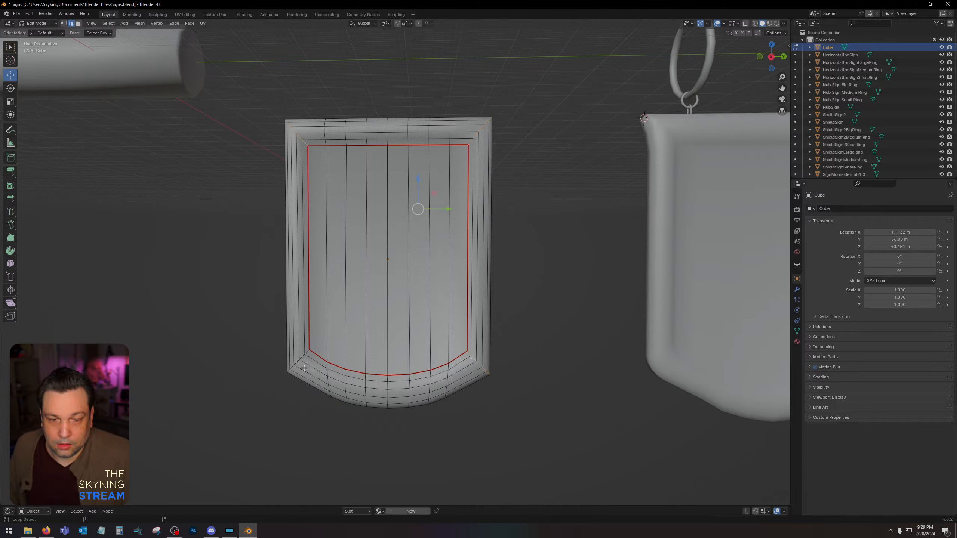
pyautogui.keyDown('alt'); pyautogui.keyDown('shift'); pyautogui.click(307, 352); pyautogui.keyUp('shift'); pyautogui.keyUp('alt')
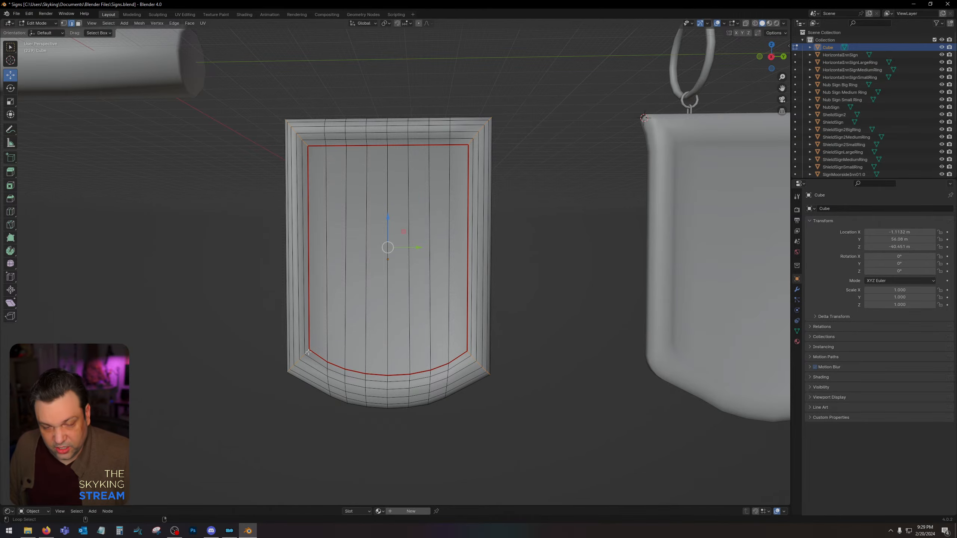
pyautogui.moveTo(492, 343); pyautogui.dragTo(735, 339, button='middle')
pyautogui.scroll(-5, 566, 242)
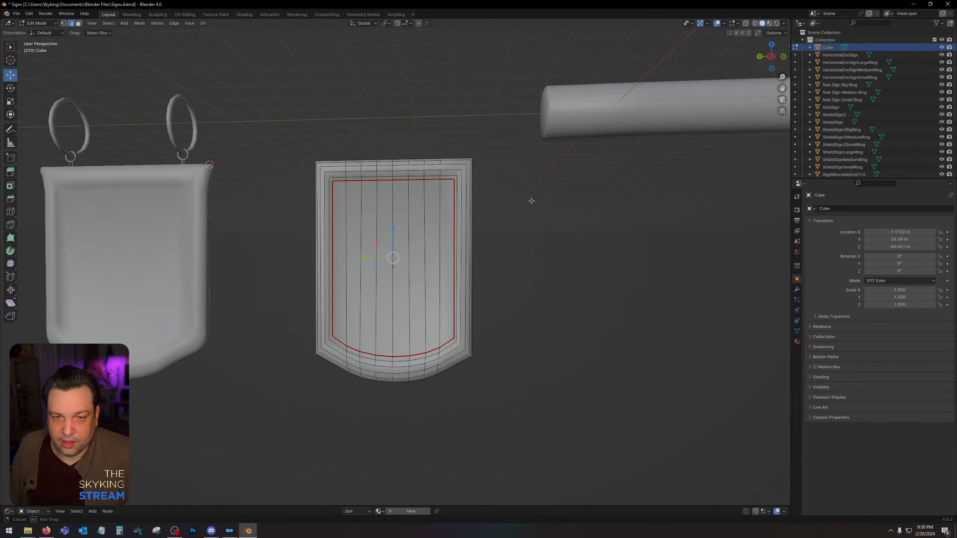
pyautogui.scroll(4, 520, 229)
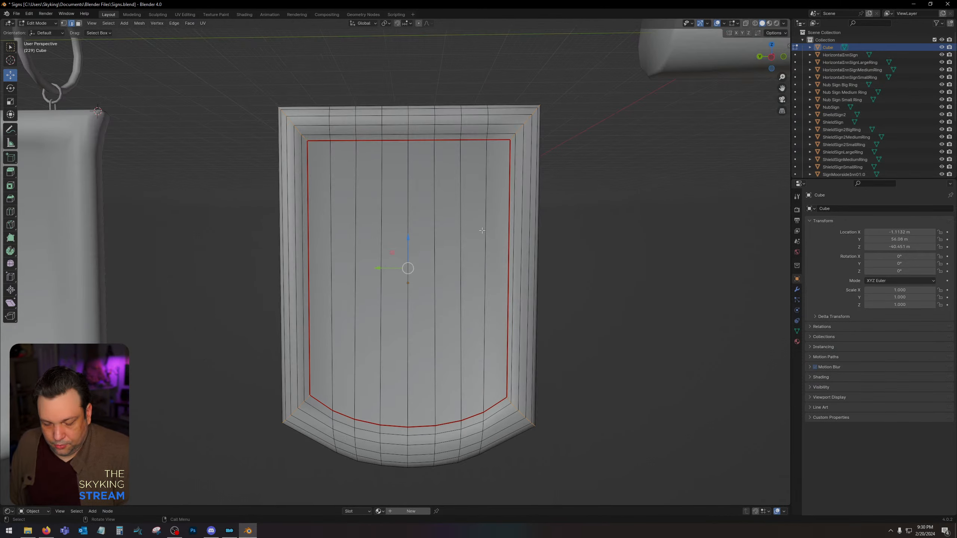
pyautogui.press('u')
pyautogui.click(454, 227)
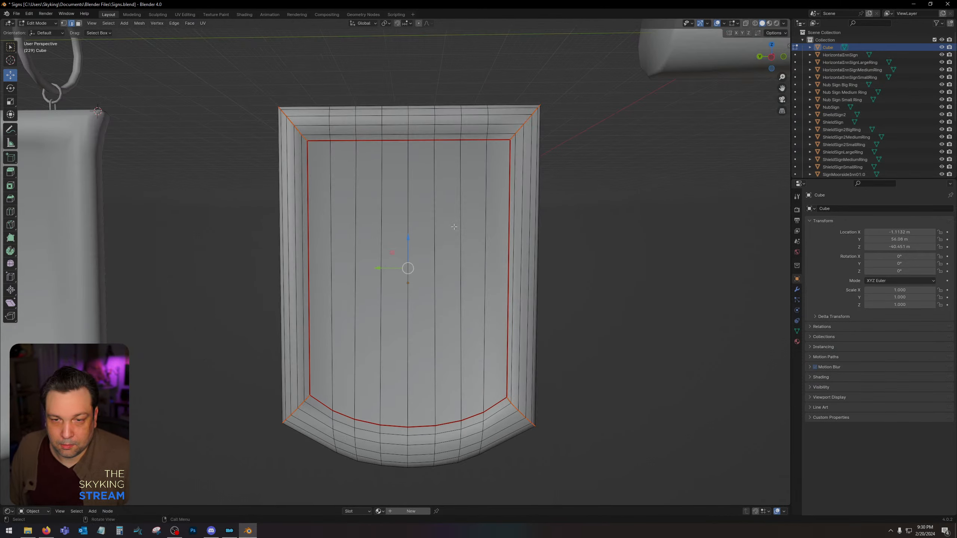
pyautogui.click(635, 248)
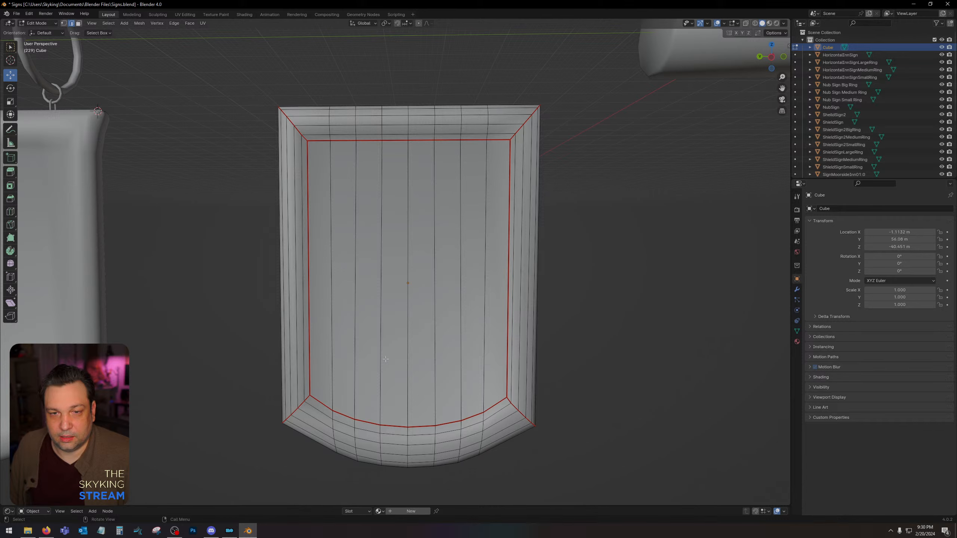
# Select the entire panel mesh, unwrap it along its seams, and switch to the UV Editing workspace.
pyautogui.press('a')
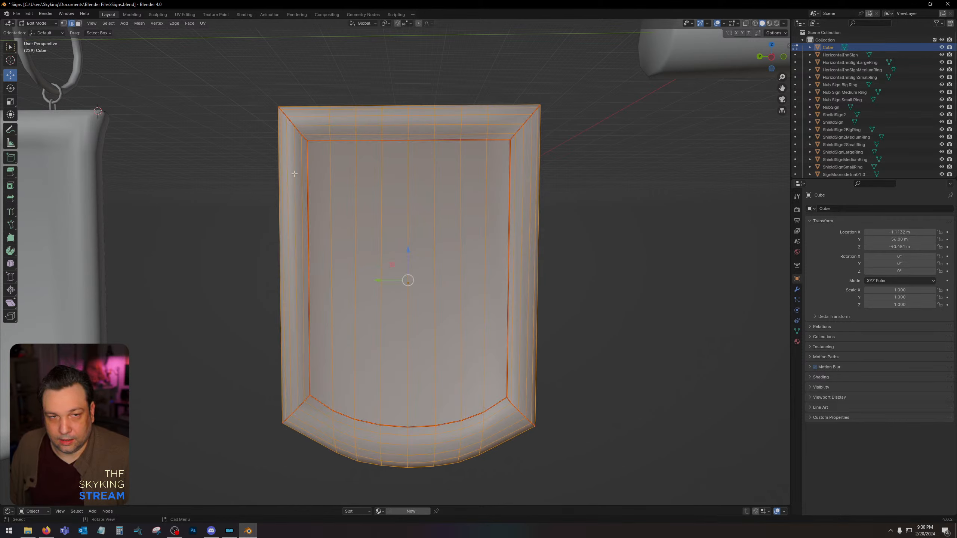
pyautogui.rightClick(429, 233)
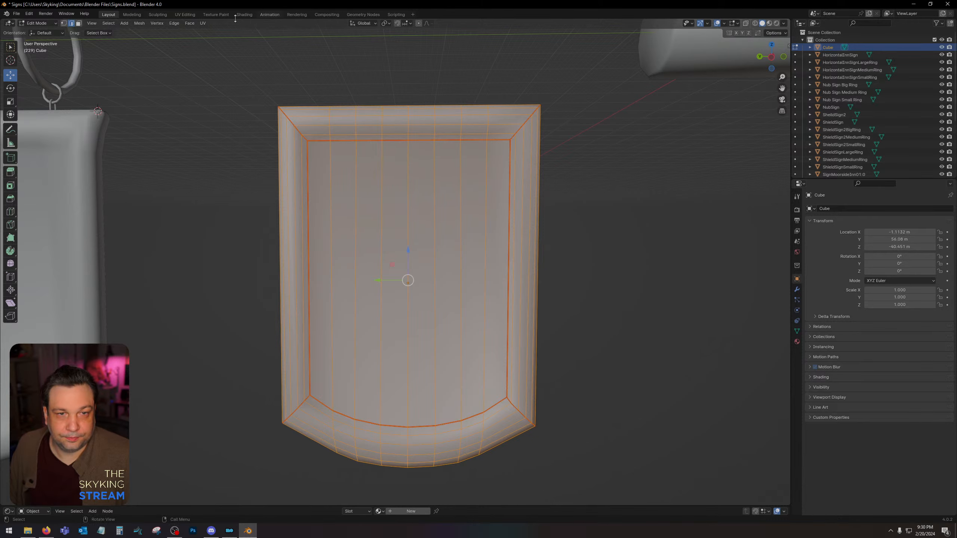
pyautogui.click(185, 14)
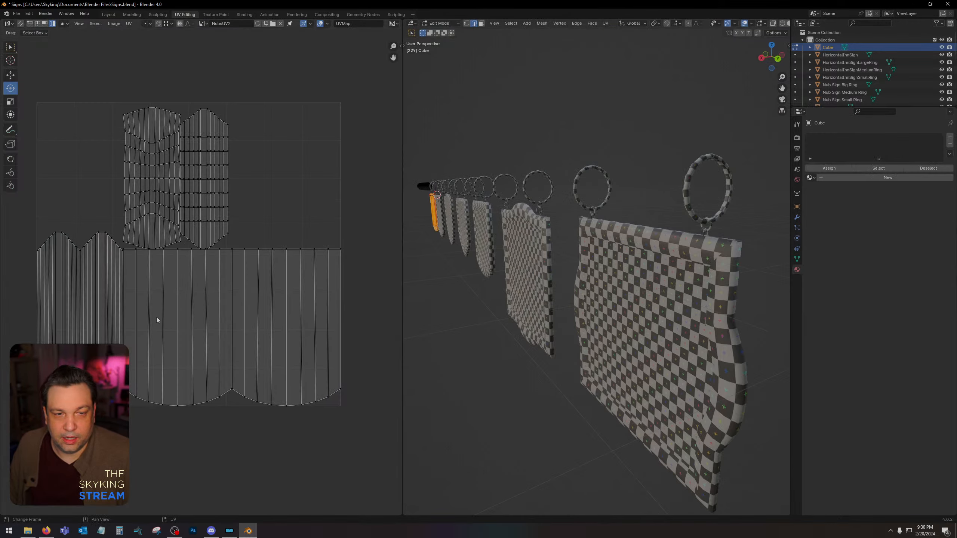
# Move the UV islands of the panel's two large faces down and away from the frame islands.
pyautogui.click(10, 46)
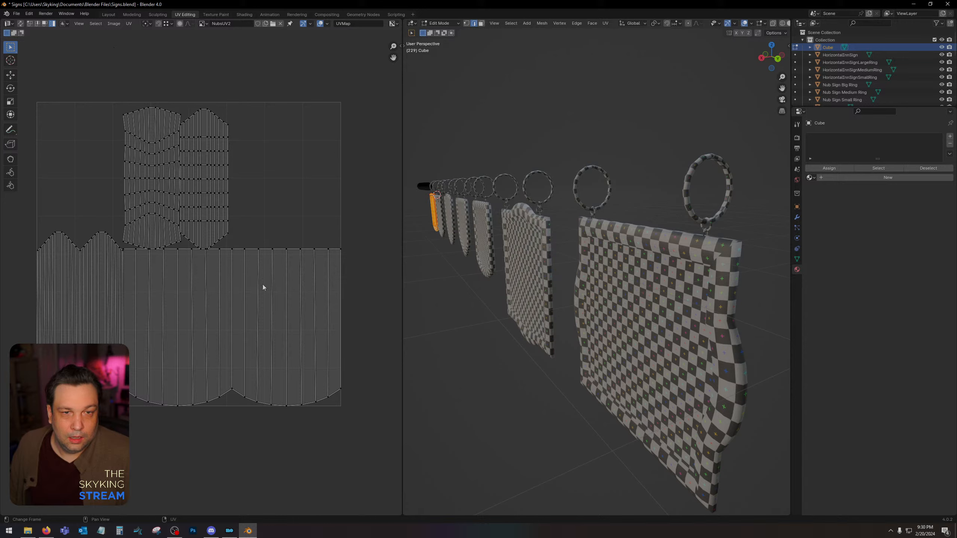
pyautogui.moveTo(271, 316)
pyautogui.mouseDown()
pyautogui.moveTo(332, 403)
pyautogui.moveTo(259, 301)
pyautogui.mouseUp()
pyautogui.click(279, 289)
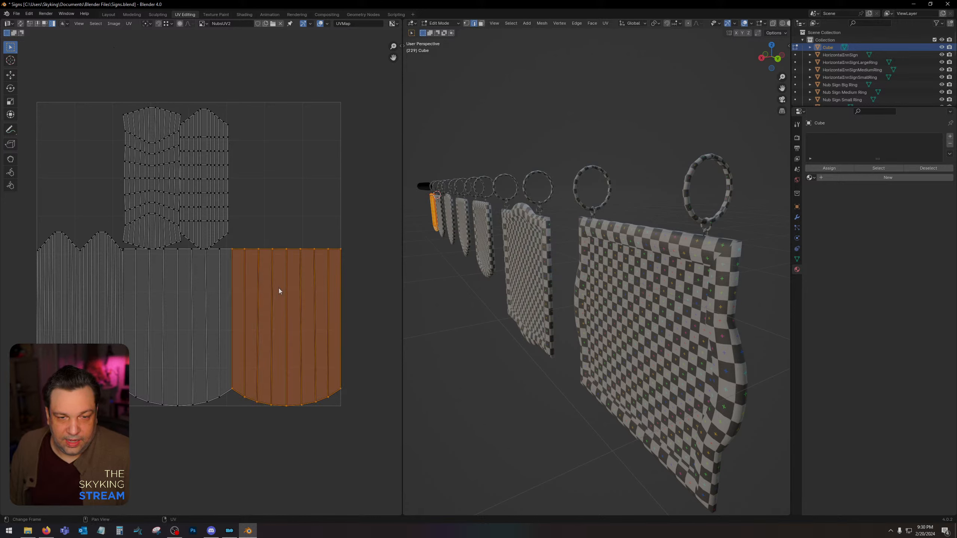
pyautogui.click(10, 76)
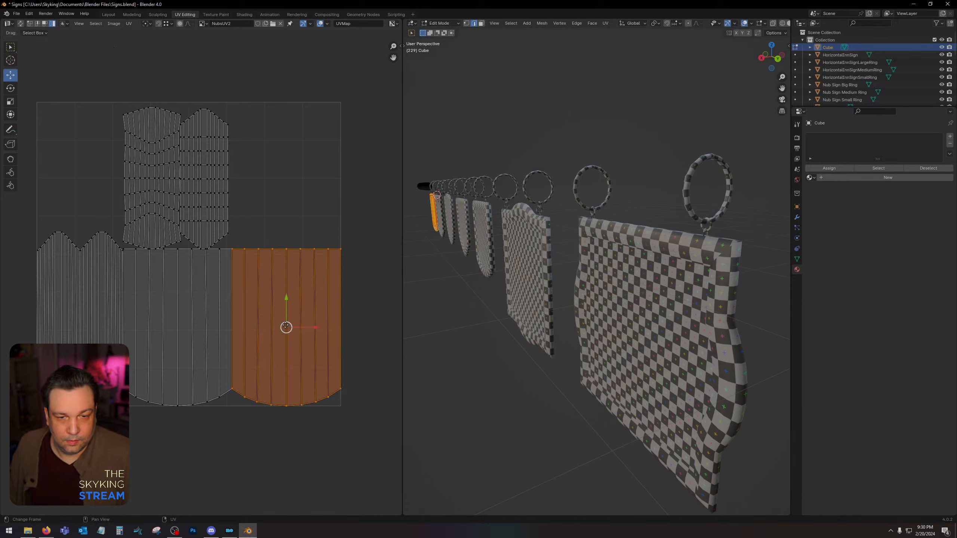
pyautogui.moveTo(286, 326); pyautogui.dragTo(353, 459)
pyautogui.click(180, 326)
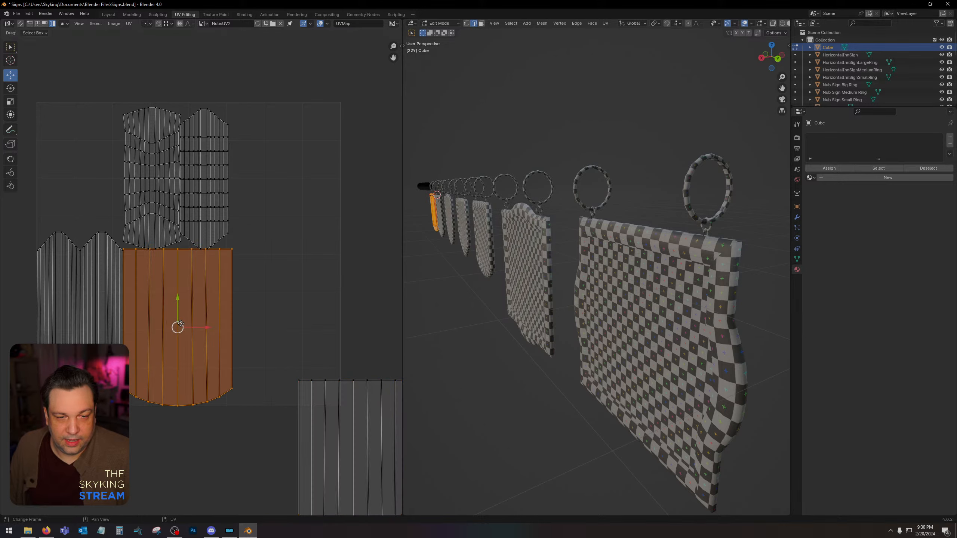
pyautogui.moveTo(181, 325); pyautogui.dragTo(237, 457)
# Examine the remaining frame UV islands one by one against the panel's seams, and clear the mesh selection.
pyautogui.click(100, 317)
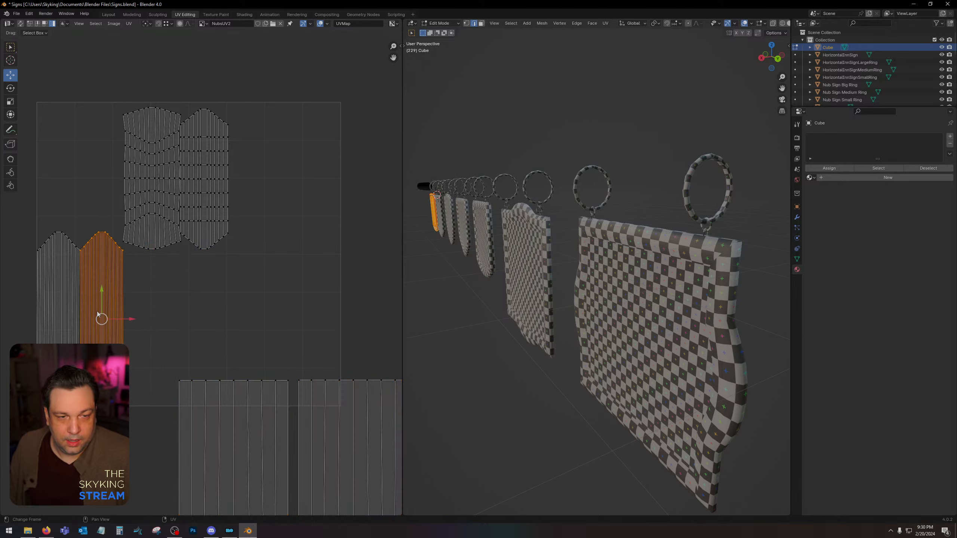
pyautogui.moveTo(500, 301); pyautogui.dragTo(633, 256, button='middle')
pyautogui.scroll(-10, 539, 302)
pyautogui.scroll(8, 573, 287)
pyautogui.scroll(2, 634, 255)
pyautogui.scroll(-4, 633, 255)
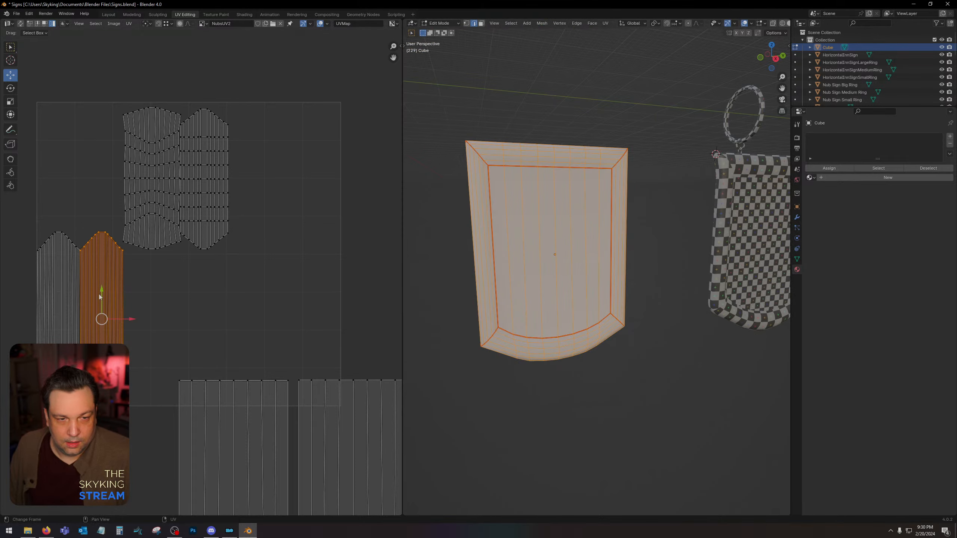
pyautogui.click(196, 162)
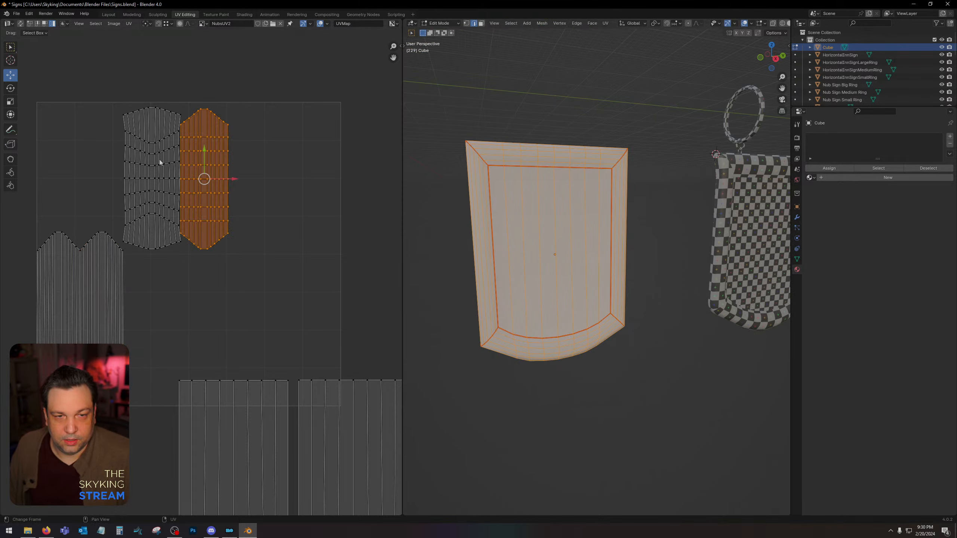
pyautogui.click(160, 160)
pyautogui.click(110, 320)
pyautogui.click(66, 315)
pyautogui.click(499, 277)
pyautogui.click(460, 297)
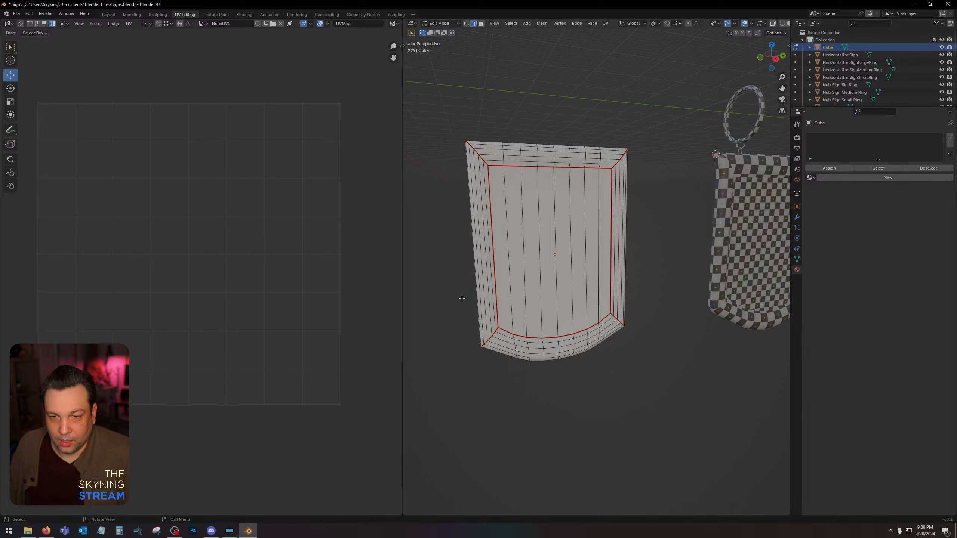
# Return to the Layout workspace with the panel in Object Mode and assign the existing Material.001 to it.
pyautogui.click(110, 15)
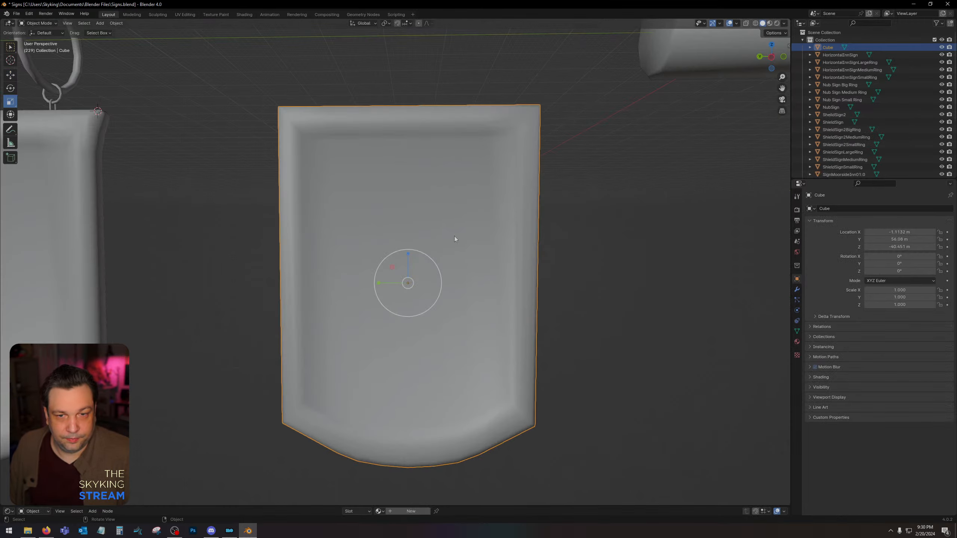
pyautogui.click(368, 511)
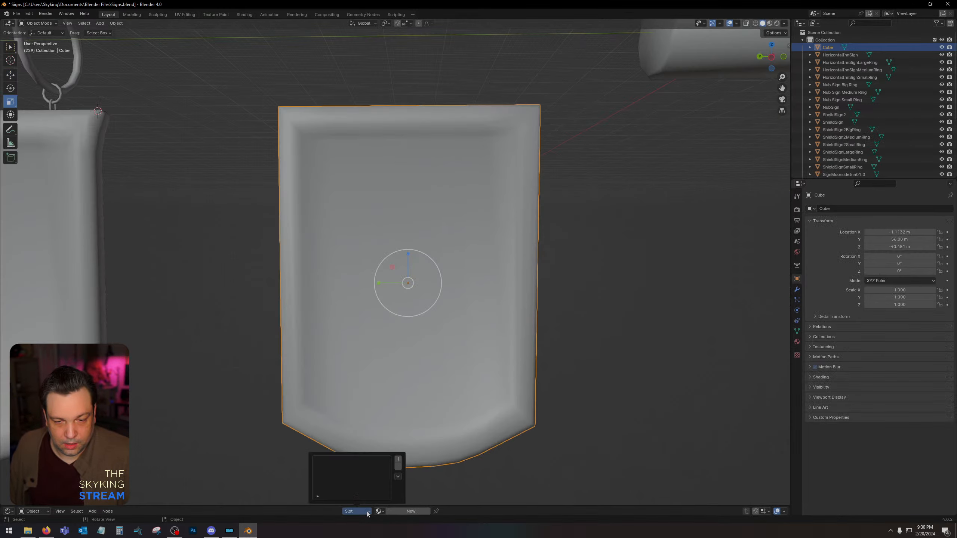
pyautogui.click(378, 511)
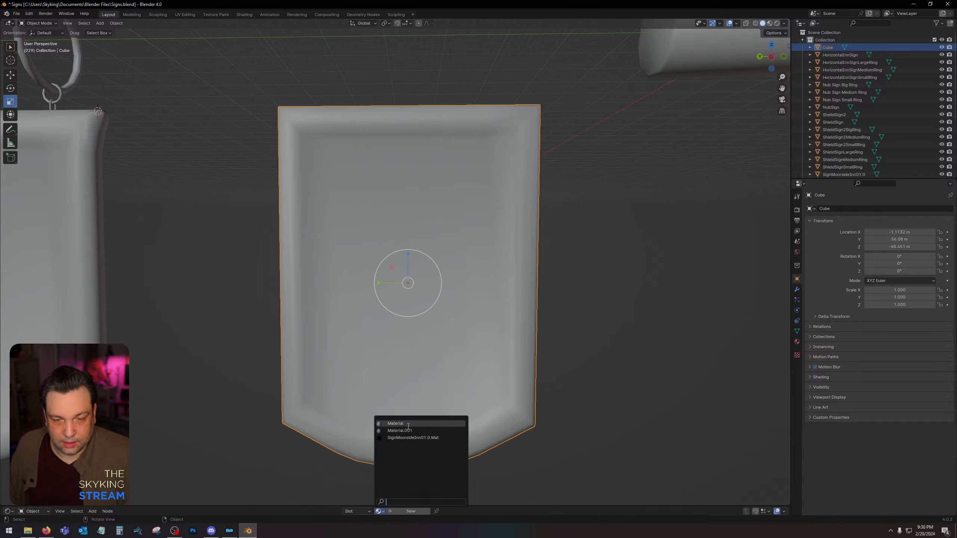
pyautogui.click(407, 424)
pyautogui.click(363, 511)
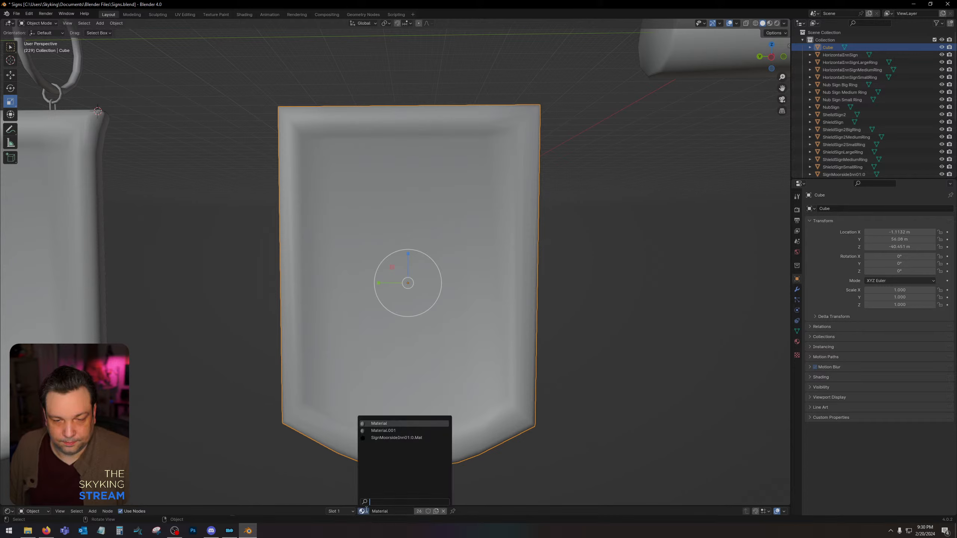
pyautogui.click(381, 433)
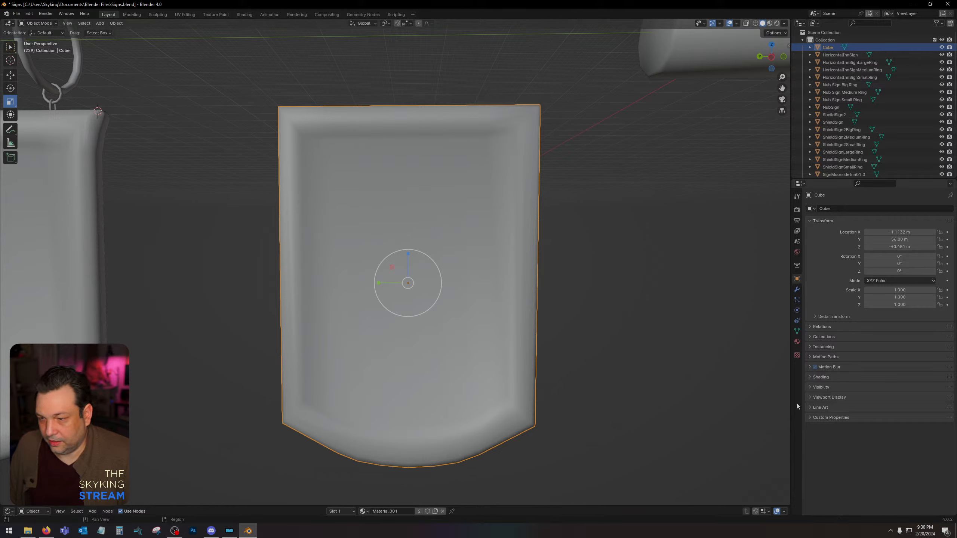
# Replace the panel's material with the existing checkered material named Material.
pyautogui.click(798, 356)
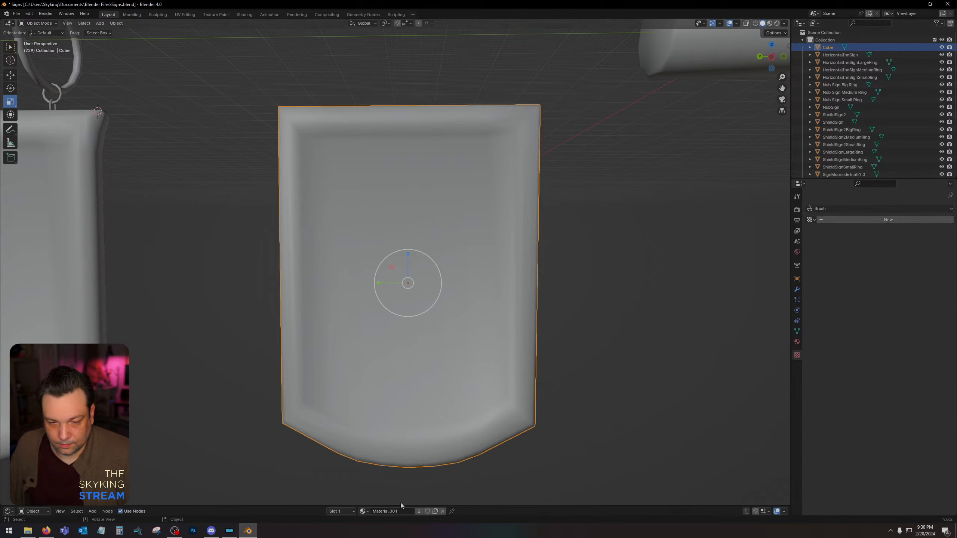
pyautogui.press('Tab')
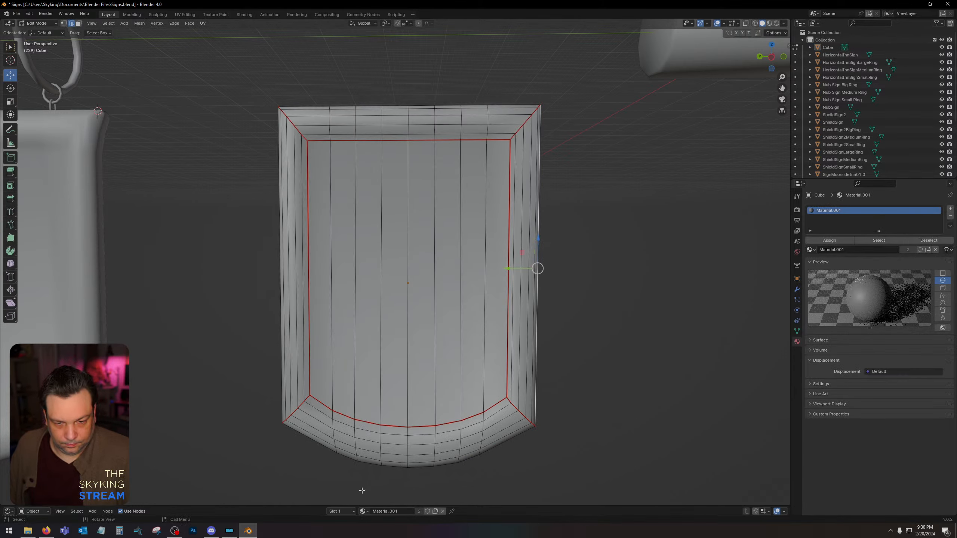
pyautogui.click(363, 511)
pyautogui.click(379, 423)
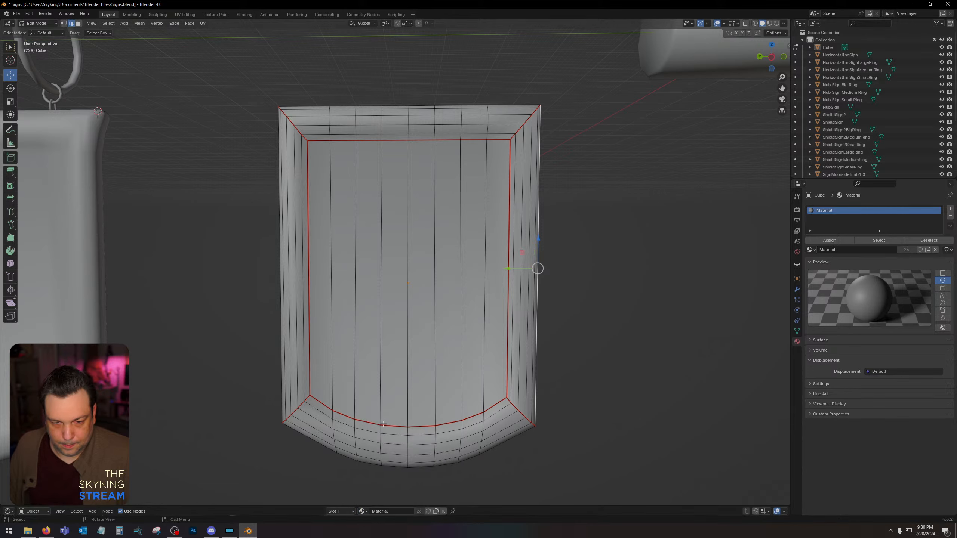
pyautogui.keyDown('shift'); pyautogui.click(394, 426); pyautogui.keyUp('shift')
pyautogui.click(832, 360)
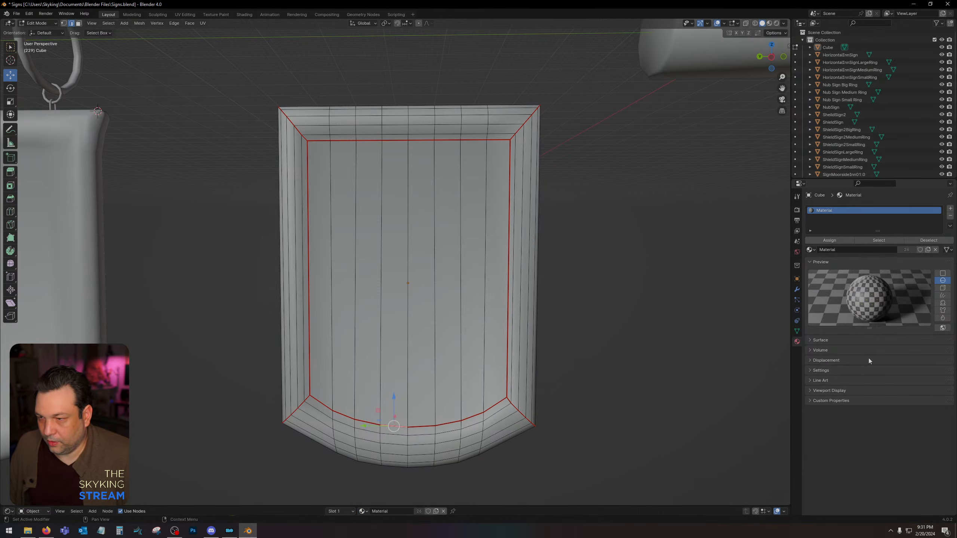
pyautogui.press('Tab')
pyautogui.press('Tab')
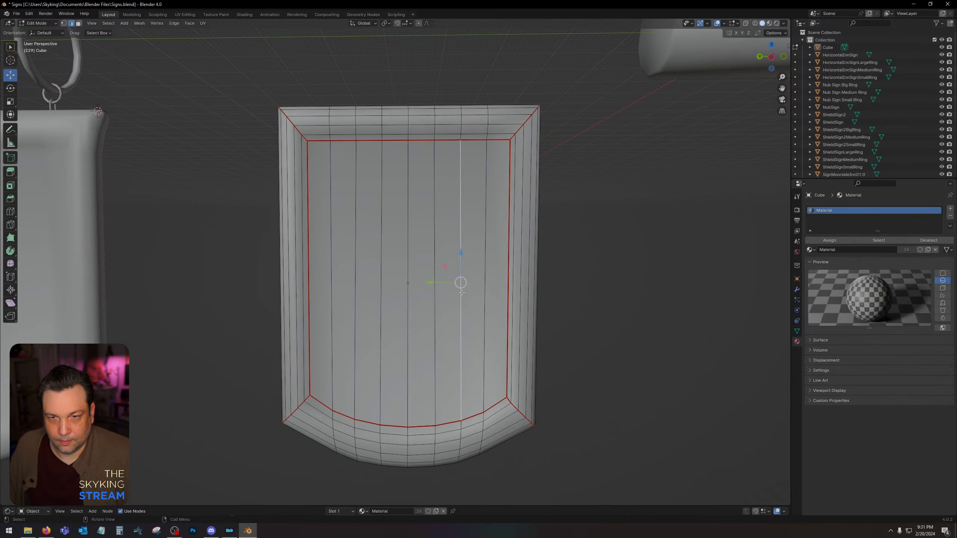
# Try the existing SignMoorsideInn01:0.Mat material on the panel, and switch it back to Material.
pyautogui.click(342, 511)
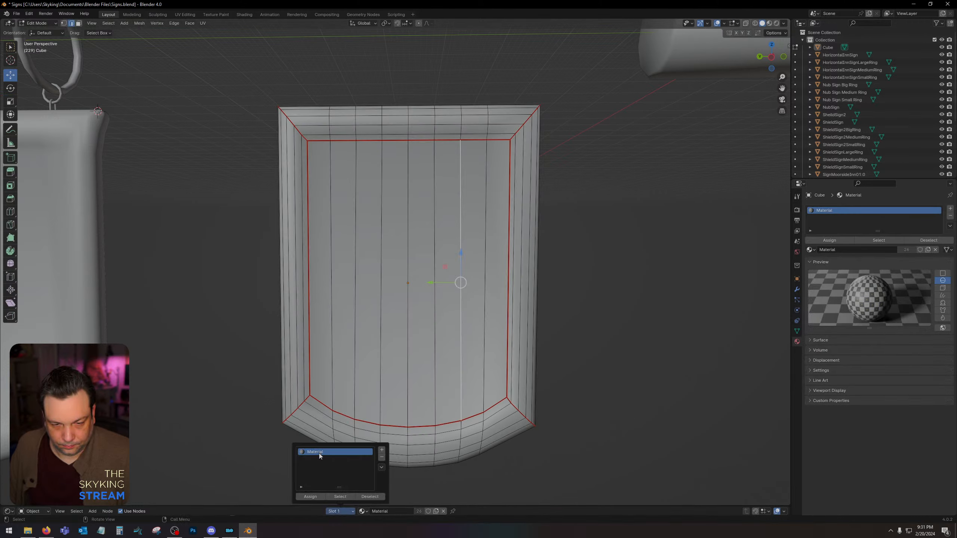
pyautogui.click(363, 511)
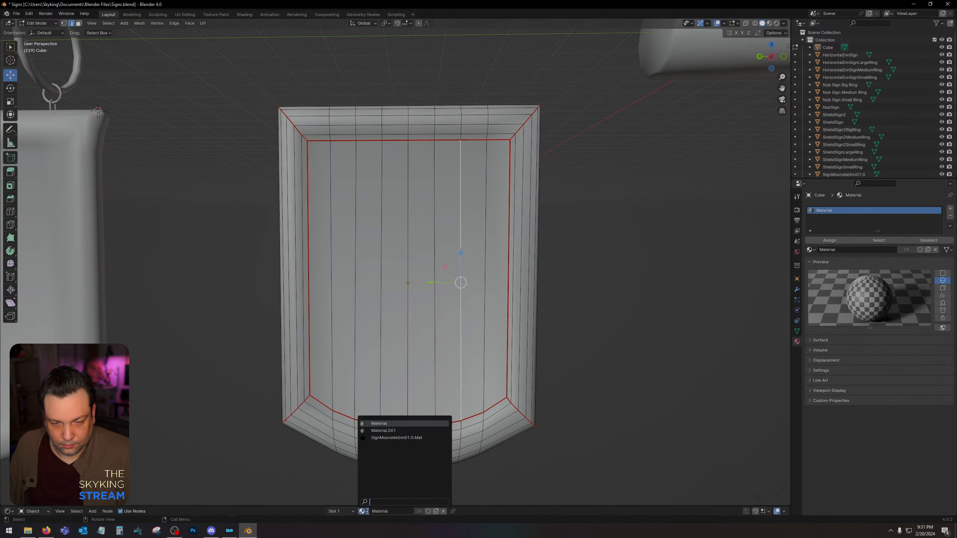
pyautogui.click(372, 442)
pyautogui.click(357, 511)
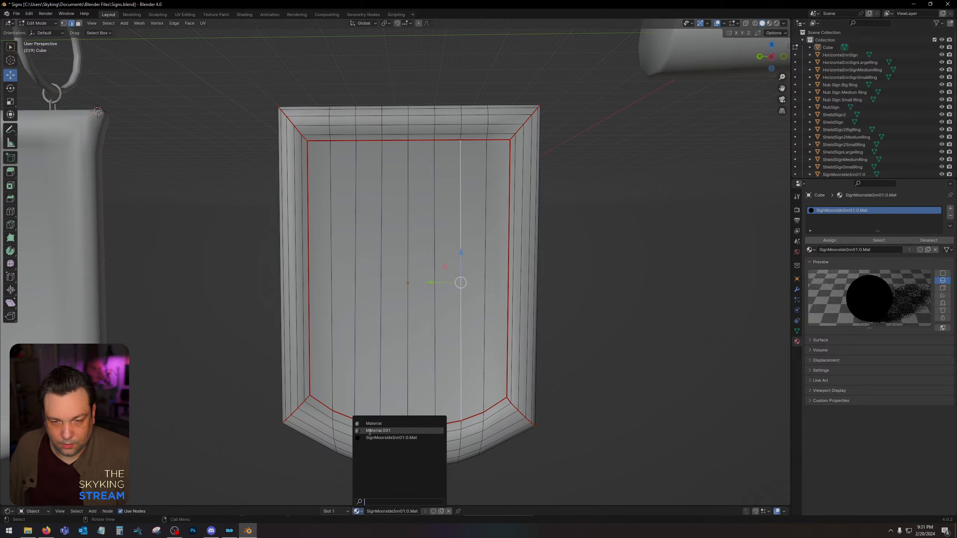
pyautogui.click(372, 425)
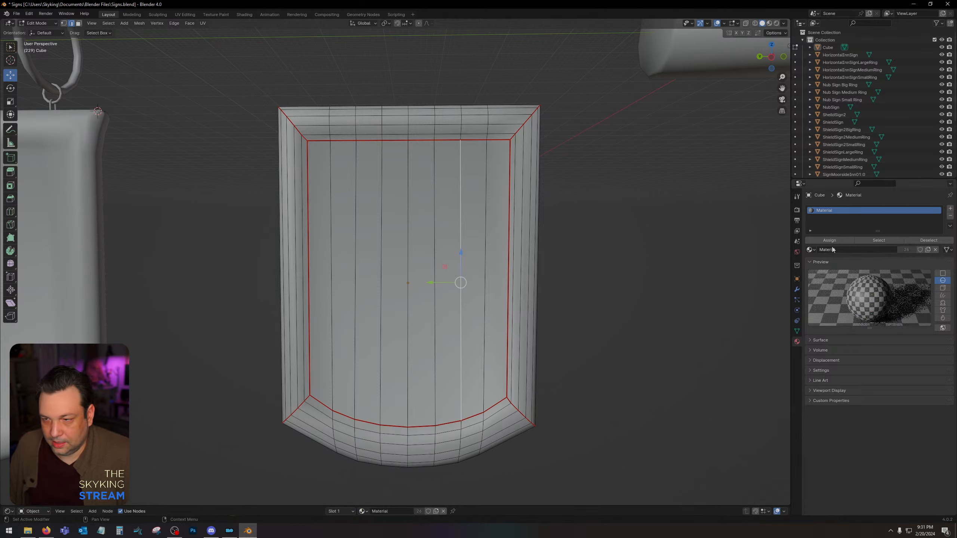
# Return to Object Mode, select the panel, and show it framed in Material Preview shading.
pyautogui.click(437, 258)
pyautogui.scroll(-4, 665, 290)
pyautogui.press('Tab')
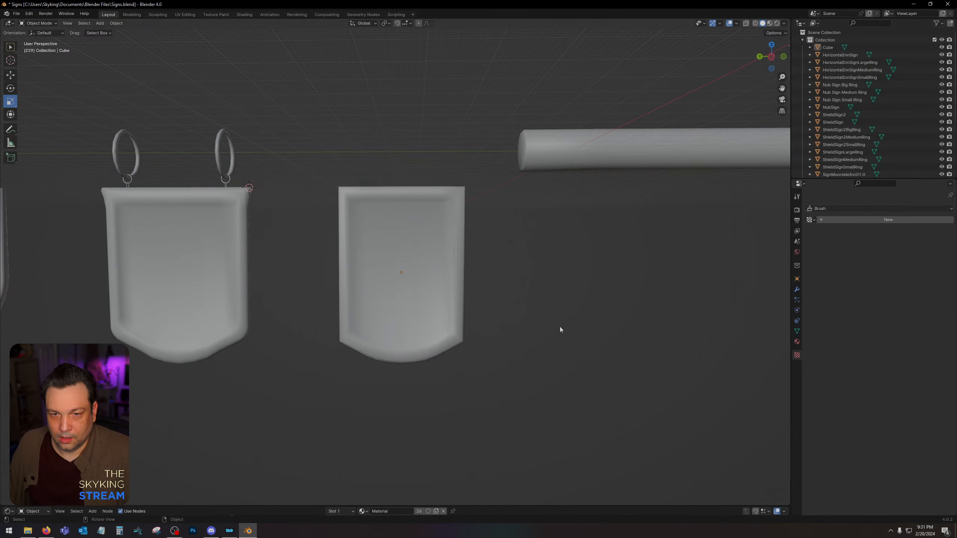
pyautogui.click(404, 304)
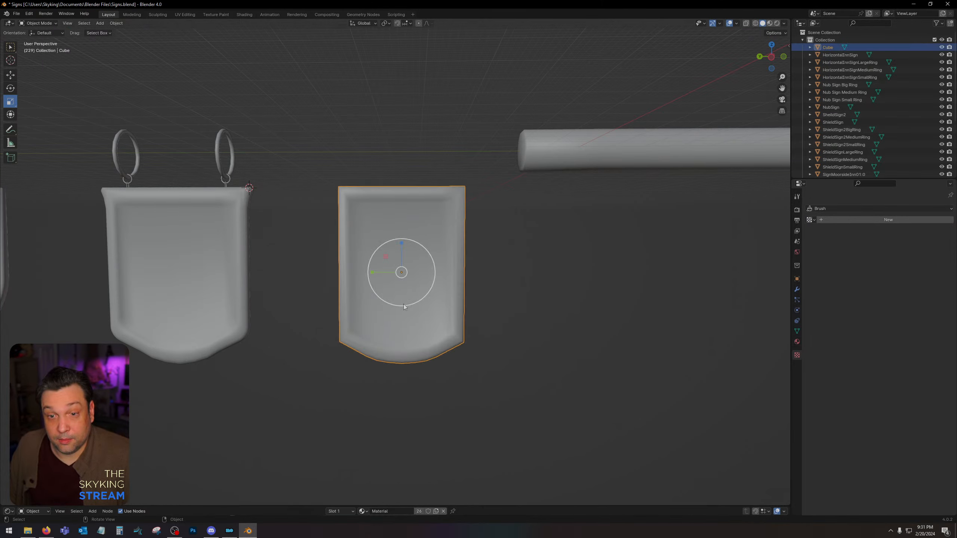
pyautogui.press('Tab')
pyautogui.press('Tab')
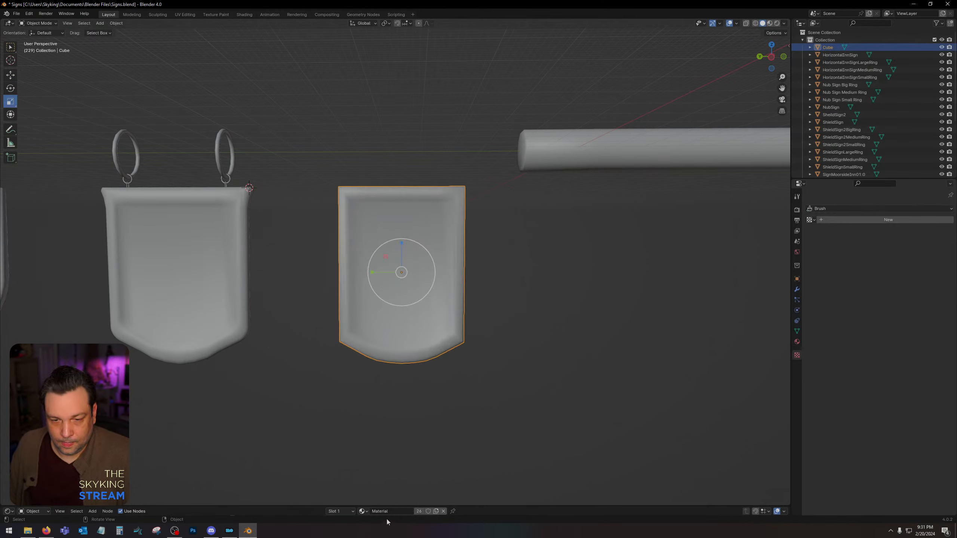
pyautogui.click(770, 23)
pyautogui.press('KP_Decimal')
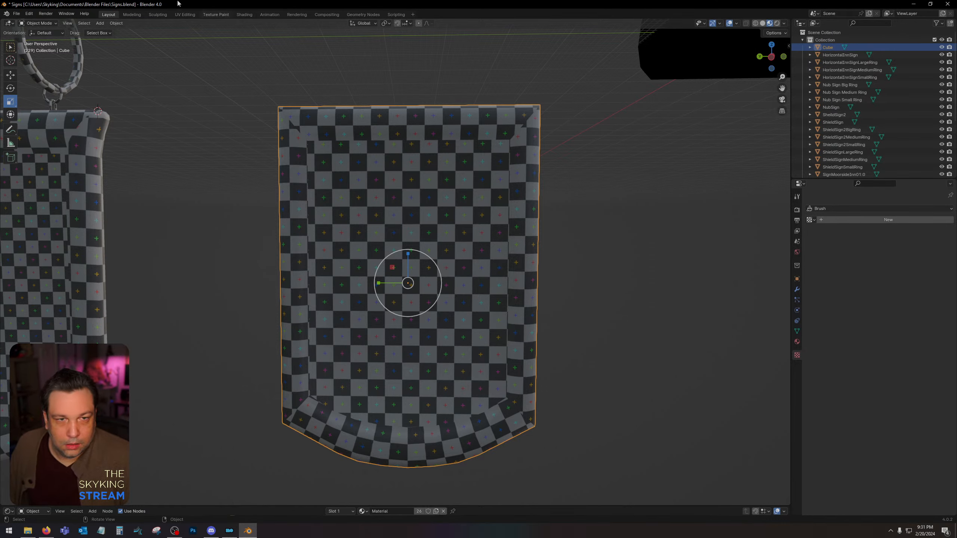
# Switch to the UV Editing workspace and select the panel's entire mesh to display all its UV islands.
pyautogui.click(187, 15)
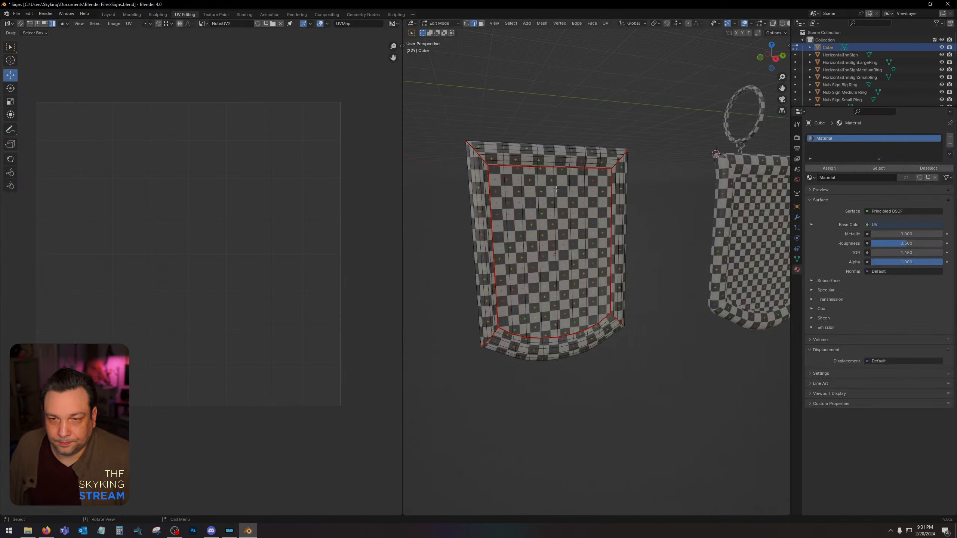
pyautogui.press('KP_Divide')
pyautogui.press('KP_Divide')
pyautogui.press('a')
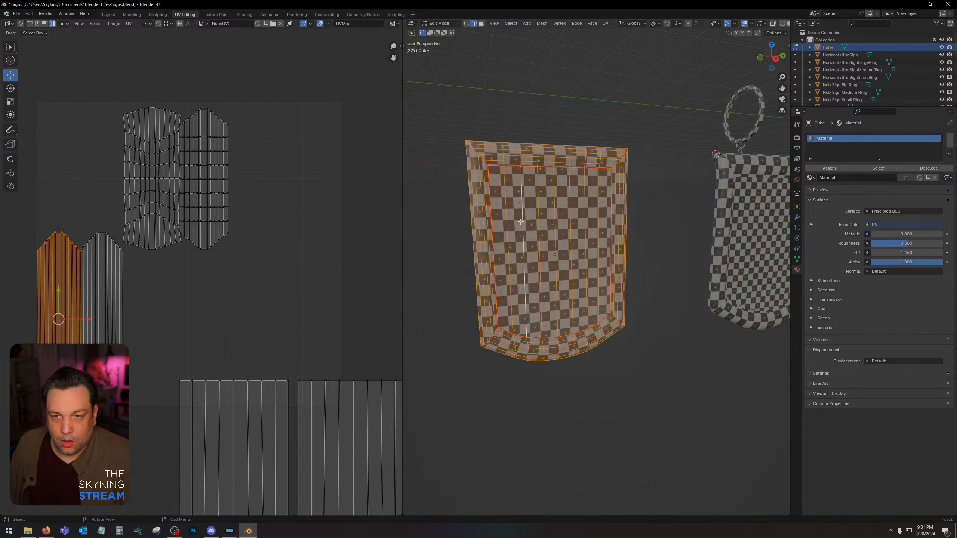
# Move the UV islands of the panel's two large faces further down and slightly left, keeping a gap between them.
pyautogui.click(202, 230)
pyautogui.click(263, 419)
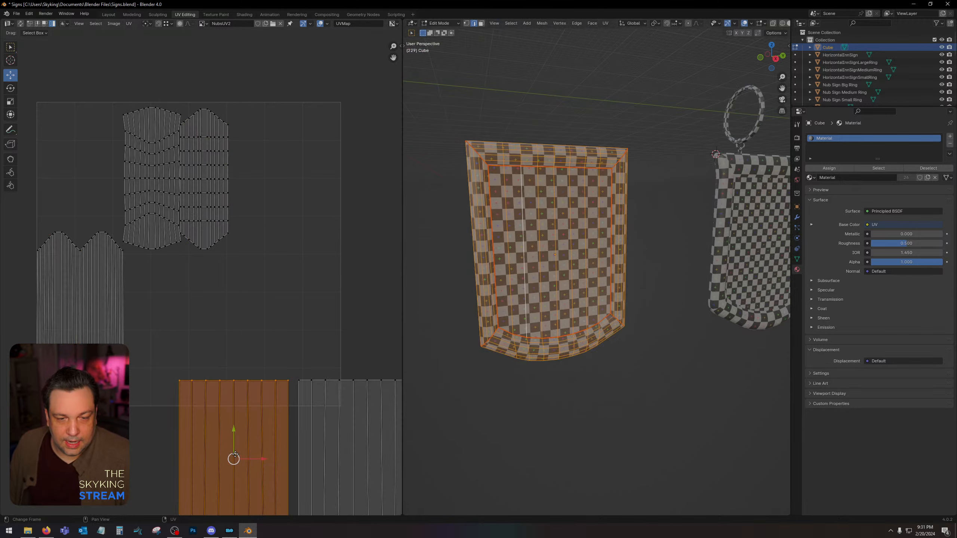
pyautogui.moveTo(233, 459); pyautogui.dragTo(202, 476)
pyautogui.click(361, 463)
pyautogui.moveTo(354, 454); pyautogui.dragTo(331, 480)
# Separate the two narrow pointed frame UV islands and move both down, out of the UV square.
pyautogui.click(103, 319)
pyautogui.moveTo(105, 316); pyautogui.dragTo(128, 321)
pyautogui.click(73, 301)
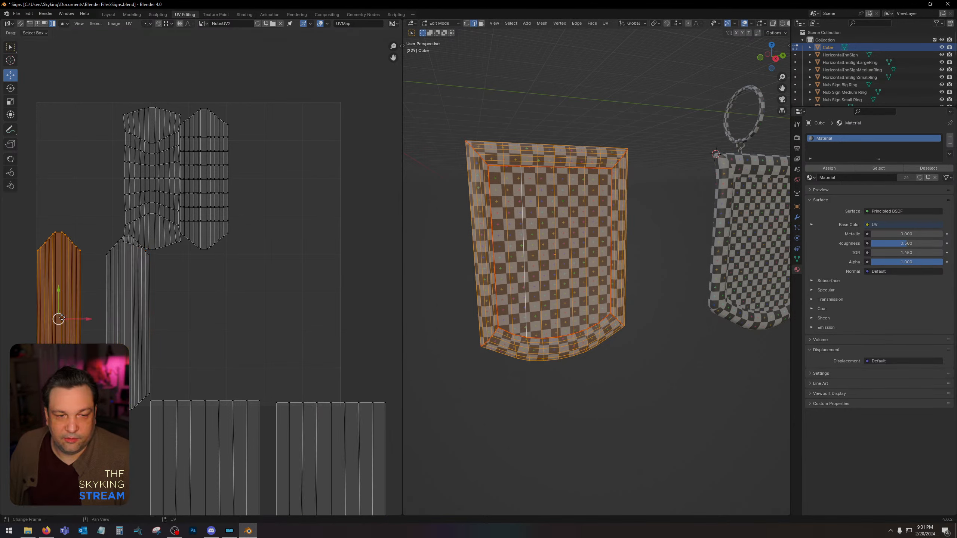
pyautogui.moveTo(61, 317); pyautogui.dragTo(67, 317)
pyautogui.moveTo(70, 320); pyautogui.dragTo(69, 318)
pyautogui.moveTo(226, 315); pyautogui.dragTo(58, 340)
pyautogui.moveTo(34, 296); pyautogui.dragTo(63, 431)
pyautogui.click(117, 326)
pyautogui.keyDown('shift'); pyautogui.click(89, 327); pyautogui.keyUp('shift')
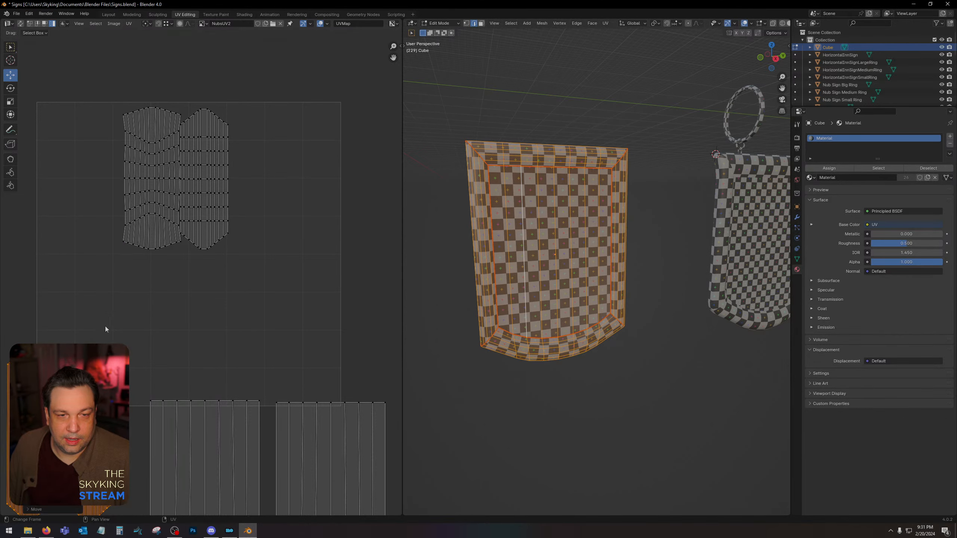
# Separate the two remaining frame UV islands, placing them side by side near the UV square's upper right.
pyautogui.click(141, 174)
pyautogui.moveTo(157, 176); pyautogui.dragTo(282, 173)
pyautogui.click(203, 178)
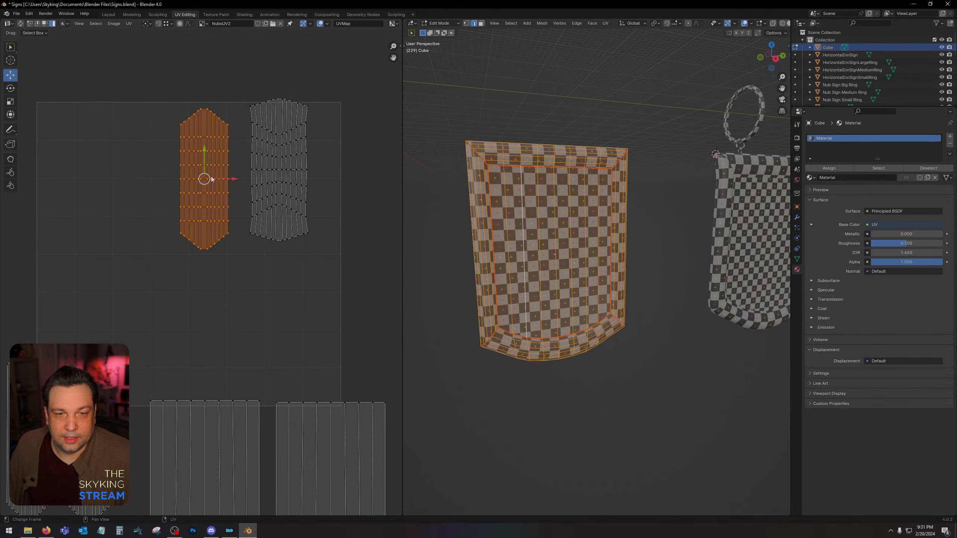
pyautogui.moveTo(203, 177); pyautogui.dragTo(219, 166)
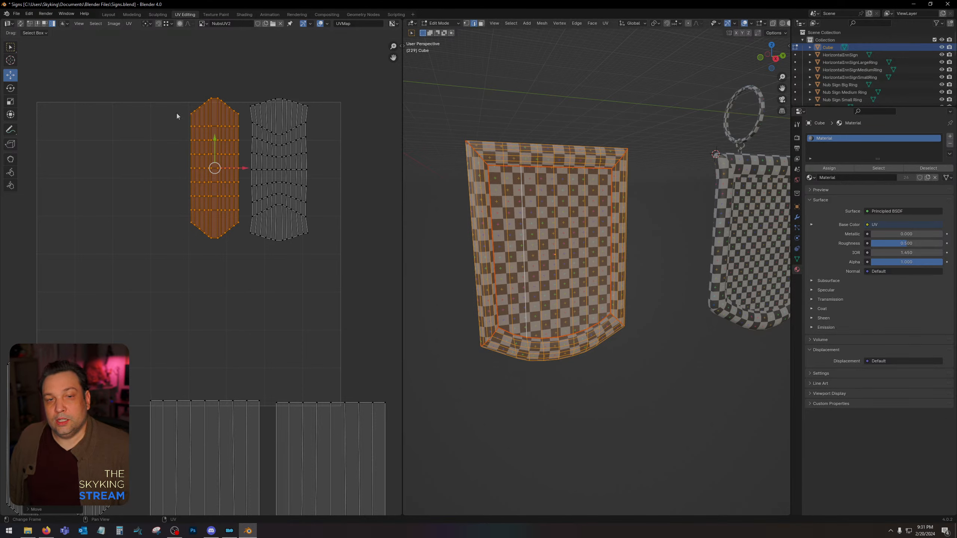
# Rotate the two upper frame UV islands together a quarter turn clockwise, and move them beyond the UV square's upper-right corner.
pyautogui.moveTo(166, 79); pyautogui.dragTo(327, 302)
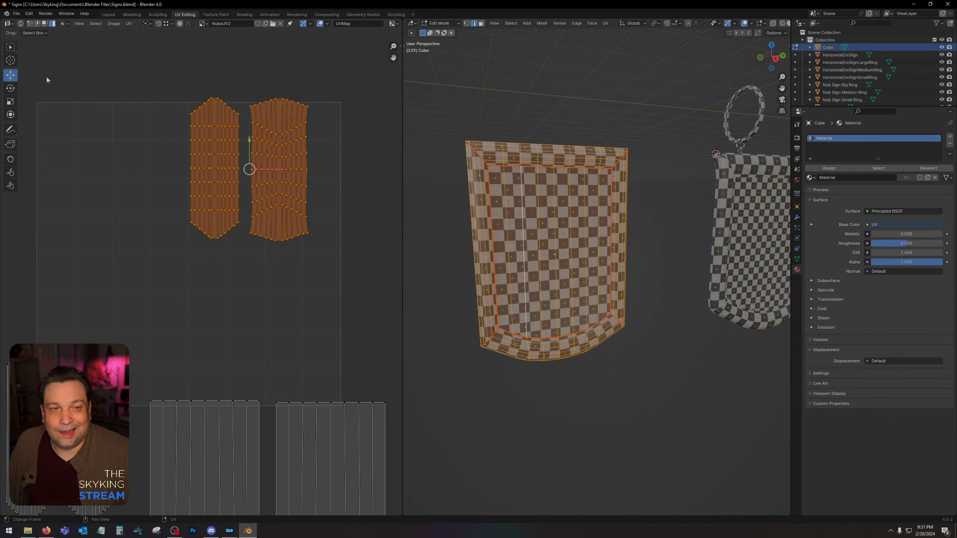
pyautogui.click(11, 90)
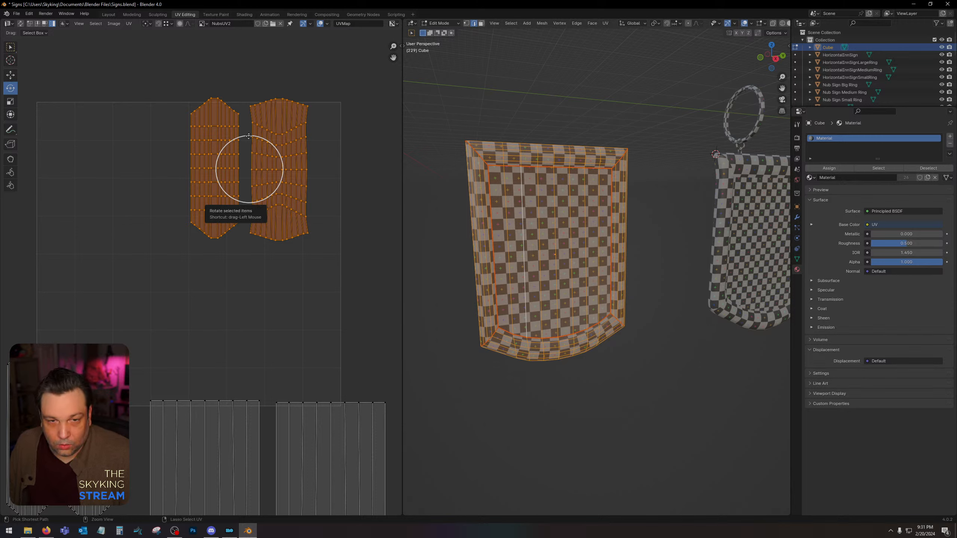
pyautogui.moveTo(249, 136); pyautogui.dragTo(283, 164)
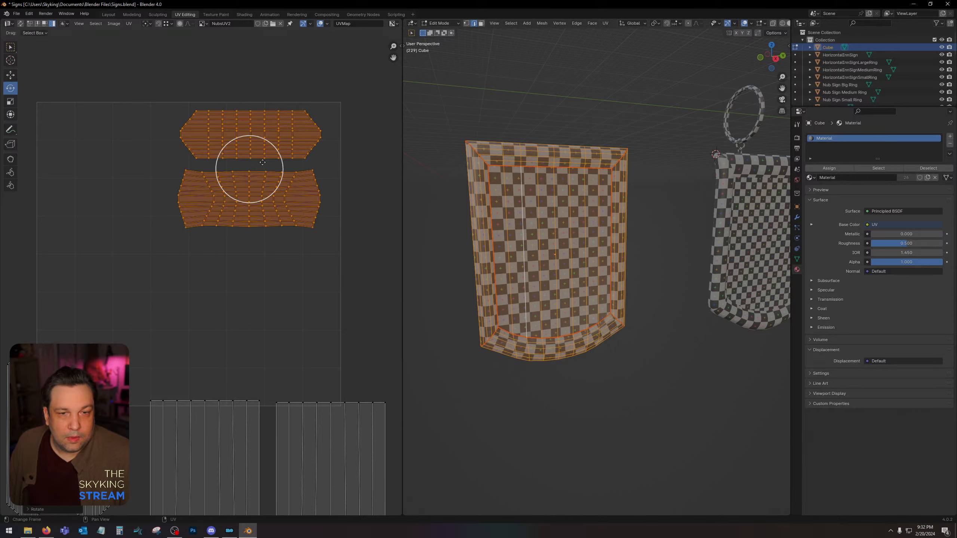
pyautogui.click(10, 76)
pyautogui.moveTo(252, 169); pyautogui.dragTo(360, 76)
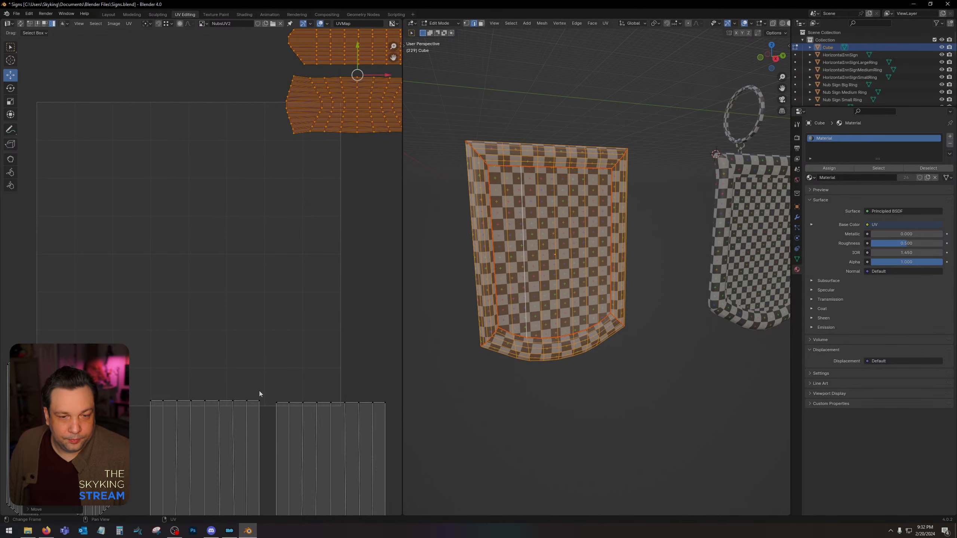
# Move the lower group of UV islands further down and the upper pair further up, clear of the UV square.
pyautogui.moveTo(274, 308); pyautogui.dragTo(289, 159, button='middle')
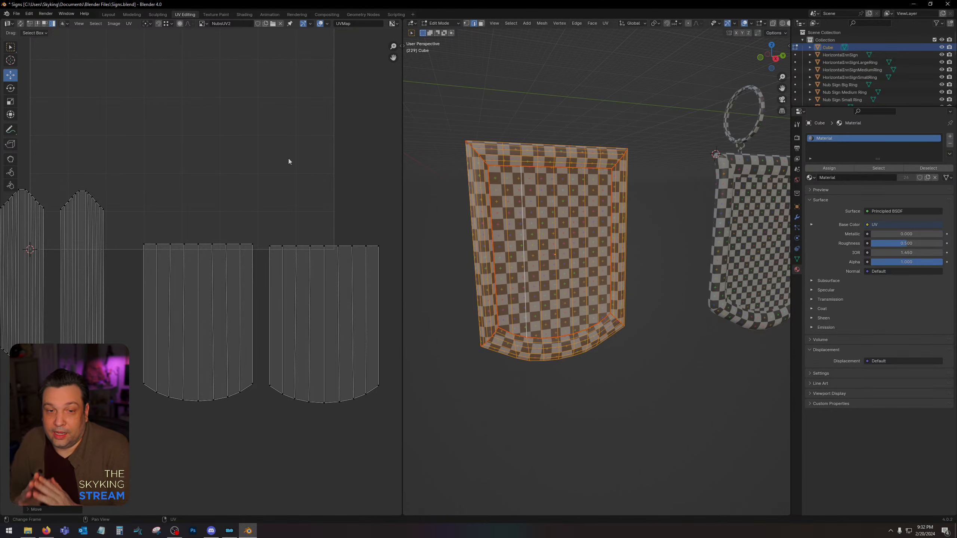
pyautogui.moveTo(200, 175); pyautogui.dragTo(247, 310, button='middle')
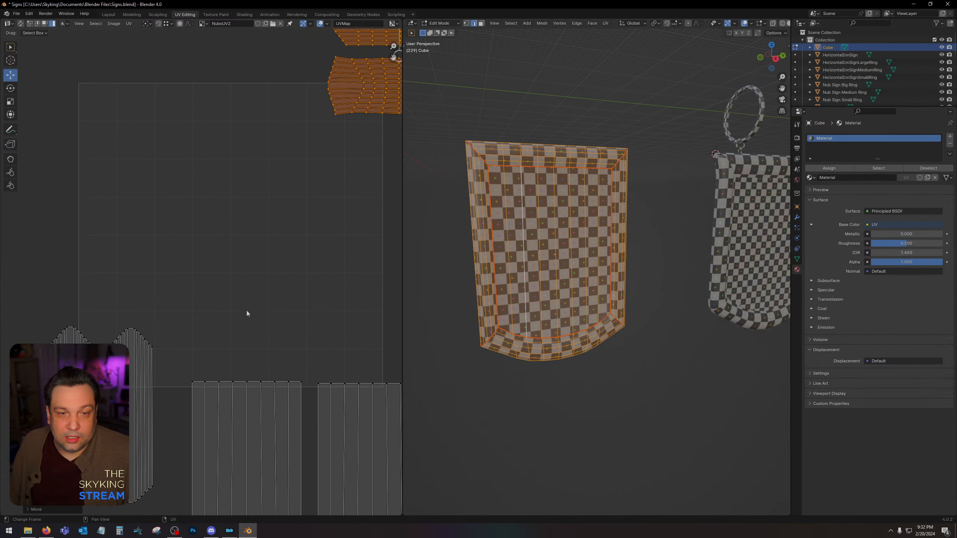
pyautogui.scroll(-1, 245, 310)
pyautogui.moveTo(52, 282); pyautogui.dragTo(412, 503)
pyautogui.moveTo(232, 377); pyautogui.dragTo(230, 432)
pyautogui.moveTo(213, 237); pyautogui.dragTo(183, 263, button='middle')
pyautogui.moveTo(270, 53); pyautogui.dragTo(386, 196)
pyautogui.moveTo(324, 110); pyautogui.dragTo(325, 82)
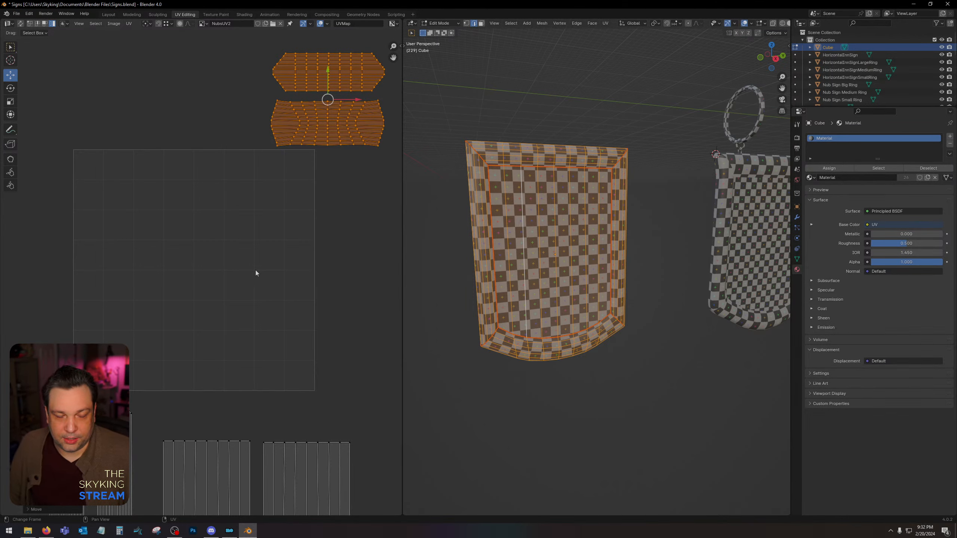
pyautogui.moveTo(319, 299); pyautogui.dragTo(341, 268, button='middle')
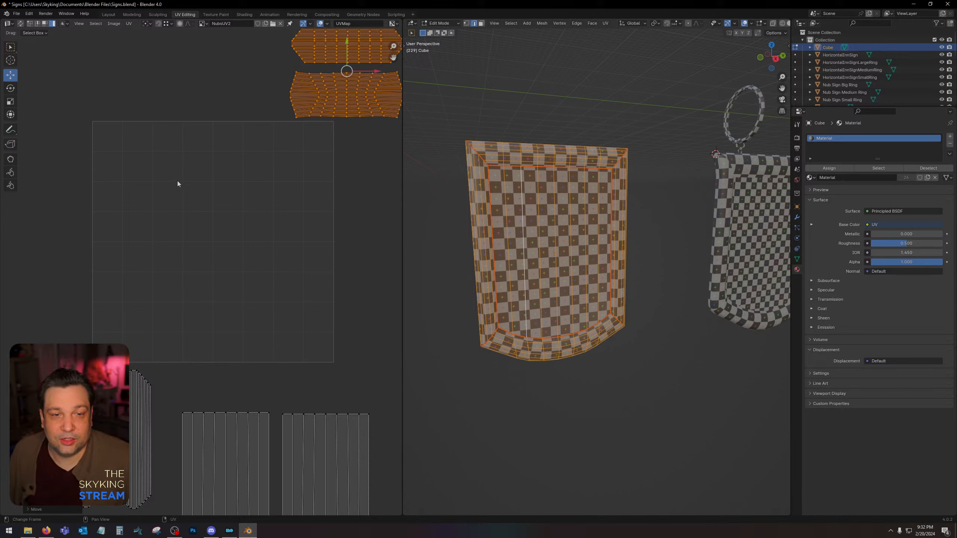
# Move the UV island of the left large face into the middle of the UV square.
pyautogui.click(223, 442)
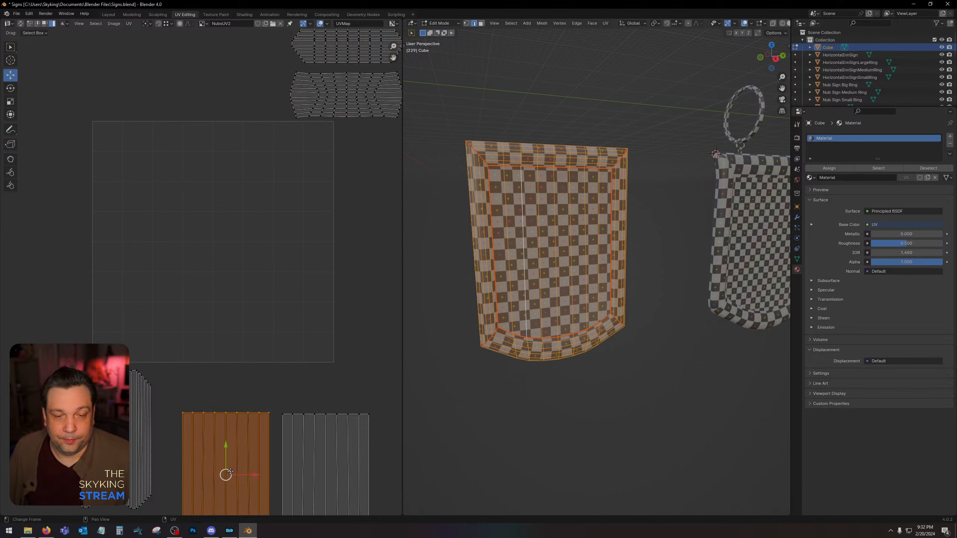
pyautogui.moveTo(229, 467); pyautogui.dragTo(279, 178)
pyautogui.rightClick(280, 177)
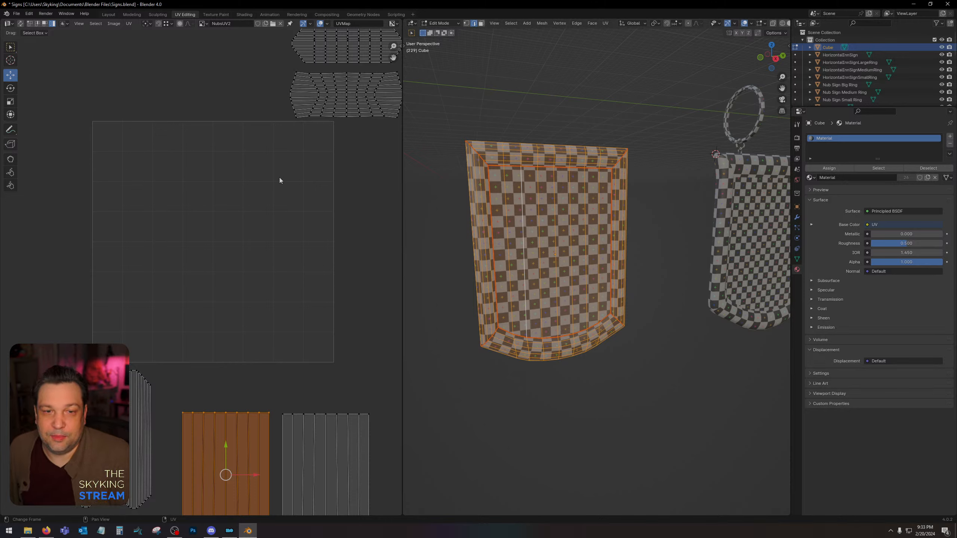
pyautogui.moveTo(228, 475)
pyautogui.mouseDown()
pyautogui.moveTo(277, 302)
pyautogui.moveTo(278, 153)
pyautogui.moveTo(144, 174)
pyautogui.moveTo(156, 306)
pyautogui.moveTo(290, 301)
pyautogui.moveTo(280, 288)
pyautogui.moveTo(211, 434)
pyautogui.moveTo(236, 474)
pyautogui.mouseUp()
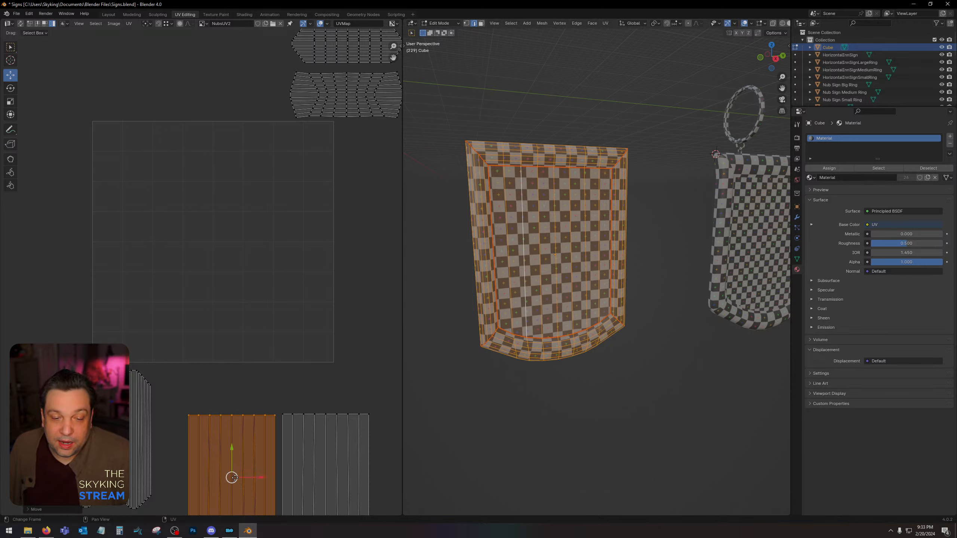
pyautogui.moveTo(236, 475); pyautogui.dragTo(269, 200)
# Try enlarging the face island to nearly fill the UV square, undo the scaling, and move the island back below the square.
pyautogui.click(10, 102)
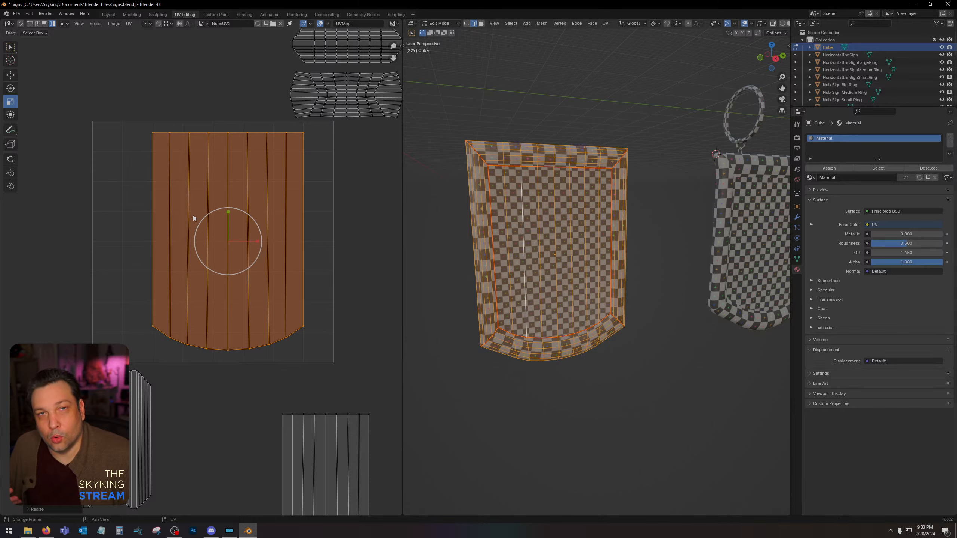
pyautogui.hotkey('ctrl', 'z')
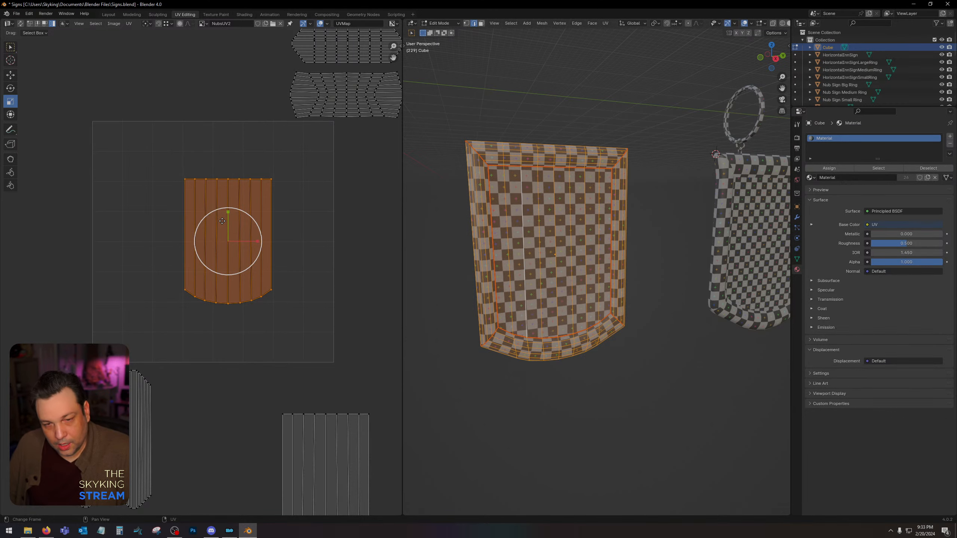
pyautogui.click(8, 76)
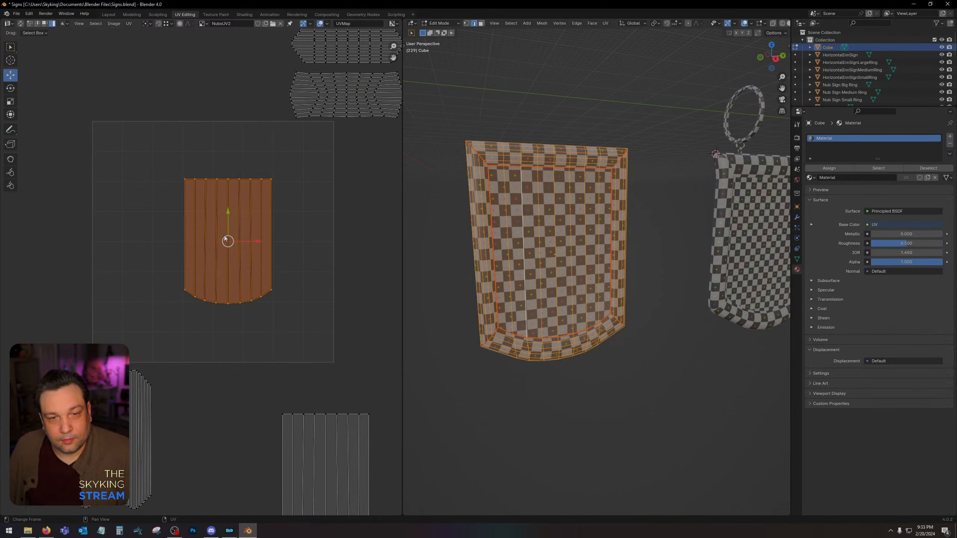
pyautogui.moveTo(230, 238); pyautogui.dragTo(233, 474)
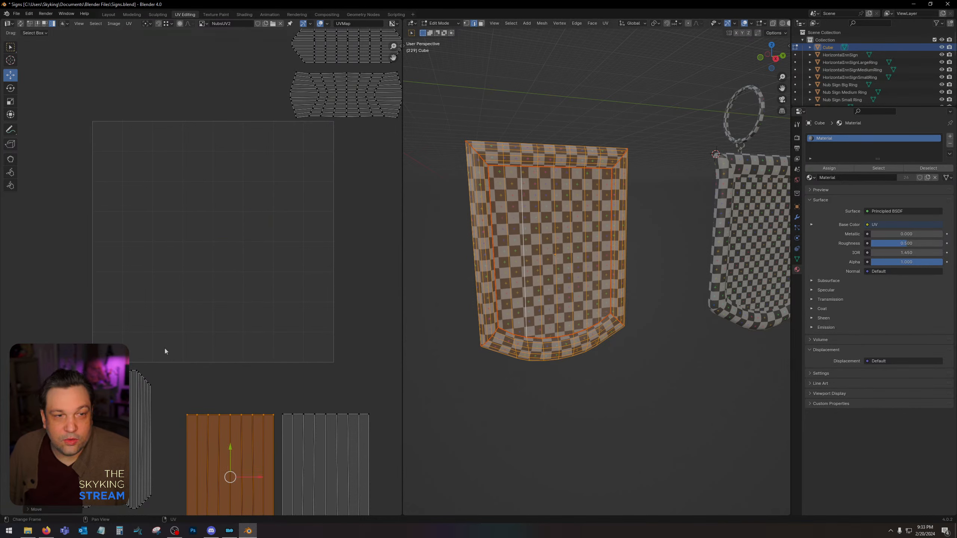
# Enable snapping in the UV editor and move the left large face island exactly onto the matching face island beside it.
pyautogui.click(159, 24)
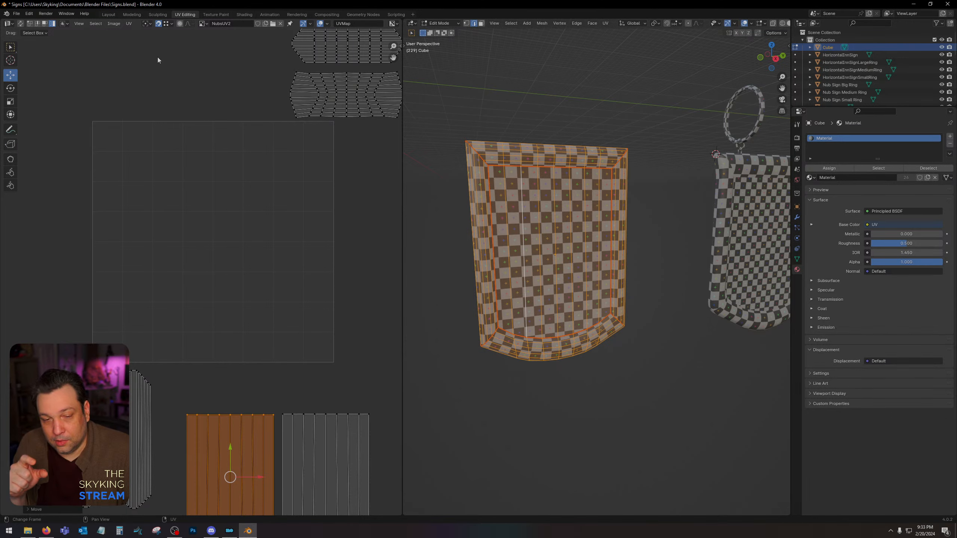
pyautogui.moveTo(243, 288); pyautogui.dragTo(226, 202, button='middle')
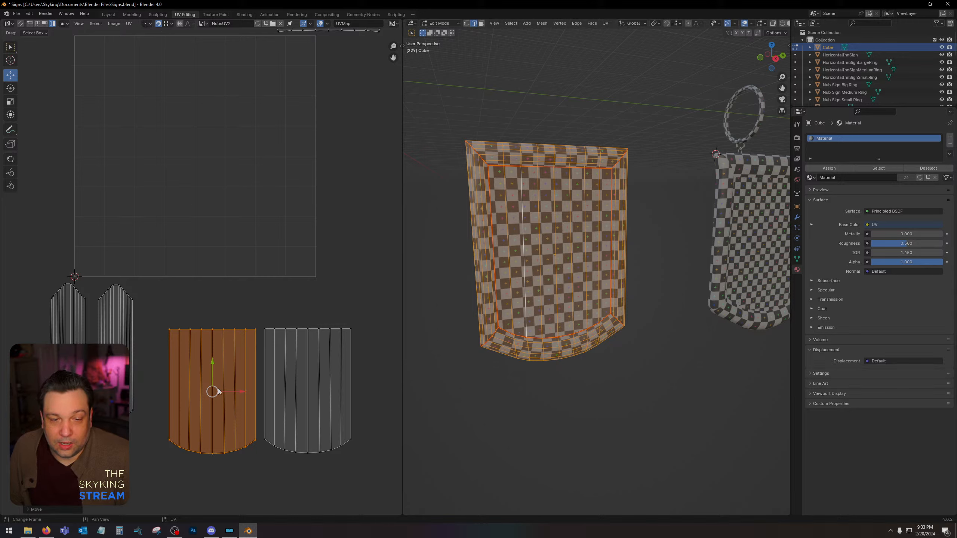
pyautogui.press('g')
pyautogui.click(350, 328)
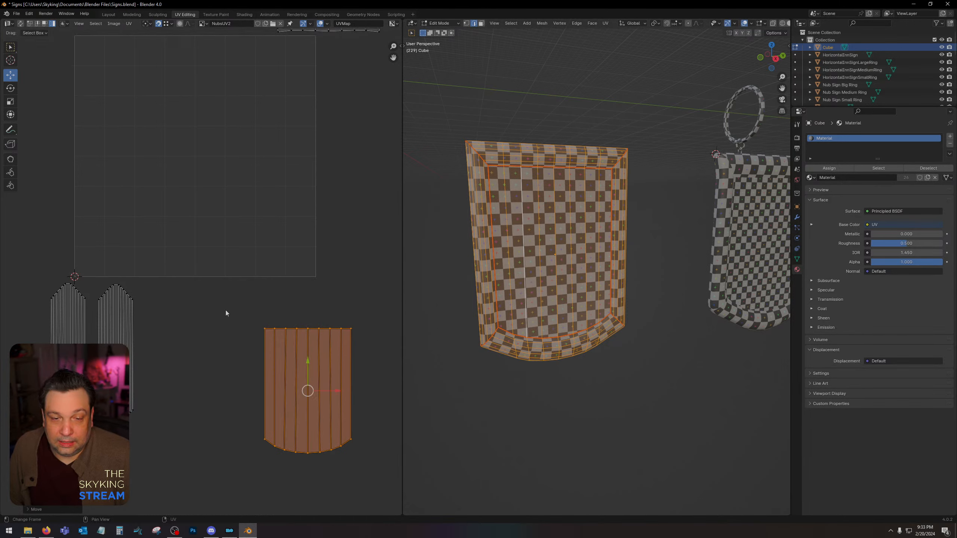
# Select both stacked face islands and move them together into the lower-right part of the UV square.
pyautogui.moveTo(241, 321); pyautogui.dragTo(365, 456)
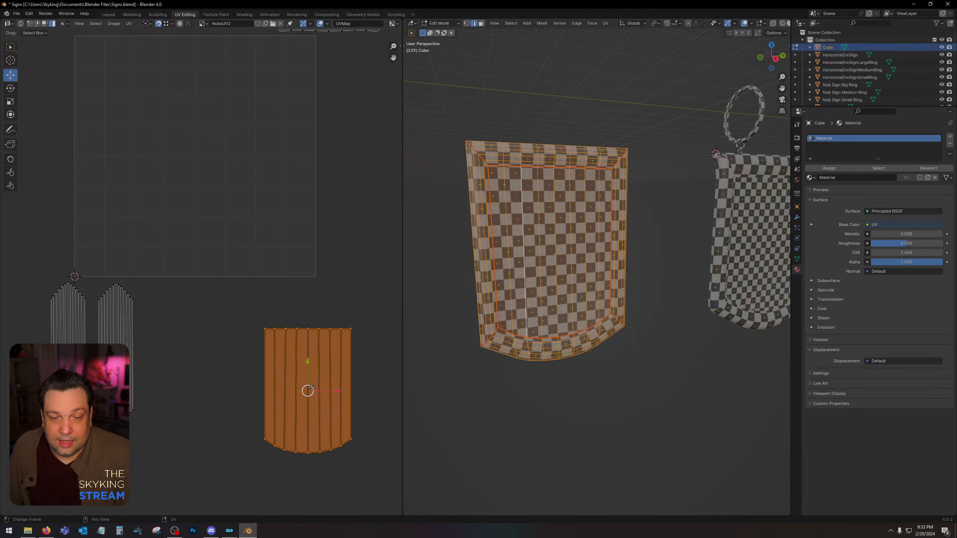
pyautogui.press('g')
pyautogui.click(309, 259)
pyautogui.moveTo(300, 242); pyautogui.dragTo(319, 301, button='middle')
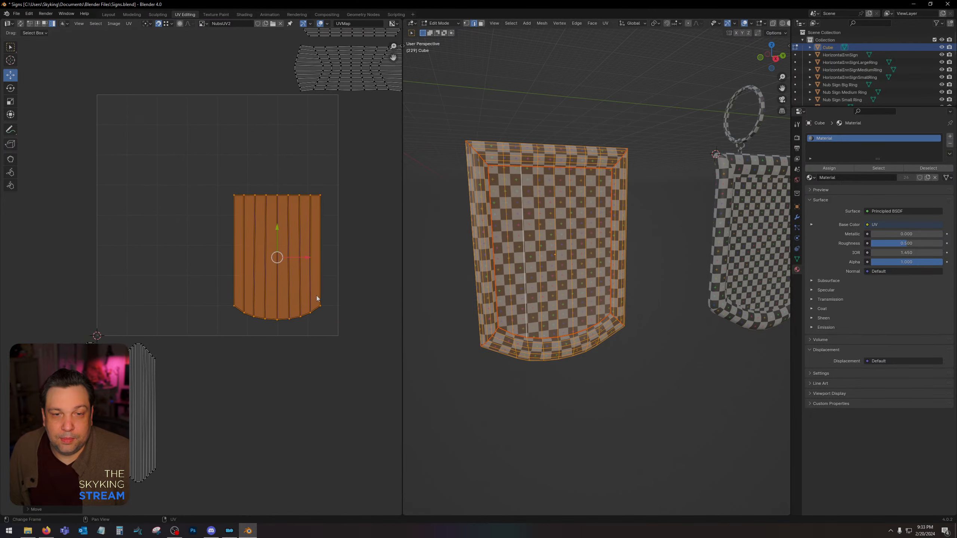
pyautogui.scroll(3, 306, 222)
pyautogui.scroll(-3, 298, 221)
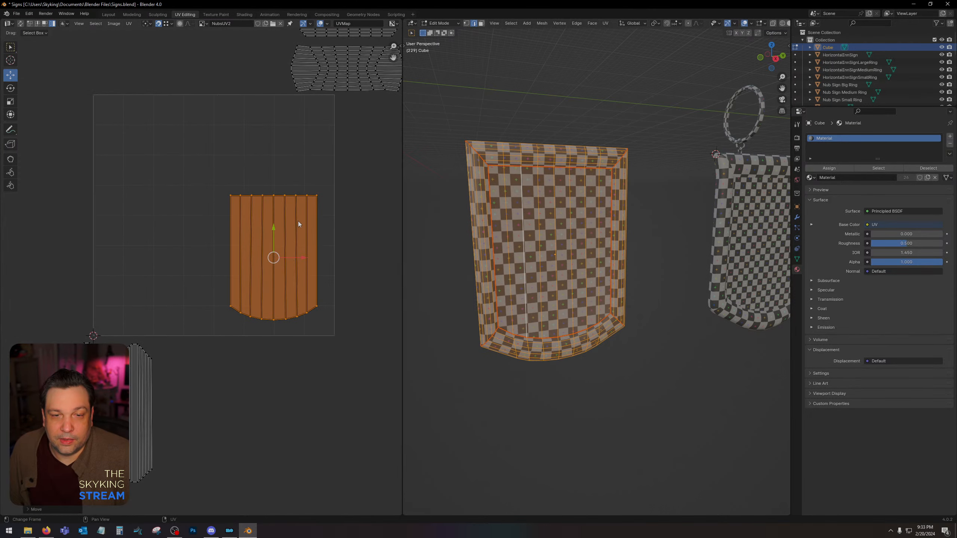
# Snap the right long side-frame UV strip onto the left one so that the two overlap exactly.
pyautogui.click(165, 395)
pyautogui.moveTo(210, 368); pyautogui.dragTo(341, 298, button='middle')
pyautogui.scroll(3, 339, 339)
pyautogui.moveTo(338, 347); pyautogui.dragTo(285, 258, button='middle')
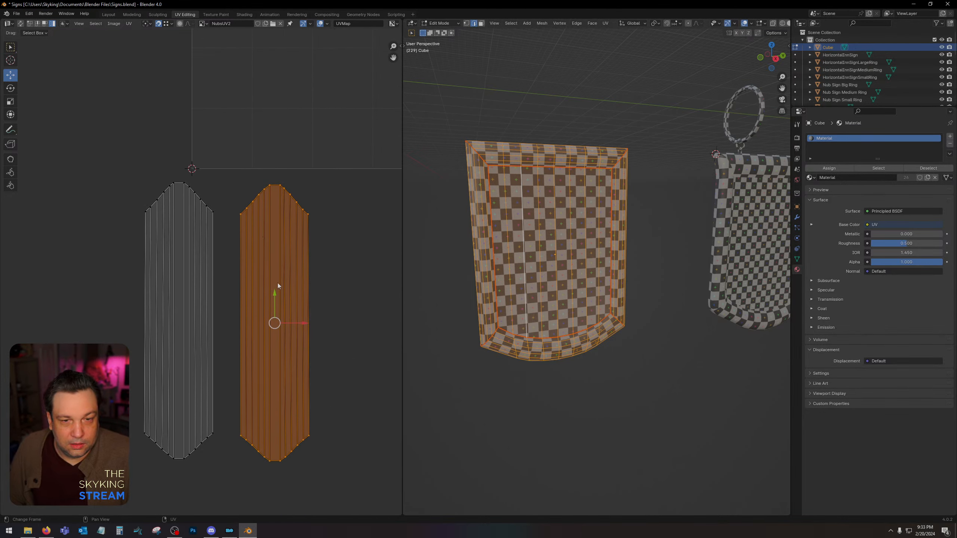
pyautogui.moveTo(269, 320); pyautogui.dragTo(147, 214)
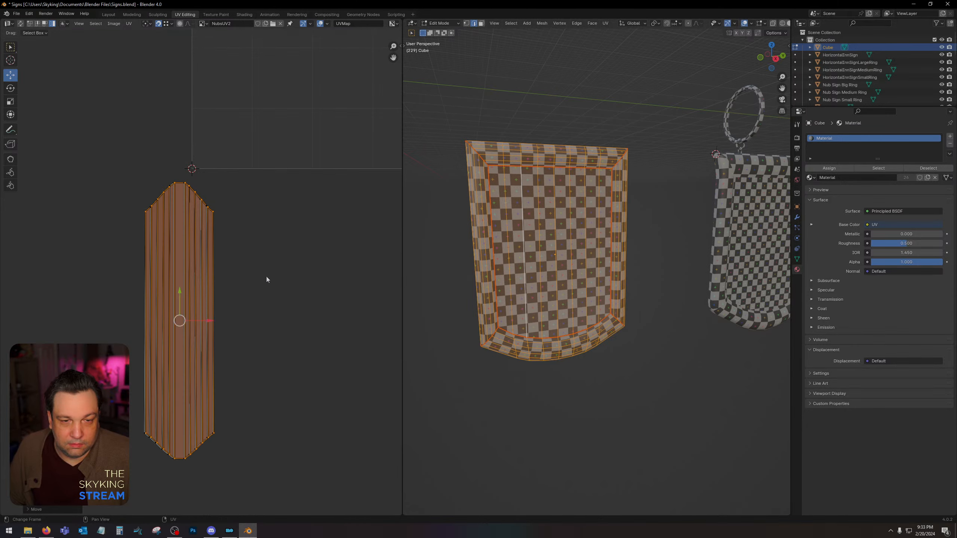
# Select both stacked side-frame strips and move them into the lower-left part of the UV square.
pyautogui.scroll(-3, 266, 277)
pyautogui.moveTo(240, 225); pyautogui.dragTo(134, 406)
pyautogui.moveTo(241, 347); pyautogui.dragTo(186, 416, button='middle')
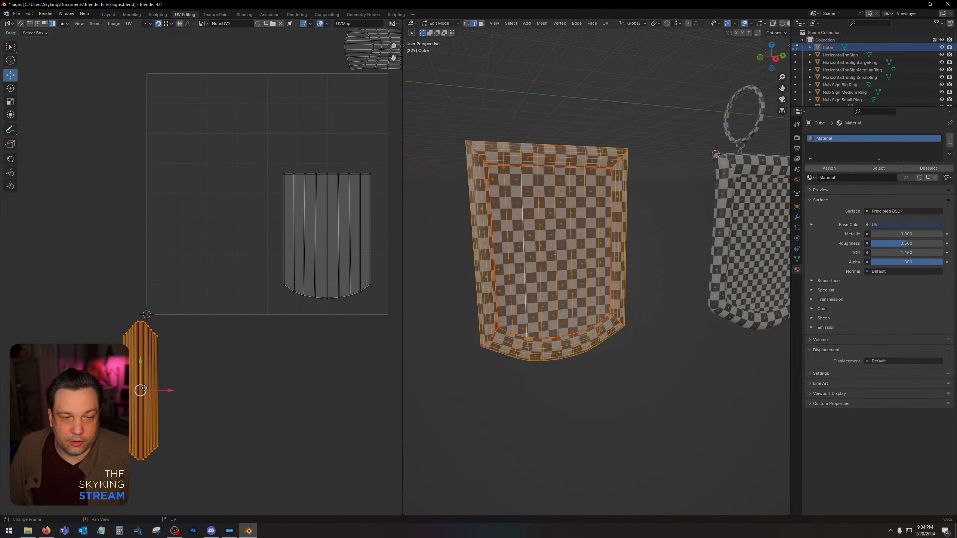
pyautogui.moveTo(144, 390); pyautogui.dragTo(185, 231)
pyautogui.moveTo(186, 231); pyautogui.dragTo(95, 372, button='middle')
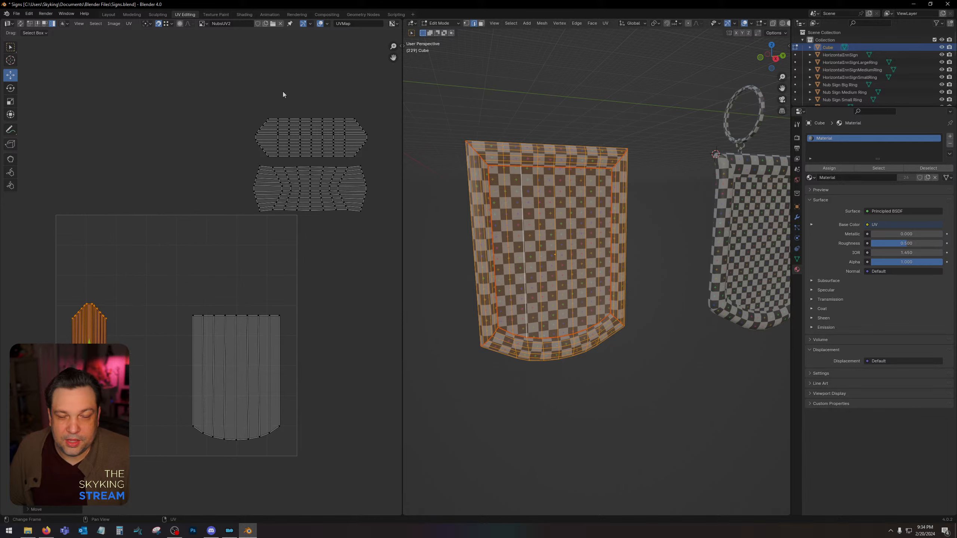
# Move the two horizontal frame islands down into the UV square, placing the hexagonal one in its upper-left corner.
pyautogui.moveTo(236, 97); pyautogui.dragTo(387, 236)
pyautogui.moveTo(312, 161); pyautogui.dragTo(237, 259)
pyautogui.moveTo(172, 200); pyautogui.dragTo(309, 257)
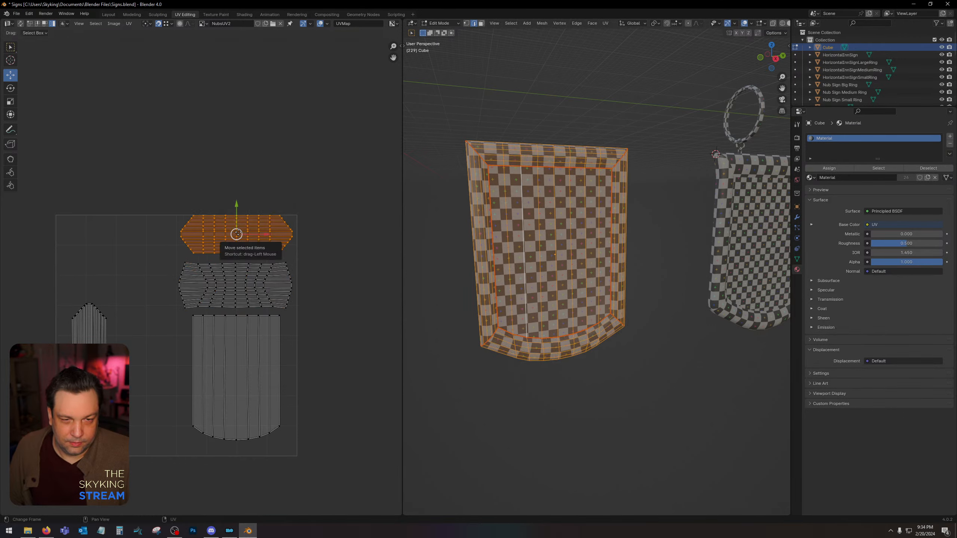
pyautogui.moveTo(237, 234); pyautogui.dragTo(123, 241)
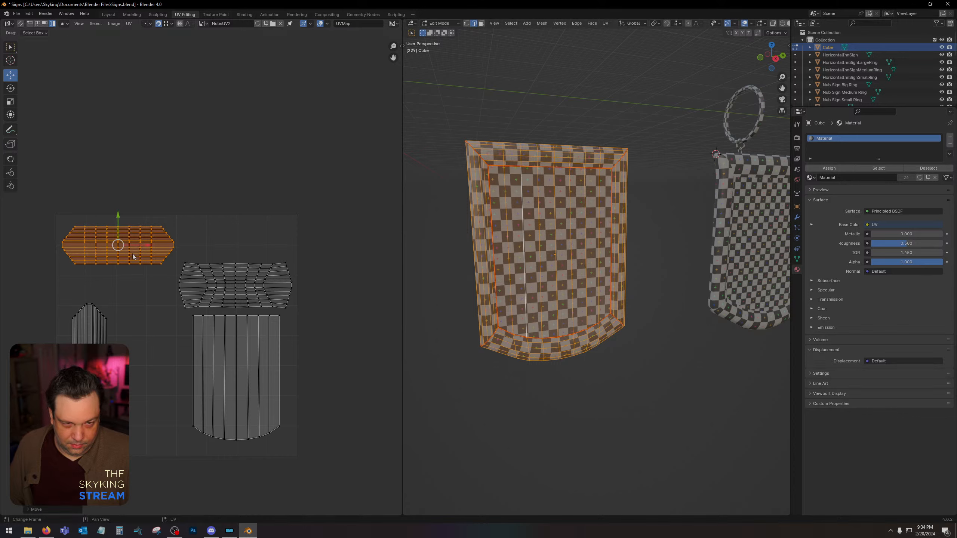
# Clear the frame islands from the UV square, moving the stacked strips left of it and the two horizontal islands above it.
pyautogui.moveTo(105, 304); pyautogui.dragTo(171, 250, button='middle')
pyautogui.moveTo(131, 240); pyautogui.dragTo(208, 430)
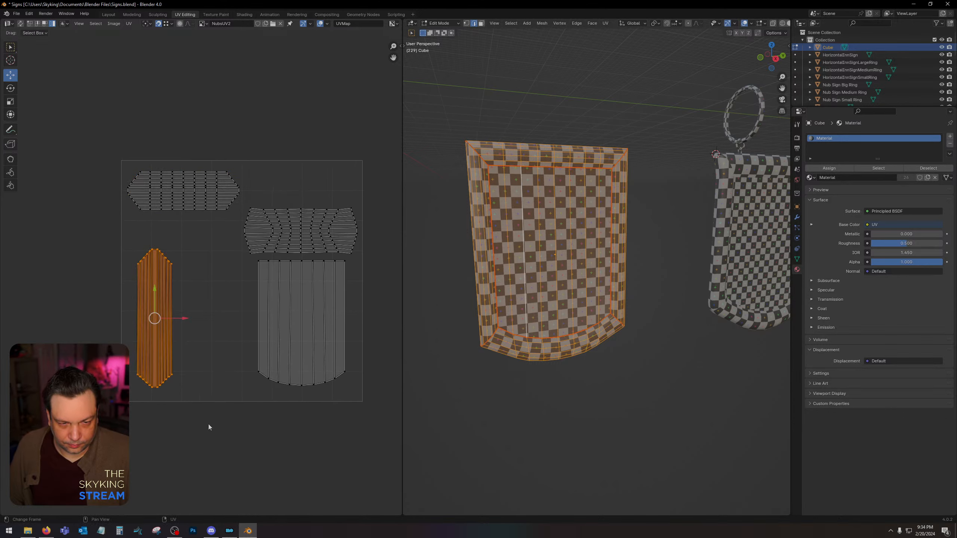
pyautogui.moveTo(156, 319); pyautogui.dragTo(66, 310)
pyautogui.moveTo(109, 145); pyautogui.dragTo(391, 252)
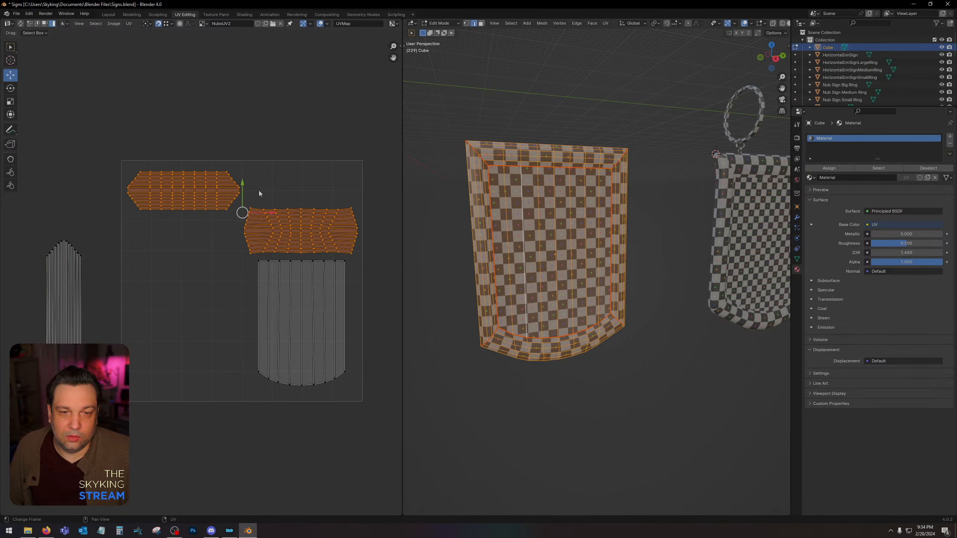
pyautogui.moveTo(242, 192); pyautogui.dragTo(242, 76)
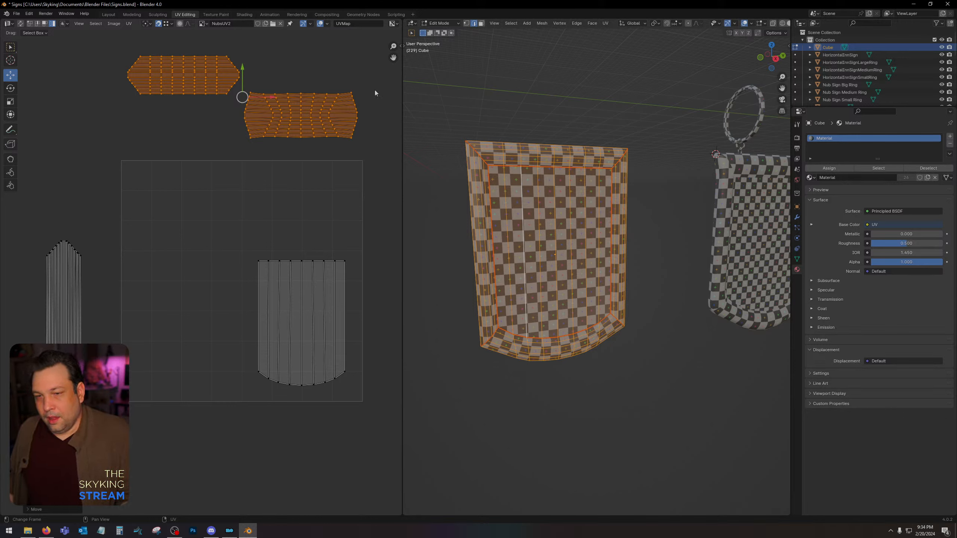
# Clear and reselect the whole sign mesh in the 3D view, and move the two horizontal frame islands below the UV square.
pyautogui.click(555, 103)
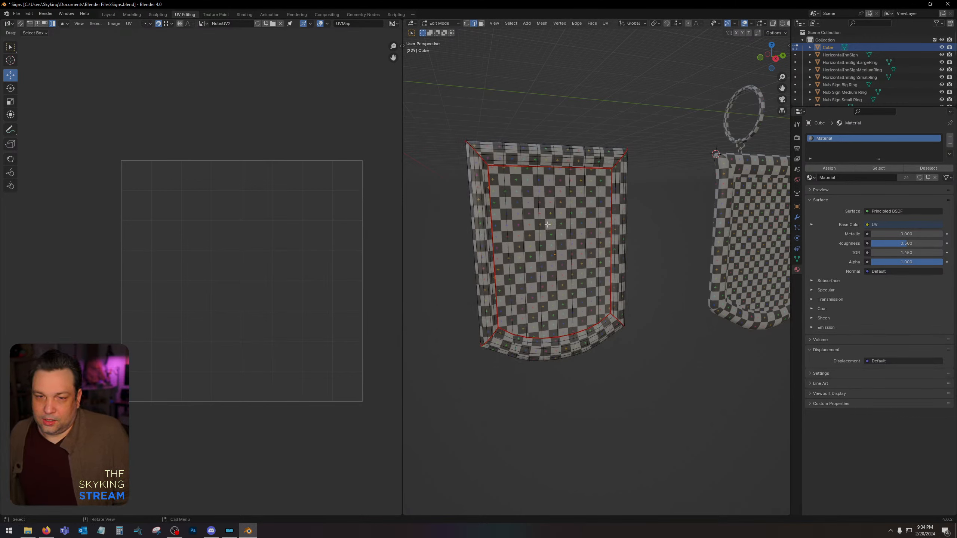
pyautogui.keyDown('alt'); pyautogui.click(530, 206); pyautogui.keyUp('alt')
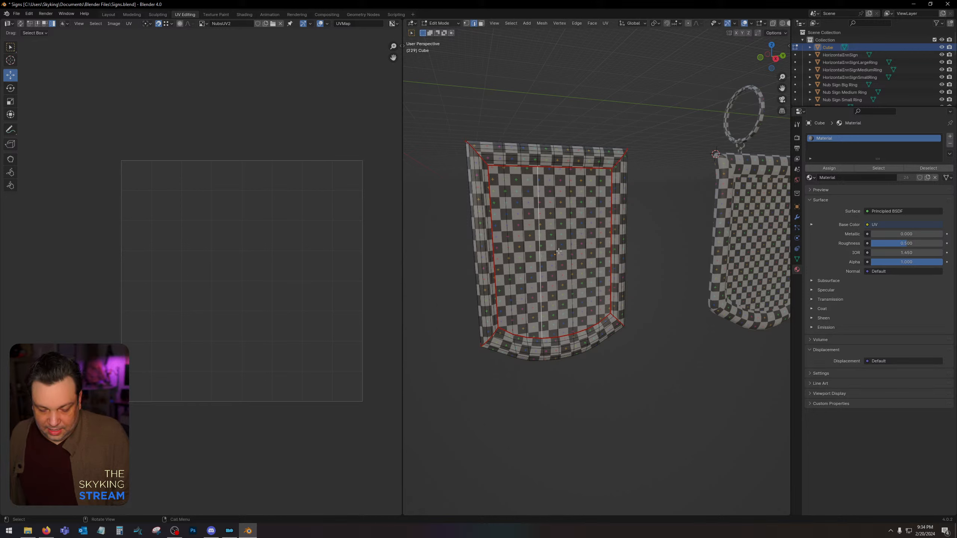
pyautogui.press('a')
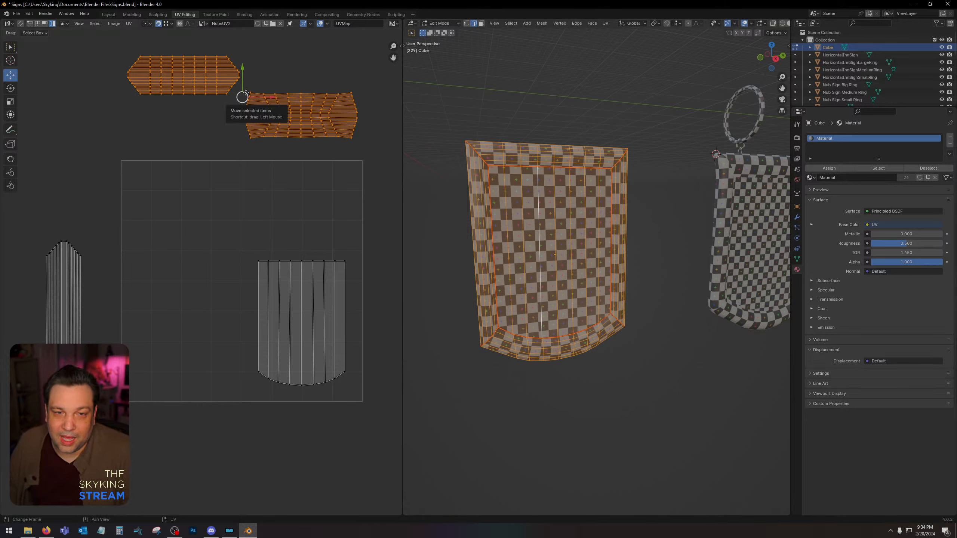
pyautogui.moveTo(243, 98); pyautogui.dragTo(219, 463)
# Enlarge the stacked face islands to about half the UV square's width and fit them into its lower-right corner.
pyautogui.moveTo(242, 209); pyautogui.dragTo(339, 395)
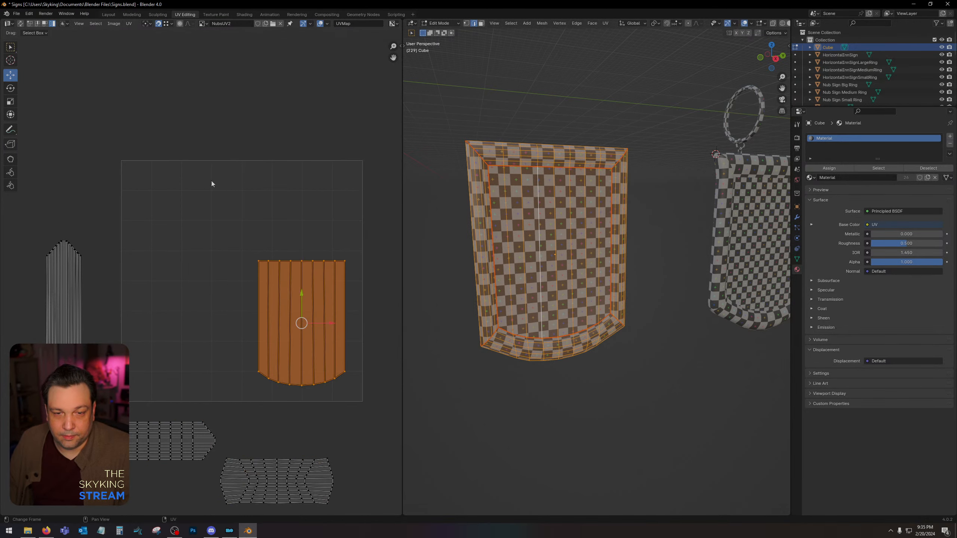
pyautogui.click(10, 101)
pyautogui.moveTo(317, 296); pyautogui.dragTo(325, 280)
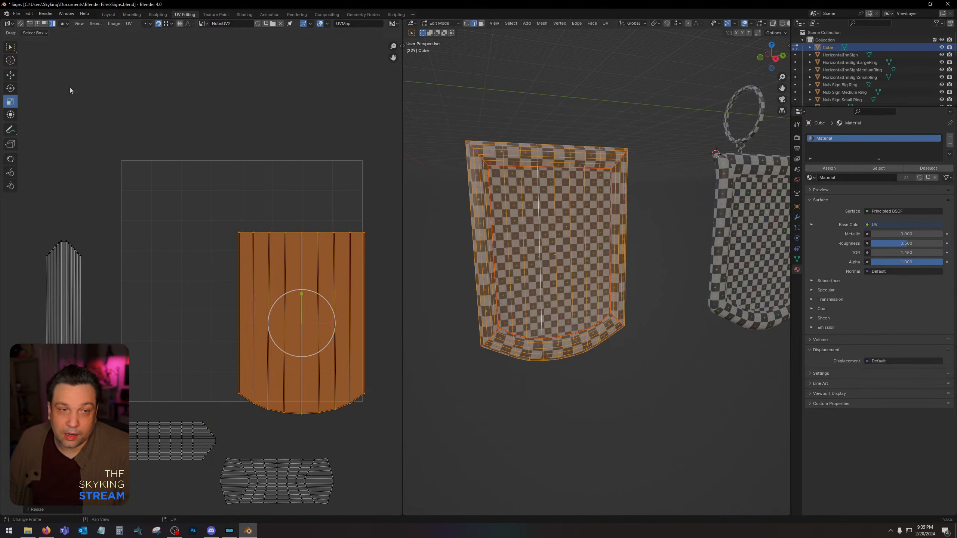
pyautogui.click(11, 77)
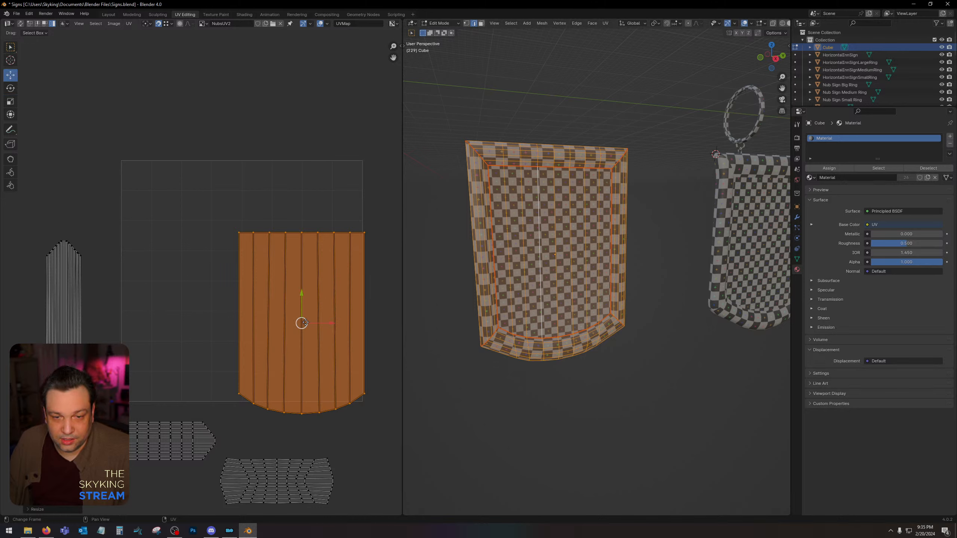
pyautogui.moveTo(304, 323); pyautogui.dragTo(298, 307)
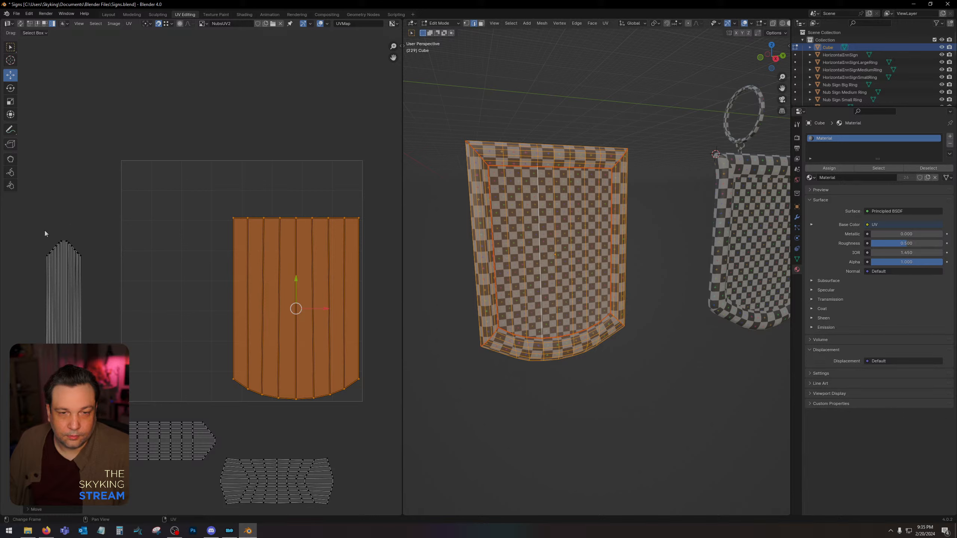
# Select the two horizontal frame islands below the UV square and rotate them together a quarter turn clockwise.
pyautogui.click(155, 440)
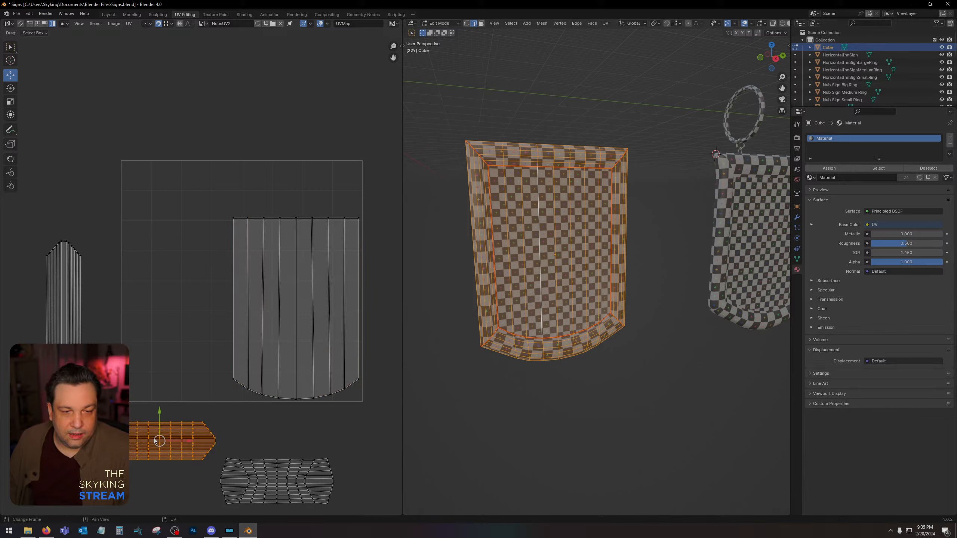
pyautogui.keyDown('shift'); pyautogui.click(246, 476); pyautogui.keyUp('shift')
pyautogui.moveTo(220, 463); pyautogui.dragTo(200, 442)
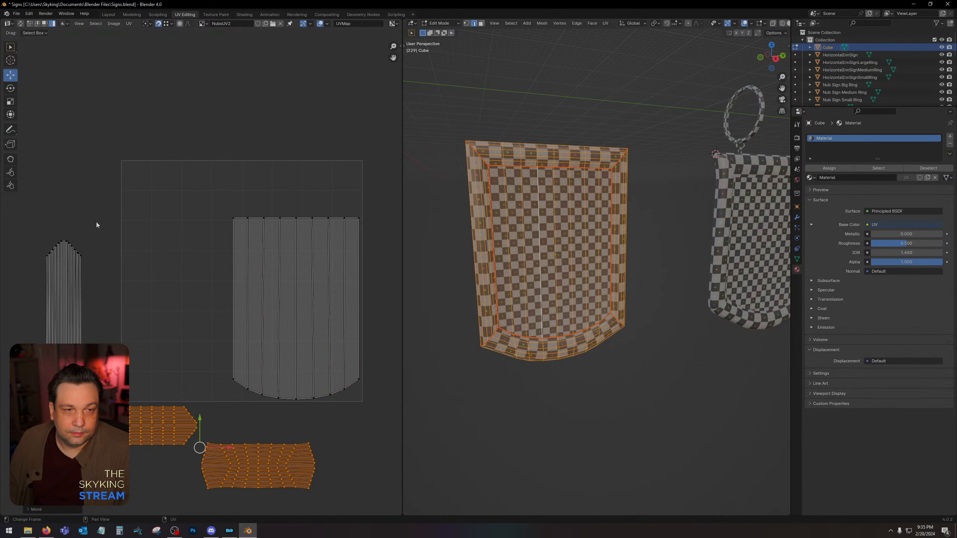
pyautogui.click(14, 85)
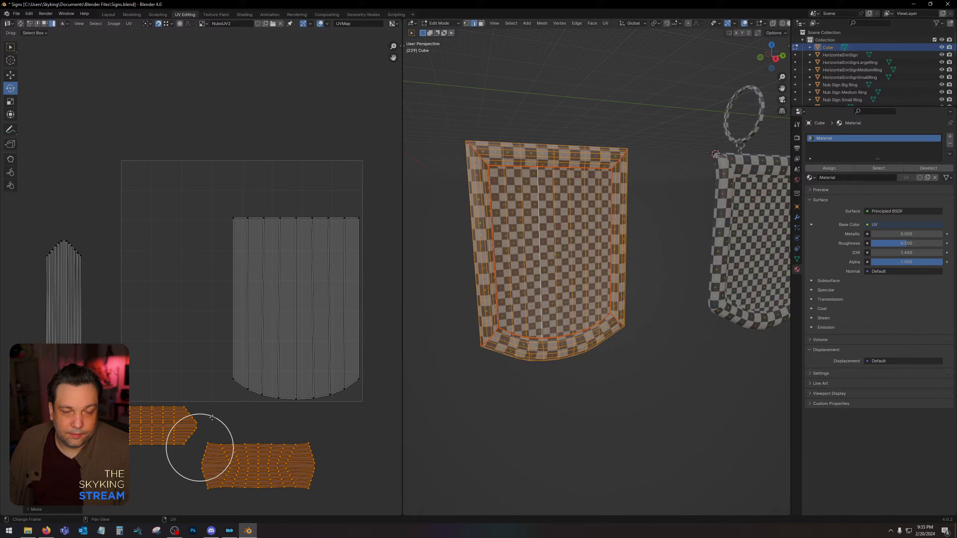
pyautogui.press('r')
pyautogui.moveTo(239, 427); pyautogui.dragTo(290, 492)
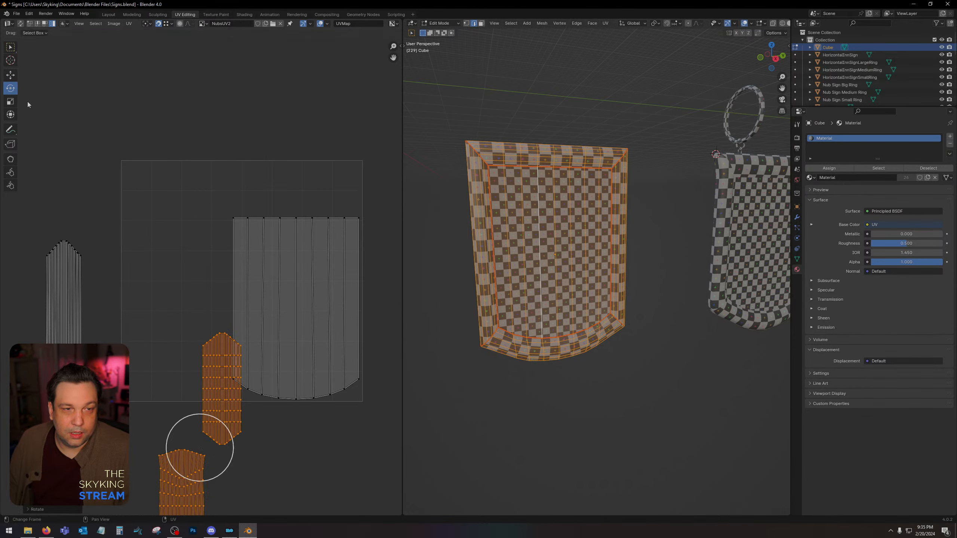
# Place the two upright frame islands side by side in the lower-left part of the UV square, beside the face island.
pyautogui.click(11, 75)
pyautogui.moveTo(198, 446); pyautogui.dragTo(124, 401)
pyautogui.click(134, 459)
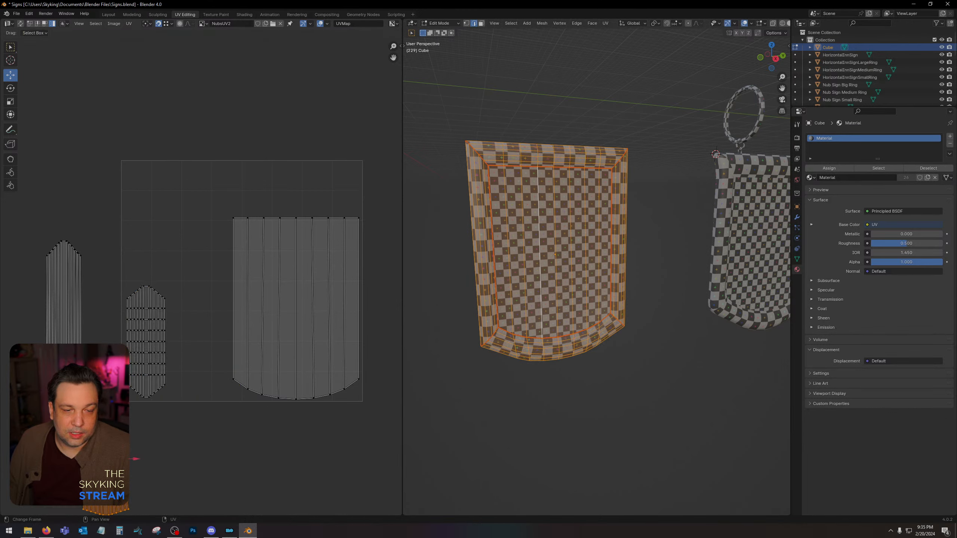
pyautogui.moveTo(112, 453); pyautogui.dragTo(207, 334)
# Rotate the stacked side-frame strips a quarter turn to lie horizontally, and place them above the face island in the UV square.
pyautogui.click(64, 264)
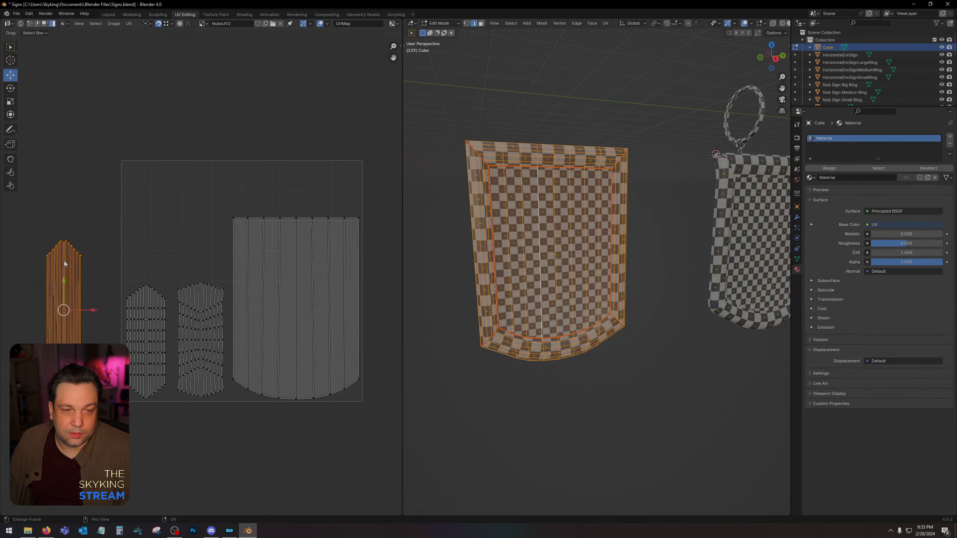
pyautogui.click(8, 89)
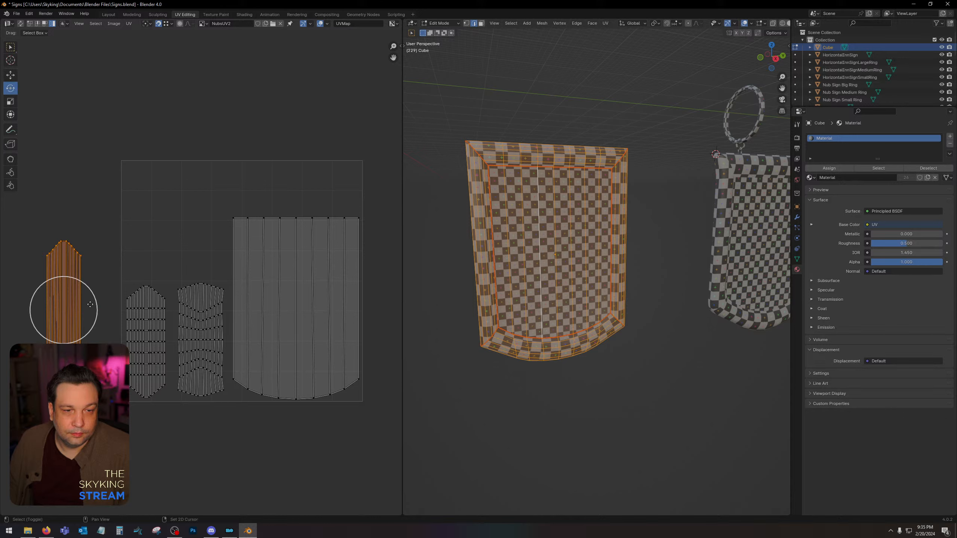
pyautogui.keyDown('shift'); pyautogui.click(80, 283); pyautogui.keyUp('shift')
pyautogui.keyDown('shift'); pyautogui.click(78, 280); pyautogui.keyUp('shift')
pyautogui.moveTo(80, 283); pyautogui.dragTo(293, 181)
pyautogui.press('Escape')
pyautogui.click(10, 75)
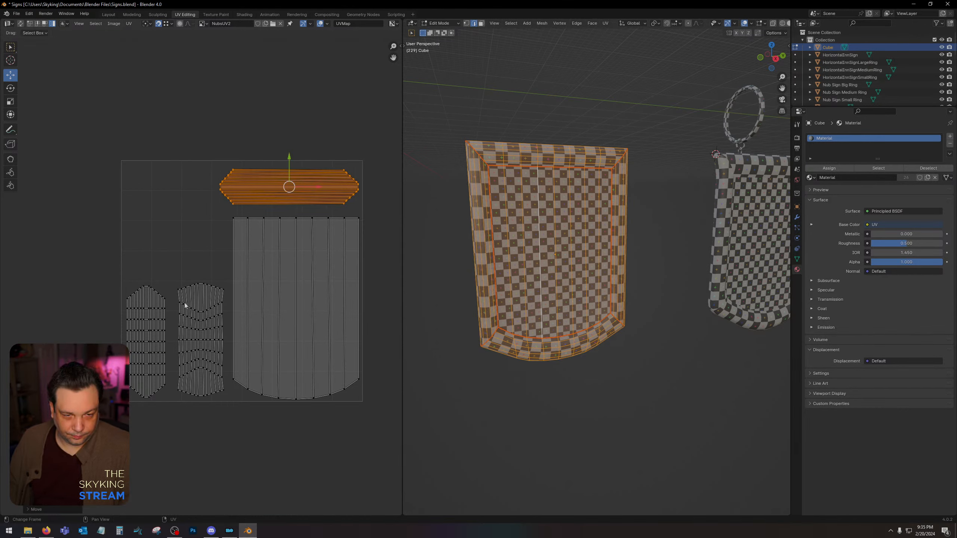
# Nudge the curved frame island toward the face island, and slightly enlarge all the frame islands together.
pyautogui.click(203, 328)
pyautogui.moveTo(223, 341); pyautogui.dragTo(225, 342)
pyautogui.moveTo(120, 266); pyautogui.dragTo(203, 405)
pyautogui.keyDown('shift'); pyautogui.moveTo(217, 148); pyautogui.dragTo(350, 213); pyautogui.keyUp('shift')
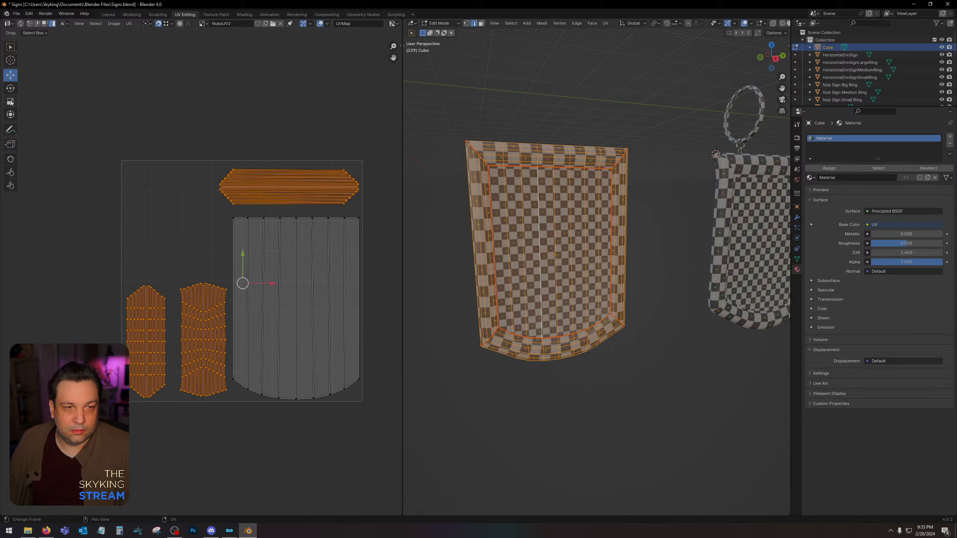
pyautogui.hotkey('shift', 'space')
pyautogui.press('s')
pyautogui.moveTo(255, 255); pyautogui.dragTo(263, 245)
# Move the enlarged horizontal side-frame strips back inside the UV square, just above the face island.
pyautogui.moveTo(194, 123); pyautogui.dragTo(396, 200)
pyautogui.click(11, 75)
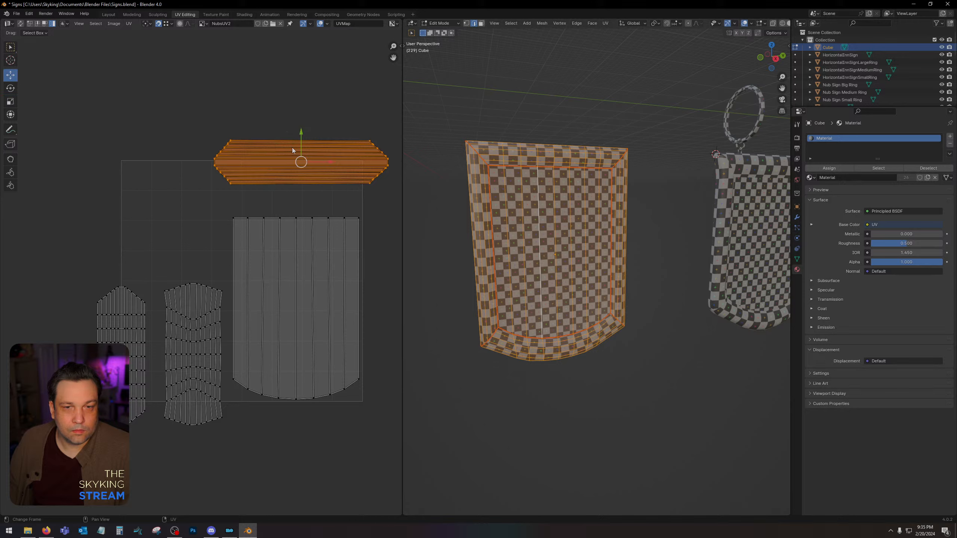
pyautogui.moveTo(302, 161); pyautogui.dragTo(273, 184)
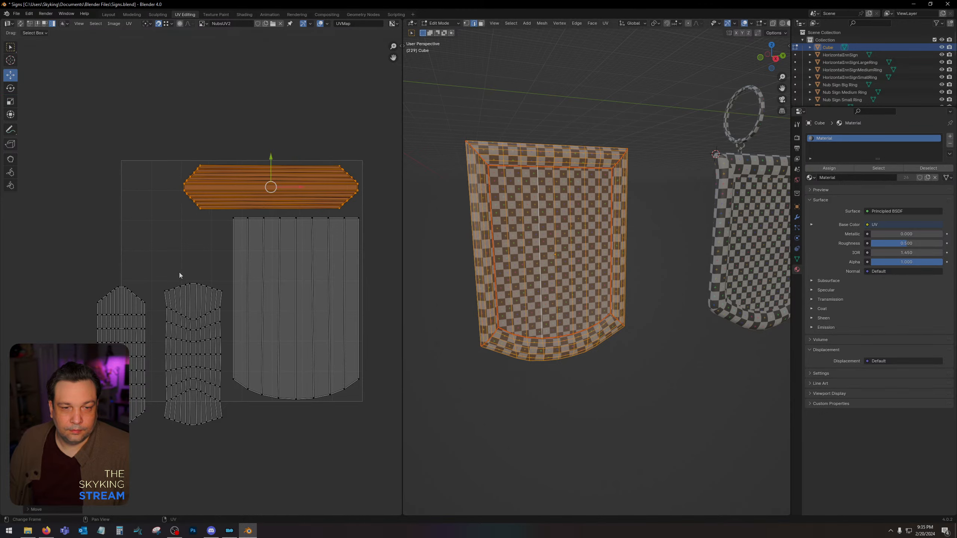
# Fit the two enlarged upright frame islands side by side inside the UV square's lower-left area, next to the face island.
pyautogui.moveTo(157, 273); pyautogui.dragTo(202, 324)
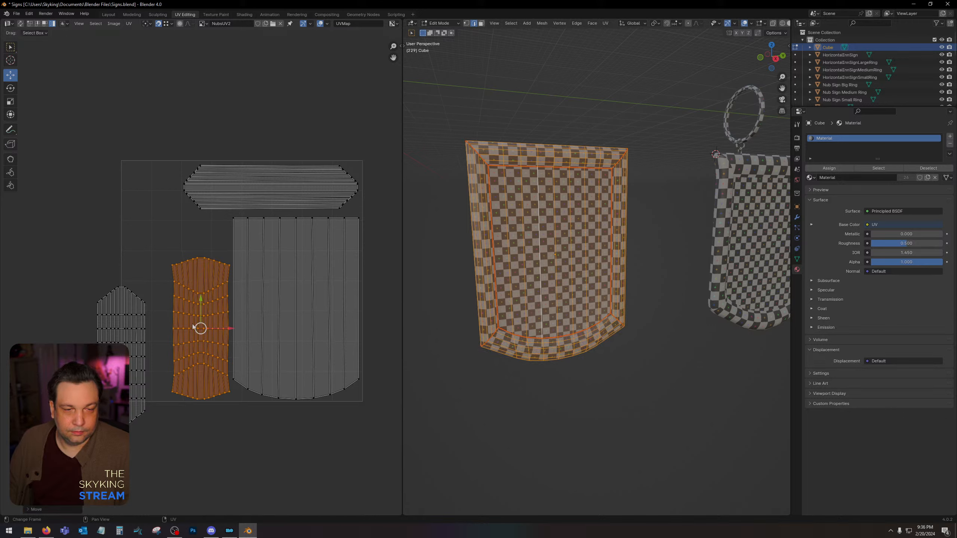
pyautogui.moveTo(78, 280); pyautogui.dragTo(146, 435)
pyautogui.moveTo(130, 357); pyautogui.dragTo(152, 324)
pyautogui.click(217, 323)
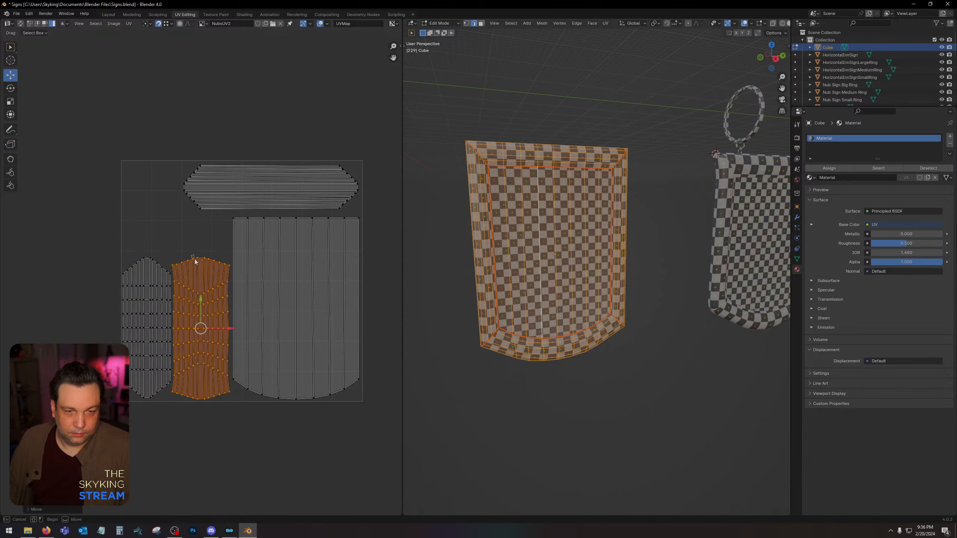
# Nudge the curved frame island slightly sideways to sit between the other upright frame island and the face island.
pyautogui.click(230, 330)
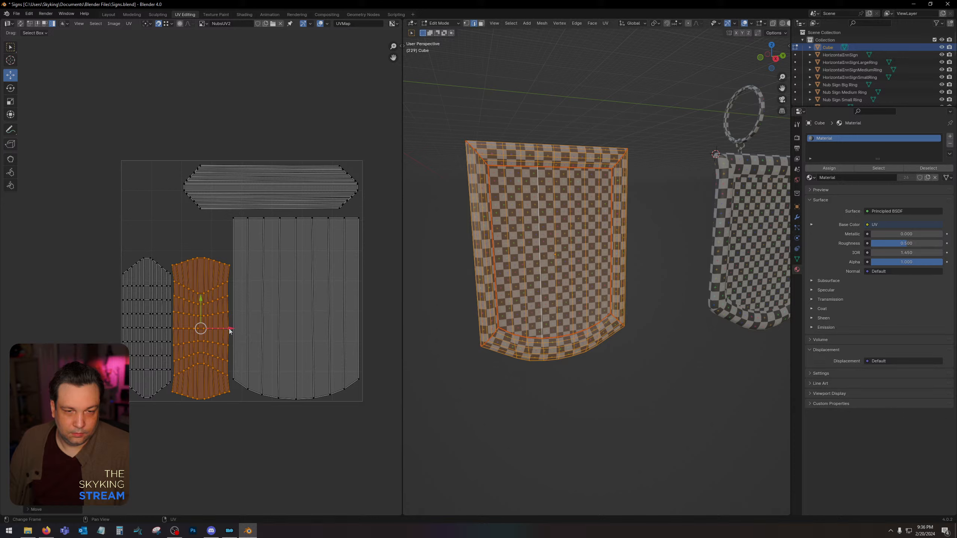
pyautogui.moveTo(230, 330); pyautogui.dragTo(226, 329)
pyautogui.scroll(2, 194, 238)
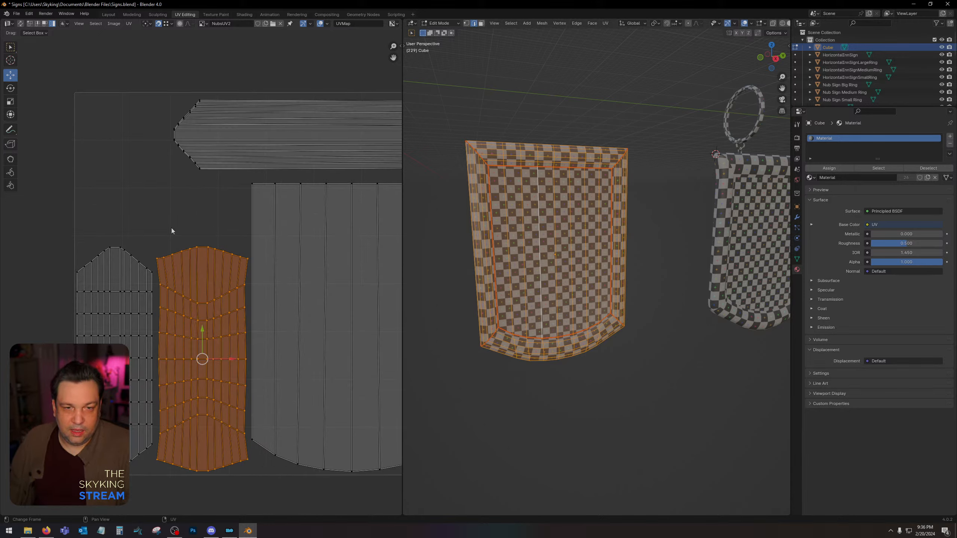
pyautogui.scroll(-1, 220, 233)
pyautogui.scroll(-1, 220, 232)
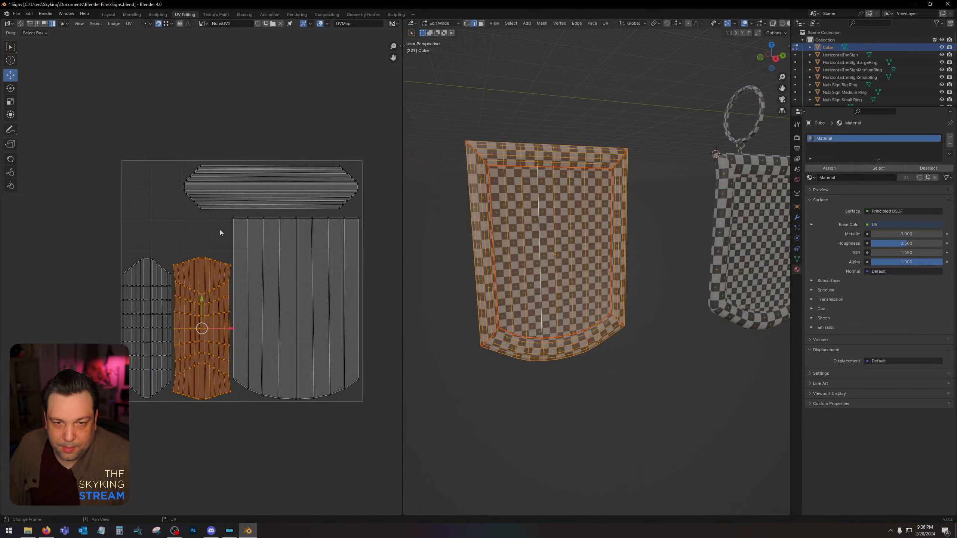
# Leave Edit Mode, switch to the Layout workspace, and compare the panel's checker pattern with the neighbouring hanging sign.
pyautogui.press('Tab')
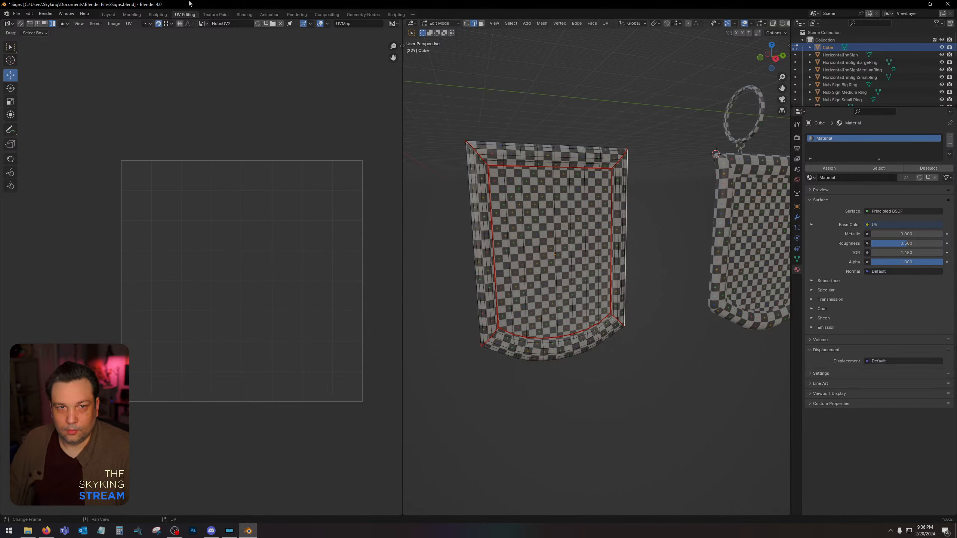
pyautogui.click(108, 14)
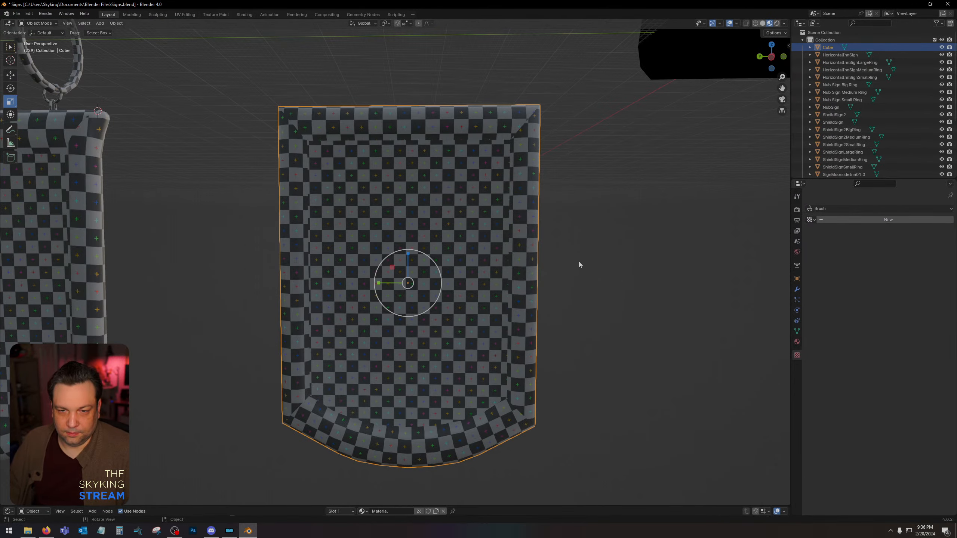
pyautogui.scroll(-2, 579, 263)
pyautogui.scroll(-1, 570, 209)
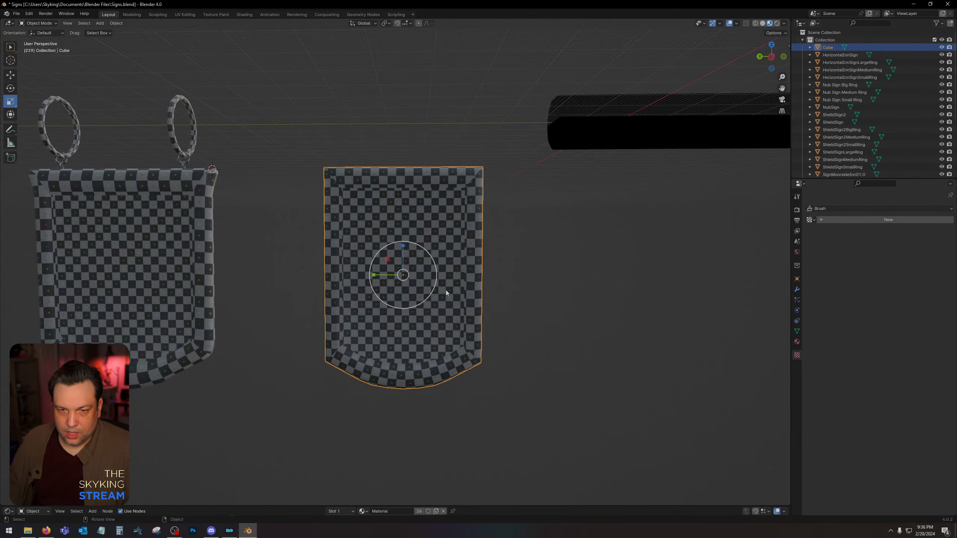
pyautogui.moveTo(445, 290); pyautogui.dragTo(663, 298, button='middle')
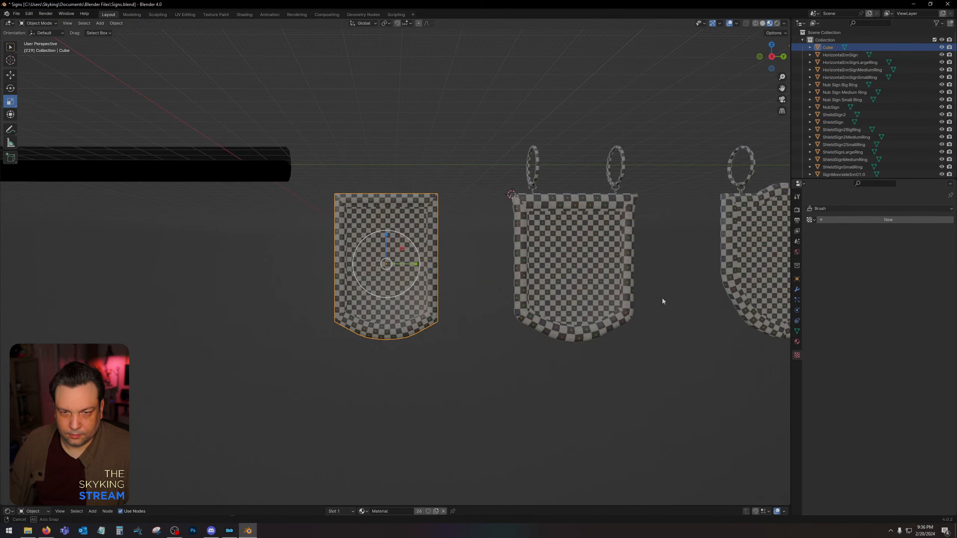
pyautogui.scroll(4, 509, 188)
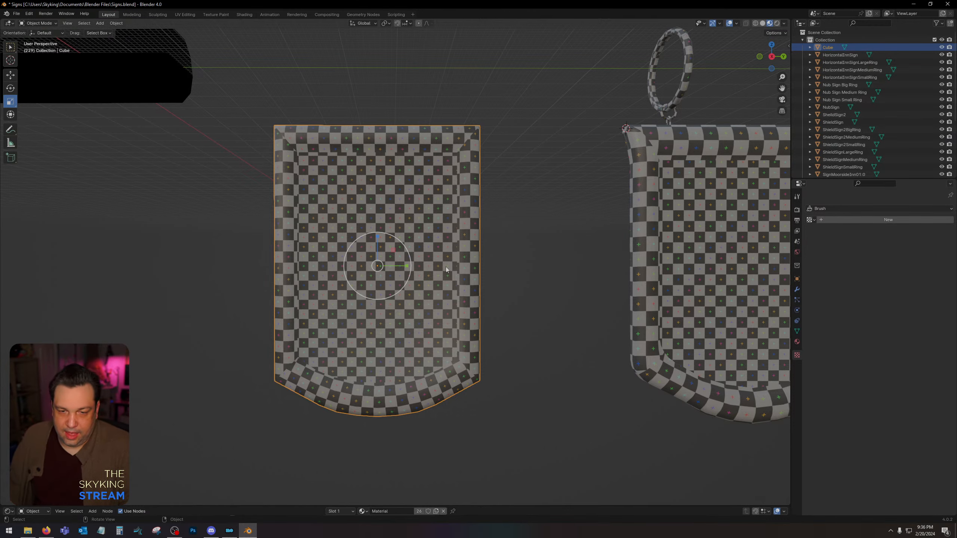
pyautogui.scroll(-2, 474, 230)
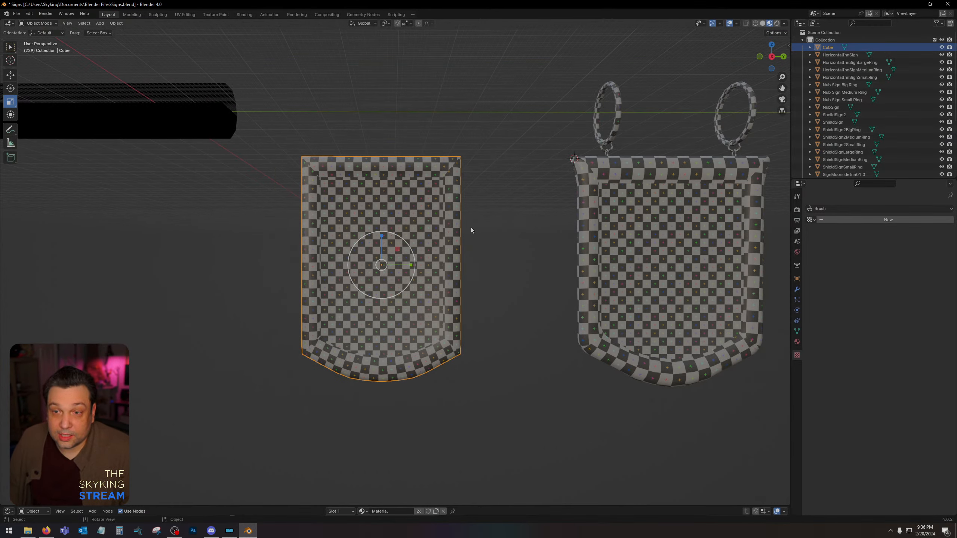
pyautogui.scroll(-1, 472, 229)
pyautogui.moveTo(473, 228); pyautogui.dragTo(486, 222, button='middle')
# Copy and paste the neighbouring sign's small, medium and big rings, and move the copies along Y above the new panel.
pyautogui.click(585, 145)
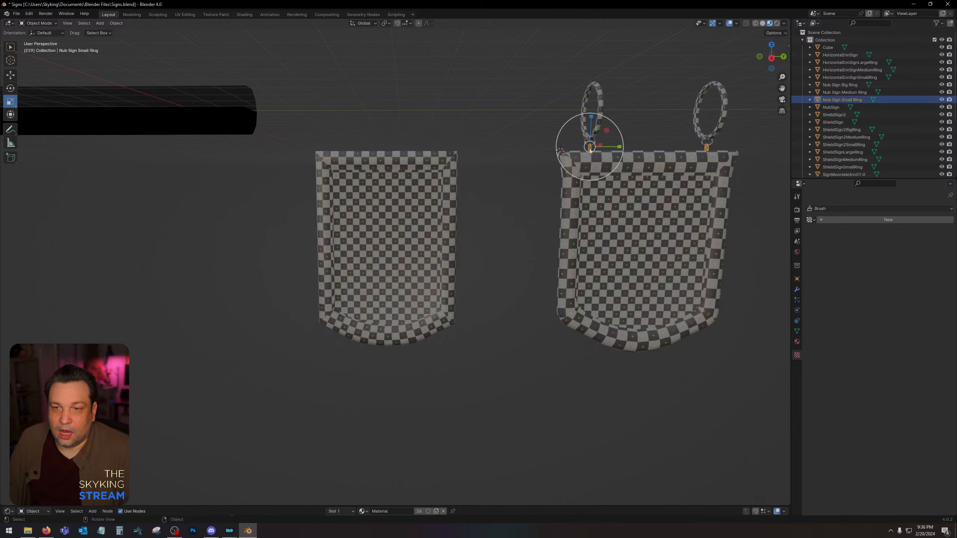
pyautogui.keyDown('shift'); pyautogui.click(588, 141); pyautogui.keyUp('shift')
pyautogui.keyDown('shift'); pyautogui.click(601, 122); pyautogui.keyUp('shift')
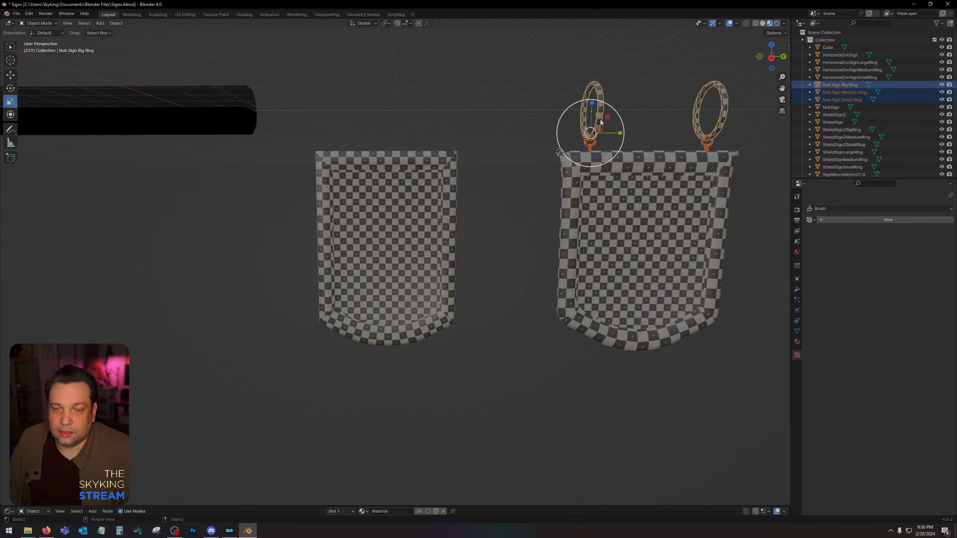
pyautogui.hotkey('ctrl', 'c')
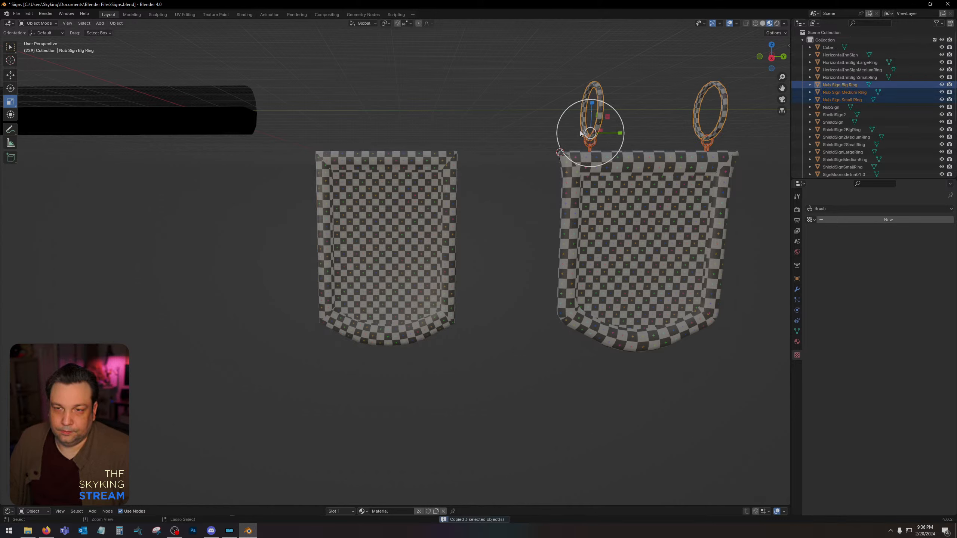
pyautogui.hotkey('ctrl', 'v')
pyautogui.click(11, 75)
pyautogui.moveTo(617, 136); pyautogui.dragTo(353, 139)
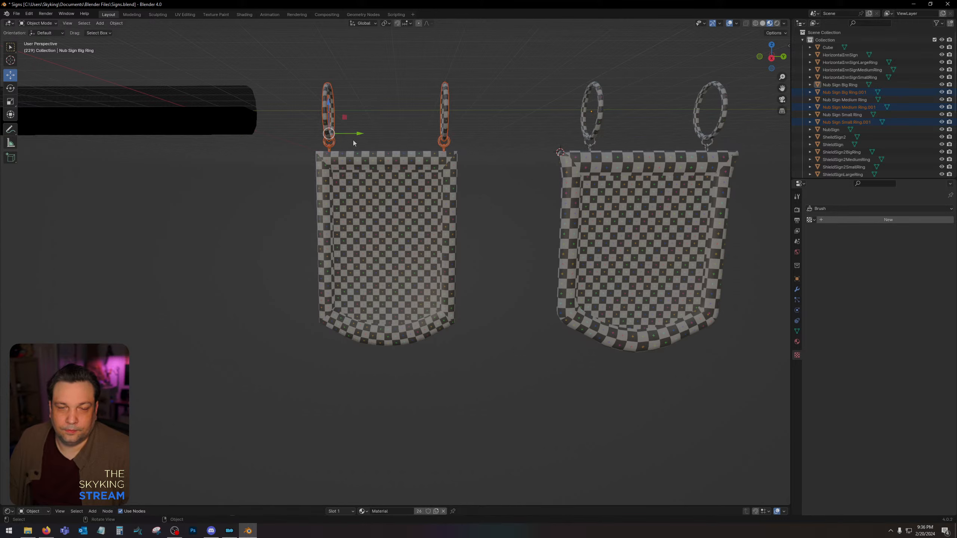
# Set the new sign panel's X location to 0 m.
pyautogui.click(416, 221)
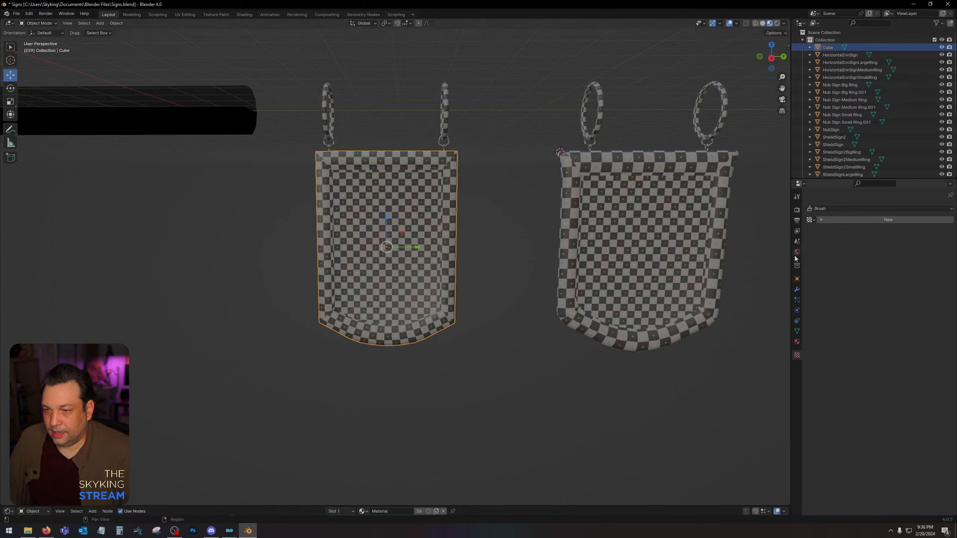
pyautogui.click(798, 279)
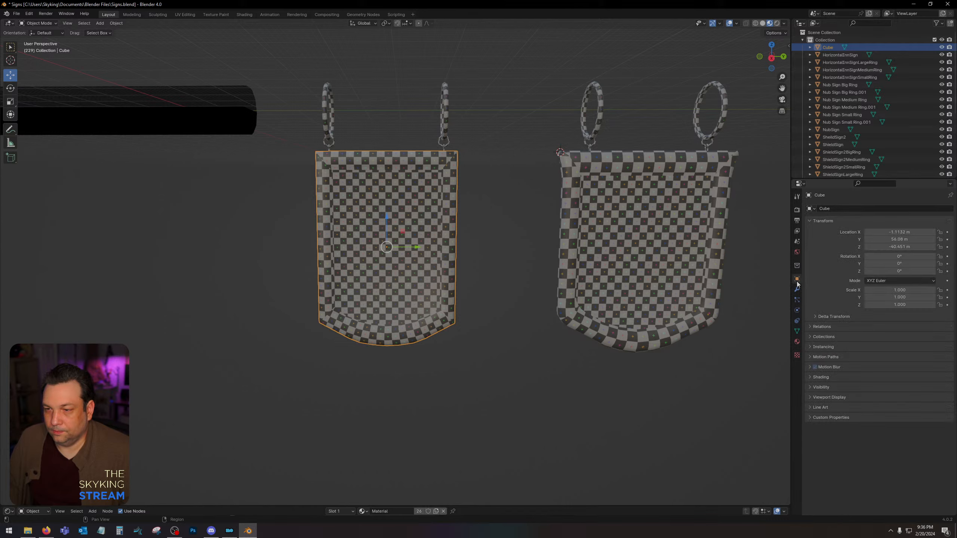
pyautogui.click(919, 233)
pyautogui.write('0')
pyautogui.press('Return')
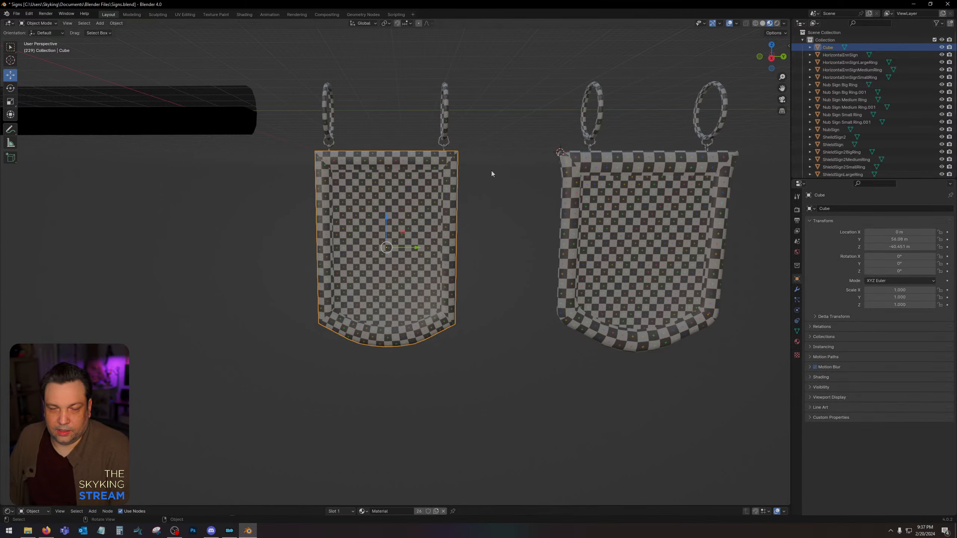
# Select the panel with its copied rings, enter Edit Mode on them, and select all their geometry in the UV Editing workspace.
pyautogui.scroll(2, 474, 139)
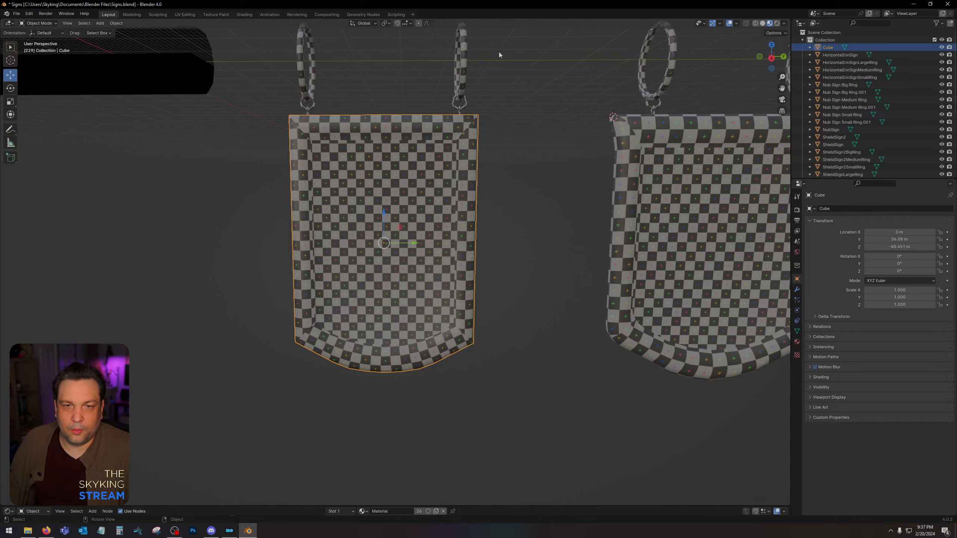
pyautogui.moveTo(500, 52); pyautogui.dragTo(257, 394)
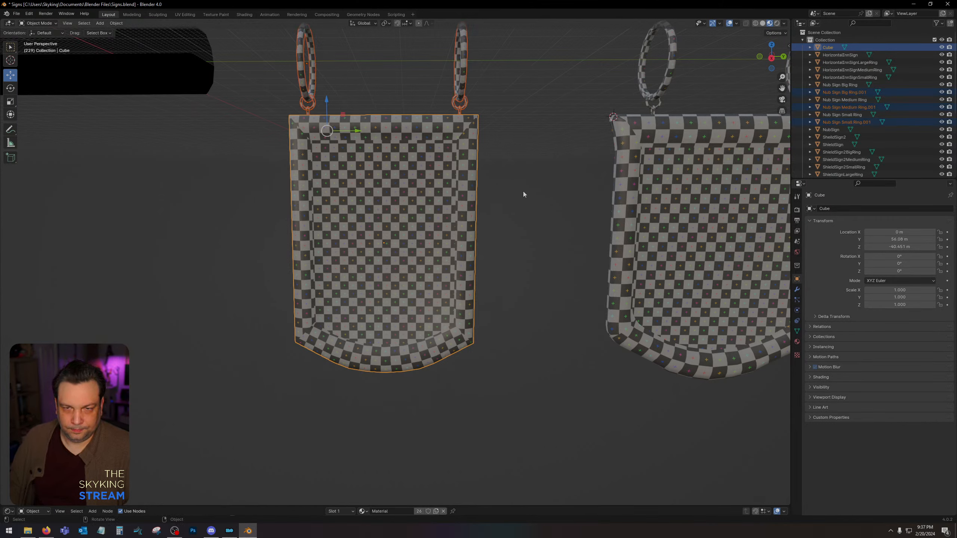
pyautogui.press('a')
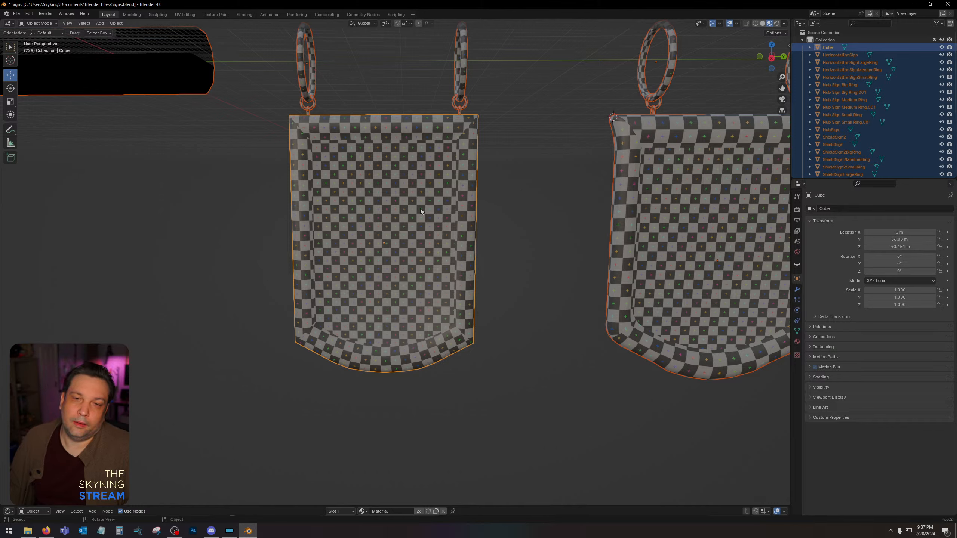
pyautogui.click(544, 204)
pyautogui.moveTo(514, 61); pyautogui.dragTo(262, 380)
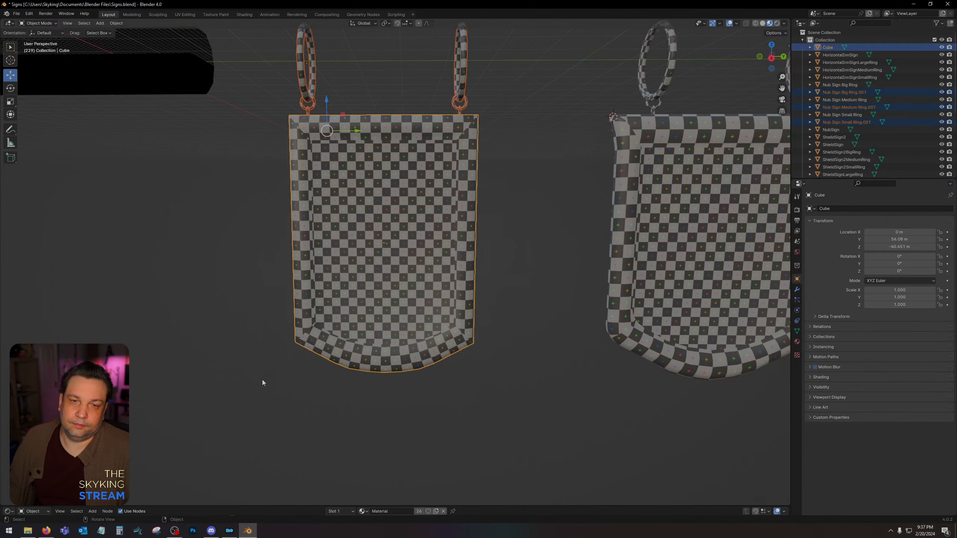
pyautogui.press('Tab')
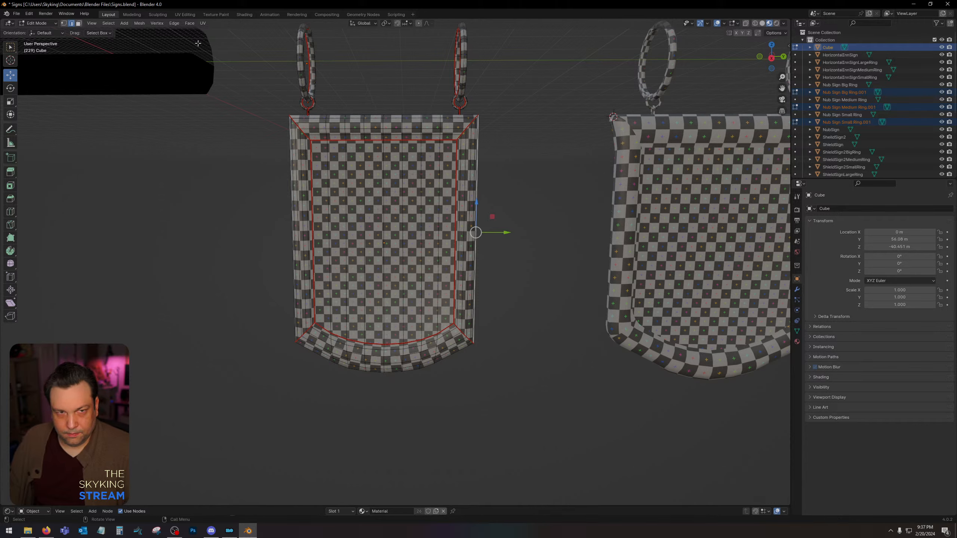
pyautogui.click(185, 14)
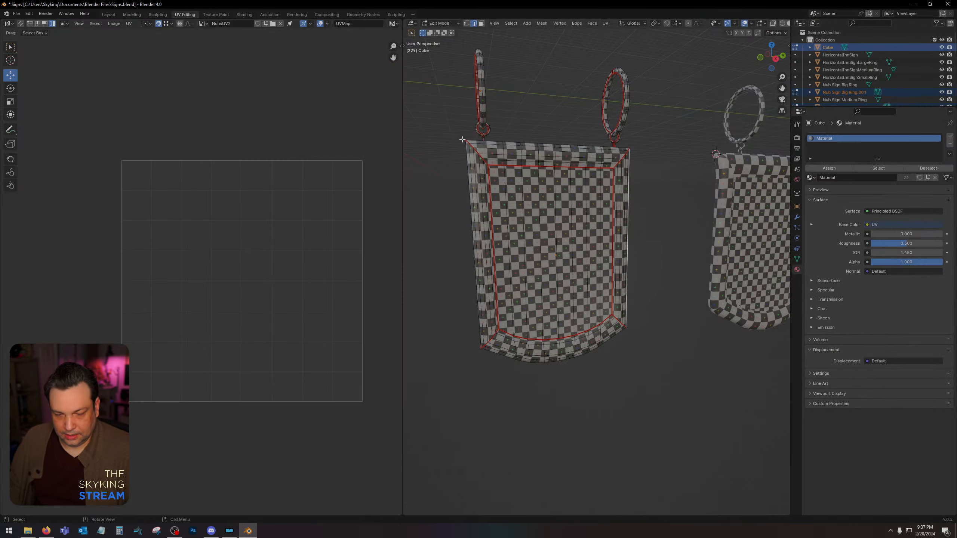
pyautogui.press('a')
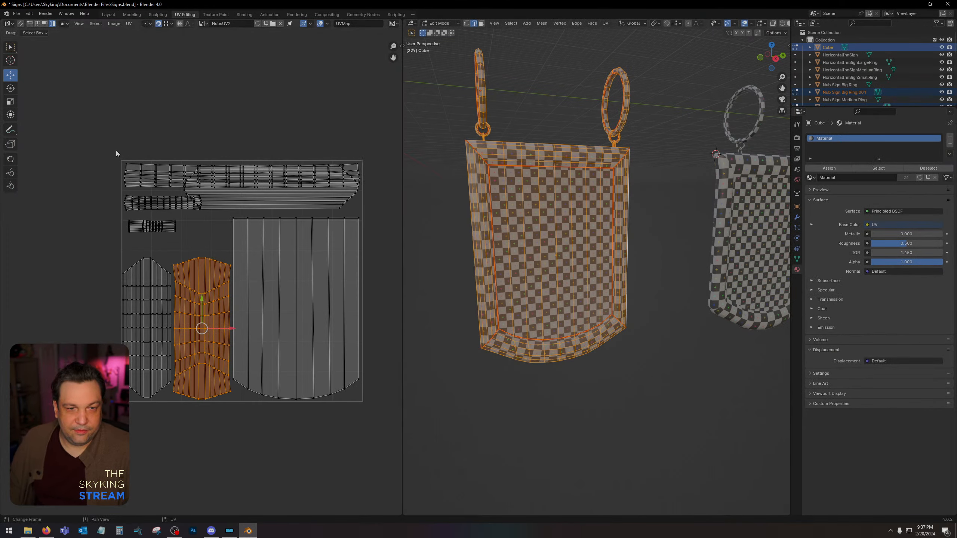
# Try fitting the ring islands around the panel's islands, the two smaller ones above the upright frame islands and the long one along the UV square's upper edge.
pyautogui.moveTo(116, 151); pyautogui.dragTo(163, 236)
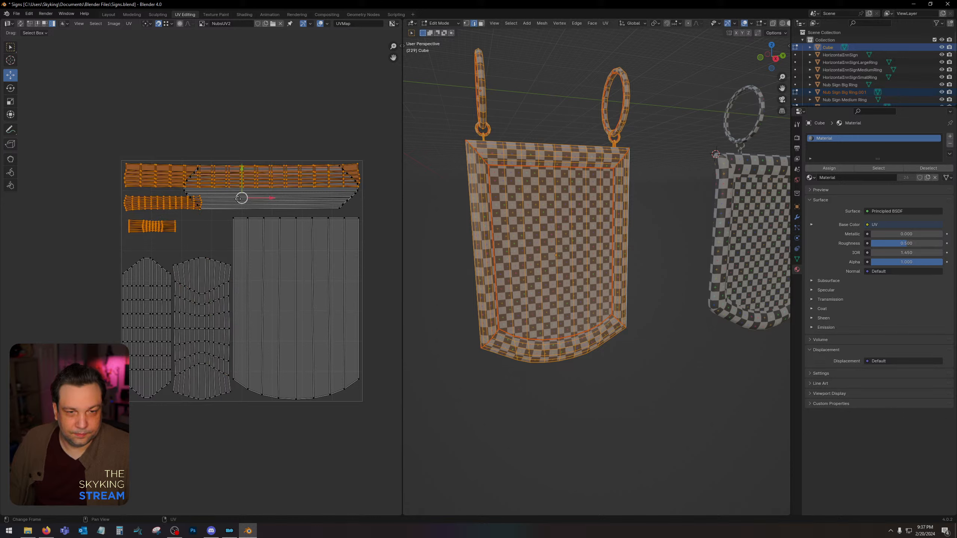
pyautogui.moveTo(238, 199); pyautogui.dragTo(231, 111)
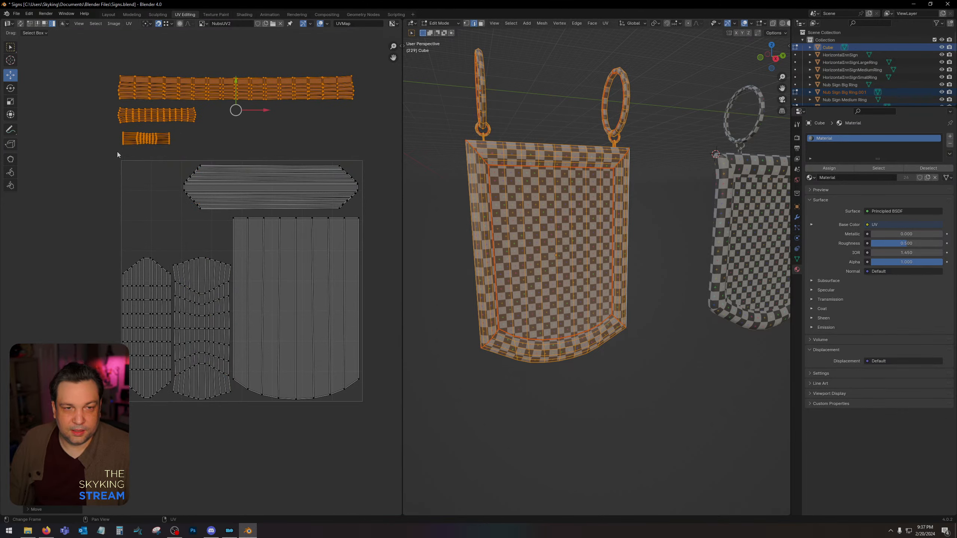
pyautogui.click(145, 142)
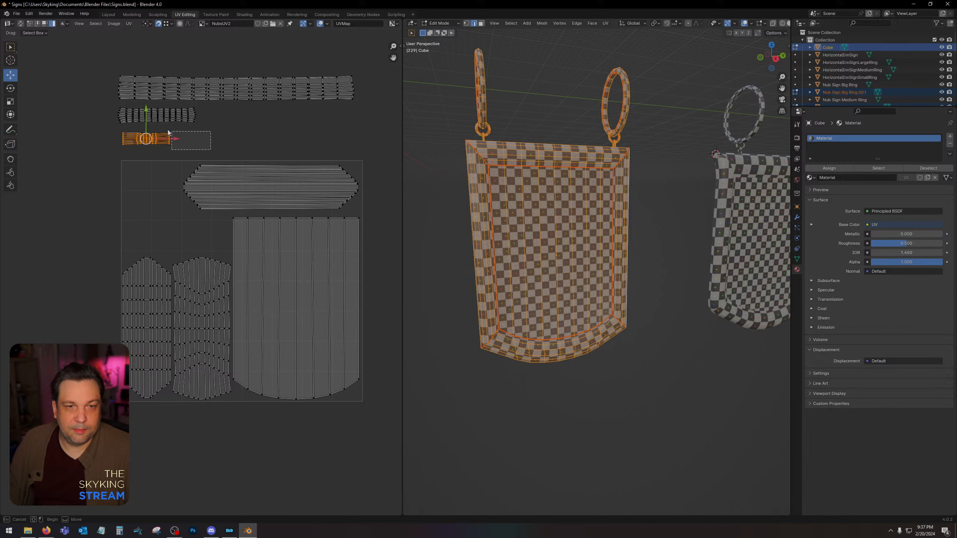
pyautogui.moveTo(210, 150); pyautogui.dragTo(186, 239)
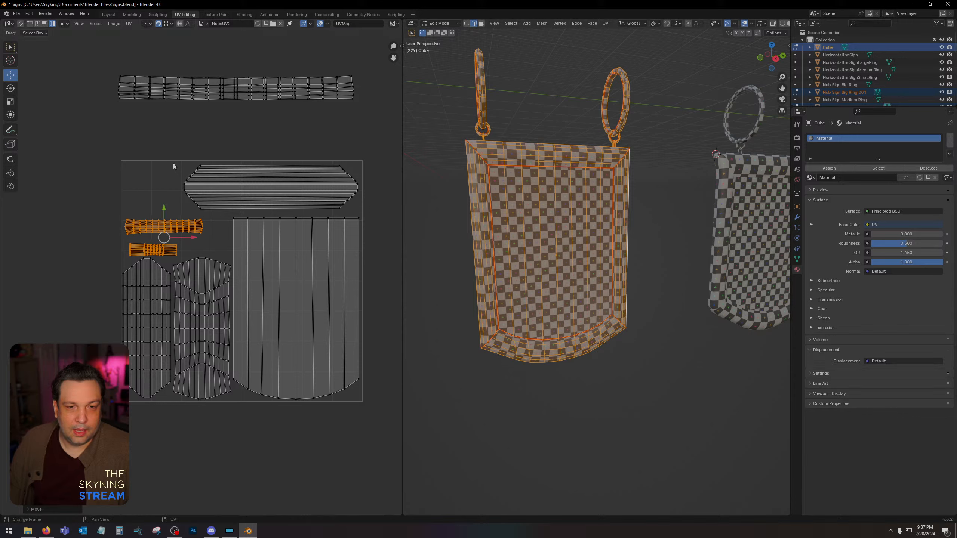
pyautogui.click(272, 172)
pyautogui.moveTo(122, 53); pyautogui.dragTo(346, 115)
pyautogui.moveTo(238, 69); pyautogui.dragTo(272, 226)
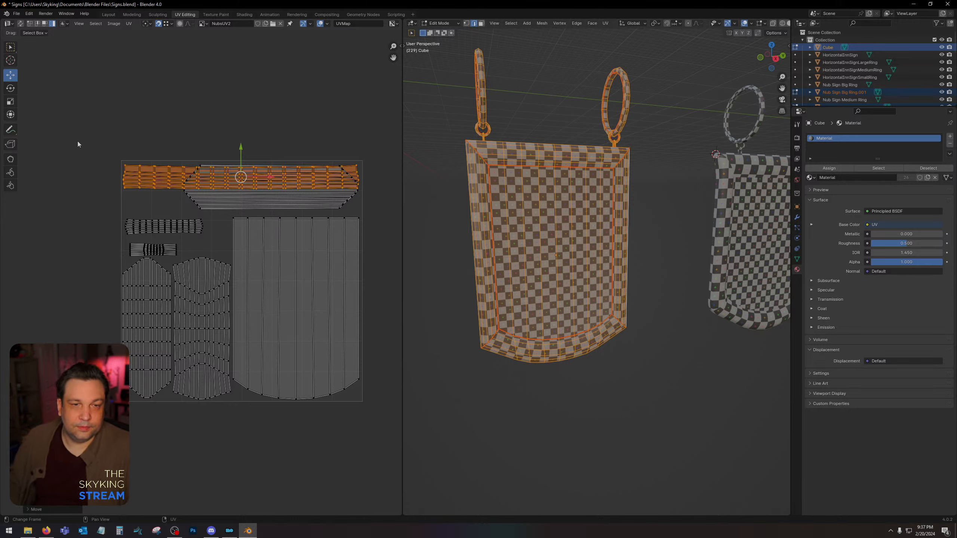
# Select all UV islands of the panel and rings and unwrap them together.
pyautogui.moveTo(77, 145); pyautogui.dragTo(364, 396)
pyautogui.press('u')
pyautogui.click(224, 234)
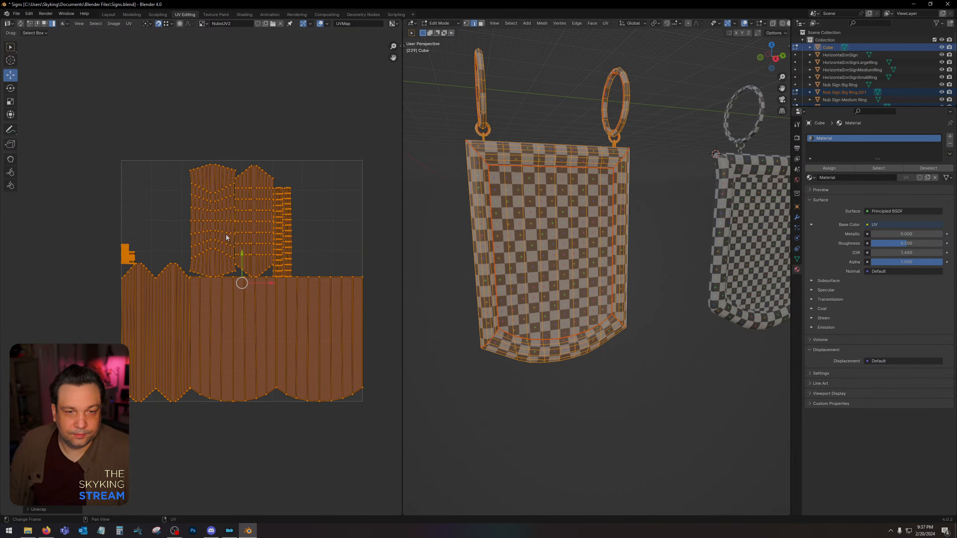
# Stack one face island exactly over the other and move both below the UV square.
pyautogui.click(213, 338)
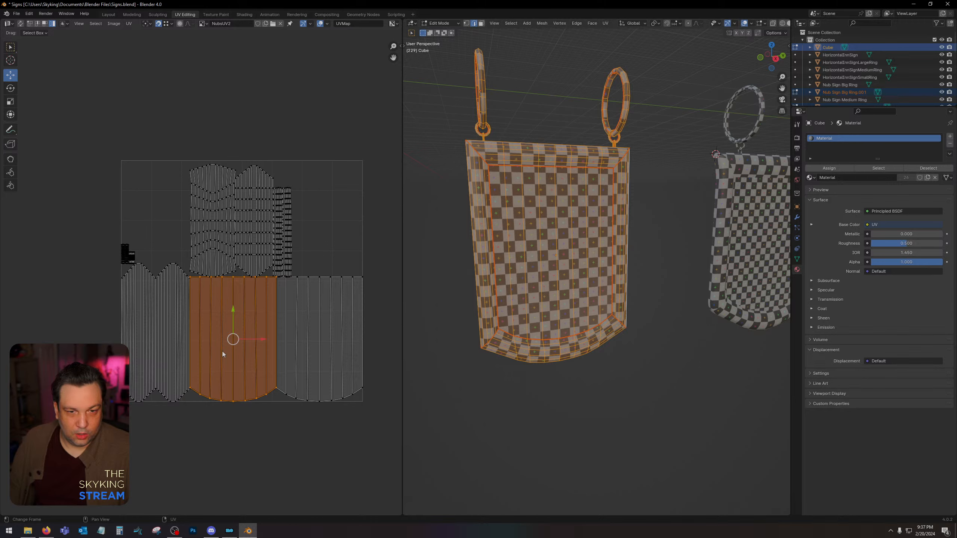
pyautogui.moveTo(237, 337); pyautogui.dragTo(324, 337)
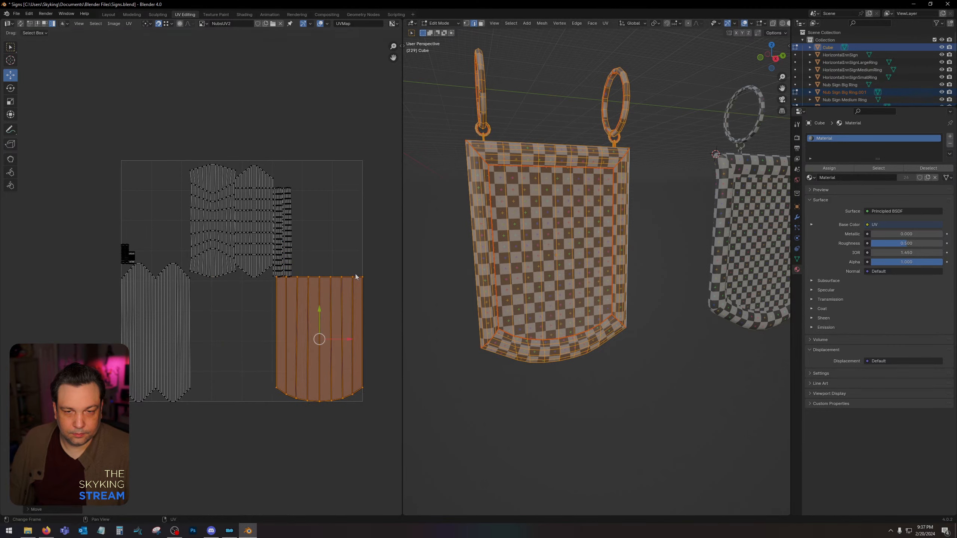
pyautogui.moveTo(337, 251); pyautogui.dragTo(382, 435)
pyautogui.moveTo(317, 316); pyautogui.dragTo(316, 470)
# Stack the two pointed side-frame islands on each other and move them below the UV square.
pyautogui.click(182, 320)
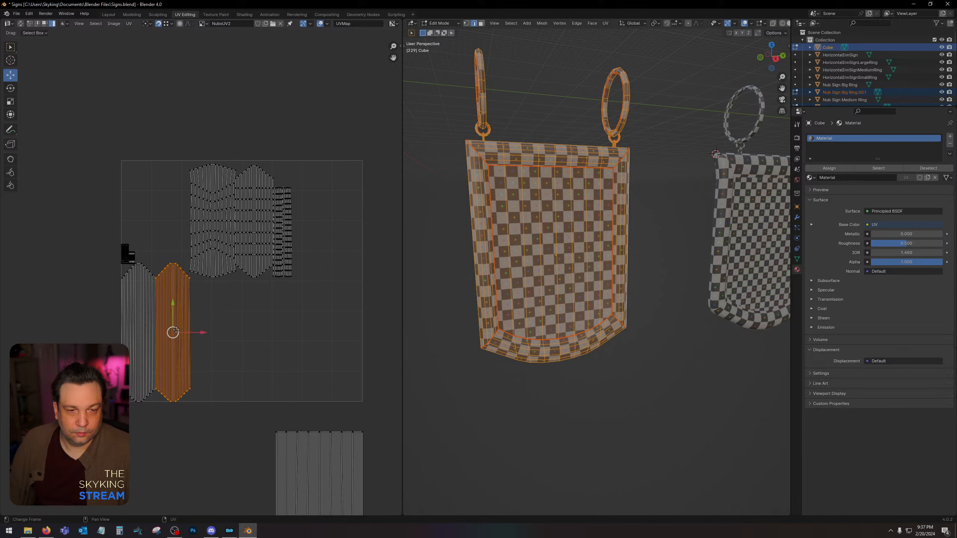
pyautogui.moveTo(176, 331); pyautogui.dragTo(139, 333)
pyautogui.moveTo(109, 279); pyautogui.dragTo(190, 365)
pyautogui.moveTo(108, 302); pyautogui.dragTo(201, 381)
pyautogui.moveTo(119, 264); pyautogui.dragTo(166, 380)
pyautogui.moveTo(139, 313); pyautogui.dragTo(139, 456)
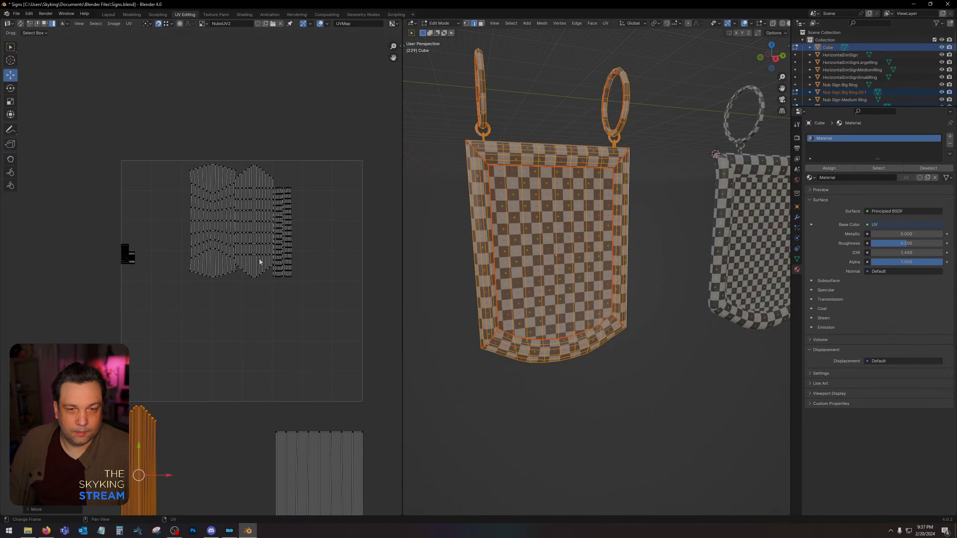
# Move all ring islands outside the UV square's left side and the two upright frame islands above the square.
pyautogui.click(288, 228)
pyautogui.scroll(5, 312, 190)
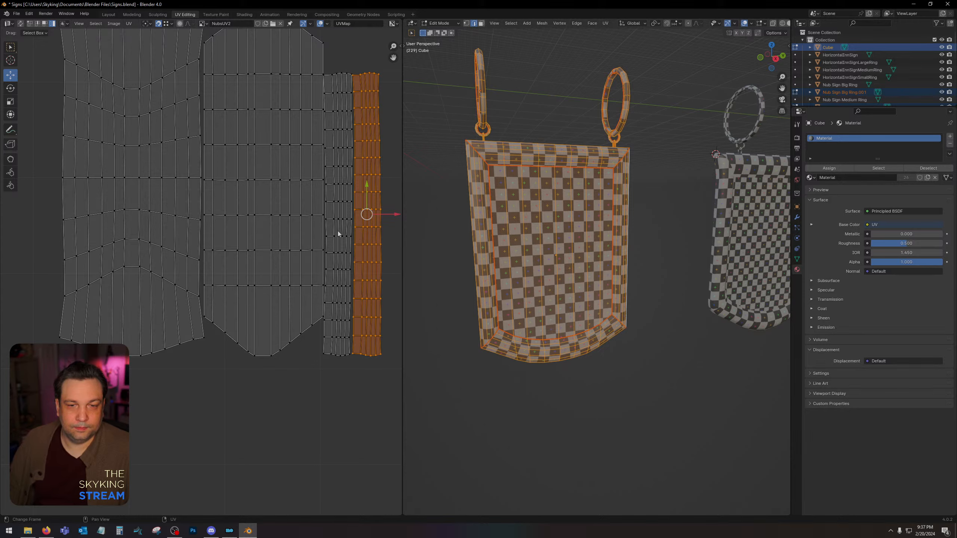
pyautogui.keyDown('shift'); pyautogui.click(335, 221); pyautogui.keyUp('shift')
pyautogui.scroll(-4, 335, 222)
pyautogui.moveTo(274, 249); pyautogui.dragTo(39, 254)
pyautogui.moveTo(92, 193); pyautogui.dragTo(1, 347)
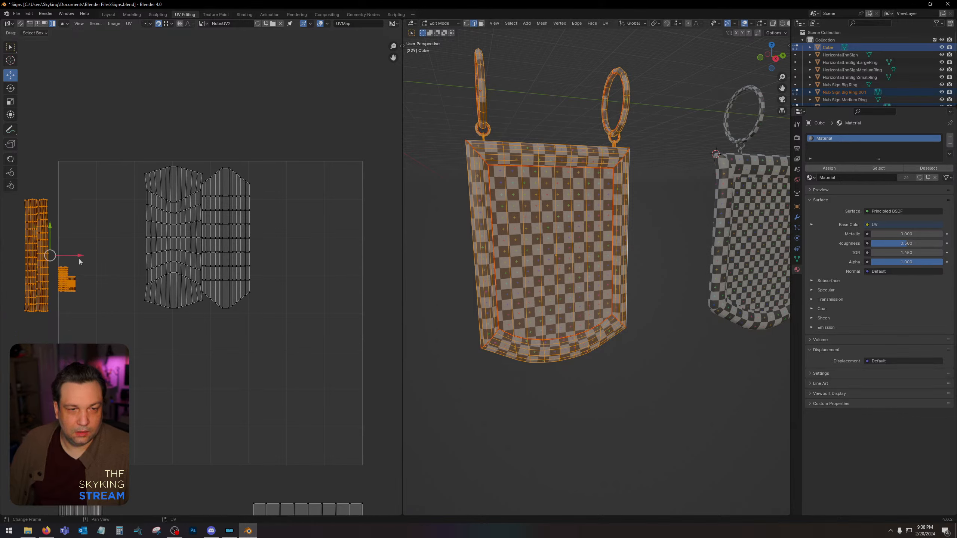
pyautogui.moveTo(77, 256); pyautogui.dragTo(46, 257)
pyautogui.moveTo(106, 182); pyautogui.dragTo(300, 72)
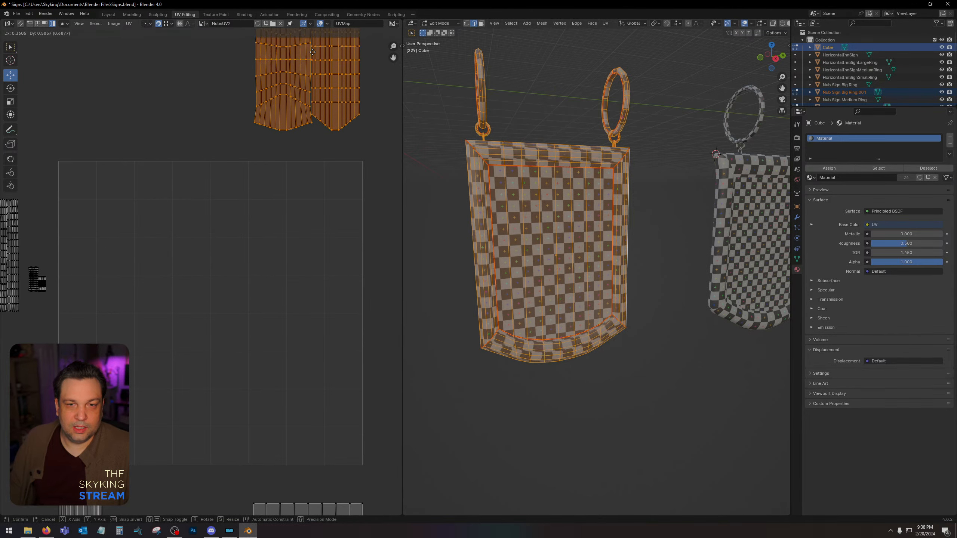
# Move the stacked face island into the UV square, enlarge it, and fit it just inside the square's lower right corner.
pyautogui.scroll(-2, 320, 237)
pyautogui.moveTo(247, 345); pyautogui.dragTo(257, 256, button='middle')
pyautogui.moveTo(222, 318); pyautogui.dragTo(422, 506)
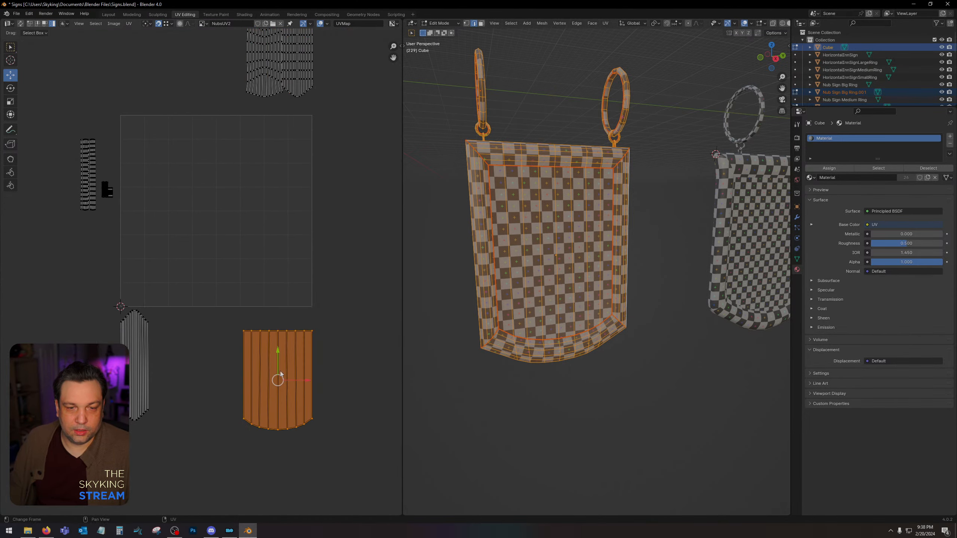
pyautogui.moveTo(280, 376); pyautogui.dragTo(294, 211)
pyautogui.click(11, 101)
pyautogui.click(12, 77)
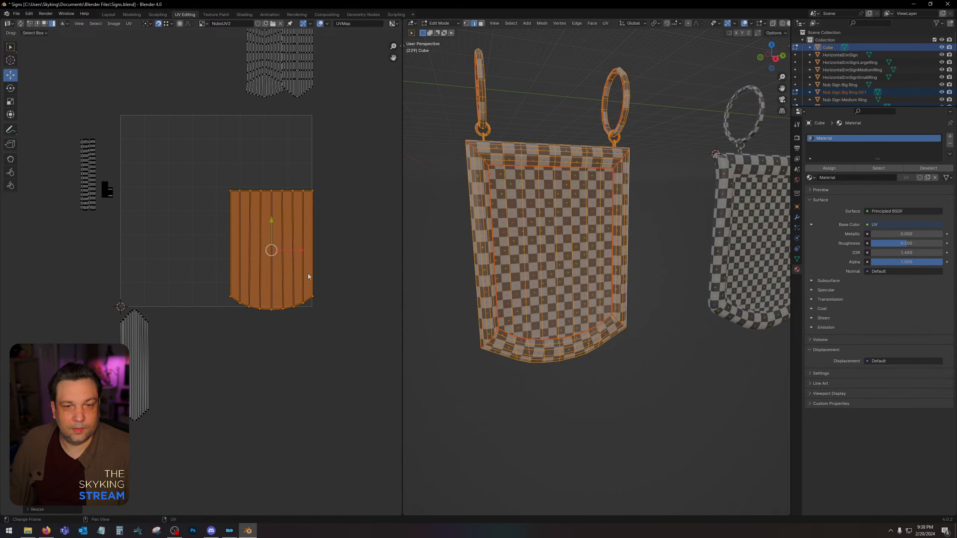
pyautogui.moveTo(274, 248); pyautogui.dragTo(267, 240)
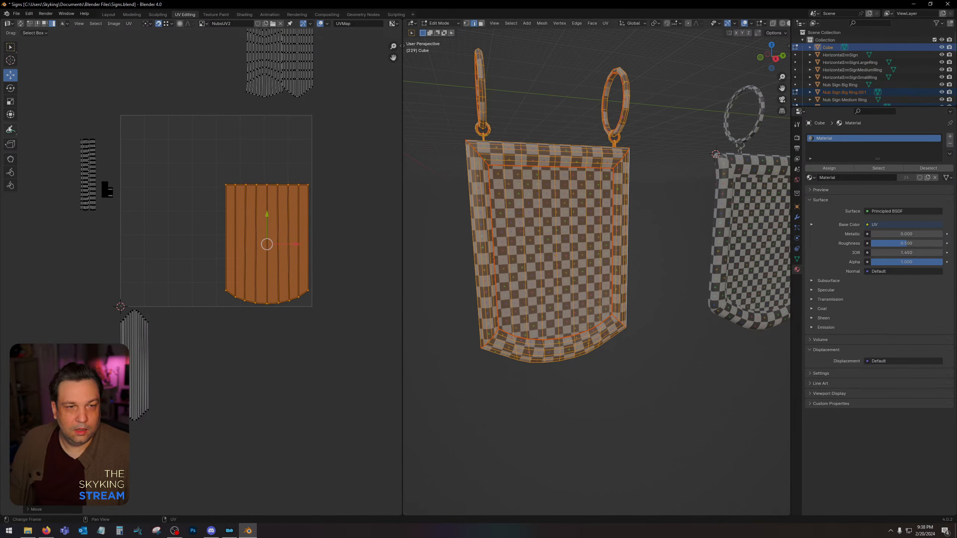
pyautogui.click(11, 101)
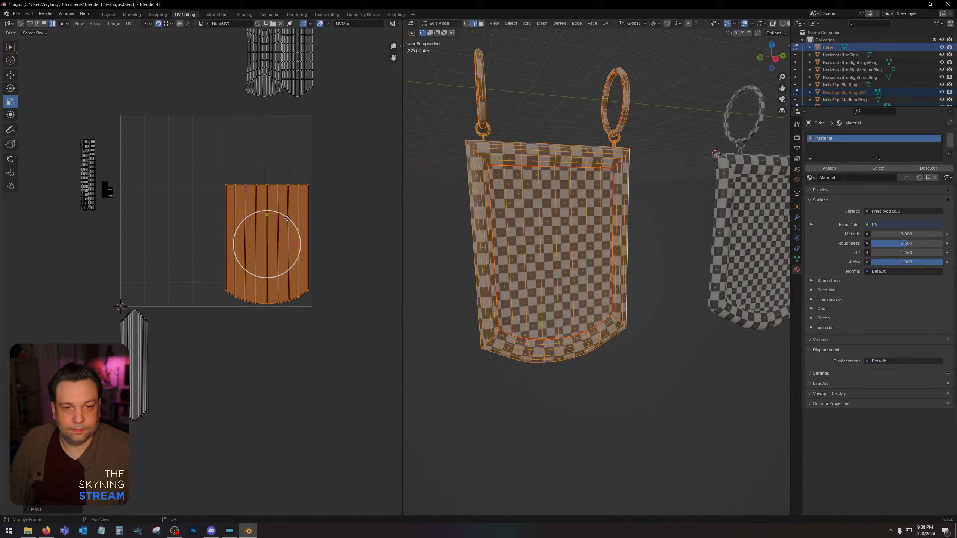
pyautogui.moveTo(290, 220); pyautogui.dragTo(294, 217)
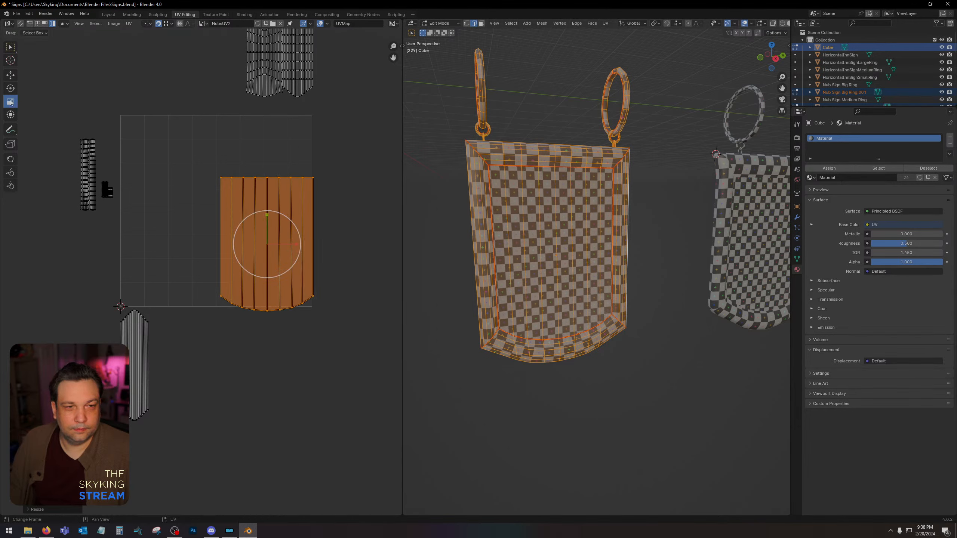
pyautogui.click(14, 75)
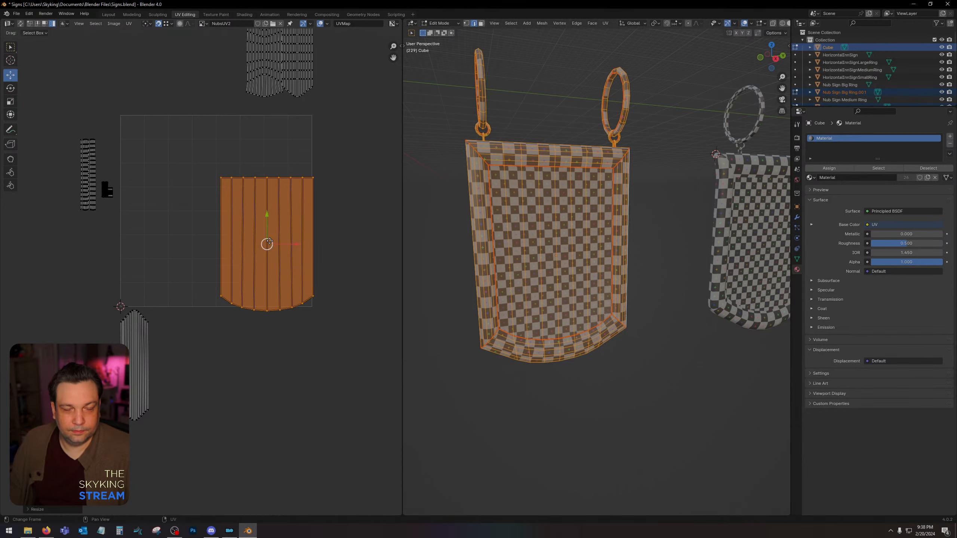
pyautogui.moveTo(270, 242); pyautogui.dragTo(266, 235)
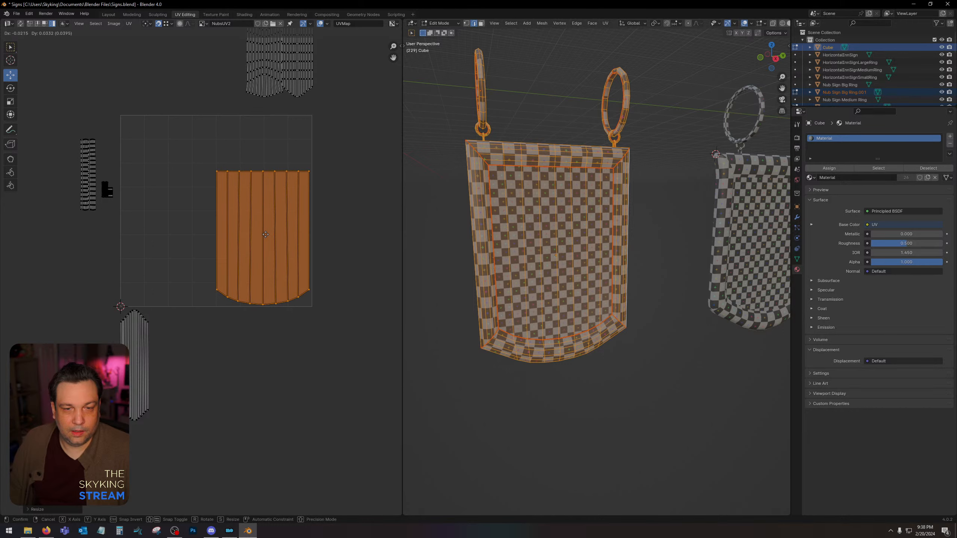
pyautogui.click(351, 200)
# Move the two upright frame islands into the UV square beside the face island and space them slightly apart.
pyautogui.moveTo(349, 188); pyautogui.dragTo(352, 251, button='middle')
pyautogui.click(271, 109)
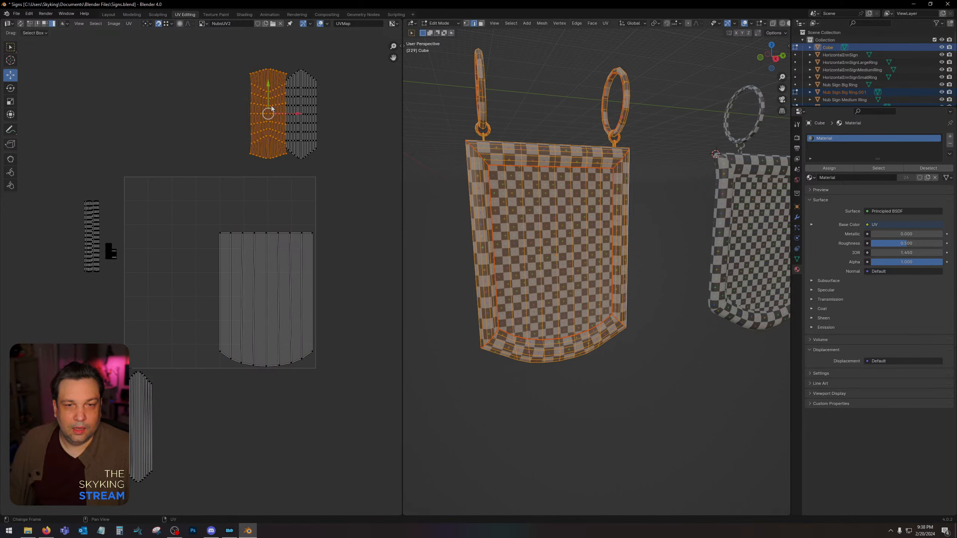
pyautogui.keyDown('shift'); pyautogui.click(318, 116); pyautogui.keyUp('shift')
pyautogui.moveTo(283, 113); pyautogui.dragTo(179, 322)
pyautogui.click(175, 241)
pyautogui.click(178, 317)
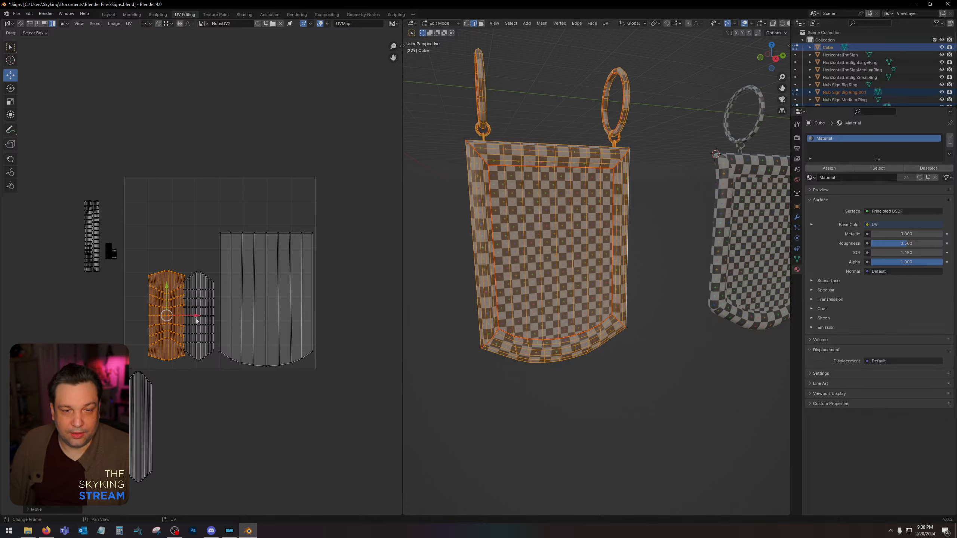
pyautogui.moveTo(196, 321); pyautogui.dragTo(185, 319)
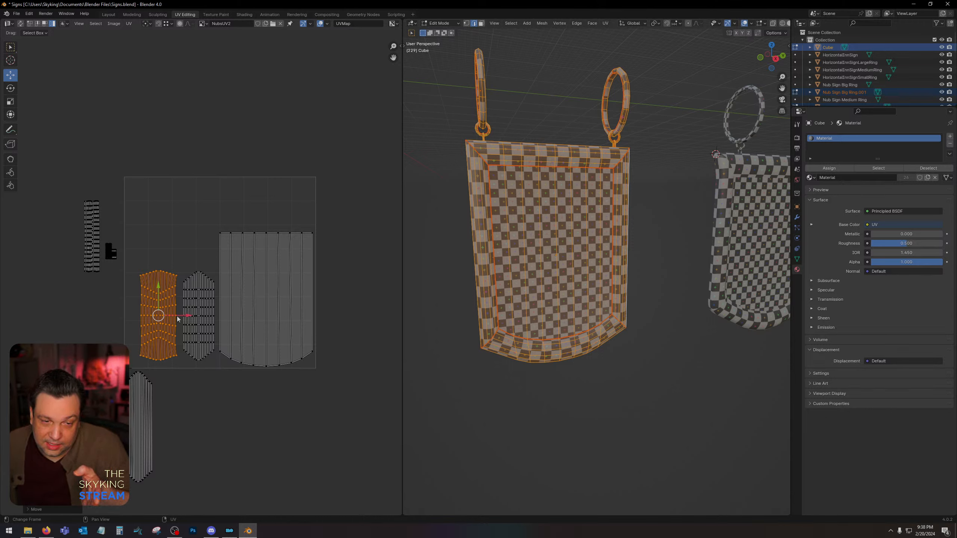
pyautogui.moveTo(177, 316); pyautogui.dragTo(177, 317)
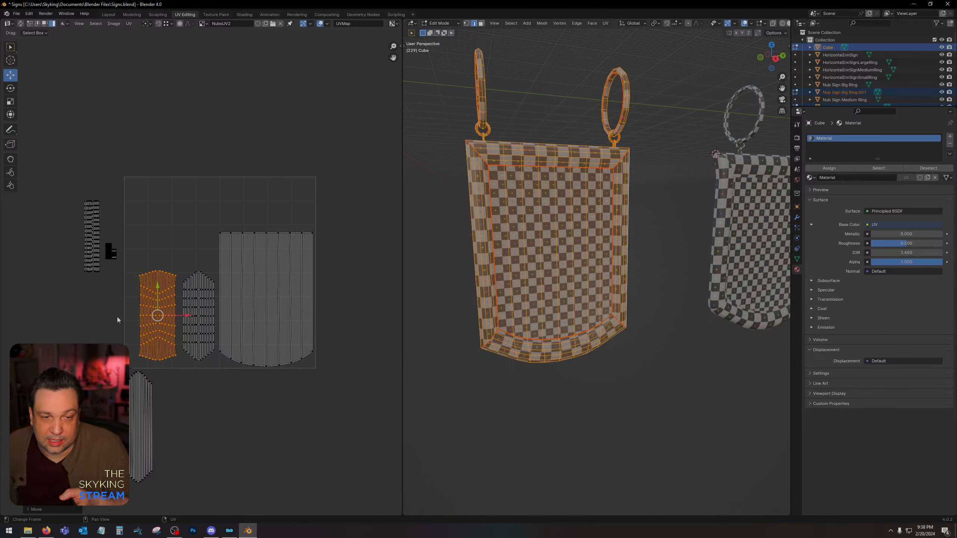
pyautogui.press('g')
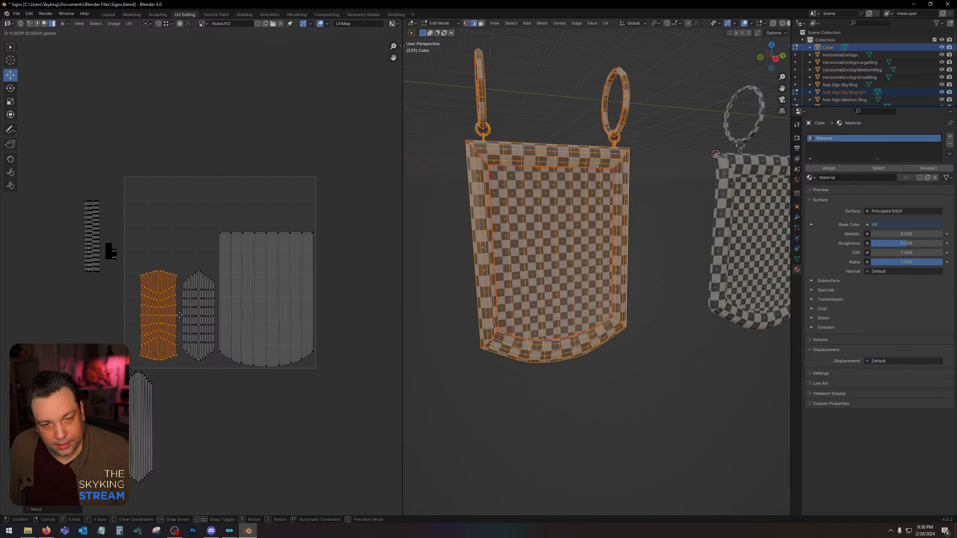
pyautogui.click(181, 315)
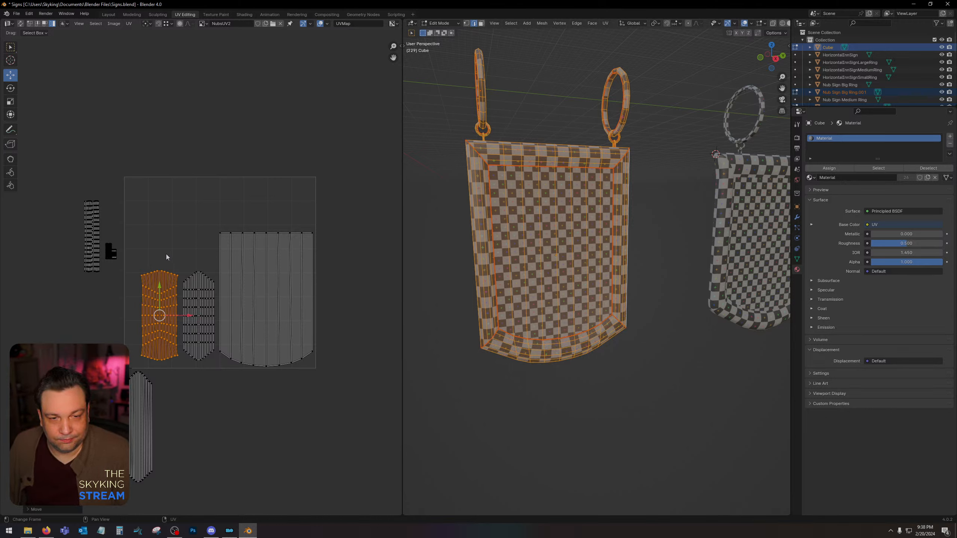
pyautogui.moveTo(166, 255); pyautogui.dragTo(195, 316)
# Rotate the stacked side-frame island 90 degrees and place it horizontally above the face island inside the UV square.
pyautogui.click(152, 422)
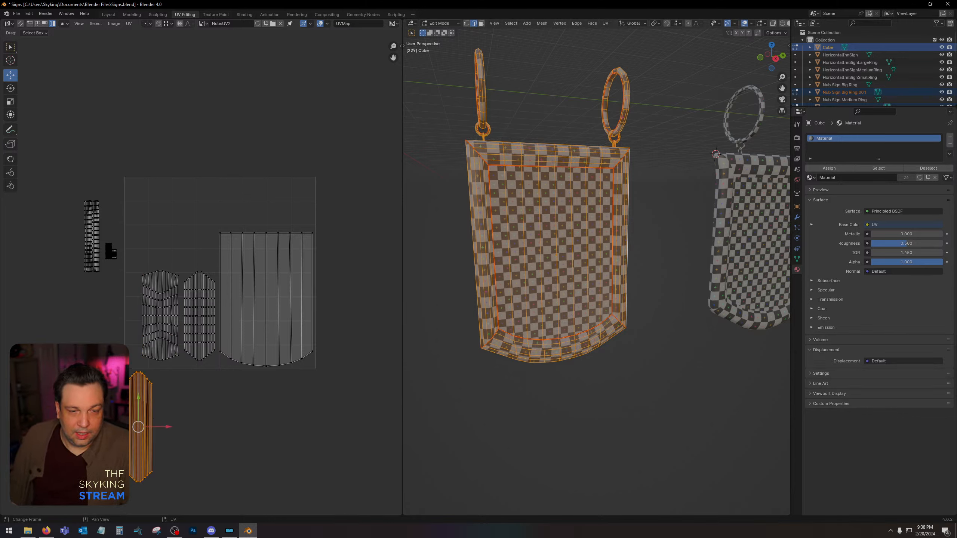
pyautogui.click(10, 88)
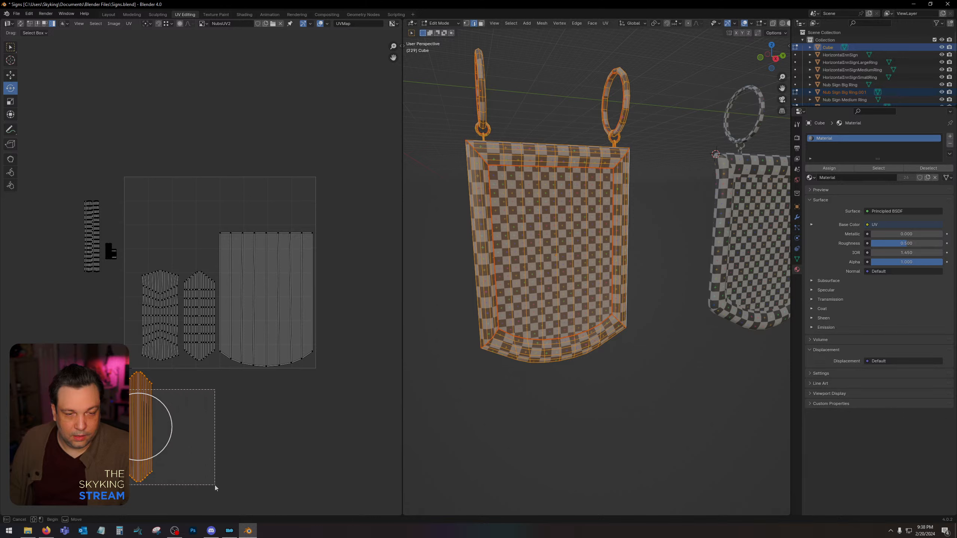
pyautogui.moveTo(163, 404); pyautogui.dragTo(170, 462)
pyautogui.click(11, 75)
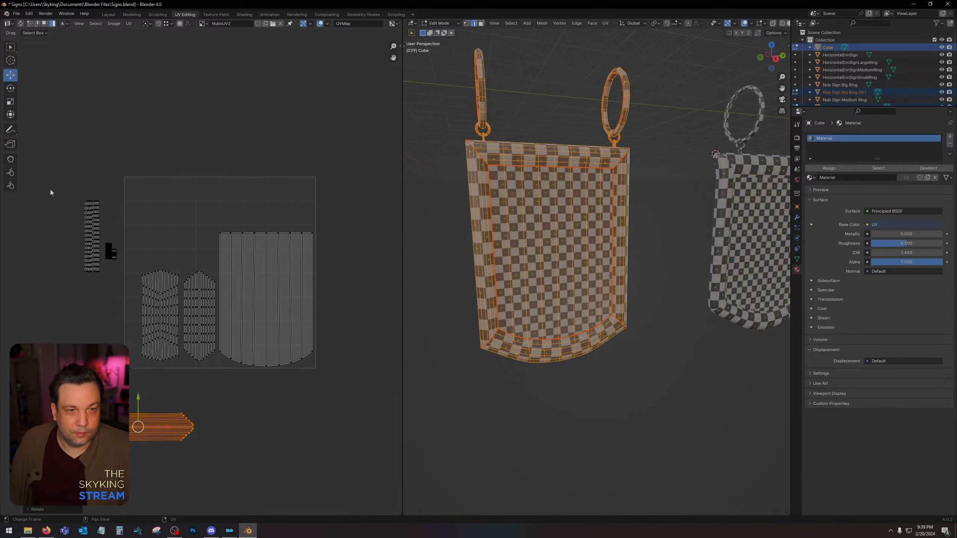
pyautogui.moveTo(142, 424); pyautogui.dragTo(259, 207)
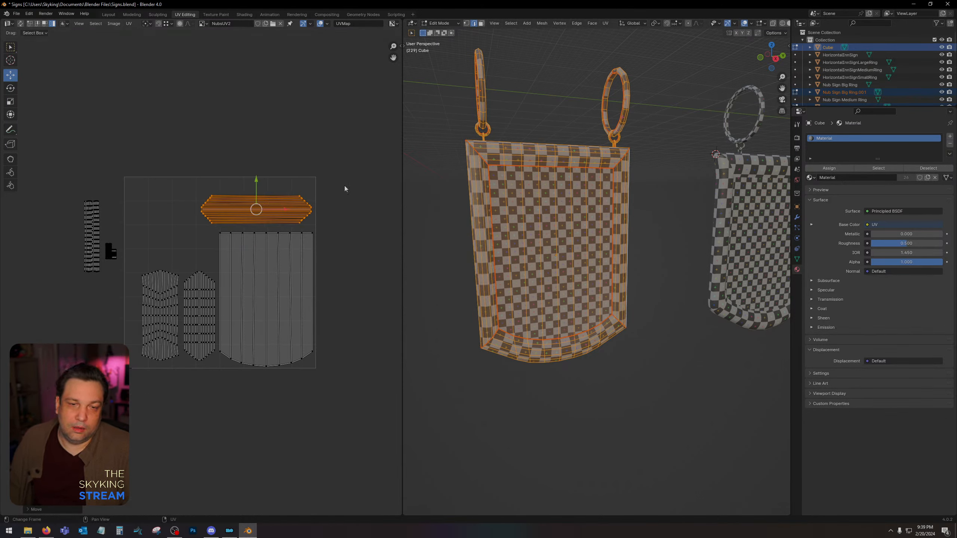
pyautogui.scroll(2, 165, 224)
pyautogui.scroll(-1, 163, 216)
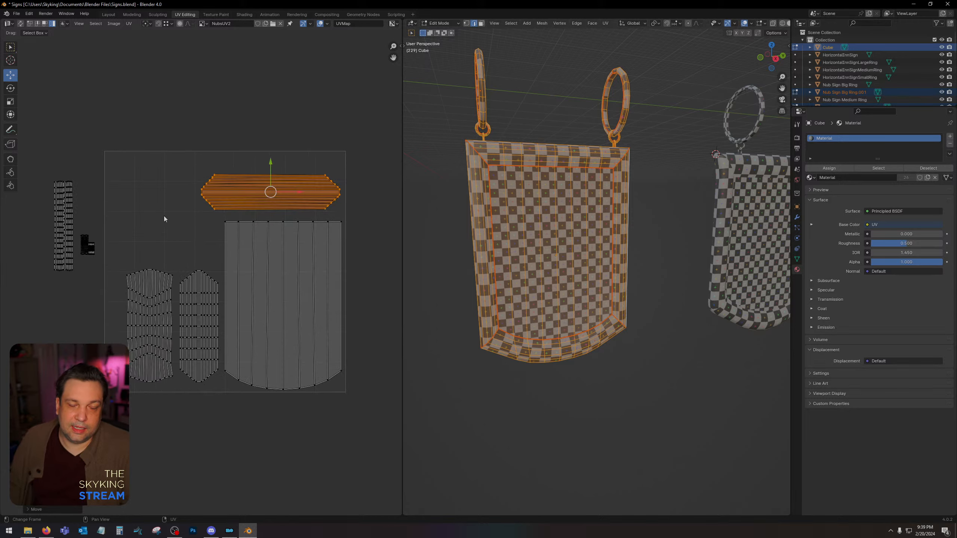
# Scale up all ring islands together and move them down, clear of the panel's islands.
pyautogui.moveTo(164, 215); pyautogui.dragTo(194, 213, button='middle')
pyautogui.moveTo(80, 175); pyautogui.dragTo(135, 281)
pyautogui.click(10, 101)
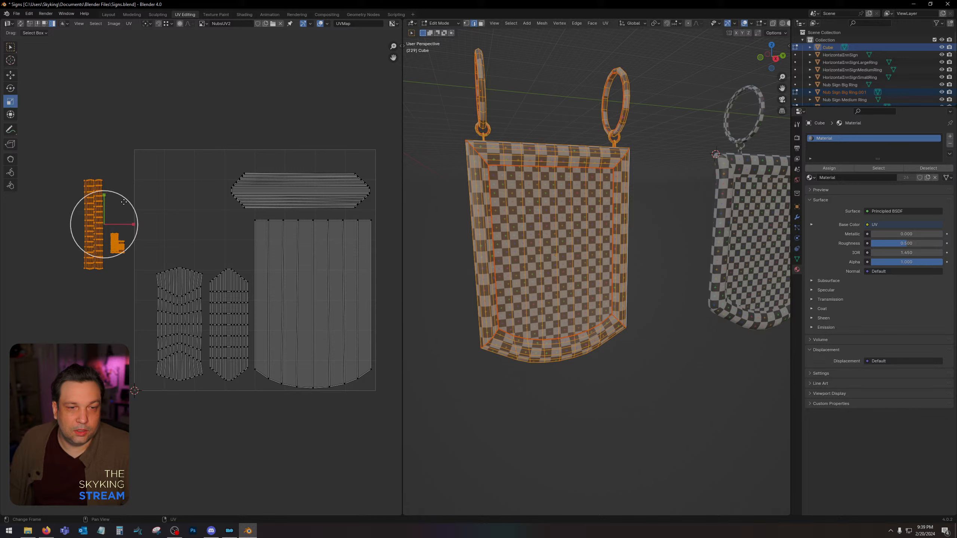
pyautogui.moveTo(125, 201); pyautogui.dragTo(188, 130)
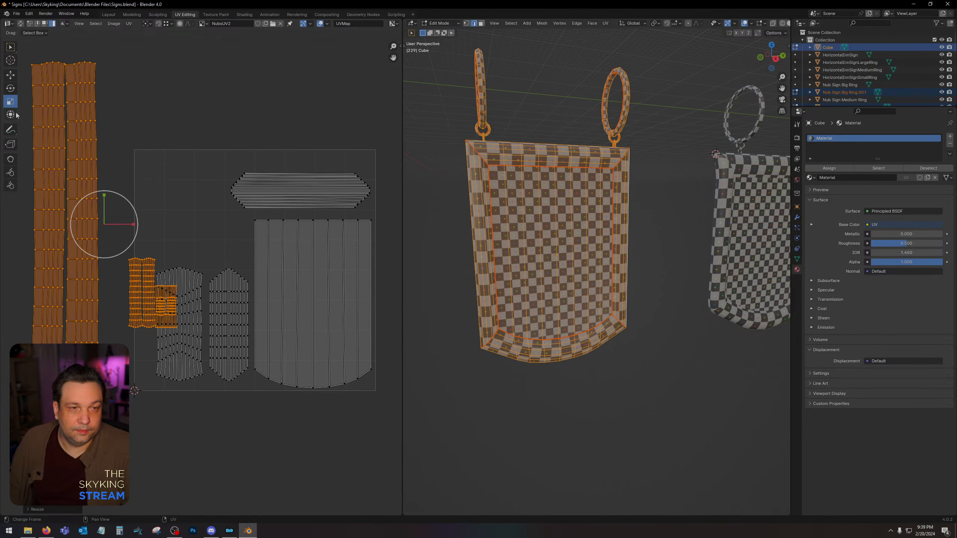
pyautogui.click(10, 77)
pyautogui.moveTo(108, 225); pyautogui.dragTo(104, 385)
# Stack the two medium ring islands on each other, and the two smallest ring islands likewise, with snapping on.
pyautogui.moveTo(128, 333); pyautogui.dragTo(220, 197, button='middle')
pyautogui.scroll(3, 202, 279)
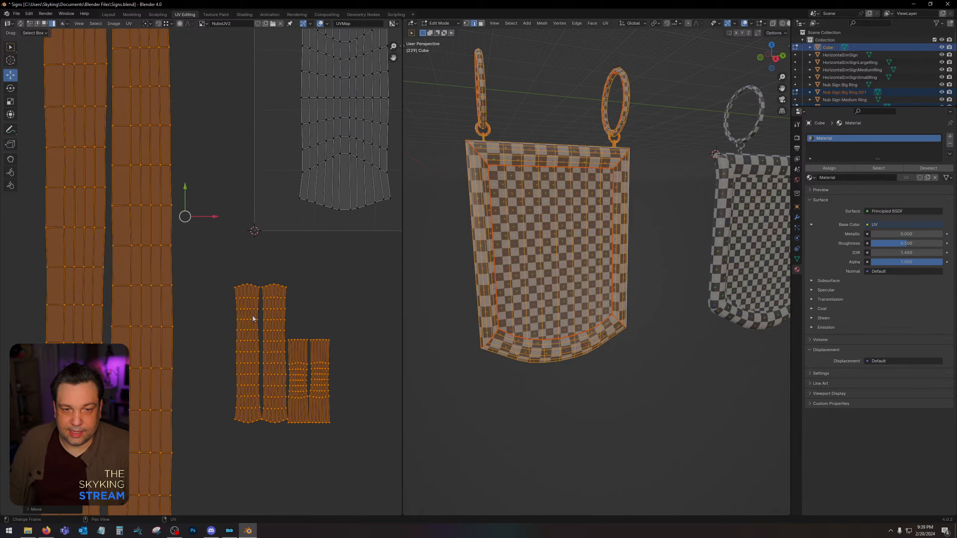
pyautogui.click(263, 314)
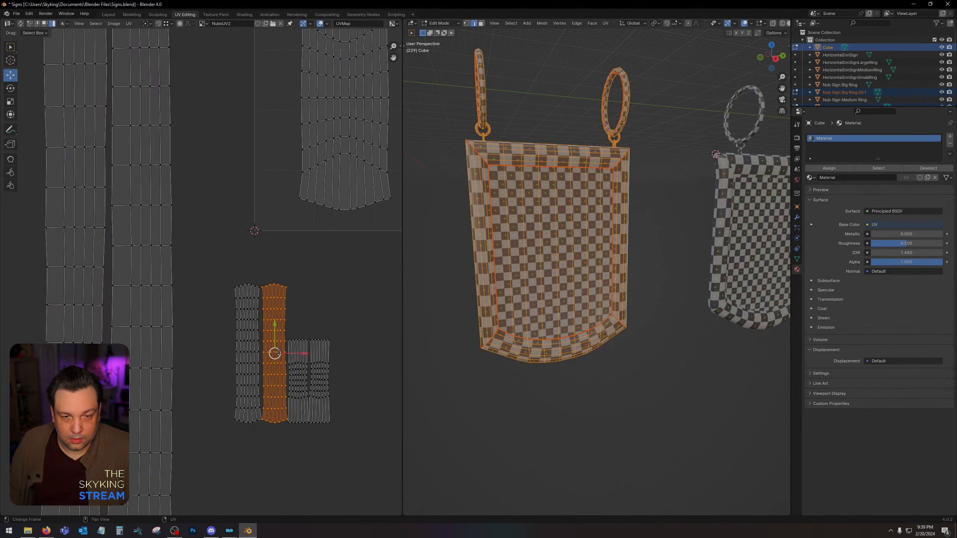
pyautogui.moveTo(275, 353); pyautogui.dragTo(251, 351)
pyautogui.click(158, 23)
pyautogui.click(323, 353)
pyautogui.moveTo(320, 382); pyautogui.dragTo(289, 341)
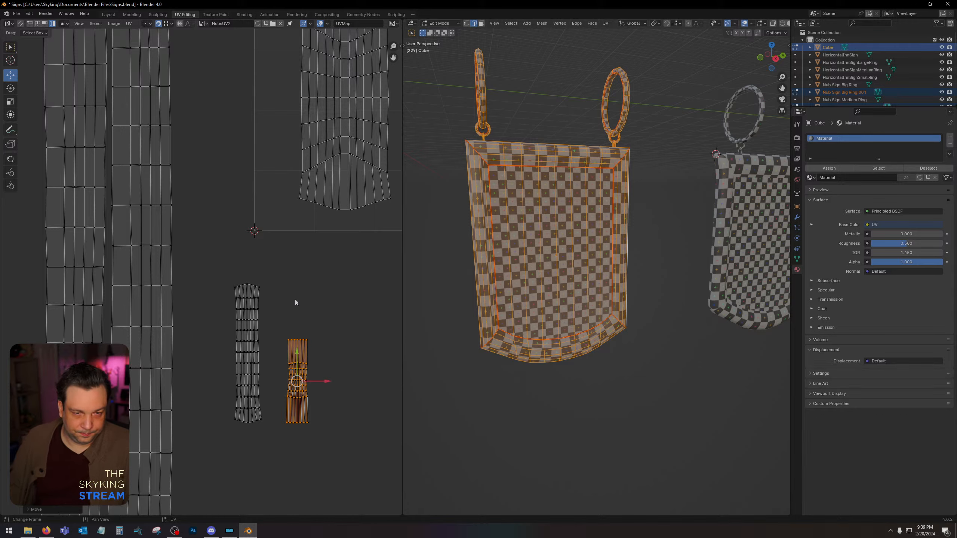
pyautogui.moveTo(294, 299); pyautogui.dragTo(347, 416, button='middle')
# Snap one long ring island exactly over the other long ring island.
pyautogui.scroll(-1, 242, 208)
pyautogui.moveTo(242, 208); pyautogui.dragTo(271, 303, button='middle')
pyautogui.click(243, 418)
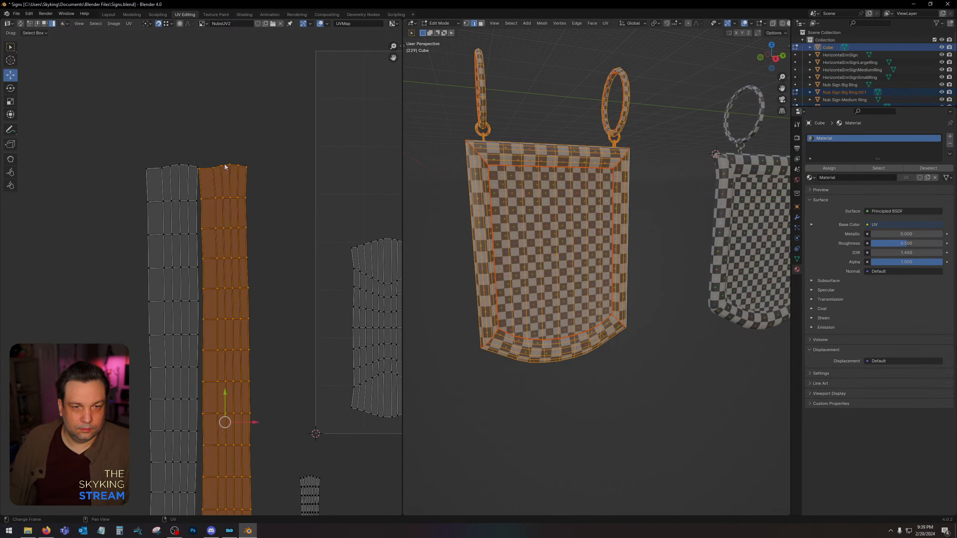
pyautogui.moveTo(228, 418); pyautogui.dragTo(193, 255)
pyautogui.scroll(-3, 194, 257)
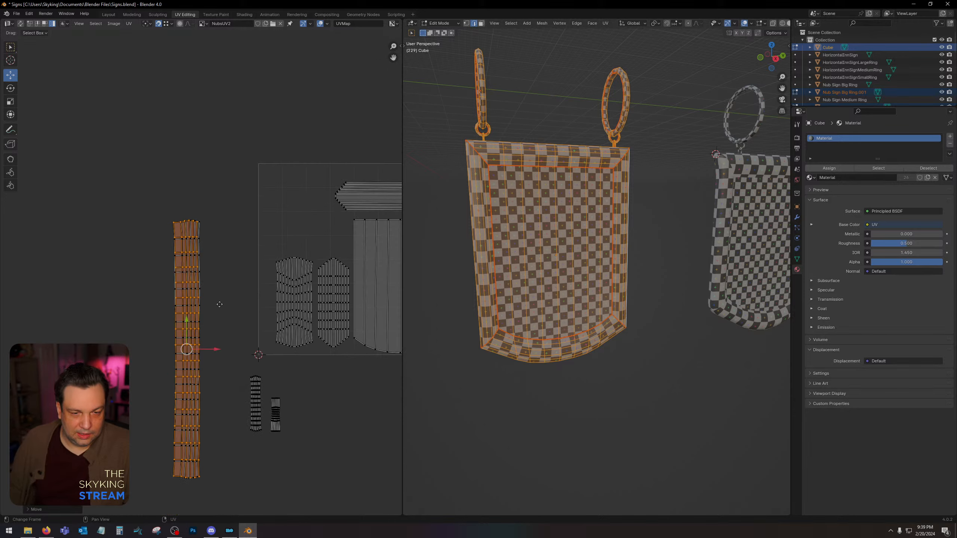
# Select all the stacked ring islands and scale them down together until the long one fits the UV square's height.
pyautogui.moveTo(219, 305); pyautogui.dragTo(177, 289, button='middle')
pyautogui.scroll(1, 243, 251)
pyautogui.moveTo(105, 151); pyautogui.dragTo(171, 506)
pyautogui.keyDown('shift'); pyautogui.moveTo(206, 357); pyautogui.dragTo(282, 482); pyautogui.keyUp('shift')
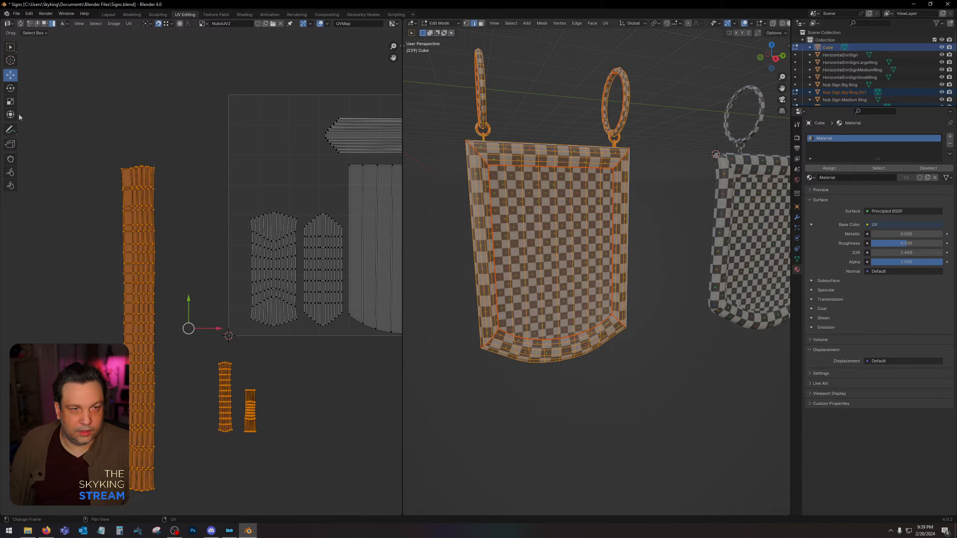
pyautogui.click(10, 101)
pyautogui.moveTo(162, 346); pyautogui.dragTo(196, 312)
# Place the long ring island along the UV square's left edge and nudge the adjacent frame island away from it.
pyautogui.moveTo(104, 195); pyautogui.dragTo(177, 442)
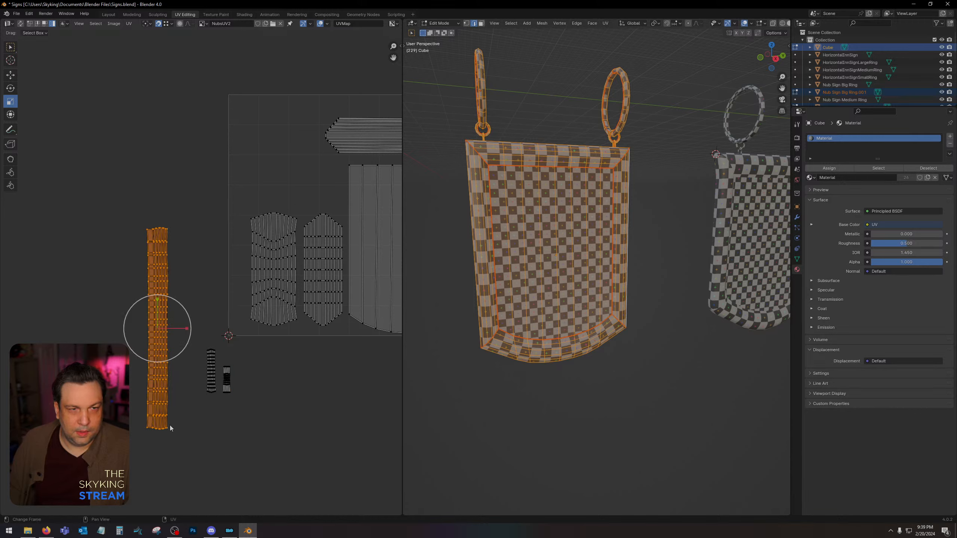
pyautogui.click(10, 76)
pyautogui.moveTo(157, 327); pyautogui.dragTo(243, 220)
pyautogui.click(288, 280)
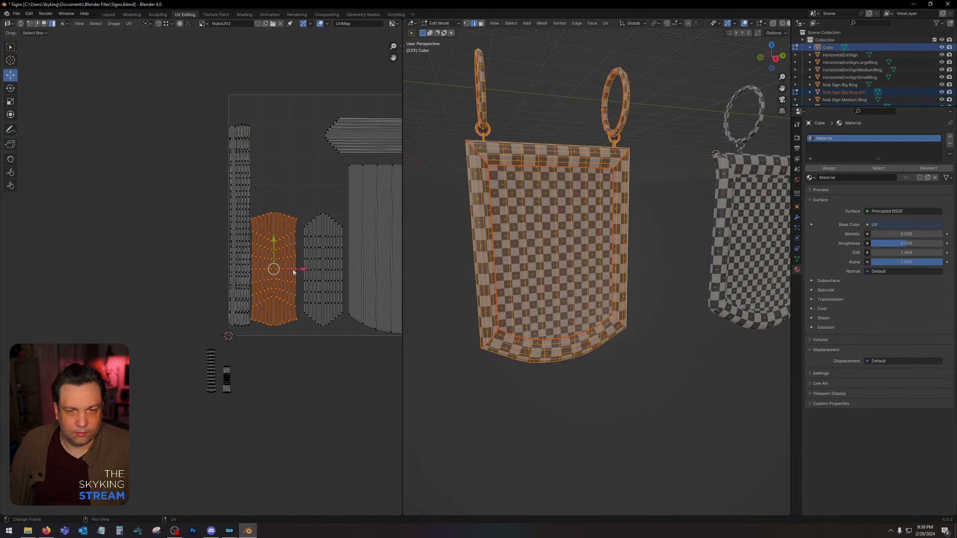
pyautogui.moveTo(293, 272); pyautogui.dragTo(296, 273)
pyautogui.moveTo(315, 198); pyautogui.dragTo(328, 257)
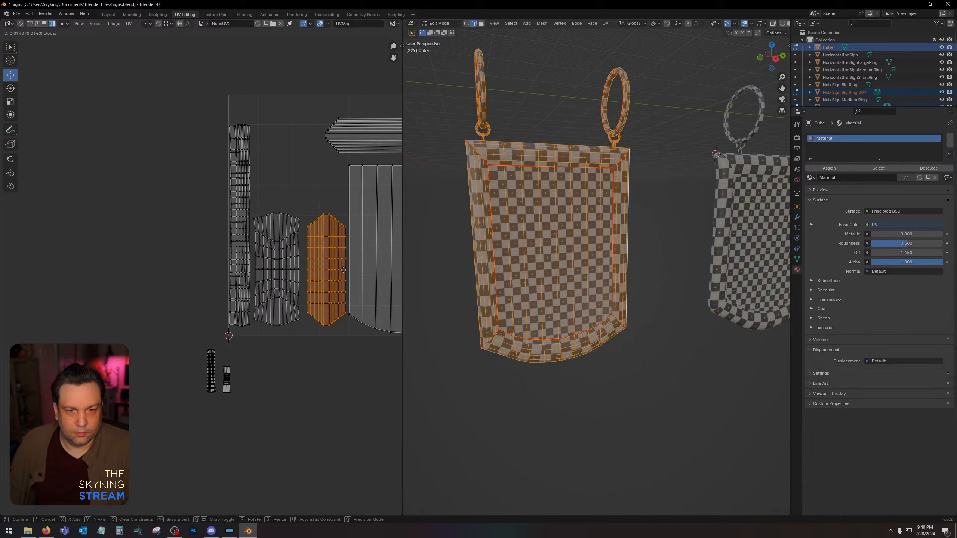
pyautogui.click(268, 184)
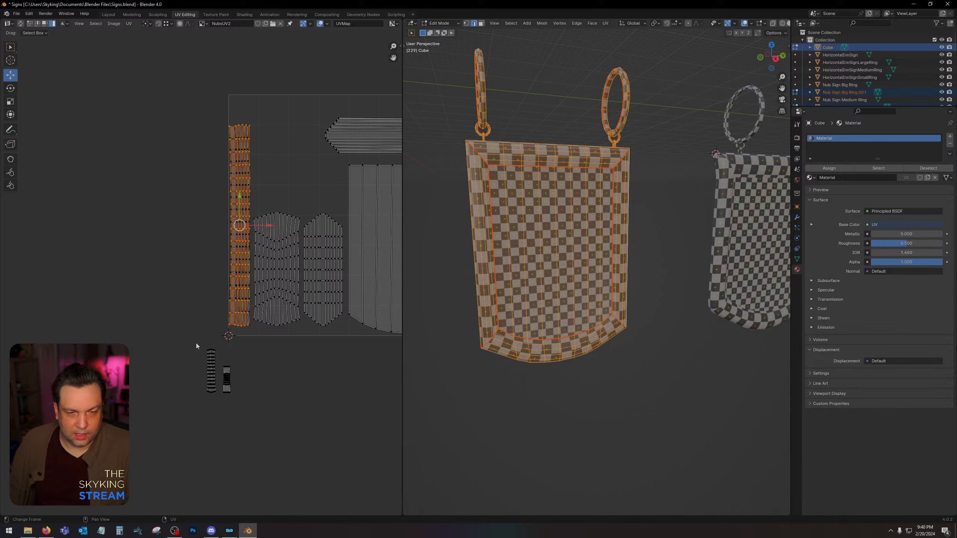
# Move the two small stacked ring islands into the free space above the upright frame islands.
pyautogui.moveTo(195, 344); pyautogui.dragTo(229, 414)
pyautogui.moveTo(219, 371); pyautogui.dragTo(278, 146)
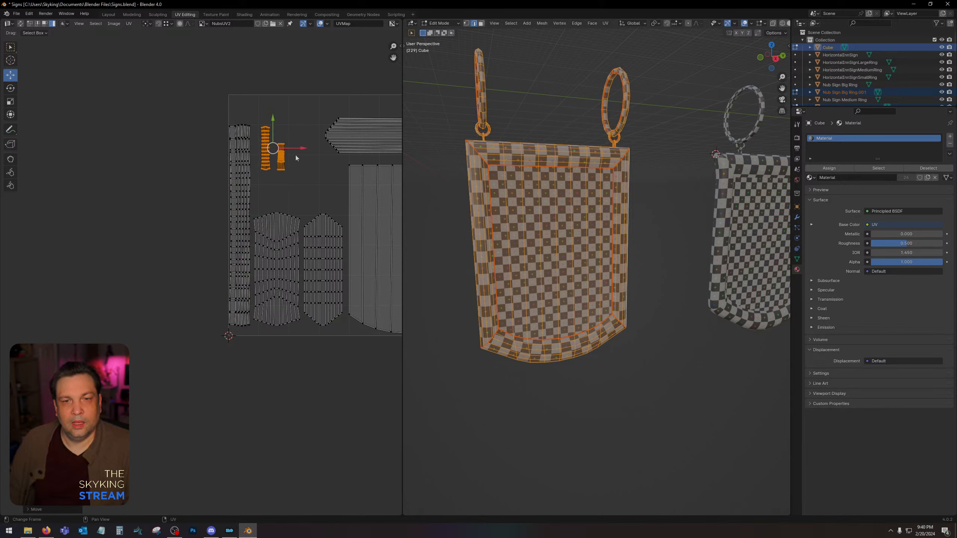
pyautogui.click(314, 175)
pyautogui.moveTo(321, 187); pyautogui.dragTo(199, 219, button='middle')
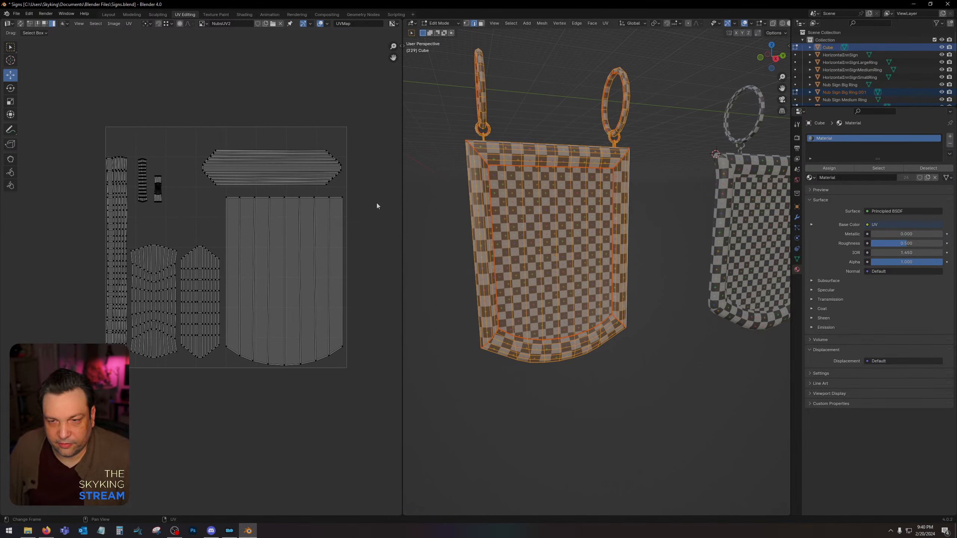
# Nudge the two upright frame islands slightly right and up to even out the gaps between neighbouring islands.
pyautogui.click(191, 286)
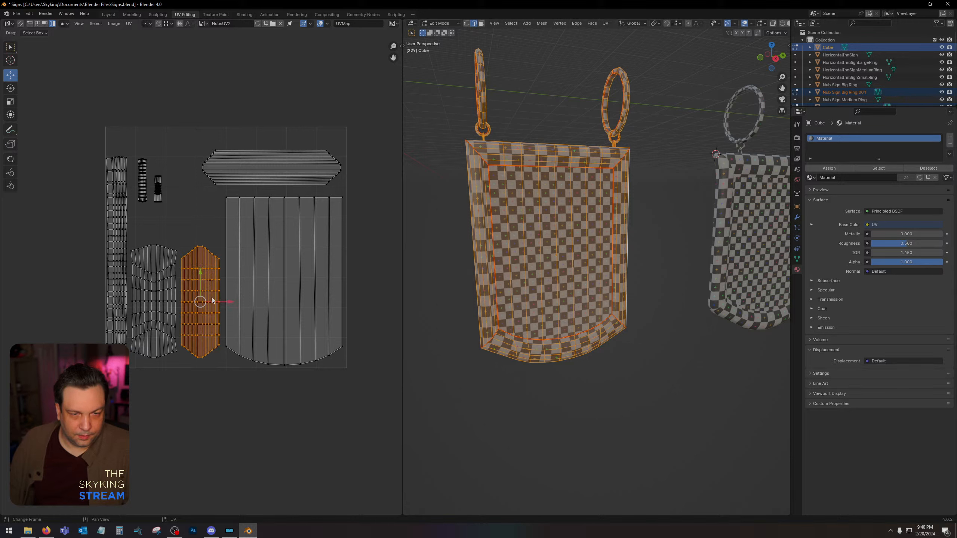
pyautogui.scroll(2, 202, 277)
pyautogui.moveTo(227, 318); pyautogui.dragTo(231, 318)
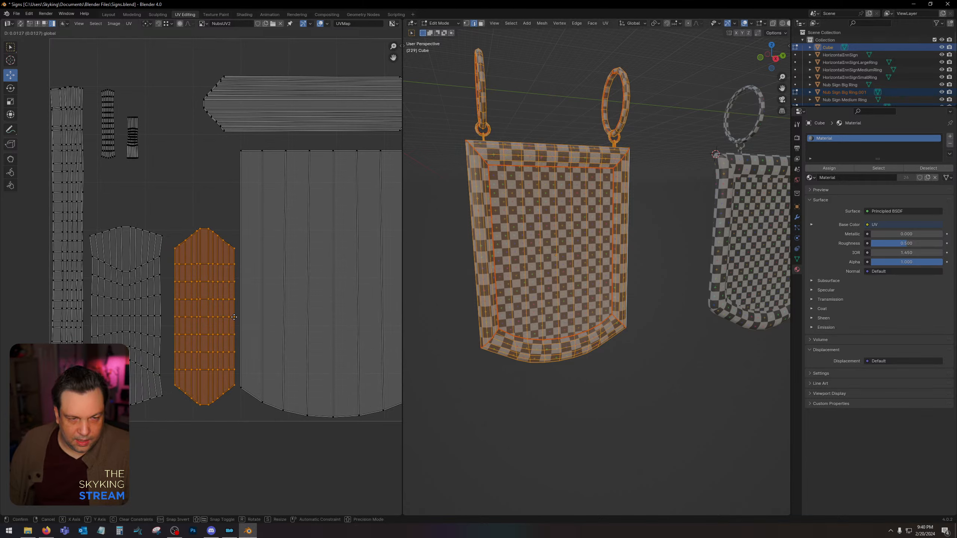
pyautogui.click(147, 321)
pyautogui.moveTo(147, 317); pyautogui.dragTo(151, 312)
pyautogui.click(206, 182)
pyautogui.scroll(-2, 207, 174)
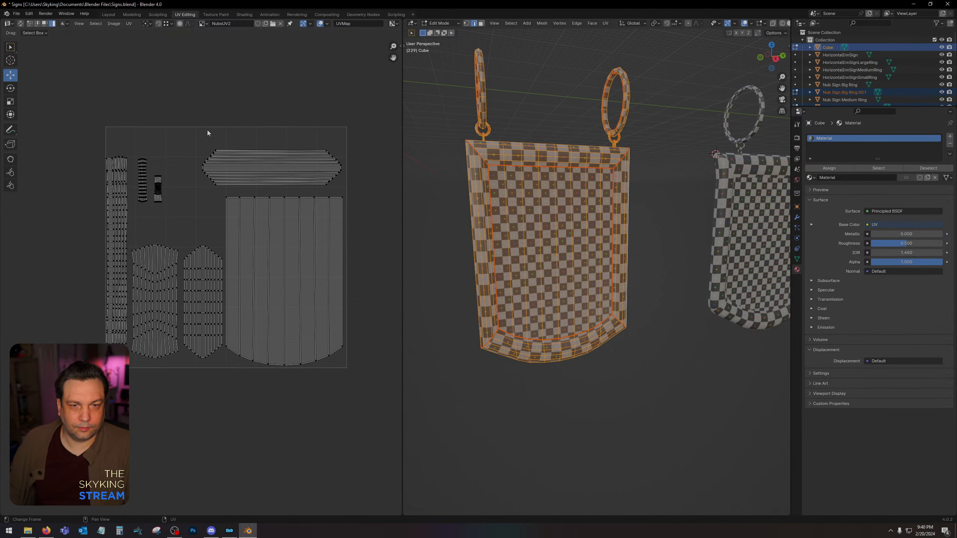
# Leave Edit Mode and switch to the Layout workspace.
pyautogui.moveTo(188, 134); pyautogui.dragTo(372, 191)
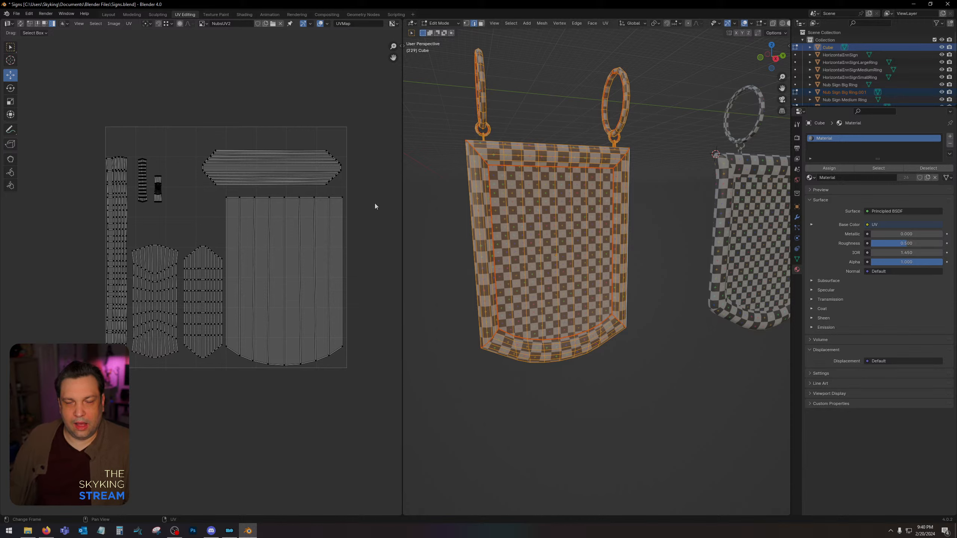
pyautogui.press('Tab')
pyautogui.press('Tab')
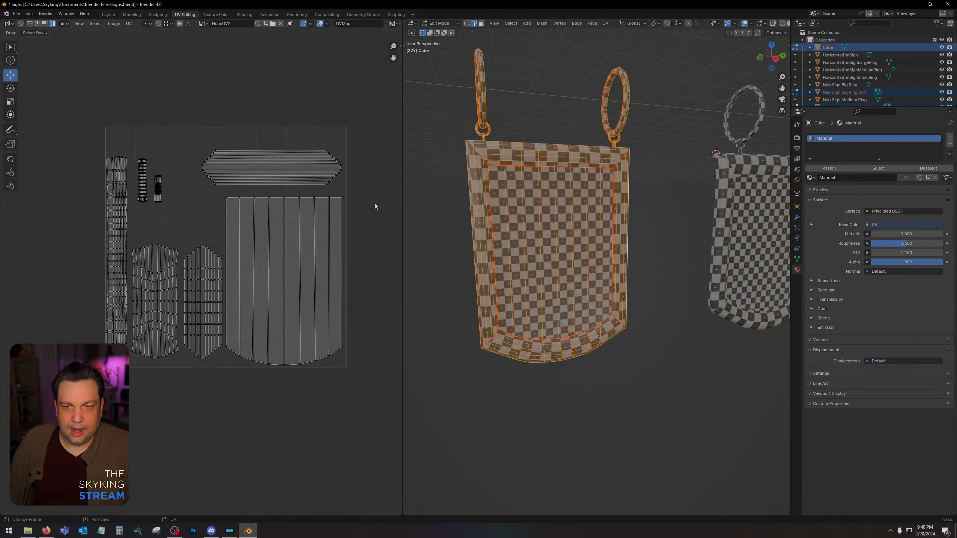
pyautogui.press('Tab')
pyautogui.press('Tab')
pyautogui.click(109, 15)
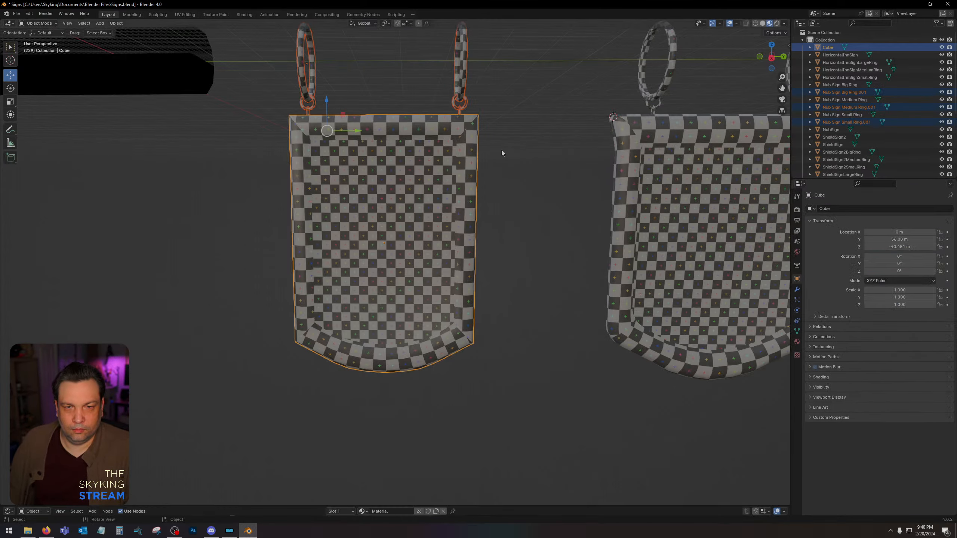
# Select the sign together with its small, medium and big rings, check the available export file formats, and clear the selection.
pyautogui.click(516, 151)
pyautogui.moveTo(516, 151); pyautogui.dragTo(329, 165, button='middle')
pyautogui.click(465, 163)
pyautogui.scroll(2, 332, 166)
pyautogui.scroll(-1, 337, 167)
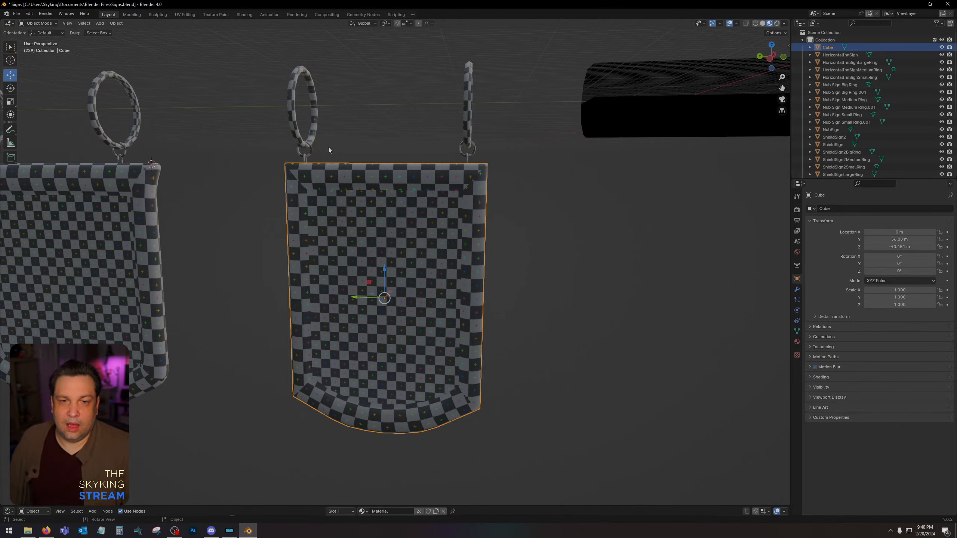
pyautogui.keyDown('shift'); pyautogui.click(305, 161); pyautogui.keyUp('shift')
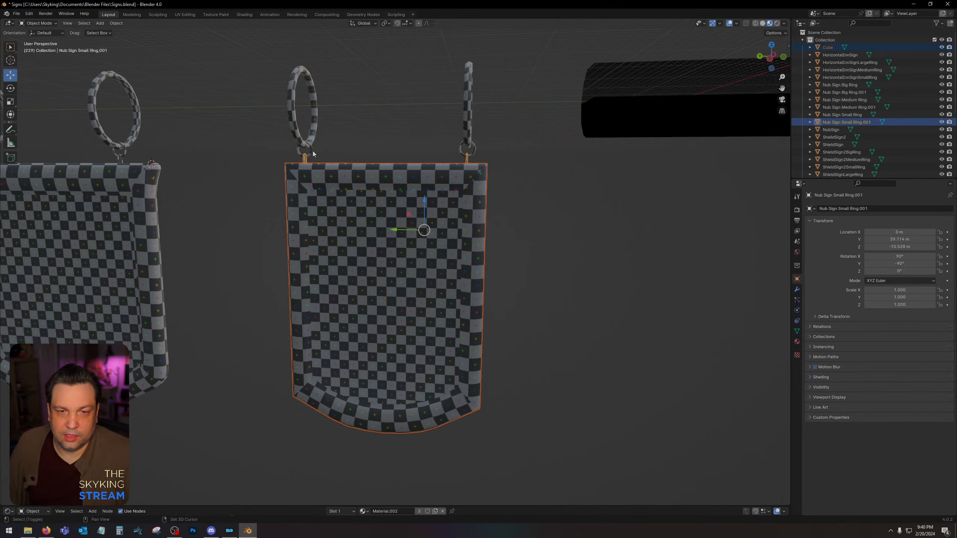
pyautogui.keyDown('shift'); pyautogui.click(312, 151); pyautogui.keyUp('shift')
pyautogui.keyDown('shift'); pyautogui.click(295, 130); pyautogui.keyUp('shift')
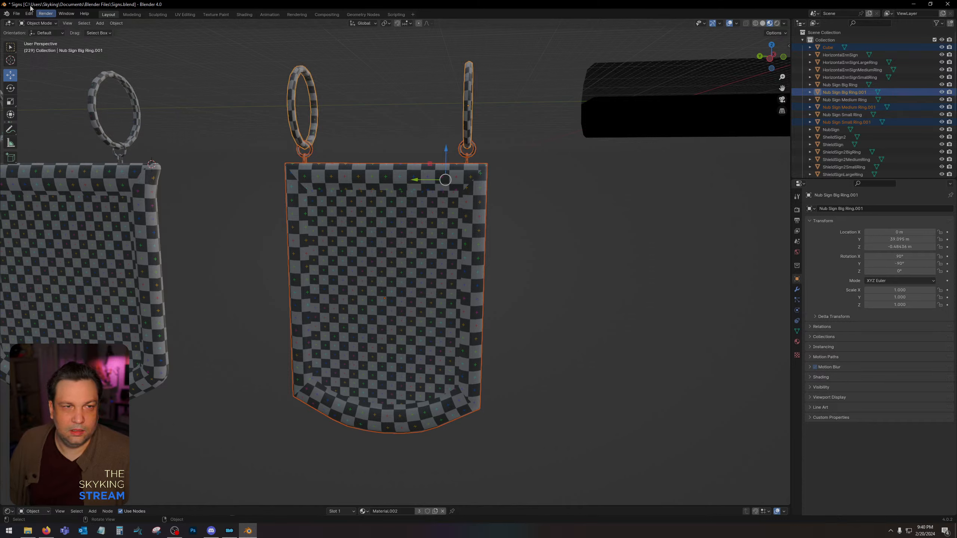
pyautogui.click(16, 13)
pyautogui.click(14, 14)
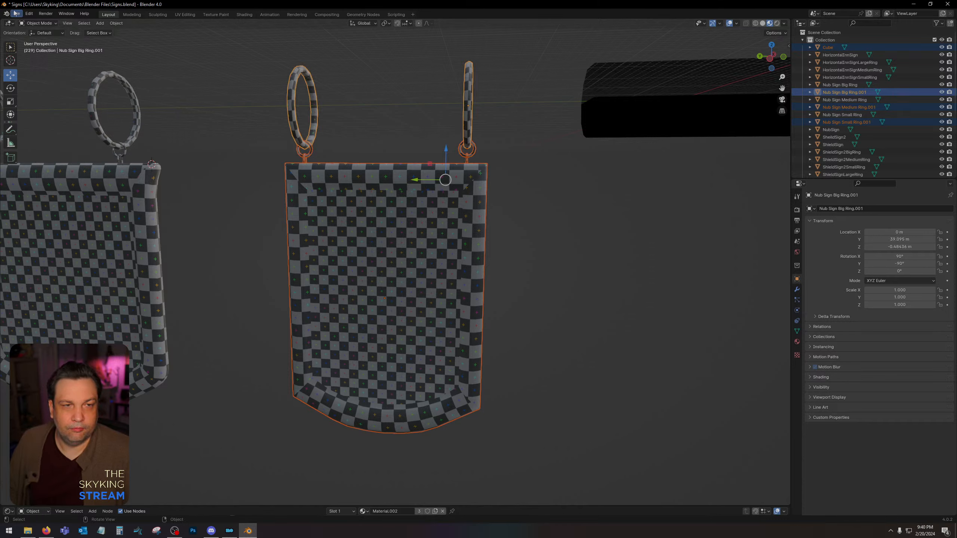
pyautogui.click(16, 13)
pyautogui.moveTo(49, 127)
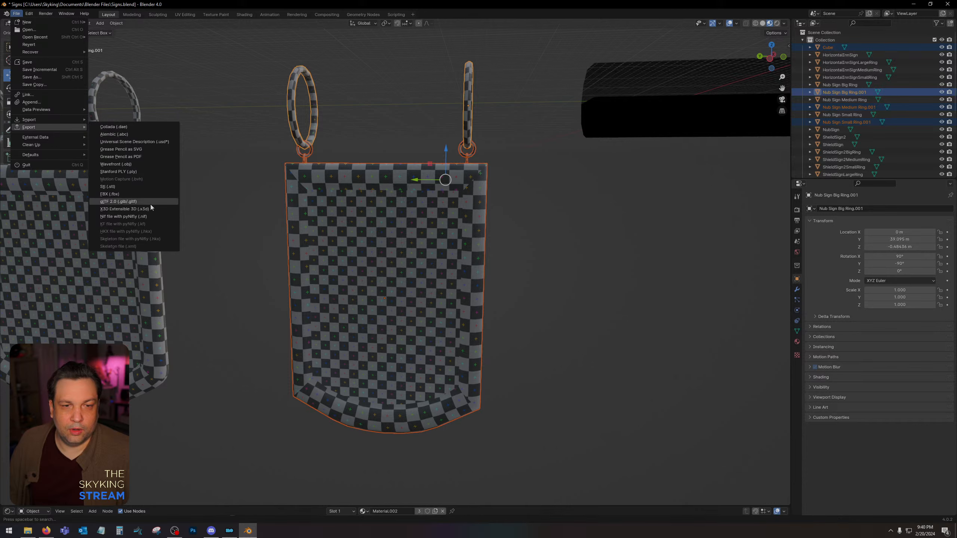
pyautogui.click(172, 78)
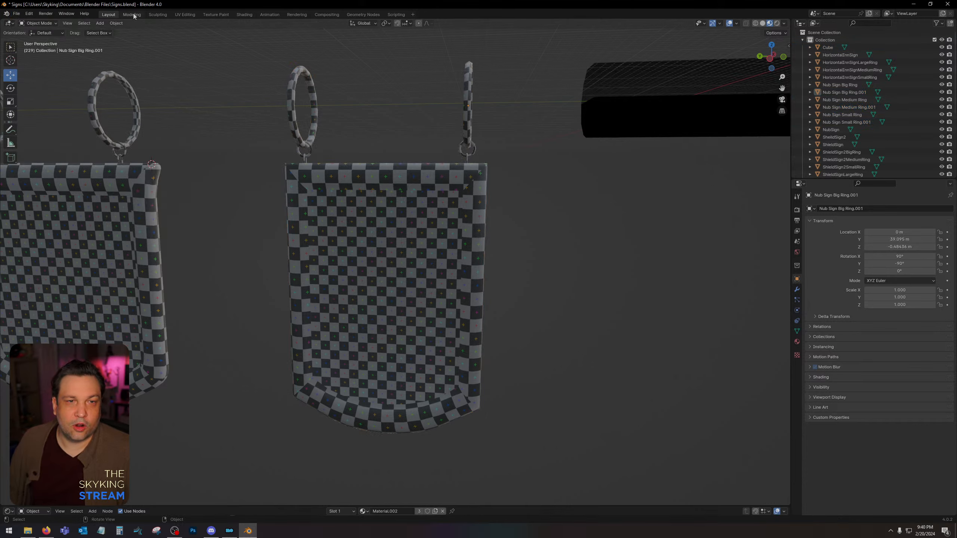
# Try exporting the UV layout from the UV Editing workspace as a 2048 × 2048 PNG image, and cancel the export.
pyautogui.click(184, 14)
pyautogui.click(129, 24)
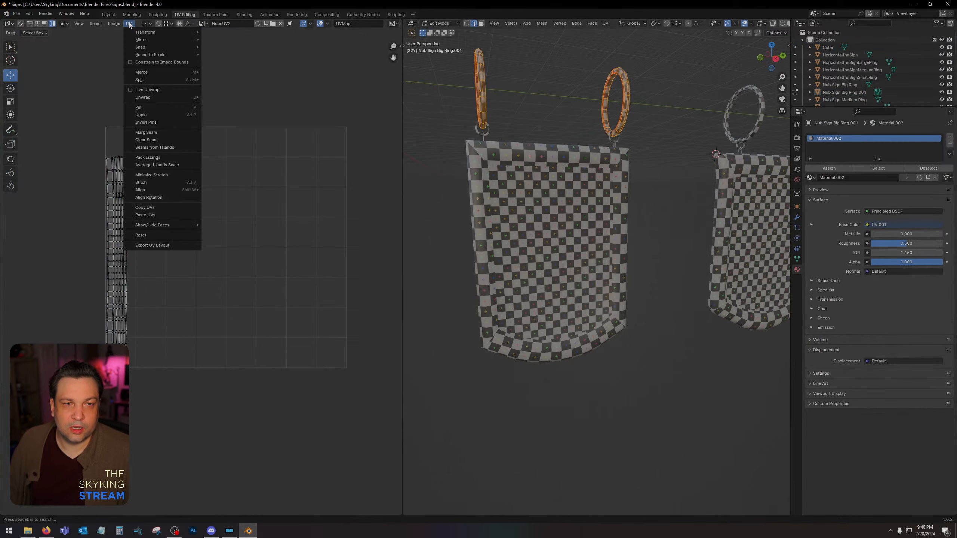
pyautogui.click(154, 245)
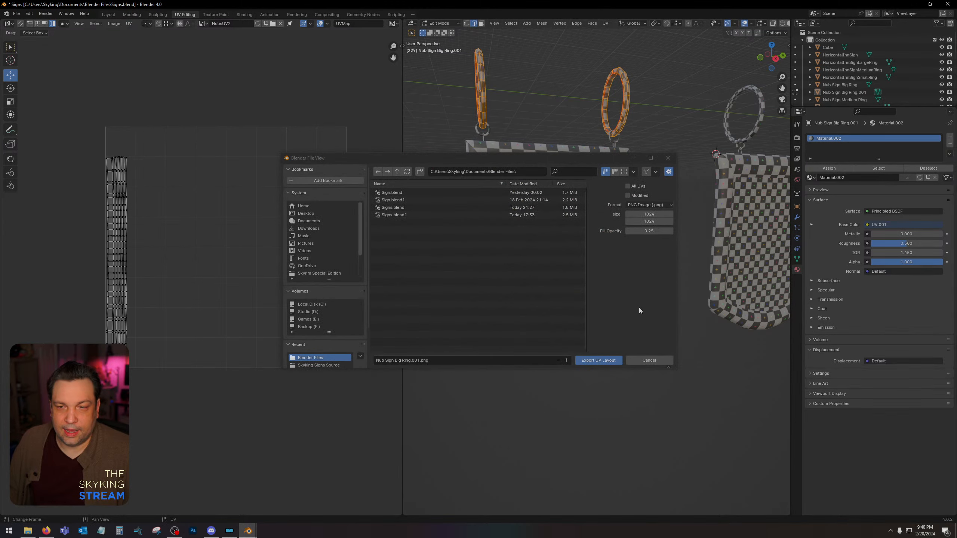
pyautogui.click(646, 213)
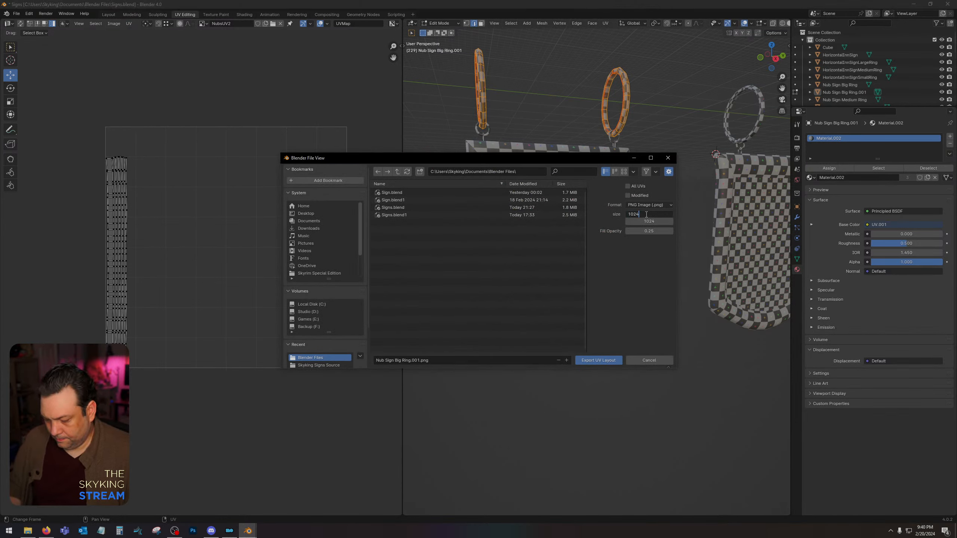
pyautogui.write('2048')
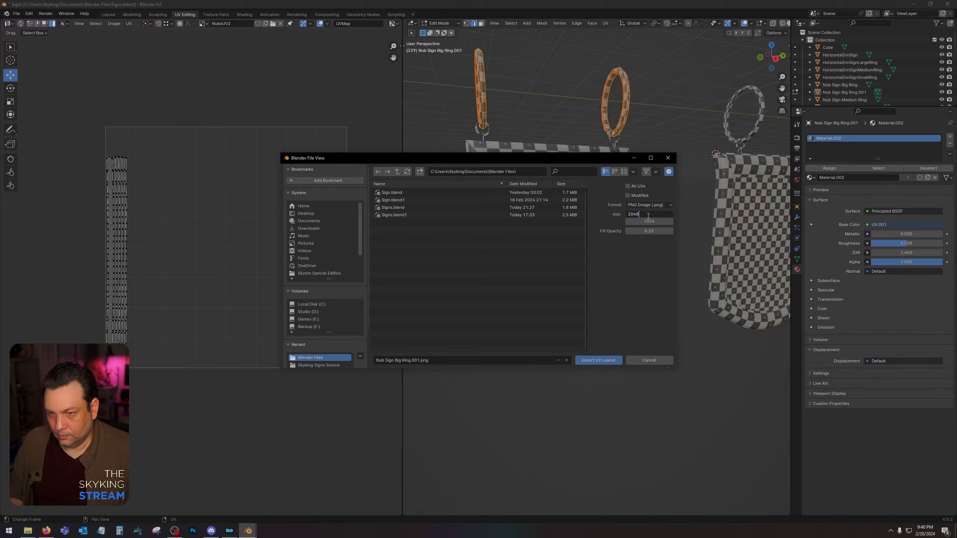
pyautogui.press('Tab')
pyautogui.write('2048')
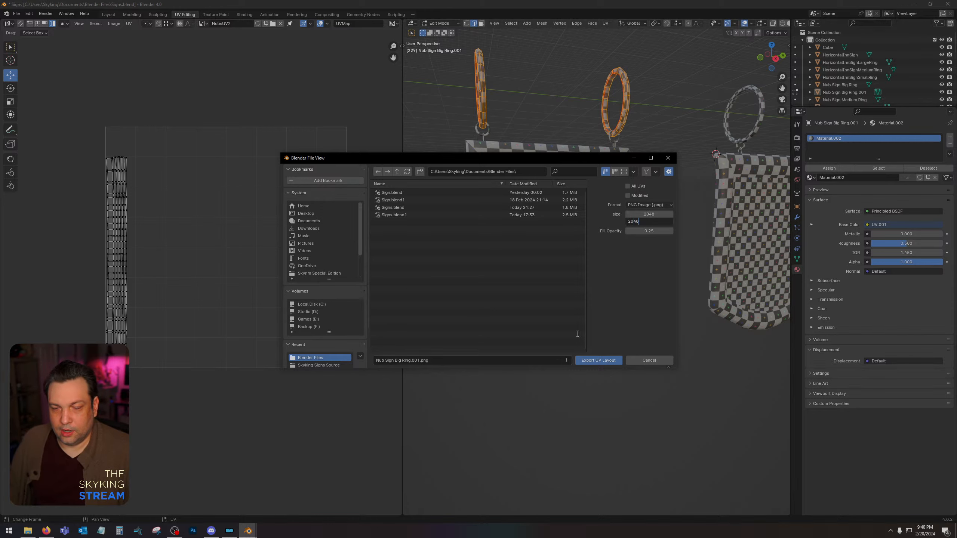
pyautogui.click(649, 361)
pyautogui.click(648, 361)
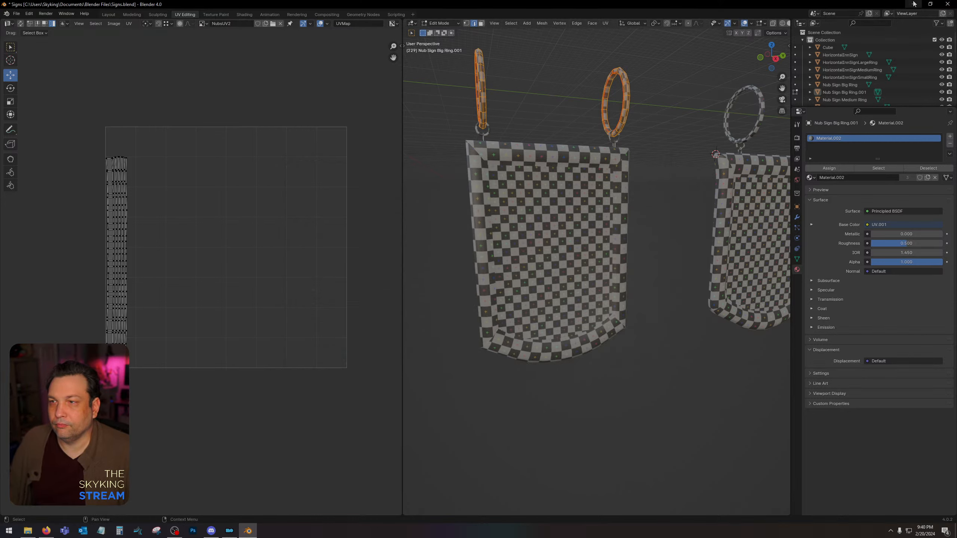
# Switch to NifSkope to inspect the StraightShield.nif sign model, and view and close the StraightShieldSignUV.png layout image.
pyautogui.click(914, 3)
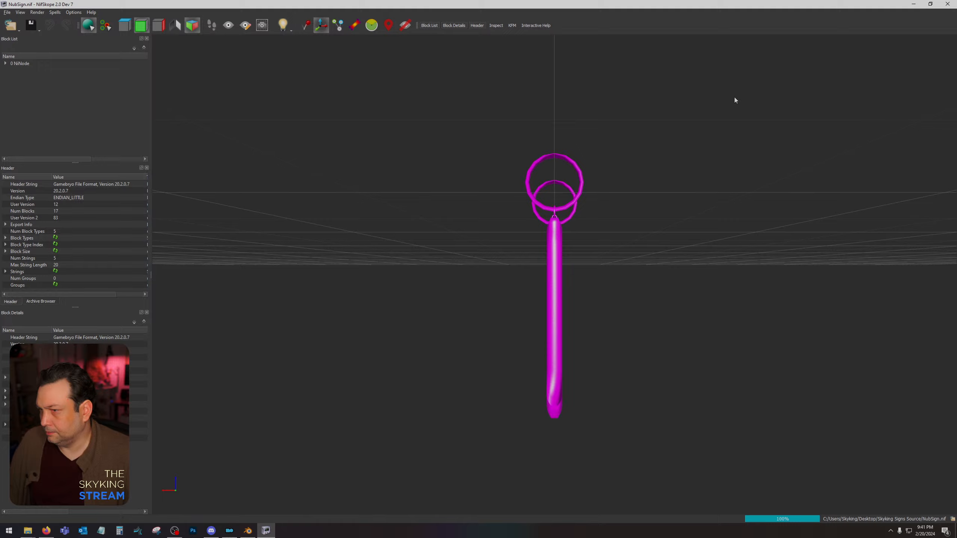
pyautogui.moveTo(574, 261); pyautogui.dragTo(518, 265)
pyautogui.click(947, 4)
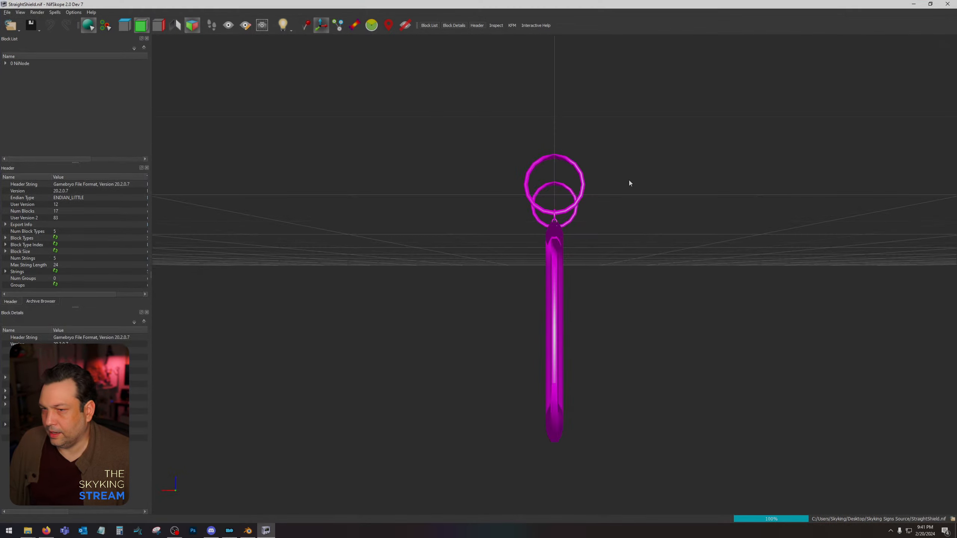
pyautogui.moveTo(615, 247); pyautogui.dragTo(575, 249)
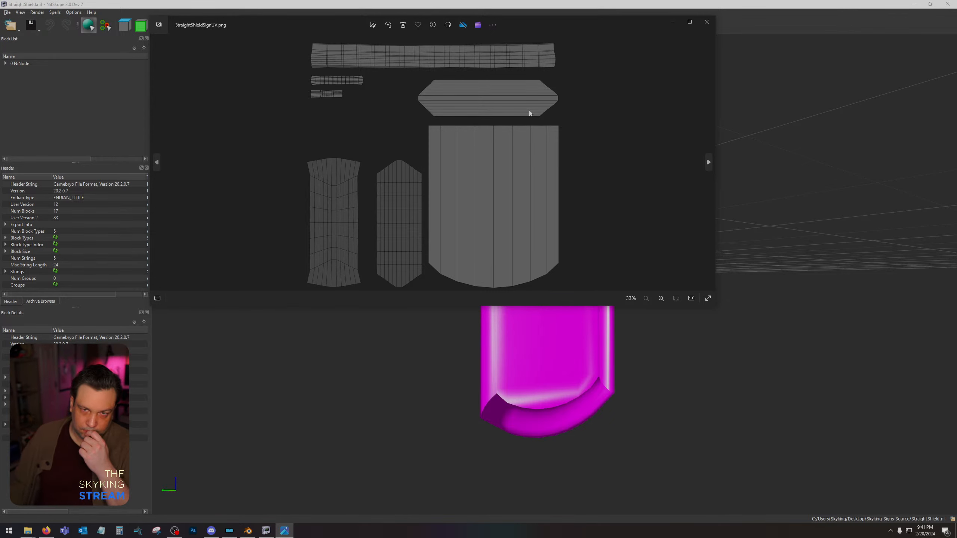
pyautogui.click(708, 20)
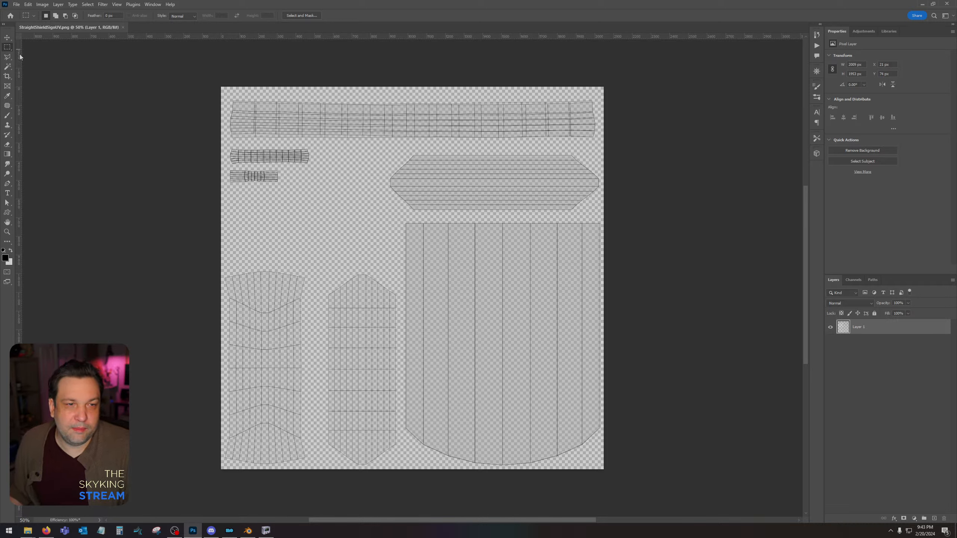
# In Photoshop, add a new layer beneath the UV wireframe layer and fill it with dark grey.
pyautogui.click(8, 66)
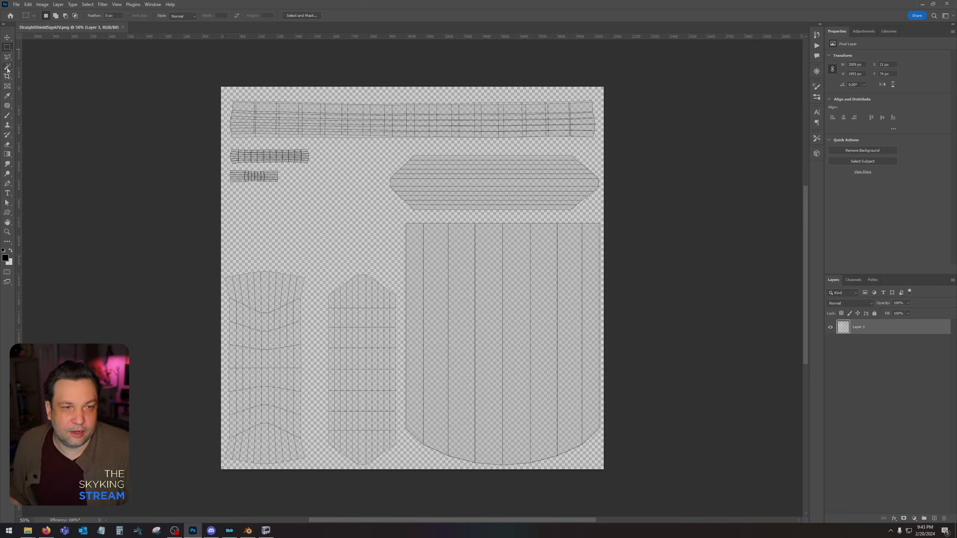
pyautogui.click(935, 518)
pyautogui.moveTo(859, 327); pyautogui.dragTo(851, 381)
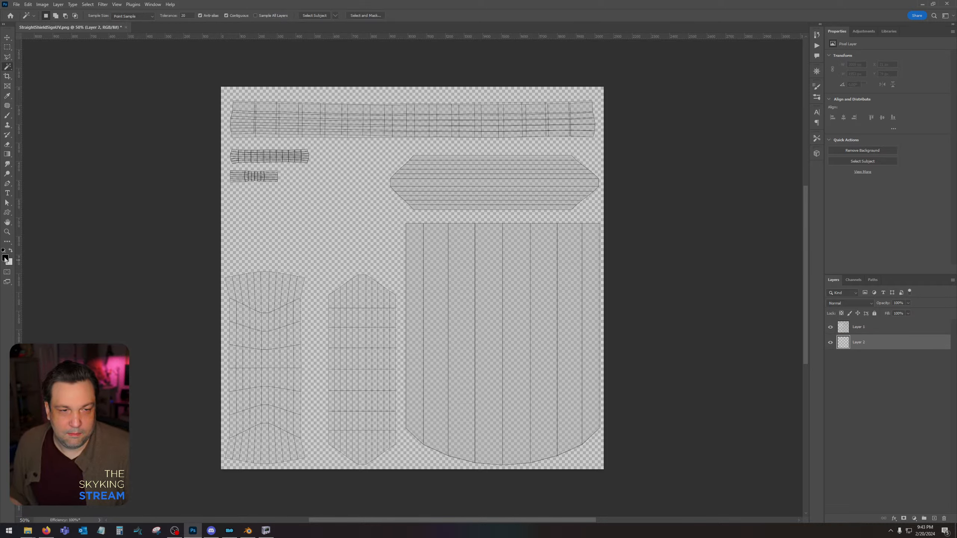
pyautogui.click(5, 258)
pyautogui.moveTo(829, 434); pyautogui.dragTo(748, 450)
pyautogui.click(915, 383)
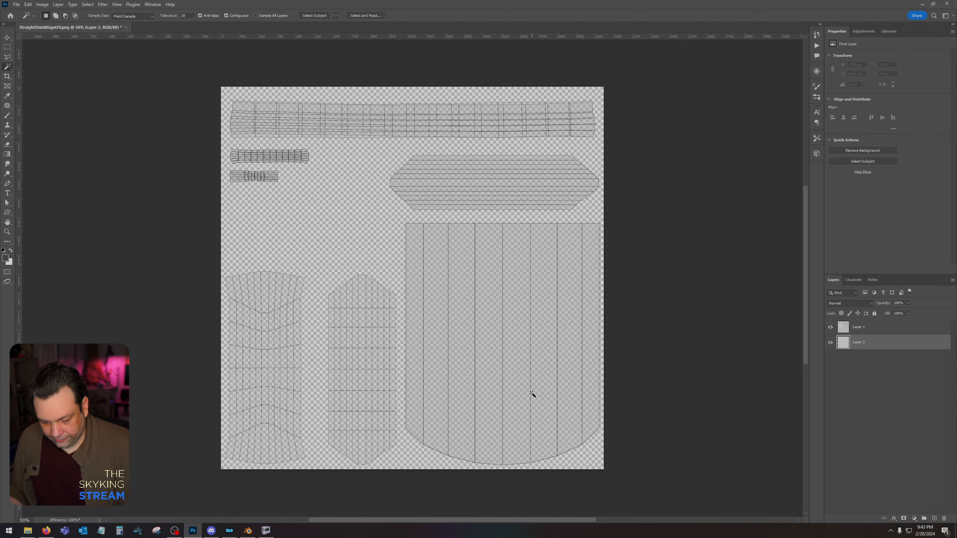
pyautogui.press('w')
pyautogui.hotkey('alt', 'BackSpace')
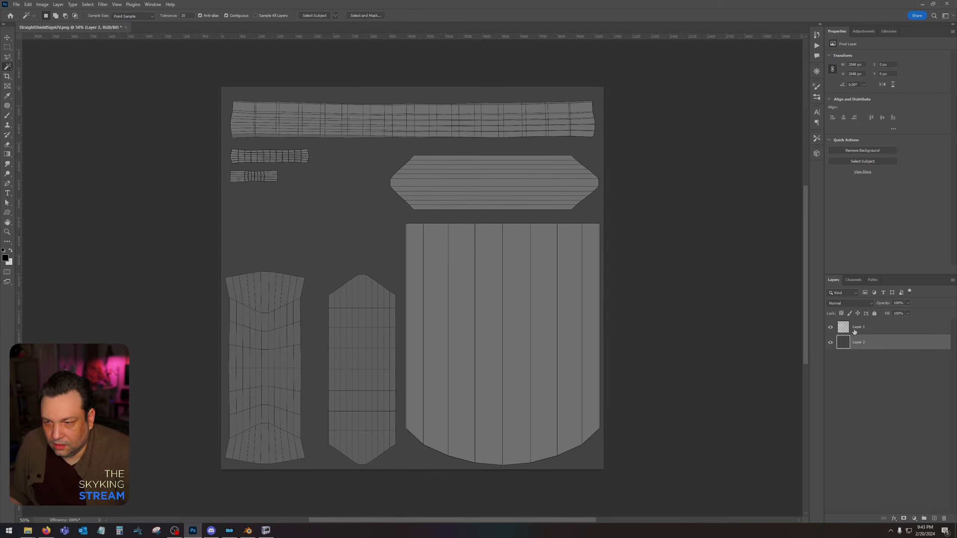
# Select the empty area around the islands on the wireframe layer with the Magic Wand and invert the selection.
pyautogui.hotkey('alt', ']')
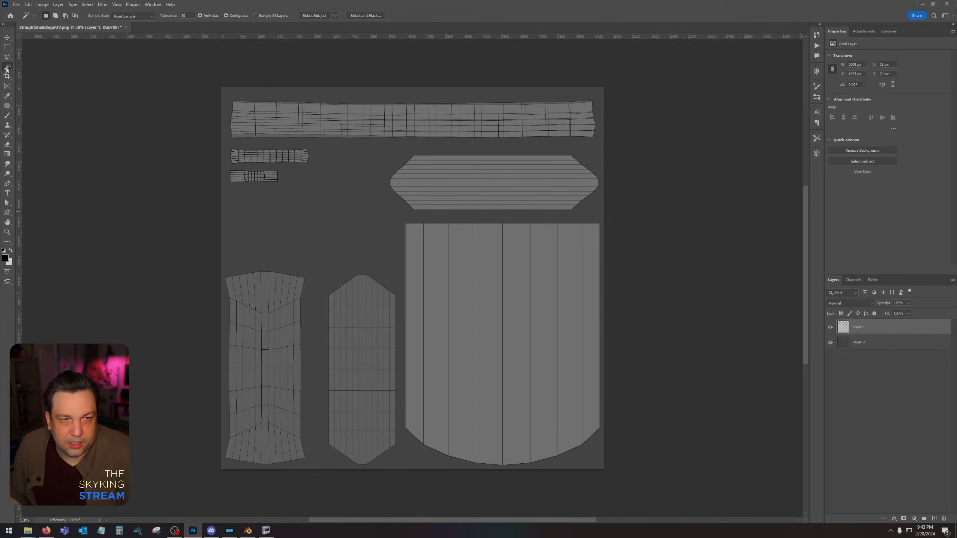
pyautogui.click(325, 213)
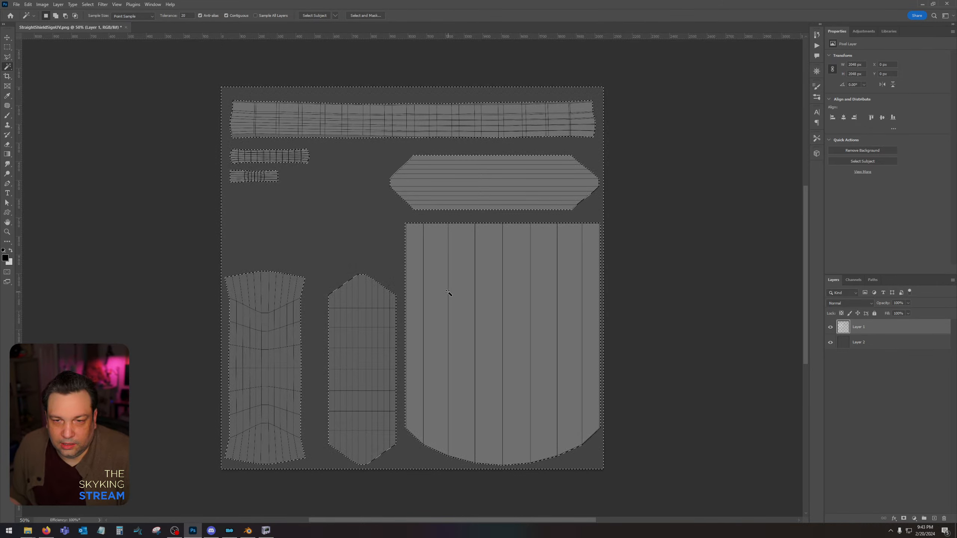
pyautogui.click(88, 4)
pyautogui.click(94, 44)
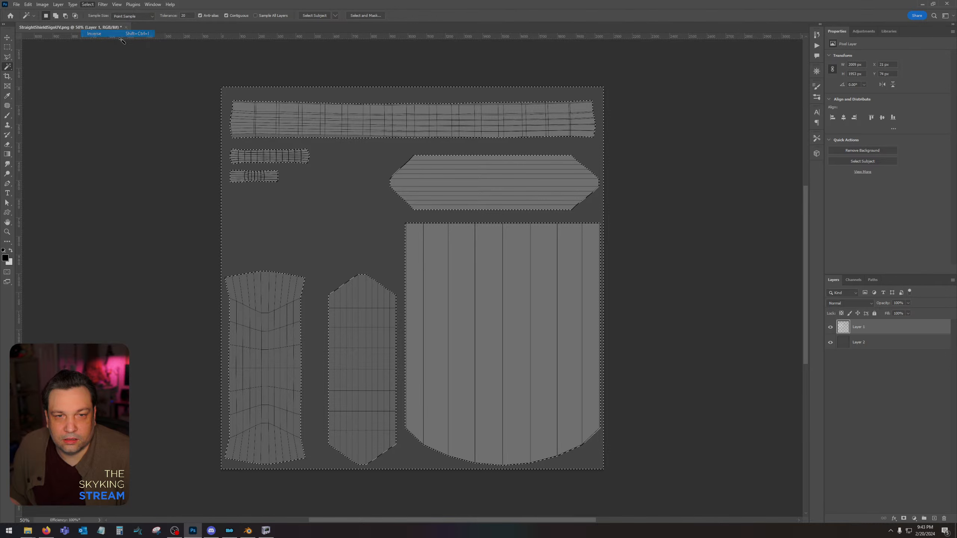
# Add a new layer directly above the dark grey background layer and hide the UV wireframe layer.
pyautogui.click(894, 342)
pyautogui.click(935, 518)
pyautogui.click(831, 326)
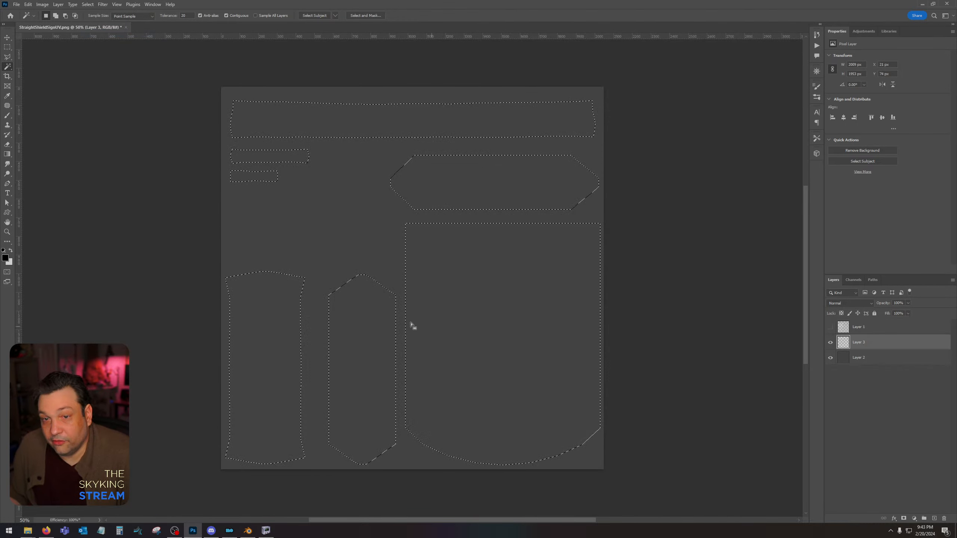
# Set the foreground colour to #7c7c7c, fill the selected island shapes on the new layer, and deselect.
pyautogui.click(5, 258)
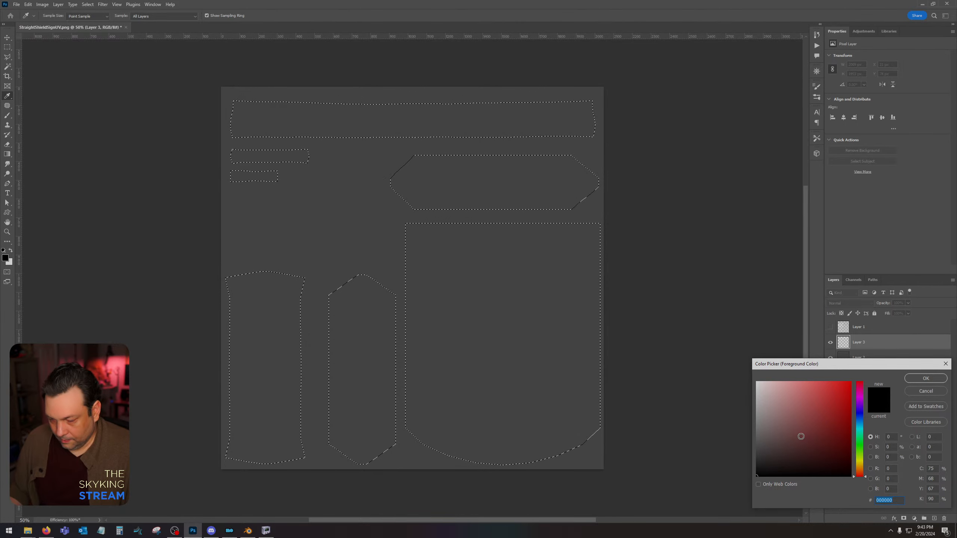
pyautogui.click(731, 421)
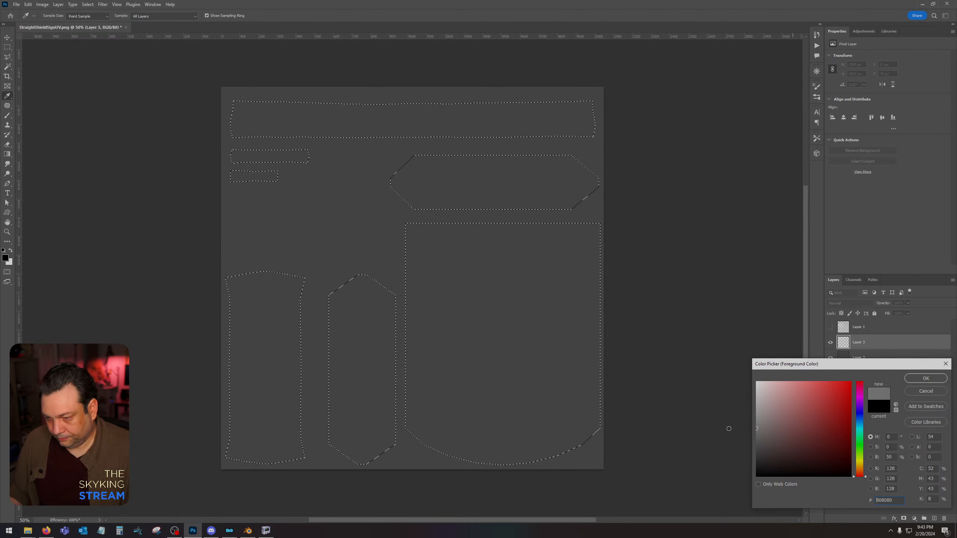
pyautogui.click(728, 430)
pyautogui.click(728, 432)
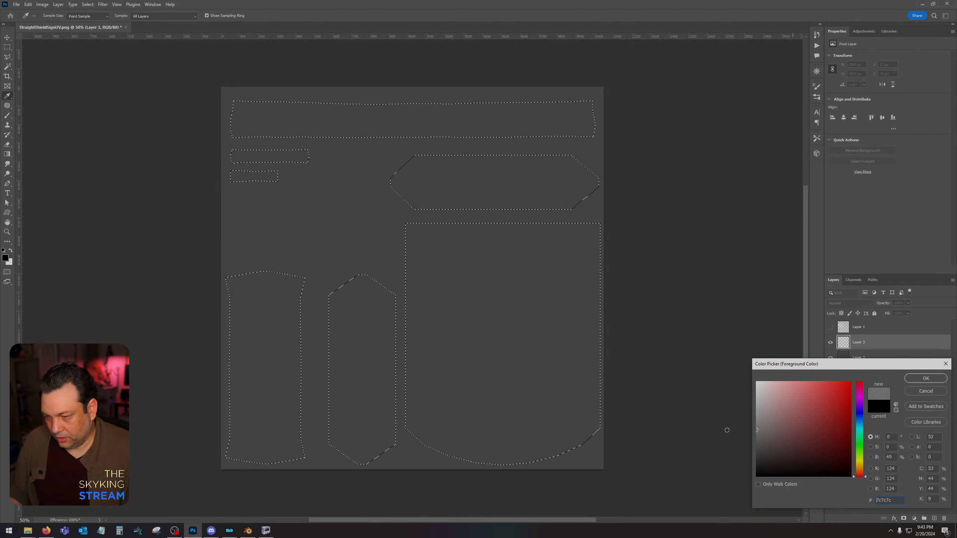
pyautogui.click(926, 378)
pyautogui.hotkey('alt', 'BackSpace')
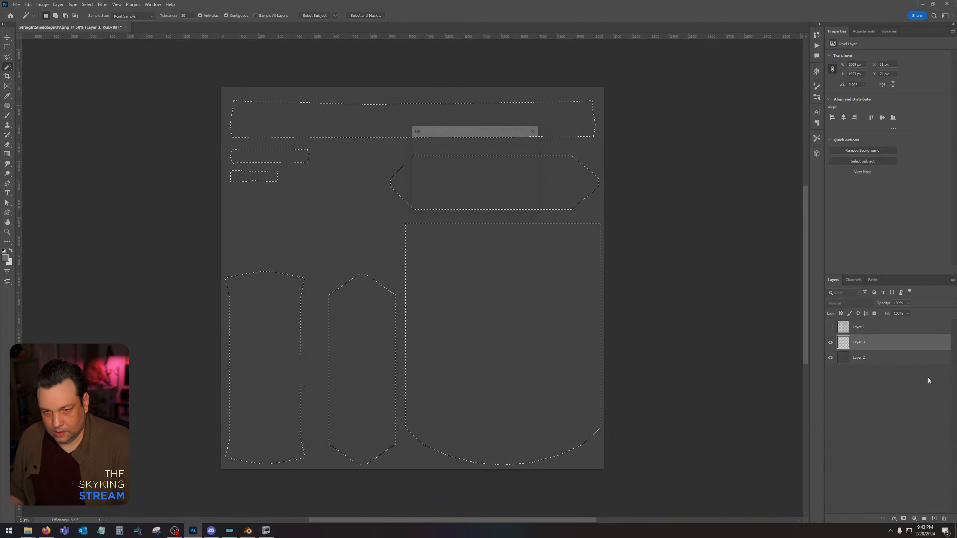
pyautogui.hotkey('ctrl', 'd')
pyautogui.press('w')
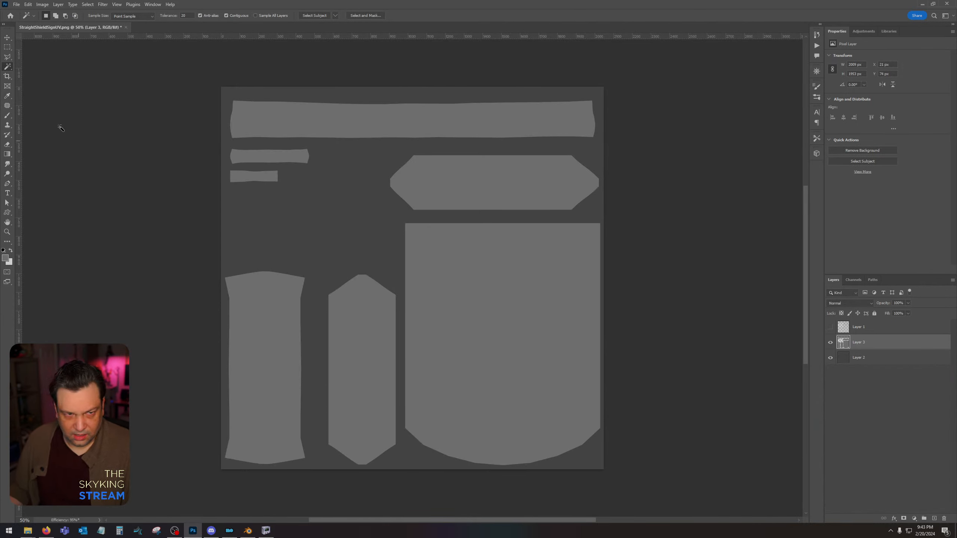
# Select the large shield island with the Magic Wand, fill it with the darker grey #626262, and deselect.
pyautogui.click(452, 283)
pyautogui.click(5, 258)
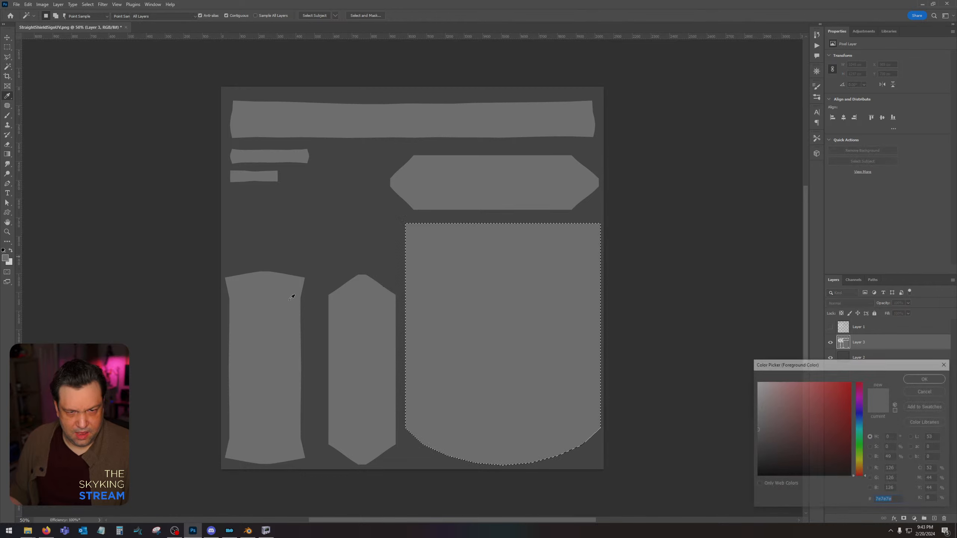
pyautogui.moveTo(748, 435); pyautogui.dragTo(743, 439)
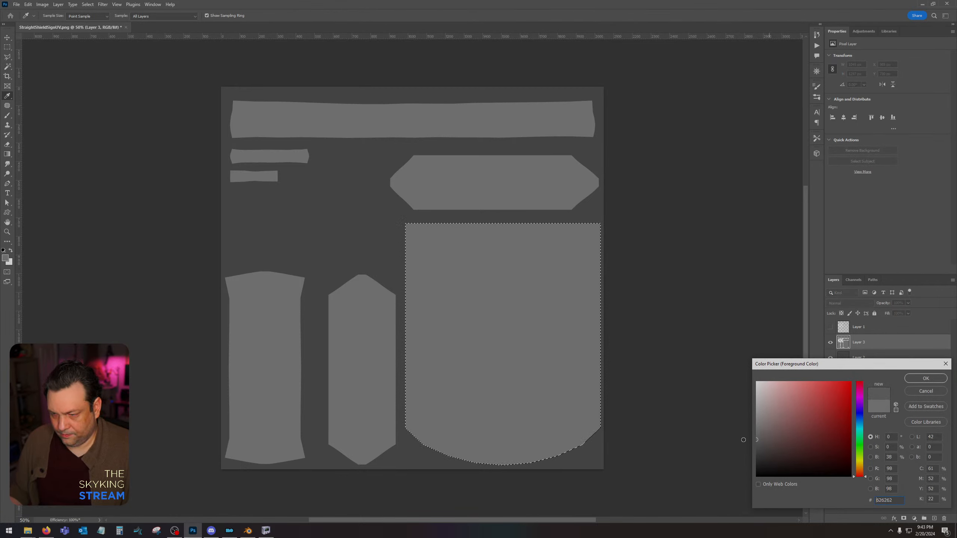
pyautogui.click(925, 378)
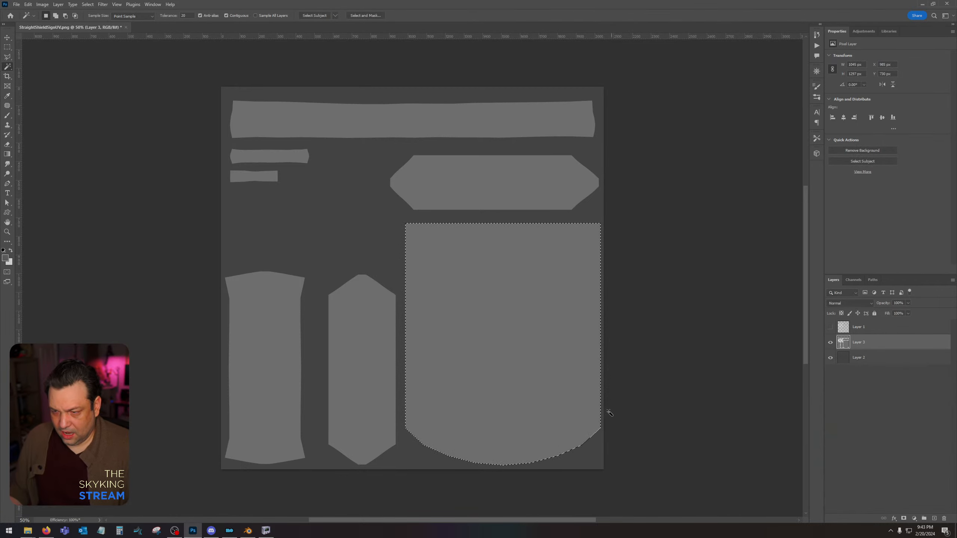
pyautogui.hotkey('alt', 'BackSpace')
pyautogui.hotkey('ctrl', 'd')
pyautogui.press('w')
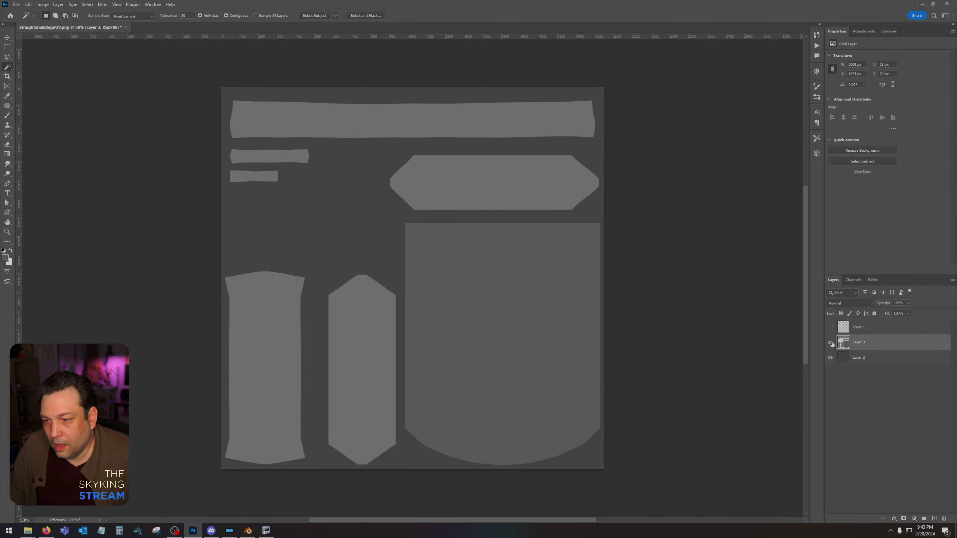
# Show and select the UV wireframe layer, then prepare an 80 px Brush with the foreground and background colours swapped.
pyautogui.click(831, 327)
pyautogui.click(860, 327)
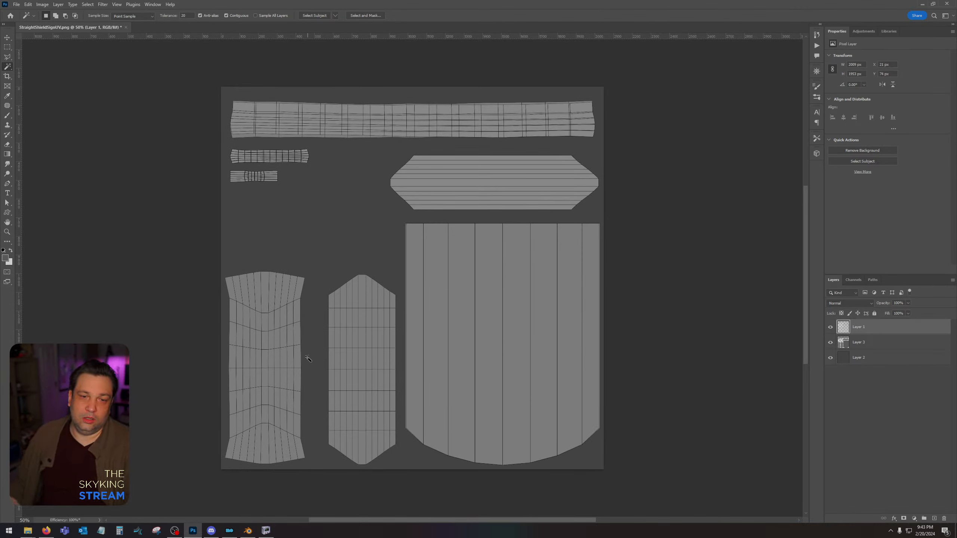
pyautogui.click(7, 115)
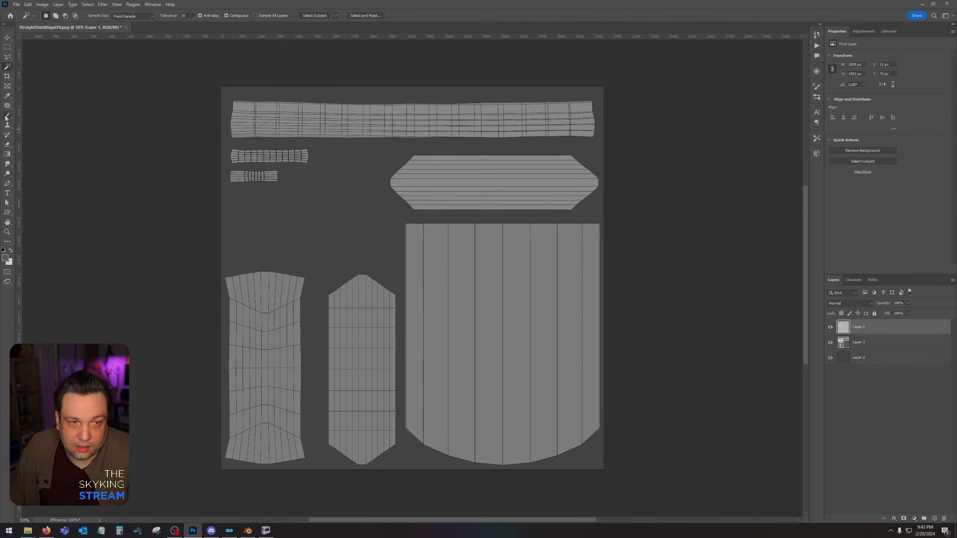
pyautogui.click(10, 251)
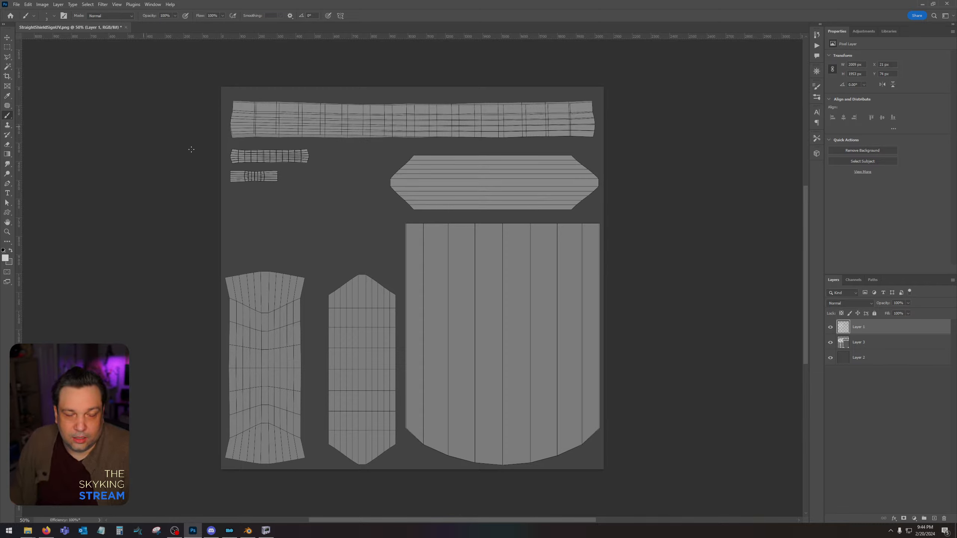
pyautogui.click(46, 17)
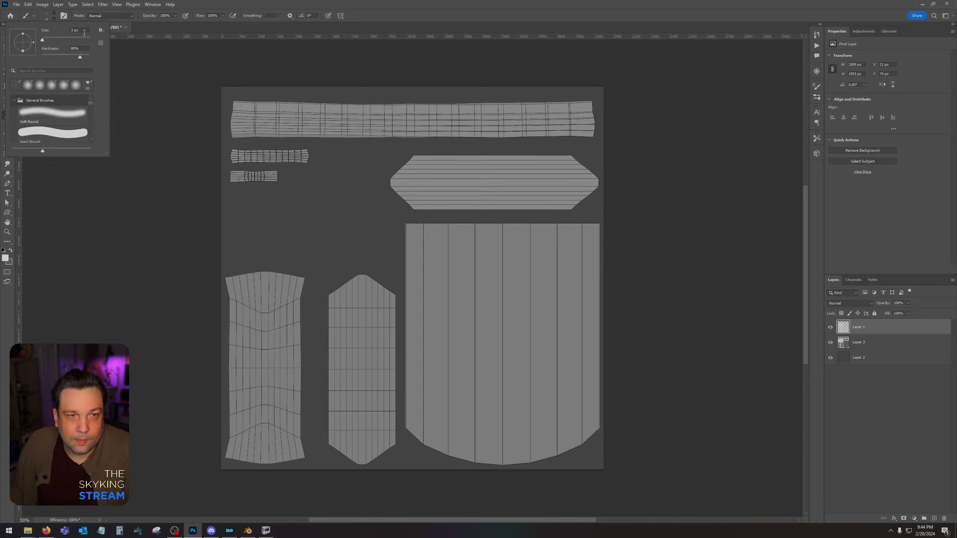
pyautogui.click(84, 32)
pyautogui.write('80')
pyautogui.press('Return')
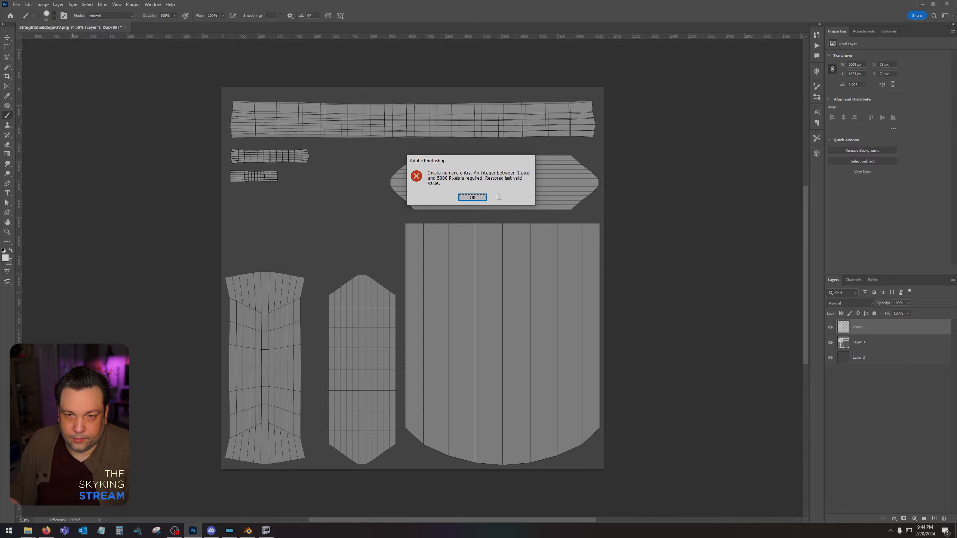
pyautogui.click(472, 197)
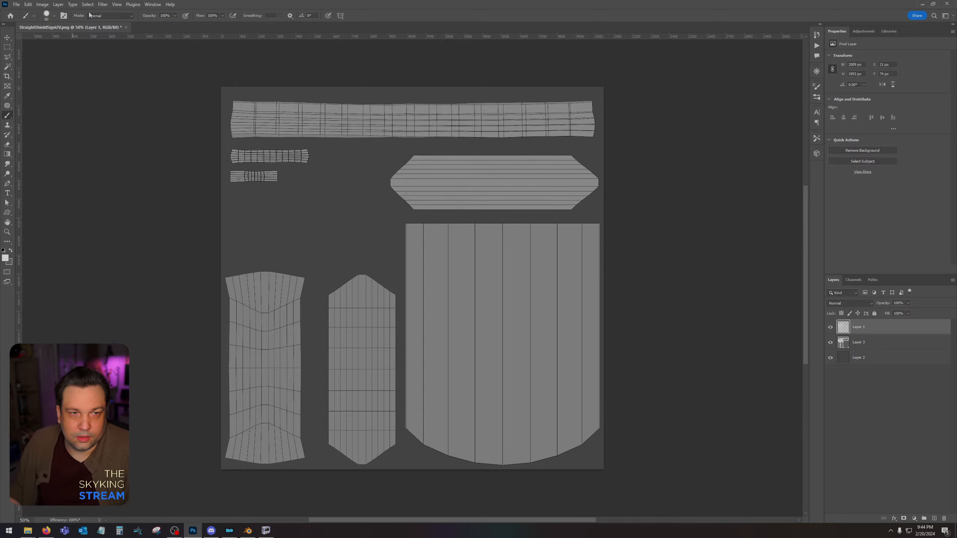
pyautogui.click(262, 264)
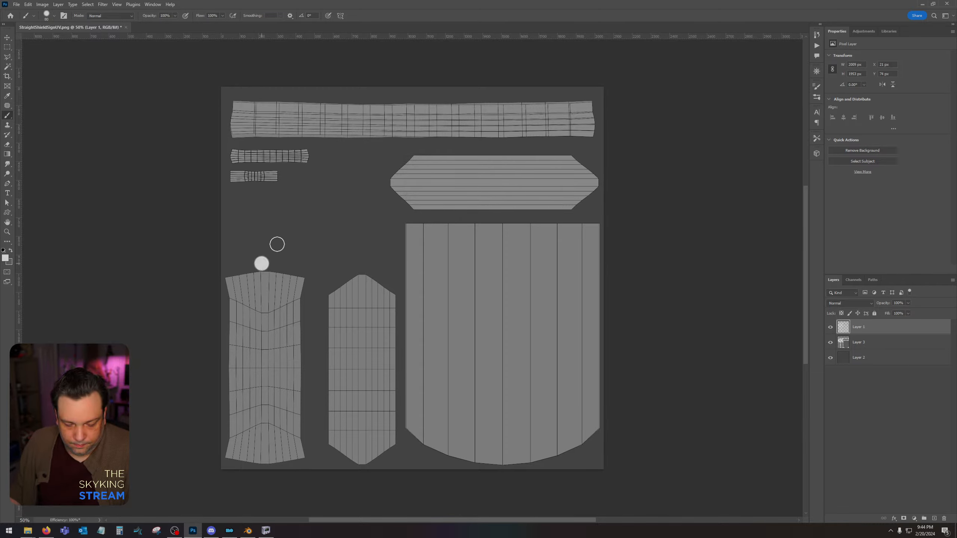
pyautogui.click(281, 258)
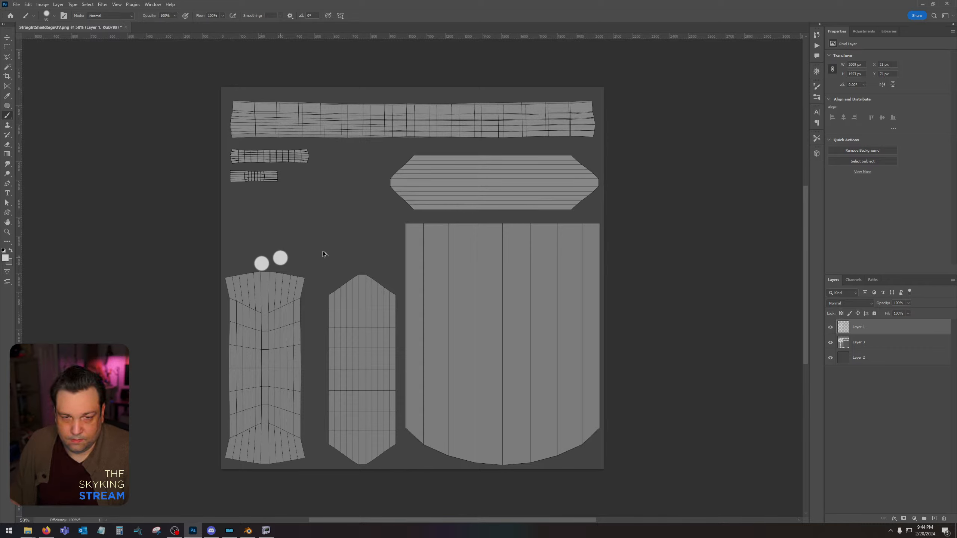
pyautogui.moveTo(871, 328); pyautogui.dragTo(685, 307)
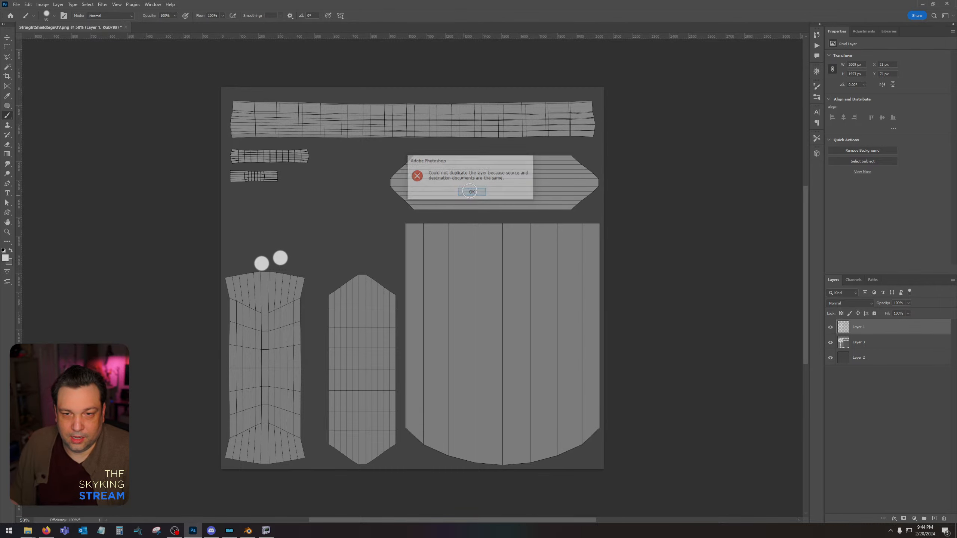
pyautogui.click(472, 193)
pyautogui.press('v')
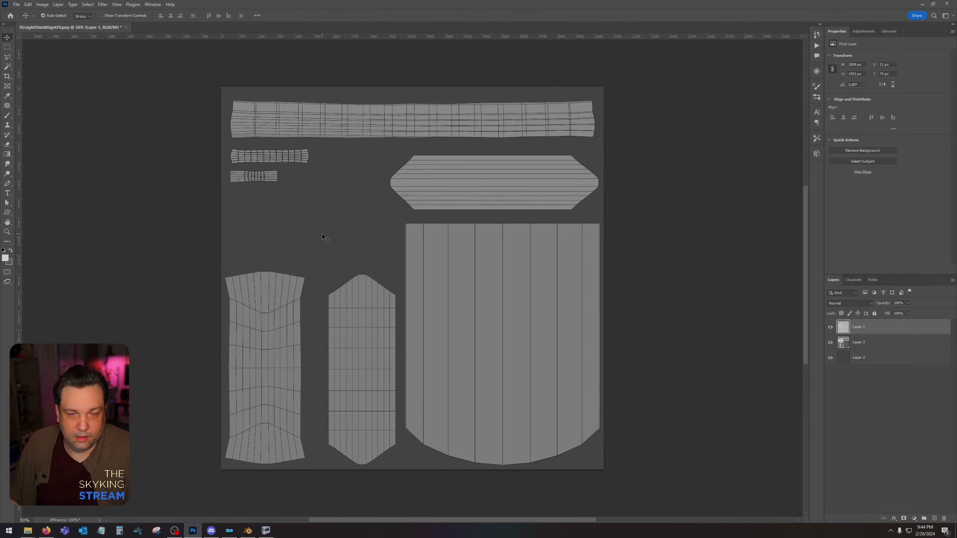
# Set the Brush to 0% hardness and 40 px size, and add a new layer directly above the island fill layer.
pyautogui.click(7, 116)
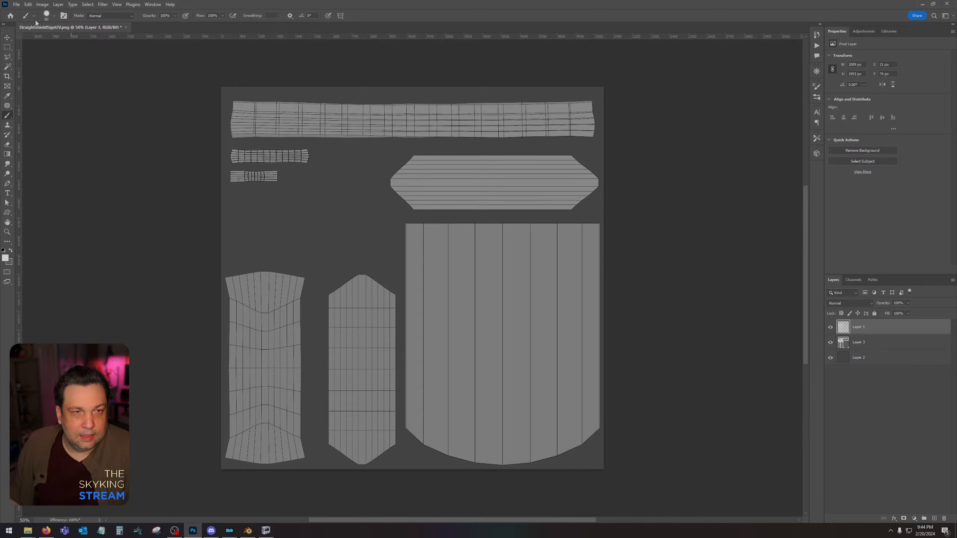
pyautogui.click(54, 15)
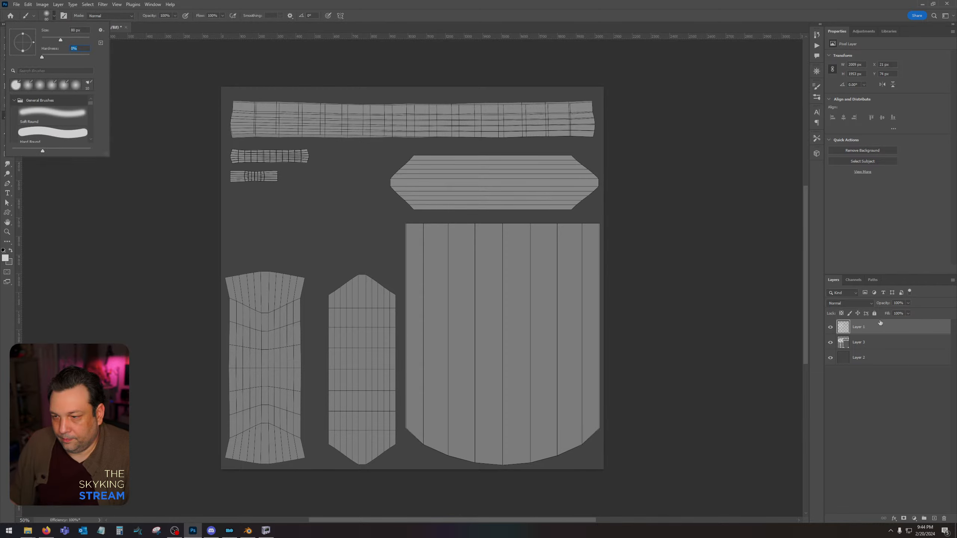
pyautogui.click(892, 344)
pyautogui.click(935, 519)
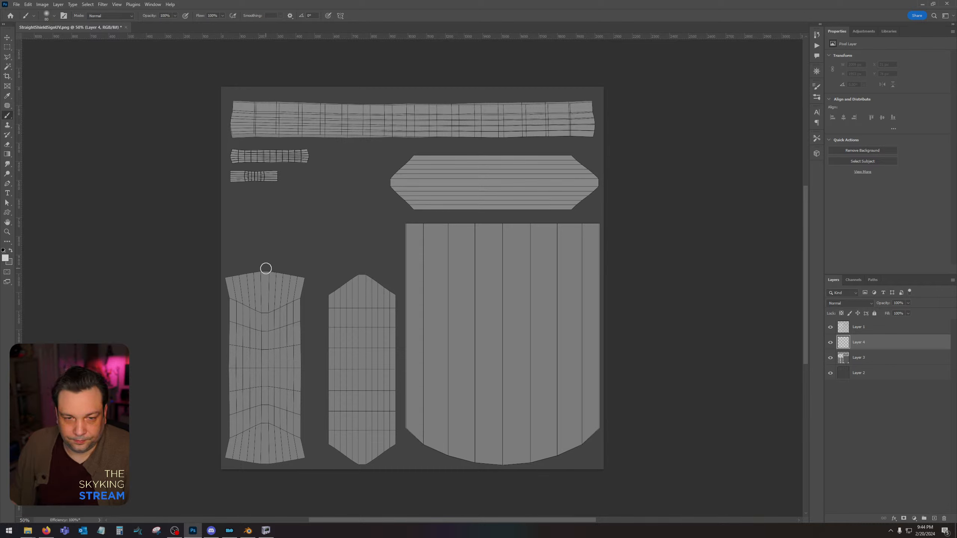
pyautogui.click(48, 15)
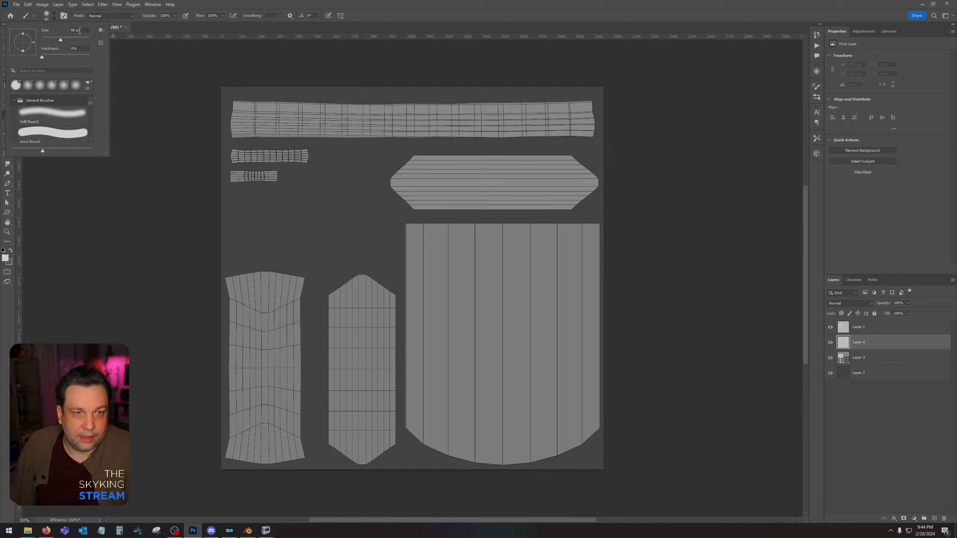
pyautogui.moveTo(85, 30); pyautogui.dragTo(43, 33)
pyautogui.write('40')
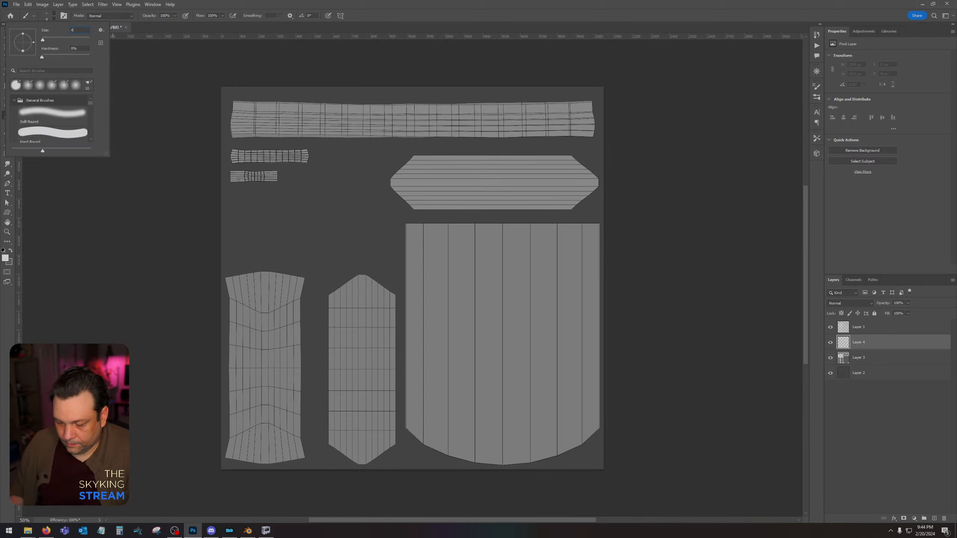
pyautogui.press('Return')
pyautogui.click(269, 267)
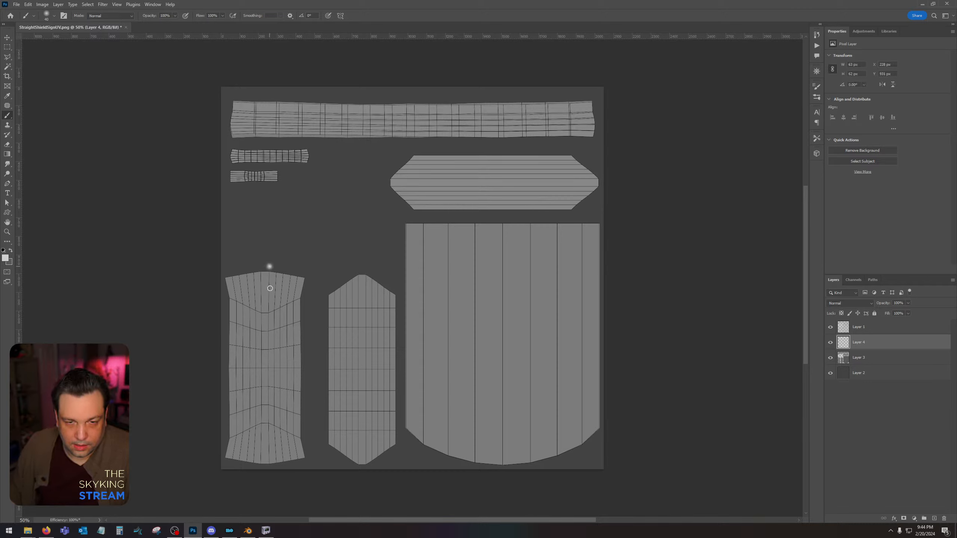
pyautogui.keyDown('shift'); pyautogui.click(269, 312); pyautogui.keyUp('shift')
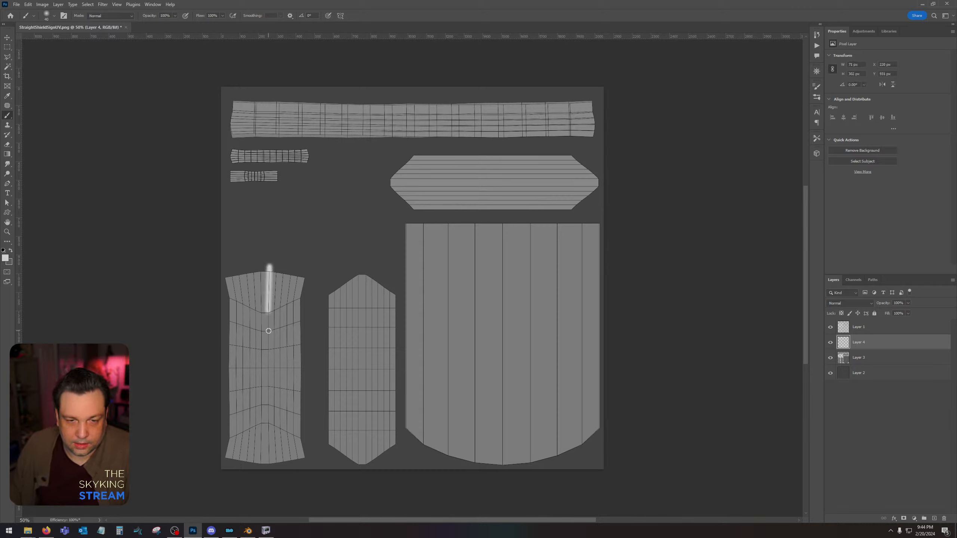
pyautogui.keyDown('shift'); pyautogui.click(268, 332); pyautogui.keyUp('shift')
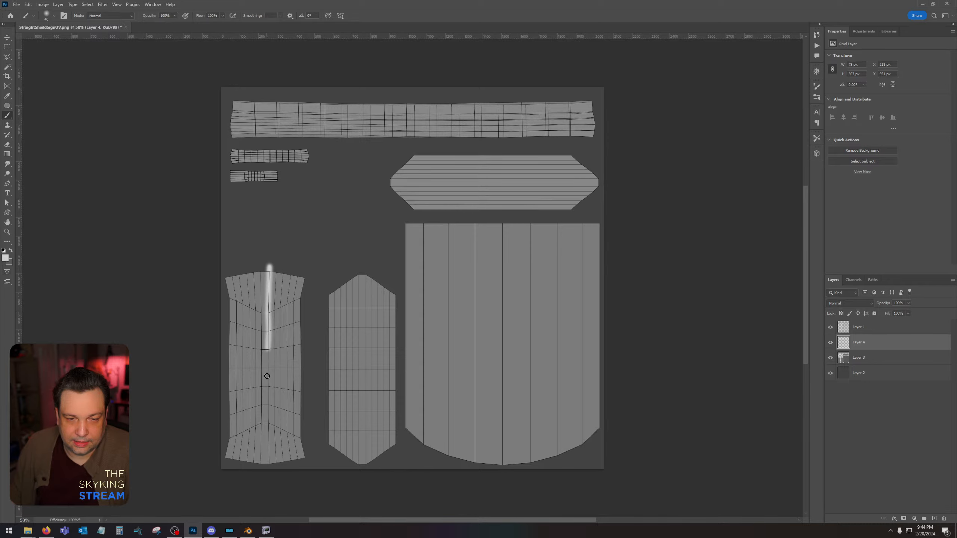
pyautogui.hotkey('ctrl', 'z')
pyautogui.hotkey('ctrl', 'z')
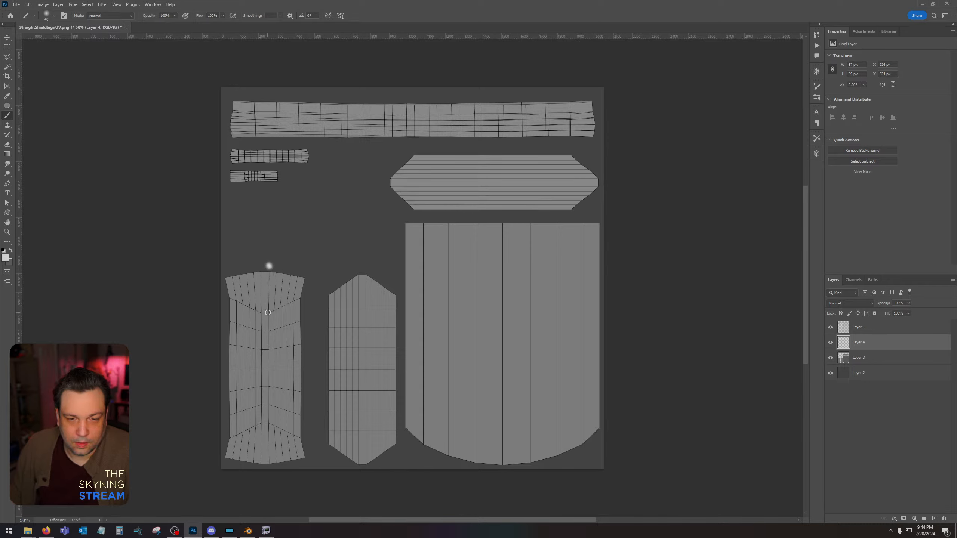
# Paint two parallel soft light lines down the middle of the tall flared island, following the wireframe's central vertical edges from end to end.
pyautogui.keyDown('shift'); pyautogui.click(269, 313); pyautogui.keyUp('shift')
pyautogui.keyDown('shift'); pyautogui.click(268, 423); pyautogui.keyUp('shift')
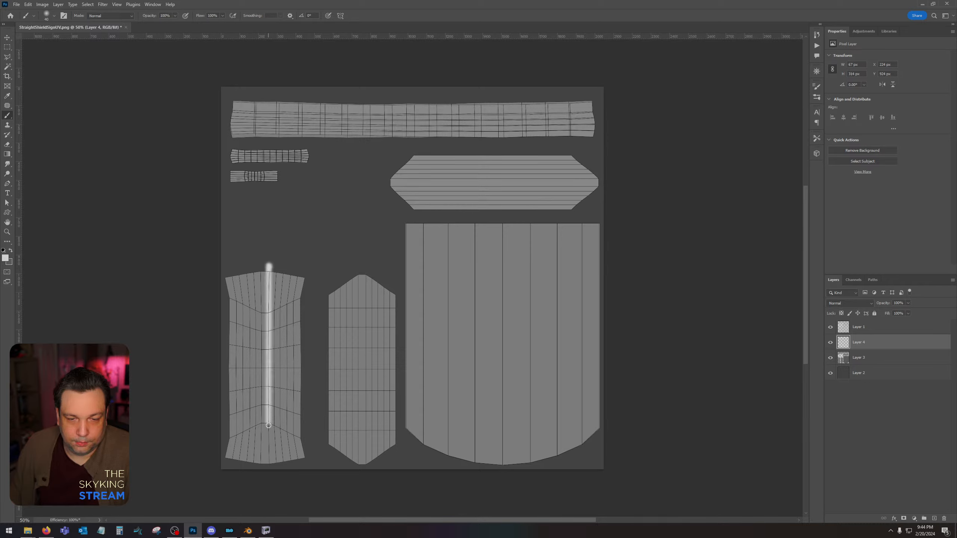
pyautogui.keyDown('shift'); pyautogui.click(268, 465); pyautogui.keyUp('shift')
pyautogui.click(260, 466)
pyautogui.keyDown('shift'); pyautogui.click(261, 424); pyautogui.keyUp('shift')
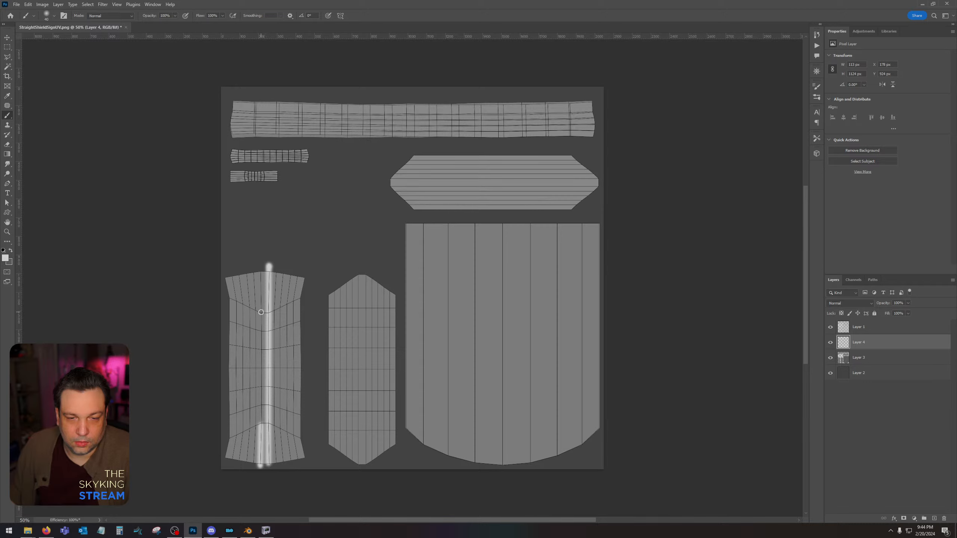
pyautogui.keyDown('shift'); pyautogui.click(261, 312); pyautogui.keyUp('shift')
pyautogui.keyDown('shift'); pyautogui.click(260, 267); pyautogui.keyUp('shift')
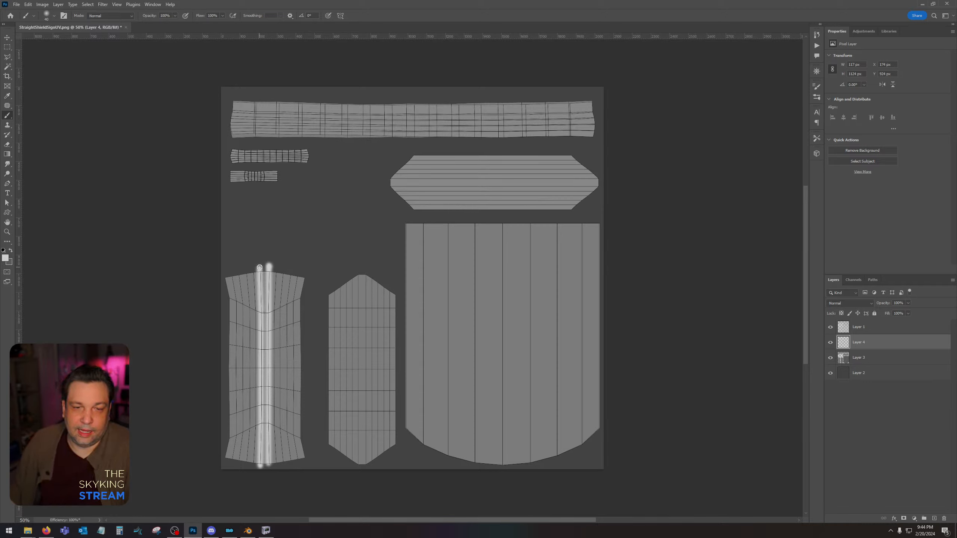
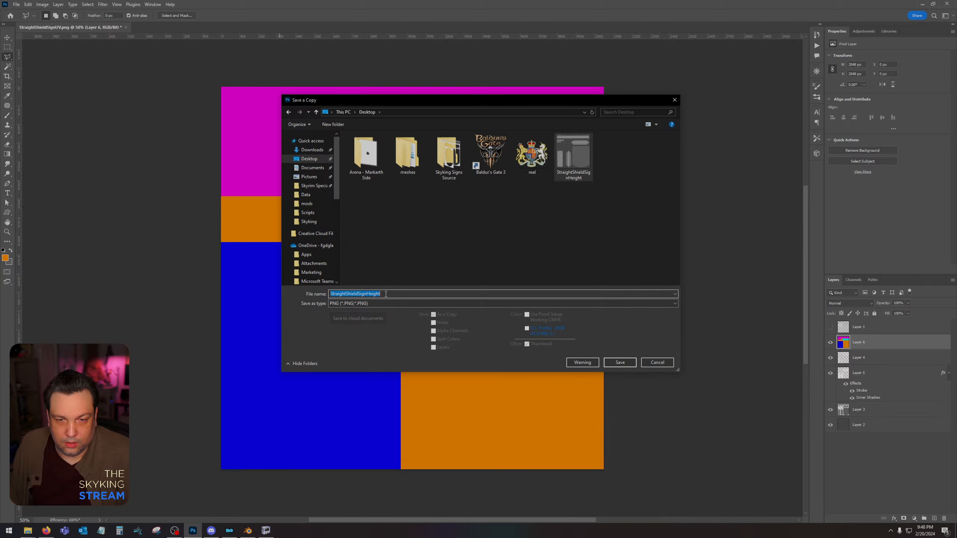
# Save a PNG copy of the flat colour ID map to the Desktop as StraightShieldSignID, using the large file size option.
pyautogui.click(382, 294)
pyautogui.moveTo(381, 294); pyautogui.dragTo(368, 294)
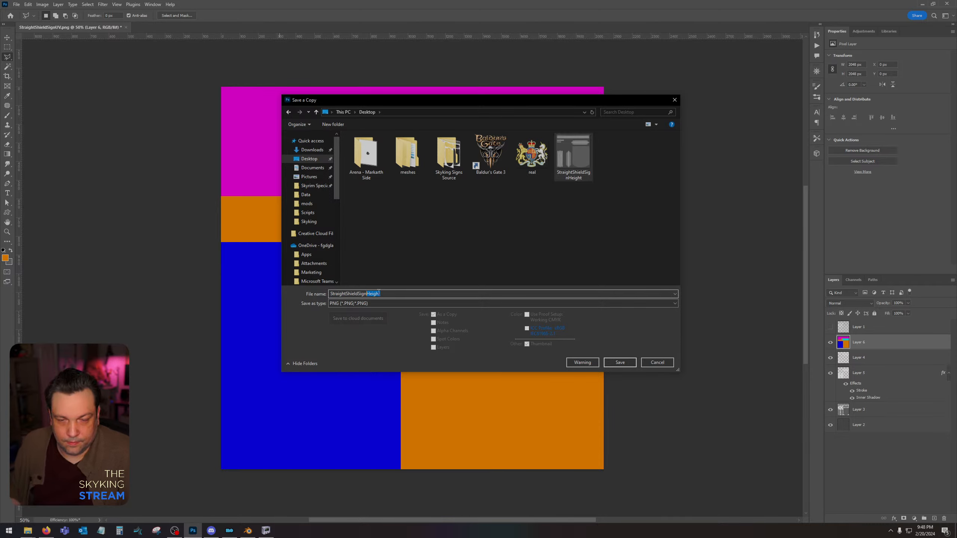
pyautogui.press('BackSpace')
pyautogui.press('Return')
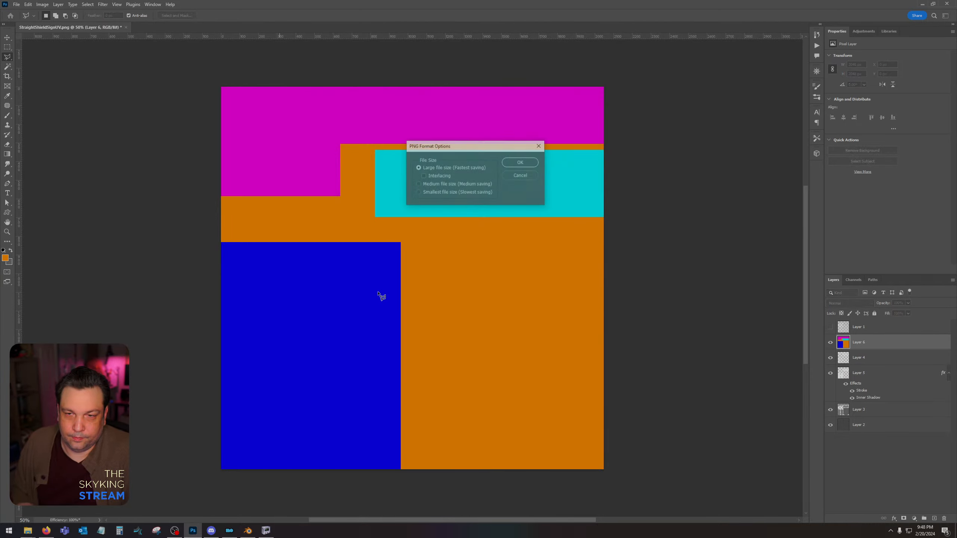
pyautogui.press('Return')
# Launch Quixel Mixer from the desktop, open the Skyking Signs mix, skip downloading the missing assets, and maximise the window.
pyautogui.click(922, 3)
pyautogui.click(920, 4)
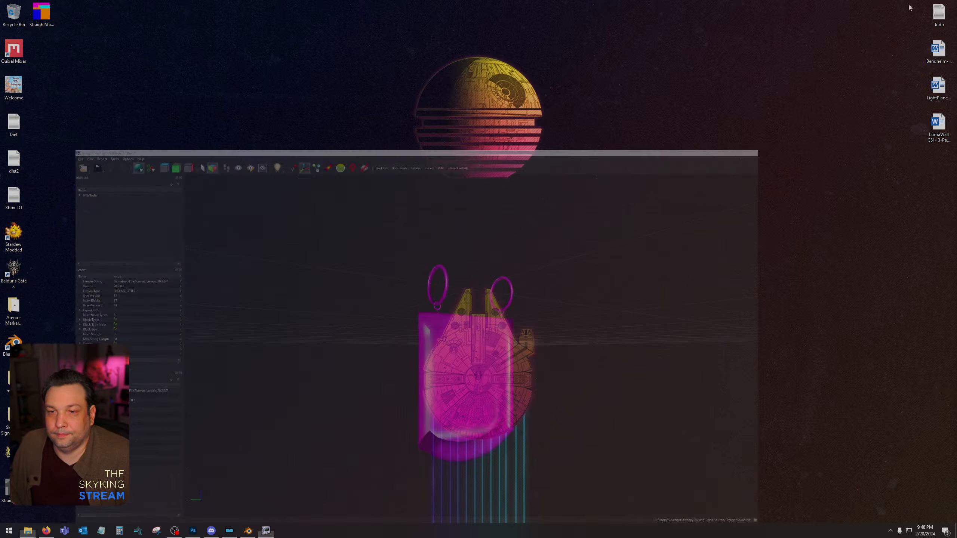
pyautogui.doubleClick(14, 48)
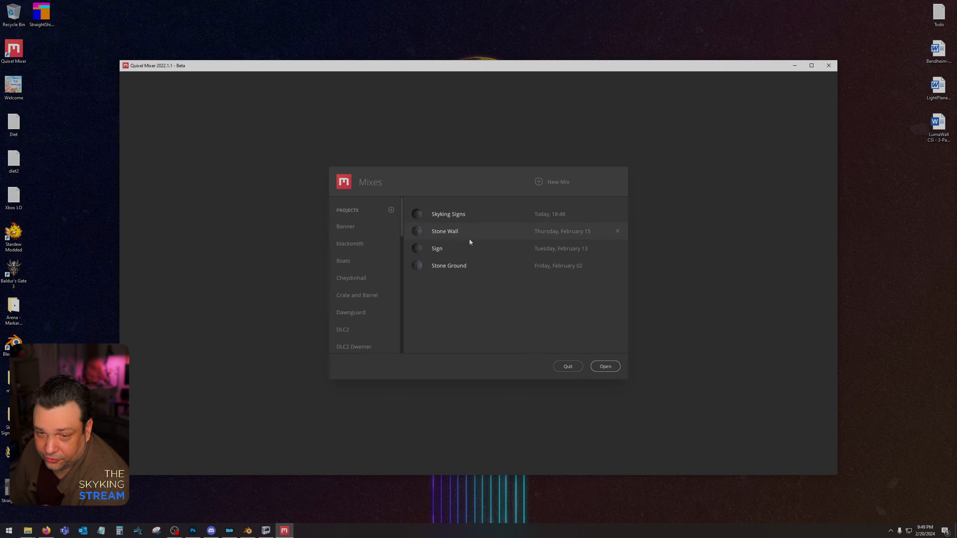
pyautogui.doubleClick(481, 214)
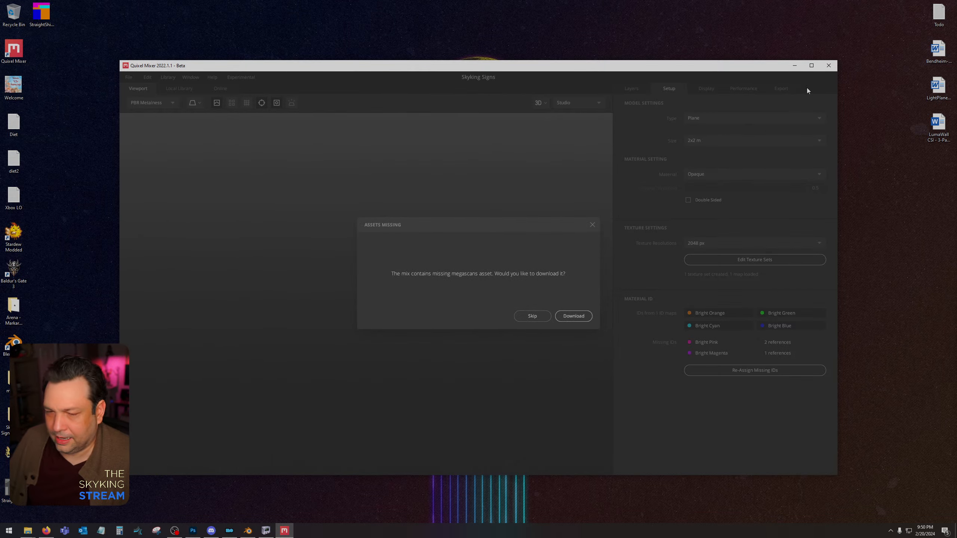
pyautogui.click(532, 316)
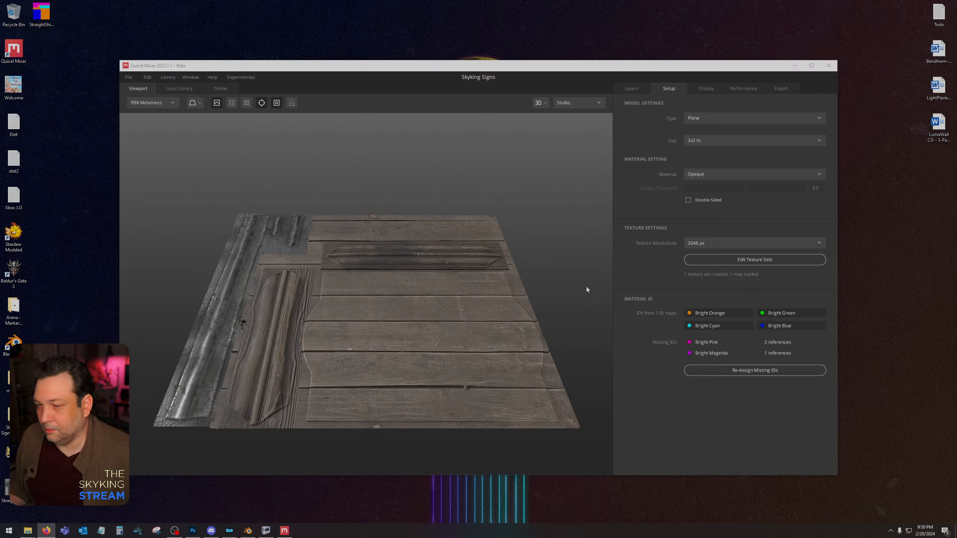
pyautogui.click(812, 65)
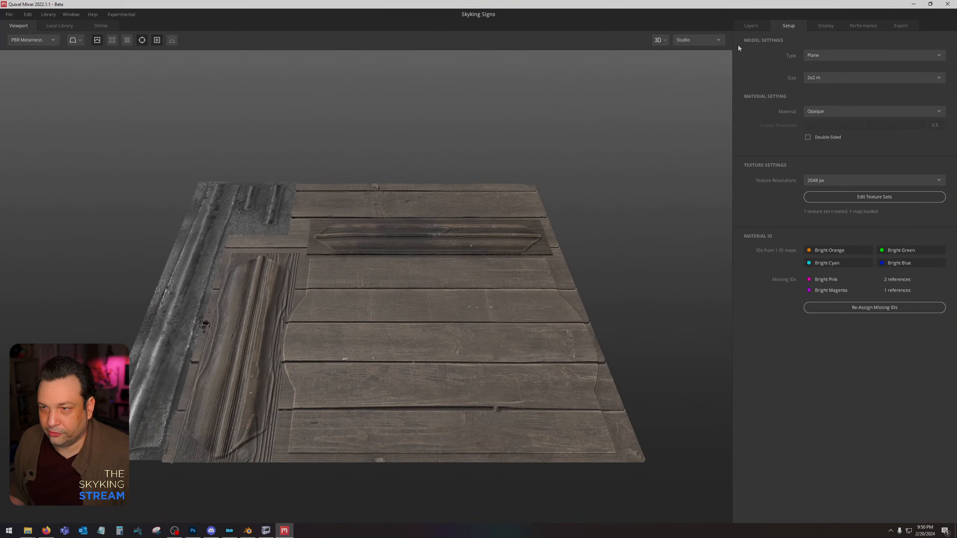
# Load StraightShieldSignHeight as the displacement map of the Paint 1 layer.
pyautogui.click(751, 26)
pyautogui.click(798, 362)
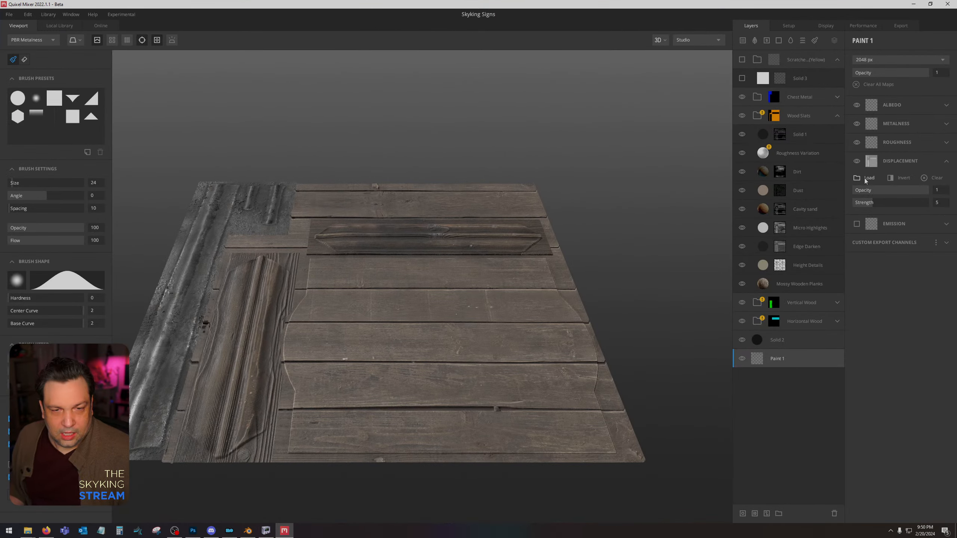
pyautogui.click(866, 180)
pyautogui.doubleClick(297, 70)
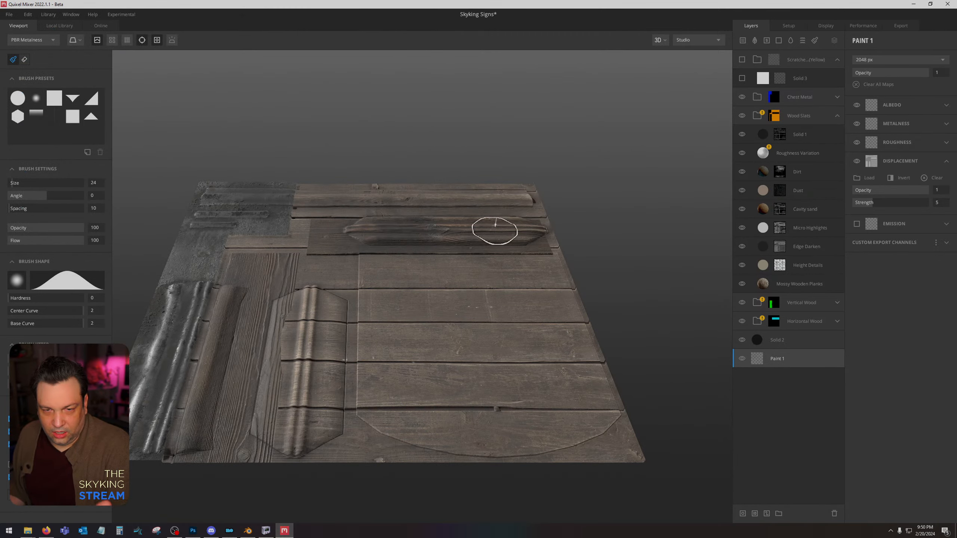
# Hide the Wood Slats, Vertical Wood, Horizontal Wood and Chest Metal groups and inspect the bare height relief on the plane.
pyautogui.click(795, 97)
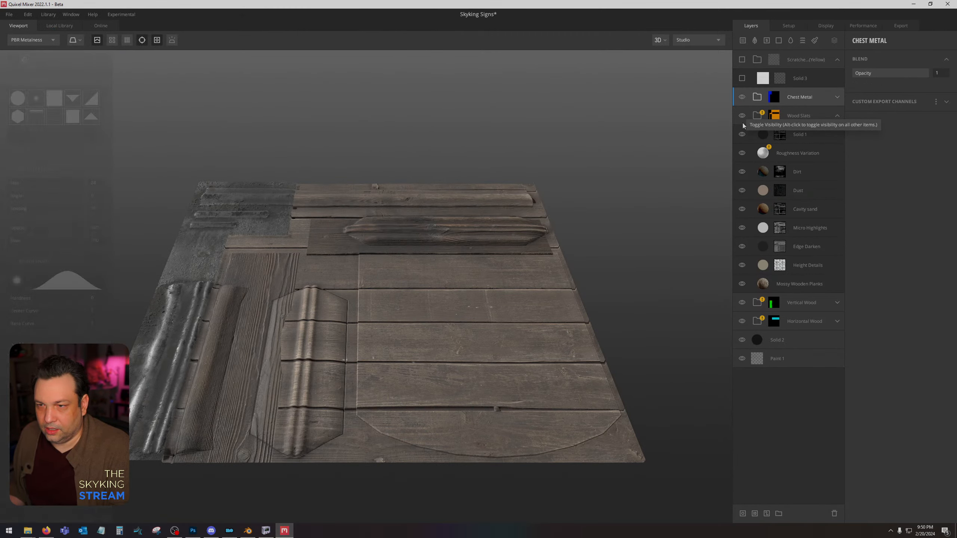
pyautogui.click(837, 116)
pyautogui.click(742, 116)
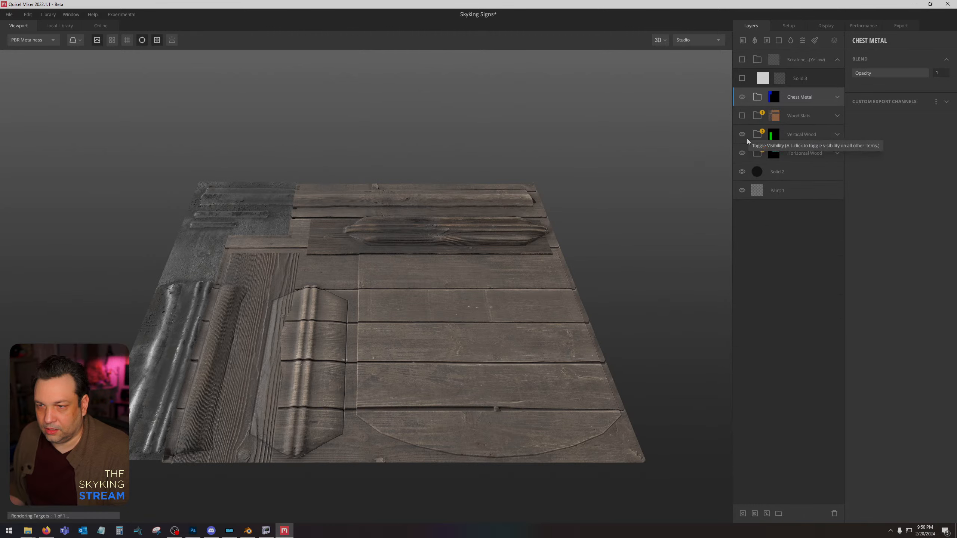
pyautogui.click(743, 134)
pyautogui.click(743, 152)
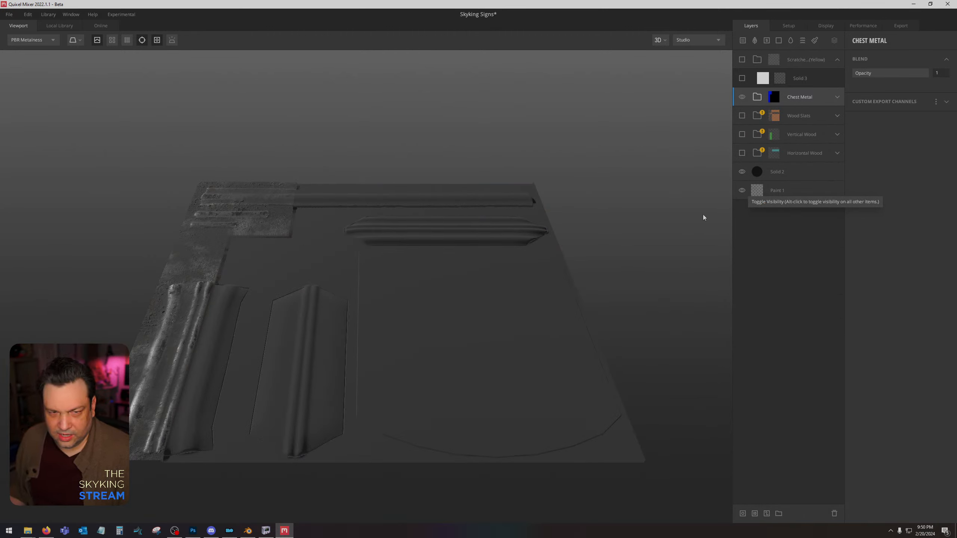
pyautogui.click(743, 96)
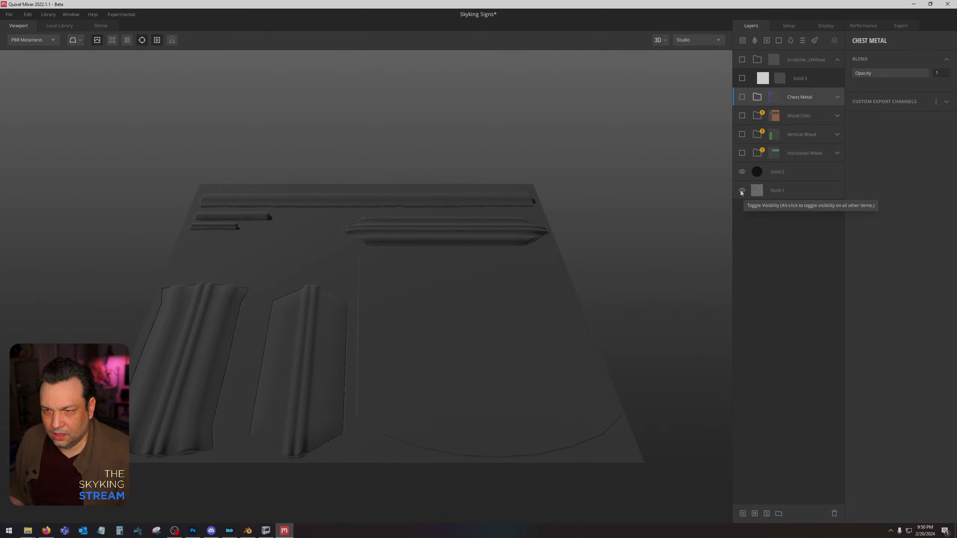
pyautogui.scroll(2, 405, 289)
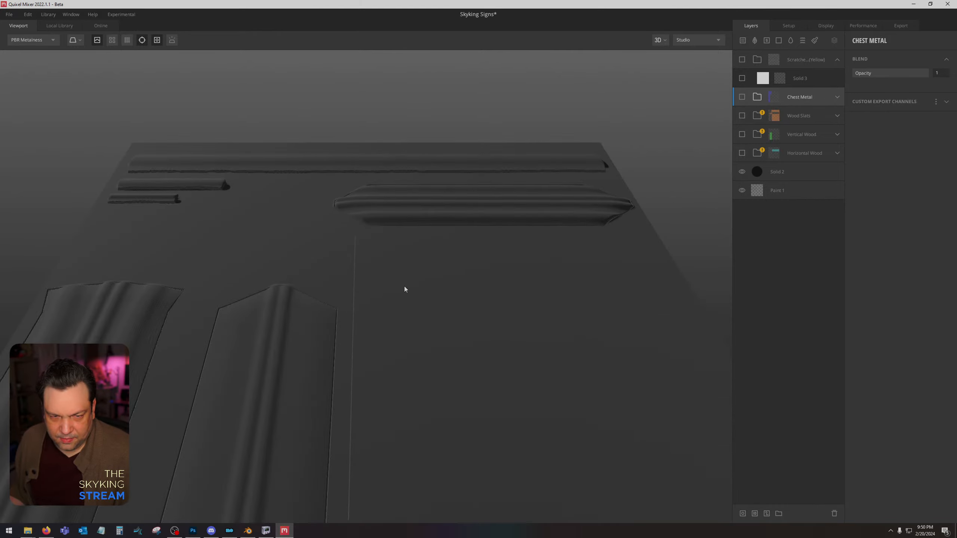
pyautogui.moveTo(404, 286); pyautogui.dragTo(495, 78, button='middle')
pyautogui.moveTo(499, 259); pyautogui.dragTo(515, 317, button='middle')
pyautogui.moveTo(274, 136); pyautogui.dragTo(263, 315, button='middle')
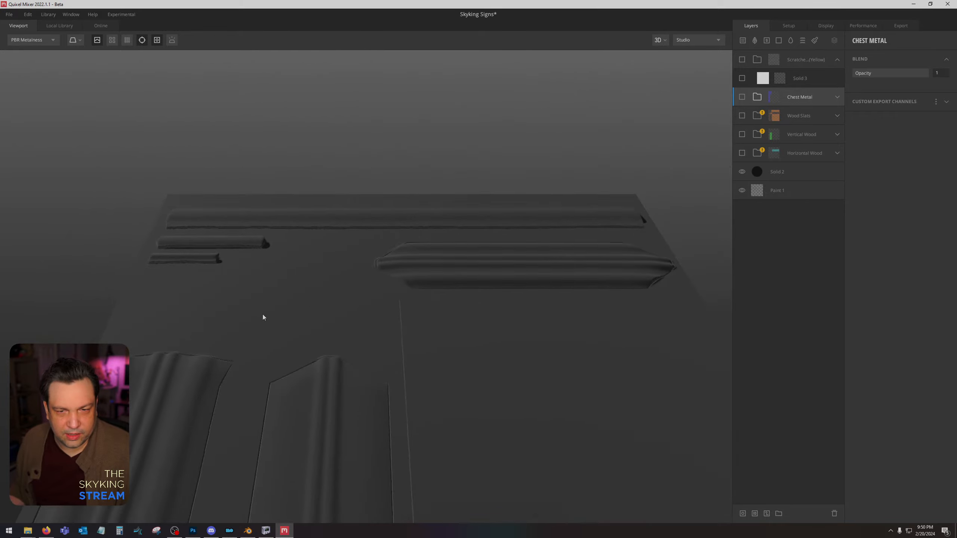
pyautogui.moveTo(558, 300); pyautogui.dragTo(560, 158, button='middle')
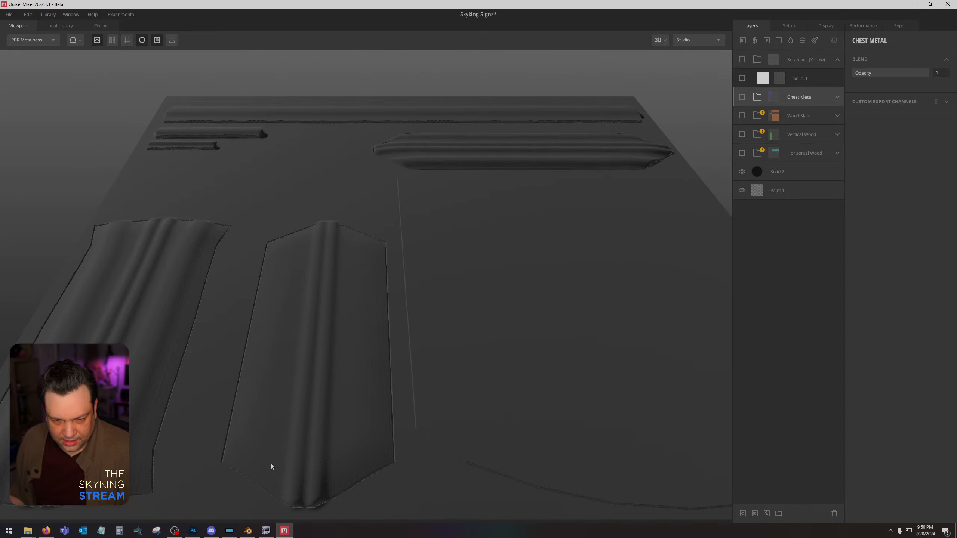
pyautogui.moveTo(580, 238); pyautogui.dragTo(500, 239, button='middle')
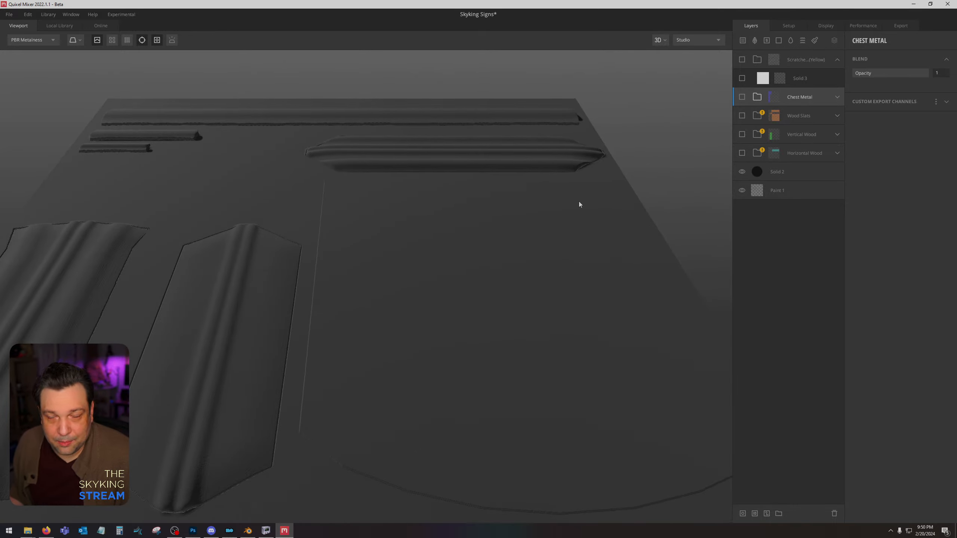
# Replace the Material ID map of Texture Set 1 with StraightShieldSignID and close the material editor.
pyautogui.click(789, 26)
pyautogui.click(874, 197)
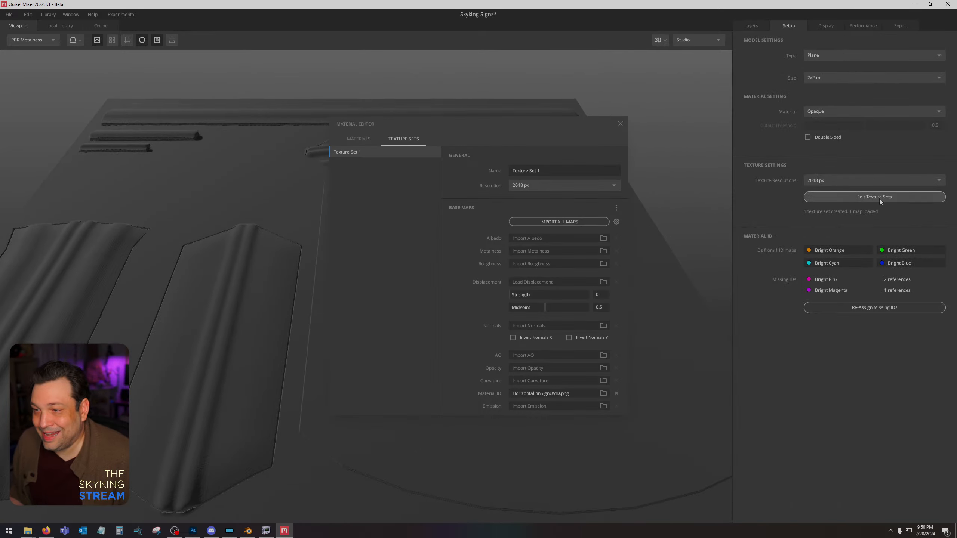
pyautogui.click(604, 393)
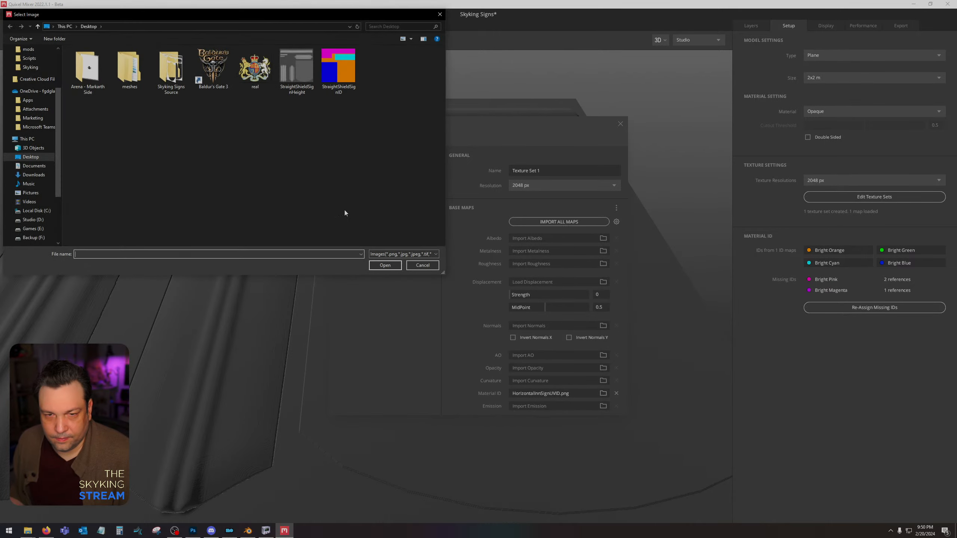
pyautogui.doubleClick(341, 71)
pyautogui.click(621, 124)
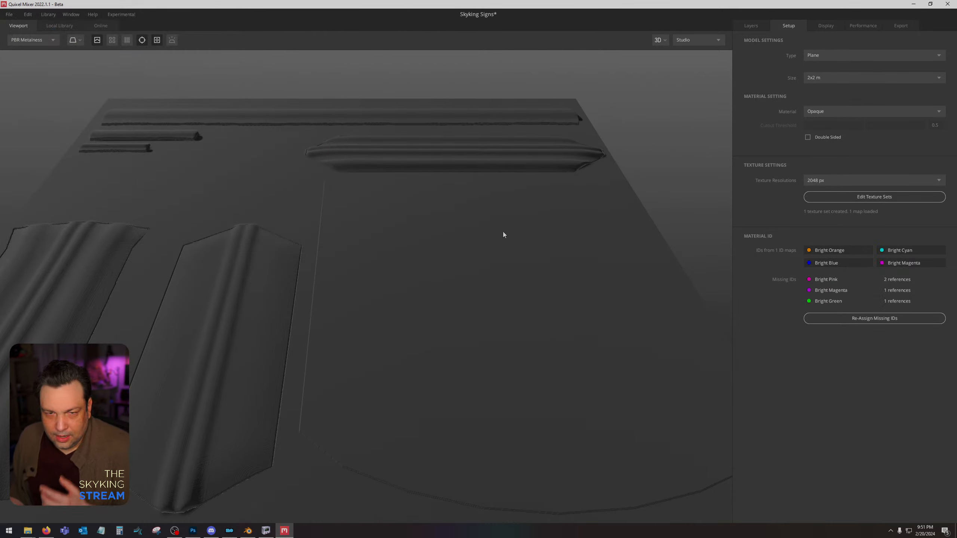
# Show the Wood Slats group again and check its planks on the shield area from above.
pyautogui.click(756, 31)
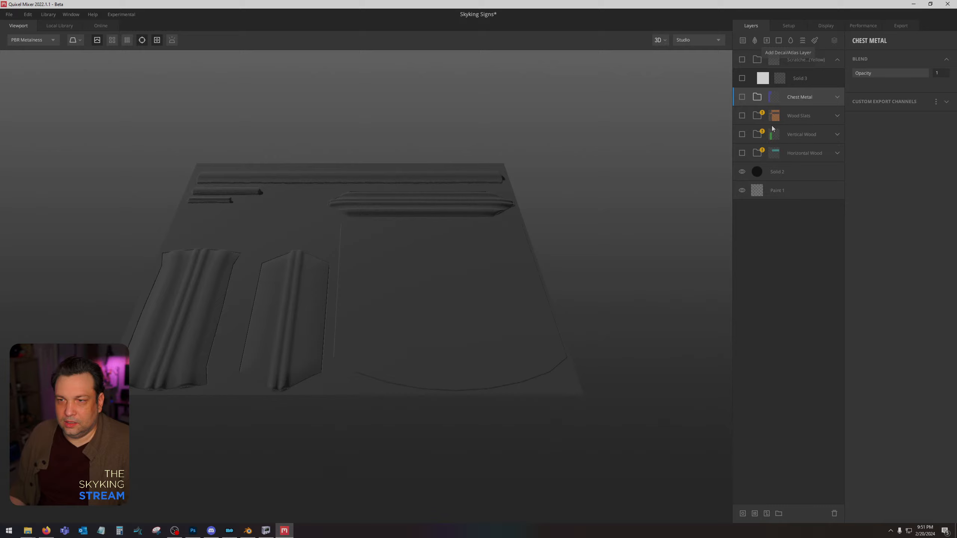
pyautogui.click(743, 117)
pyautogui.moveTo(439, 251); pyautogui.dragTo(458, 249, button='middle')
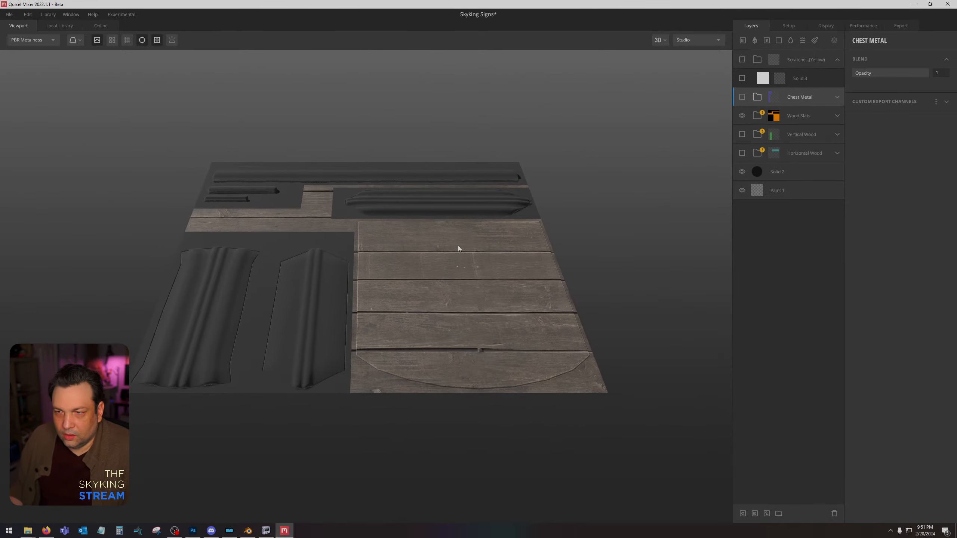
pyautogui.moveTo(486, 285); pyautogui.dragTo(483, 268, button='middle')
pyautogui.keyDown('alt'); pyautogui.moveTo(483, 268); pyautogui.dragTo(483, 366); pyautogui.keyUp('alt')
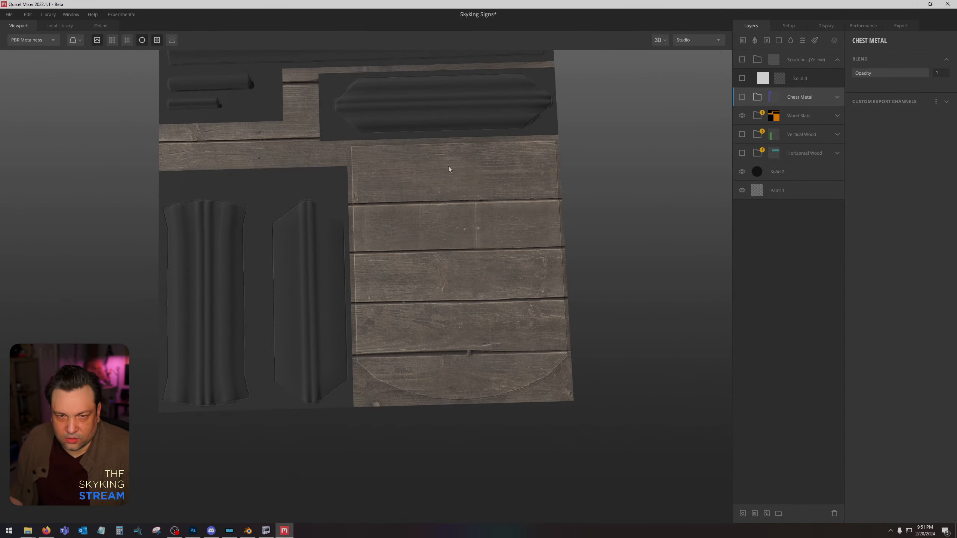
pyautogui.keyDown('shift'); pyautogui.moveTo(448, 167); pyautogui.dragTo(466, 191, button='right'); pyautogui.keyUp('shift')
pyautogui.moveTo(466, 194); pyautogui.dragTo(438, 216, button='middle')
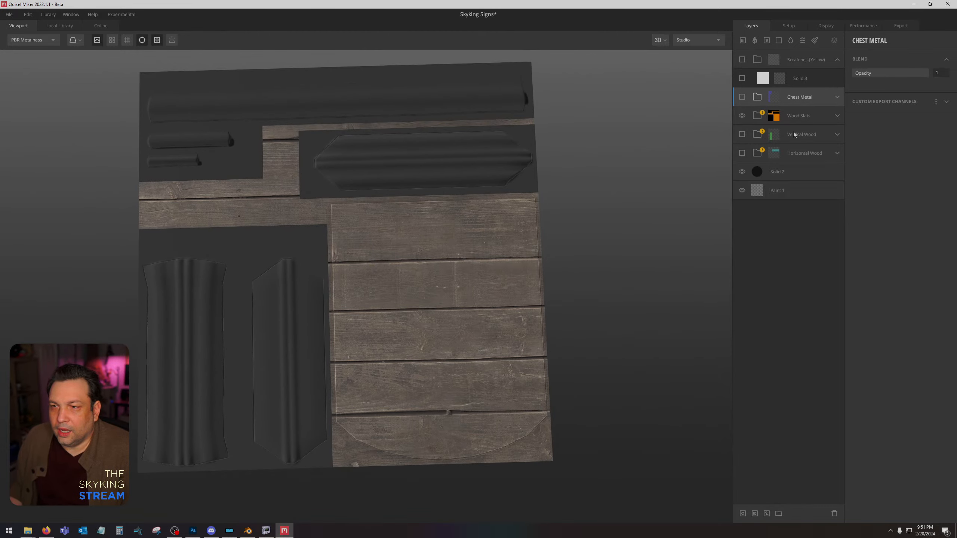
# Show the Horizontal Wood group and set its Material ID mask to Bright Blue only.
pyautogui.click(742, 152)
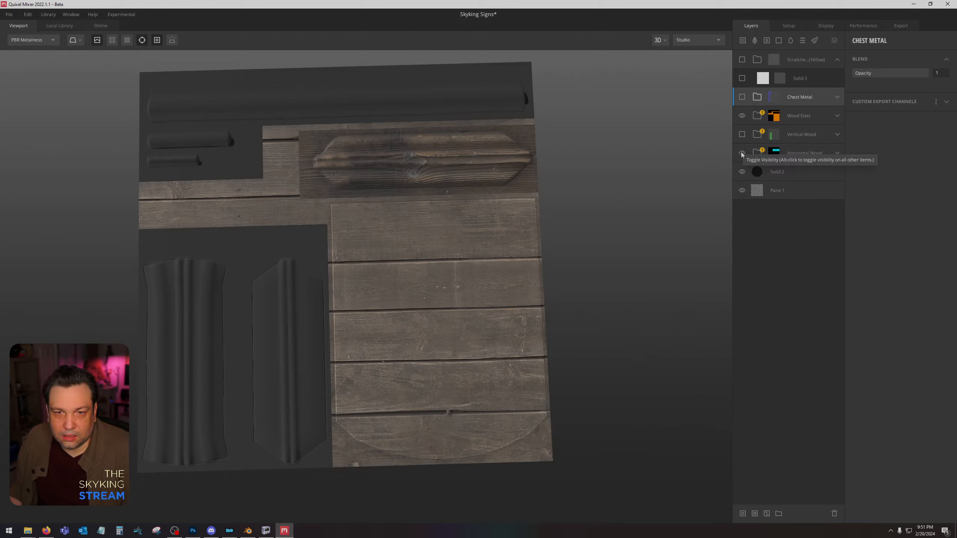
pyautogui.click(776, 154)
pyautogui.click(857, 97)
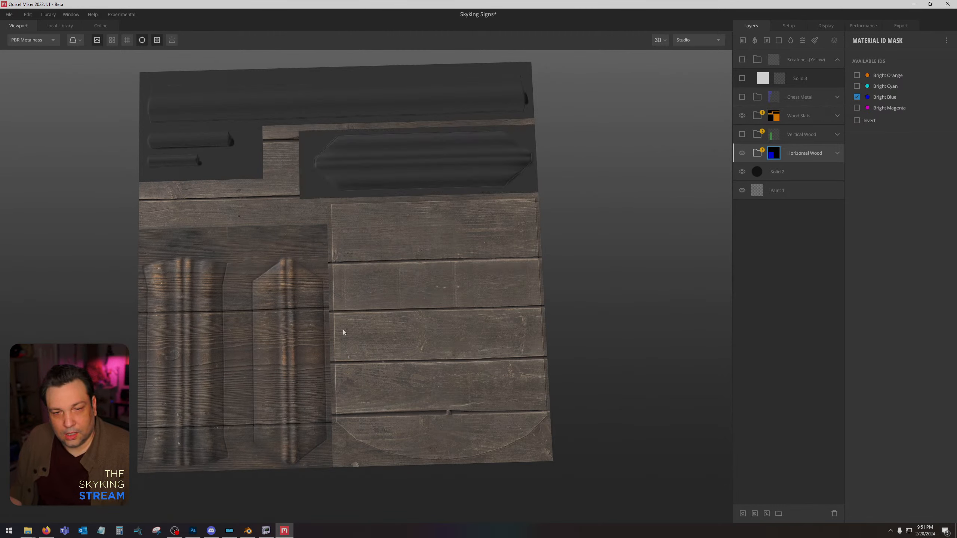
# Set the Horizontal Wood base material's placement rotation to 0 and its X offset to 0.075, then collapse the group.
pyautogui.click(838, 153)
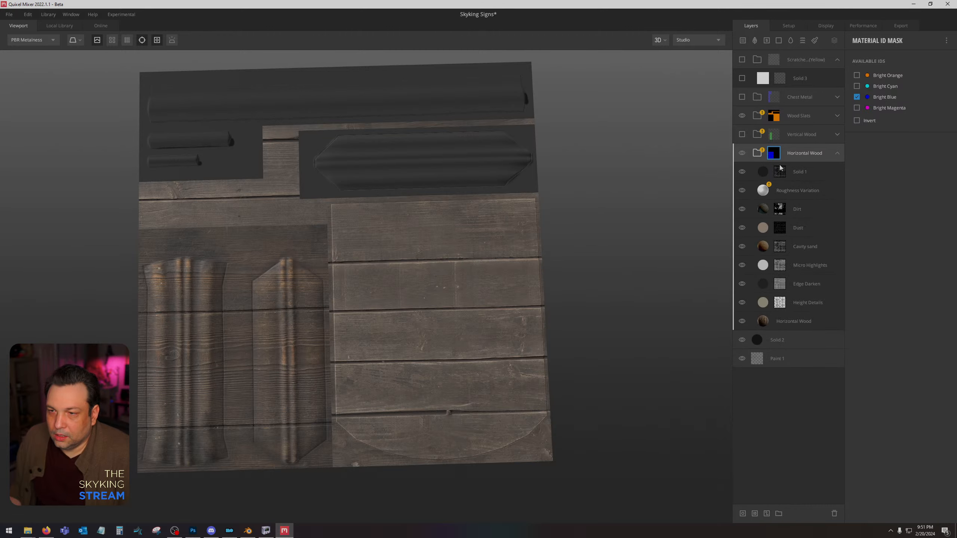
pyautogui.click(810, 324)
pyautogui.click(905, 185)
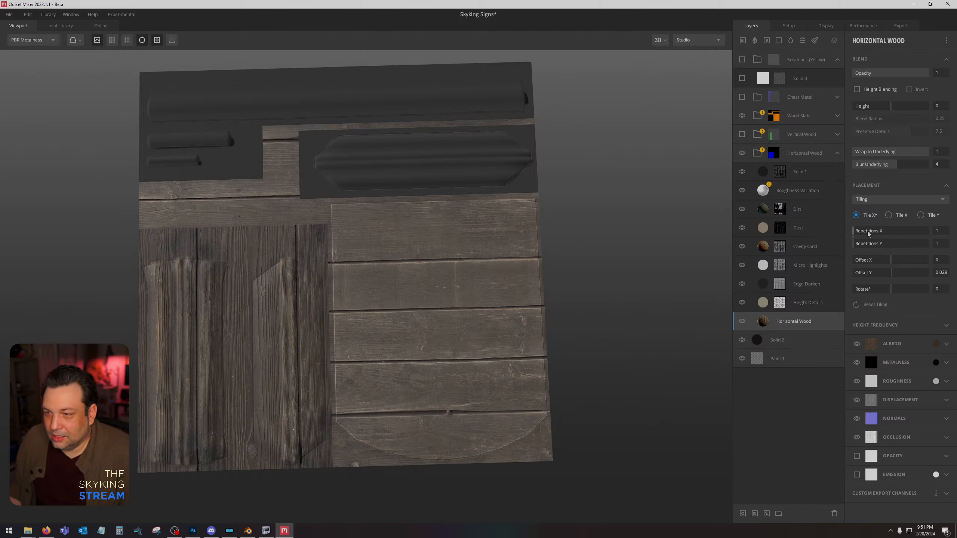
pyautogui.moveTo(892, 259); pyautogui.dragTo(894, 259)
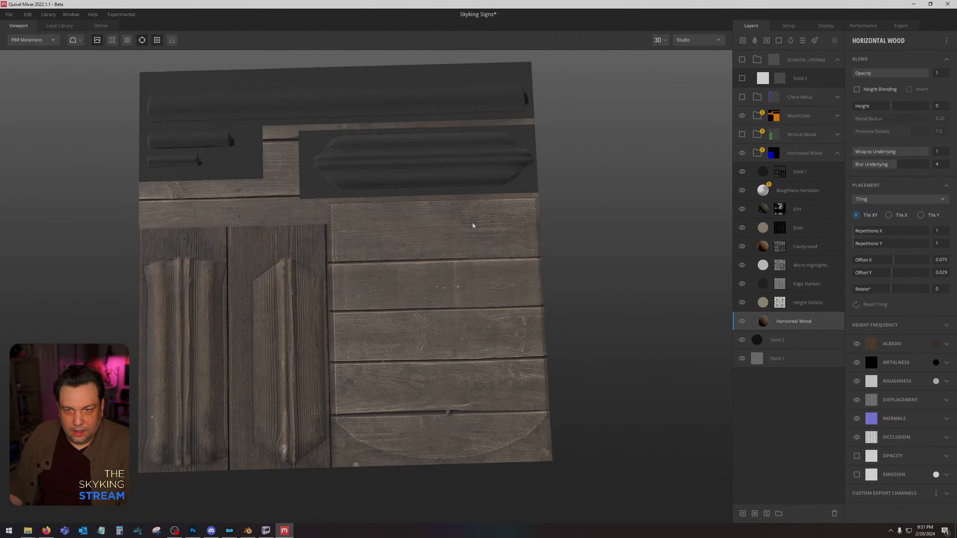
pyautogui.click(838, 153)
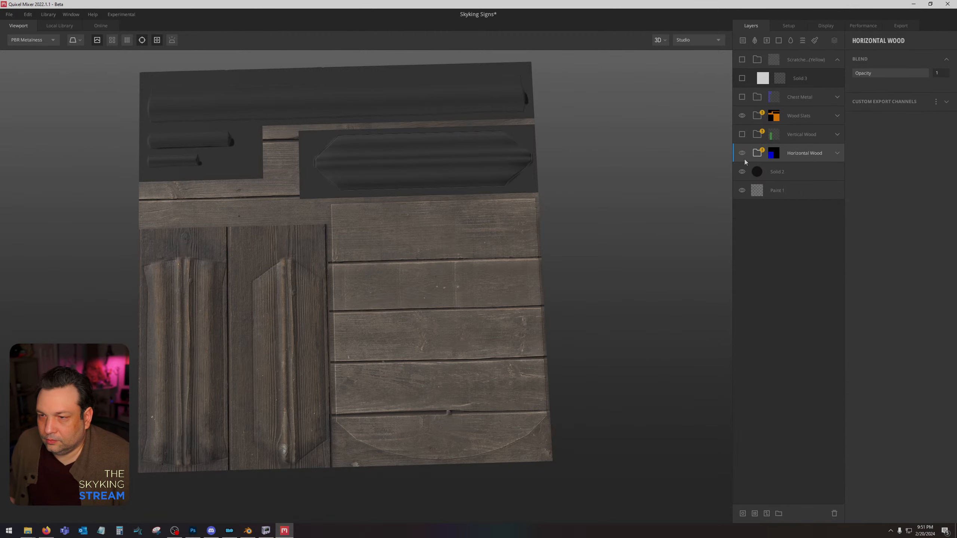
# Show the Vertical Wood group and tick Bright Cyan in its Material ID mask.
pyautogui.click(743, 134)
pyautogui.click(805, 134)
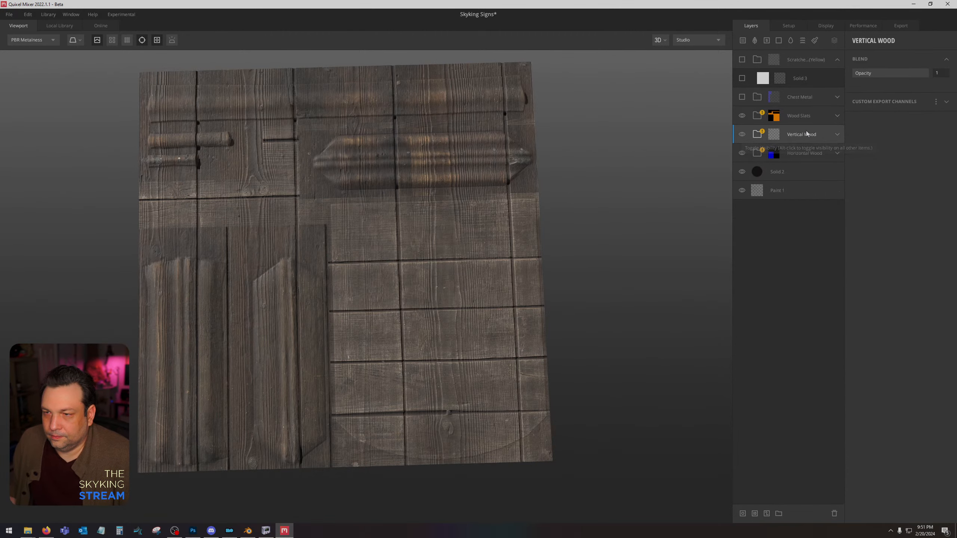
pyautogui.click(777, 135)
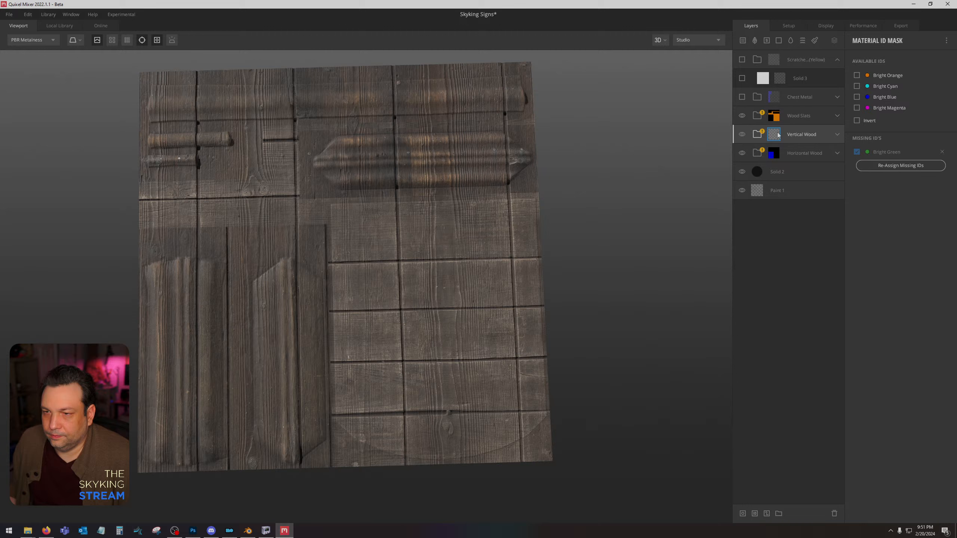
pyautogui.click(857, 87)
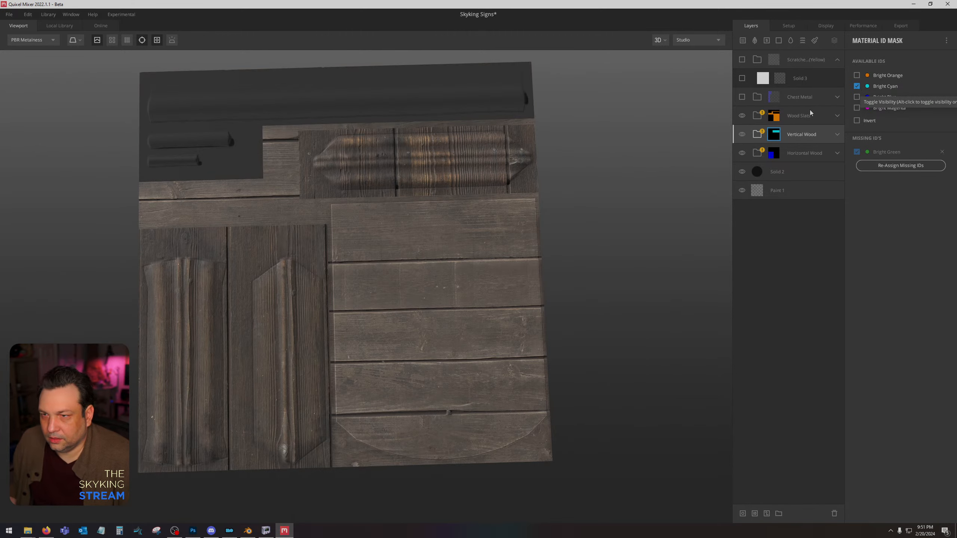
# Set the placement rotation of the base material inside the Vertical Wood group to 90 degrees.
pyautogui.click(837, 134)
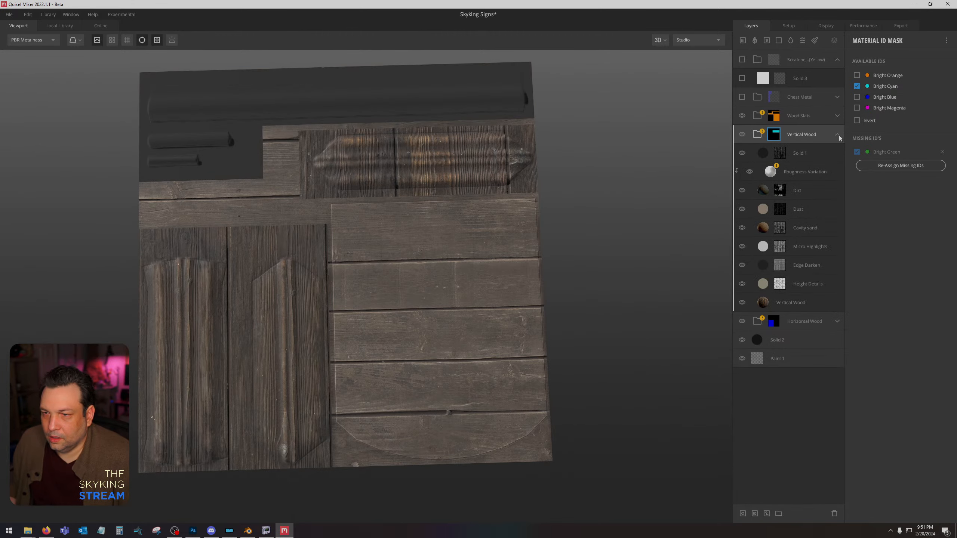
pyautogui.click(789, 302)
pyautogui.moveTo(893, 292); pyautogui.dragTo(908, 291)
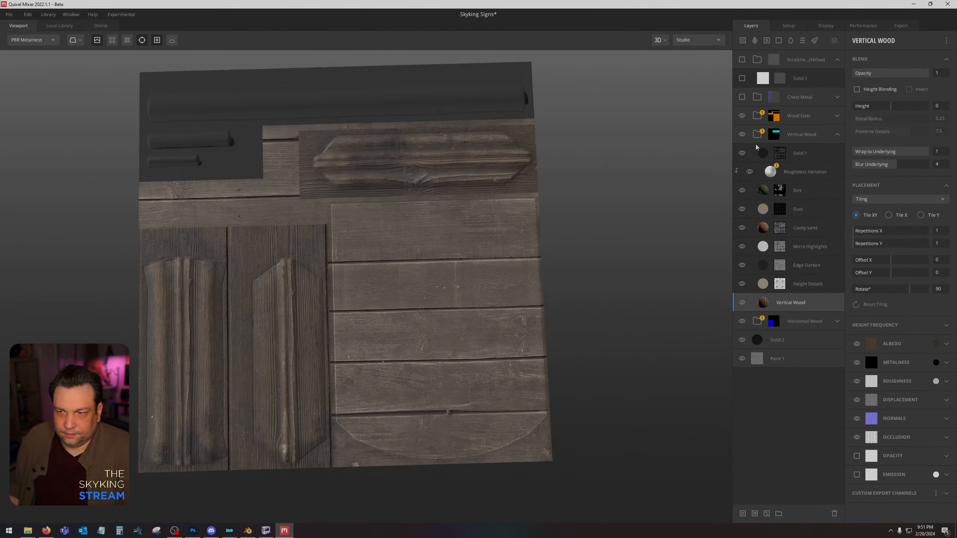
# Collapse the Vertical Wood group, show the Chest Metal group and set its Material ID mask to Bright Magenta only.
pyautogui.click(837, 135)
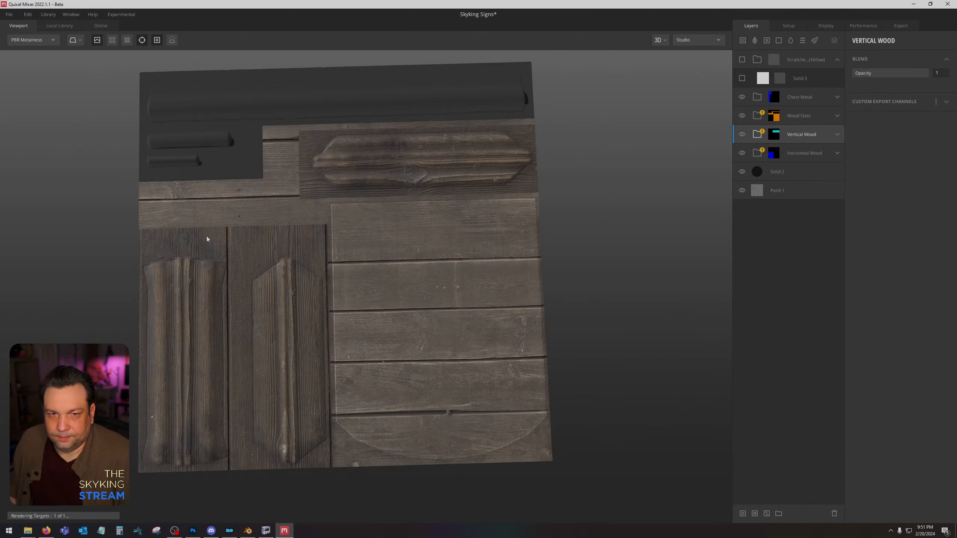
pyautogui.click(773, 97)
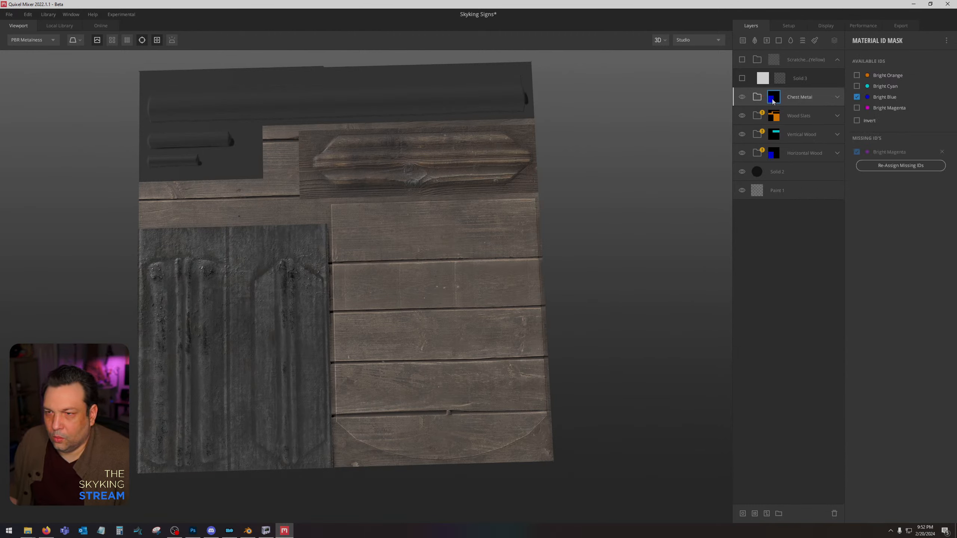
pyautogui.click(857, 107)
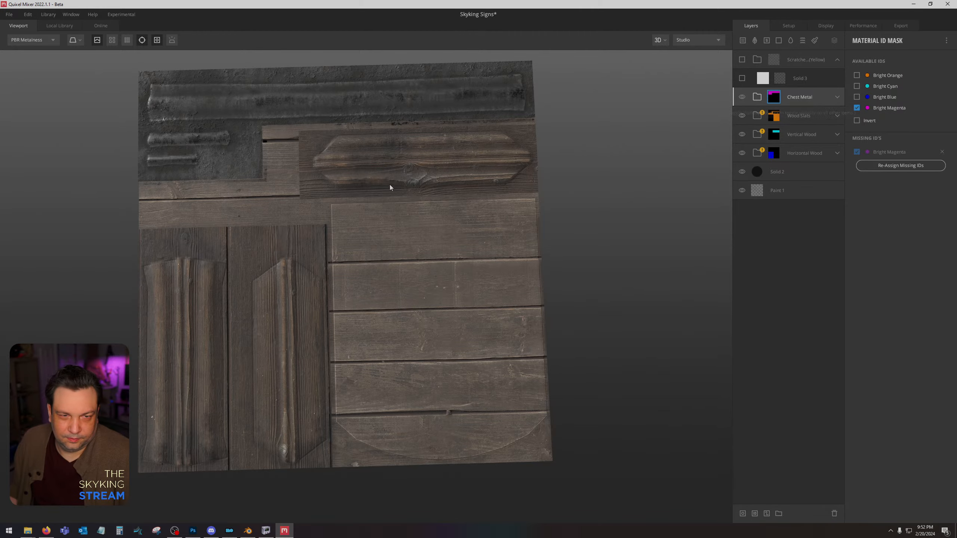
# Examine the textured sheet from several angles, comparing the Albedo view with the PBR Metalness view.
pyautogui.moveTo(421, 180); pyautogui.dragTo(430, 203, button='middle')
pyautogui.press('c')
pyautogui.press('m')
pyautogui.scroll(-5, 427, 203)
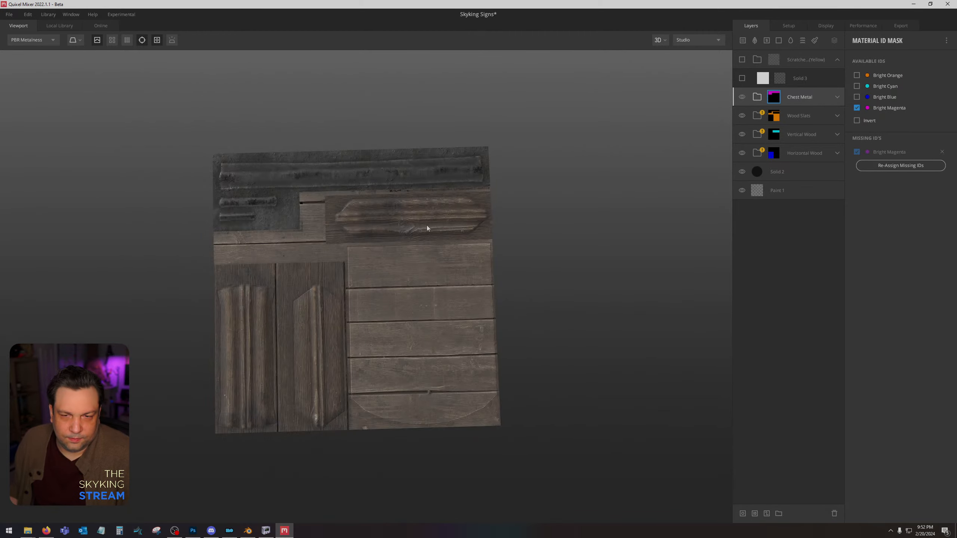
pyautogui.moveTo(425, 218); pyautogui.dragTo(448, 253)
pyautogui.scroll(6, 412, 258)
pyautogui.moveTo(448, 253); pyautogui.dragTo(603, 246, button='middle')
pyautogui.scroll(-3, 603, 245)
pyautogui.press('c')
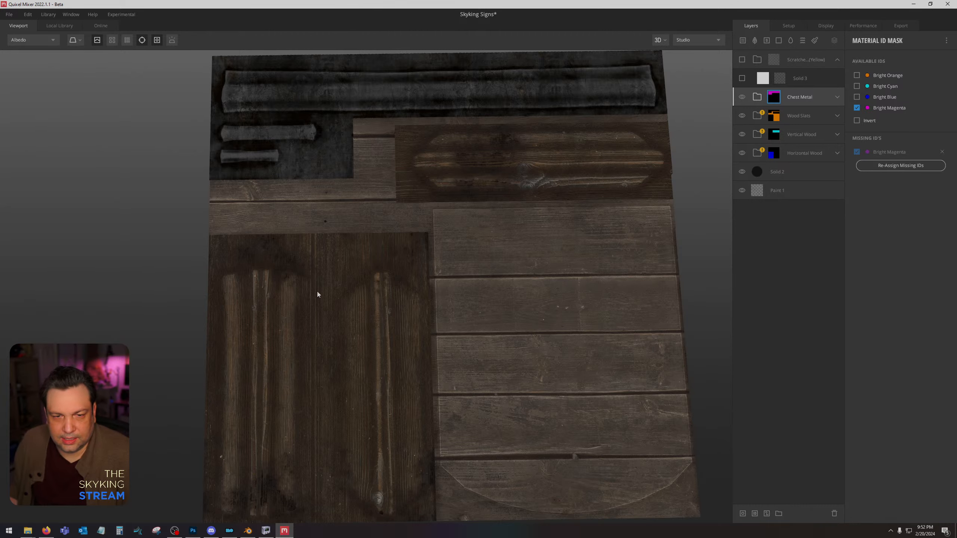
pyautogui.moveTo(516, 169); pyautogui.dragTo(488, 216, button='middle')
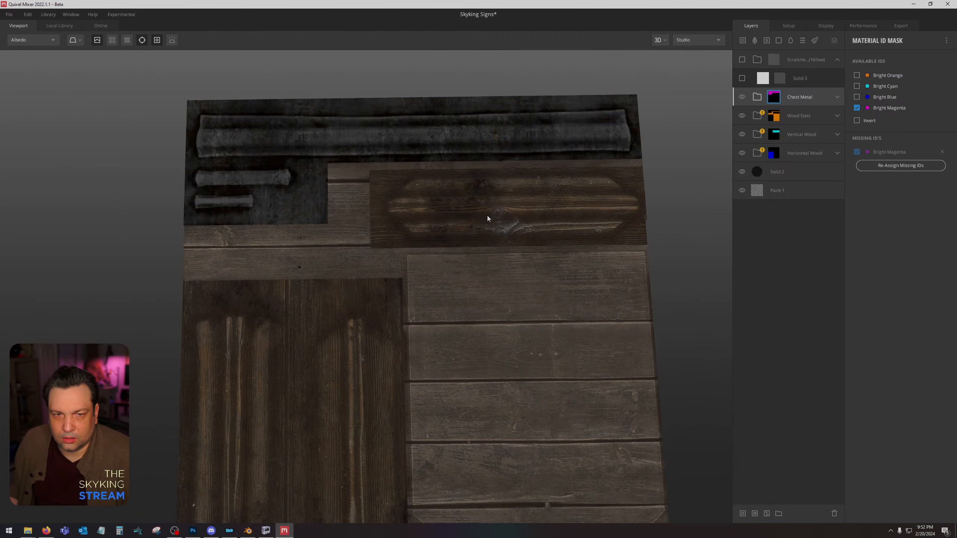
pyautogui.press('m')
pyautogui.scroll(-5, 487, 218)
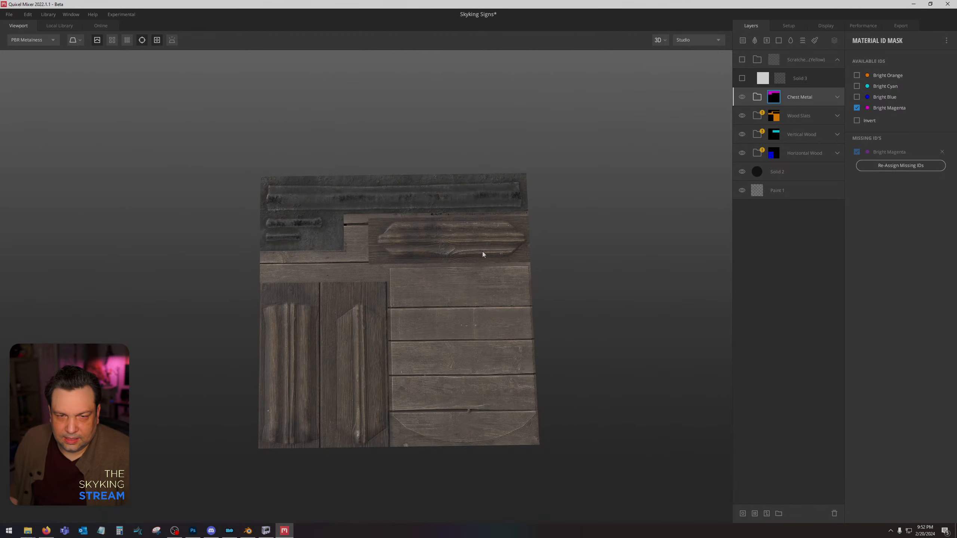
pyautogui.moveTo(456, 250); pyautogui.dragTo(435, 207, button='middle')
pyautogui.keyDown('alt'); pyautogui.moveTo(436, 207); pyautogui.dragTo(434, 236); pyautogui.keyUp('alt')
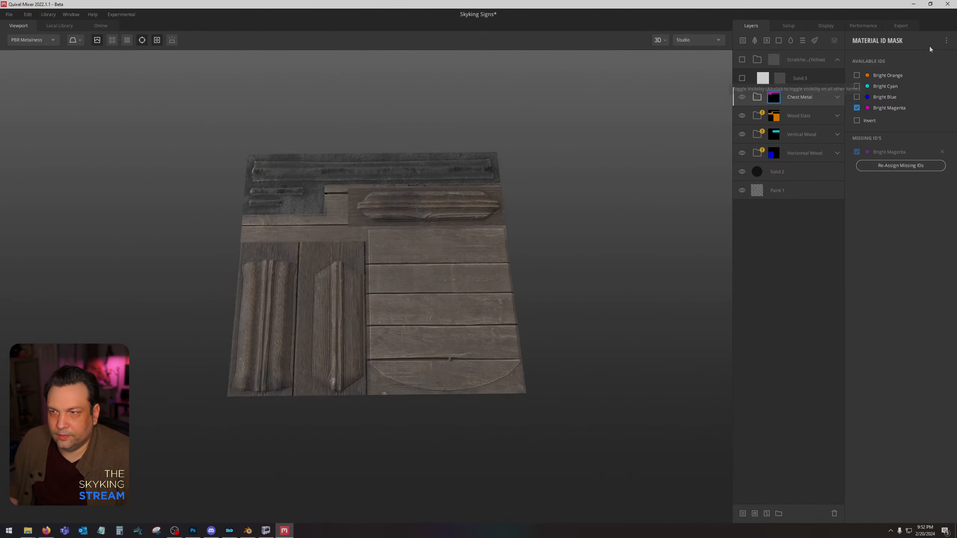
# Set the export asset name to Straight Shield Sign and export the Metalness Maps textures to disk at 2048 px.
pyautogui.click(905, 26)
pyautogui.click(847, 105)
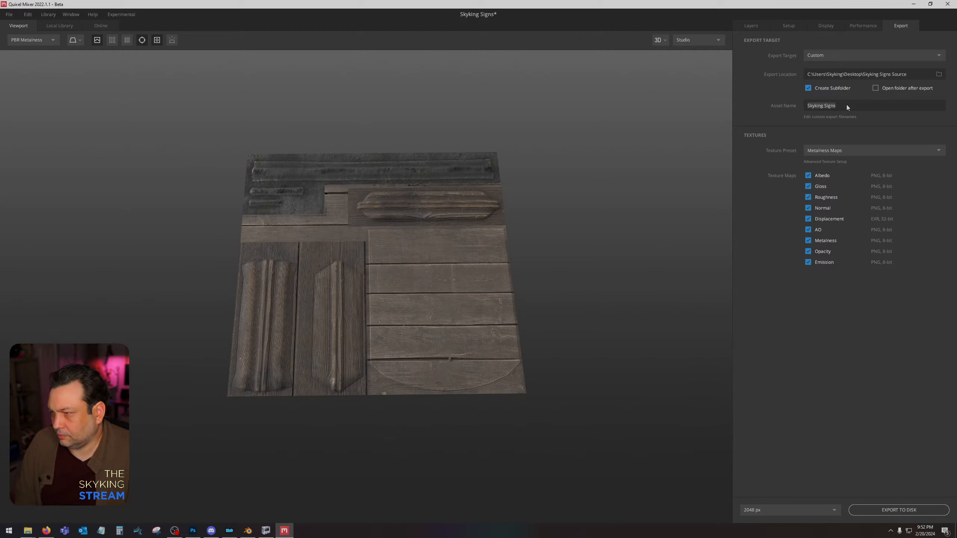
pyautogui.write('Straight Shield')
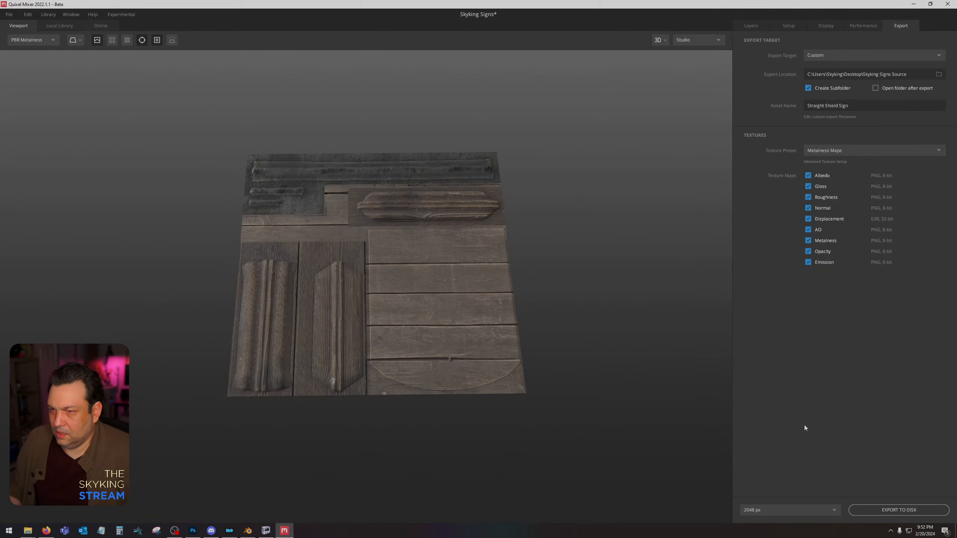
pyautogui.click(875, 510)
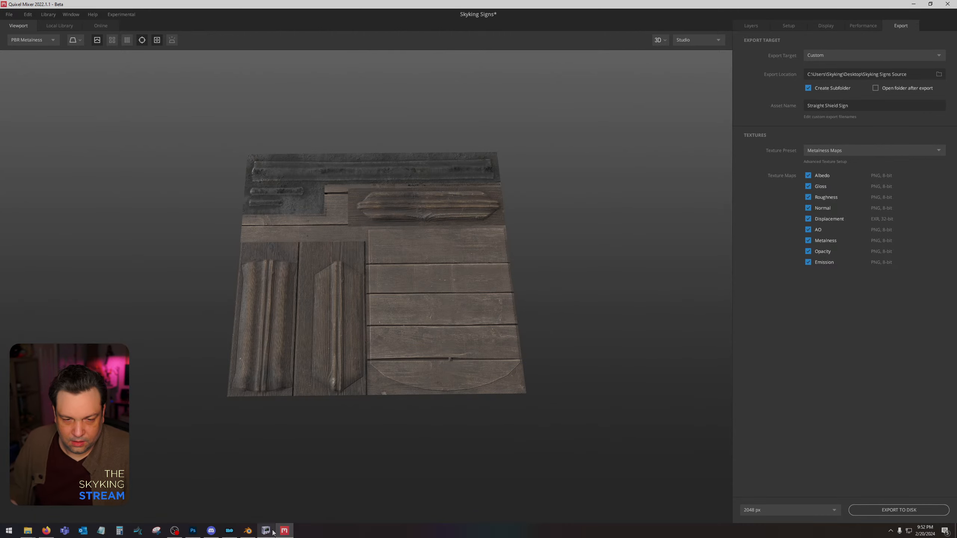
# Switch to Photoshop, show the UV layout, hide the ID colour layer and place the exported Albedo and AO maps above it.
pyautogui.click(193, 531)
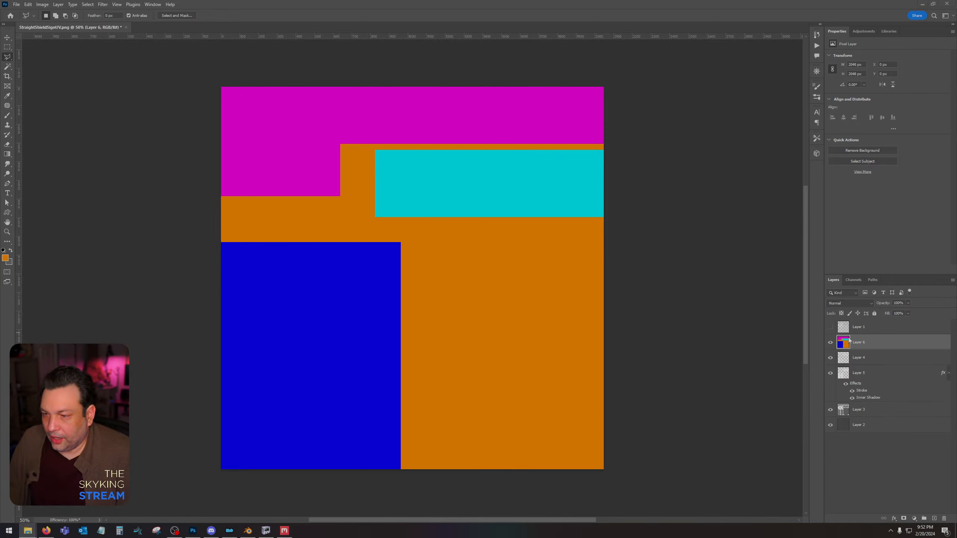
pyautogui.click(830, 327)
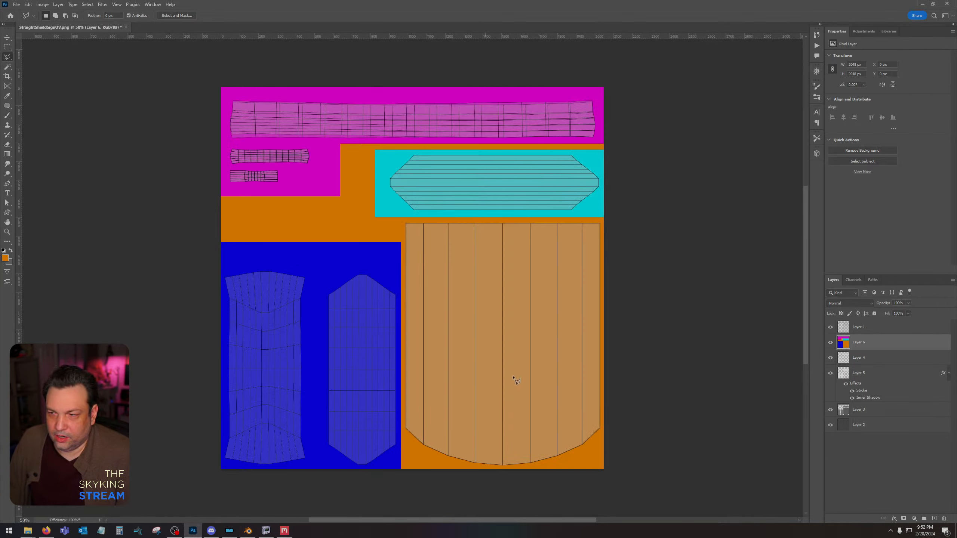
pyautogui.click(831, 343)
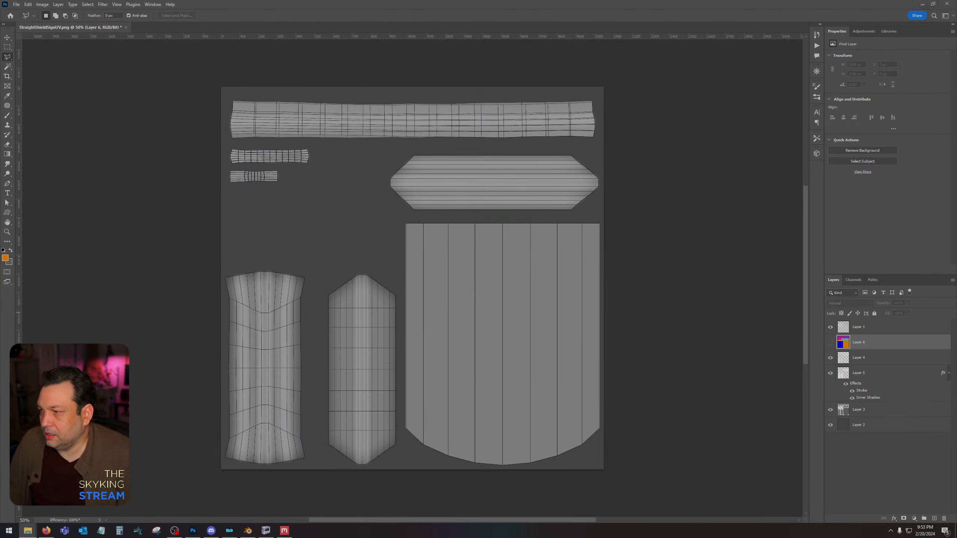
pyautogui.moveTo(907, 246); pyautogui.dragTo(324, 302)
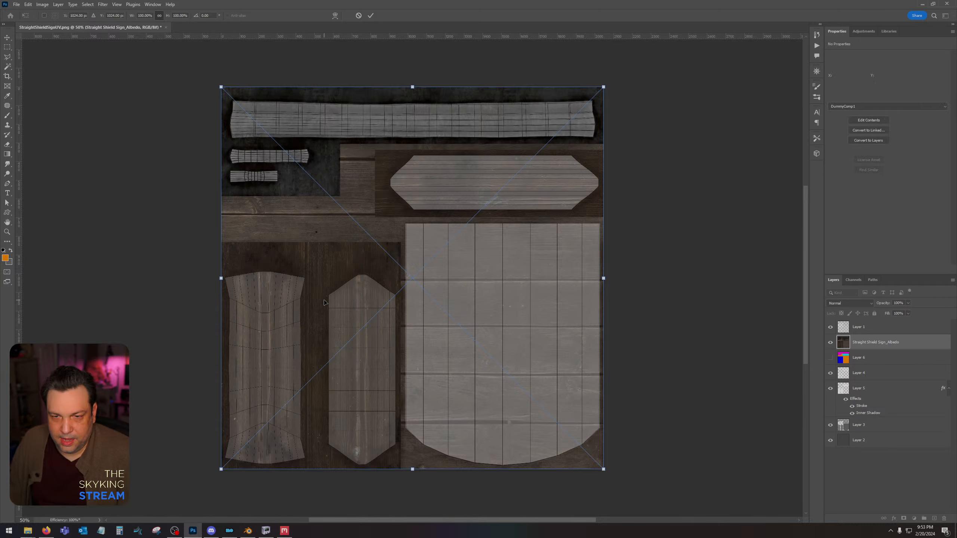
pyautogui.press('Return')
pyautogui.press('Return')
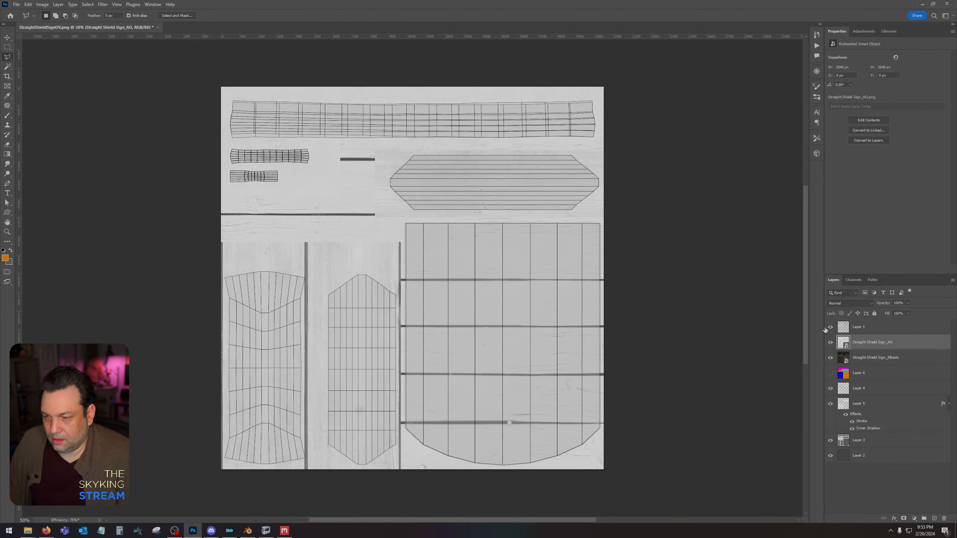
# Hide the UV layout layer and rasterize the placed Albedo and AO layers.
pyautogui.click(831, 326)
pyautogui.keyDown('shift'); pyautogui.click(861, 357); pyautogui.keyUp('shift')
pyautogui.rightClick(863, 357)
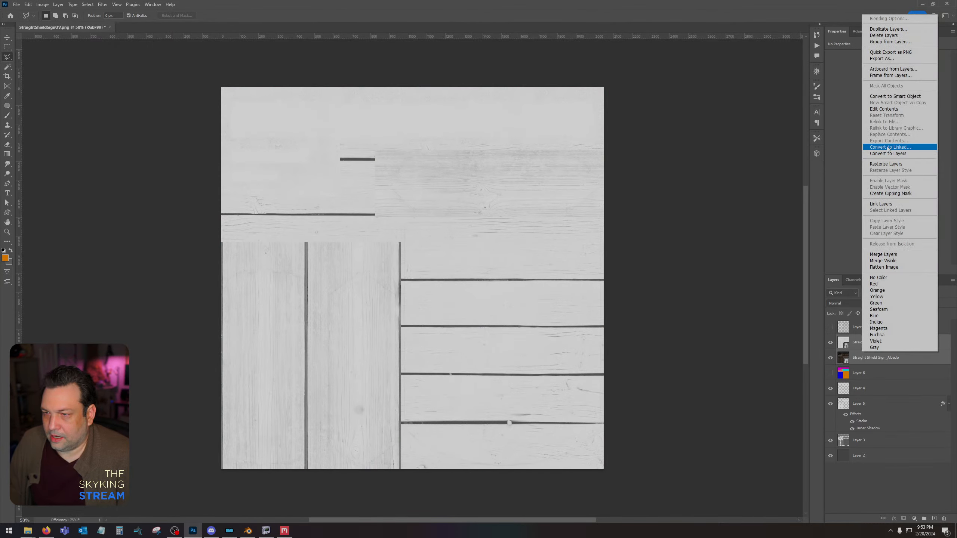
pyautogui.click(886, 164)
# Darken the gaps in the AO layer with Levels, raising the black input level to 73.
pyautogui.click(862, 348)
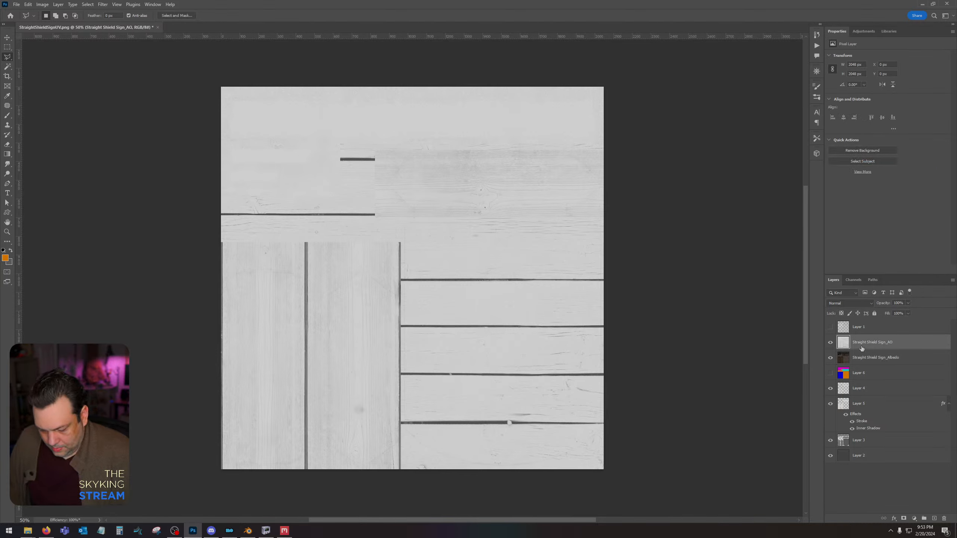
pyautogui.hotkey('ctrl', 'l')
pyautogui.moveTo(536, 415); pyautogui.dragTo(564, 415)
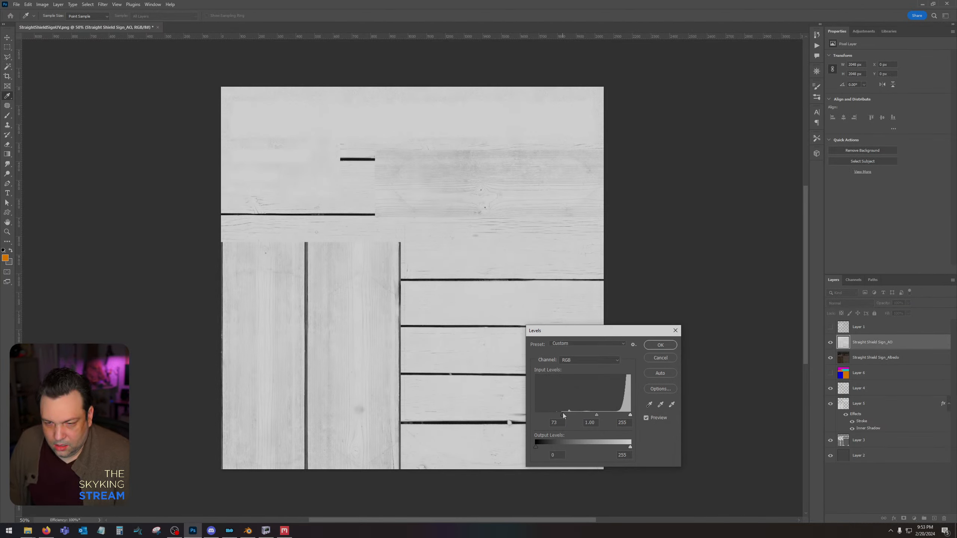
pyautogui.click(660, 345)
# Set the AO layer's blend mode to Multiply and merge it with the Albedo layer.
pyautogui.click(850, 303)
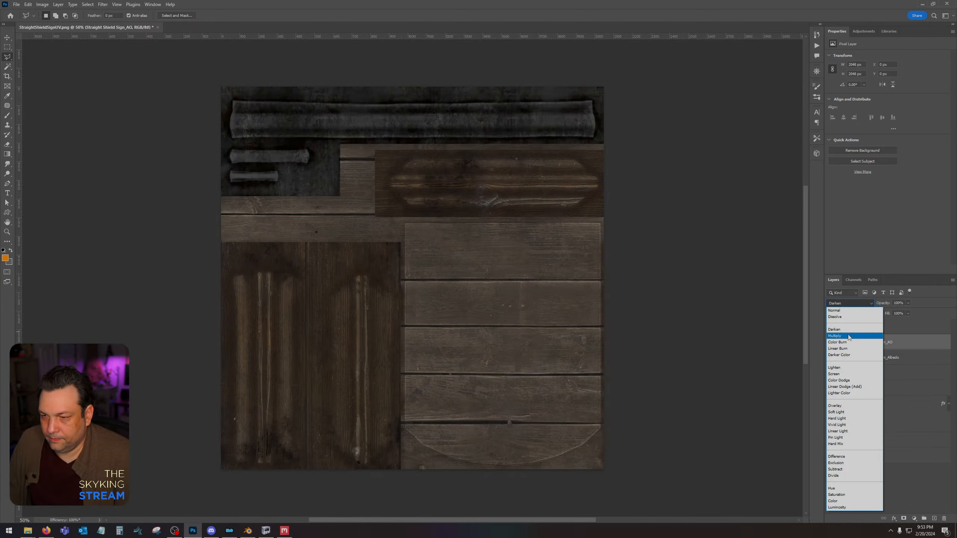
pyautogui.click(845, 334)
pyautogui.keyDown('shift'); pyautogui.click(866, 360); pyautogui.keyUp('shift')
pyautogui.rightClick(866, 360)
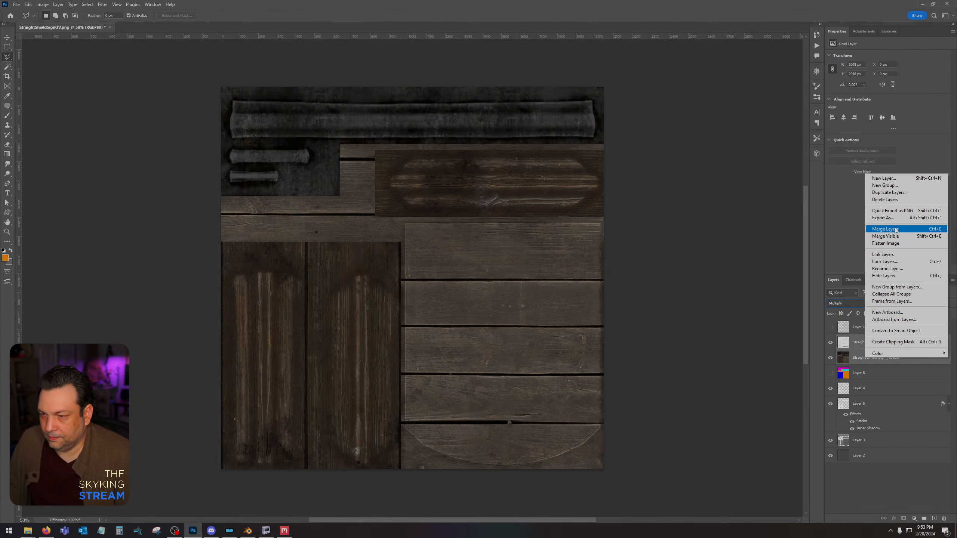
pyautogui.click(896, 229)
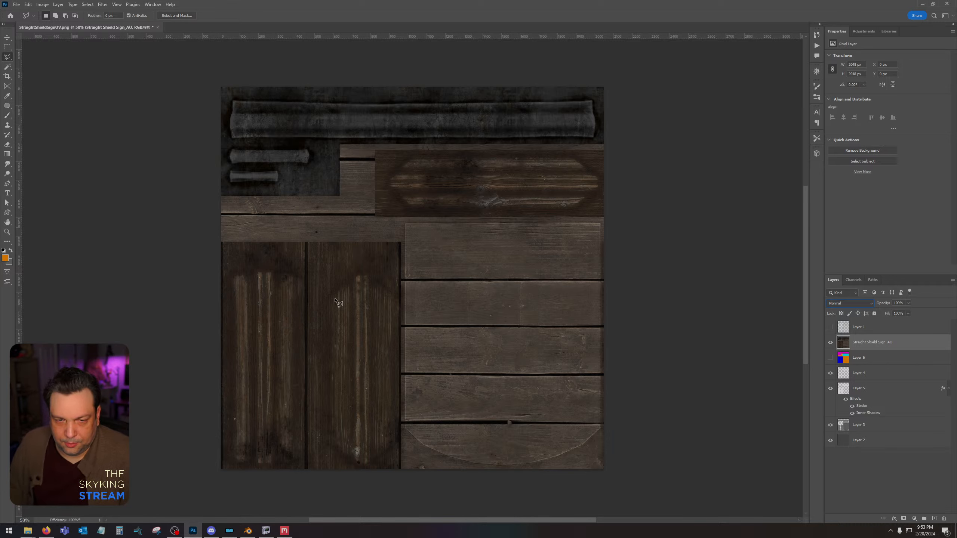
# Select the whole merged texture and create a new 2048 x 2048 pixel document.
pyautogui.hotkey('ctrl', 'a')
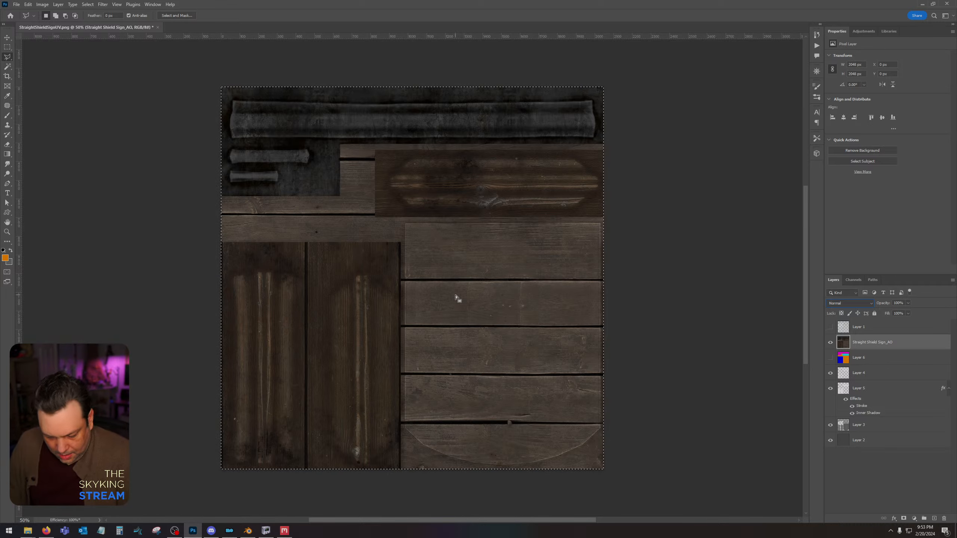
pyautogui.hotkey('ctrl', 'n')
pyautogui.doubleClick(596, 217)
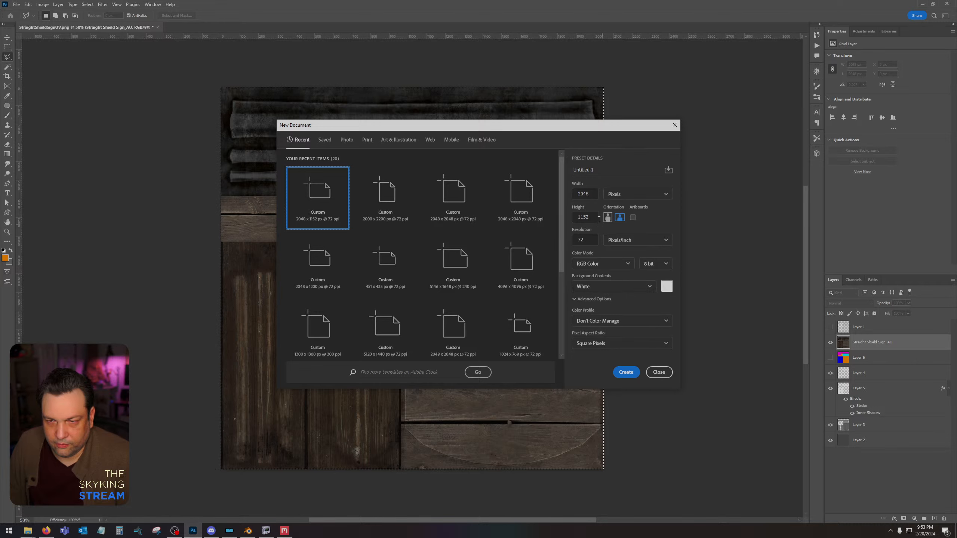
pyautogui.write('2048')
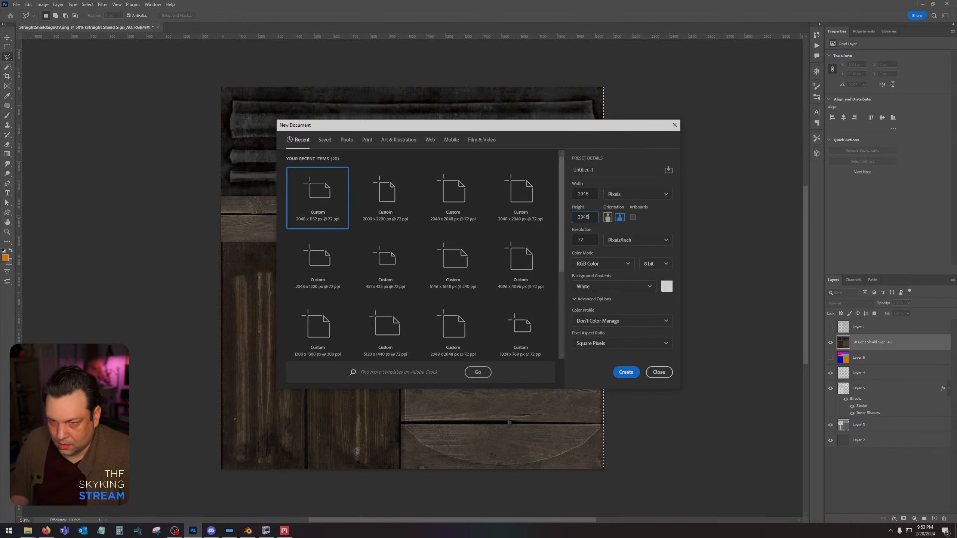
pyautogui.press('Return')
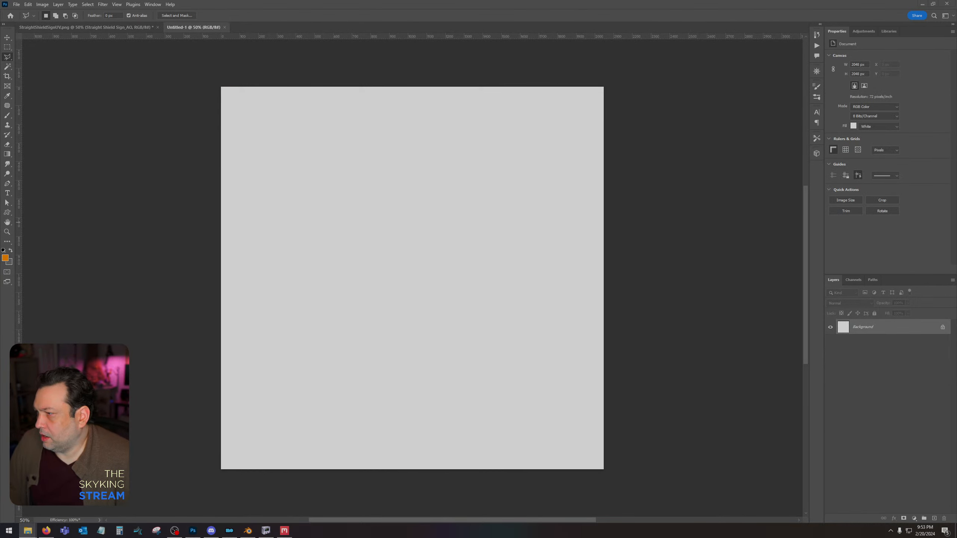
# Place the exported Gloss and Normal maps in the new document and rasterize both layers.
pyautogui.moveTo(491, 256); pyautogui.dragTo(500, 265)
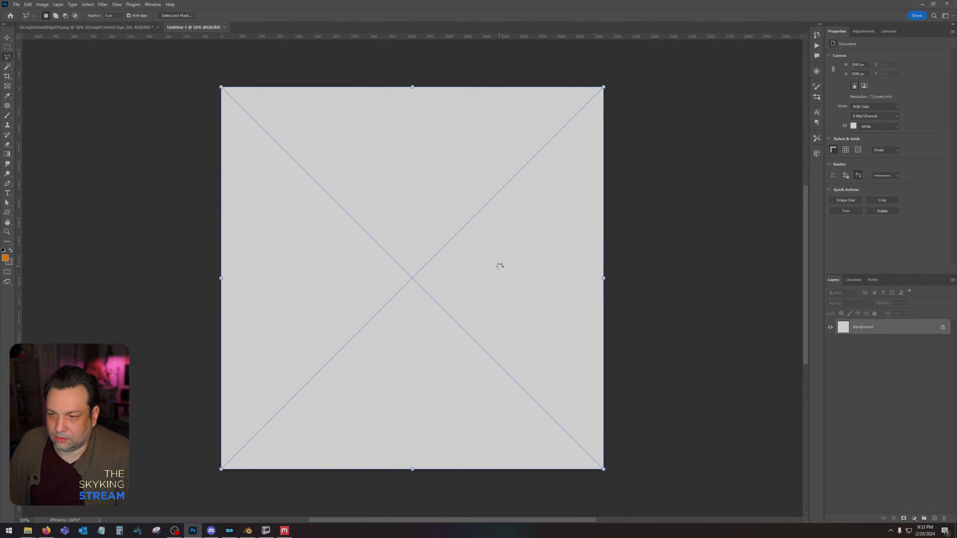
pyautogui.keyDown('shift'); pyautogui.click(868, 346); pyautogui.keyUp('shift')
pyautogui.rightClick(853, 330)
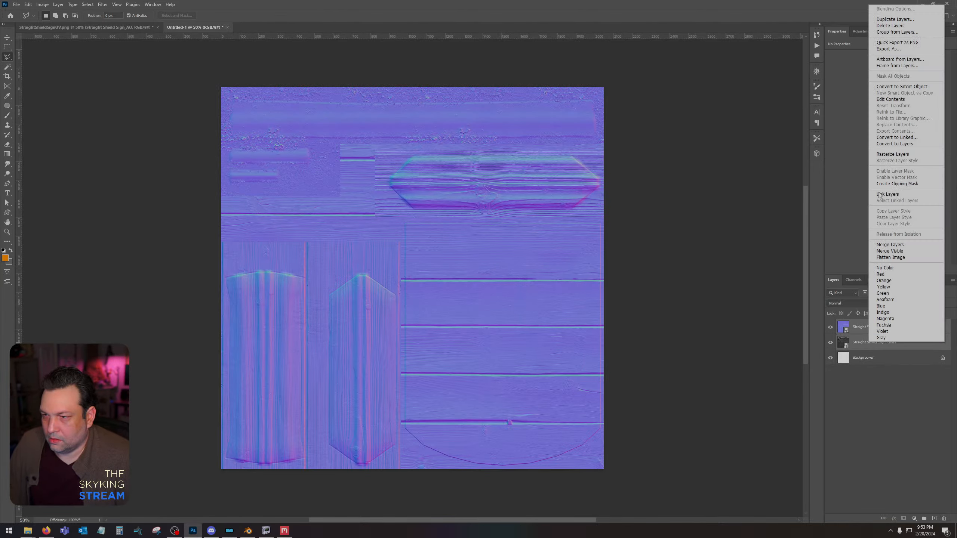
pyautogui.click(893, 154)
# Move the Gloss layer above the Normal layer and place the exported Metalness map on top.
pyautogui.click(905, 344)
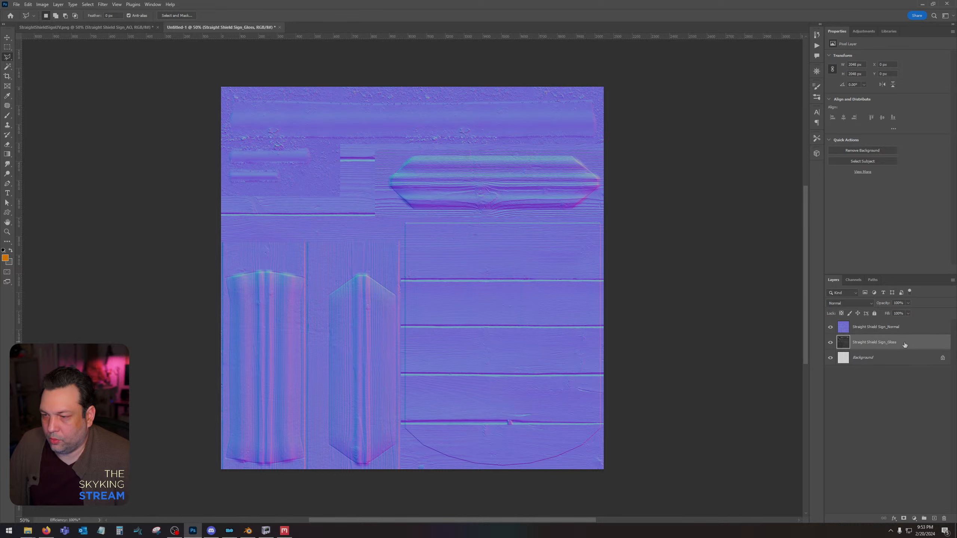
pyautogui.hotkey('ctrl', ']')
pyautogui.moveTo(956, 249); pyautogui.dragTo(512, 246)
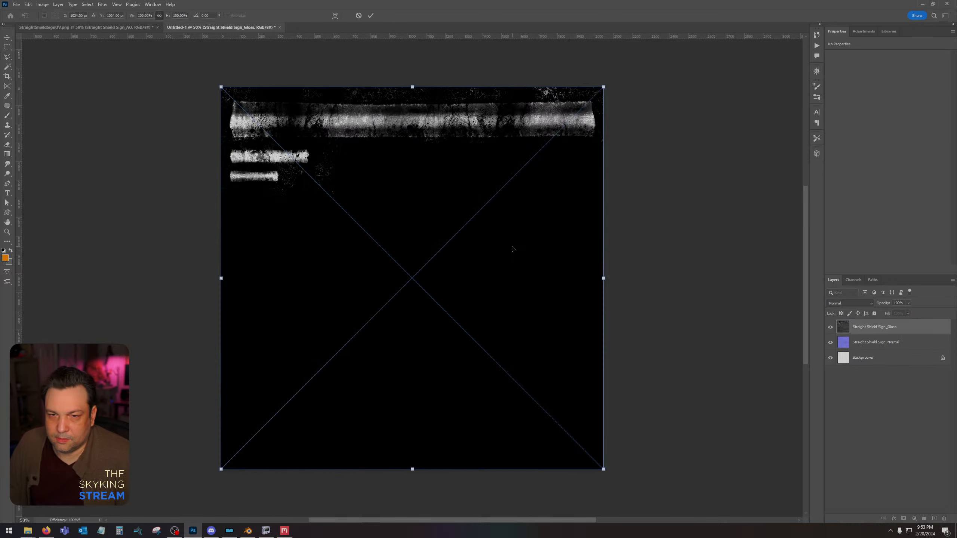
pyautogui.press('Return')
# Rasterize the placed Metalness layer.
pyautogui.keyDown('shift'); pyautogui.click(869, 348); pyautogui.keyUp('shift')
pyautogui.rightClick(869, 348)
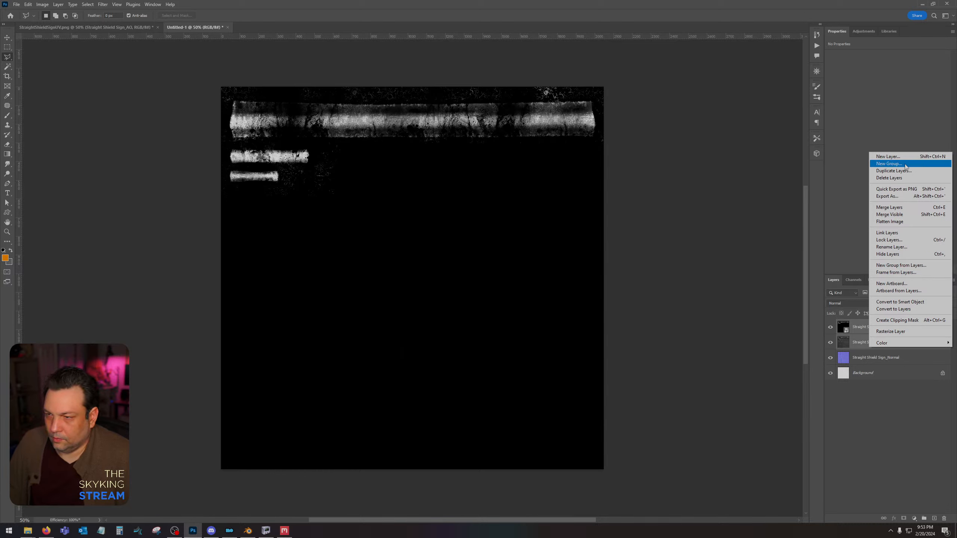
pyautogui.click(878, 349)
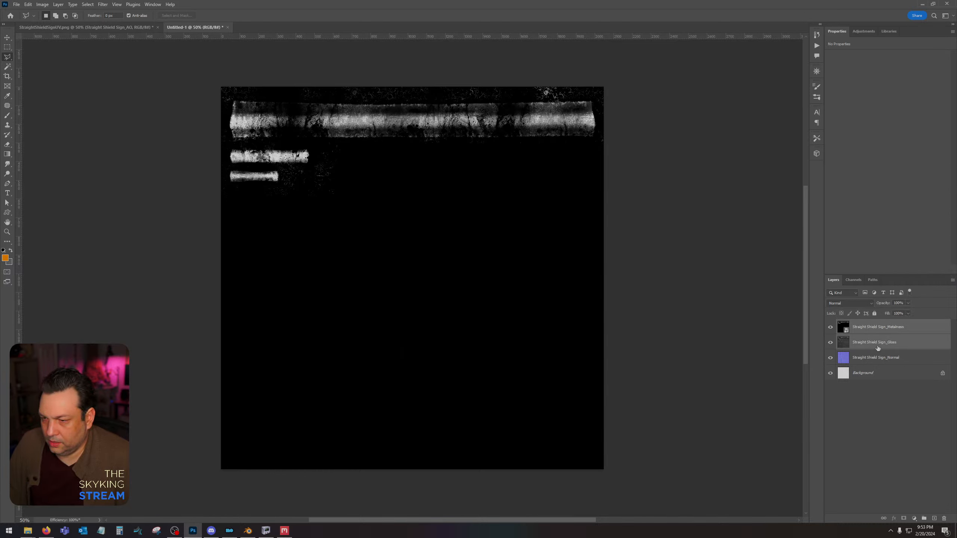
pyautogui.click(878, 330)
pyautogui.rightClick(879, 330)
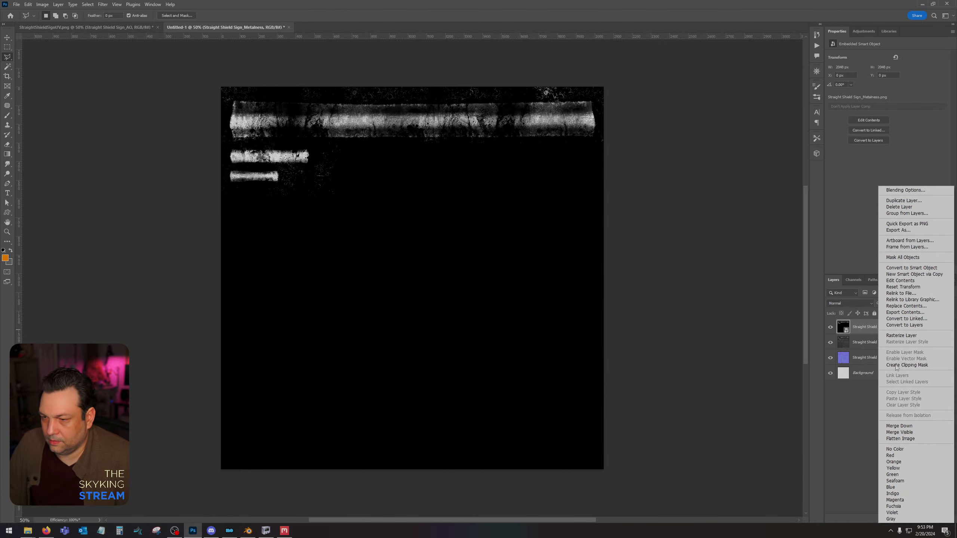
pyautogui.click(902, 336)
# Hide the Metalness layer and darken the Gloss layer with Levels, setting the midtone input to 0.43.
pyautogui.click(831, 327)
pyautogui.click(867, 344)
pyautogui.hotkey('ctrl', 'l')
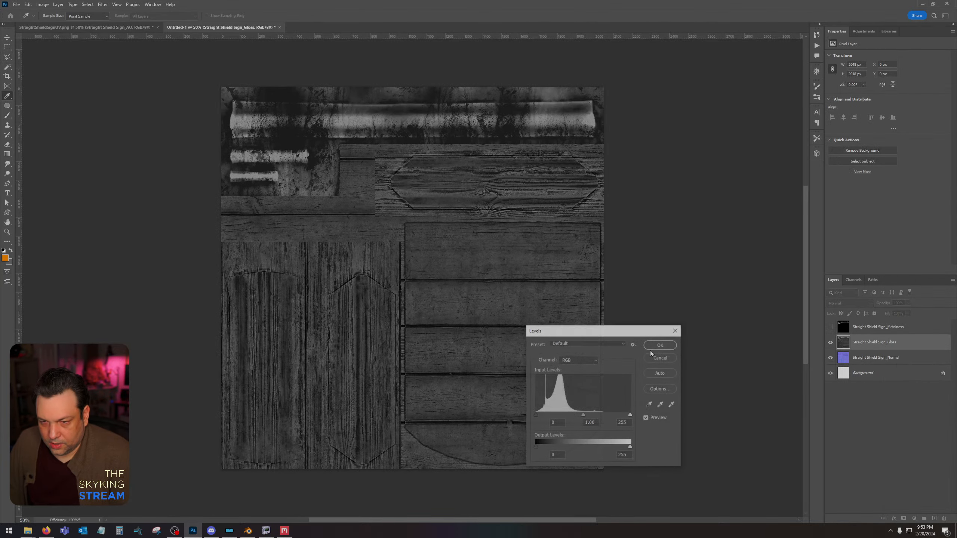
pyautogui.moveTo(584, 415); pyautogui.dragTo(606, 421)
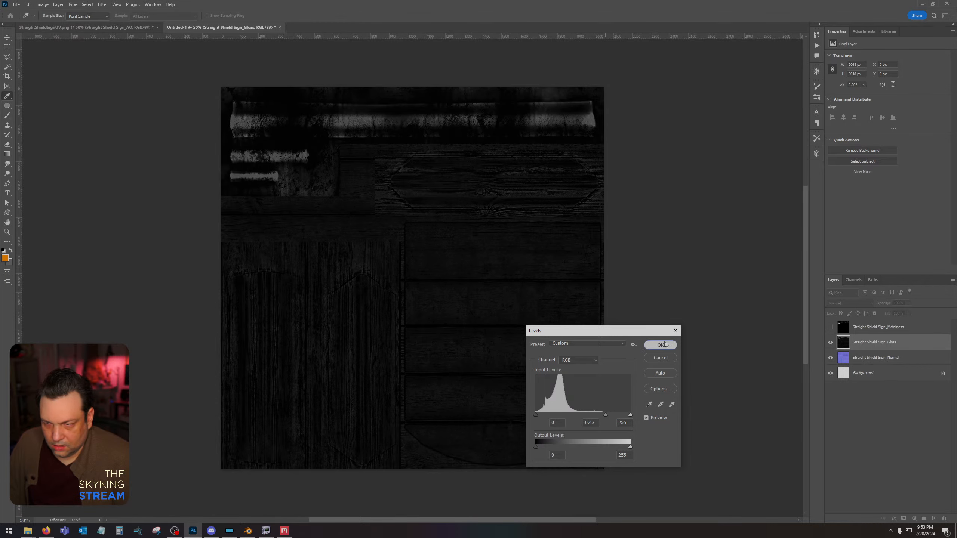
pyautogui.click(660, 345)
# Show the Metalness layer, blend it as Screen at 38% opacity, and merge it with the Gloss layer.
pyautogui.click(830, 327)
pyautogui.click(874, 327)
pyautogui.click(851, 304)
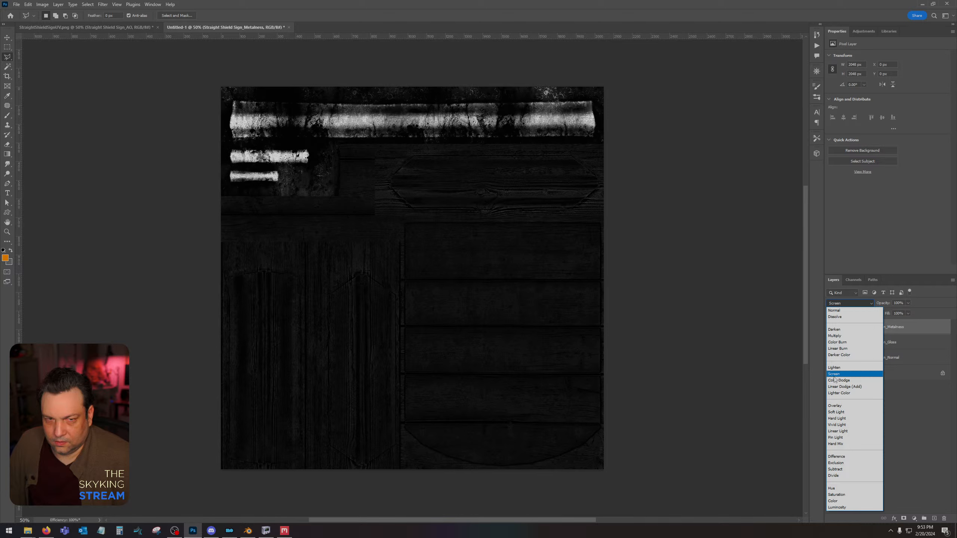
pyautogui.click(835, 375)
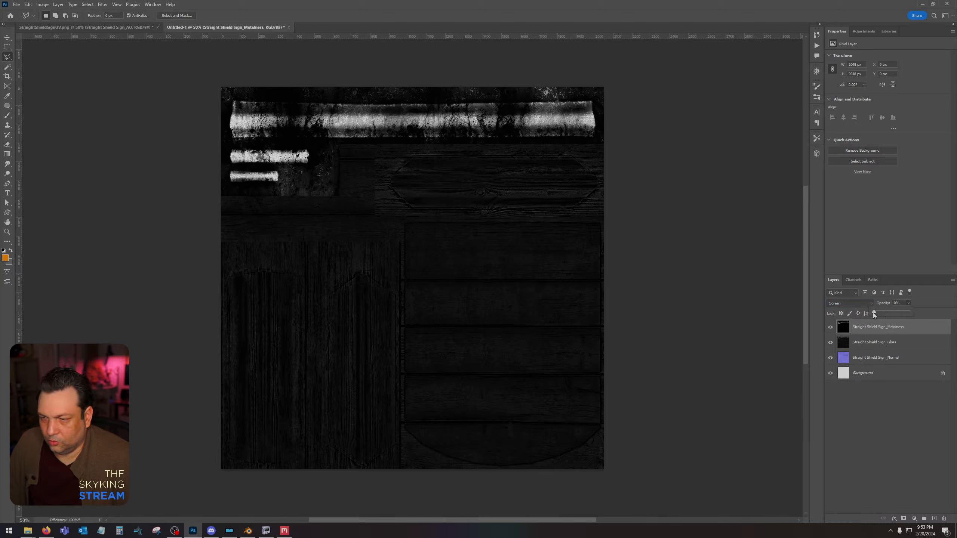
pyautogui.moveTo(874, 315)
pyautogui.mouseDown()
pyautogui.moveTo(896, 317)
pyautogui.moveTo(887, 315)
pyautogui.mouseUp()
pyautogui.rightClick(882, 347)
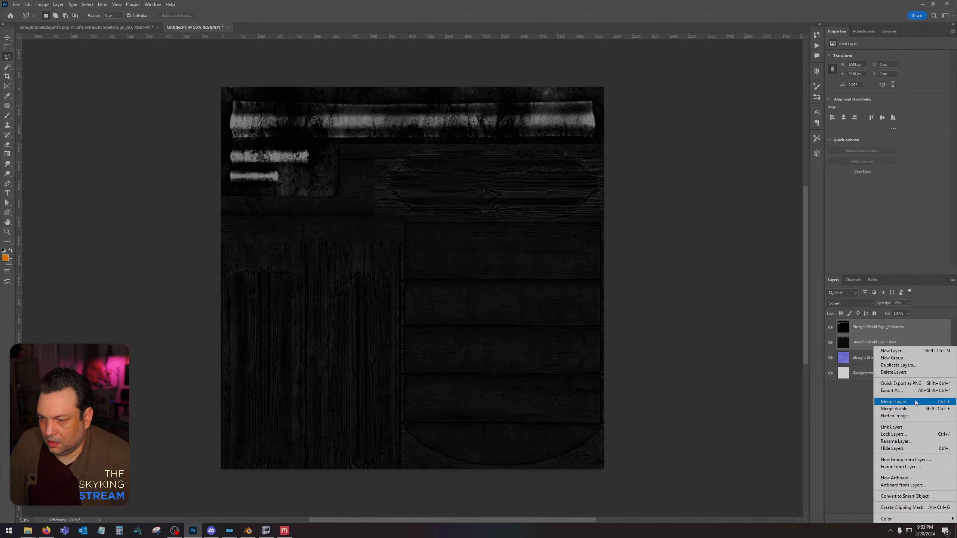
pyautogui.click(912, 402)
# Copy the whole merged Metalness layer into a new alpha channel, hide that layer, and return to the RGB channels.
pyautogui.hotkey('ctrl', 'a')
pyautogui.click(830, 327)
pyautogui.click(854, 280)
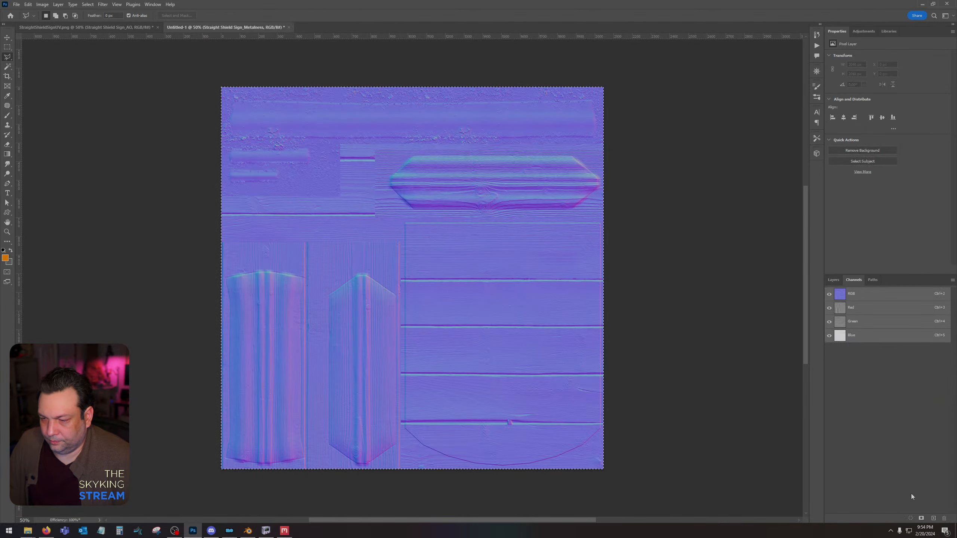
pyautogui.click(934, 519)
pyautogui.hotkey('ctrl', 'v')
pyautogui.click(863, 294)
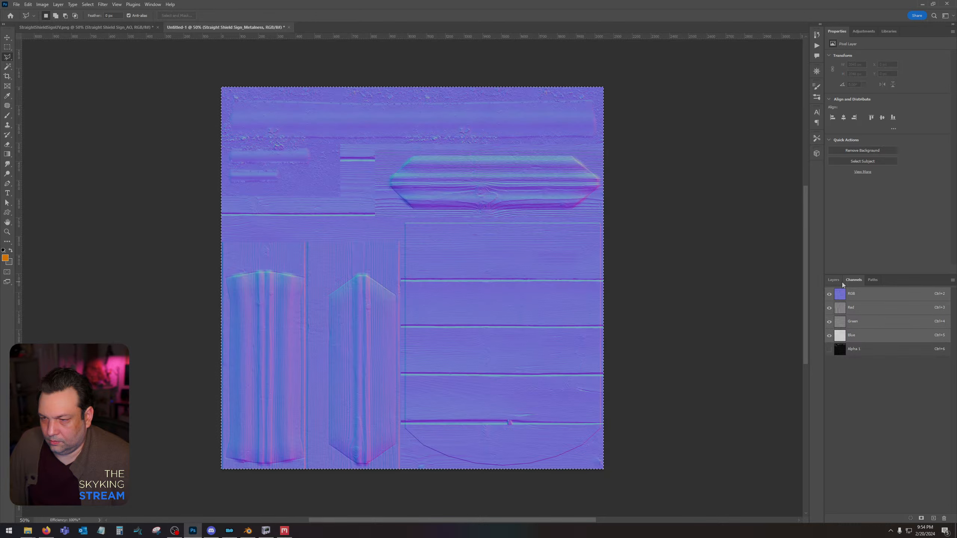
pyautogui.click(834, 280)
pyautogui.hotkey('ctrl', 'shift', 's')
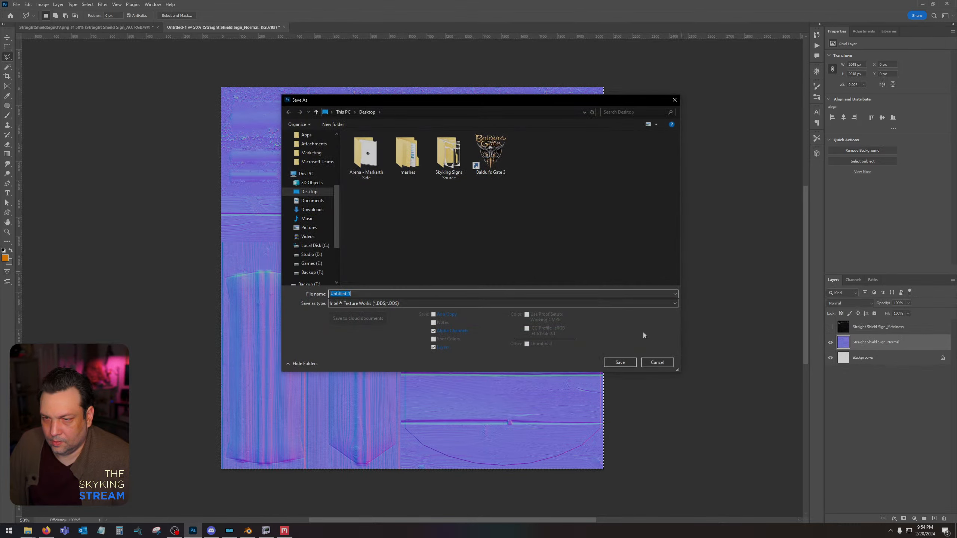
pyautogui.click(657, 365)
# Invert the green channel of the Normal layer and return to the full RGB view.
pyautogui.click(853, 279)
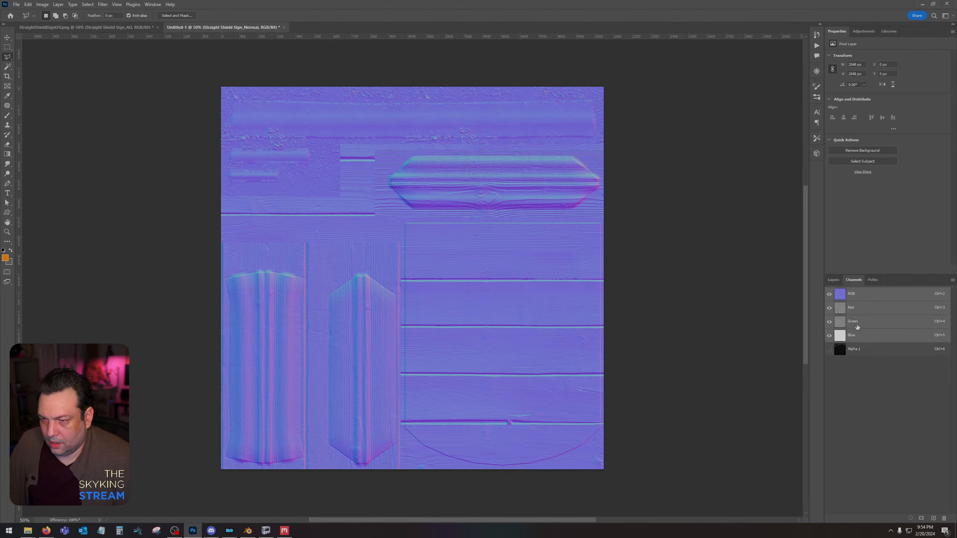
pyautogui.click(857, 325)
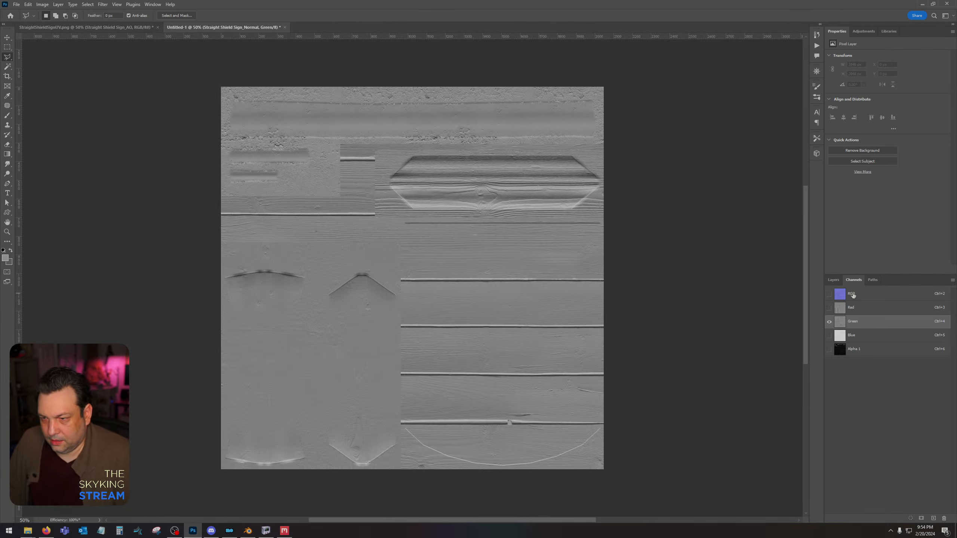
pyautogui.click(863, 295)
pyautogui.click(833, 280)
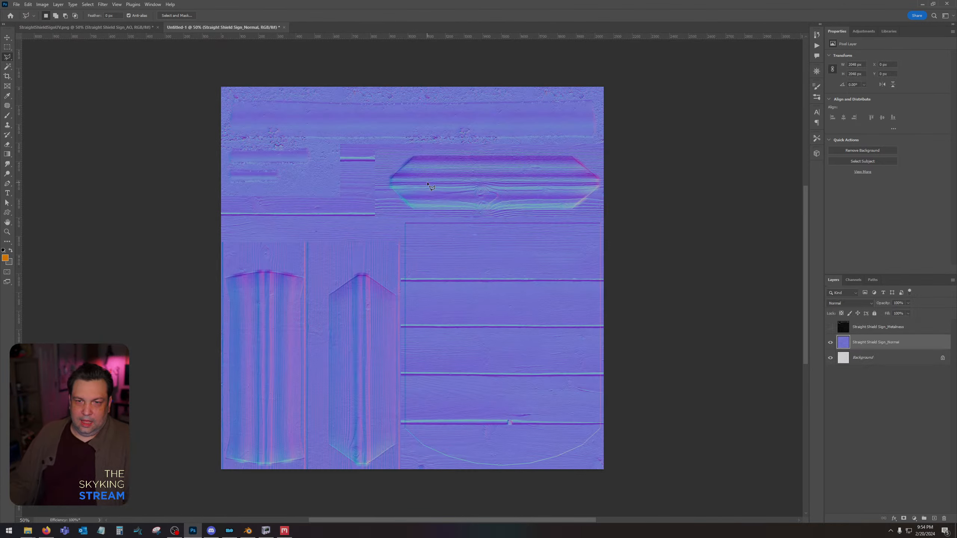
# Save the normal map as StraightShieldSign_n in Intel Texture Works DDS format in the Skyking Signs Source > Straight Shield Sign folder.
pyautogui.hotkey('ctrl', 'shift', 's')
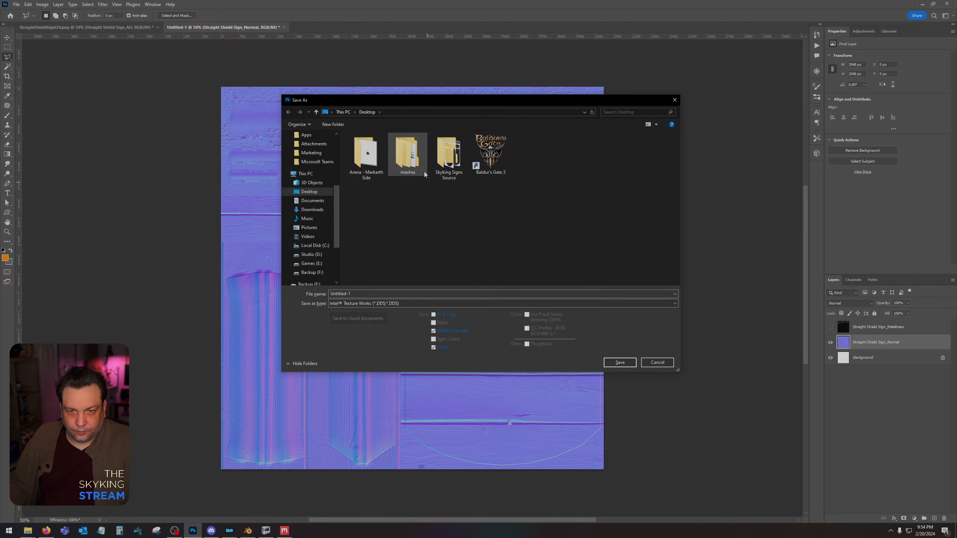
pyautogui.doubleClick(446, 156)
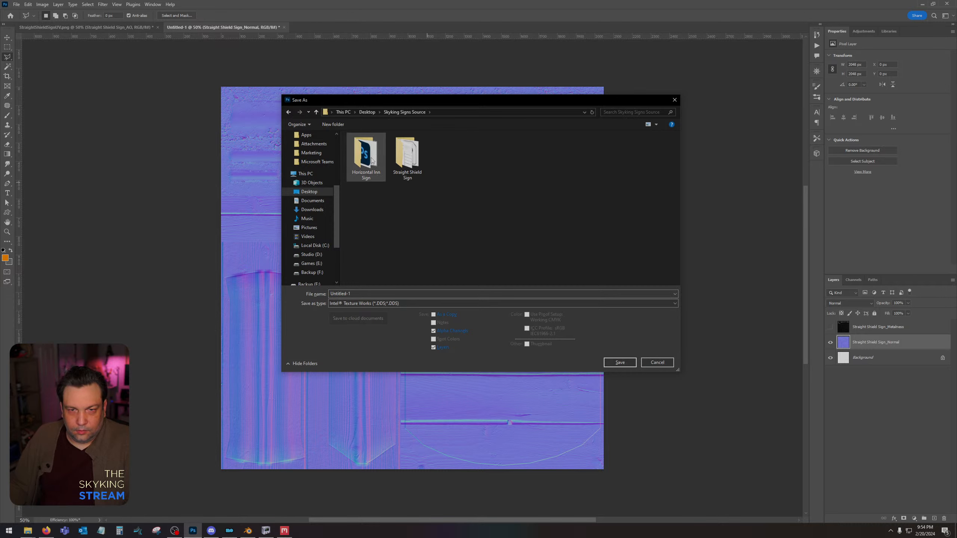
pyautogui.doubleClick(408, 153)
pyautogui.doubleClick(384, 294)
pyautogui.write('Str')
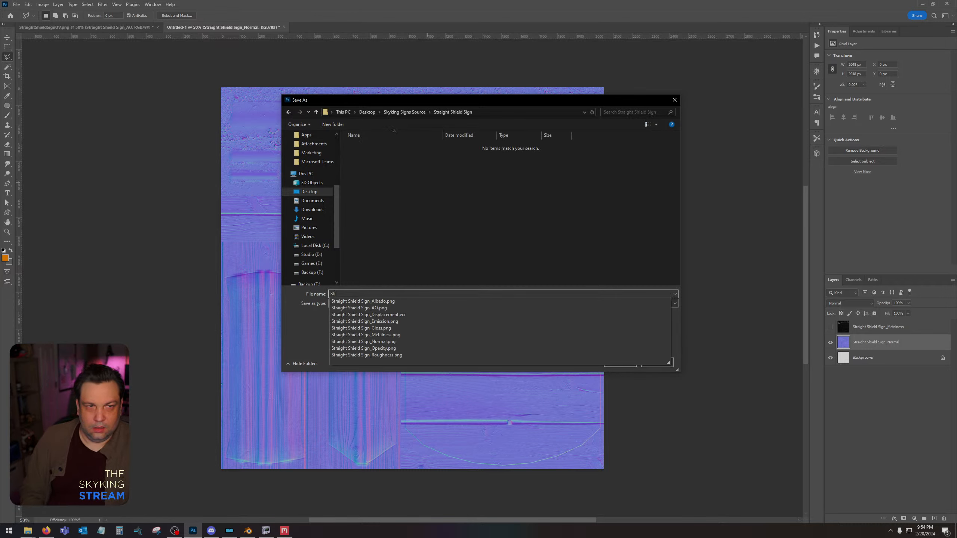
pyautogui.write('aight She')
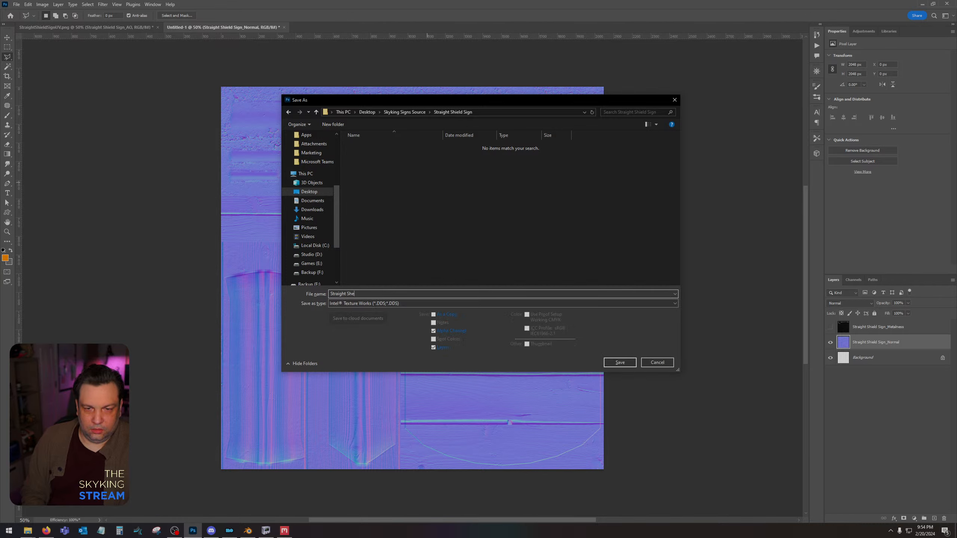
pyautogui.press('BackSpace')
pyautogui.press('BackSpace')
pyautogui.press('BackSpace')
pyautogui.press('BackSpace')
pyautogui.write('SH')
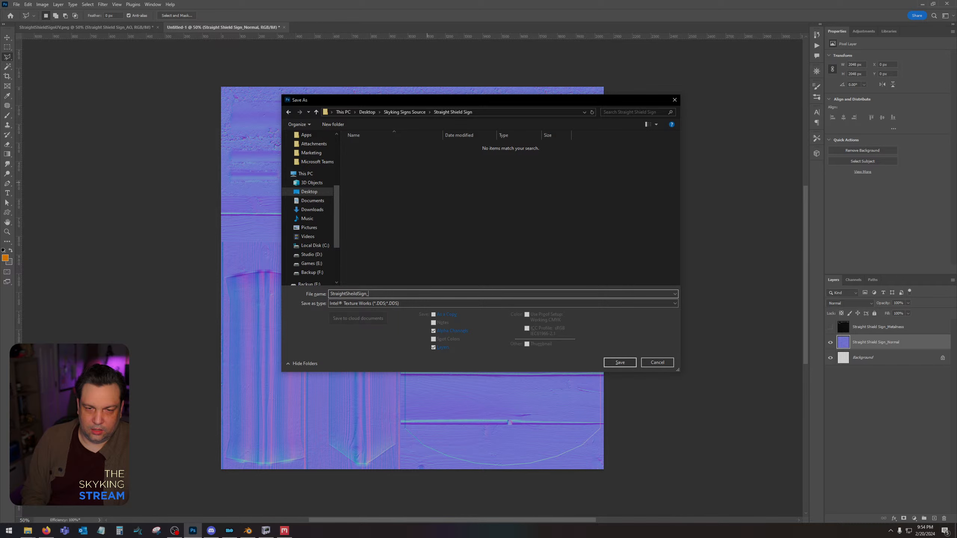
pyautogui.press('Return')
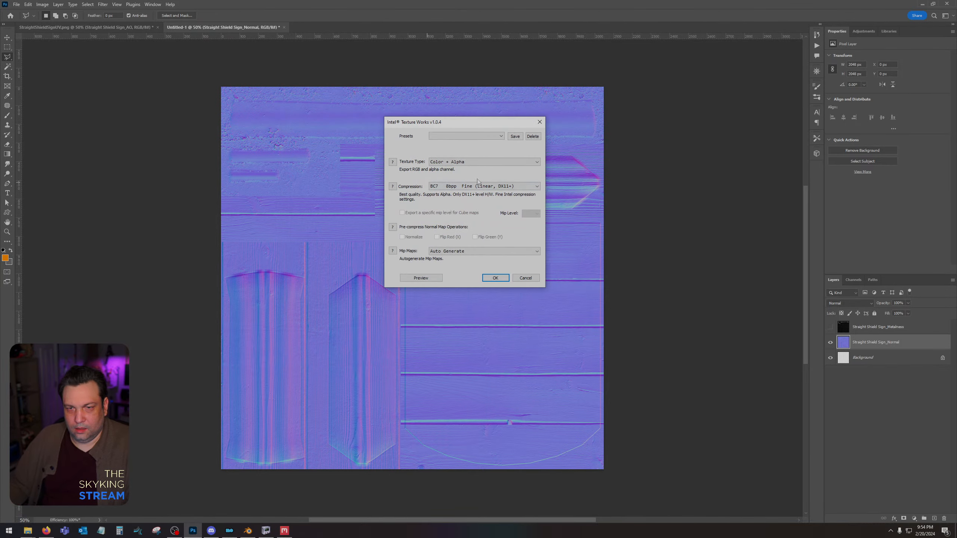
# Export the DDS as Color + Alpha with BC7 8bpp Fine (Linear, DX11+) compression and auto-generated mip maps.
pyautogui.click(473, 186)
pyautogui.click(476, 200)
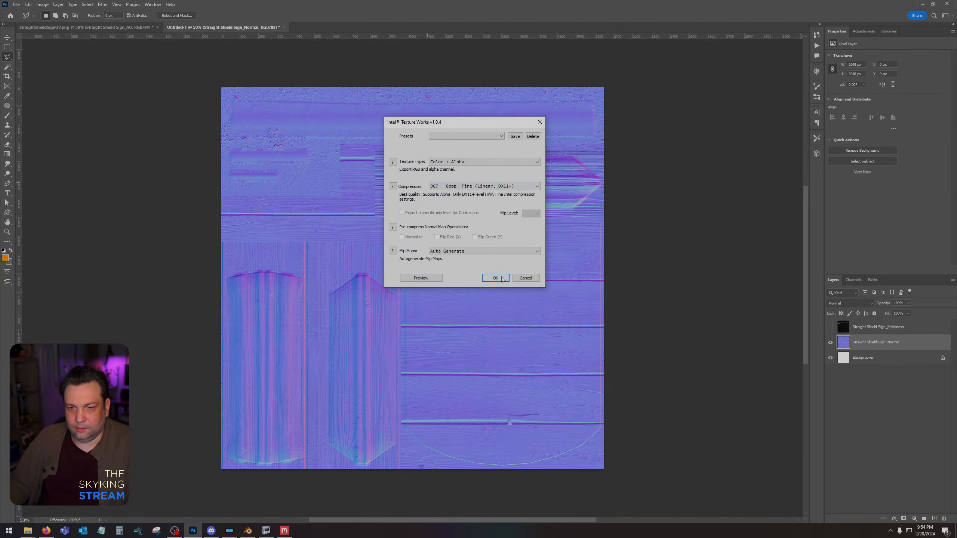
pyautogui.click(495, 278)
# In the StraightShieldSignUV document, clear the selection and select the shield board shape from Layer 3 with the Magic Wand.
pyautogui.click(144, 28)
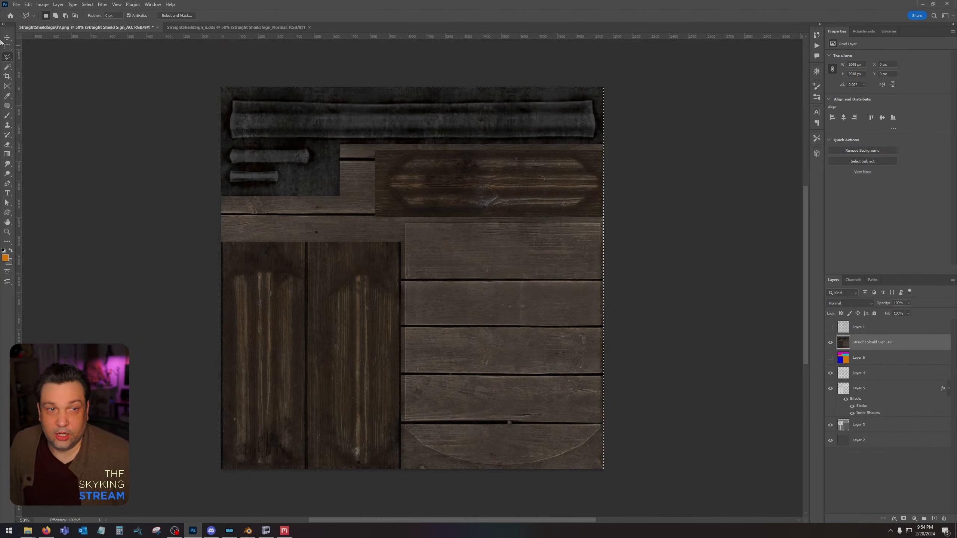
pyautogui.click(7, 38)
pyautogui.hotkey('ctrl', 'd')
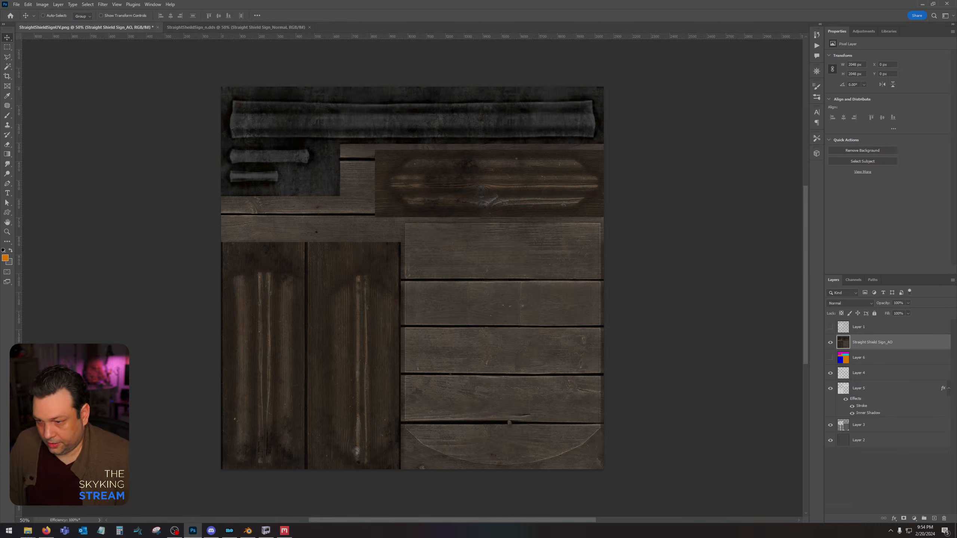
pyautogui.click(867, 424)
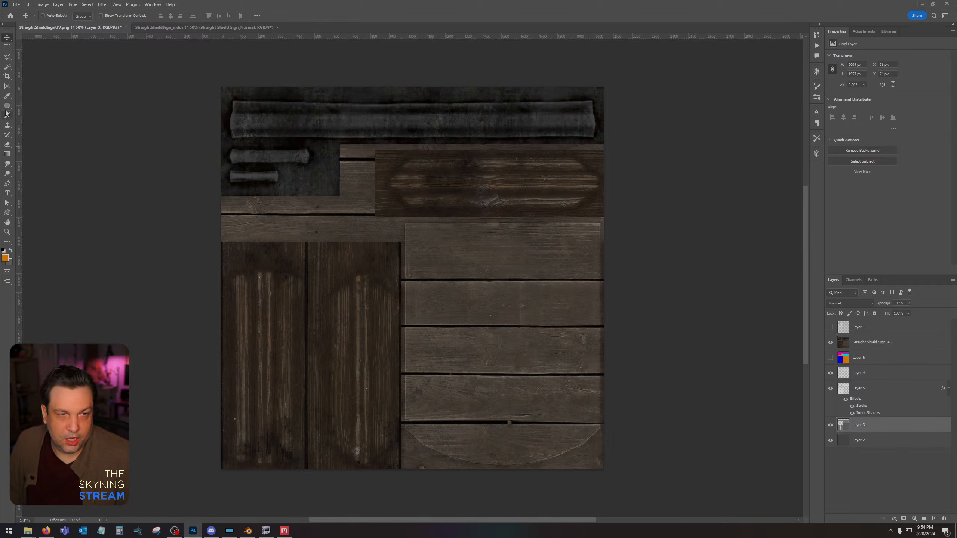
pyautogui.click(7, 95)
pyautogui.click(7, 68)
pyautogui.click(454, 278)
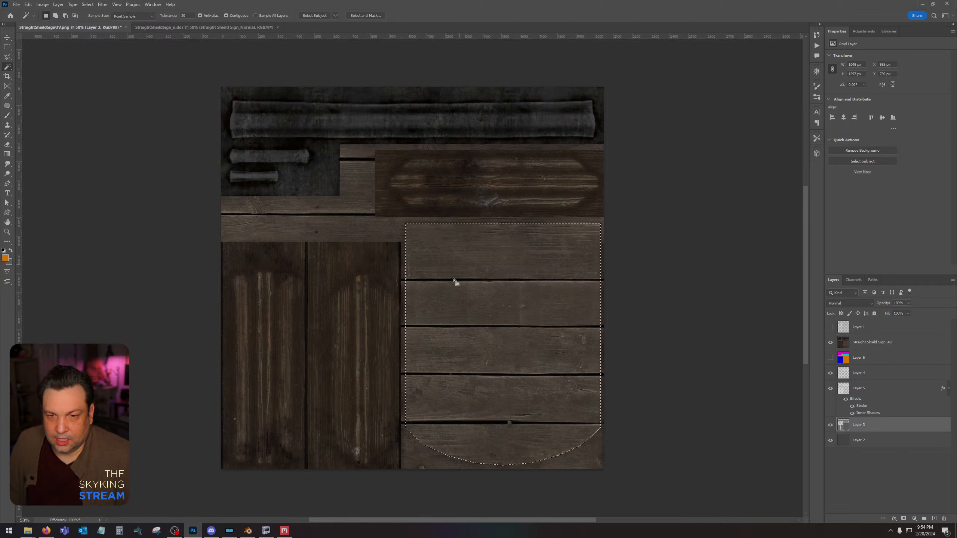
# Fill the shield shape with orange on a new layer above Straight Shield Sign_AO, deselect, and set the layer's fill to 0%.
pyautogui.click(894, 346)
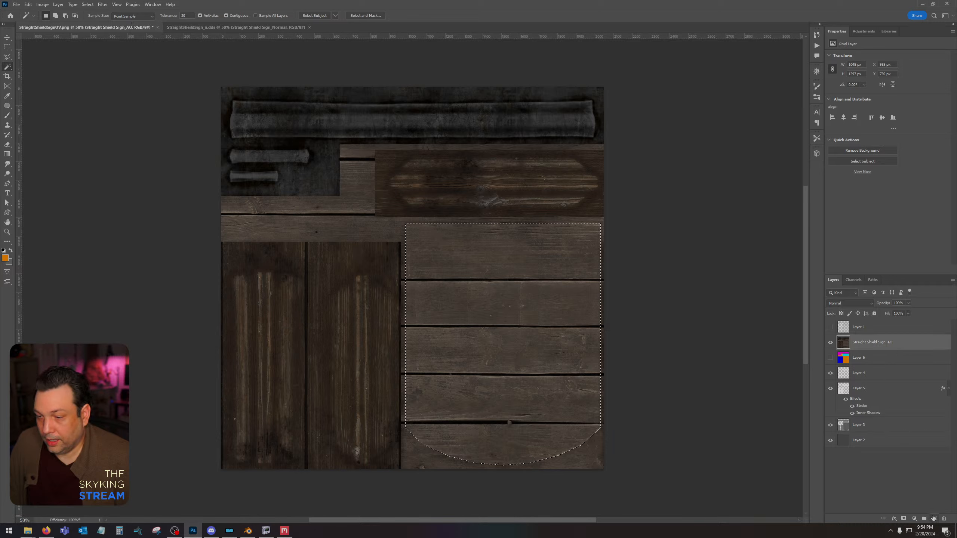
pyautogui.click(935, 518)
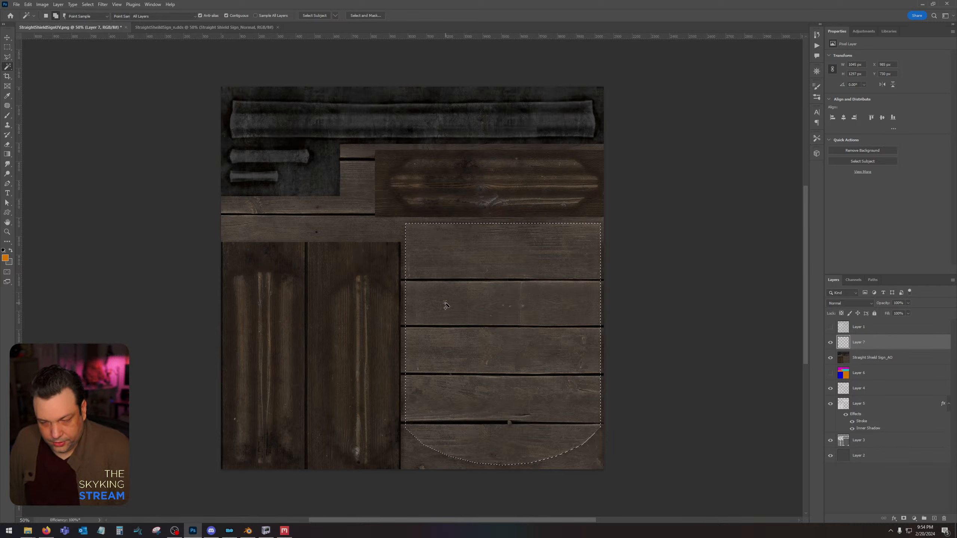
pyautogui.hotkey('alt', 'BackSpace')
pyautogui.hotkey('ctrl', 'd')
pyautogui.click(908, 315)
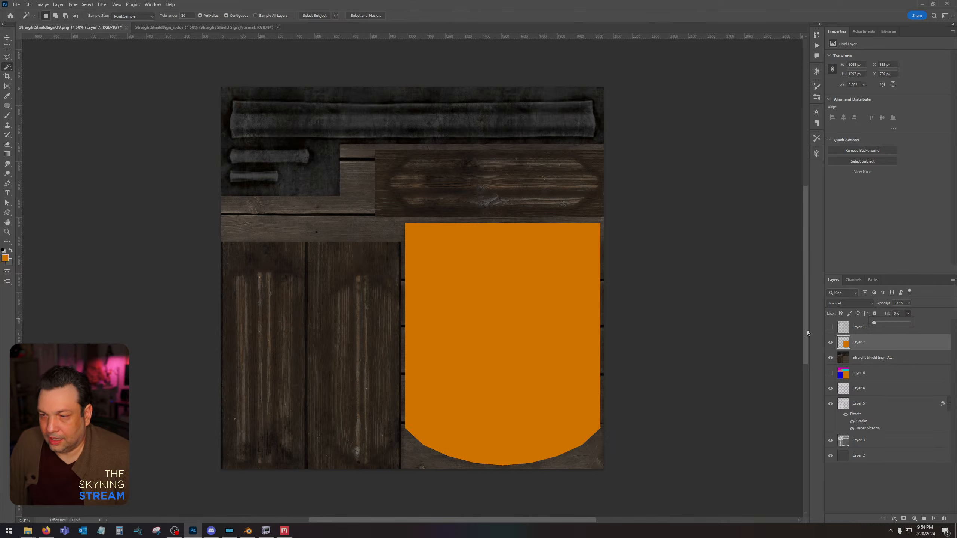
# Add a black Multiply Inner Shadow to the shield layer, raising its choke slightly and enlarging its size.
pyautogui.doubleClick(864, 338)
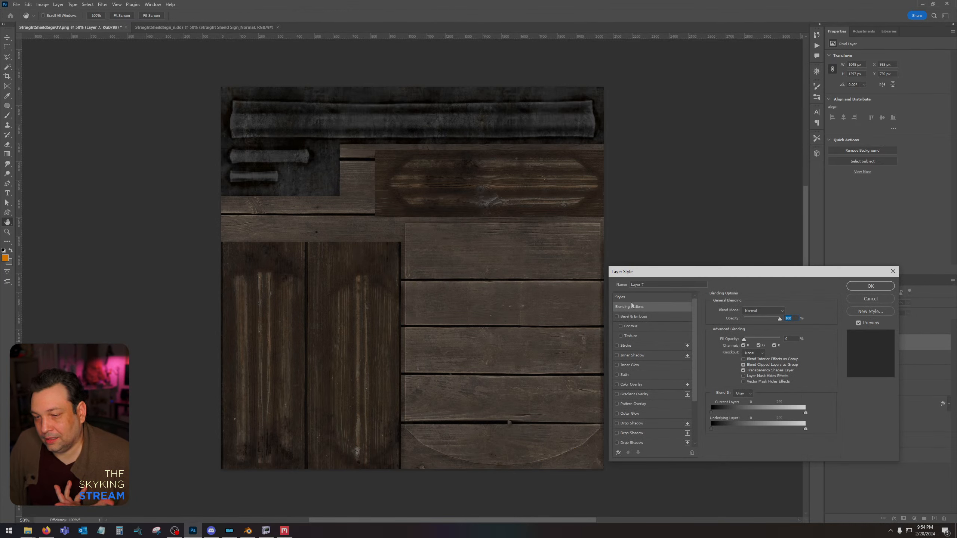
pyautogui.click(617, 356)
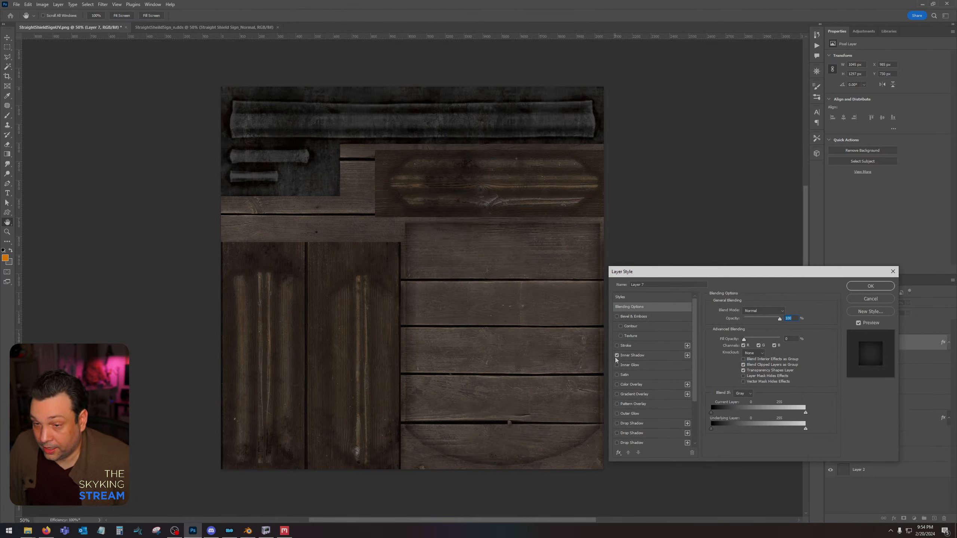
pyautogui.click(653, 356)
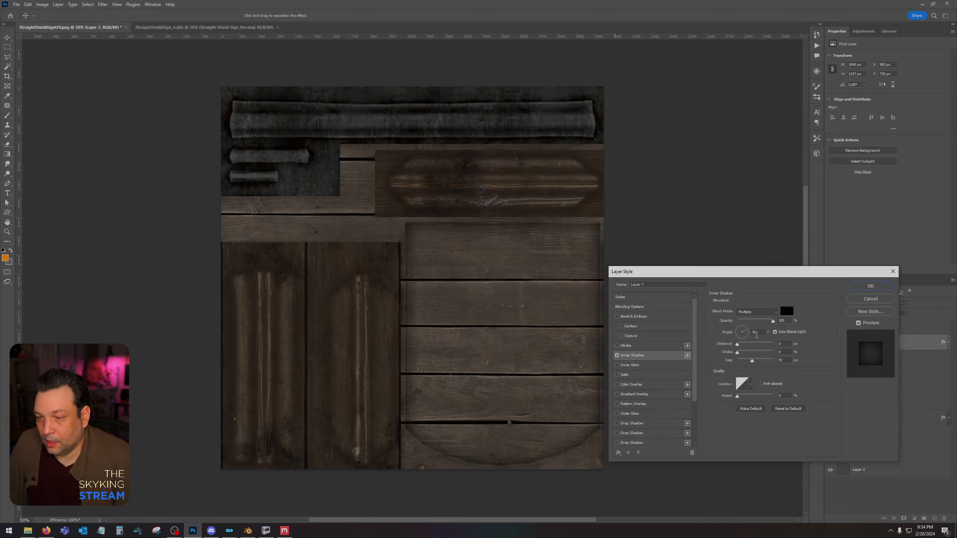
pyautogui.moveTo(737, 354)
pyautogui.mouseDown()
pyautogui.moveTo(757, 363)
pyautogui.moveTo(744, 356)
pyautogui.mouseUp()
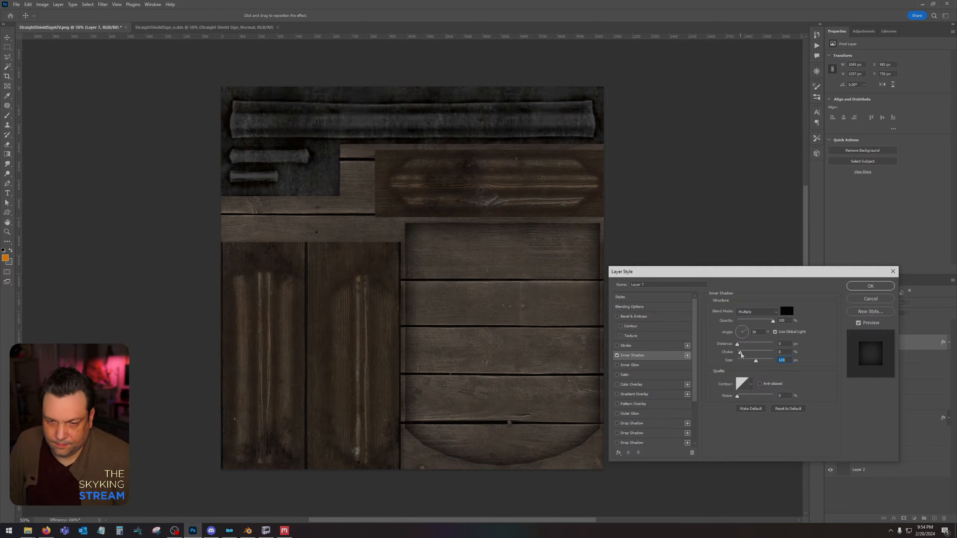
pyautogui.click(879, 286)
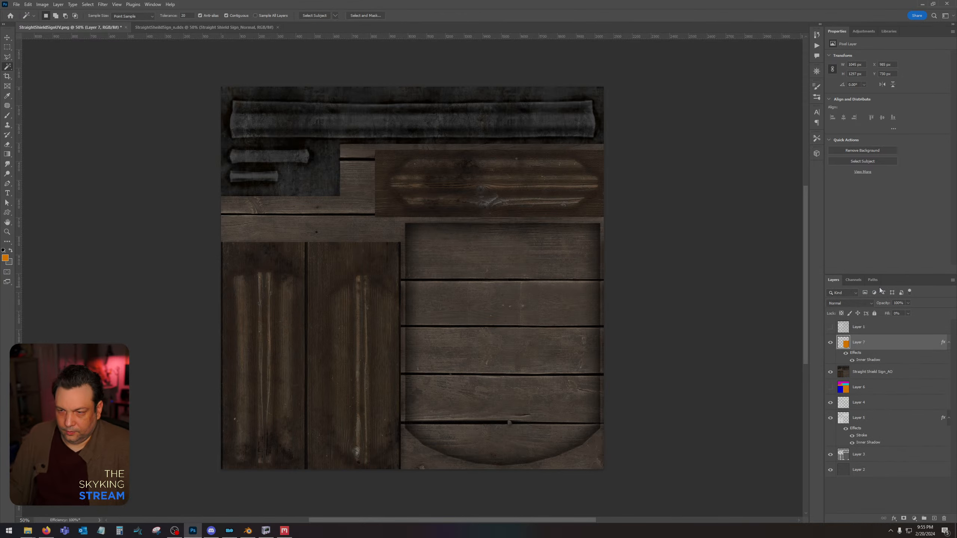
# Select the three dark wooden frame shapes together from Layer 3 with the Magic Wand.
pyautogui.click(861, 454)
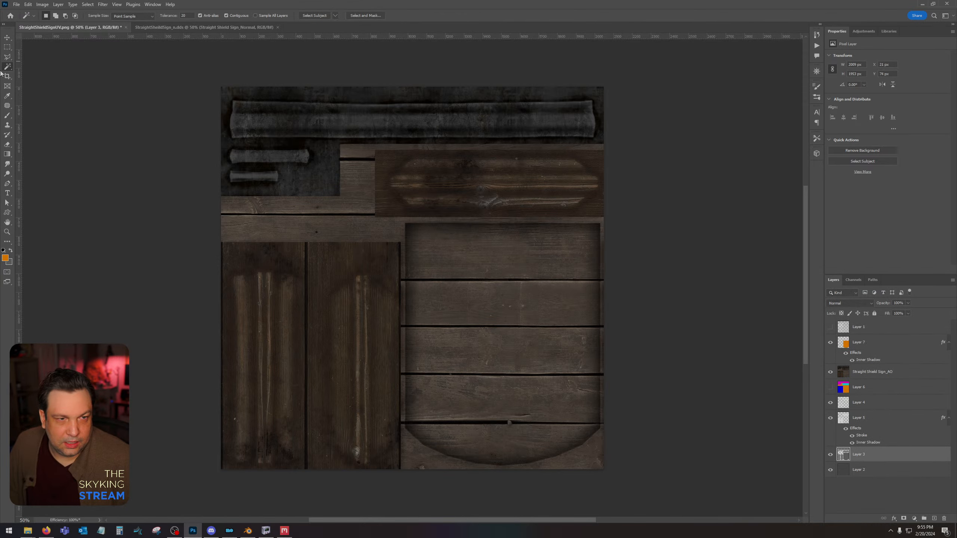
pyautogui.click(407, 182)
pyautogui.keyDown('shift'); pyautogui.click(352, 322); pyautogui.keyUp('shift')
pyautogui.keyDown('shift'); pyautogui.click(283, 329); pyautogui.keyUp('shift')
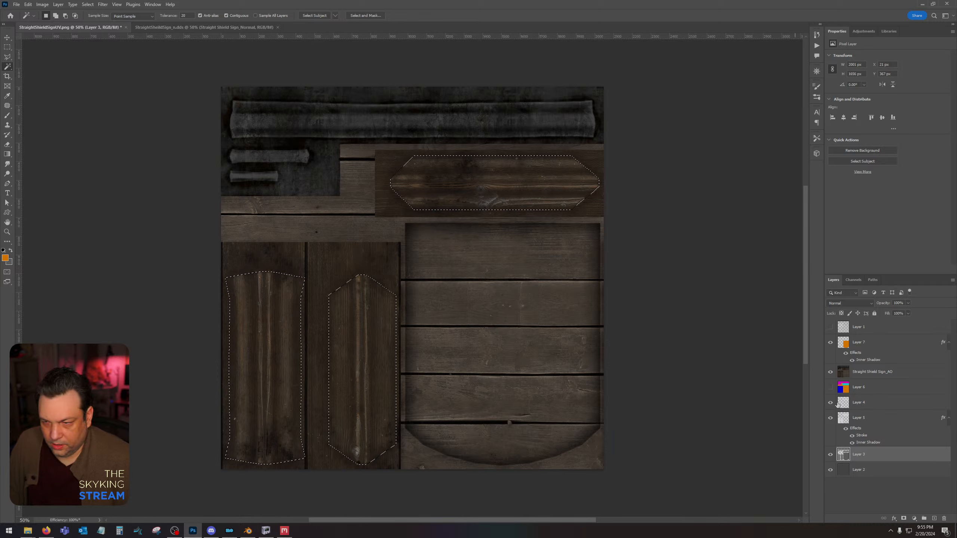
# Fill the three frame shapes with orange on a new layer above Layer 7, deselect, and set the layer's fill to 0%.
pyautogui.click(888, 350)
pyautogui.hotkey('ctrl', 'shift', 'alt', 'n')
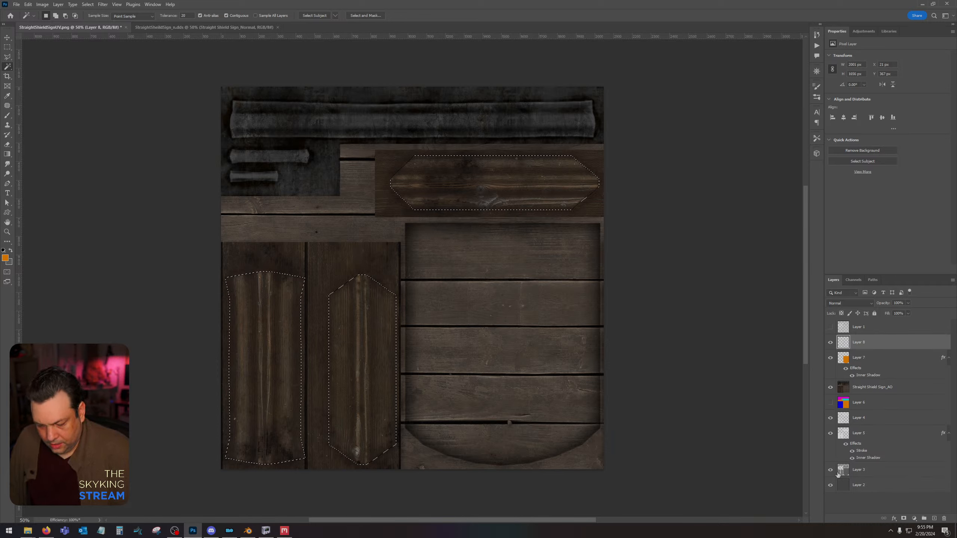
pyautogui.hotkey('alt', 'BackSpace')
pyautogui.hotkey('ctrl', 'd')
pyautogui.click(909, 314)
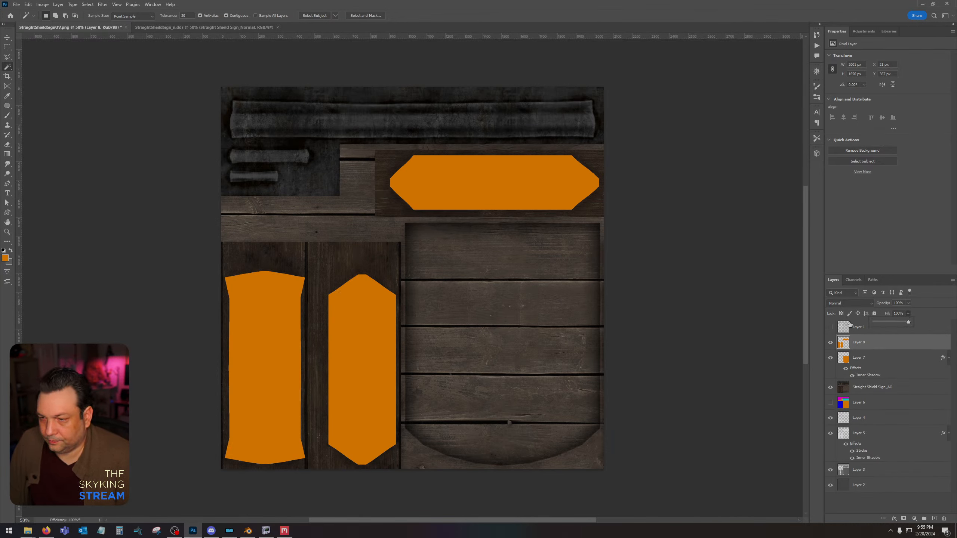
# Add a black Multiply Inner Shadow to Layer 8's frame shapes, reducing its size and slightly lowering its opacity.
pyautogui.click(902, 344)
pyautogui.doubleClick(902, 344)
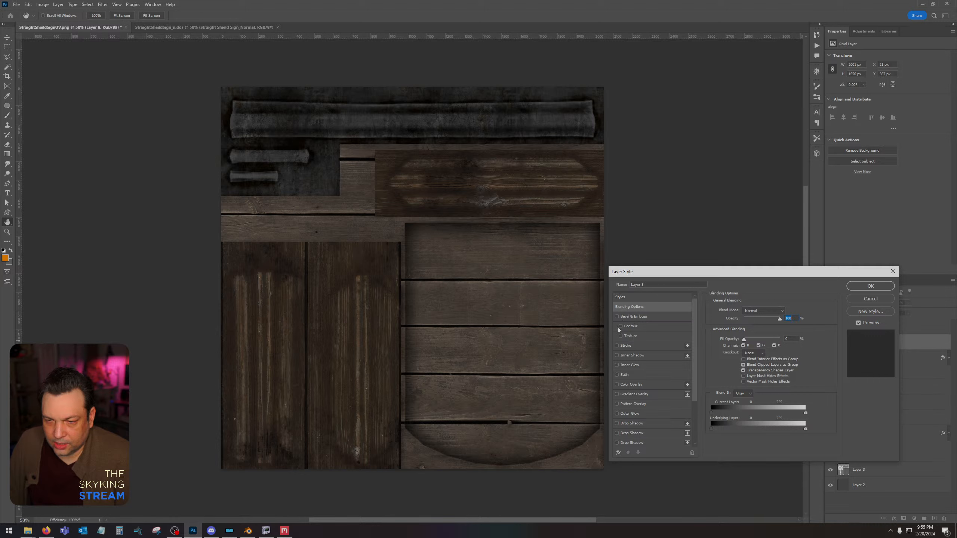
pyautogui.click(618, 356)
pyautogui.click(641, 356)
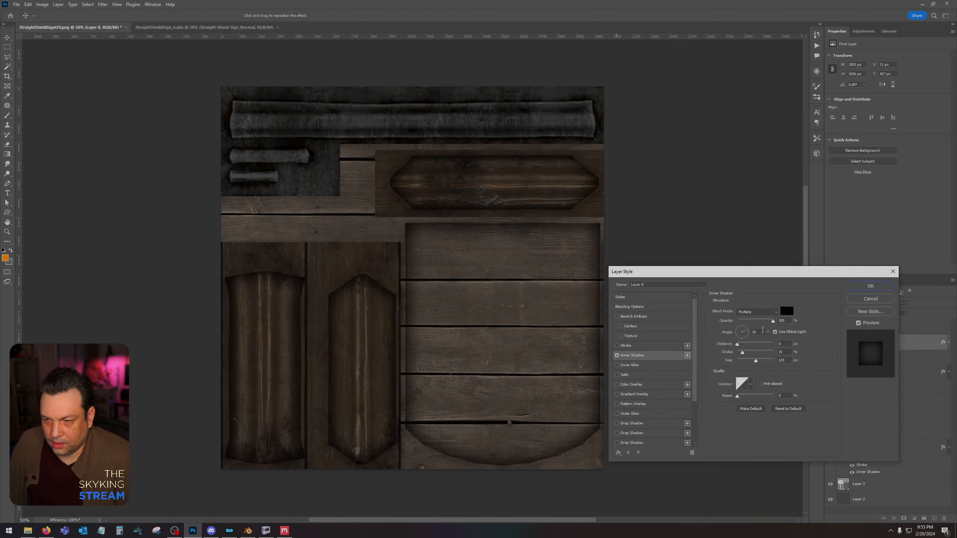
pyautogui.moveTo(759, 365)
pyautogui.mouseDown()
pyautogui.moveTo(746, 364)
pyautogui.moveTo(755, 364)
pyautogui.mouseUp()
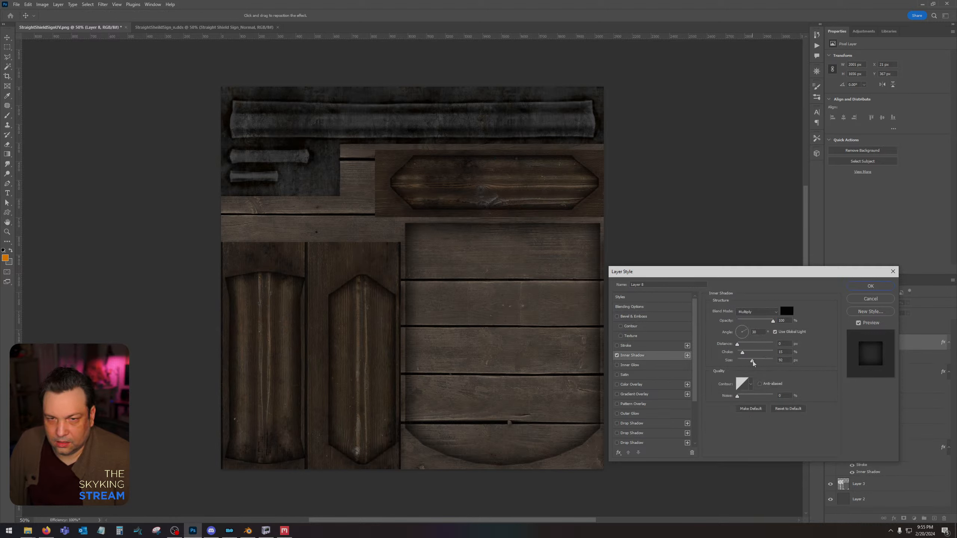
pyautogui.moveTo(773, 321)
pyautogui.mouseDown()
pyautogui.moveTo(754, 323)
pyautogui.moveTo(769, 323)
pyautogui.mouseUp()
pyautogui.click(867, 287)
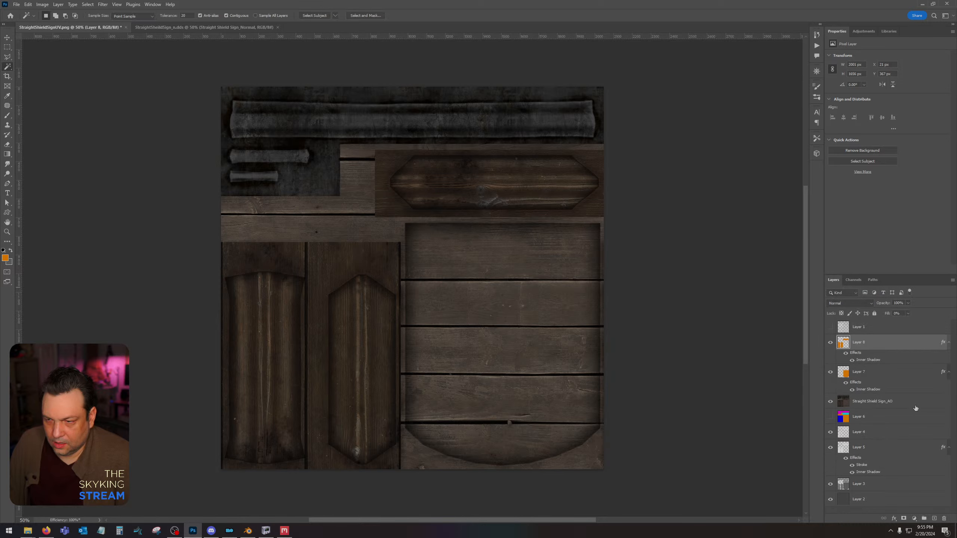
# Load Layer 8's shapes as a selection, fill them with orange on a new layer above, deselect, and set the layer's fill to 0%.
pyautogui.keyDown('ctrl'); pyautogui.click(844, 342); pyautogui.keyUp('ctrl')
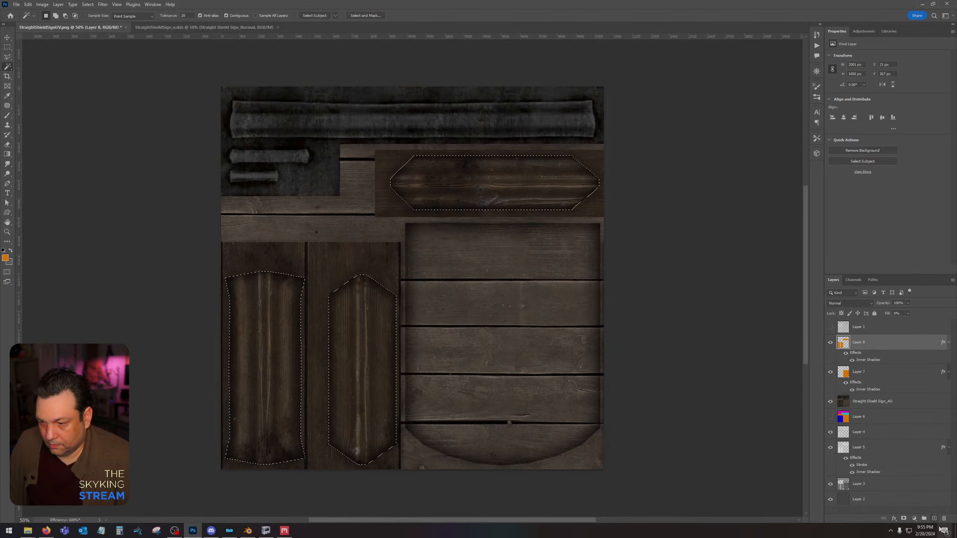
pyautogui.hotkey('ctrl', 'shift', 'alt', 'n')
pyautogui.hotkey('alt', 'BackSpace')
pyautogui.hotkey('ctrl', 'd')
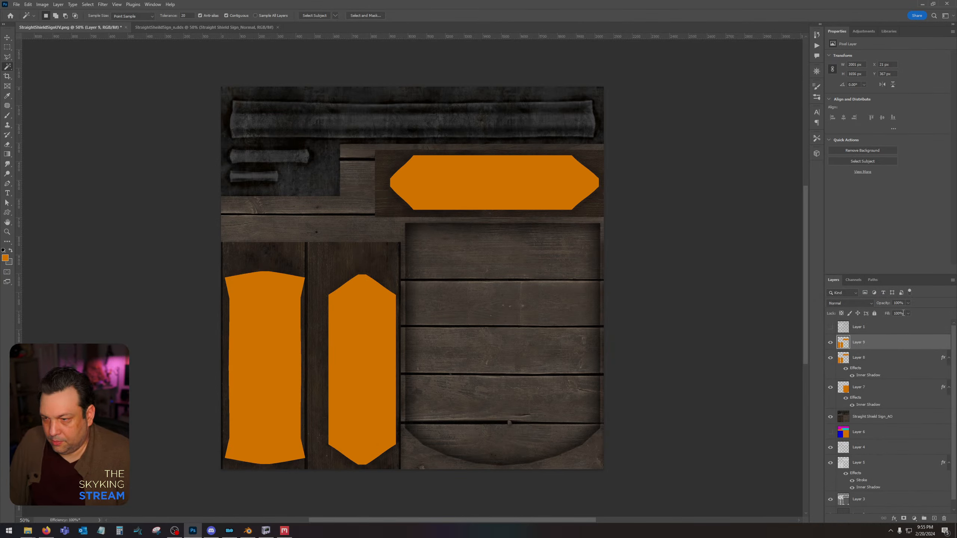
pyautogui.click(909, 314)
pyautogui.moveTo(908, 322); pyautogui.dragTo(874, 332)
pyautogui.click(892, 349)
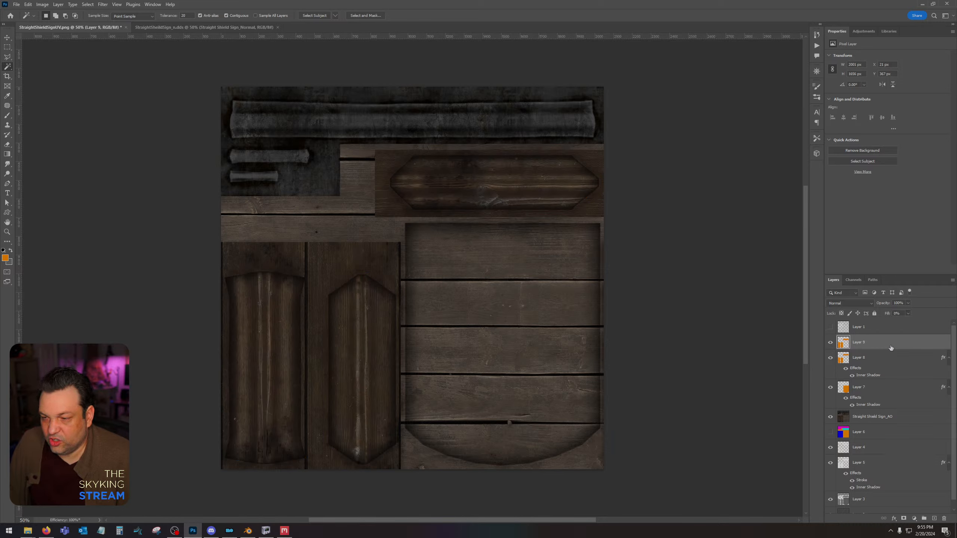
# Add a Stroke and a Soft Light Inner Glow at about 57% opacity to Layer 9.
pyautogui.doubleClick(891, 343)
pyautogui.click(617, 347)
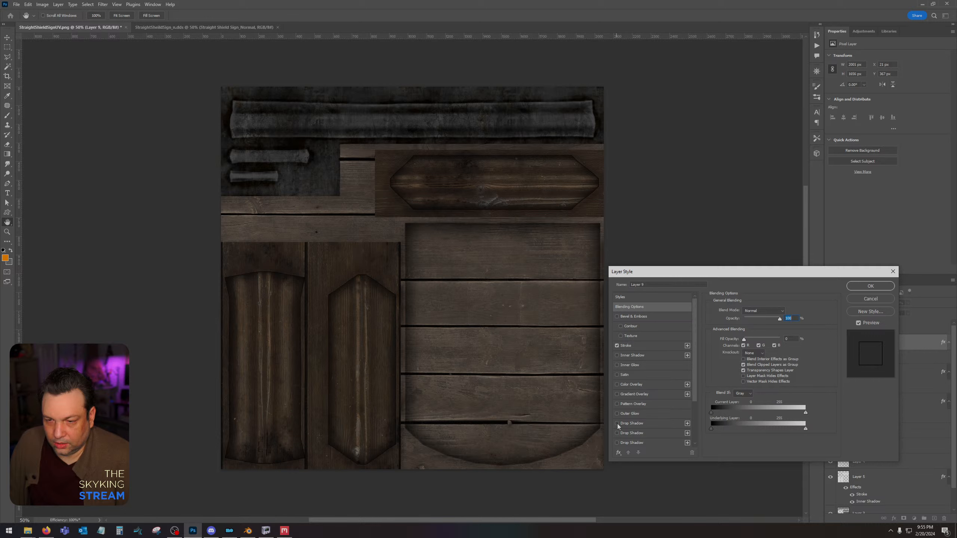
pyautogui.click(617, 366)
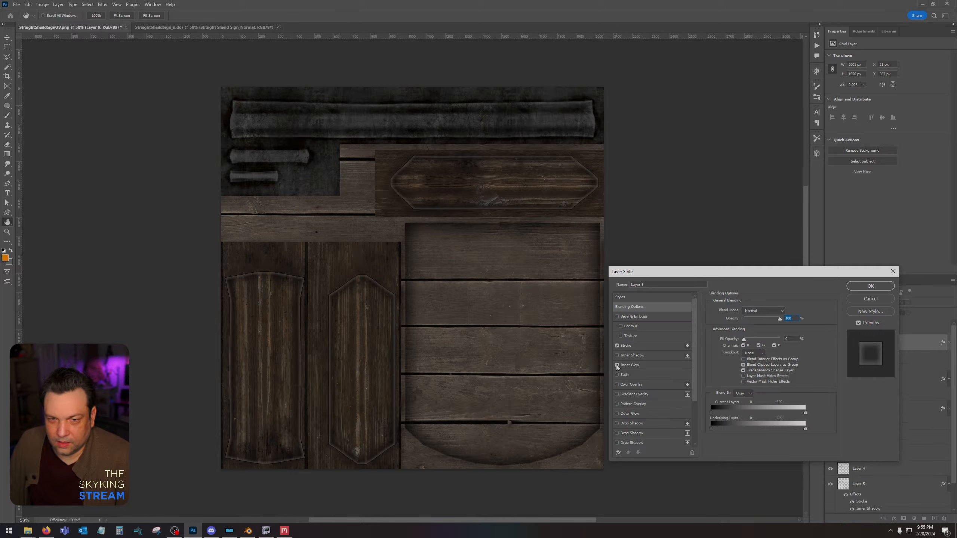
pyautogui.click(649, 365)
pyautogui.click(774, 310)
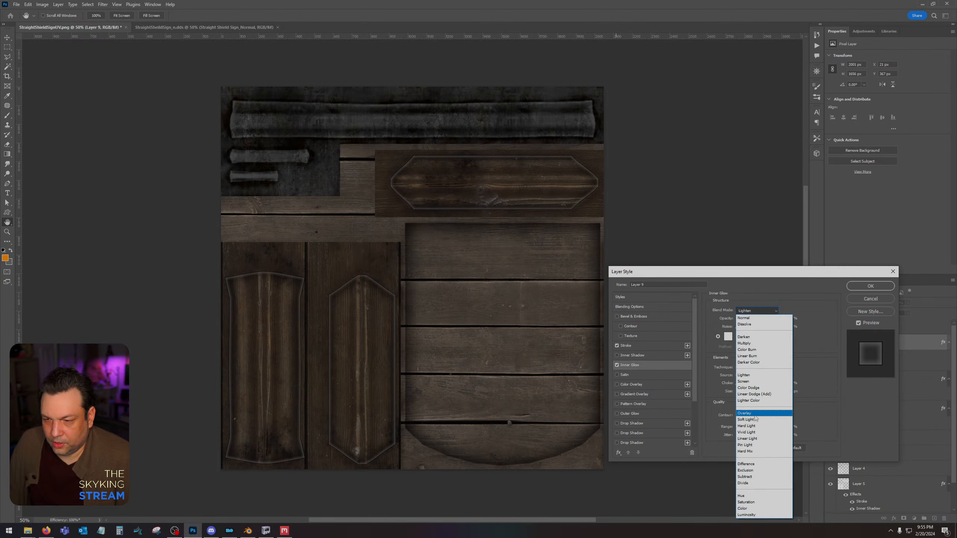
pyautogui.click(754, 415)
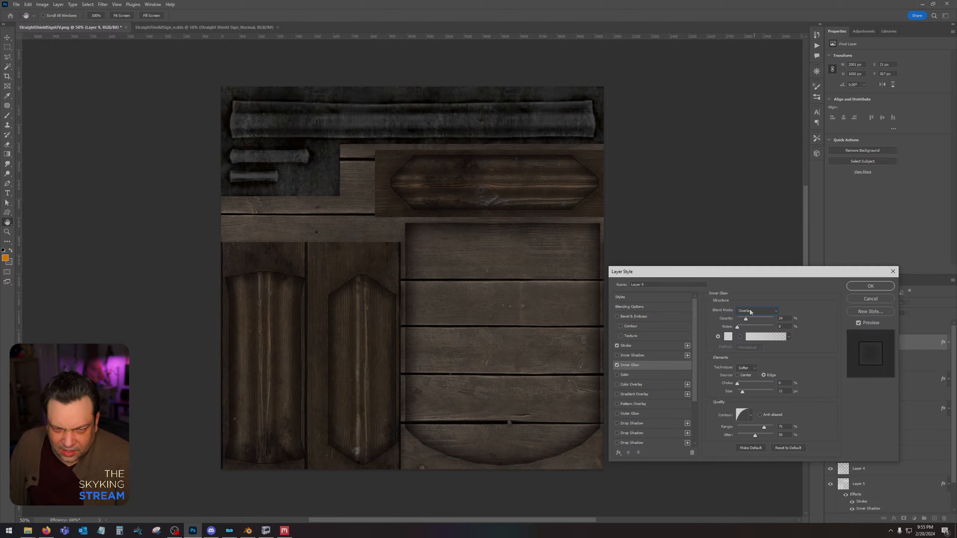
pyautogui.click(744, 313)
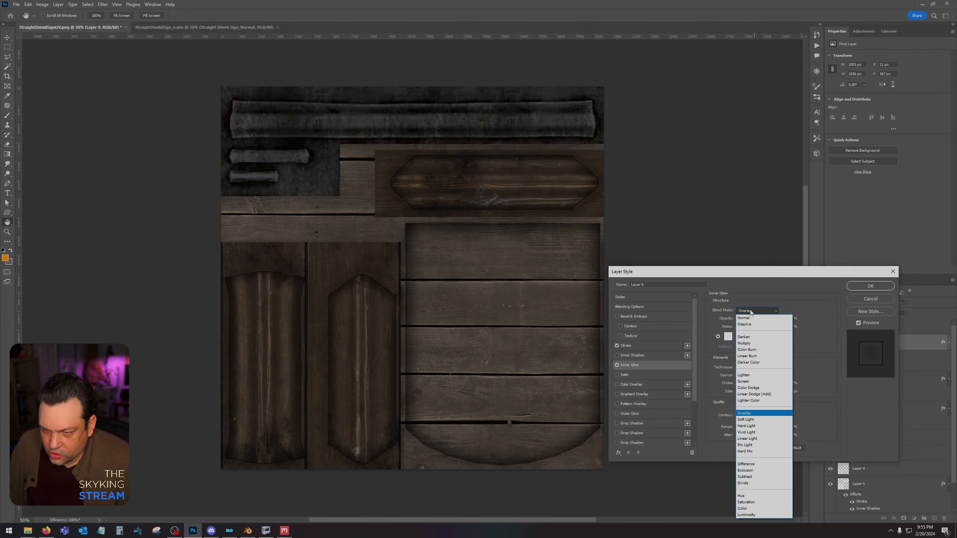
pyautogui.click(754, 419)
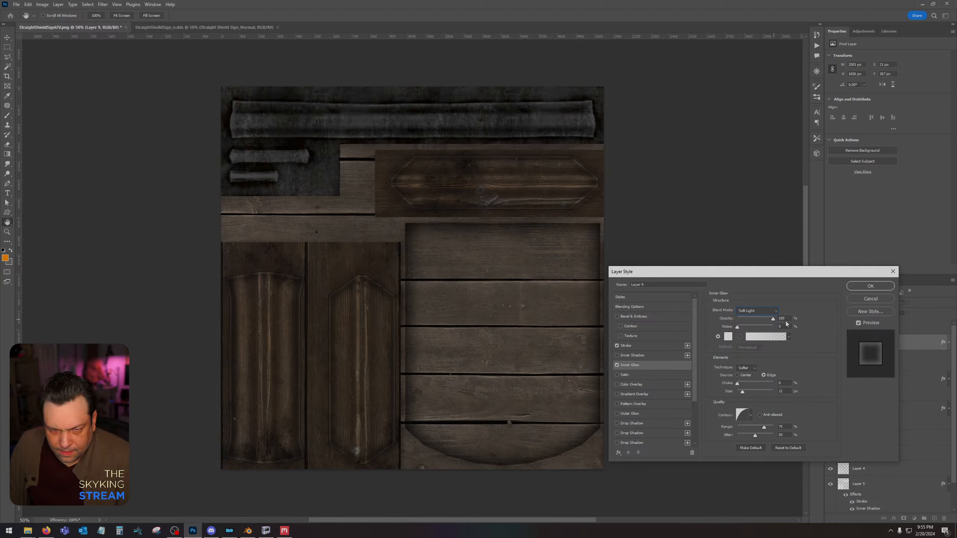
pyautogui.moveTo(746, 319); pyautogui.dragTo(762, 320)
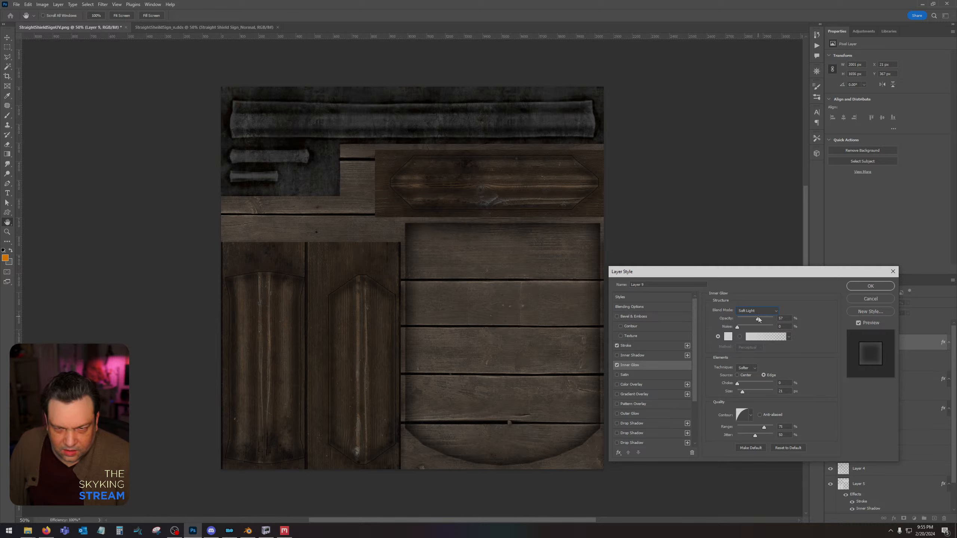
pyautogui.click(871, 286)
# Rasterize Layer 9's layer style and set the layer's blend mode to Soft Light.
pyautogui.click(7, 231)
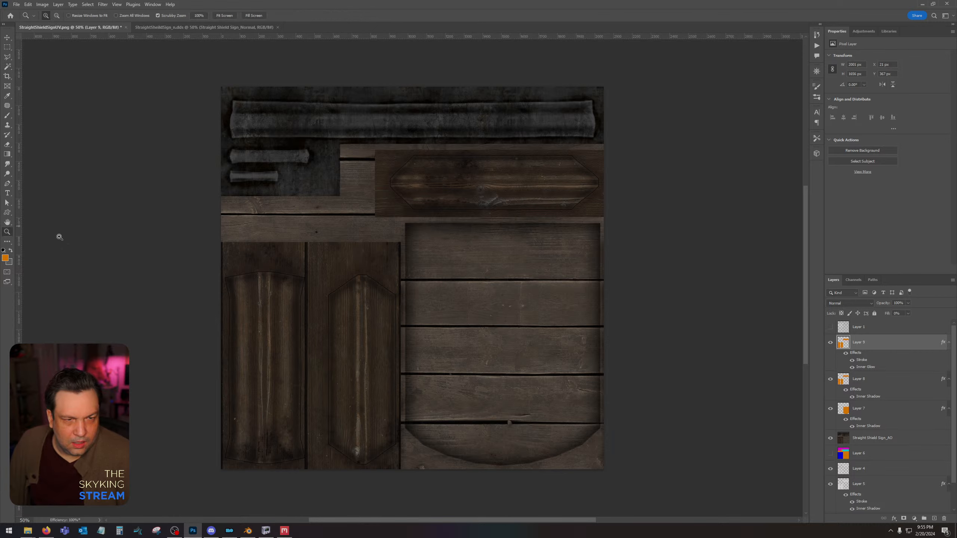
pyautogui.click(450, 310)
pyautogui.rightClick(925, 369)
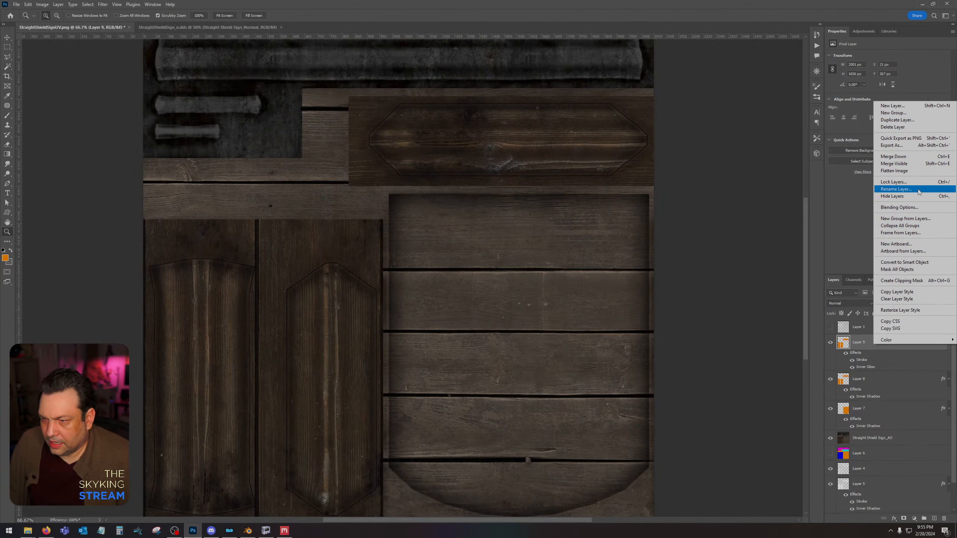
pyautogui.click(912, 310)
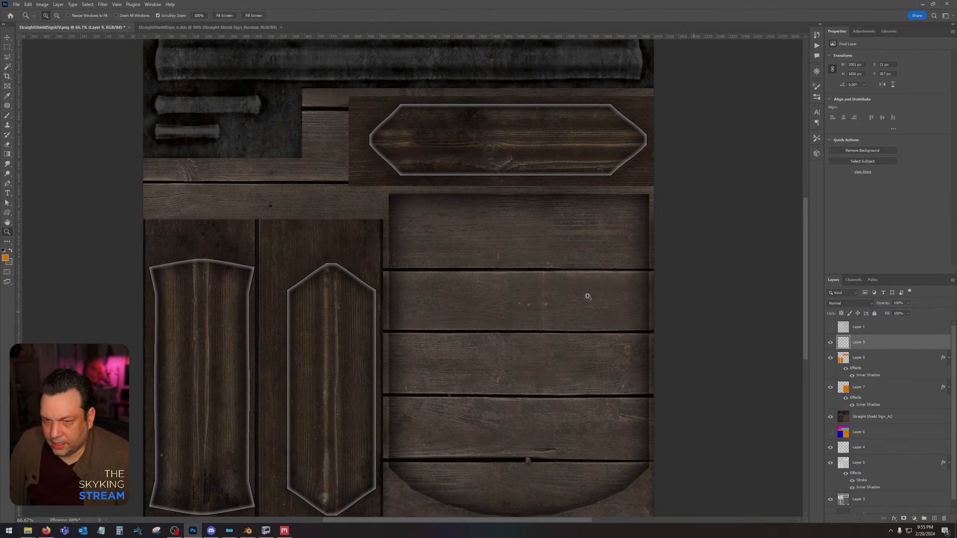
pyautogui.click(850, 303)
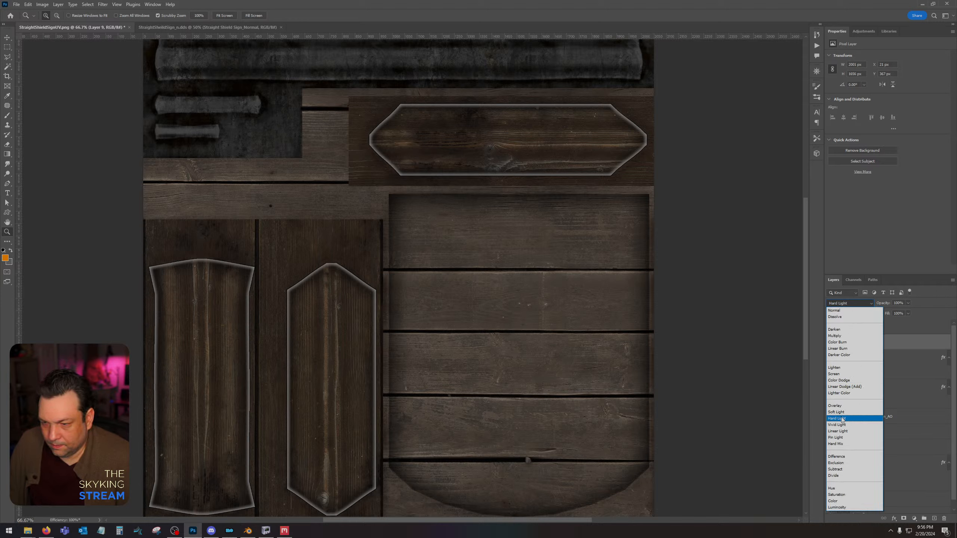
pyautogui.click(854, 419)
pyautogui.click(859, 305)
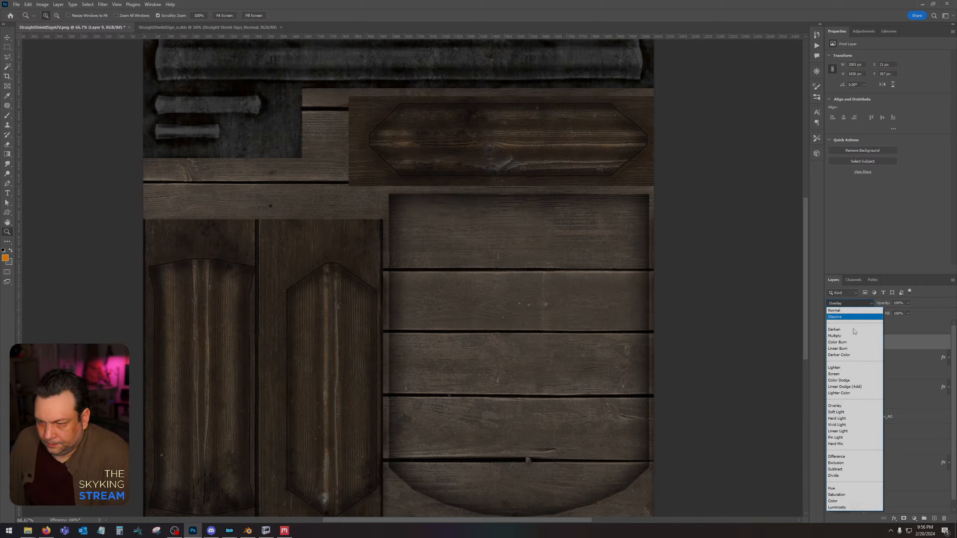
pyautogui.click(849, 413)
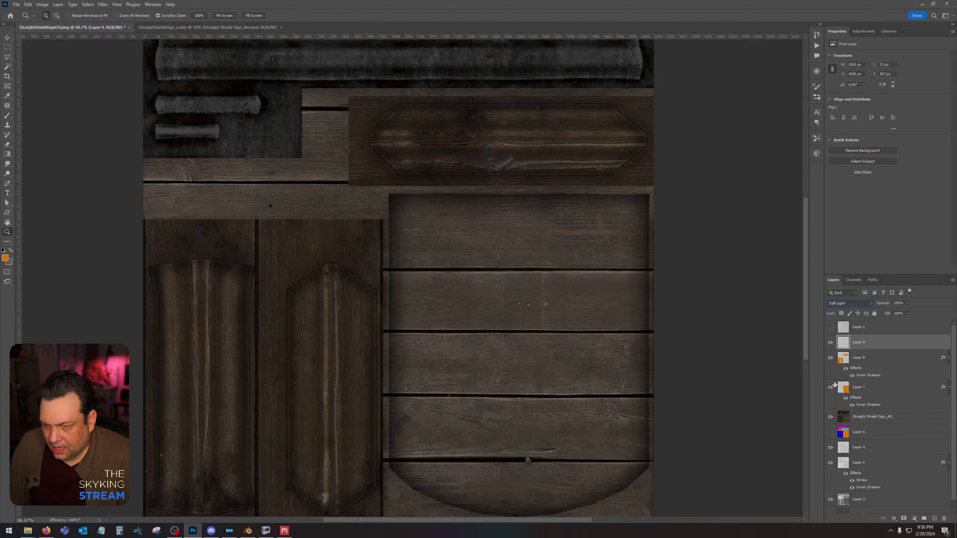
# Show the Layer 1 UV wireframe and erase Layer 9's outline along the straight long sides of the narrow vertical frame piece, clearing the selection.
pyautogui.click(830, 326)
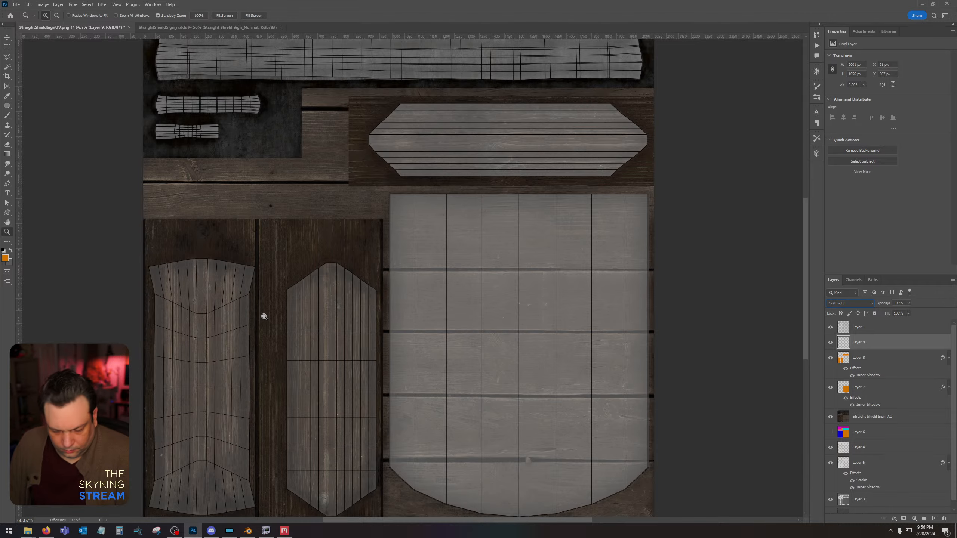
pyautogui.hotkey('ctrl', '+')
pyautogui.hotkey('ctrl', '+')
pyautogui.moveTo(325, 327); pyautogui.dragTo(608, 136)
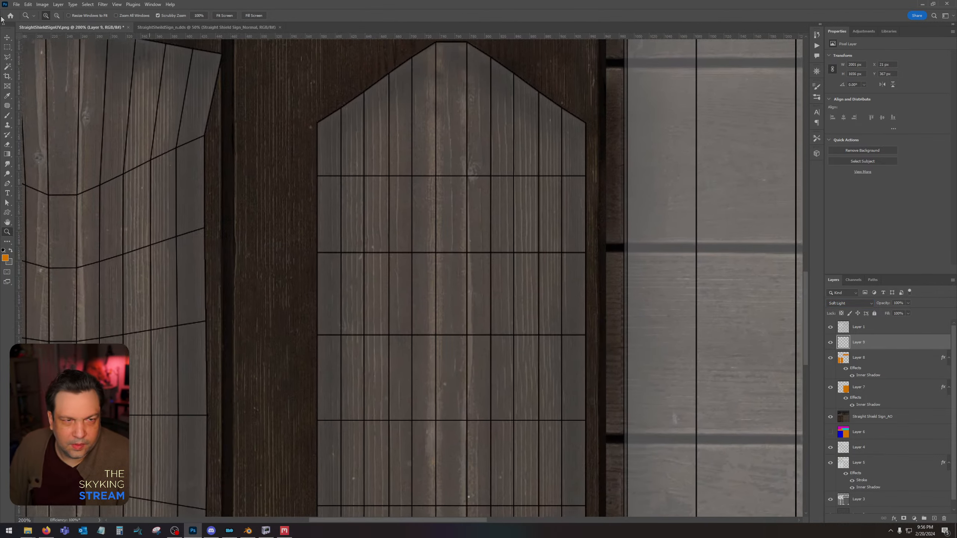
pyautogui.click(7, 47)
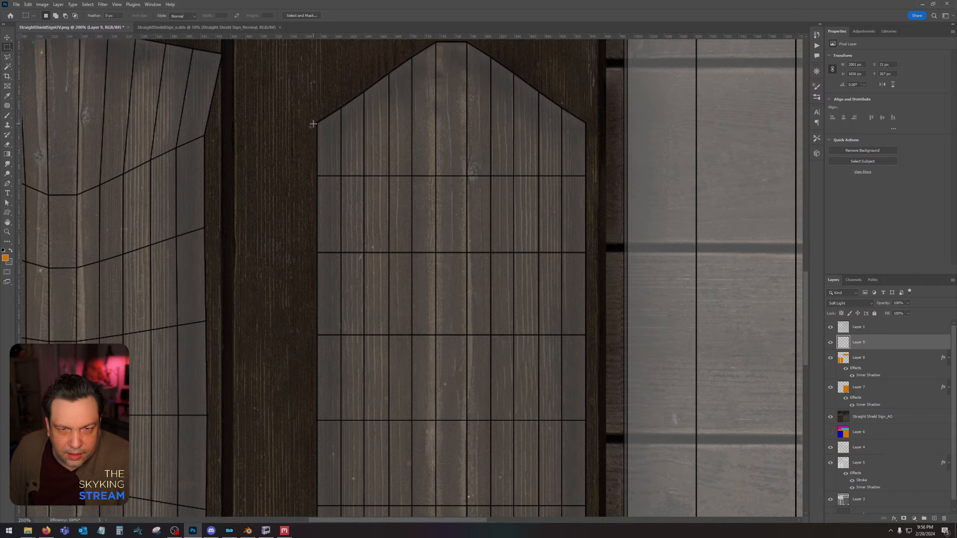
pyautogui.moveTo(313, 123); pyautogui.dragTo(605, 362)
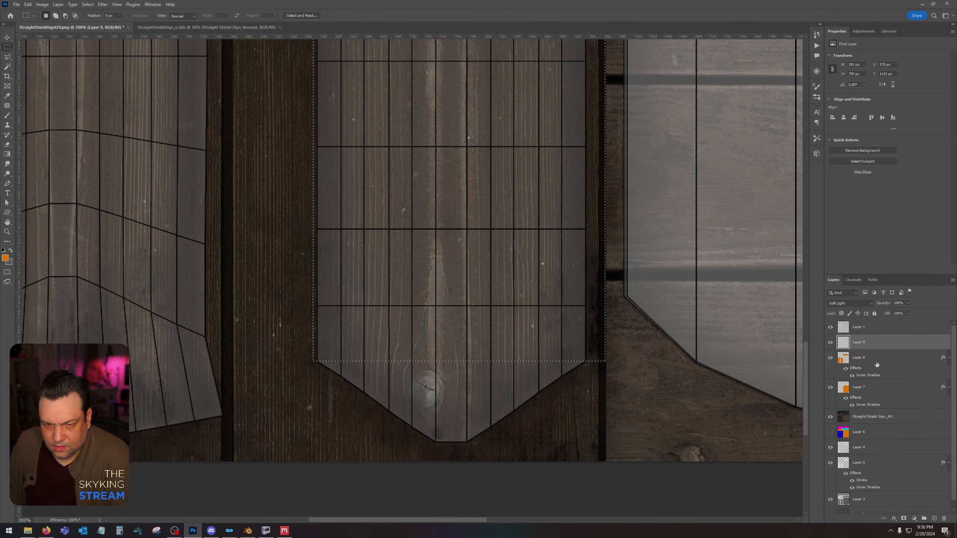
pyautogui.hotkey('ctrl', 'd')
# Lasso the flared vertical frame piece between its end corners, erase Layer 9's side outlines there, deselect, and hide the Layer 1 wireframe.
pyautogui.moveTo(264, 267); pyautogui.dragTo(588, 281)
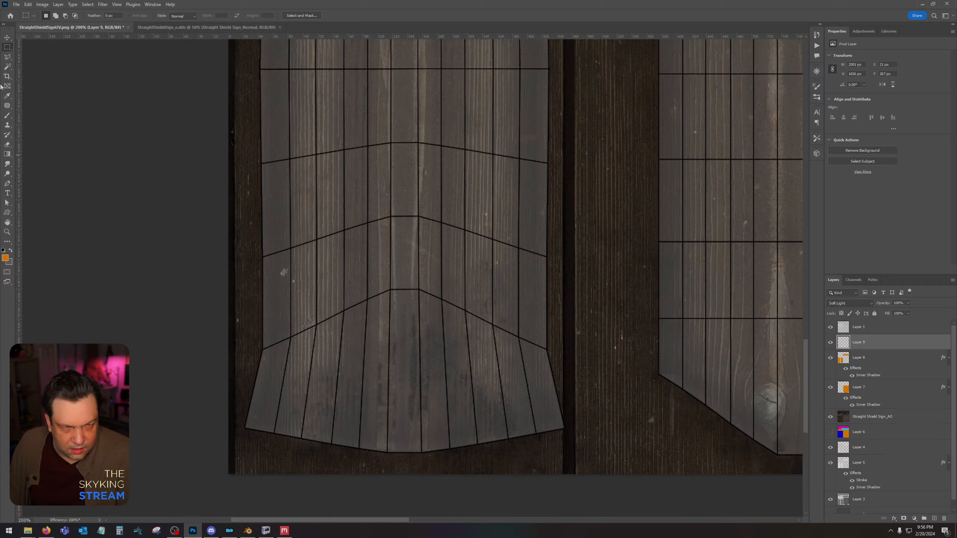
pyautogui.click(7, 58)
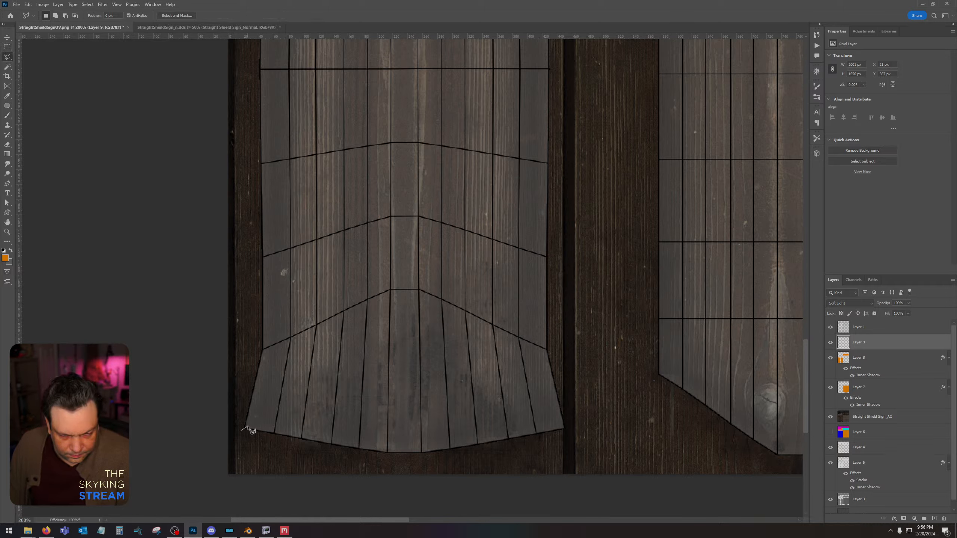
pyautogui.click(440, 386)
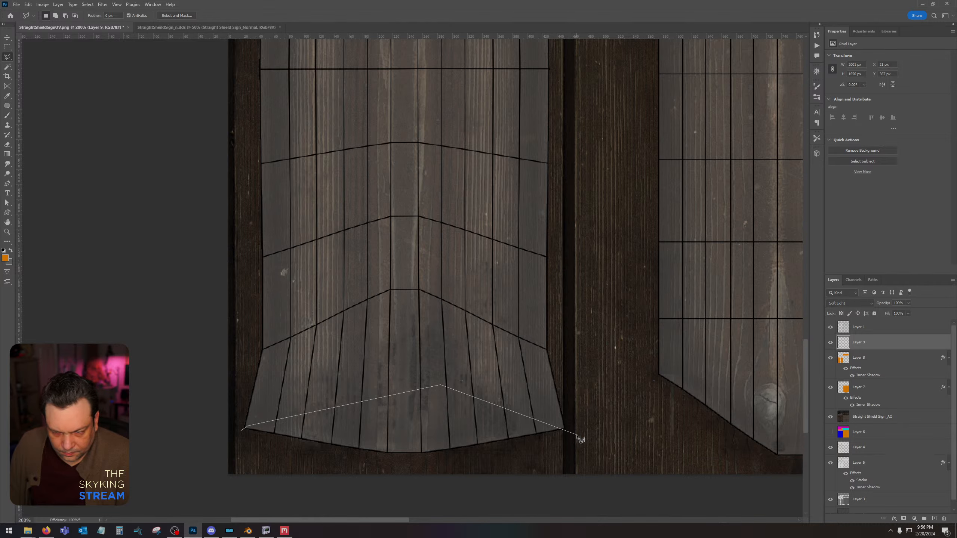
pyautogui.click(576, 433)
pyautogui.scroll(10, 588, 227)
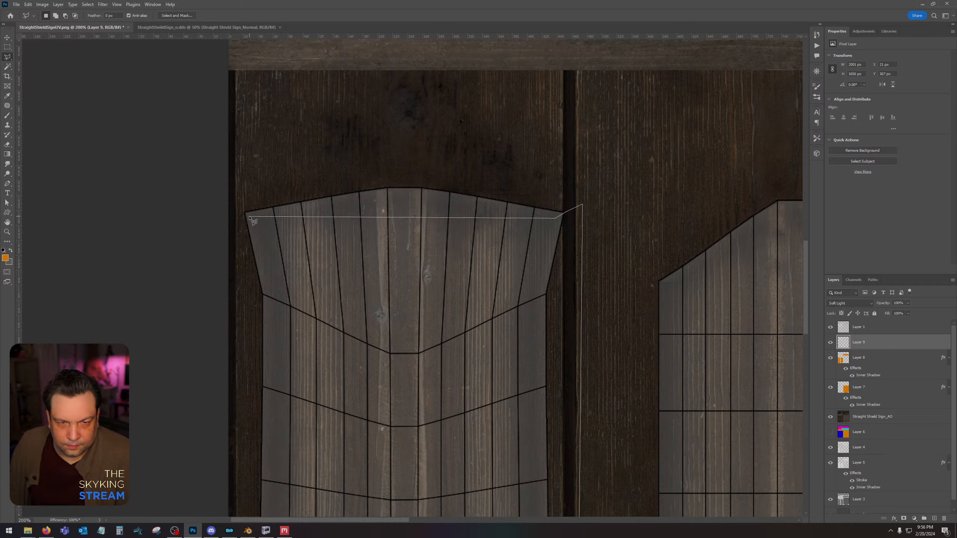
pyautogui.click(241, 210)
pyautogui.doubleClick(241, 317)
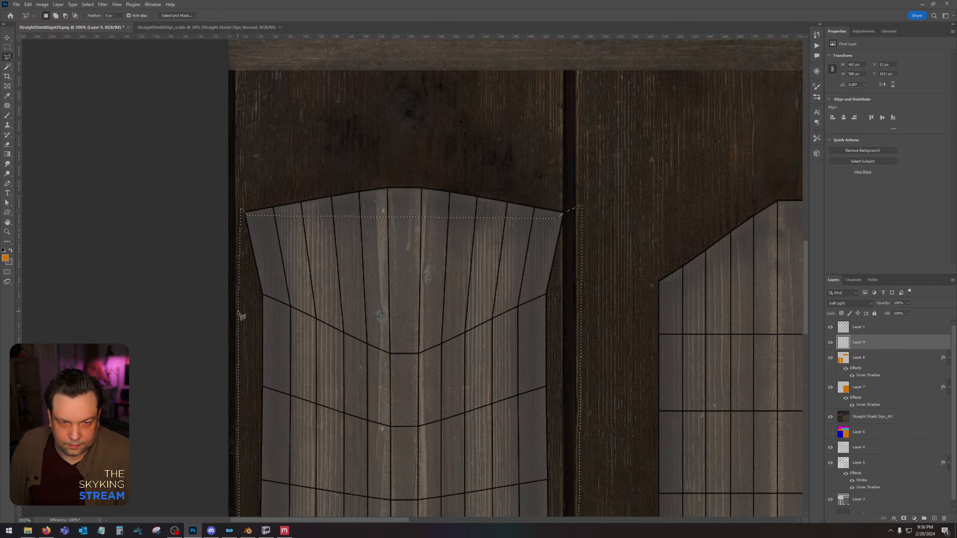
pyautogui.hotkey('ctrl', 'd')
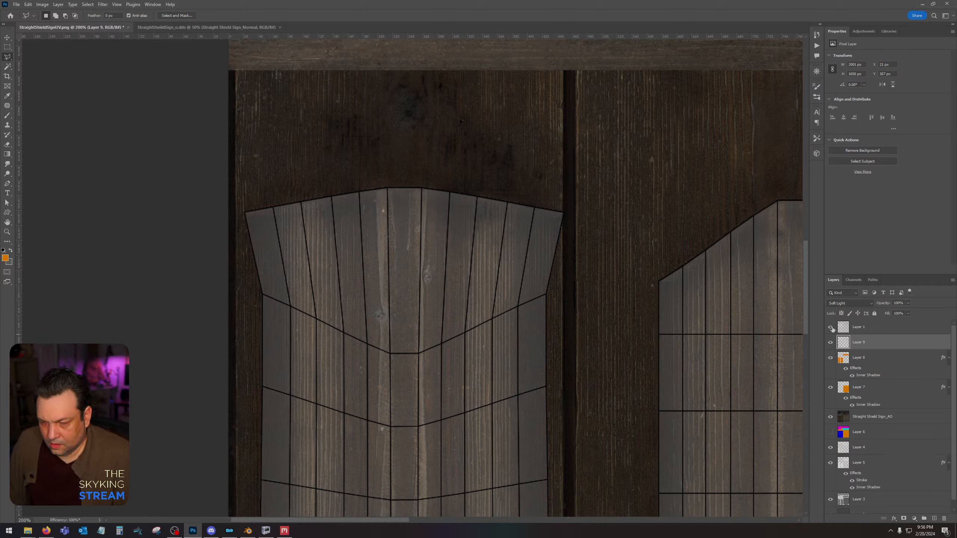
pyautogui.click(831, 327)
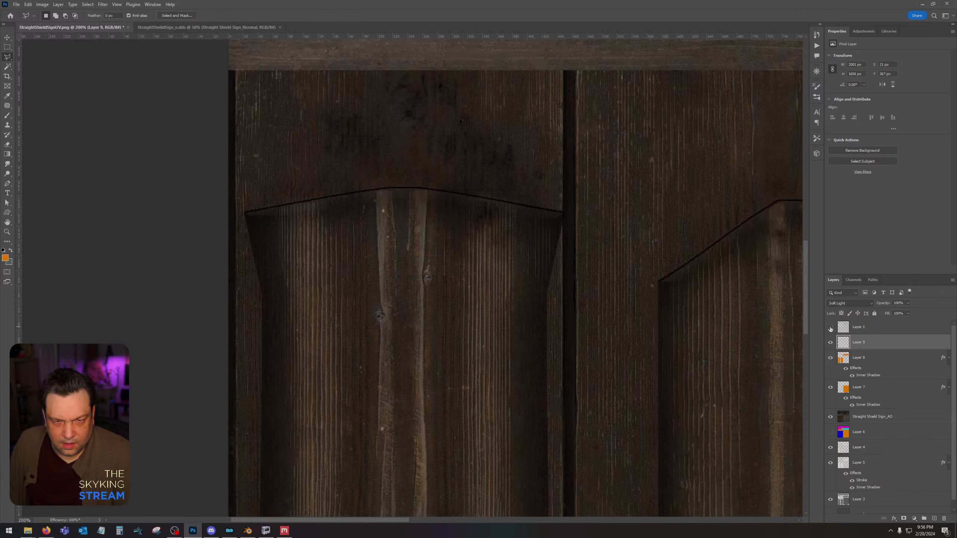
# Using the Layer 1 wireframe, erase Layer 9's outline along the horizontal frame piece's long edges, reset colours to black and white, and hide the wireframe.
pyautogui.click(831, 329)
pyautogui.moveTo(440, 103); pyautogui.dragTo(439, 411)
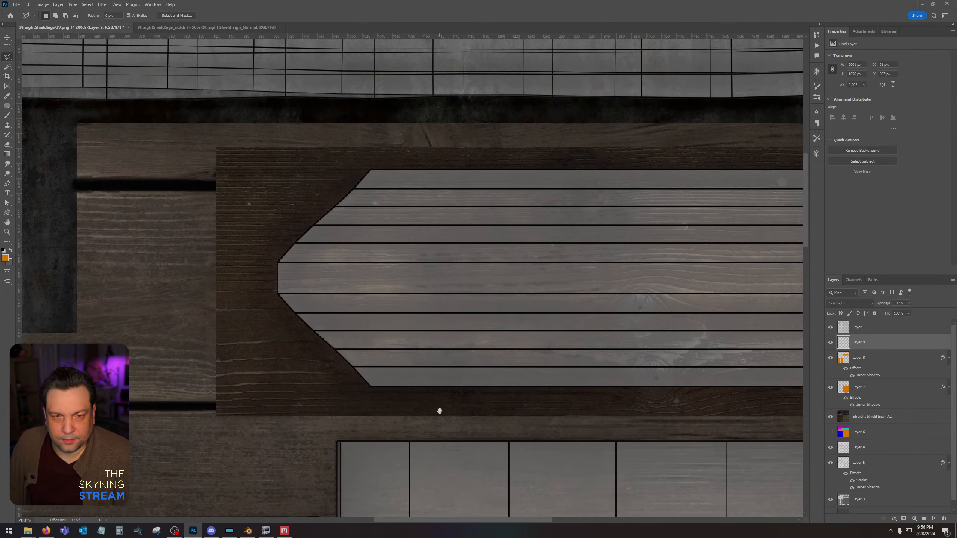
pyautogui.click(8, 47)
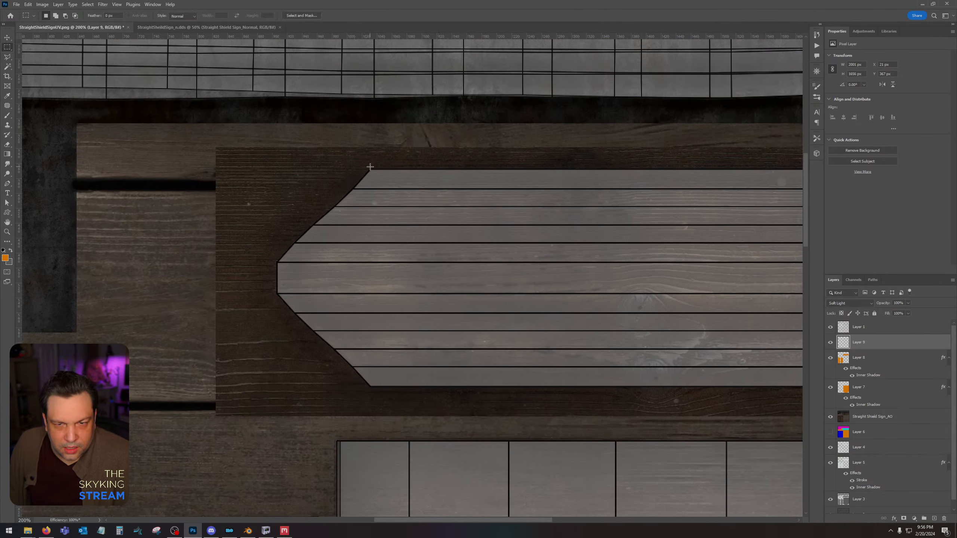
pyautogui.moveTo(370, 165); pyautogui.dragTo(510, 411)
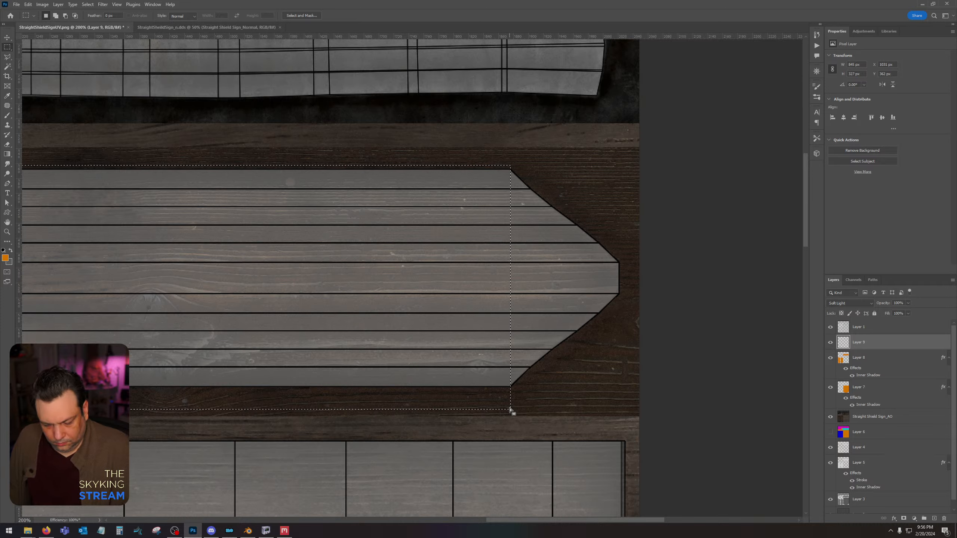
pyautogui.press('d')
pyautogui.click(830, 328)
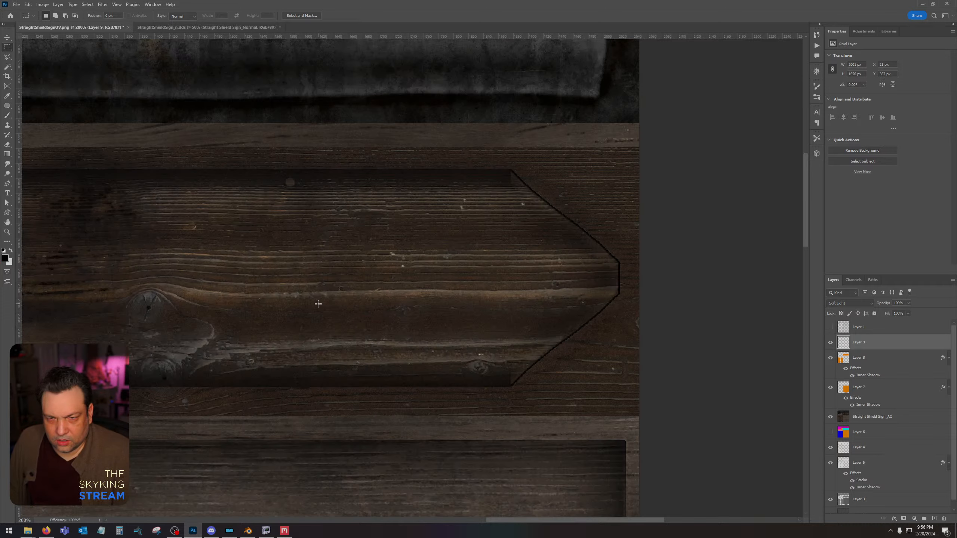
# Using a small soft eraser, fade the ends of Layer 9's dark outline at the horizontal frame piece's corners.
pyautogui.click(7, 145)
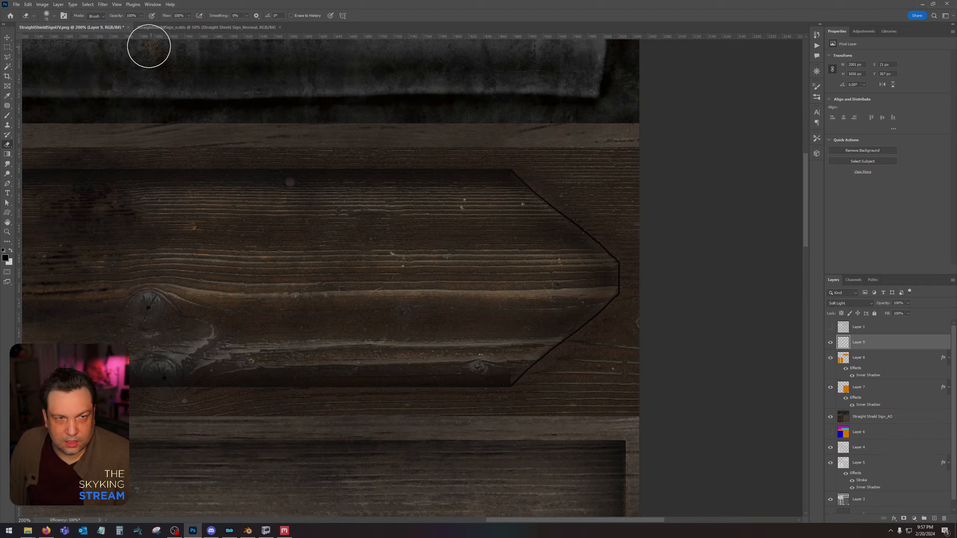
pyautogui.click(54, 15)
pyautogui.click(47, 40)
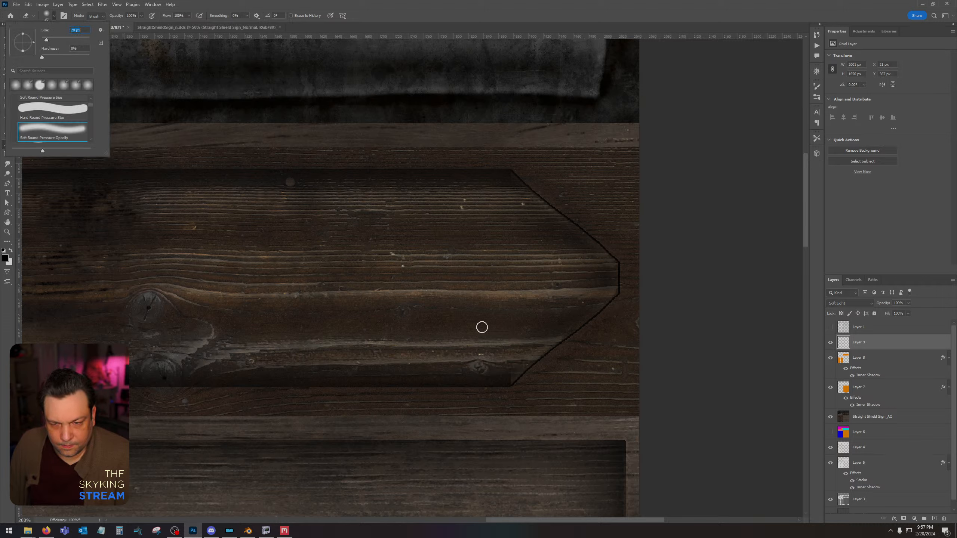
pyautogui.moveTo(513, 364)
pyautogui.mouseDown()
pyautogui.moveTo(501, 377)
pyautogui.moveTo(512, 367)
pyautogui.mouseUp()
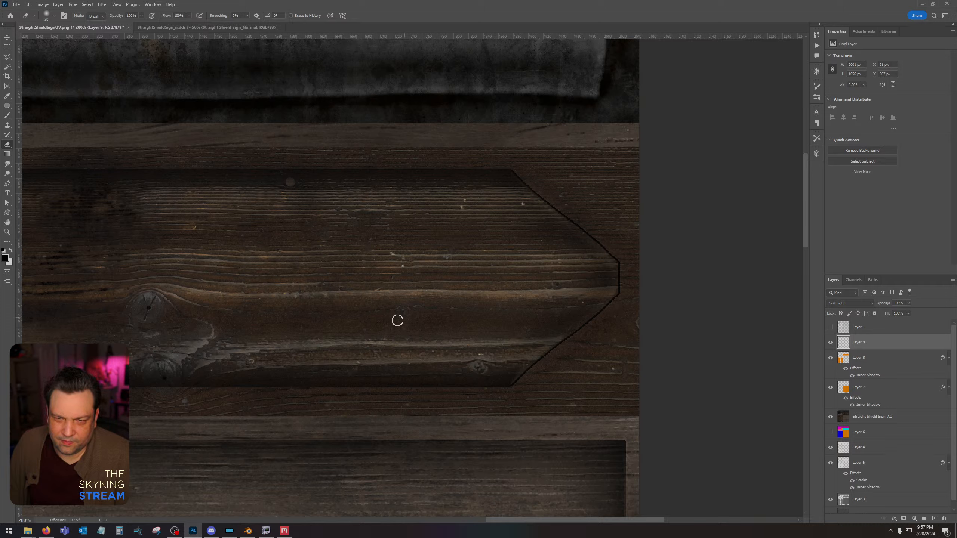
pyautogui.moveTo(250, 346); pyautogui.dragTo(605, 374)
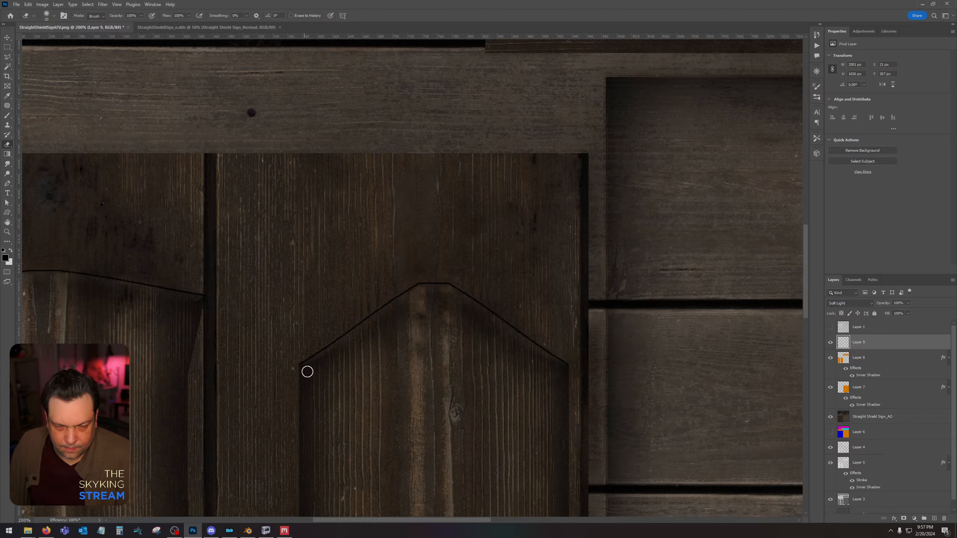
# Erase the ends of Layer 9's outline at the corners of both vertical frame pieces and check the whole texture.
pyautogui.moveTo(246, 344); pyautogui.dragTo(757, 201)
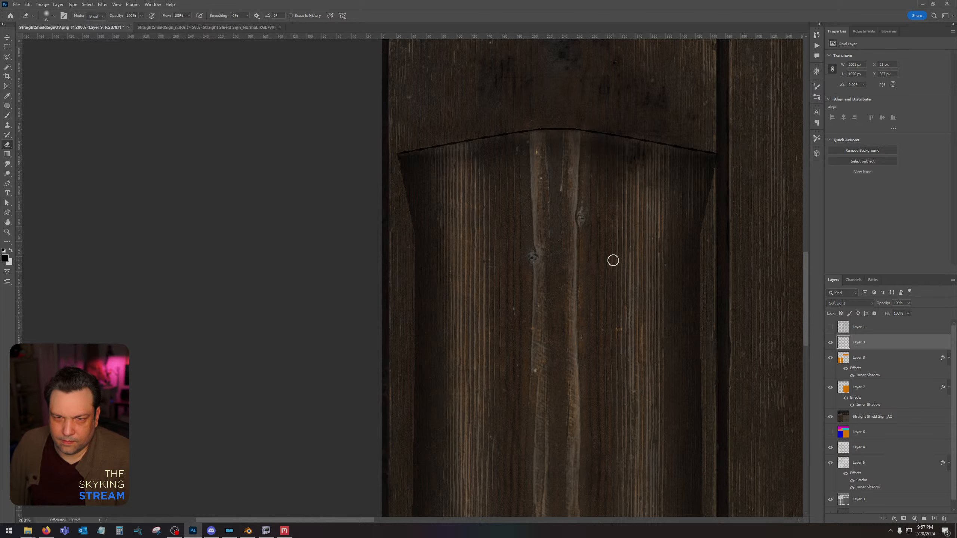
pyautogui.moveTo(698, 464); pyautogui.dragTo(469, 46)
pyautogui.moveTo(543, 475); pyautogui.dragTo(530, 216)
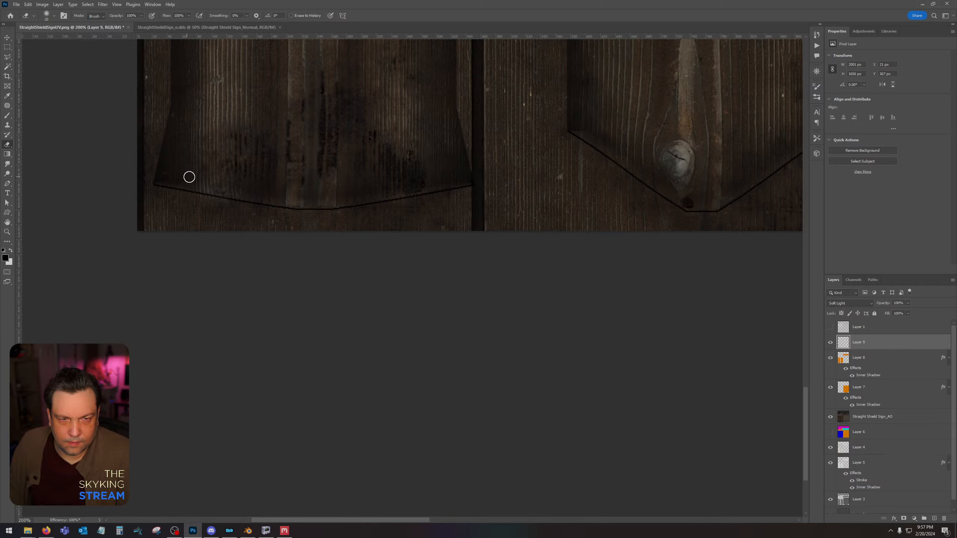
pyautogui.moveTo(454, 142); pyautogui.dragTo(365, 211)
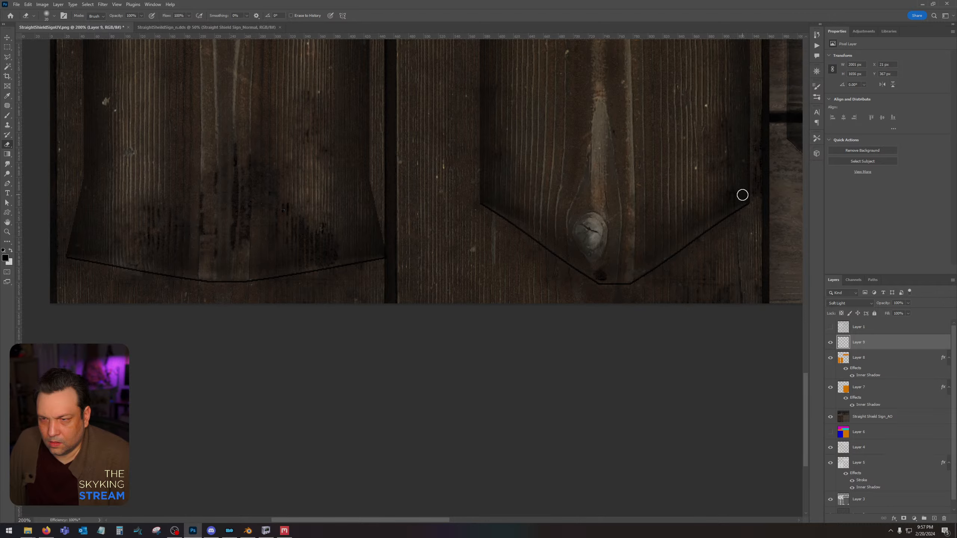
pyautogui.hotkey('ctrl', '-')
pyautogui.hotkey('ctrl', '-')
pyautogui.hotkey('ctrl', '-')
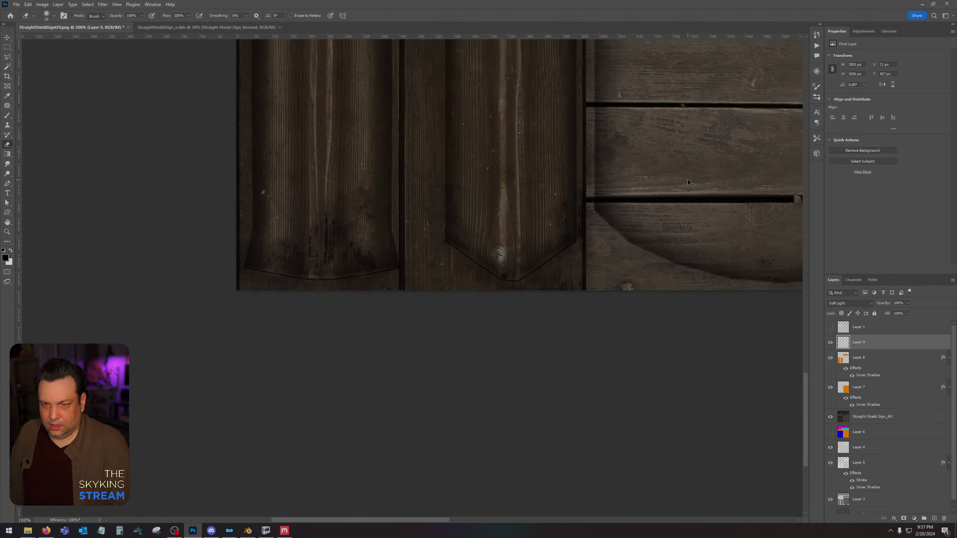
pyautogui.moveTo(614, 133); pyautogui.dragTo(537, 323)
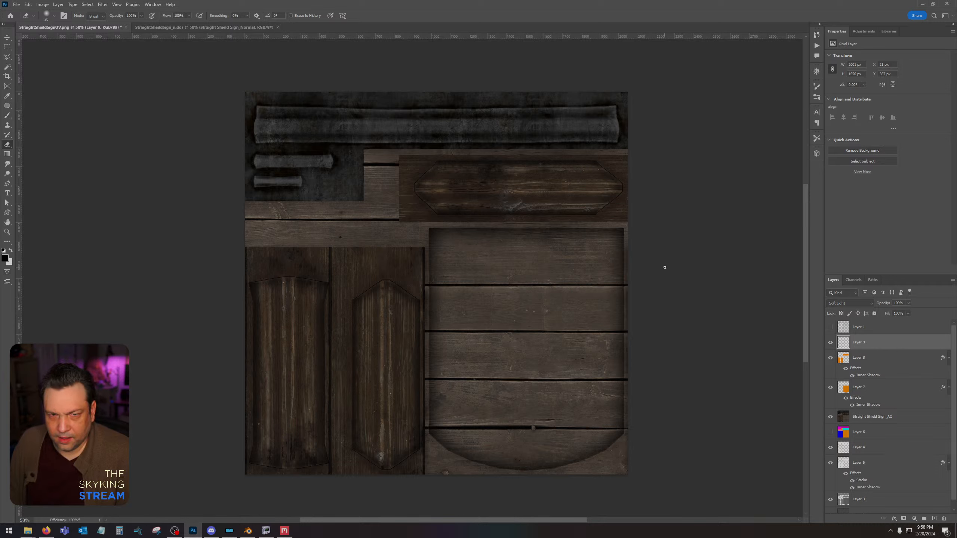
# Save the texture as an Intel Texture Works DDS file named StraightSheildSign in the Straight Shield Sign folder.
pyautogui.hotkey('ctrl', 'shift', 's')
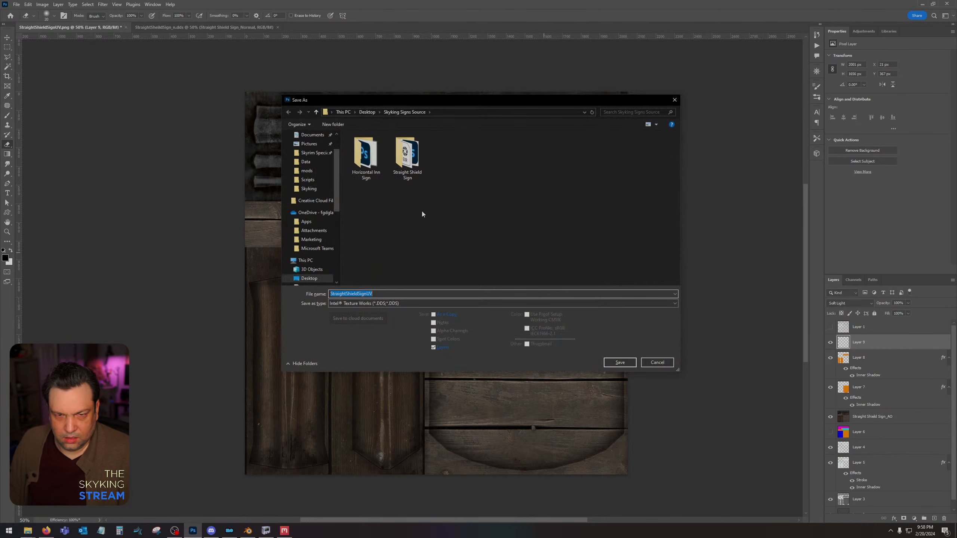
pyautogui.click(394, 304)
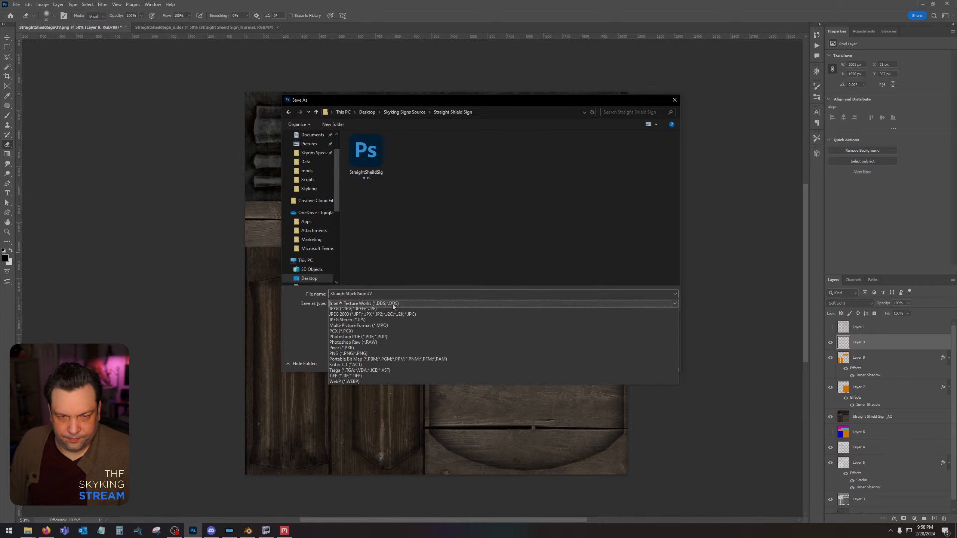
pyautogui.click(398, 323)
pyautogui.click(366, 157)
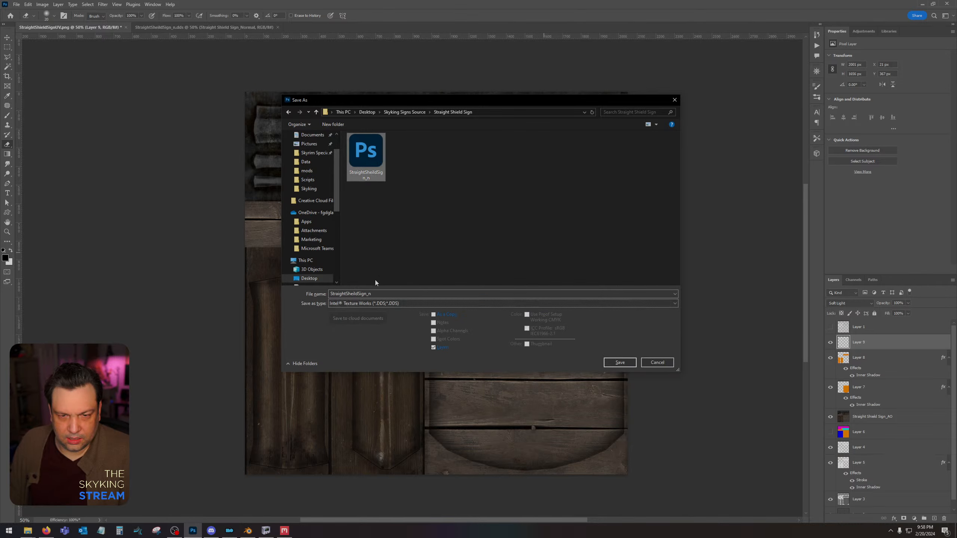
pyautogui.click(383, 294)
pyautogui.click(386, 294)
pyautogui.press('BackSpace')
pyautogui.press('BackSpace')
pyautogui.press('Return')
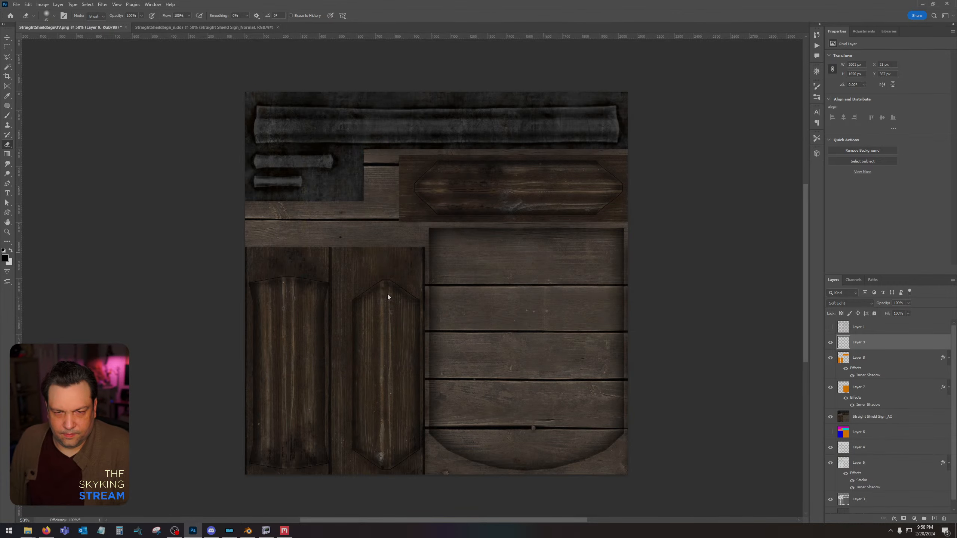
# Export the DDS with the Color texture type, a changed compression format and auto-generated mip maps.
pyautogui.click(484, 163)
pyautogui.click(452, 168)
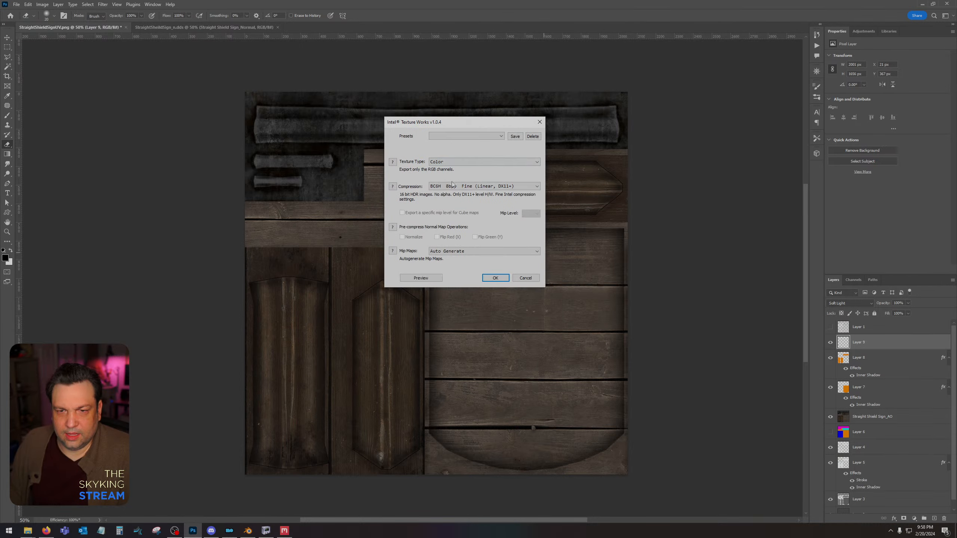
pyautogui.click(536, 187)
pyautogui.click(513, 214)
pyautogui.press('Return')
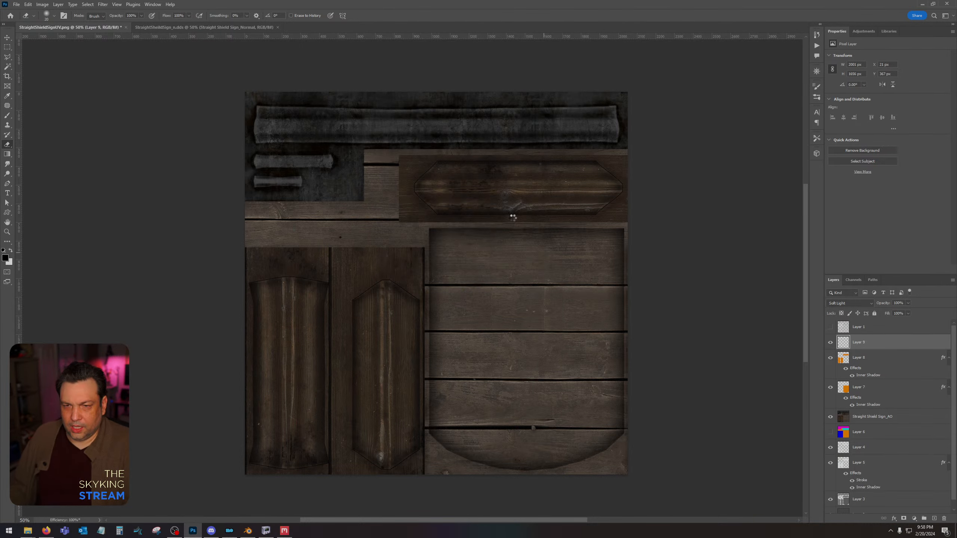
# Switch to NifSkope and inspect the sign board mesh in StraightShield.nif.
pyautogui.click(266, 531)
pyautogui.moveTo(582, 326); pyautogui.dragTo(559, 332)
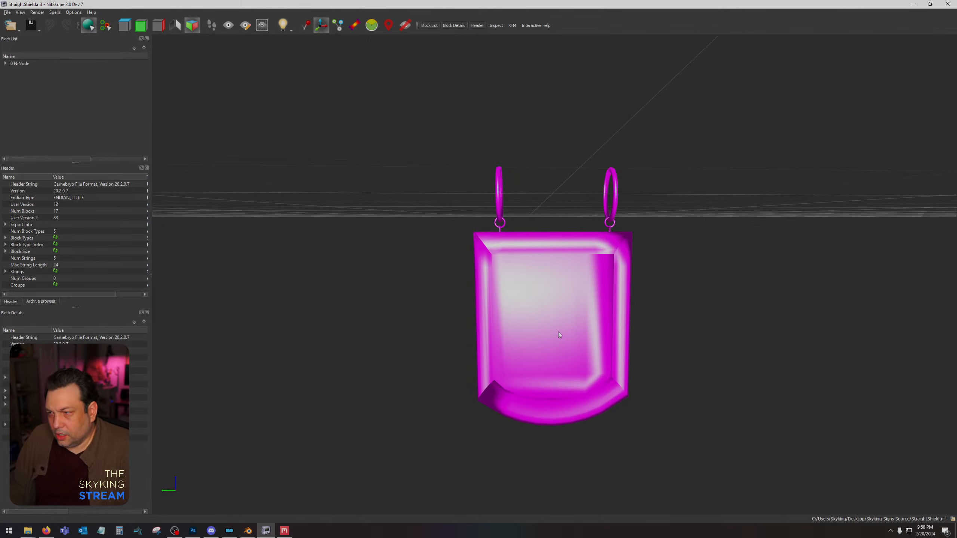
pyautogui.click(559, 331)
pyautogui.scroll(2, 584, 330)
pyautogui.moveTo(615, 309); pyautogui.dragTo(602, 173, button='middle')
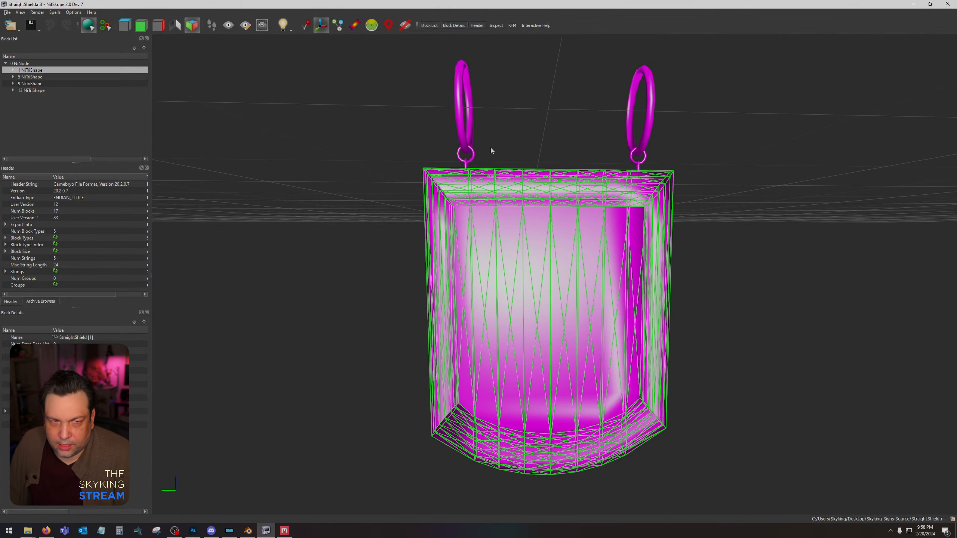
# Assign Straight Shield Sign_Albedo from the Straight Shield Sign folder as the first texture in the small ring's texture set (block 16).
pyautogui.click(14, 91)
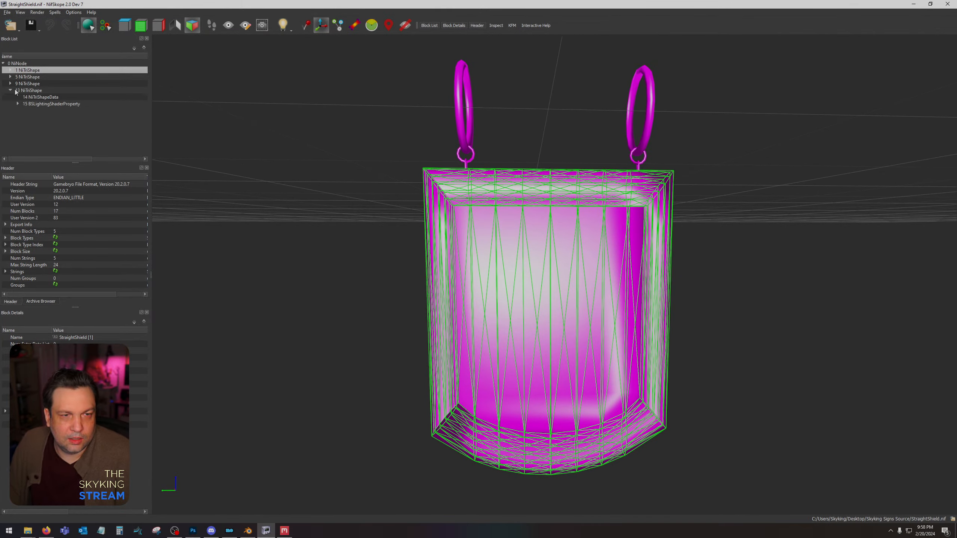
pyautogui.click(18, 104)
pyautogui.click(31, 111)
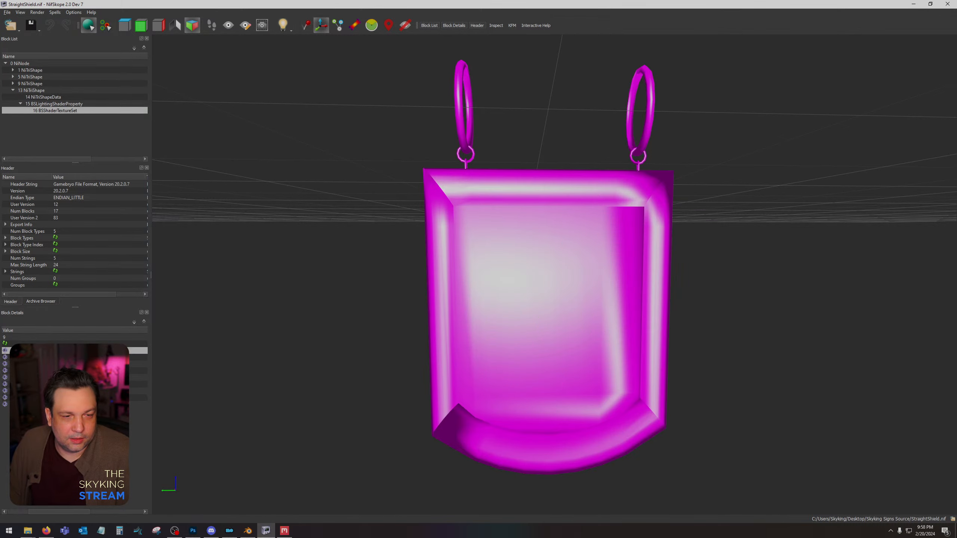
pyautogui.click(4, 351)
pyautogui.click(213, 173)
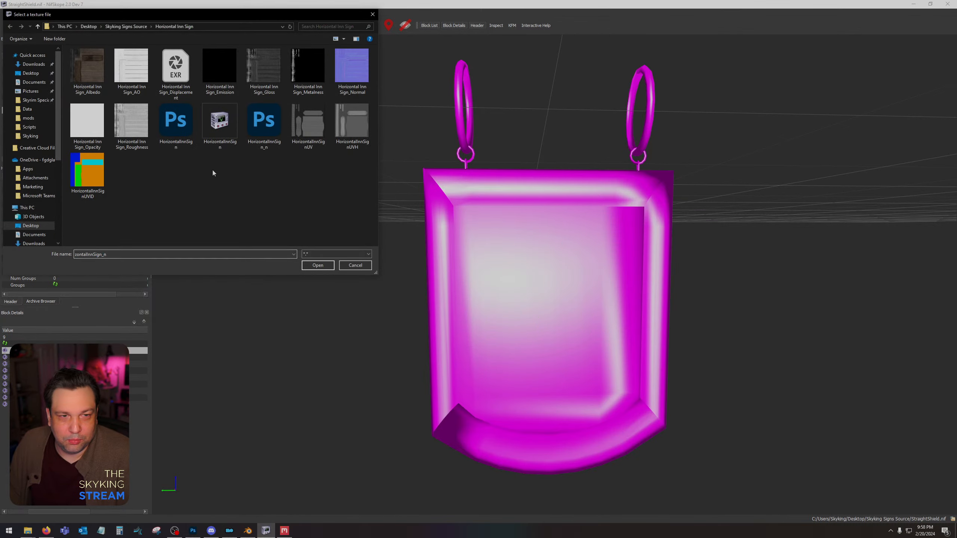
pyautogui.click(125, 27)
pyautogui.doubleClick(132, 70)
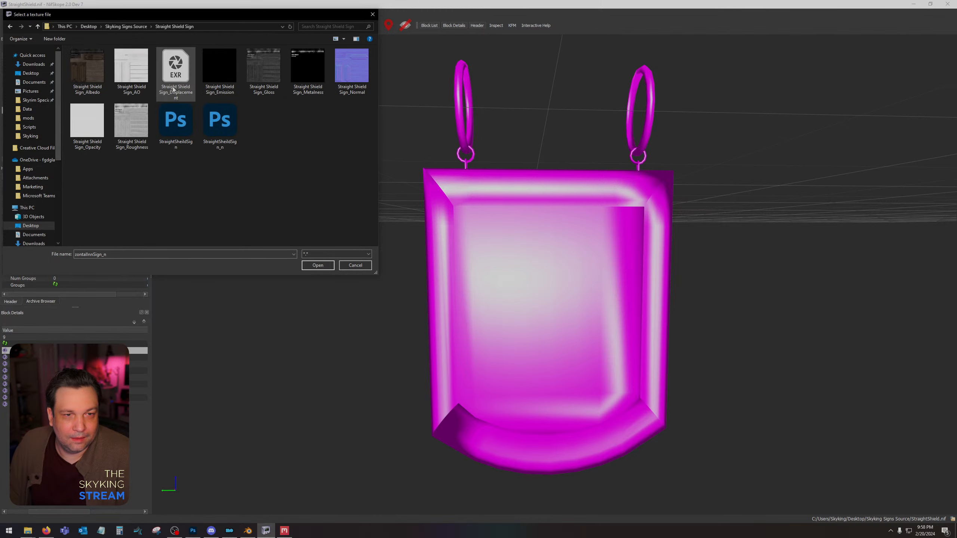
pyautogui.doubleClick(87, 66)
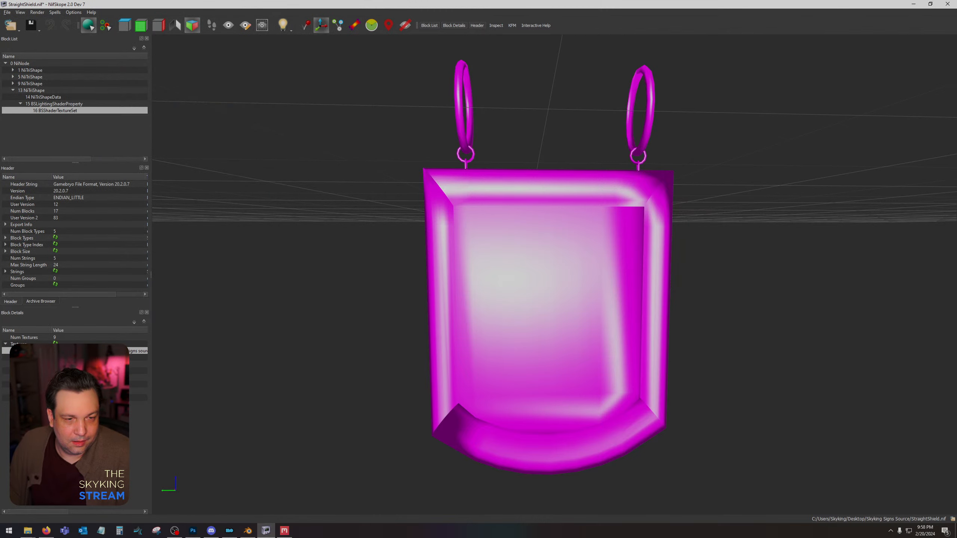
# Assign Straight Shield Sign_AO as the second texture in the small ring's texture set.
pyautogui.click(56, 358)
pyautogui.click(5, 358)
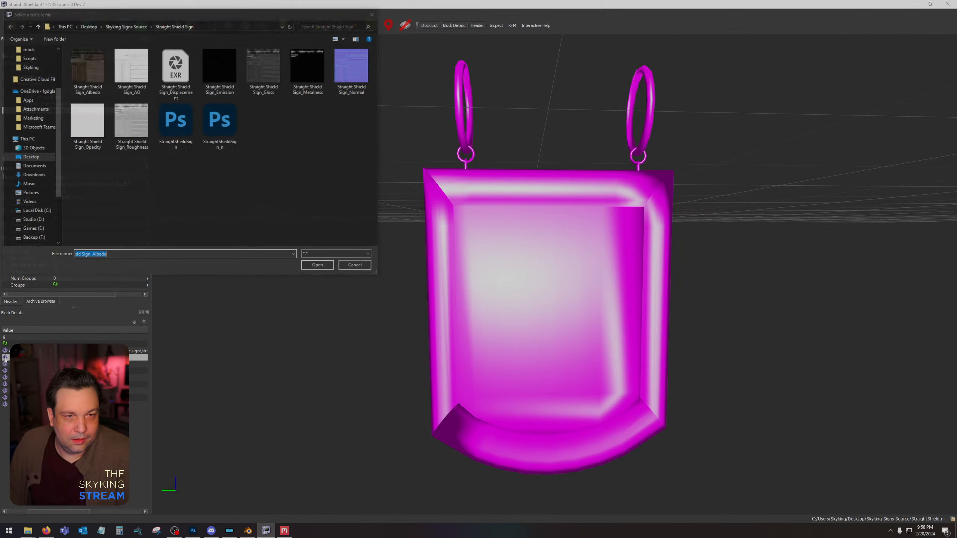
pyautogui.doubleClick(125, 69)
pyautogui.moveTo(307, 252); pyautogui.dragTo(320, 249)
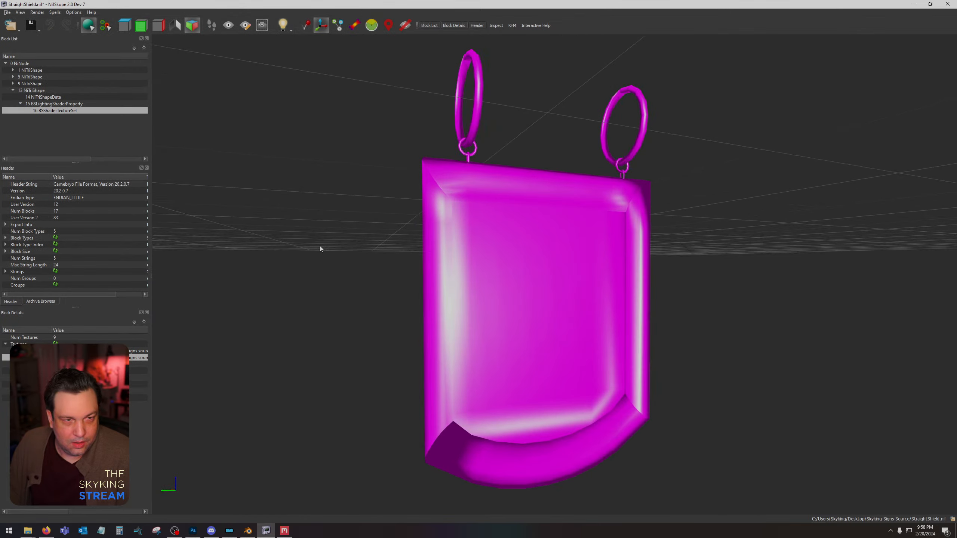
# Texture the large hanging rings with StraightSheildSign in the first slot and StraightSheildSign_n in the second slot of their texture set.
pyautogui.click(469, 158)
pyautogui.moveTo(519, 164); pyautogui.dragTo(545, 144)
pyautogui.scroll(3, 498, 134)
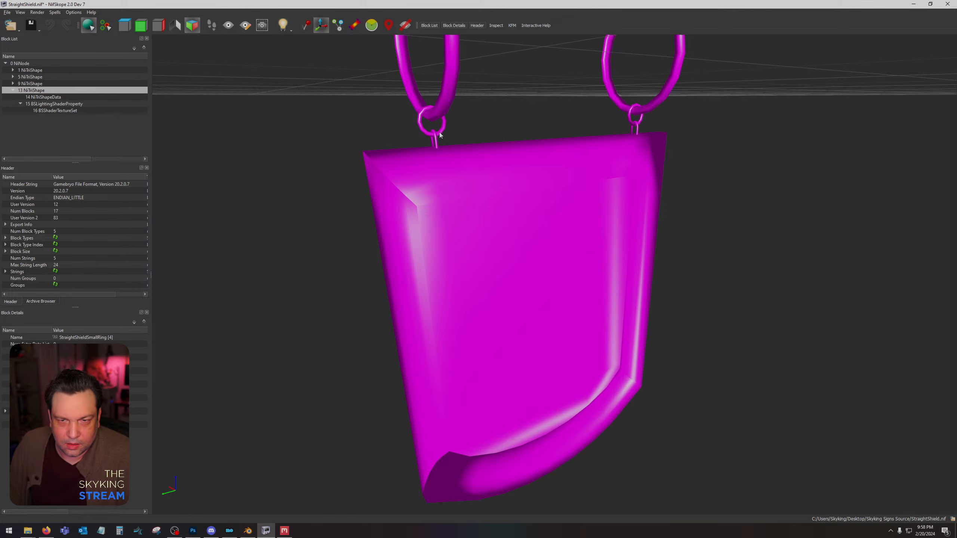
pyautogui.click(411, 101)
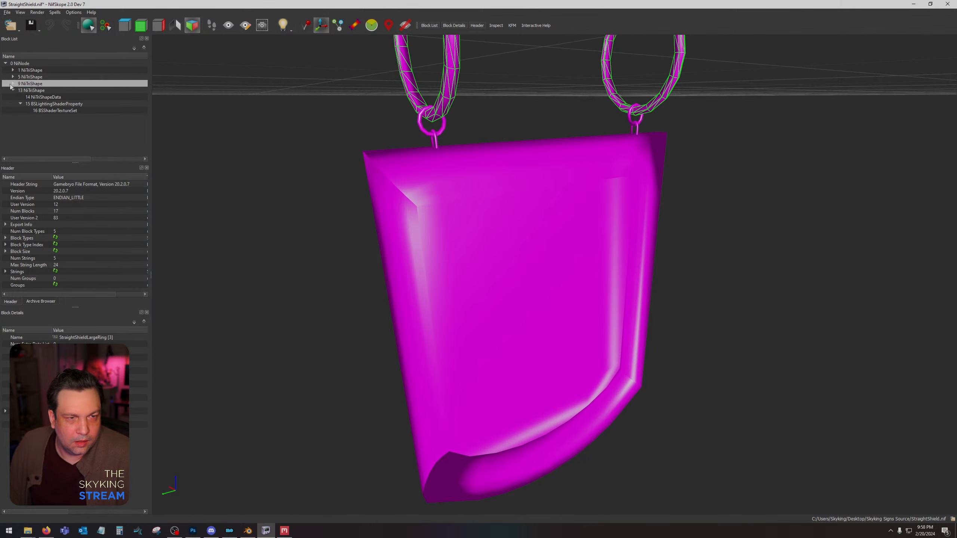
pyautogui.click(12, 83)
pyautogui.click(57, 103)
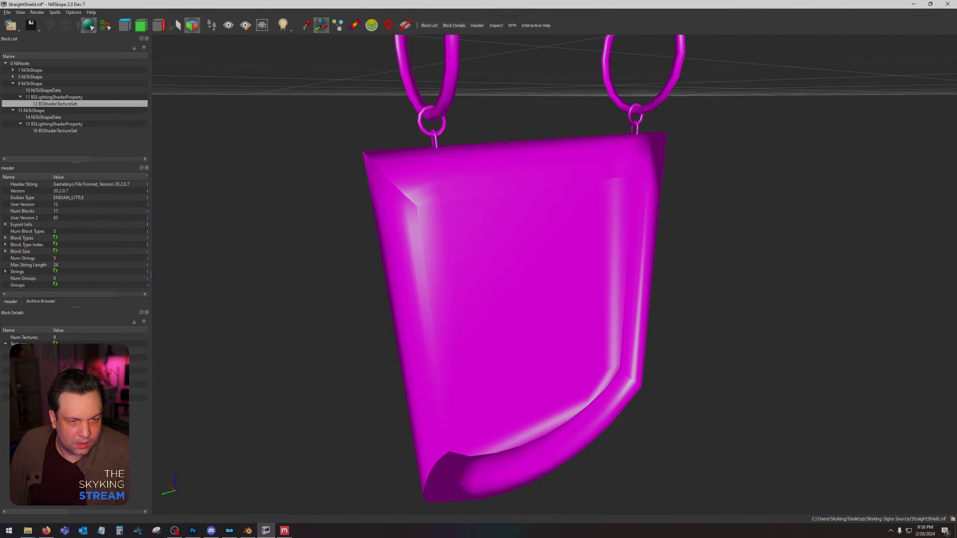
pyautogui.click(55, 350)
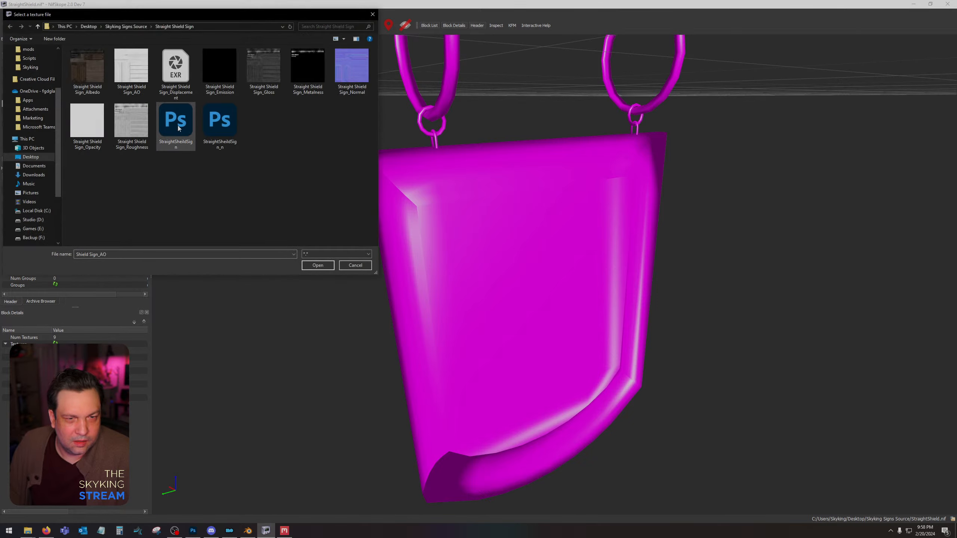
pyautogui.doubleClick(176, 121)
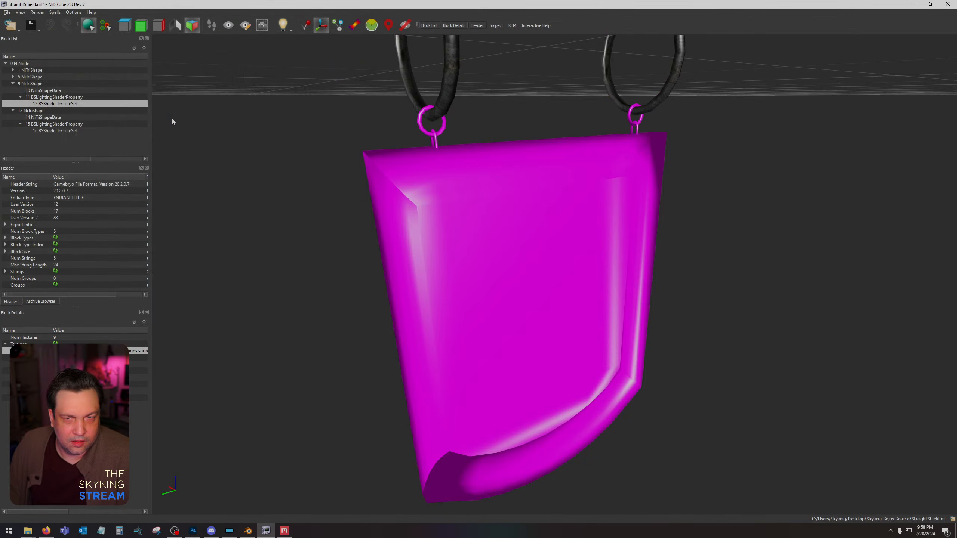
pyautogui.click(55, 357)
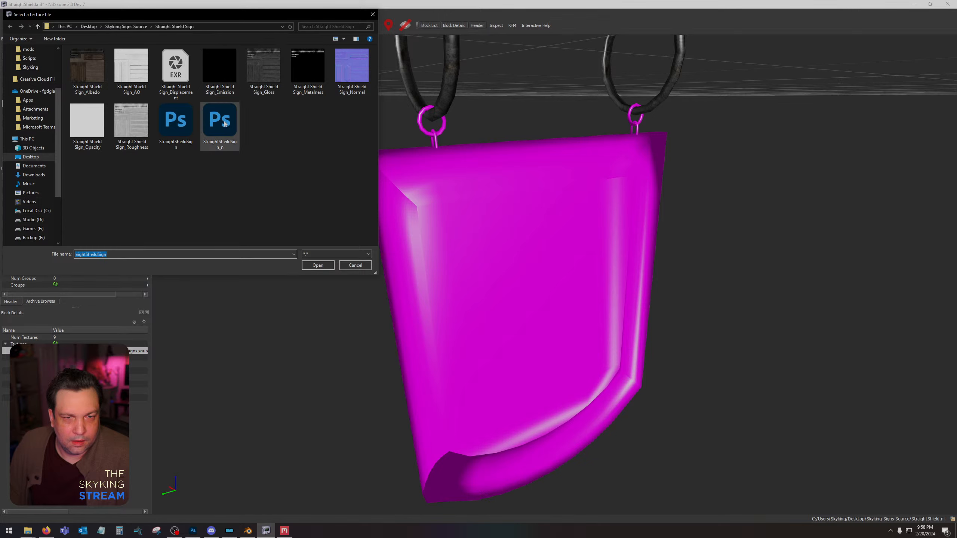
pyautogui.doubleClick(225, 123)
# Set the medium rings' first two textures to StraightSheildSign and StraightSheildSign_n in their texture set.
pyautogui.click(421, 129)
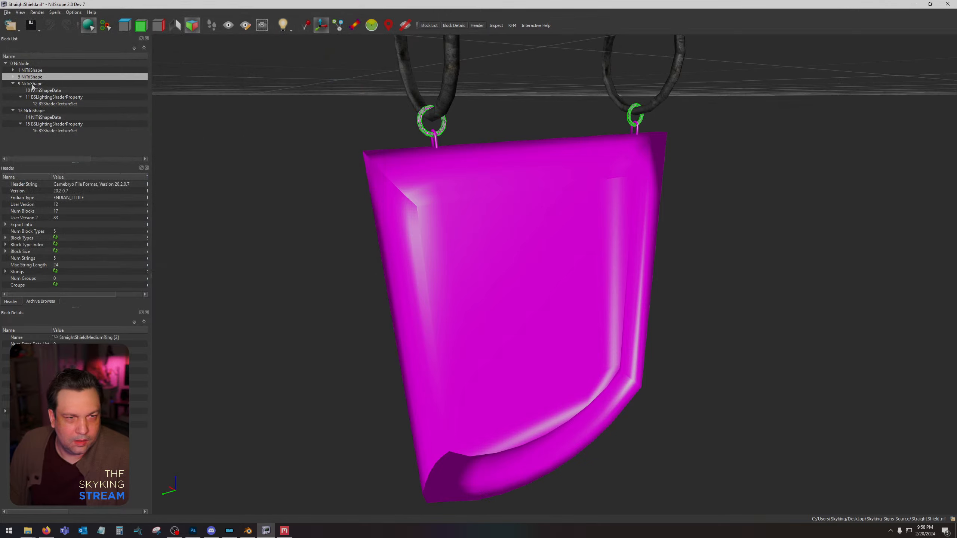
pyautogui.click(13, 77)
pyautogui.click(20, 91)
pyautogui.click(55, 97)
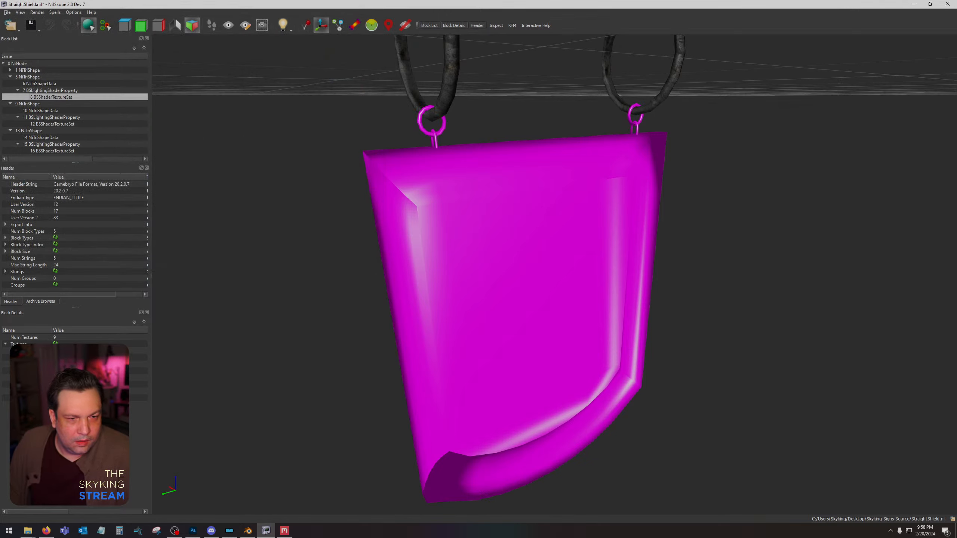
pyautogui.click(55, 351)
pyautogui.doubleClick(211, 148)
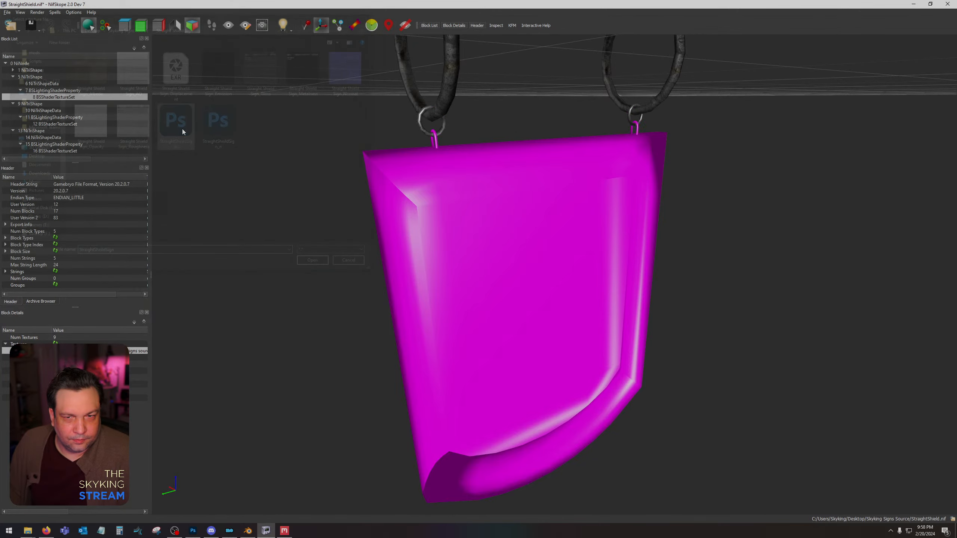
pyautogui.click(56, 357)
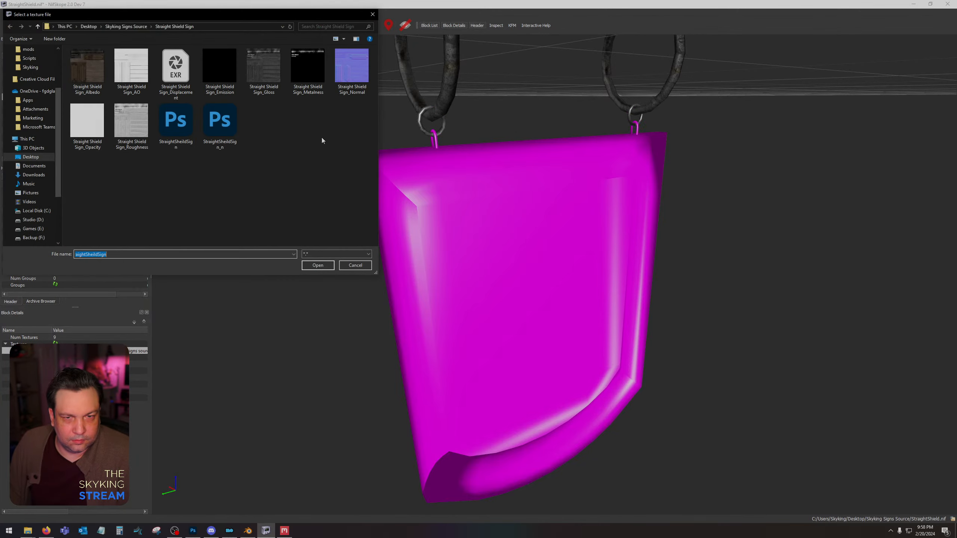
pyautogui.doubleClick(218, 123)
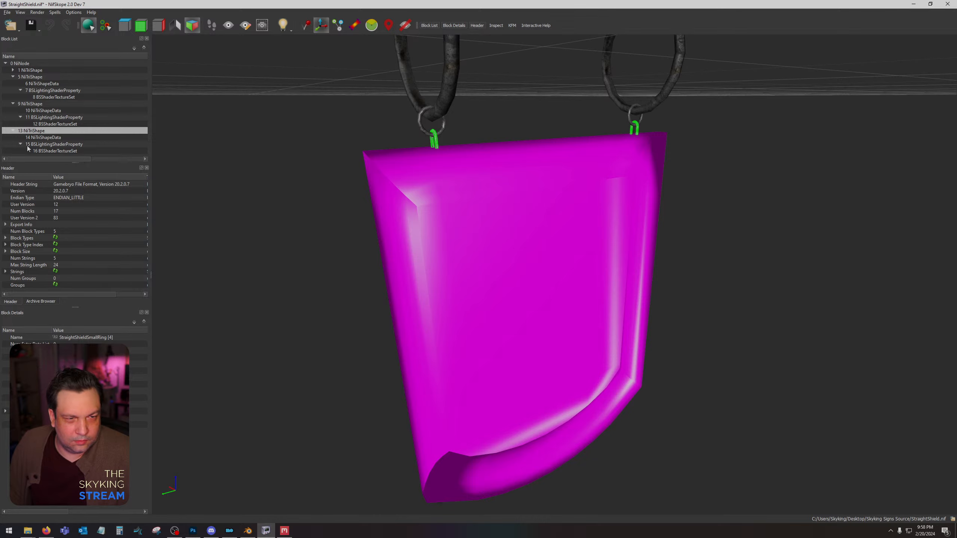
# Set the small rings' first two textures to StraightSheildSign and StraightSheildSign_n in texture set block 16.
pyautogui.click(39, 151)
pyautogui.click(56, 351)
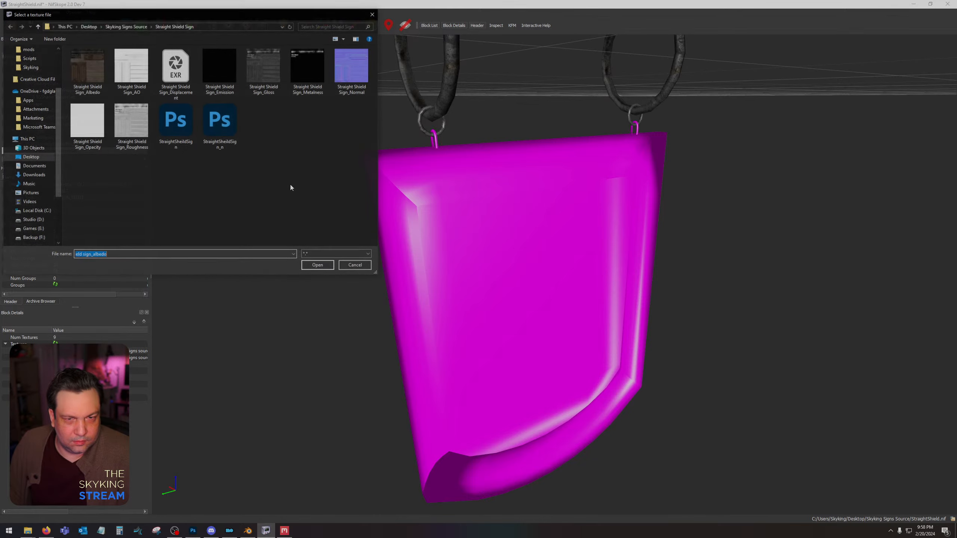
pyautogui.doubleClick(184, 123)
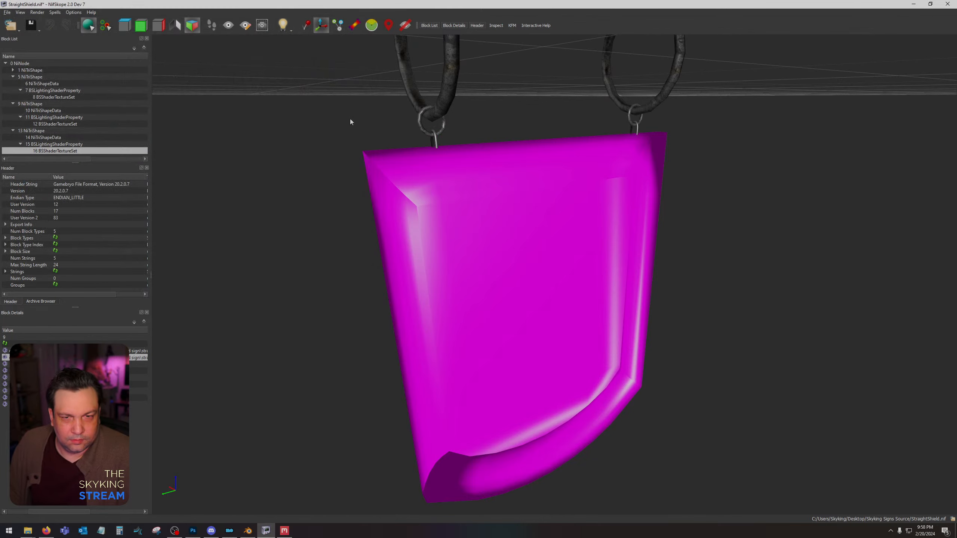
pyautogui.click(5, 358)
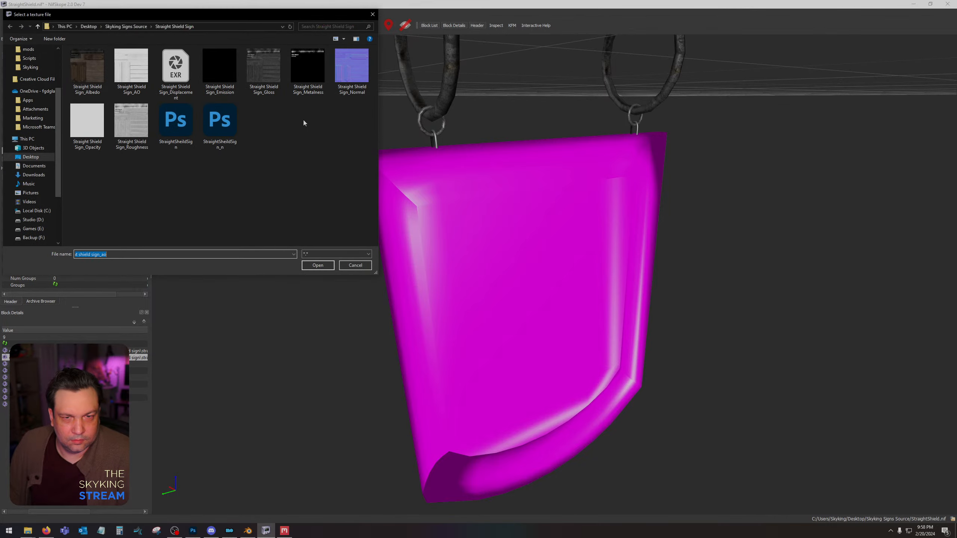
pyautogui.doubleClick(219, 120)
pyautogui.click(493, 269)
# Set the StraightShield panel's first two textures to StraightSheildSign and StraightSheildSign_n in texture set block 4.
pyautogui.click(13, 71)
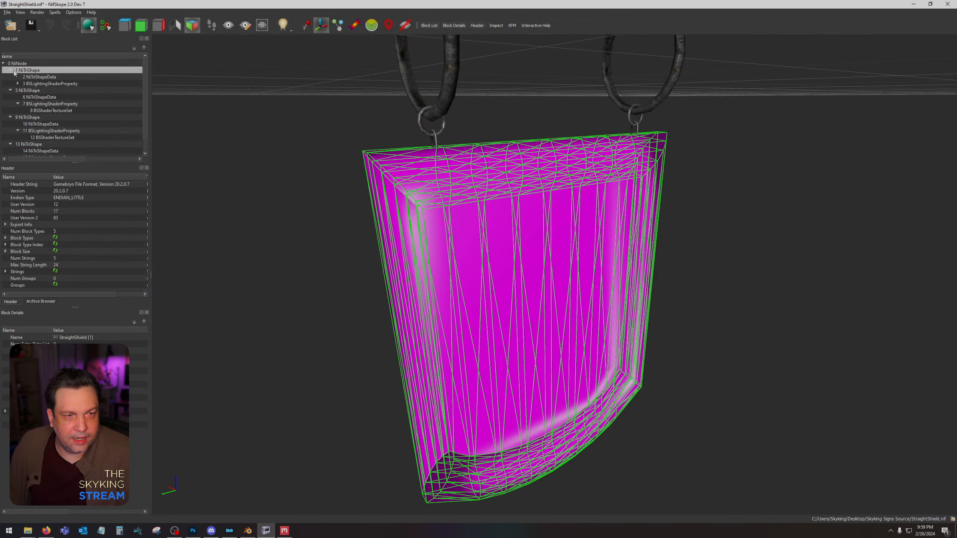
pyautogui.click(15, 83)
pyautogui.click(42, 90)
pyautogui.click(55, 351)
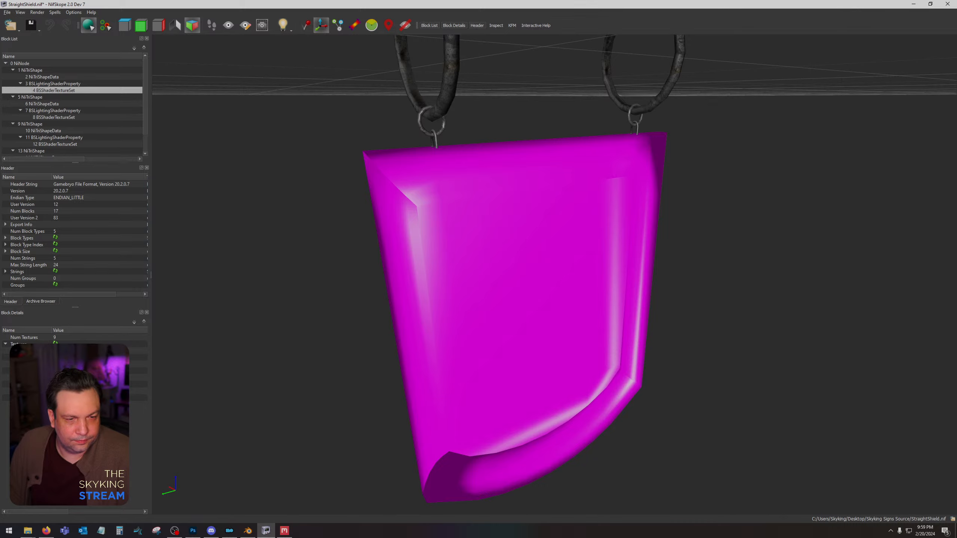
pyautogui.doubleClick(170, 117)
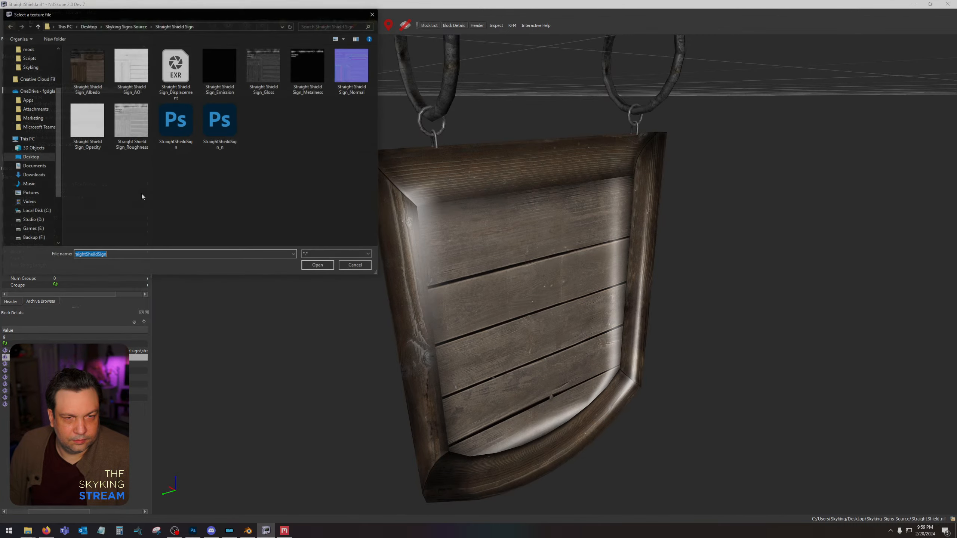
pyautogui.doubleClick(220, 125)
pyautogui.moveTo(283, 249); pyautogui.dragTo(633, 298)
# Switch to Blender's Layout workspace and select the StraightShield panel, locating its entry in the object list.
pyautogui.click(249, 532)
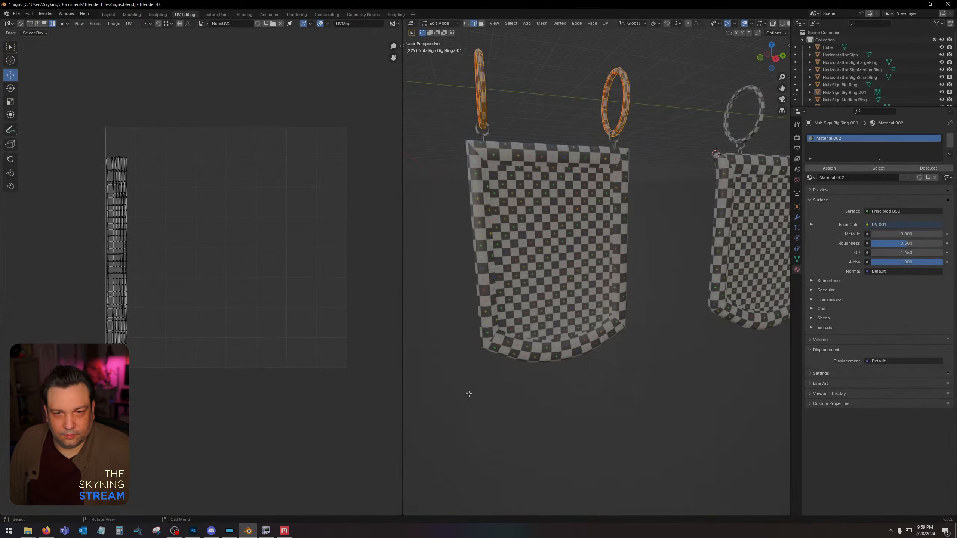
pyautogui.scroll(-5, 594, 331)
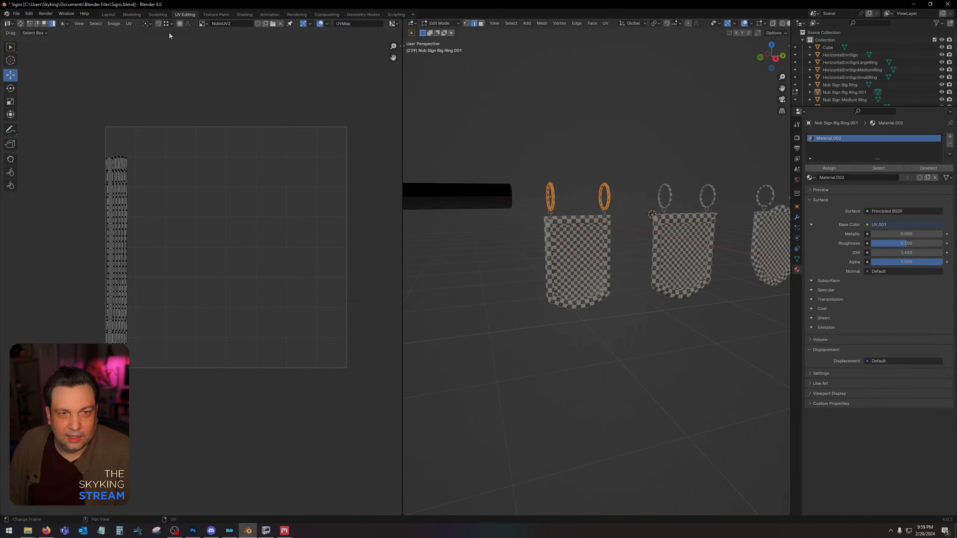
pyautogui.click(108, 15)
pyautogui.scroll(-3, 600, 335)
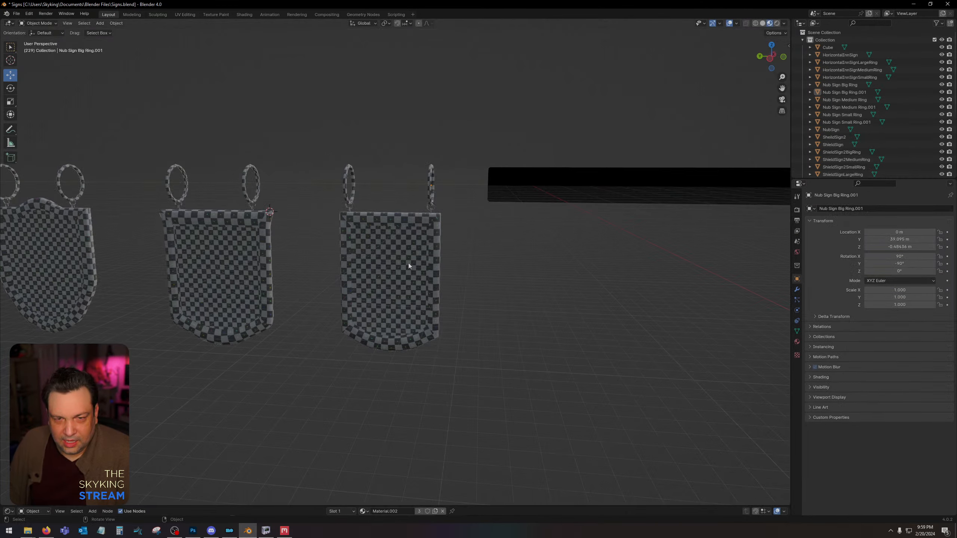
pyautogui.moveTo(409, 265); pyautogui.dragTo(723, 284, button='middle')
pyautogui.click(224, 245)
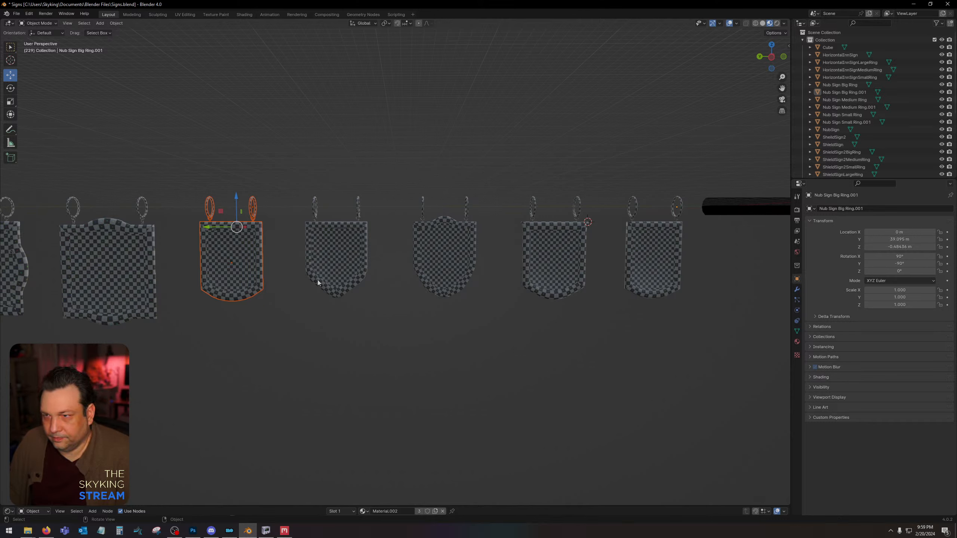
pyautogui.click(226, 226)
pyautogui.scroll(-5, 874, 98)
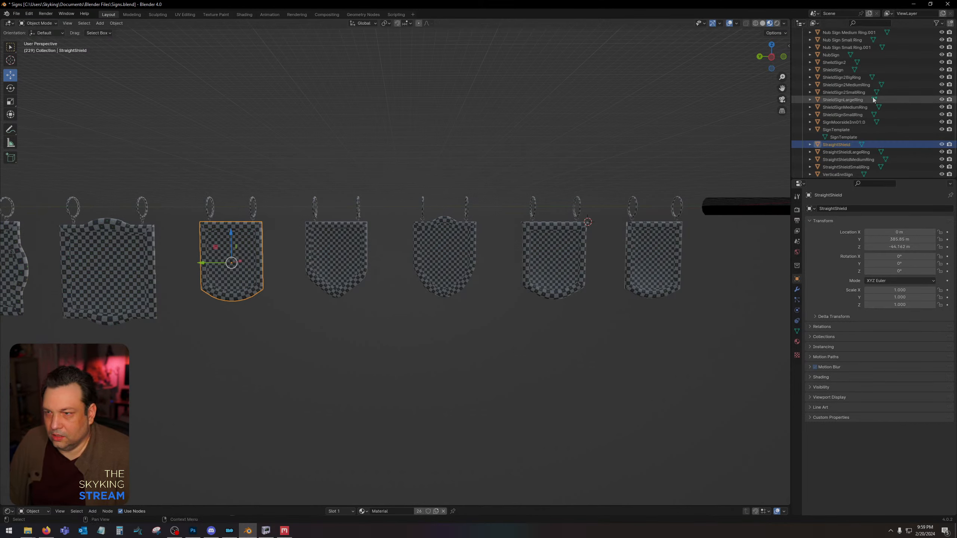
pyautogui.click(810, 129)
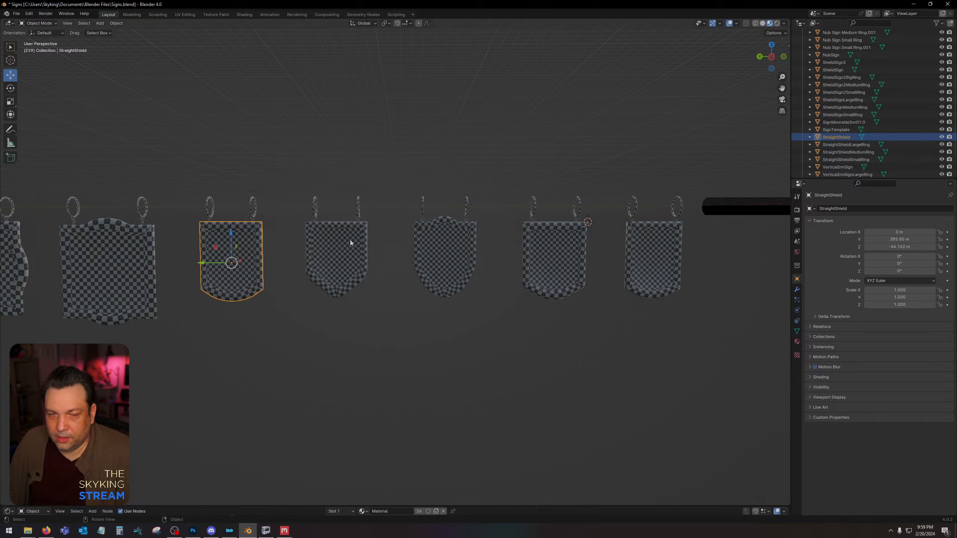
# Select the StraightShield panel with its rings and move them along Y to about -0.455 m, near the world origin.
pyautogui.moveTo(193, 167); pyautogui.dragTo(269, 321)
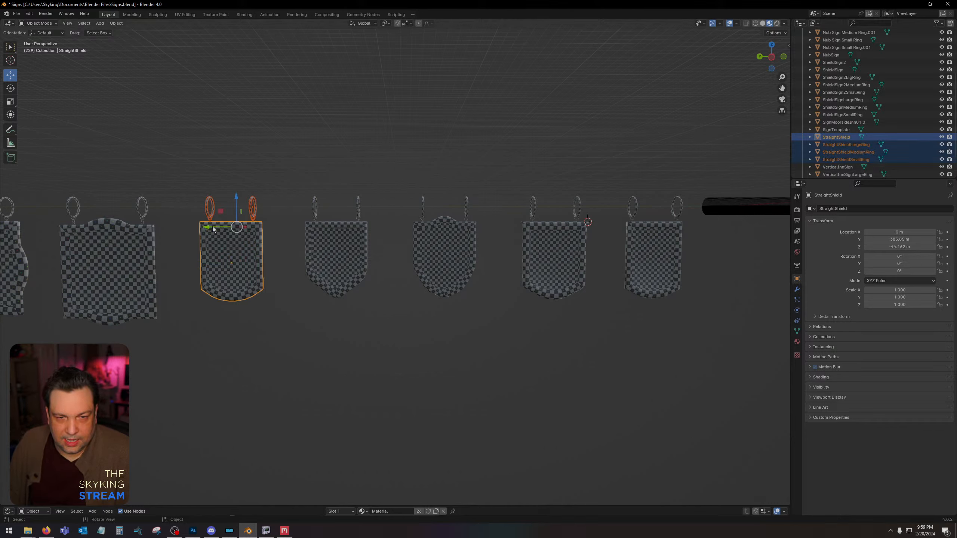
pyautogui.moveTo(213, 228); pyautogui.dragTo(679, 231)
pyautogui.click(772, 58)
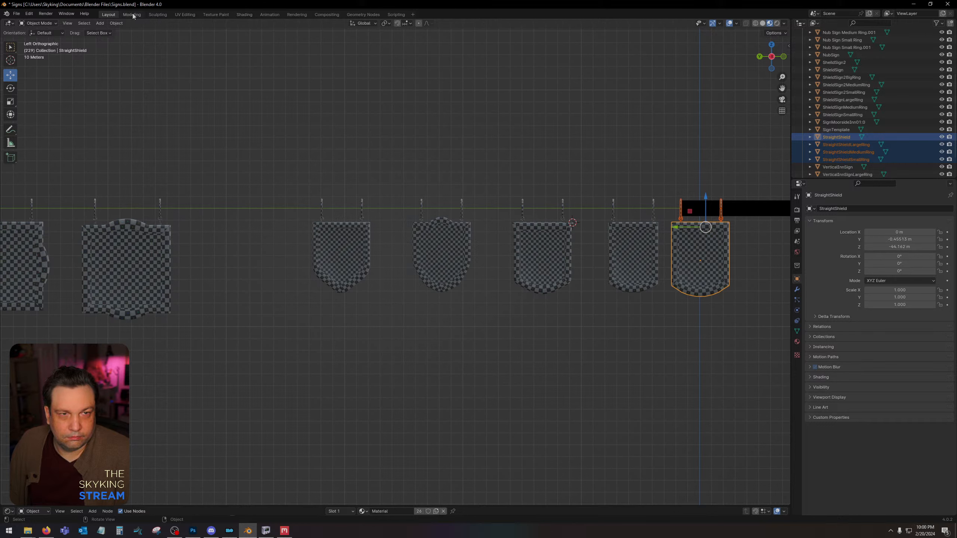
pyautogui.click(116, 24)
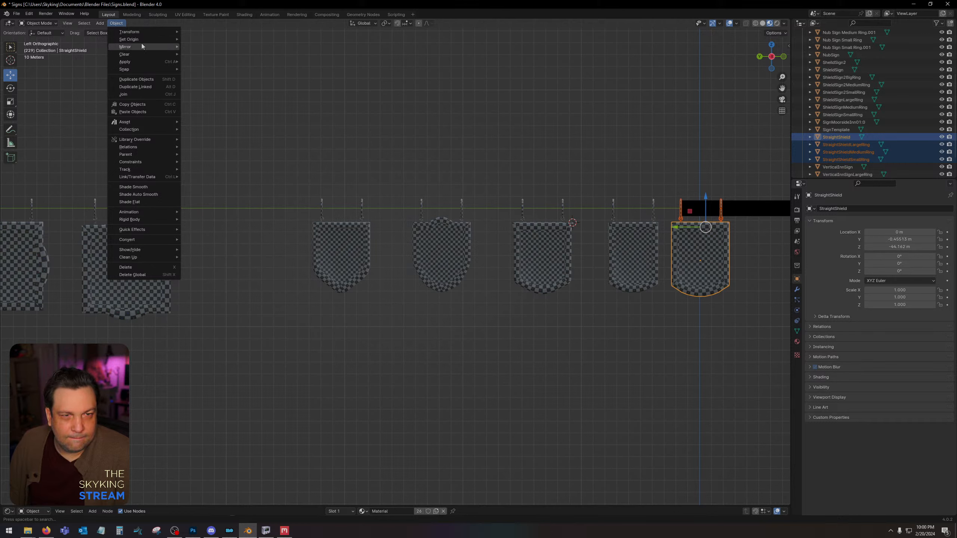
pyautogui.moveTo(155, 131)
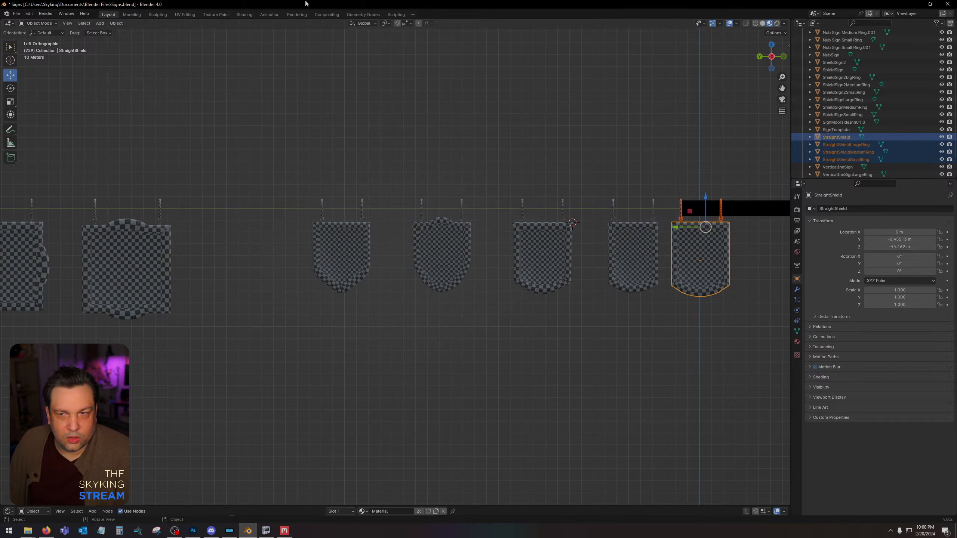
pyautogui.press('Tab')
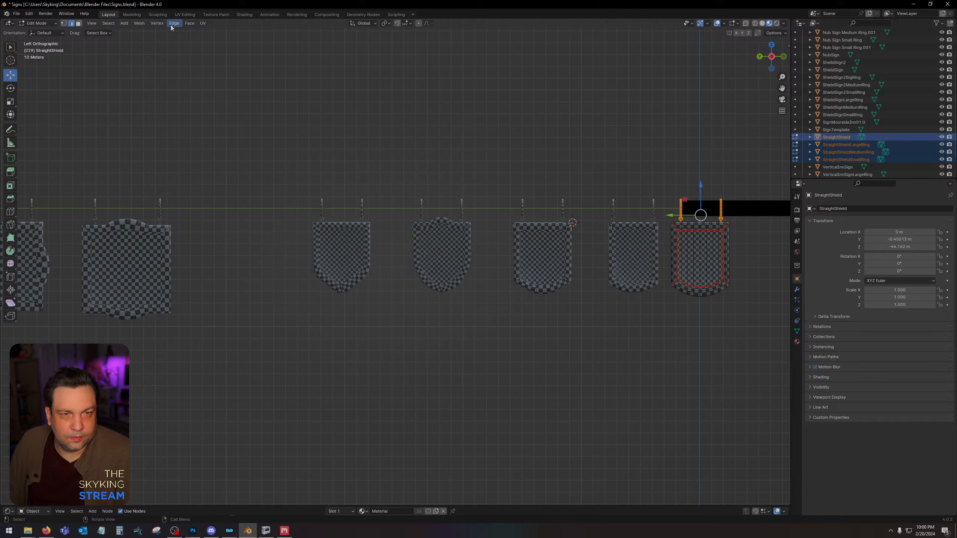
pyautogui.click(202, 23)
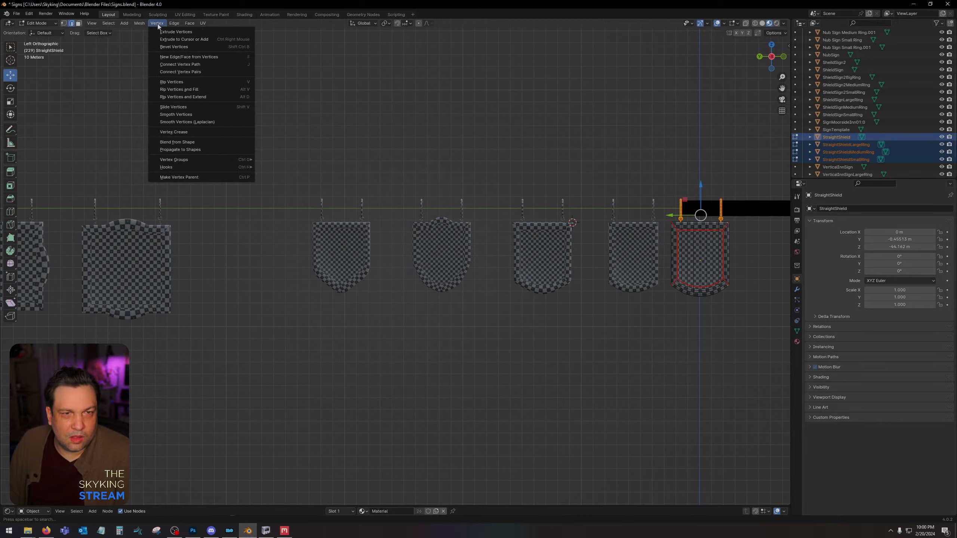
pyautogui.moveTo(100, 26)
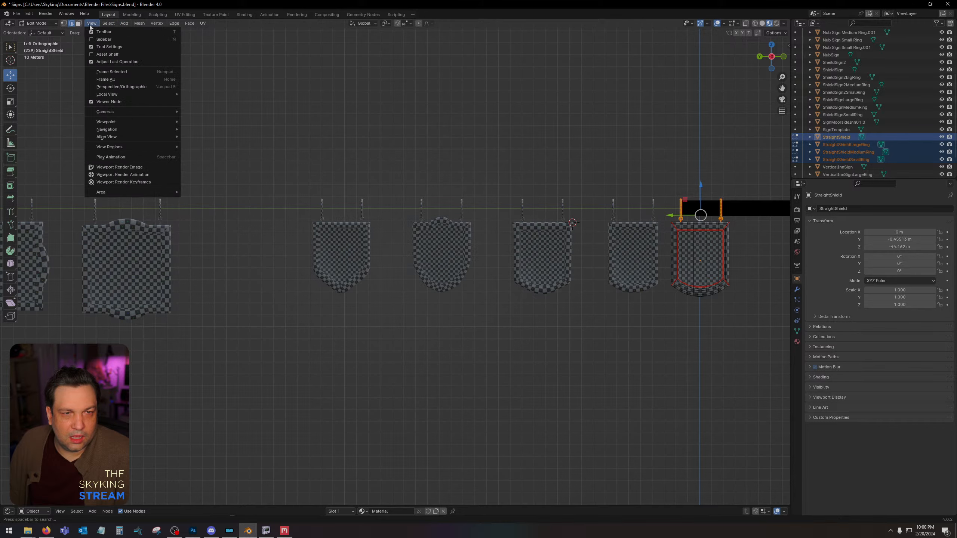
pyautogui.moveTo(140, 24)
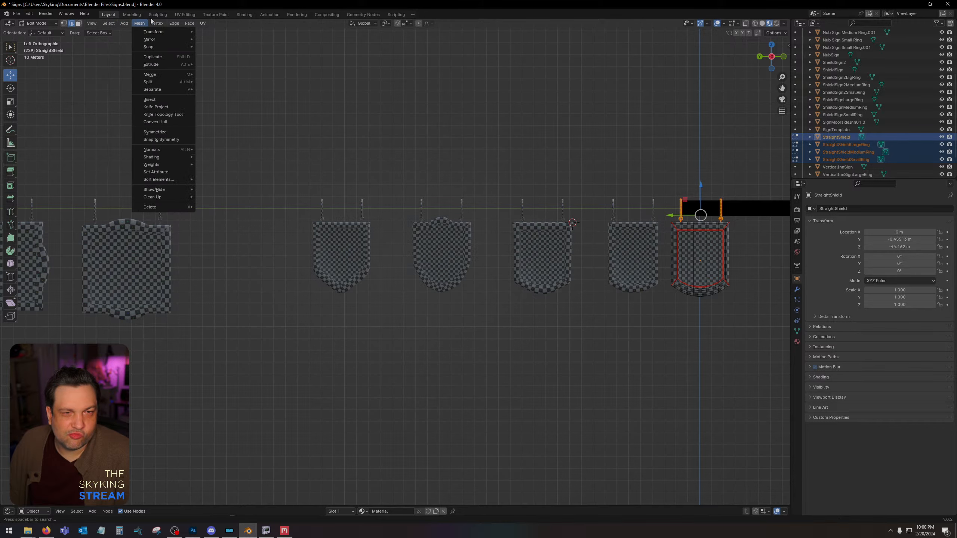
pyautogui.click(132, 14)
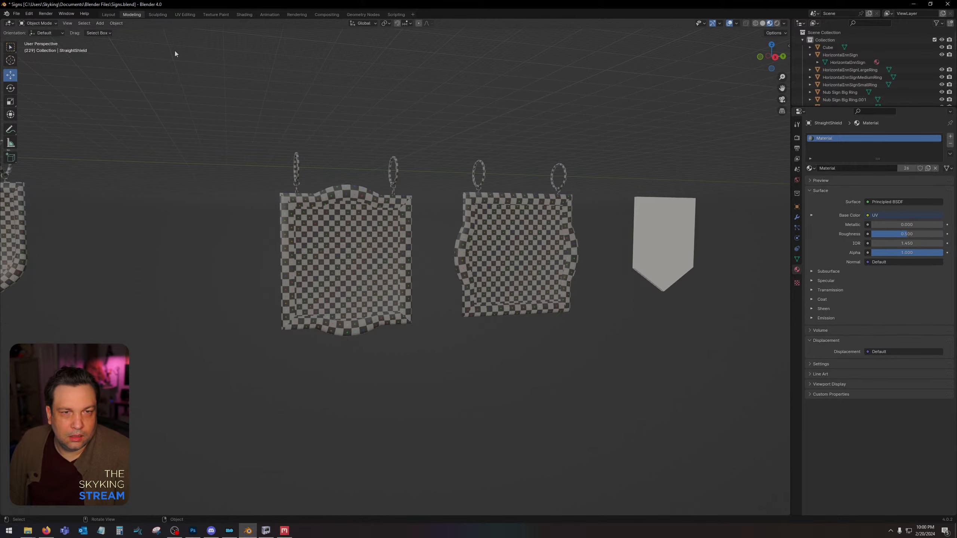
pyautogui.click(108, 15)
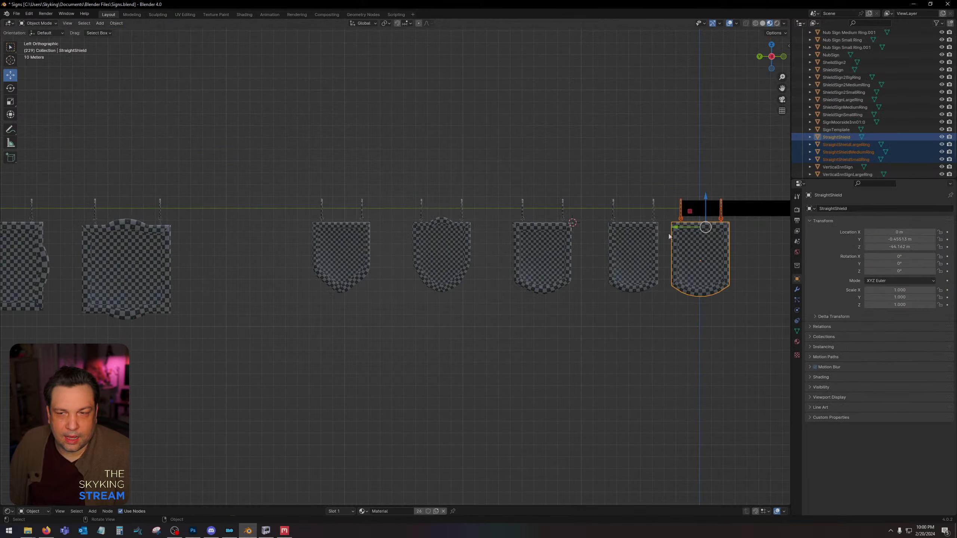
pyautogui.click(117, 23)
pyautogui.moveTo(135, 31)
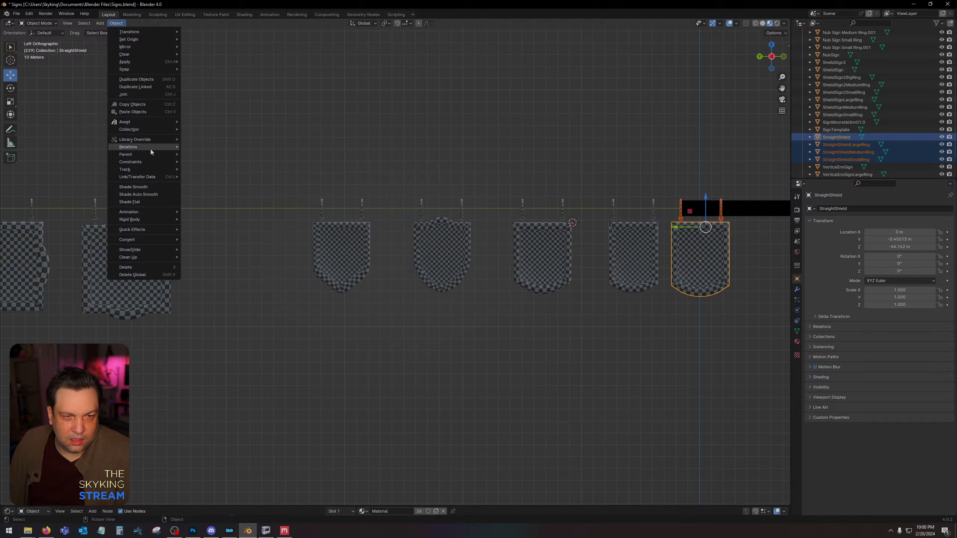
pyautogui.moveTo(151, 156)
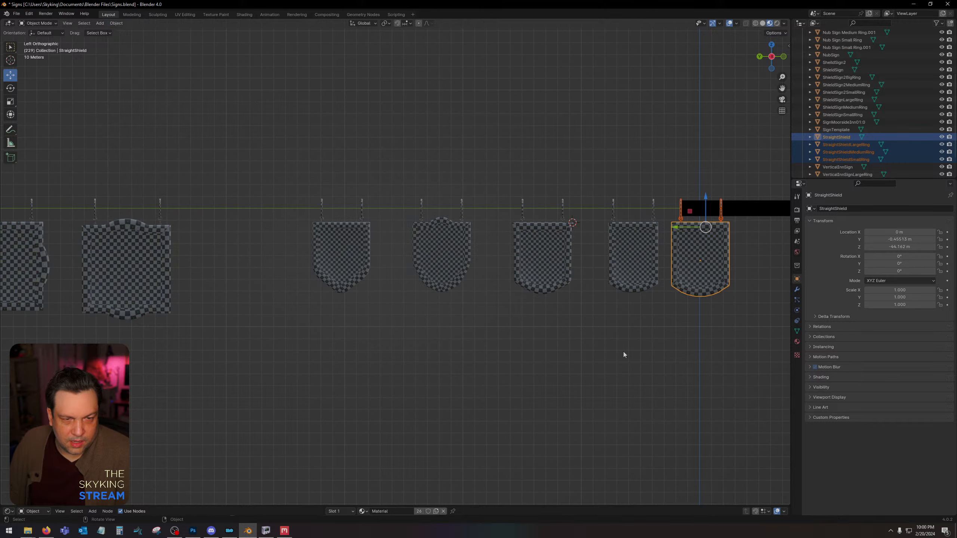
pyautogui.rightClick(725, 263)
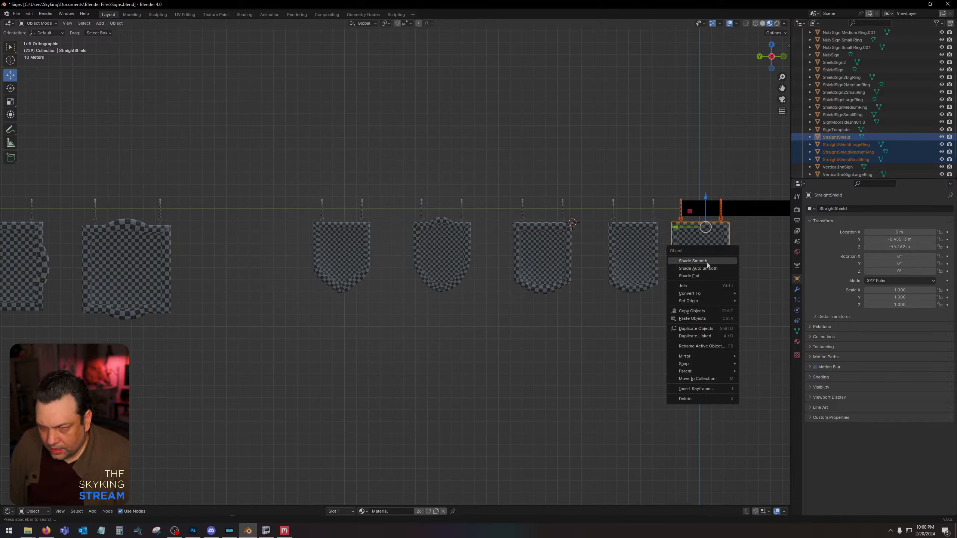
pyautogui.press('n')
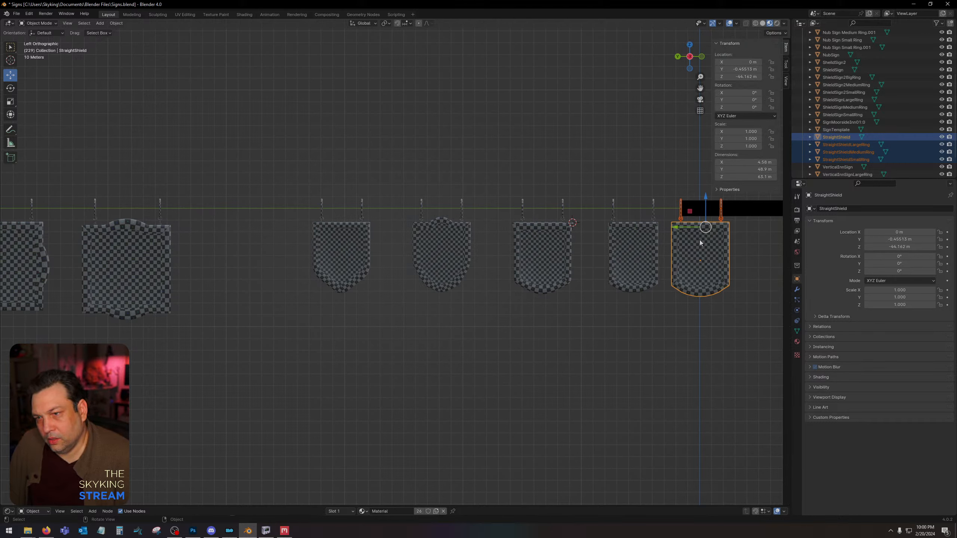
pyautogui.press('n')
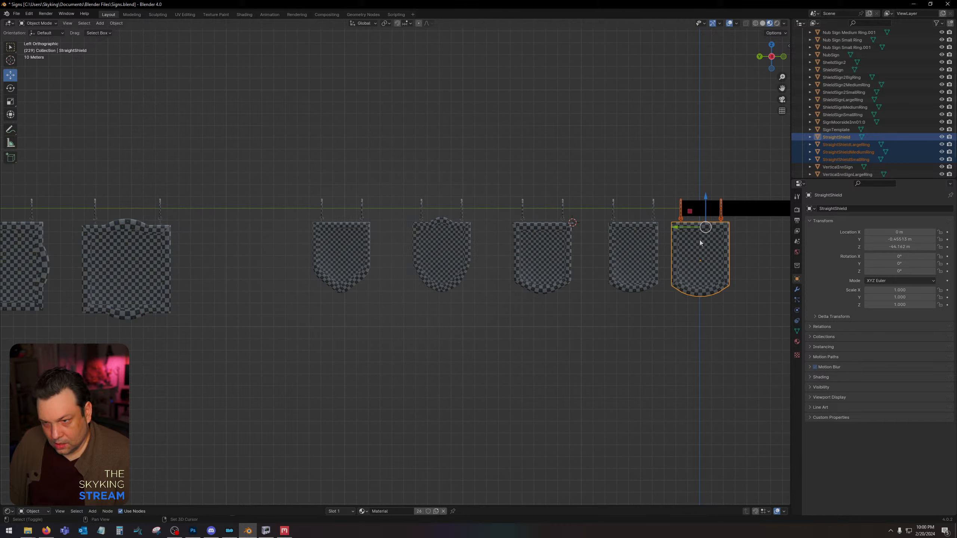
pyautogui.hotkey('ctrl', 'n')
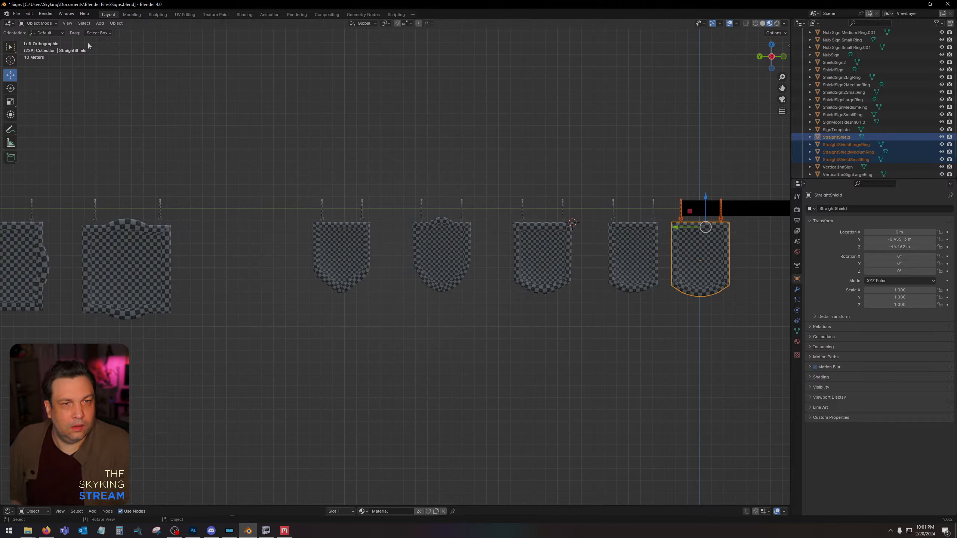
pyautogui.click(101, 24)
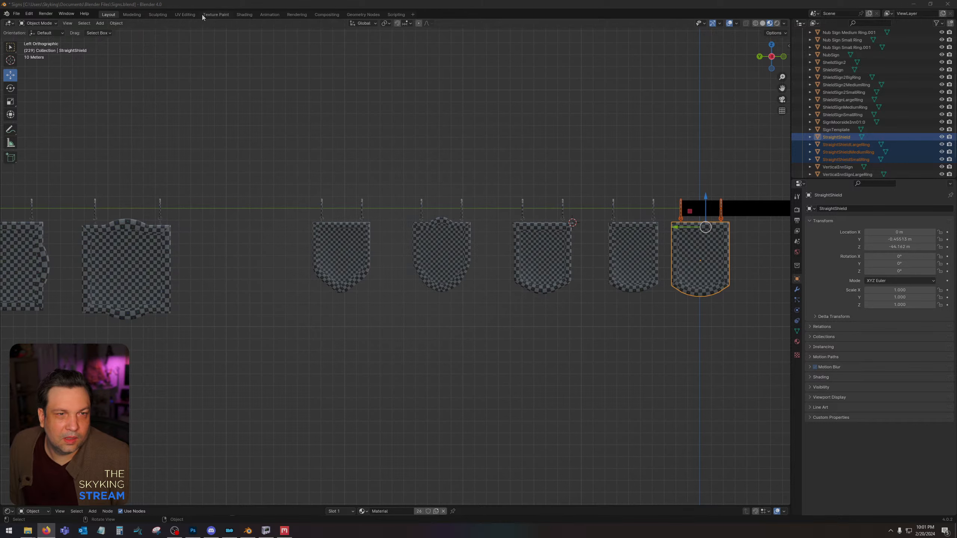
# Flip the normals of the selected geometry on the StraightShield panel and its large, medium and small rings.
pyautogui.moveTo(707, 184); pyautogui.dragTo(697, 177, button='middle')
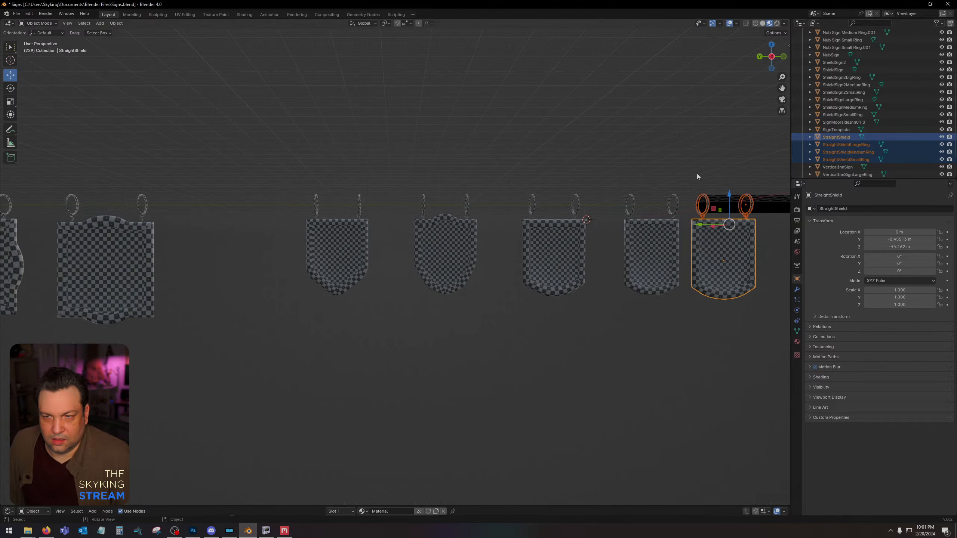
pyautogui.press('Tab')
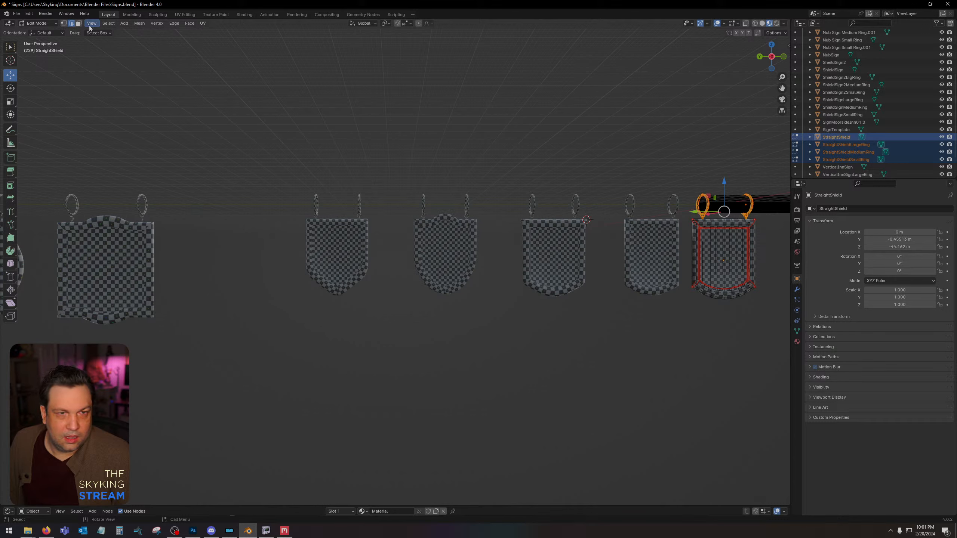
pyautogui.click(139, 23)
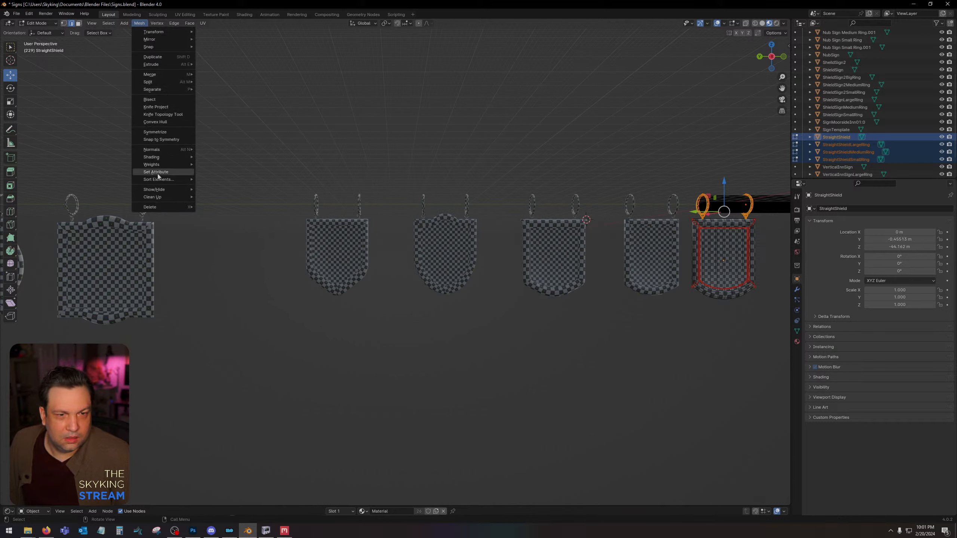
pyautogui.moveTo(163, 33)
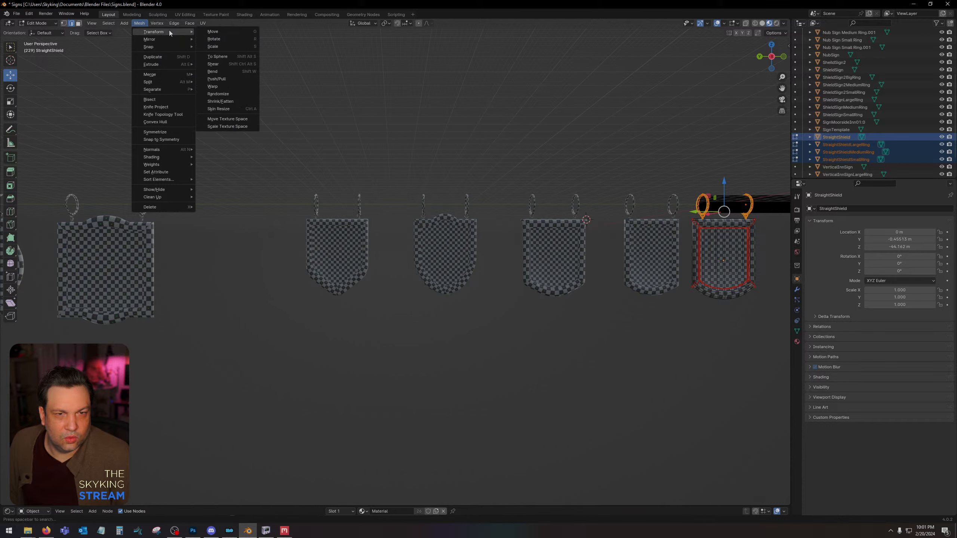
pyautogui.moveTo(165, 49)
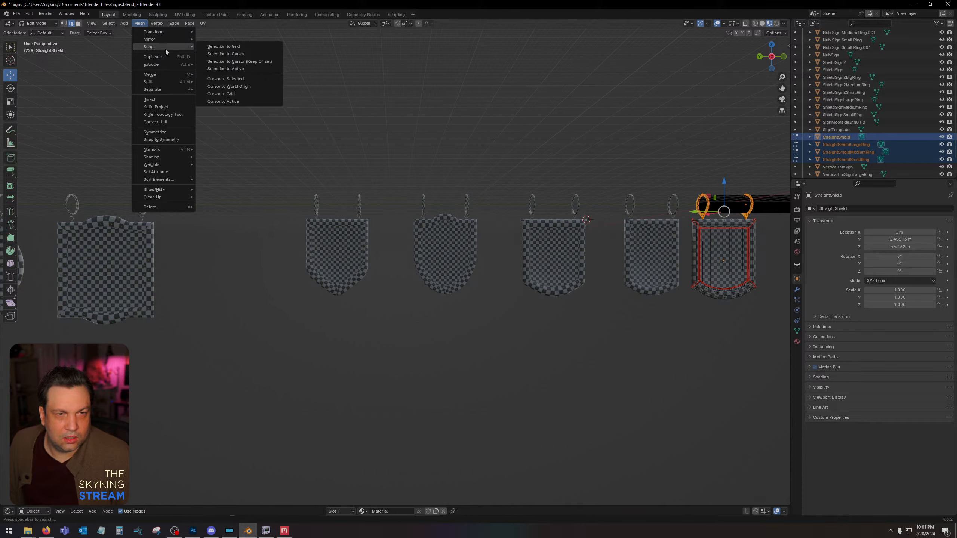
pyautogui.moveTo(163, 91)
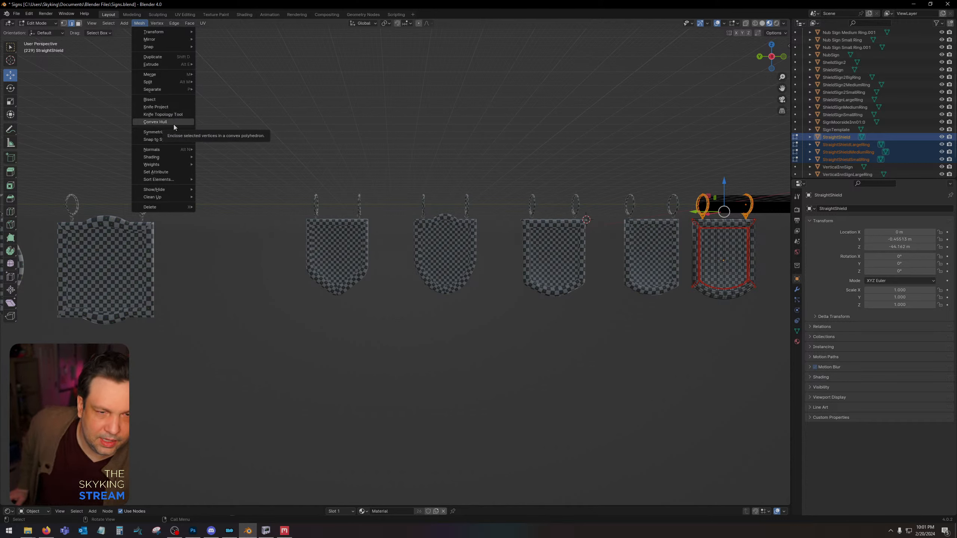
pyautogui.moveTo(177, 154)
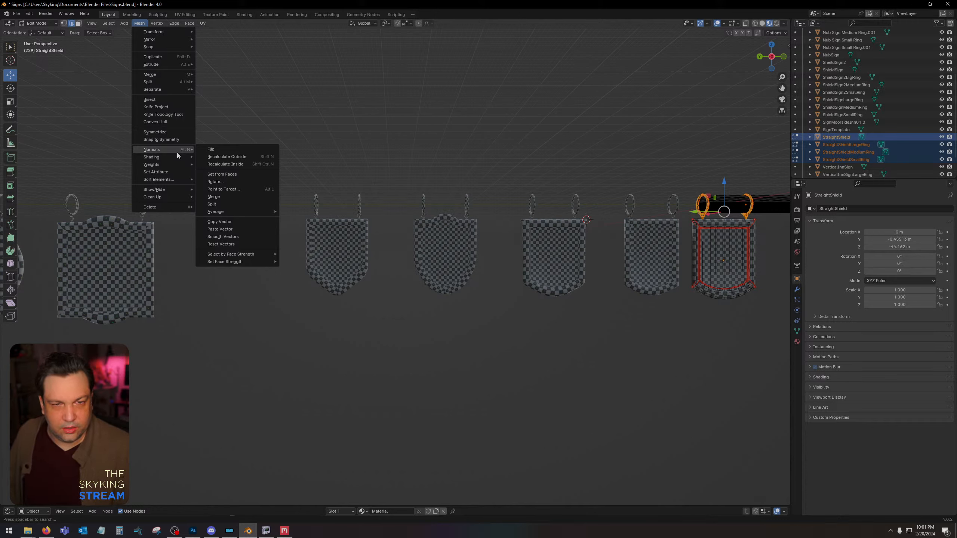
pyautogui.click(240, 149)
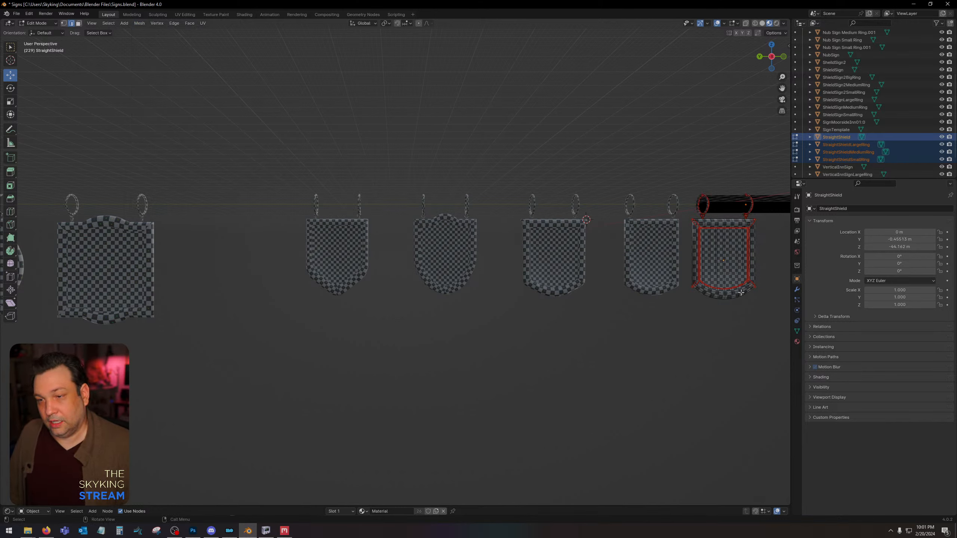
pyautogui.press('Tab')
pyautogui.click(741, 312)
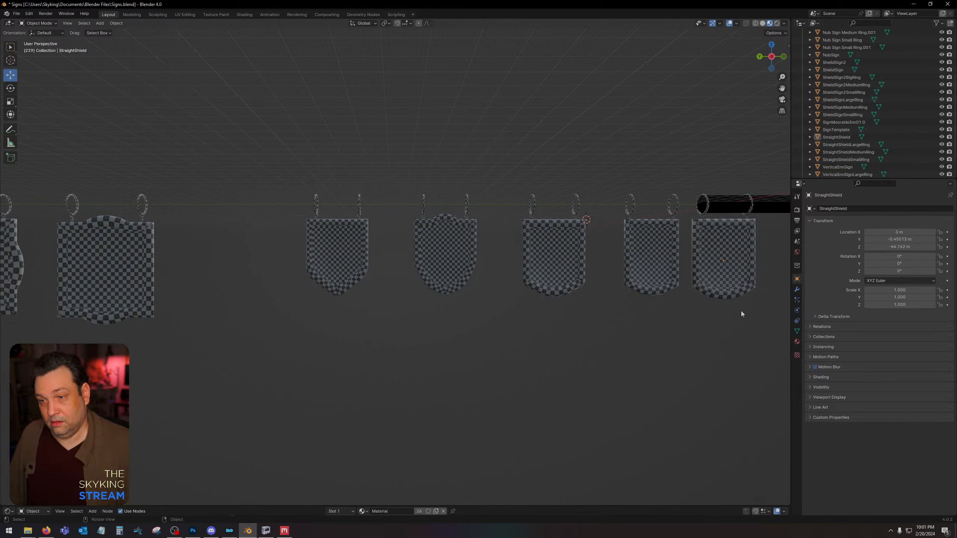
# Flip the normals of the selected geometry on the StraightShield panel alone, leaving out its rings.
pyautogui.click(722, 263)
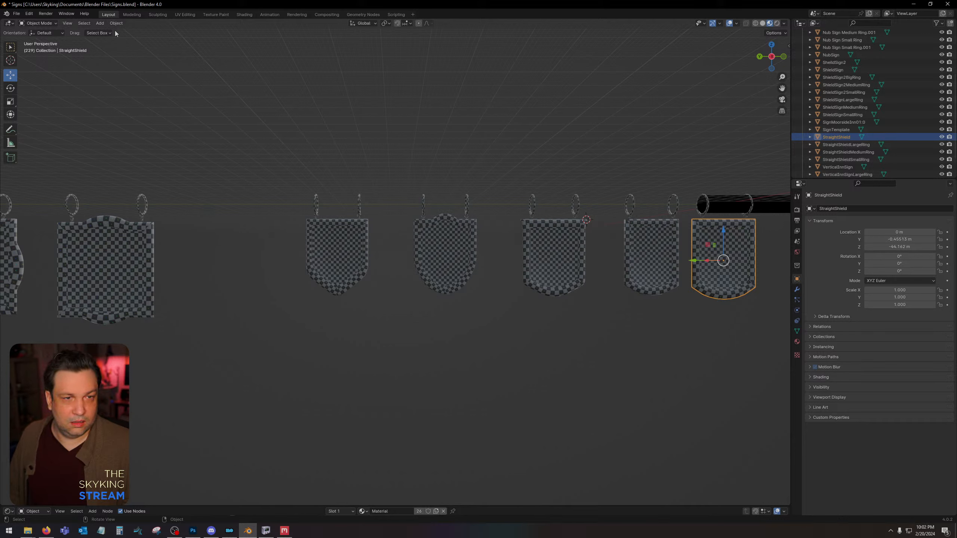
pyautogui.press('Tab')
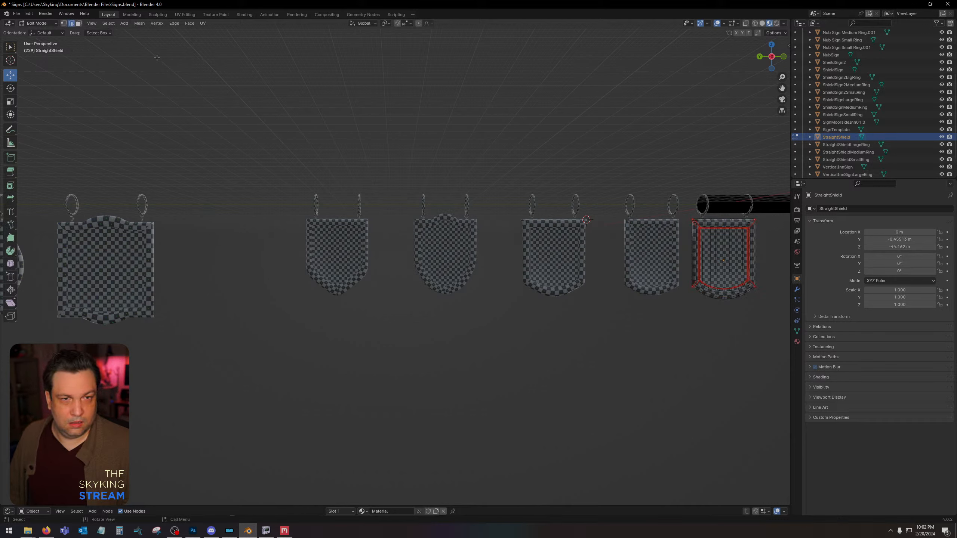
pyautogui.click(142, 25)
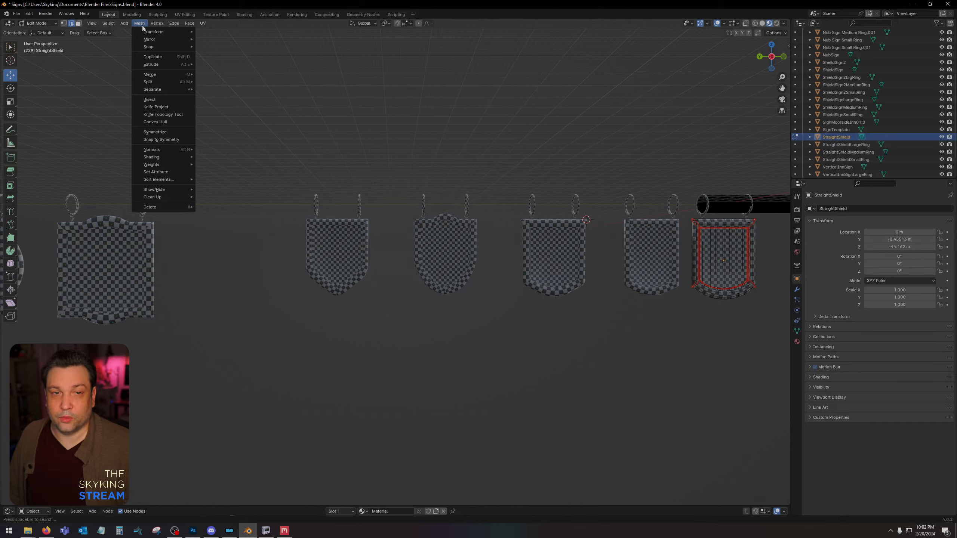
pyautogui.moveTo(173, 150)
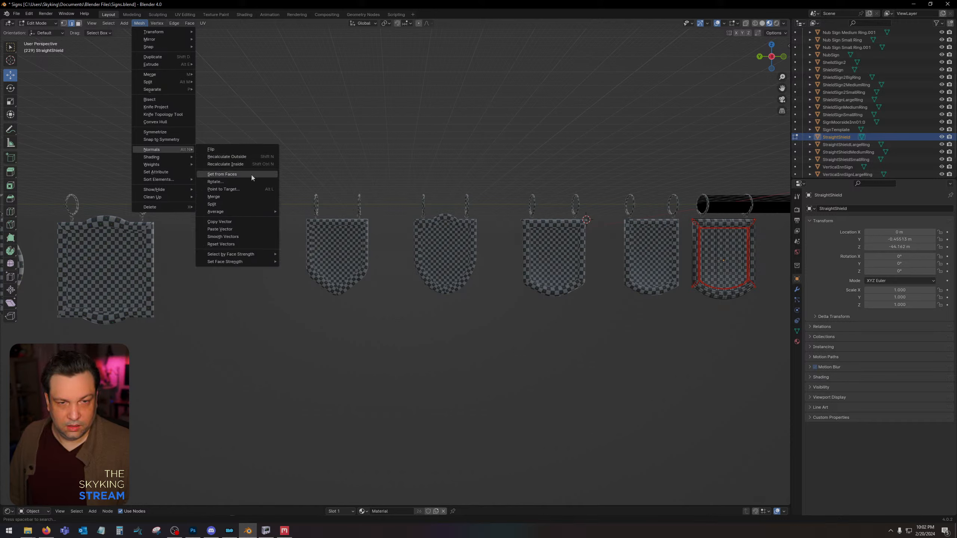
pyautogui.click(241, 149)
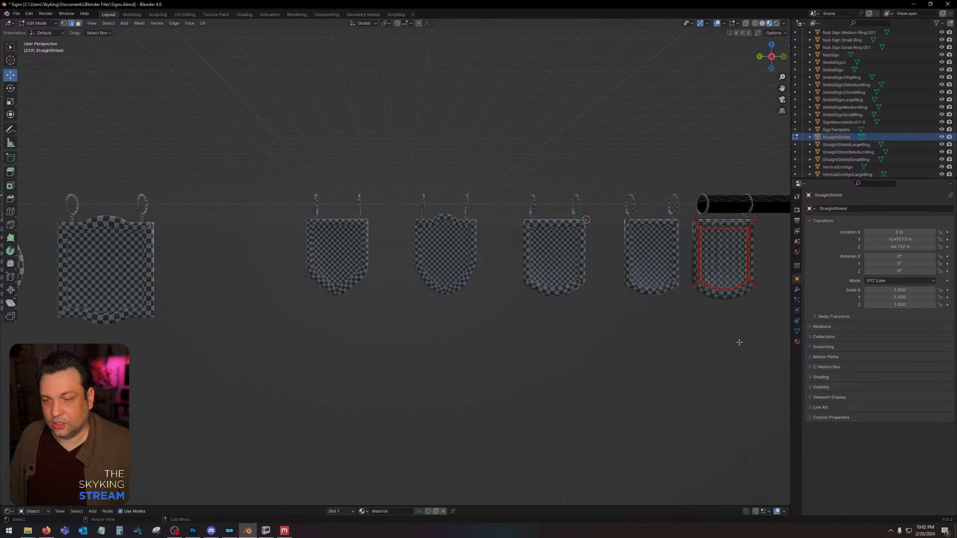
pyautogui.press('Tab')
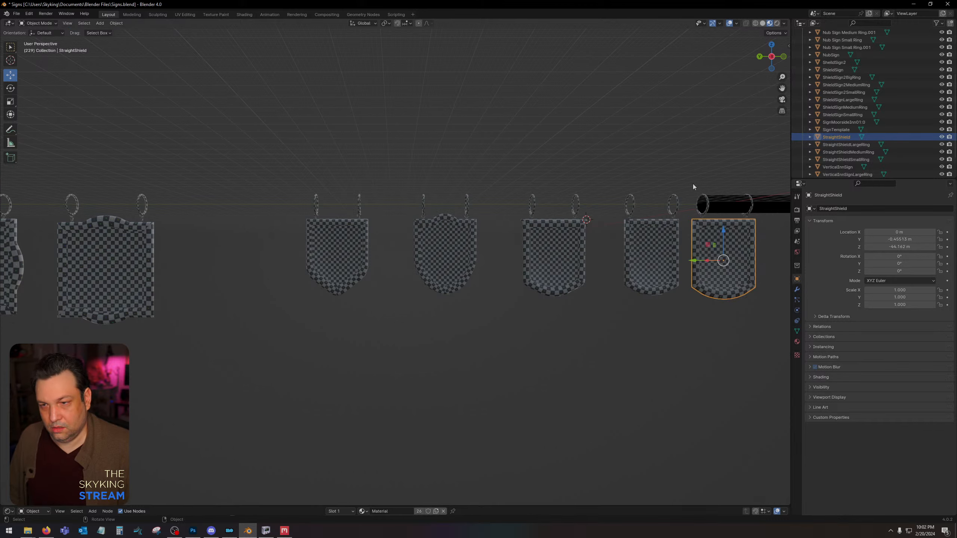
# Export the StraightShield panel and its rings, without the horizontal beam, over StraightShield.nif in the Skyking Signs Source folder.
pyautogui.moveTo(693, 184); pyautogui.dragTo(767, 341)
pyautogui.scroll(-1, 762, 223)
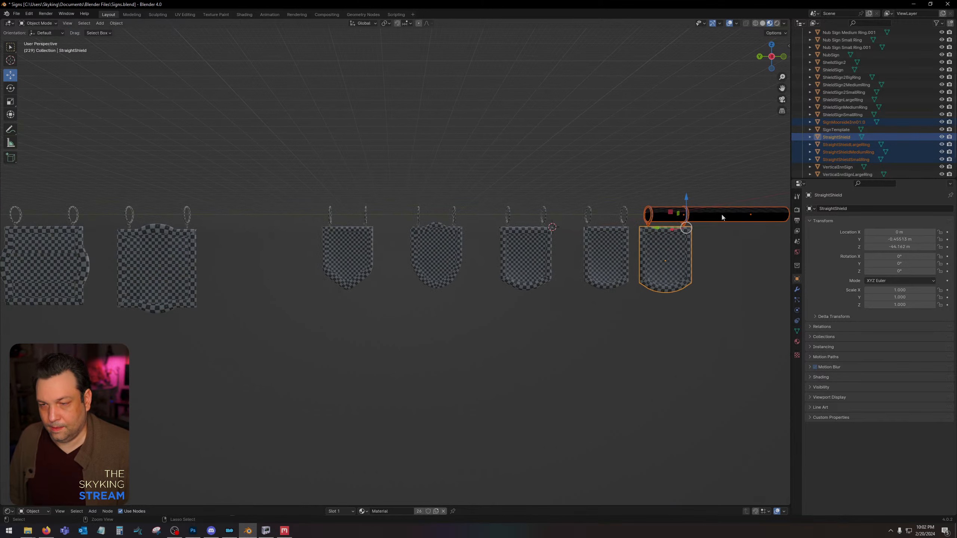
pyautogui.keyDown('shift'); pyautogui.click(729, 213); pyautogui.keyUp('shift')
pyautogui.keyDown('shift'); pyautogui.click(723, 219); pyautogui.keyUp('shift')
pyautogui.rightClick(682, 262)
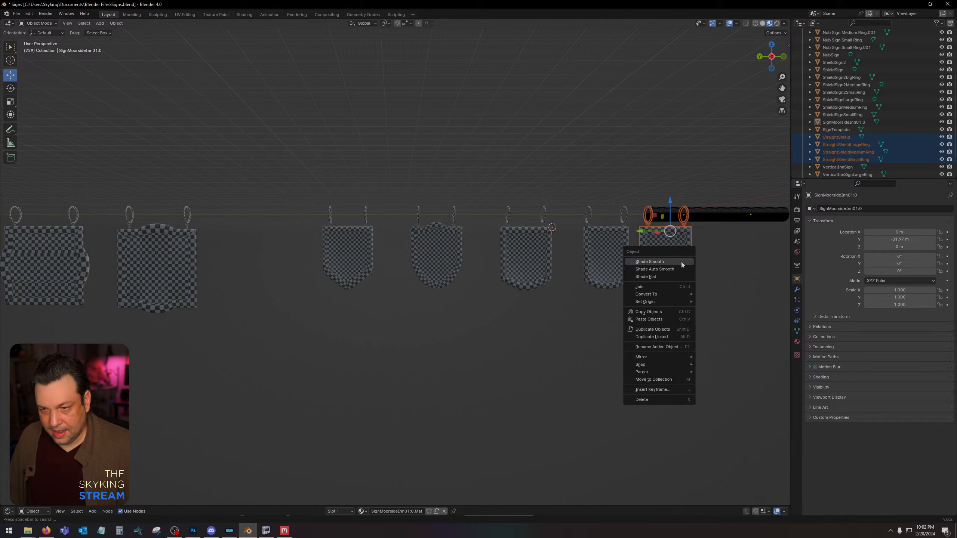
pyautogui.click(16, 13)
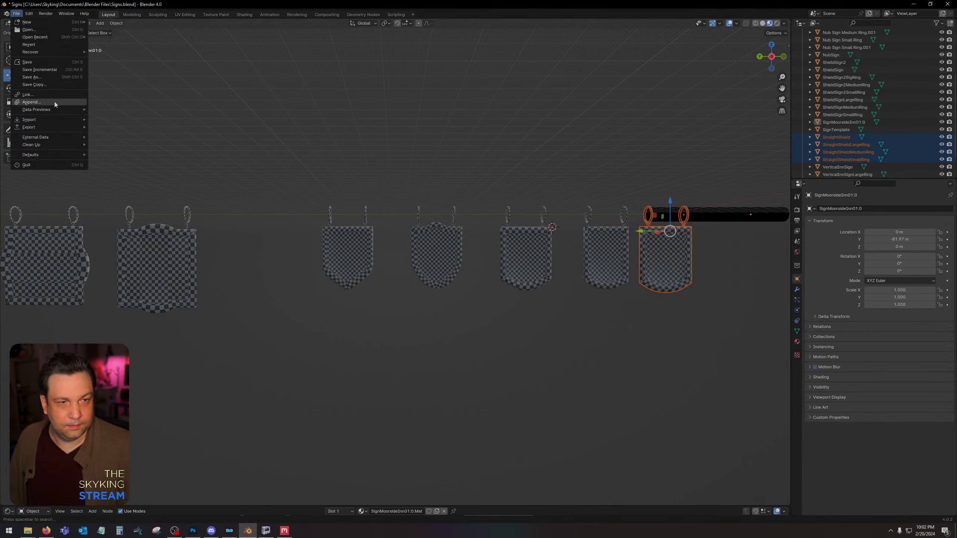
pyautogui.moveTo(54, 127)
pyautogui.click(155, 215)
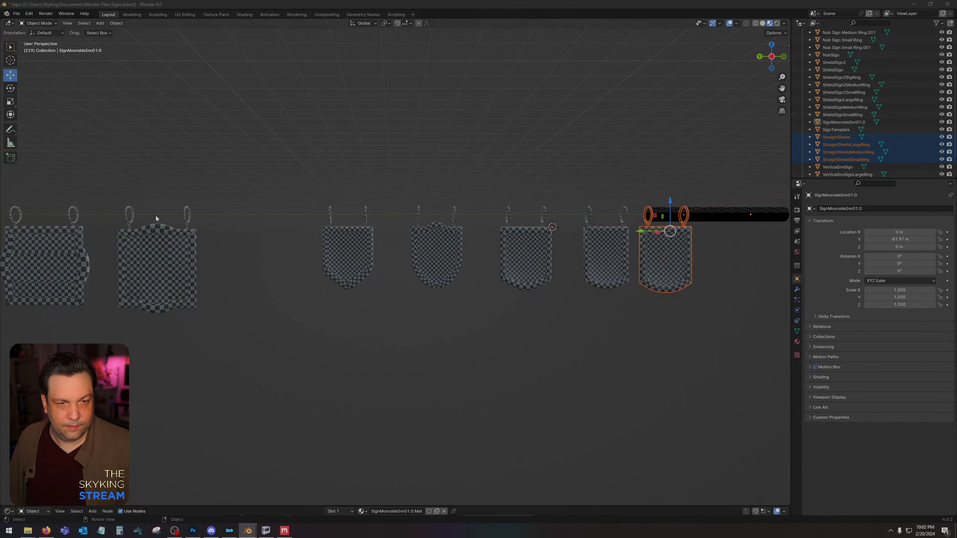
pyautogui.click(306, 213)
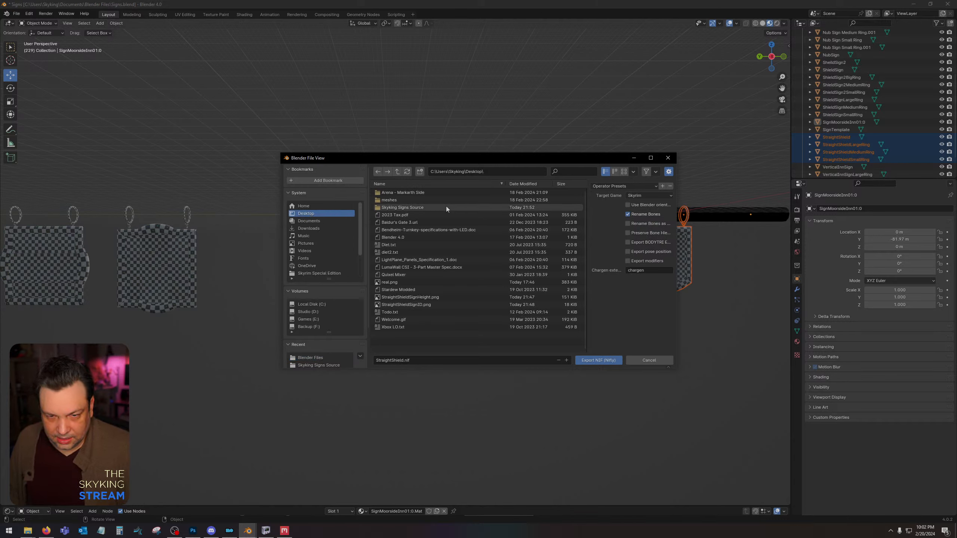
pyautogui.doubleClick(444, 207)
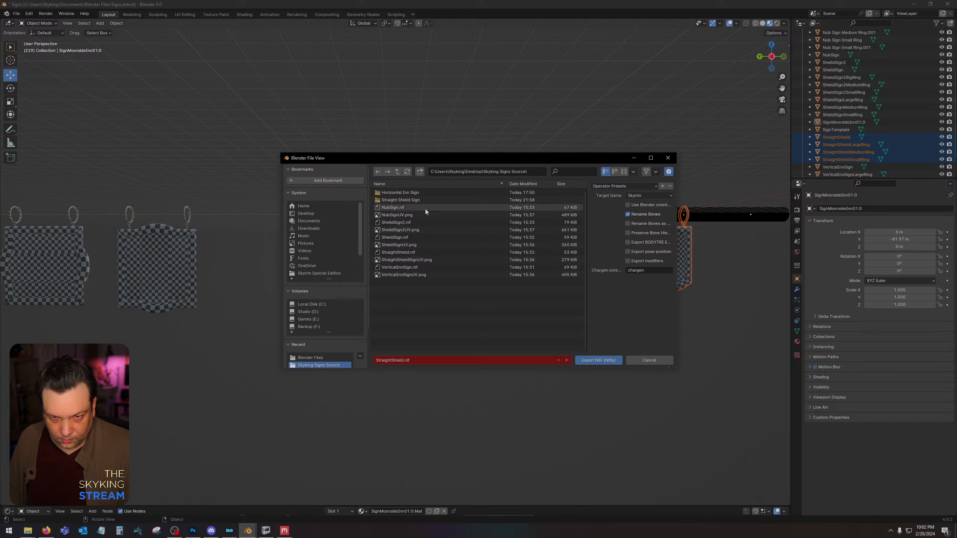
pyautogui.doubleClick(425, 251)
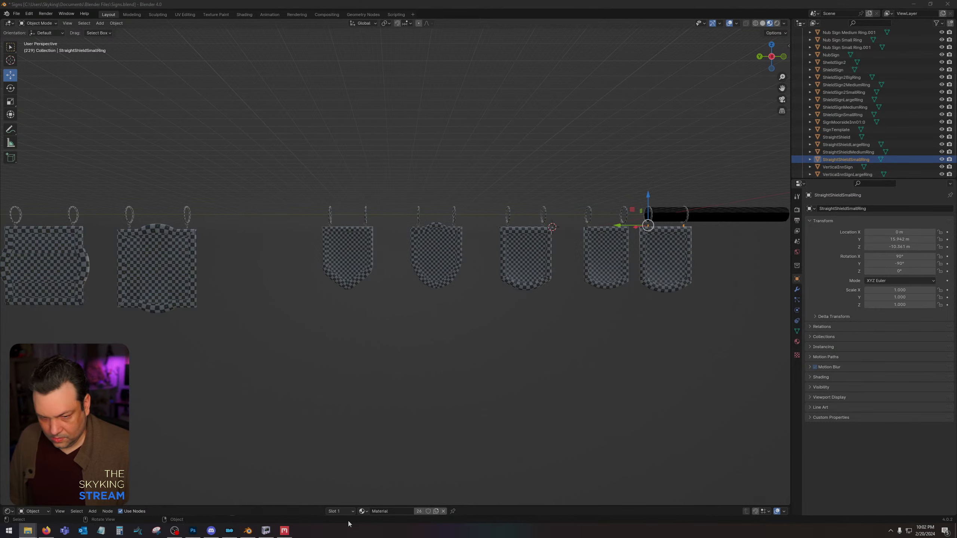
# Switch to NifSkope, discard the unsaved changes to the old StraightShield file and open the re-exported StraightShield.nif.
pyautogui.moveTo(267, 531)
pyautogui.click(294, 489)
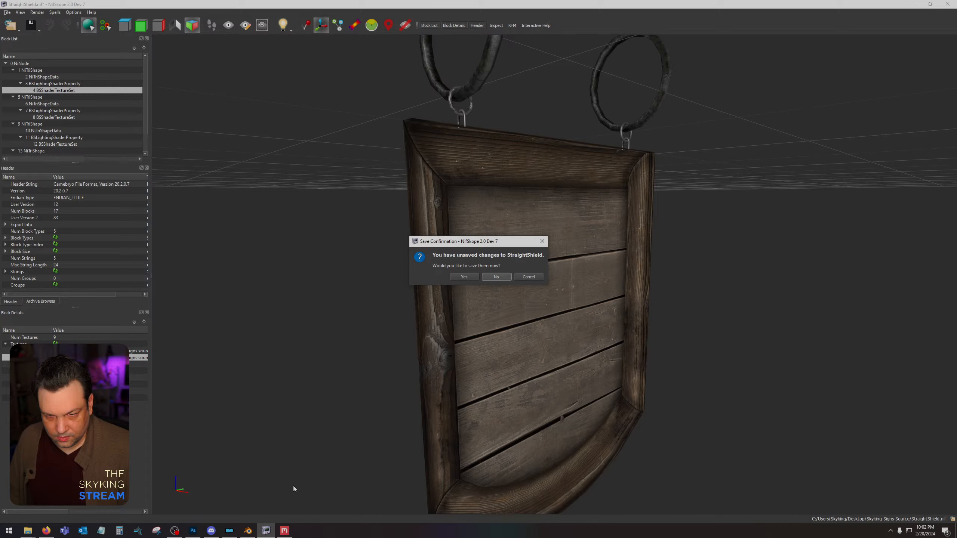
pyautogui.click(497, 276)
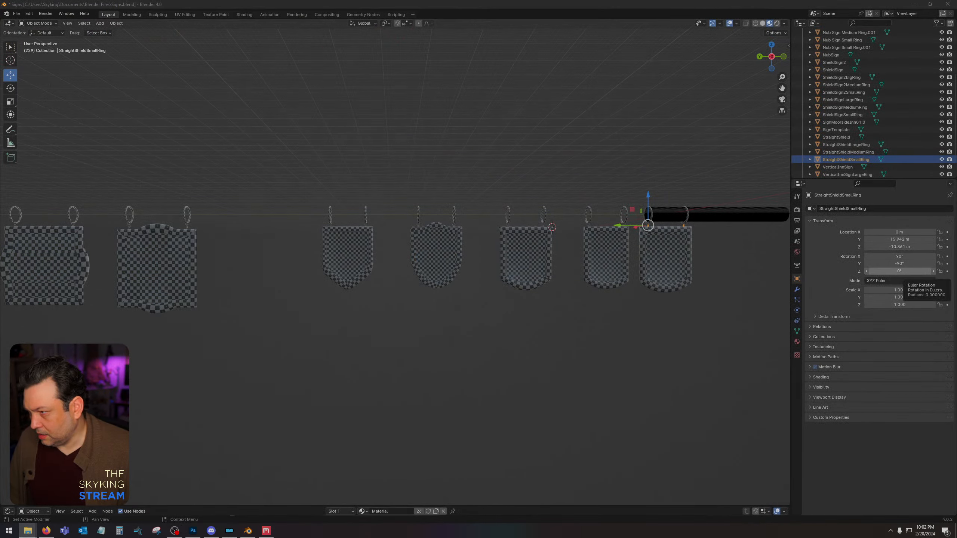
pyautogui.moveTo(640, 285); pyautogui.dragTo(617, 283)
pyautogui.click(584, 288)
pyautogui.click(618, 283)
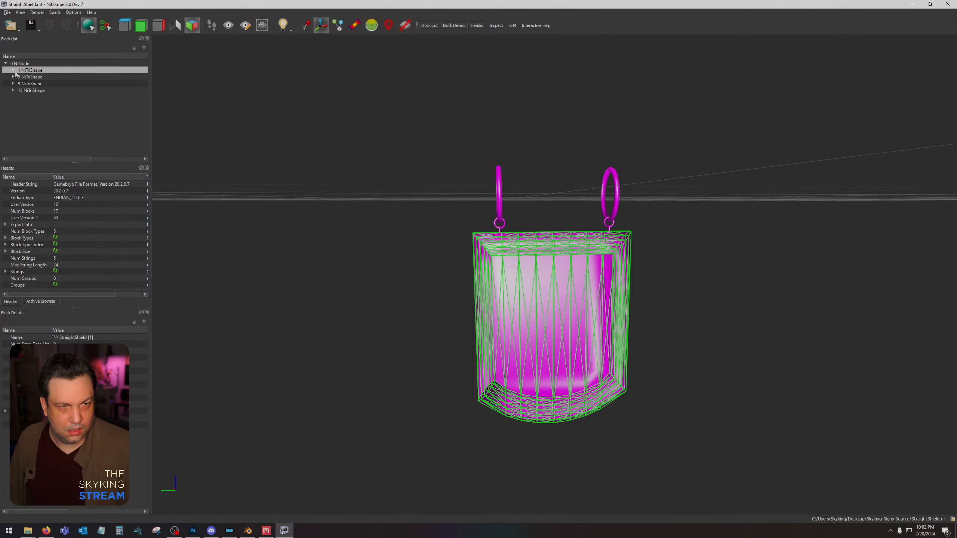
# Open the StraightShield panel's texture set in block 4.
pyautogui.click(12, 70)
pyautogui.click(16, 84)
pyautogui.click(53, 91)
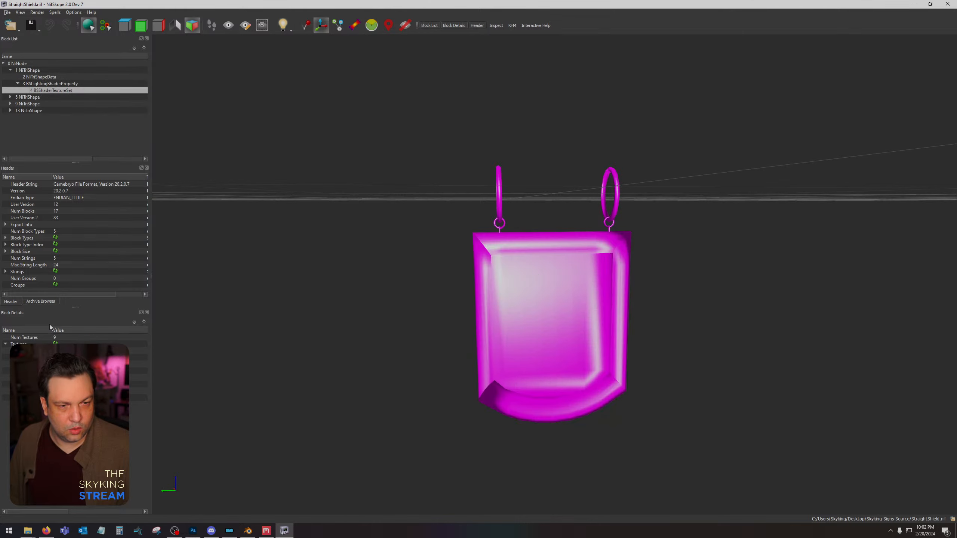
# Try Straight Shield Sign_Albedo as the StraightShield panel's first texture.
pyautogui.doubleClick(88, 71)
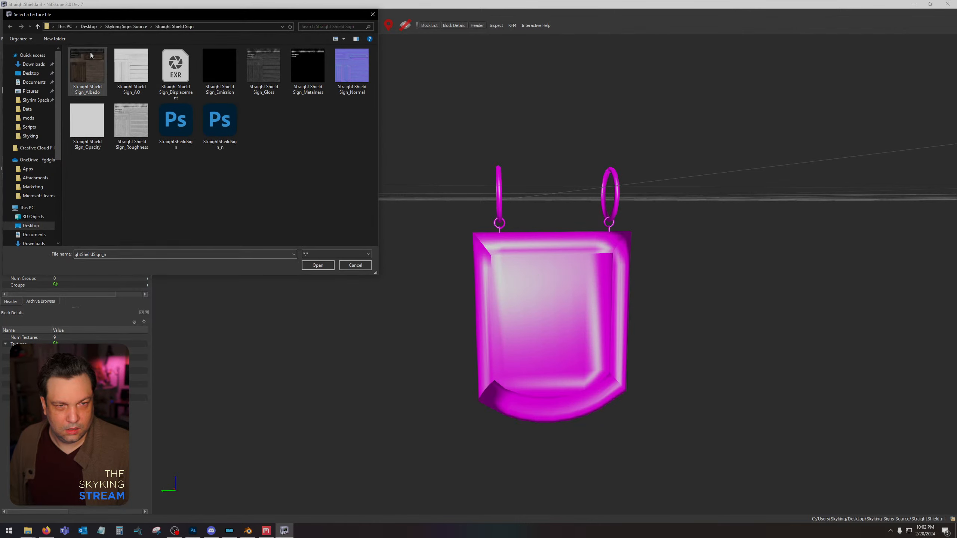
pyautogui.click(55, 351)
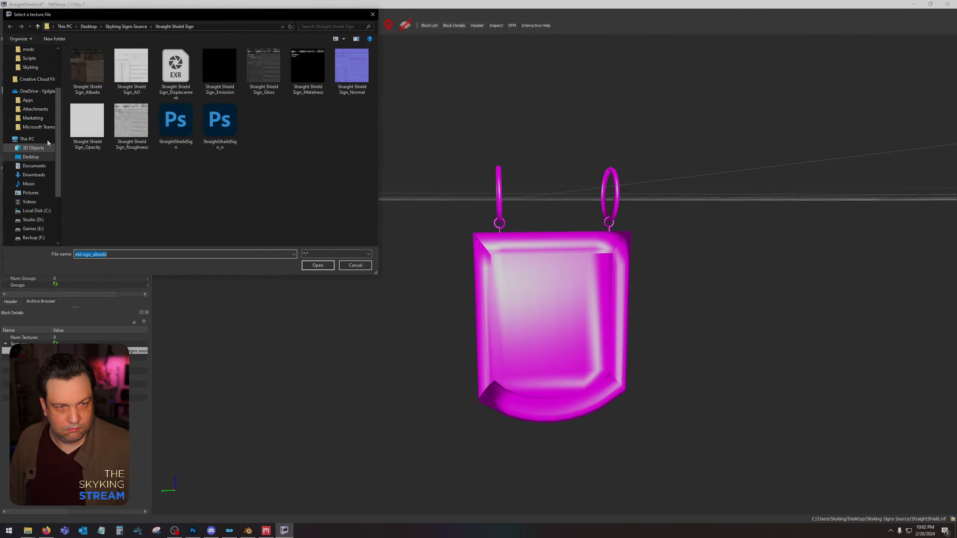
pyautogui.doubleClick(85, 72)
pyautogui.moveTo(404, 273); pyautogui.dragTo(403, 270)
pyautogui.click(513, 290)
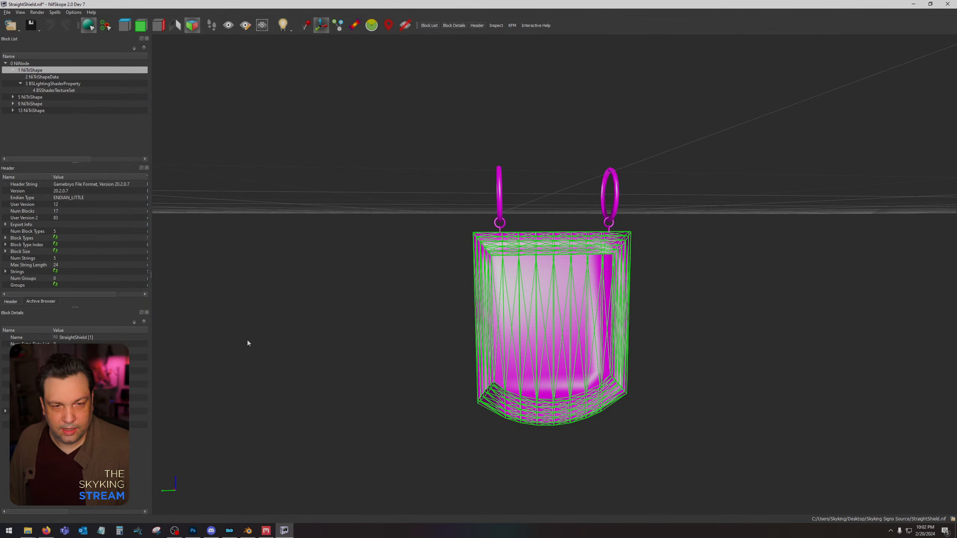
# Set the StraightShield panel's first two textures to StraightSheildSign and StraightSheildSign_n in texture set block 4.
pyautogui.click(42, 90)
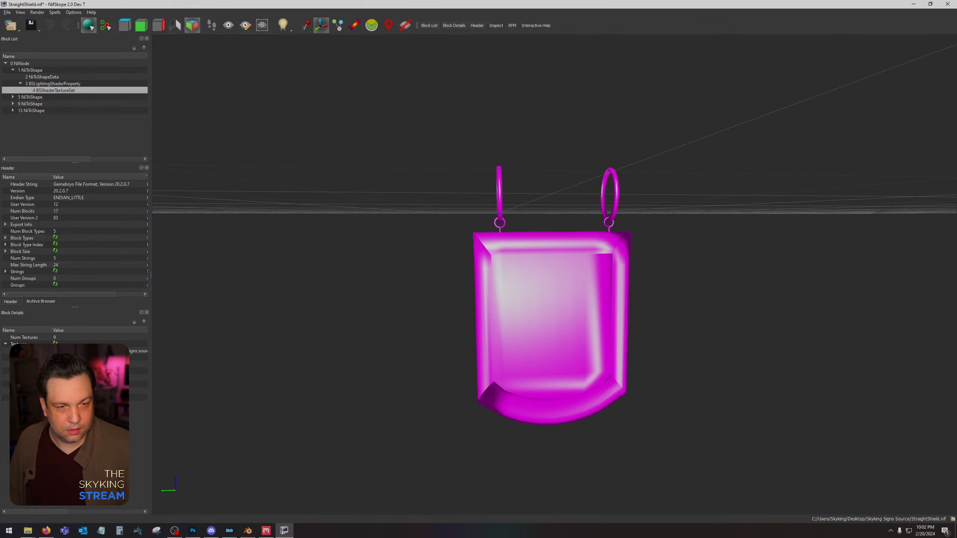
pyautogui.click(61, 351)
pyautogui.click(5, 352)
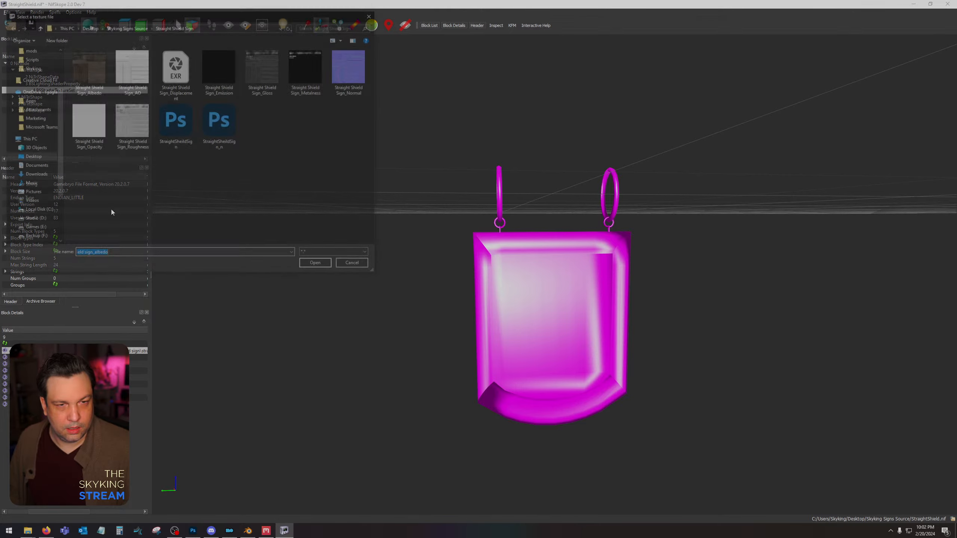
pyautogui.doubleClick(176, 120)
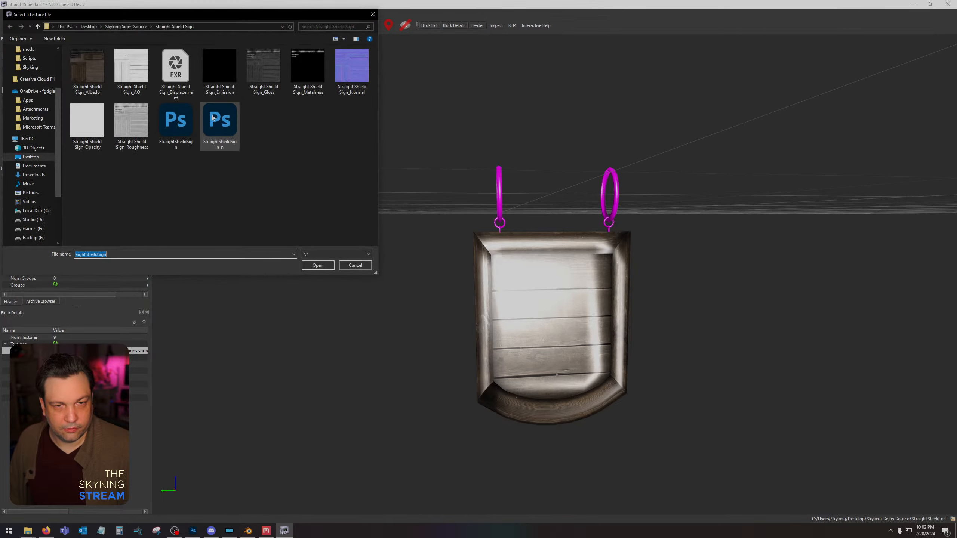
pyautogui.doubleClick(221, 121)
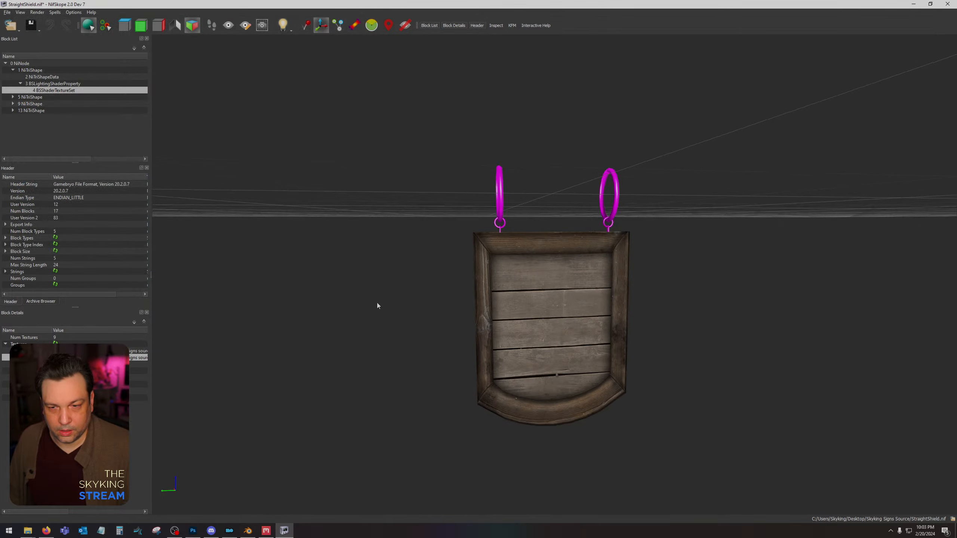
pyautogui.moveTo(377, 304)
pyautogui.mouseDown()
pyautogui.moveTo(446, 299)
pyautogui.moveTo(369, 304)
pyautogui.mouseUp()
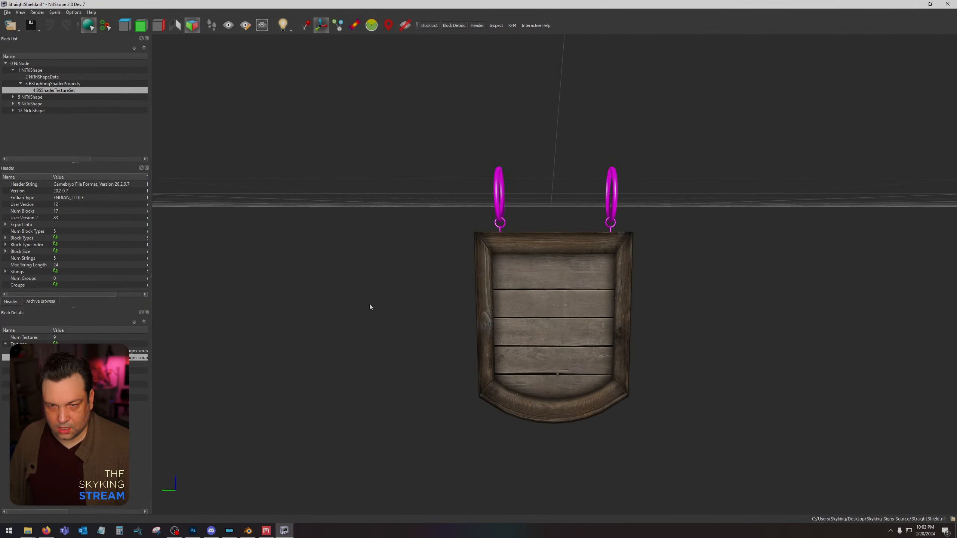
# Switch to Blender and try flipping the normals of the StraightShield panel mesh.
pyautogui.click(250, 532)
pyautogui.click(660, 260)
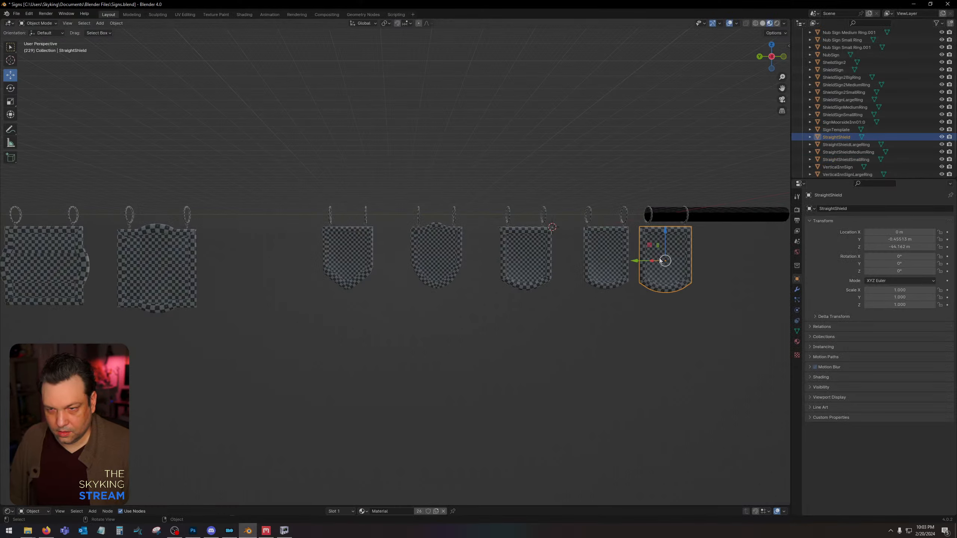
pyautogui.moveTo(672, 319); pyautogui.dragTo(592, 251, button='middle')
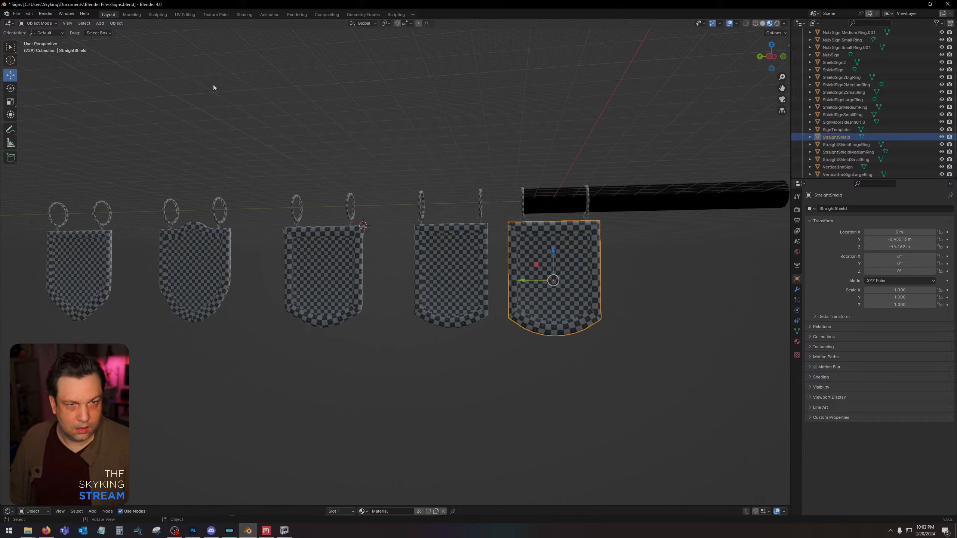
pyautogui.press('Tab')
pyautogui.click(140, 23)
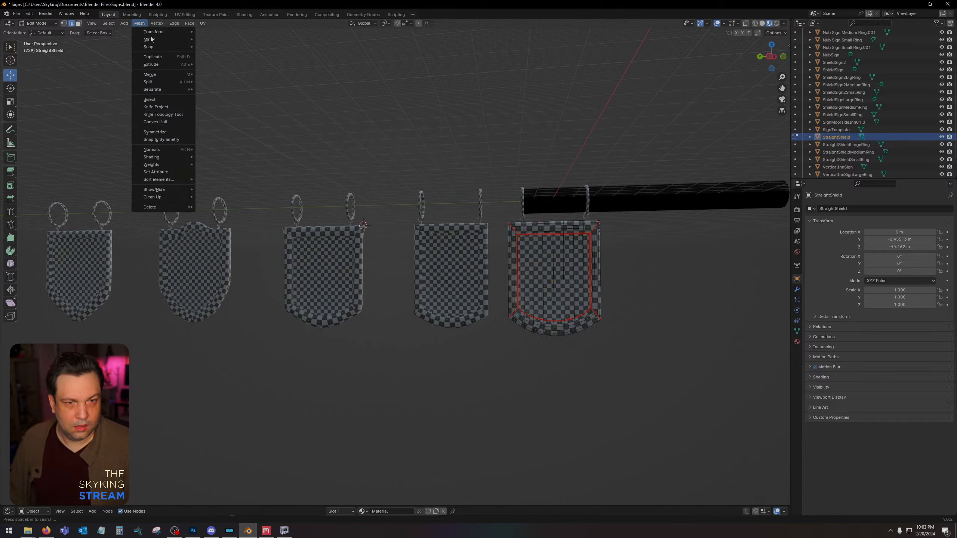
pyautogui.moveTo(174, 150)
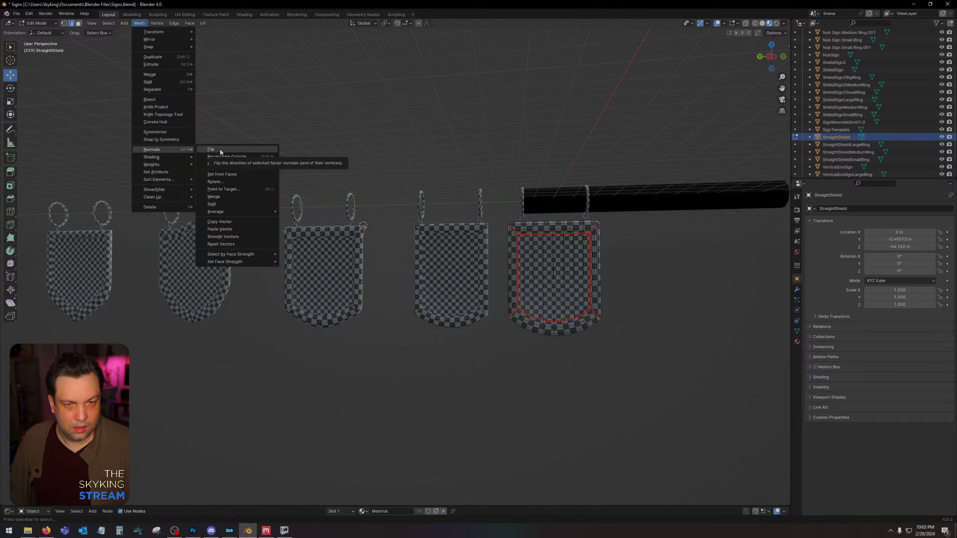
pyautogui.click(220, 150)
pyautogui.press('Tab')
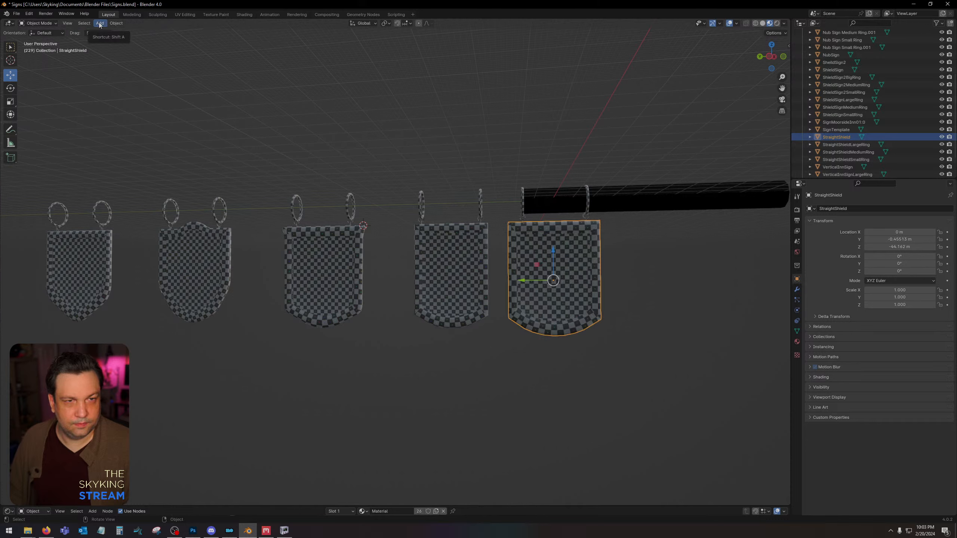
# Try recalculating the StraightShield panel's normals to the inside.
pyautogui.press('Tab')
pyautogui.click(139, 23)
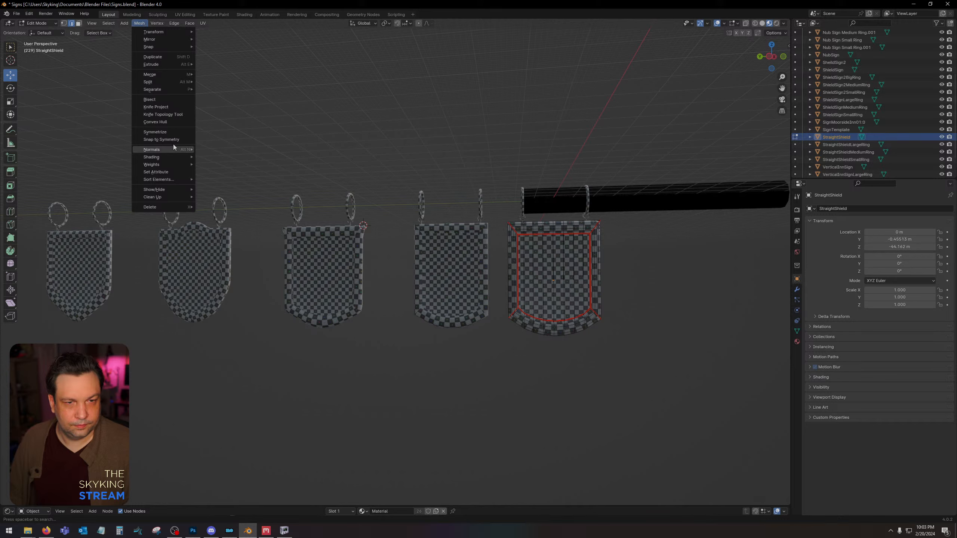
pyautogui.moveTo(173, 150)
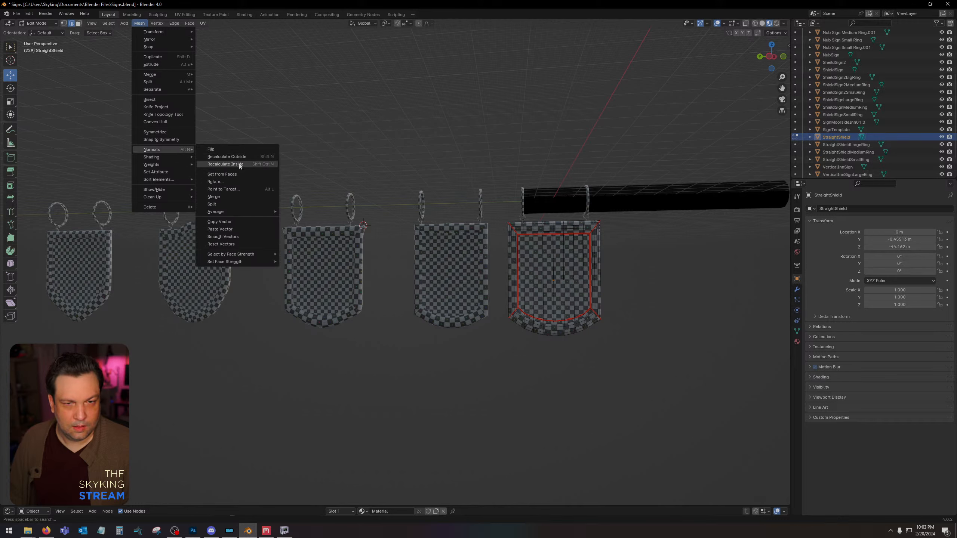
pyautogui.click(226, 164)
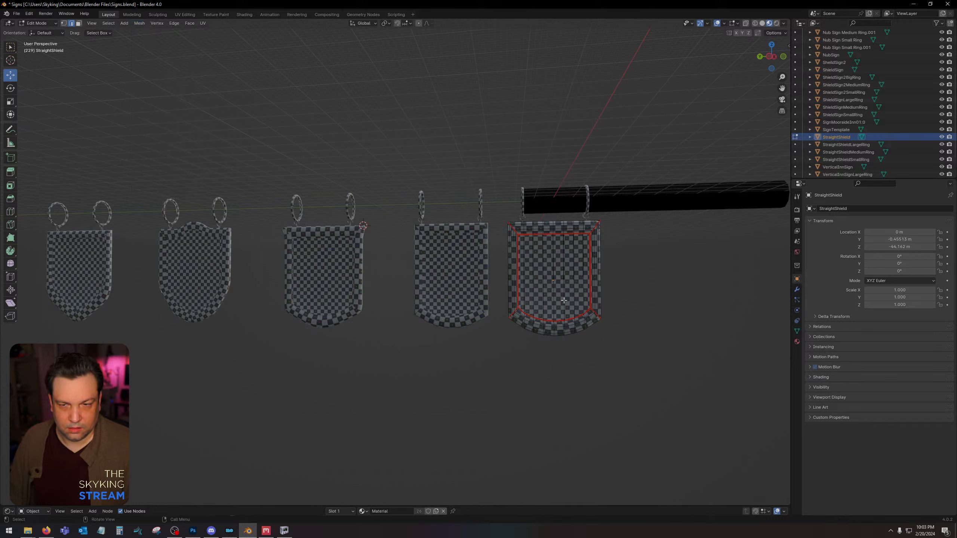
pyautogui.press('Tab')
# Export the StraightShield panel with its three ring objects as a pyNifly nif, overwriting StraightShield.nif in the Skyking Signs Source folder on the Desktop.
pyautogui.moveTo(645, 369); pyautogui.dragTo(517, 219)
pyautogui.keyDown('shift'); pyautogui.click(532, 250); pyautogui.keyUp('shift')
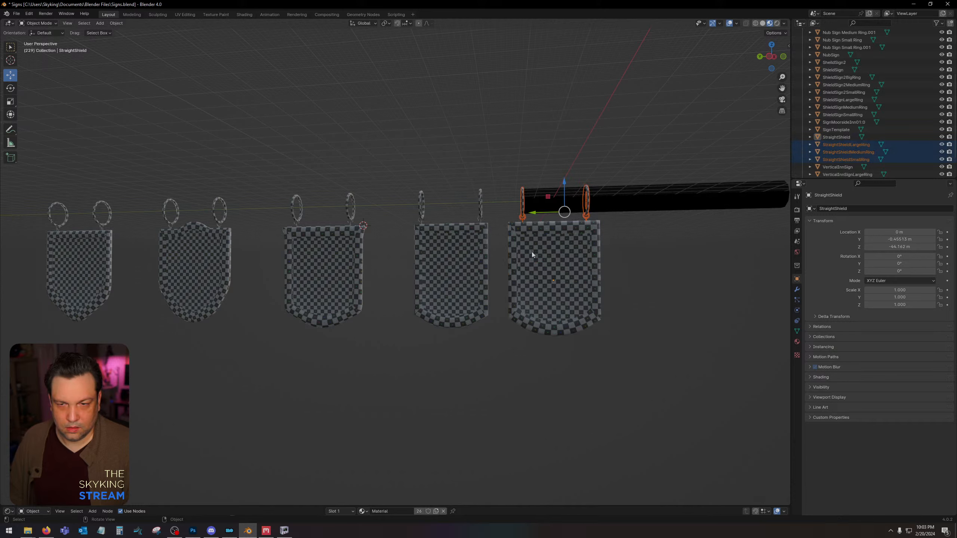
pyautogui.keyDown('shift'); pyautogui.click(533, 253); pyautogui.keyUp('shift')
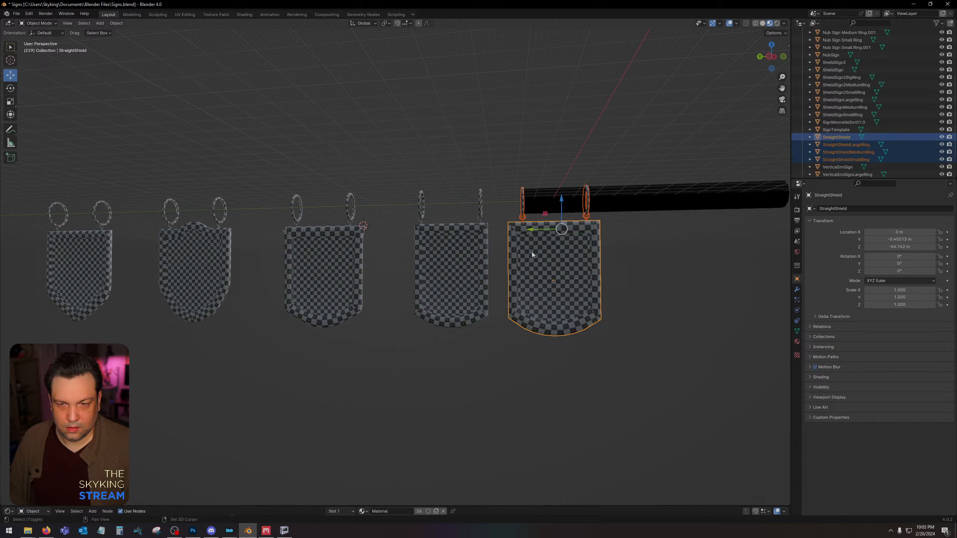
pyautogui.click(16, 13)
pyautogui.moveTo(48, 120)
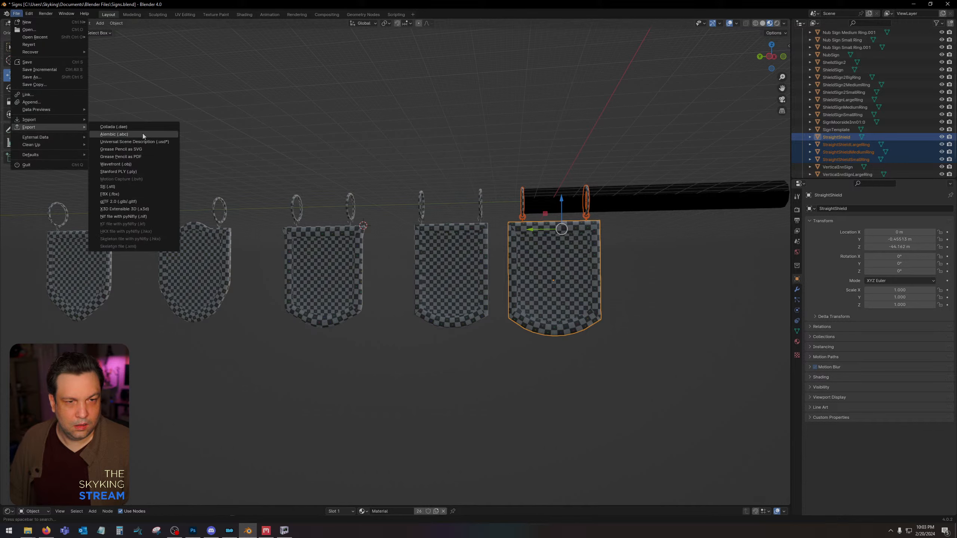
pyautogui.click(124, 216)
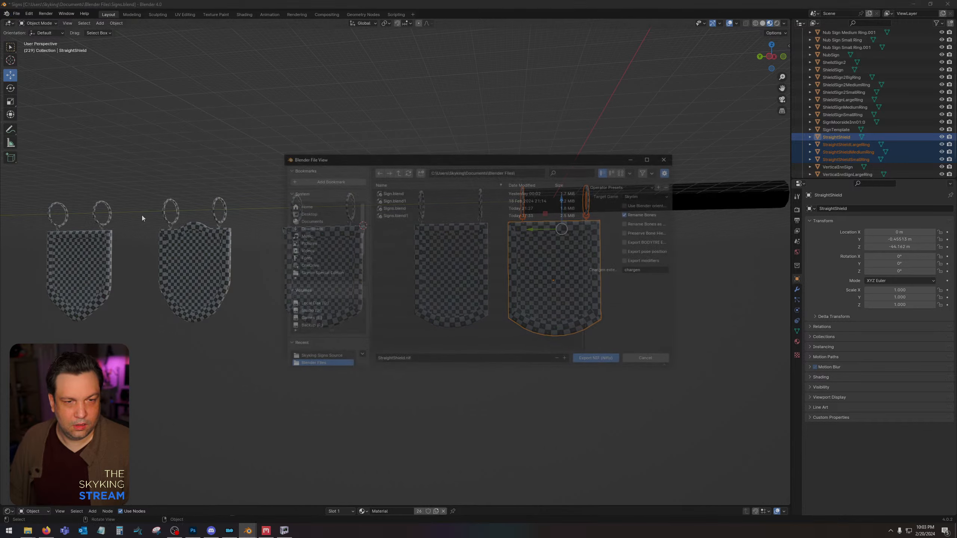
pyautogui.click(302, 214)
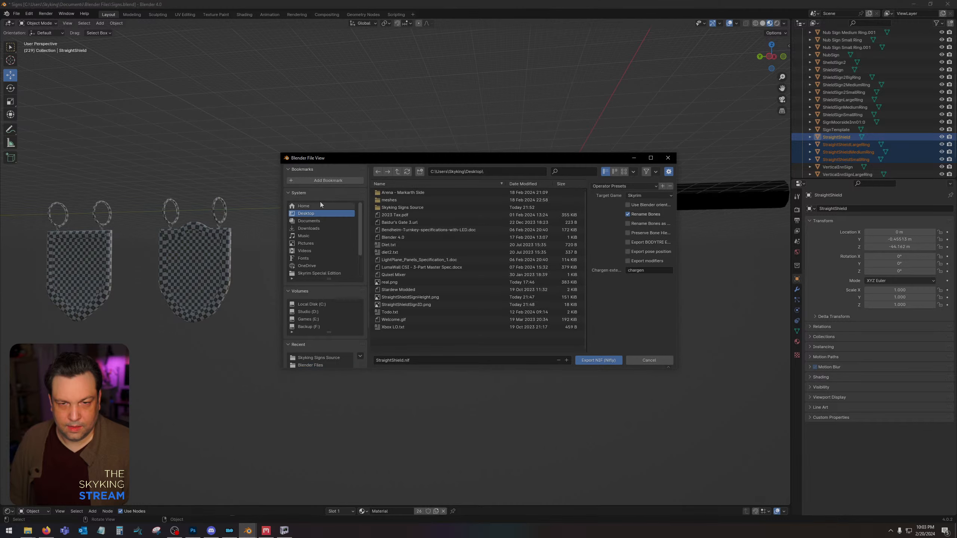
pyautogui.doubleClick(419, 209)
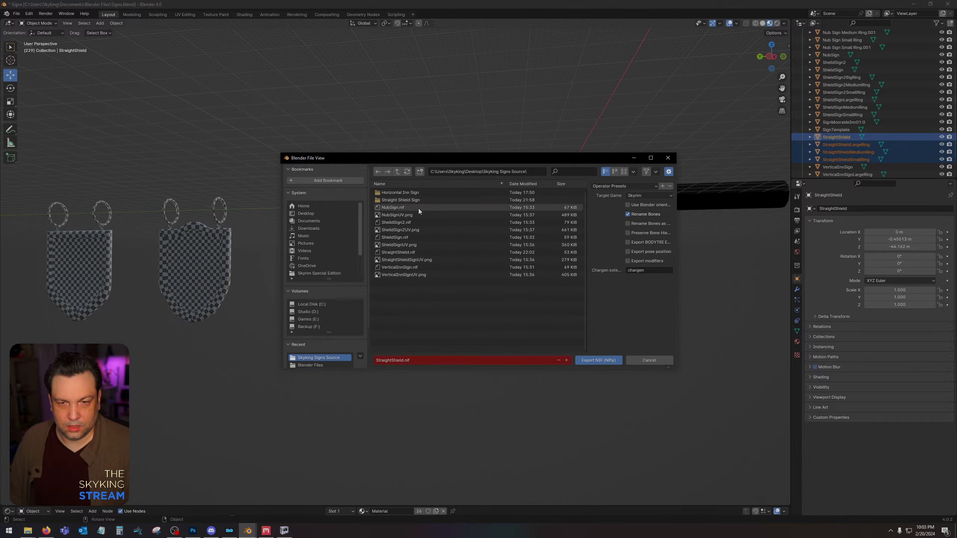
pyautogui.doubleClick(429, 253)
# Discard the unsaved changes to the old StraightShield file in NifSkope and inspect the re-exported StraightShield.nif.
pyautogui.rightClick(284, 531)
pyautogui.click(283, 516)
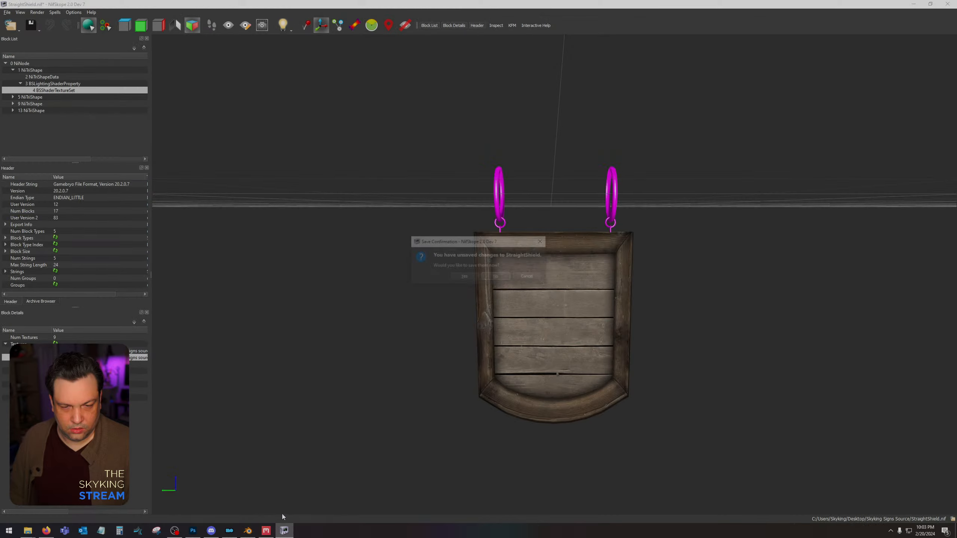
pyautogui.click(496, 277)
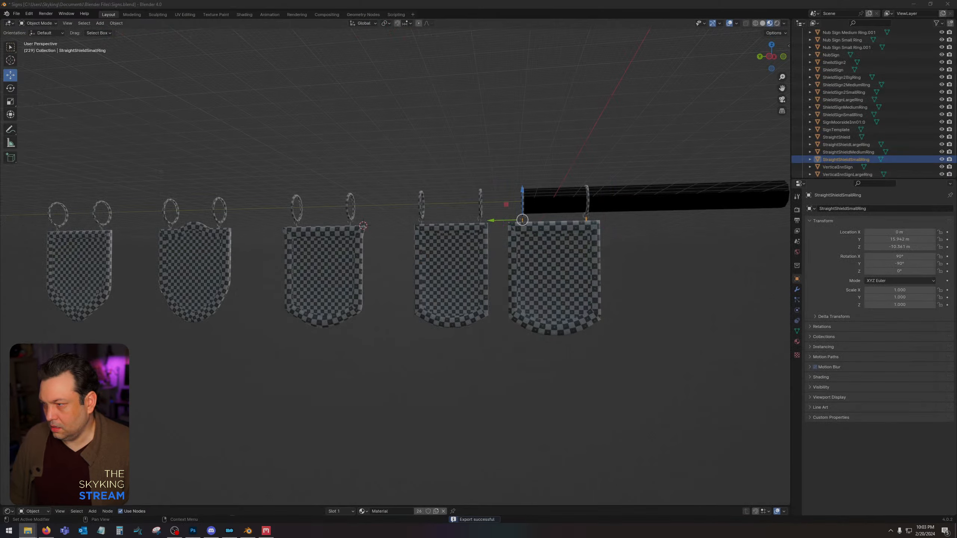
pyautogui.moveTo(567, 320); pyautogui.dragTo(475, 327)
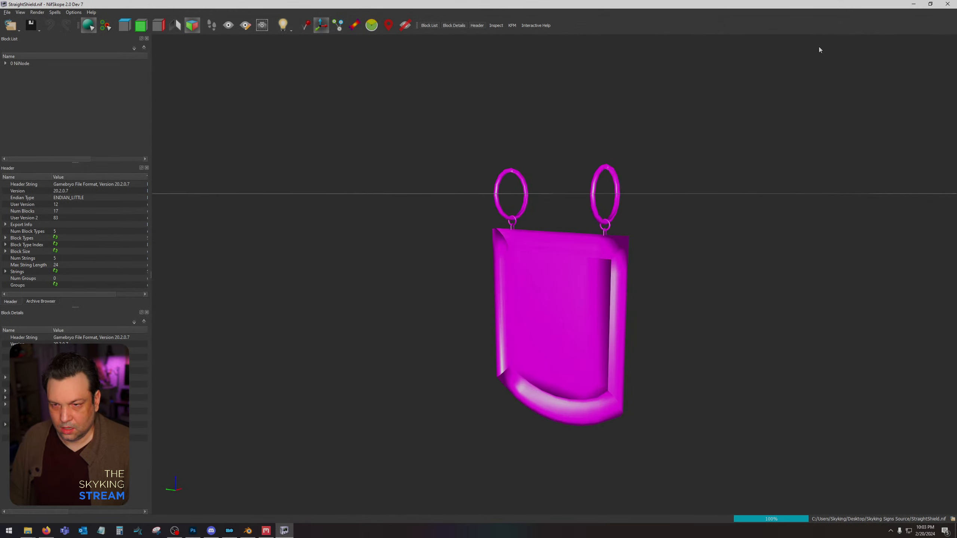
pyautogui.click(911, 4)
# Back in Blender, try flipping the normals of the StraightShield panel mesh again.
pyautogui.click(571, 264)
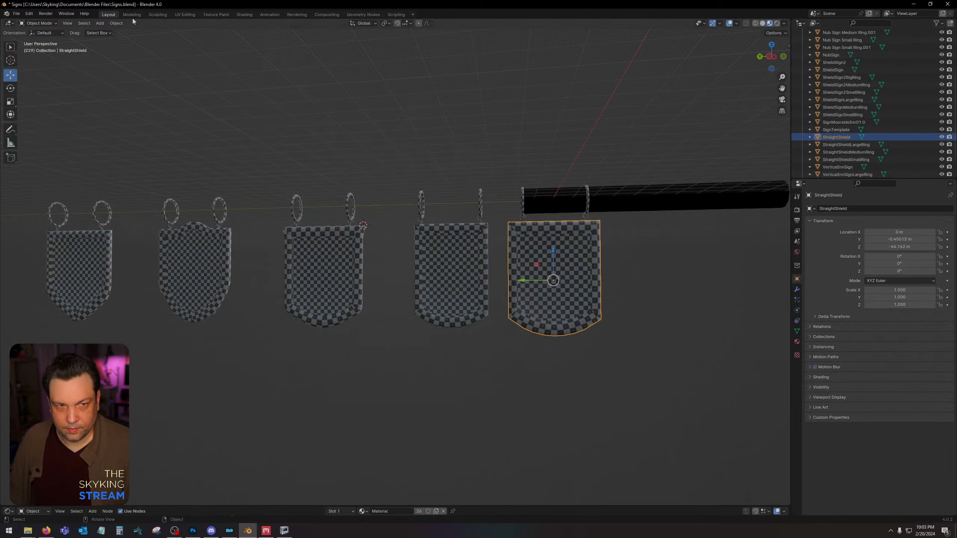
pyautogui.press('Tab')
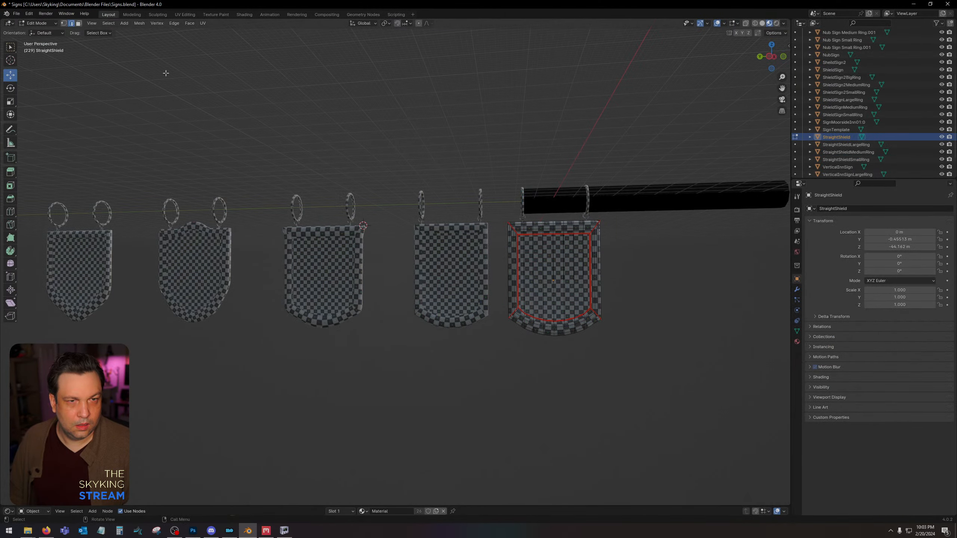
pyautogui.click(140, 24)
pyautogui.moveTo(162, 156)
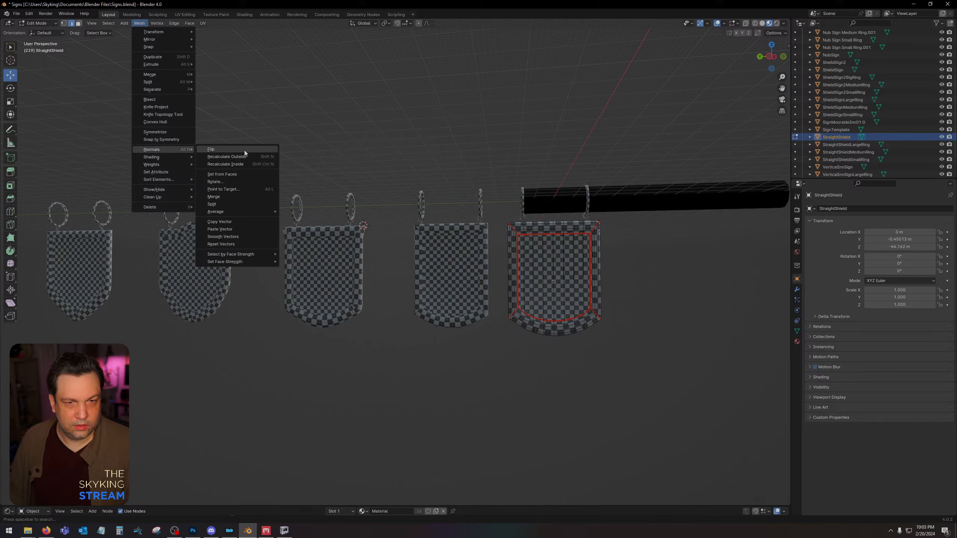
pyautogui.click(248, 151)
pyautogui.press('Tab')
pyautogui.press('Tab')
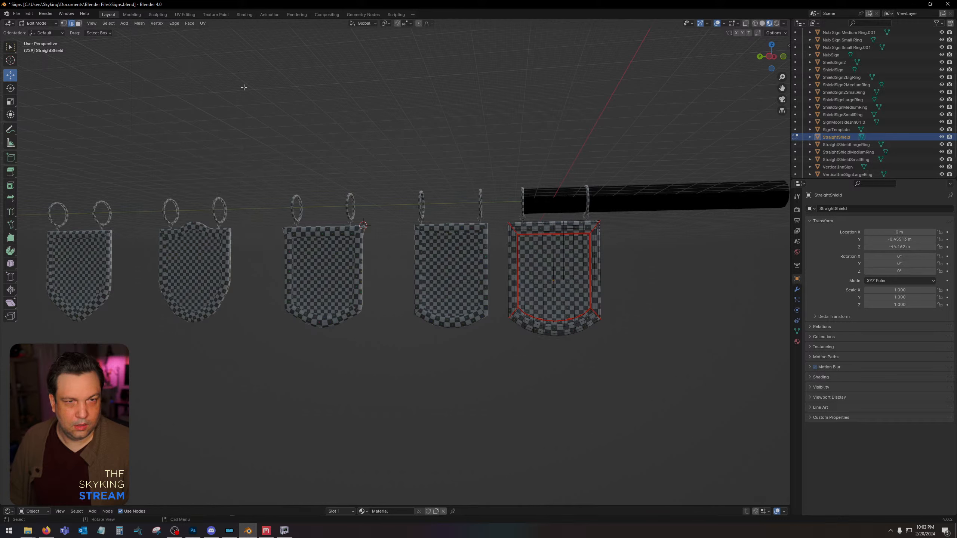
# Recalculate the StraightShield panel's normals to the outside.
pyautogui.click(140, 24)
pyautogui.moveTo(168, 149)
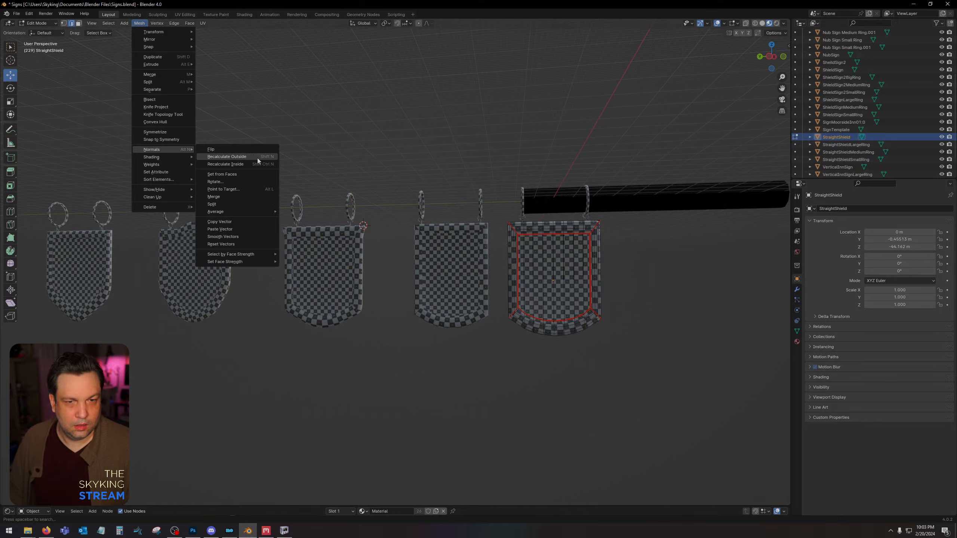
pyautogui.click(257, 158)
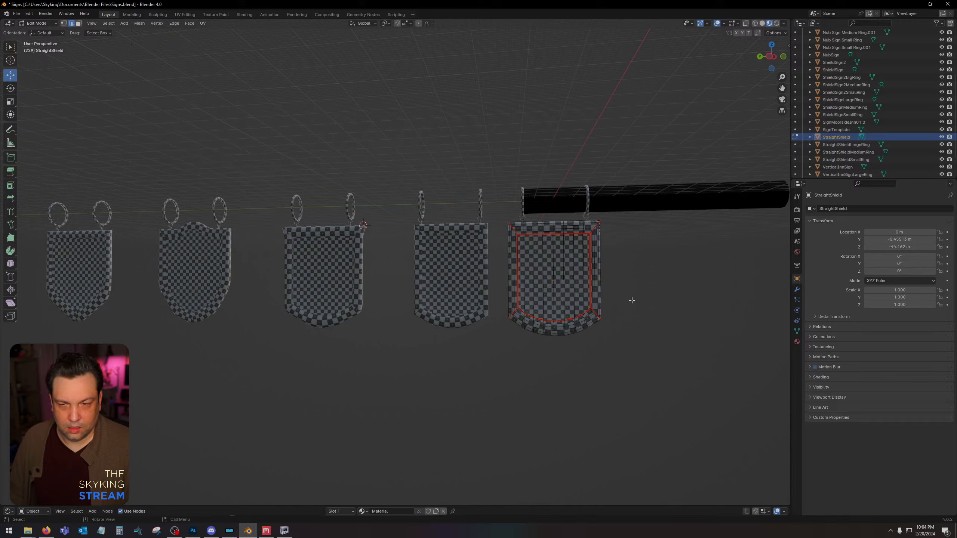
pyautogui.press('Tab')
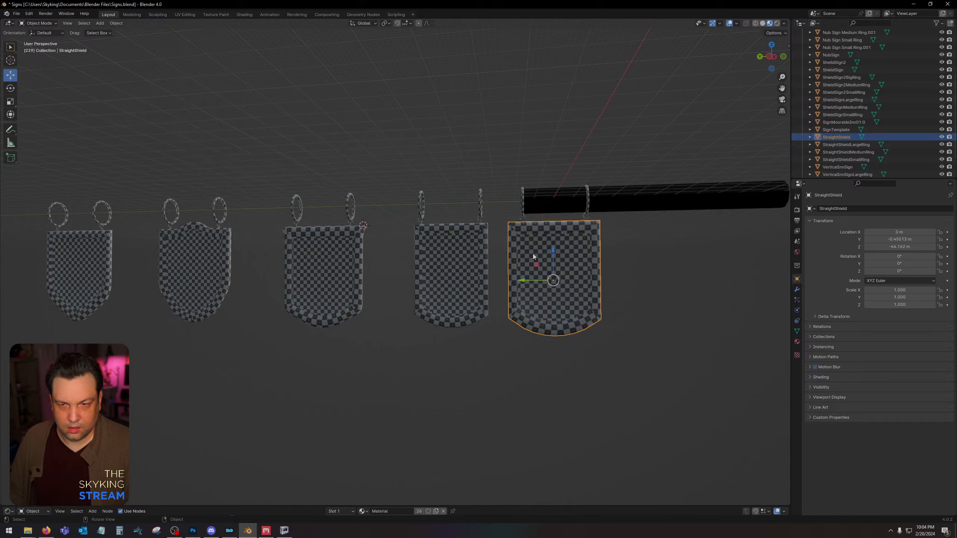
# Export the StraightShield panel with its large and medium rings as a nif, overwriting StraightShield.nif in the Desktop's Skyking Signs Source folder.
pyautogui.keyDown('shift'); pyautogui.click(520, 220); pyautogui.keyUp('shift')
pyautogui.keyDown('shift'); pyautogui.click(522, 209); pyautogui.keyUp('shift')
pyautogui.keyDown('shift'); pyautogui.click(526, 256); pyautogui.keyUp('shift')
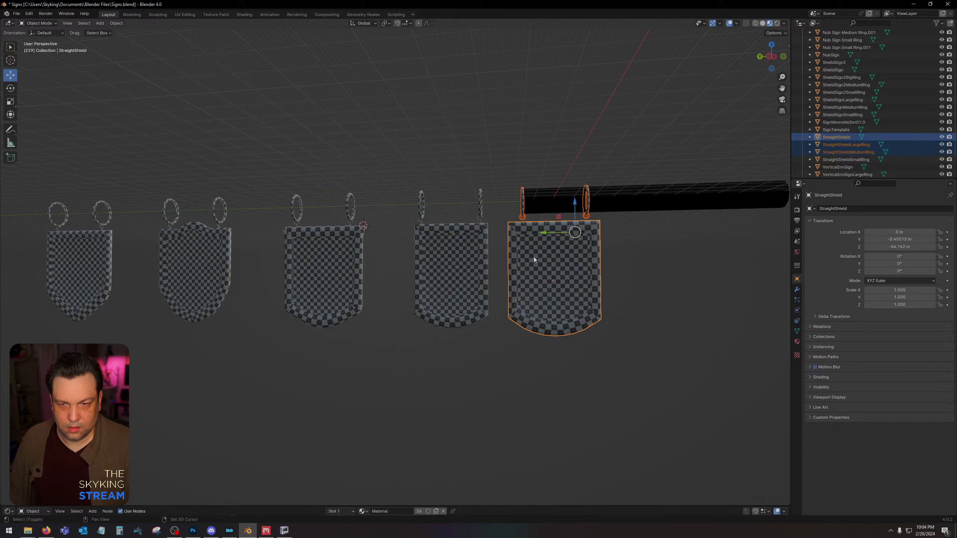
pyautogui.keyDown('shift'); pyautogui.click(534, 257); pyautogui.keyUp('shift')
pyautogui.keyDown('shift'); pyautogui.click(548, 266); pyautogui.keyUp('shift')
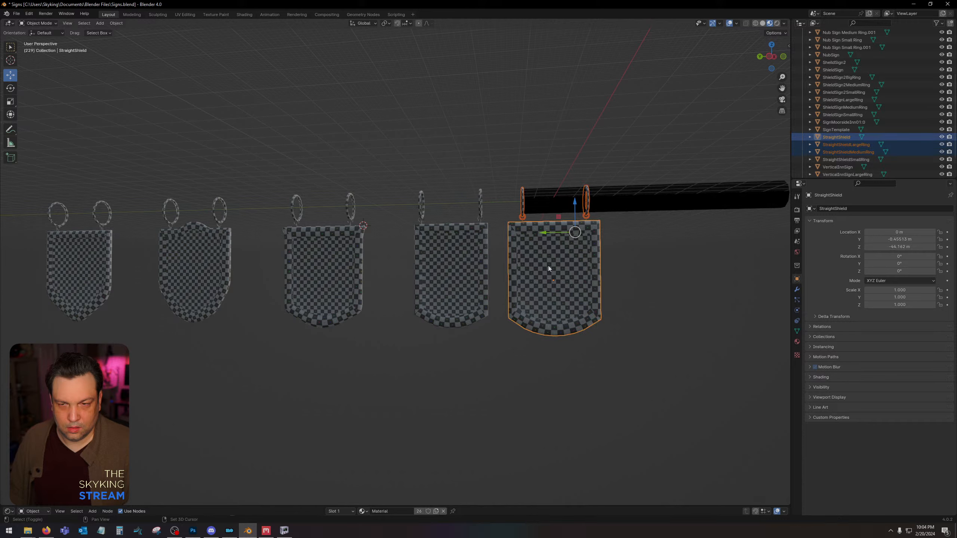
pyautogui.click(16, 14)
pyautogui.moveTo(39, 127)
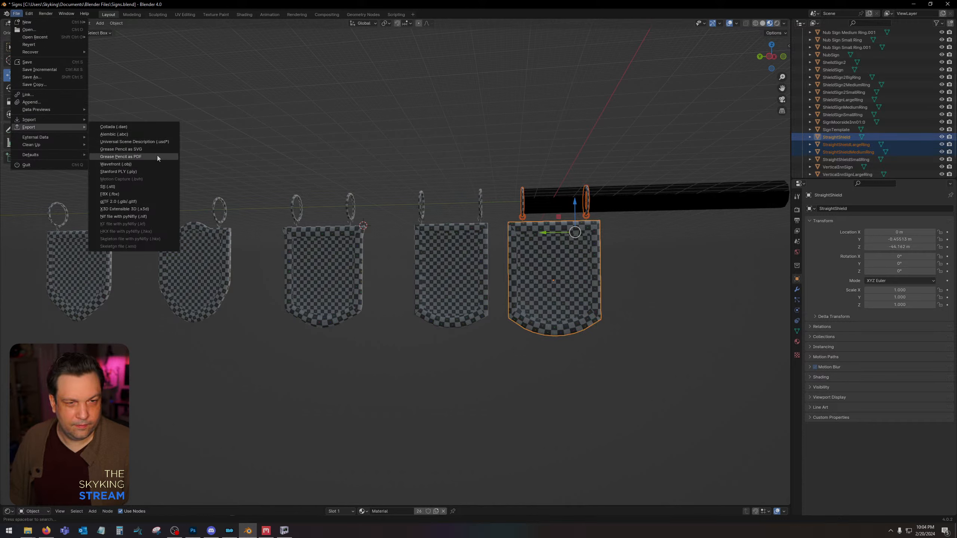
pyautogui.click(154, 215)
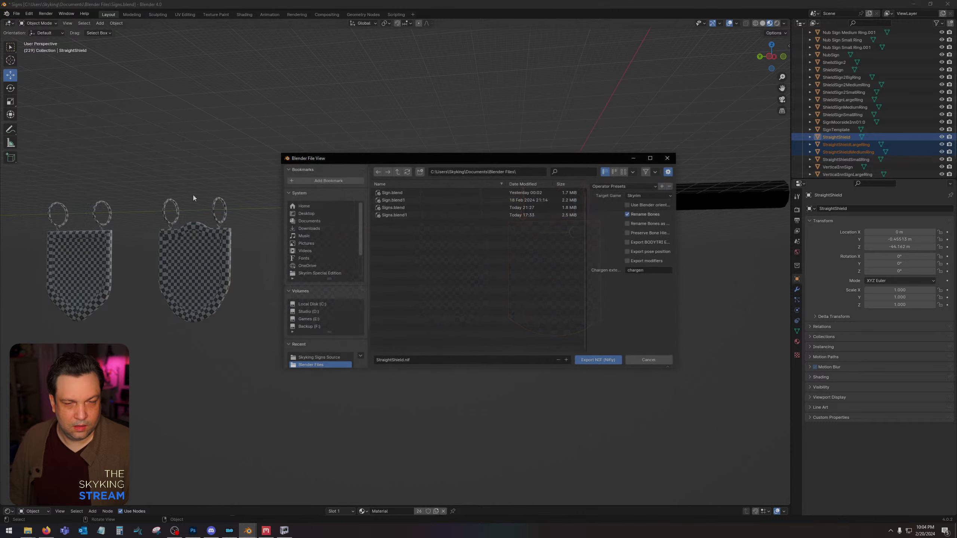
pyautogui.click(322, 214)
pyautogui.doubleClick(414, 210)
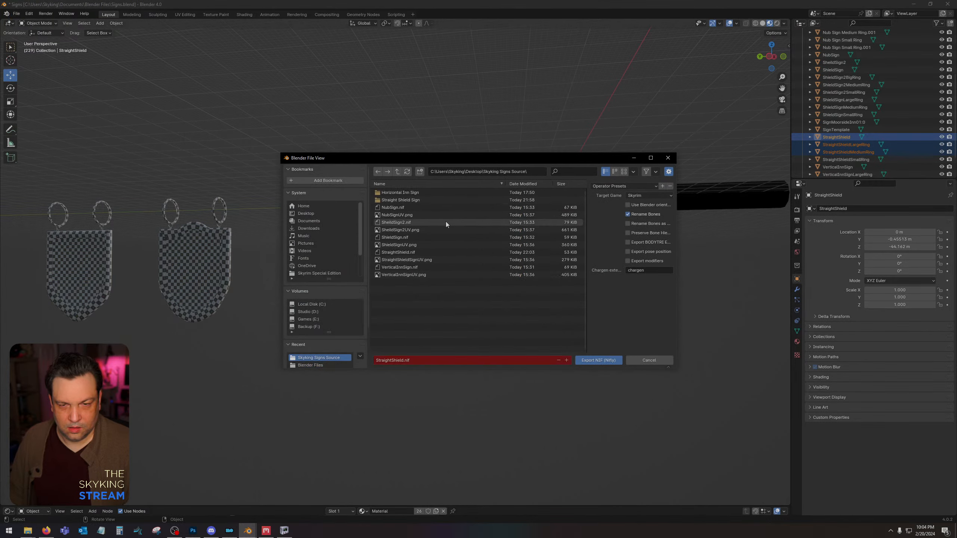
pyautogui.doubleClick(435, 253)
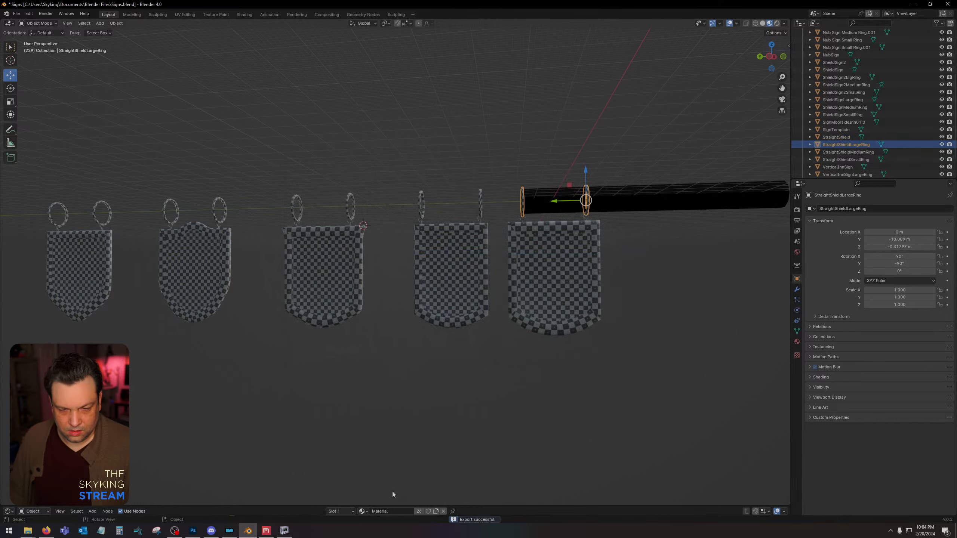
# Close the previous NifSkope window, examine the panel's surface and wireframe in the newly exported StraightShield.nif, and close the file.
pyautogui.rightClick(285, 531)
pyautogui.click(286, 516)
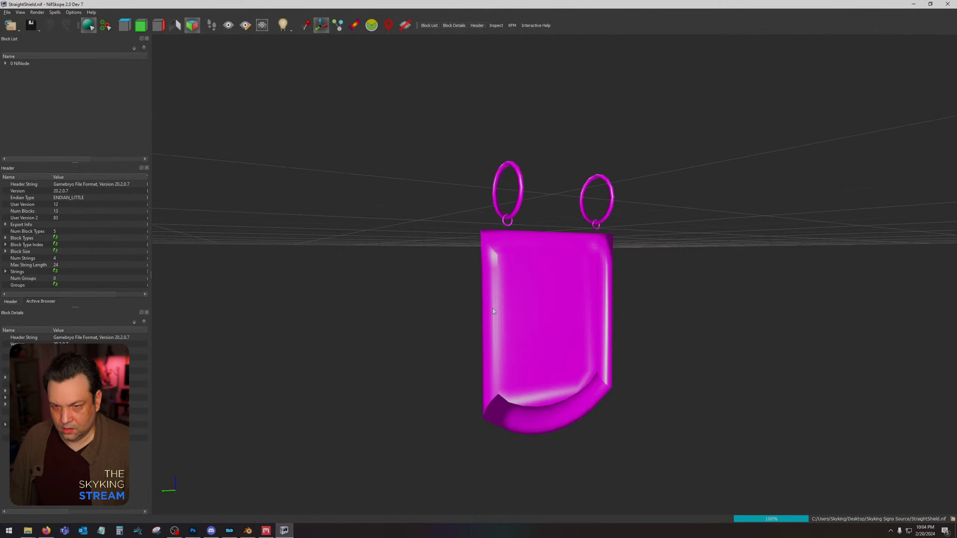
pyautogui.moveTo(409, 316); pyautogui.dragTo(594, 267)
pyautogui.click(594, 267)
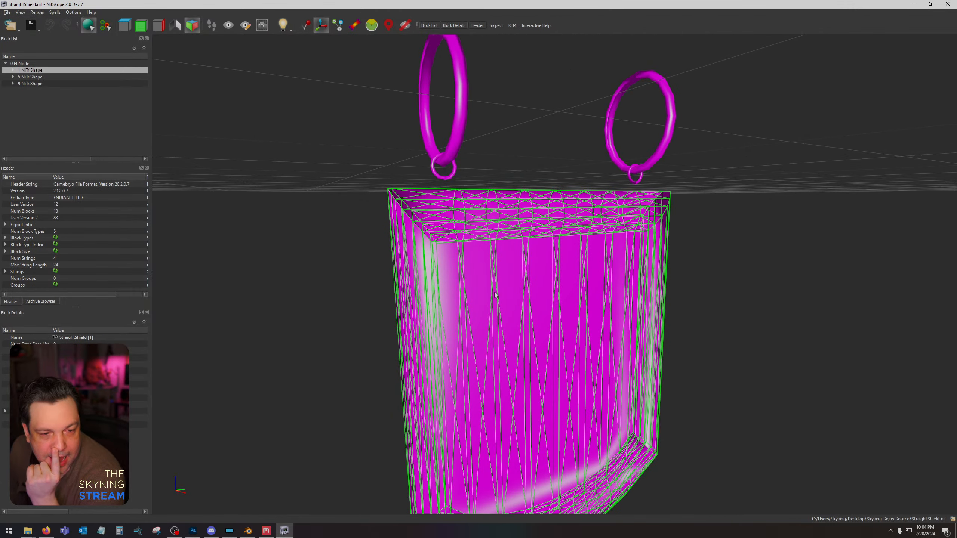
pyautogui.click(948, 3)
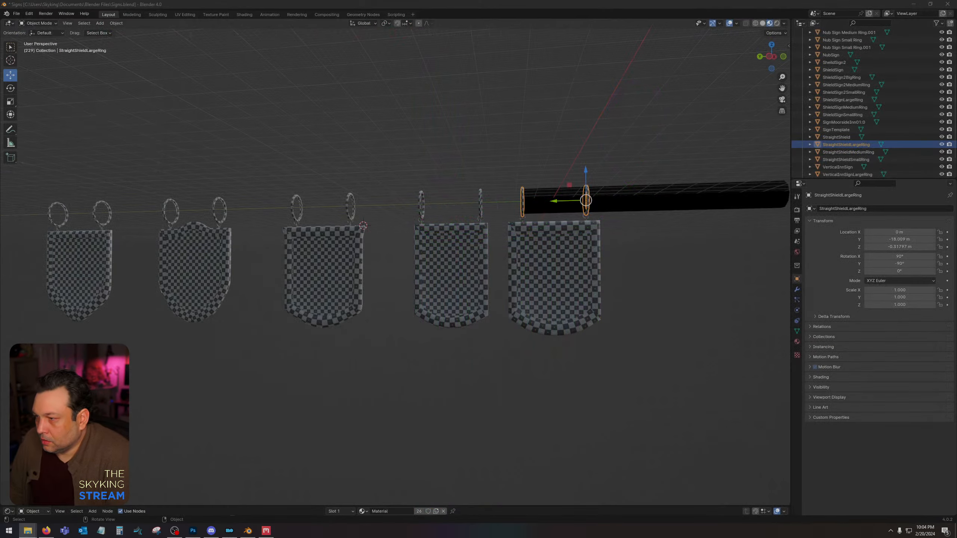
# Flip the normals of the StraightShield panel mesh again.
pyautogui.click(581, 274)
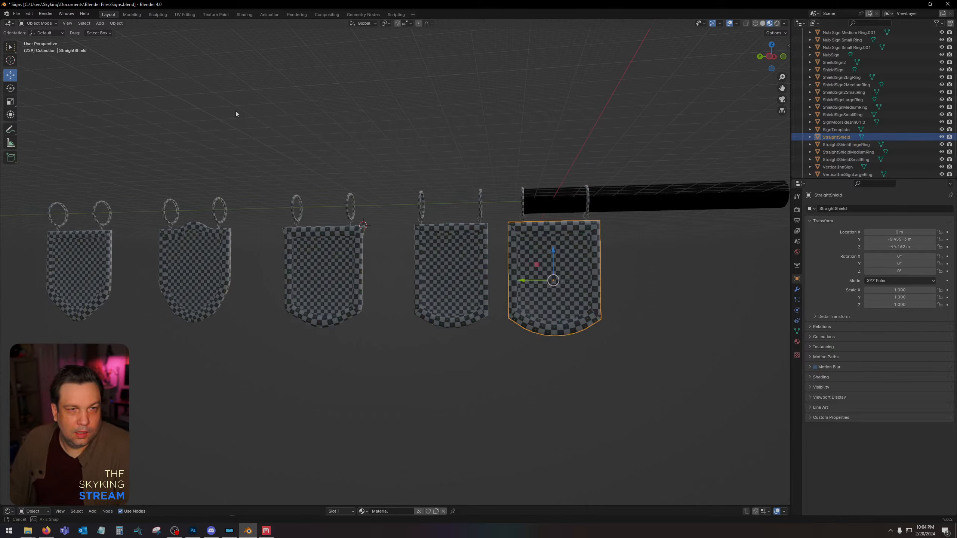
pyautogui.press('Tab')
pyautogui.click(140, 23)
pyautogui.moveTo(164, 150)
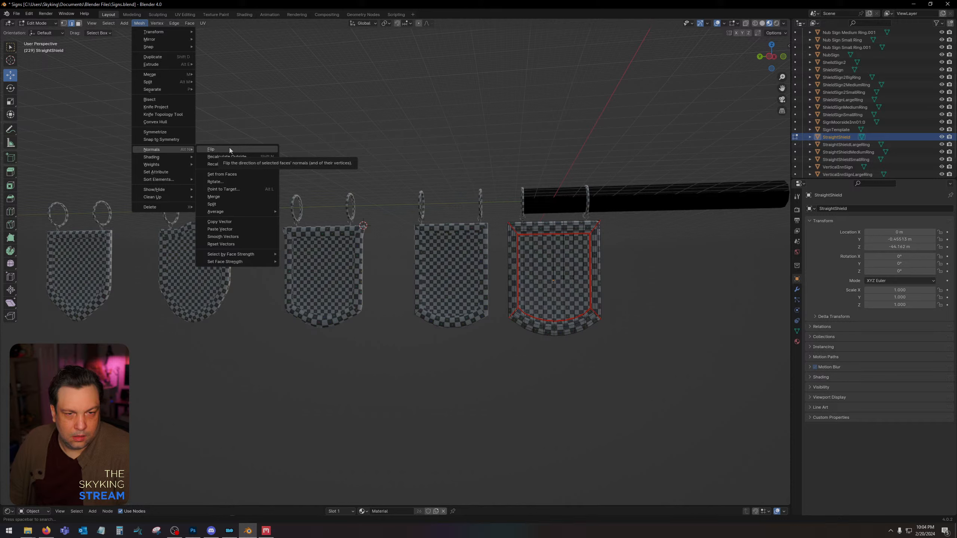
pyautogui.click(229, 149)
pyautogui.click(583, 275)
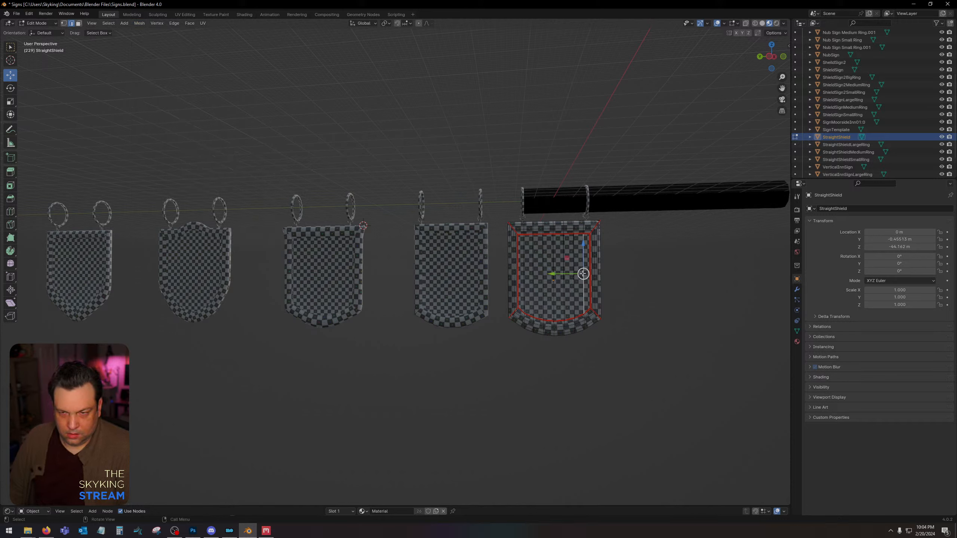
pyautogui.press('Tab')
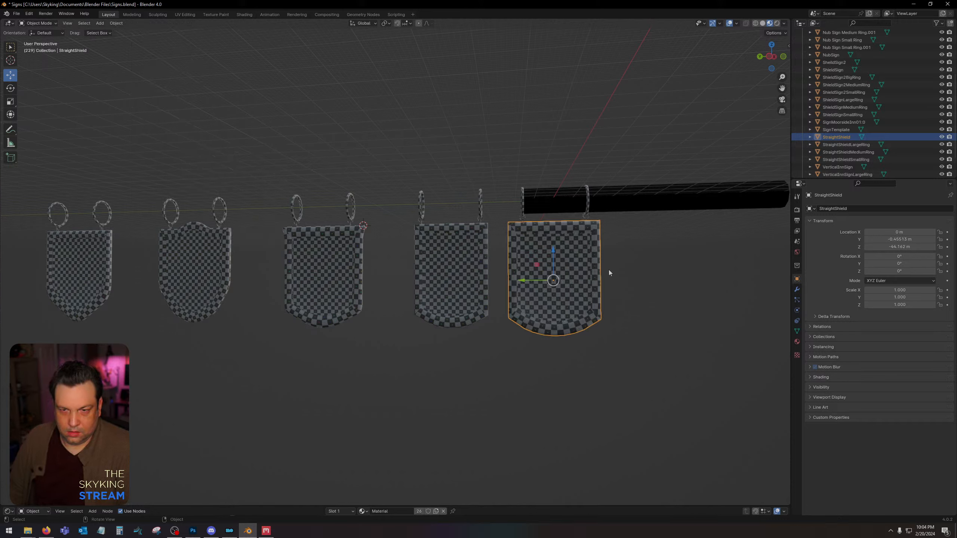
# Export the StraightShield panel with its large and medium rings as StraightShield.nif into the Desktop's Skyking Signs Source folder.
pyautogui.keyDown('shift'); pyautogui.click(520, 207); pyautogui.keyUp('shift')
pyautogui.keyDown('shift'); pyautogui.click(522, 207); pyautogui.keyUp('shift')
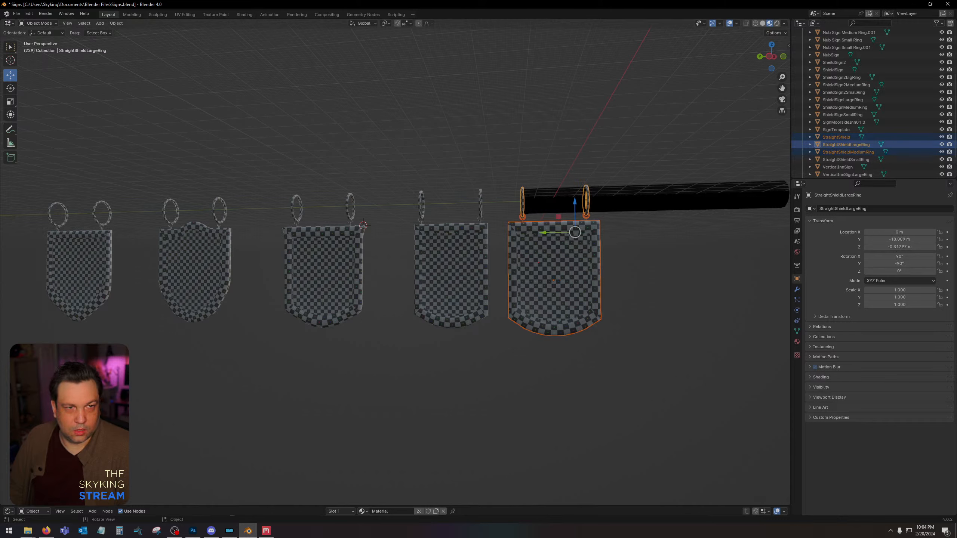
pyautogui.click(16, 13)
pyautogui.moveTo(50, 128)
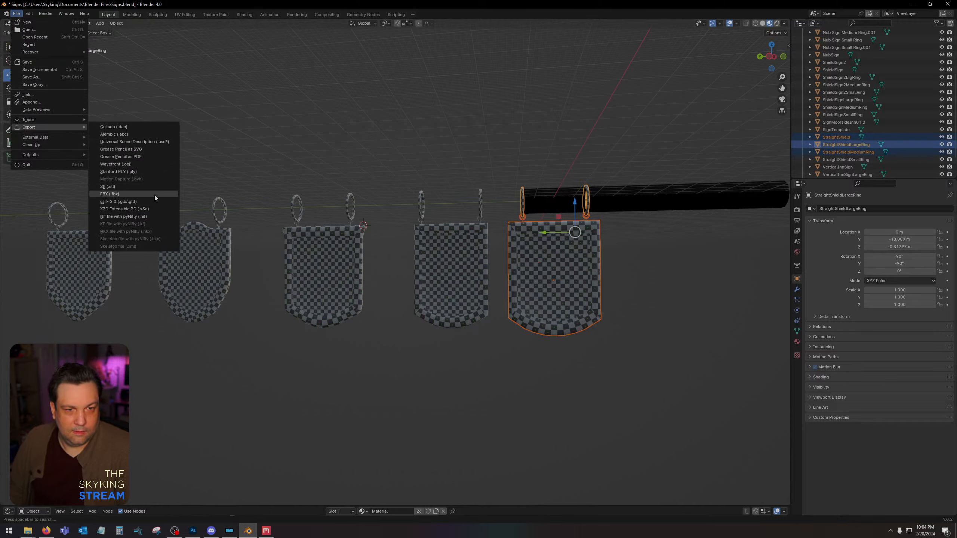
pyautogui.click(155, 217)
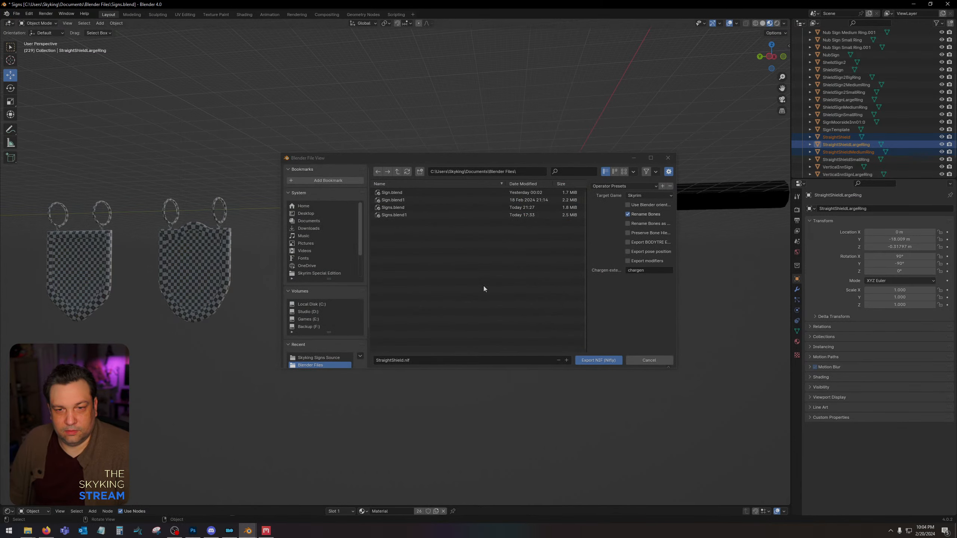
pyautogui.click(318, 214)
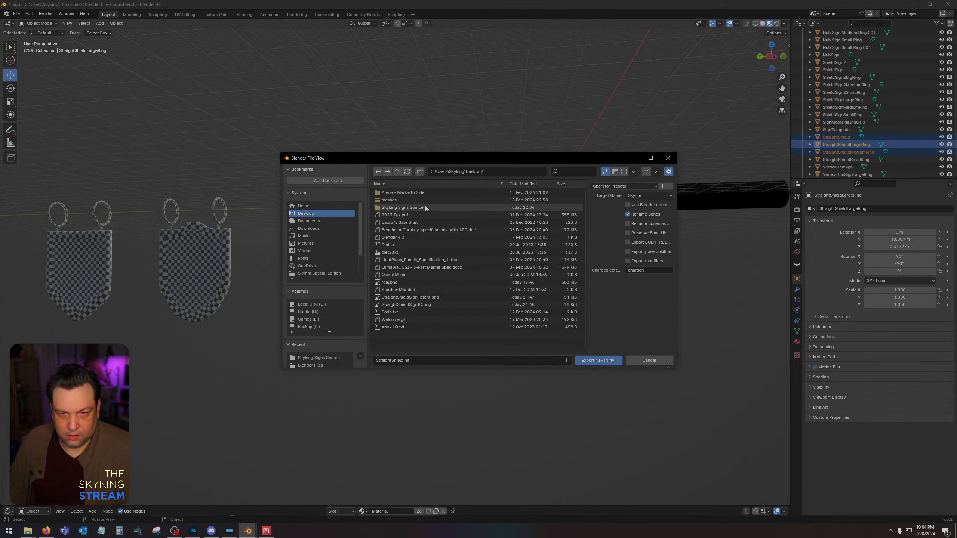
pyautogui.click(424, 208)
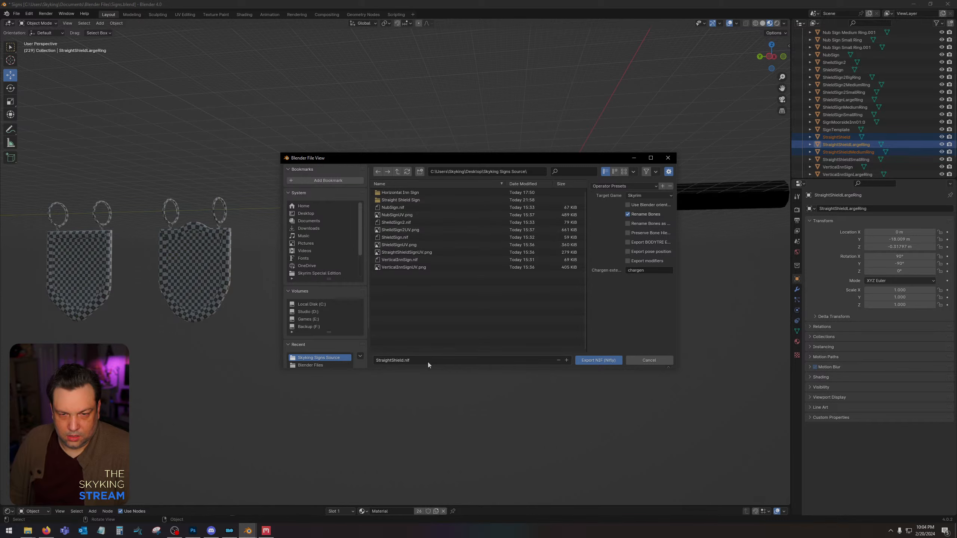
pyautogui.click(606, 361)
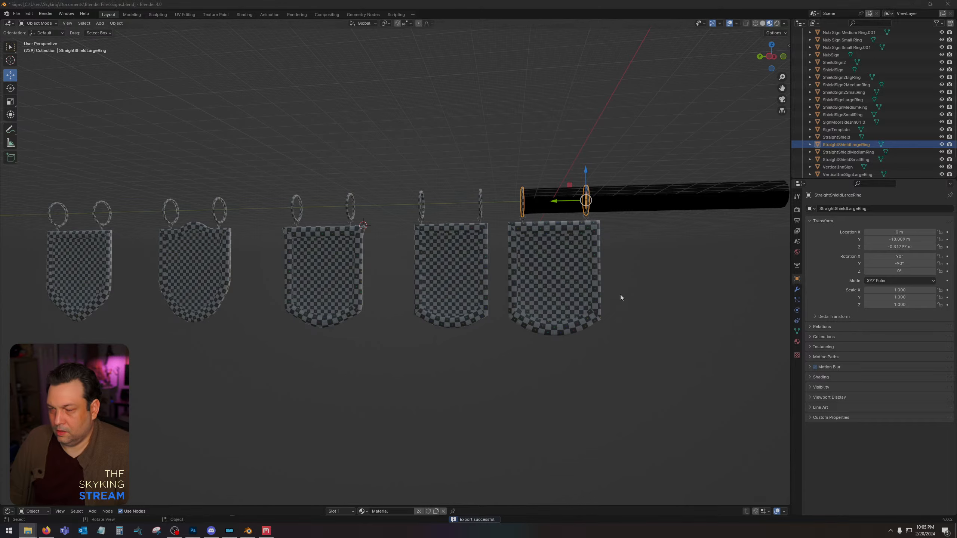
# In NifSkope, open the panel's BSShaderTextureSet in the exported StraightShield.nif and assign the sign's wood texture to its first texture slot.
pyautogui.moveTo(615, 310); pyautogui.dragTo(558, 312)
pyautogui.click(530, 309)
pyautogui.click(13, 71)
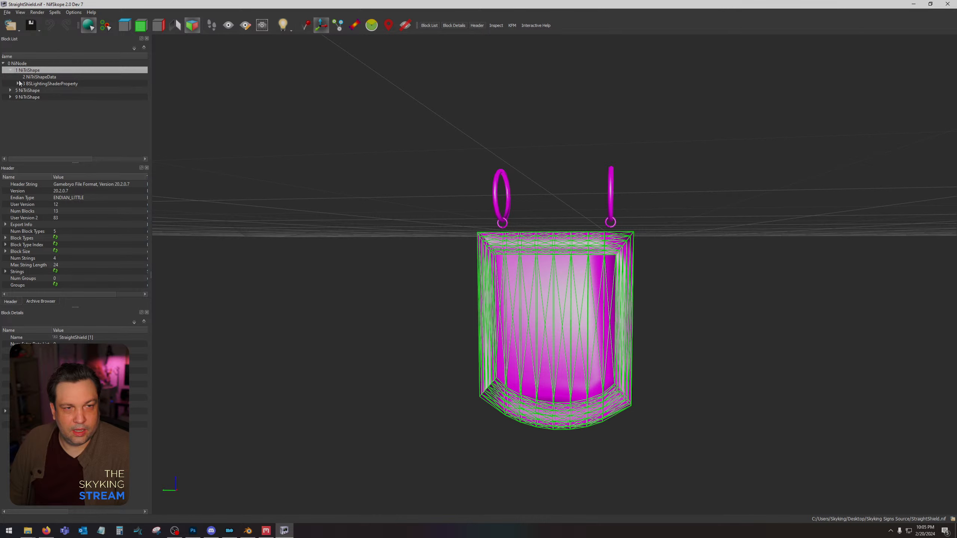
pyautogui.click(17, 83)
pyautogui.click(38, 91)
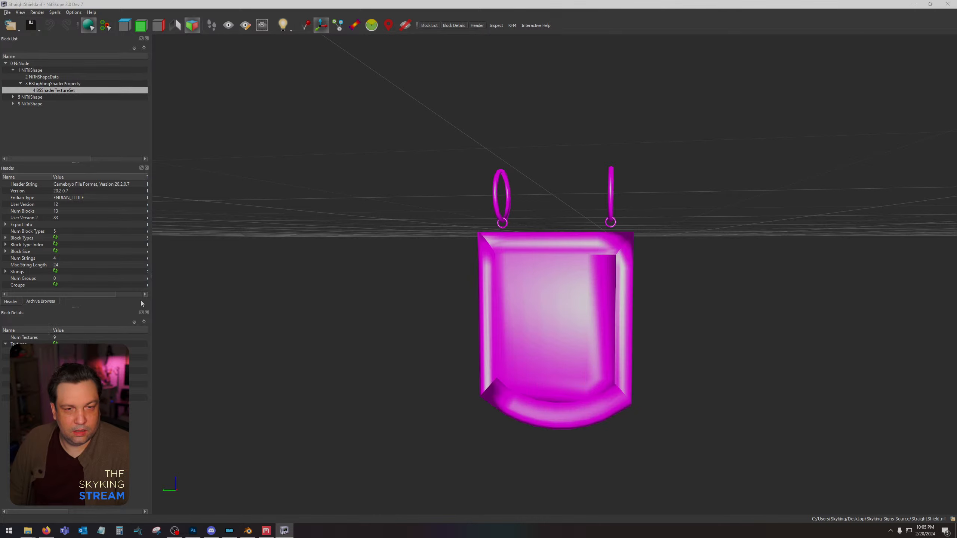
pyautogui.doubleClick(194, 134)
# Examine the textured panel's frame edges and wireframe from the side.
pyautogui.moveTo(373, 294); pyautogui.dragTo(309, 299)
pyautogui.scroll(5, 480, 345)
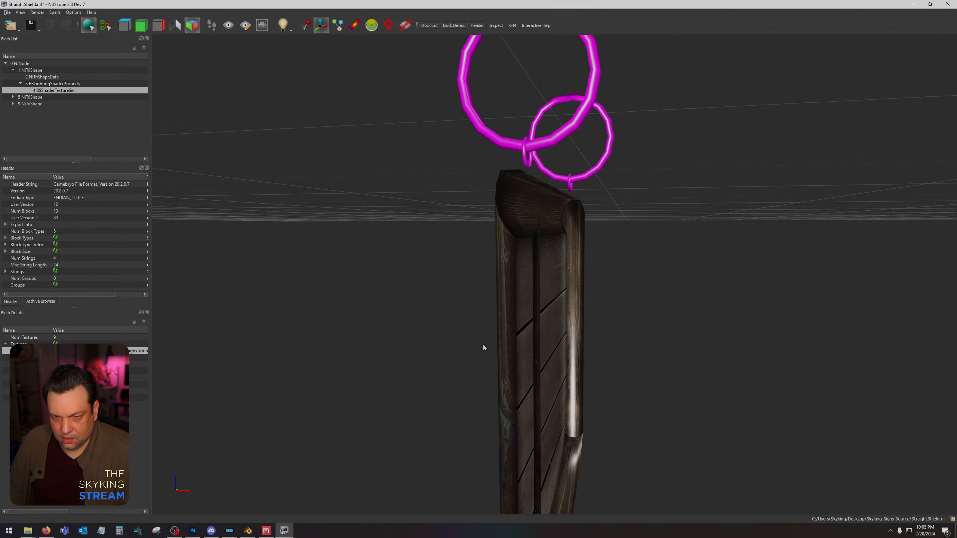
pyautogui.moveTo(483, 344); pyautogui.dragTo(551, 328)
pyautogui.click(551, 328)
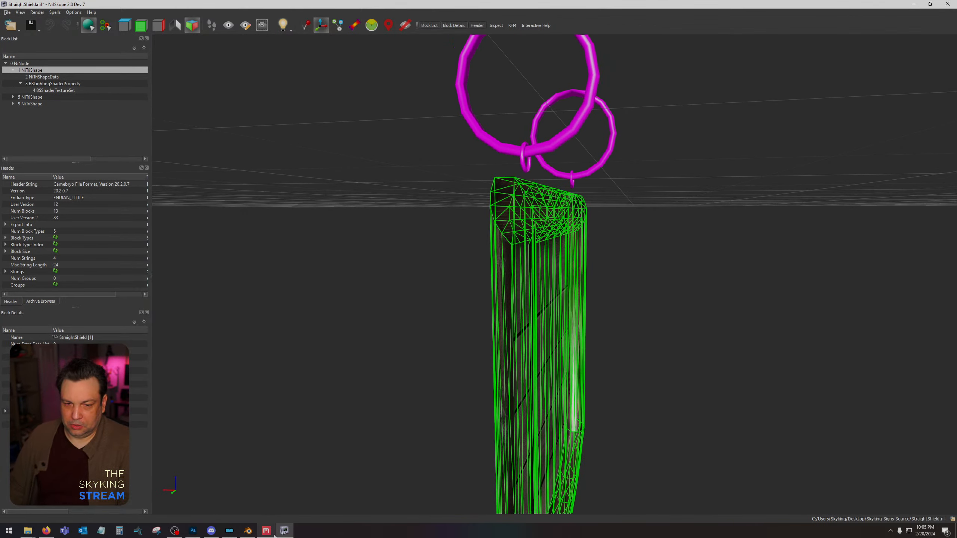
# Switch back to Blender and select the StraightShield panel.
pyautogui.click(248, 531)
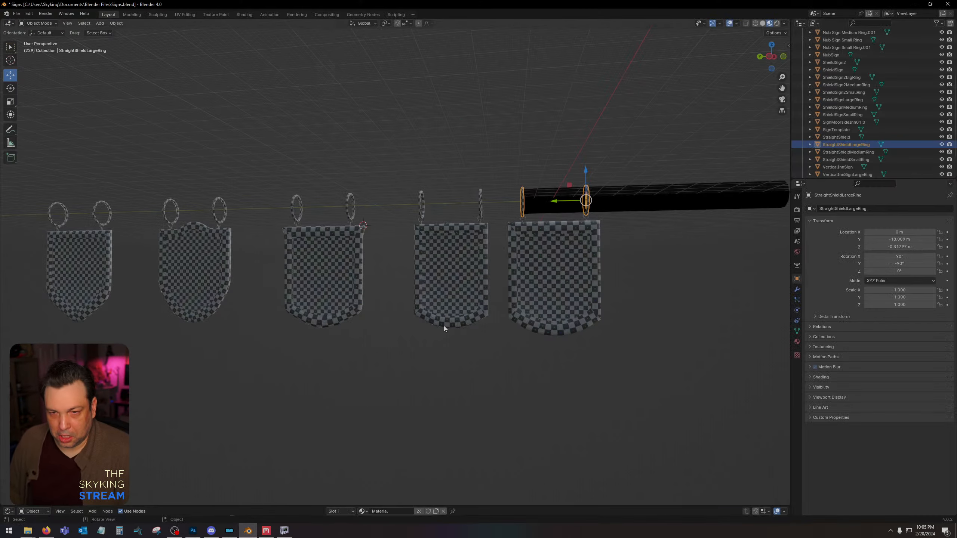
pyautogui.click(589, 274)
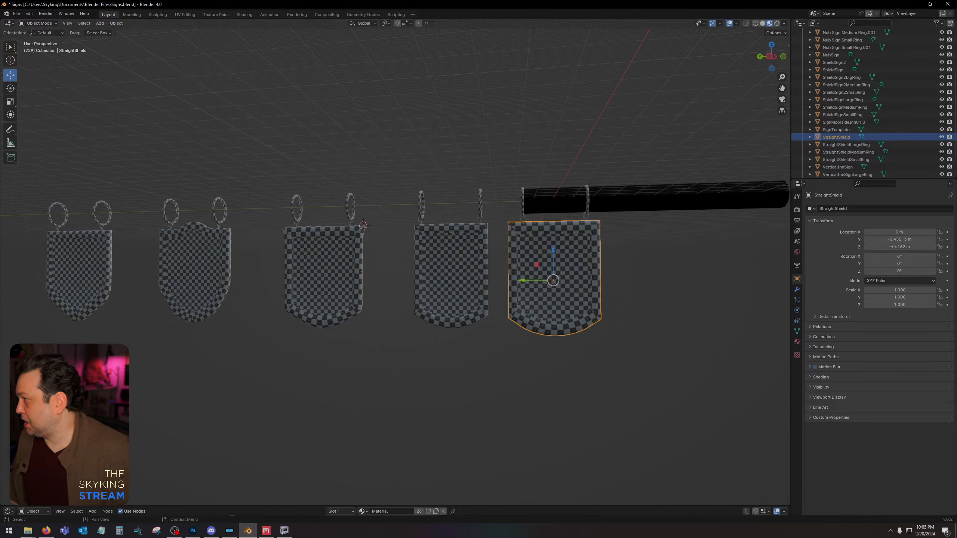
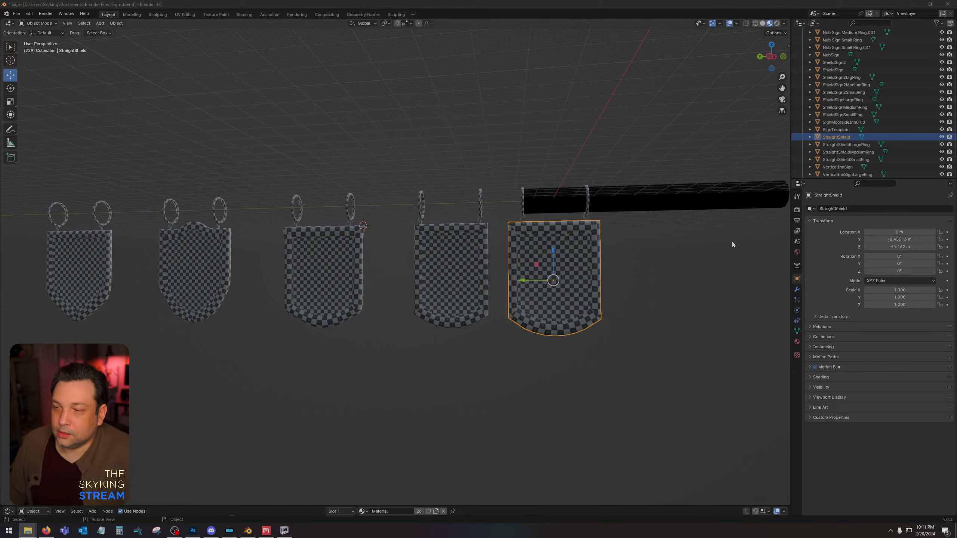
# Try to flip the StraightShield panel's normals and recalculate them outside without selecting its faces.
pyautogui.scroll(-4, 735, 240)
pyautogui.scroll(8, 544, 379)
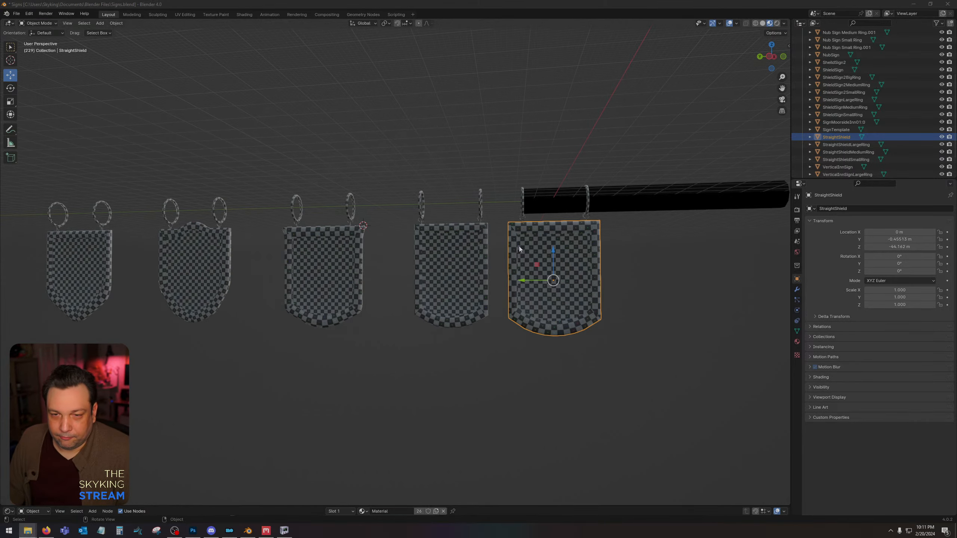
pyautogui.moveTo(585, 241); pyautogui.dragTo(493, 239, button='middle')
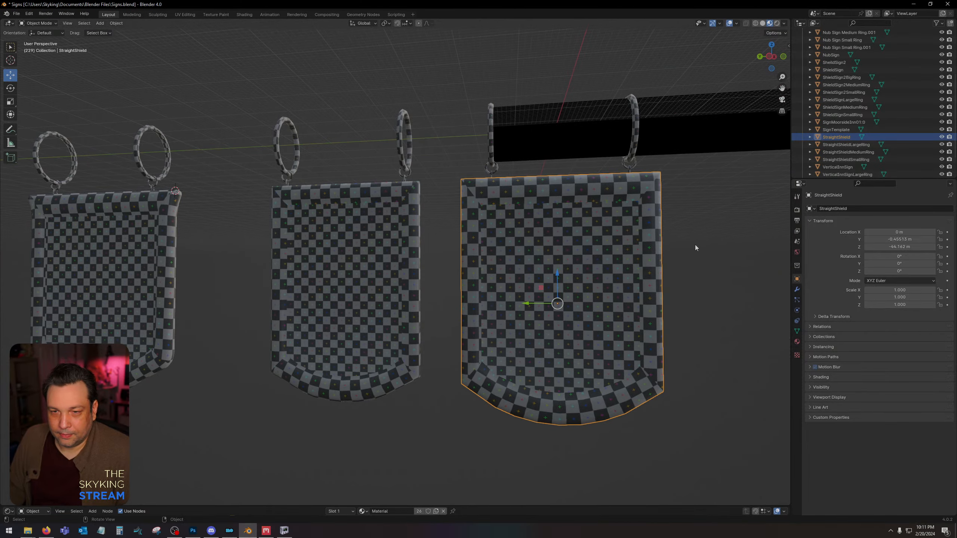
pyautogui.moveTo(695, 245); pyautogui.dragTo(661, 250, button='middle')
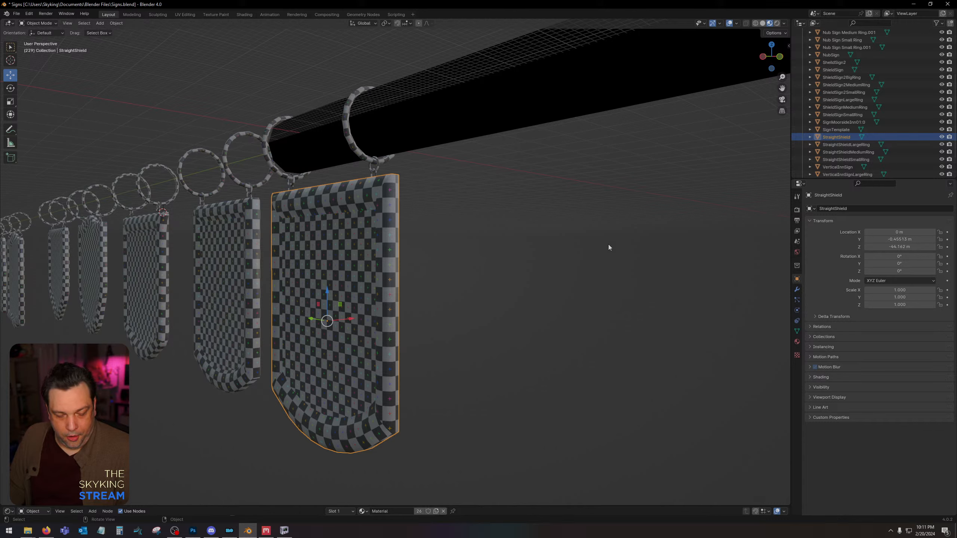
pyautogui.press('Tab')
pyautogui.hotkey('alt', 'n')
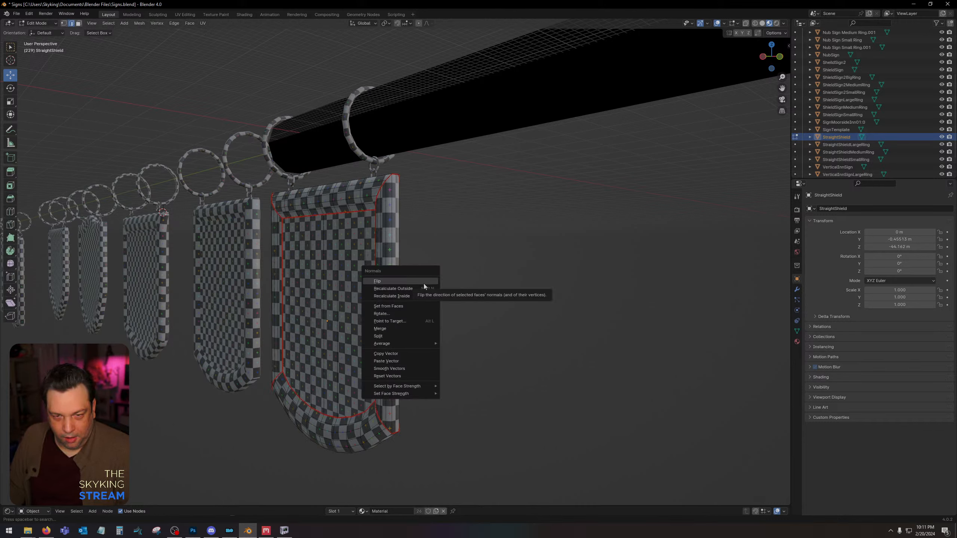
pyautogui.click(424, 284)
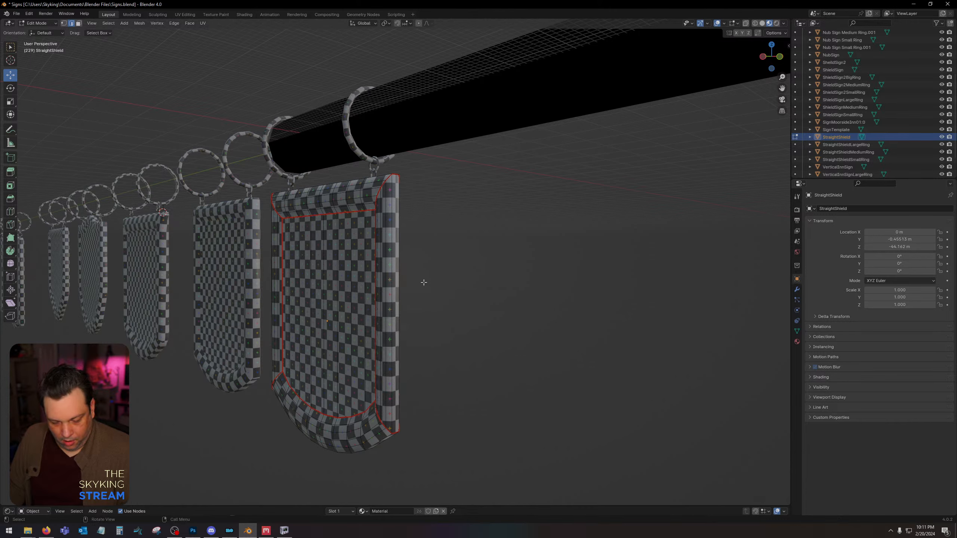
pyautogui.hotkey('alt', 'n')
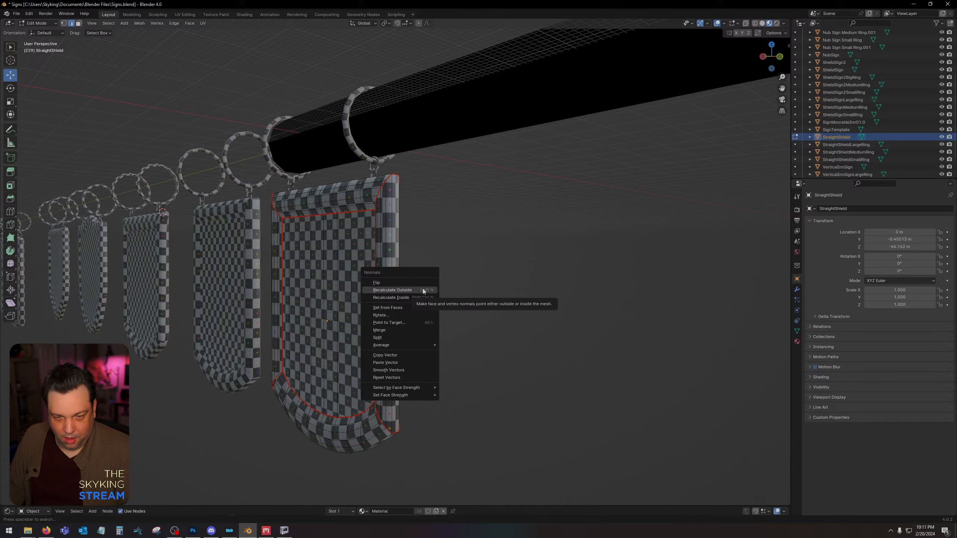
pyautogui.click(423, 290)
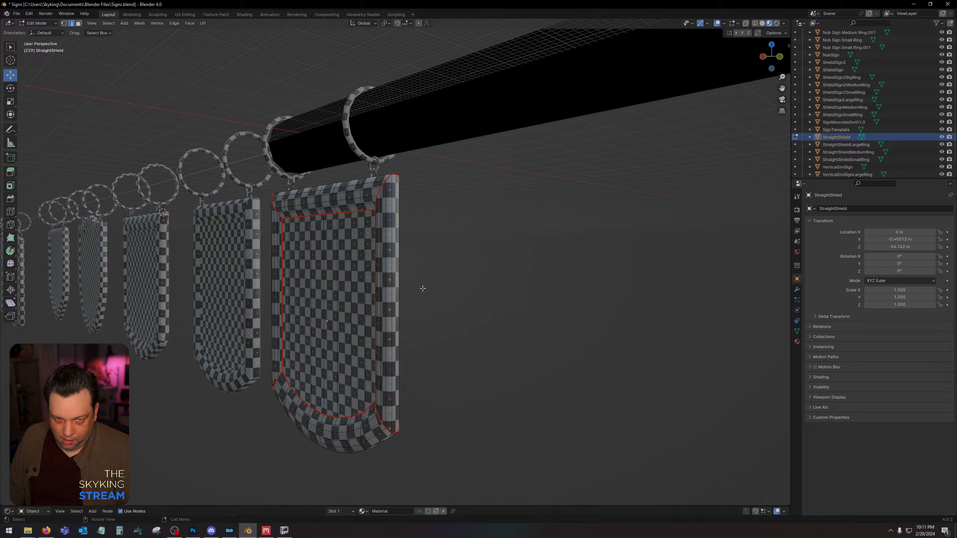
pyautogui.keyDown('alt'); pyautogui.click(422, 272); pyautogui.keyUp('alt')
pyautogui.press('Tab')
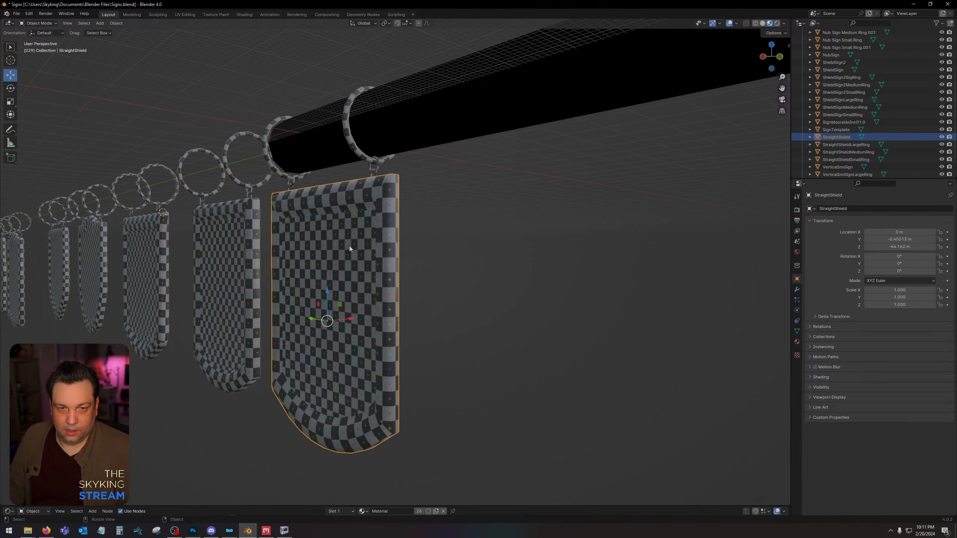
# Export the StraightShield panel alone over StraightShield.nif in the Desktop's Skyking Signs Source folder.
pyautogui.click(16, 13)
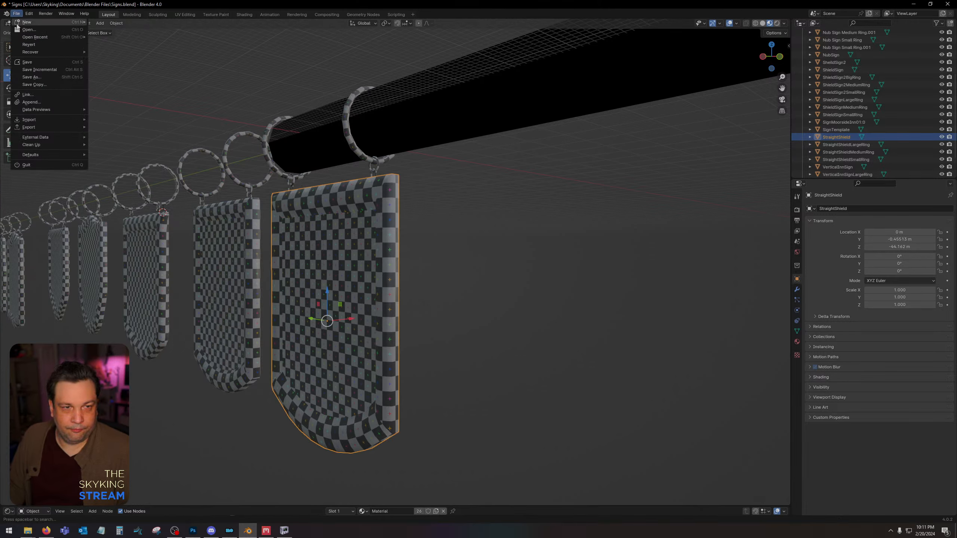
pyautogui.moveTo(41, 127)
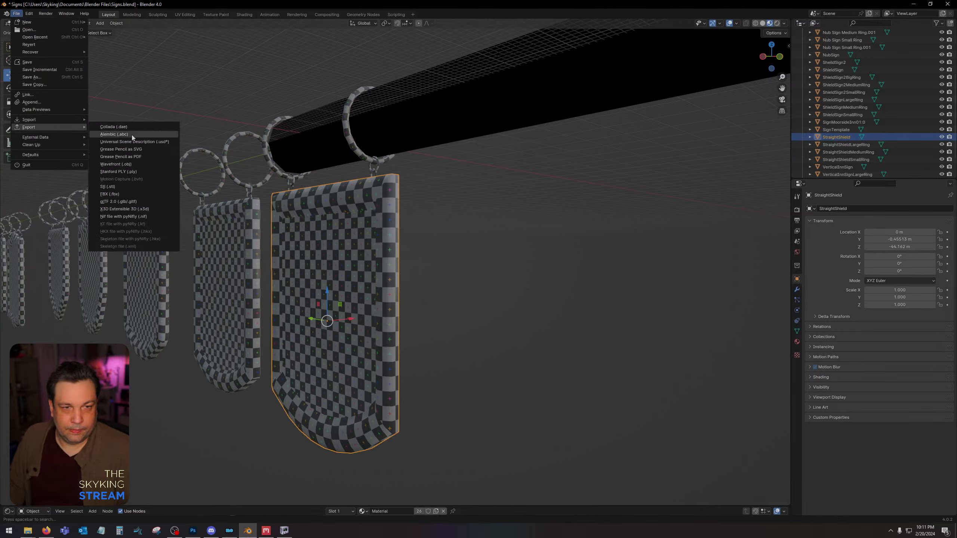
pyautogui.click(163, 219)
pyautogui.click(322, 213)
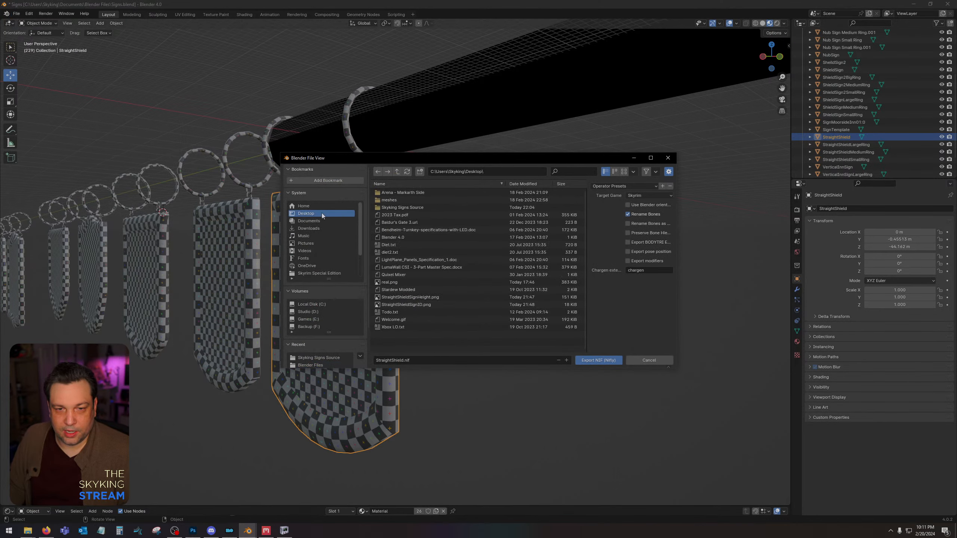
pyautogui.doubleClick(430, 211)
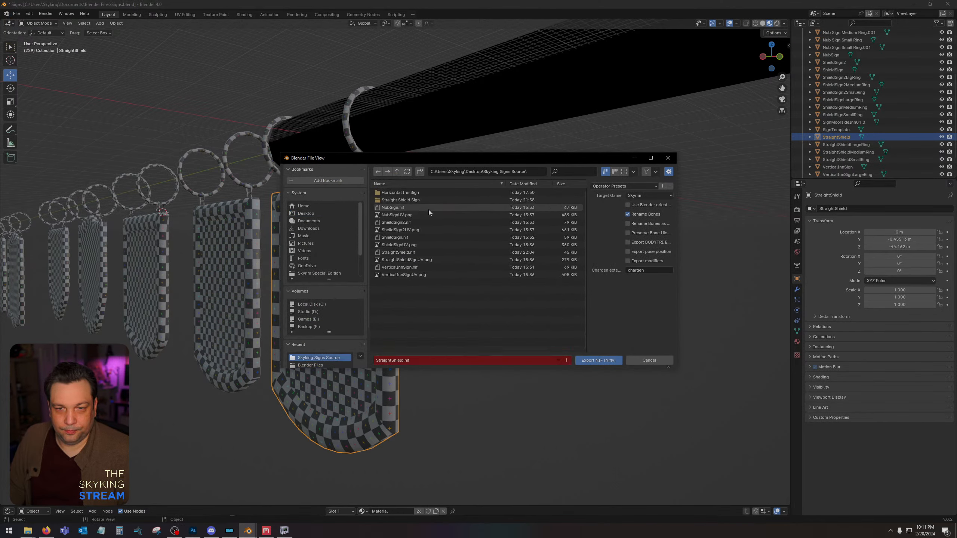
pyautogui.doubleClick(415, 253)
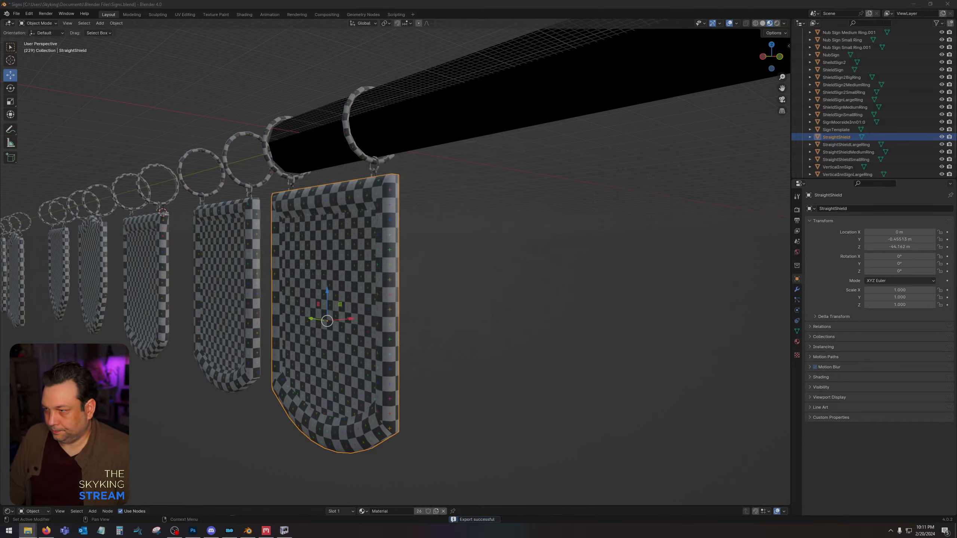
# Discard the unsaved changes in NifSkope and inspect the shading of the re-exported StraightShield panel.
pyautogui.click(281, 532)
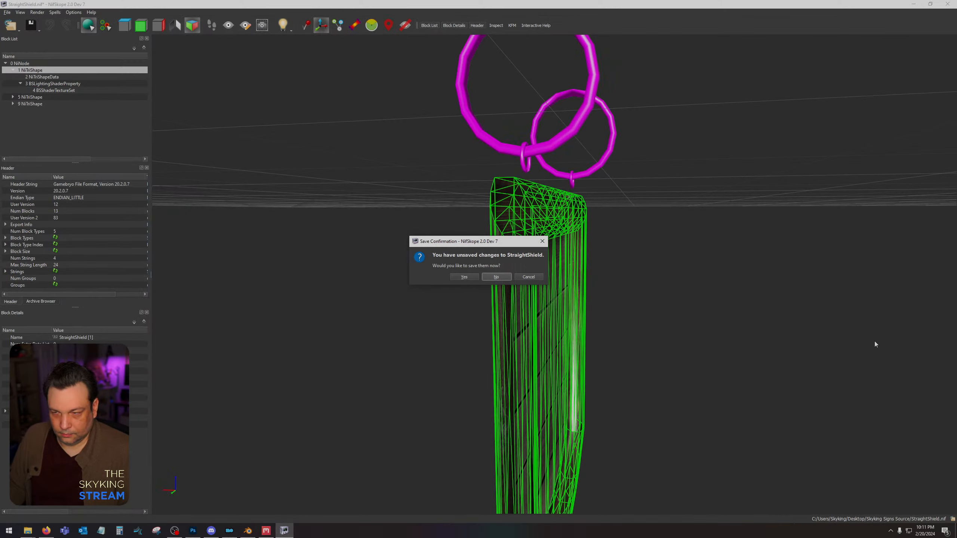
pyautogui.click(496, 277)
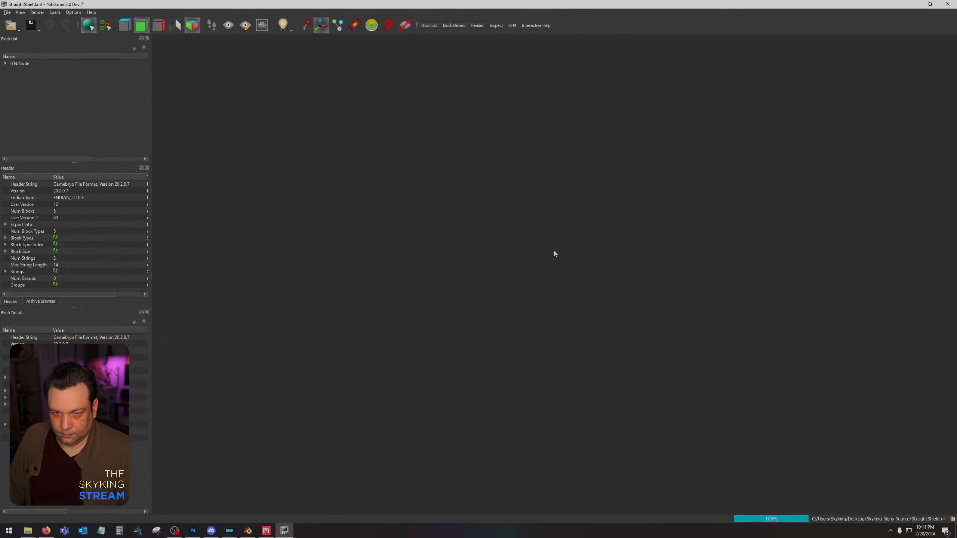
pyautogui.moveTo(544, 252); pyautogui.dragTo(506, 258)
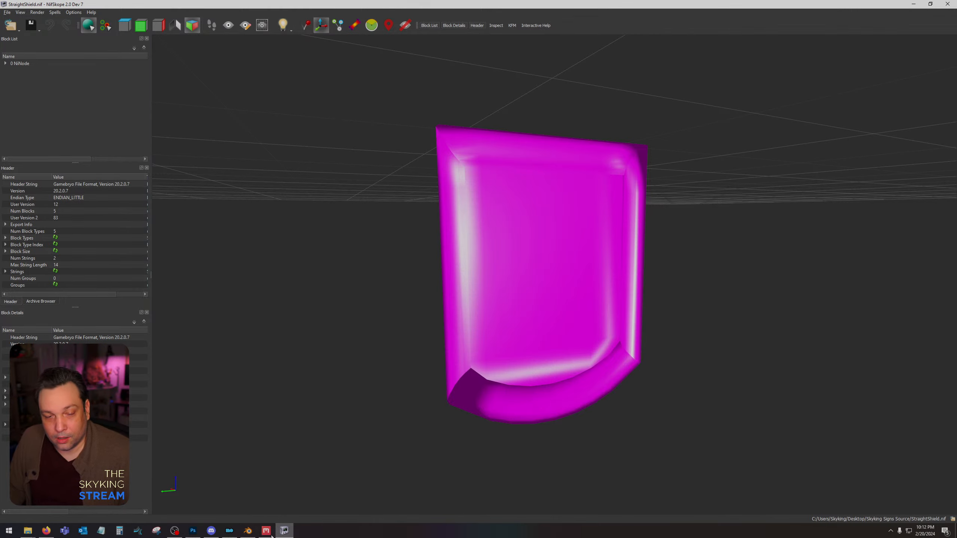
# Switch back to Blender, select the whole StraightShield mesh and recalculate its normals outside.
pyautogui.click(247, 531)
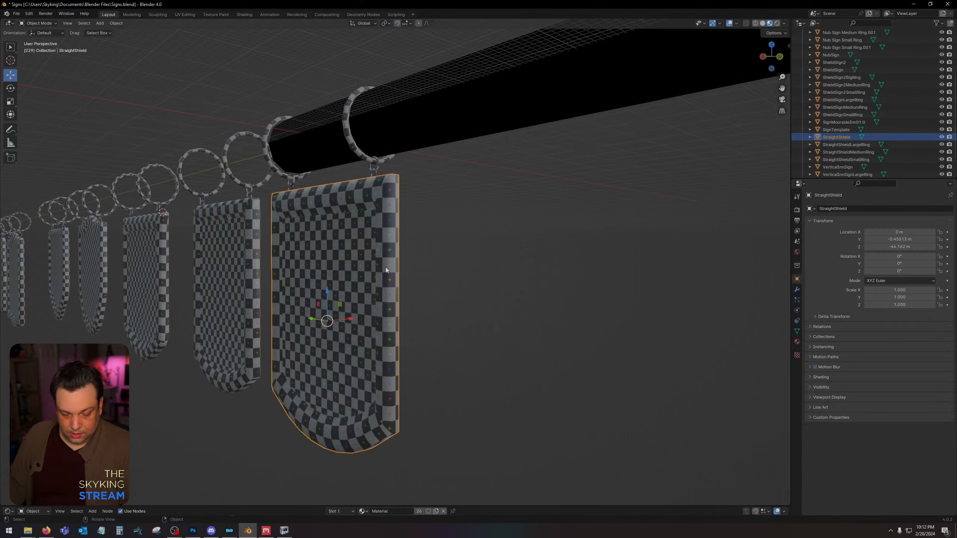
pyautogui.press('Tab')
pyautogui.press('a')
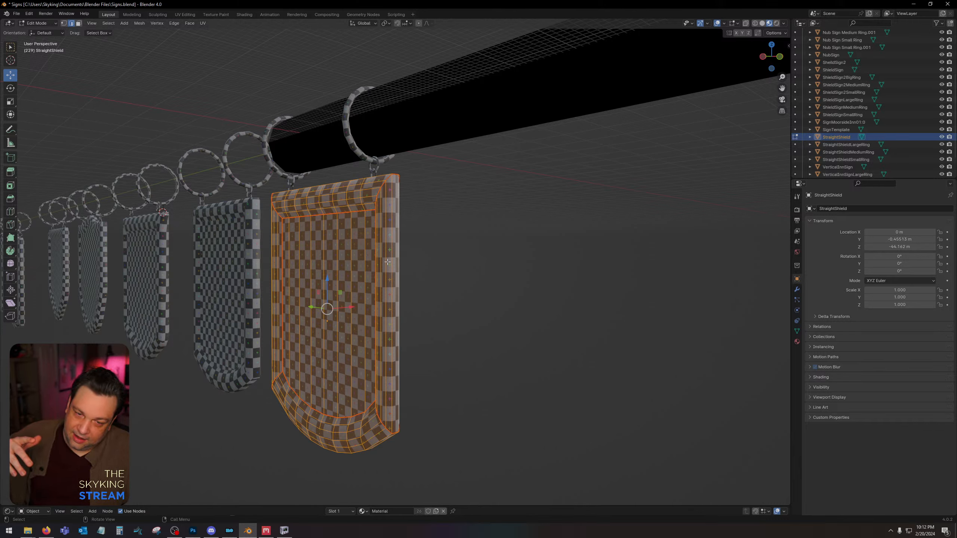
pyautogui.hotkey('alt', 'n')
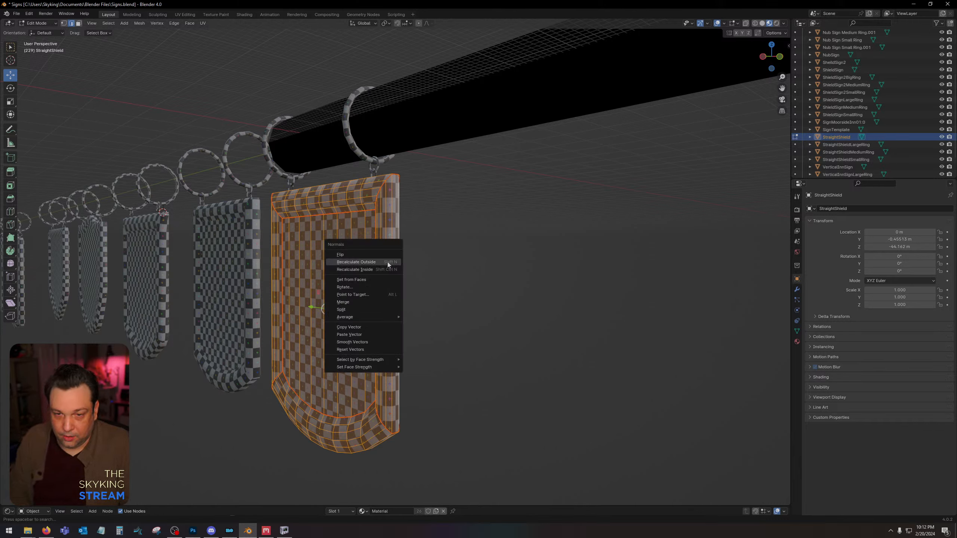
pyautogui.click(387, 262)
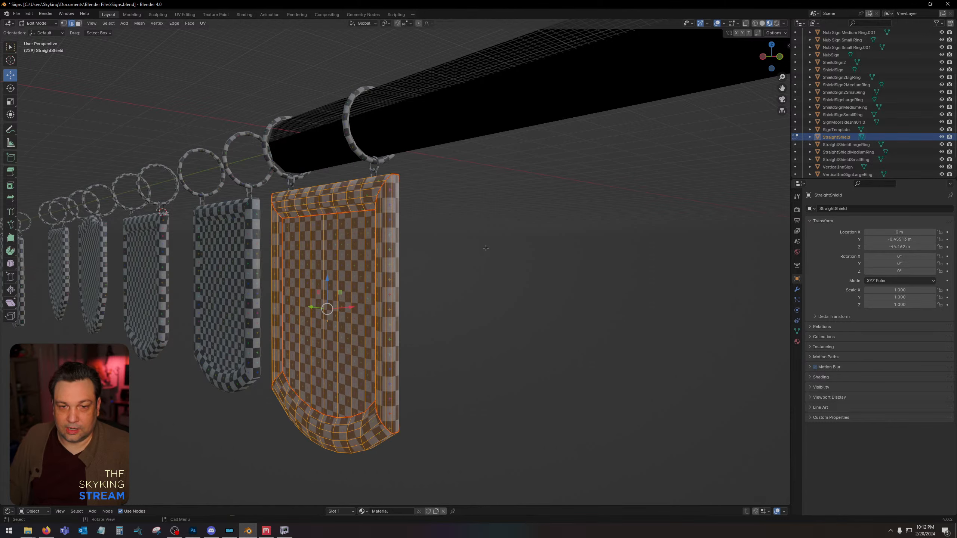
pyautogui.hotkey('alt', 'a')
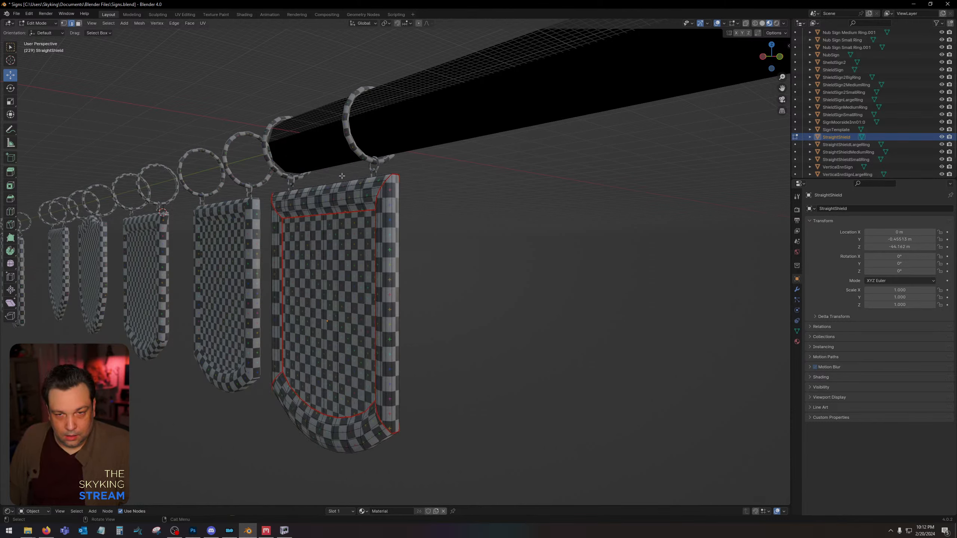
pyautogui.press('Tab')
# Export the StraightShield panel with its small, medium and large rings over StraightShield.nif in the Desktop's Skyking Signs Source folder.
pyautogui.keyDown('shift'); pyautogui.click(372, 174); pyautogui.keyUp('shift')
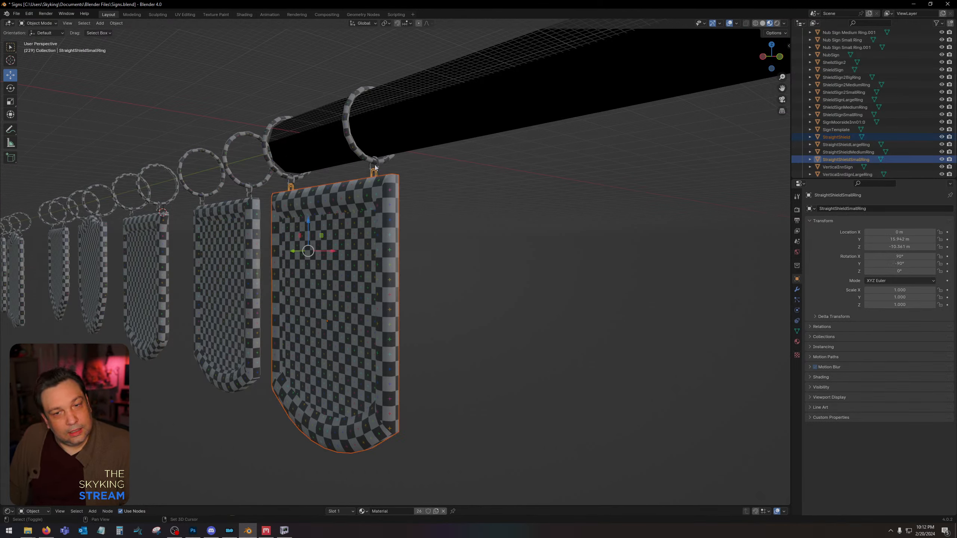
pyautogui.keyDown('shift'); pyautogui.click(378, 165); pyautogui.keyUp('shift')
pyautogui.keyDown('shift'); pyautogui.click(363, 153); pyautogui.keyUp('shift')
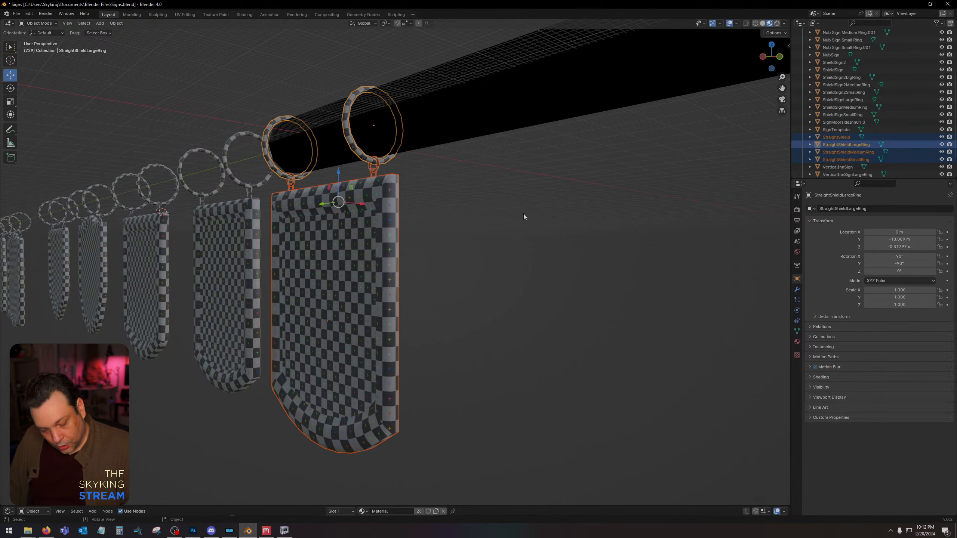
pyautogui.click(17, 14)
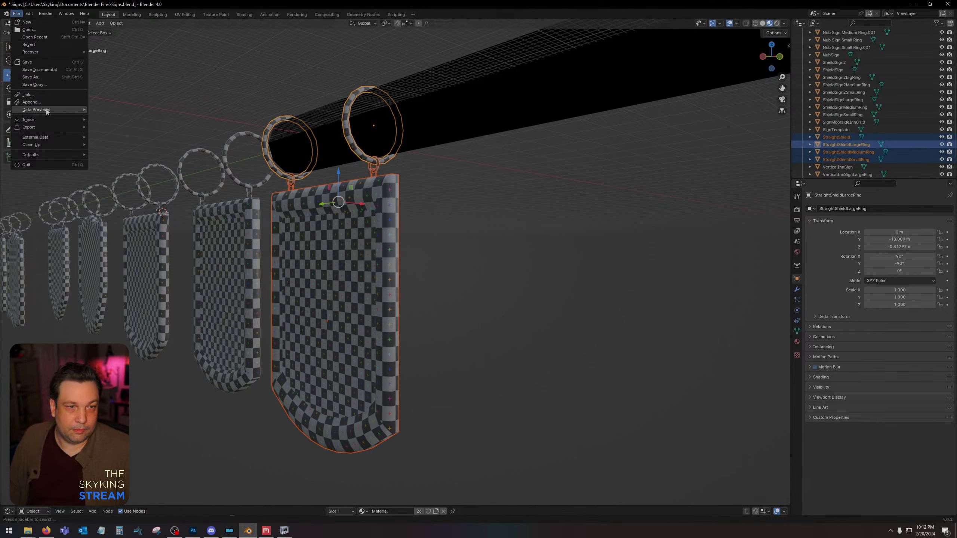
pyautogui.moveTo(52, 124)
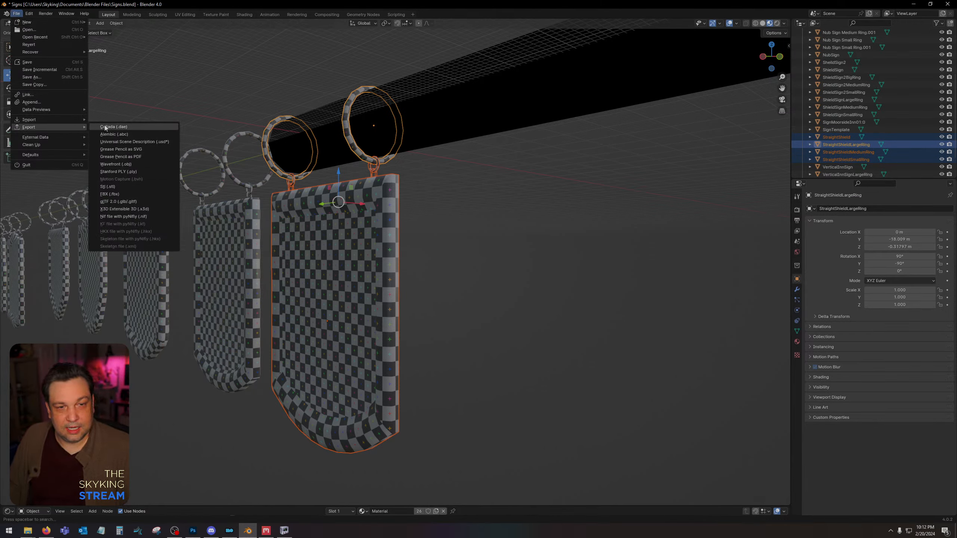
pyautogui.click(154, 220)
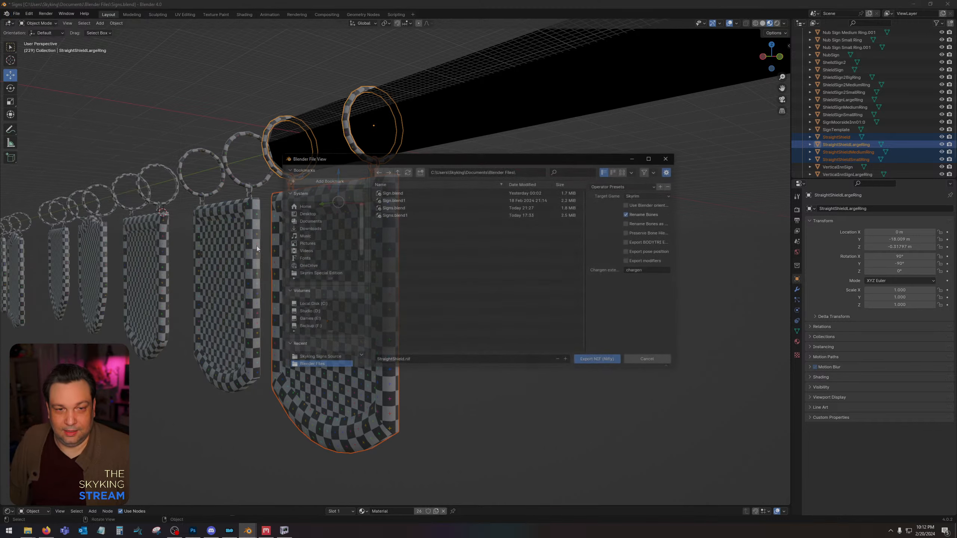
pyautogui.click(310, 217)
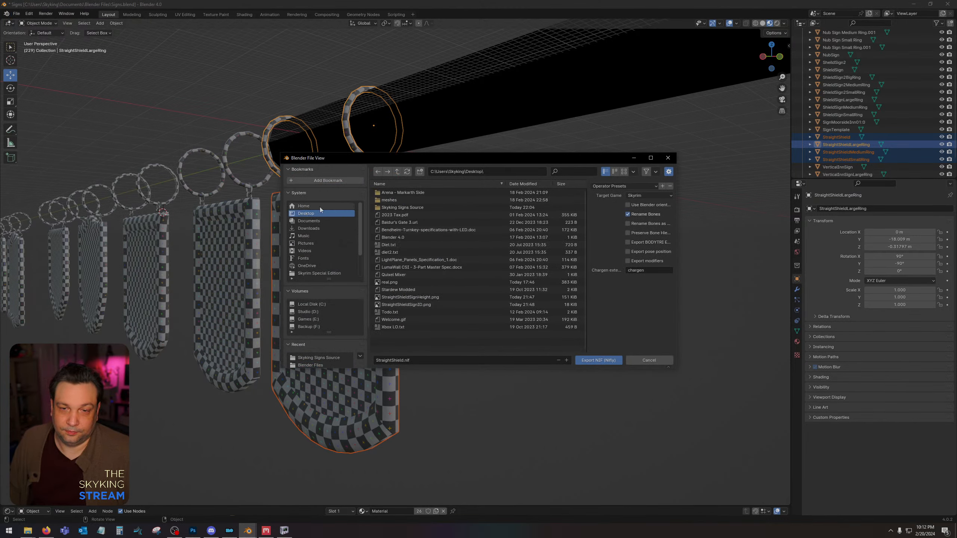
pyautogui.click(452, 207)
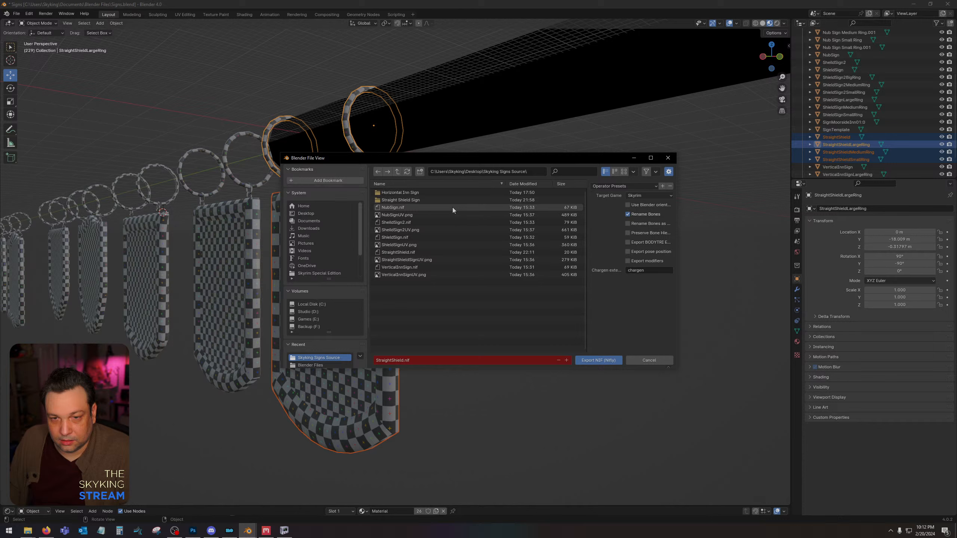
pyautogui.doubleClick(447, 253)
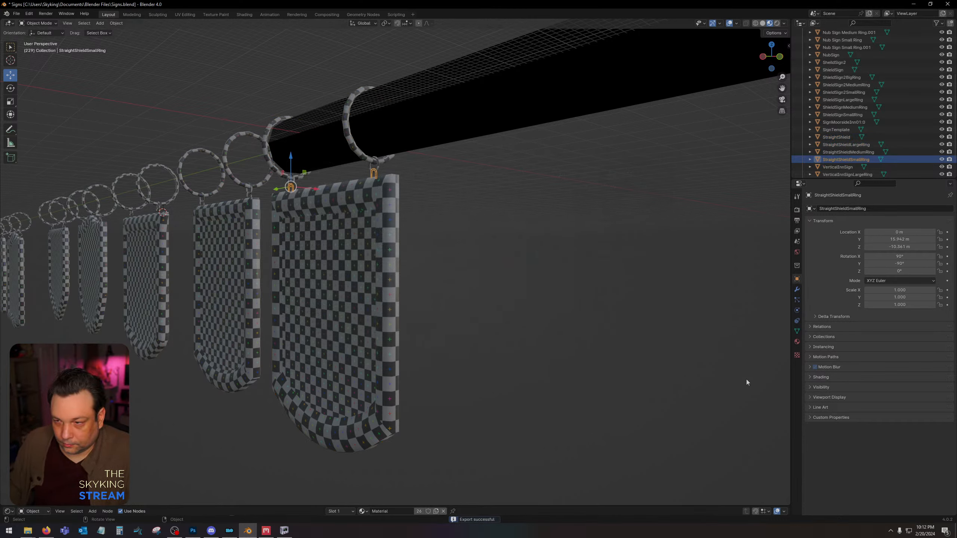
# Close the old NifSkope window and view the newly exported StraightShield.nif from the front.
pyautogui.rightClick(285, 531)
pyautogui.click(286, 515)
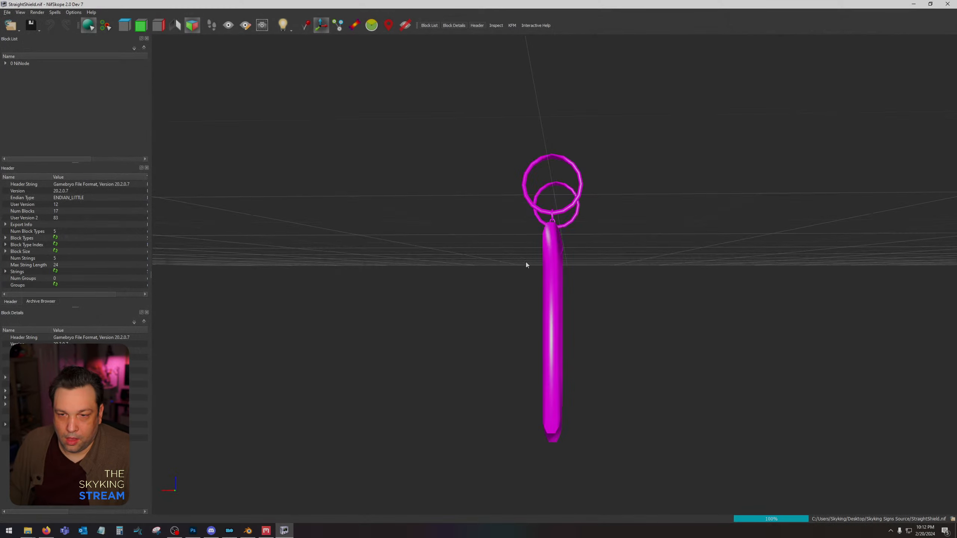
pyautogui.moveTo(525, 262)
pyautogui.mouseDown()
pyautogui.moveTo(425, 271)
pyautogui.moveTo(520, 268)
pyautogui.mouseUp()
# Open the shield panel's BSShaderTextureSet and assign the sign's wood colour texture from the Straight Shield Sign folder to its first texture slot.
pyautogui.click(543, 266)
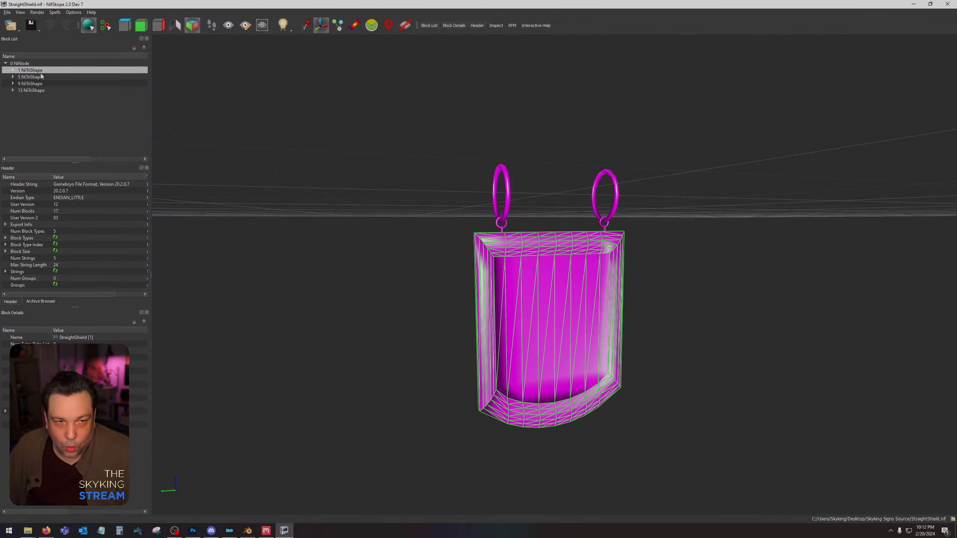
pyautogui.click(12, 70)
pyautogui.click(17, 84)
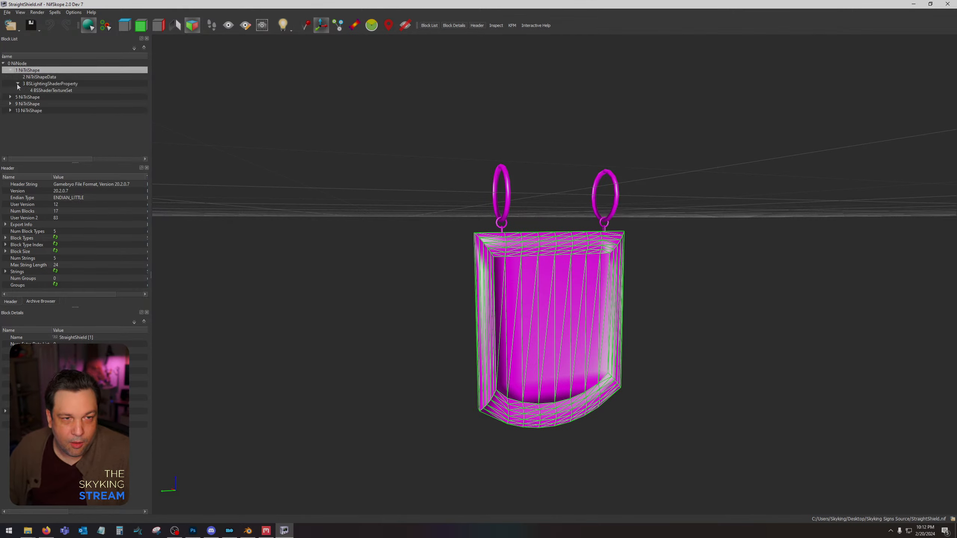
pyautogui.click(52, 90)
pyautogui.click(55, 351)
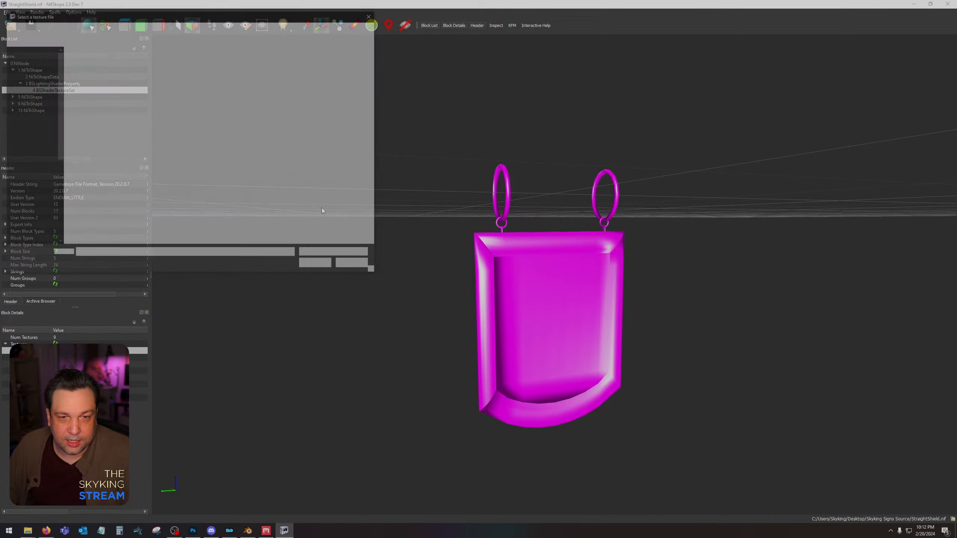
pyautogui.doubleClick(185, 131)
# Assign the StraightSheildSign_n normal map to the second texture slot of the shield panel's BSShaderTextureSet.
pyautogui.press('Down')
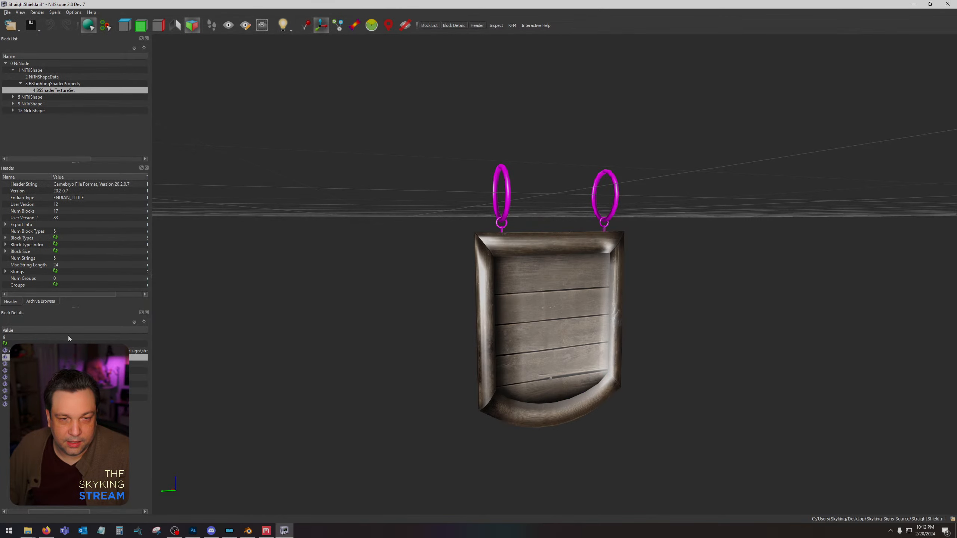
pyautogui.click(5, 359)
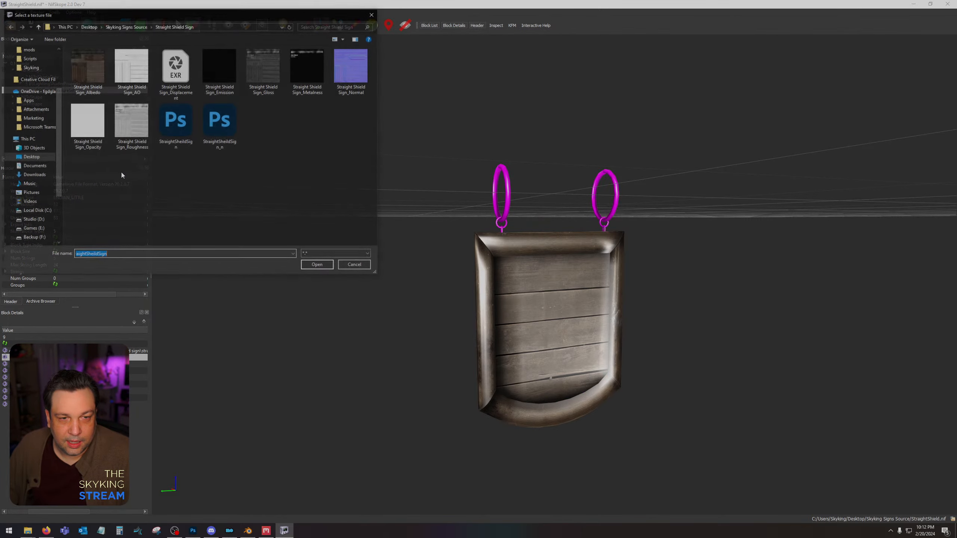
pyautogui.doubleClick(218, 122)
# Open the StraightShieldSmallRing shape's BSShaderTextureSet and assign StraightSheildSign to its first texture slot and StraightSheildSign_n to its second.
pyautogui.click(503, 231)
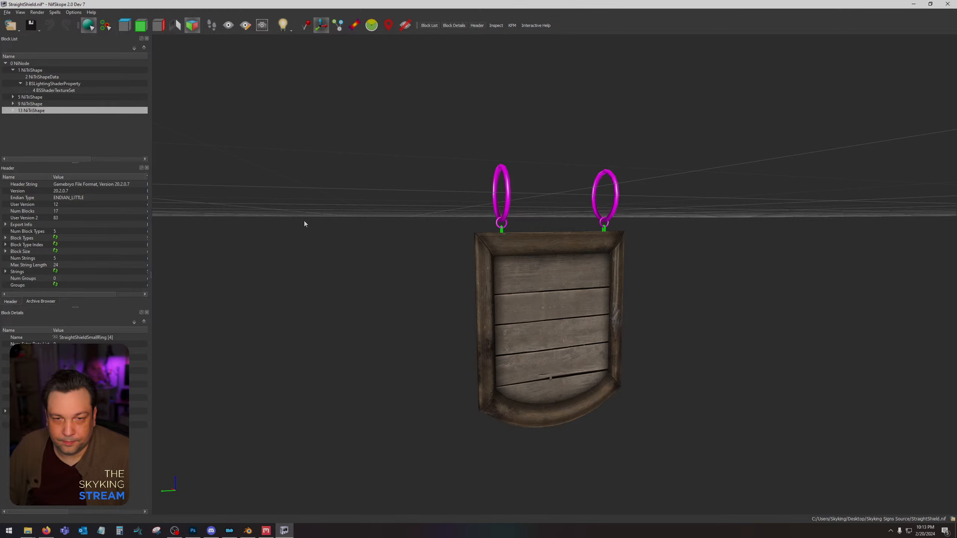
pyautogui.click(12, 110)
pyautogui.click(17, 124)
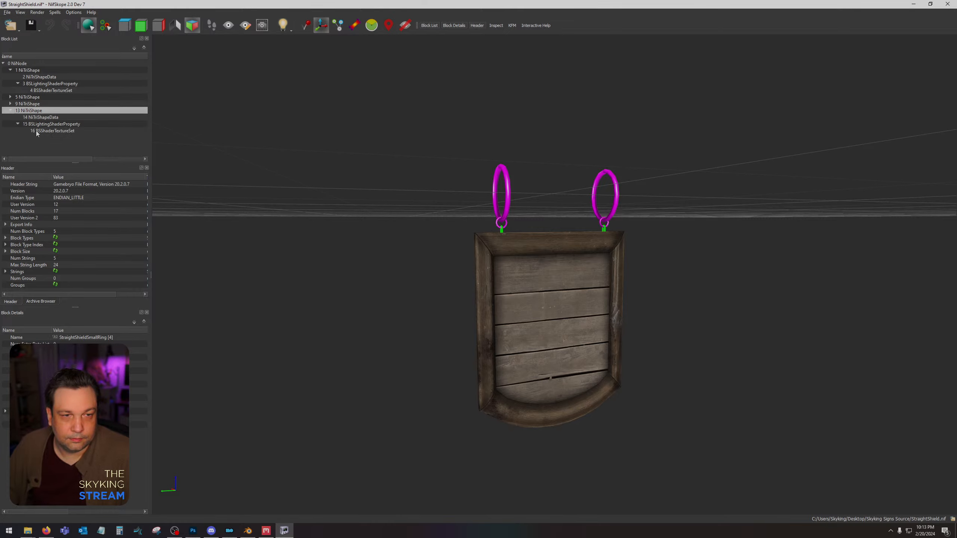
pyautogui.click(36, 131)
pyautogui.click(62, 351)
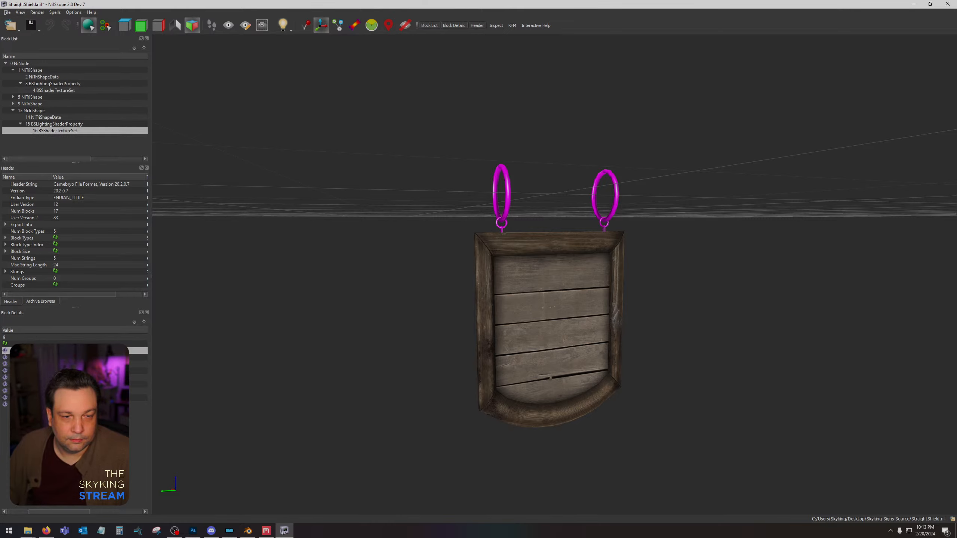
pyautogui.click(3, 351)
pyautogui.doubleClick(182, 128)
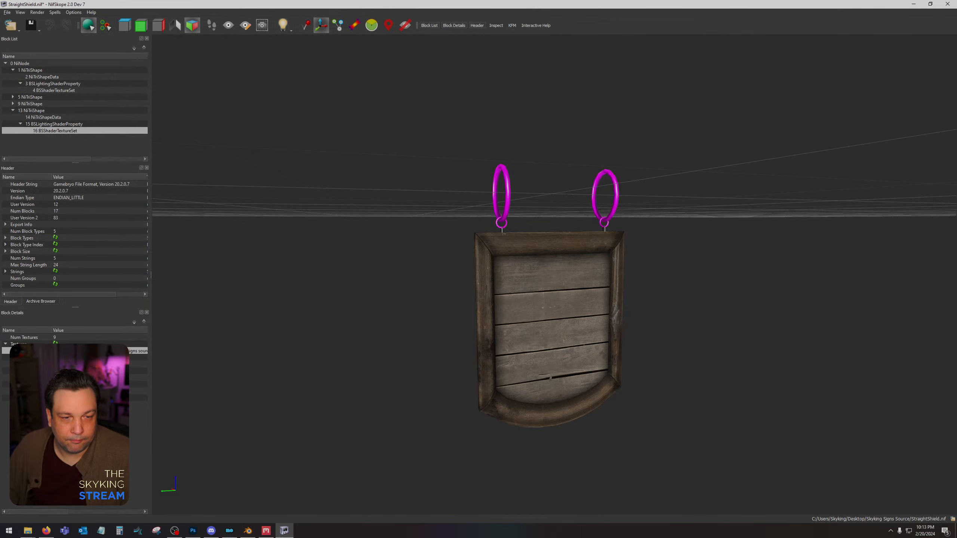
pyautogui.click(5, 358)
pyautogui.click(218, 122)
pyautogui.doubleClick(218, 122)
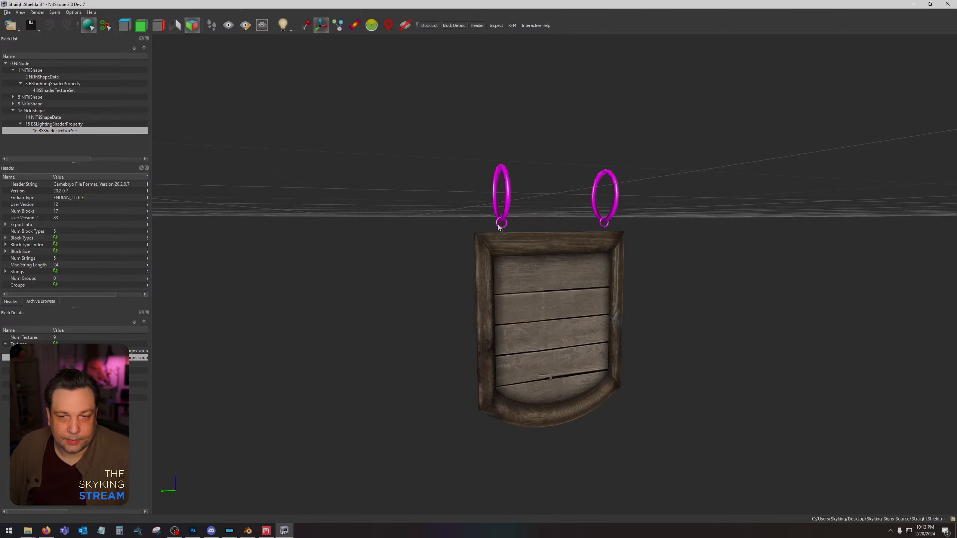
# Assign StraightSheildSign and StraightSheildSign_n to the first two texture slots of the StraightShieldMediumRing shape's BSShaderTextureSet.
pyautogui.click(499, 225)
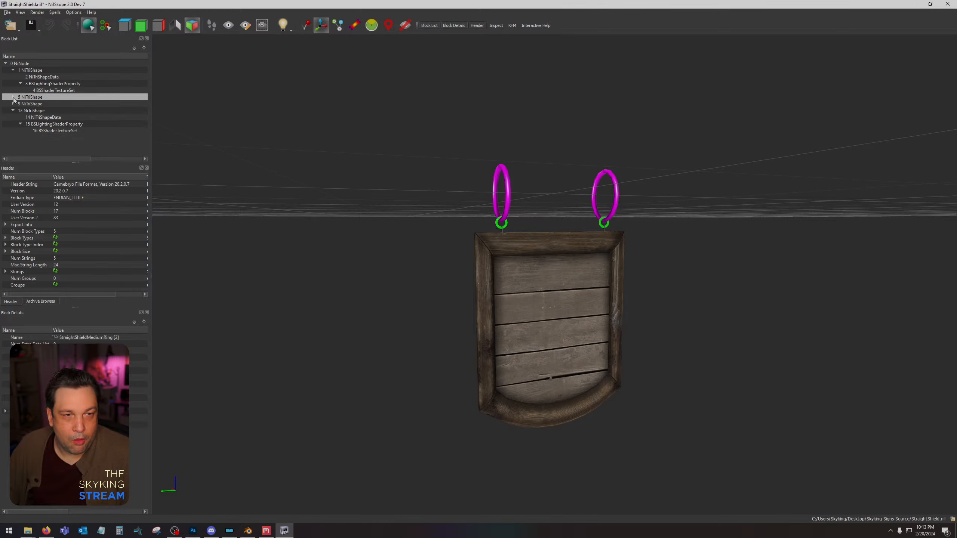
pyautogui.click(13, 97)
pyautogui.click(20, 110)
pyautogui.click(52, 117)
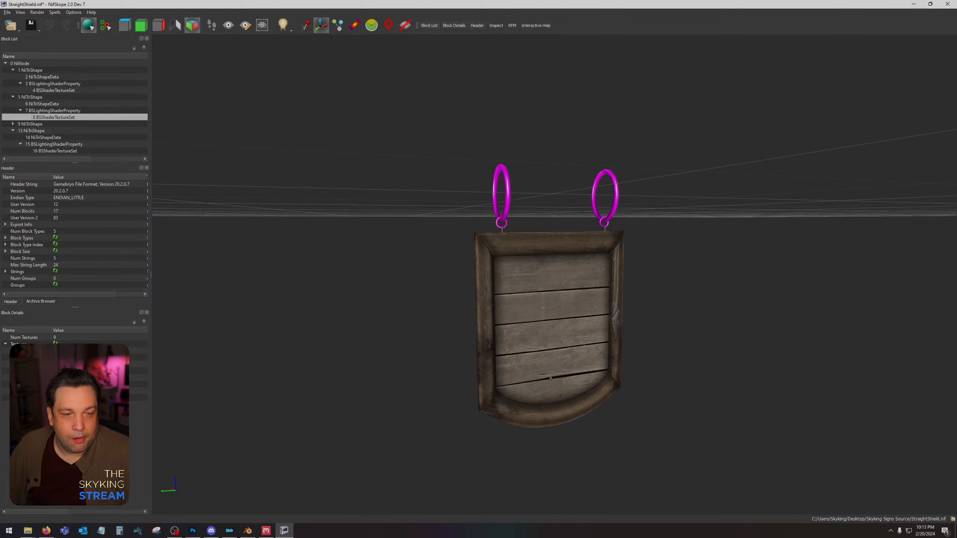
pyautogui.click(56, 351)
pyautogui.doubleClick(174, 125)
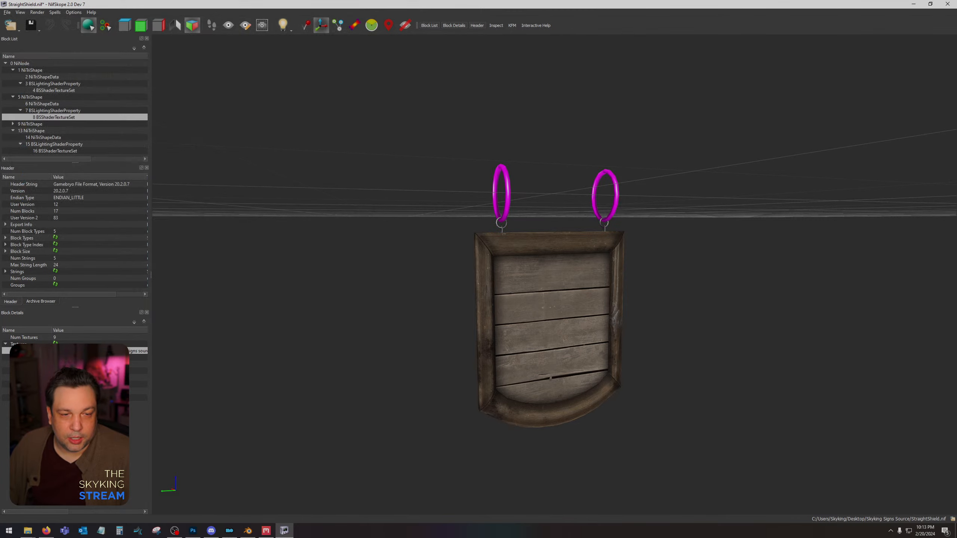
pyautogui.click(56, 357)
pyautogui.click(5, 358)
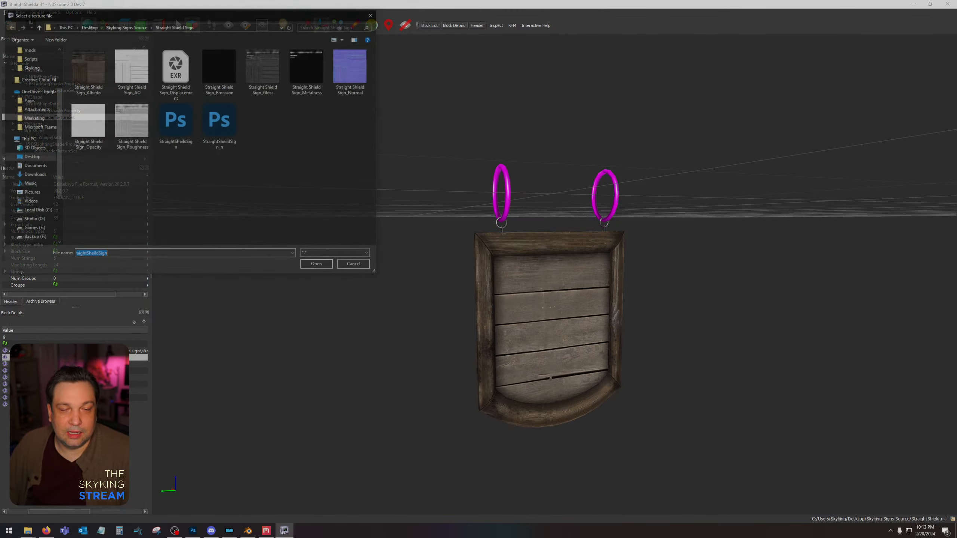
pyautogui.doubleClick(220, 120)
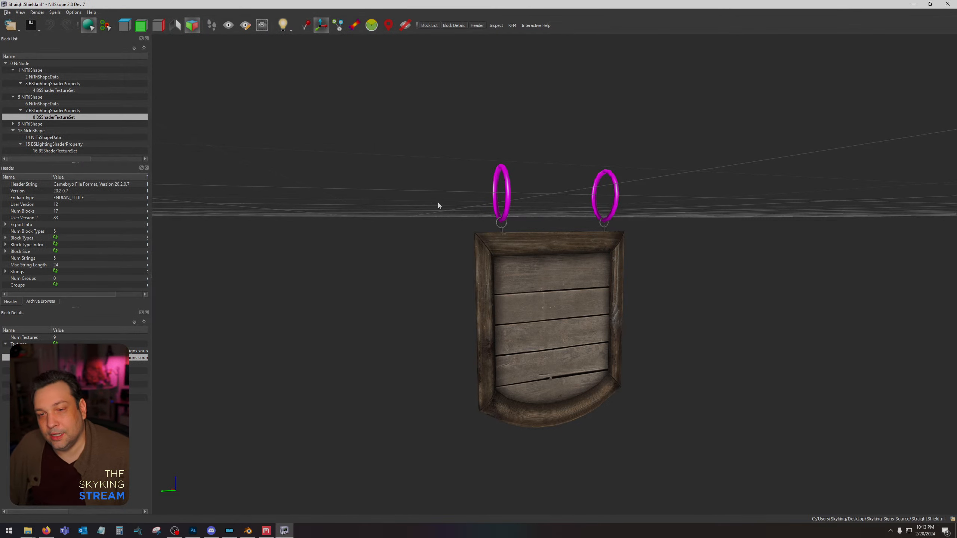
# Give the large hanging rings' BSShaderTextureSet the StraightSheildSign colour texture and the StraightSheildSign_n normal map in its first two slots.
pyautogui.click(508, 198)
pyautogui.click(13, 124)
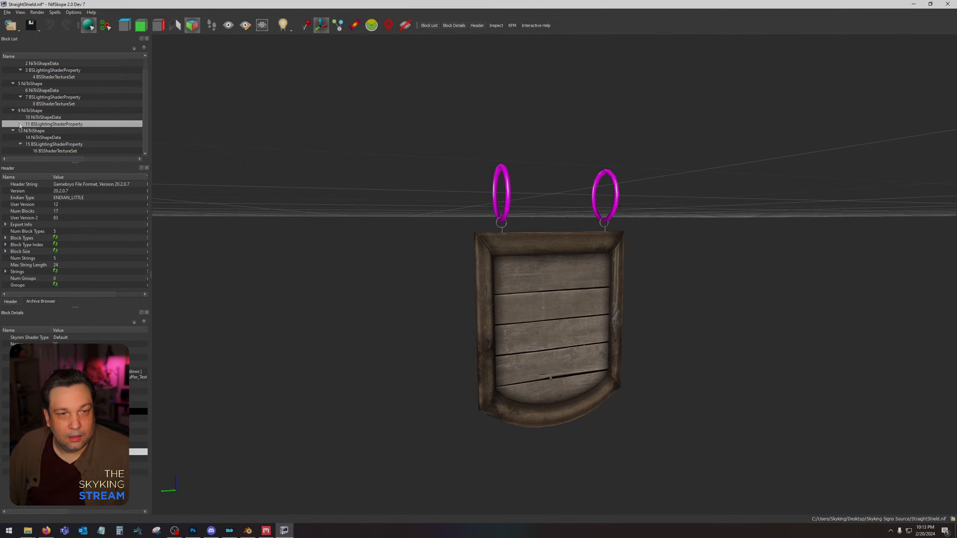
pyautogui.click(20, 124)
pyautogui.click(52, 125)
pyautogui.click(55, 351)
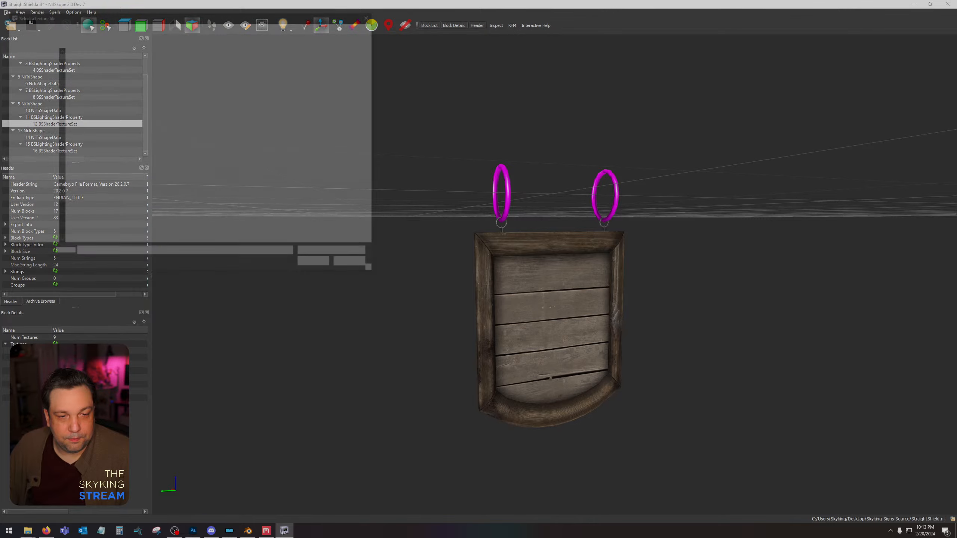
pyautogui.doubleClick(176, 125)
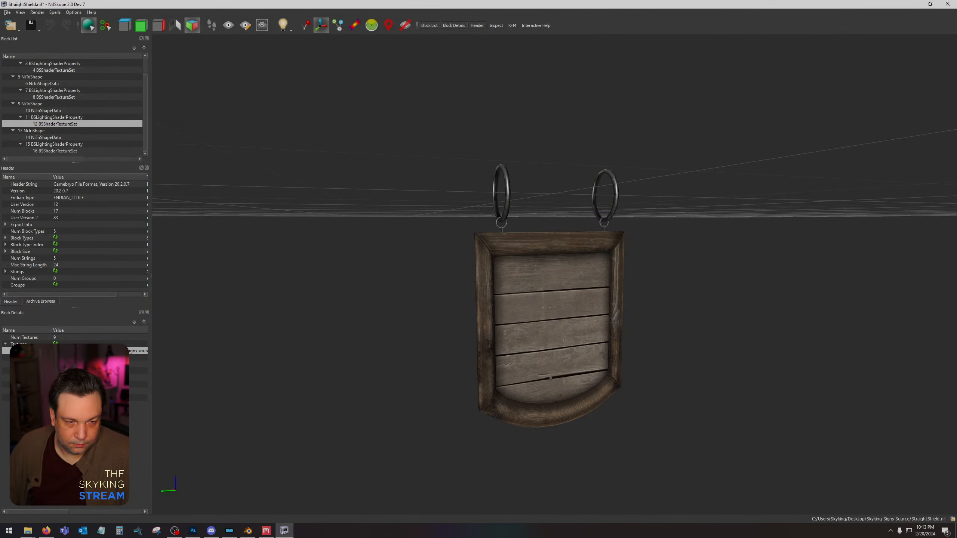
pyautogui.click(55, 358)
pyautogui.doubleClick(220, 127)
# Examine the fully textured sign from several angles and close up, checking the frame, planks and hanging rings.
pyautogui.moveTo(328, 151); pyautogui.dragTo(348, 167)
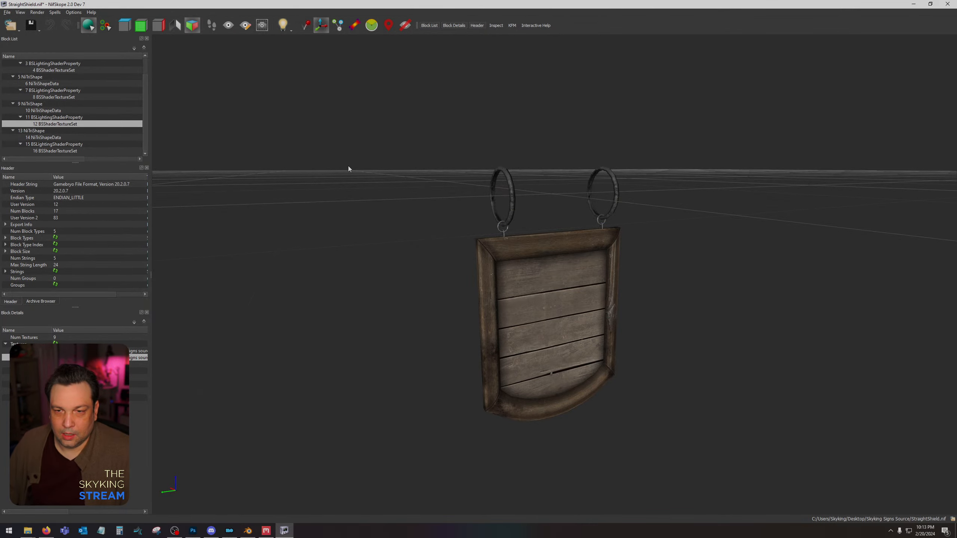
pyautogui.scroll(5, 381, 145)
pyautogui.moveTo(500, 169); pyautogui.dragTo(623, 340)
pyautogui.scroll(-3, 564, 210)
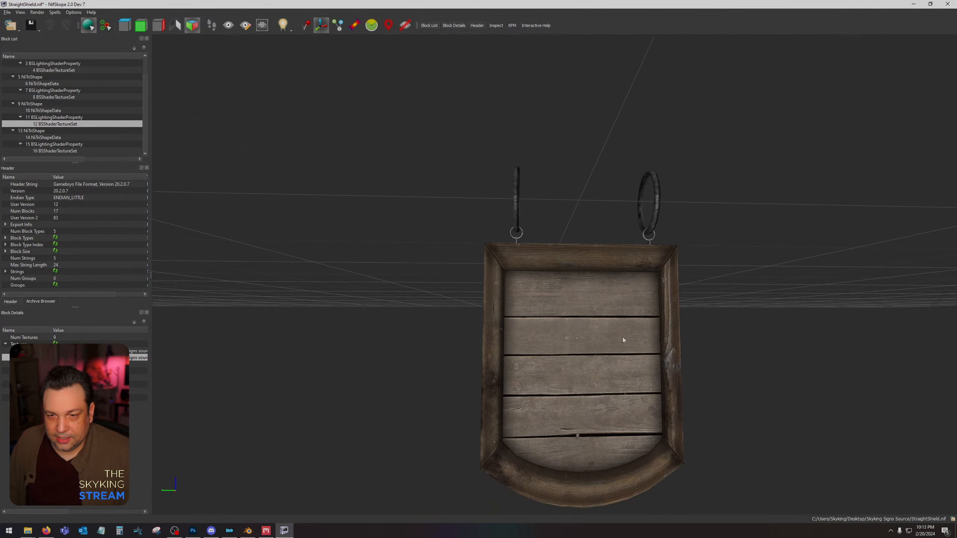
pyautogui.scroll(5, 502, 233)
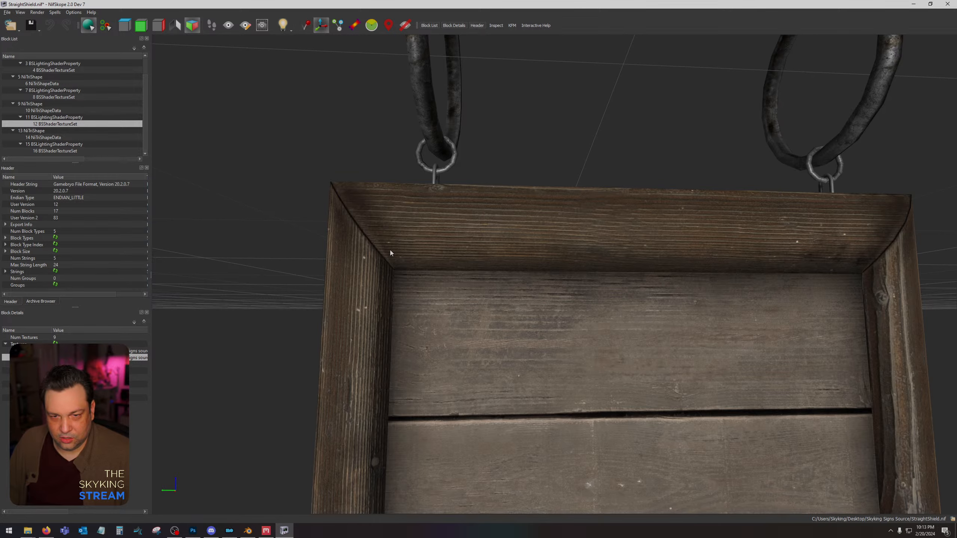
pyautogui.scroll(-5, 392, 252)
pyautogui.moveTo(552, 382); pyautogui.dragTo(412, 383)
pyautogui.moveTo(524, 338); pyautogui.dragTo(653, 335)
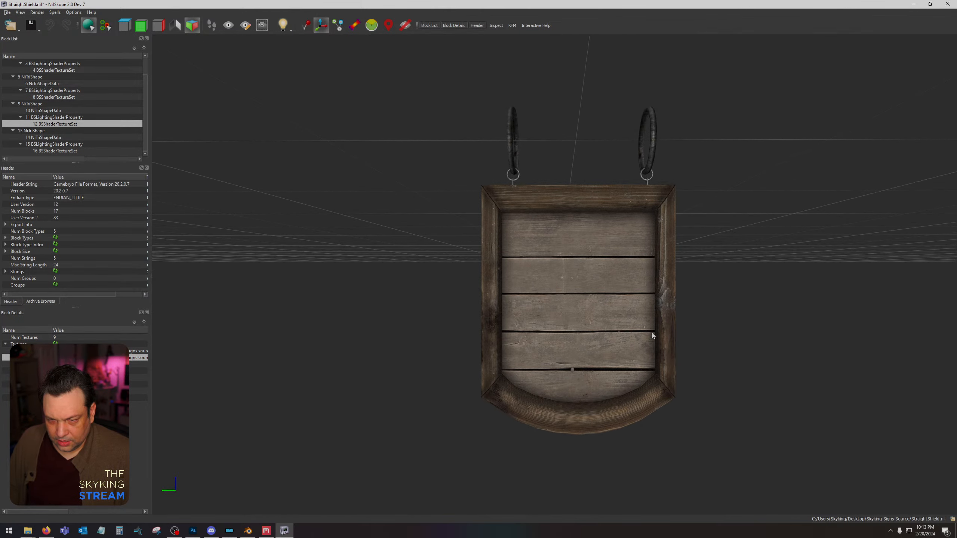
pyautogui.scroll(2, 653, 335)
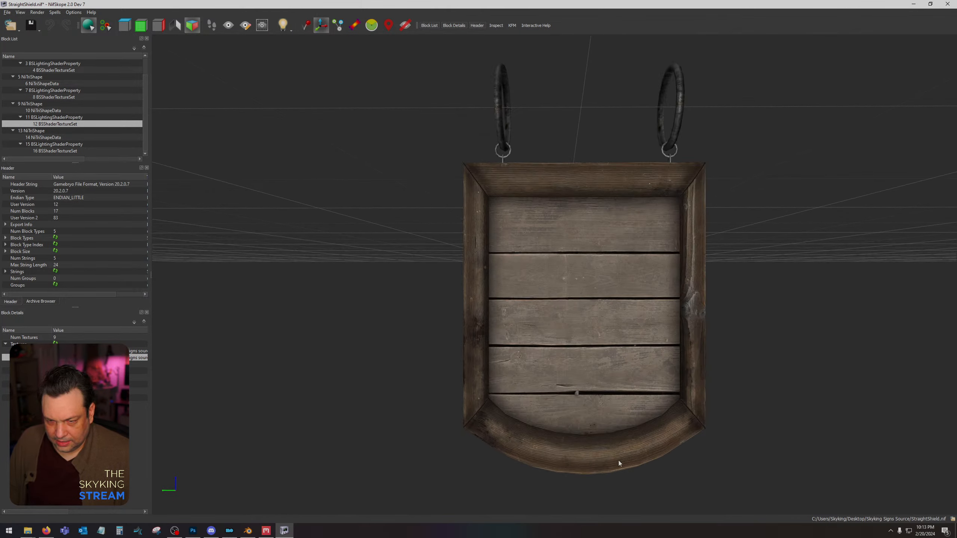
pyautogui.moveTo(706, 187); pyautogui.dragTo(722, 300)
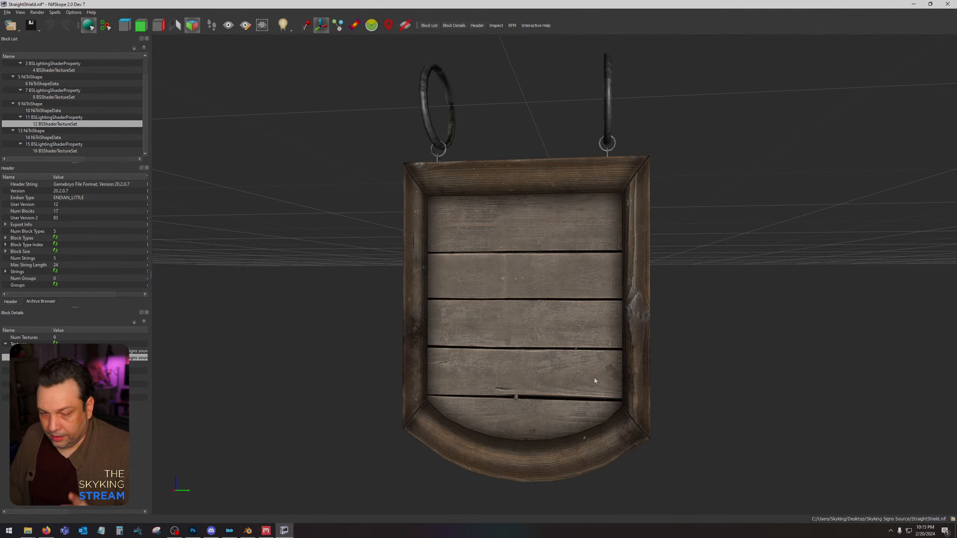
# Switch to Mod Organizer, collapse the New Locations group and expand Physical Appearance and NPC Overhauls to view its mods.
pyautogui.click(229, 531)
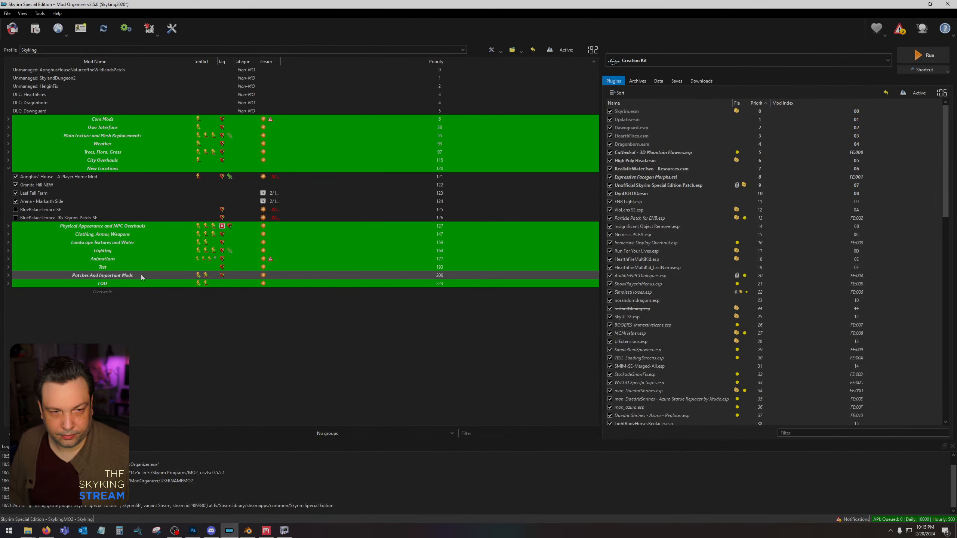
pyautogui.click(8, 169)
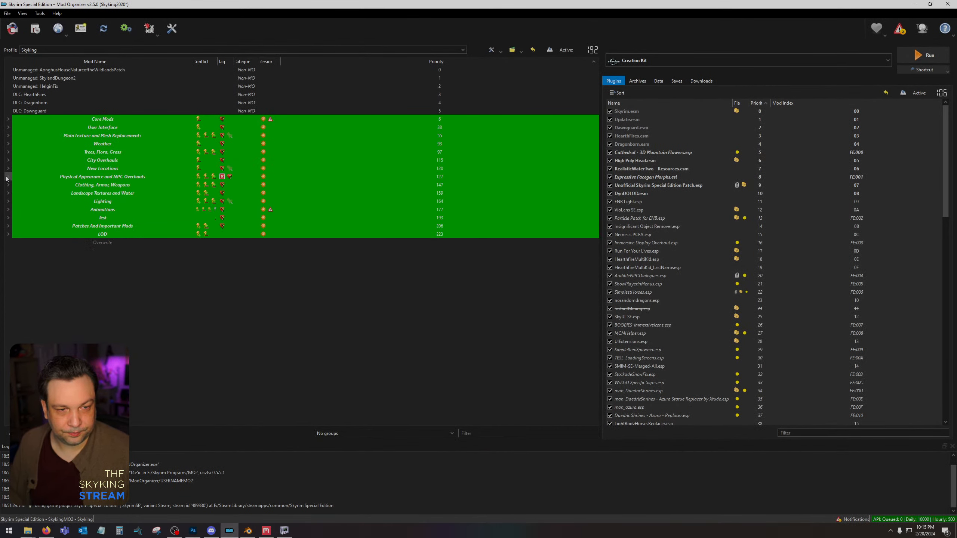
pyautogui.click(8, 176)
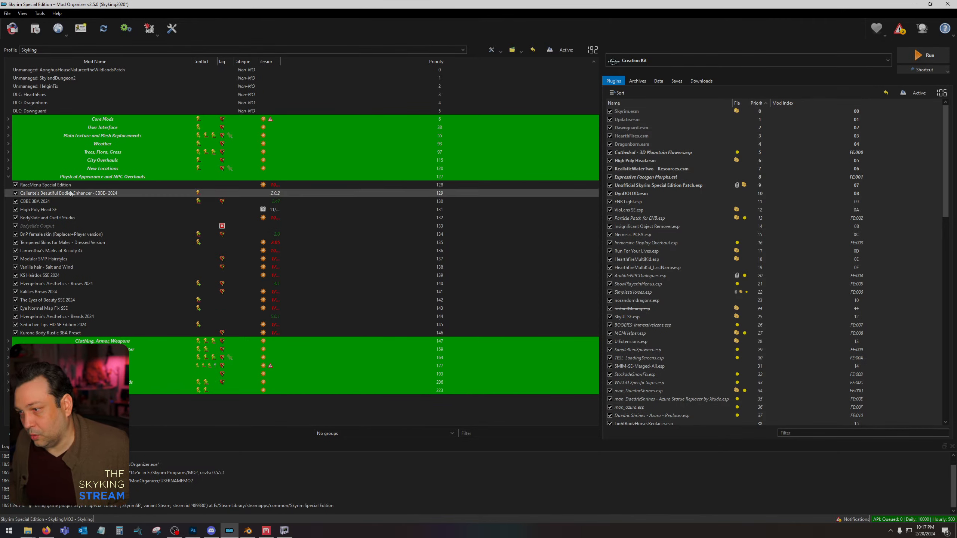
# Choose SKSE as the executable in place of Creation Kit and launch it.
pyautogui.click(640, 61)
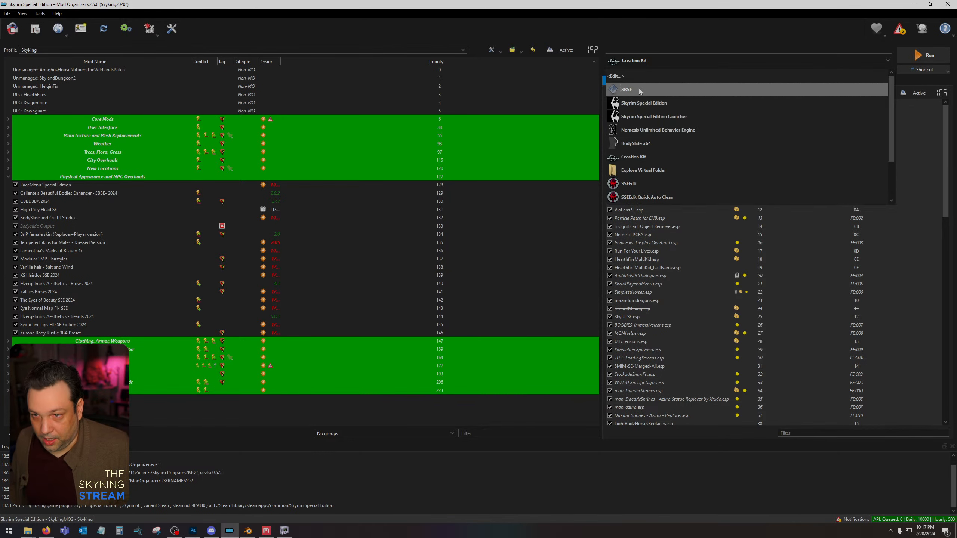
pyautogui.click(633, 90)
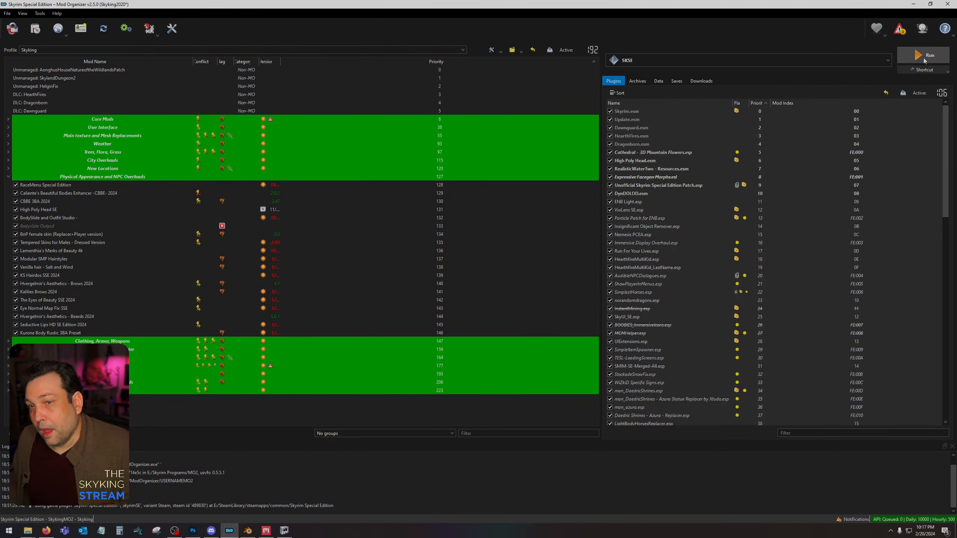
pyautogui.click(924, 57)
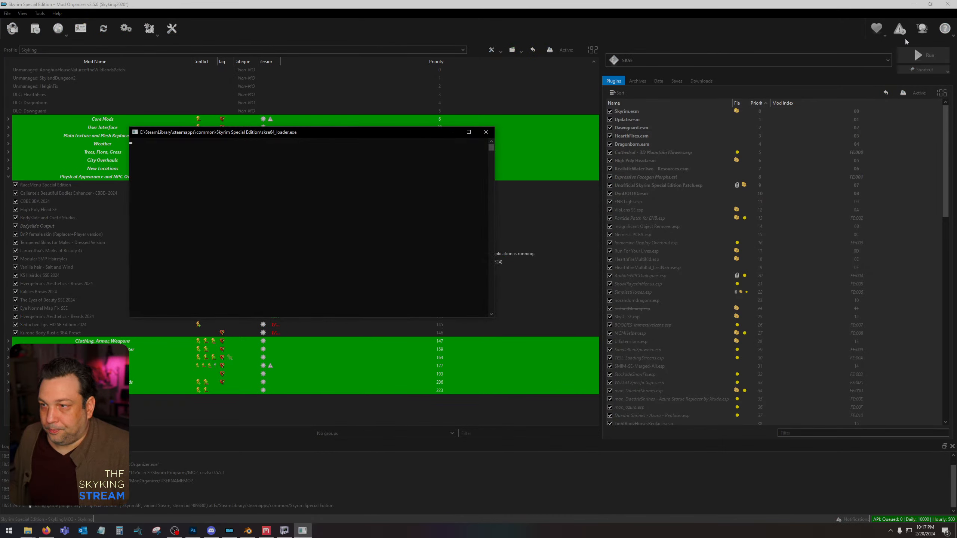
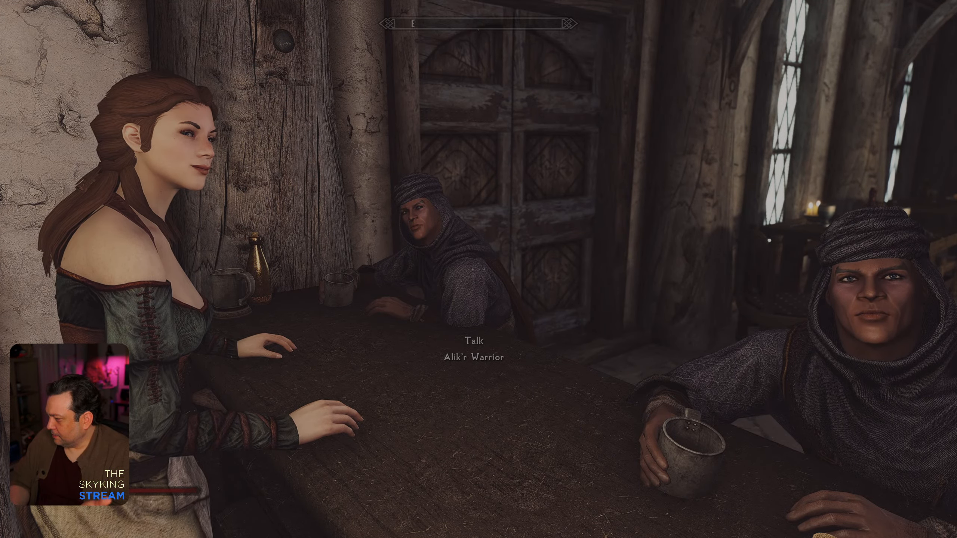
pyautogui.press('w')
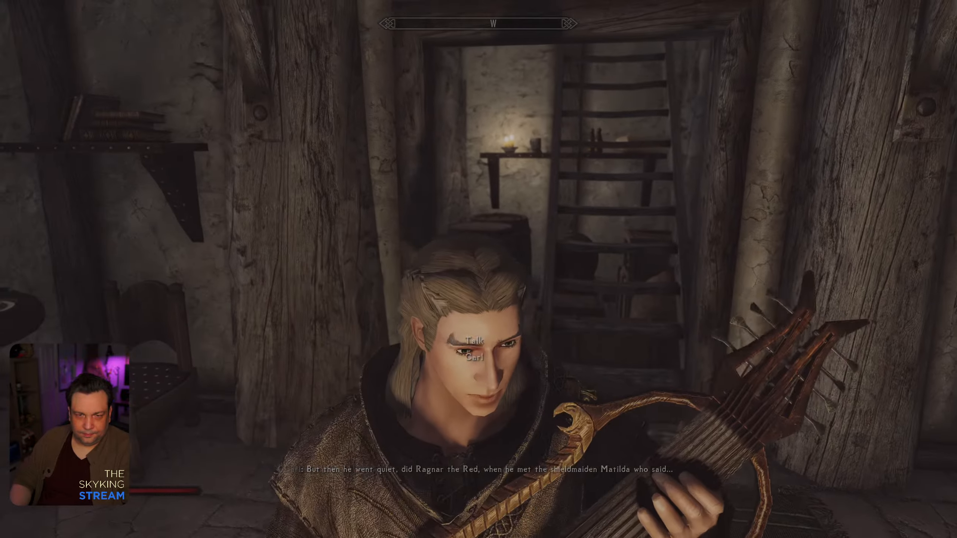
pyautogui.press('w')
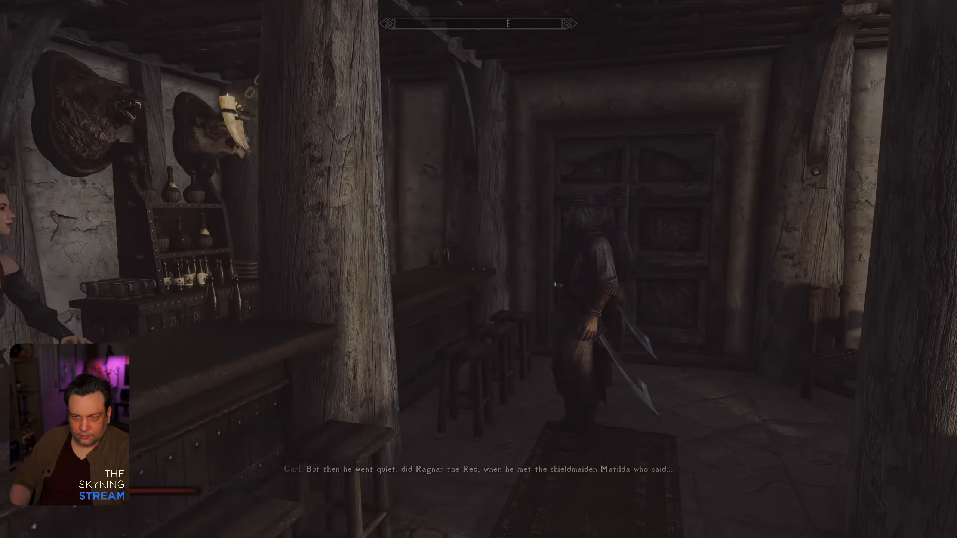
pyautogui.press('w')
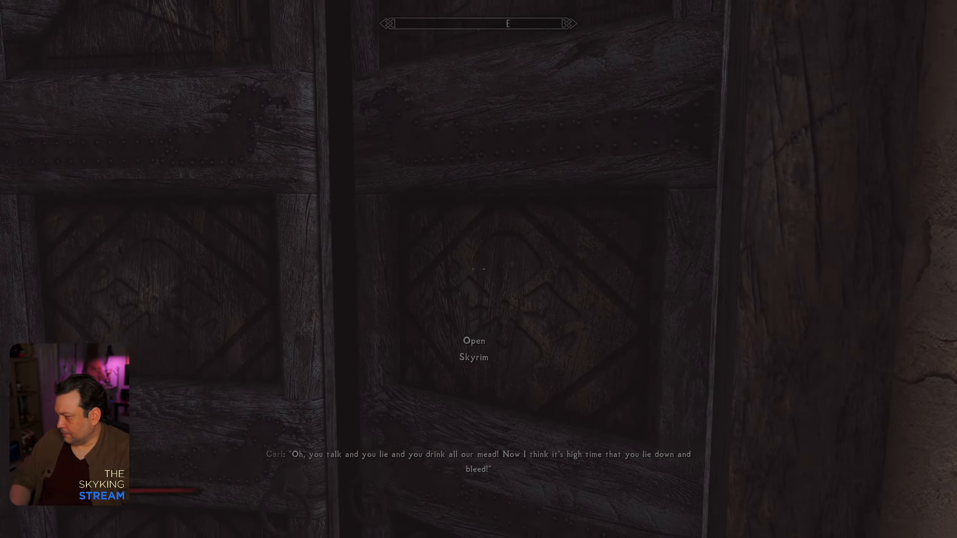
pyautogui.press('e')
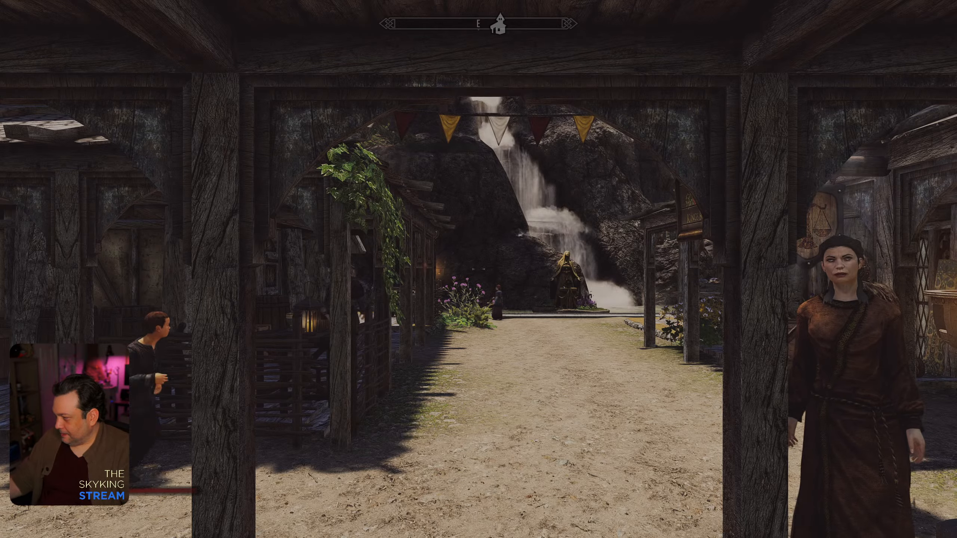
pyautogui.press('w')
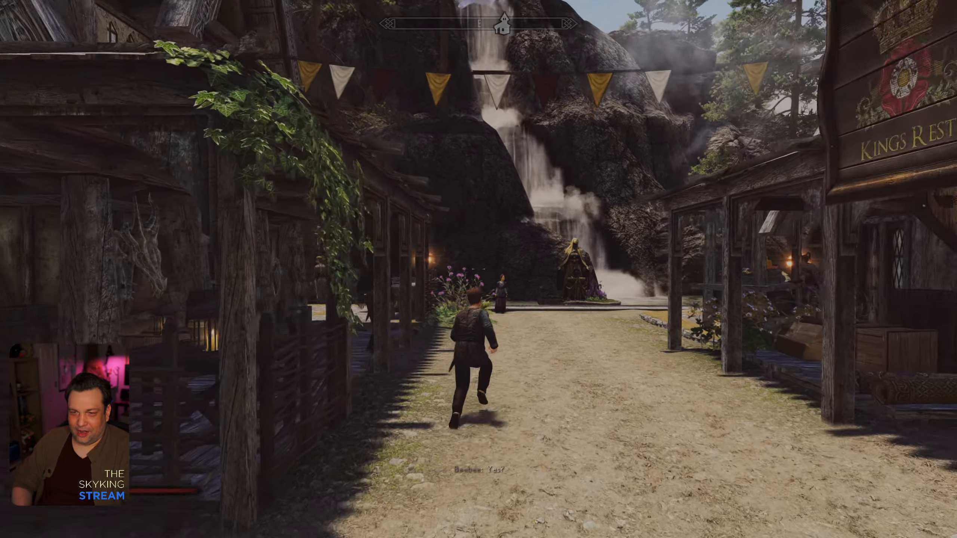
pyautogui.press('w')
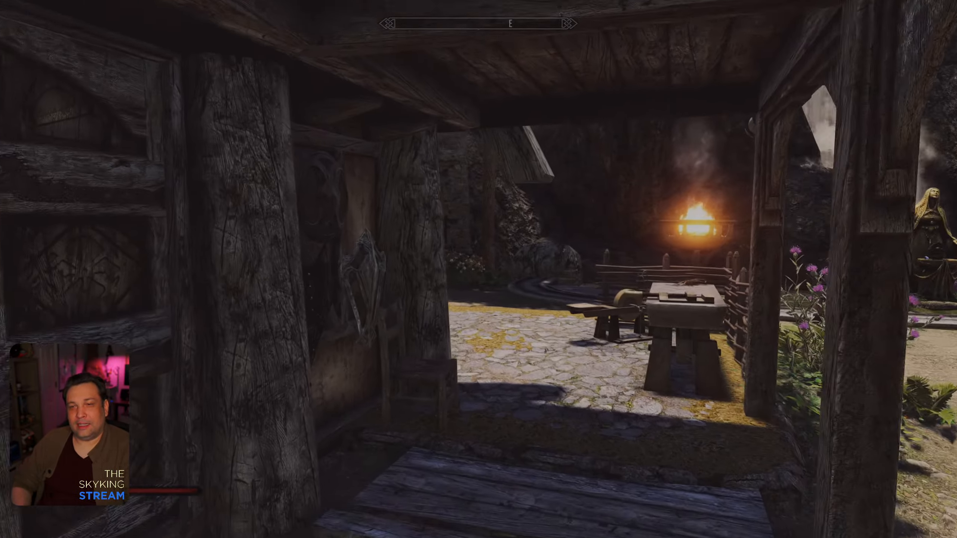
pyautogui.press('w')
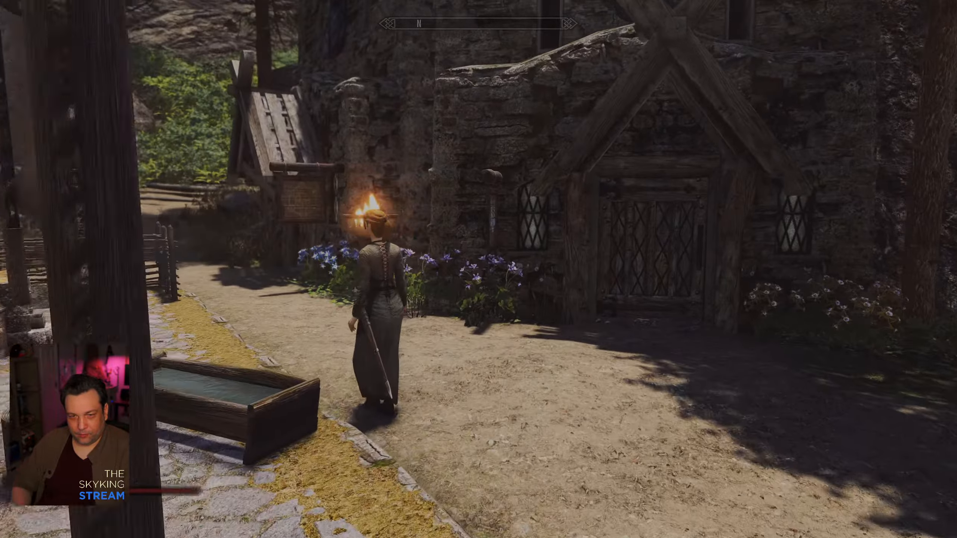
pyautogui.press('w')
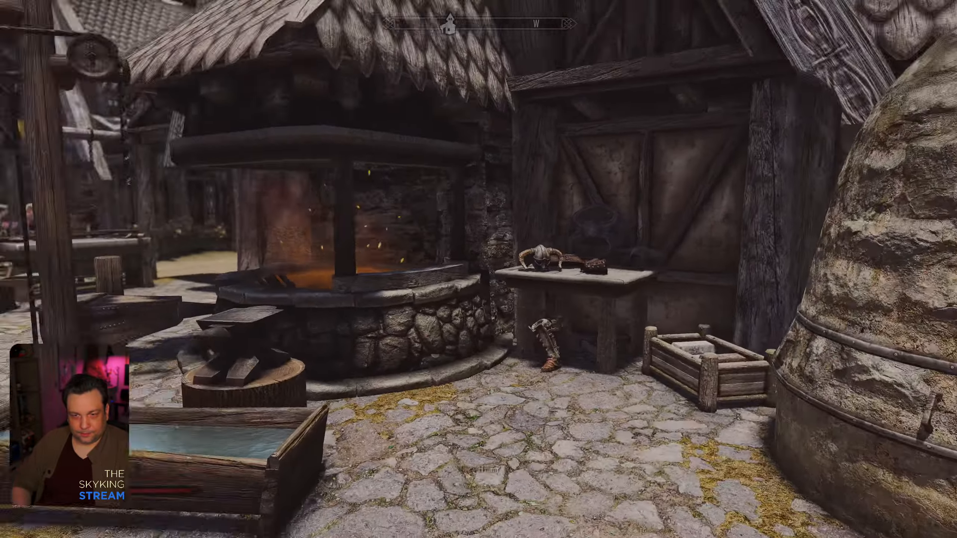
pyautogui.press('a')
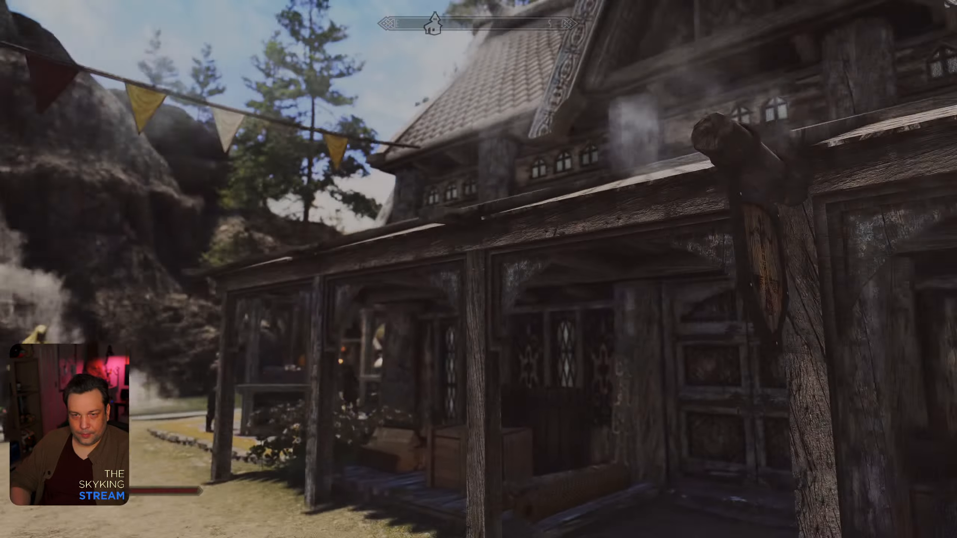
pyautogui.press('w')
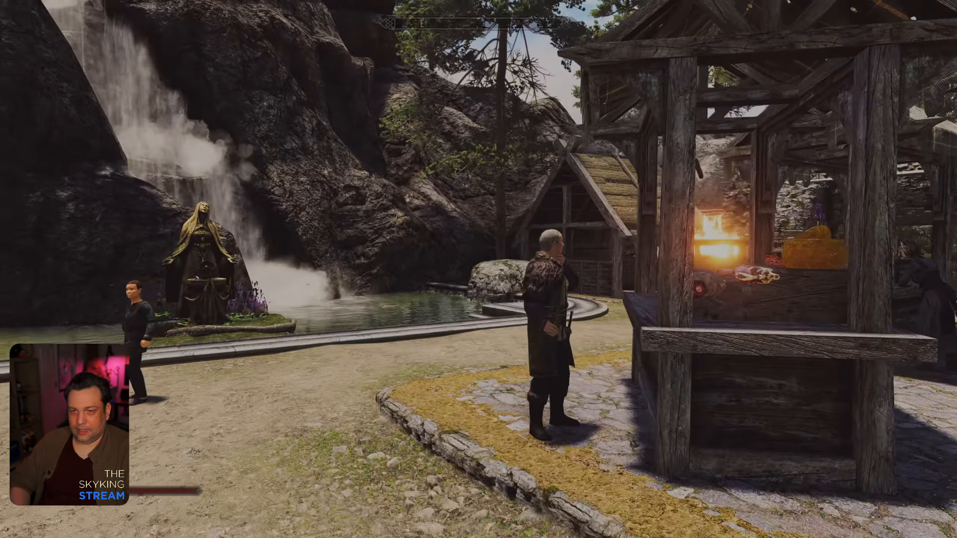
pyautogui.press('w')
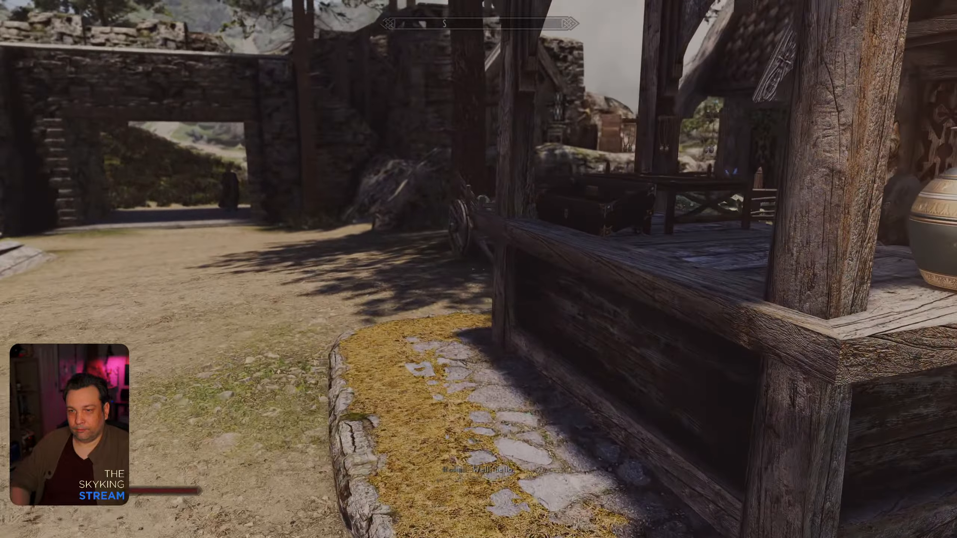
pyautogui.press('w')
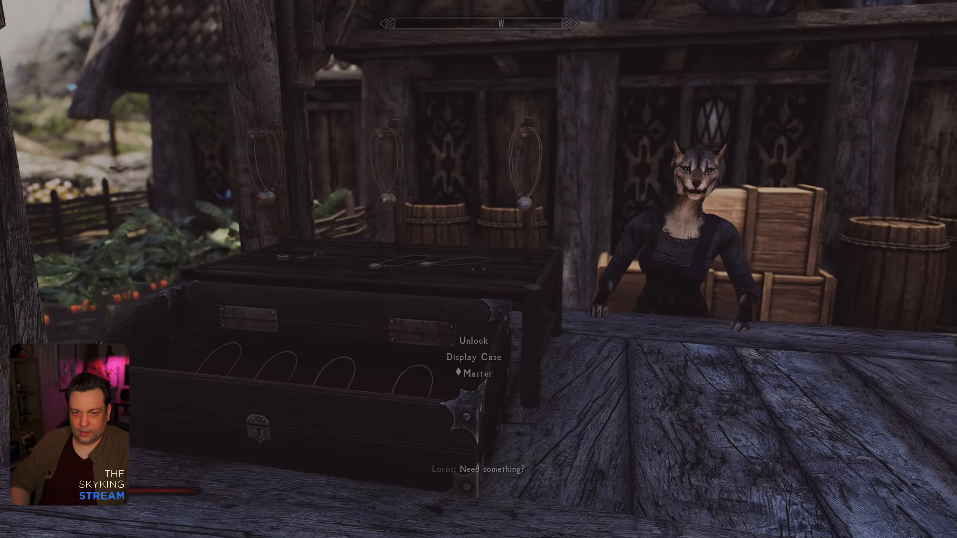
pyautogui.press('d')
pyautogui.press('a')
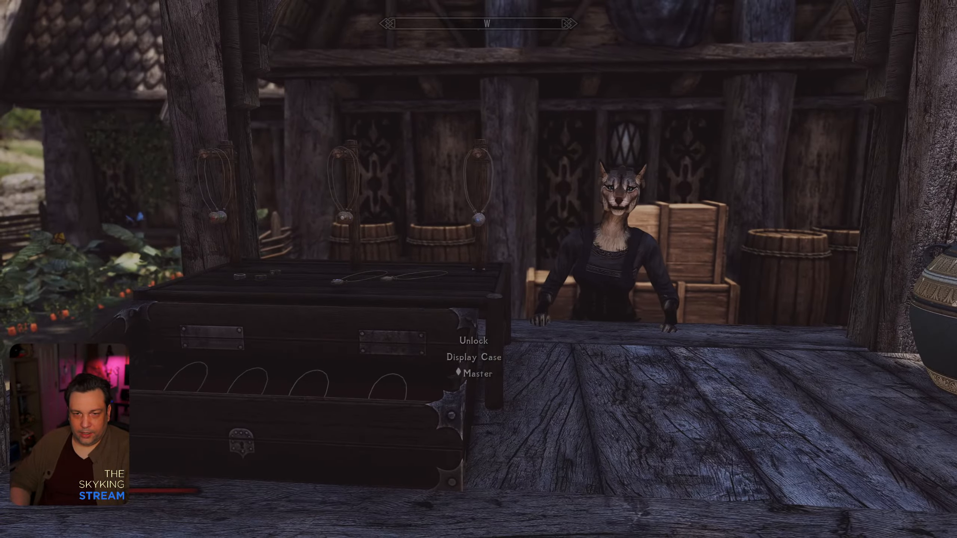
pyautogui.press('a')
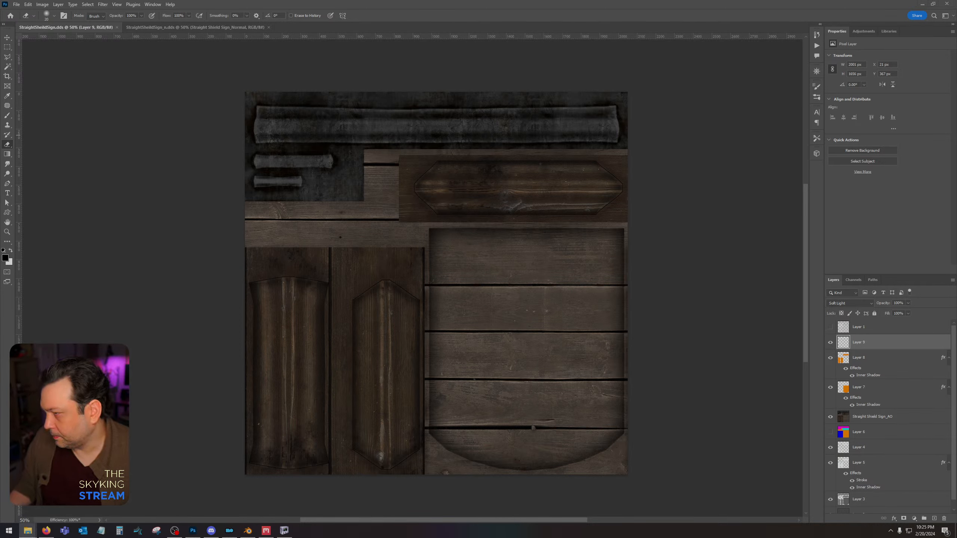
# Place the royal coat of arms on the sign's plank panel, blend it in Overlay mode and rasterize its layer.
pyautogui.press('Return')
pyautogui.click(850, 304)
pyautogui.rightClick(860, 342)
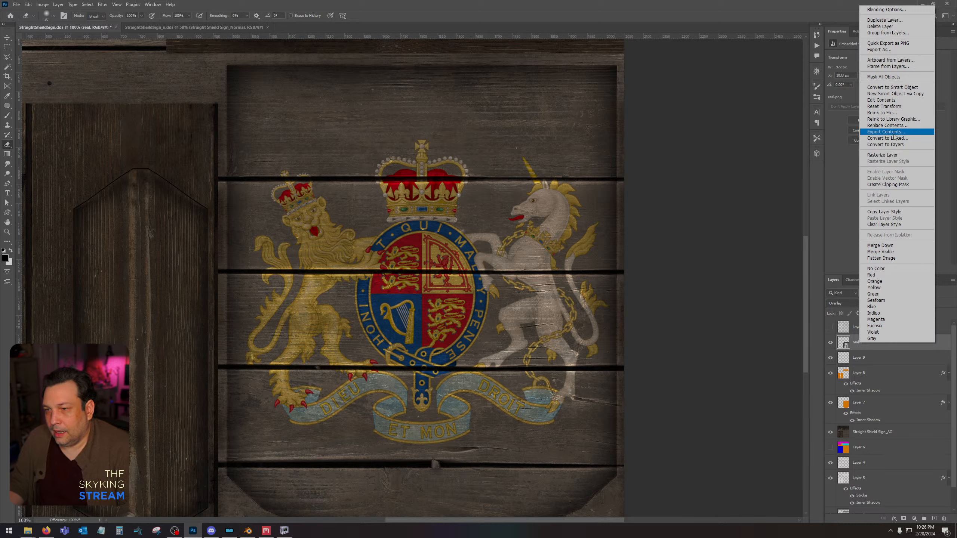
pyautogui.click(883, 155)
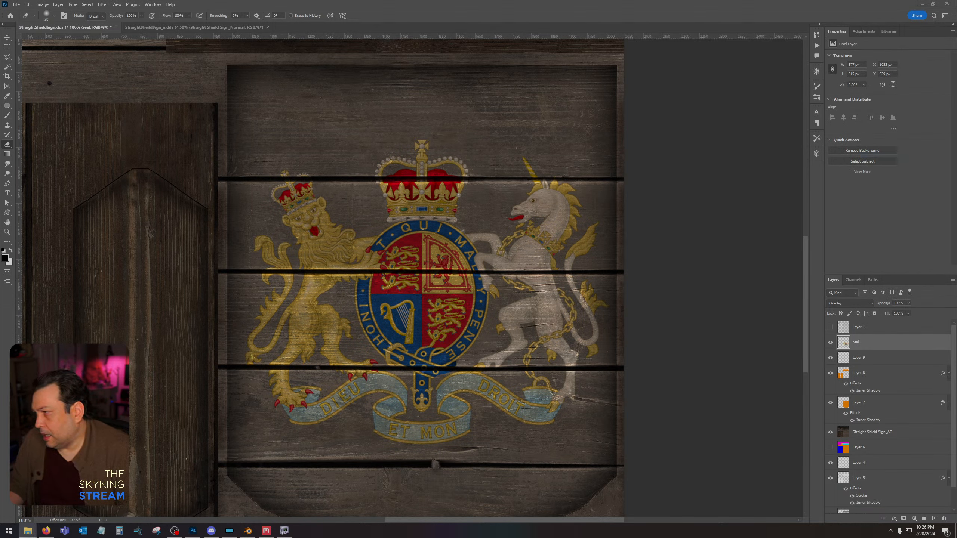
pyautogui.keyDown('alt'); pyautogui.scroll(-2, 539, 388); pyautogui.keyUp('alt')
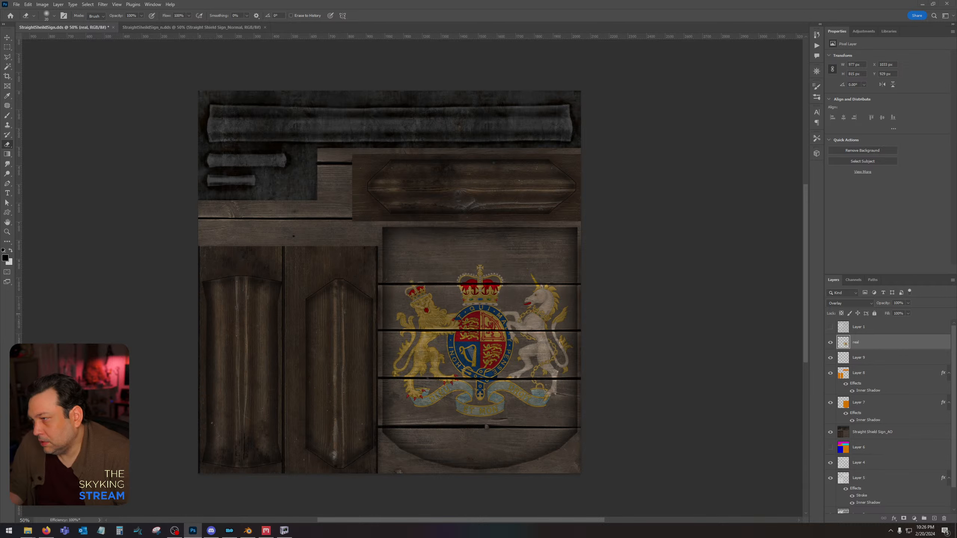
# Place the Horizontal Inn Sign_Gloss image over the whole texture and rasterize its layer.
pyautogui.moveTo(0, 260); pyautogui.dragTo(485, 257)
pyautogui.press('Return')
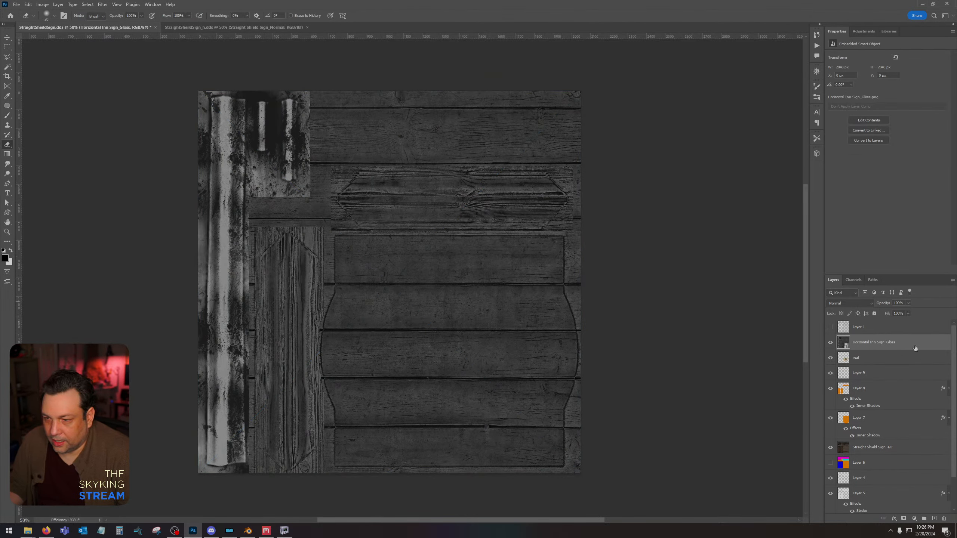
pyautogui.rightClick(914, 347)
pyautogui.click(892, 159)
# Use Levels to push the gloss layer to a harsh, nearly pure black-and-white contrast.
pyautogui.hotkey('ctrl', 'l')
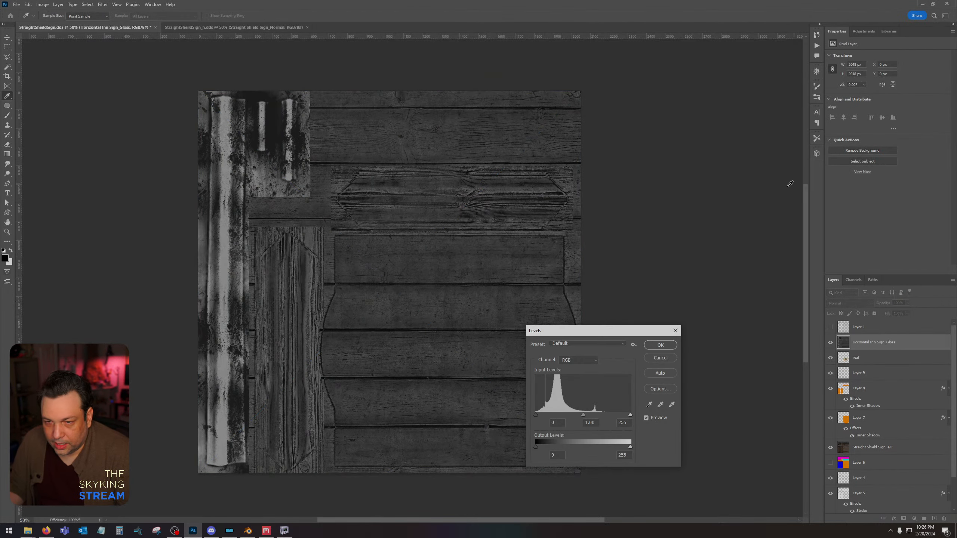
pyautogui.moveTo(631, 415); pyautogui.dragTo(562, 416)
pyautogui.moveTo(536, 416); pyautogui.dragTo(555, 417)
pyautogui.click(562, 416)
pyautogui.click(661, 345)
pyautogui.press('e')
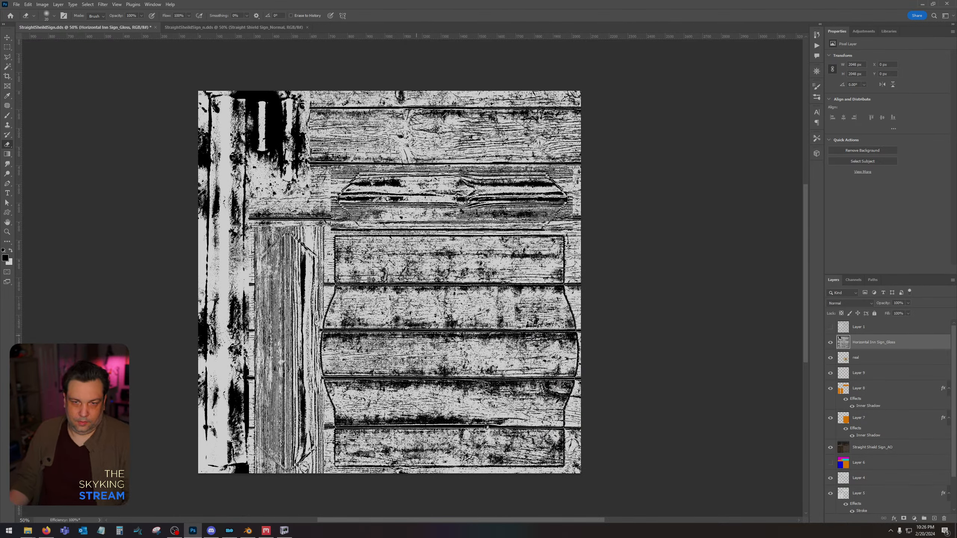
# Select the gloss layer's black areas by Color Range with a fuzziness of 136.
pyautogui.click(86, 4)
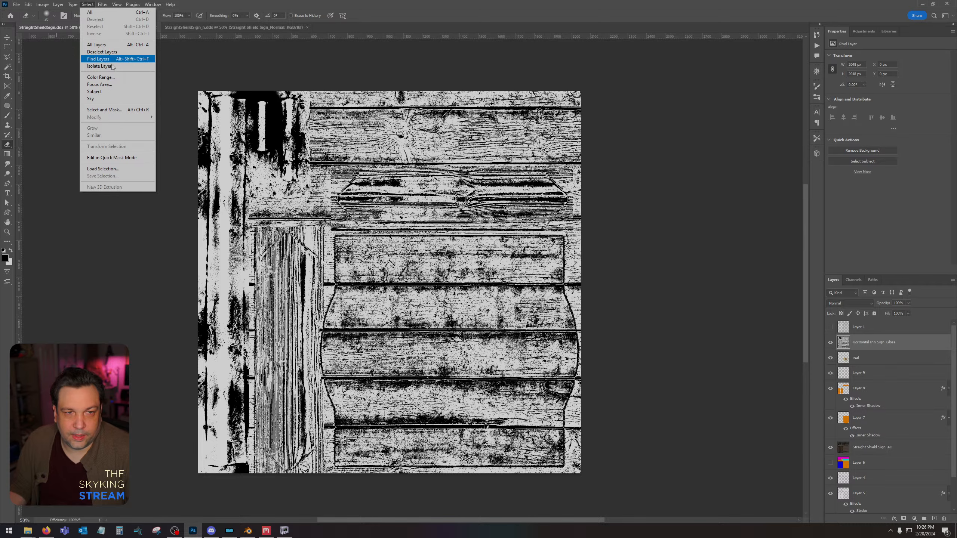
pyautogui.click(98, 77)
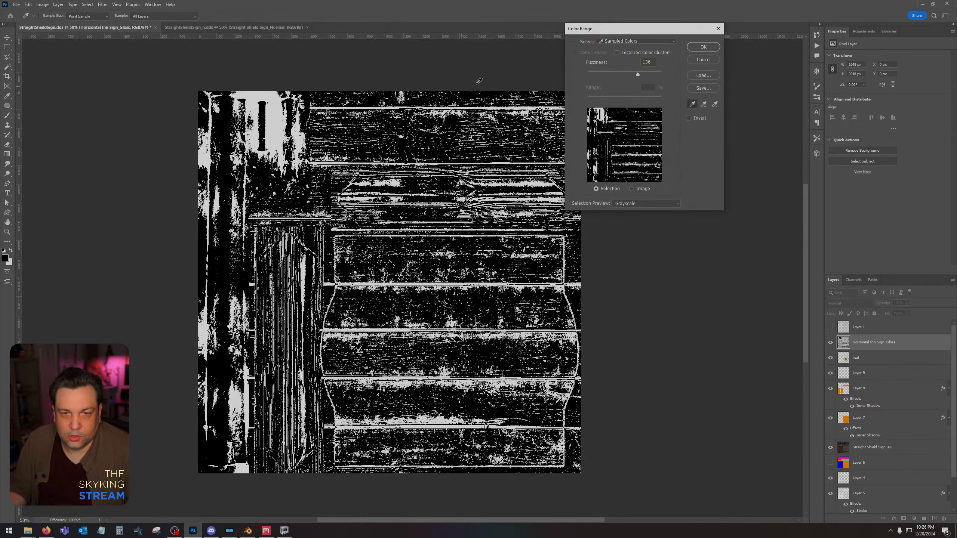
pyautogui.click(699, 46)
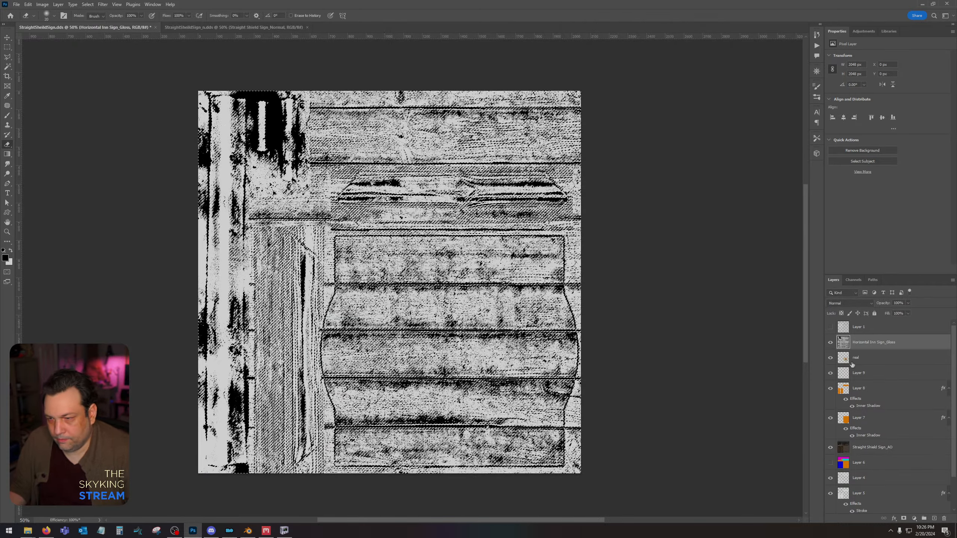
# Hide the gloss layer, then mask the coat of arms layer with the selection and invert the mask for a worn paint look.
pyautogui.click(831, 342)
pyautogui.click(878, 357)
pyautogui.click(904, 519)
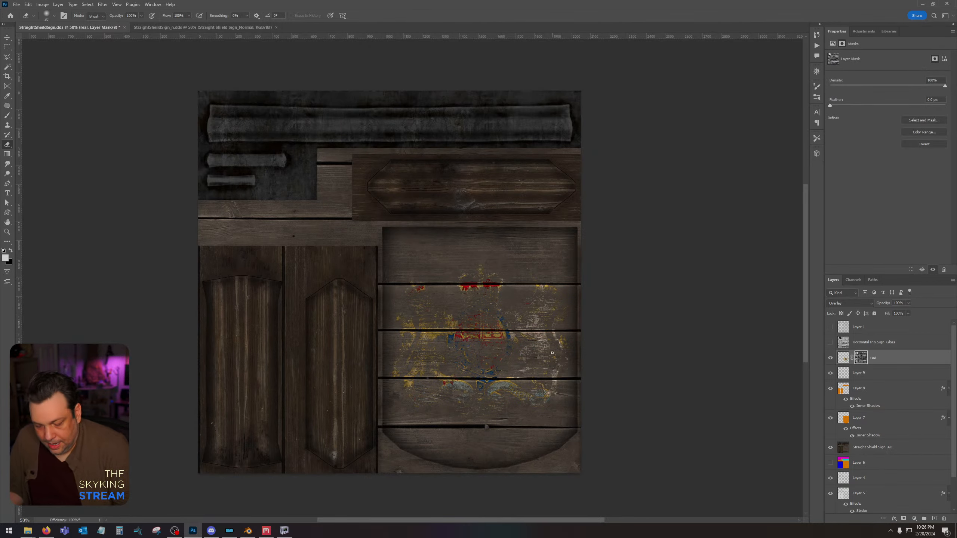
pyautogui.keyDown('alt'); pyautogui.scroll(6, 561, 357); pyautogui.keyUp('alt')
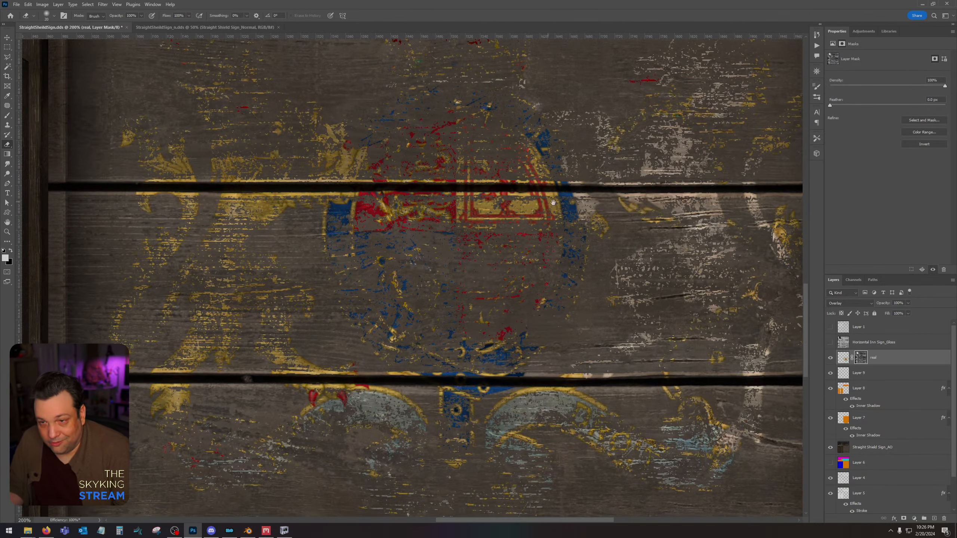
pyautogui.keyDown('alt'); pyautogui.scroll(-3, 418, 278); pyautogui.keyUp('alt')
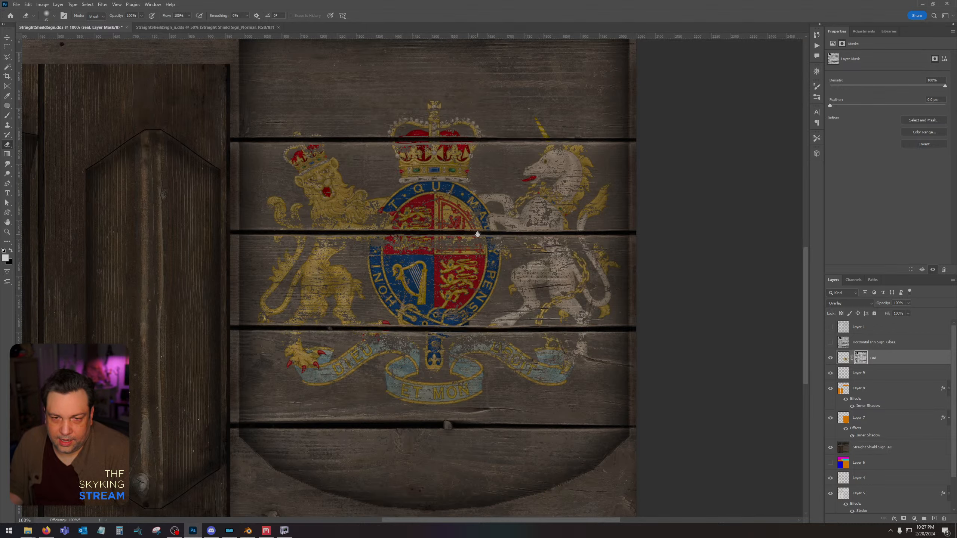
pyautogui.moveTo(479, 233); pyautogui.dragTo(462, 269)
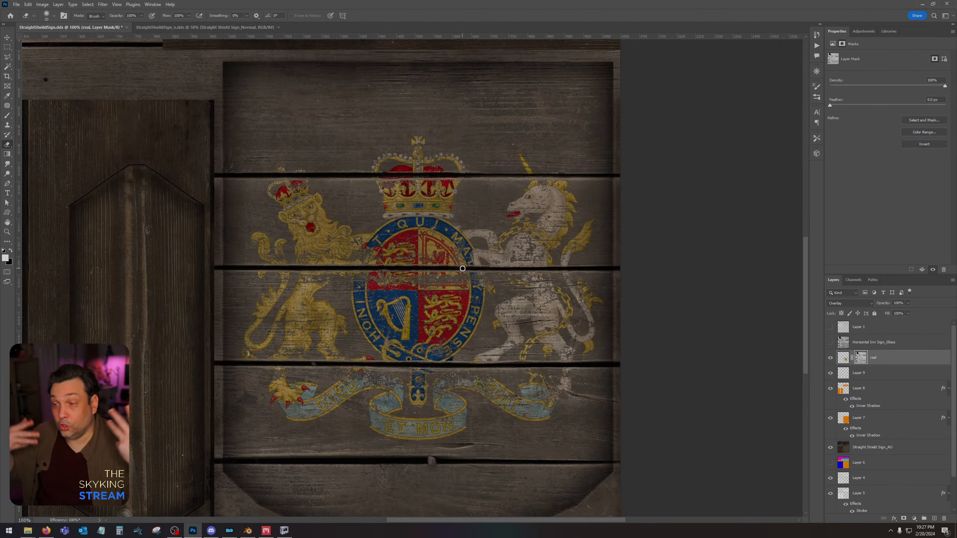
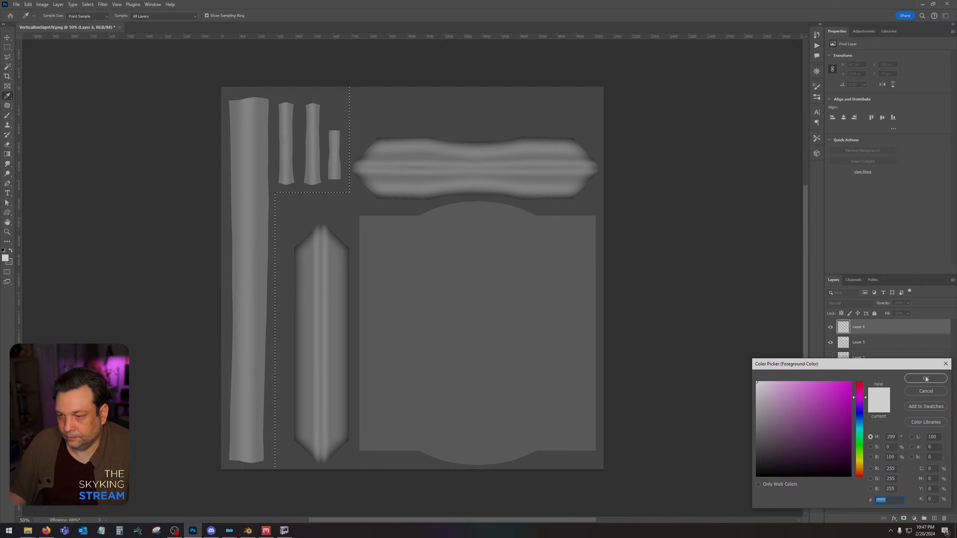
# Fill the L-shaped selection around the four bar pieces with white.
pyautogui.click(926, 378)
pyautogui.press('l')
pyautogui.hotkey('alt', 'BackSpace')
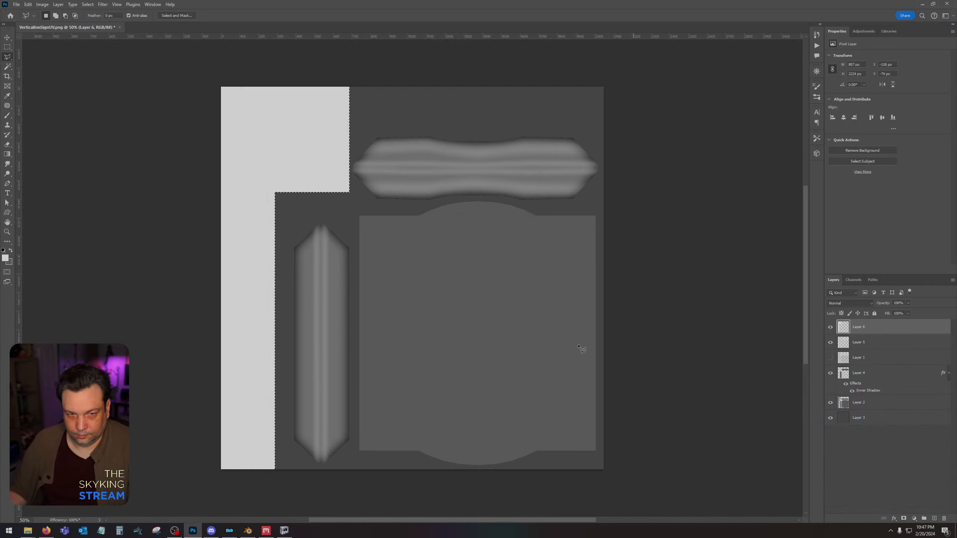
# Fill the L-shaped selection around the four bar pieces with bright magenta (RGB 252, 0, 255) and deselect it.
pyautogui.click(6, 259)
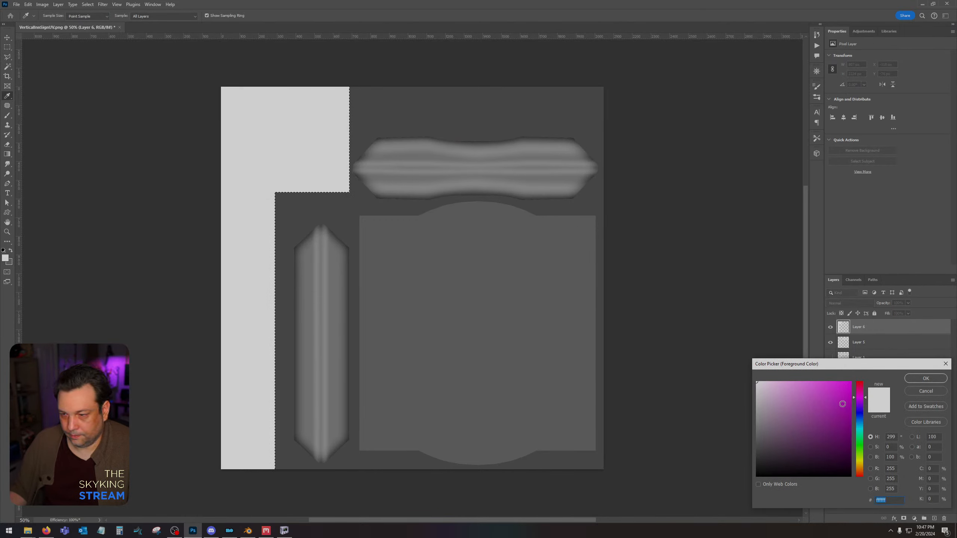
pyautogui.write('ff00ff')
pyautogui.click(938, 378)
pyautogui.hotkey('shift', 'BackSpace')
pyautogui.press('Return')
pyautogui.hotkey('ctrl', 'd')
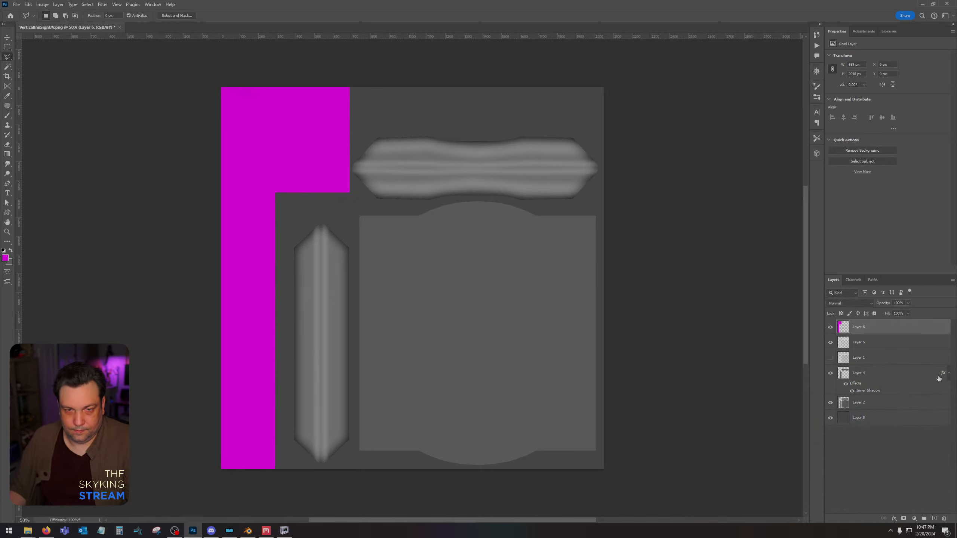
# Select a rectangle around the vertical trim piece, fill it with cyan 00f0ff and deselect it.
pyautogui.click(7, 48)
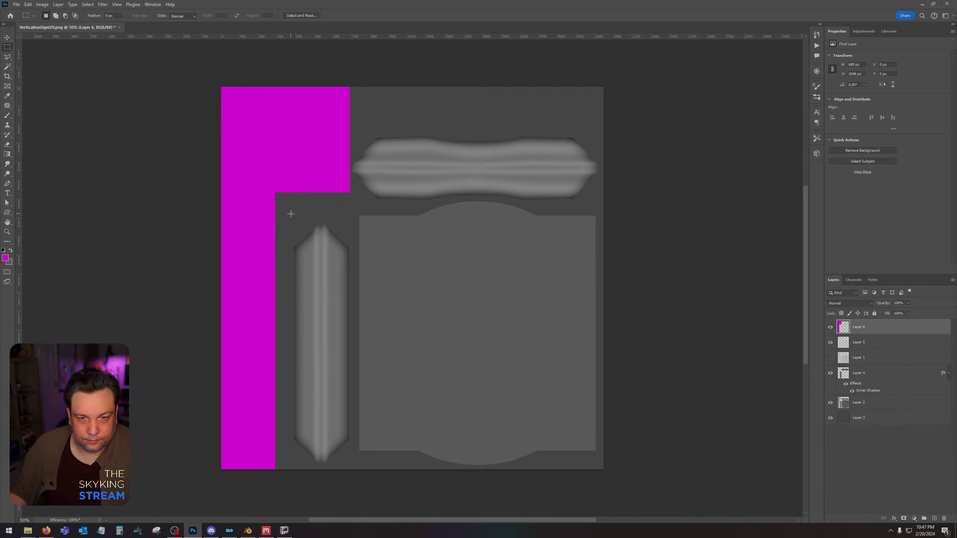
pyautogui.moveTo(291, 214); pyautogui.dragTo(353, 469)
pyautogui.click(6, 261)
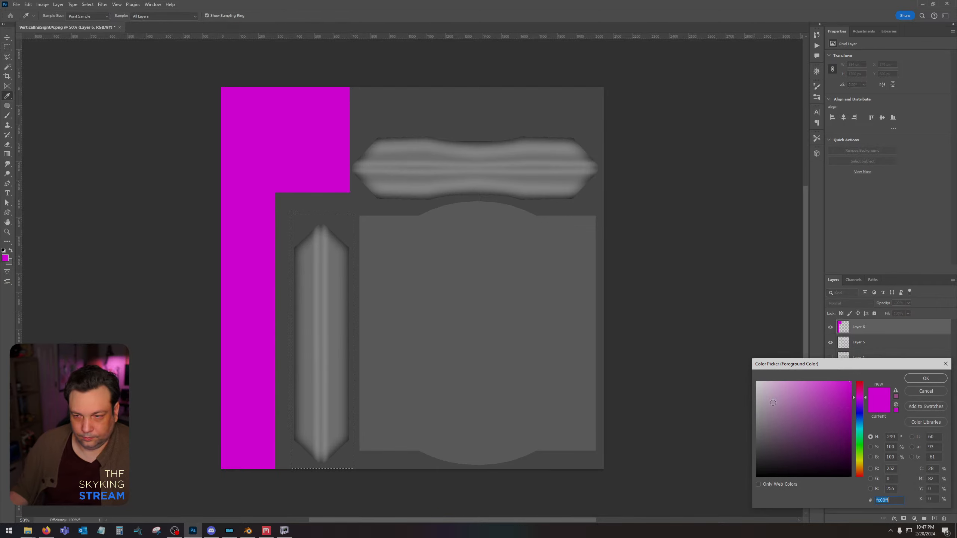
pyautogui.write('00f0ff')
pyautogui.click(926, 378)
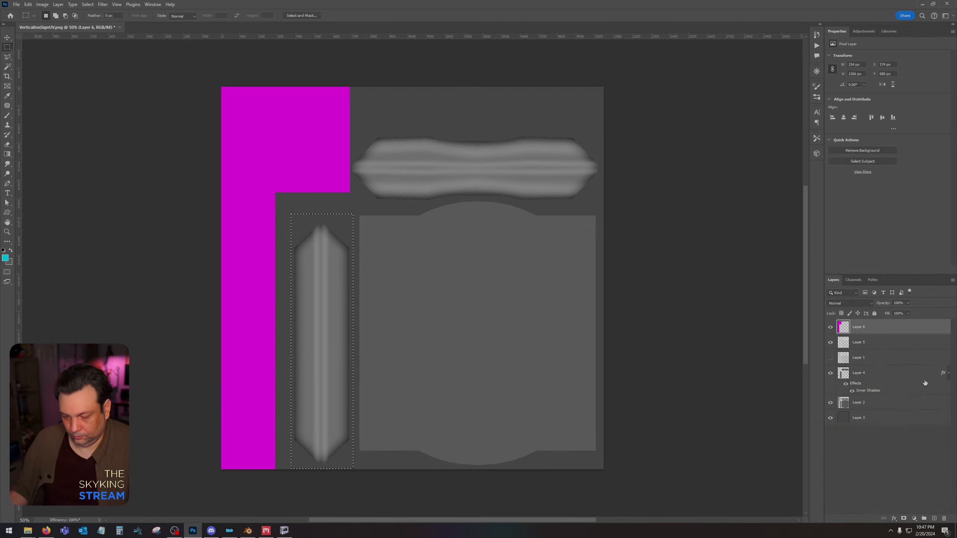
pyautogui.hotkey('alt', 'BackSpace')
pyautogui.hotkey('ctrl', 'd')
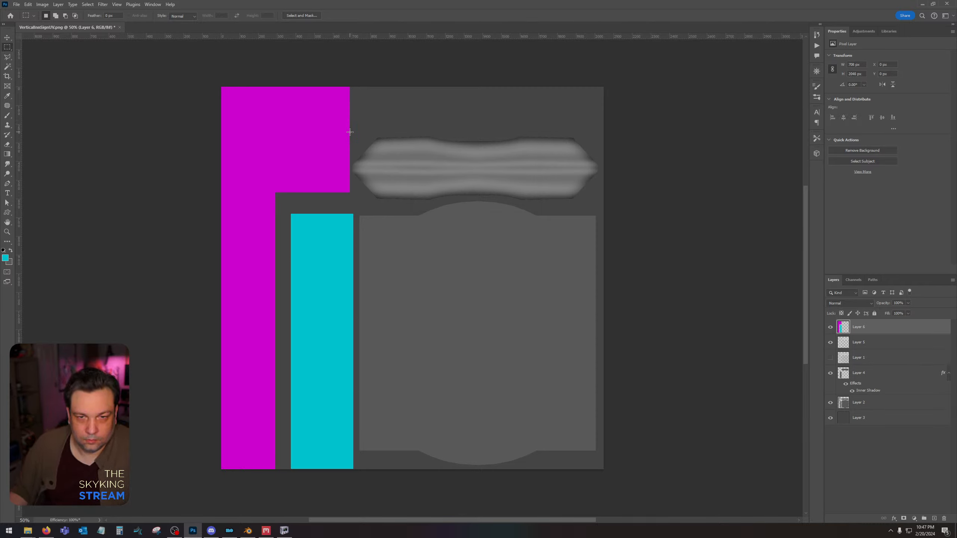
# Select a rectangle around the horizontal trim piece and cut the board's curved upper edge out of the selection.
pyautogui.moveTo(350, 130)
pyautogui.mouseDown()
pyautogui.moveTo(474, 185)
pyautogui.moveTo(605, 204)
pyautogui.mouseUp()
pyautogui.click(8, 57)
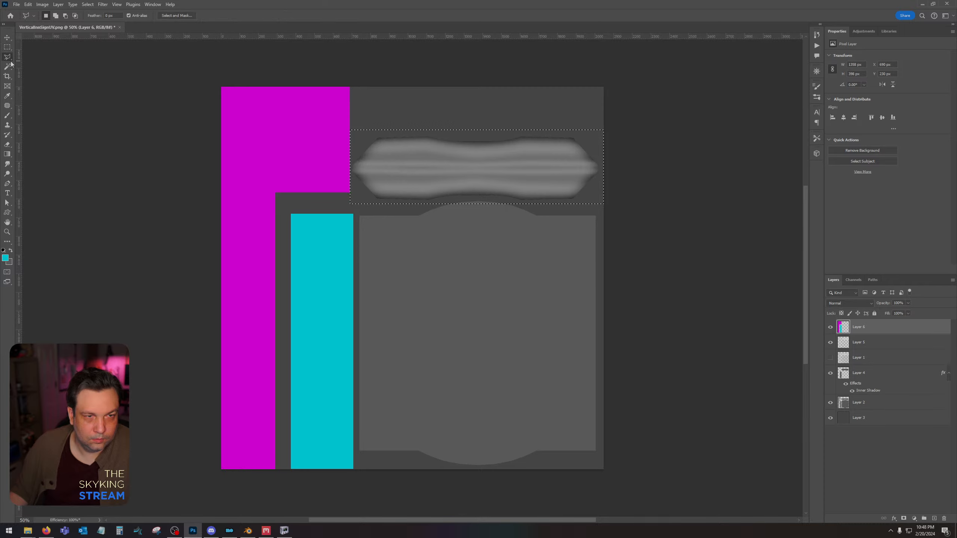
pyautogui.keyDown('alt'); pyautogui.click(400, 210); pyautogui.keyUp('alt')
pyautogui.click(431, 204)
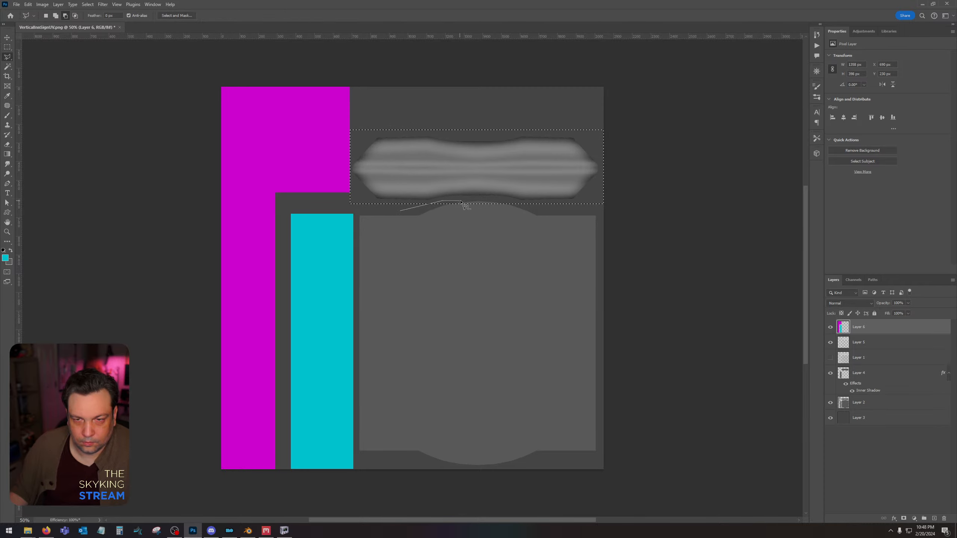
pyautogui.click(476, 199)
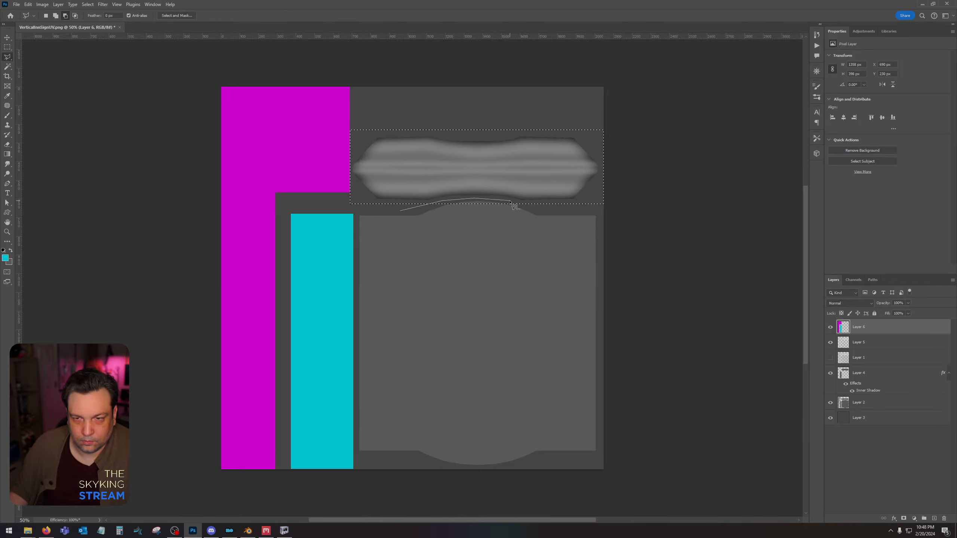
pyautogui.click(510, 201)
pyautogui.click(537, 210)
pyautogui.doubleClick(556, 225)
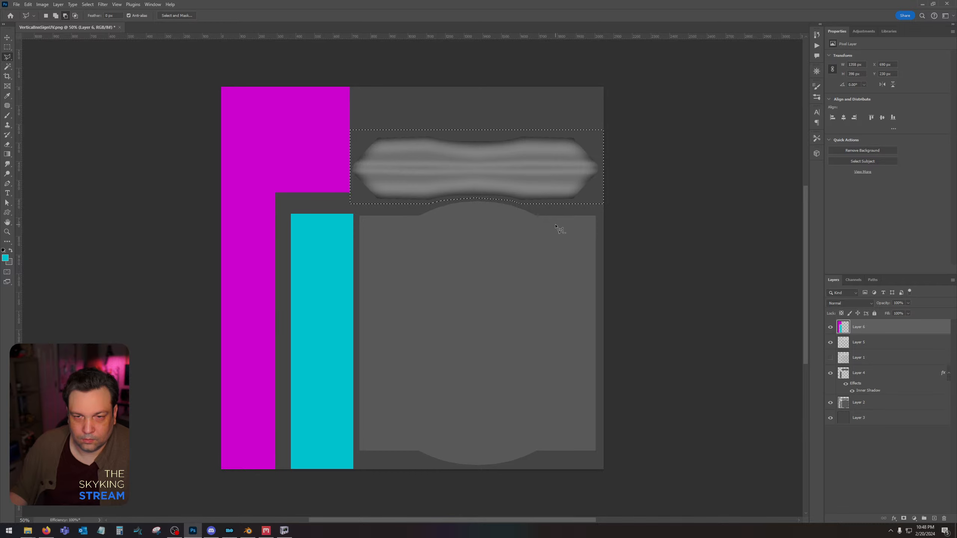
# Fill the horizontal trim selection with bright blue (RGB 0, 6, 255) and deselect it.
pyautogui.press('i')
pyautogui.click(5, 258)
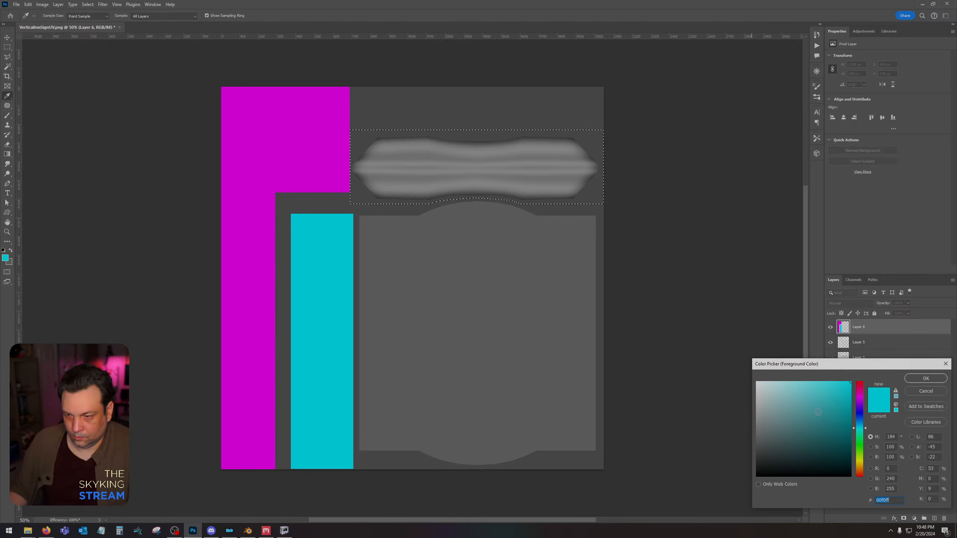
pyautogui.write('0000ff')
pyautogui.click(932, 379)
pyautogui.press('l')
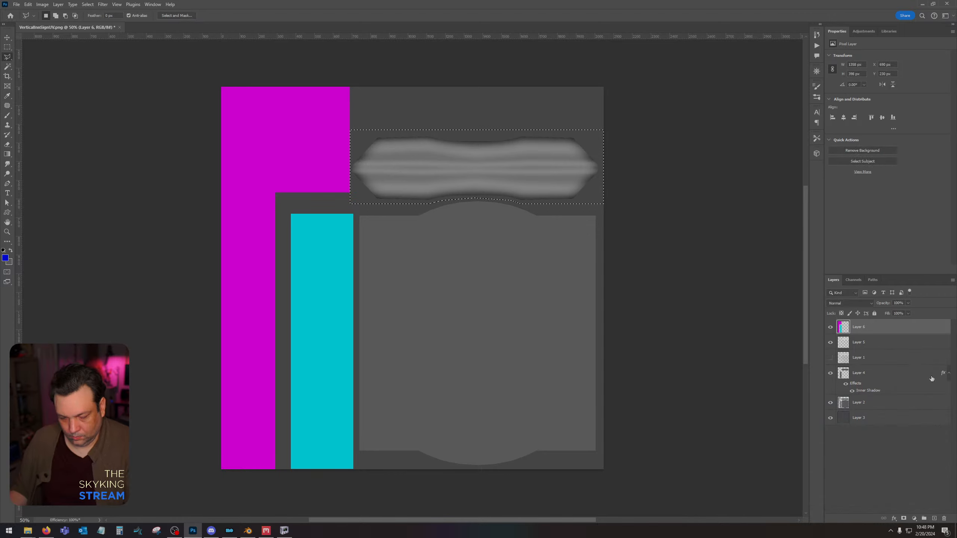
pyautogui.hotkey('alt', 'BackSpace')
pyautogui.hotkey('ctrl', 'd')
# Add a new layer directly beneath the color block layer and fill it entirely with orange.
pyautogui.click(892, 345)
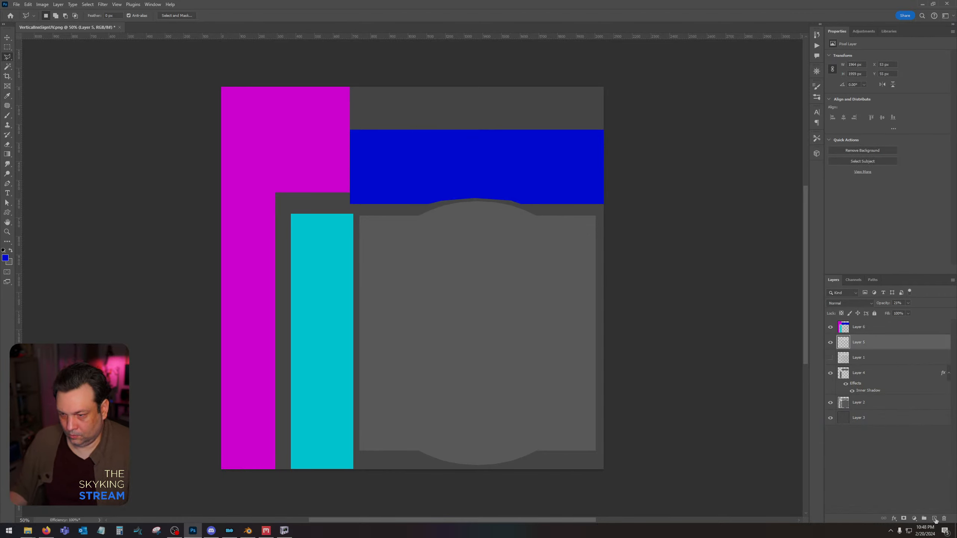
pyautogui.click(935, 519)
pyautogui.click(6, 258)
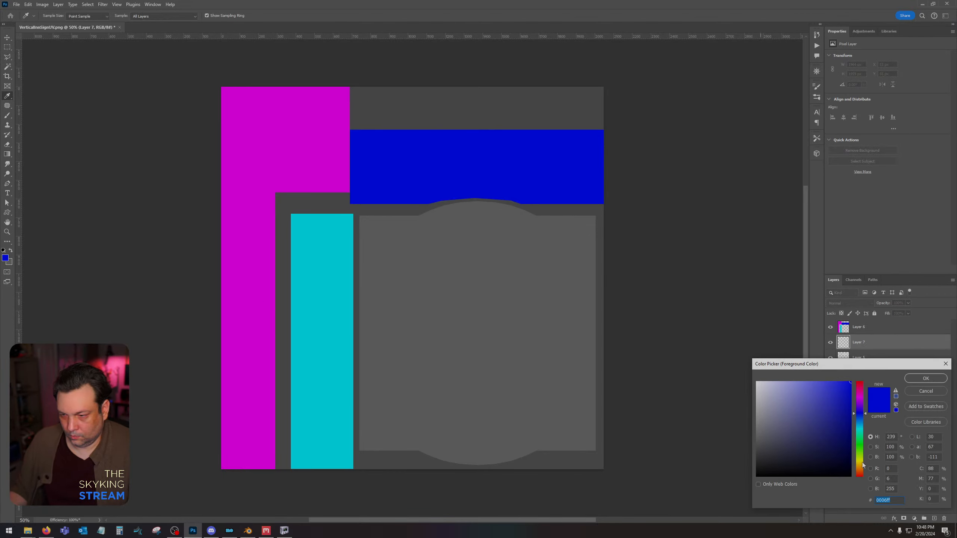
pyautogui.click(863, 468)
pyautogui.click(936, 377)
pyautogui.hotkey('shift', 'BackSpace')
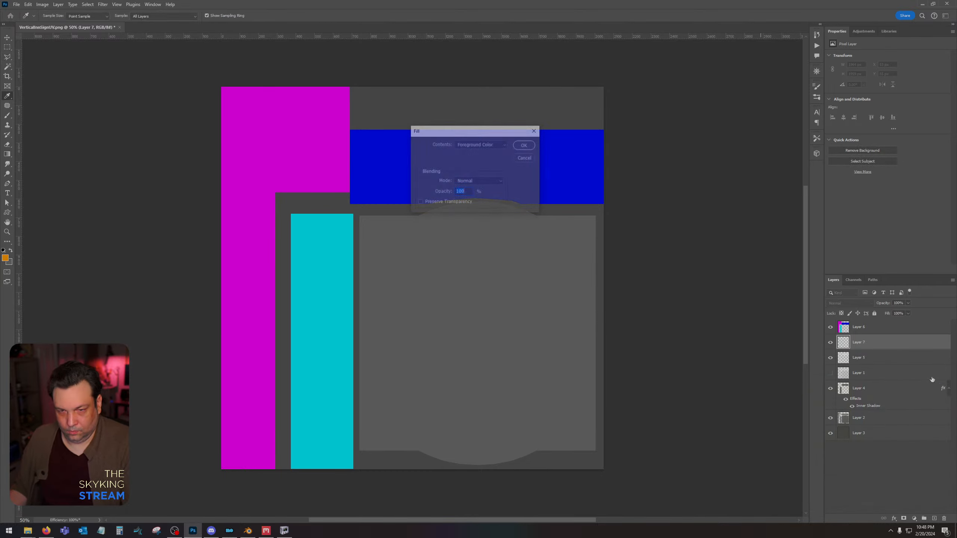
pyautogui.press('Return')
# Save a PNG copy of the color map to the Desktop as VerticalInnSignID.
pyautogui.click(16, 4)
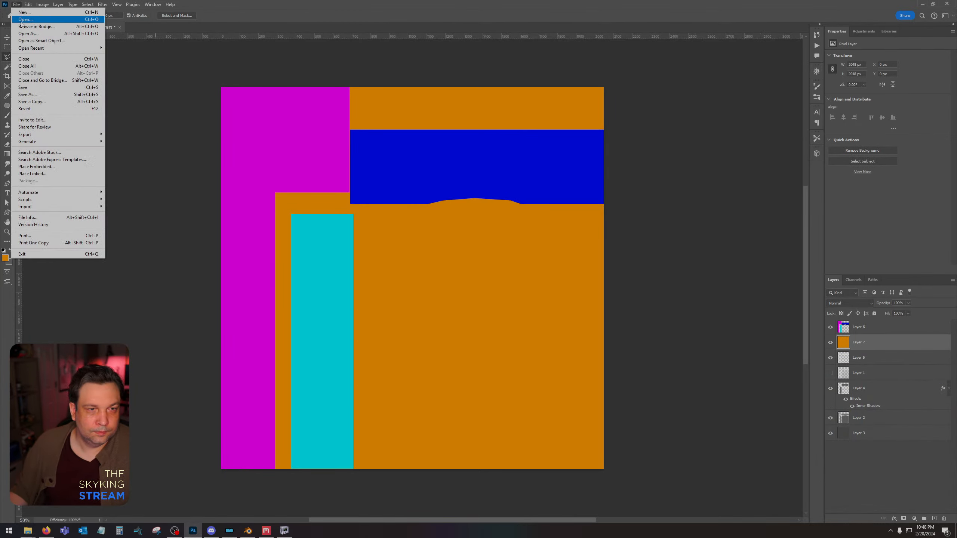
pyautogui.click(34, 102)
pyautogui.scroll(1, 318, 149)
pyautogui.click(309, 158)
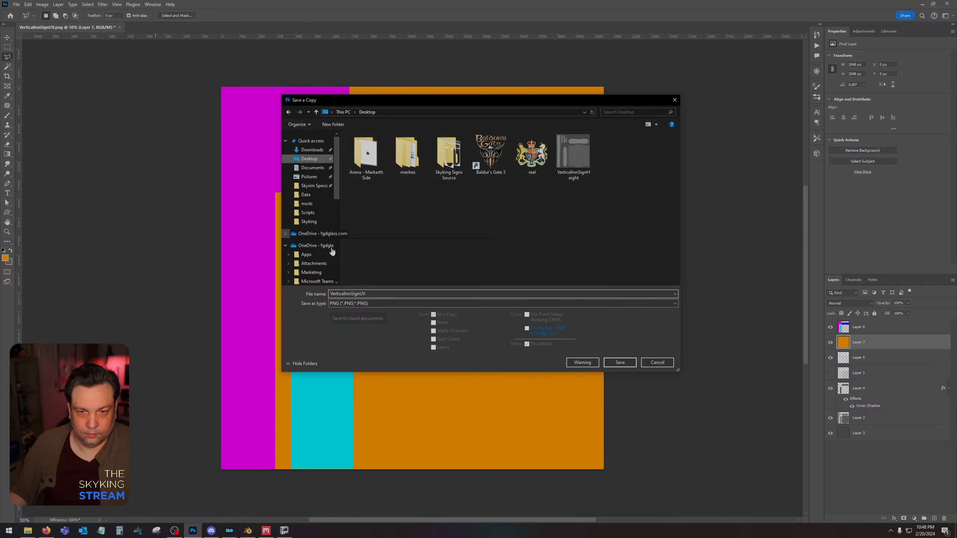
pyautogui.click(386, 296)
pyautogui.press('BackSpace')
pyautogui.press('BackSpace')
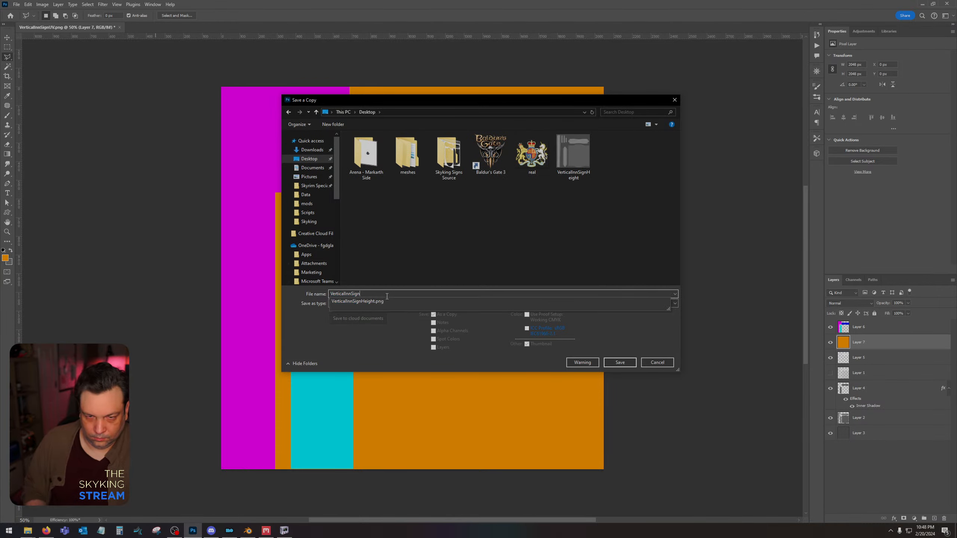
pyautogui.write('ID')
pyautogui.press('Return')
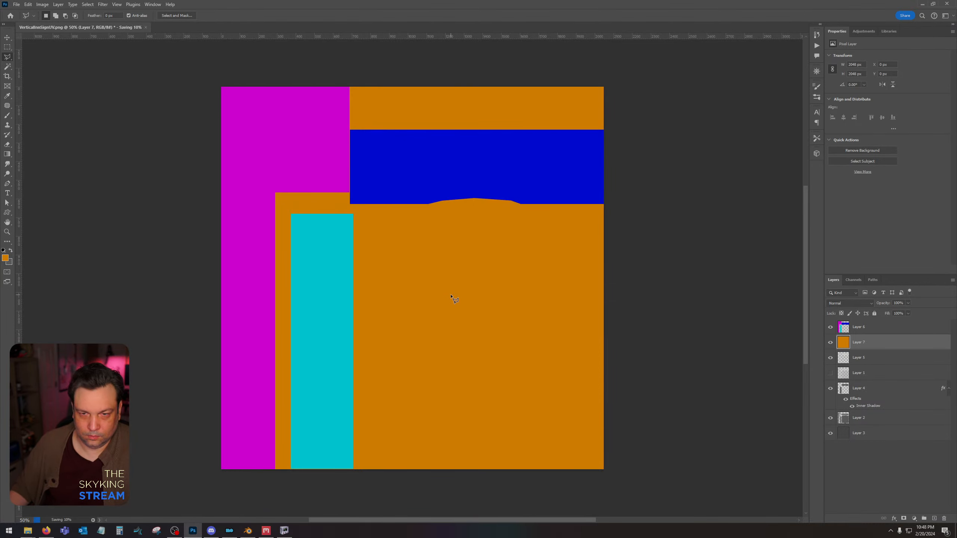
# Switch to Quixel Mixer and load VerticalInnSignHeight as the displacement map of the Paint 1 layer.
pyautogui.hotkey('alt', 'Tab')
pyautogui.click(757, 26)
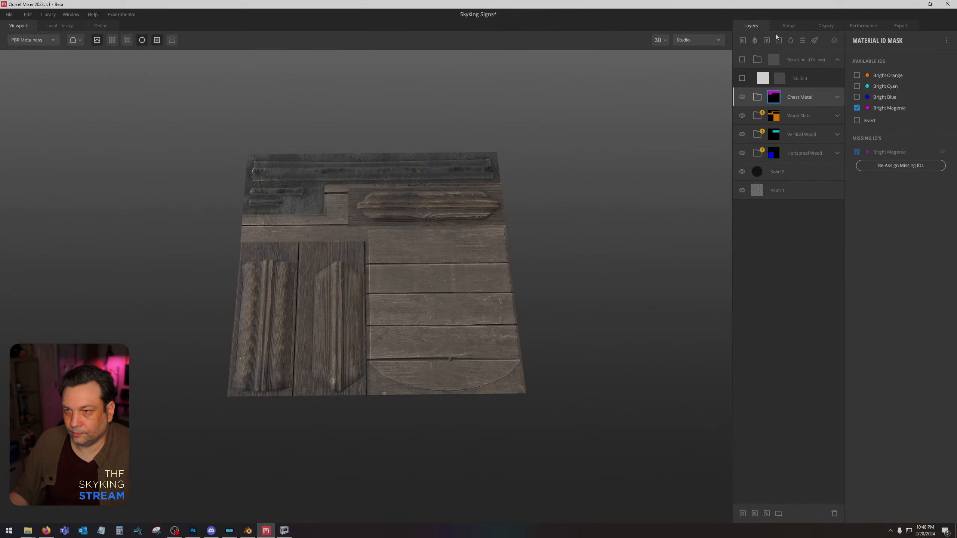
pyautogui.click(780, 191)
pyautogui.click(864, 178)
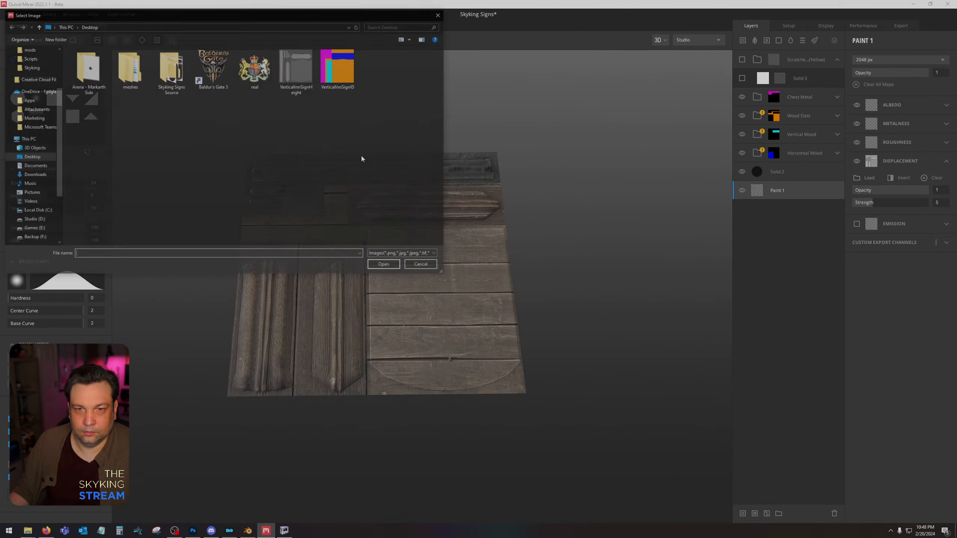
pyautogui.doubleClick(308, 60)
# Replace the Material ID map of Texture Set 1 with VerticalInnSignID.png and close the material editor.
pyautogui.click(789, 26)
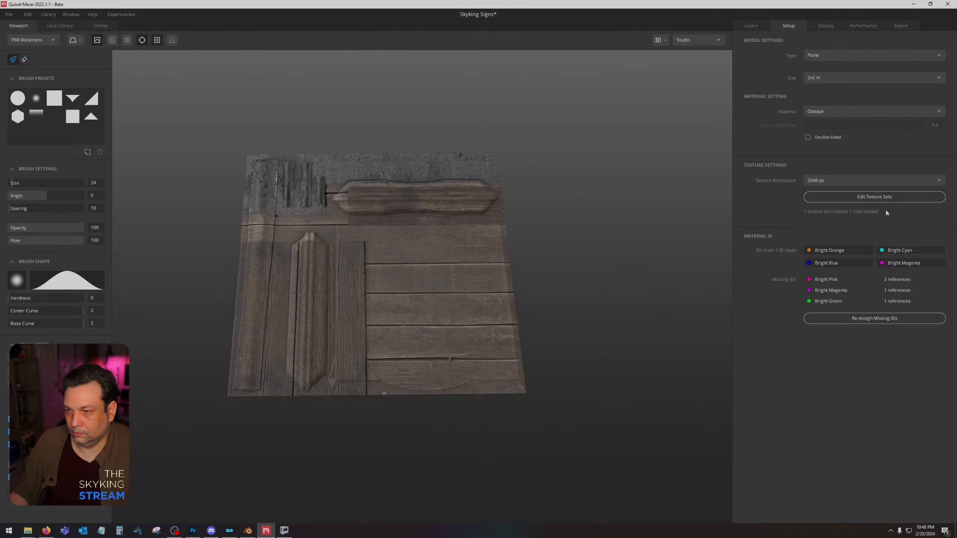
pyautogui.click(862, 197)
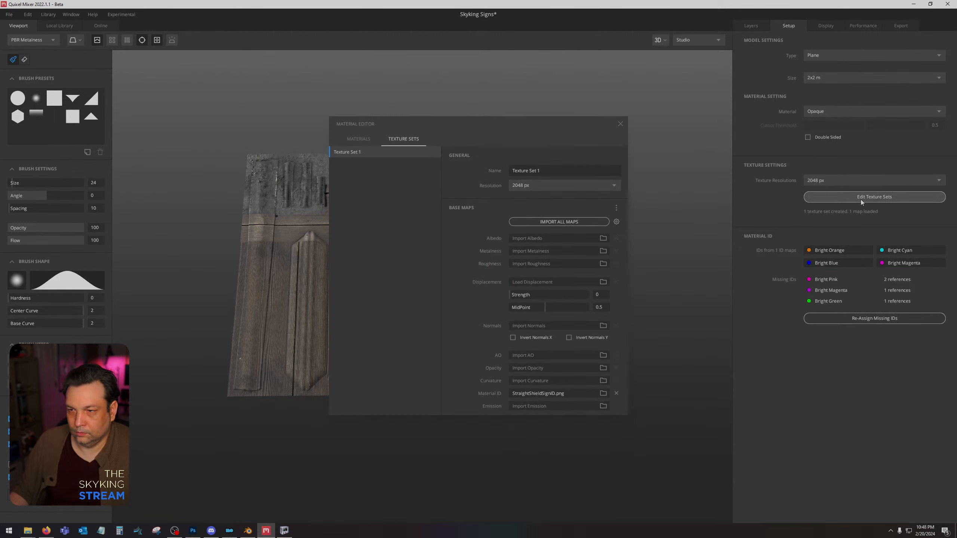
pyautogui.click(604, 394)
pyautogui.doubleClick(335, 72)
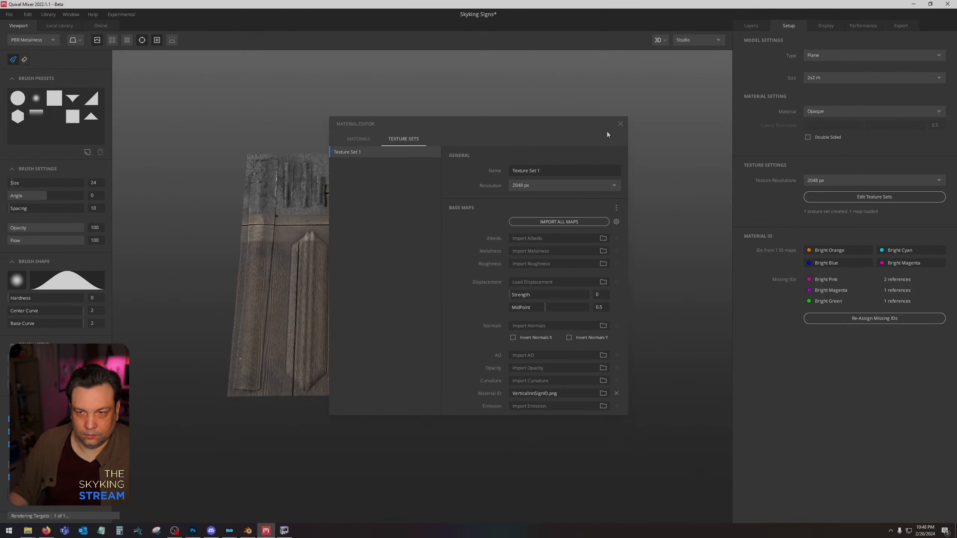
pyautogui.click(620, 123)
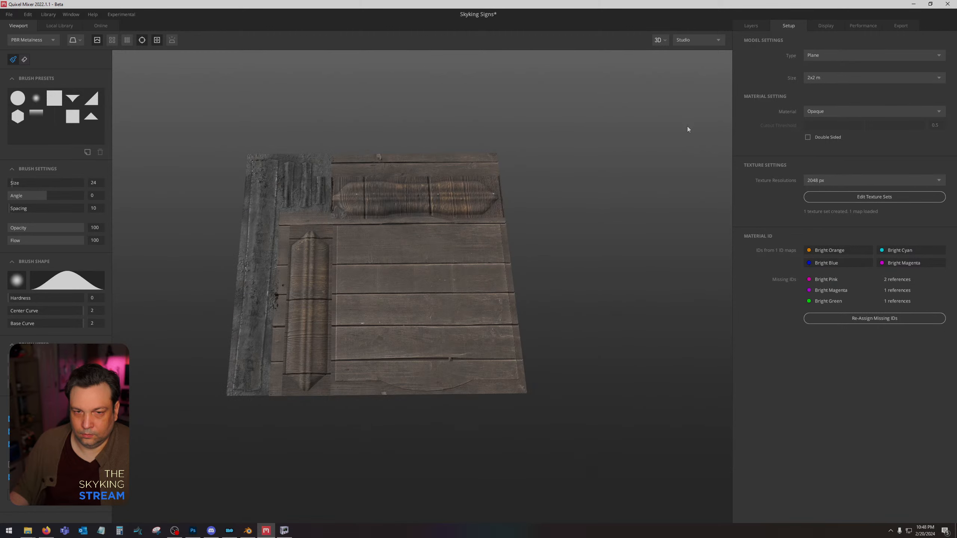
# Set the base Vertical Wood layer's tiling rotation to 0 degrees so its grain runs along the vertical trim, and collapse its group.
pyautogui.click(750, 26)
pyautogui.click(813, 137)
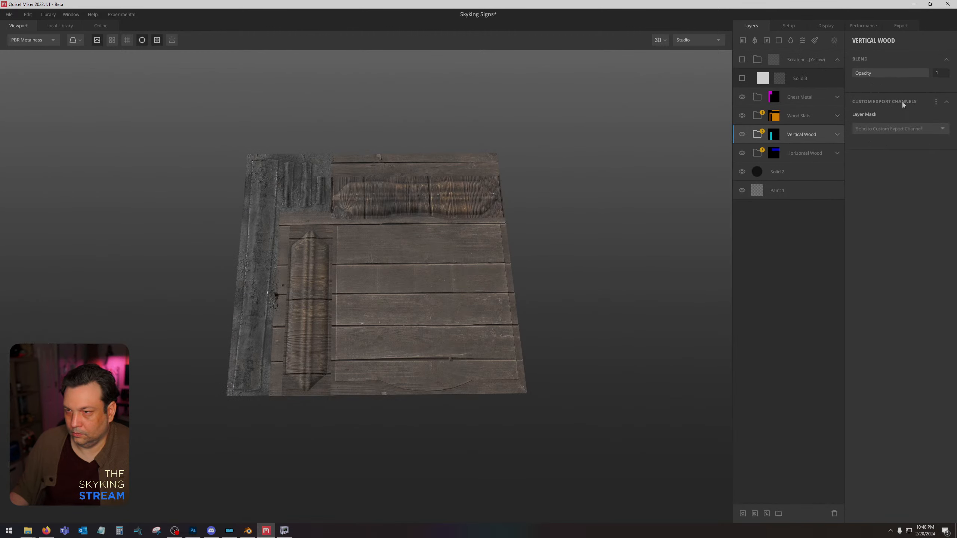
pyautogui.click(837, 134)
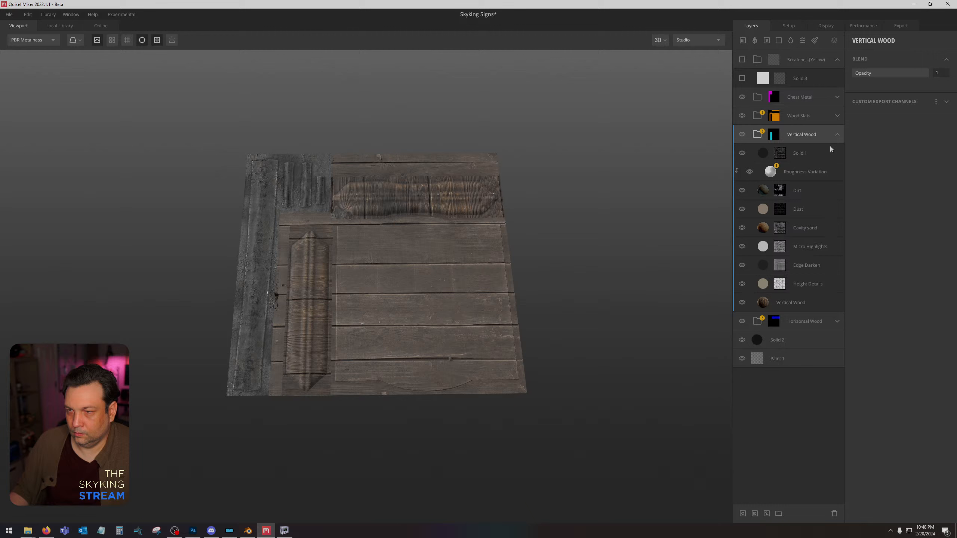
pyautogui.click(808, 302)
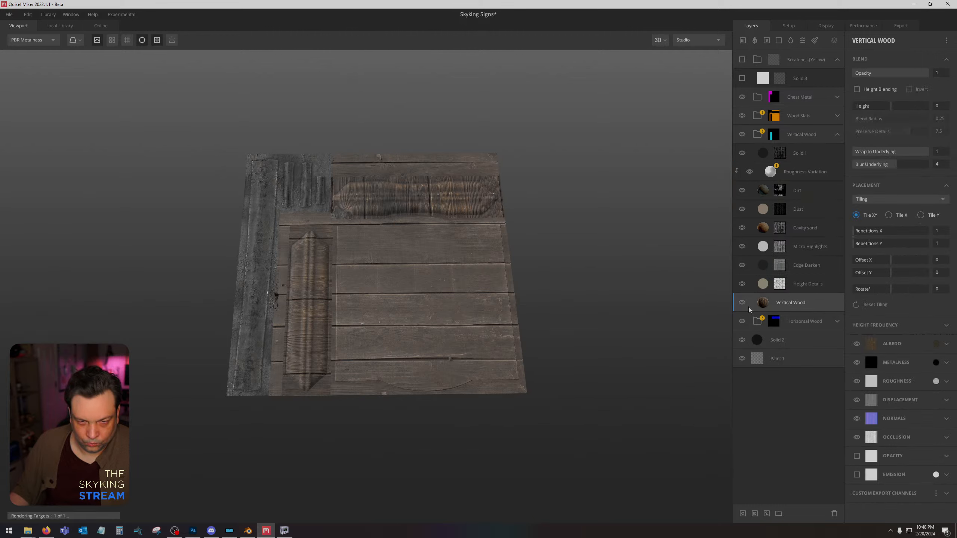
pyautogui.click(837, 135)
# Rotate the tiling of the base Horizontal Wood layer to 90 degrees so the grain follows the horizontal trim.
pyautogui.click(837, 154)
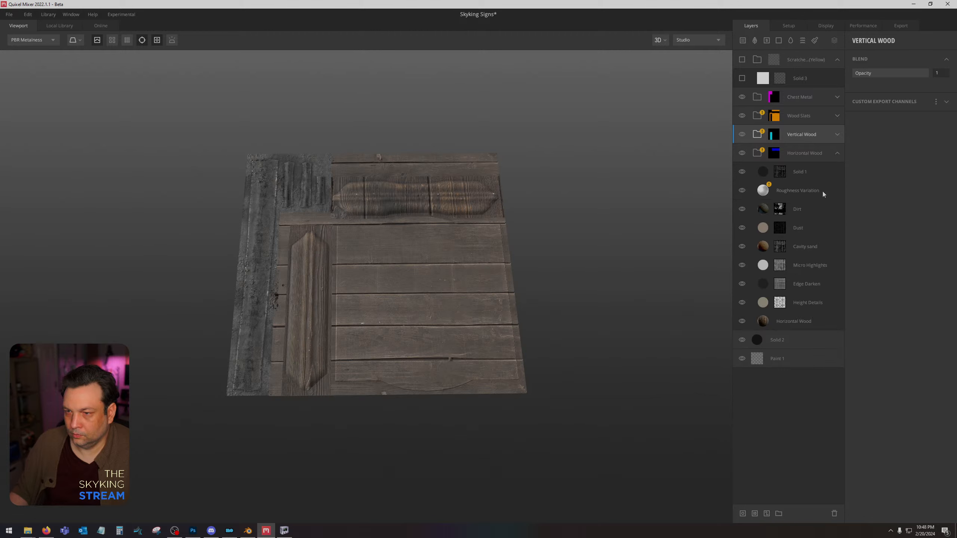
pyautogui.click(802, 322)
pyautogui.moveTo(890, 289); pyautogui.dragTo(909, 289)
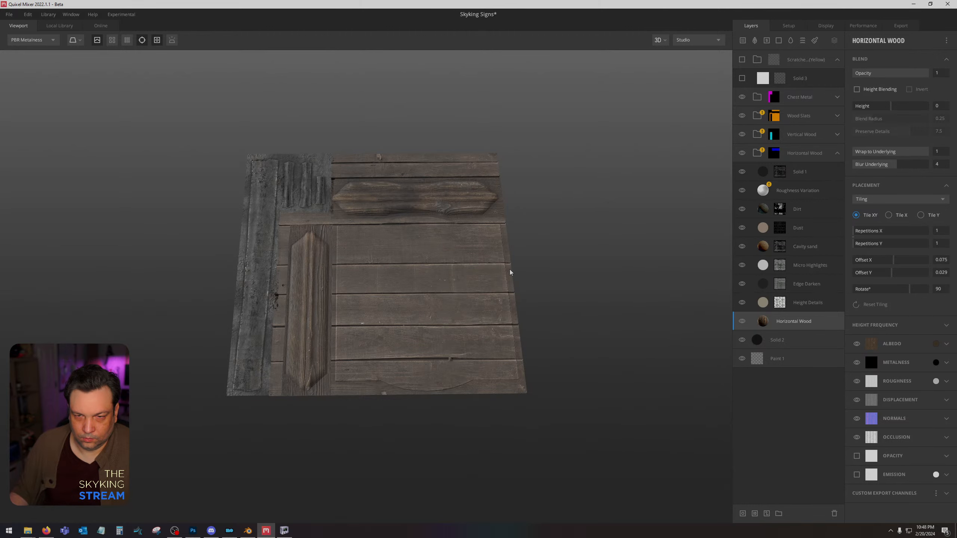
# Examine the wood and metal areas of the textured plane up close and from different angles.
pyautogui.moveTo(509, 270); pyautogui.dragTo(509, 280, button='middle')
pyautogui.moveTo(459, 264); pyautogui.dragTo(463, 325)
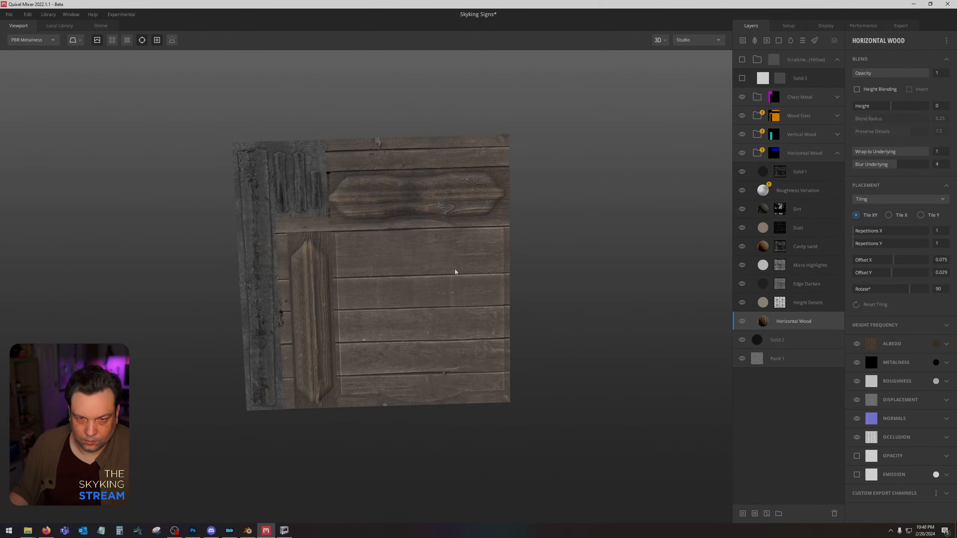
pyautogui.scroll(3, 455, 271)
pyautogui.press('c')
pyautogui.press('c')
pyautogui.moveTo(449, 271); pyautogui.dragTo(436, 212)
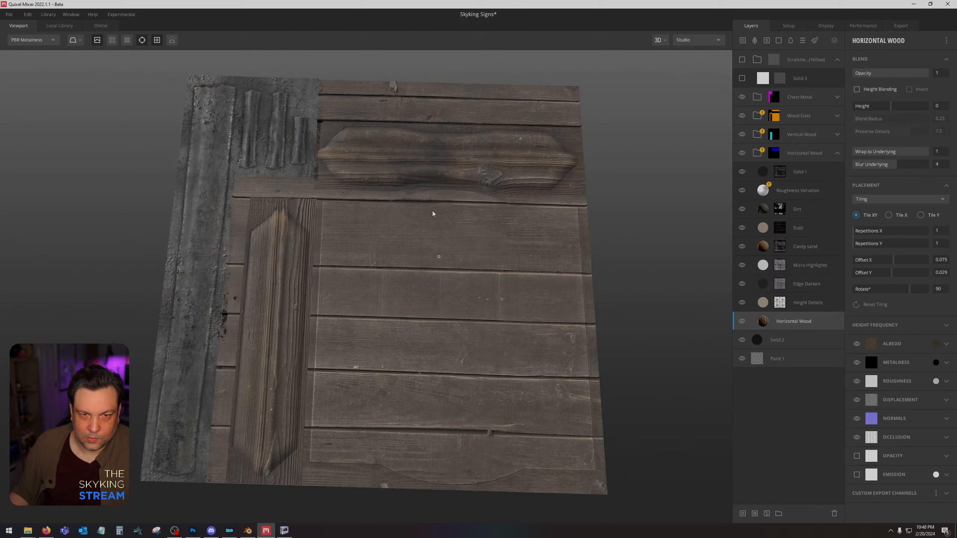
pyautogui.press('c')
pyautogui.press('c')
# Export the texture maps to disk at 2048 px with the asset name Horizontal Inn Sign.
pyautogui.click(901, 26)
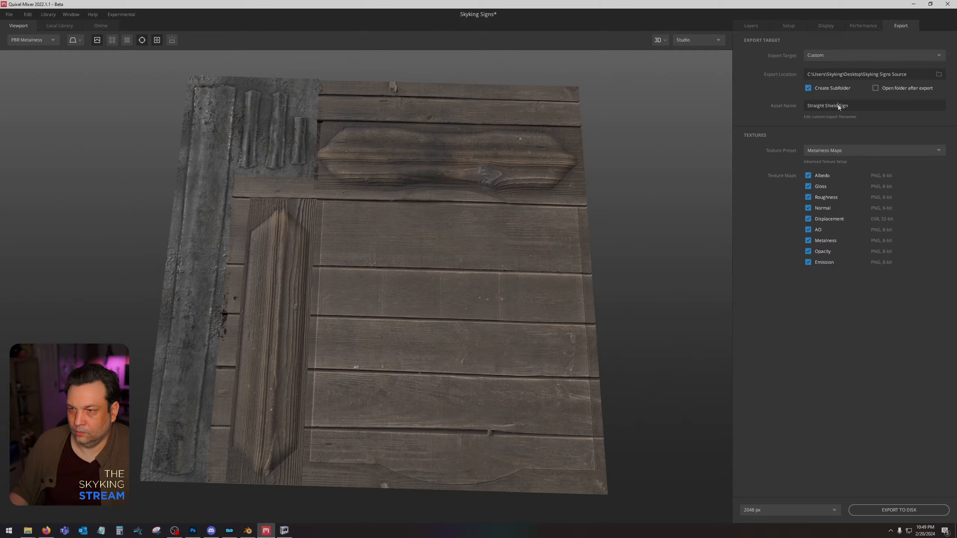
pyautogui.tripleClick(849, 105)
pyautogui.write('Horizon')
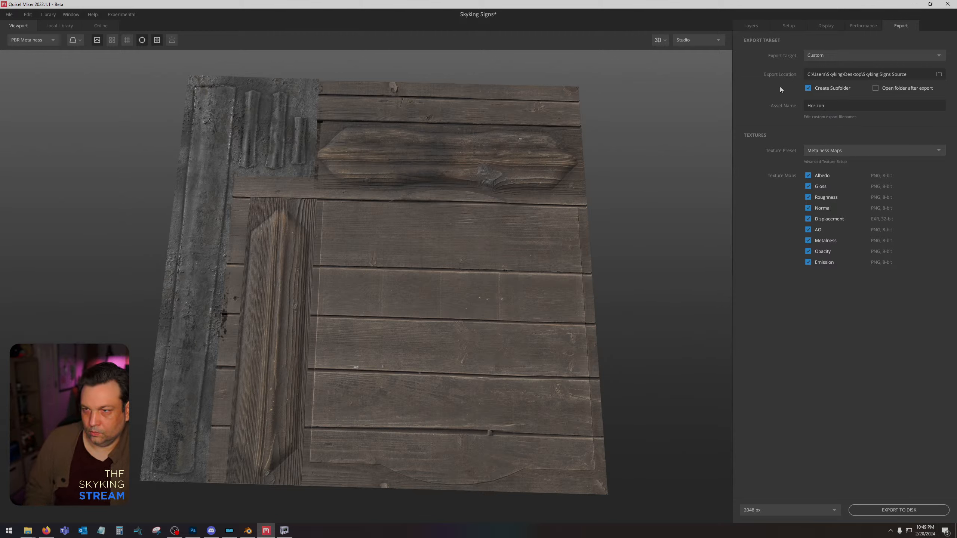
pyautogui.write('tal Inn Sign')
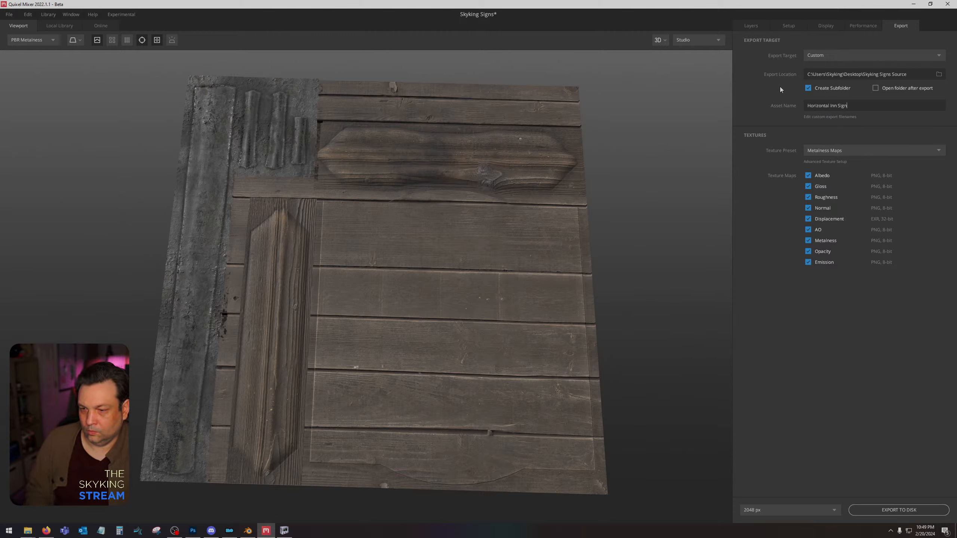
pyautogui.click(871, 511)
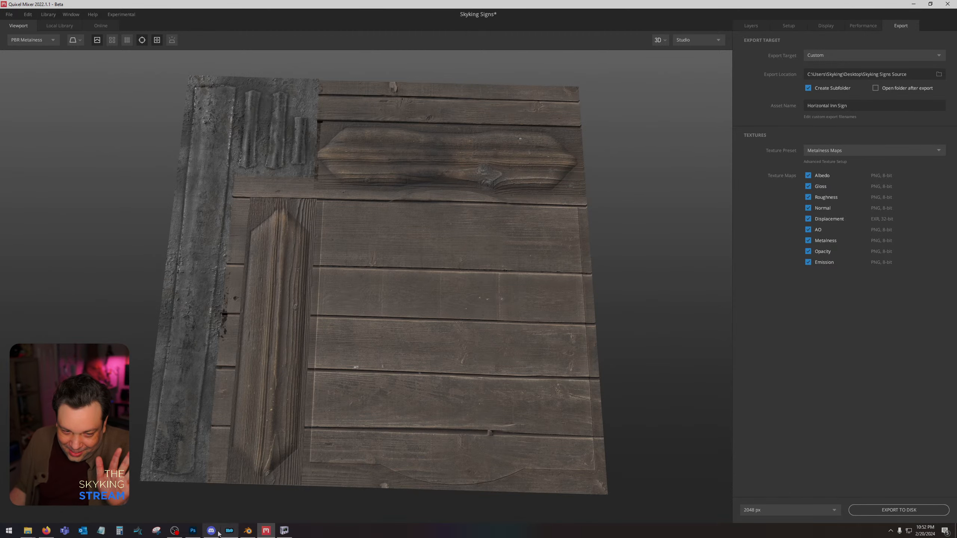
# Switch to Photoshop, bring up the Skyking Signs Source folder and move its window clear of the canvas.
pyautogui.click(192, 531)
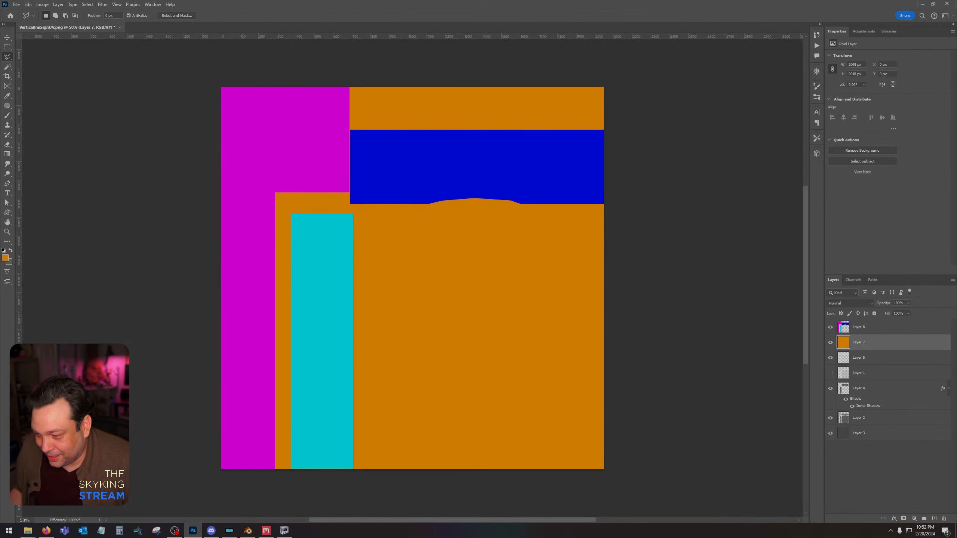
pyautogui.moveTo(28, 530)
pyautogui.click(38, 494)
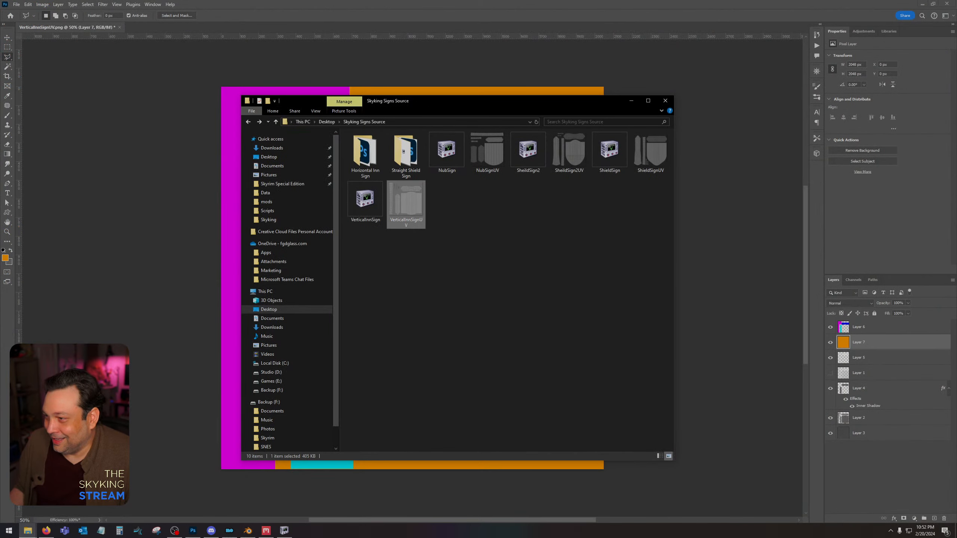
pyautogui.click(466, 253)
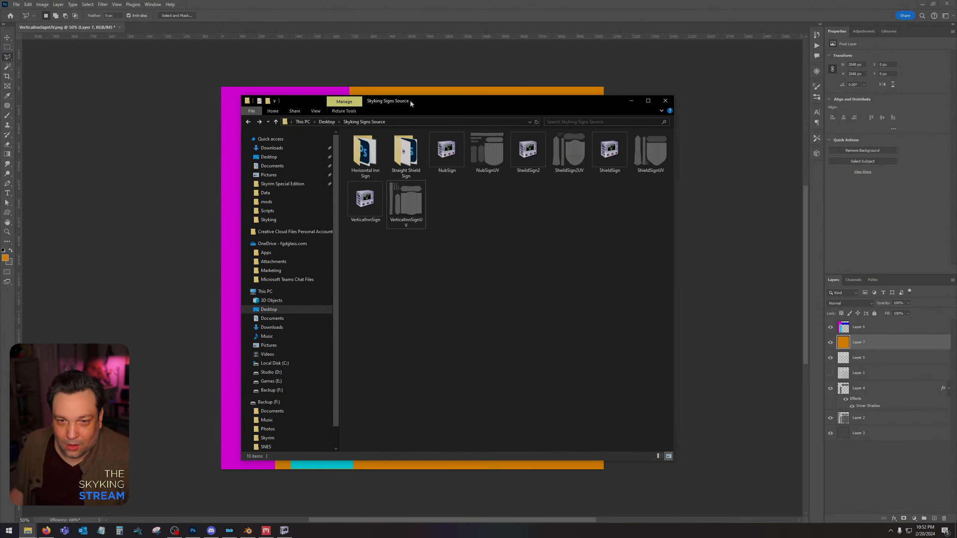
pyautogui.moveTo(410, 101); pyautogui.dragTo(956, 116)
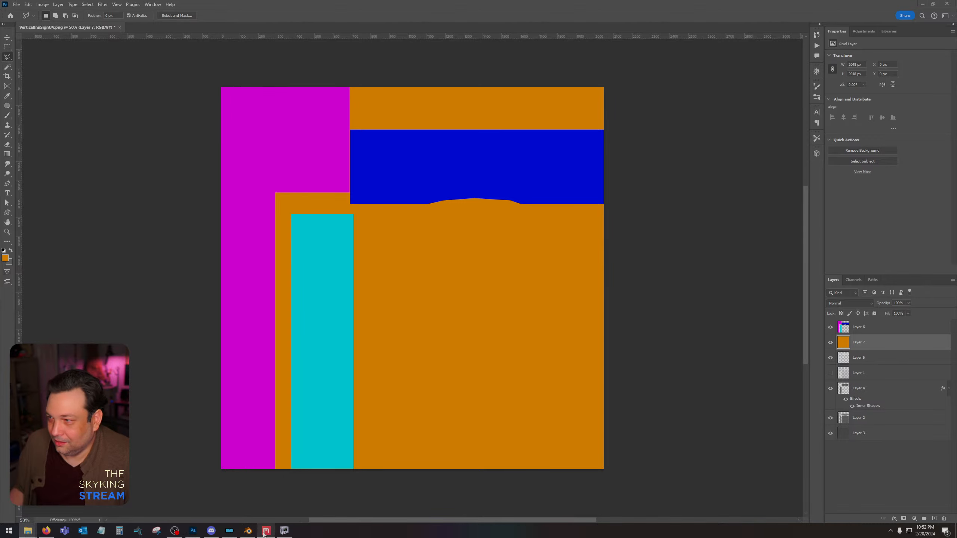
pyautogui.click(290, 534)
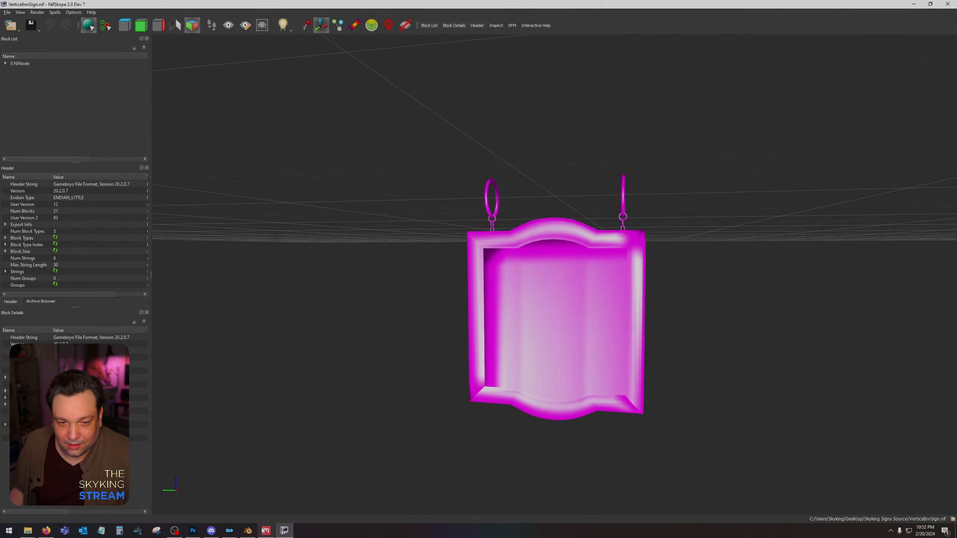
# Return to Quixel Mixer, rename the export asset to Vertical Inn Sign and export its maps to disk.
pyautogui.click(266, 531)
pyautogui.click(857, 106)
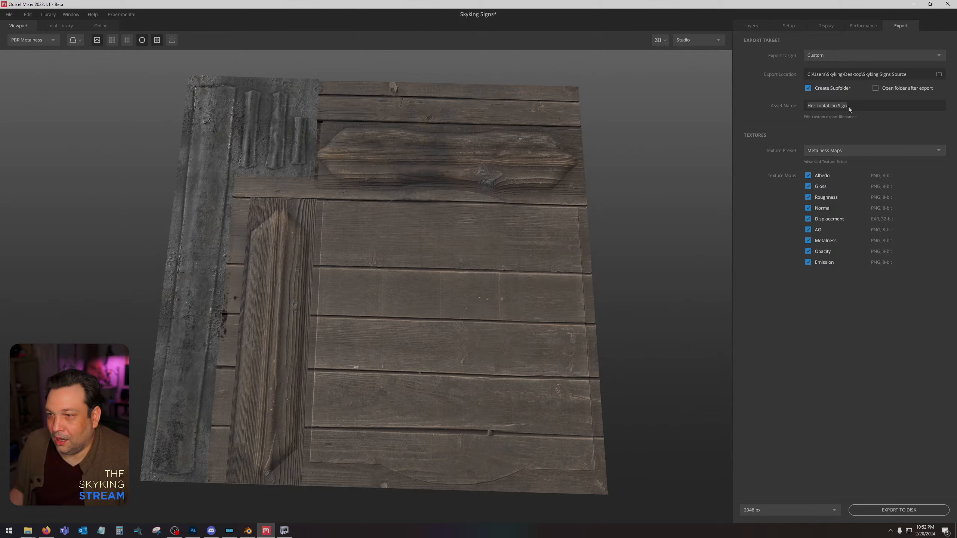
pyautogui.write('Vertical')
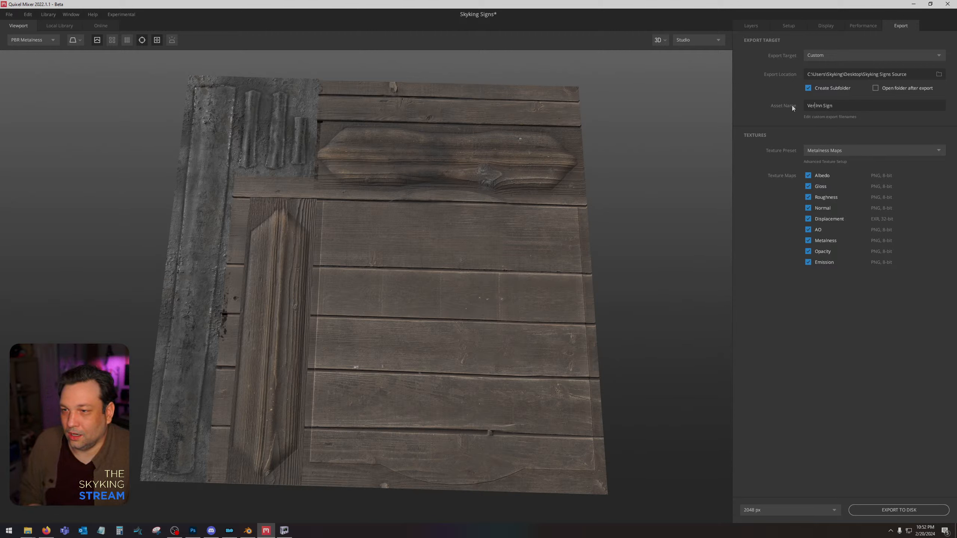
pyautogui.click(873, 509)
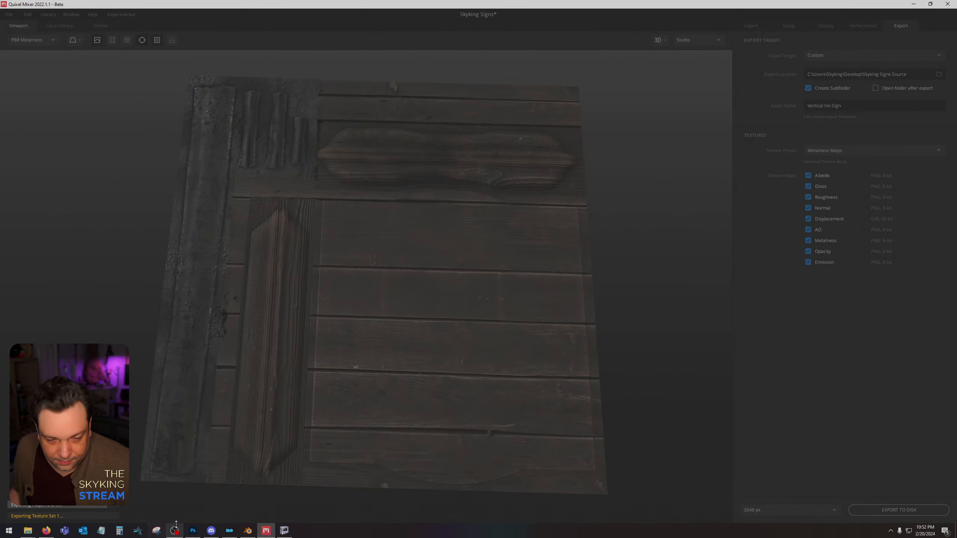
# Switch to Photoshop, place the exported Vertical Inn Sign AO and Albedo images above Layer 6 and rasterize both.
pyautogui.click(193, 530)
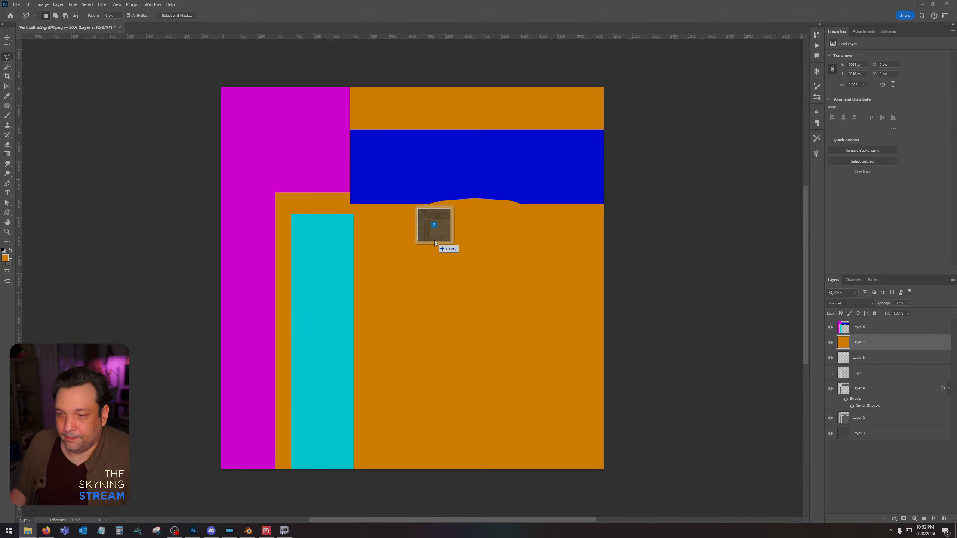
pyautogui.moveTo(435, 241); pyautogui.dragTo(461, 206)
pyautogui.moveTo(876, 364); pyautogui.dragTo(886, 325)
pyautogui.keyDown('shift'); pyautogui.click(878, 342); pyautogui.keyUp('shift')
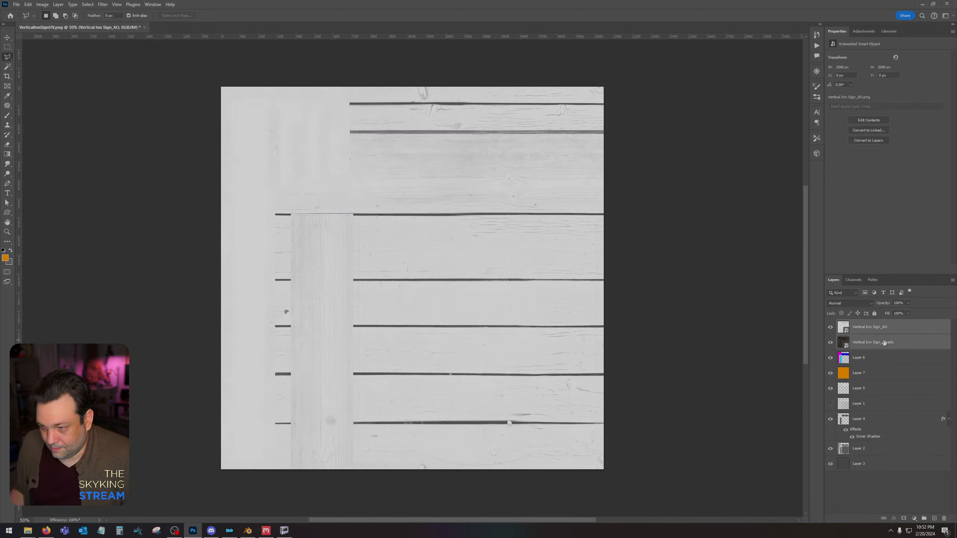
pyautogui.rightClick(881, 342)
pyautogui.click(906, 151)
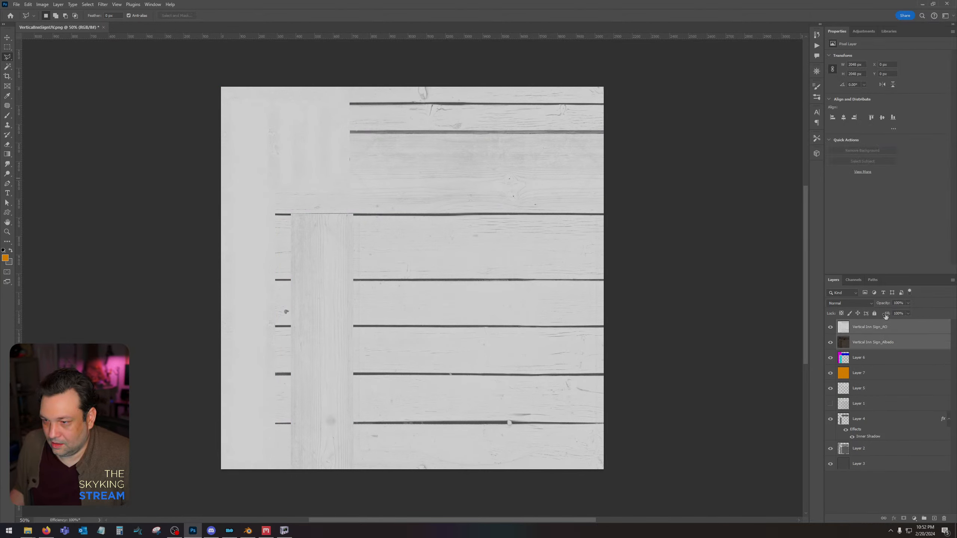
# Darken the shadows of the Vertical Inn Sign_AO layer by raising its black input level with Levels.
pyautogui.click(867, 327)
pyautogui.hotkey('ctrl', 'l')
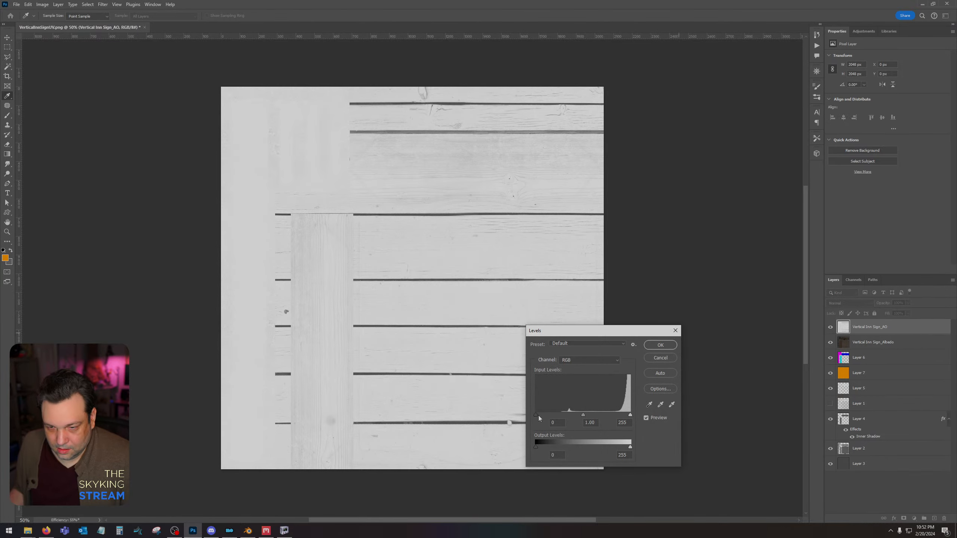
pyautogui.moveTo(539, 416); pyautogui.dragTo(563, 415)
pyautogui.click(661, 345)
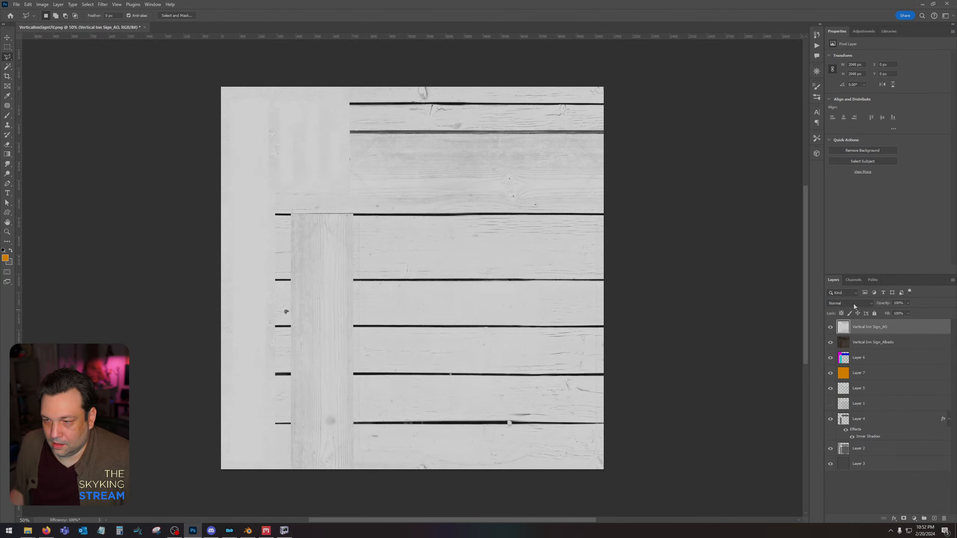
# Set the Vertical Inn Sign_AO layer to Multiply and merge it with the Albedo layer.
pyautogui.click(854, 305)
pyautogui.click(850, 330)
pyautogui.keyDown('shift'); pyautogui.click(864, 341); pyautogui.keyUp('shift')
pyautogui.rightClick(866, 340)
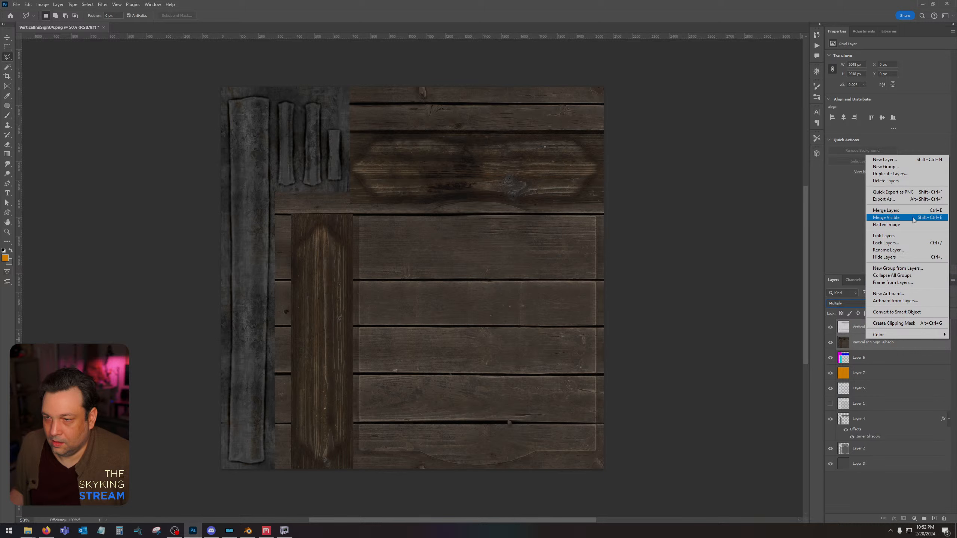
pyautogui.click(905, 210)
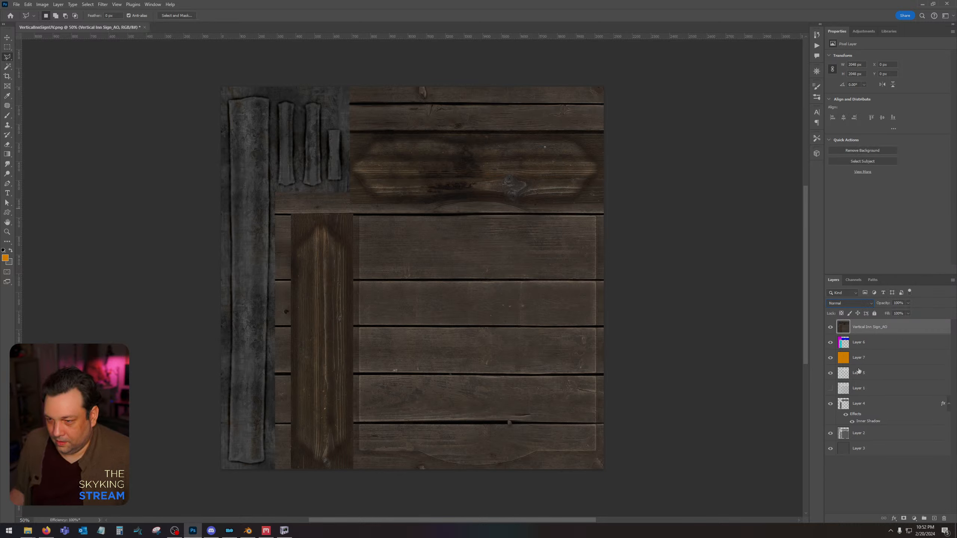
pyautogui.click(873, 435)
pyautogui.click(7, 66)
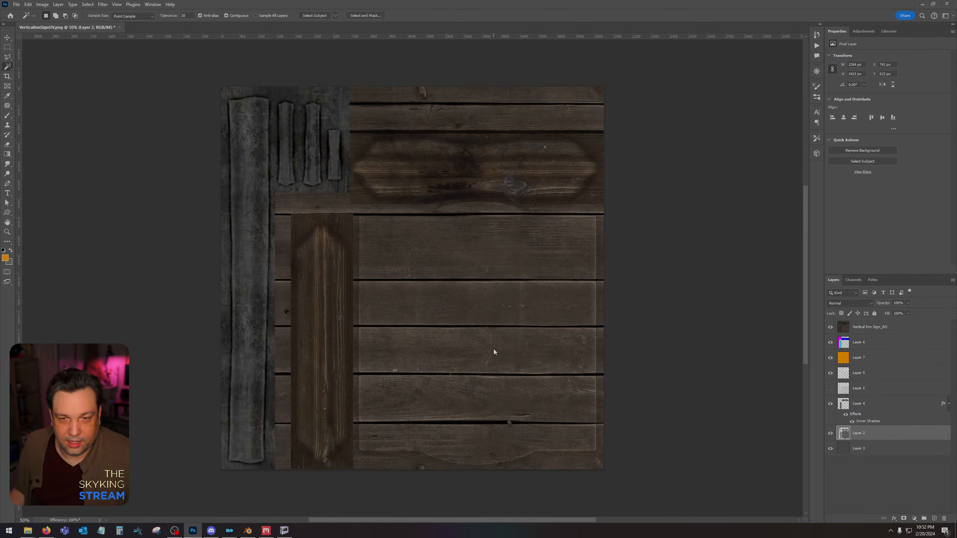
pyautogui.hotkey('ctrl', 'd')
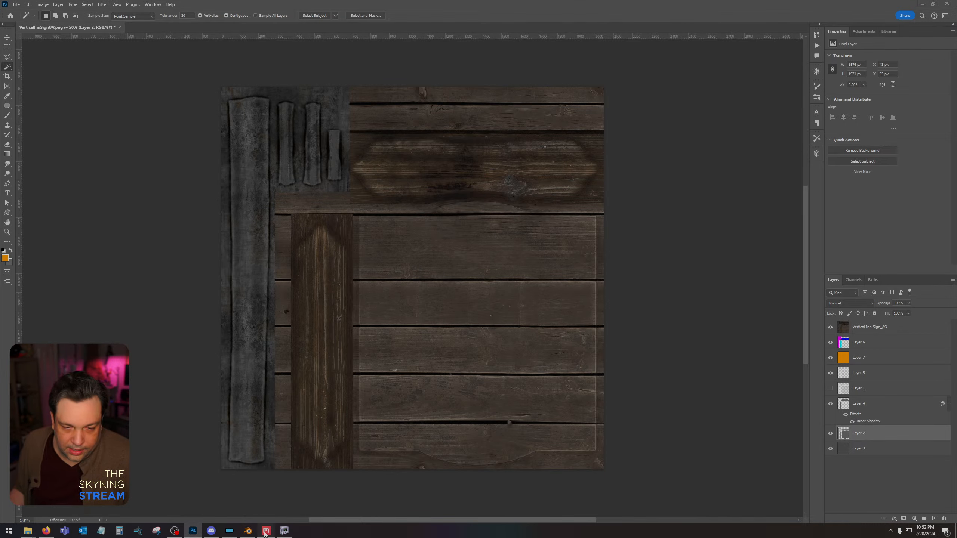
# In Quixel Mixer, set the Mossy Wooden Planks layer's Offset Y to 0.403 and export the Vertical Inn Sign maps again.
pyautogui.click(266, 531)
pyautogui.click(752, 26)
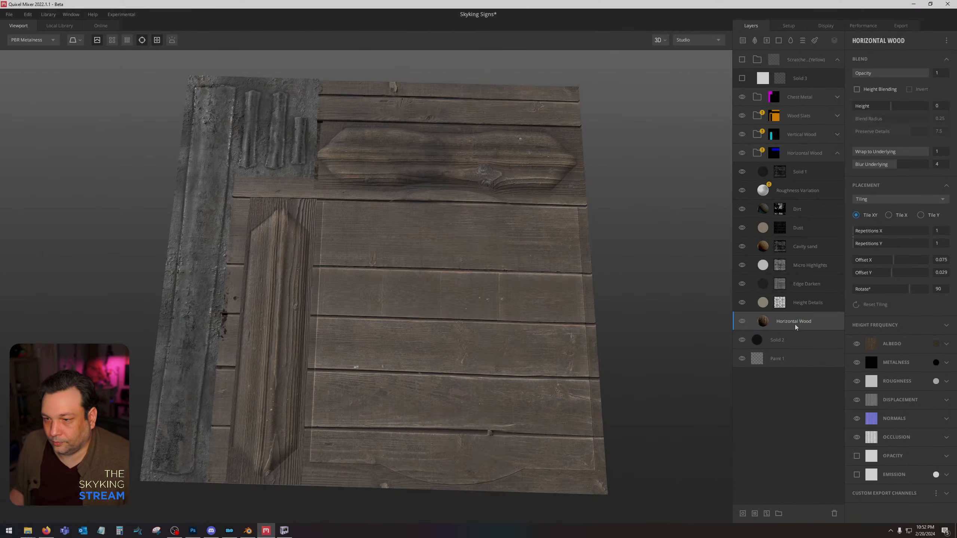
pyautogui.click(838, 153)
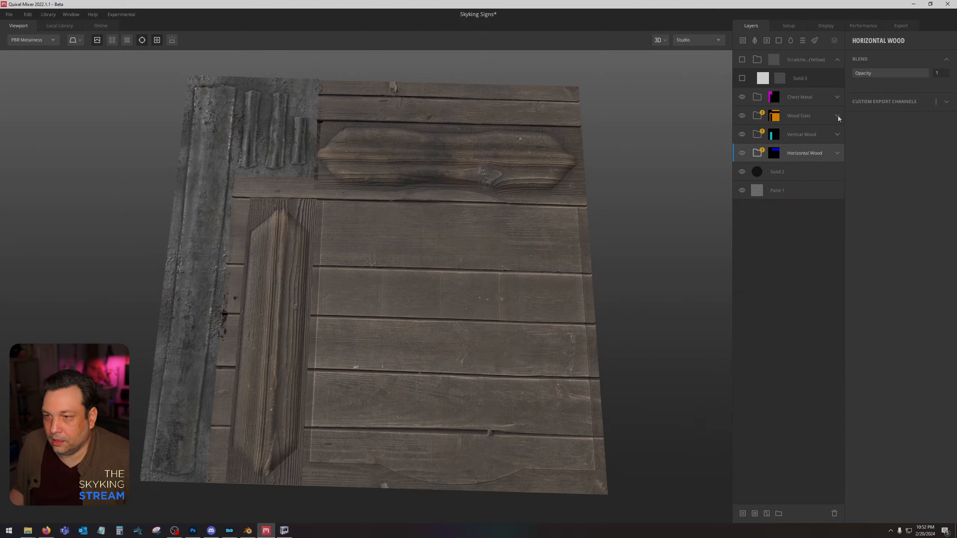
pyautogui.click(837, 115)
pyautogui.click(798, 283)
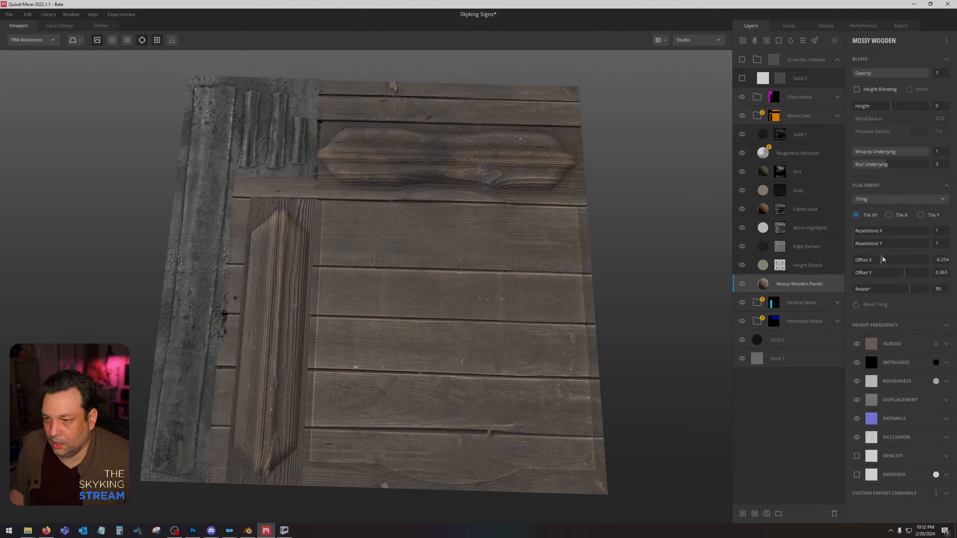
pyautogui.moveTo(908, 273); pyautogui.dragTo(906, 273)
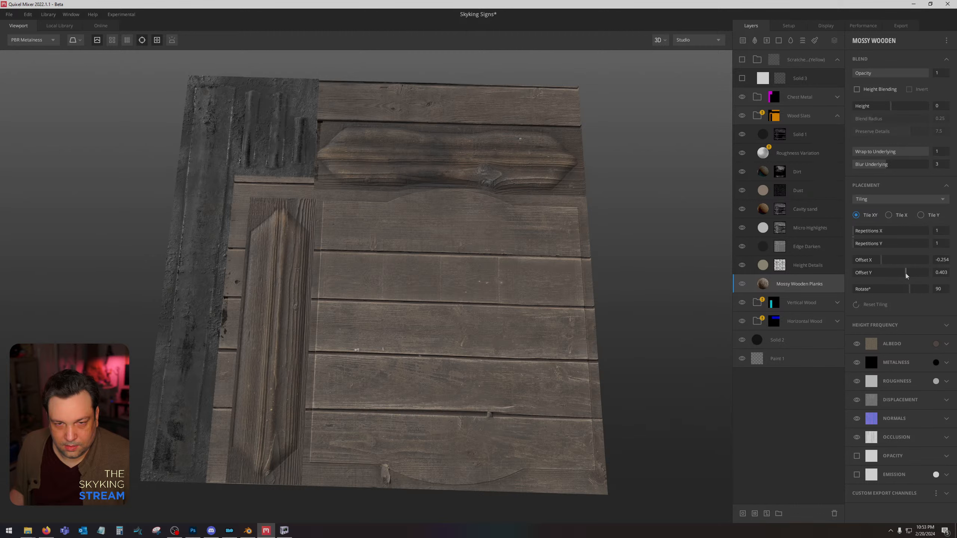
pyautogui.click(901, 26)
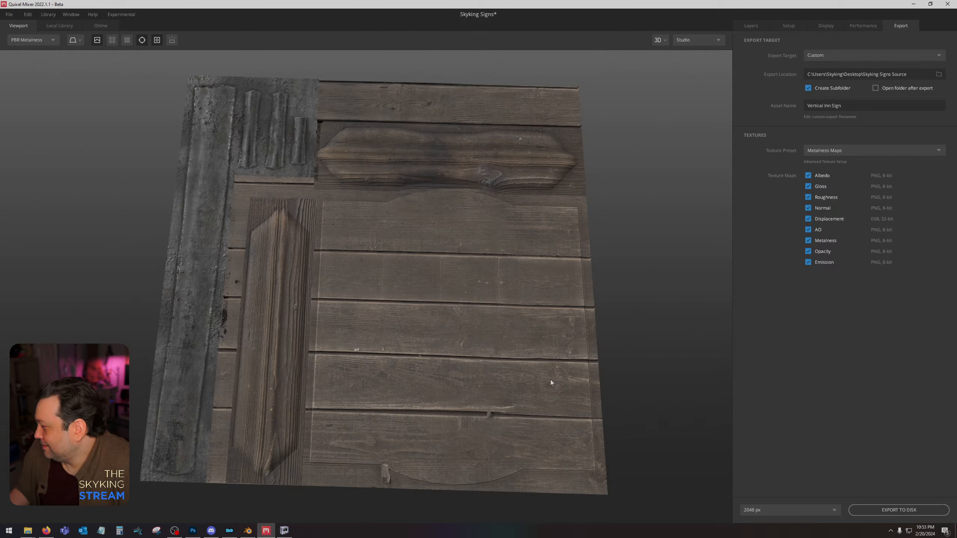
# Switch to Photoshop, delete the outdated merged Vertical Inn Sign_AO layer and select Layer 6.
pyautogui.click(192, 531)
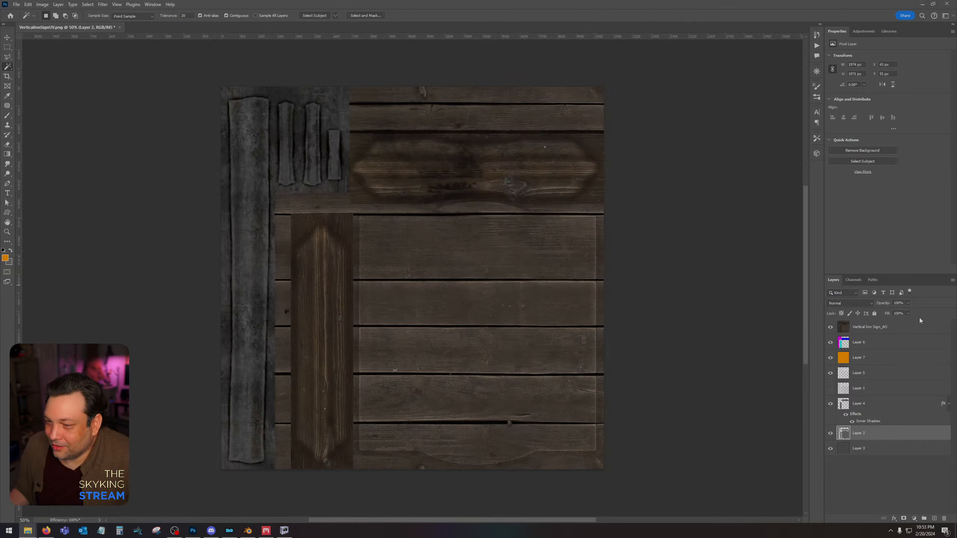
pyautogui.moveTo(886, 332); pyautogui.dragTo(944, 519)
pyautogui.click(886, 327)
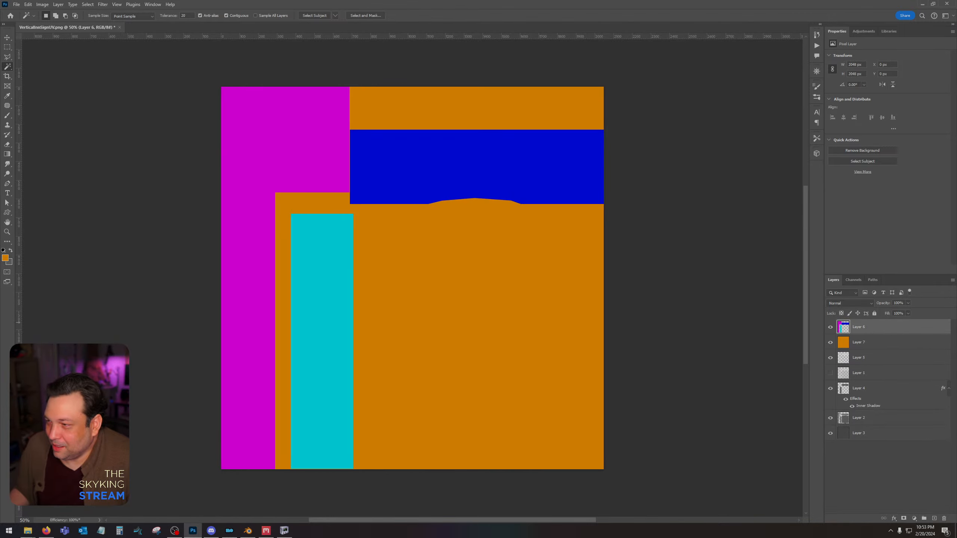
# Place the re-exported Vertical Inn Sign AO and Albedo images above Layer 6 and rasterize both layers.
pyautogui.moveTo(956, 322); pyautogui.dragTo(463, 264)
pyautogui.press('Return')
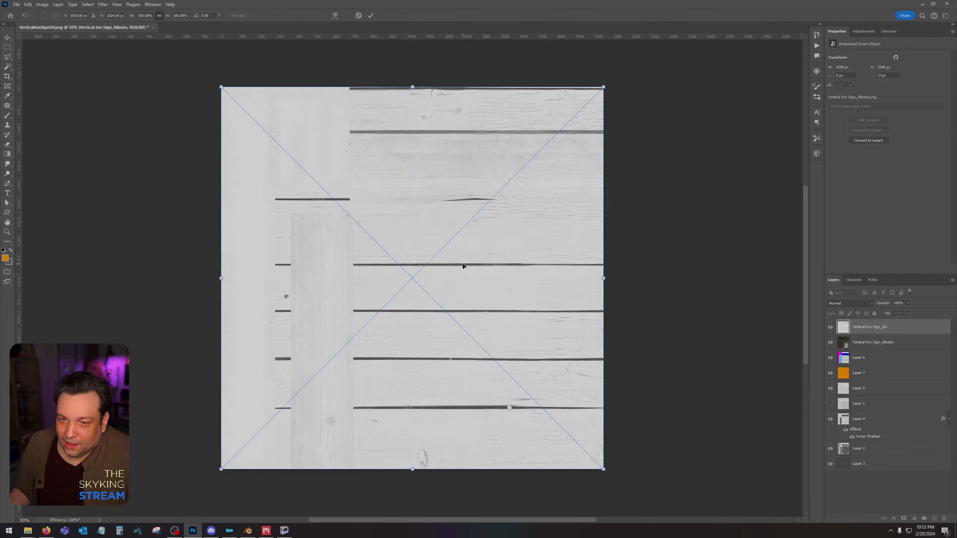
pyautogui.press('Return')
pyautogui.keyDown('shift'); pyautogui.click(871, 342); pyautogui.keyUp('shift')
pyautogui.rightClick(870, 343)
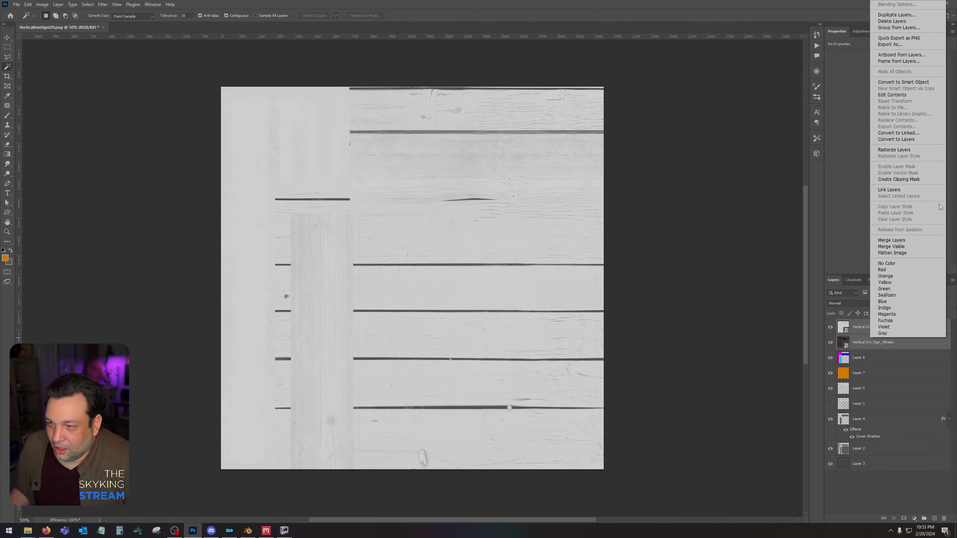
pyautogui.click(908, 150)
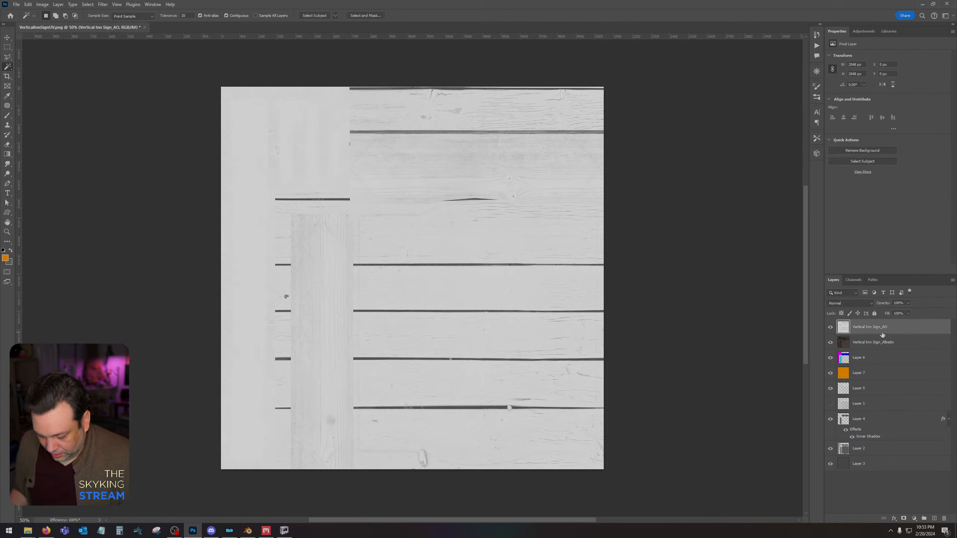
# Apply Levels to the new Vertical Inn Sign_AO layer with a black input level of 73.
pyautogui.hotkey('ctrl', 'l')
pyautogui.moveTo(536, 415); pyautogui.dragTo(563, 415)
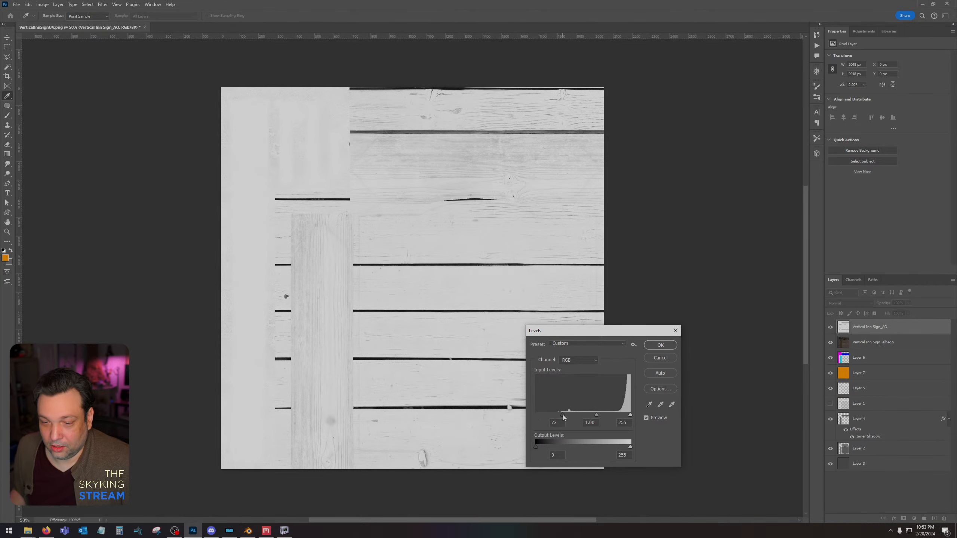
pyautogui.click(660, 345)
# Blend the new AO layer over the Albedo with Multiply and merge the two layers.
pyautogui.click(852, 305)
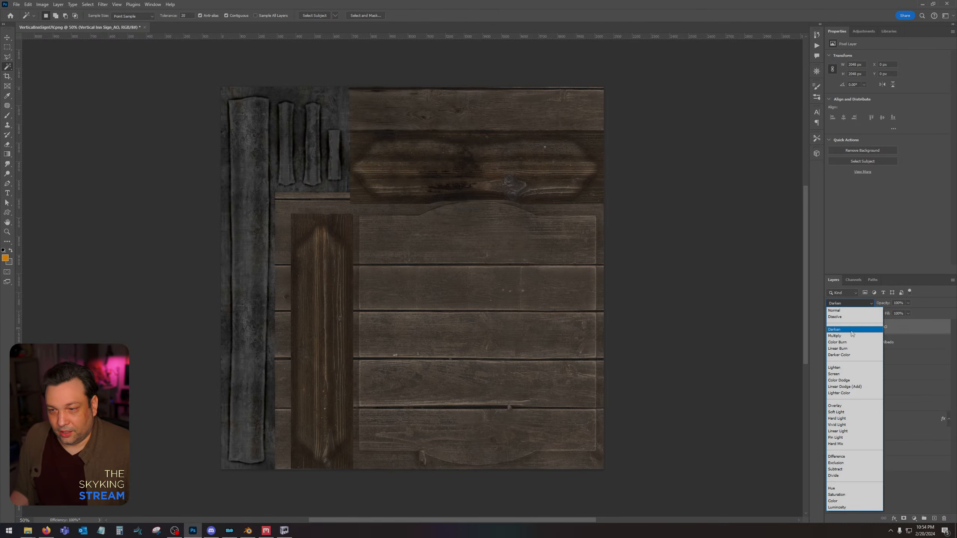
pyautogui.click(850, 304)
pyautogui.click(845, 321)
pyautogui.keyDown('shift'); pyautogui.click(882, 342); pyautogui.keyUp('shift')
pyautogui.rightClick(884, 343)
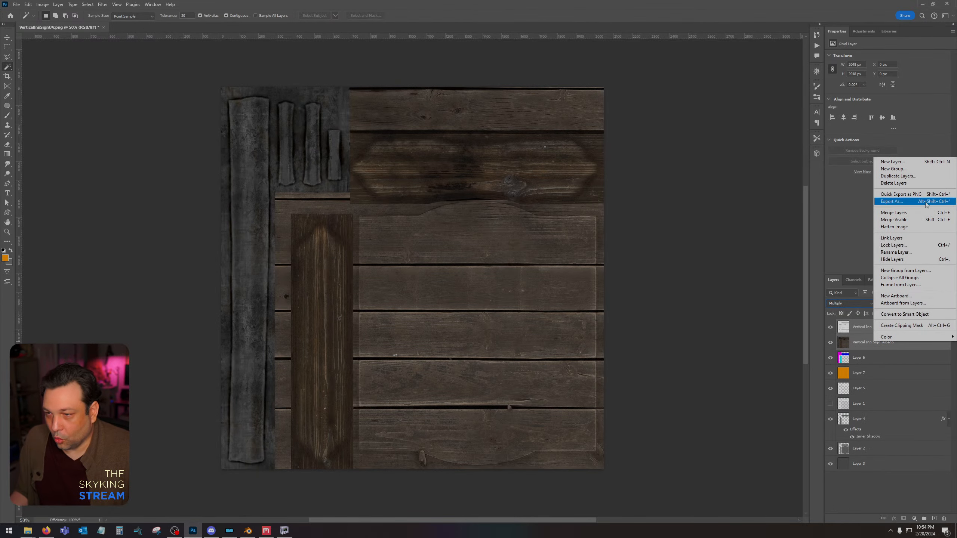
pyautogui.click(912, 213)
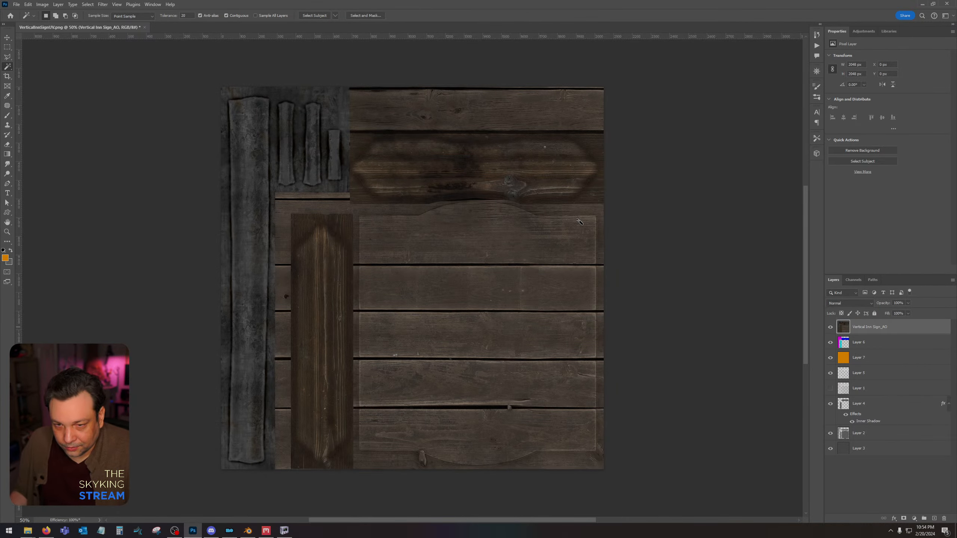
# Undo the last layer merge and apply Levels to the Vertical Inn Sign_AO layer with a black input level of 18.
pyautogui.hotkey('ctrl', 'z')
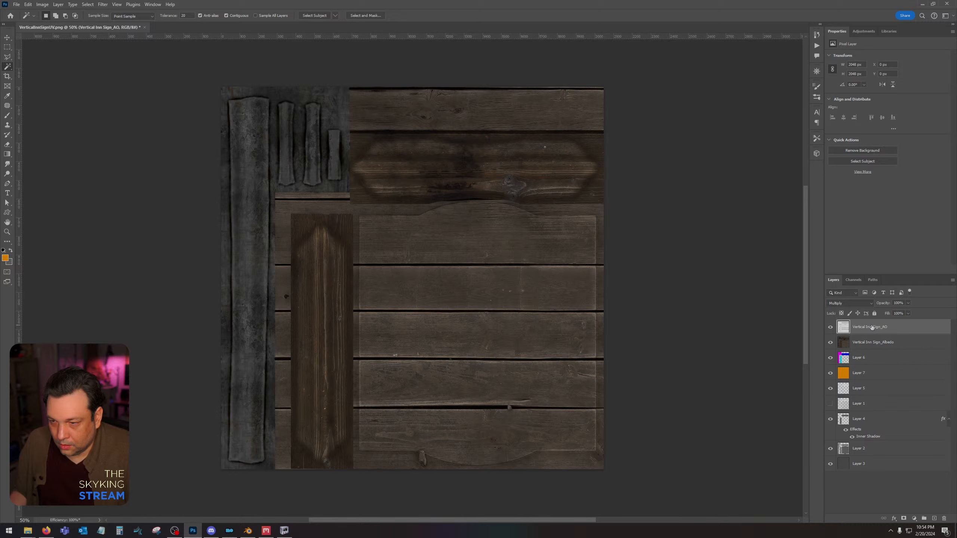
pyautogui.hotkey('ctrl', 'l')
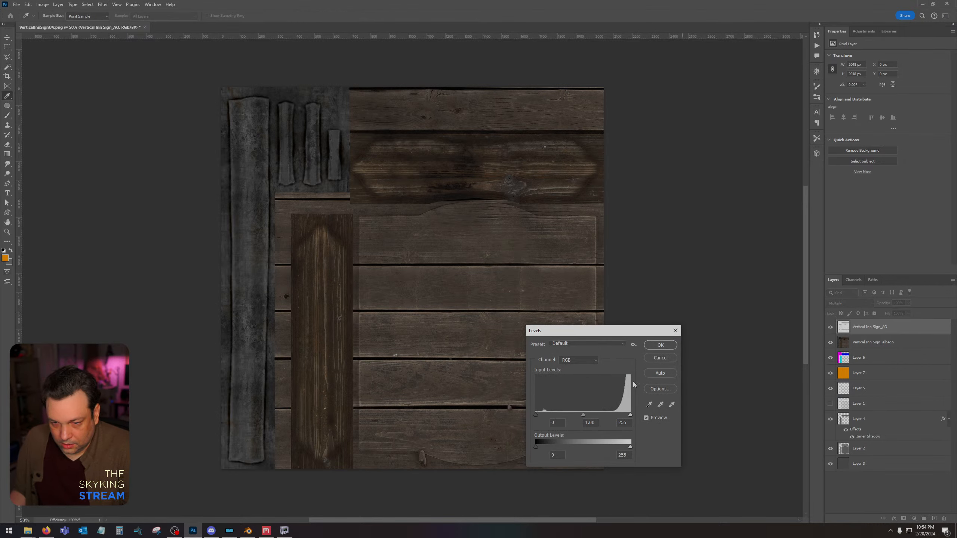
pyautogui.moveTo(536, 415); pyautogui.dragTo(544, 415)
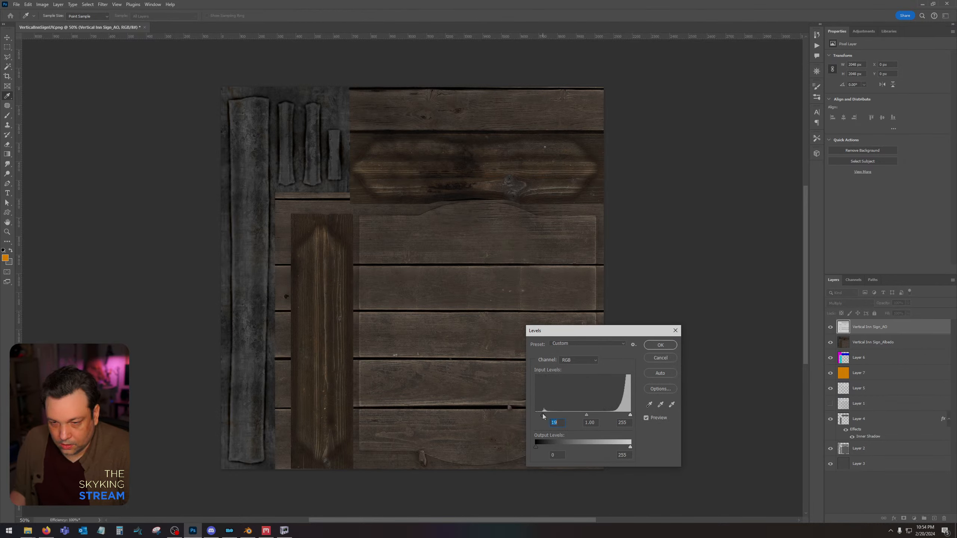
pyautogui.click(649, 347)
# Keep the adjusted AO layer on Multiply and merge it down into the Albedo layer.
pyautogui.click(850, 303)
pyautogui.click(865, 338)
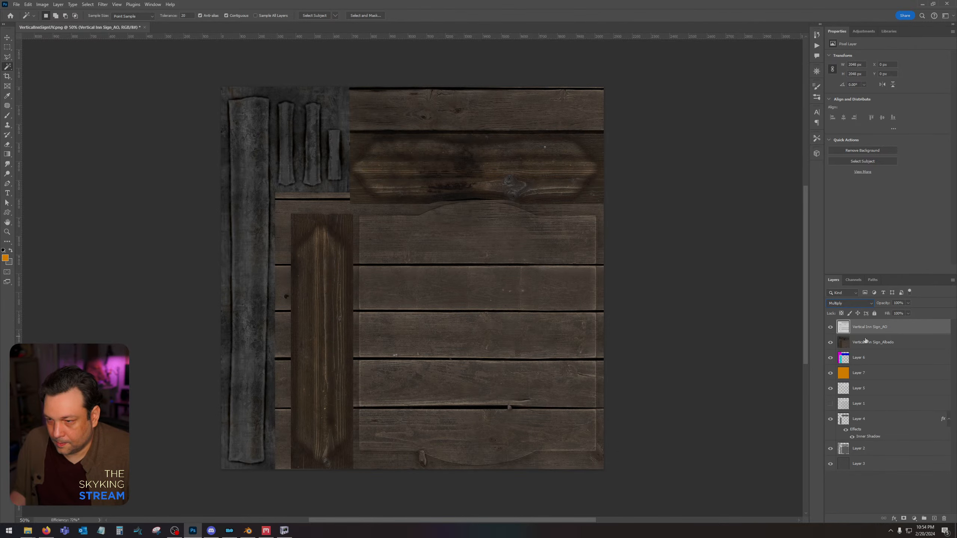
pyautogui.rightClick(866, 341)
pyautogui.click(914, 212)
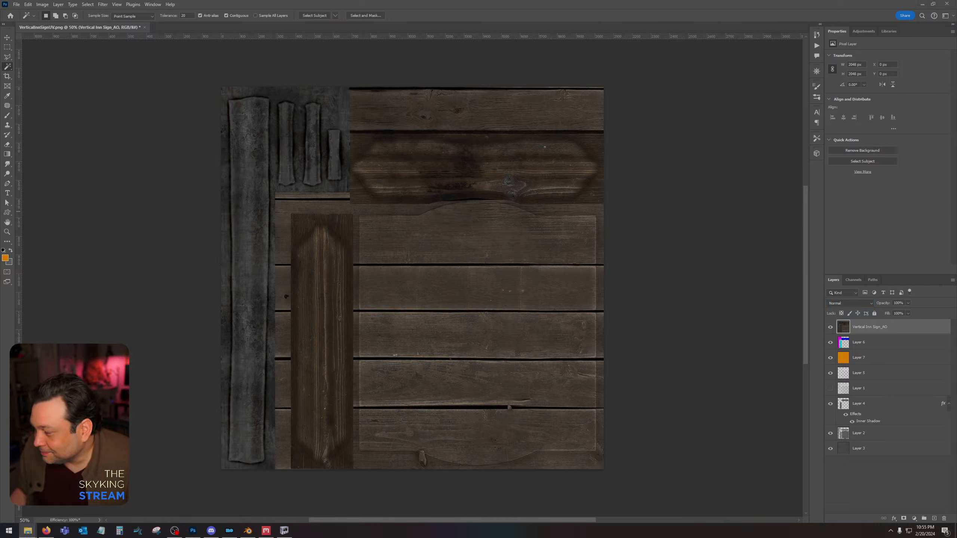
# Select the large sign panel's shape from Layer 2, fill it with the orange foreground color on a new top layer, and set the layer's fill to 0%.
pyautogui.click(872, 435)
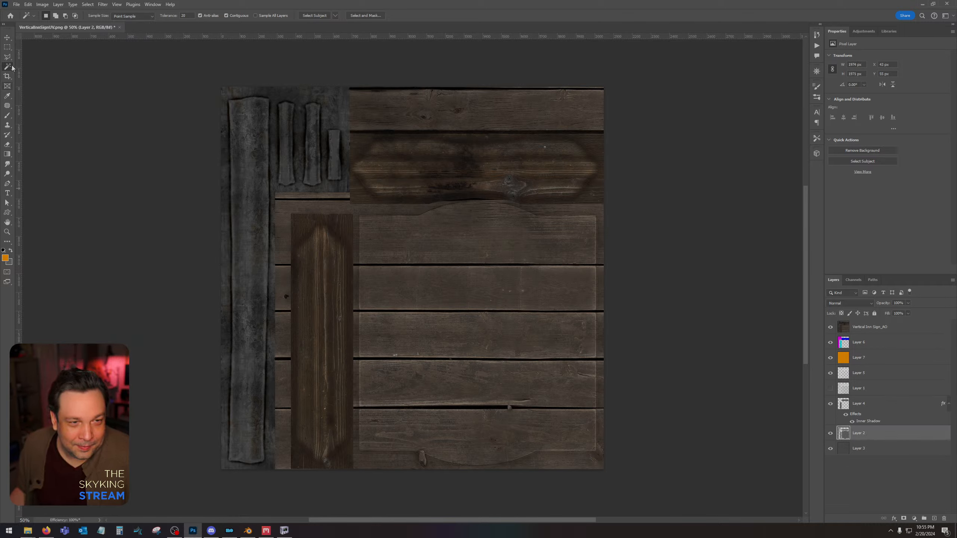
pyautogui.click(474, 343)
pyautogui.click(896, 333)
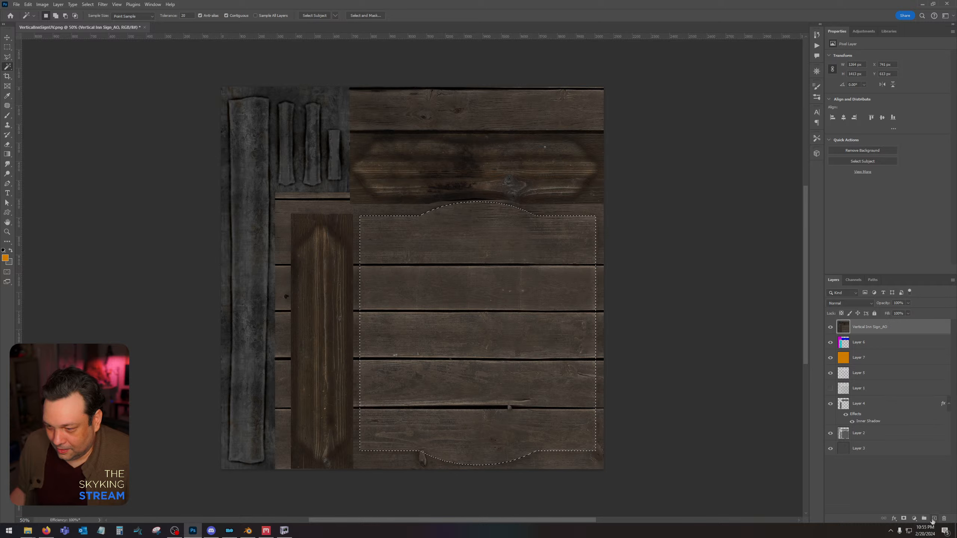
pyautogui.hotkey('ctrl', 'shift', 'alt', 'n')
pyautogui.hotkey('shift', 'F5')
pyautogui.press('Return')
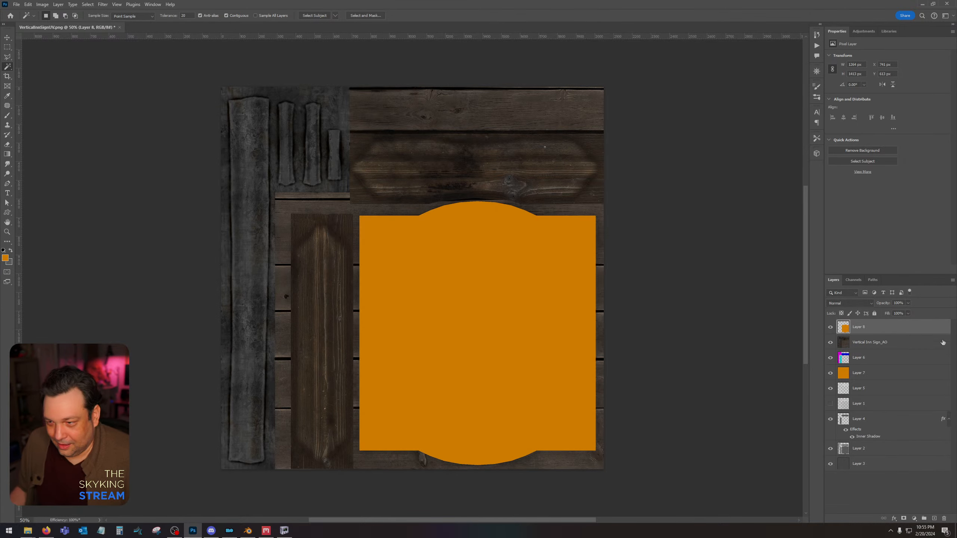
pyautogui.click(908, 314)
pyautogui.moveTo(901, 323); pyautogui.dragTo(832, 329)
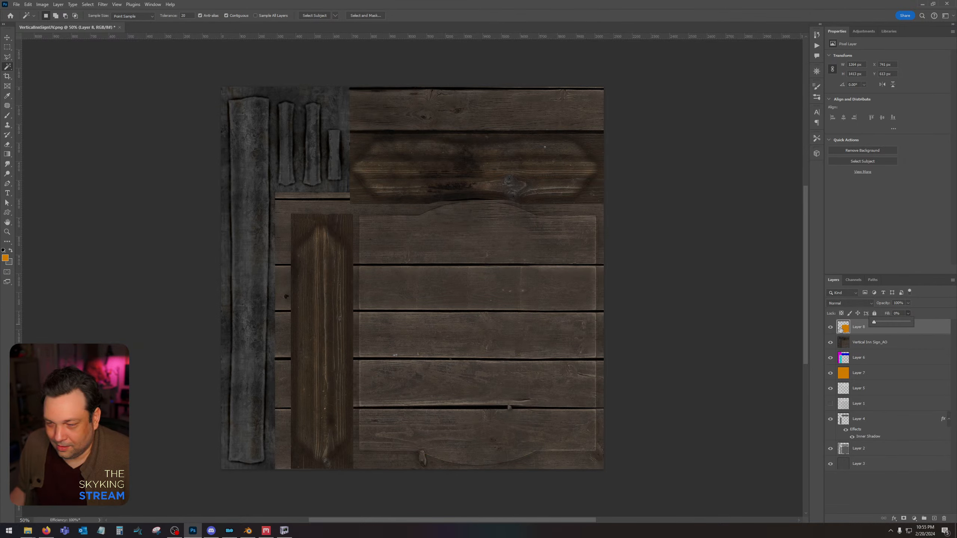
# Add a Multiply Inner Shadow to the large panel's layer with 100% opacity, 25% choke and 120 px size.
pyautogui.doubleClick(841, 328)
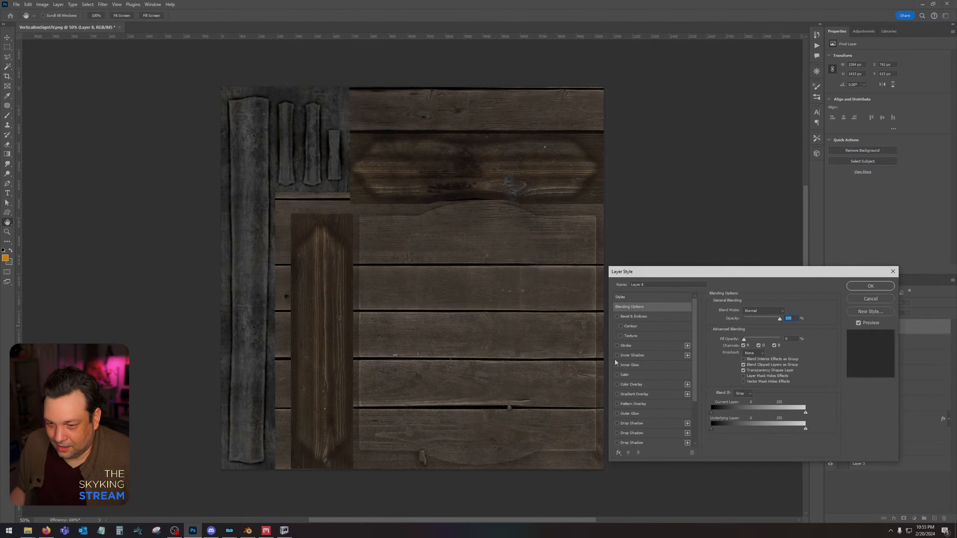
pyautogui.click(628, 356)
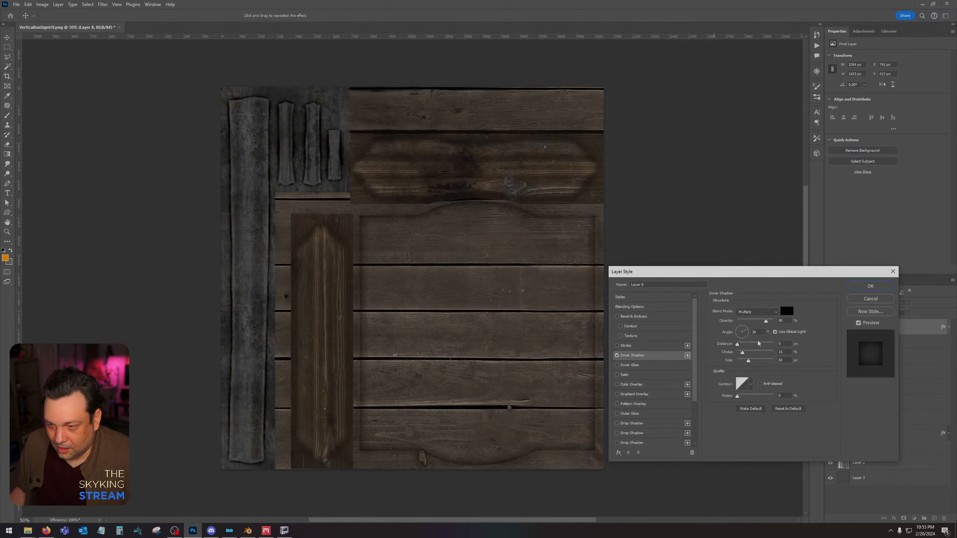
pyautogui.moveTo(812, 326); pyautogui.dragTo(789, 328)
pyautogui.moveTo(748, 363); pyautogui.dragTo(747, 355)
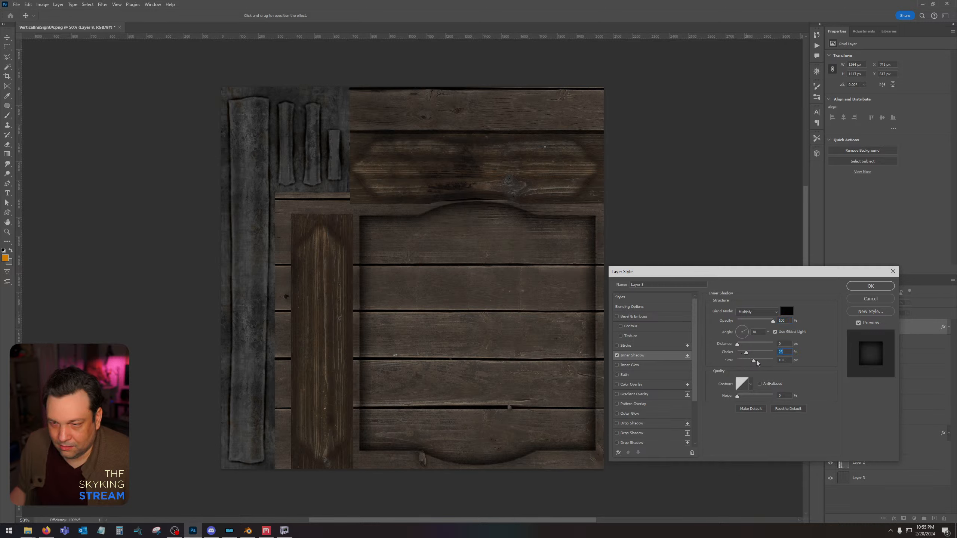
pyautogui.click(870, 285)
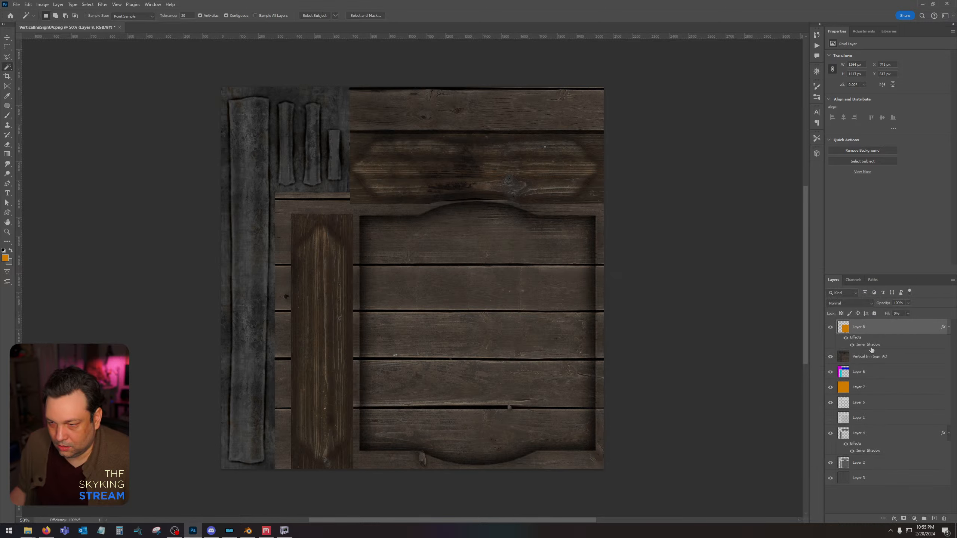
# Select the horizontal and vertical plaque shapes from Layer 4, fill them with orange on a new top layer, and set its fill to 0%.
pyautogui.click(866, 439)
pyautogui.click(444, 161)
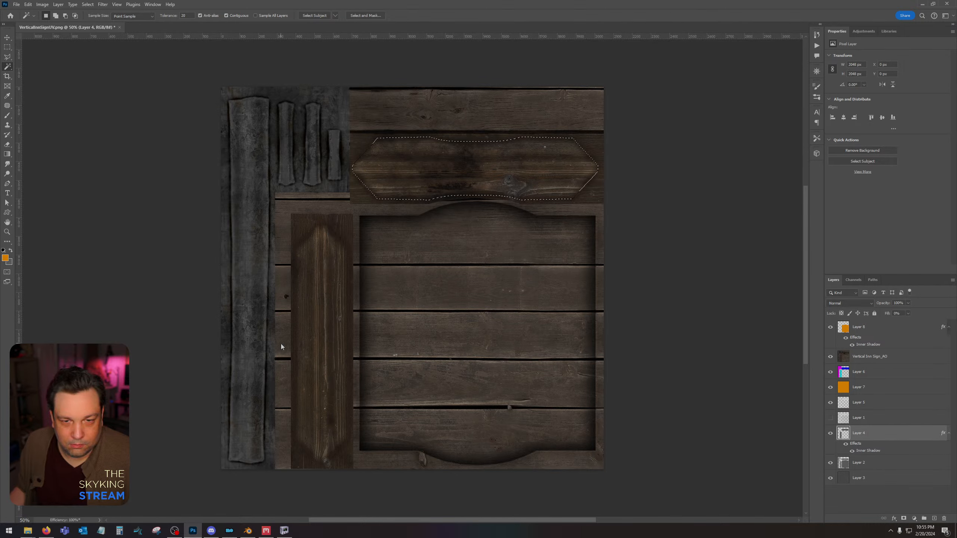
pyautogui.keyDown('shift'); pyautogui.click(343, 283); pyautogui.keyUp('shift')
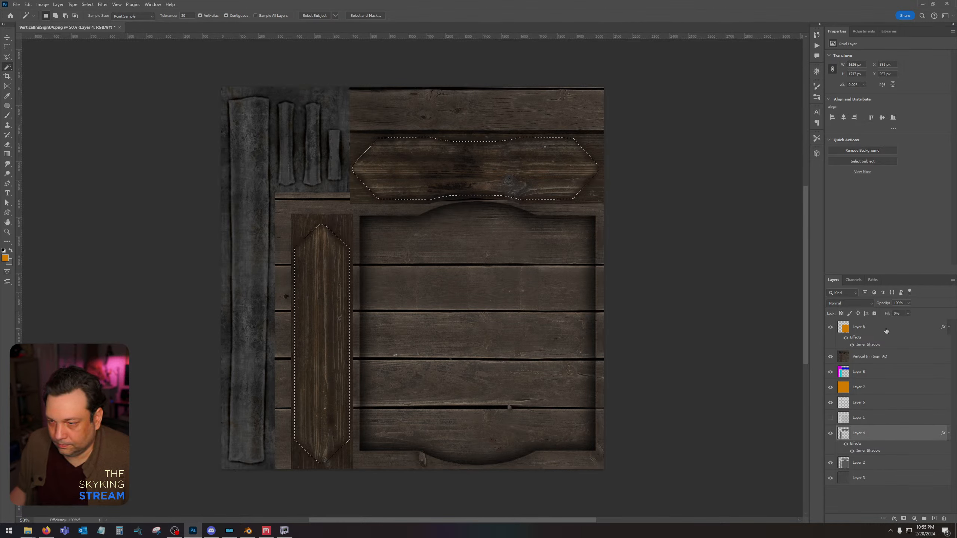
pyautogui.click(934, 519)
pyautogui.hotkey('shift', 'F5')
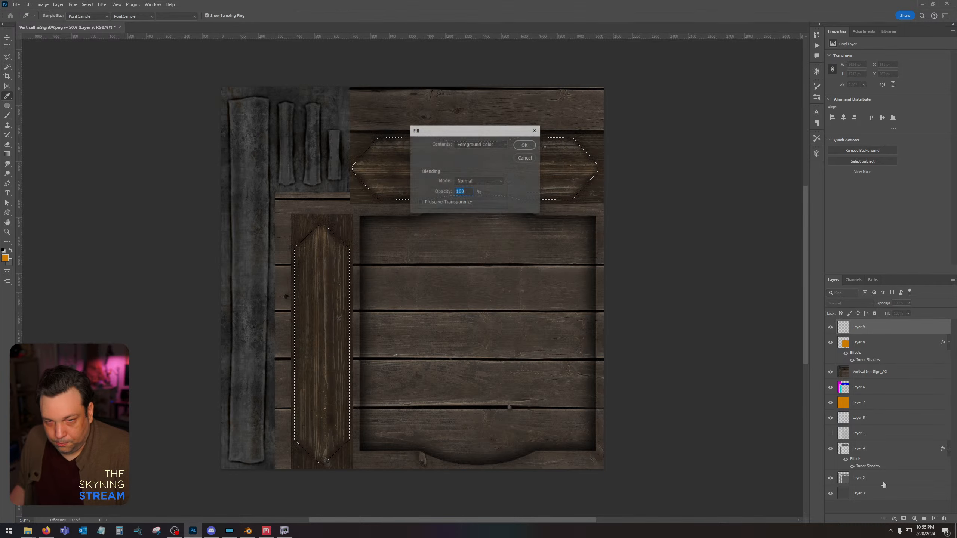
pyautogui.press('Return')
pyautogui.hotkey('ctrl', 'd')
pyautogui.click(909, 314)
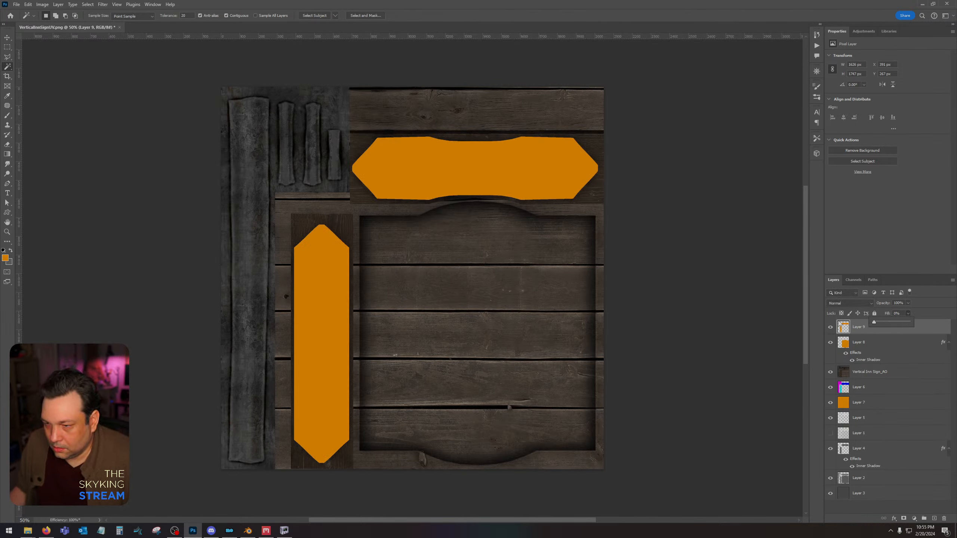
pyautogui.click(933, 328)
# Add a Multiply Inner Shadow to the plaque layer with 69% opacity and 0% choke.
pyautogui.doubleClick(933, 328)
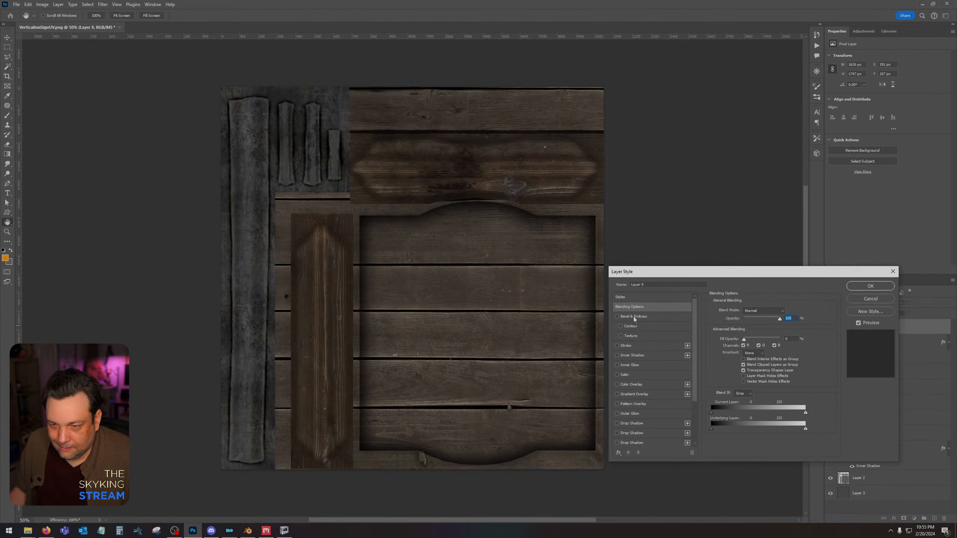
pyautogui.click(634, 356)
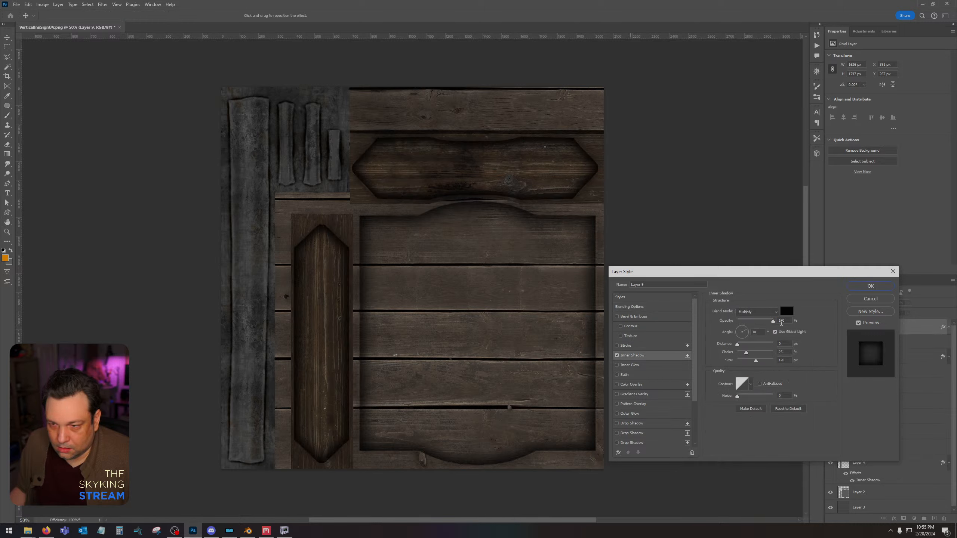
pyautogui.moveTo(746, 353)
pyautogui.mouseDown()
pyautogui.moveTo(738, 353)
pyautogui.moveTo(755, 363)
pyautogui.mouseUp()
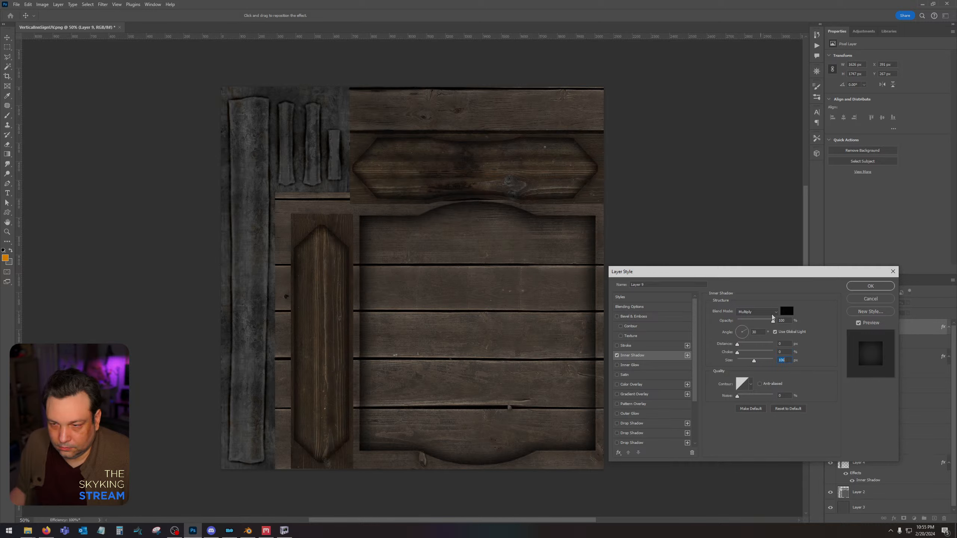
pyautogui.moveTo(773, 321)
pyautogui.mouseDown()
pyautogui.moveTo(756, 322)
pyautogui.moveTo(762, 323)
pyautogui.mouseUp()
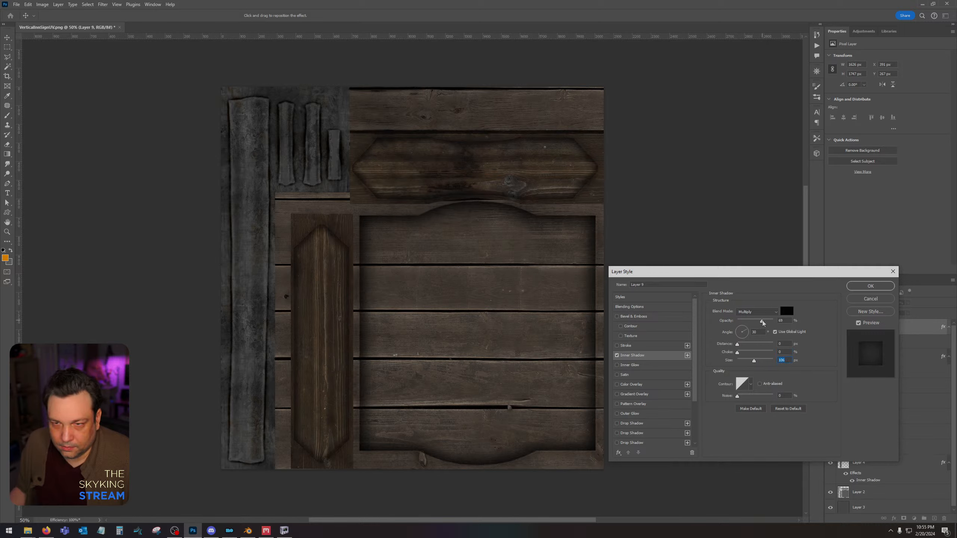
pyautogui.click(870, 286)
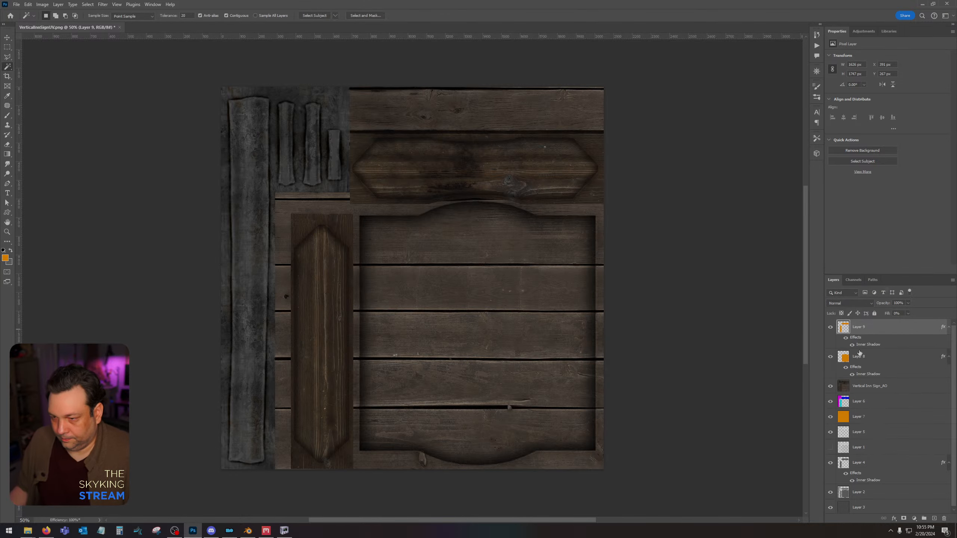
# Load Layer 9's plaque outlines as a selection, fill them with orange on a new layer above, and set its fill to 0%.
pyautogui.keyDown('ctrl'); pyautogui.click(844, 327); pyautogui.keyUp('ctrl')
pyautogui.click(935, 519)
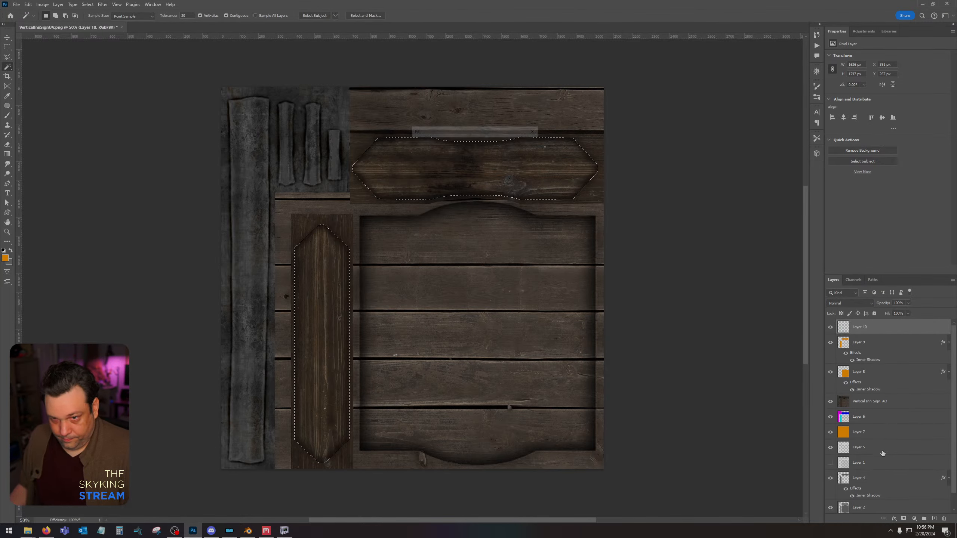
pyautogui.hotkey('alt', 'BackSpace')
pyautogui.hotkey('ctrl', 'd')
pyautogui.click(909, 314)
pyautogui.moveTo(908, 323); pyautogui.dragTo(870, 323)
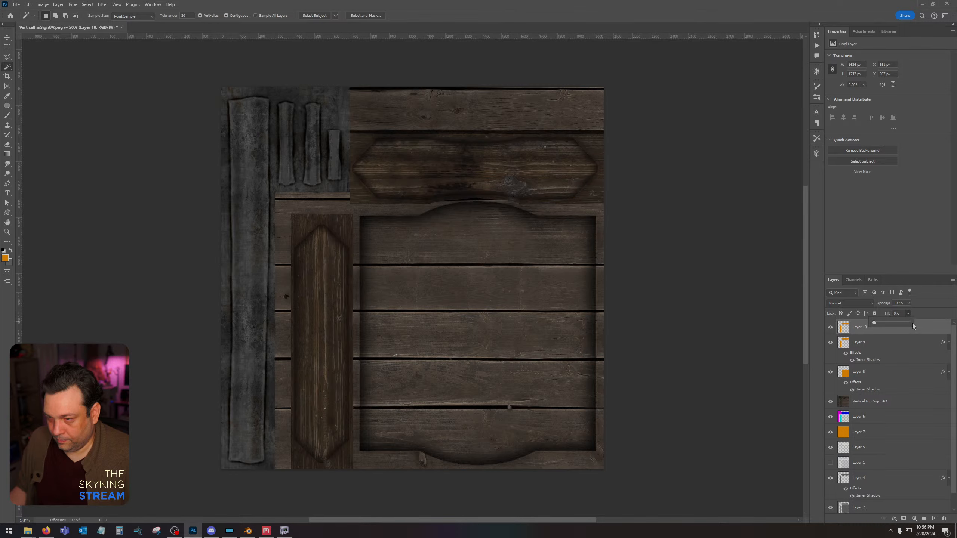
# Give Layer 10 a Stroke and a Soft Light Inner Glow at 57% opacity, leaving Outer Glow disabled.
pyautogui.click(929, 327)
pyautogui.doubleClick(927, 328)
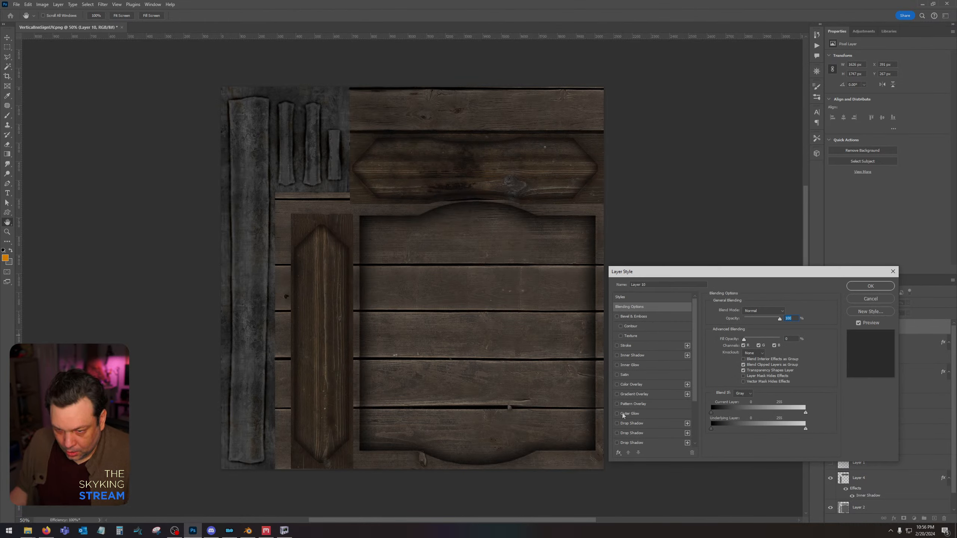
pyautogui.click(617, 414)
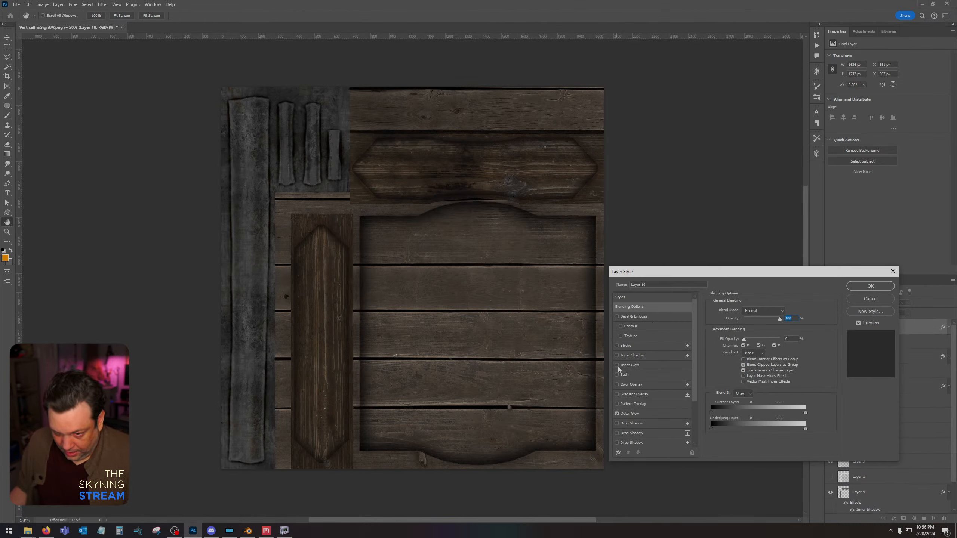
pyautogui.click(617, 345)
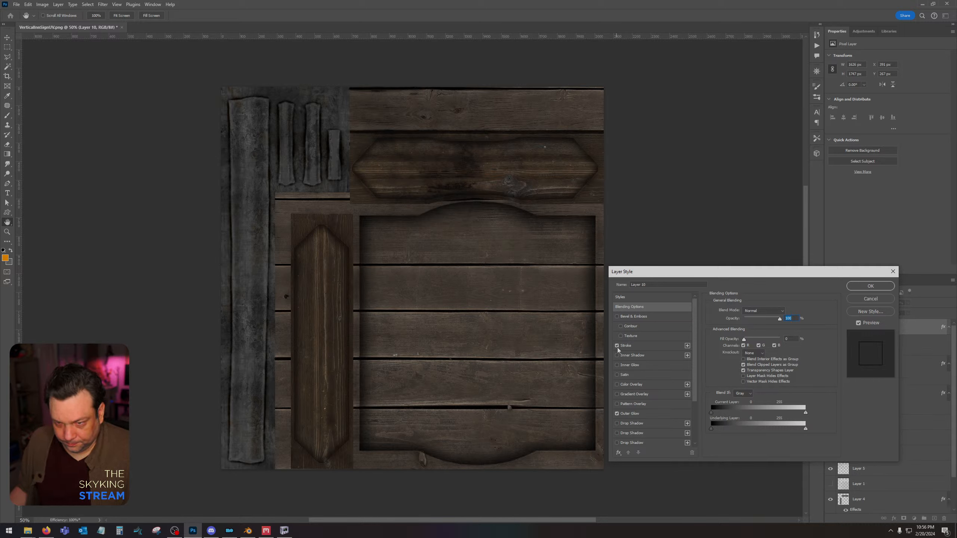
pyautogui.click(637, 414)
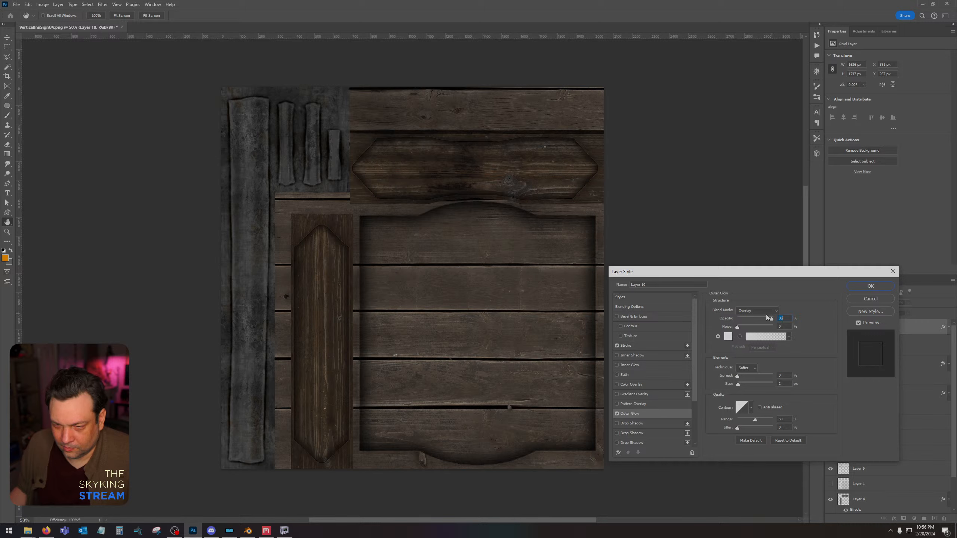
pyautogui.click(617, 414)
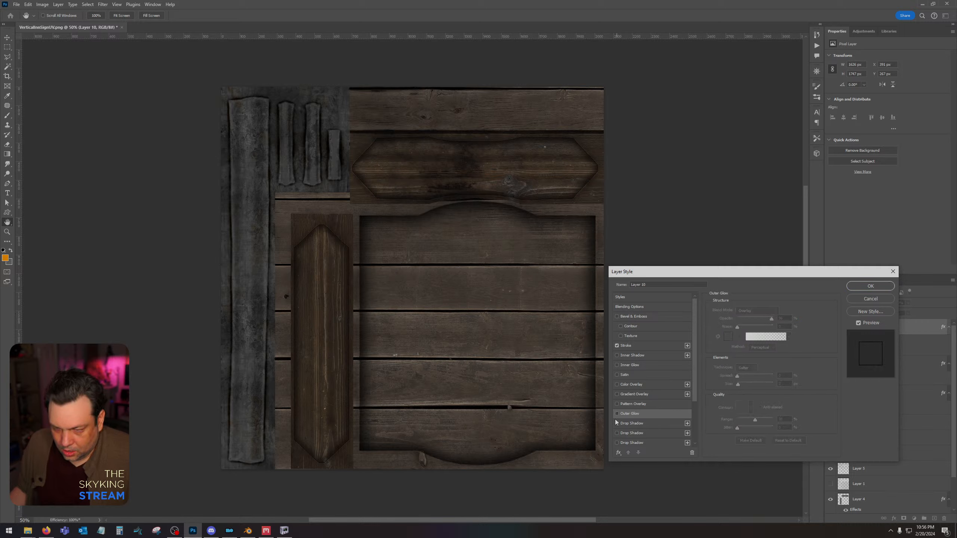
pyautogui.click(617, 365)
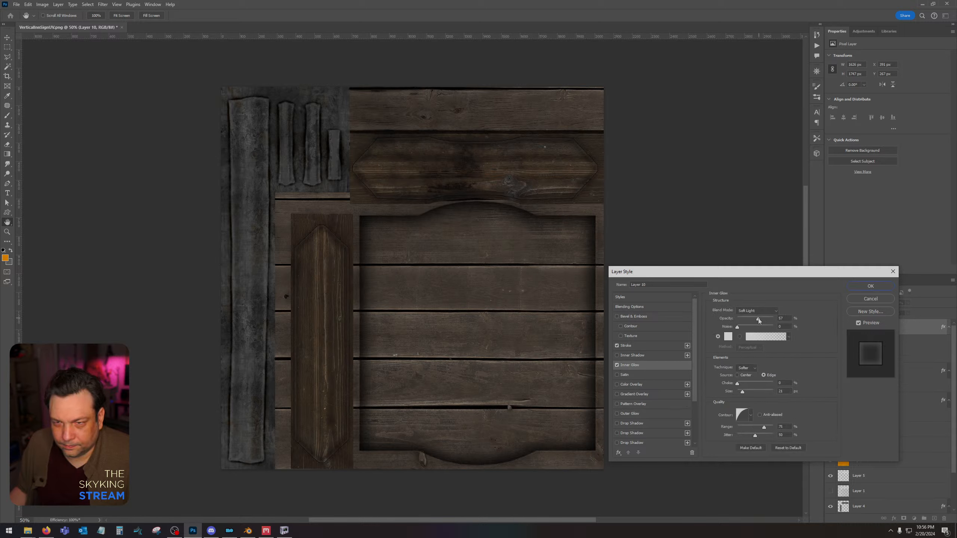
pyautogui.click(870, 286)
# Rasterize Layer 10's layer style and set the layer's blend mode to Soft Light.
pyautogui.rightClick(899, 334)
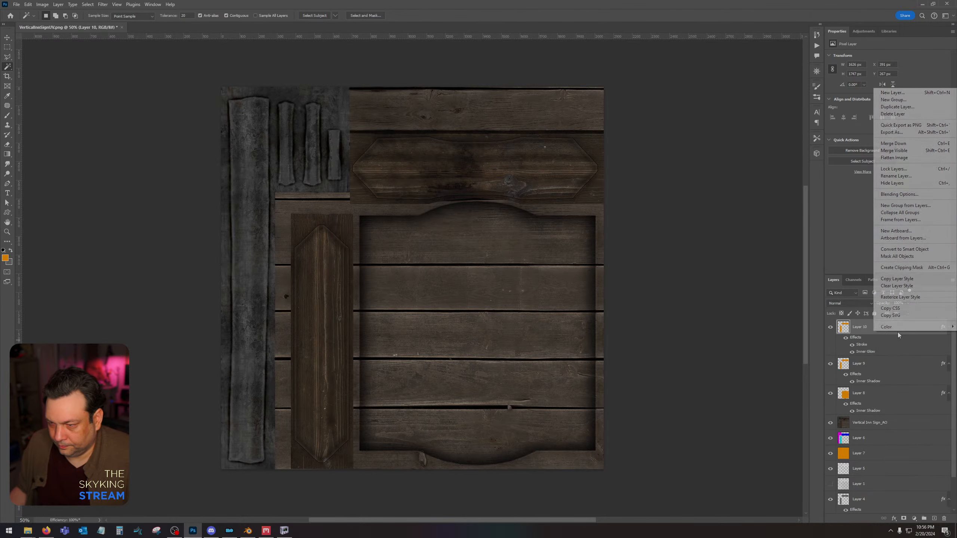
pyautogui.click(914, 299)
pyautogui.click(864, 303)
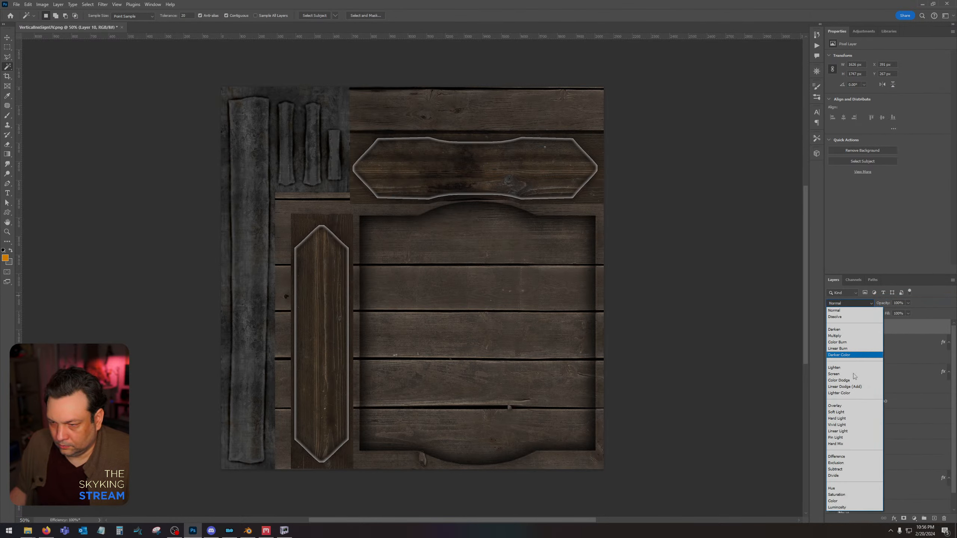
pyautogui.click(850, 412)
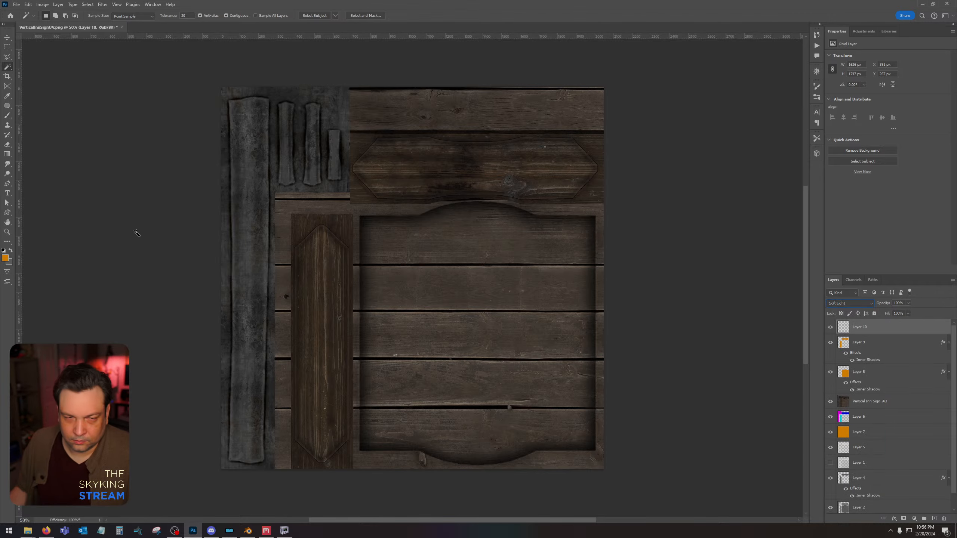
# Delete the long upper and lower edge outlines of the horizontal plaque on Layer 10, leaving only its angled ends.
pyautogui.click(7, 232)
pyautogui.click(368, 138)
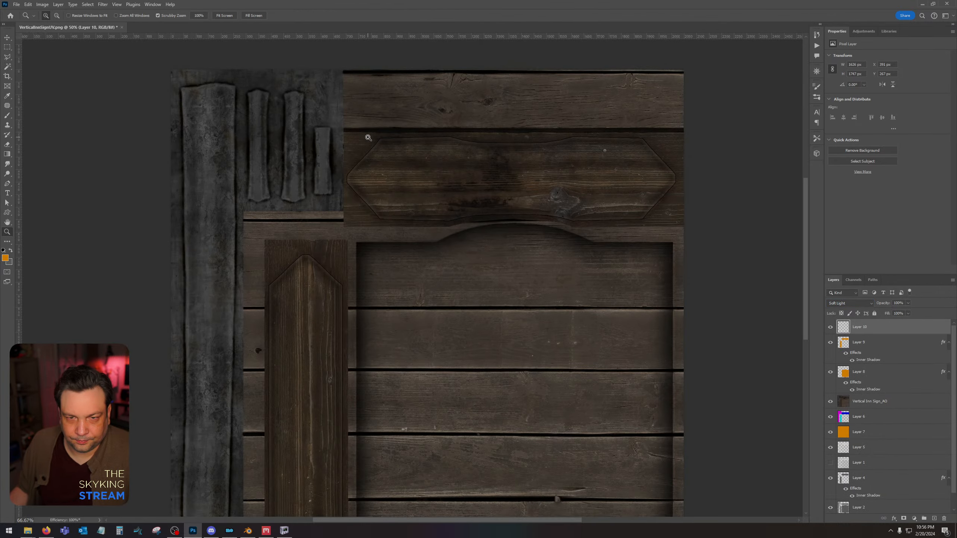
pyautogui.click(369, 138)
pyautogui.click(369, 139)
pyautogui.click(7, 47)
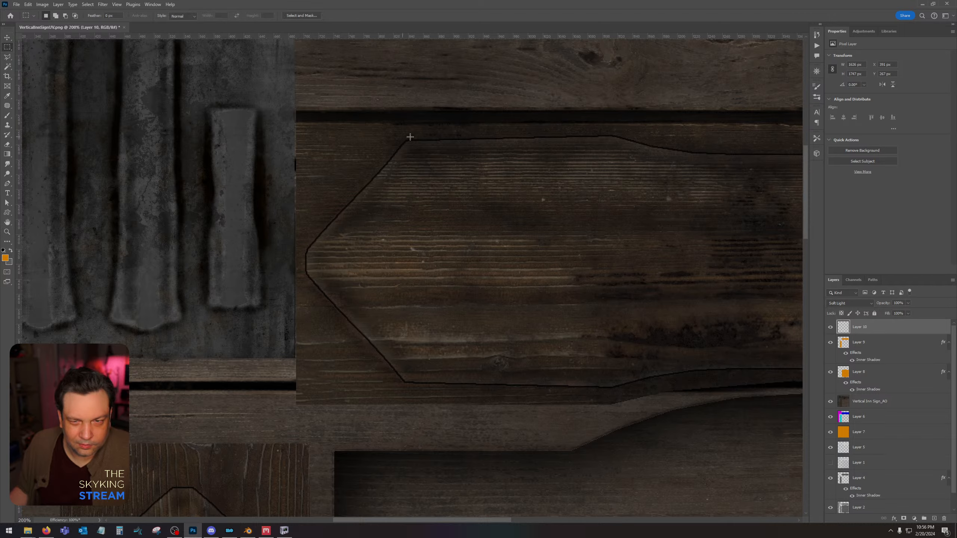
pyautogui.moveTo(407, 137)
pyautogui.mouseDown()
pyautogui.moveTo(456, 338)
pyautogui.moveTo(867, 335)
pyautogui.moveTo(572, 336)
pyautogui.moveTo(576, 399)
pyautogui.mouseUp()
pyautogui.press('Delete')
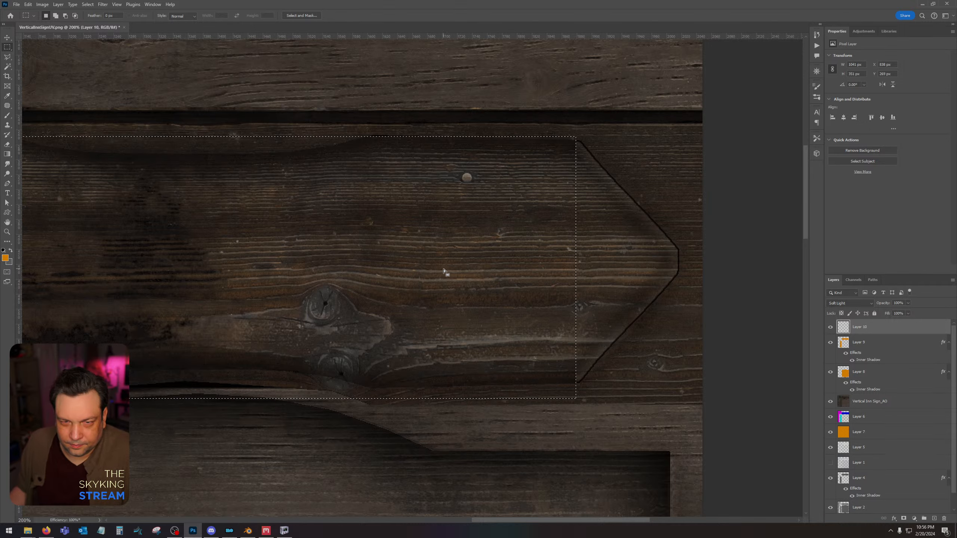
pyautogui.hotkey('ctrl', 'd')
pyautogui.moveTo(359, 130); pyautogui.dragTo(433, 153)
pyautogui.press('Delete')
pyautogui.hotkey('ctrl', 'd')
# Erase the leftover outline bits at the horizontal plaque's corners with the Eraser on Layer 10.
pyautogui.moveTo(163, 234); pyautogui.dragTo(602, 179)
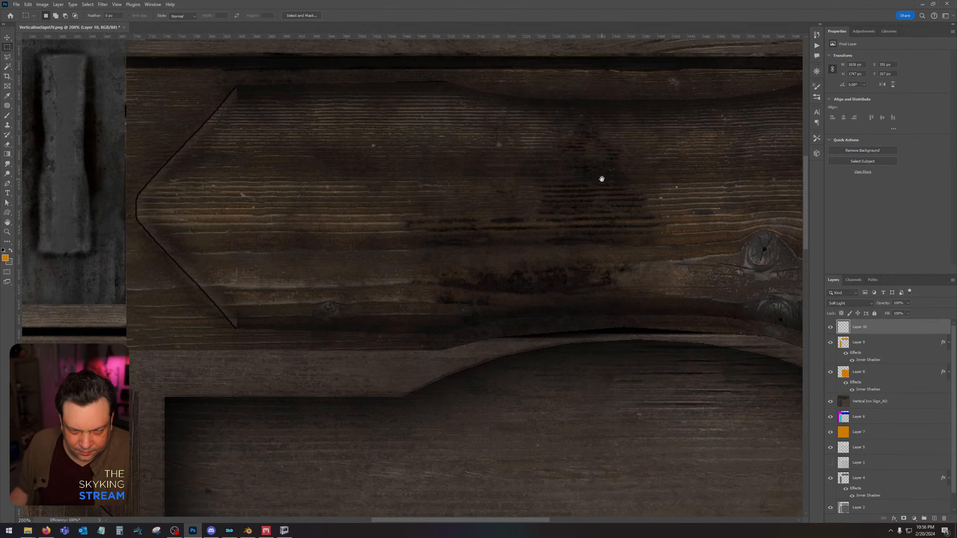
pyautogui.click(7, 144)
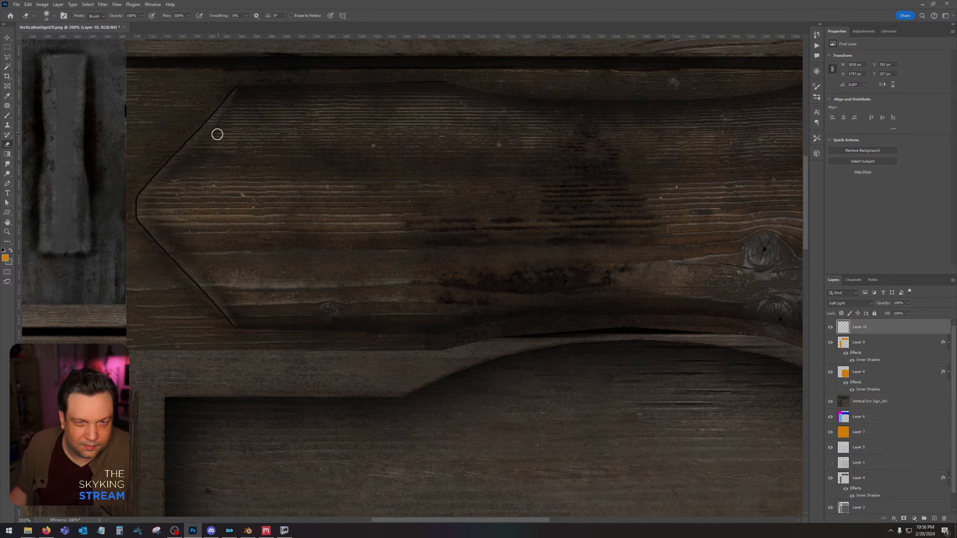
pyautogui.moveTo(716, 179); pyautogui.dragTo(34, 198)
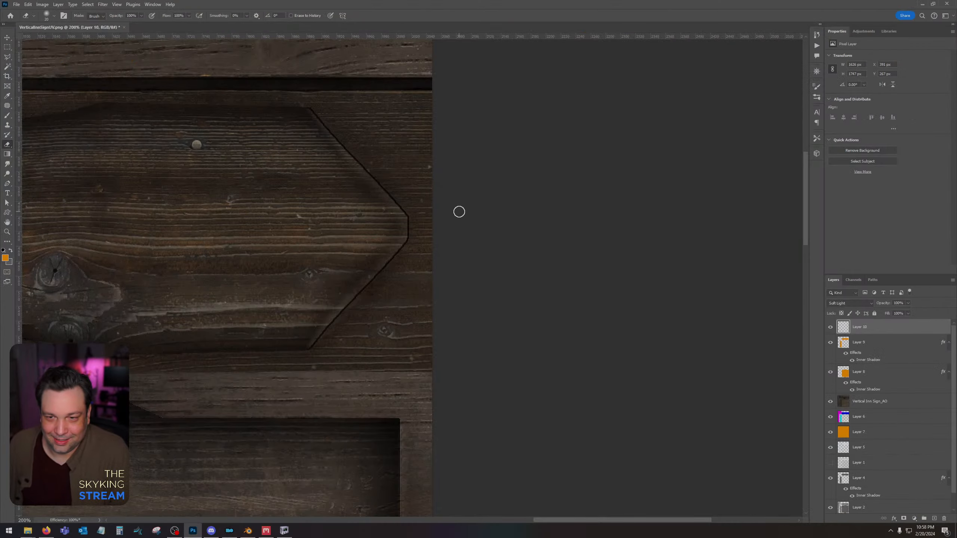
pyautogui.moveTo(359, 209); pyautogui.dragTo(663, 188)
pyautogui.moveTo(272, 227); pyautogui.dragTo(421, 221)
# Remove the vertical plaque's two long side outlines on Layer 10 and clean up the ends of its angled outlines with the Eraser.
pyautogui.moveTo(418, 298)
pyautogui.mouseDown()
pyautogui.moveTo(456, 86)
pyautogui.moveTo(449, 49)
pyautogui.mouseUp()
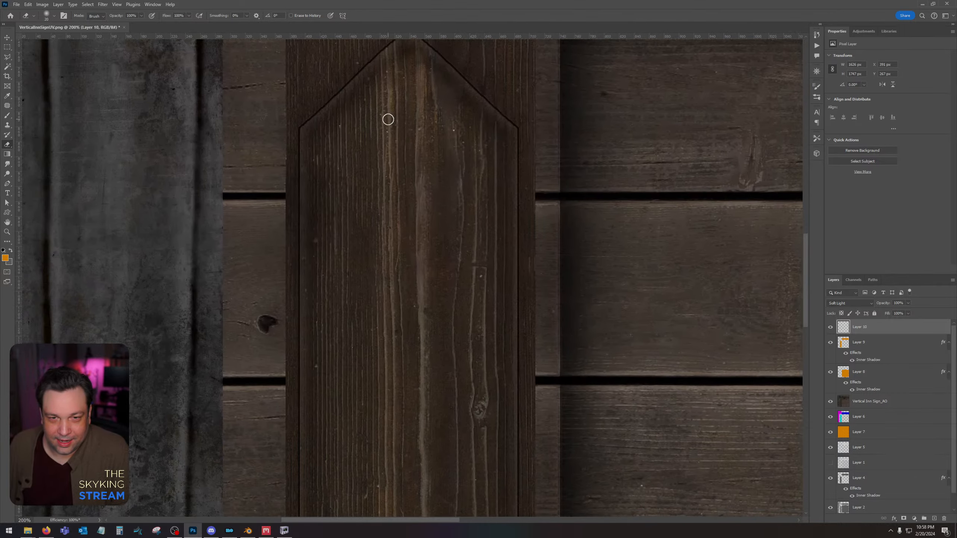
pyautogui.click(6, 46)
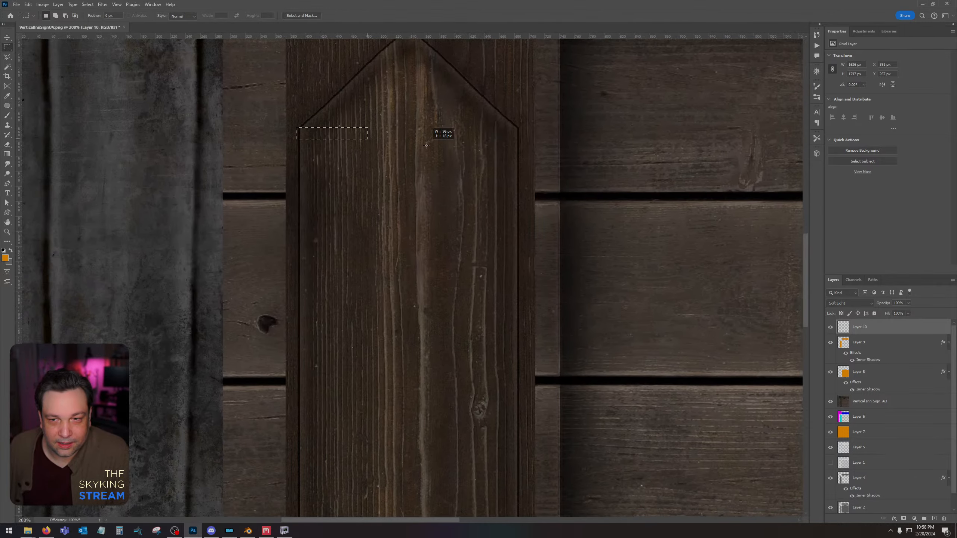
pyautogui.moveTo(426, 146); pyautogui.dragTo(532, 285)
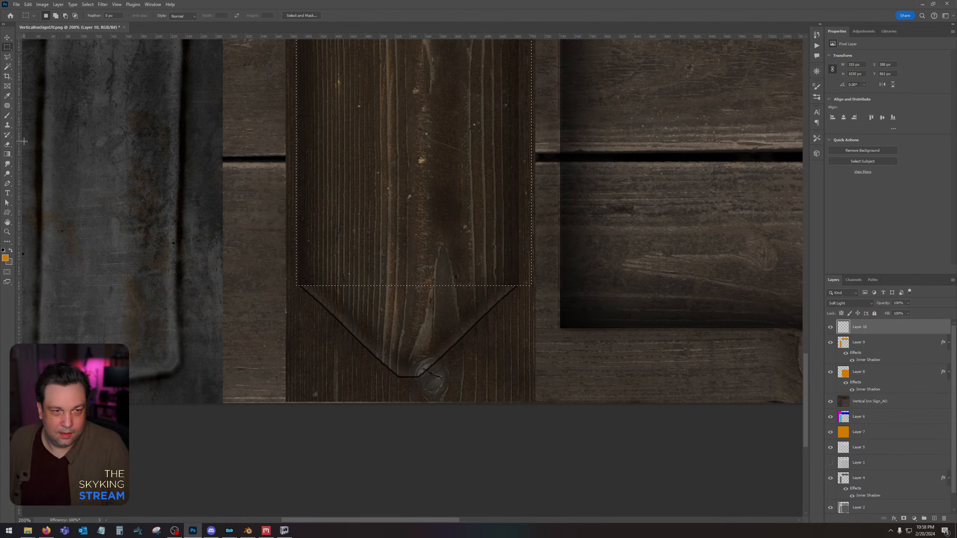
pyautogui.hotkey('ctrl', 'd')
pyautogui.click(7, 145)
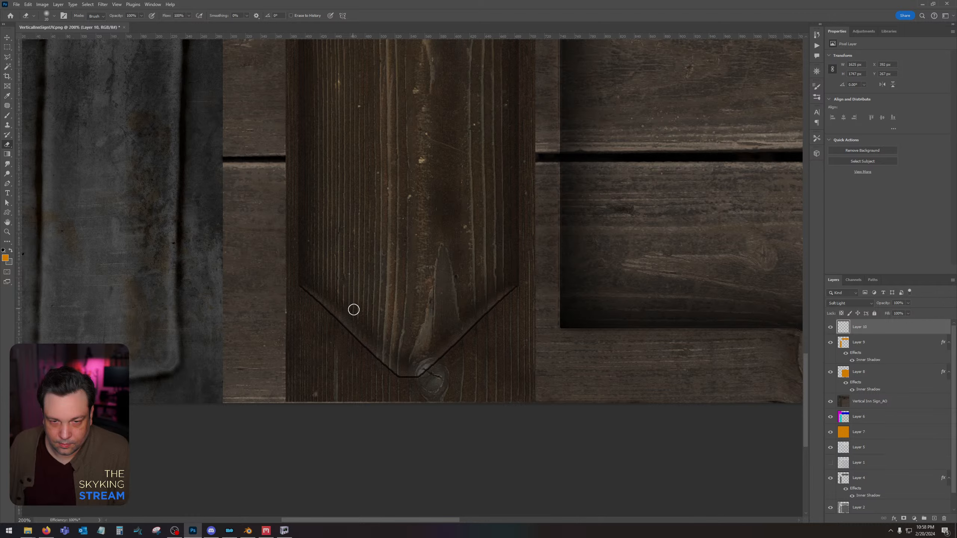
pyautogui.keyDown('alt'); pyautogui.scroll(-6, 456, 231); pyautogui.keyUp('alt')
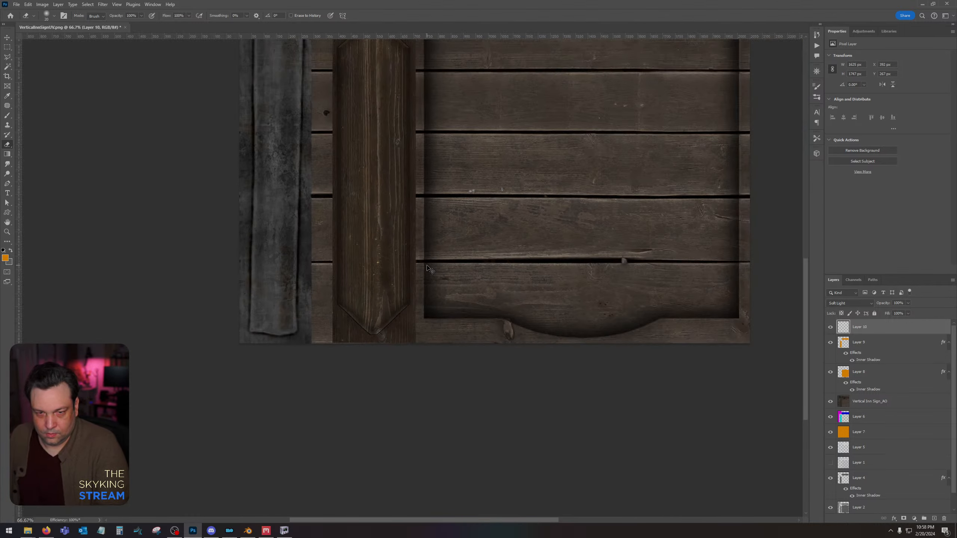
pyautogui.hotkey('ctrl', '-')
pyautogui.moveTo(504, 202); pyautogui.dragTo(428, 297)
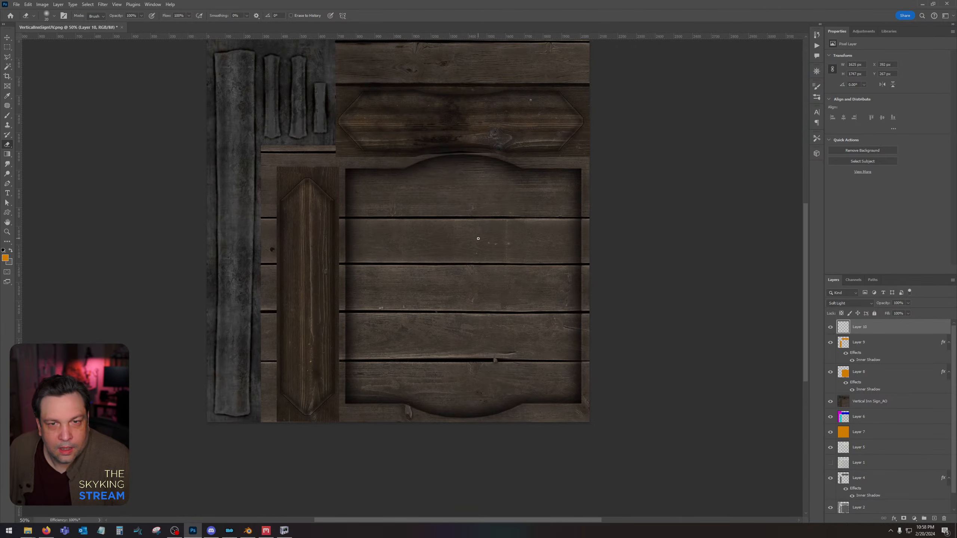
# Save the texture as VerticalInnSign in DDS format, with Color texture type, BC7 Fine (Linear) compression and auto-generated mip maps.
pyautogui.hotkey('ctrl', 'shift', 's')
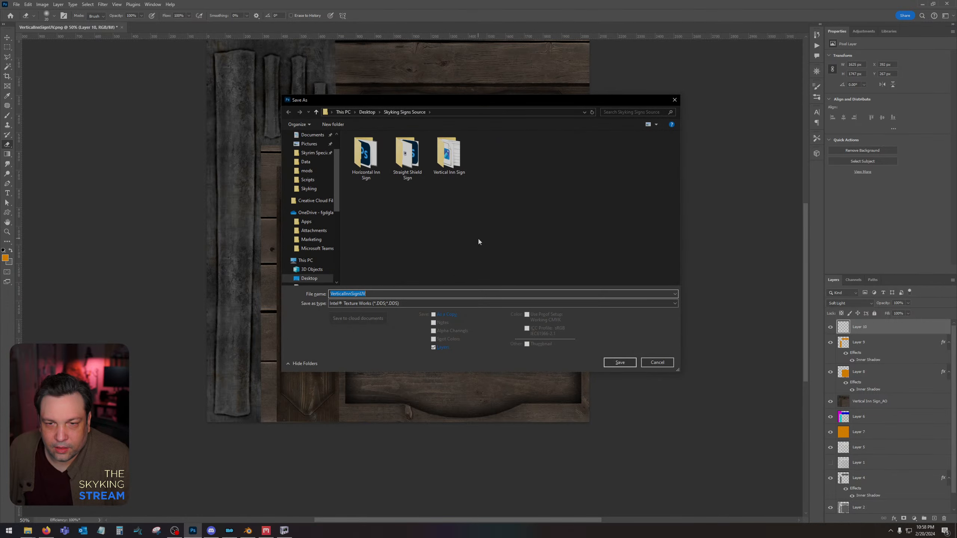
pyautogui.click(378, 294)
pyautogui.press('BackSpace')
pyautogui.press('BackSpace')
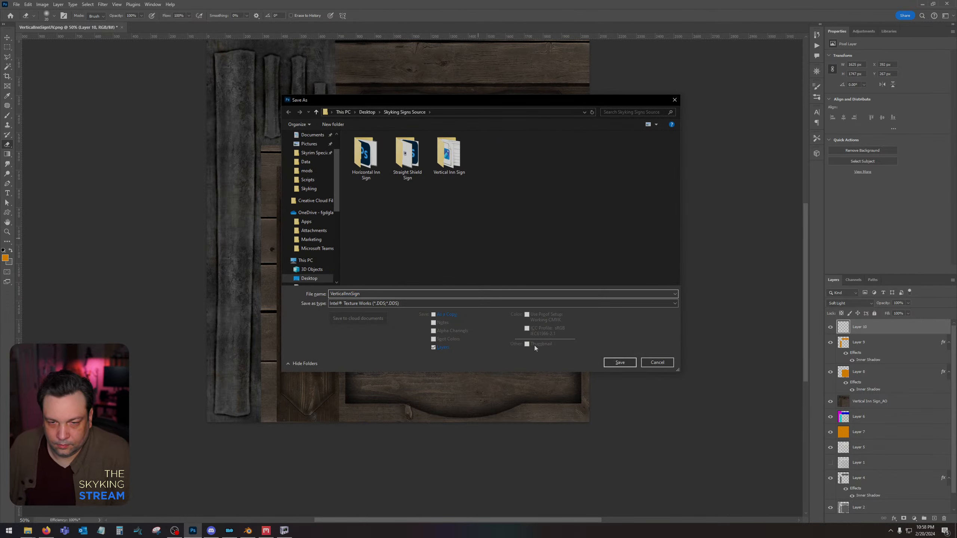
pyautogui.click(620, 363)
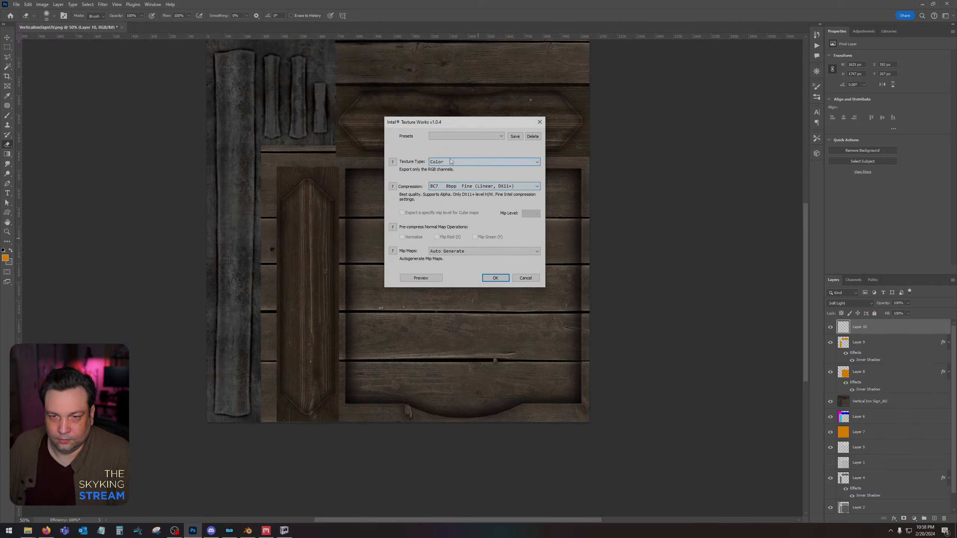
pyautogui.click(493, 279)
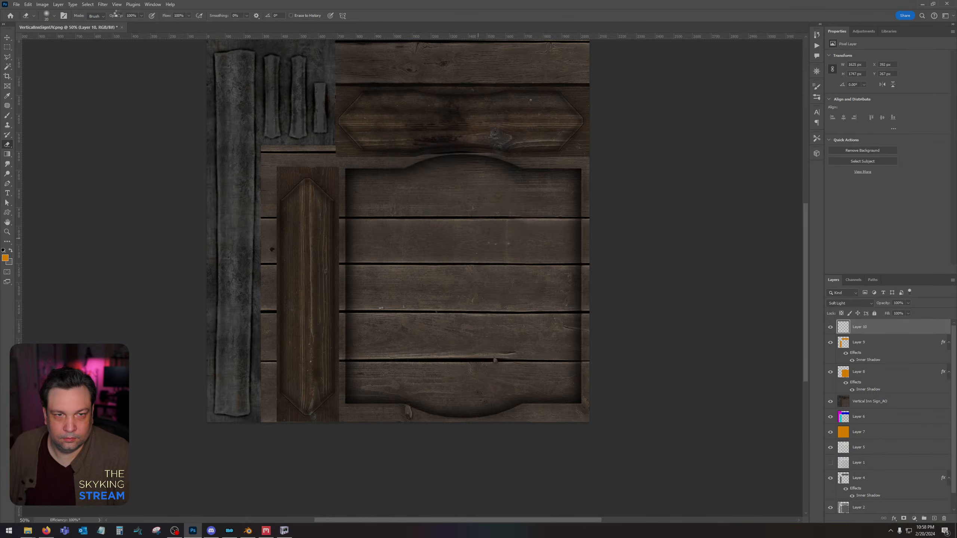
# Create a new 2048 x 2048 px document and place the Vertical Inn Sign Gloss, Metalness and Normal maps in it.
pyautogui.click(17, 4)
pyautogui.click(27, 12)
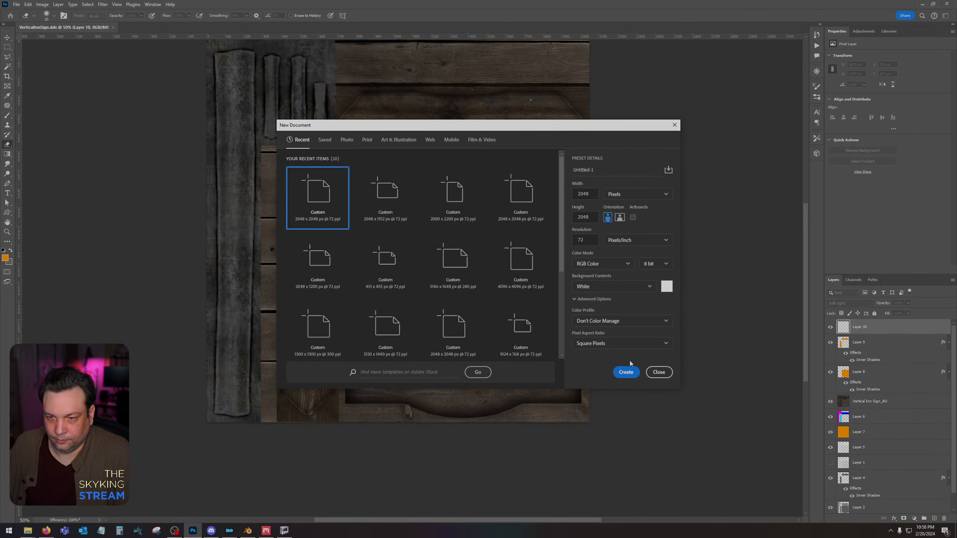
pyautogui.click(628, 371)
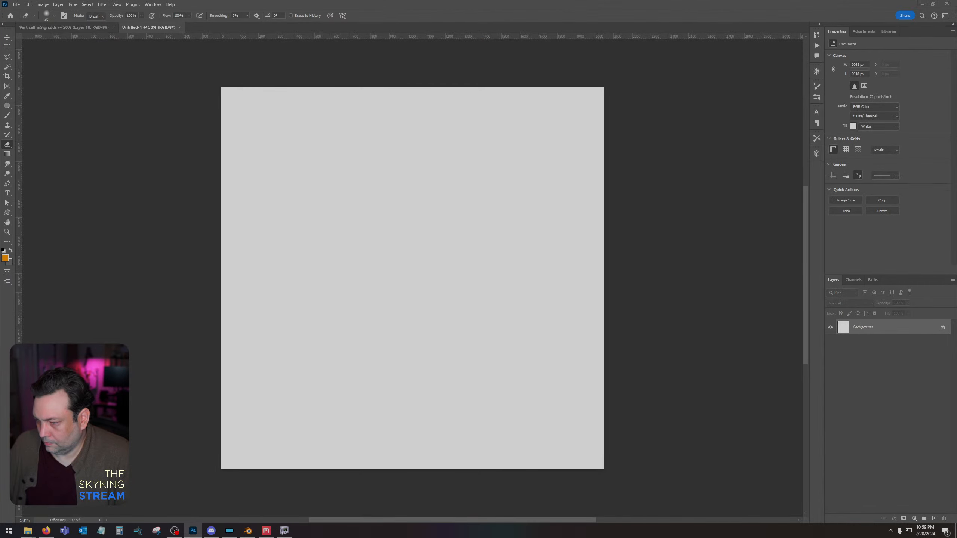
pyautogui.hotkey('alt', 'Tab')
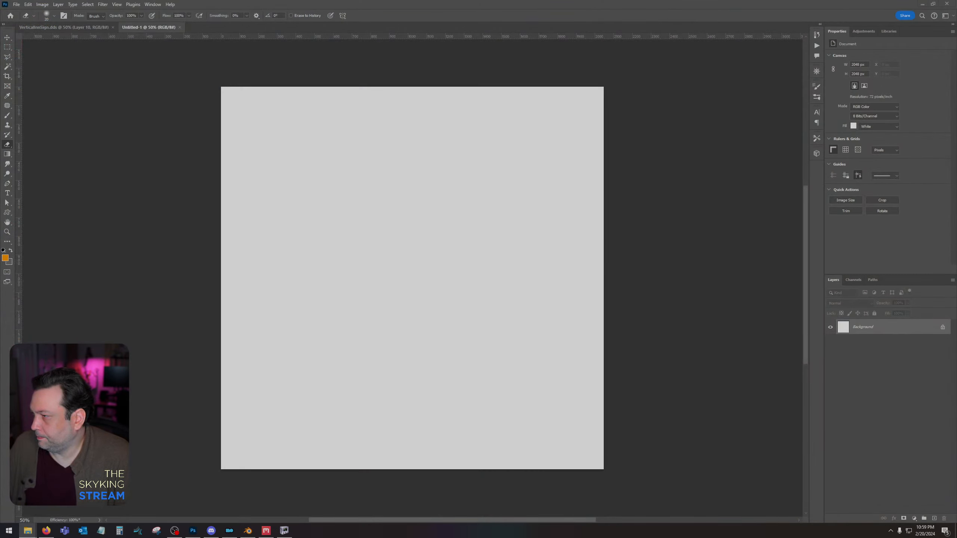
pyautogui.moveTo(374, 317); pyautogui.dragTo(340, 323)
pyautogui.press('Return')
pyautogui.press('Return')
pyautogui.press('Return')
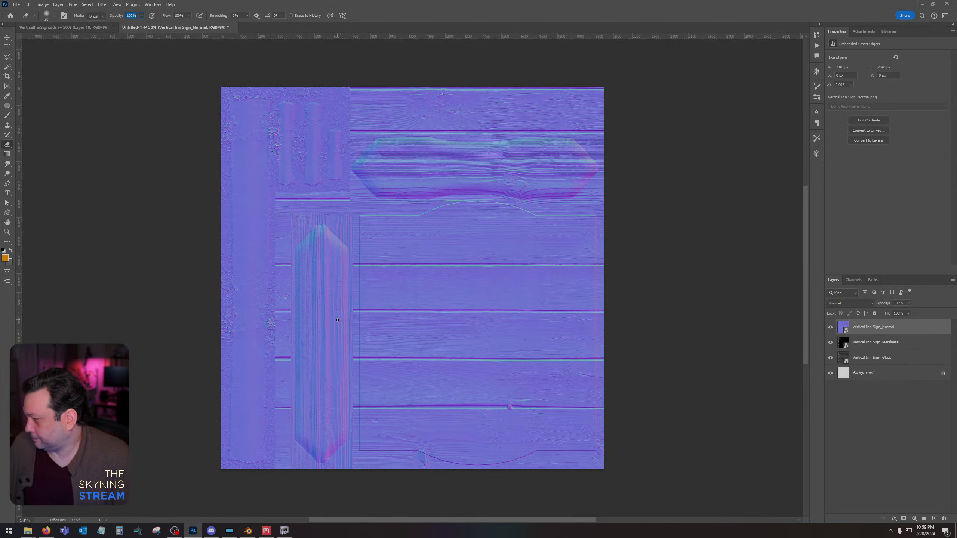
# Rasterize the placed Normal, Metalness and Gloss map layers.
pyautogui.keyDown('shift'); pyautogui.click(903, 364); pyautogui.keyUp('shift')
pyautogui.rightClick(904, 365)
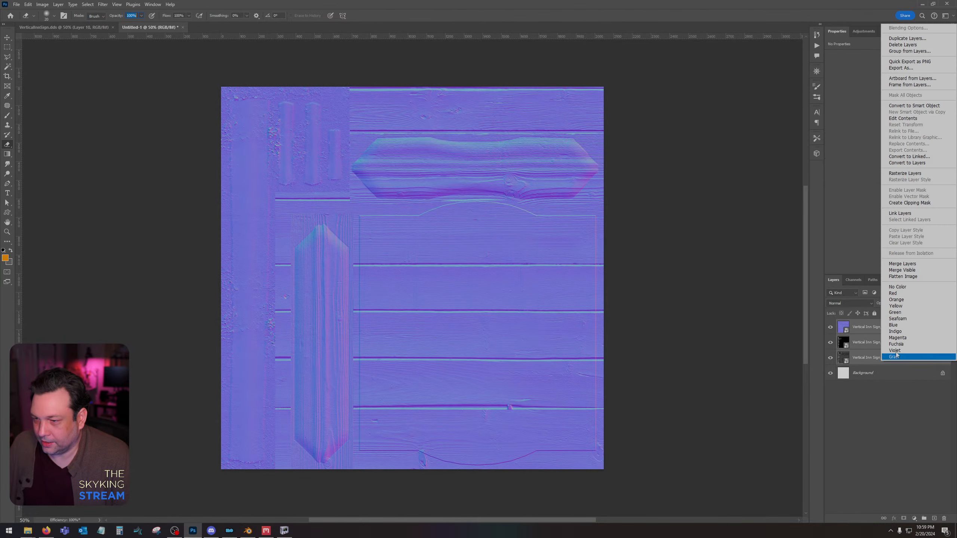
pyautogui.click(906, 173)
# Invert the green channel of the Vertical Inn Sign_Normal layer and reselect the composite RGB channel.
pyautogui.click(901, 327)
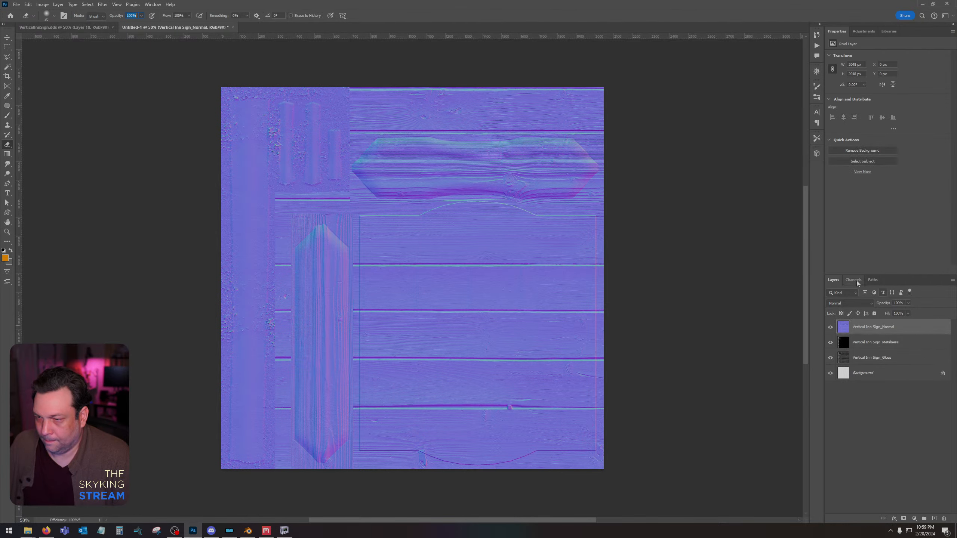
pyautogui.click(853, 280)
pyautogui.click(858, 321)
pyautogui.hotkey('ctrl', 'i')
pyautogui.click(856, 294)
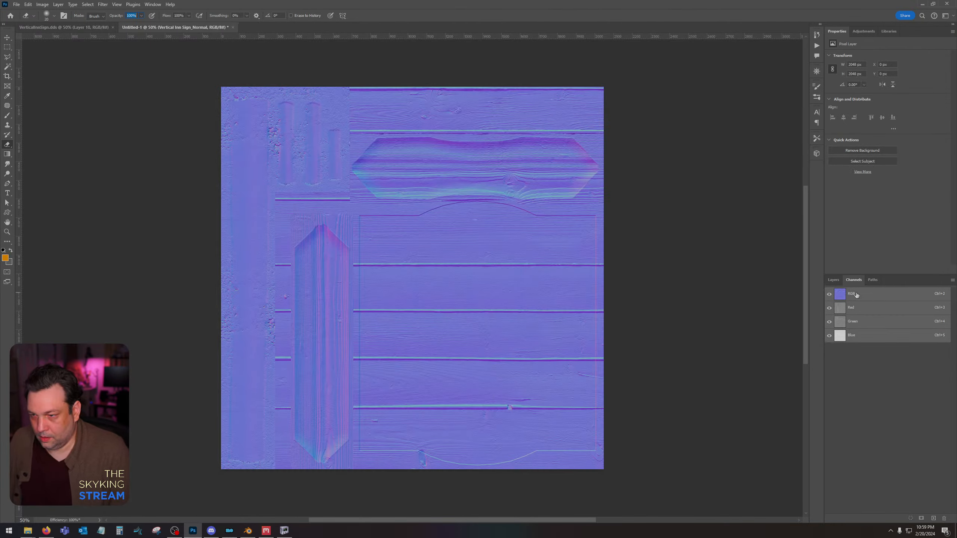
# Move the Metalness and Gloss layers above the Normal layer.
pyautogui.click(834, 280)
pyautogui.click(868, 343)
pyautogui.keyDown('shift'); pyautogui.click(870, 358); pyautogui.keyUp('shift')
pyautogui.moveTo(862, 337); pyautogui.dragTo(863, 323)
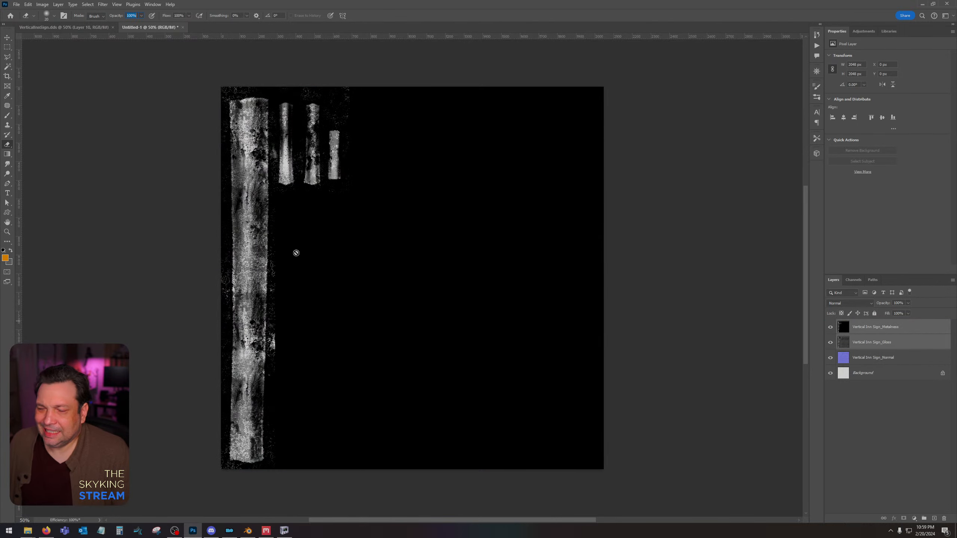
# Hide the Metalness layer and strongly darken the Gloss layer with Levels.
pyautogui.click(831, 326)
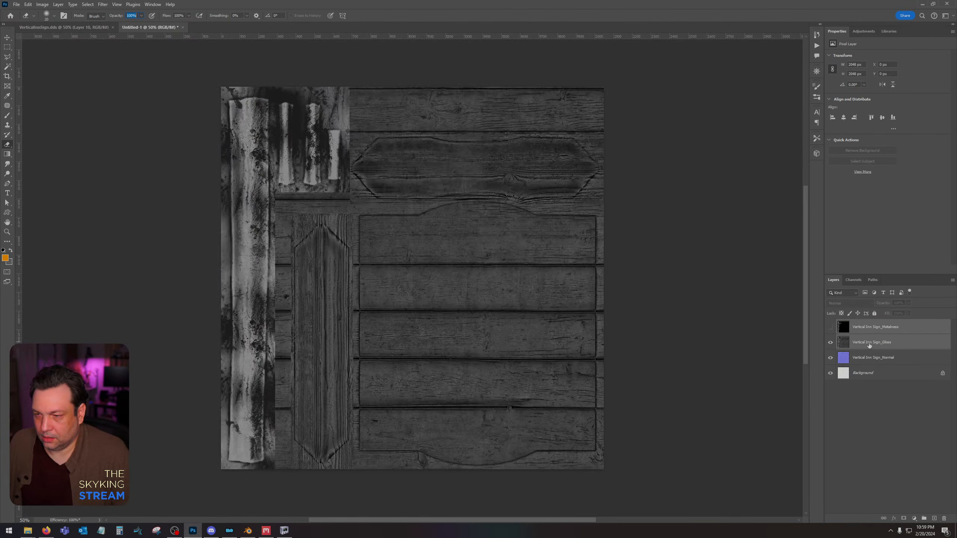
pyautogui.click(869, 344)
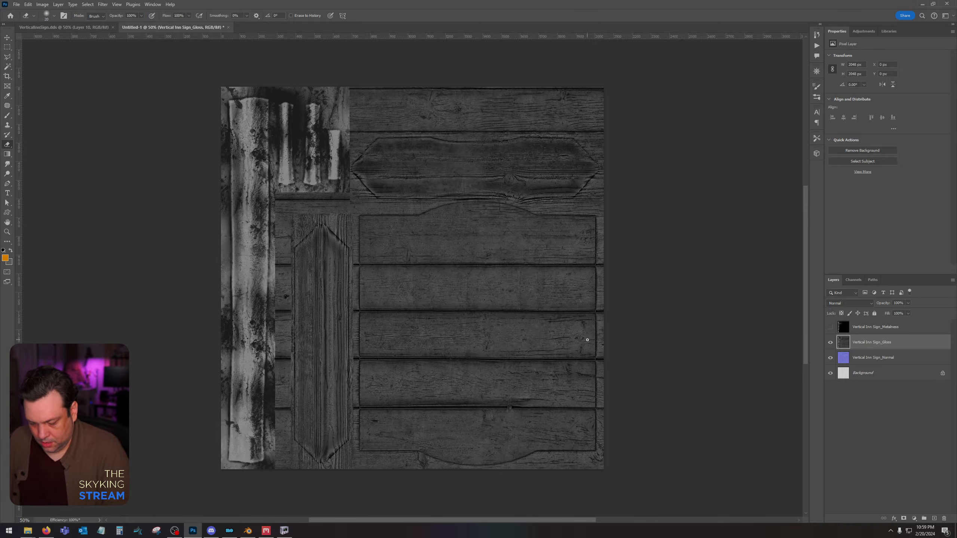
pyautogui.hotkey('ctrl', 'l')
pyautogui.moveTo(583, 415); pyautogui.dragTo(606, 416)
pyautogui.click(660, 346)
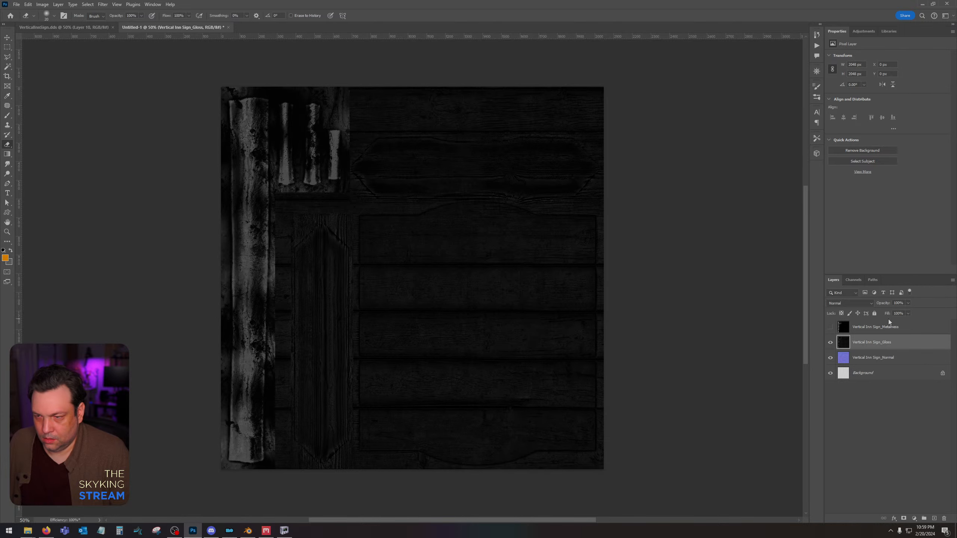
# Show the Metalness layer, set its blend mode to Lighten, and lower its opacity to about 38%.
pyautogui.click(888, 326)
pyautogui.click(831, 327)
pyautogui.click(850, 304)
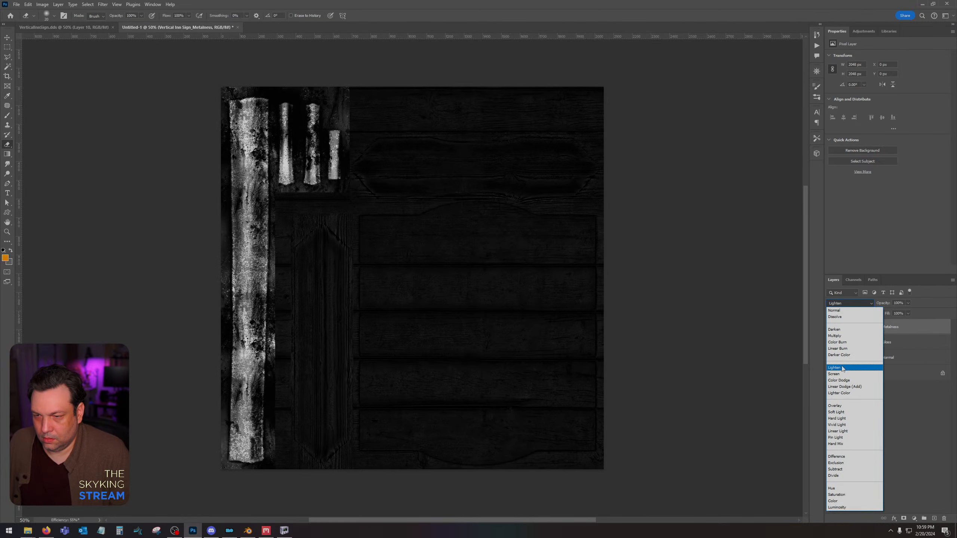
pyautogui.click(835, 368)
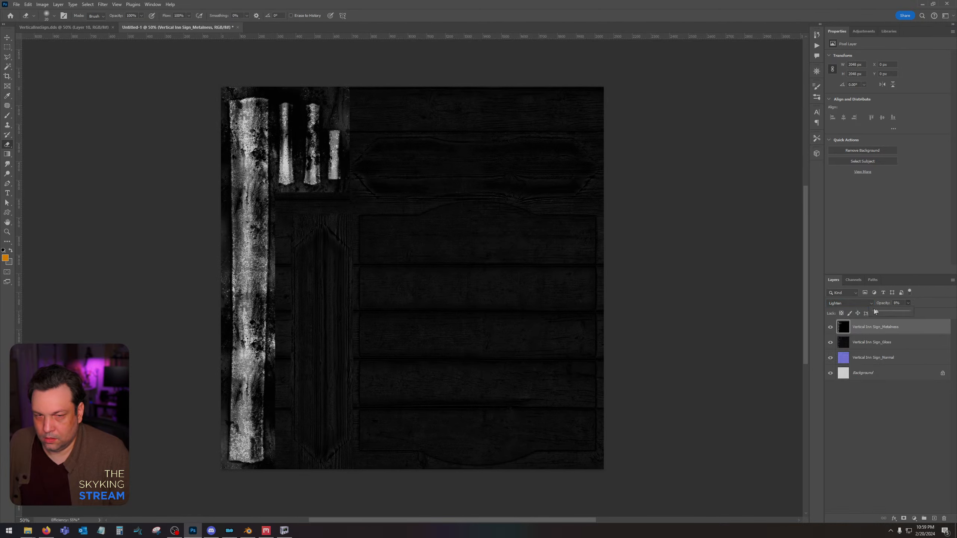
pyautogui.moveTo(875, 311)
pyautogui.mouseDown()
pyautogui.moveTo(857, 309)
pyautogui.moveTo(887, 310)
pyautogui.mouseUp()
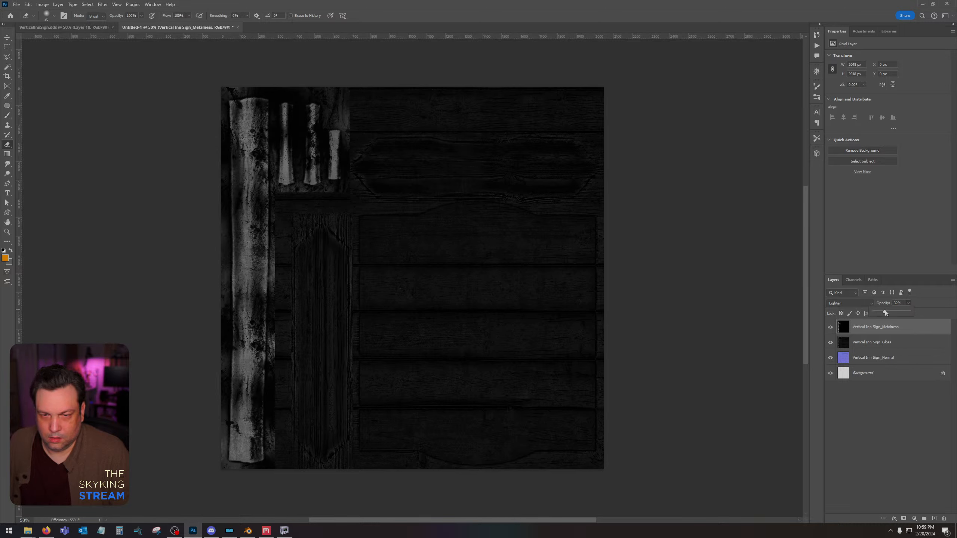
# Merge the Metalness and Gloss layers into one layer.
pyautogui.keyDown('shift'); pyautogui.click(874, 346); pyautogui.keyUp('shift')
pyautogui.rightClick(874, 345)
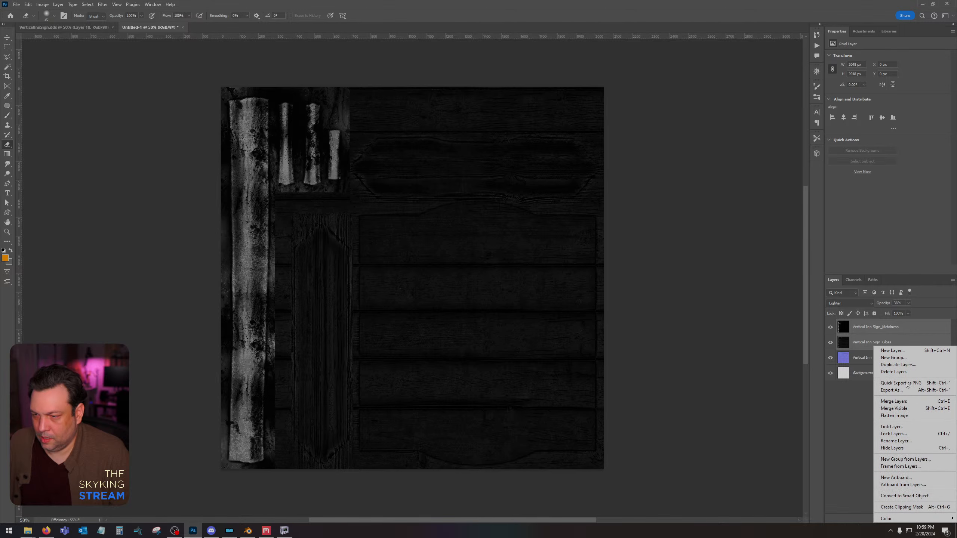
pyautogui.click(894, 401)
# Copy the merged specular layer into a new alpha channel, hide that layer, and return to the RGB view of the normal map.
pyautogui.keyDown('ctrl'); pyautogui.click(844, 327); pyautogui.keyUp('ctrl')
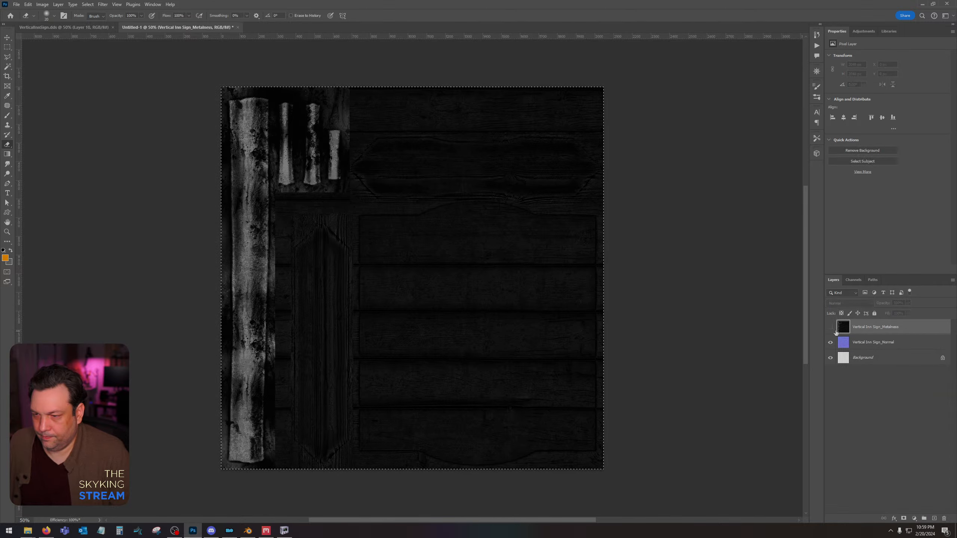
pyautogui.click(831, 328)
pyautogui.click(854, 280)
pyautogui.click(934, 519)
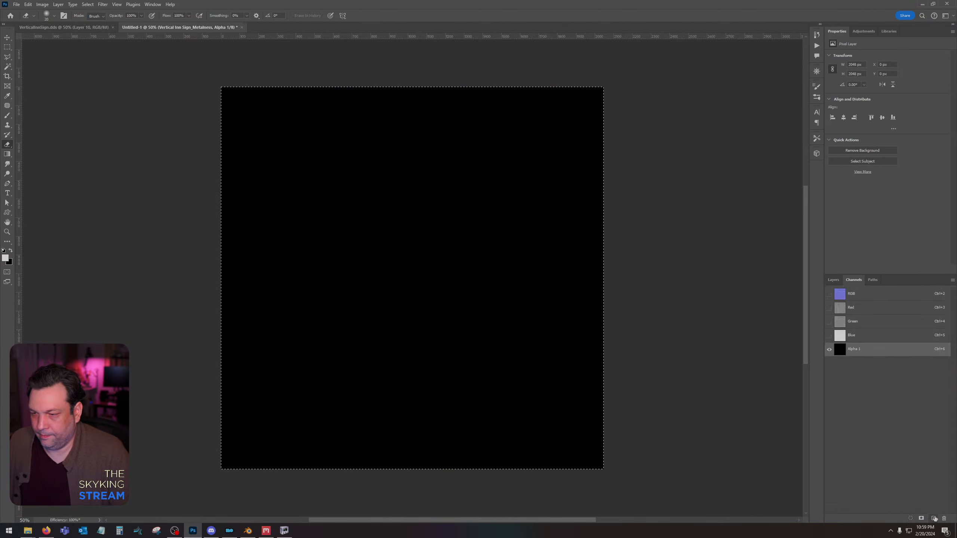
pyautogui.hotkey('ctrl', 'v')
pyautogui.hotkey('ctrl', 'd')
pyautogui.click(862, 297)
pyautogui.click(834, 280)
# Save a copy of the normal map document as VerticalInnSign_n in Intel Texture Works DDS format.
pyautogui.hotkey('ctrl', 'shift', 's')
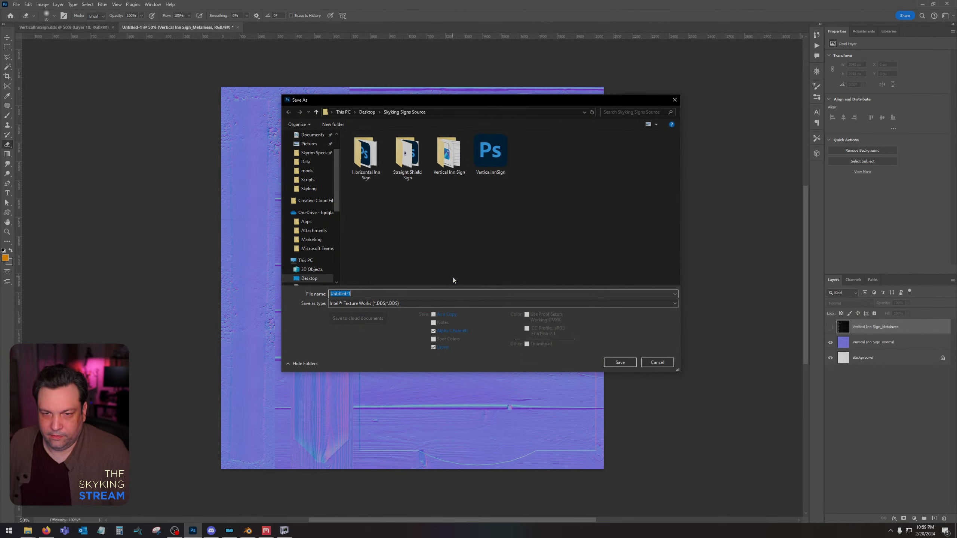
pyautogui.click(496, 152)
pyautogui.click(398, 295)
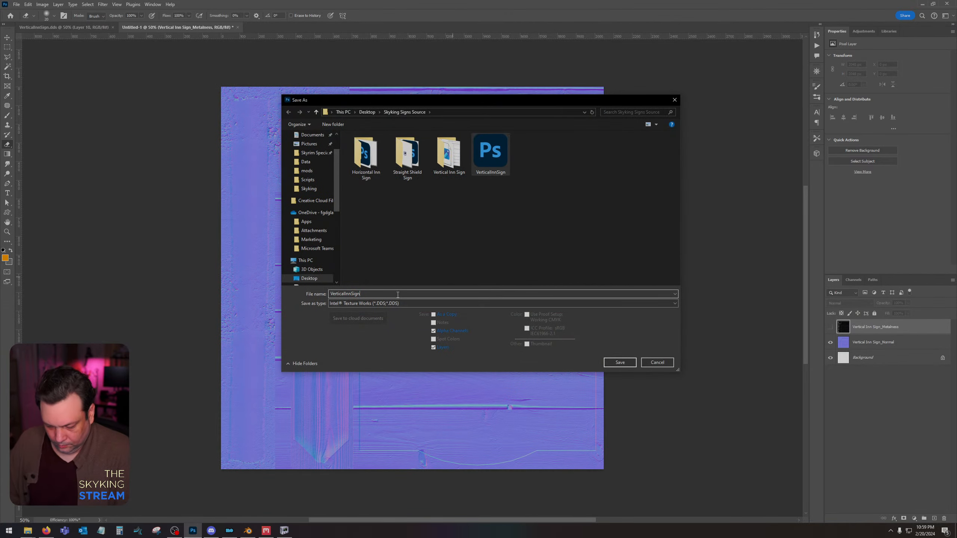
pyautogui.write('_n')
pyautogui.press('Return')
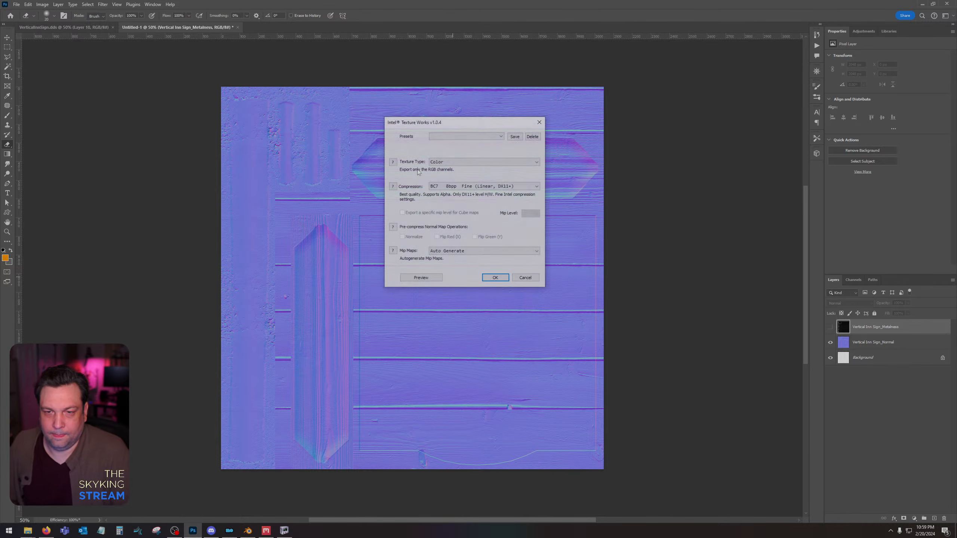
# Export the normal map DDS with the Color + Alpha texture type and BC7 8bpp Fine (Linear, DX11+) compression.
pyautogui.click(448, 161)
pyautogui.click(447, 176)
pyautogui.click(458, 187)
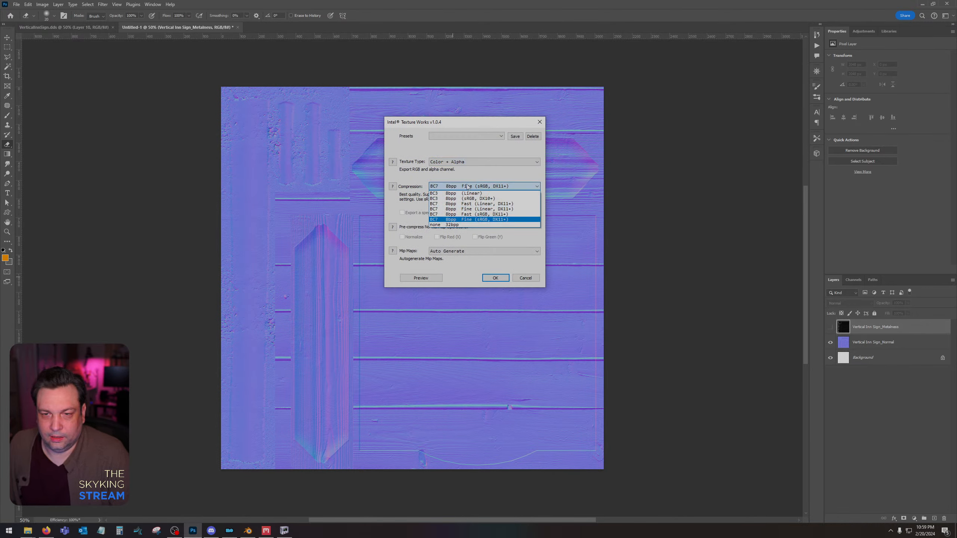
pyautogui.click(474, 209)
pyautogui.press('Return')
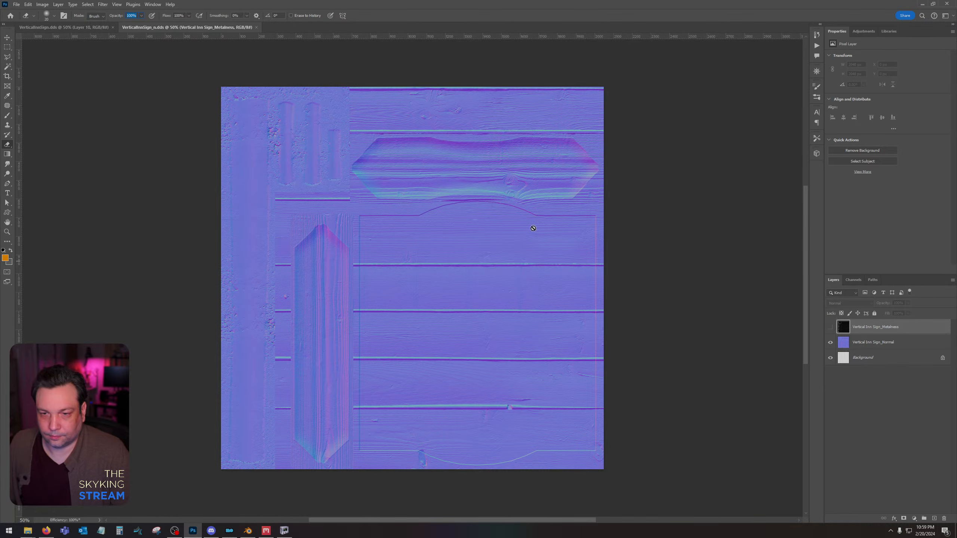
# Switch to Blender and look over the row of hanging sign models.
pyautogui.click(247, 531)
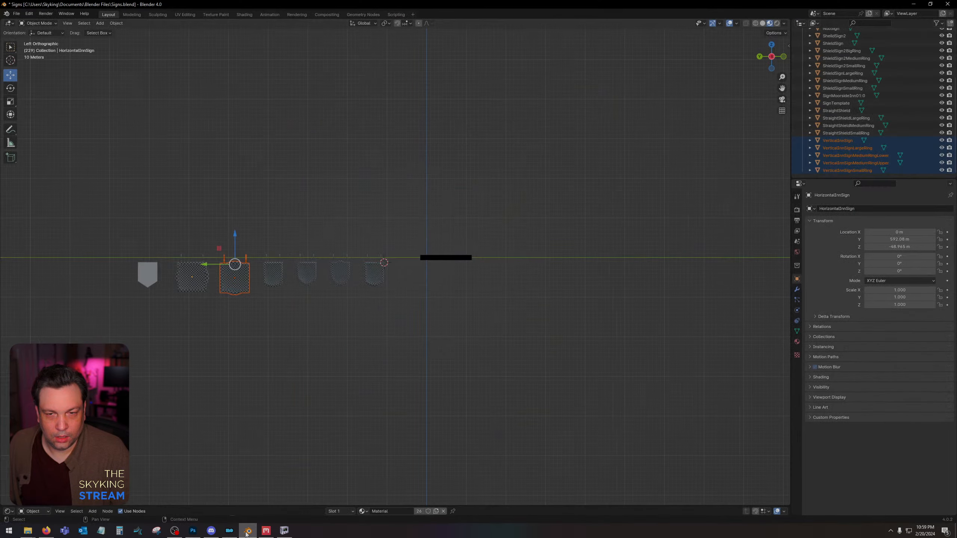
pyautogui.click(227, 329)
pyautogui.scroll(5, 155, 267)
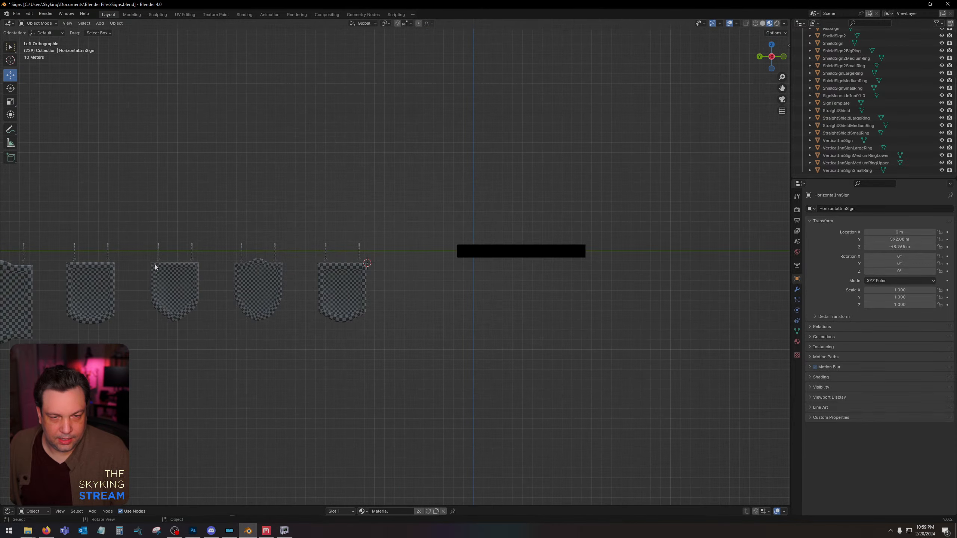
pyautogui.moveTo(195, 237); pyautogui.dragTo(628, 211, button='middle')
pyautogui.hotkey('alt', 'Tab')
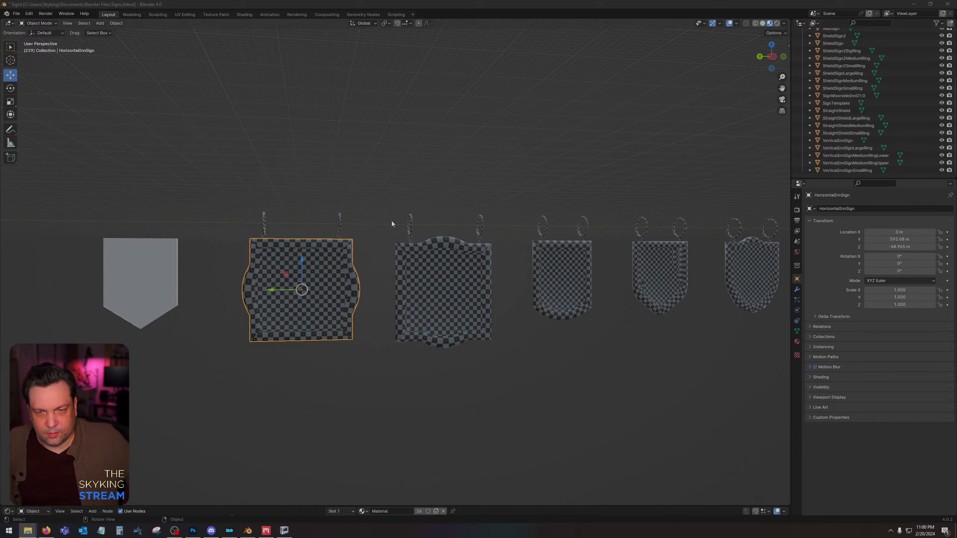
# Switch to NifSkope with VerticalInnSign.nif and select the BSShaderTextureSet block of the main sign shape.
pyautogui.click(193, 531)
pyautogui.click(284, 531)
pyautogui.rightClick(284, 531)
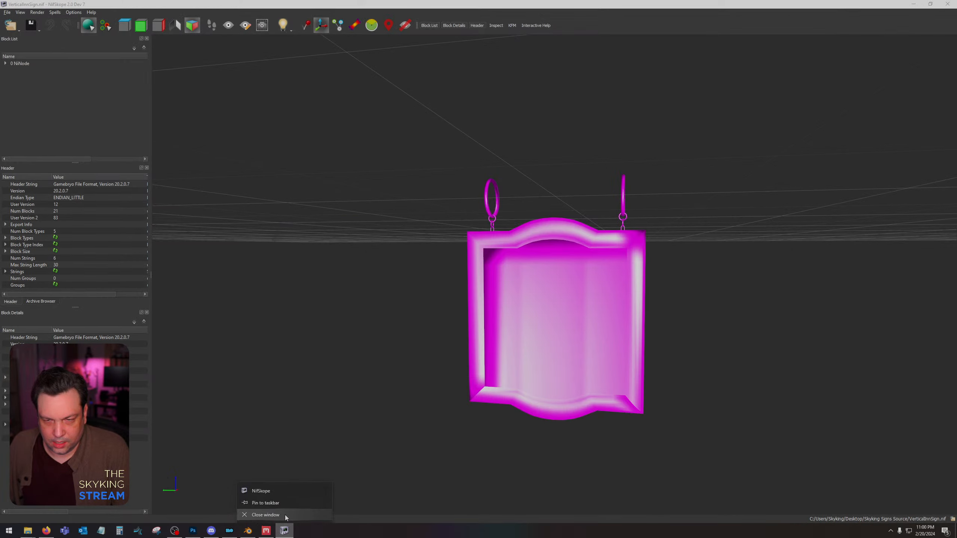
pyautogui.click(540, 264)
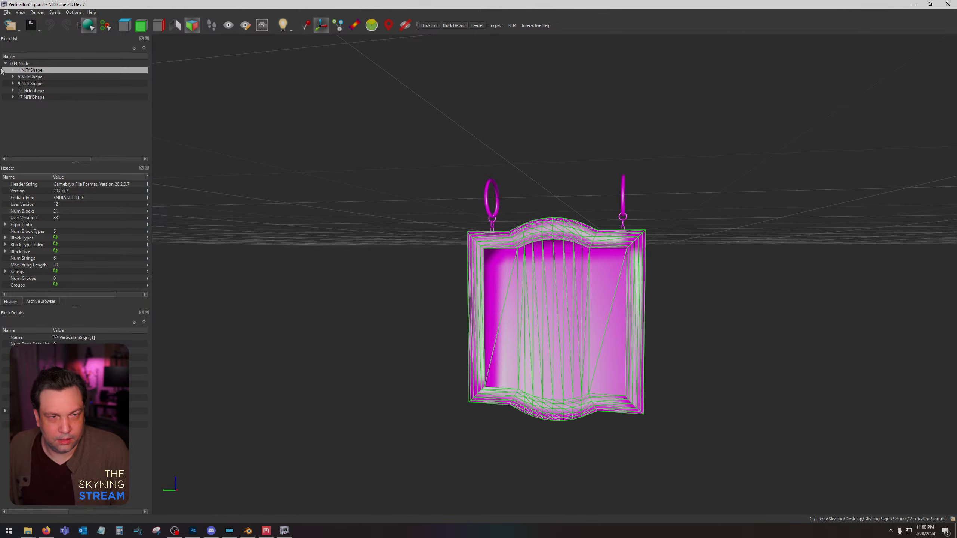
pyautogui.click(14, 71)
pyautogui.click(36, 91)
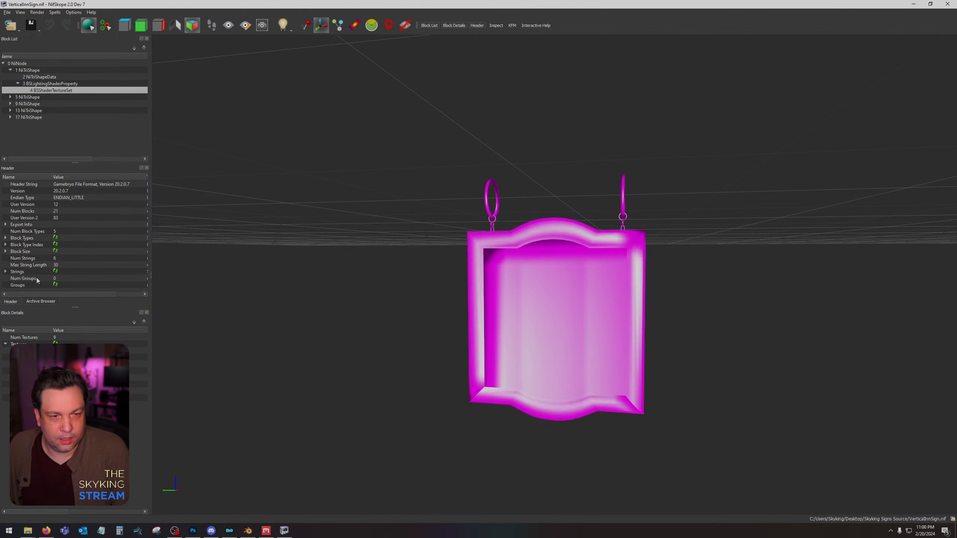
# Try the Vertical Inn Sign_Albedo image from the Vertical Inn Sign folder as the sign's diffuse texture.
pyautogui.click(56, 351)
pyautogui.click(313, 214)
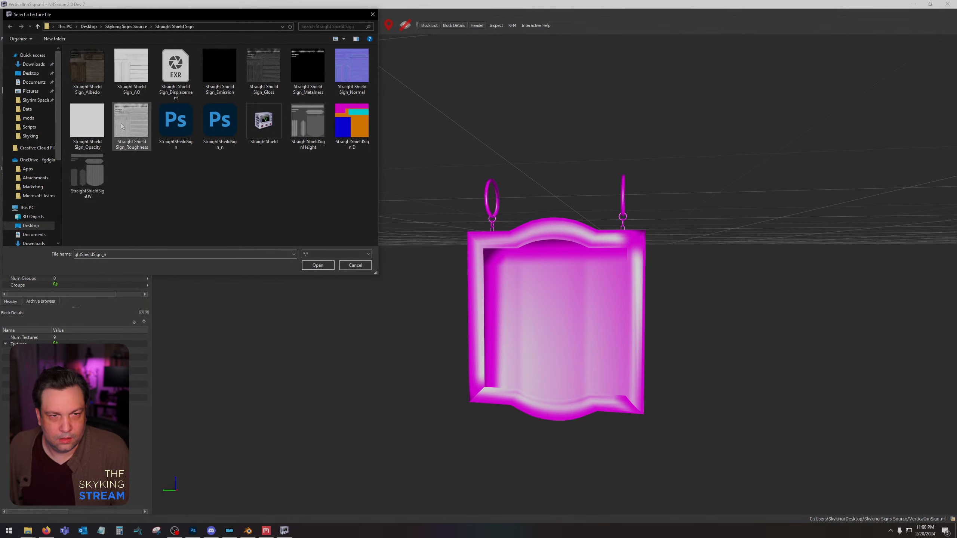
pyautogui.click(135, 28)
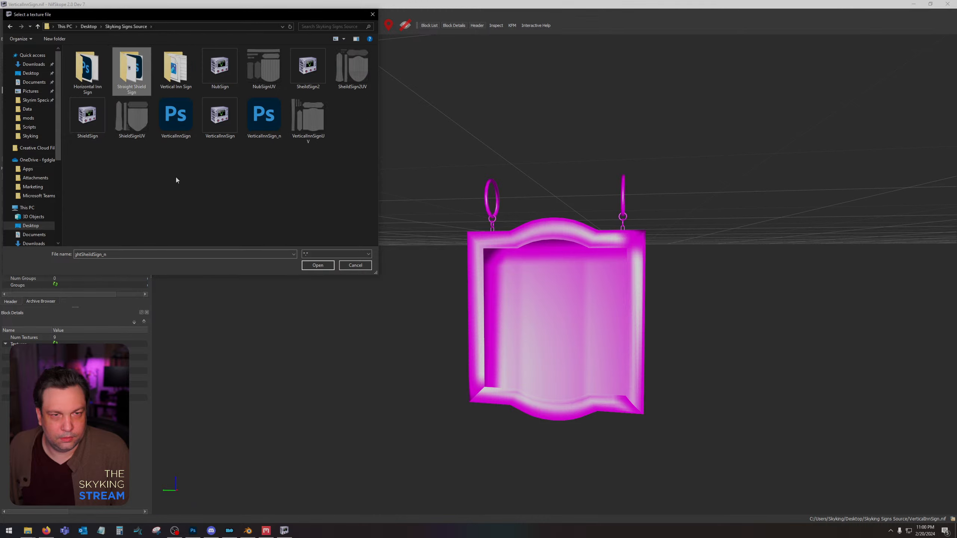
pyautogui.doubleClick(176, 68)
pyautogui.doubleClick(93, 70)
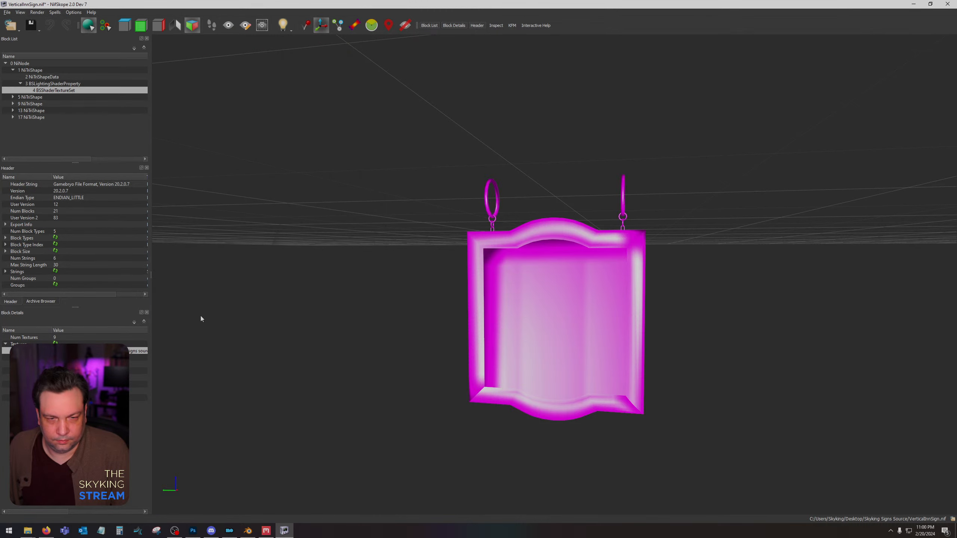
# Assign the VerticalInnSign diffuse and VerticalInnSign_n normal textures from Skyking Signs Source to the sign's texture set.
pyautogui.click(55, 351)
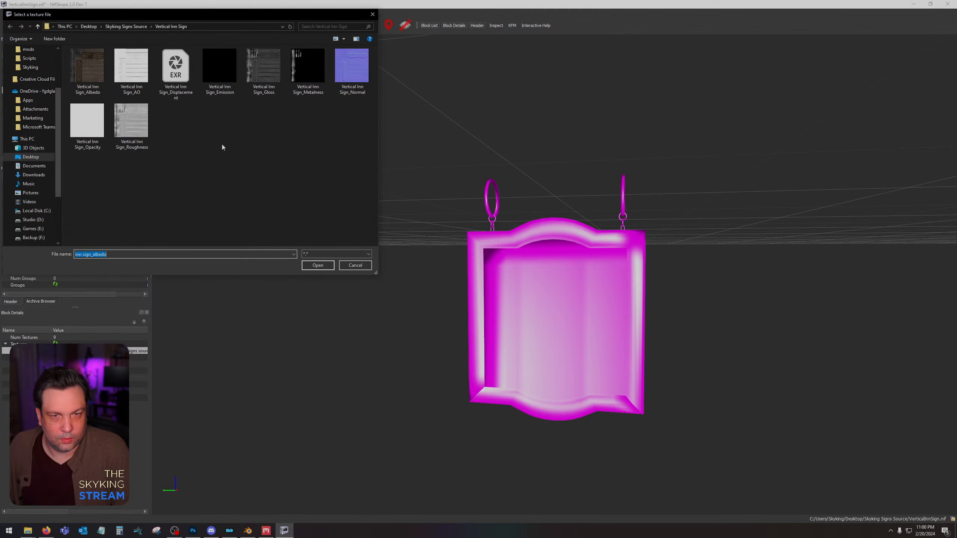
pyautogui.click(121, 27)
pyautogui.doubleClick(186, 119)
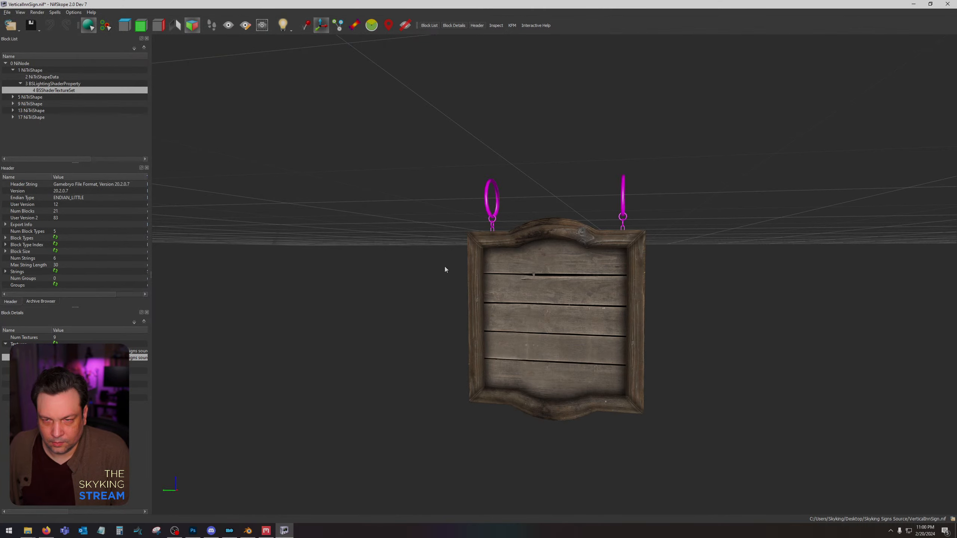
# Inspect the textured vertical sign up close from several angles and close its NifSkope window.
pyautogui.moveTo(444, 266); pyautogui.dragTo(402, 274)
pyautogui.moveTo(435, 319); pyautogui.dragTo(536, 310)
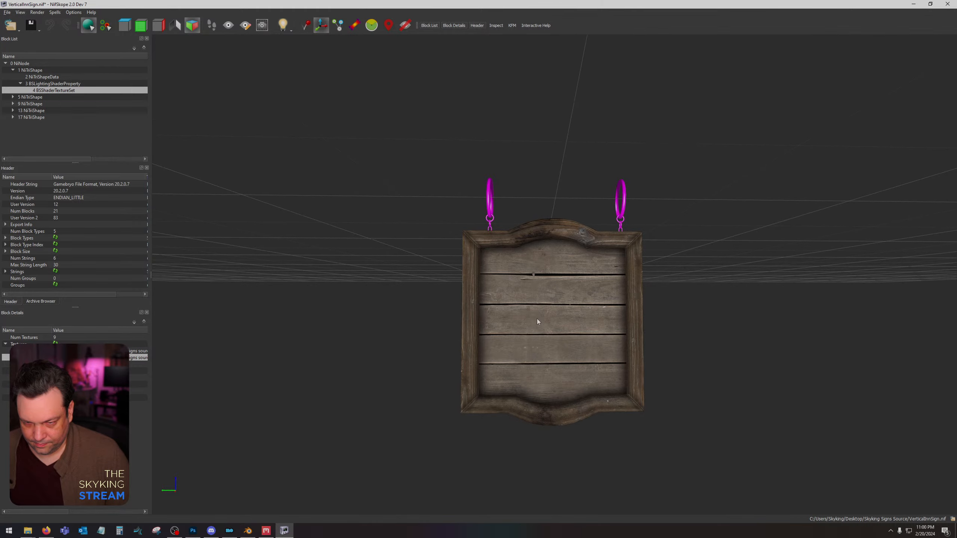
pyautogui.scroll(2, 537, 319)
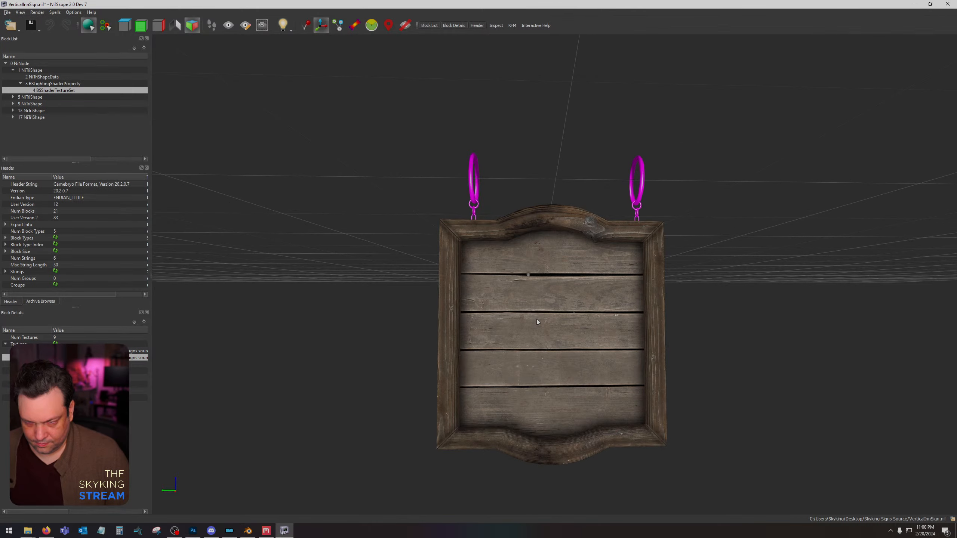
pyautogui.moveTo(537, 322)
pyautogui.mouseDown()
pyautogui.moveTo(398, 320)
pyautogui.moveTo(539, 320)
pyautogui.moveTo(532, 311)
pyautogui.moveTo(533, 333)
pyautogui.moveTo(565, 320)
pyautogui.moveTo(529, 323)
pyautogui.mouseUp()
pyautogui.scroll(-2, 532, 320)
pyautogui.scroll(4, 533, 320)
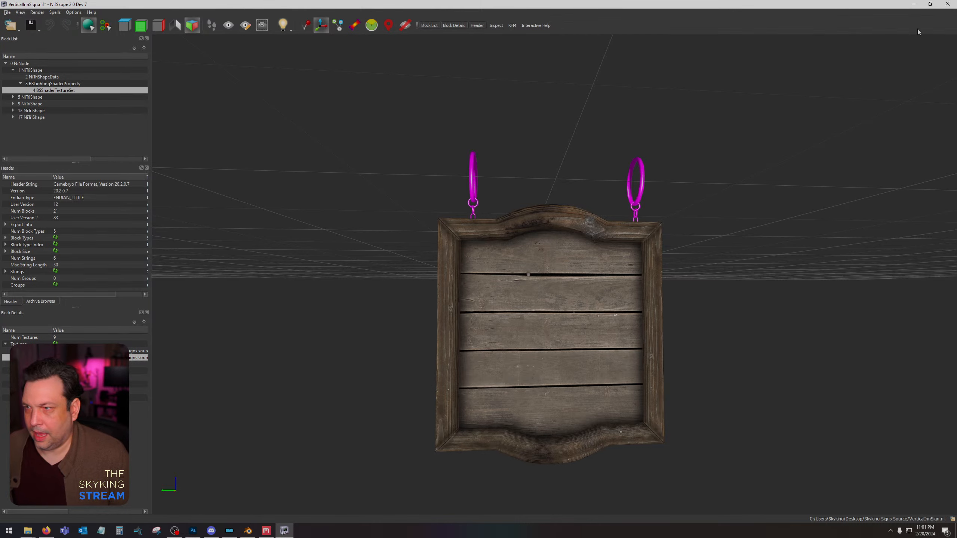
pyautogui.click(947, 6)
pyautogui.click(497, 278)
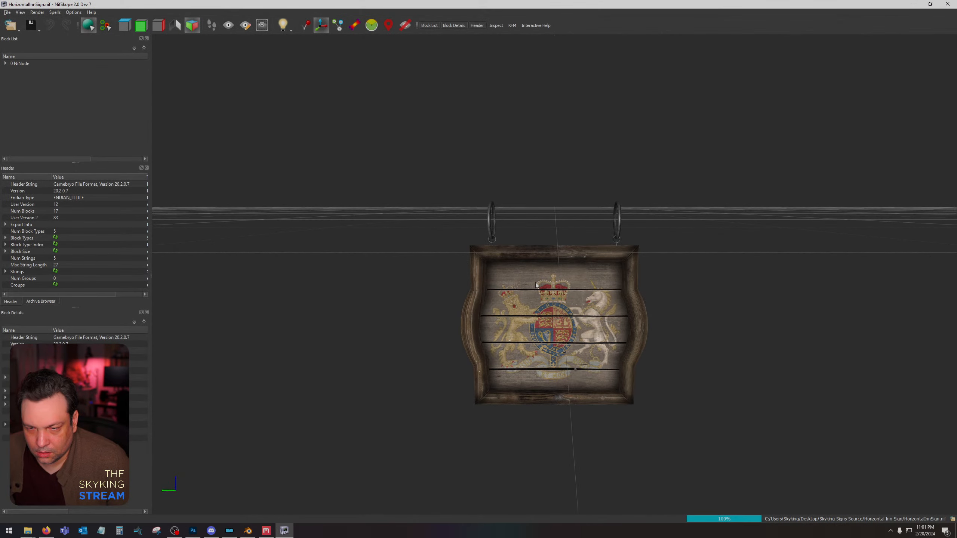
# Open HorizontalInnSign.nif in NifSkope and select the BSShaderTextureSet block of its main sign shape.
pyautogui.click(538, 285)
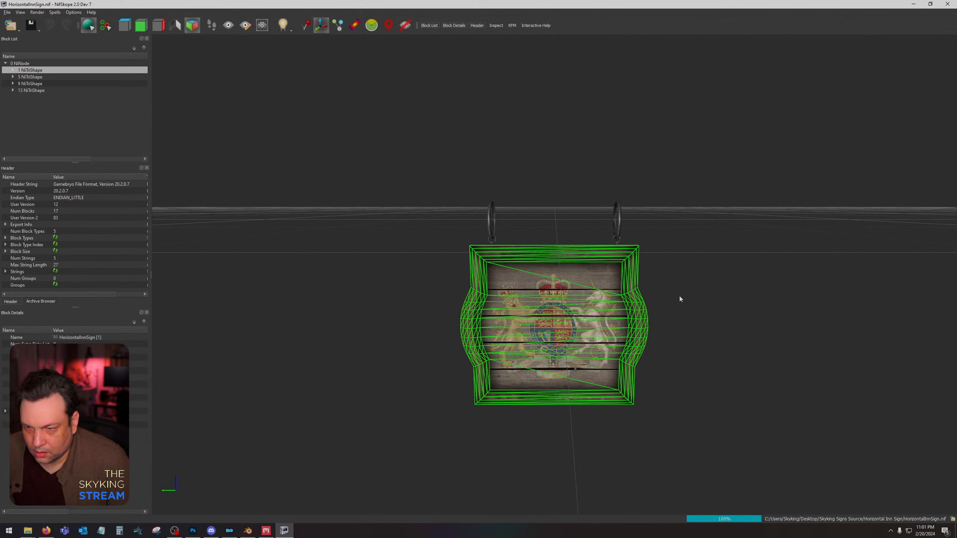
pyautogui.scroll(3, 681, 298)
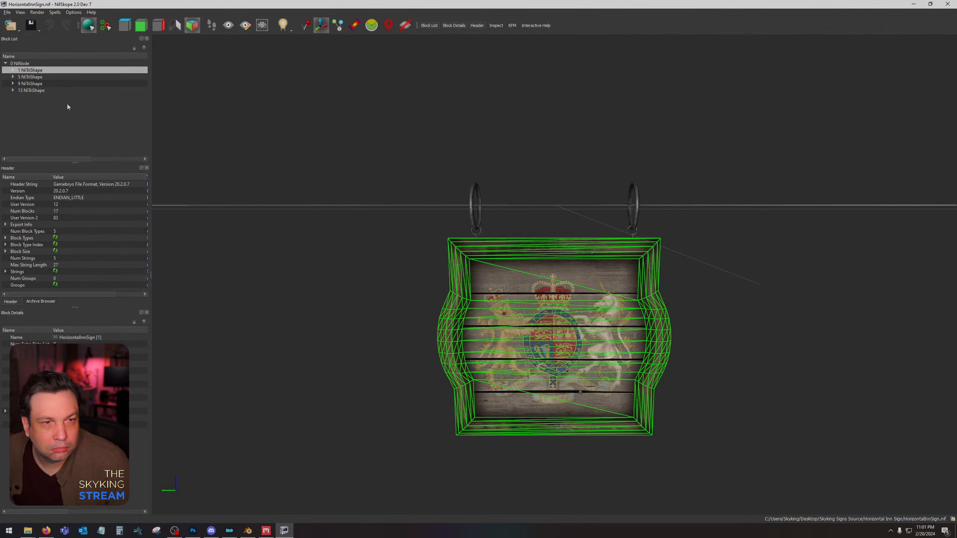
pyautogui.click(13, 70)
pyautogui.click(20, 84)
pyautogui.click(54, 90)
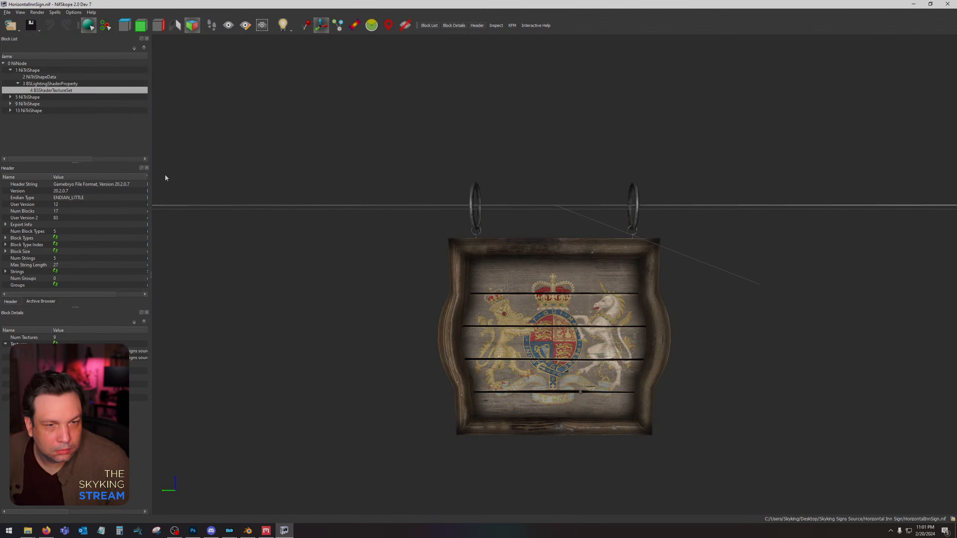
# Try Horizontal Inn Sign_Albedo as the horizontal sign's diffuse texture, and reassign the HorizontalInnSign texture.
pyautogui.click(56, 351)
pyautogui.click(262, 196)
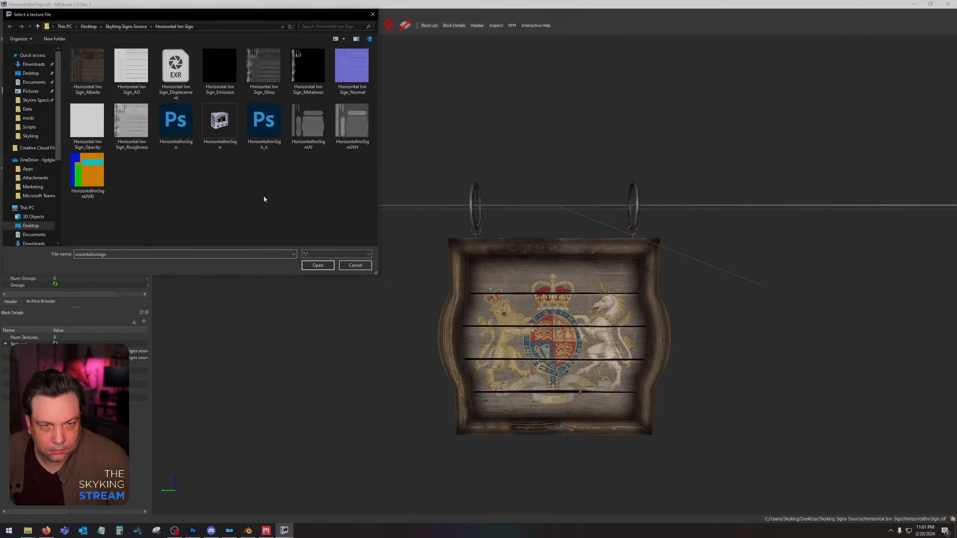
pyautogui.doubleClick(95, 59)
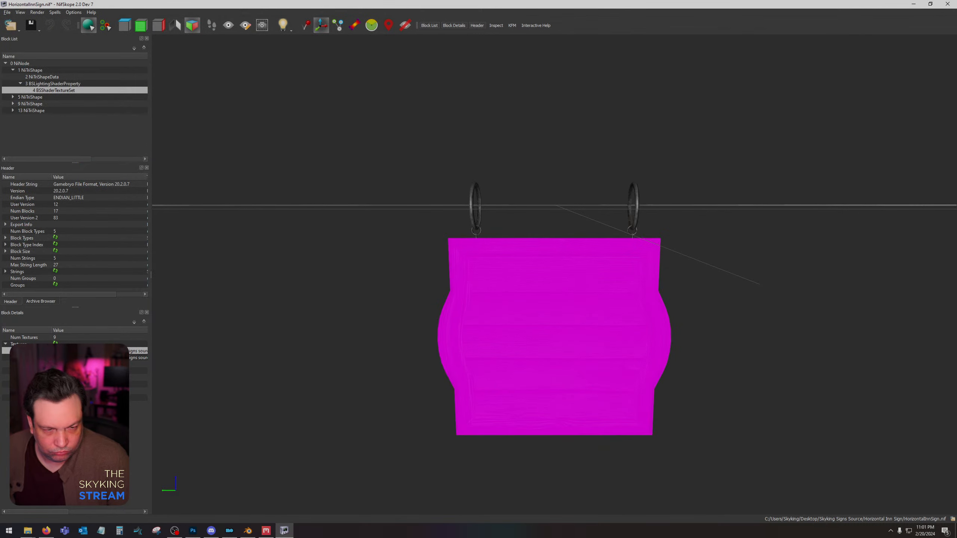
pyautogui.click(55, 351)
pyautogui.doubleClick(173, 130)
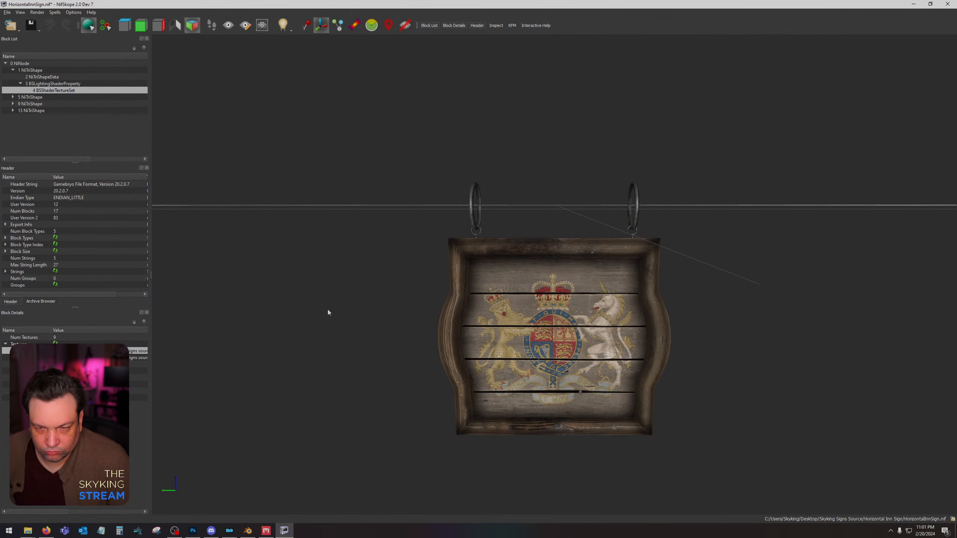
# Preview the VerticalInnSign diffuse texture from Skyking Signs Source on the horizontal sign, and close its NifSkope window.
pyautogui.click(56, 351)
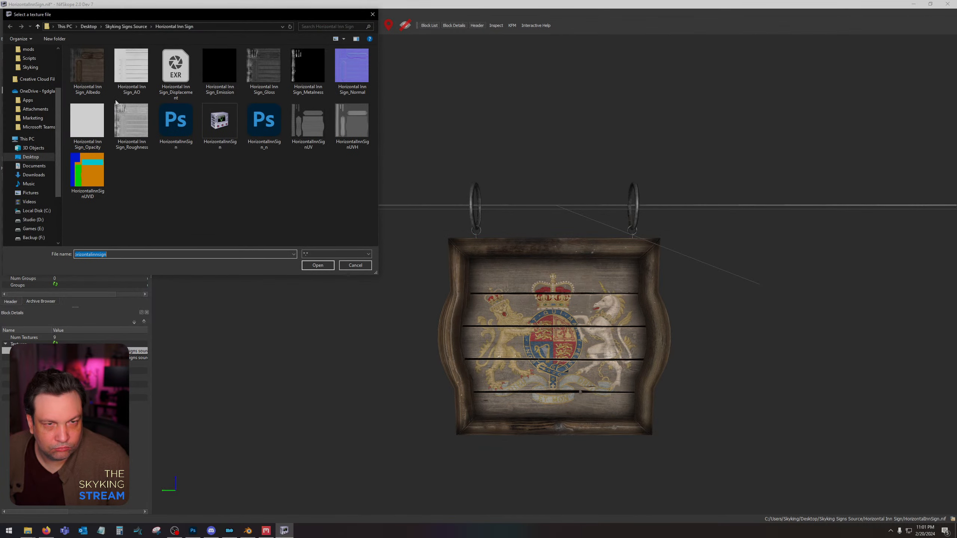
pyautogui.click(125, 27)
pyautogui.doubleClick(175, 117)
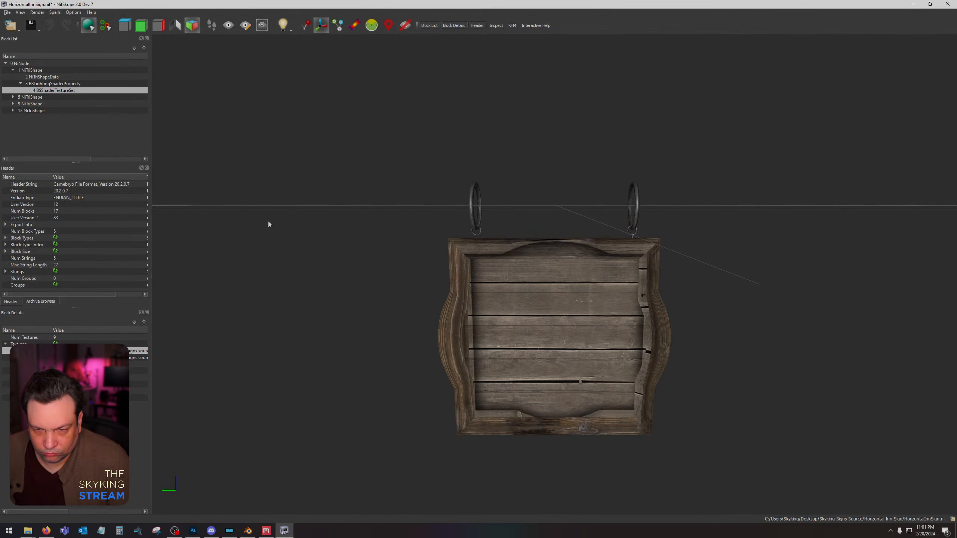
pyautogui.moveTo(268, 221); pyautogui.dragTo(324, 228)
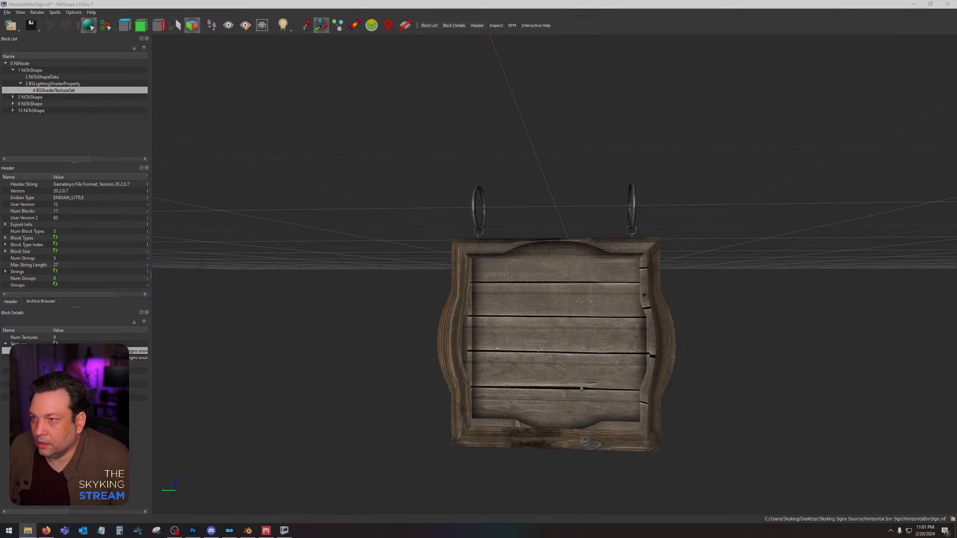
pyautogui.click(947, 4)
pyautogui.click(497, 278)
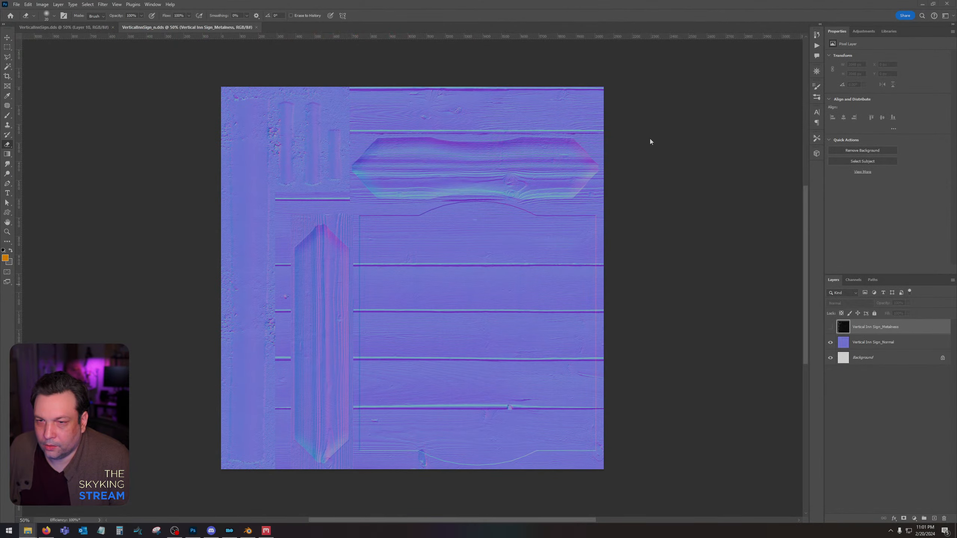
# Minimize the open application windows and move the vertical inn sign's color ID image off the desktop.
pyautogui.click(922, 5)
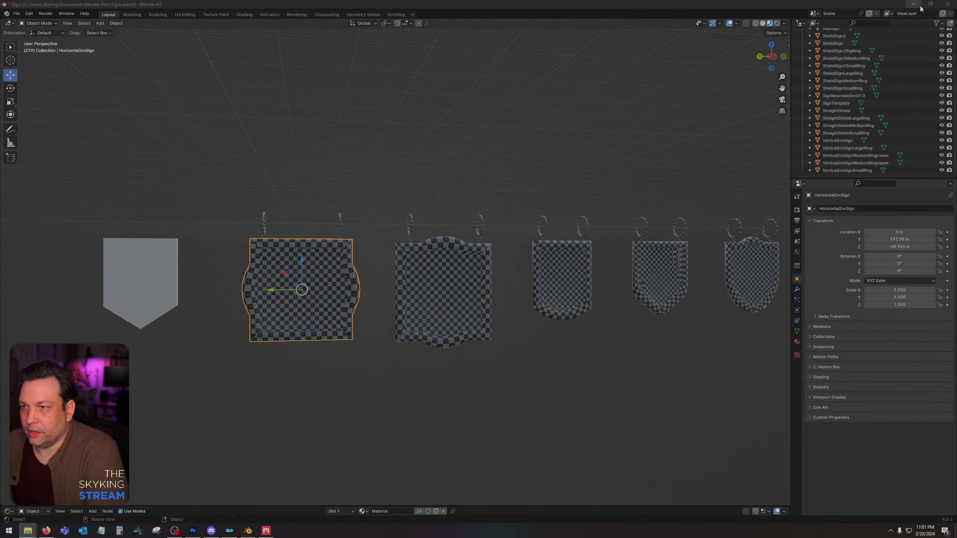
pyautogui.click(914, 4)
pyautogui.click(913, 4)
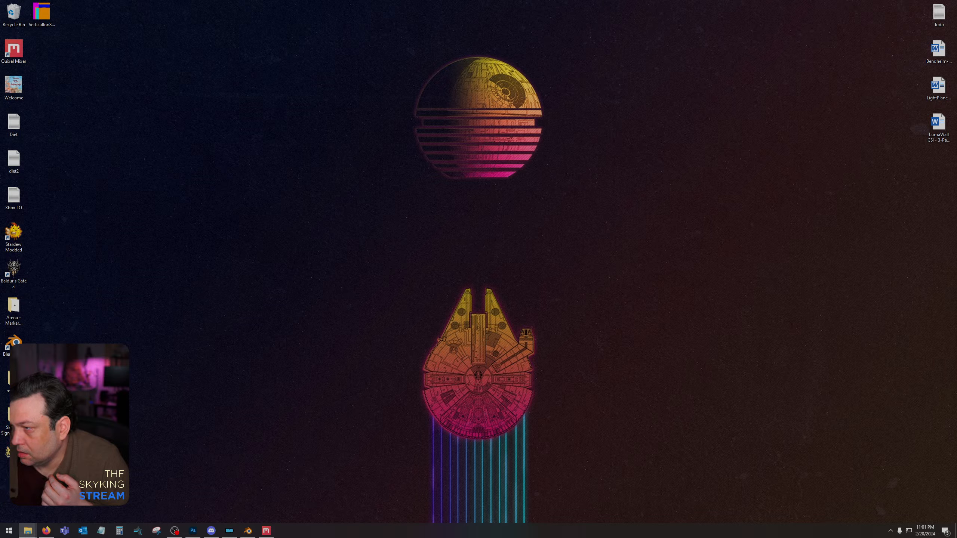
pyautogui.moveTo(42, 13); pyautogui.dragTo(956, 75)
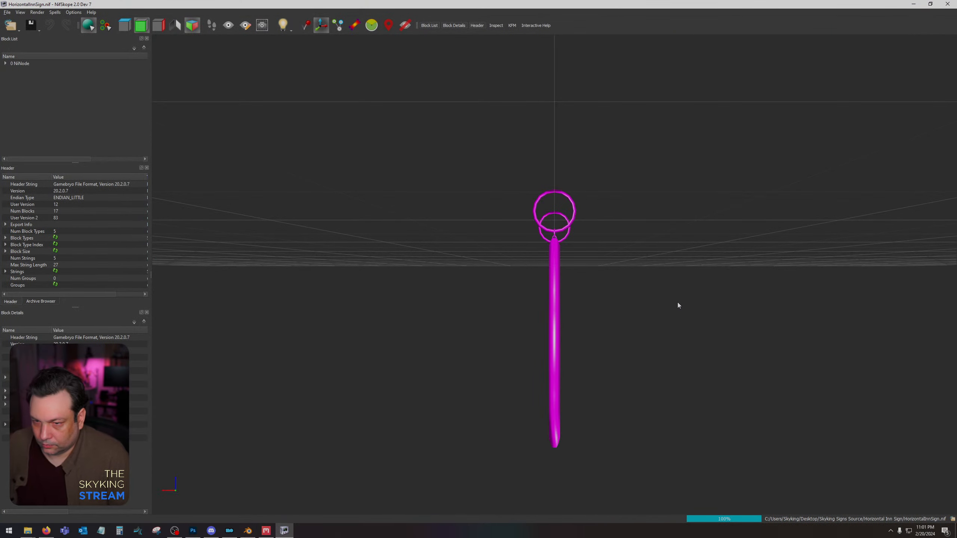
# Check the horizontal sign model against HorizontalInnSignUV.png, and open that UV layout in Photoshop.
pyautogui.moveTo(678, 302); pyautogui.dragTo(601, 295)
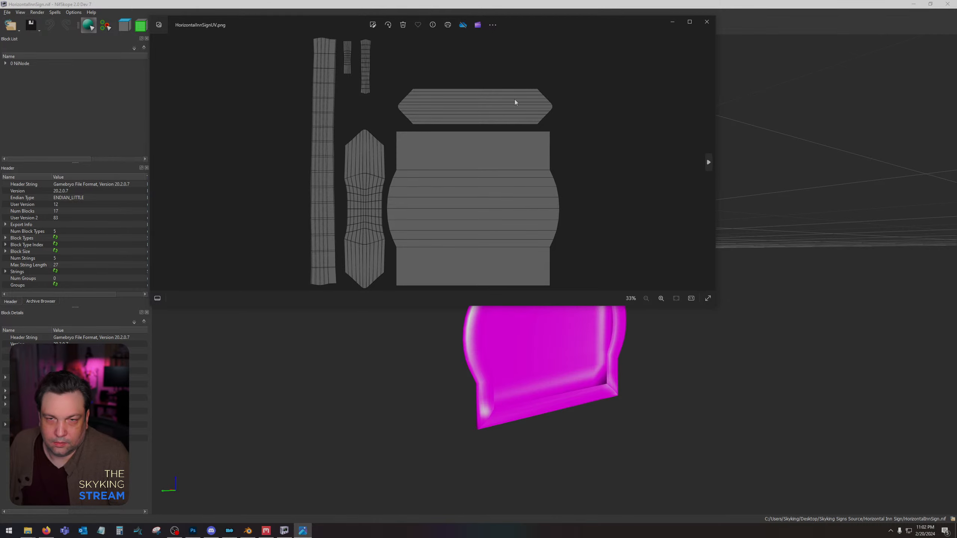
pyautogui.click(706, 21)
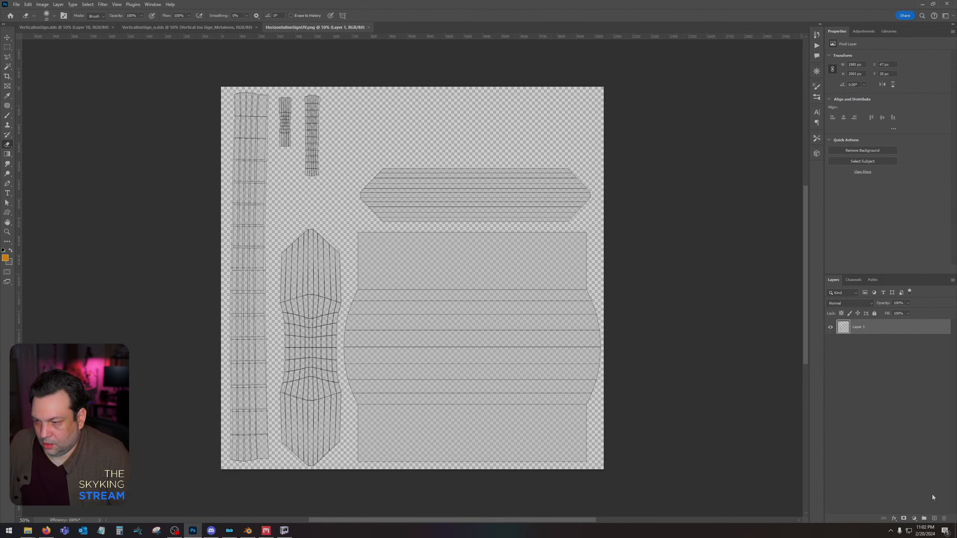
# Add a layer beneath the UV wireframe and fill it with dark grey at 0% saturation and 31% brightness.
pyautogui.keyDown('ctrl'); pyautogui.click(935, 519); pyautogui.keyUp('ctrl')
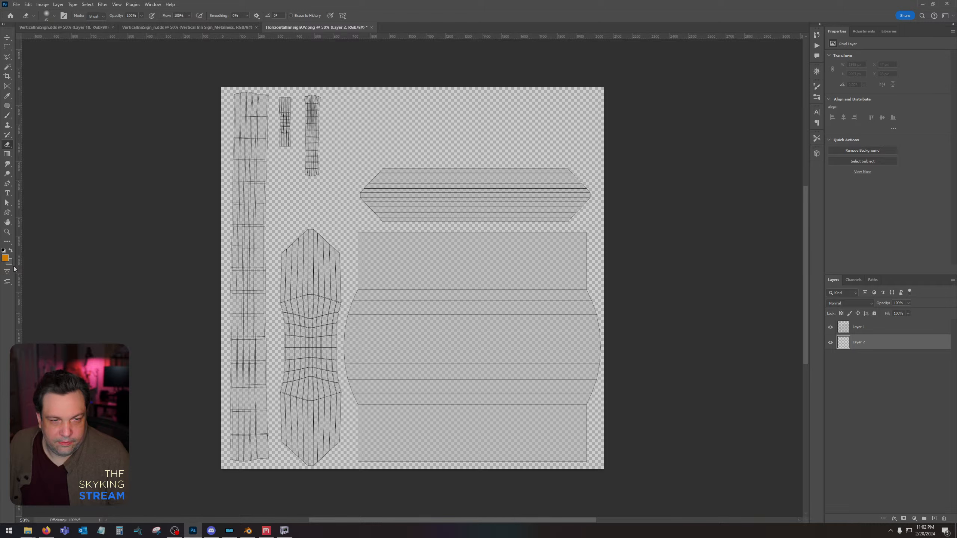
pyautogui.click(6, 259)
pyautogui.moveTo(807, 435); pyautogui.dragTo(722, 447)
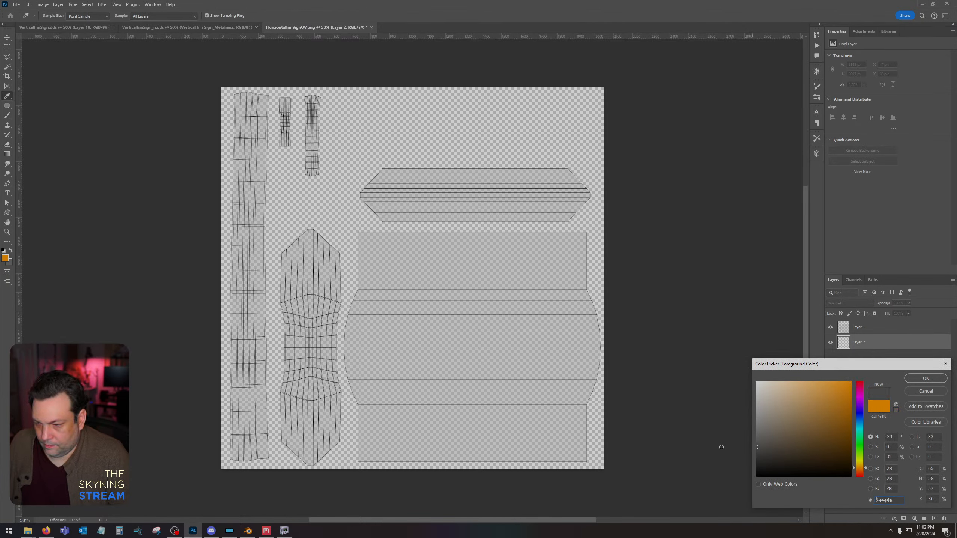
pyautogui.click(926, 378)
pyautogui.press('e')
pyautogui.hotkey('alt', 'BackSpace')
pyautogui.click(17, 4)
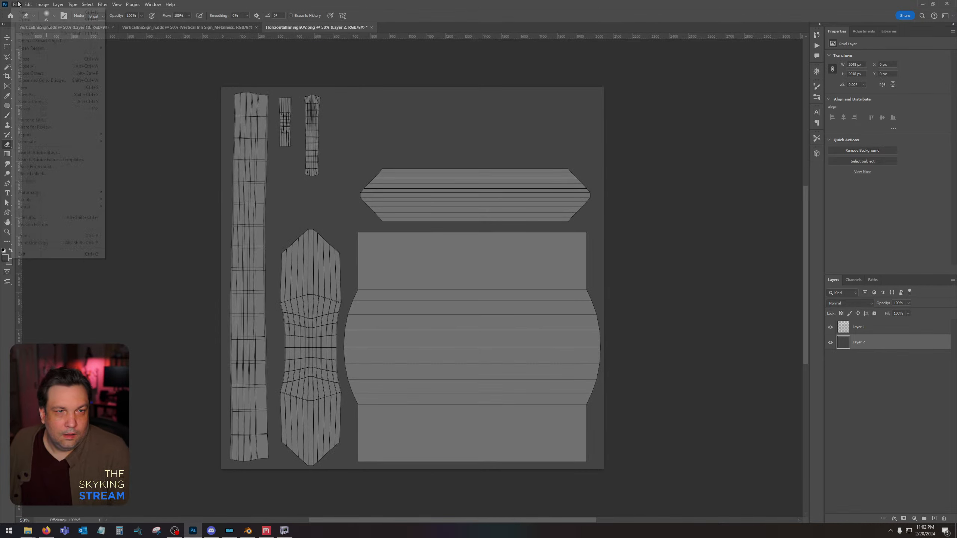
pyautogui.click(32, 101)
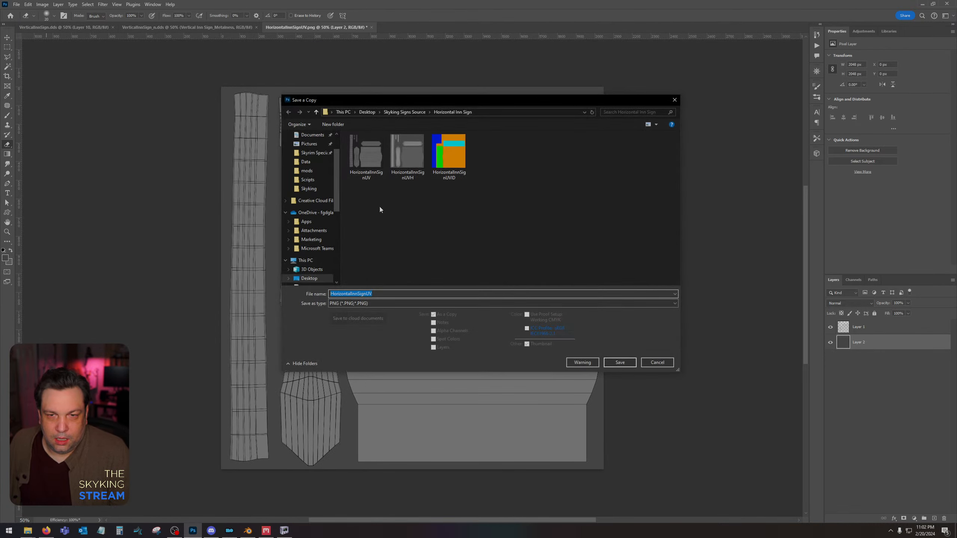
pyautogui.click(398, 114)
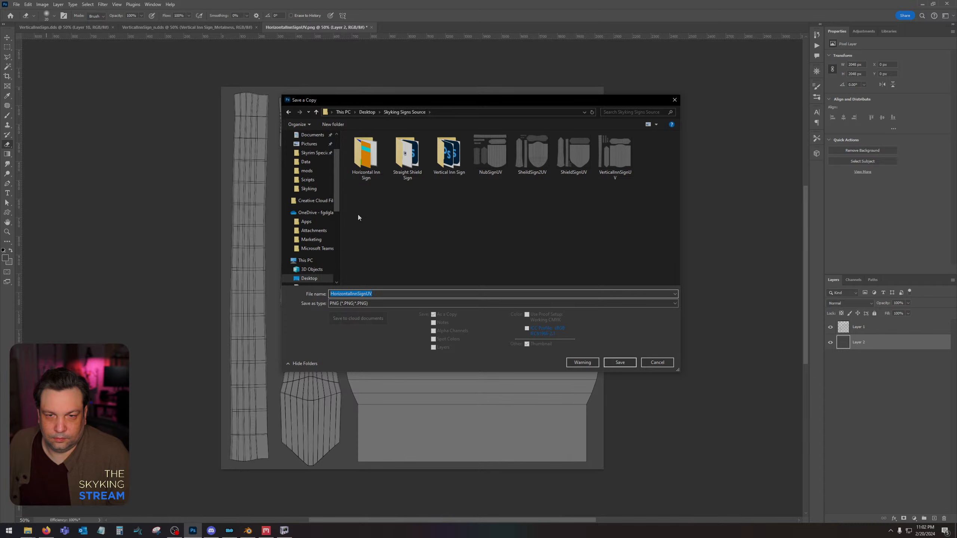
pyautogui.doubleClick(353, 149)
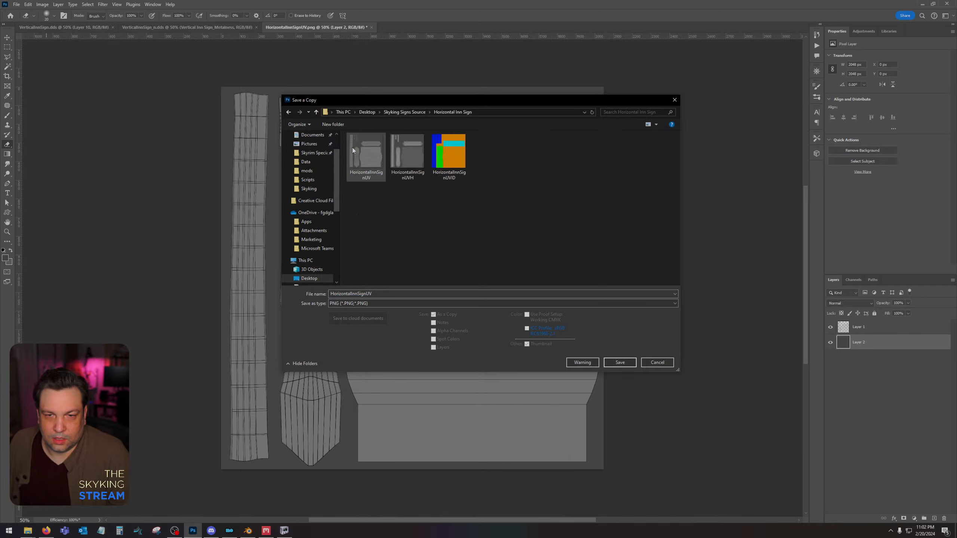
pyautogui.click(382, 294)
pyautogui.press('BackSpace')
pyautogui.press('BackSpace')
pyautogui.press('Return')
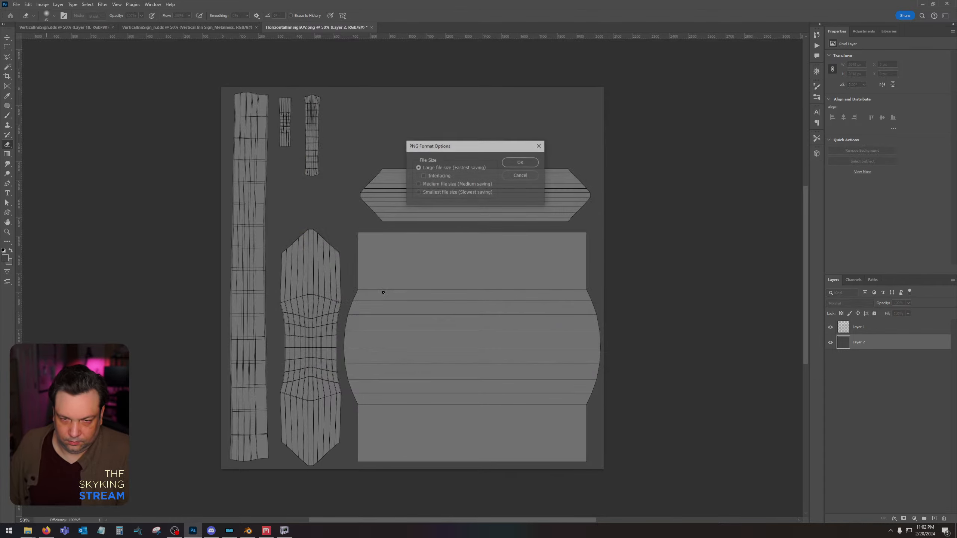
pyautogui.click(520, 176)
# Save the UV layout as HorizontalInnSign.dds in the Horizontal Inn Sign folder, using Color texture type and BC7 8bpp Fine (Linear, DX11+) compression.
pyautogui.click(16, 4)
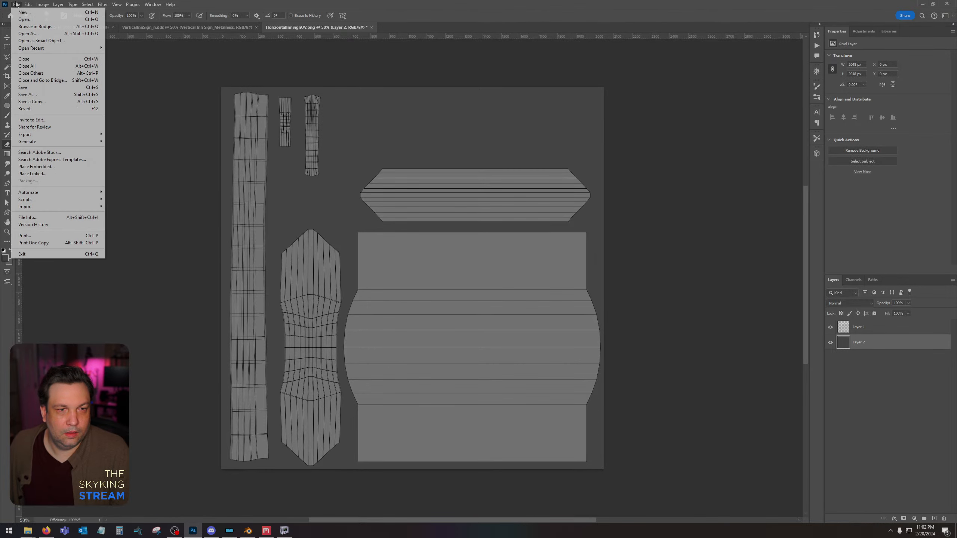
pyautogui.click(38, 94)
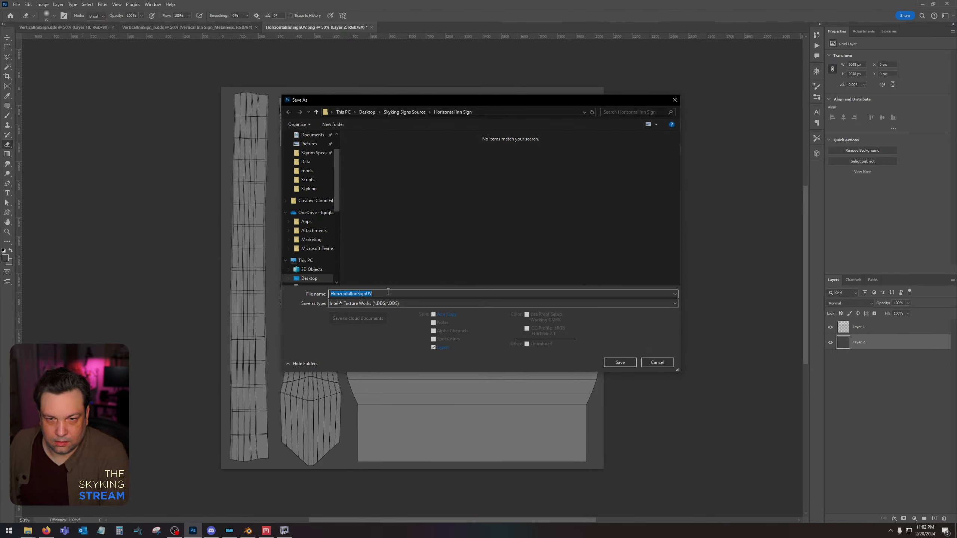
pyautogui.press('End')
pyautogui.press('BackSpace')
pyautogui.press('BackSpace')
pyautogui.click(384, 345)
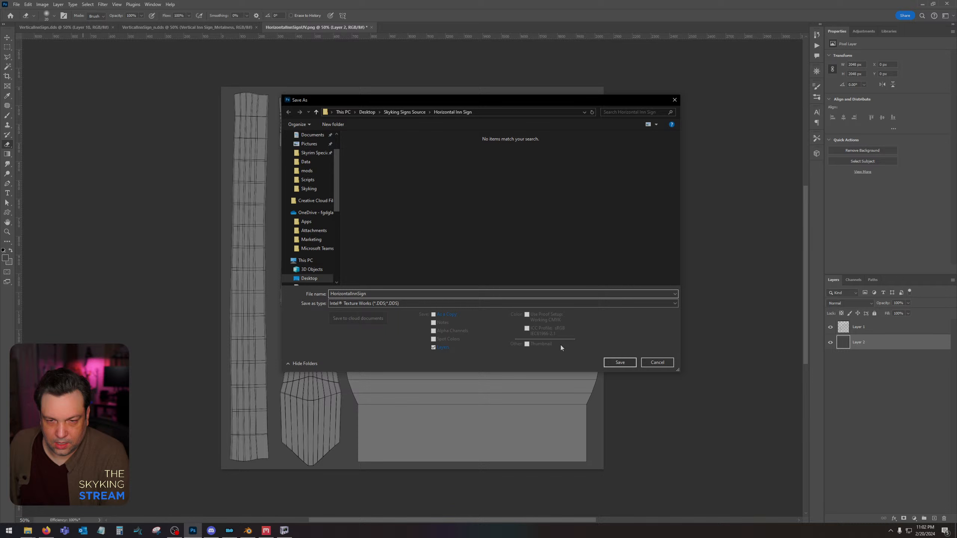
pyautogui.click(620, 362)
pyautogui.click(485, 162)
pyautogui.click(469, 193)
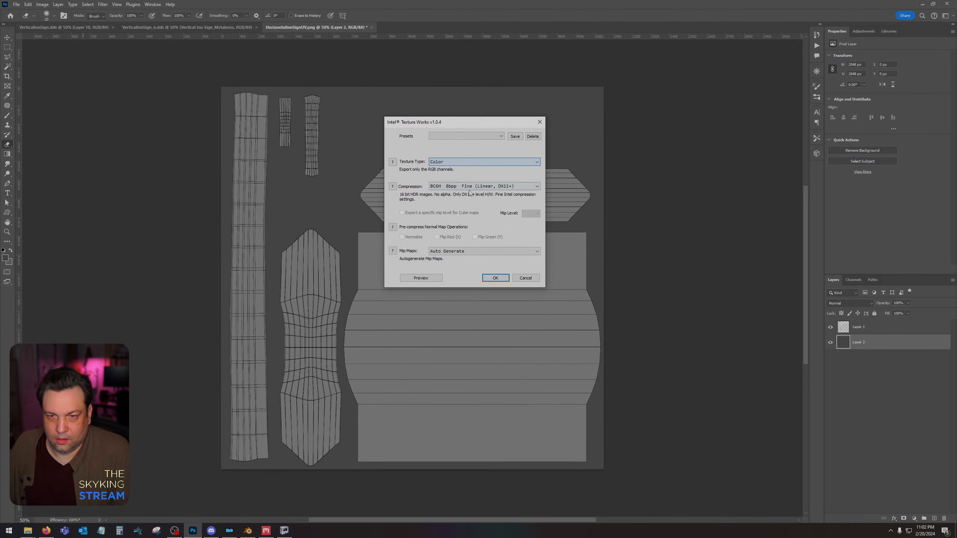
pyautogui.click(475, 186)
pyautogui.click(475, 216)
pyautogui.click(496, 278)
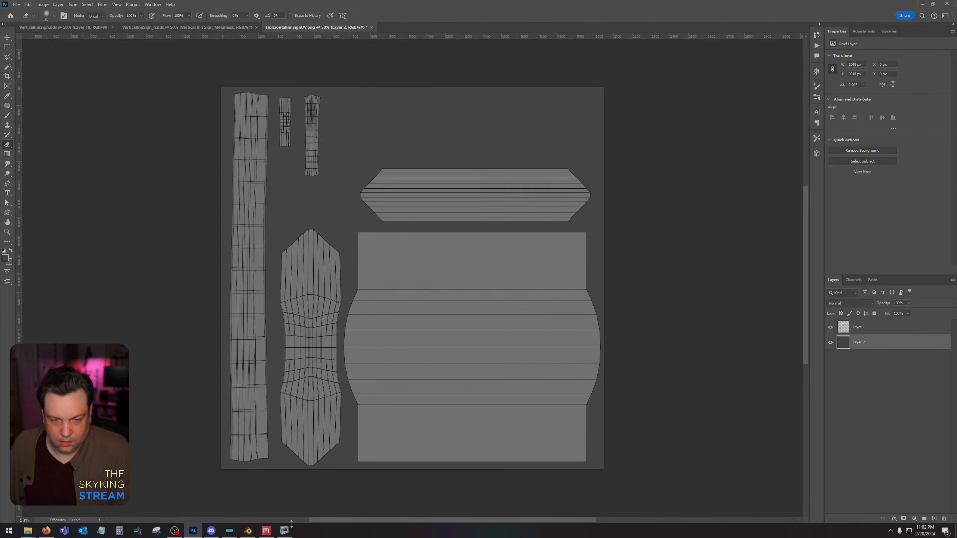
# Switch to NifSkope and try HorizontalInnSign as the diffuse texture in the sign mesh's BSShaderTextureSet.
pyautogui.click(285, 529)
pyautogui.click(46, 70)
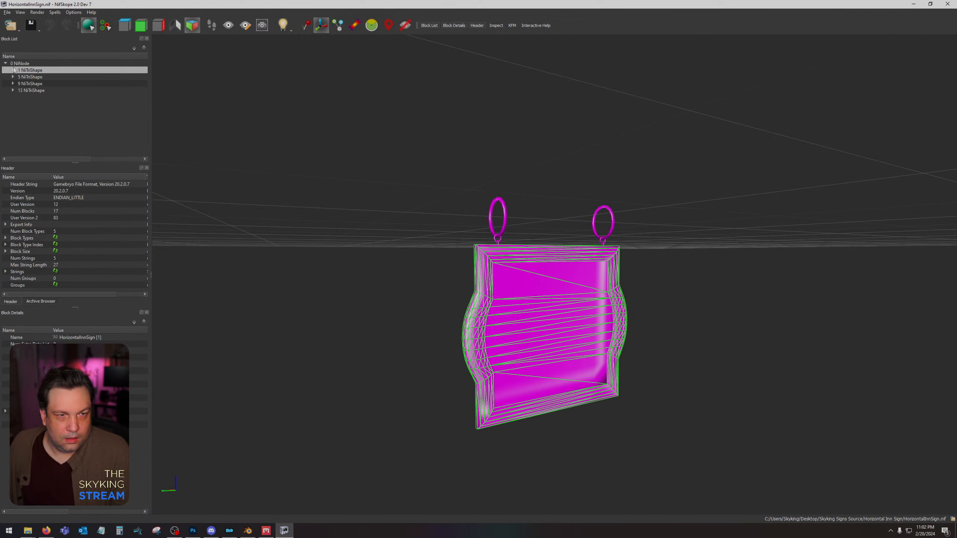
pyautogui.click(13, 70)
pyautogui.click(20, 83)
pyautogui.click(53, 90)
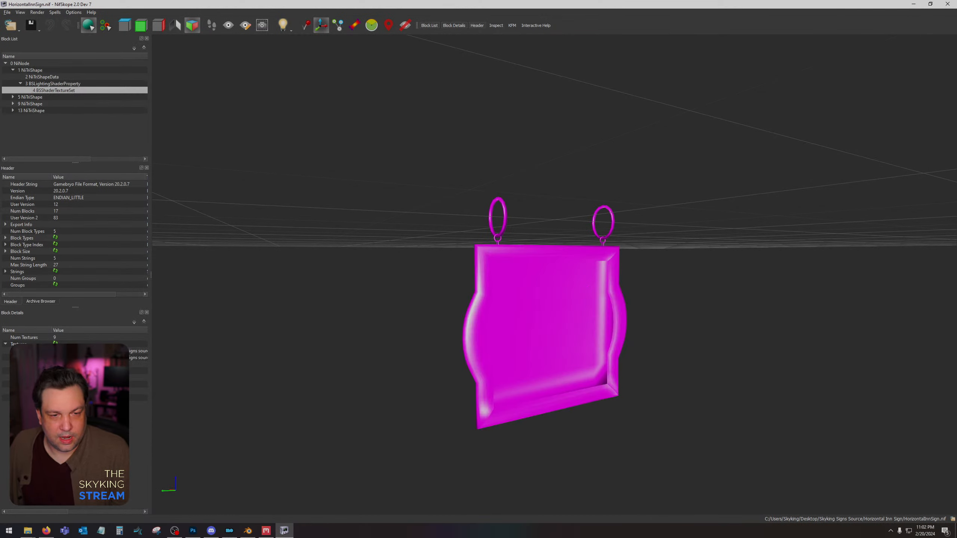
pyautogui.click(62, 351)
pyautogui.click(5, 351)
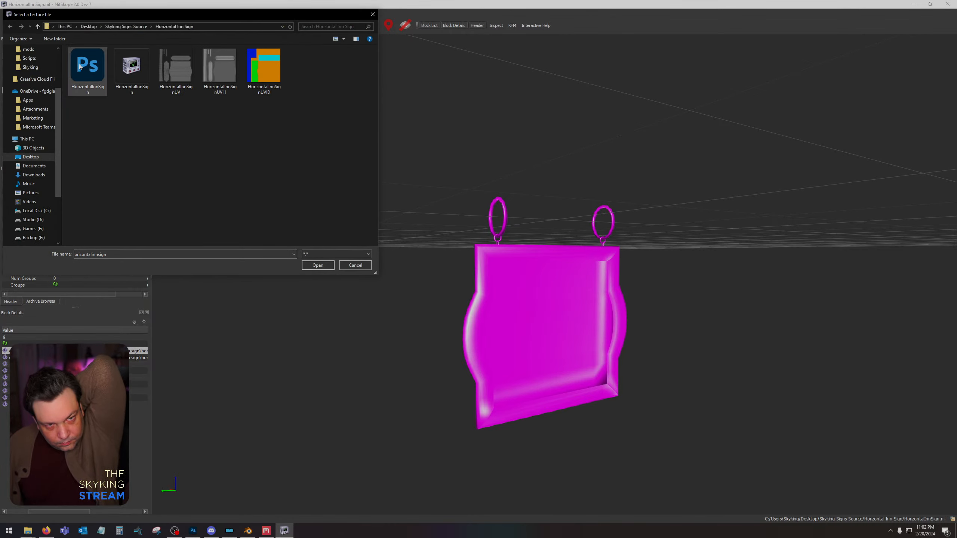
pyautogui.doubleClick(89, 71)
pyautogui.moveTo(354, 260); pyautogui.dragTo(338, 264)
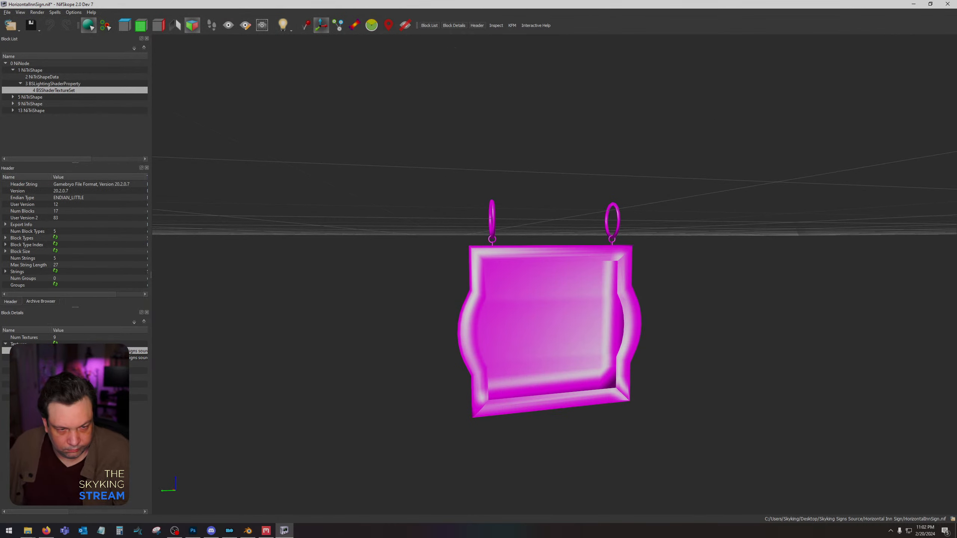
pyautogui.click(5, 351)
pyautogui.doubleClick(90, 70)
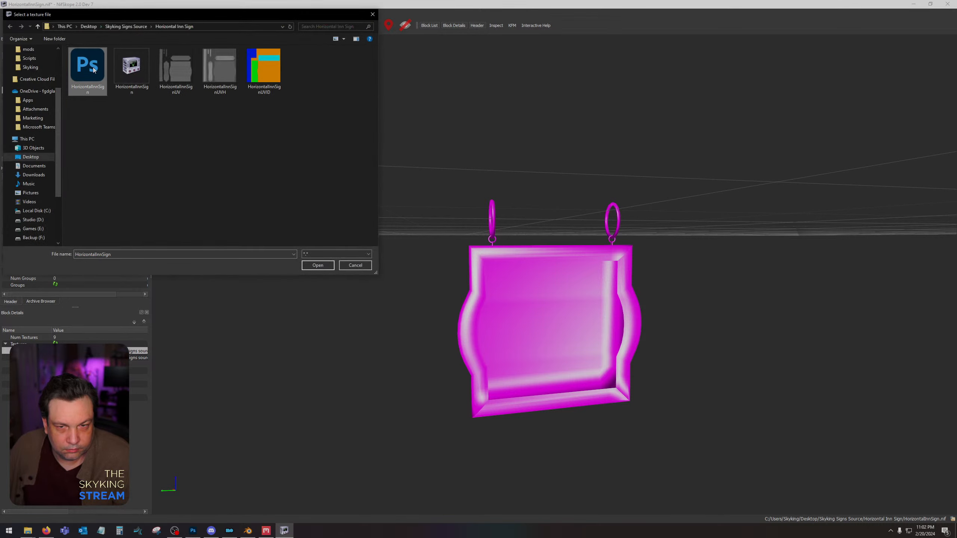
# Clear the first two texture paths in the sign's BSShaderTextureSet.
pyautogui.doubleClick(91, 351)
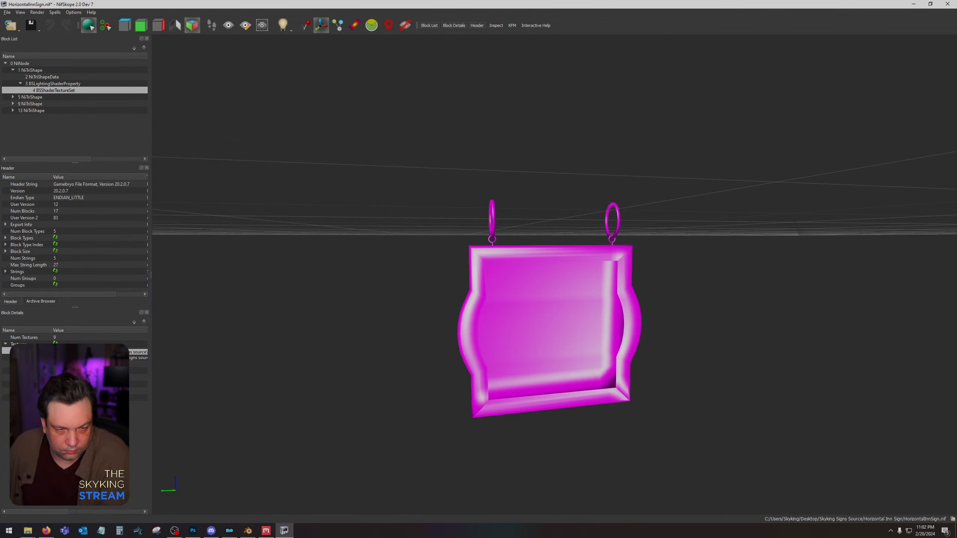
pyautogui.press('BackSpace')
pyautogui.doubleClick(91, 358)
pyautogui.press('BackSpace')
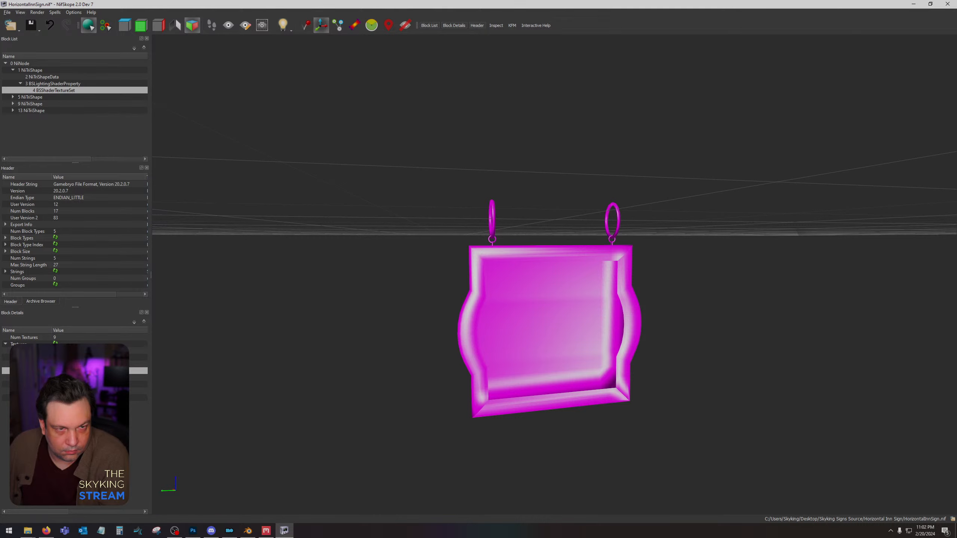
# Reassign HorizontalInnSign.dds to the first texture slot of the sign mesh's texture set.
pyautogui.click(575, 327)
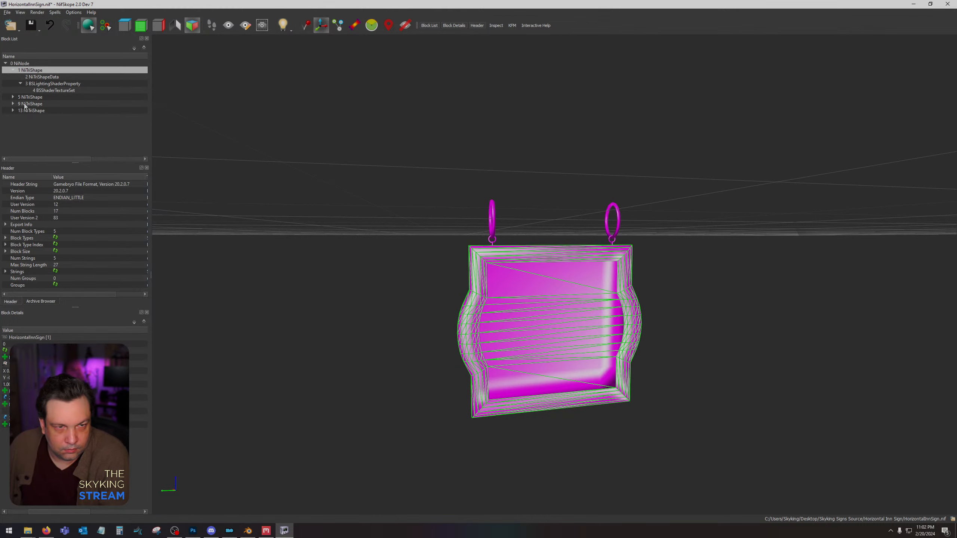
pyautogui.click(47, 91)
pyautogui.click(5, 351)
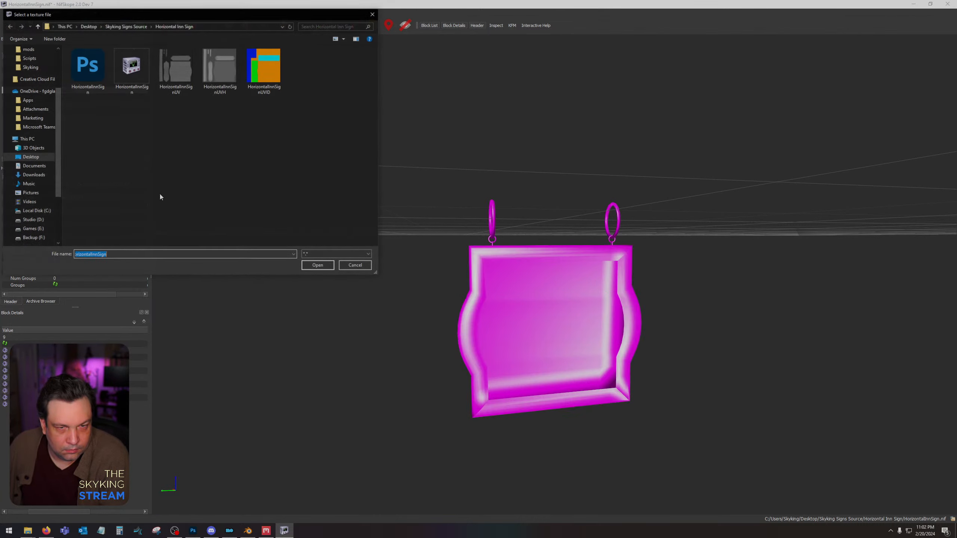
pyautogui.doubleClick(174, 73)
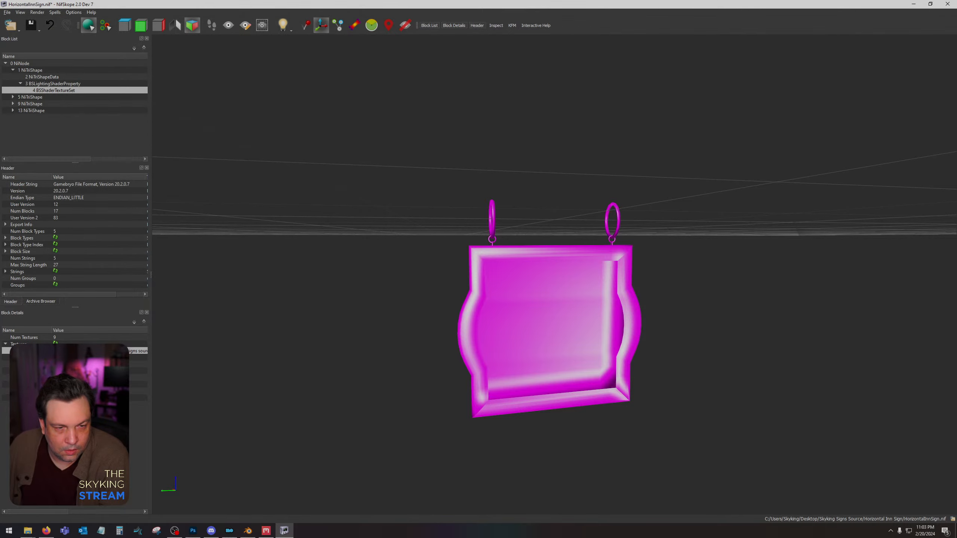
pyautogui.click(5, 351)
pyautogui.click(351, 266)
# Widen the block panels to reveal full paths, select the sign mesh, and check the saved DDS document in Photoshop.
pyautogui.moveTo(350, 279)
pyautogui.mouseDown()
pyautogui.moveTo(285, 276)
pyautogui.moveTo(352, 281)
pyautogui.mouseUp()
pyautogui.moveTo(151, 258); pyautogui.dragTo(258, 265)
pyautogui.moveTo(350, 336); pyautogui.dragTo(564, 330)
pyautogui.click(564, 331)
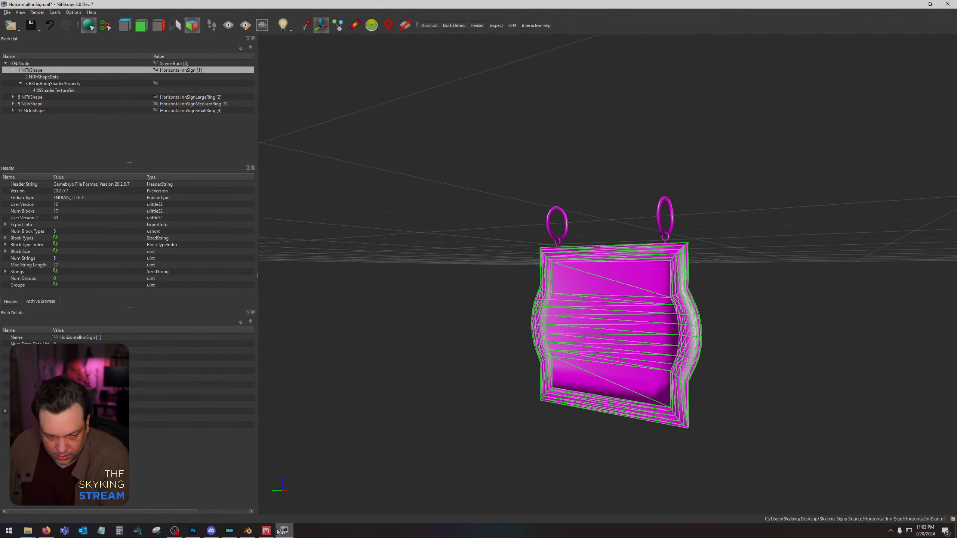
pyautogui.click(192, 532)
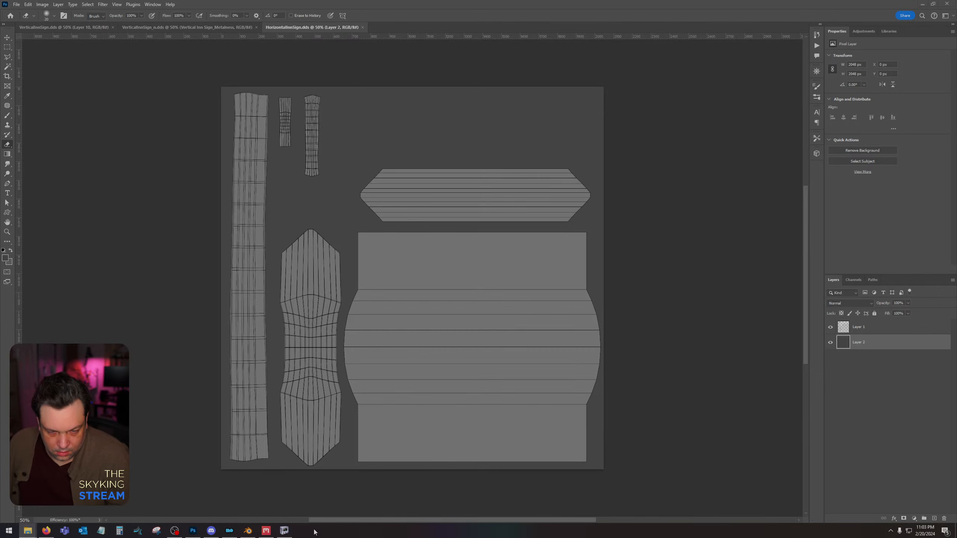
pyautogui.click(284, 531)
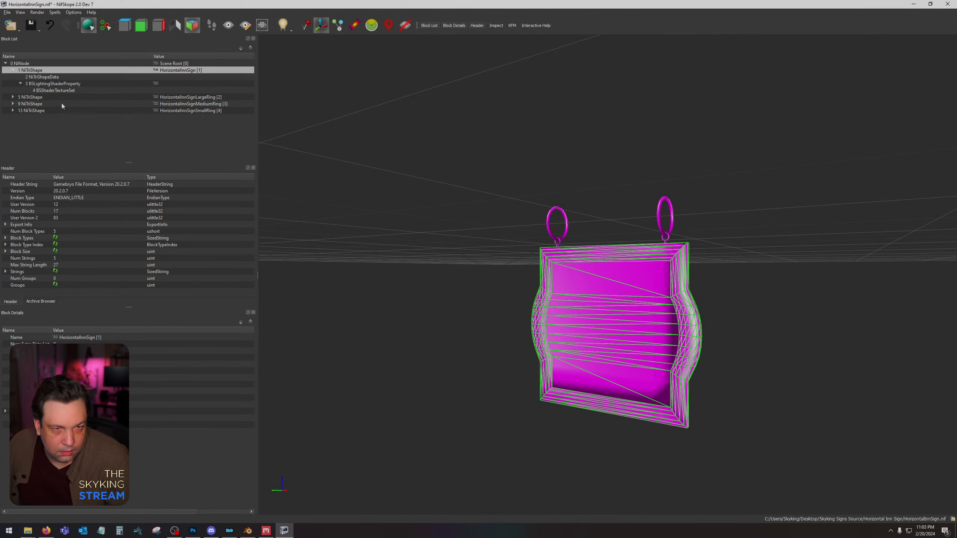
# Assign HorizontalInnSign.dds to the second texture slot of the sign's texture set, and reselect the same file for the first slot.
pyautogui.click(49, 90)
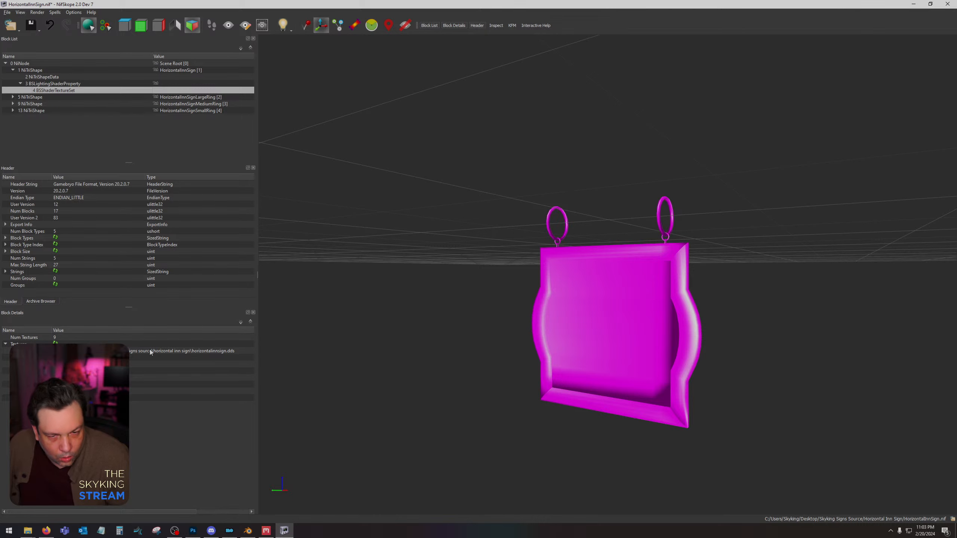
pyautogui.click(55, 358)
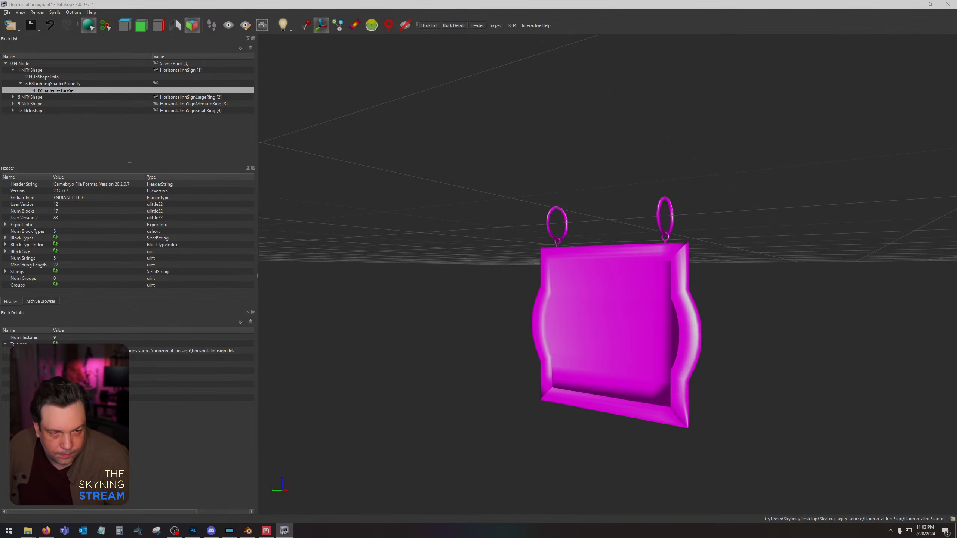
pyautogui.doubleClick(89, 71)
pyautogui.moveTo(431, 287); pyautogui.dragTo(438, 286)
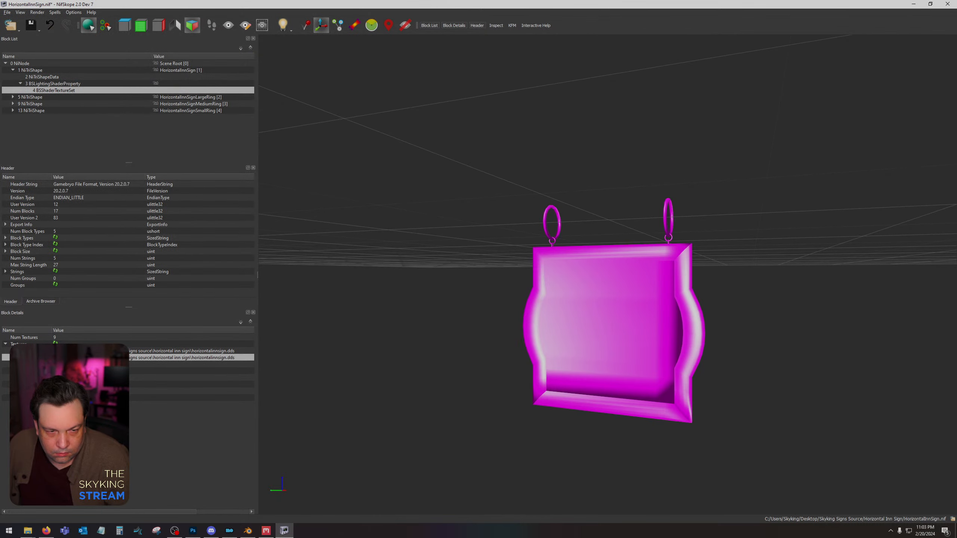
pyautogui.click(55, 351)
pyautogui.doubleClick(89, 71)
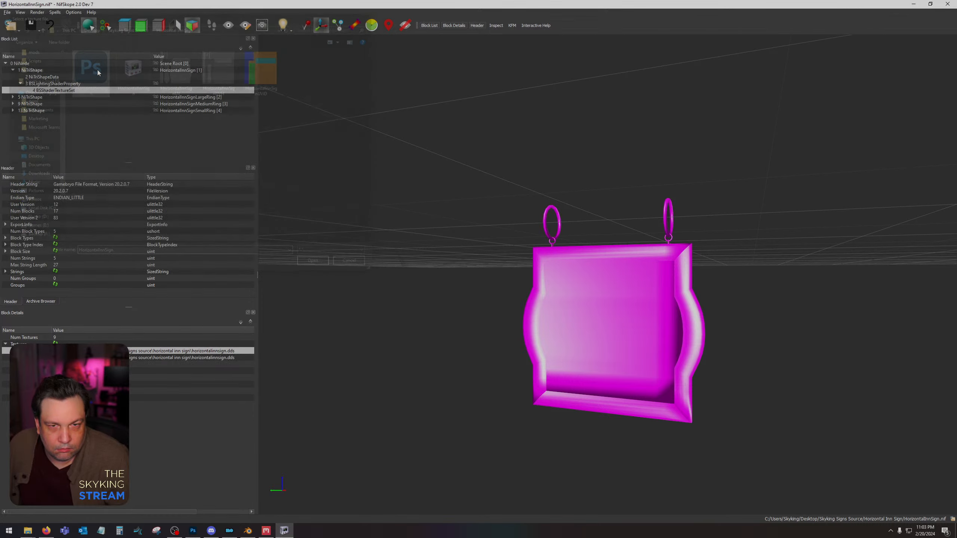
pyautogui.moveTo(497, 258); pyautogui.dragTo(570, 268)
# Re-save the Photoshop document over HorizontalInnSign.dds with Color type, BC7 8bpp Fine (Linear, DX11+) compression and auto-generated mip maps, and return to NifSkope.
pyautogui.click(197, 529)
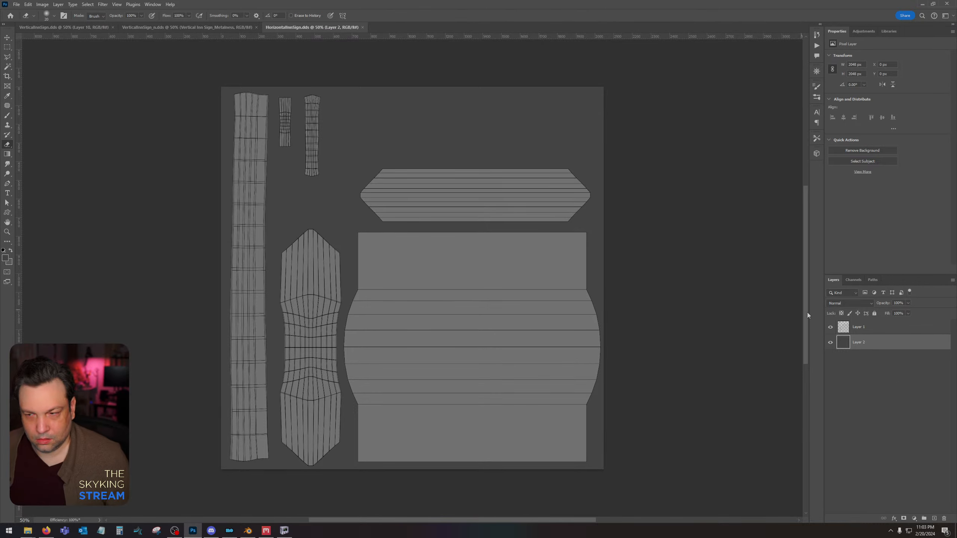
pyautogui.hotkey('ctrl', 's')
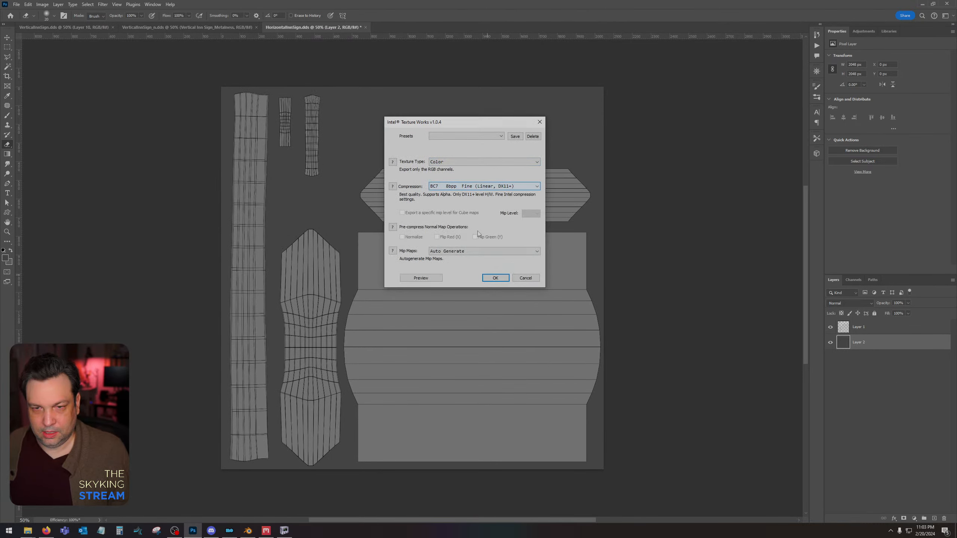
pyautogui.click(496, 278)
pyautogui.hotkey('ctrl', 'shift', 's')
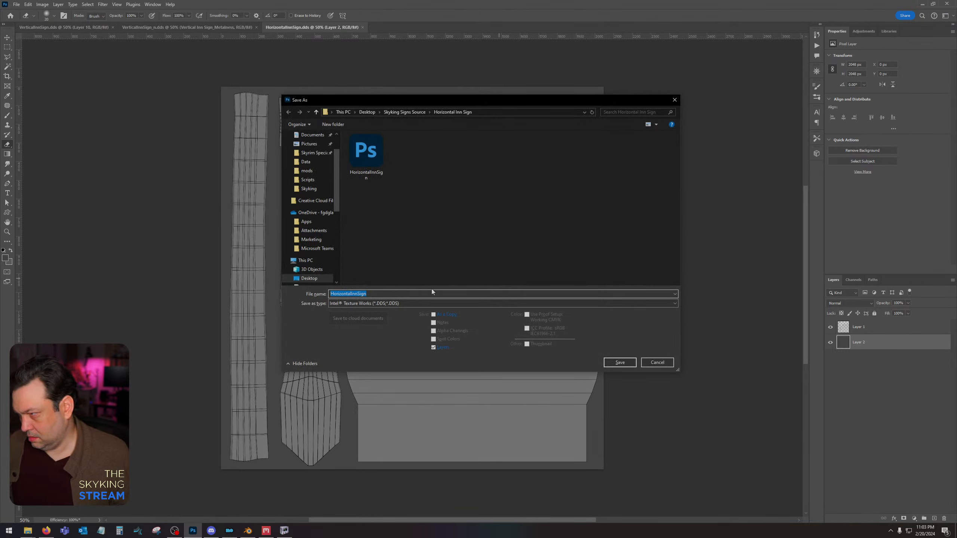
pyautogui.click(620, 363)
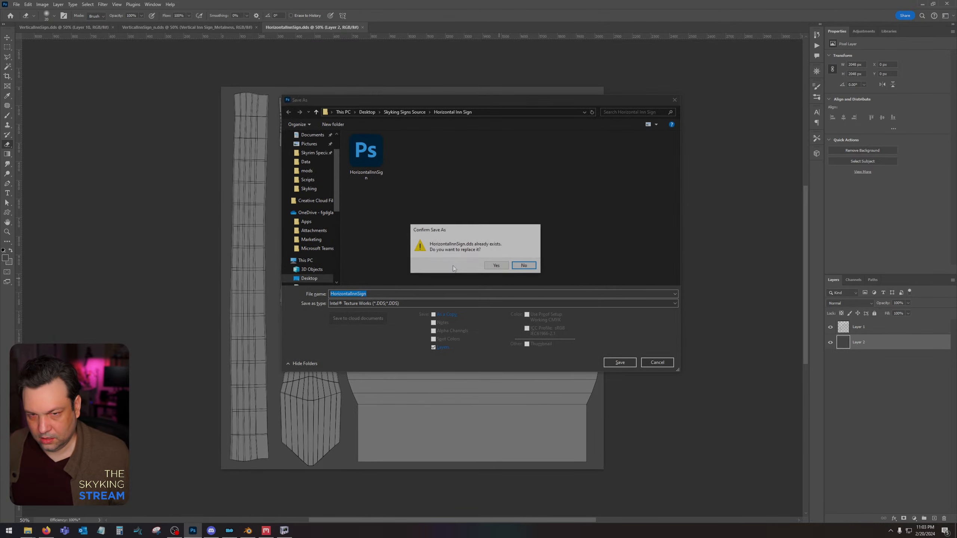
pyautogui.click(520, 265)
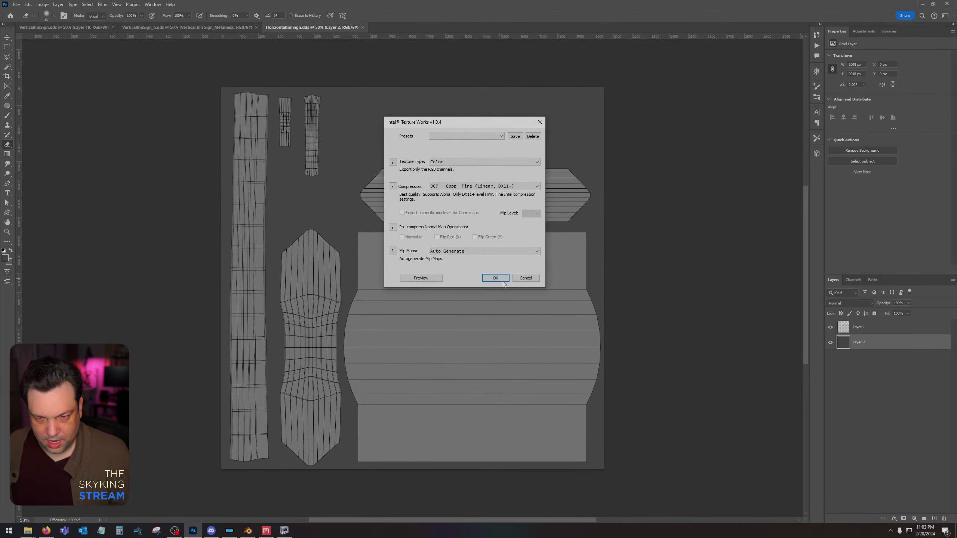
pyautogui.press('Return')
pyautogui.click(285, 531)
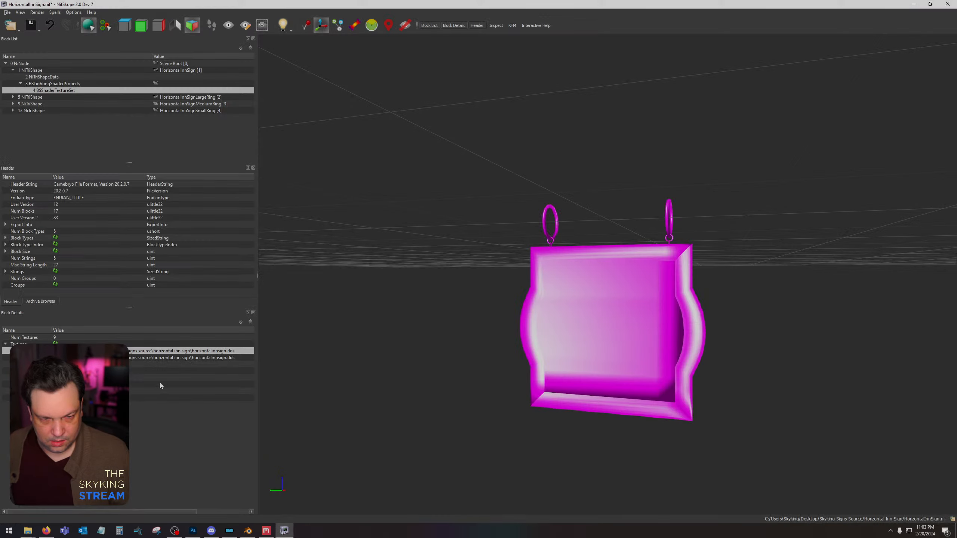
# Clear the second texture slot of the sign's texture set and reselect HorizontalInnSign.dds for the first slot.
pyautogui.click(121, 351)
pyautogui.doubleClick(120, 358)
pyautogui.press('BackSpace')
pyautogui.click(76, 378)
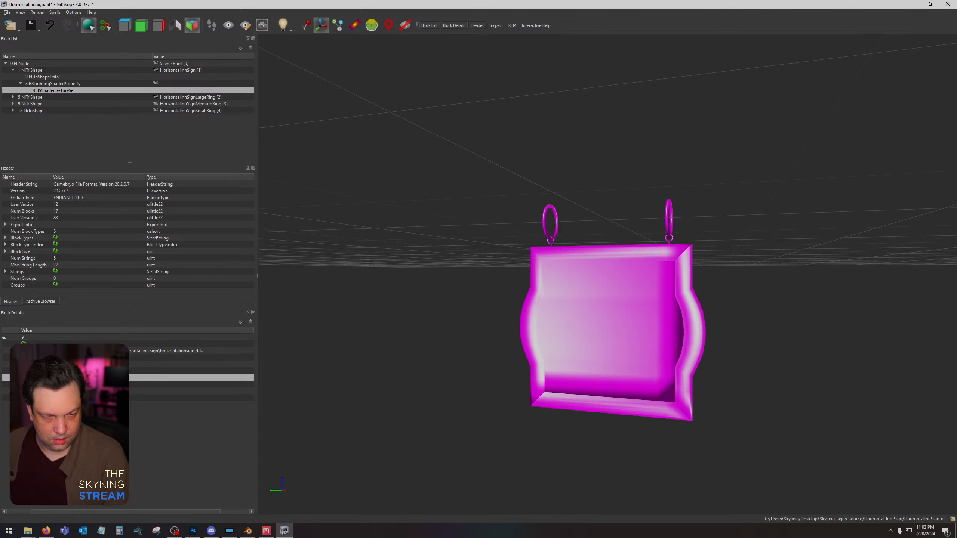
pyautogui.click(23, 351)
pyautogui.click(187, 107)
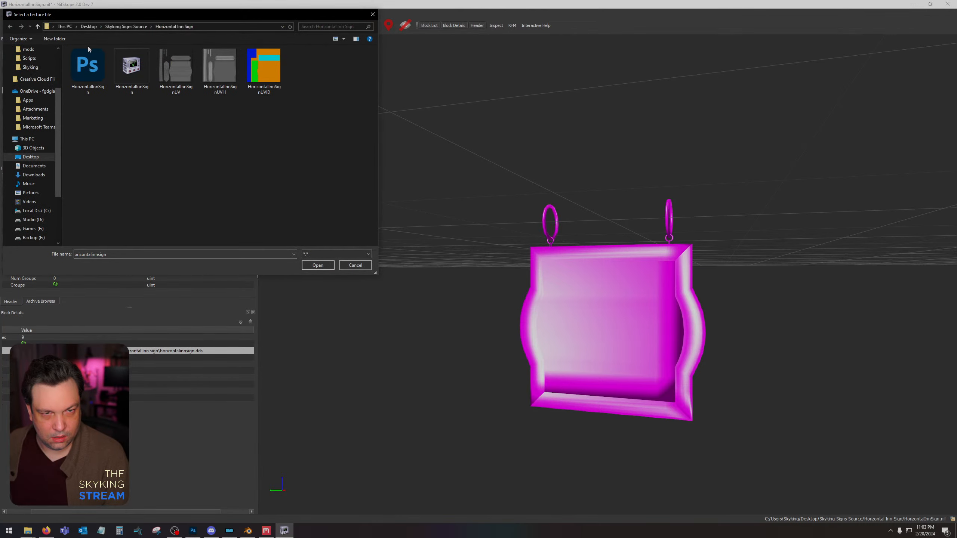
pyautogui.doubleClick(89, 64)
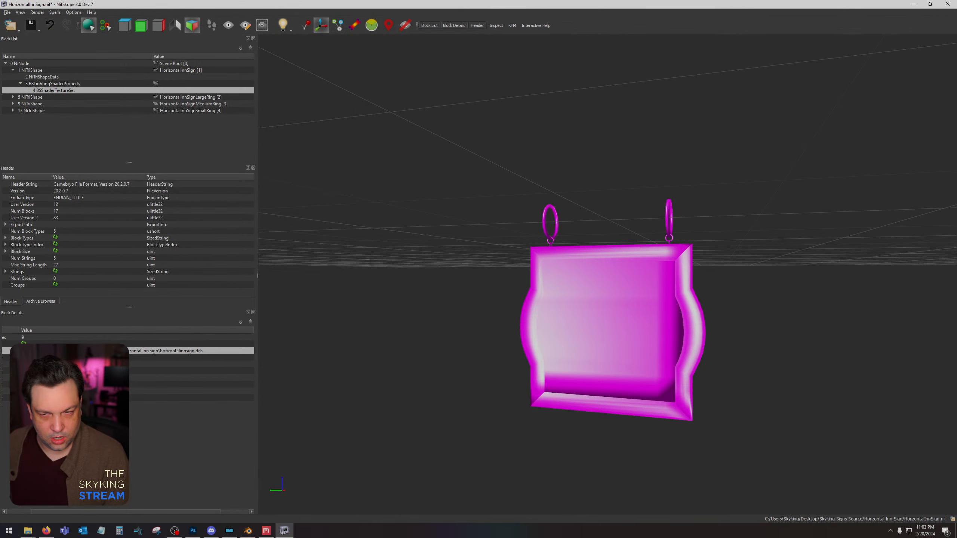
# Try HorizontalInnSignUVID.png in the first texture slot, then check the sign mesh, its shader property and texture set.
pyautogui.click(24, 351)
pyautogui.doubleClick(265, 70)
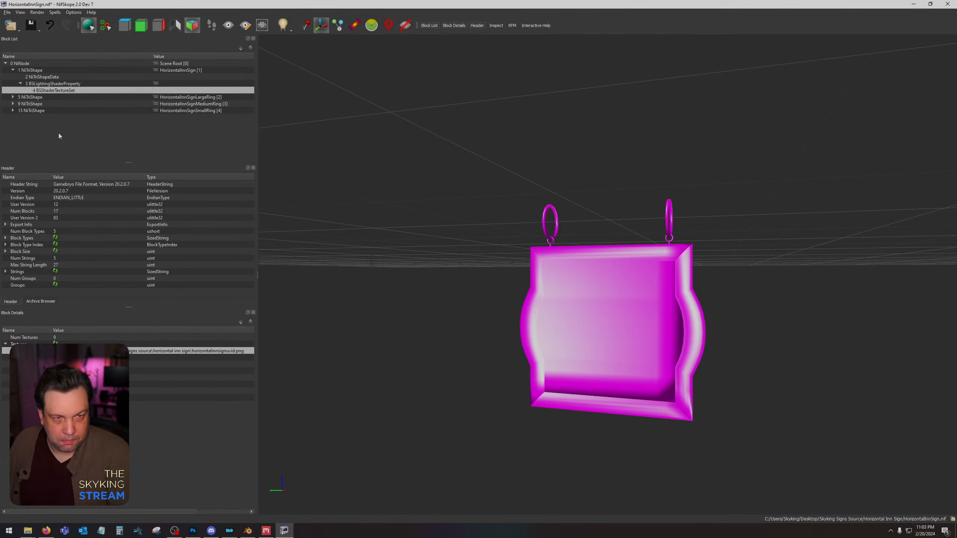
pyautogui.moveTo(610, 224); pyautogui.dragTo(634, 235)
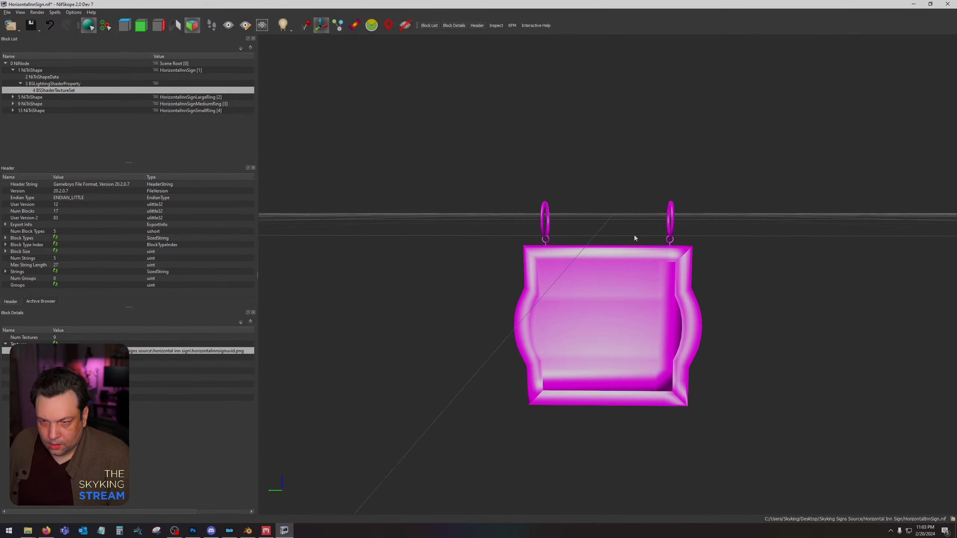
pyautogui.click(656, 260)
pyautogui.moveTo(793, 276); pyautogui.dragTo(801, 274)
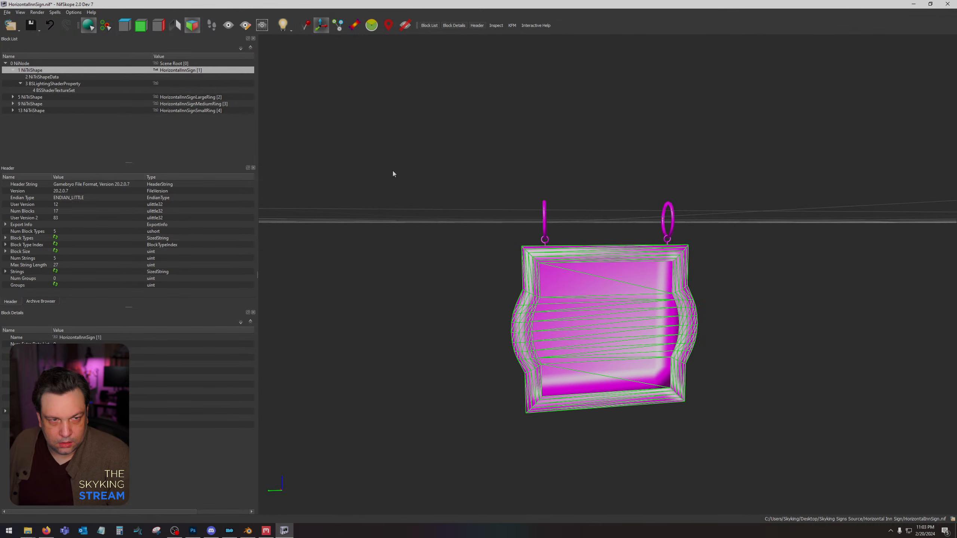
pyautogui.click(36, 78)
pyautogui.press('Down')
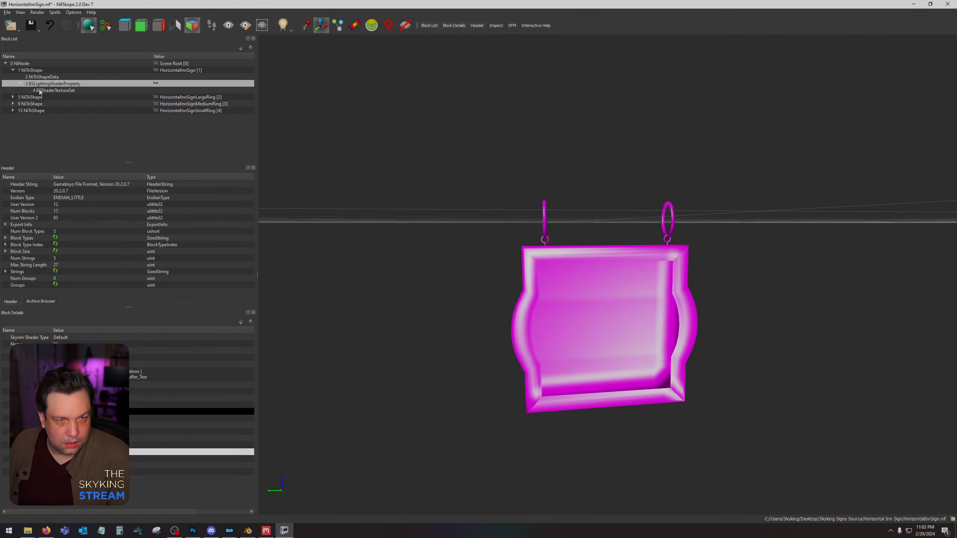
pyautogui.press('Down')
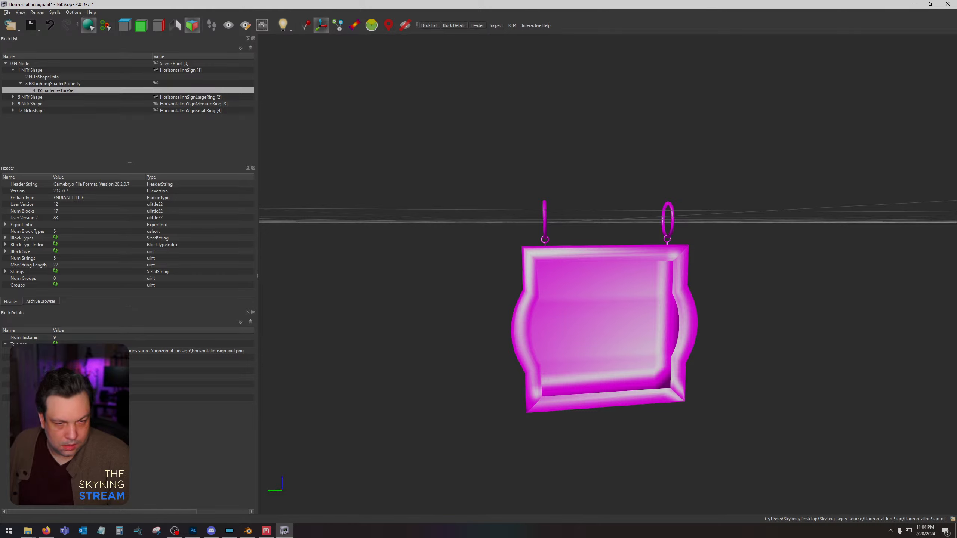
# Assign HorizontalInnSign.dds back to the first texture slot and inspect the sign mesh from another angle.
pyautogui.click(227, 353)
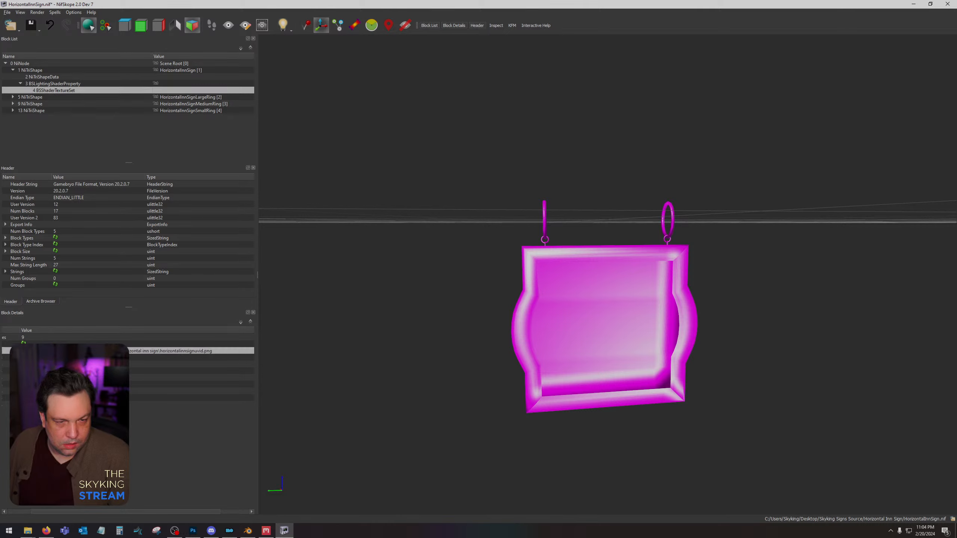
pyautogui.click(23, 351)
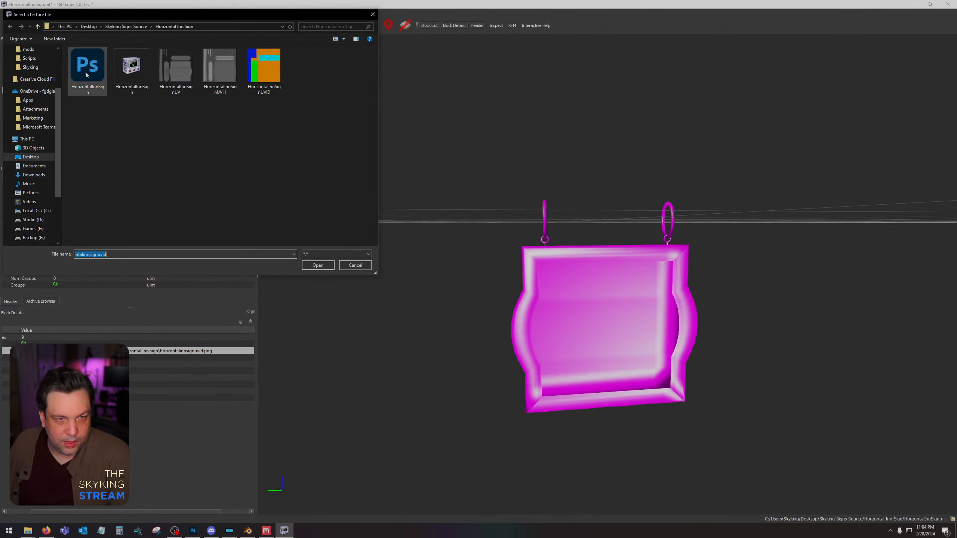
pyautogui.doubleClick(85, 68)
pyautogui.moveTo(374, 243); pyautogui.dragTo(369, 242)
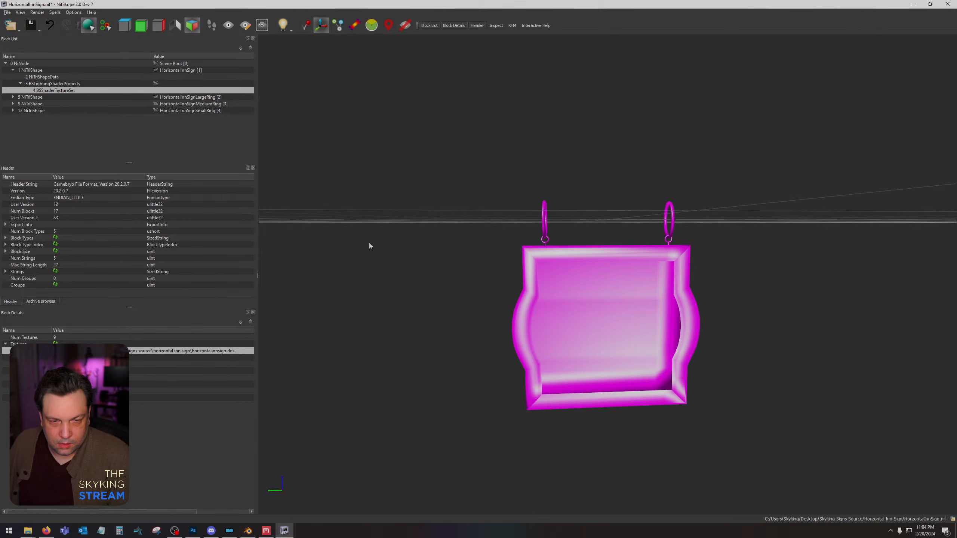
pyautogui.click(587, 333)
pyautogui.moveTo(465, 350); pyautogui.dragTo(697, 319)
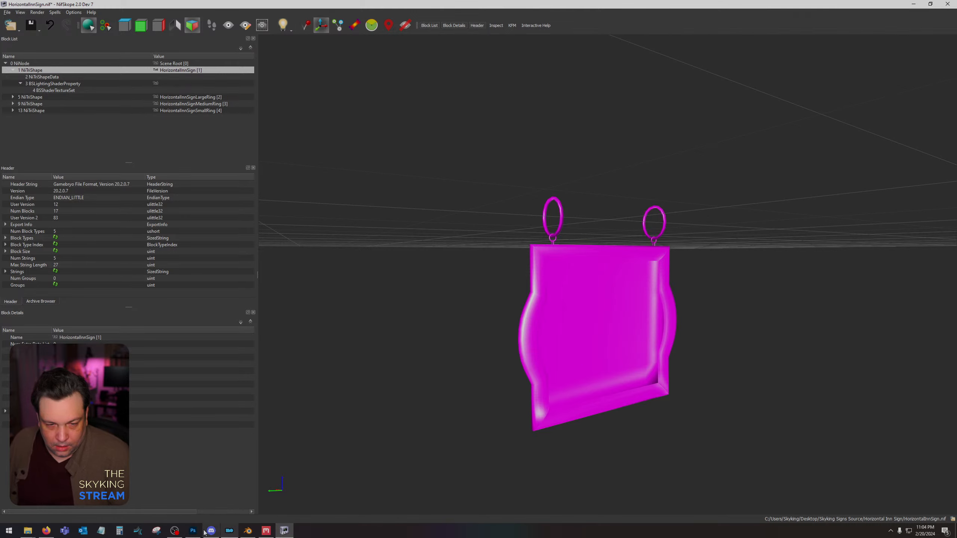
# Switch to Photoshop and add a new layer between Layer 2 and the UV wireframe layer.
pyautogui.click(193, 531)
pyautogui.click(876, 328)
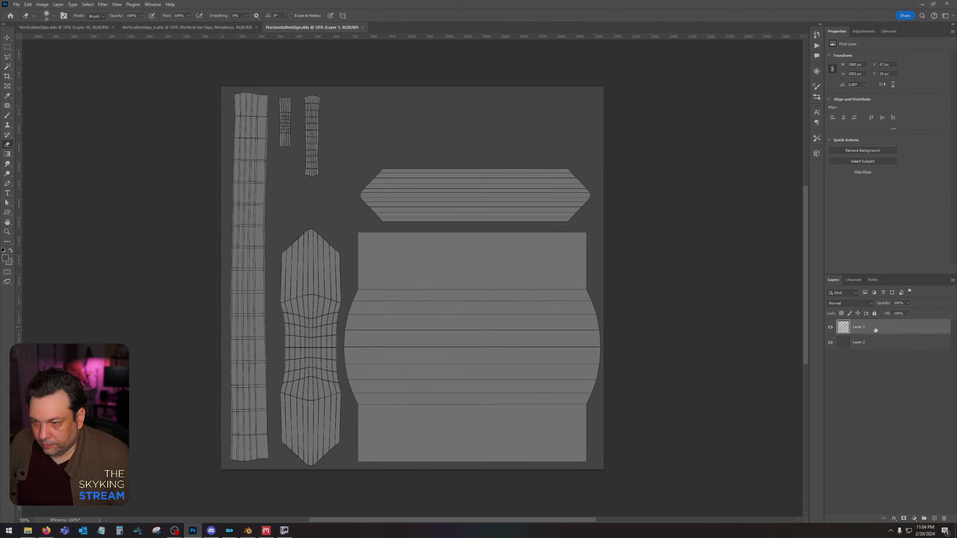
pyautogui.click(863, 346)
pyautogui.click(831, 327)
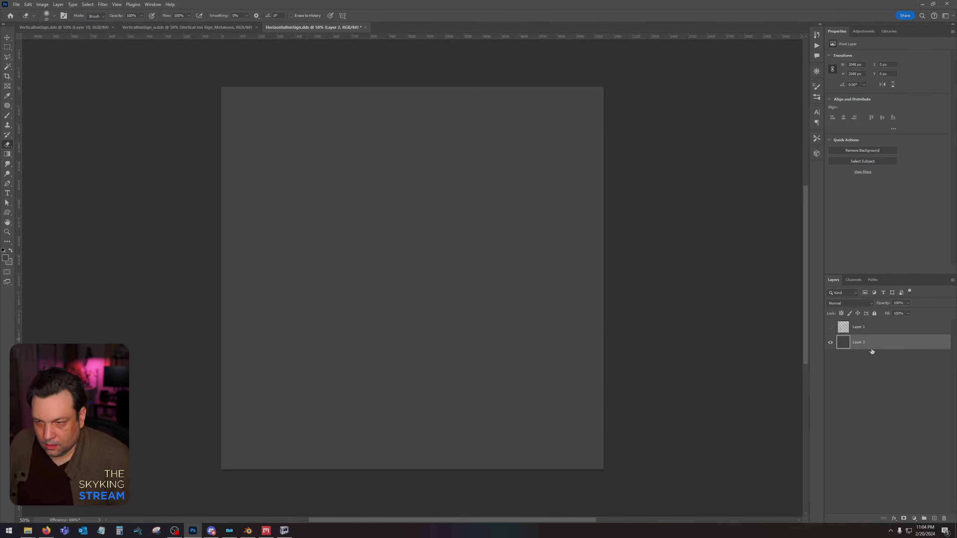
pyautogui.click(831, 327)
pyautogui.click(935, 518)
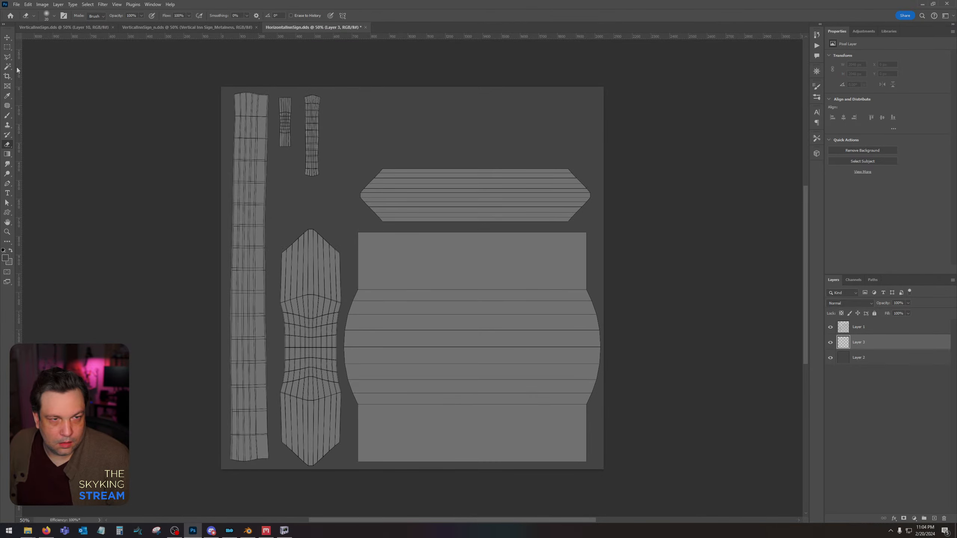
# Select an area about 390 × 1340 px around the vertical frame UV island, trimming its edge where the sign panel bulges.
pyautogui.press('m')
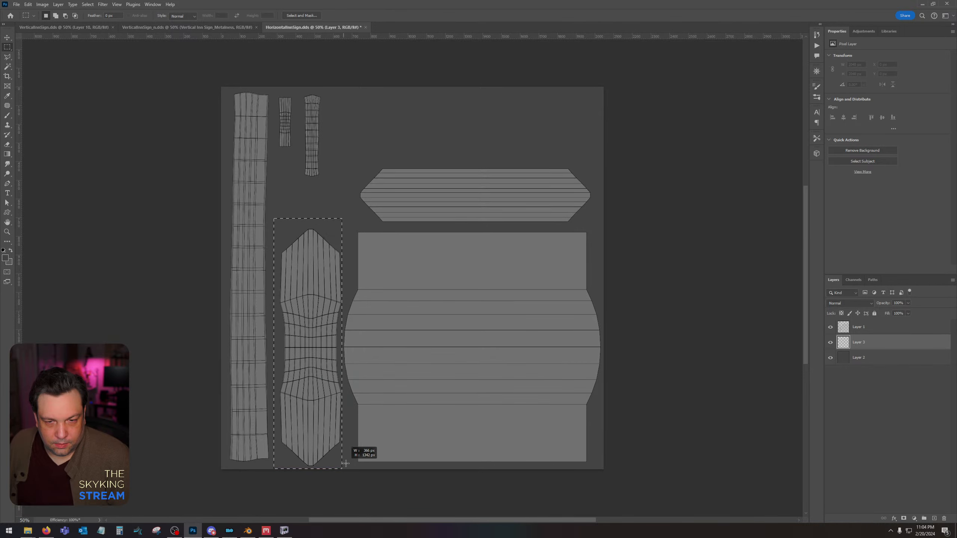
pyautogui.moveTo(346, 469); pyautogui.dragTo(346, 469)
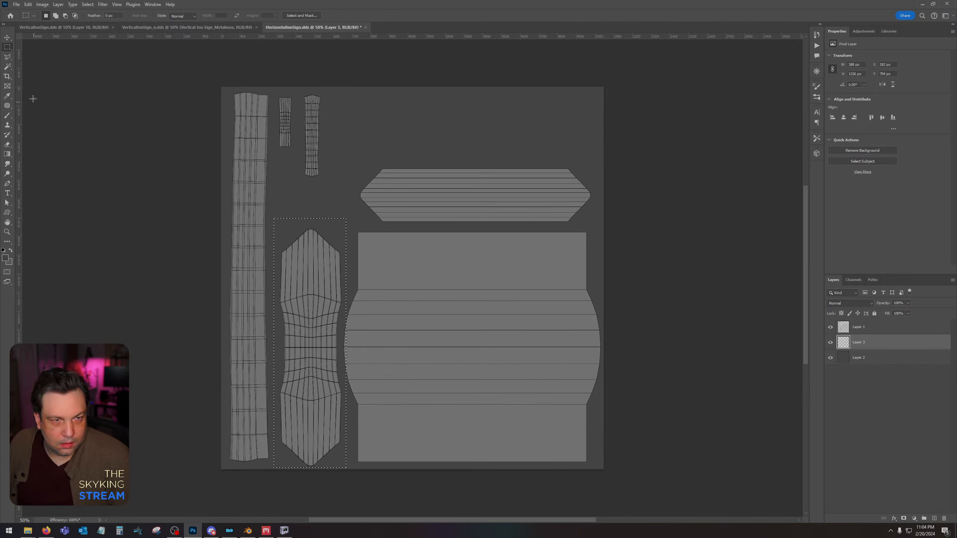
pyautogui.click(7, 57)
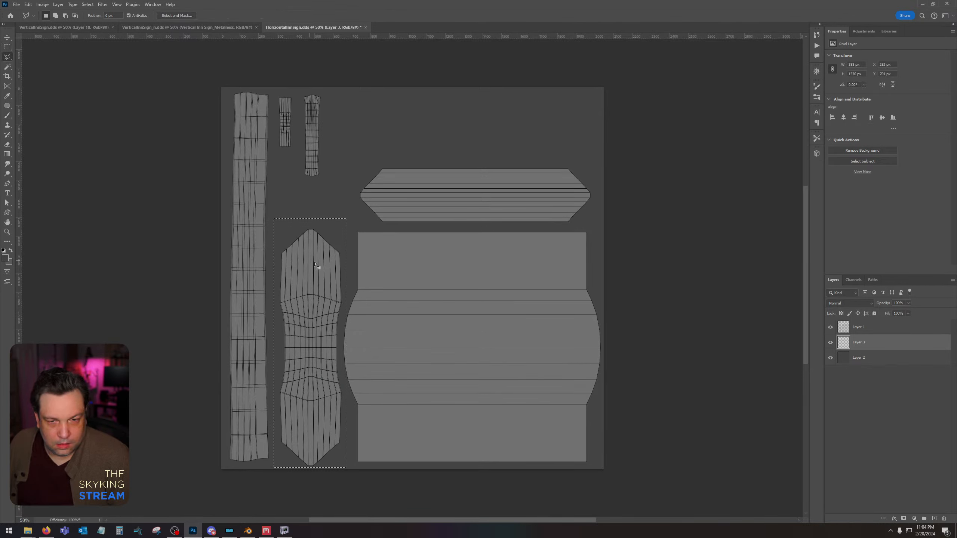
pyautogui.click(341, 361)
pyautogui.doubleClick(347, 387)
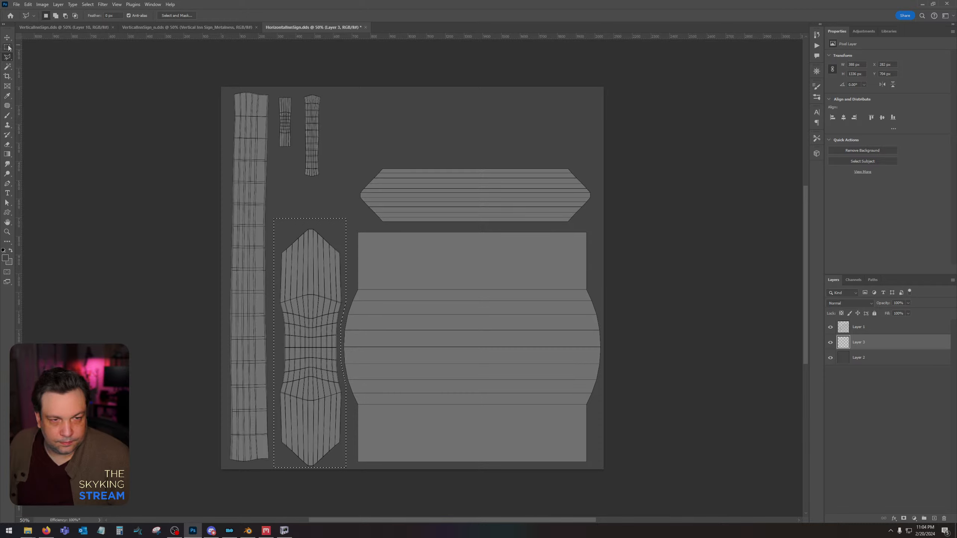
# Set the foreground colour to blue 2400ff.
pyautogui.click(7, 96)
pyautogui.click(5, 258)
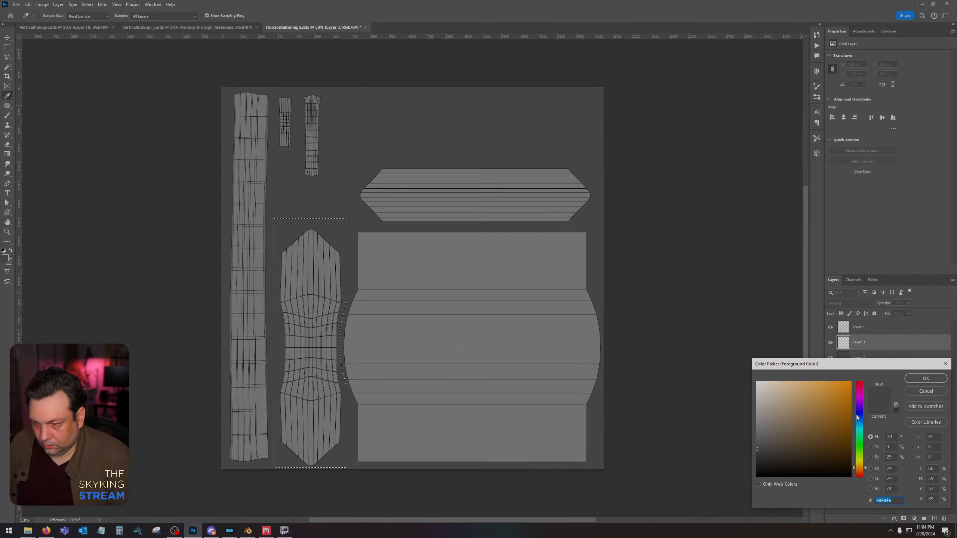
pyautogui.click(860, 412)
pyautogui.moveTo(841, 394); pyautogui.dragTo(944, 365)
pyautogui.click(925, 379)
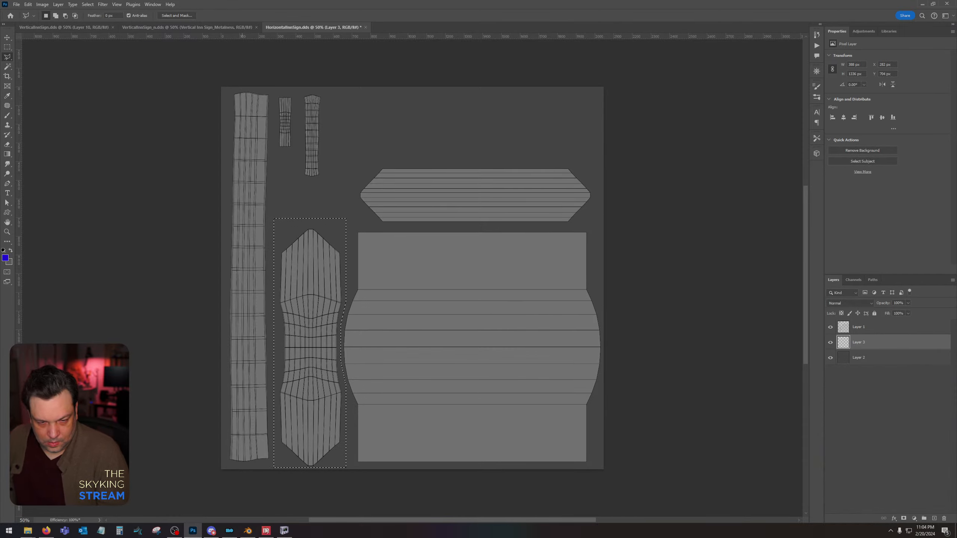
# Switch to Quixel Mixer and check the mask colours assigned to the metal and wood layers.
pyautogui.click(284, 532)
pyautogui.click(268, 533)
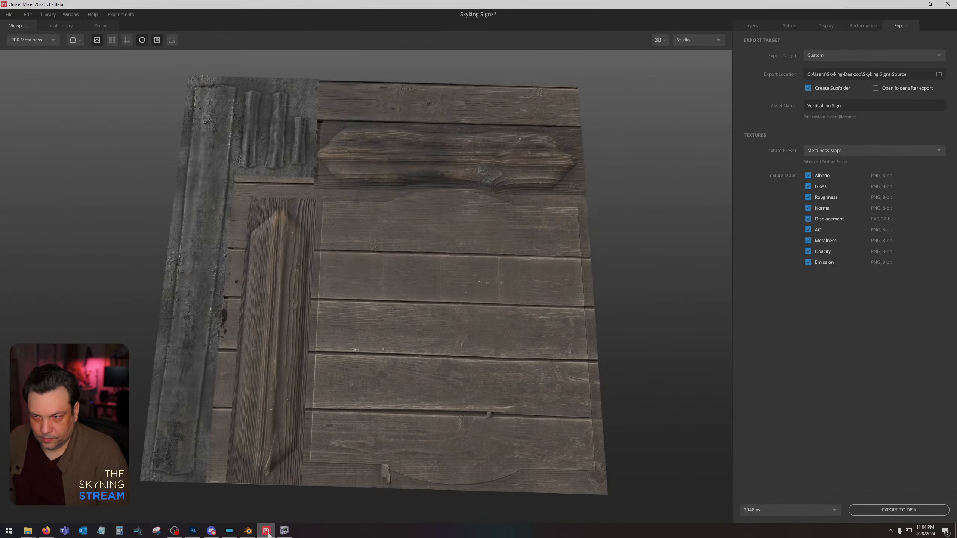
pyautogui.click(751, 26)
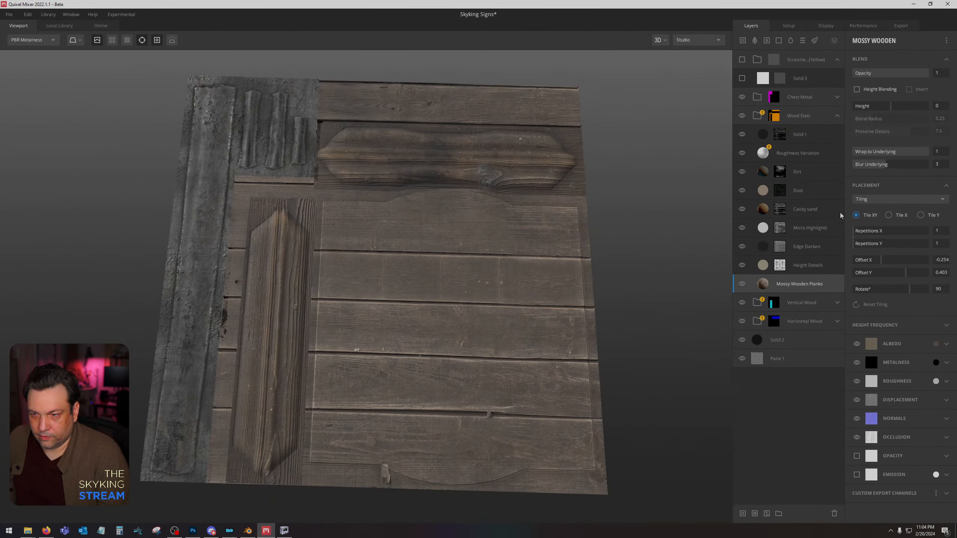
pyautogui.click(914, 4)
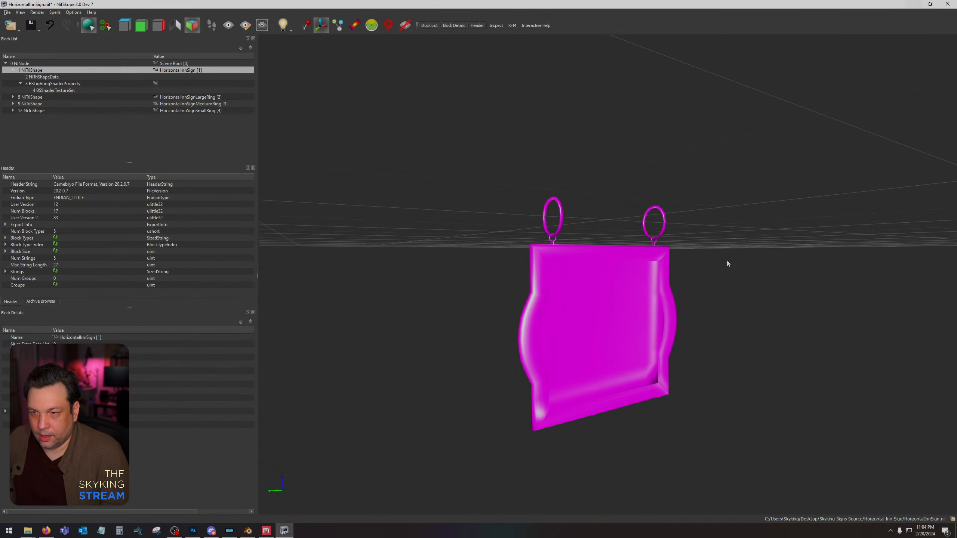
# Return to Photoshop, set the foreground colour to cyan 00fcff, and fill the selection around the vertical frame island.
pyautogui.click(192, 531)
pyautogui.click(5, 258)
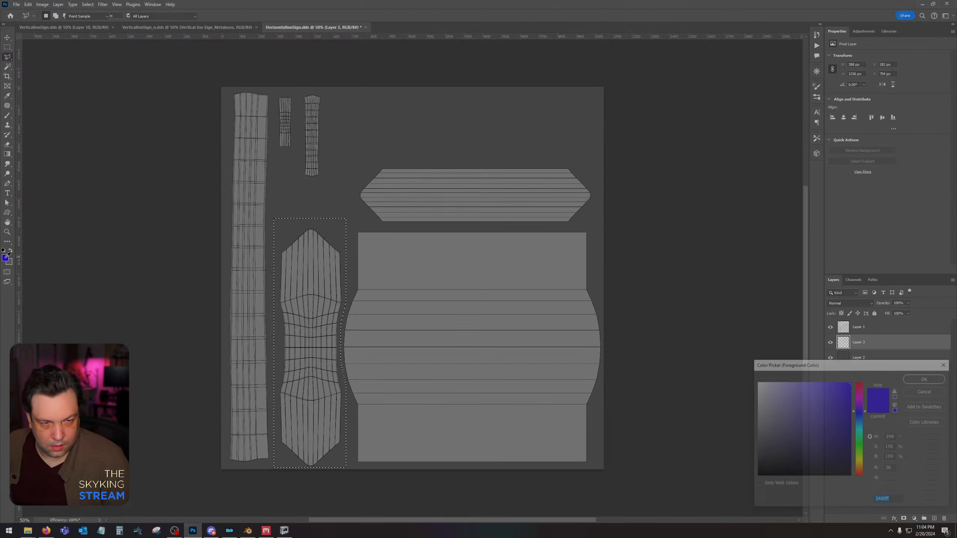
pyautogui.click(860, 429)
pyautogui.click(926, 378)
pyautogui.press('l')
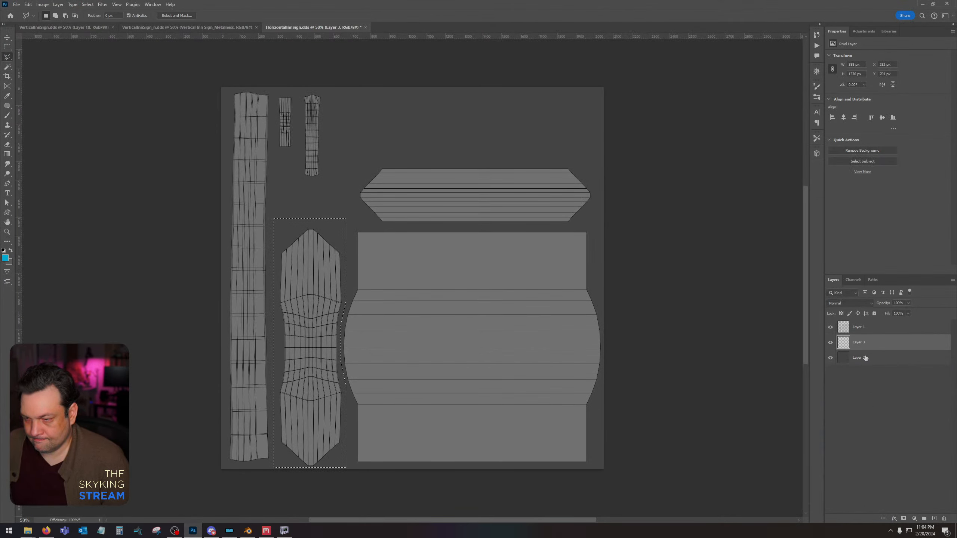
pyautogui.click(6, 259)
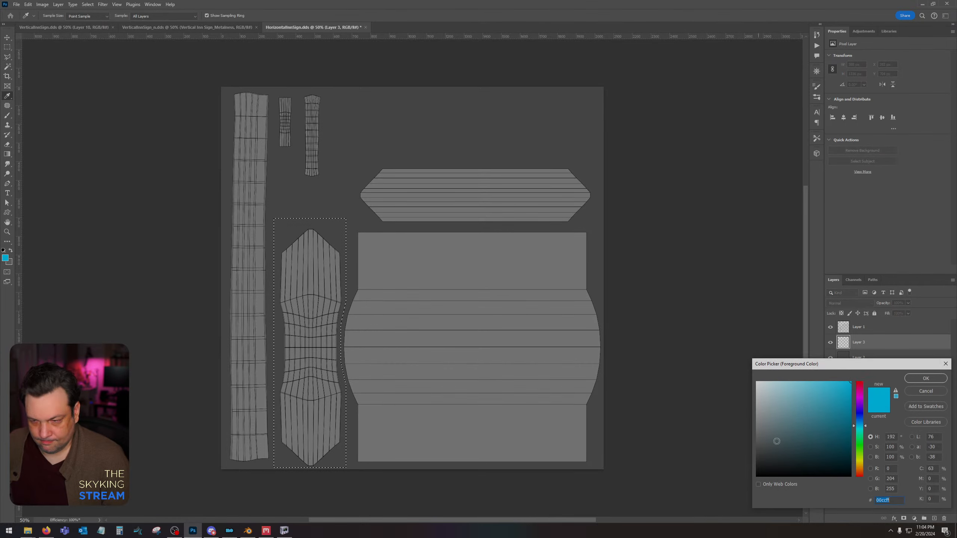
pyautogui.click(912, 393)
pyautogui.hotkey('alt', 'BackSpace')
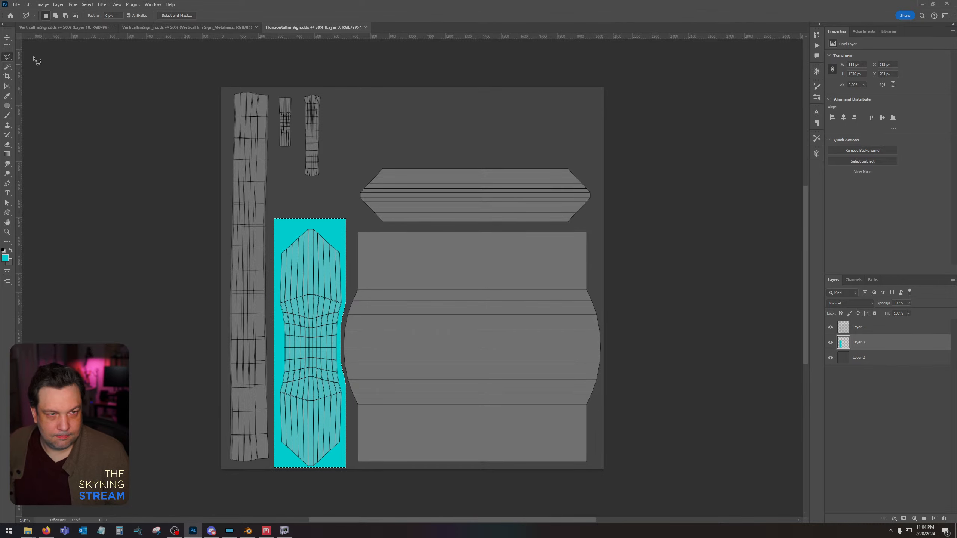
# Select a rectangle about 1312 × 350 px around the horizontal frame UV island, fill it with blue, and deselect.
pyautogui.click(7, 47)
pyautogui.moveTo(353, 162)
pyautogui.mouseDown()
pyautogui.moveTo(475, 187)
pyautogui.moveTo(598, 228)
pyautogui.mouseUp()
pyautogui.click(5, 258)
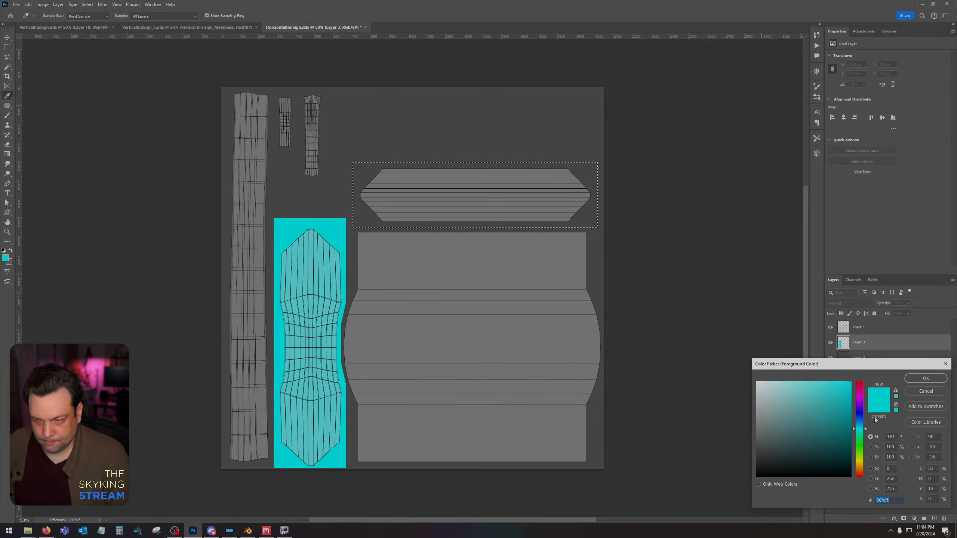
pyautogui.click(859, 416)
pyautogui.click(925, 378)
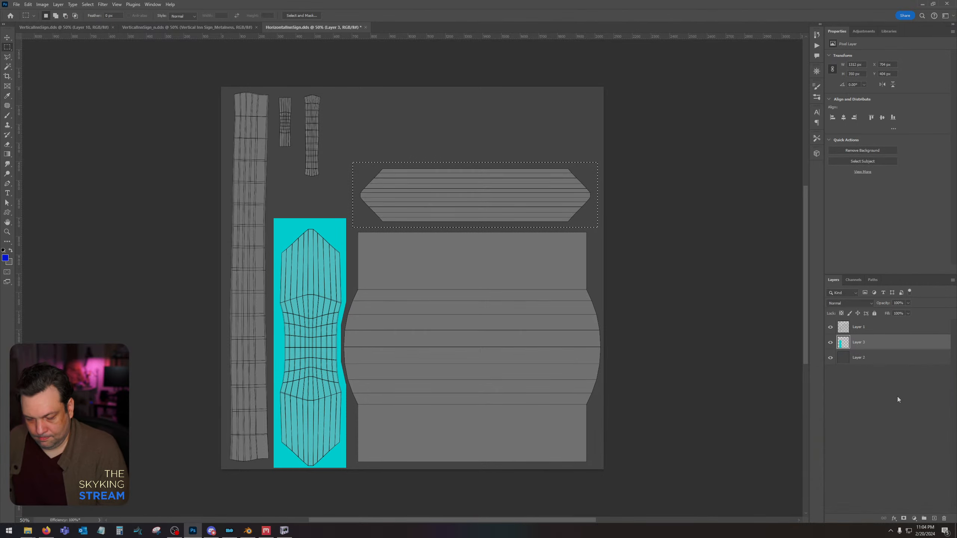
pyautogui.hotkey('alt', 'BackSpace')
pyautogui.hotkey('ctrl', 'd')
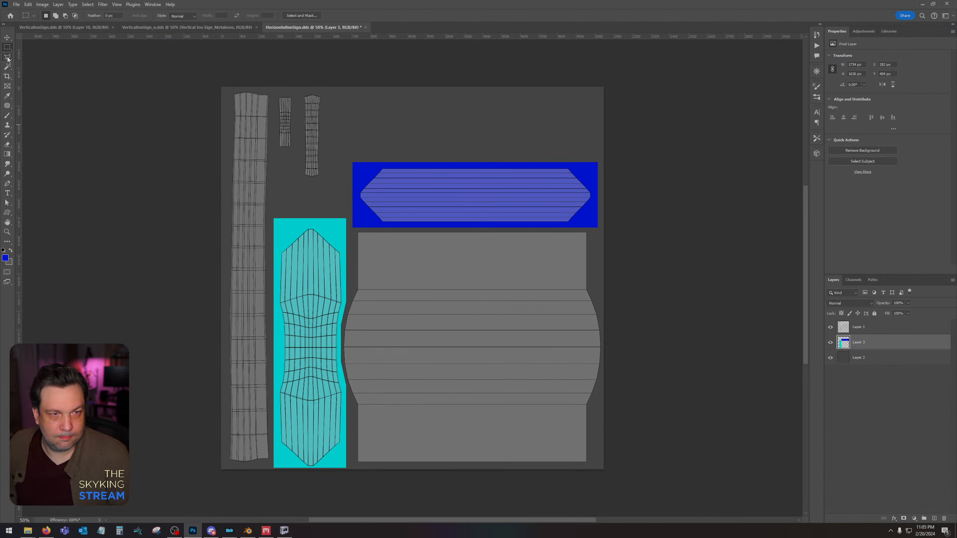
# Draw a polygonal lasso selection around the long vertical strip and the two small UV islands beside its upper end.
pyautogui.click(8, 57)
pyautogui.click(191, 71)
pyautogui.click(337, 71)
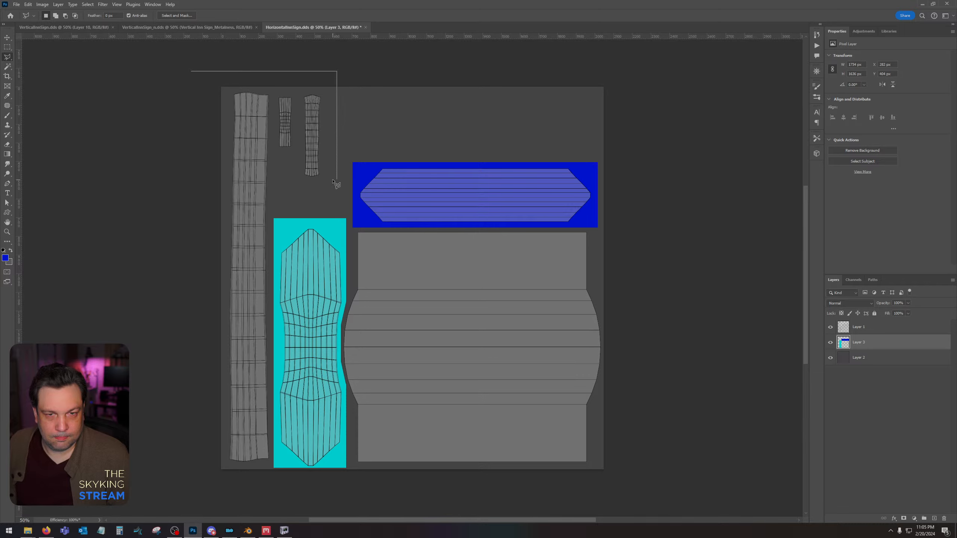
pyautogui.click(337, 188)
pyautogui.click(268, 188)
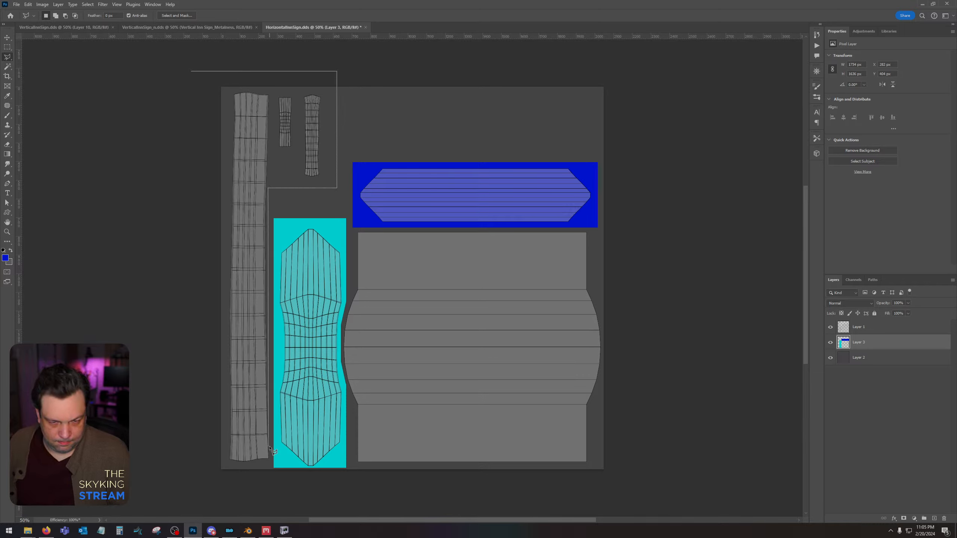
pyautogui.click(271, 478)
pyautogui.doubleClick(201, 477)
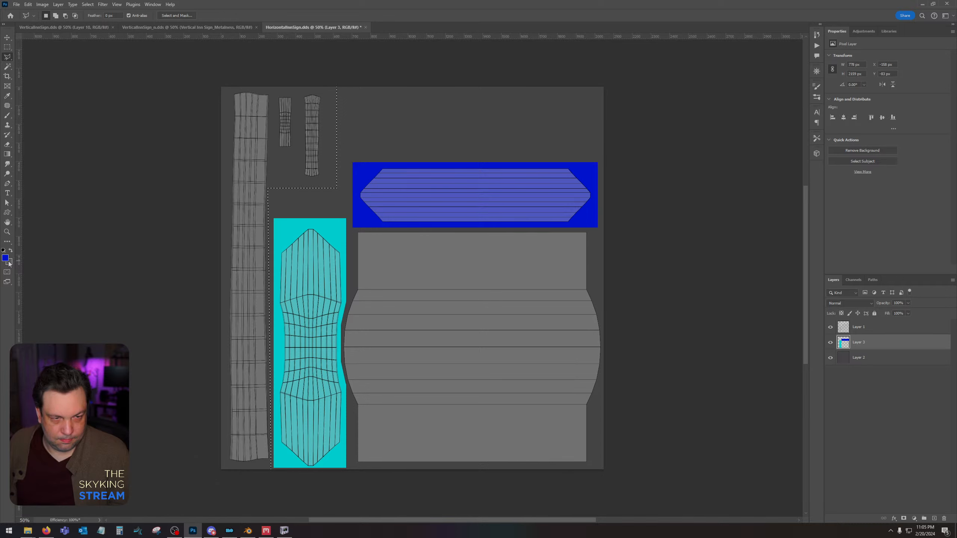
# Set the foreground colour to magenta de00ff, fill the selection around the strip islands with it, and deselect.
pyautogui.click(8, 260)
pyautogui.click(860, 399)
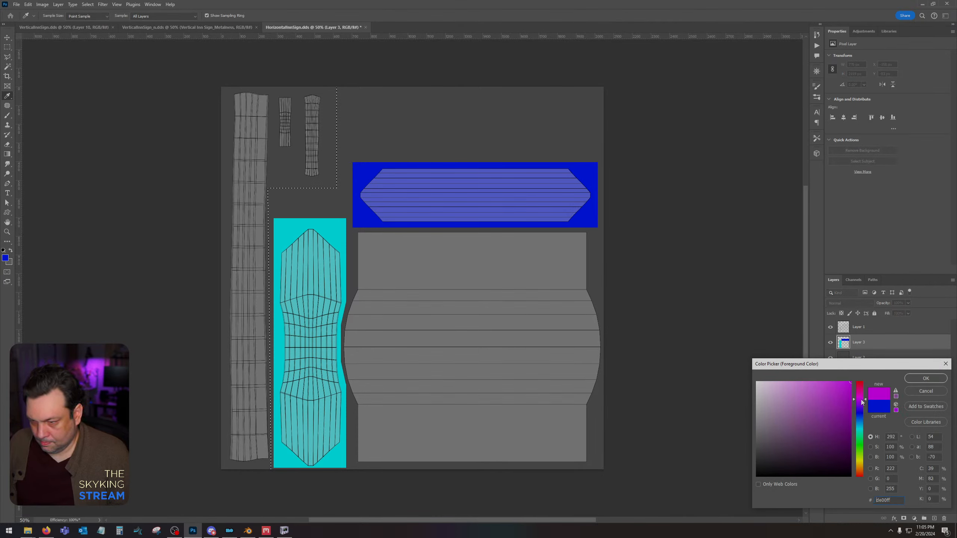
pyautogui.click(933, 379)
pyautogui.hotkey('shift', 'F5')
pyautogui.press('Return')
pyautogui.hotkey('ctrl', 'd')
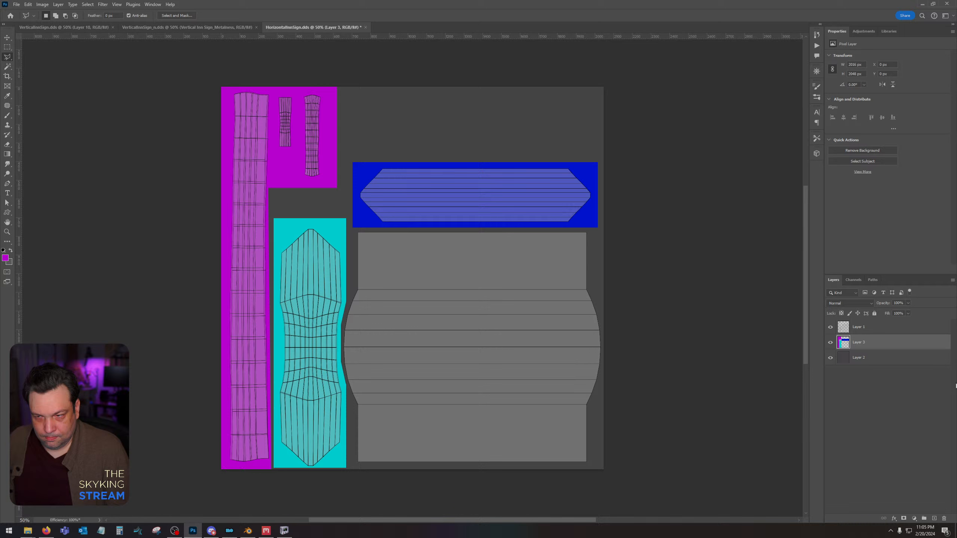
# Create a new layer above Layer 2 and fill it entirely with orange ffb400.
pyautogui.click(886, 364)
pyautogui.hotkey('ctrl', 'shift', 'alt', 'n')
pyautogui.click(5, 258)
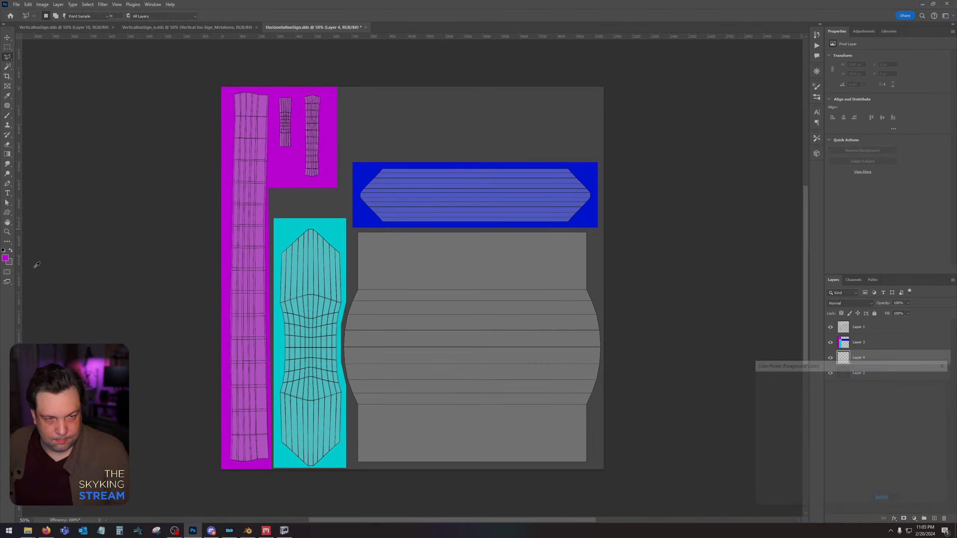
pyautogui.moveTo(860, 464); pyautogui.dragTo(859, 465)
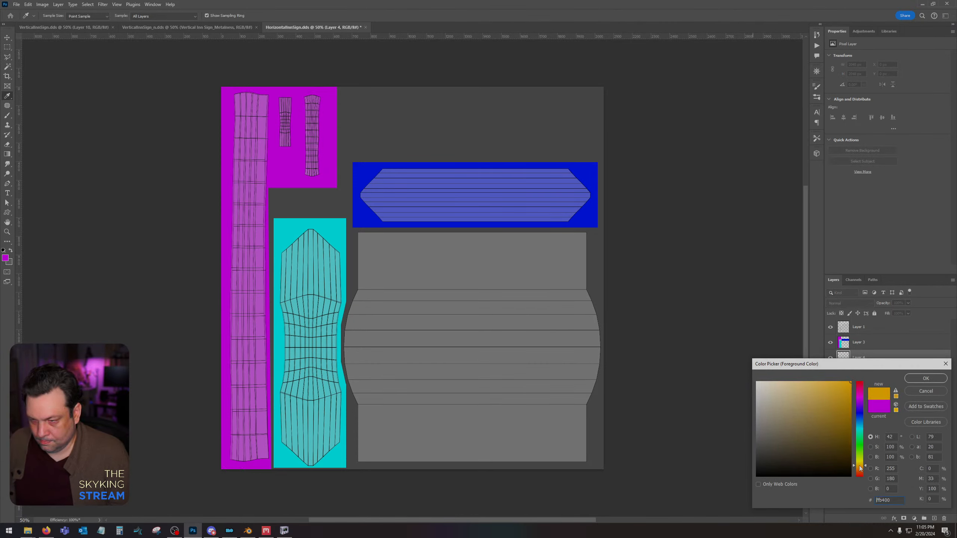
pyautogui.click(923, 380)
pyautogui.press('l')
pyautogui.hotkey('shift', 'BackSpace')
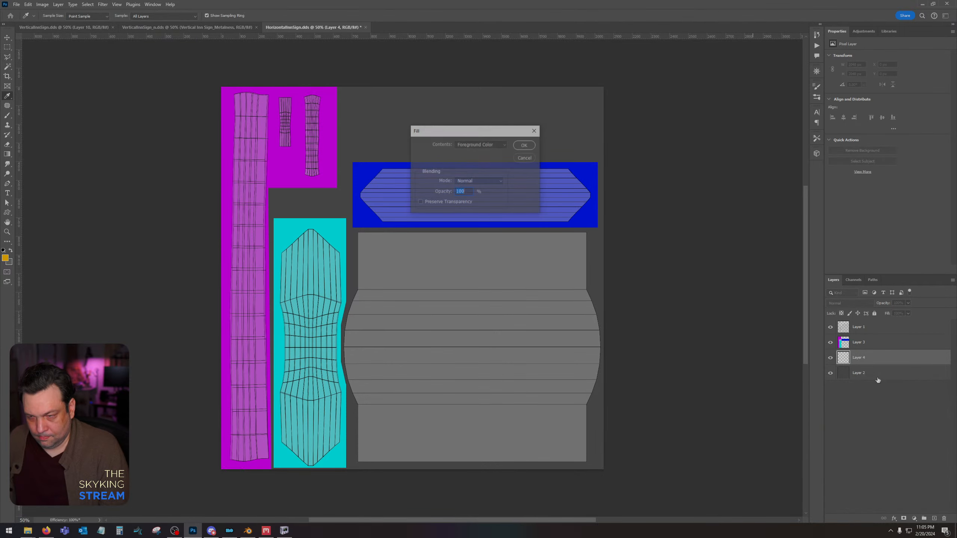
pyautogui.press('Return')
# Merge the orange background layer with Layer 3, which holds the coloured ID regions.
pyautogui.keyDown('ctrl'); pyautogui.click(867, 343); pyautogui.keyUp('ctrl')
pyautogui.rightClick(867, 342)
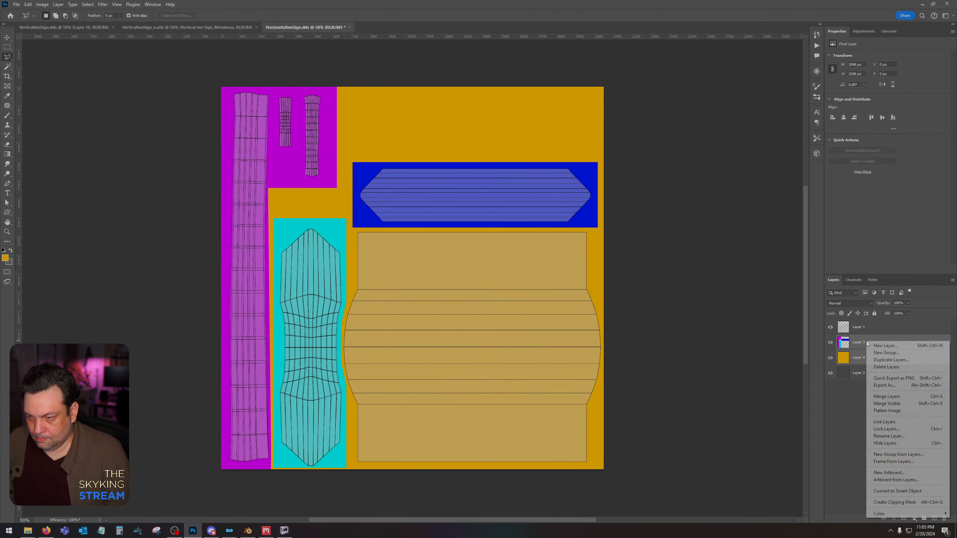
pyautogui.click(897, 396)
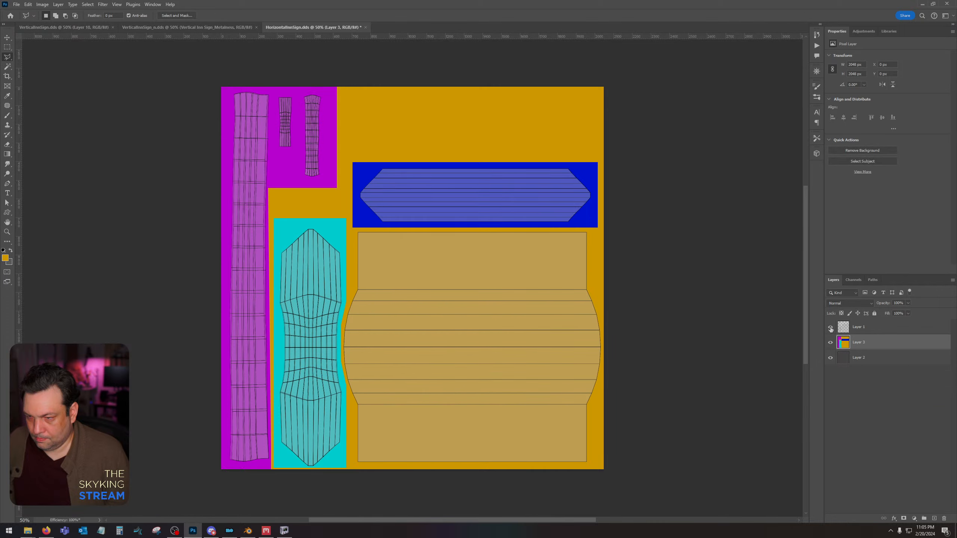
# Hide the UV wireframe in Layer 1 and save the DDS as a Color texture with BC7 Fine compression and auto-generated mip maps.
pyautogui.click(830, 327)
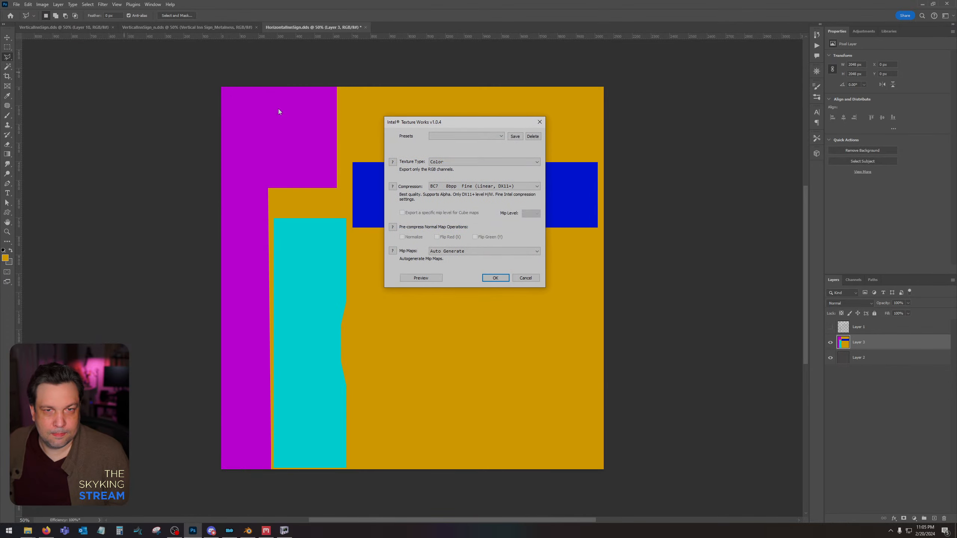
pyautogui.click(495, 278)
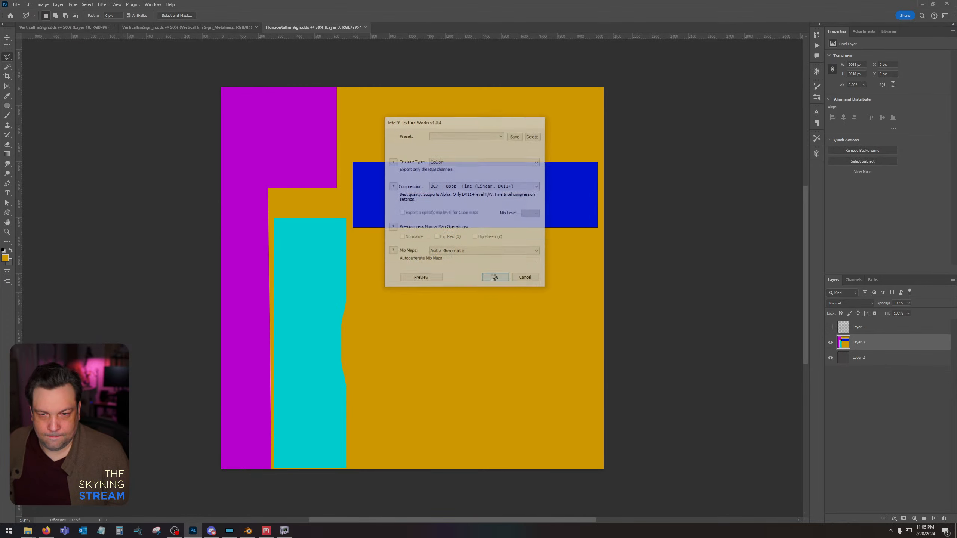
# Switch to NifSkope and try assigning horizontalinnsignuvid.png as the first texture in the sign's BSShaderTextureSet.
pyautogui.click(285, 531)
pyautogui.click(528, 317)
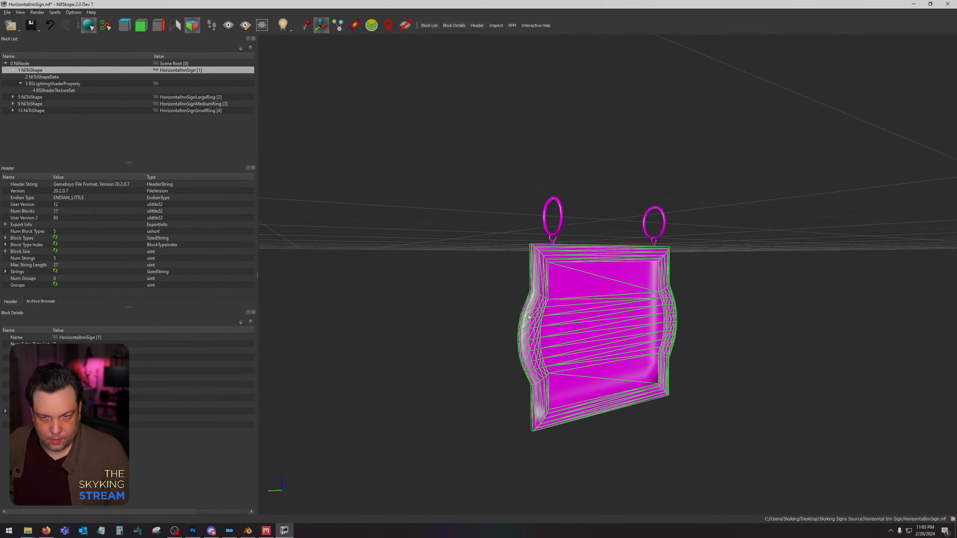
pyautogui.click(53, 90)
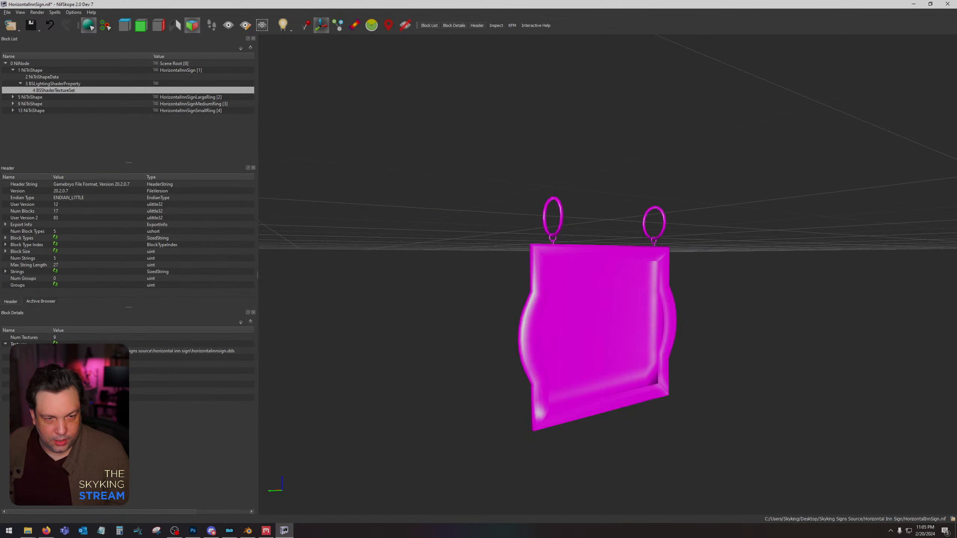
pyautogui.click(55, 351)
pyautogui.doubleClick(266, 72)
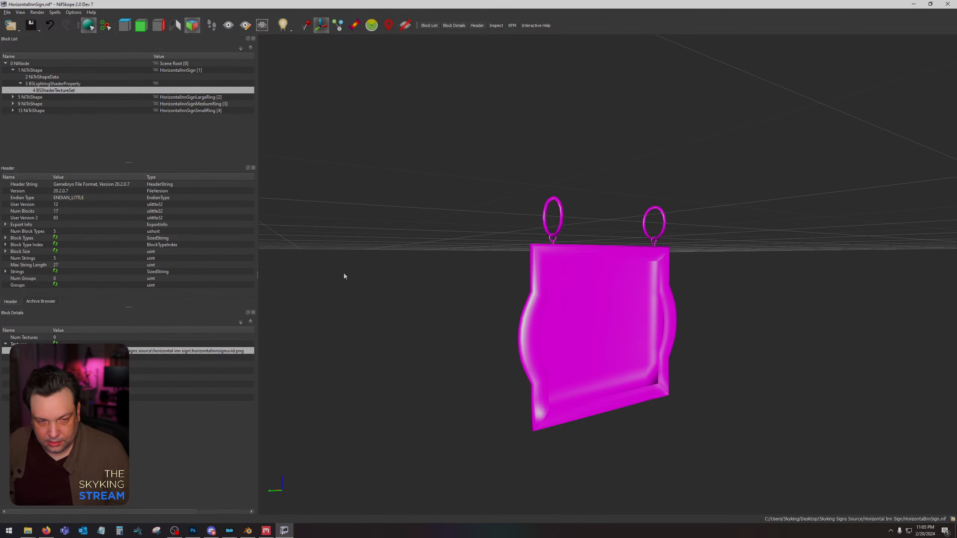
pyautogui.click(55, 351)
pyautogui.click(223, 172)
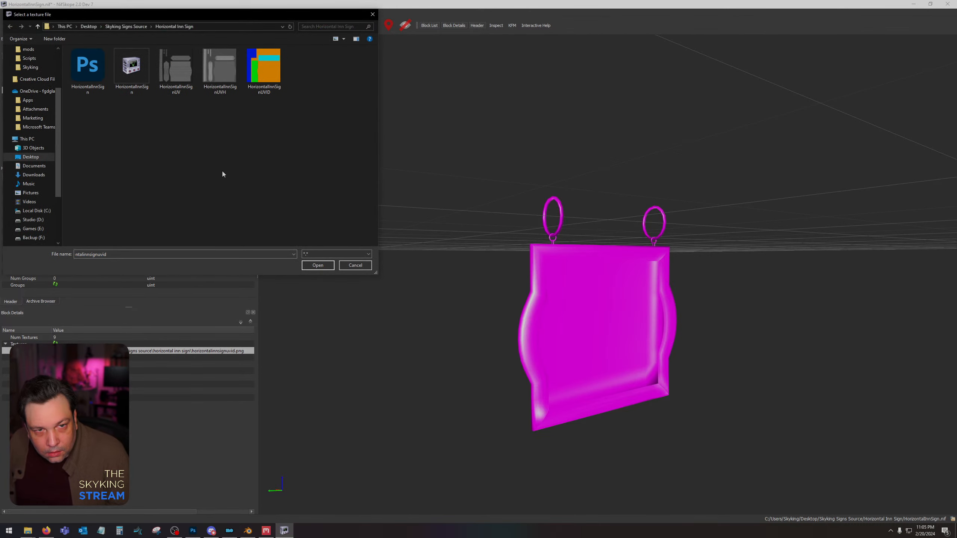
pyautogui.click(354, 267)
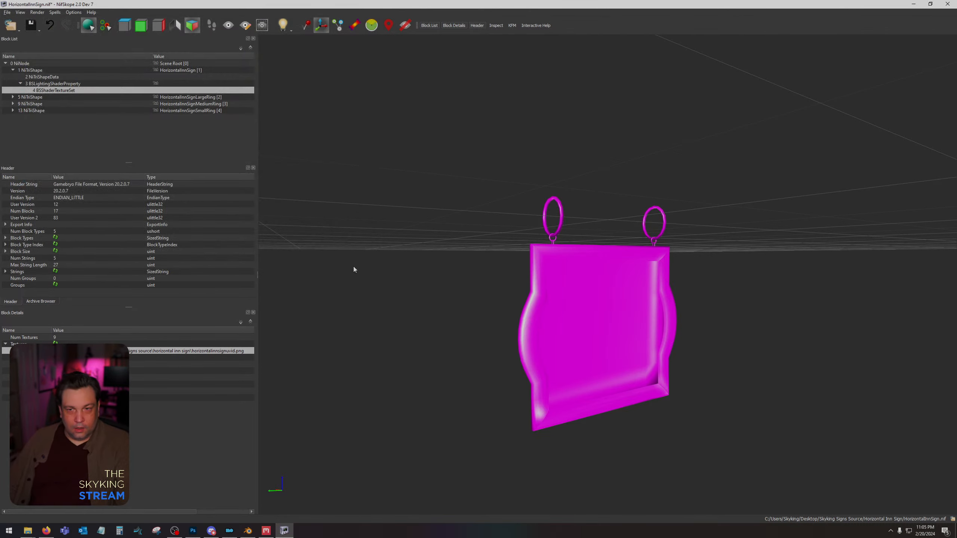
# Close NifSkope without saving, reopen HorizontalInnSign.nif, and inspect the sign with the updated ID map texture.
pyautogui.click(948, 3)
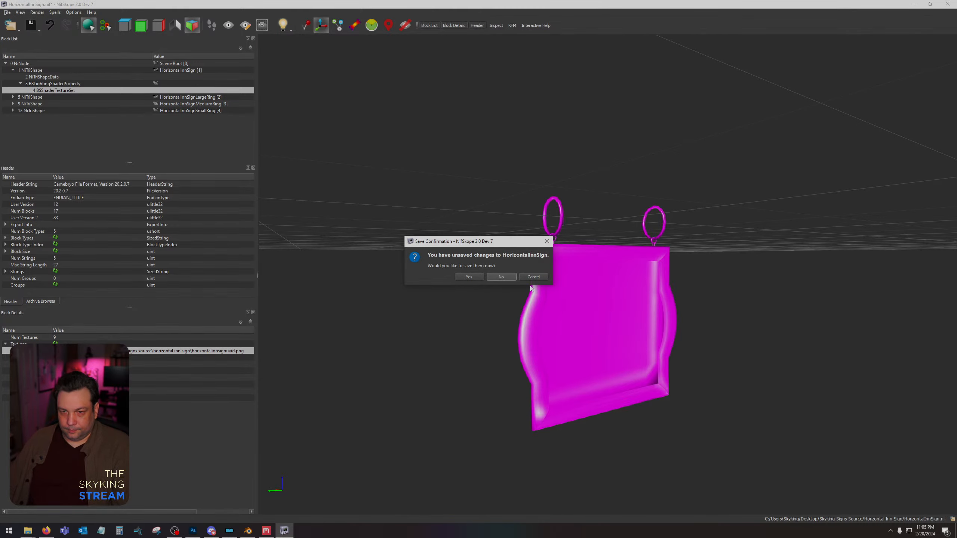
pyautogui.click(501, 278)
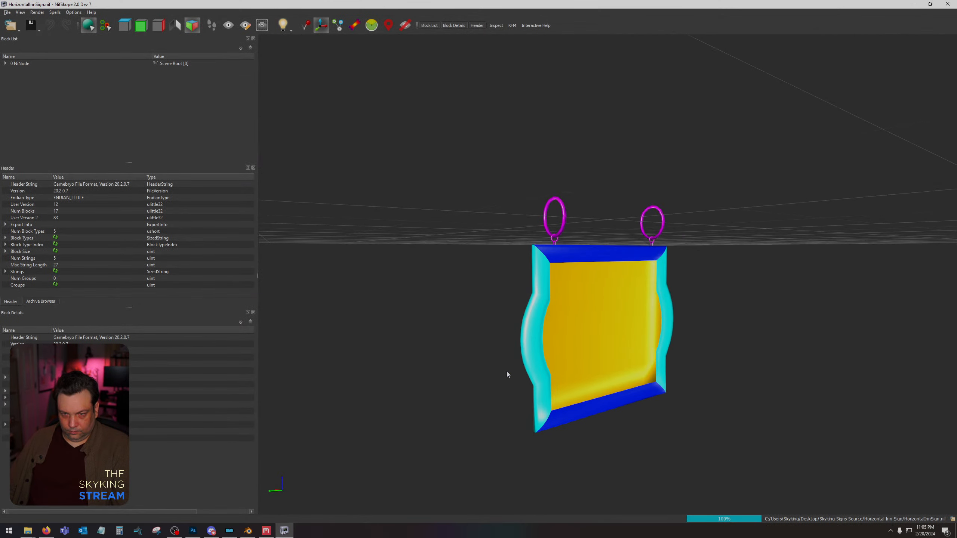
pyautogui.click(507, 368)
pyautogui.moveTo(507, 367); pyautogui.dragTo(463, 375)
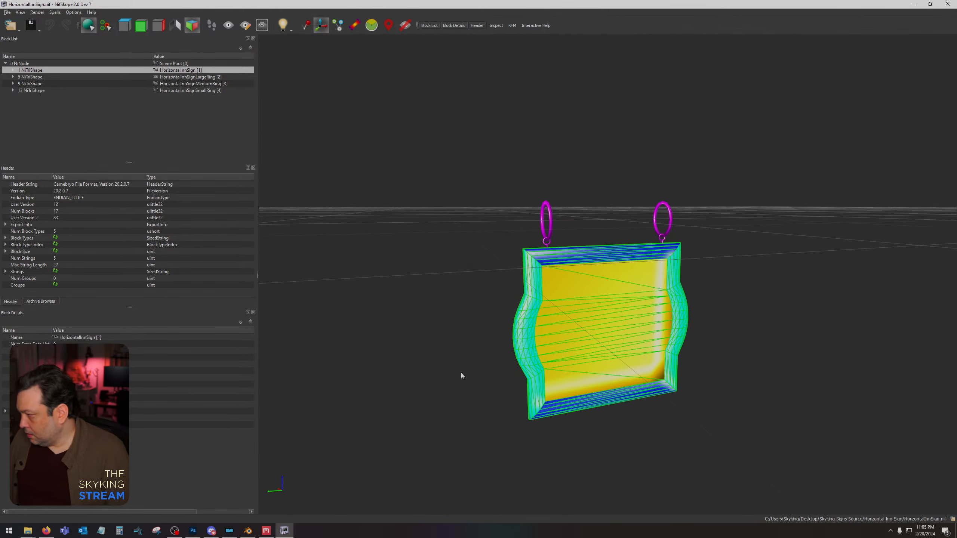
pyautogui.click(462, 373)
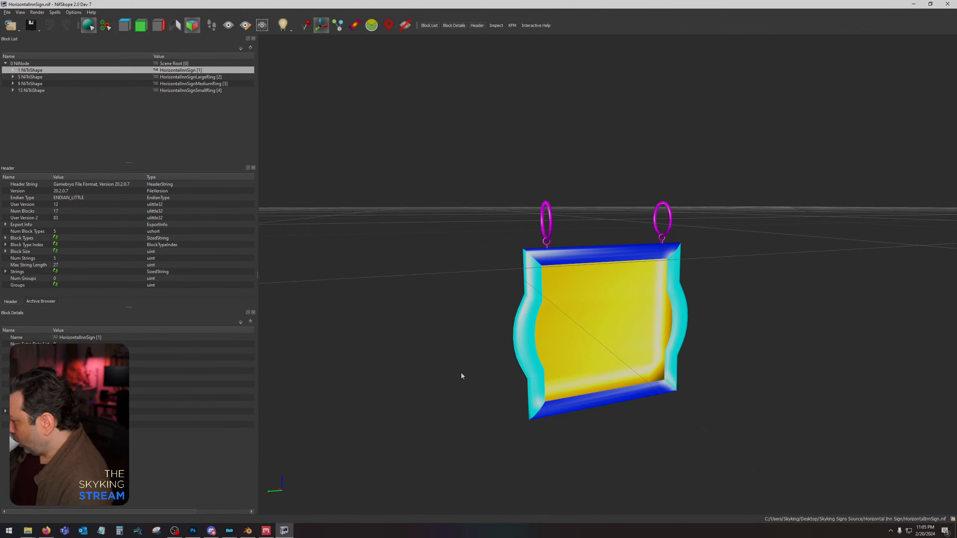
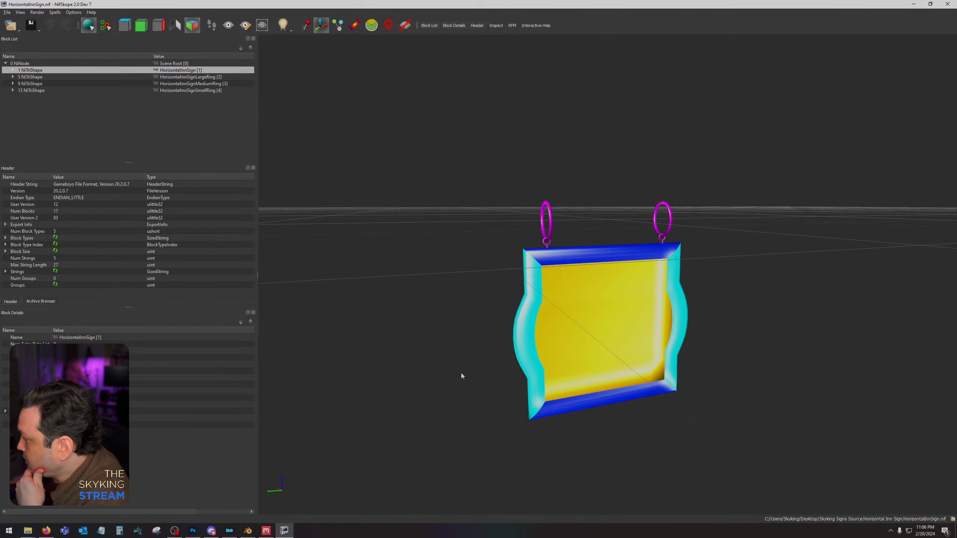
pyautogui.moveTo(452, 257); pyautogui.dragTo(370, 492)
pyautogui.click(192, 531)
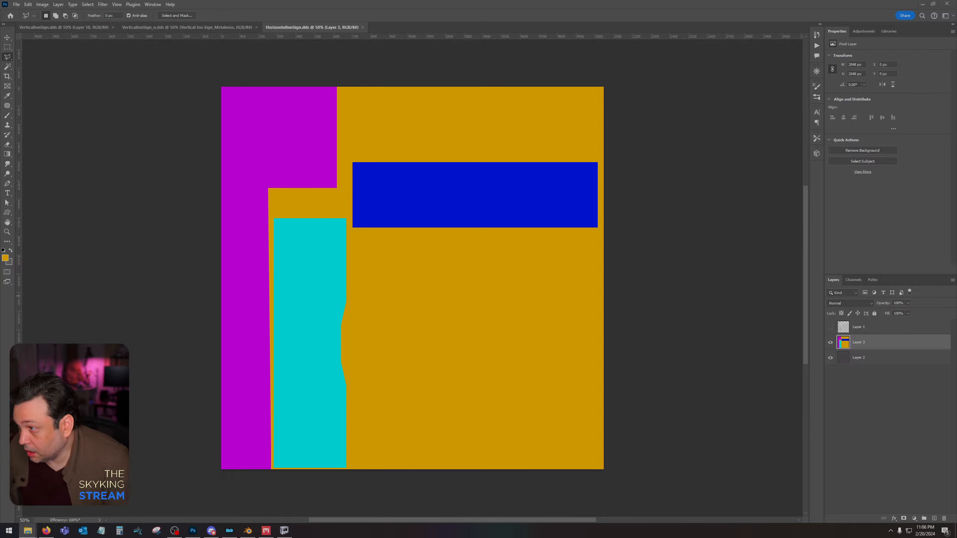
pyautogui.click(285, 531)
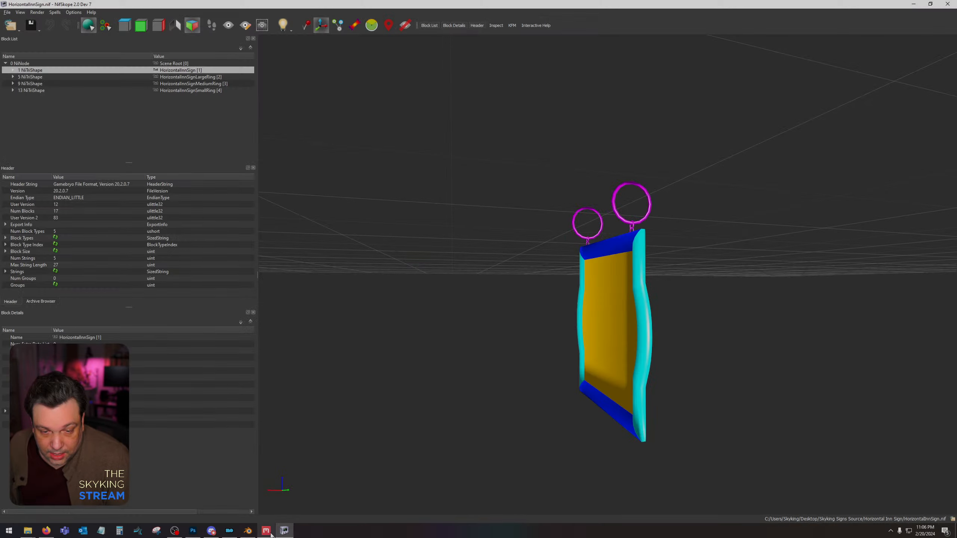
# Switch to Quixel Mixer and load HorizontalInnSignUVH.png from the Horizontal Inn Sign folder as Paint 1's displacement map.
pyautogui.click(266, 531)
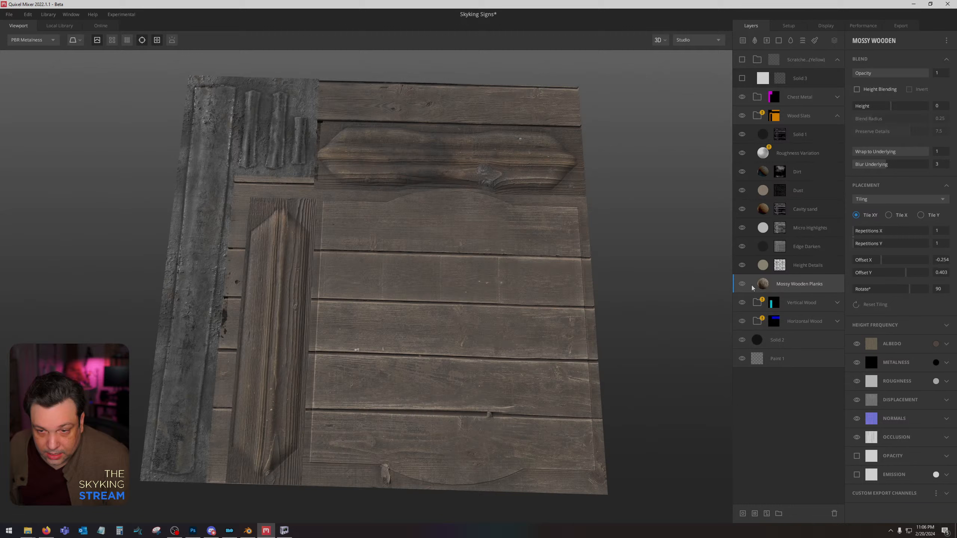
pyautogui.click(811, 360)
pyautogui.click(863, 179)
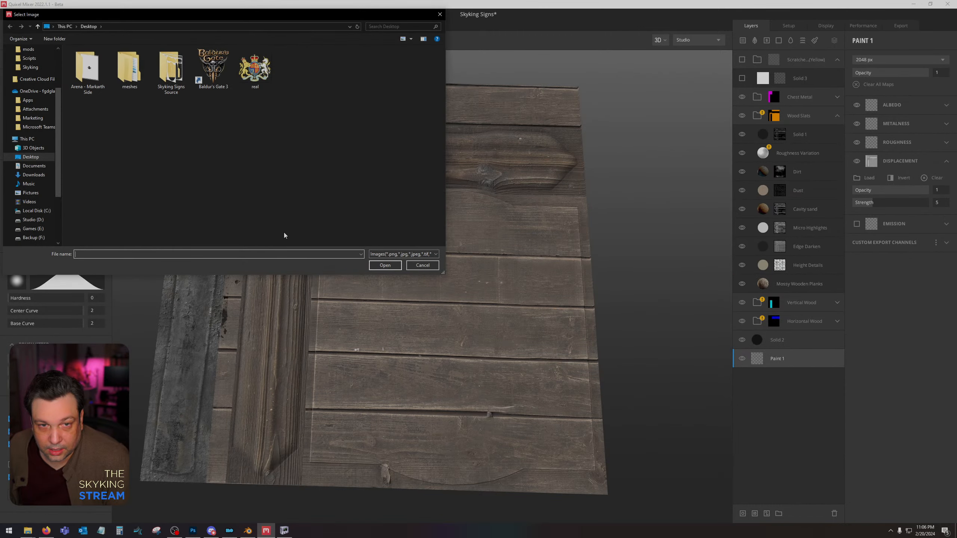
pyautogui.doubleClick(171, 70)
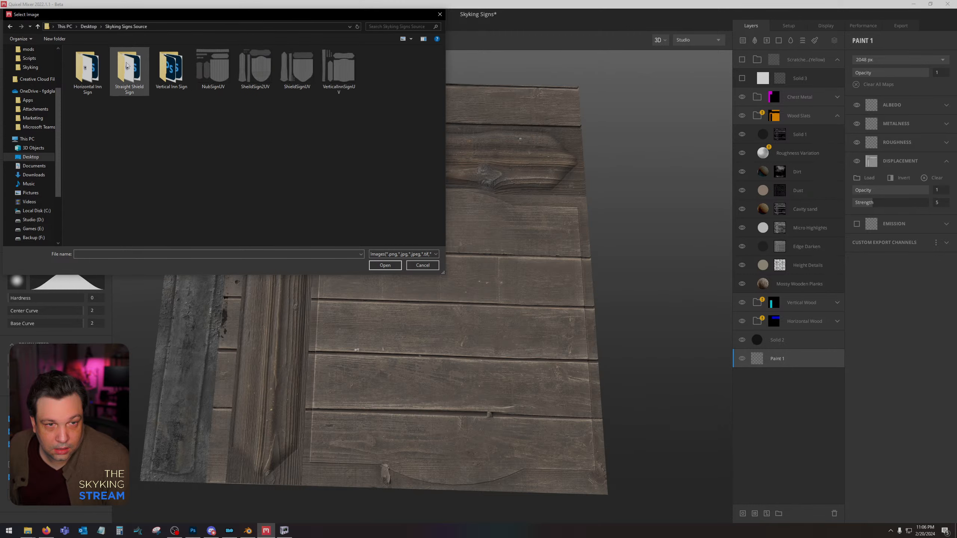
pyautogui.doubleClick(87, 68)
pyautogui.doubleClick(123, 65)
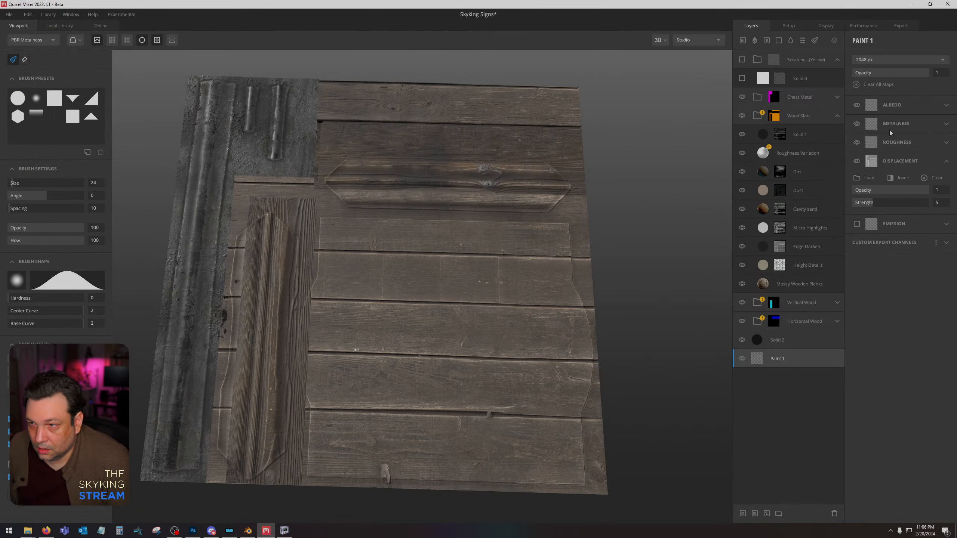
# Replace Texture Set 1's Material ID map with HorizontalInnSignUVID.png from the Horizontal Inn Sign folder.
pyautogui.click(786, 27)
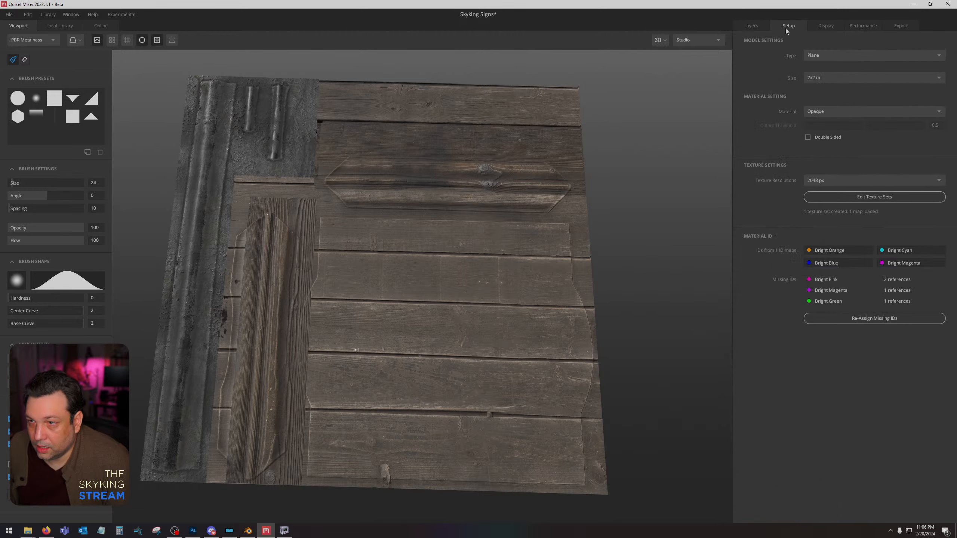
pyautogui.click(885, 320)
pyautogui.click(475, 340)
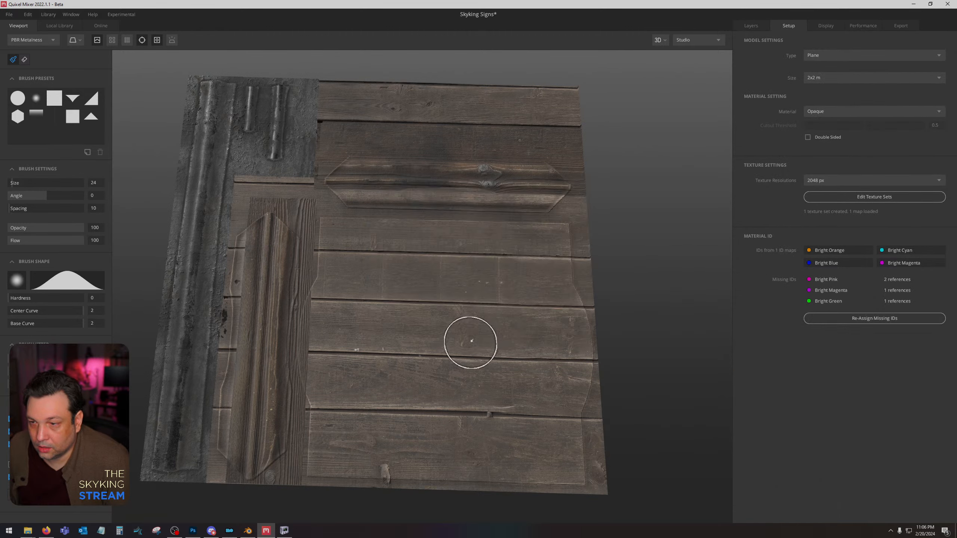
pyautogui.click(905, 197)
pyautogui.click(600, 393)
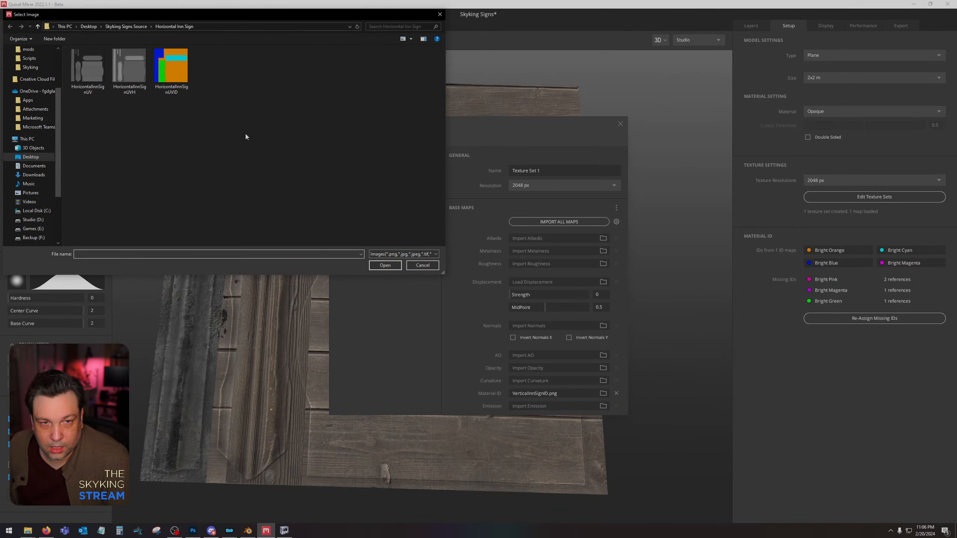
pyautogui.doubleClick(173, 61)
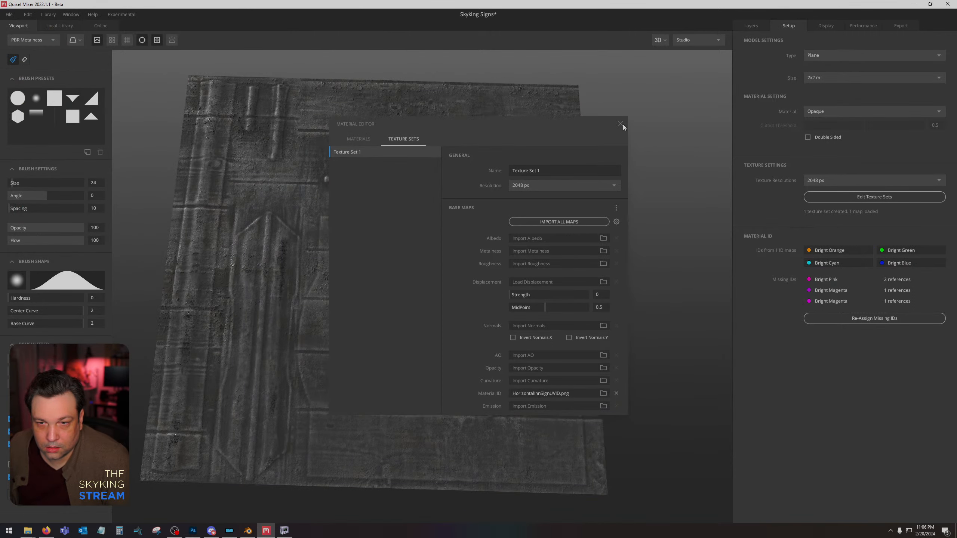
pyautogui.click(621, 124)
# Inspect the Chest Metal group's material ID mask and hide the group.
pyautogui.click(756, 29)
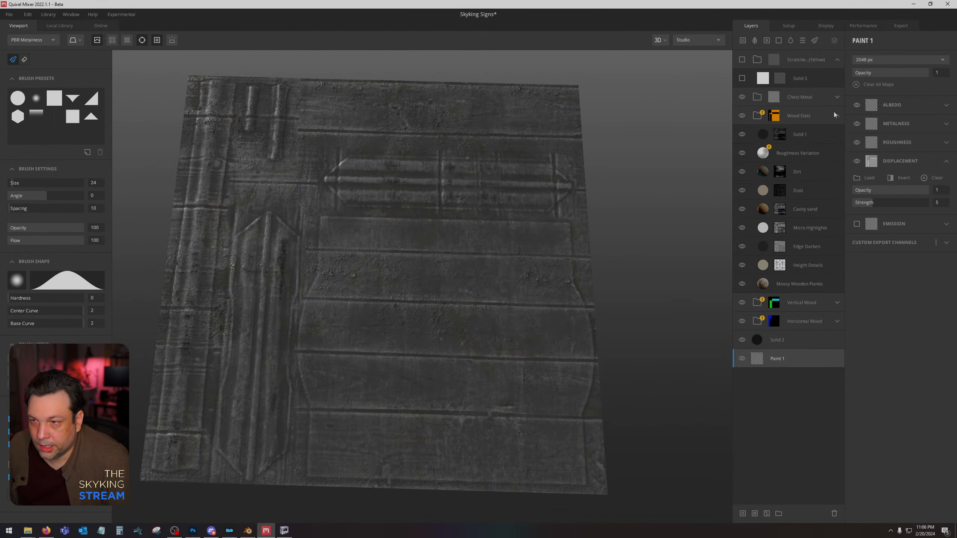
pyautogui.click(776, 99)
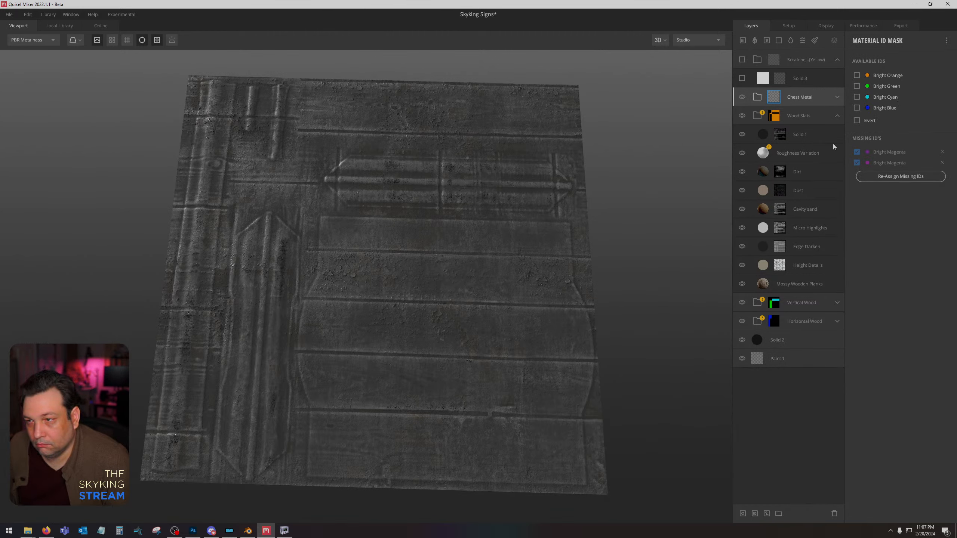
pyautogui.click(743, 98)
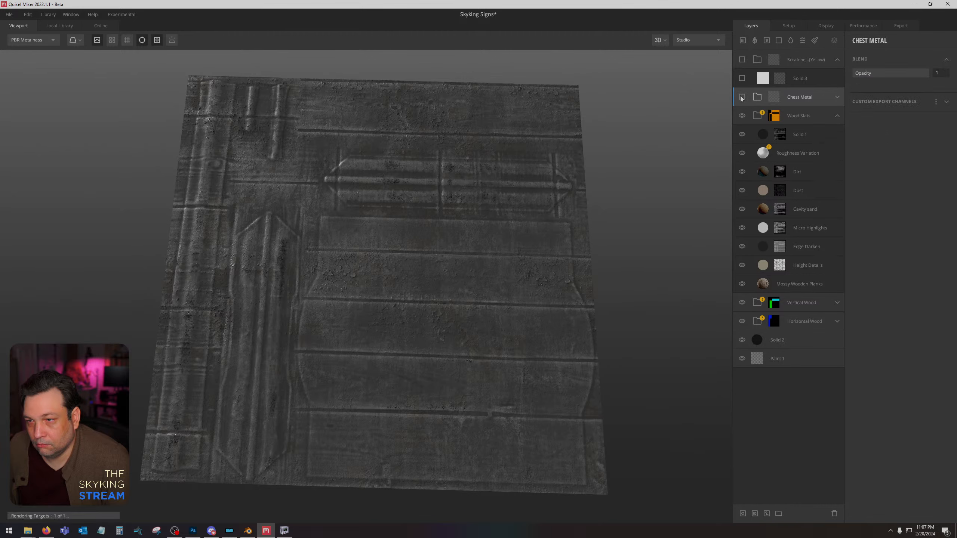
pyautogui.click(810, 116)
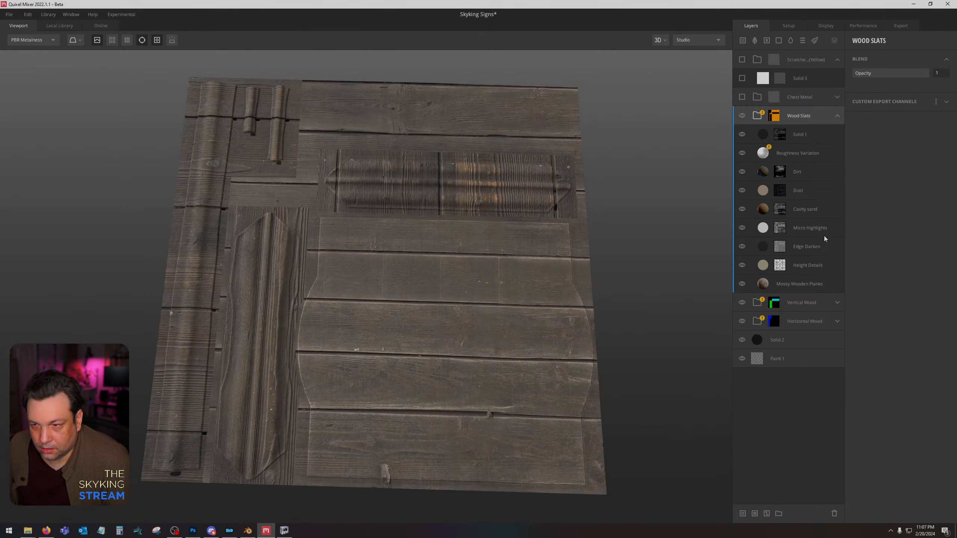
# Limit the Vertical Wood group's material ID mask to Bright Green, leaving Bright Cyan unassigned.
pyautogui.click(836, 303)
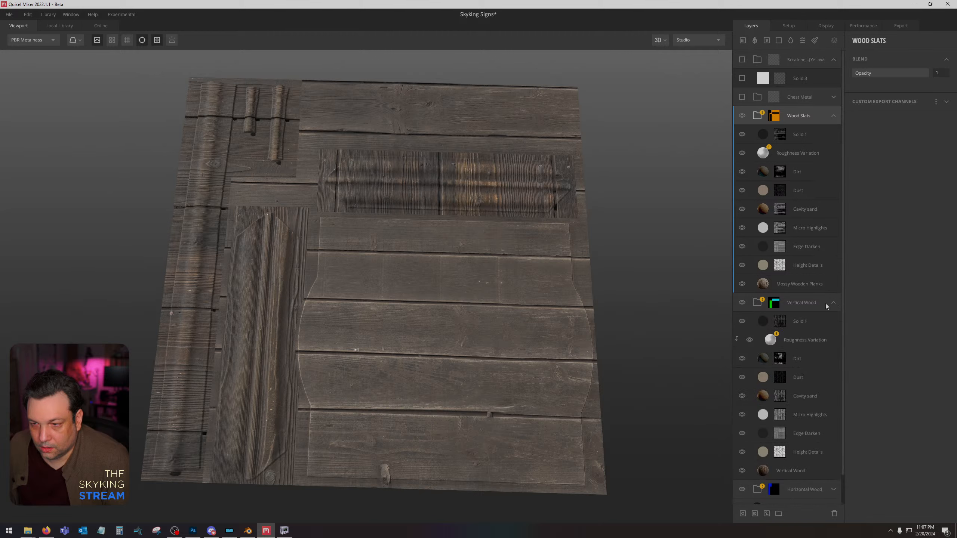
pyautogui.click(781, 304)
pyautogui.click(777, 303)
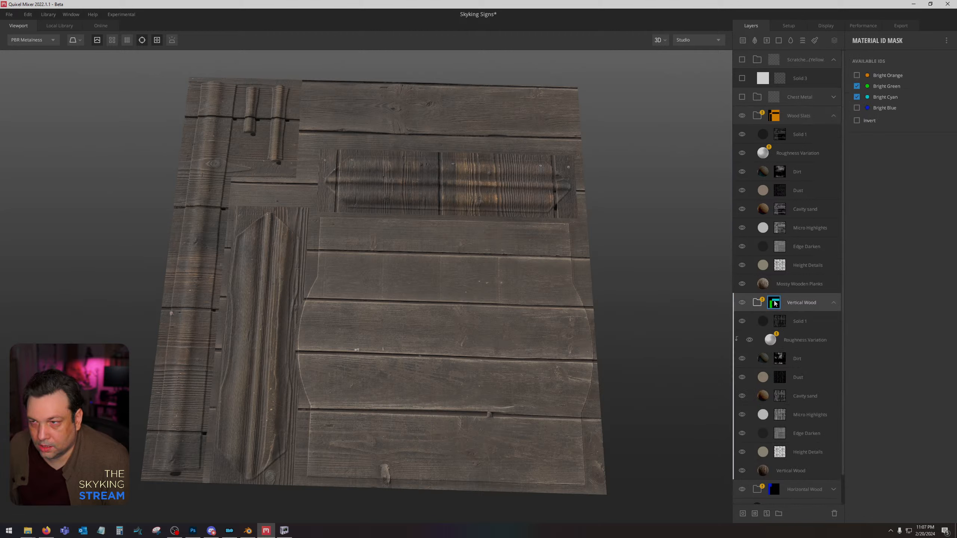
pyautogui.click(857, 87)
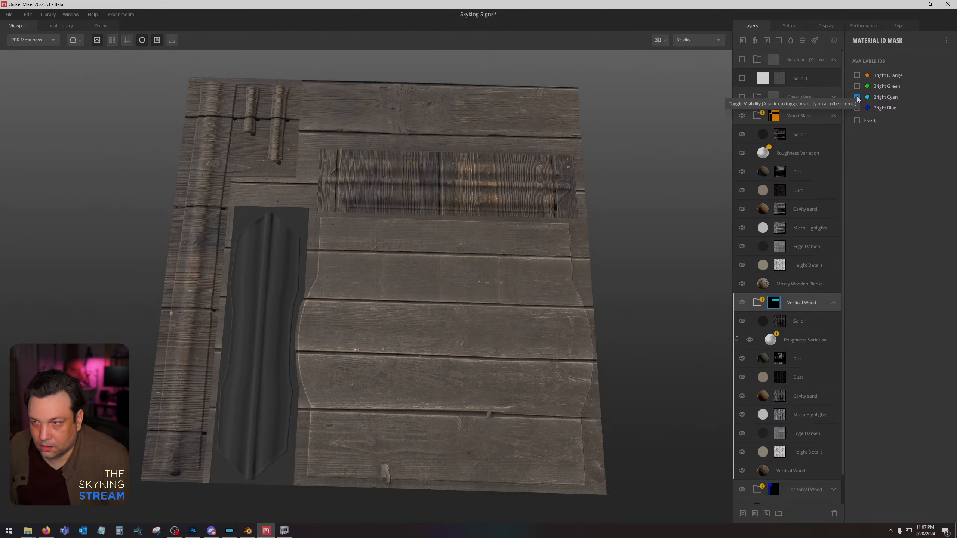
pyautogui.click(857, 86)
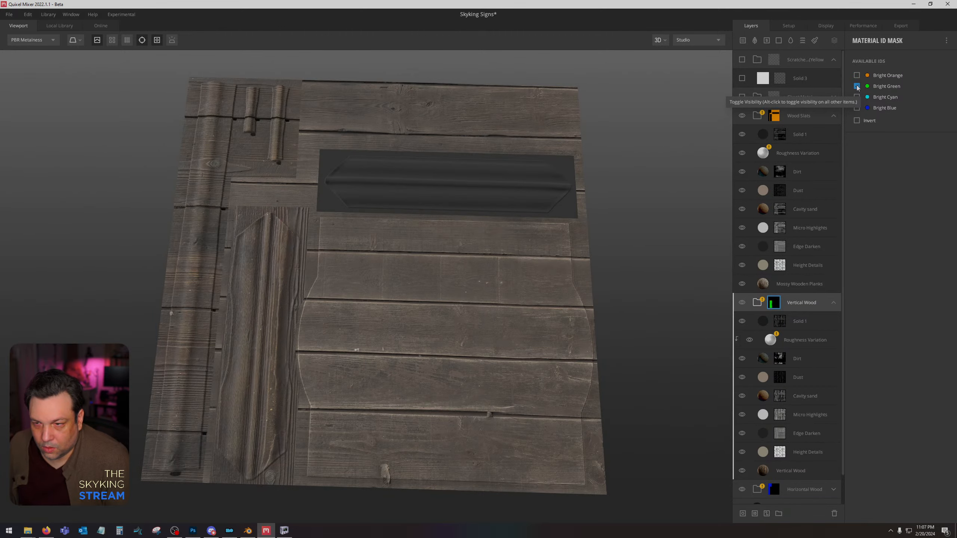
# Import HorizontalInnSignUVID.png again as the Material ID map of Texture Set 1.
pyautogui.click(785, 26)
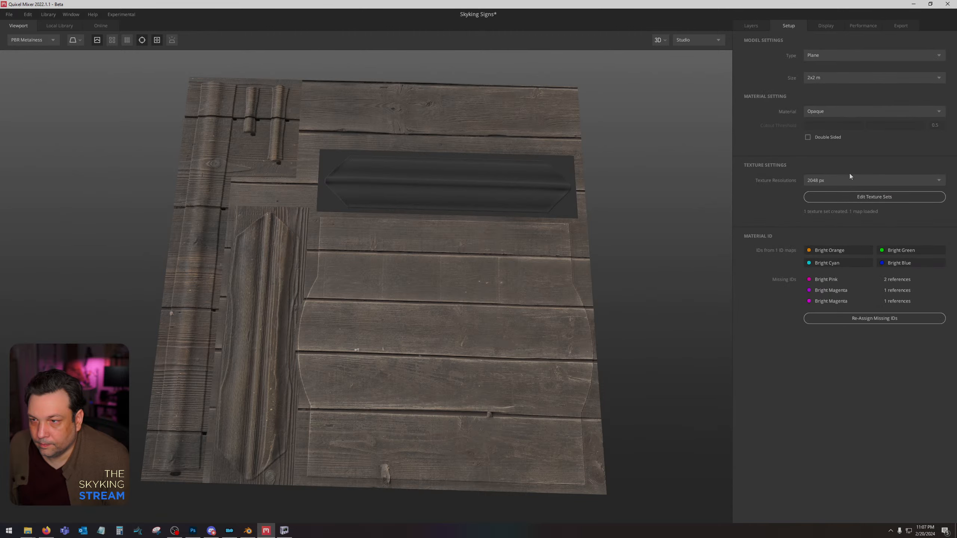
pyautogui.click(905, 195)
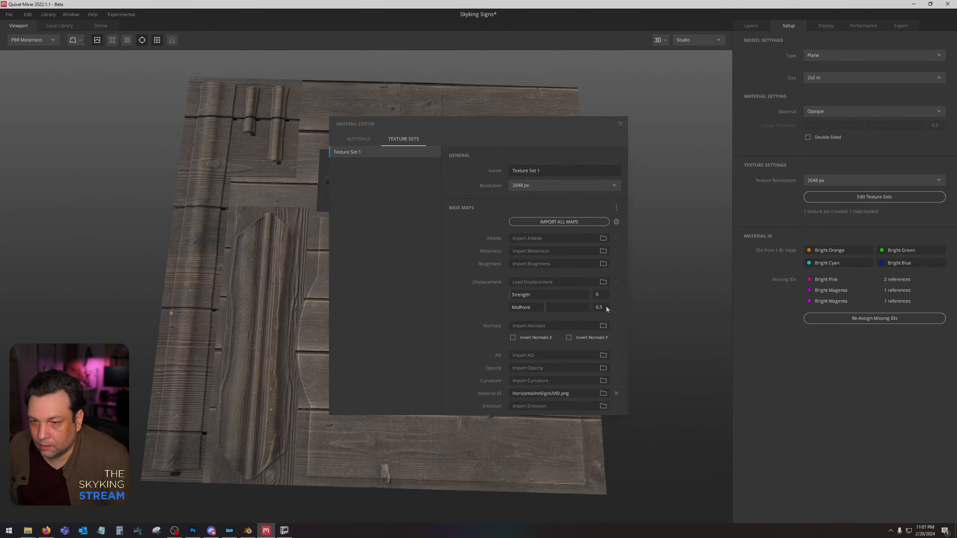
pyautogui.click(604, 393)
pyautogui.doubleClick(166, 71)
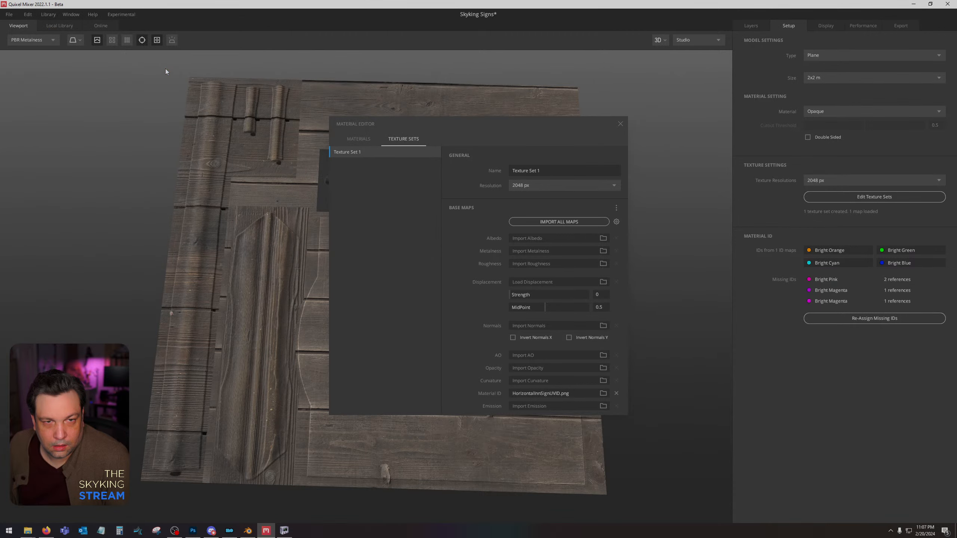
pyautogui.click(621, 124)
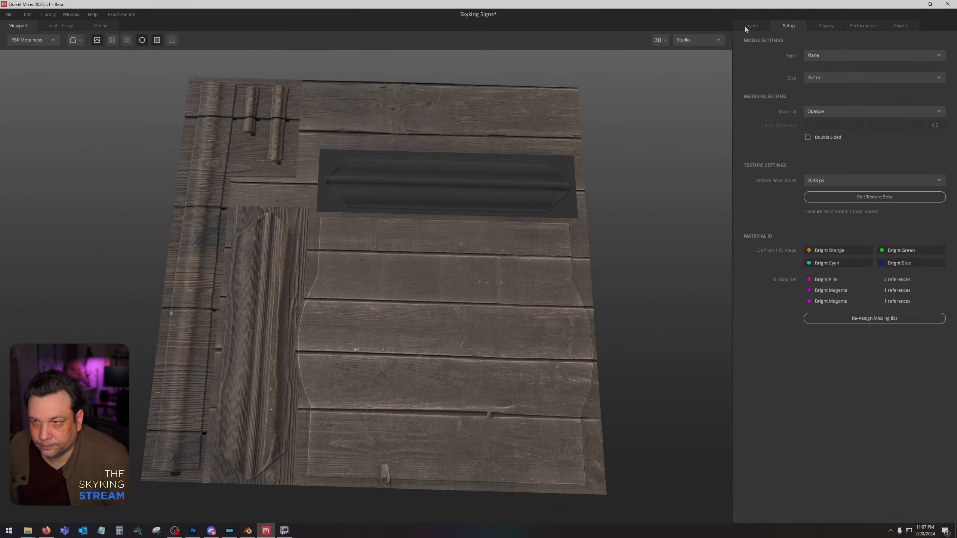
pyautogui.click(748, 26)
# Switch to Photoshop and save a PNG copy of the horizontal sign's colour ID map over HorizontalInnSignUVID.
pyautogui.click(193, 531)
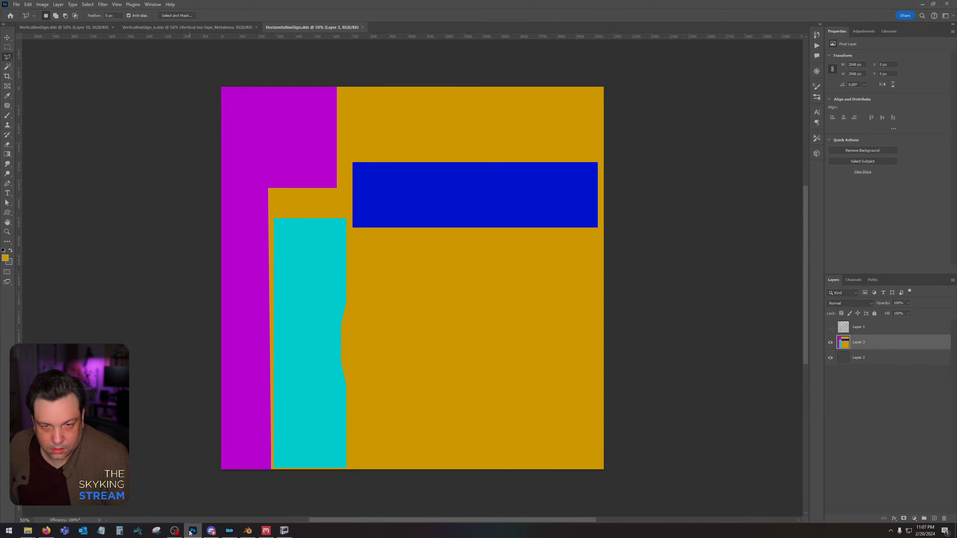
pyautogui.click(16, 4)
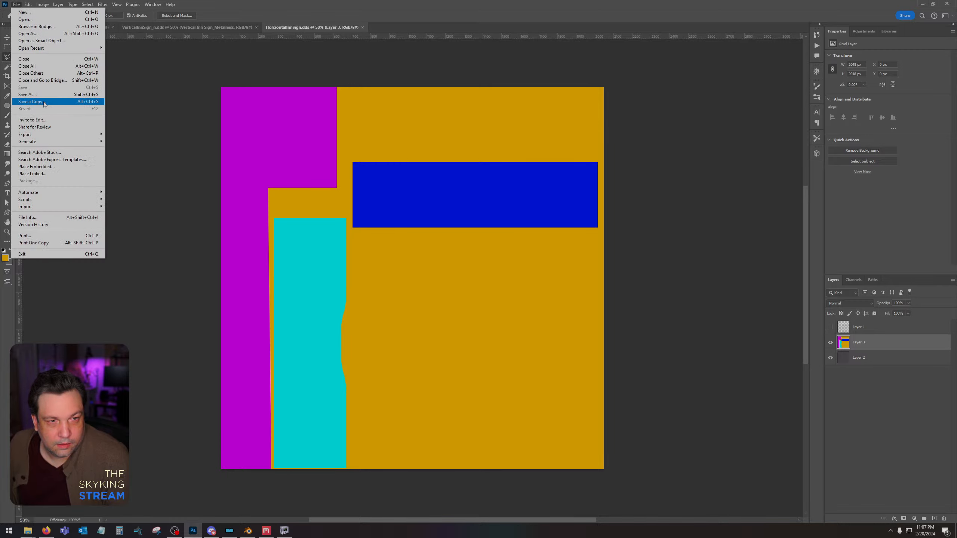
pyautogui.click(44, 104)
pyautogui.click(382, 304)
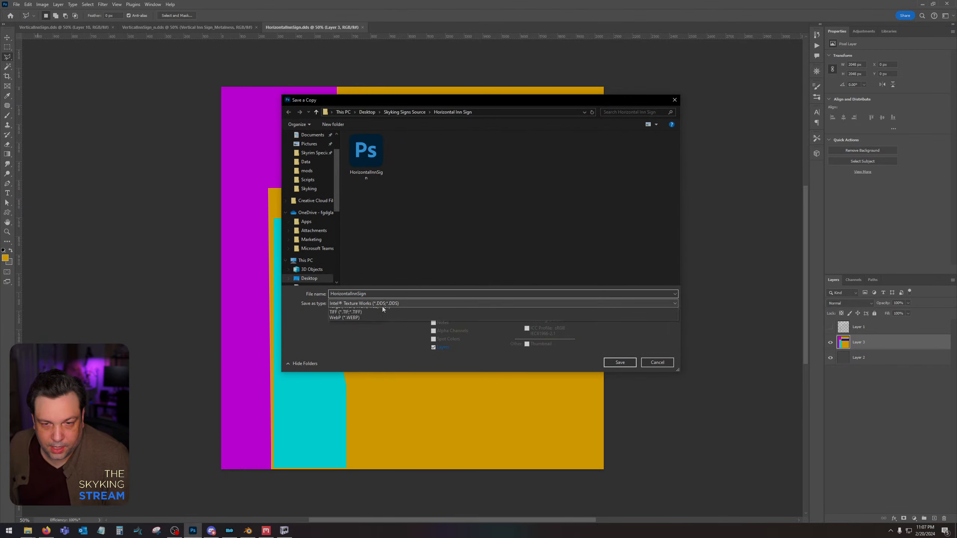
pyautogui.click(396, 411)
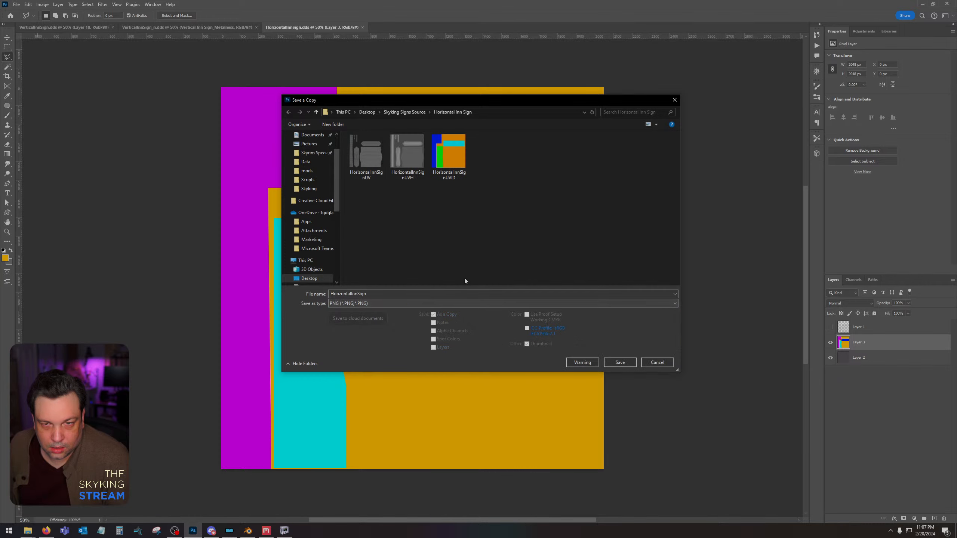
pyautogui.doubleClick(453, 157)
pyautogui.click(494, 265)
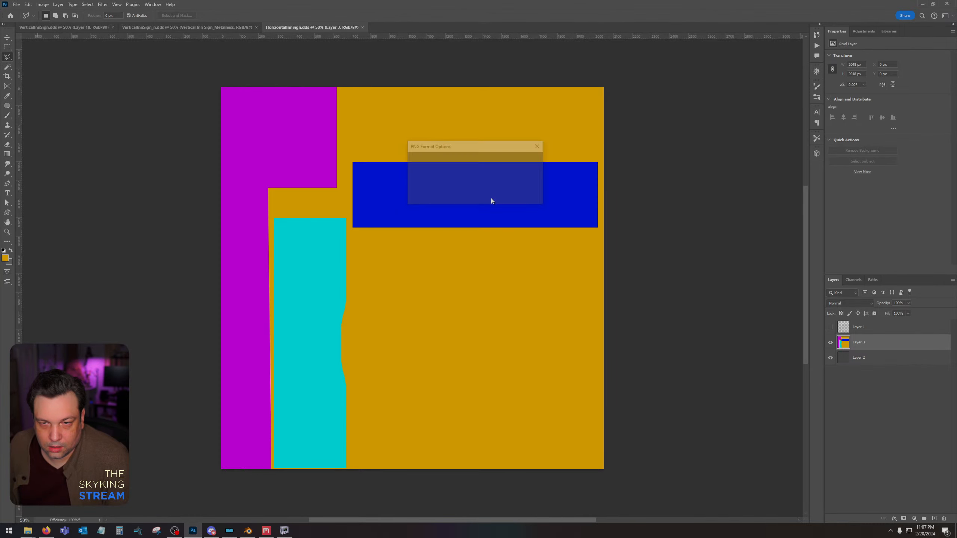
pyautogui.click(519, 162)
# Return to Quixel Mixer and reload the re-exported HorizontalInnSignUVID.png as Texture Set 1's Material ID map.
pyautogui.hotkey('alt', 'Tab')
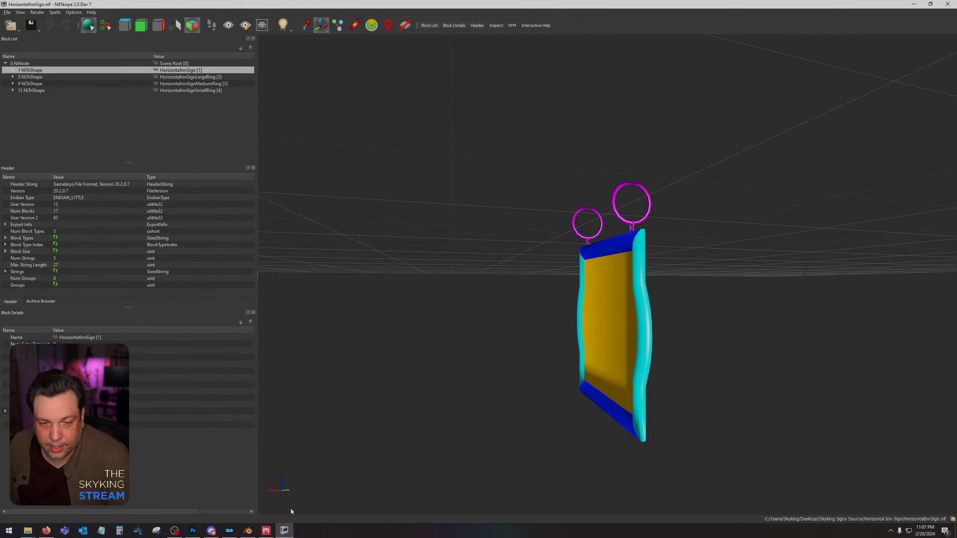
pyautogui.click(266, 531)
pyautogui.click(788, 26)
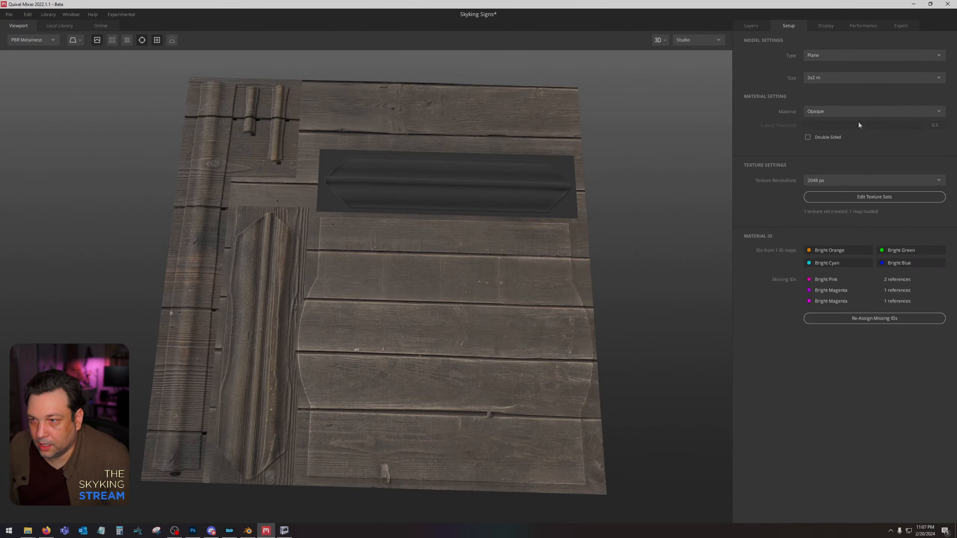
pyautogui.click(841, 194)
pyautogui.click(602, 393)
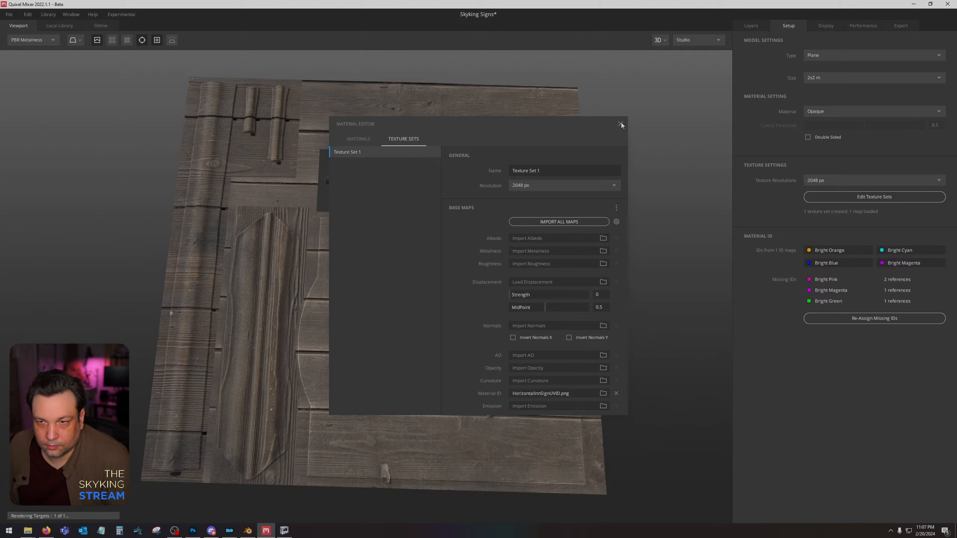
pyautogui.click(620, 124)
# Check the Wood Slats group's material ID mask and assign Bright Cyan to the Vertical Wood group's mask.
pyautogui.click(762, 27)
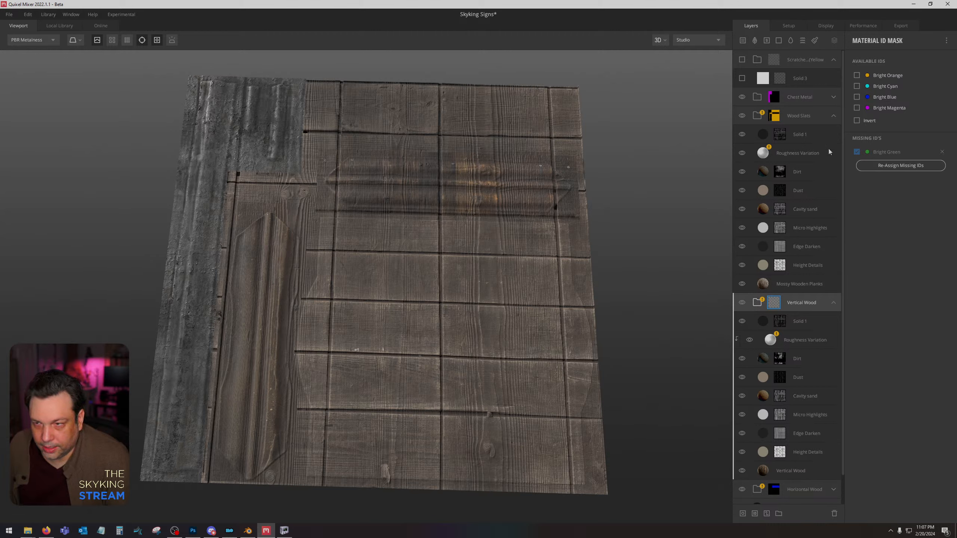
pyautogui.click(773, 117)
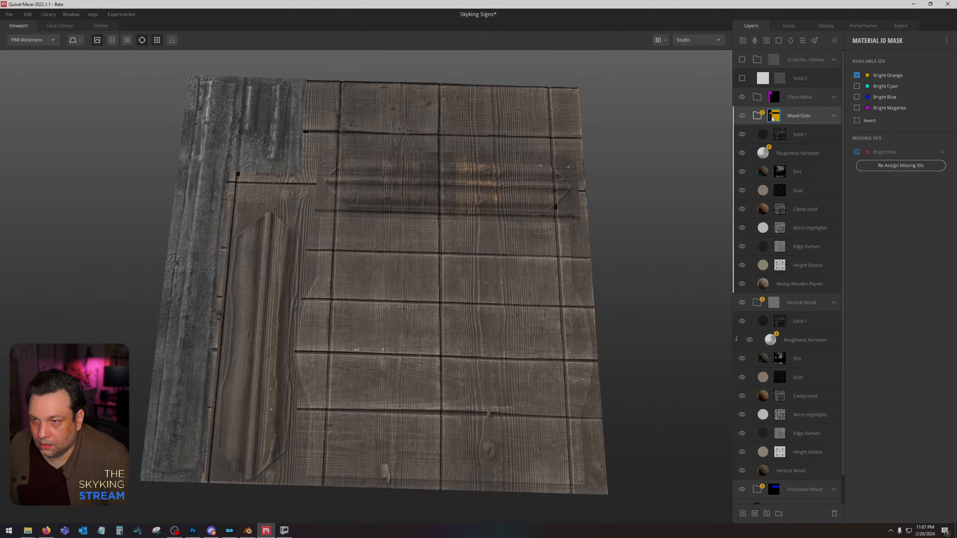
pyautogui.click(775, 303)
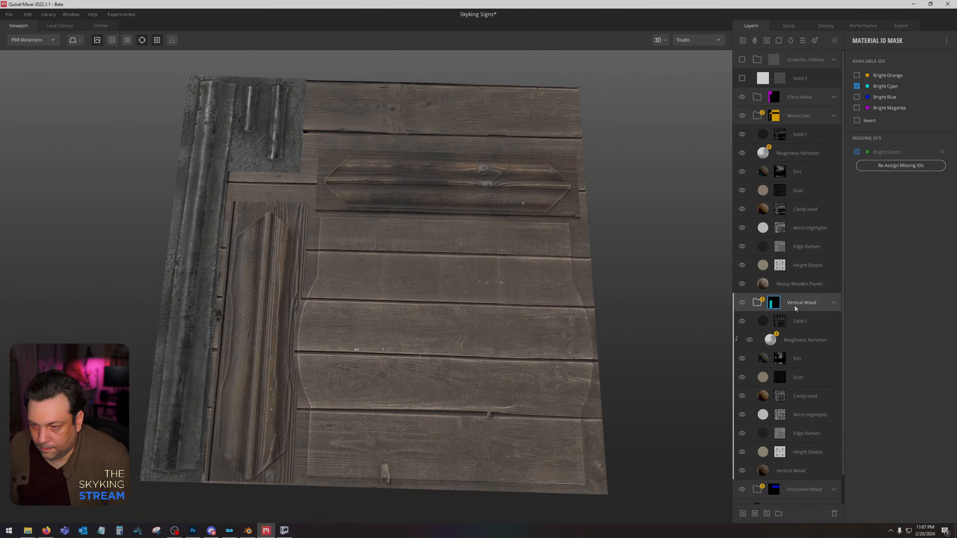
# Shift the Mossy Wooden Planks layer's tiling to offset X -0.313 and Y -0.124, then check the Wood Slats group with its visibility toggled.
pyautogui.scroll(-1, 795, 321)
pyautogui.click(799, 455)
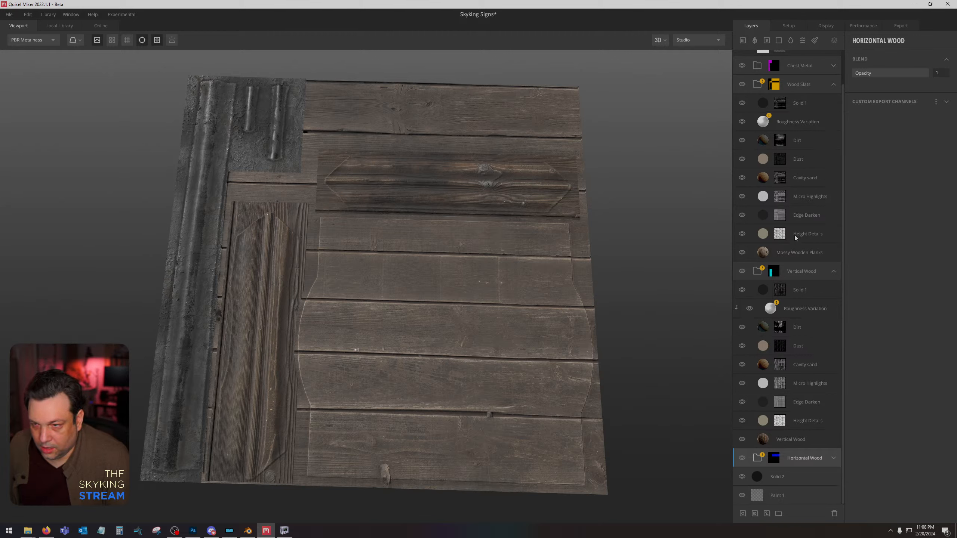
pyautogui.click(802, 256)
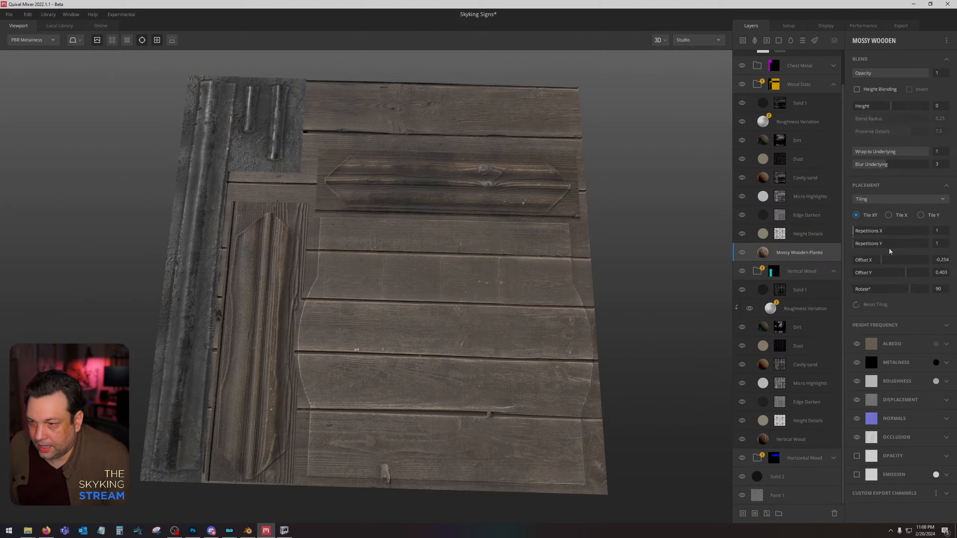
pyautogui.moveTo(881, 261); pyautogui.dragTo(898, 274)
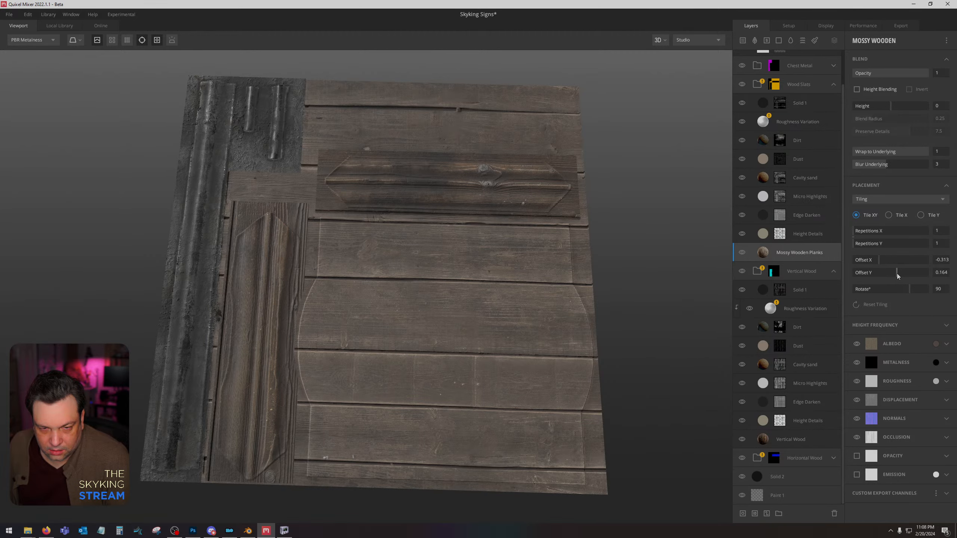
pyautogui.moveTo(896, 274); pyautogui.dragTo(887, 277)
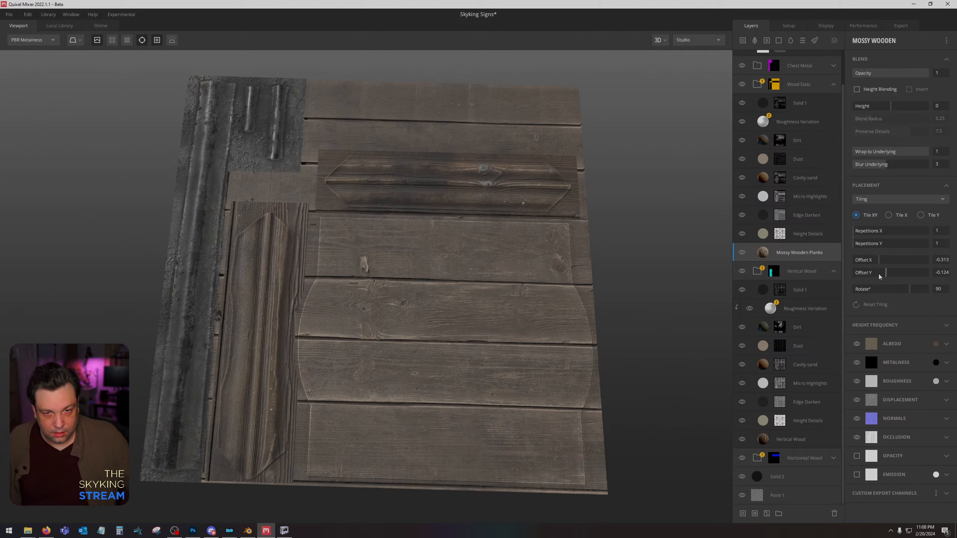
pyautogui.click(743, 85)
pyautogui.click(742, 85)
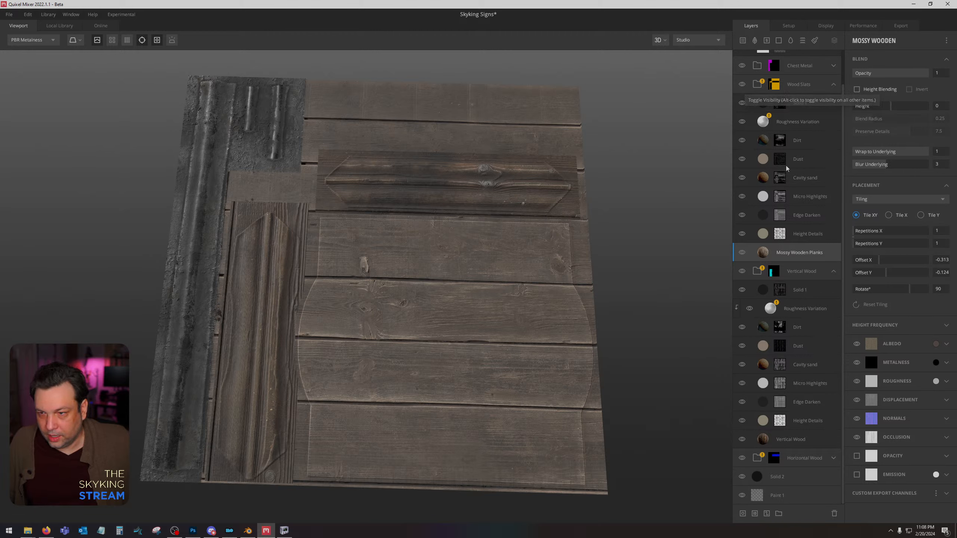
# Check the Horizontal Wood group's material ID mask and set its base Horizontal Wood layer's tiling offset Y to -0.025.
pyautogui.click(773, 461)
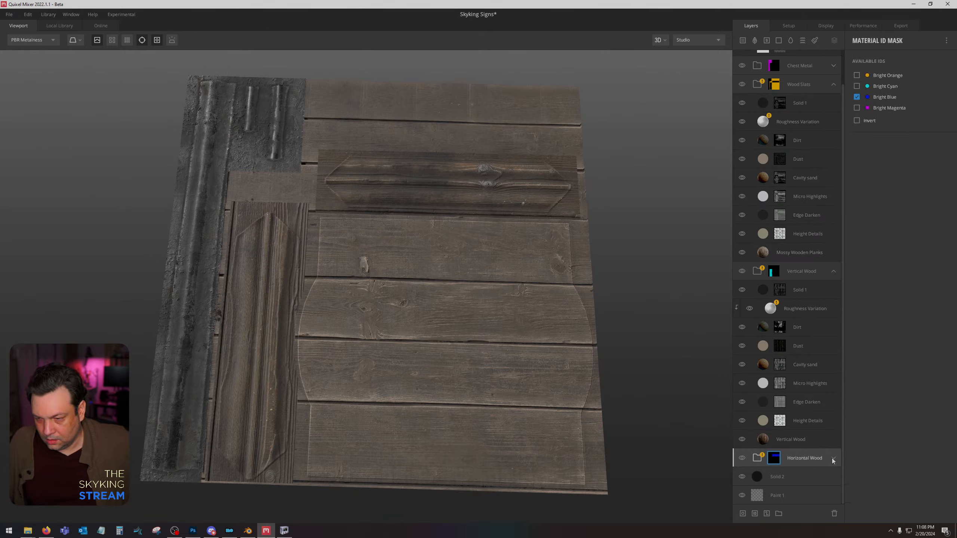
pyautogui.click(833, 458)
pyautogui.scroll(-3, 760, 469)
pyautogui.click(796, 468)
pyautogui.click(795, 461)
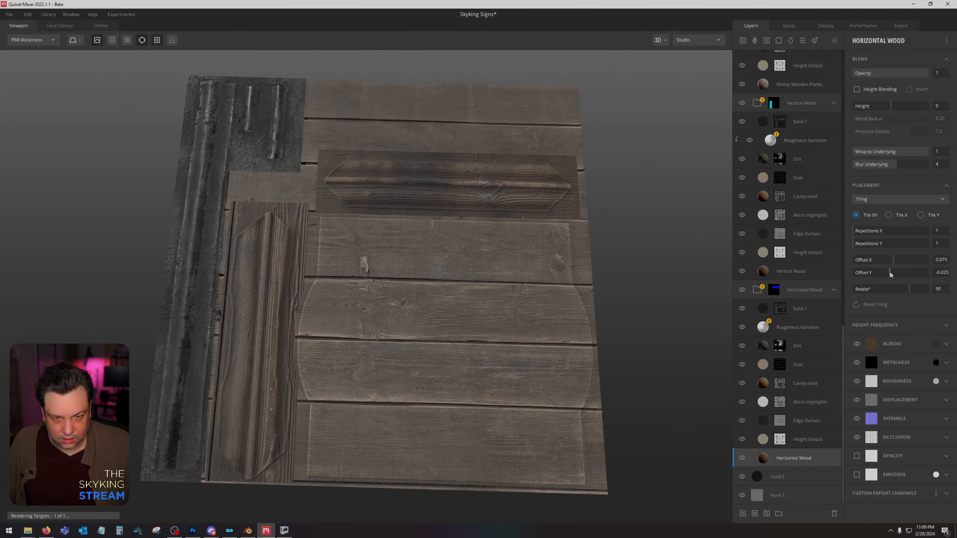
# Rename the export asset to Horizontal Inn Sign and export its metalness texture maps to disk at 2048 px.
pyautogui.click(903, 26)
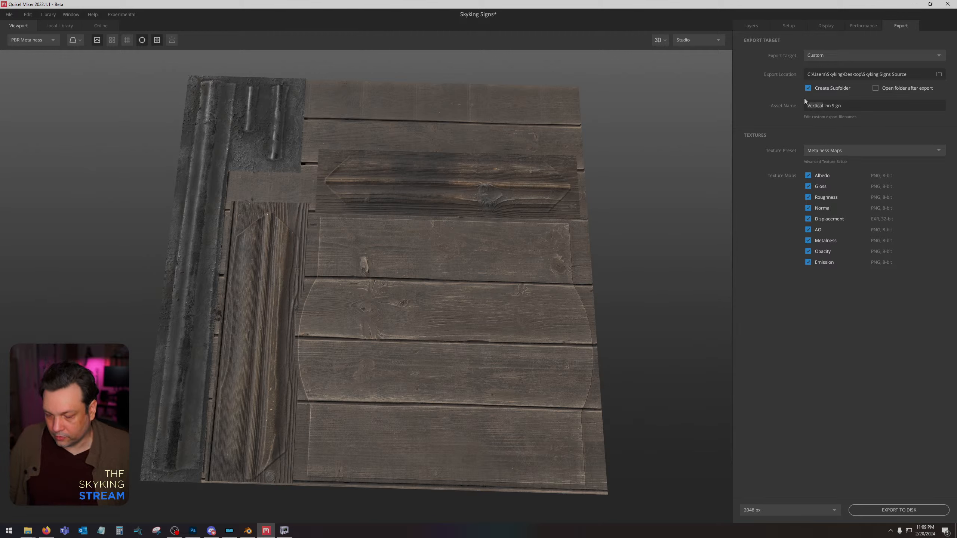
pyautogui.write('Ho')
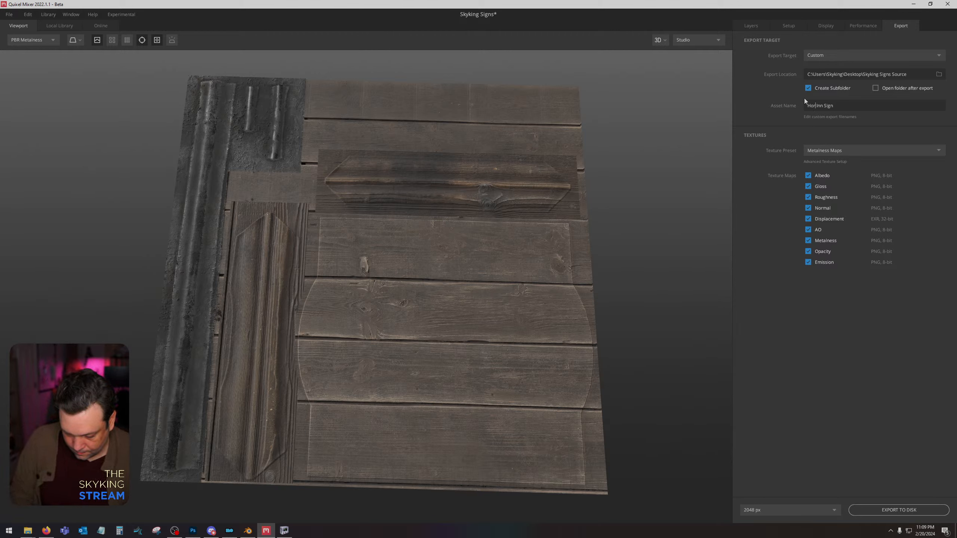
pyautogui.write('rizontal')
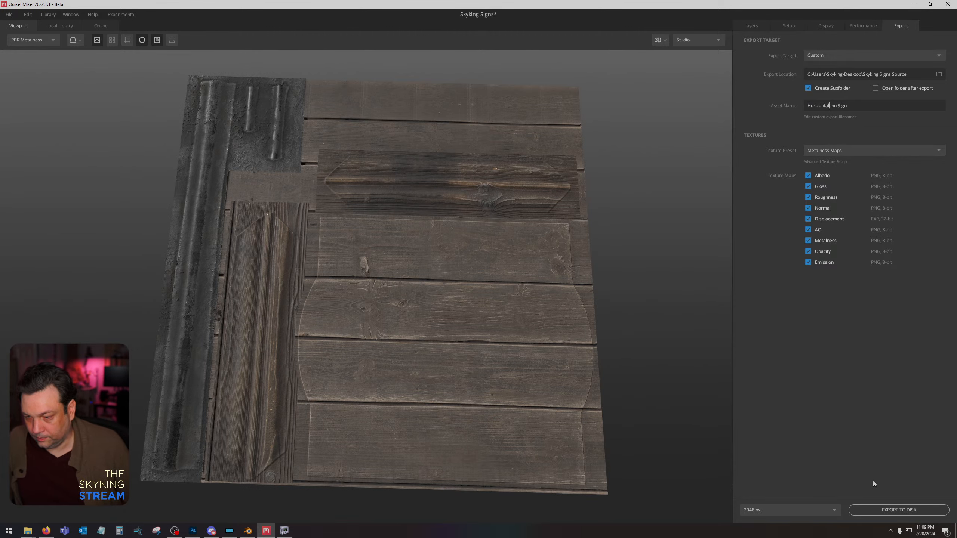
pyautogui.click(873, 510)
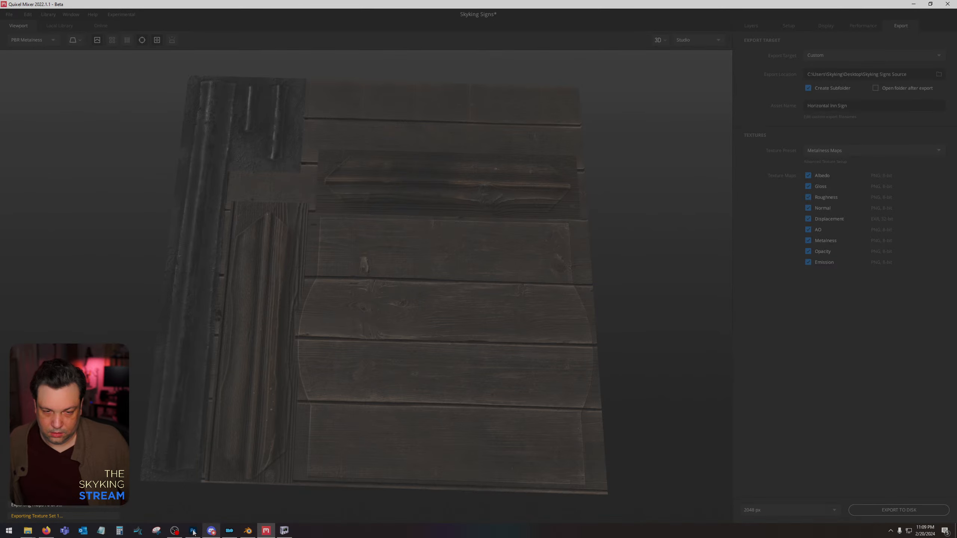
# Switch to Photoshop and replace the horizontal sign's colour ID layer with the exported Horizontal Inn Sign_Albedo and Horizontal Inn Sign_AO maps.
pyautogui.click(193, 531)
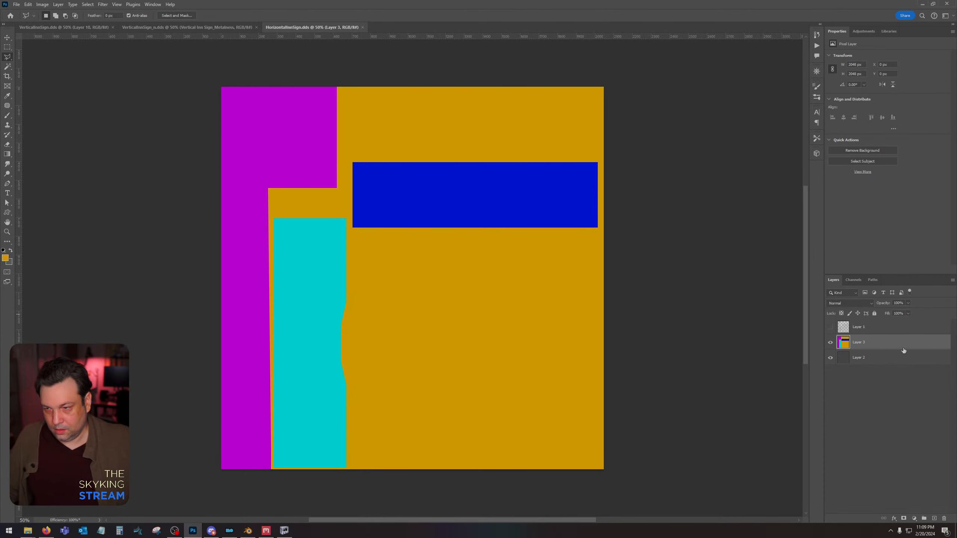
pyautogui.moveTo(909, 348); pyautogui.dragTo(944, 520)
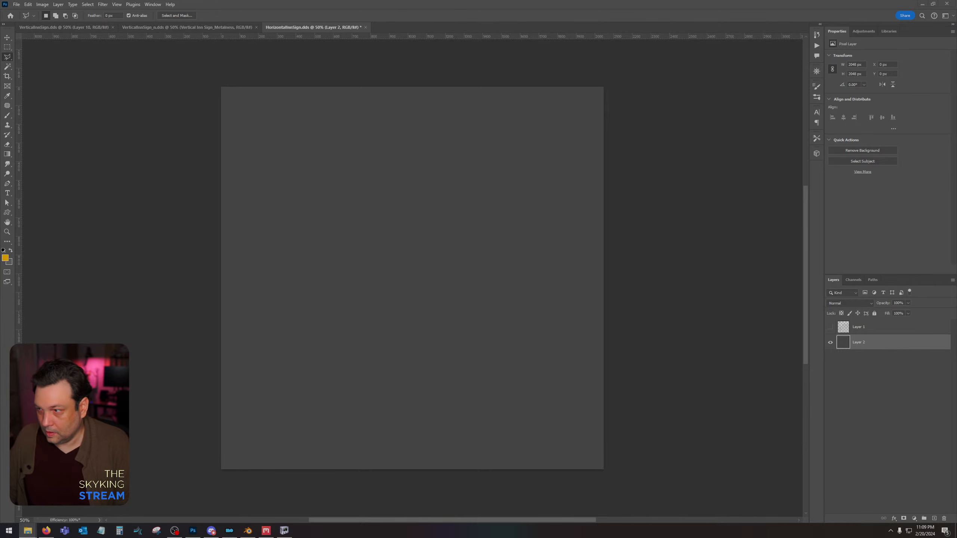
pyautogui.press('Return')
pyautogui.press('Return')
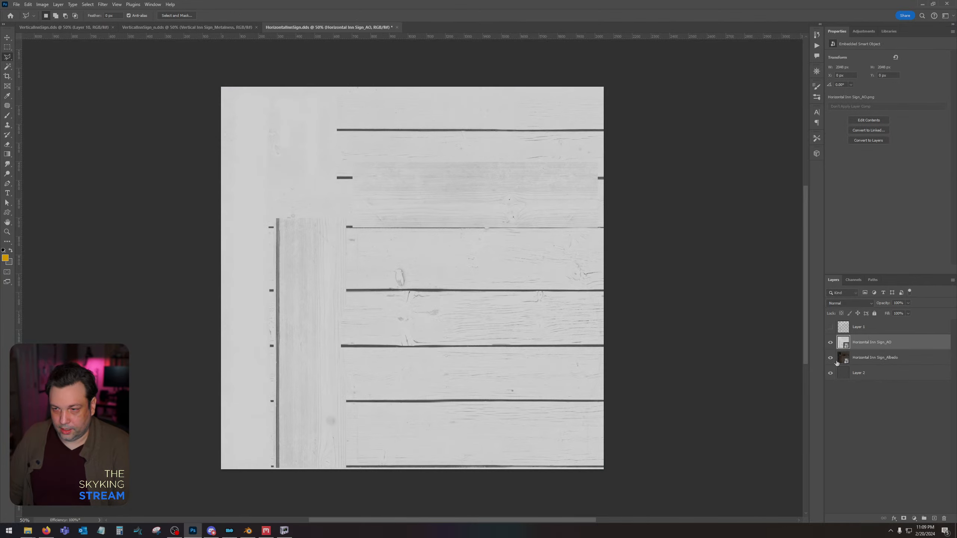
# Rasterize the placed Horizontal Inn Sign_Albedo and Horizontal Inn Sign_AO layers together.
pyautogui.keyDown('shift'); pyautogui.click(861, 362); pyautogui.keyUp('shift')
pyautogui.rightClick(862, 362)
pyautogui.click(887, 174)
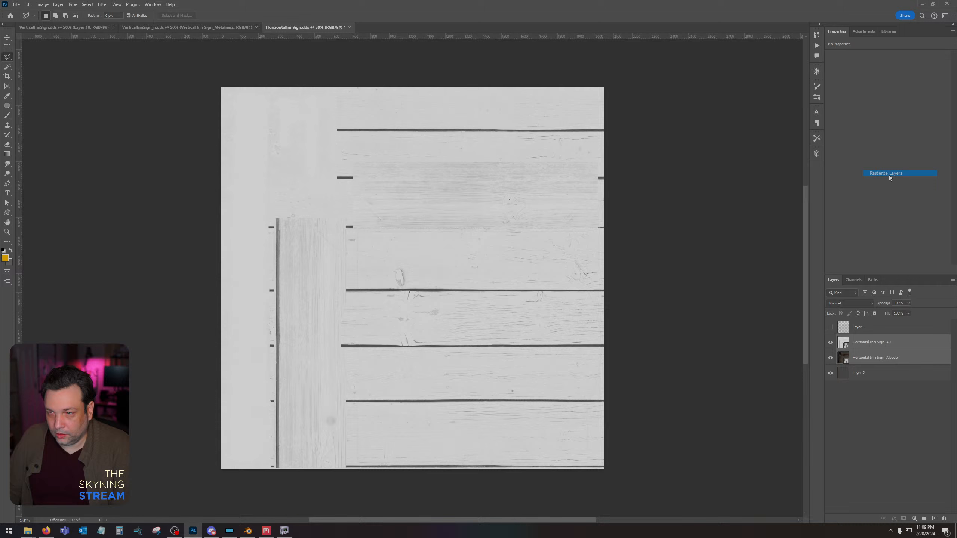
# Darken the Horizontal Inn Sign_AO layer with Levels, raising the black input level to 79.
pyautogui.click(883, 343)
pyautogui.hotkey('ctrl', 'l')
pyautogui.moveTo(536, 415); pyautogui.dragTo(565, 414)
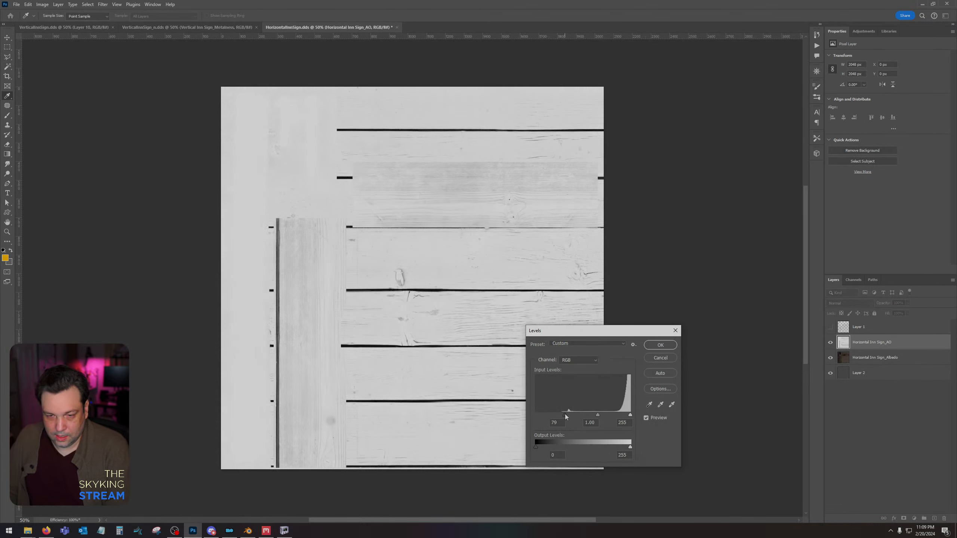
pyautogui.click(660, 345)
pyautogui.press('l')
# Set the Horizontal Inn Sign_AO layer's blend mode to Multiply and merge it with the albedo layer.
pyautogui.click(850, 304)
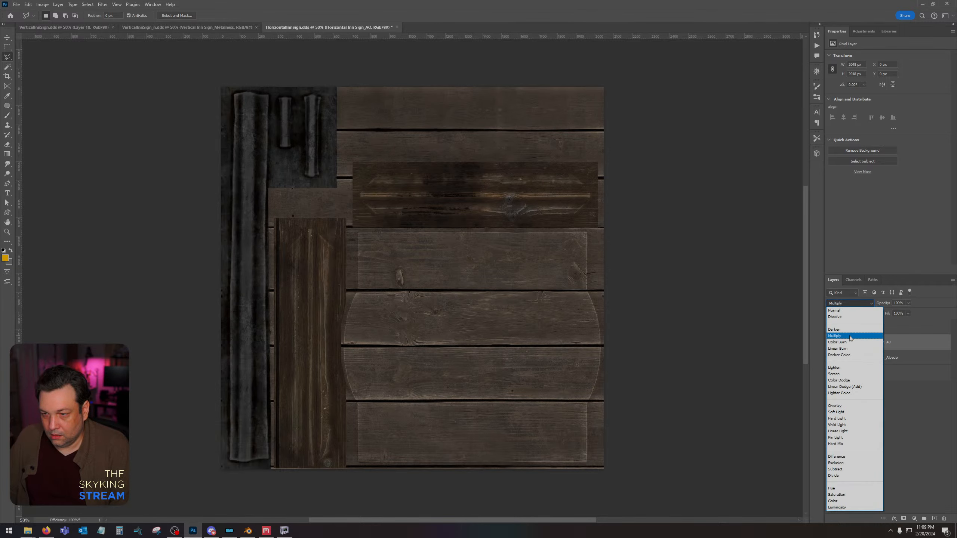
pyautogui.click(841, 335)
pyautogui.rightClick(872, 357)
pyautogui.click(896, 236)
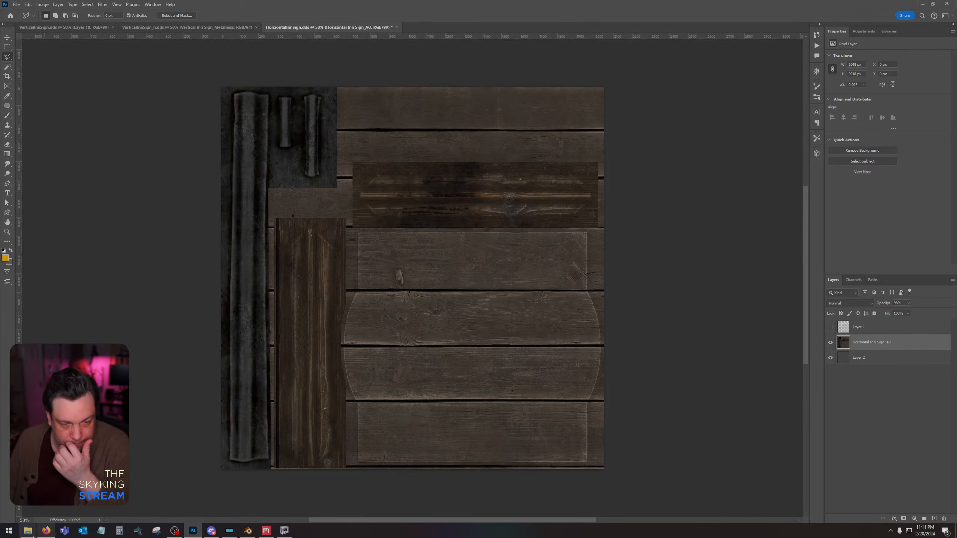
# Place the HorizontalInnSignUV.png layout over the merged sign texture and rasterize its layer.
pyautogui.moveTo(27, 533)
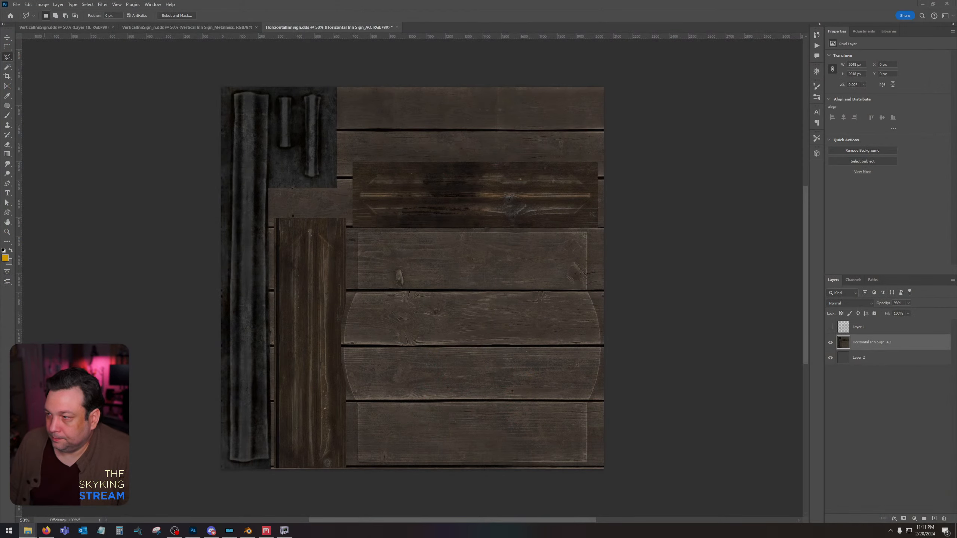
pyautogui.moveTo(956, 245); pyautogui.dragTo(406, 316)
pyautogui.press('Return')
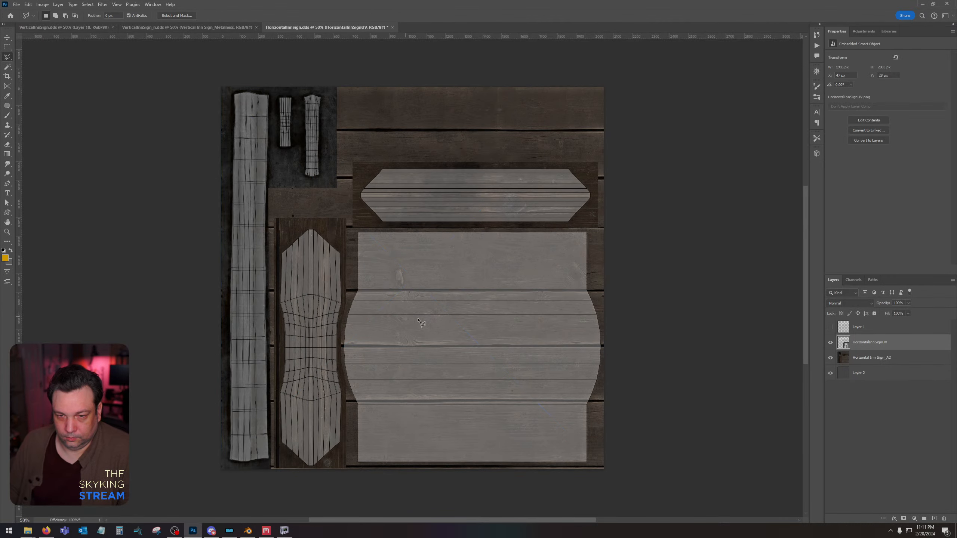
pyautogui.rightClick(877, 347)
pyautogui.click(910, 163)
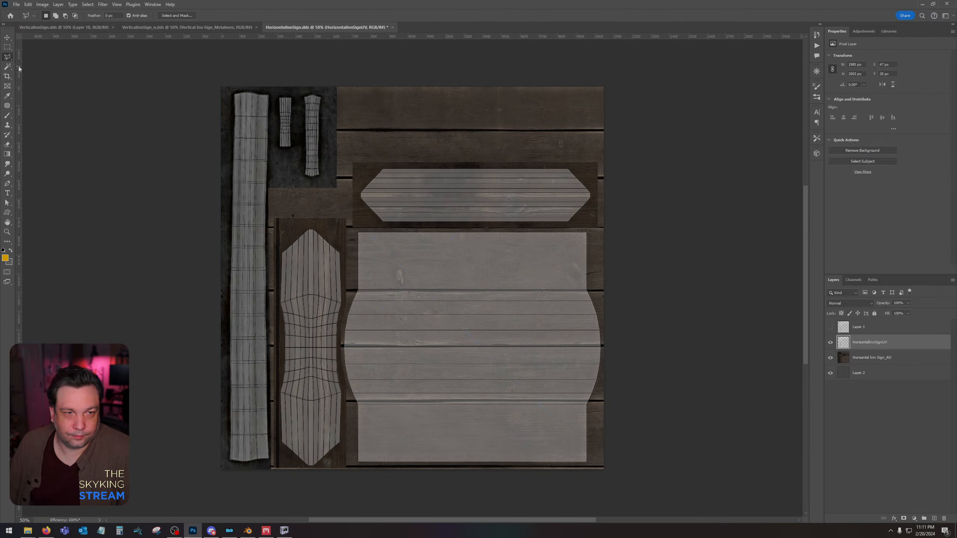
pyautogui.press('w')
pyautogui.click(430, 133)
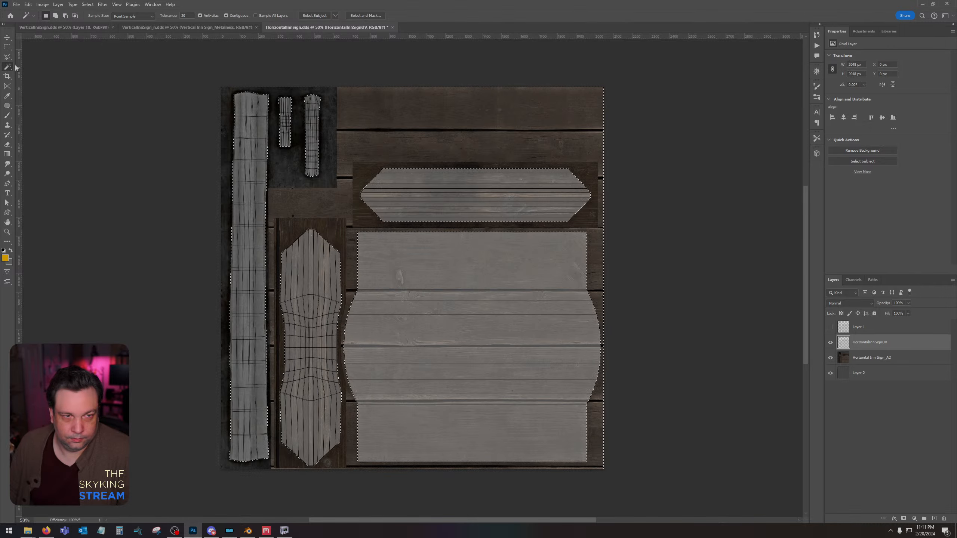
pyautogui.click(7, 47)
pyautogui.moveTo(217, 85); pyautogui.dragTo(343, 498)
pyautogui.moveTo(338, 149); pyautogui.dragTo(619, 225)
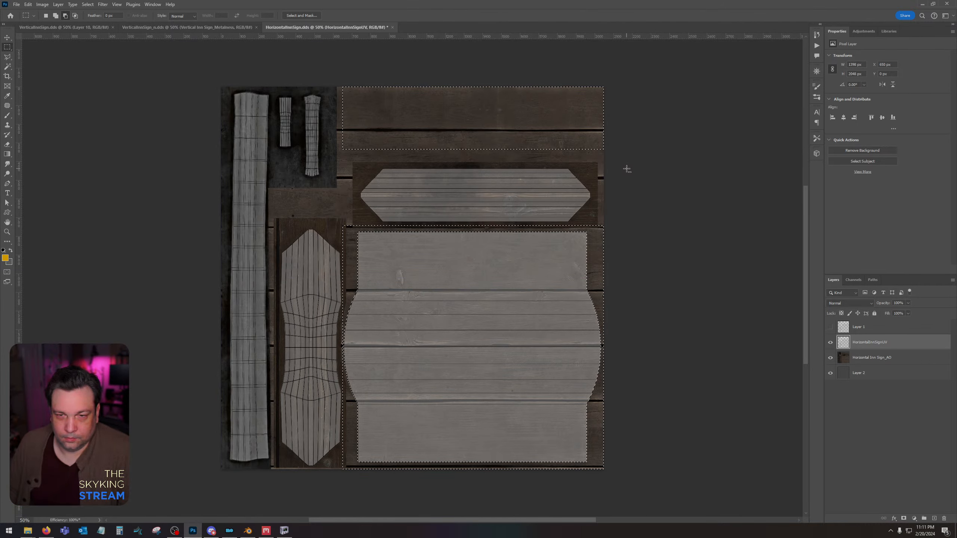
pyautogui.click(496, 243)
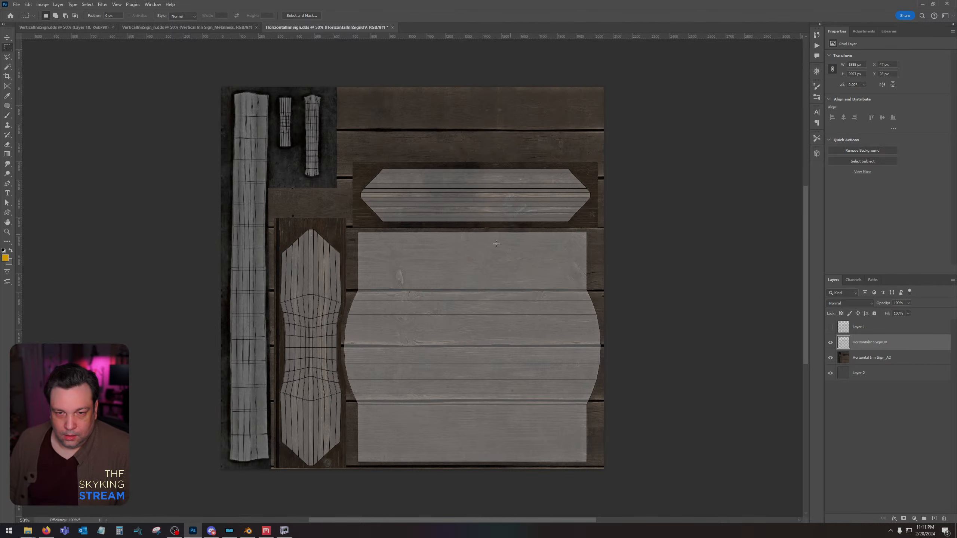
# Select the empty area around the UV islands with the Magic Wand, invert the selection and fill the islands with orange.
pyautogui.click(6, 67)
pyautogui.click(409, 284)
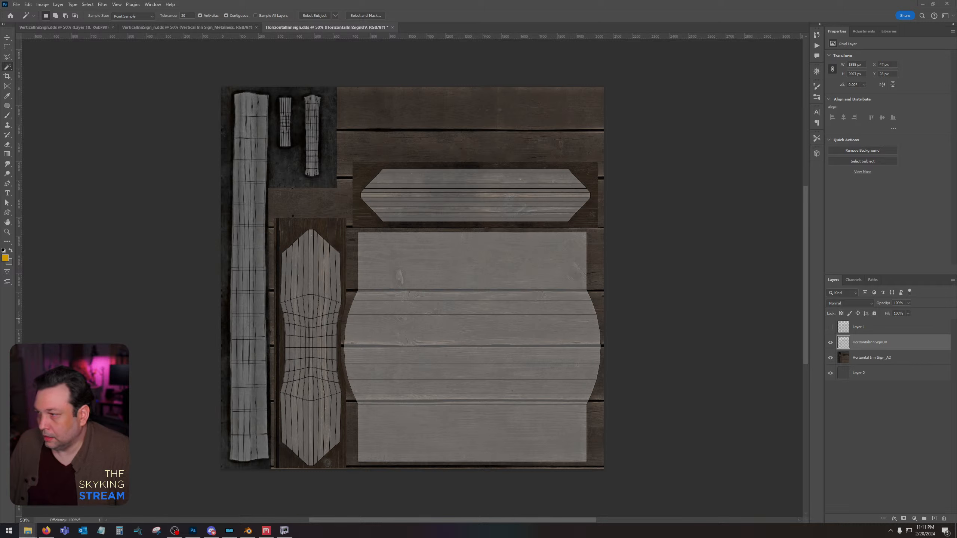
pyautogui.click(358, 146)
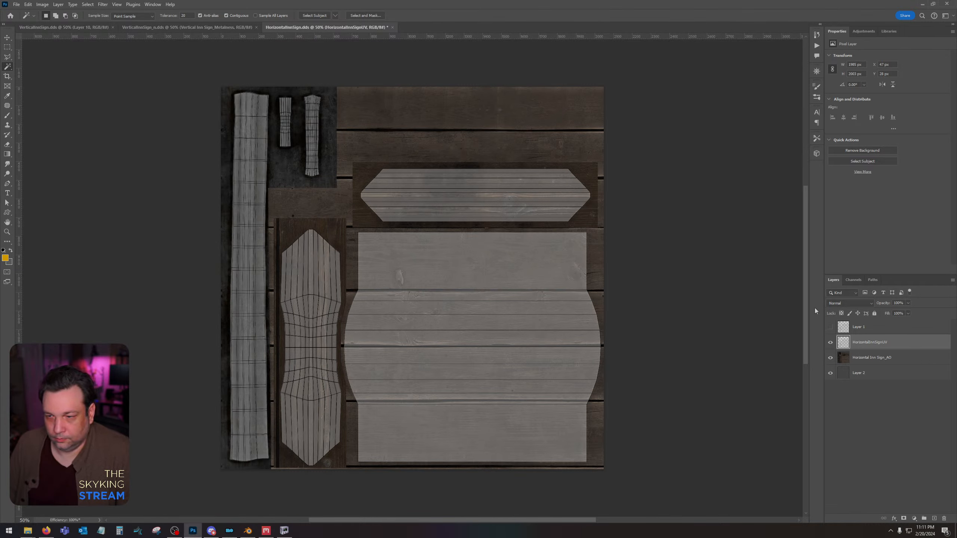
pyautogui.click(442, 114)
pyautogui.click(87, 4)
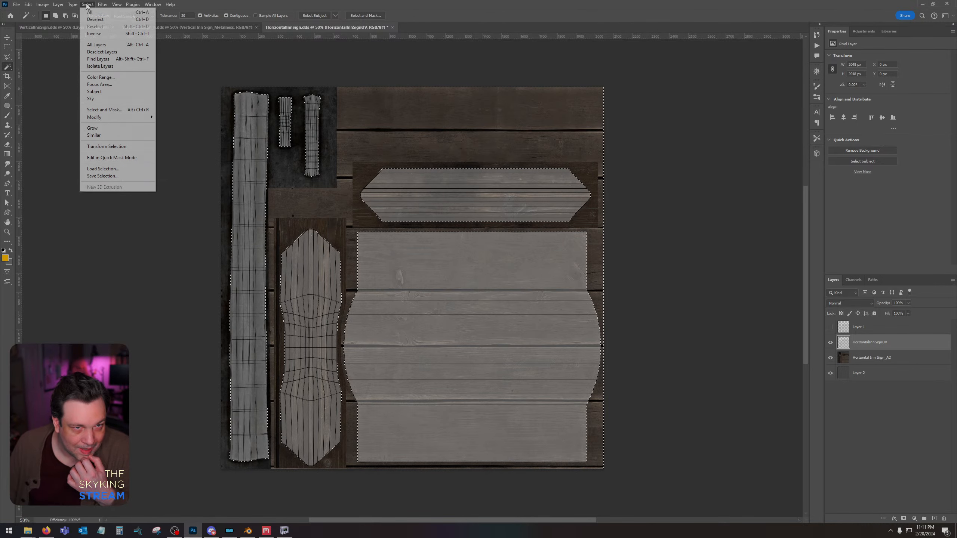
pyautogui.click(95, 33)
pyautogui.hotkey('alt', 'BackSpace')
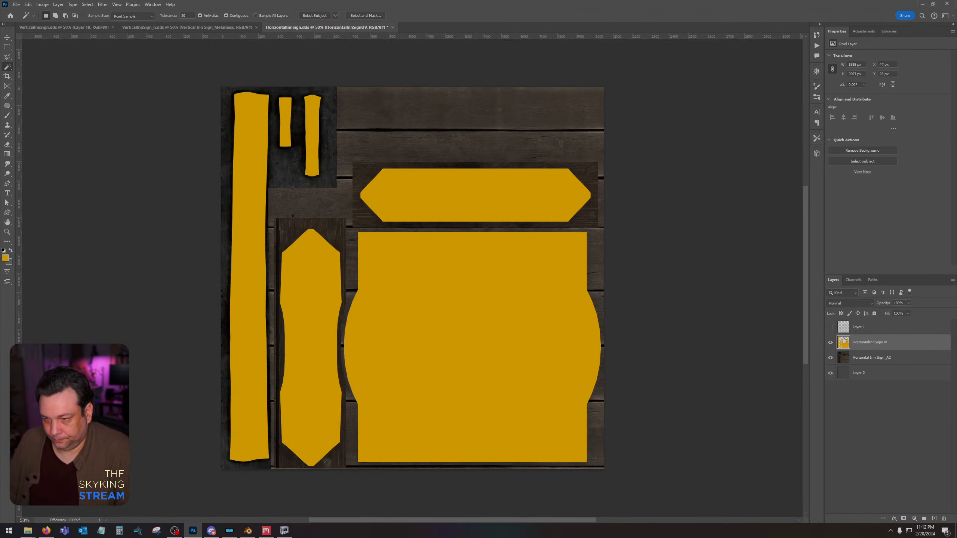
# Move the orange-filled HorizontalInnSignUV layer beneath the merged Horizontal Inn Sign_AO layer.
pyautogui.click(831, 343)
pyautogui.click(831, 342)
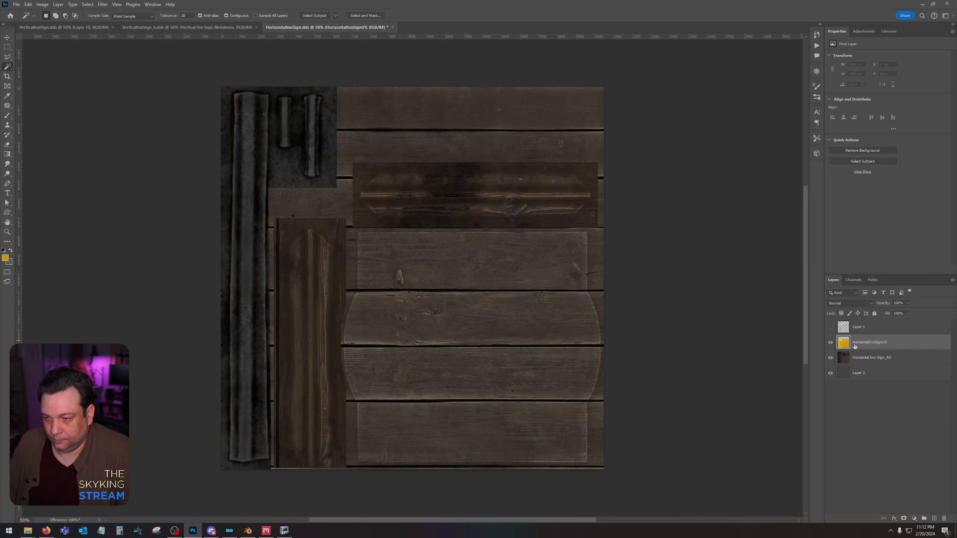
pyautogui.hotkey('ctrl', '[')
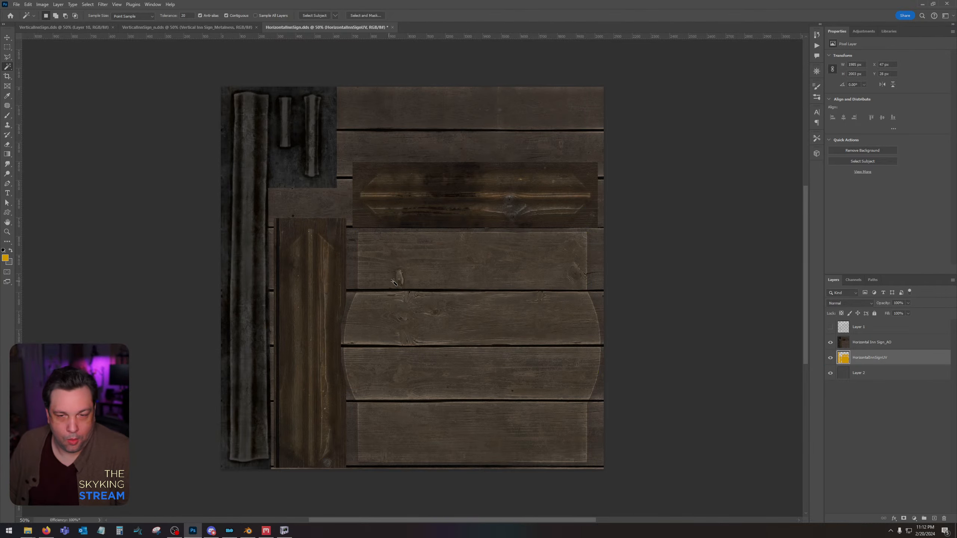
# Select the large sign board island and fill it with orange on a new layer above Horizontal Inn Sign_AO.
pyautogui.click(448, 307)
pyautogui.click(878, 342)
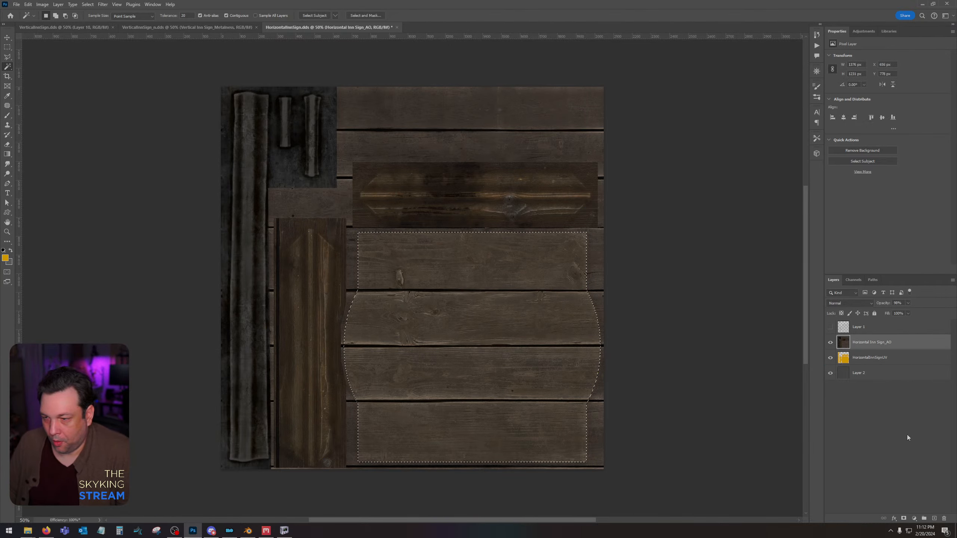
pyautogui.click(936, 520)
pyautogui.hotkey('alt', 'BackSpace')
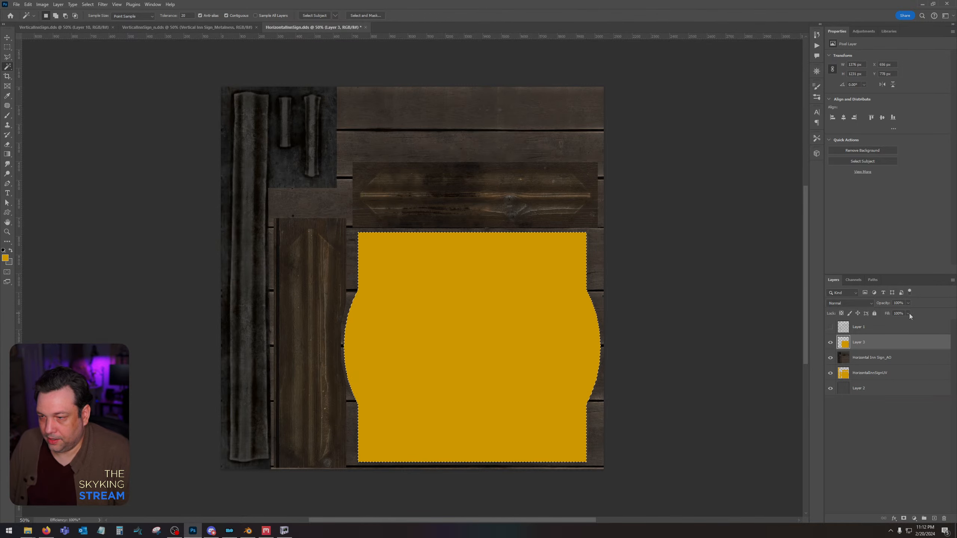
# Set the board layer's fill to 0% and add a black inner shadow at 100% opacity, 23% choke and 147 px size.
pyautogui.moveTo(910, 314); pyautogui.dragTo(878, 319)
pyautogui.doubleClick(878, 346)
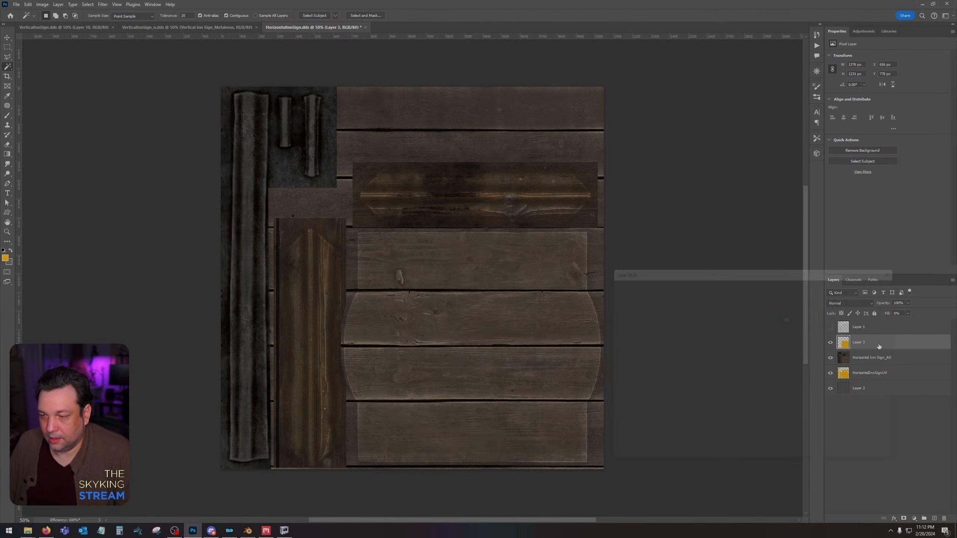
pyautogui.click(632, 355)
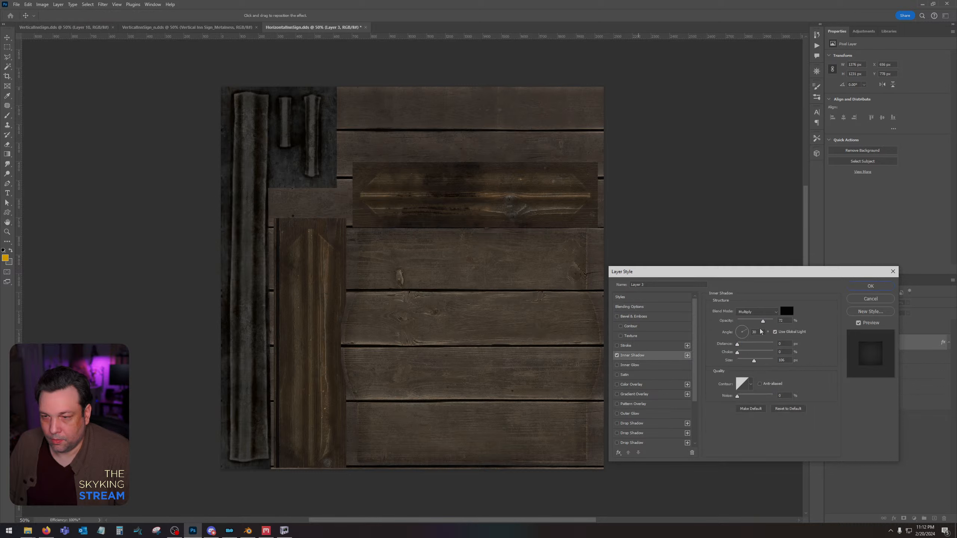
pyautogui.moveTo(762, 322); pyautogui.dragTo(774, 323)
pyautogui.moveTo(739, 355); pyautogui.dragTo(761, 362)
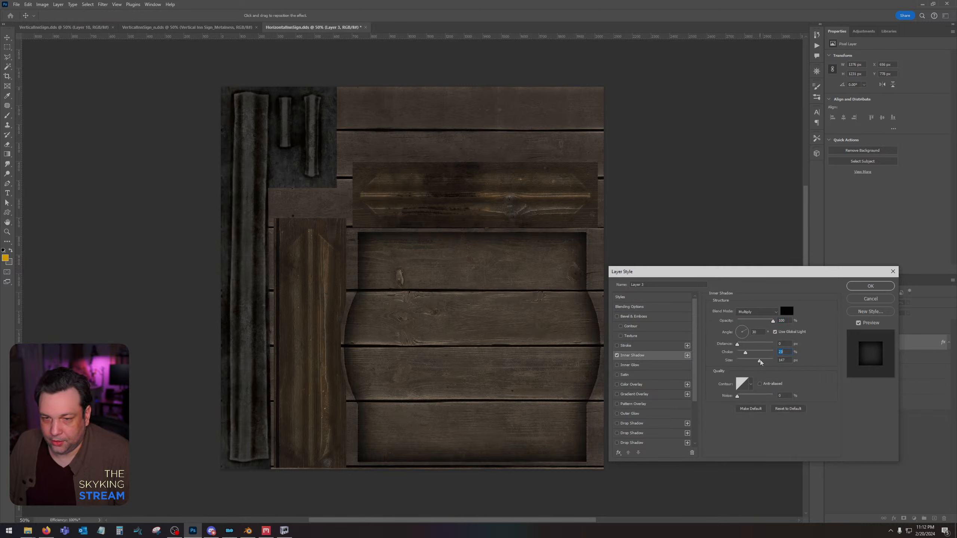
pyautogui.click(882, 287)
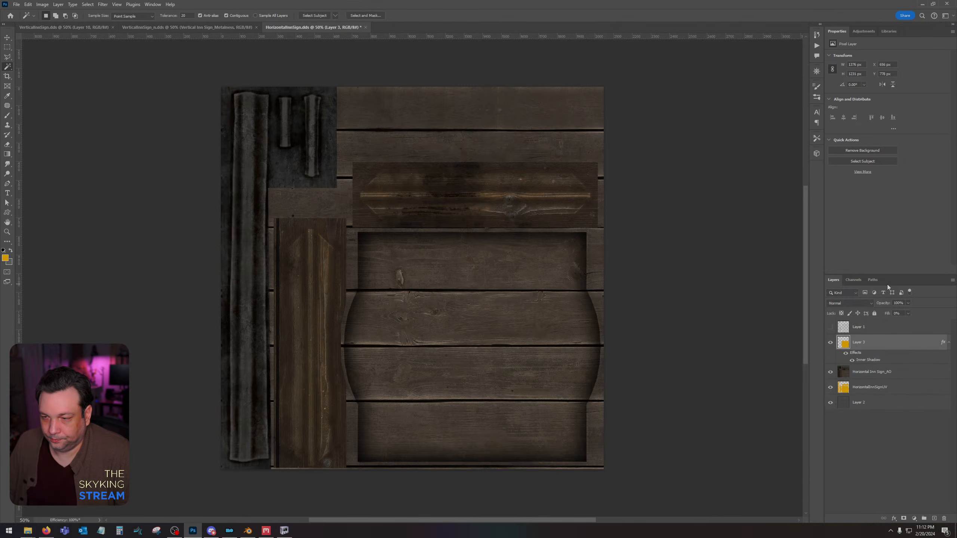
# Select the horizontal and vertical frame islands from HorizontalInnSignUV and fill them with orange on a new layer above Layer 3.
pyautogui.click(866, 388)
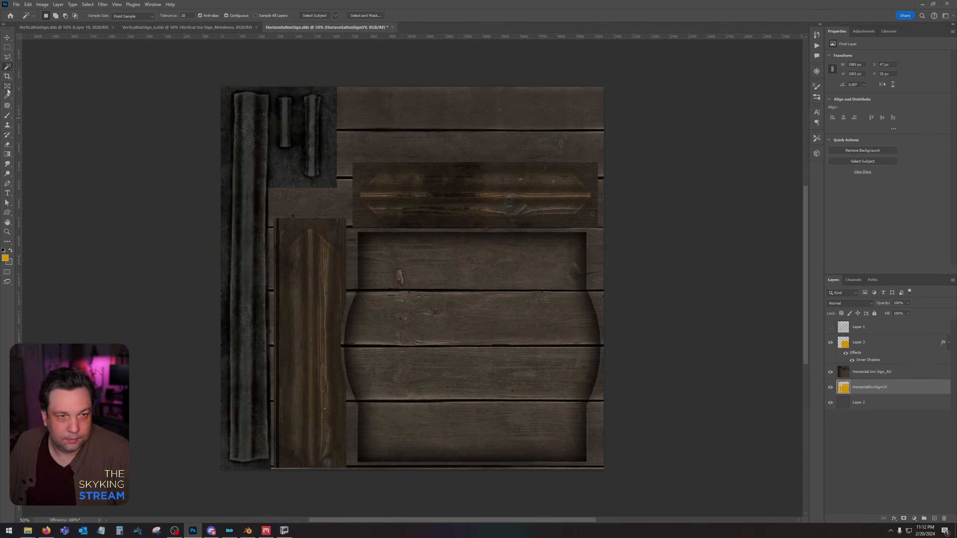
pyautogui.click(487, 215)
pyautogui.keyDown('shift'); pyautogui.click(291, 298); pyautogui.keyUp('shift')
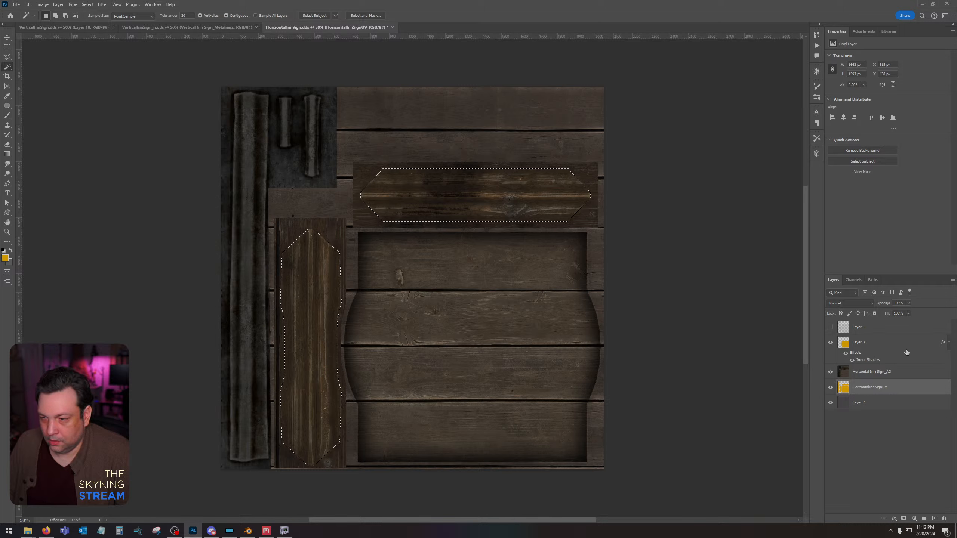
pyautogui.click(863, 343)
pyautogui.click(935, 519)
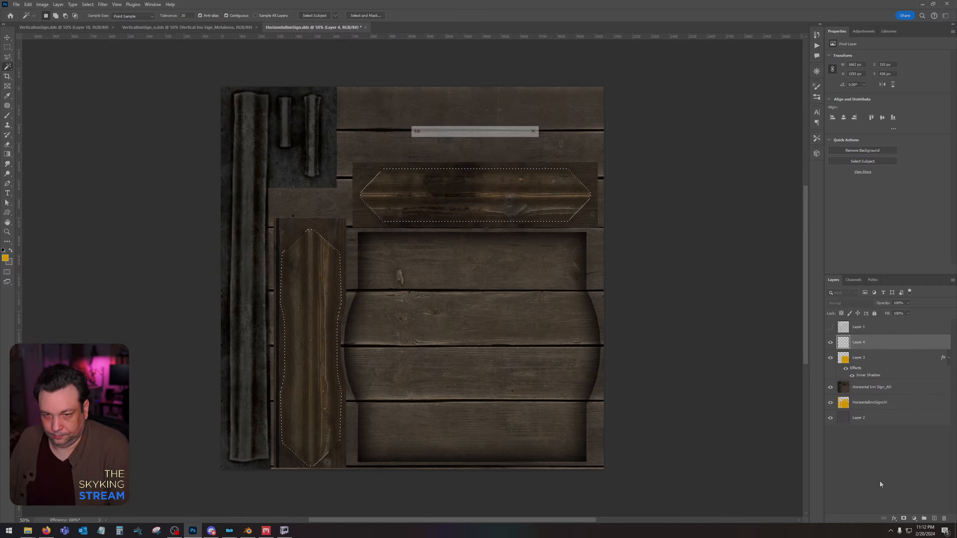
pyautogui.hotkey('alt', 'BackSpace')
pyautogui.hotkey('ctrl', 'd')
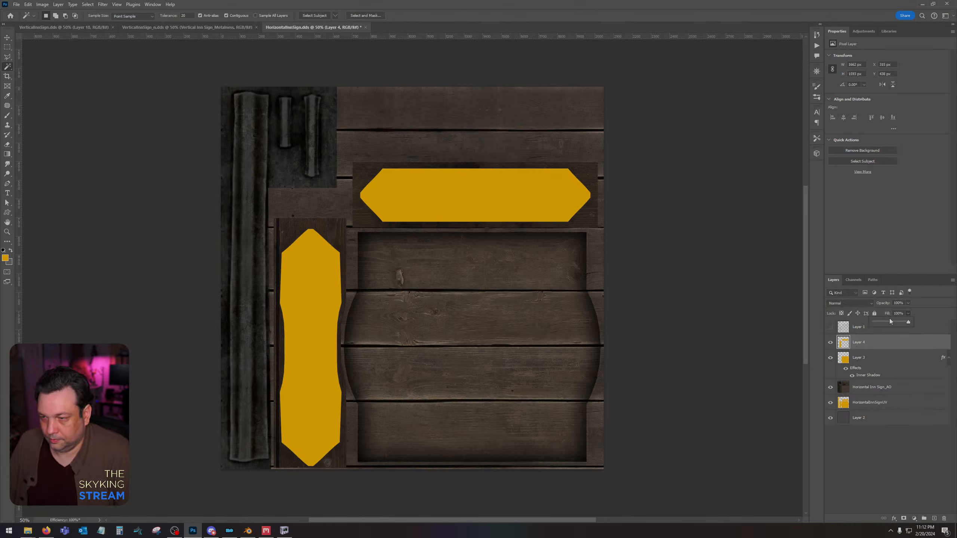
# Set the frame layer's fill to 0% and add an inner shadow with 57% opacity, 23% choke and 122 px size.
pyautogui.moveTo(891, 321); pyautogui.dragTo(876, 341)
pyautogui.doubleClick(881, 341)
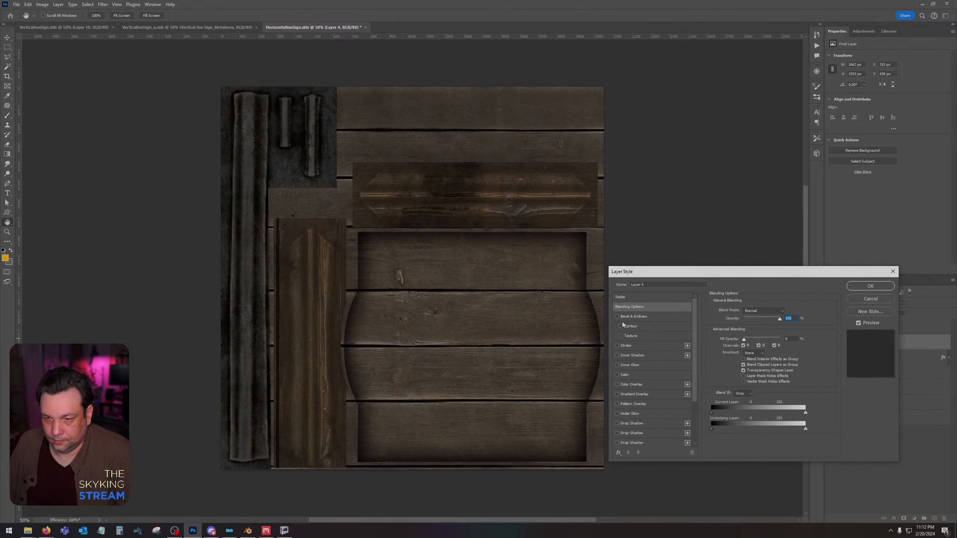
pyautogui.click(632, 355)
pyautogui.moveTo(772, 322); pyautogui.dragTo(740, 328)
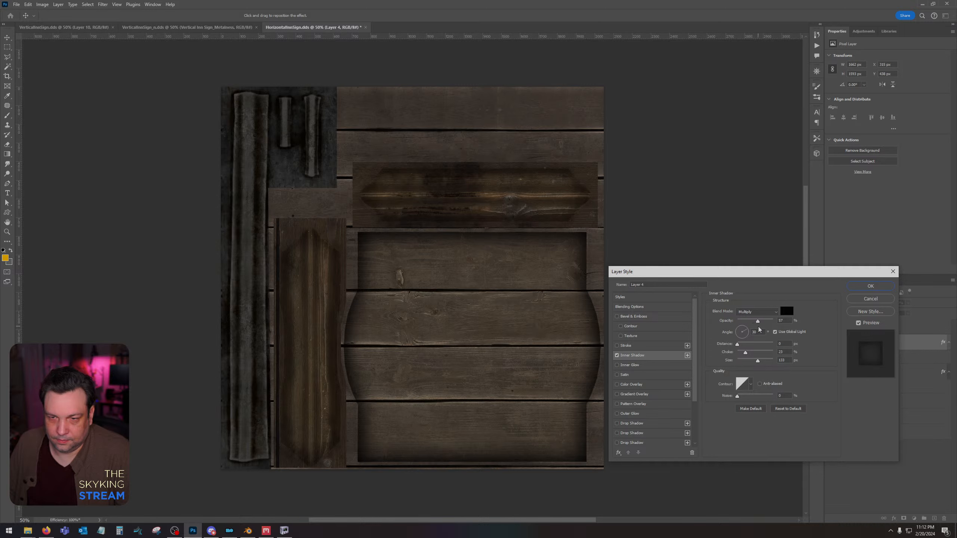
pyautogui.click(863, 286)
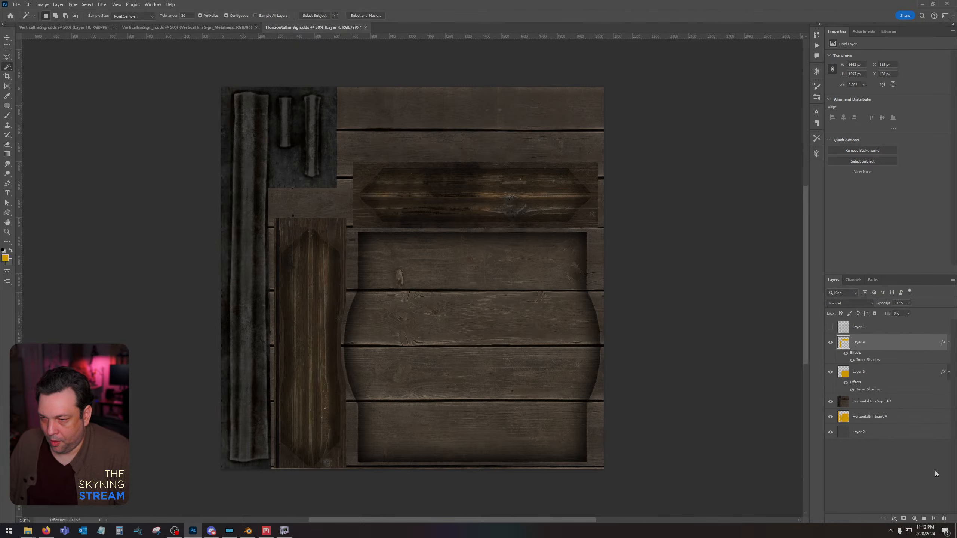
# Load the outline of both frame islands from Layer 4 and fill it with orange on a new layer above.
pyautogui.keyDown('ctrl'); pyautogui.click(844, 343); pyautogui.keyUp('ctrl')
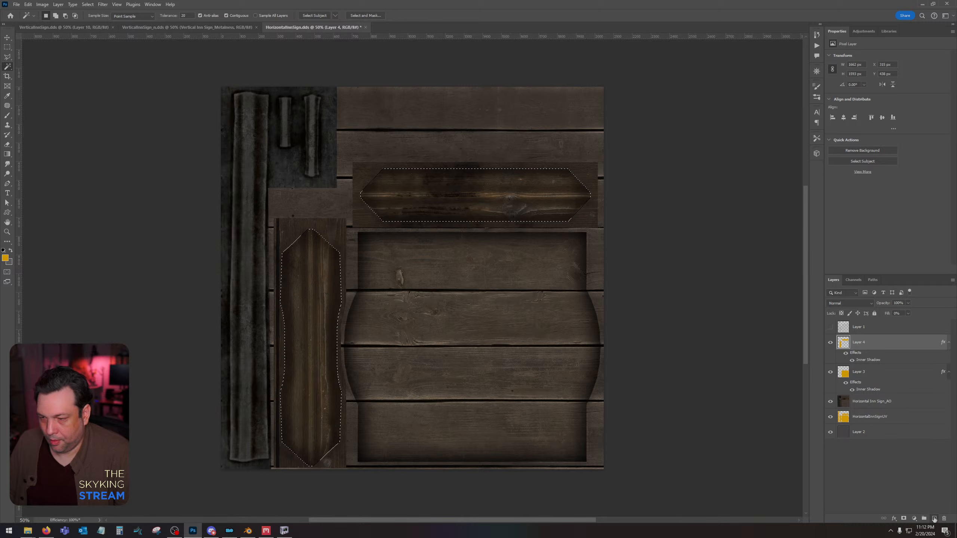
pyautogui.hotkey('ctrl', 'shift', 'alt', 'n')
pyautogui.hotkey('alt', 'BackSpace')
pyautogui.hotkey('ctrl', 'd')
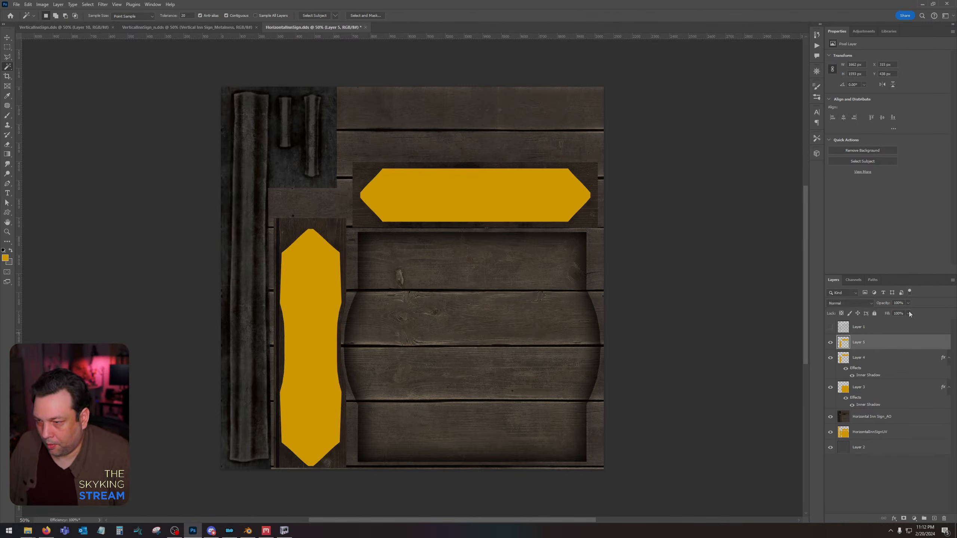
# Set Layer 5's fill to 0% and apply the Stroke and Inner Glow effects to it.
pyautogui.moveTo(905, 323); pyautogui.dragTo(862, 339)
pyautogui.doubleClick(872, 342)
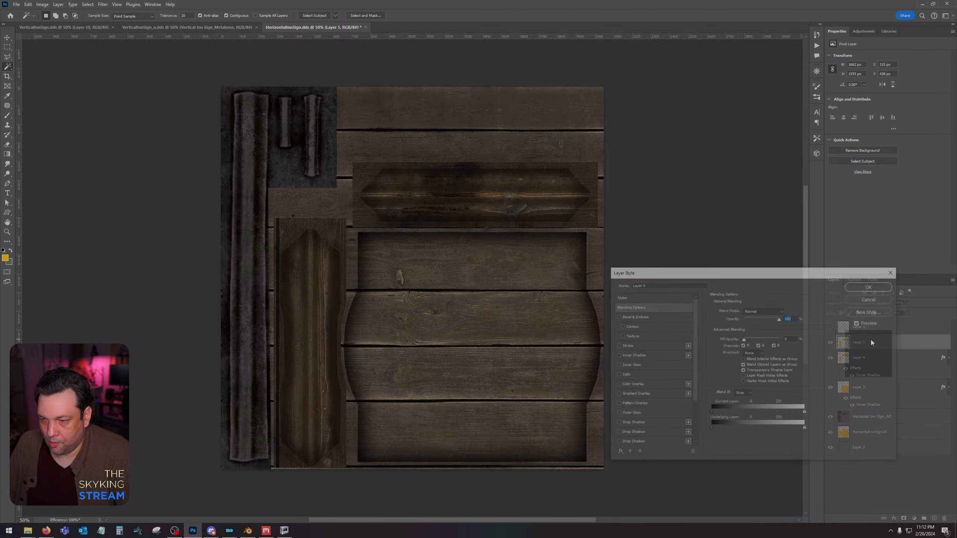
pyautogui.click(617, 365)
pyautogui.click(617, 346)
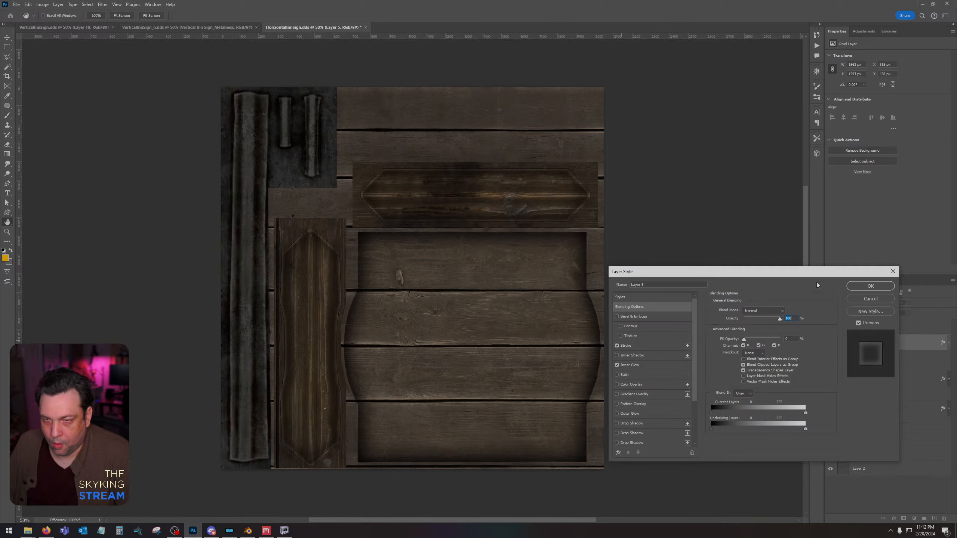
pyautogui.click(870, 286)
# Rasterize Layer 5's layer style and set its blend mode to Soft Light.
pyautogui.rightClick(875, 341)
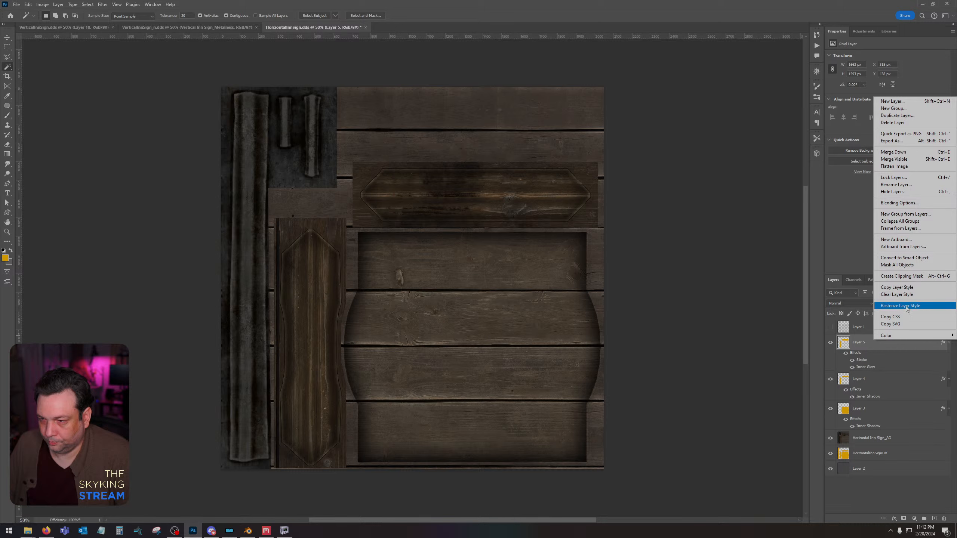
pyautogui.click(907, 308)
pyautogui.click(849, 304)
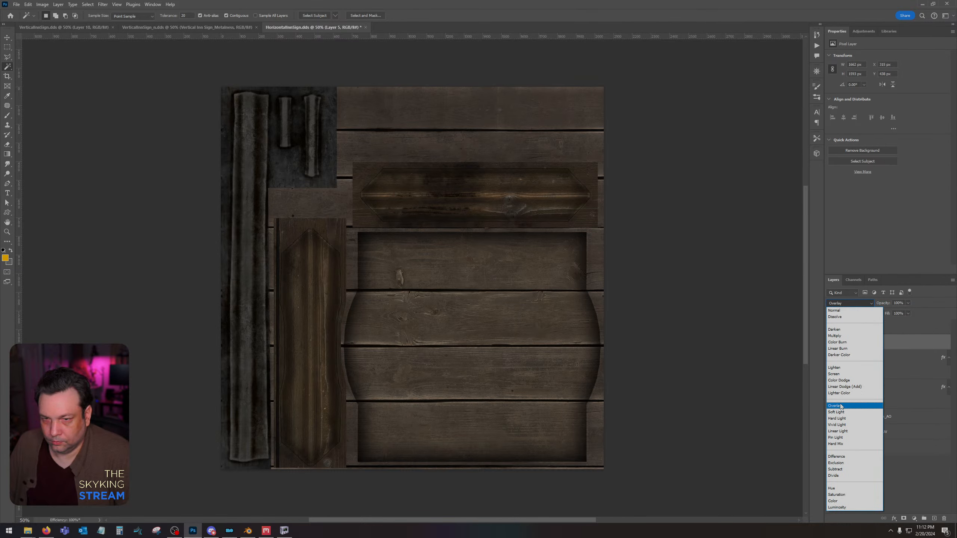
pyautogui.click(837, 412)
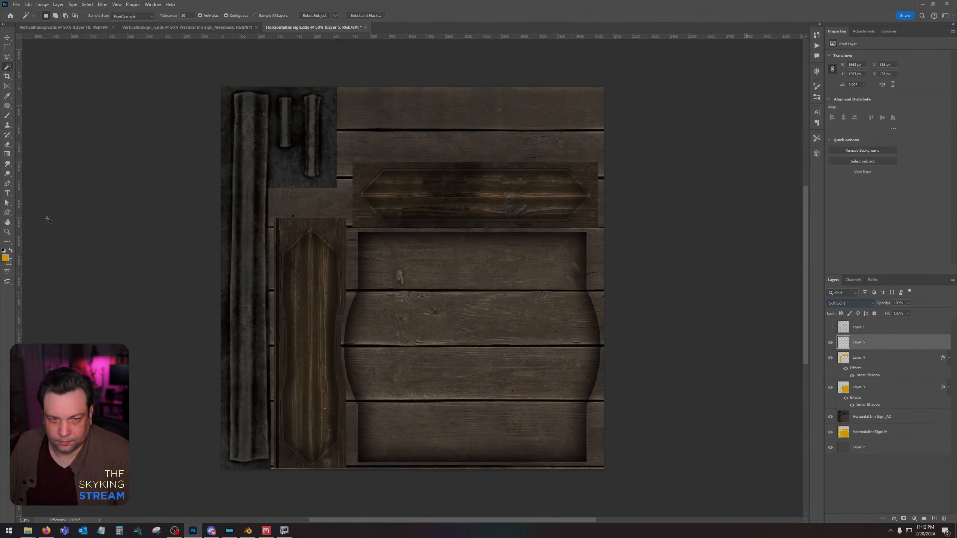
# Delete the long straight edge lines of the horizontal frame piece on Layer 5, keeping only its angled ends.
pyautogui.click(8, 231)
pyautogui.click(405, 168)
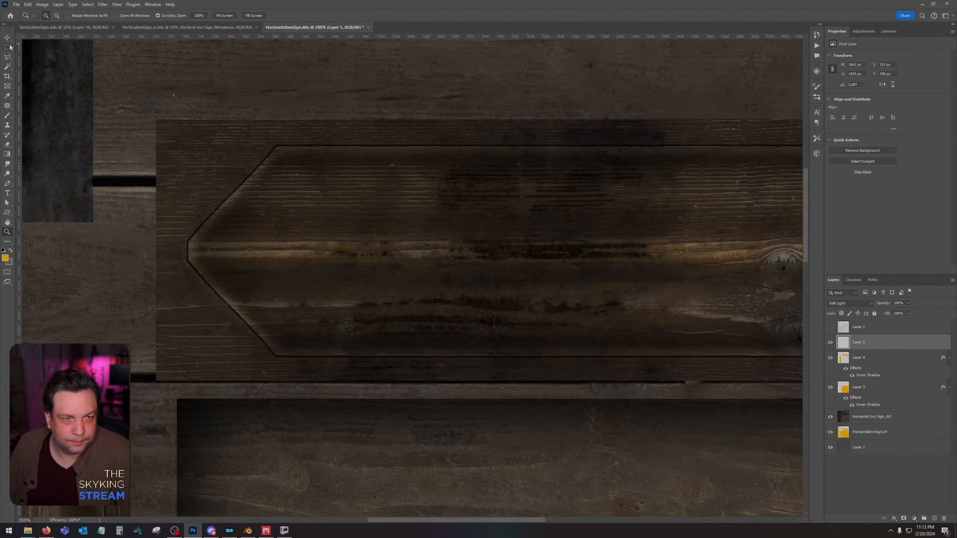
pyautogui.click(10, 46)
pyautogui.moveTo(277, 140); pyautogui.dragTo(338, 376)
pyautogui.press('Delete')
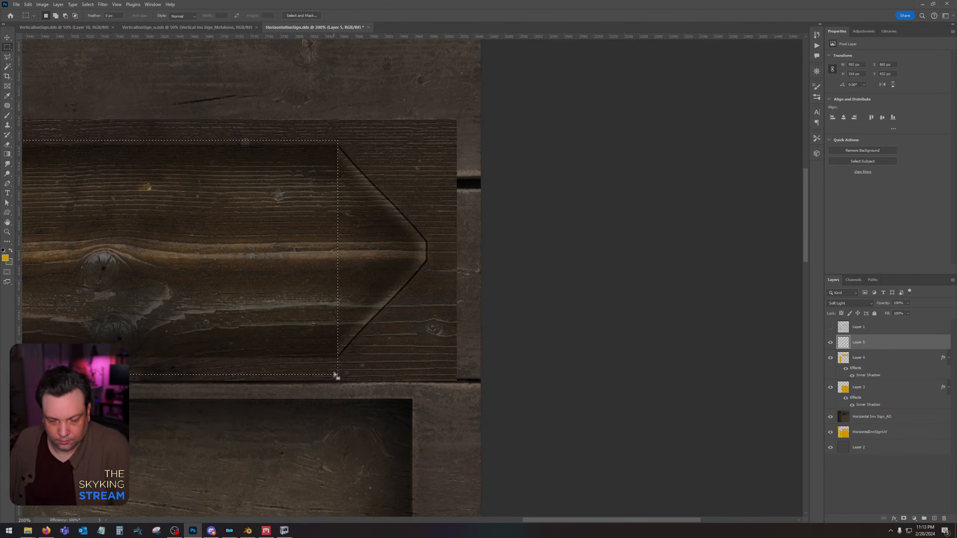
pyautogui.hotkey('ctrl', 'd')
# Delete the long side edge lines of the vertical frame piece on Layer 5 between its angled ends.
pyautogui.moveTo(81, 328); pyautogui.dragTo(717, 146)
pyautogui.moveTo(225, 258); pyautogui.dragTo(459, 195)
pyautogui.moveTo(174, 240); pyautogui.dragTo(407, 246)
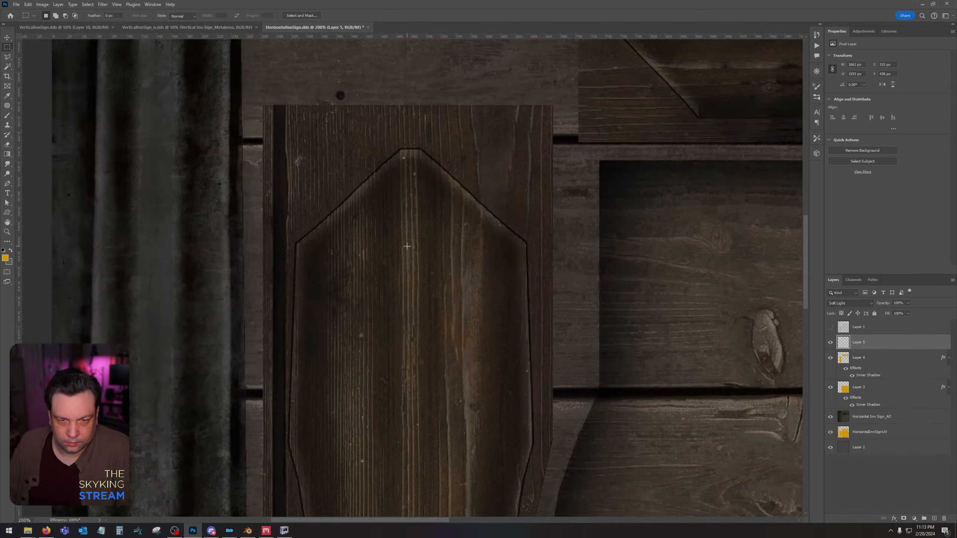
pyautogui.moveTo(290, 244); pyautogui.dragTo(273, 272)
pyautogui.press('Delete')
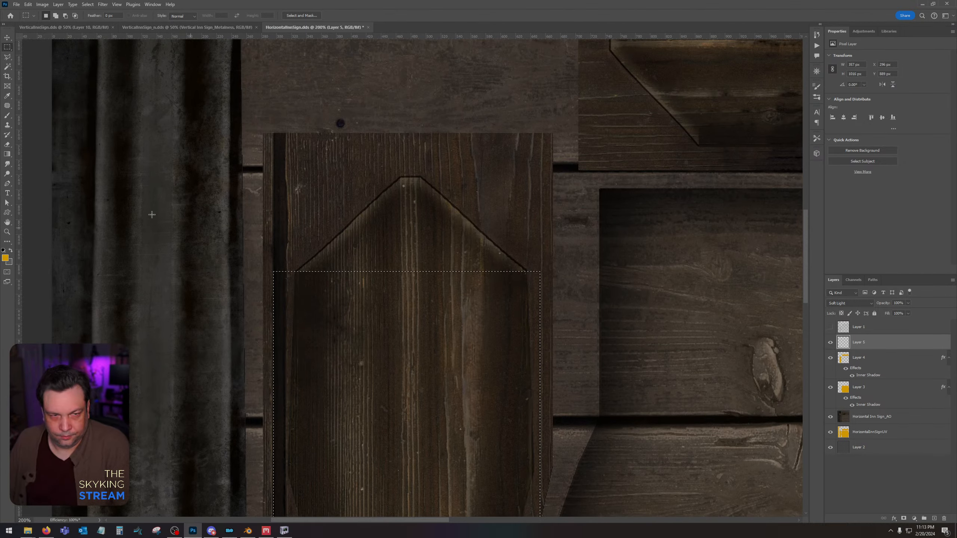
pyautogui.hotkey('ctrl', 'd')
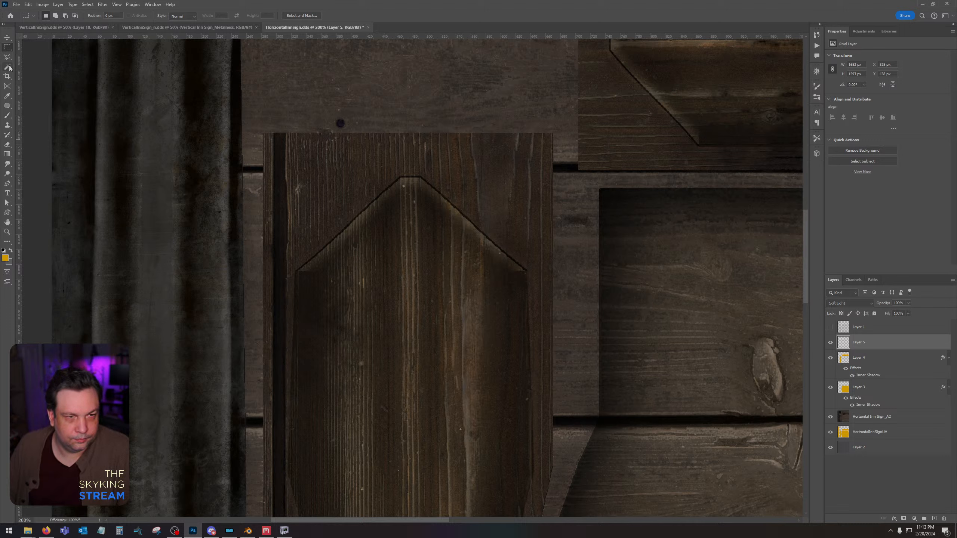
# Use the Eraser on Layer 5 to clean up the cut highlight ends at the corners of both frame pieces.
pyautogui.click(7, 144)
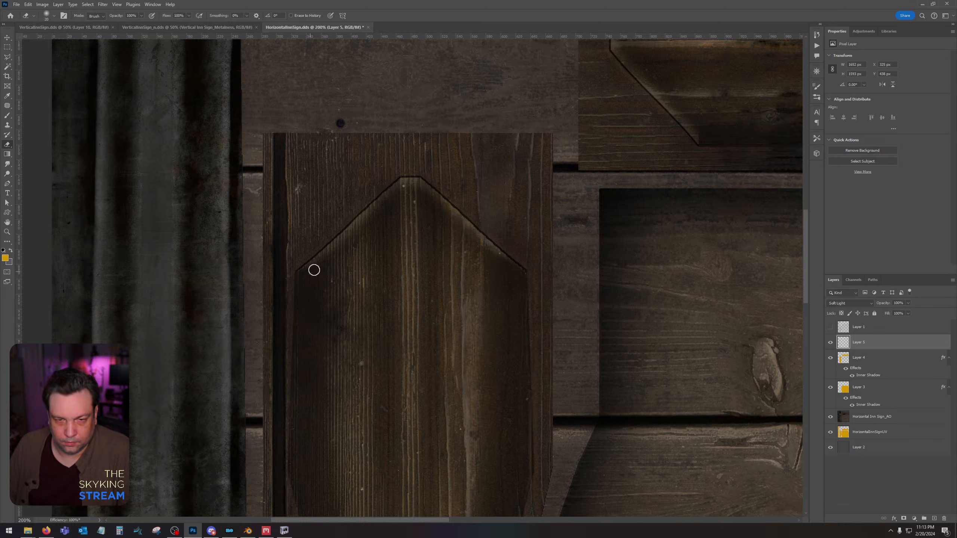
pyautogui.scroll(-10, 441, 376)
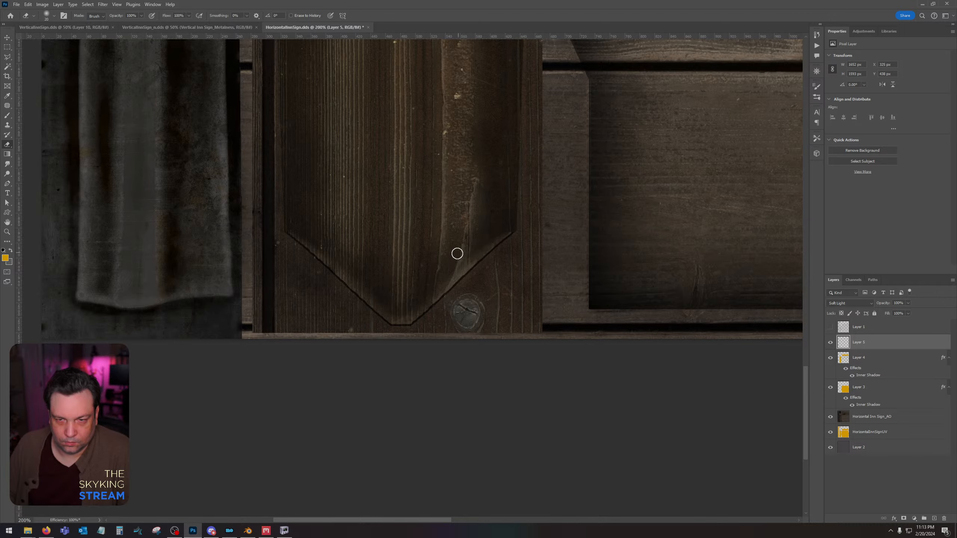
pyautogui.moveTo(530, 134); pyautogui.dragTo(371, 359)
pyautogui.moveTo(369, 196); pyautogui.dragTo(410, 434)
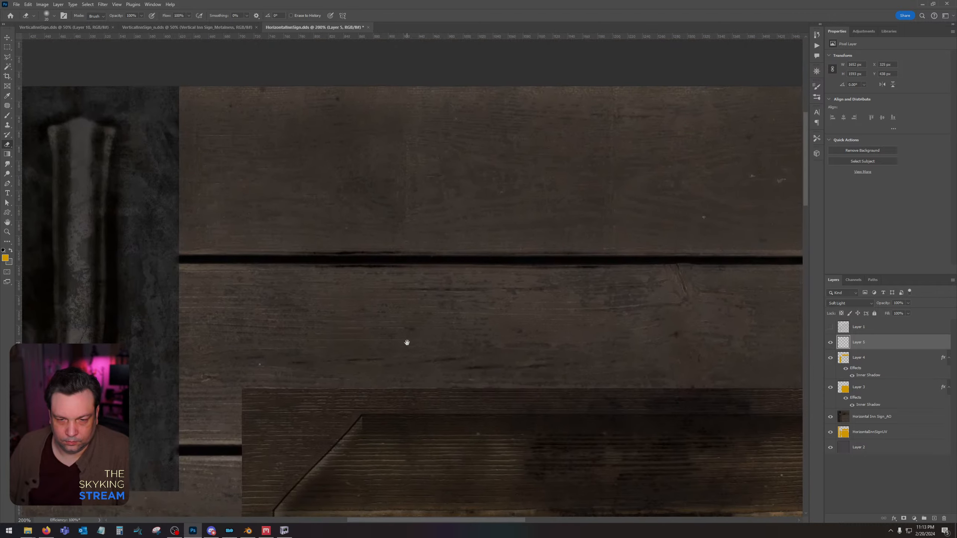
pyautogui.moveTo(407, 356); pyautogui.dragTo(426, 260)
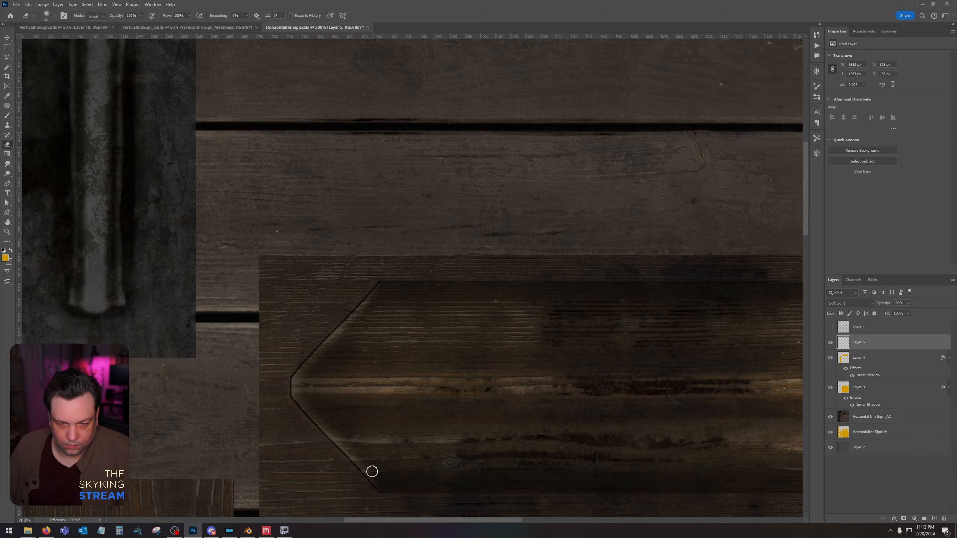
pyautogui.moveTo(624, 374); pyautogui.dragTo(216, 325)
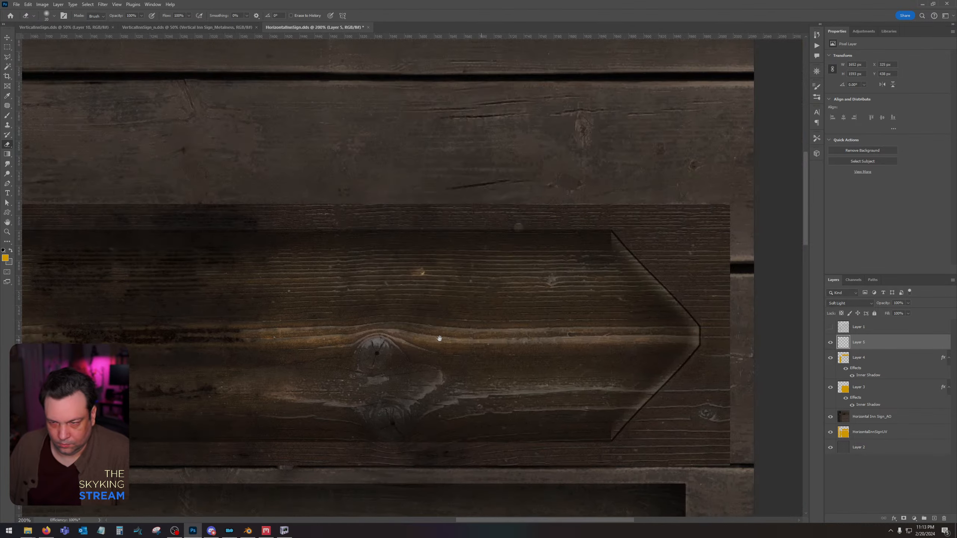
pyautogui.moveTo(439, 339); pyautogui.dragTo(388, 338)
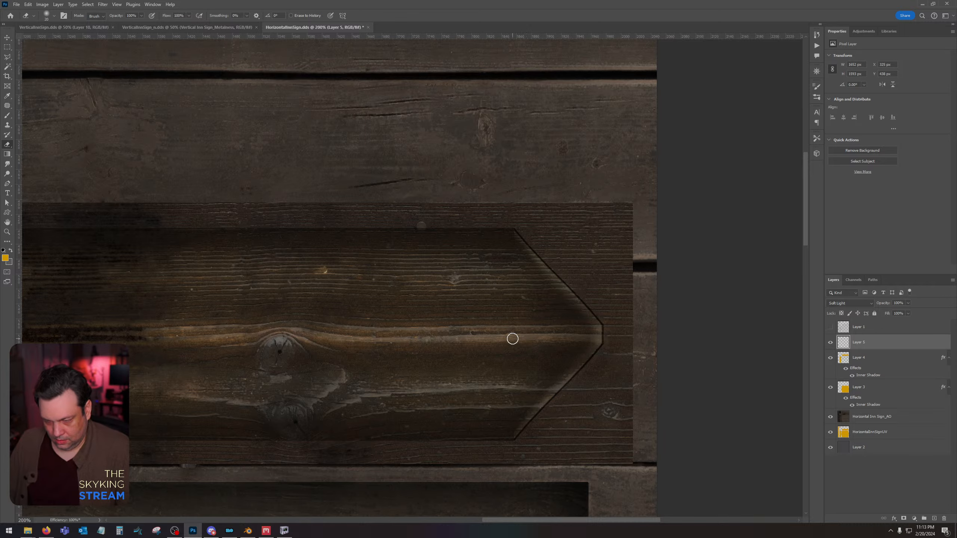
# Save the HorizontalInnSign.dds texture and switch to NifSkope to inspect the shaded sign model.
pyautogui.hotkey('ctrl', 's')
pyautogui.click(498, 276)
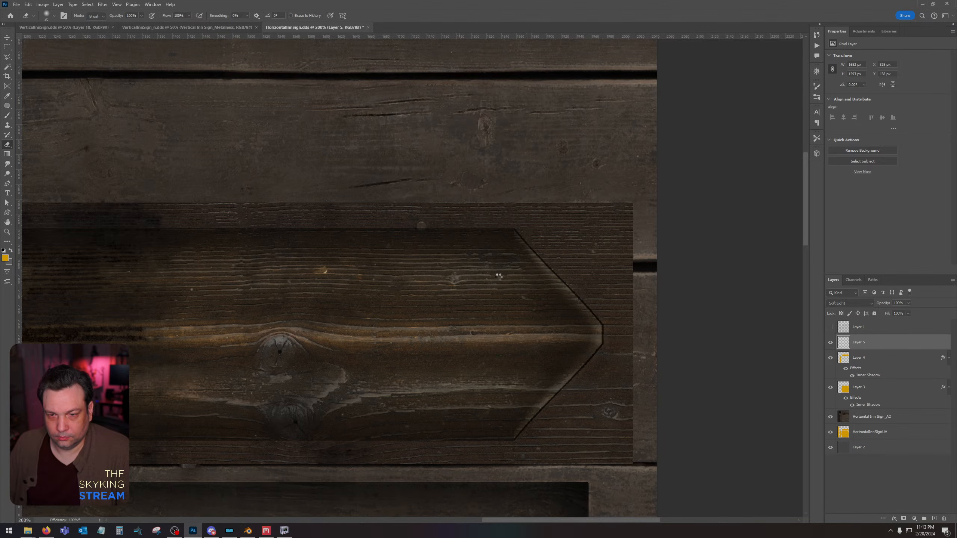
pyautogui.click(282, 532)
pyautogui.moveTo(512, 346); pyautogui.dragTo(506, 370)
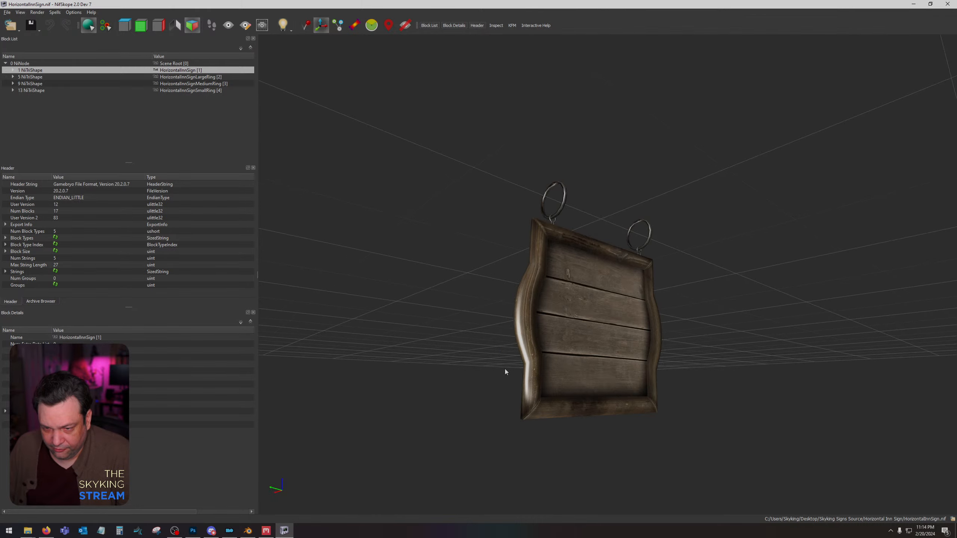
# Switch to Photoshop, adjust the Inner Shadow effect on Layer 4 and save the HorizontalInnSign.dds texture.
pyautogui.click(193, 531)
pyautogui.keyDown('alt'); pyautogui.scroll(-3, 603, 327); pyautogui.keyUp('alt')
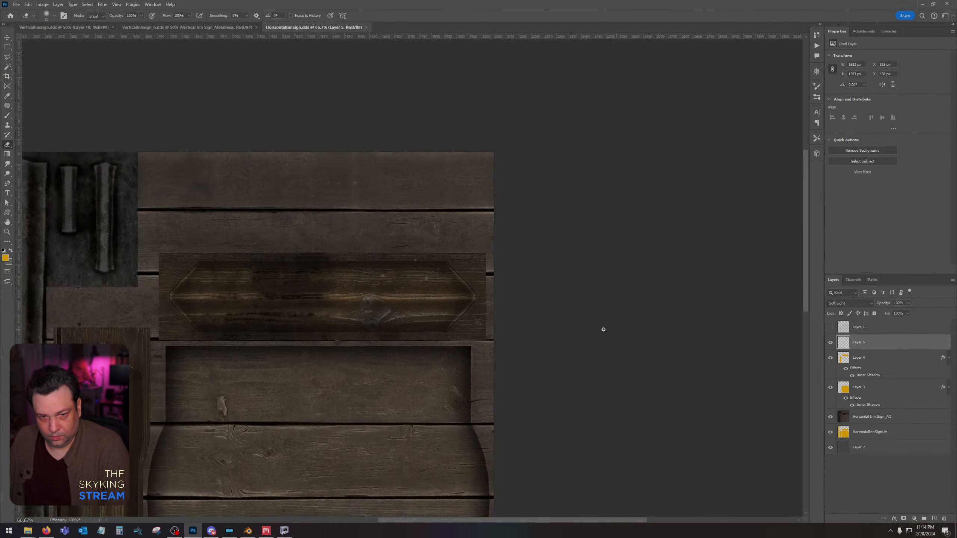
pyautogui.doubleClick(902, 364)
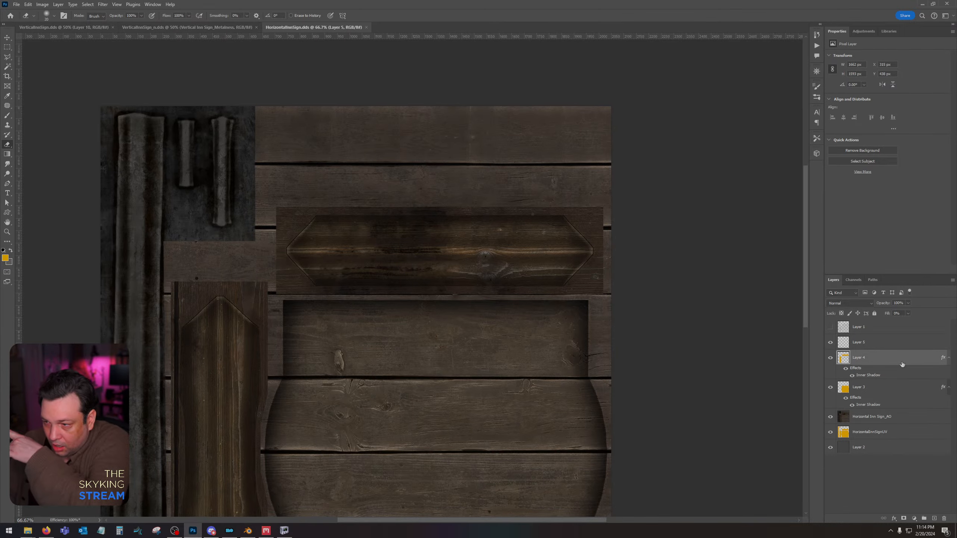
pyautogui.click(672, 356)
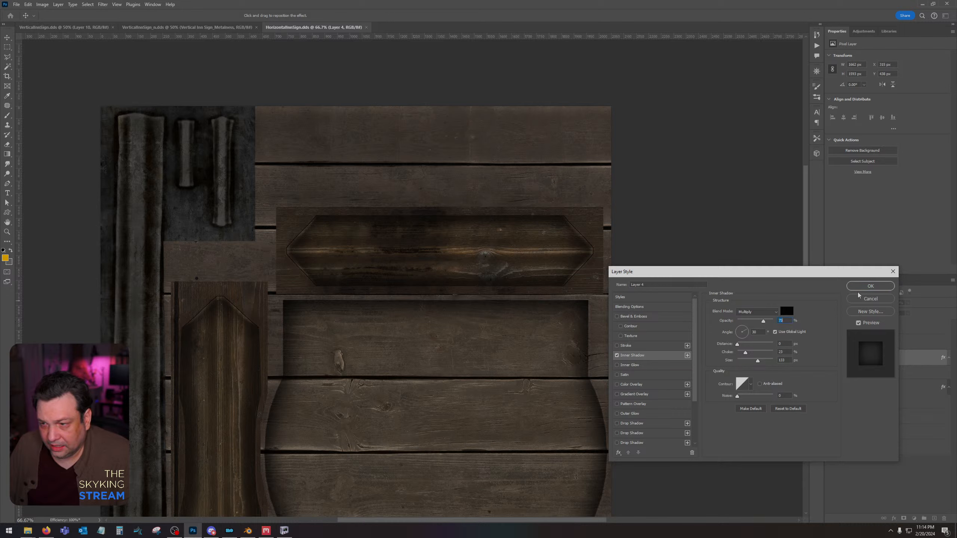
pyautogui.click(871, 286)
pyautogui.hotkey('ctrl', 's')
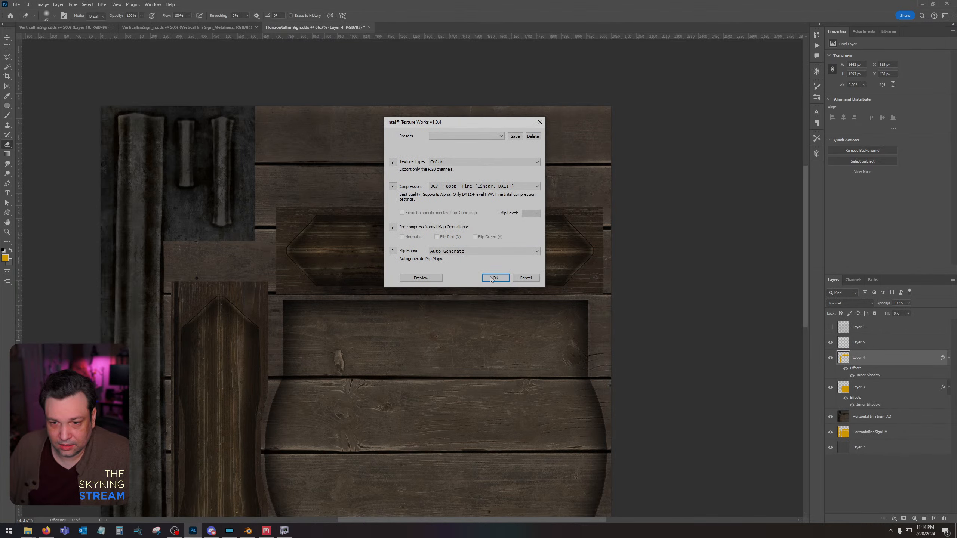
pyautogui.click(495, 277)
# Create a new 2048 x 2048 px document and place the Horizontal Inn Sign normal, metalness and gloss maps in it.
pyautogui.click(17, 5)
pyautogui.click(24, 13)
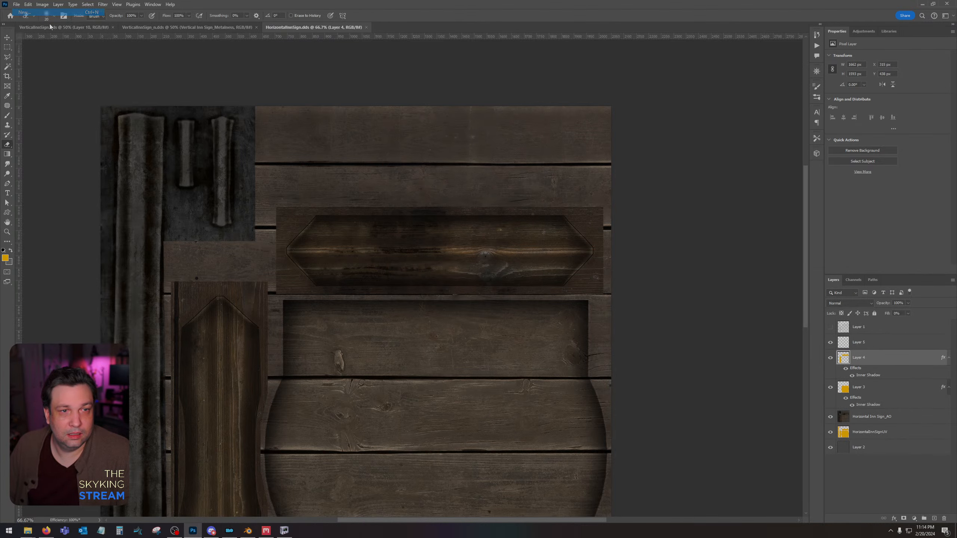
pyautogui.click(626, 372)
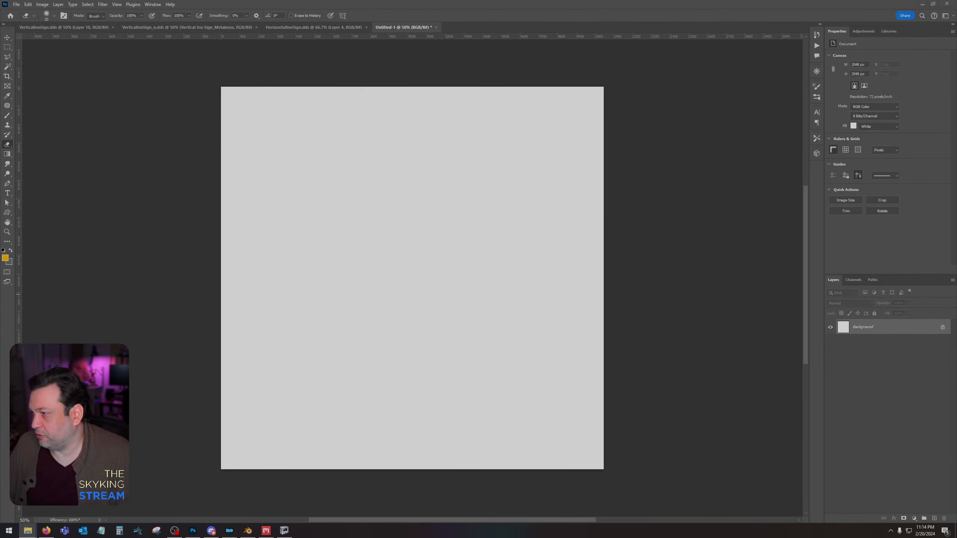
pyautogui.moveTo(956, 196); pyautogui.dragTo(899, 199)
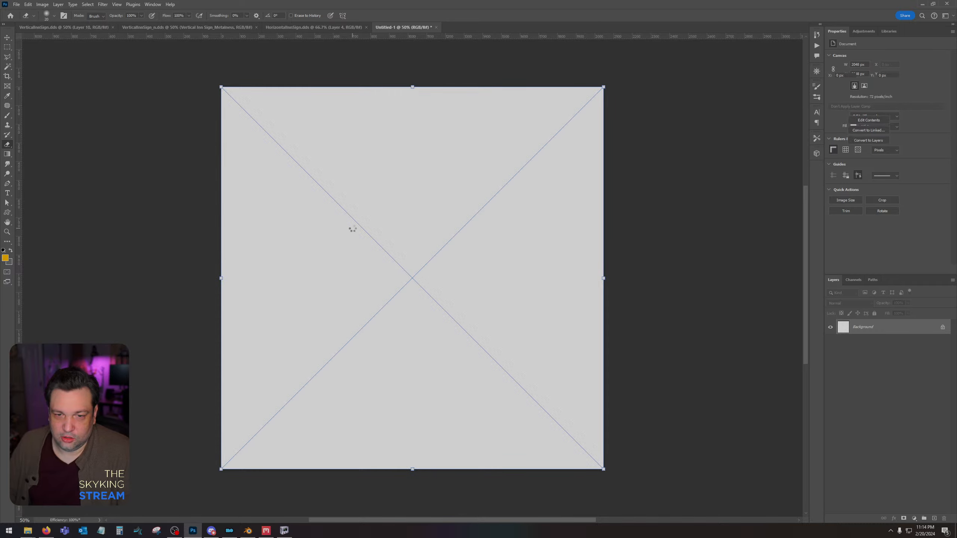
# Rasterize the three placed map layers and invert the Green channel of the Horizontal Inn Sign_Normal layer.
pyautogui.rightClick(870, 350)
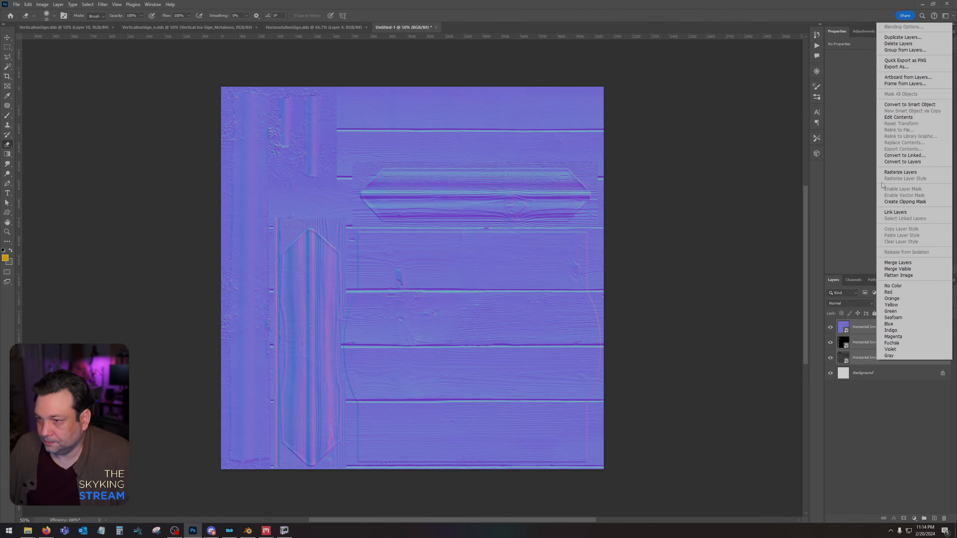
pyautogui.click(890, 172)
pyautogui.click(862, 323)
pyautogui.click(853, 280)
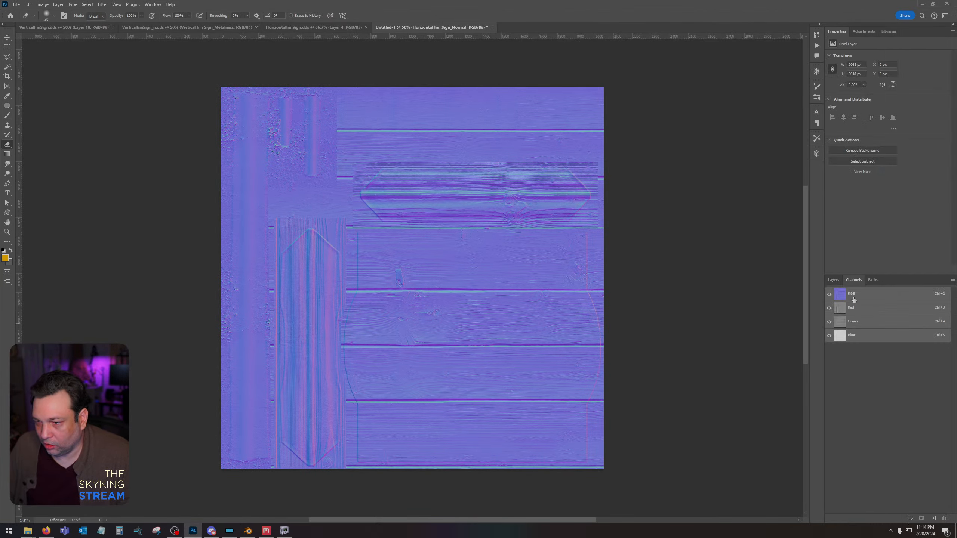
pyautogui.click(853, 322)
pyautogui.click(863, 295)
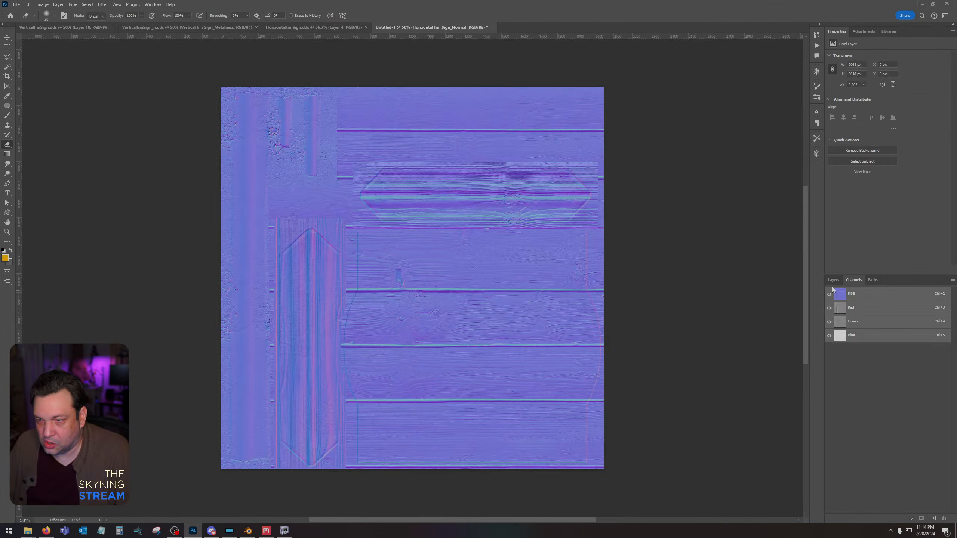
# Move the Metalness and Gloss layers above the Normal layer in the layer stack.
pyautogui.click(833, 279)
pyautogui.click(874, 343)
pyautogui.keyDown('shift'); pyautogui.click(872, 359); pyautogui.keyUp('shift')
pyautogui.moveTo(872, 358); pyautogui.dragTo(863, 319)
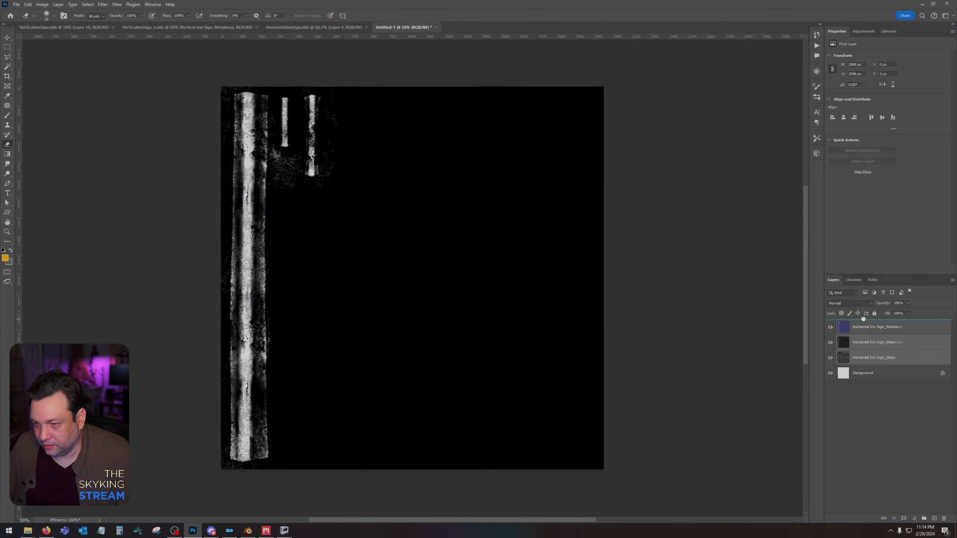
pyautogui.click(851, 281)
pyautogui.click(833, 280)
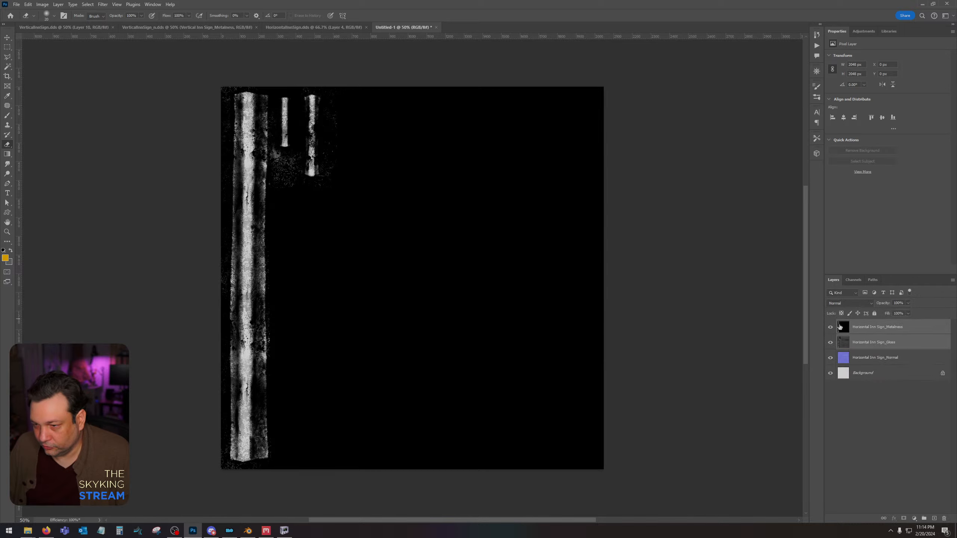
# Hide the Metalness layer while darkening the midtones of the Gloss layer with Levels.
pyautogui.click(830, 326)
pyautogui.click(874, 342)
pyautogui.hotkey('ctrl', 'l')
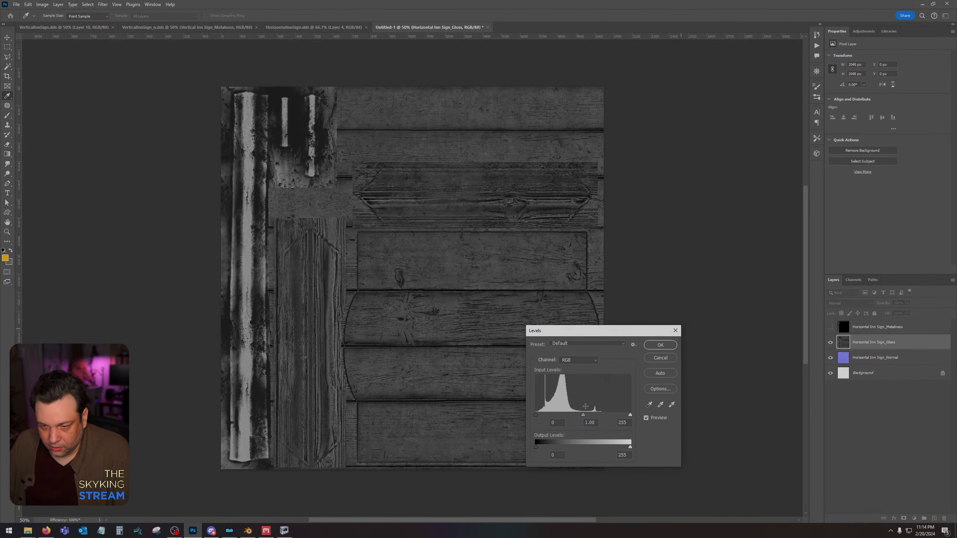
pyautogui.moveTo(583, 415); pyautogui.dragTo(606, 415)
pyautogui.click(662, 346)
pyautogui.click(831, 327)
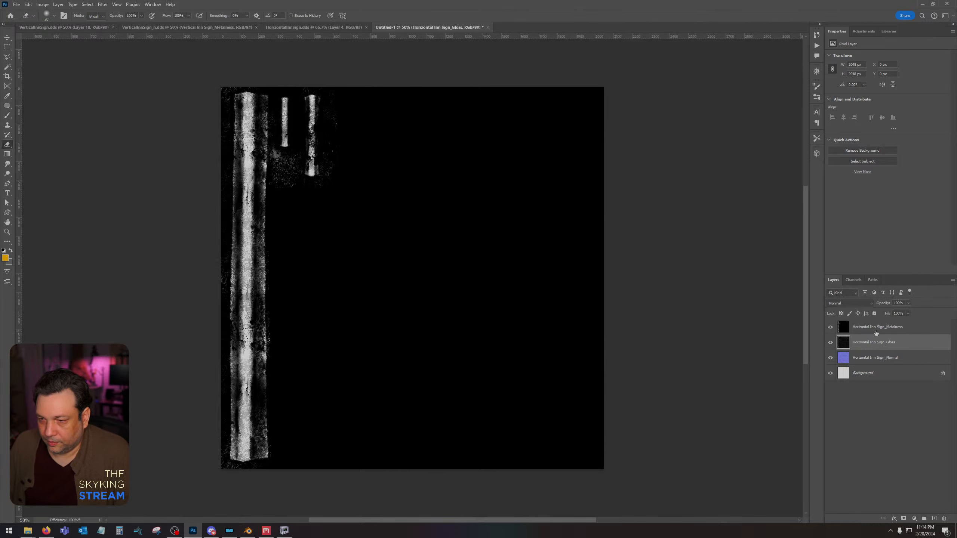
# Set the Metalness layer to Lighten at about 52% opacity and merge it with the Gloss layer.
pyautogui.click(874, 327)
pyautogui.click(850, 304)
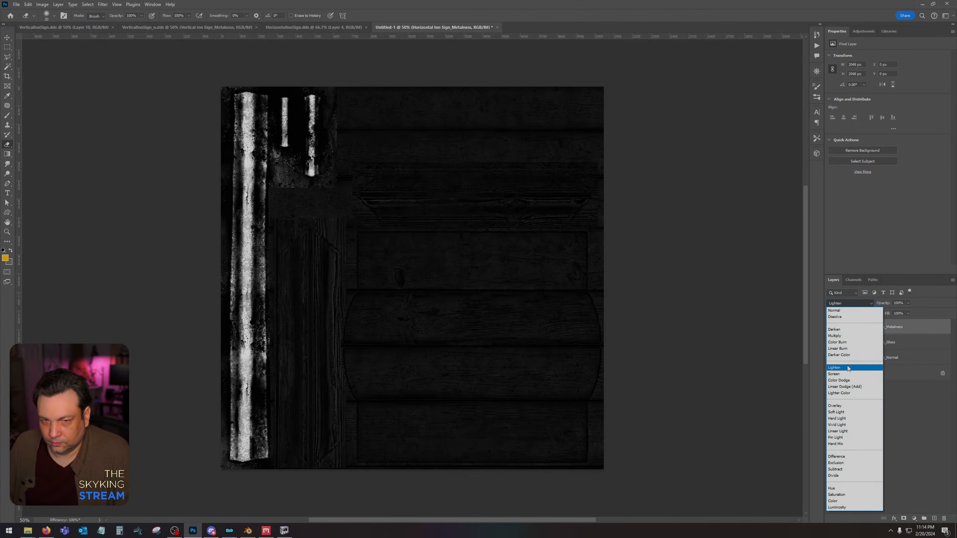
pyautogui.click(848, 367)
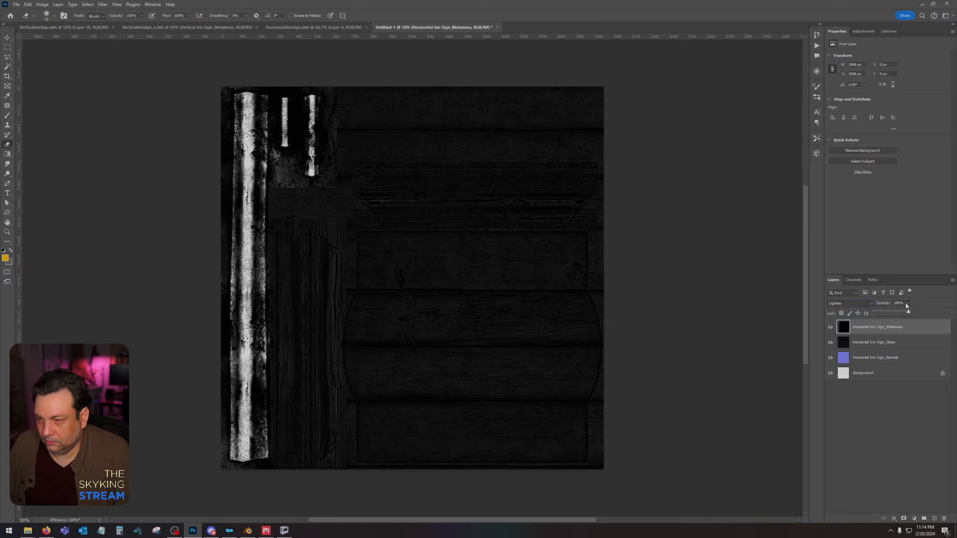
pyautogui.moveTo(890, 313)
pyautogui.mouseDown()
pyautogui.moveTo(880, 312)
pyautogui.moveTo(896, 311)
pyautogui.mouseUp()
pyautogui.keyDown('shift'); pyautogui.click(915, 342); pyautogui.keyUp('shift')
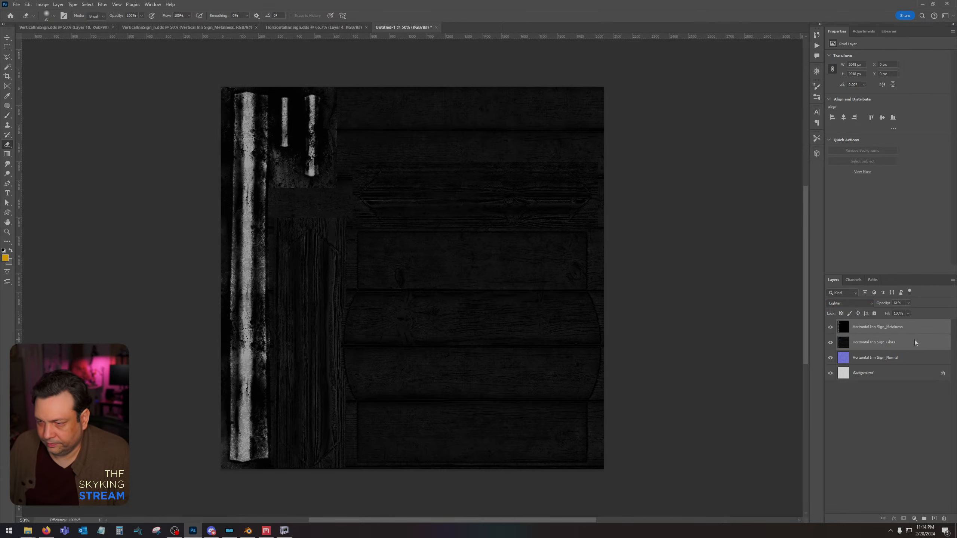
pyautogui.rightClick(915, 341)
pyautogui.click(913, 395)
# Copy the merged Metalness layer into a new alpha channel, keeping that layer hidden and the Normal layer active.
pyautogui.hotkey('ctrl', 'a')
pyautogui.click(830, 328)
pyautogui.click(852, 343)
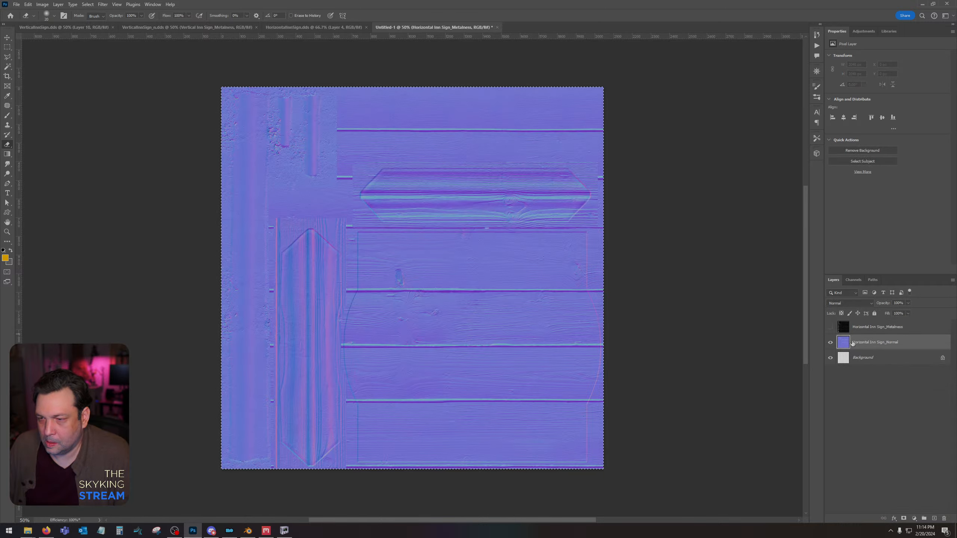
pyautogui.click(857, 281)
pyautogui.click(934, 519)
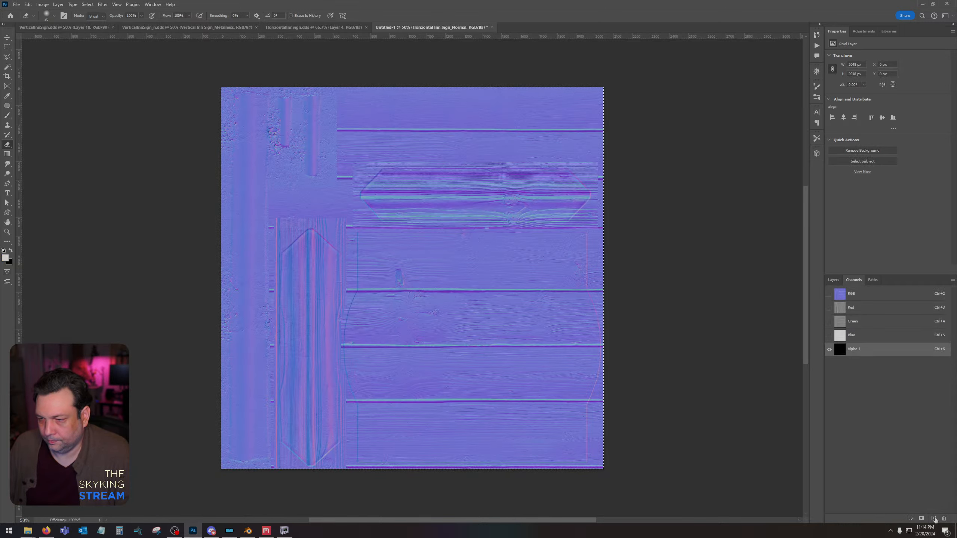
pyautogui.hotkey('ctrl', 'v')
pyautogui.click(857, 299)
pyautogui.click(833, 280)
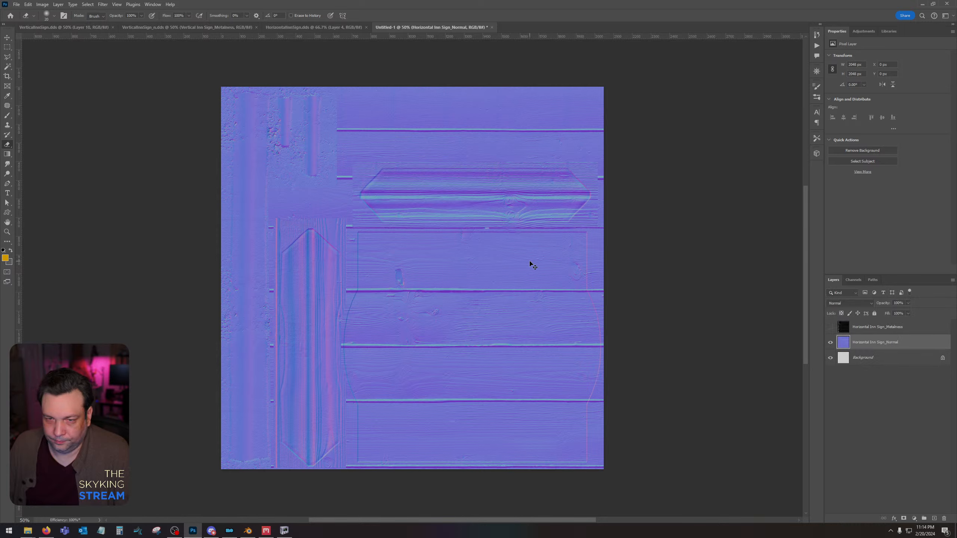
# Save the normal map document as HorizontalInnSign_n in Intel Texture Works DDS format in the Horizontal Inn Sign folder.
pyautogui.hotkey('ctrl', 'shift', 's')
pyautogui.click(366, 156)
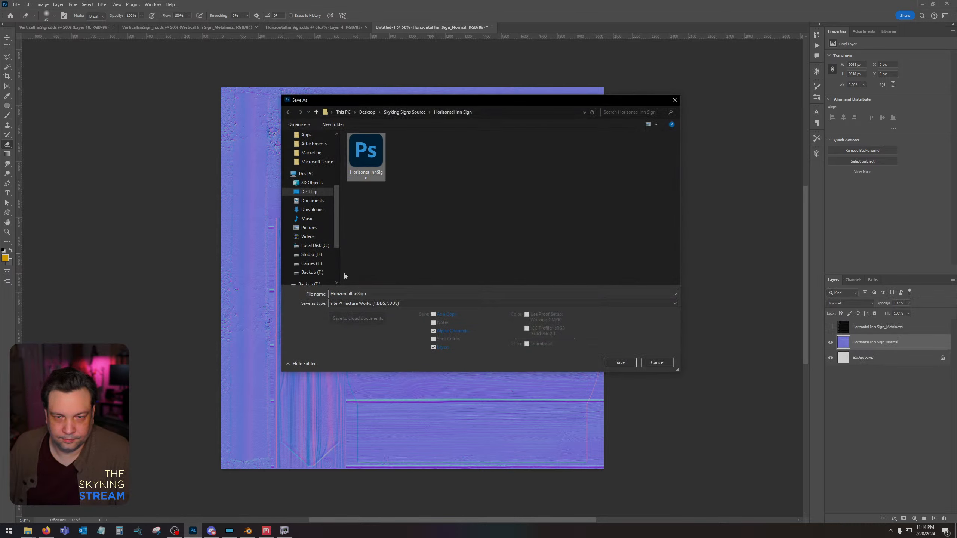
pyautogui.click(378, 294)
pyautogui.write('_n')
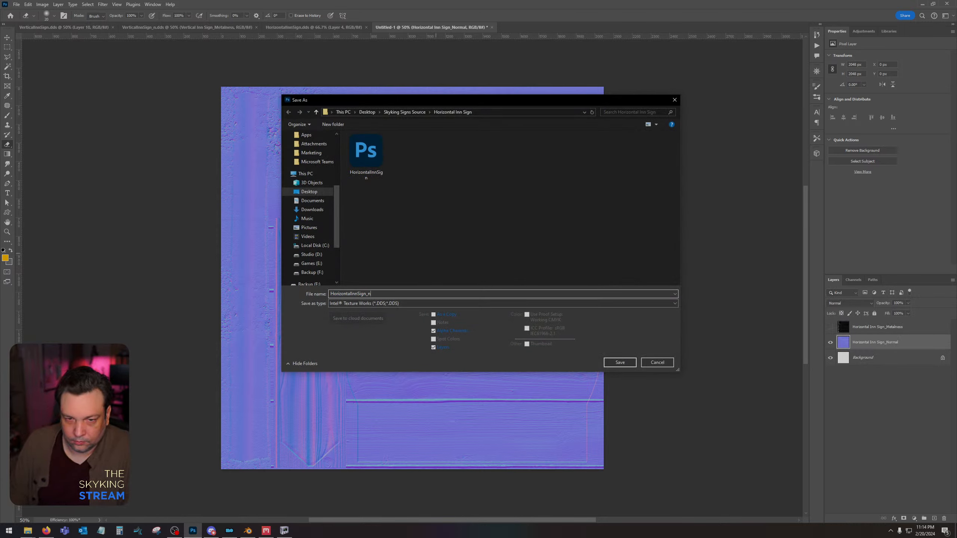
pyautogui.press('Return')
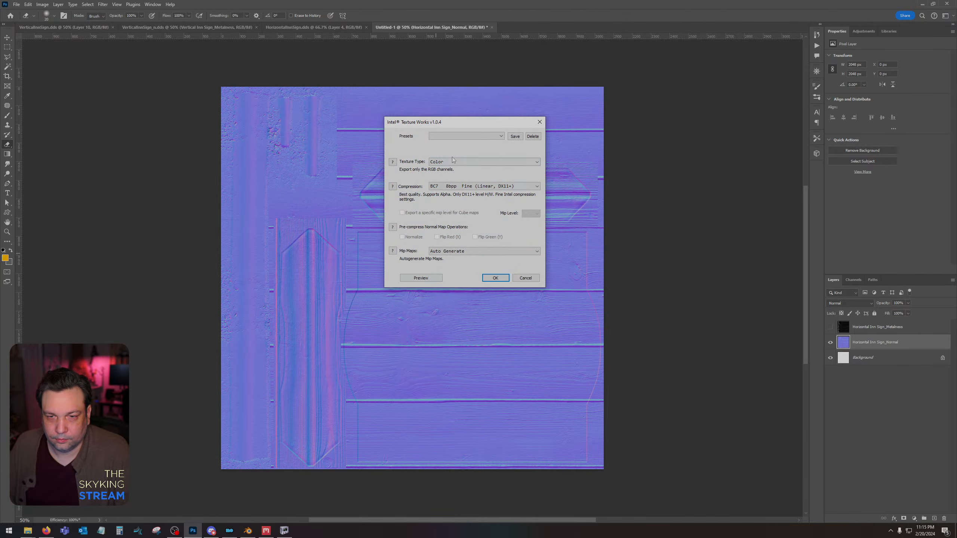
# Export the DDS with texture type Color + Alpha and BC7 8bpp Fine (Linear, DX11+) compression.
pyautogui.click(454, 162)
pyautogui.click(453, 174)
pyautogui.click(464, 187)
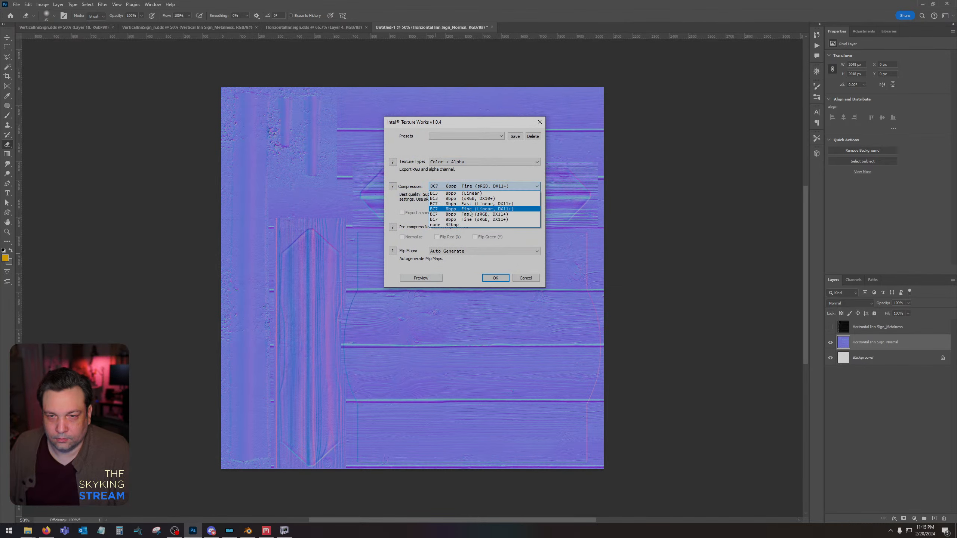
pyautogui.click(468, 210)
pyautogui.click(495, 277)
# Switch to NifSkope, reassign horizontalinnsign_n.dds in the HorizontalInnSign shape's BSShaderTextureSet and reload the model.
pyautogui.click(284, 531)
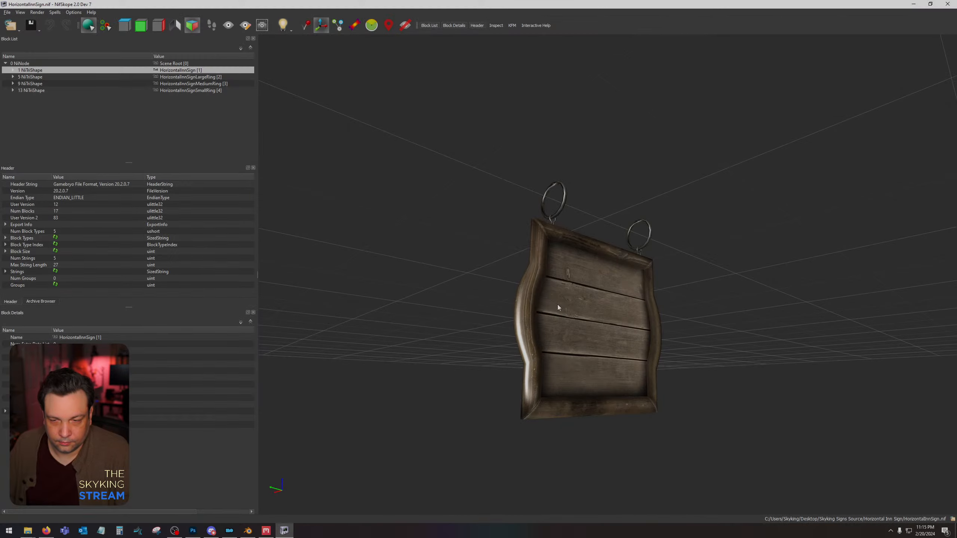
pyautogui.click(13, 70)
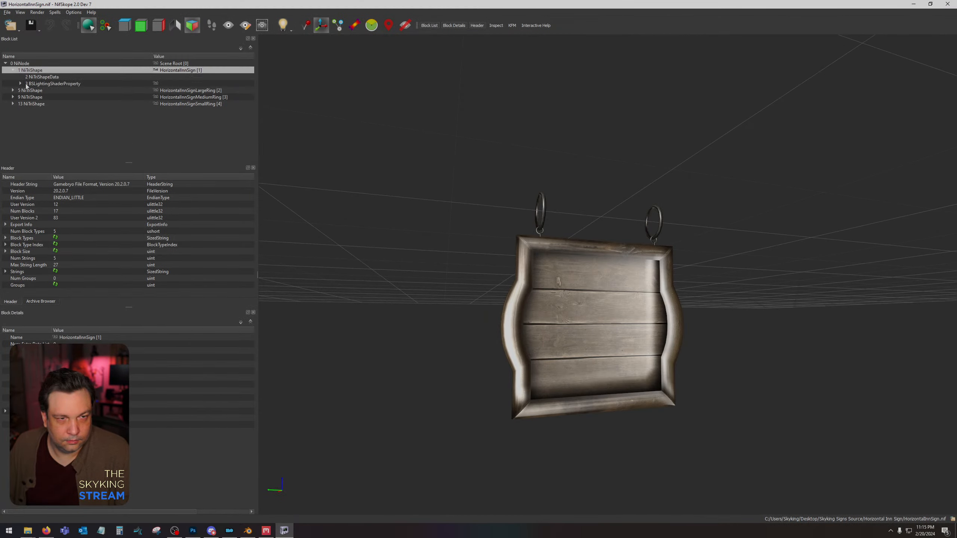
pyautogui.click(20, 83)
pyautogui.click(45, 90)
pyautogui.click(55, 358)
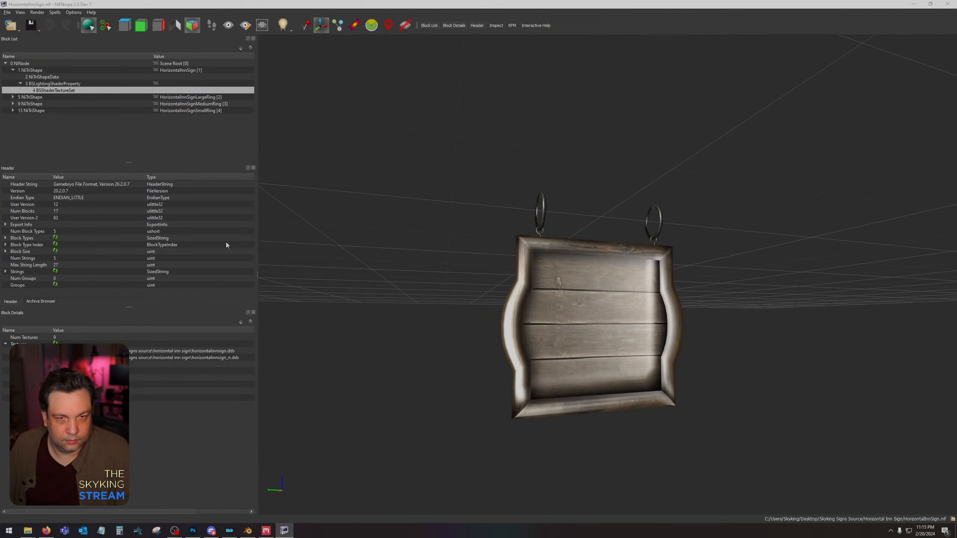
pyautogui.doubleClick(264, 121)
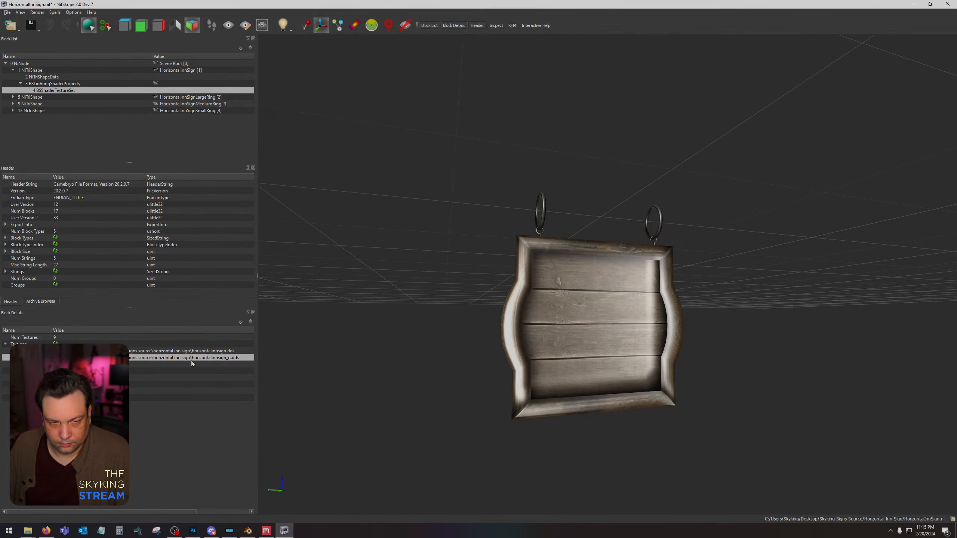
pyautogui.click(7, 12)
pyautogui.click(18, 38)
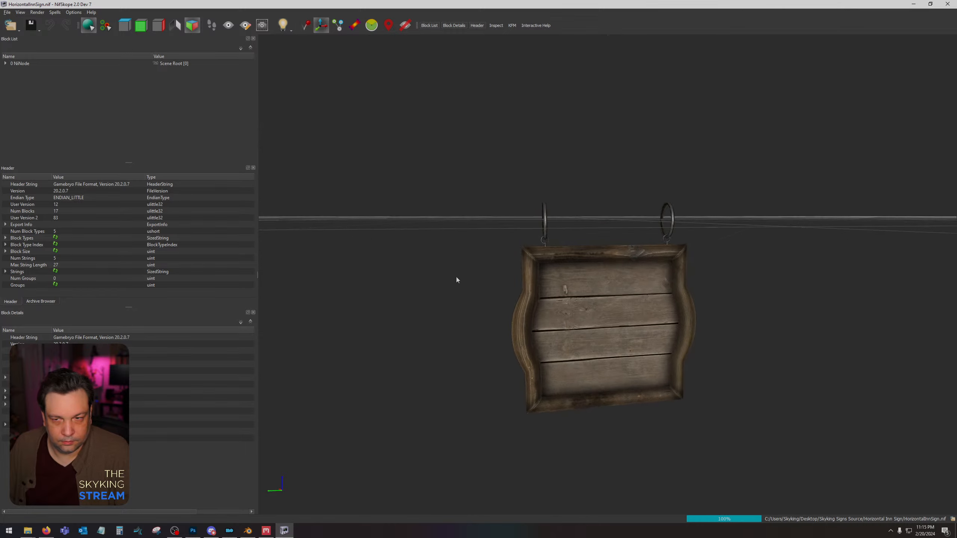
# Examine the reloaded sign's texture set and how its frame, planks and rings look from several angles and close up.
pyautogui.click(604, 289)
pyautogui.moveTo(604, 289); pyautogui.dragTo(733, 358)
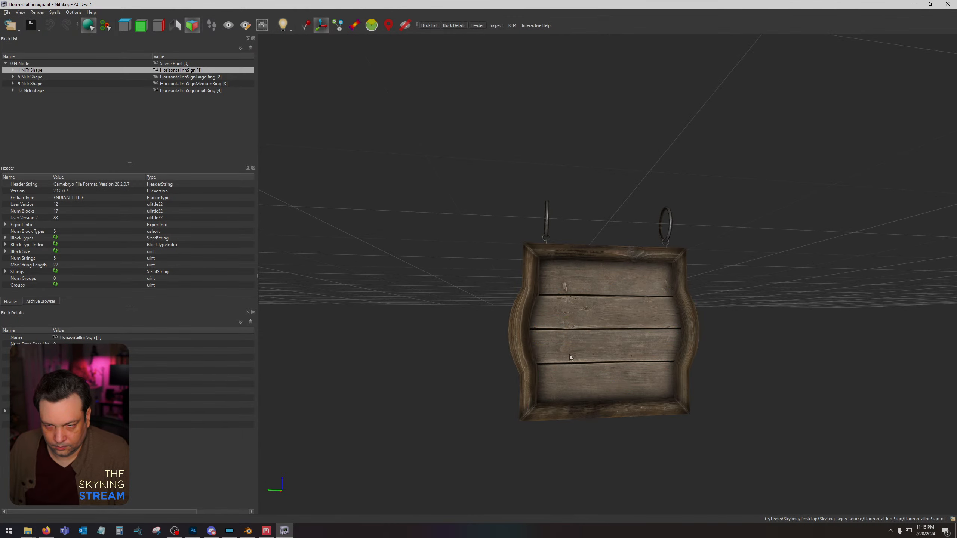
pyautogui.click(13, 71)
pyautogui.click(20, 83)
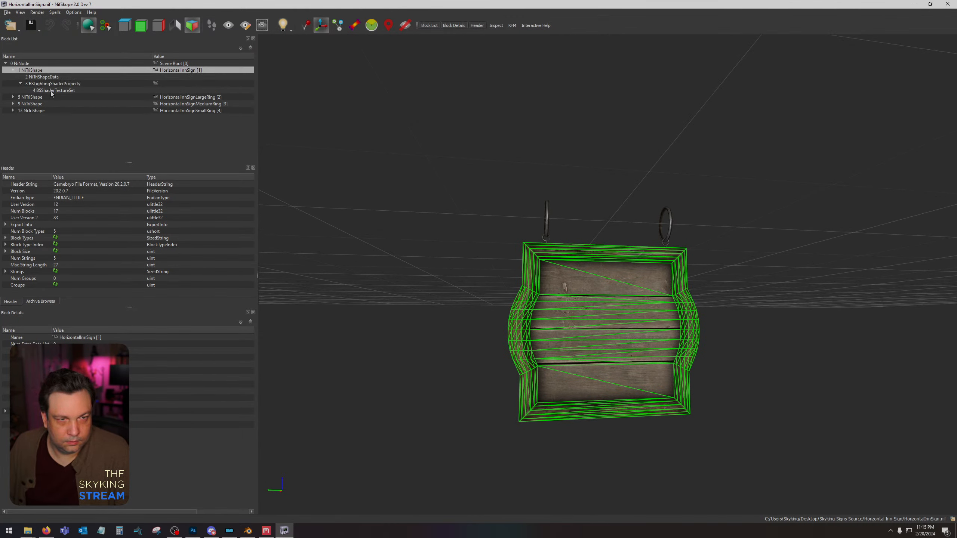
pyautogui.click(53, 91)
pyautogui.moveTo(417, 359); pyautogui.dragTo(615, 369)
pyautogui.scroll(5, 506, 342)
pyautogui.scroll(-3, 509, 346)
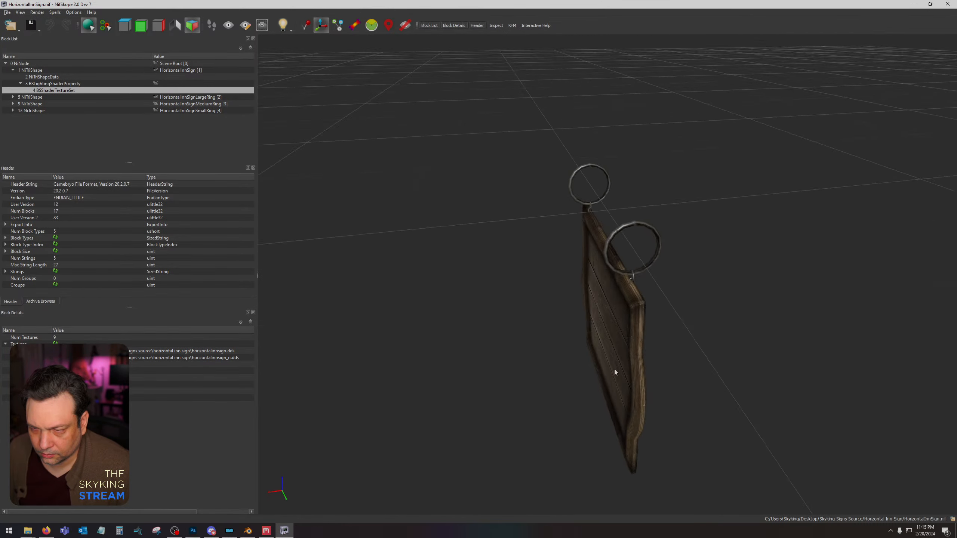
pyautogui.scroll(3, 681, 262)
pyautogui.moveTo(680, 263); pyautogui.dragTo(742, 239)
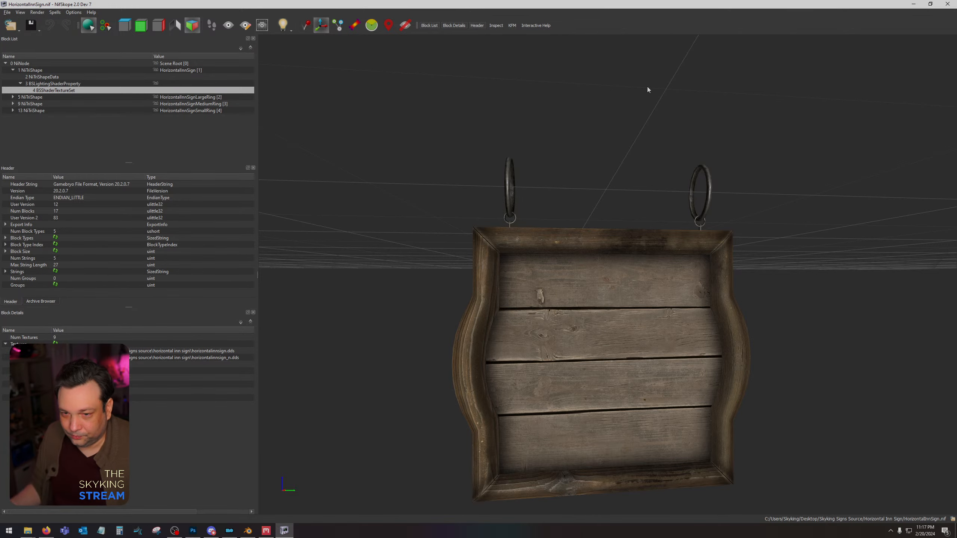
# Switch to Photoshop and bring up the VerticalInnSign_n.dds document.
pyautogui.click(193, 531)
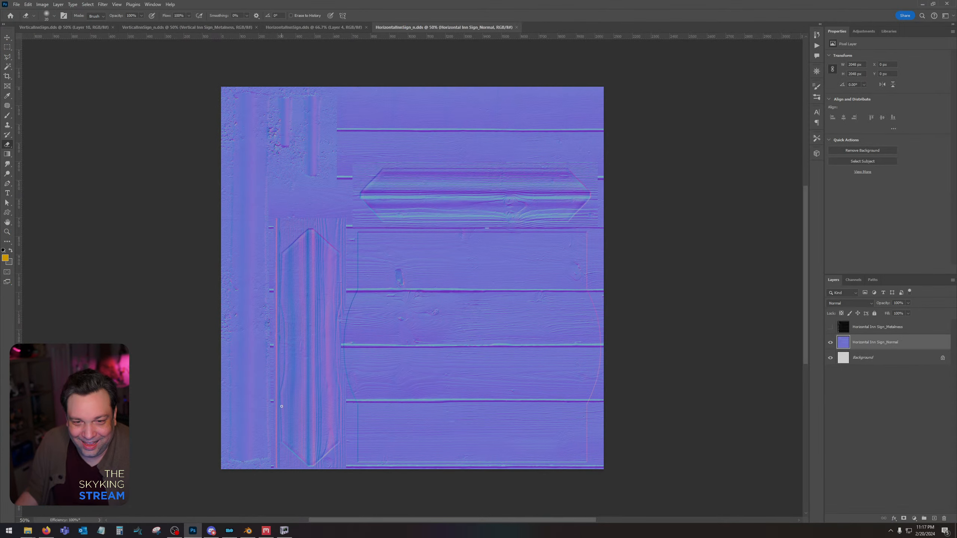
pyautogui.click(329, 29)
pyautogui.click(244, 28)
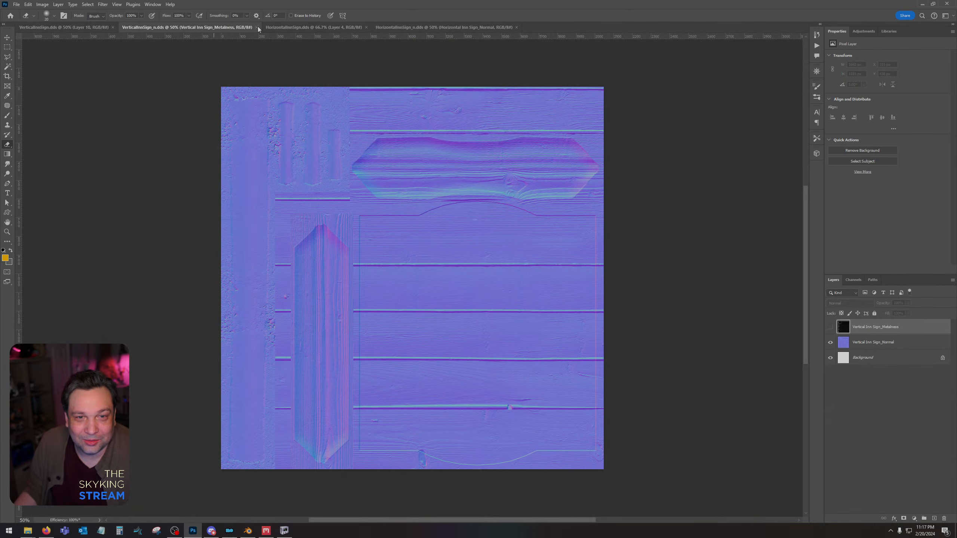
# Close the VerticalInnSign_n.dds and VerticalInnSign.dds documents.
pyautogui.click(256, 27)
pyautogui.click(112, 27)
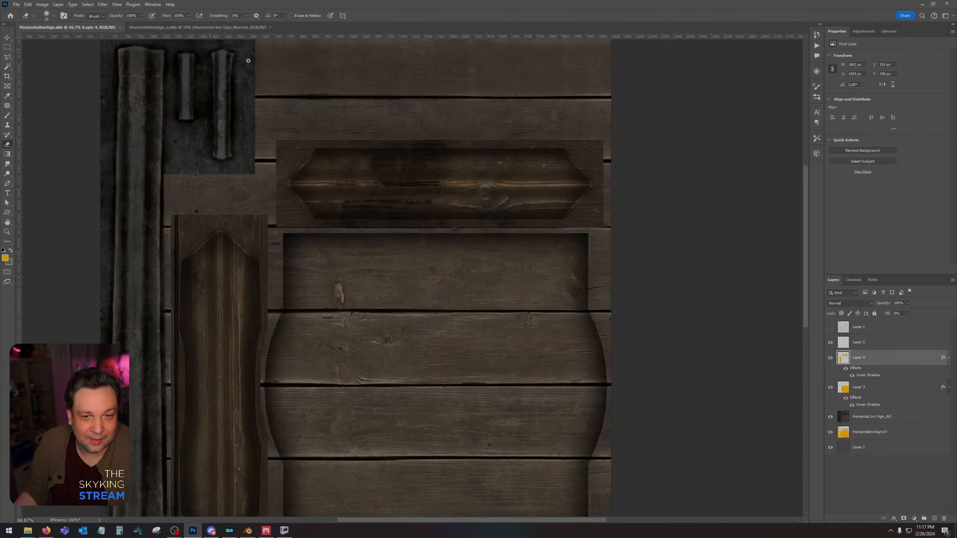
# On the Horizontal Inn Sign_AO layer, use the Clone Stamp to extend the wide metal strip up to the texture's upper edge.
pyautogui.moveTo(366, 186); pyautogui.dragTo(418, 194)
pyautogui.moveTo(479, 222); pyautogui.dragTo(614, 292)
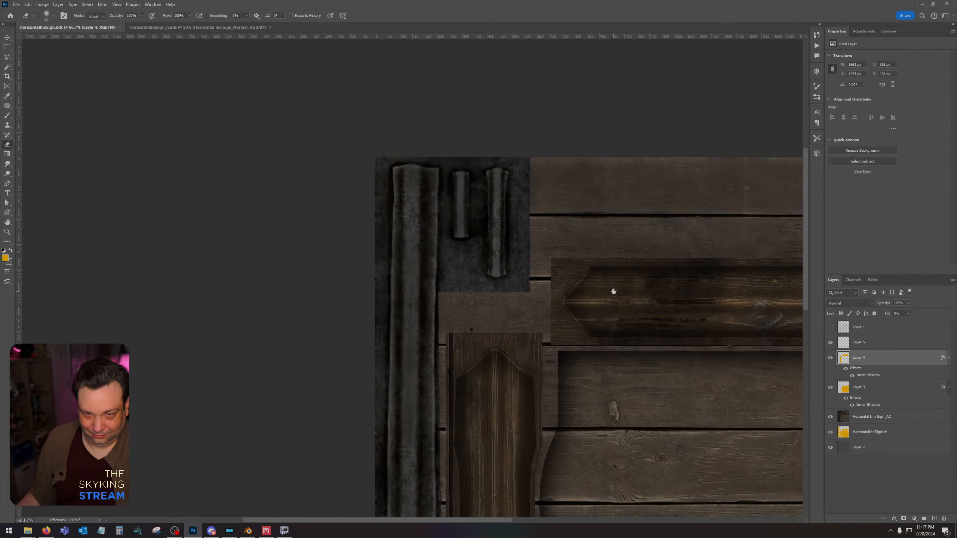
pyautogui.click(7, 125)
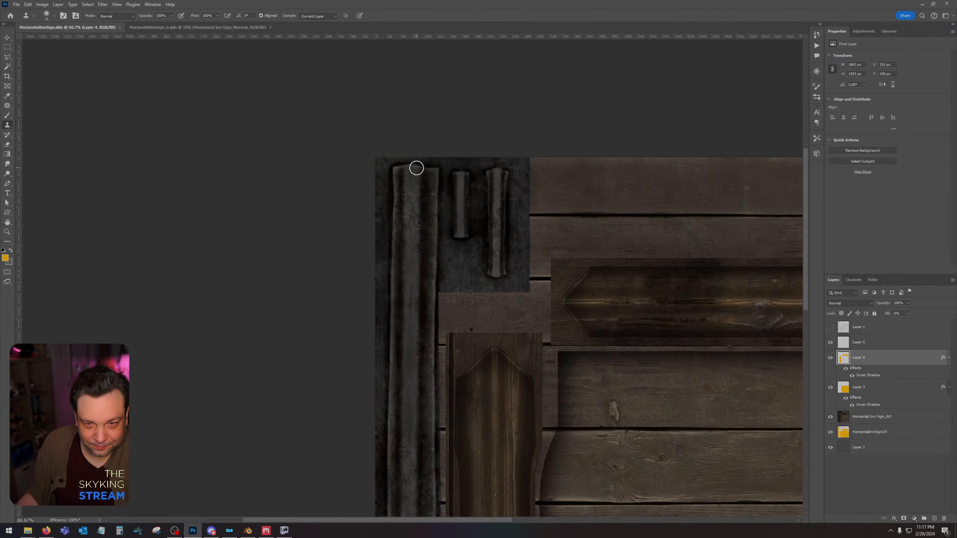
pyautogui.click(867, 416)
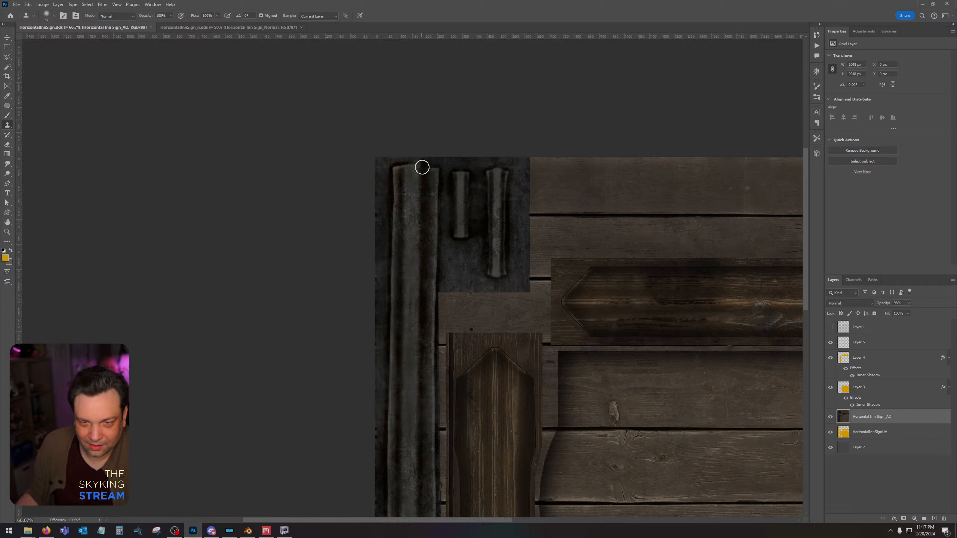
pyautogui.moveTo(422, 167); pyautogui.dragTo(430, 177)
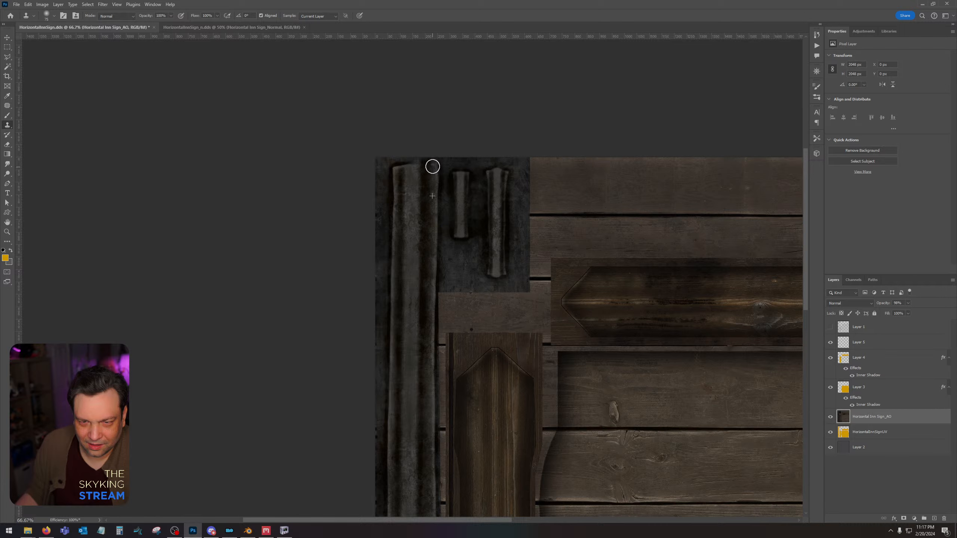
pyautogui.moveTo(438, 170); pyautogui.dragTo(433, 166)
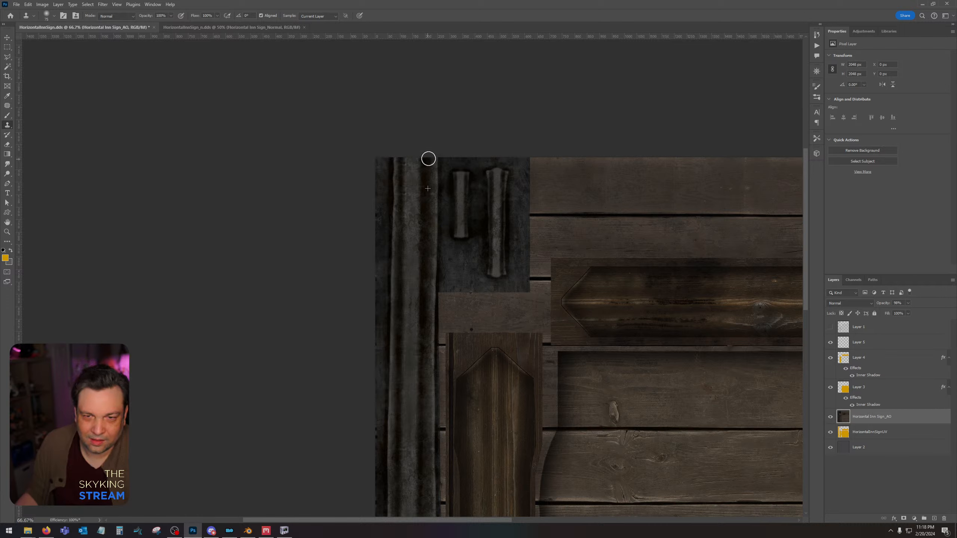
# Clone the two narrow metal strips past their upper and lower ends so the dark end edges are painted out.
pyautogui.keyDown('alt'); pyautogui.click(456, 192); pyautogui.keyUp('alt')
pyautogui.moveTo(456, 175); pyautogui.dragTo(463, 166)
pyautogui.keyDown('alt'); pyautogui.click(456, 216); pyautogui.keyUp('alt')
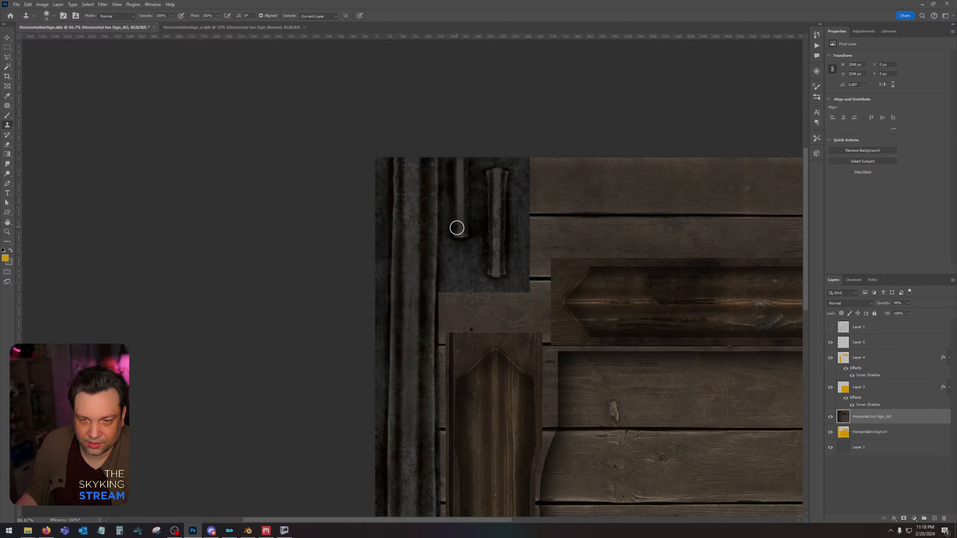
pyautogui.moveTo(456, 229); pyautogui.dragTo(461, 236)
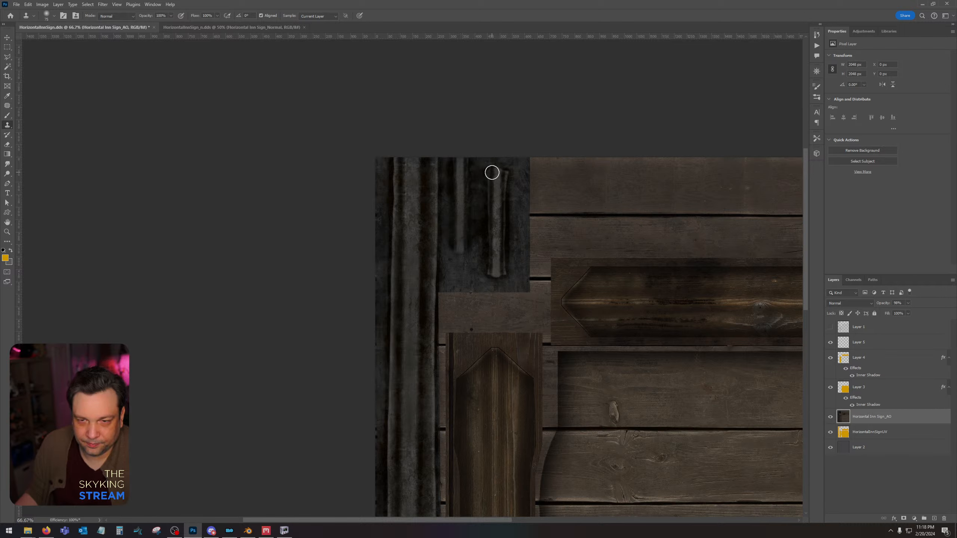
pyautogui.moveTo(493, 173); pyautogui.dragTo(509, 161)
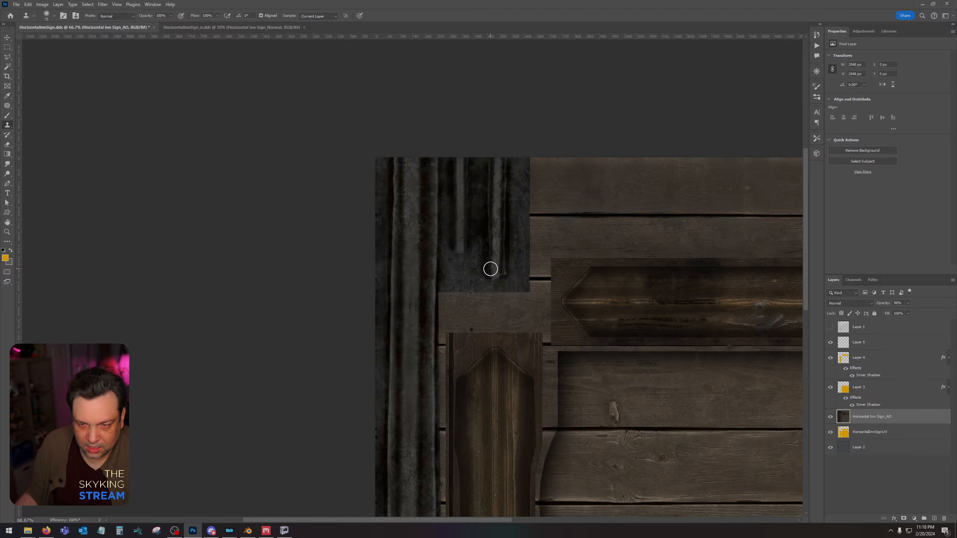
pyautogui.moveTo(500, 271); pyautogui.dragTo(494, 267)
# Clone the wide metal strip down over its lower end to the texture's bottom edge.
pyautogui.moveTo(428, 394); pyautogui.dragTo(445, 8)
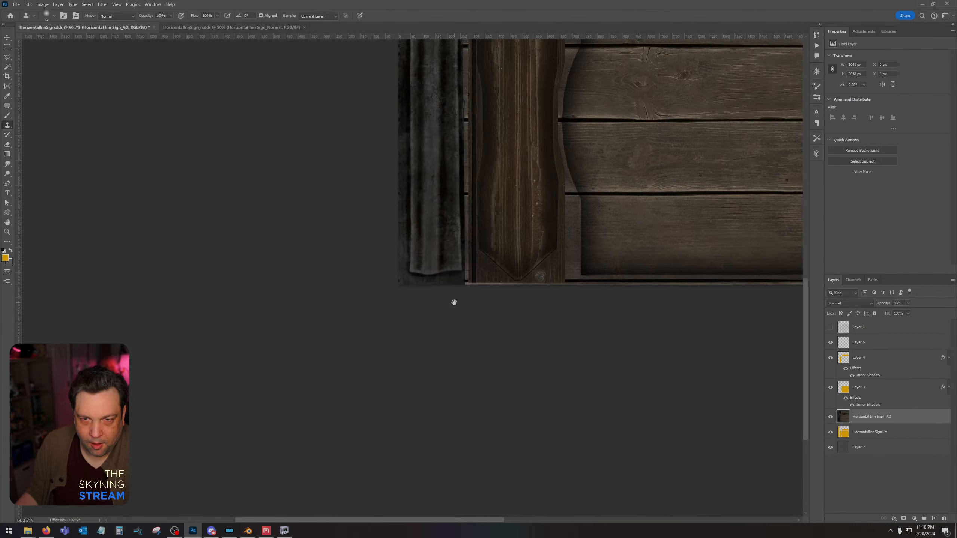
pyautogui.keyDown('alt'); pyautogui.click(423, 240); pyautogui.keyUp('alt')
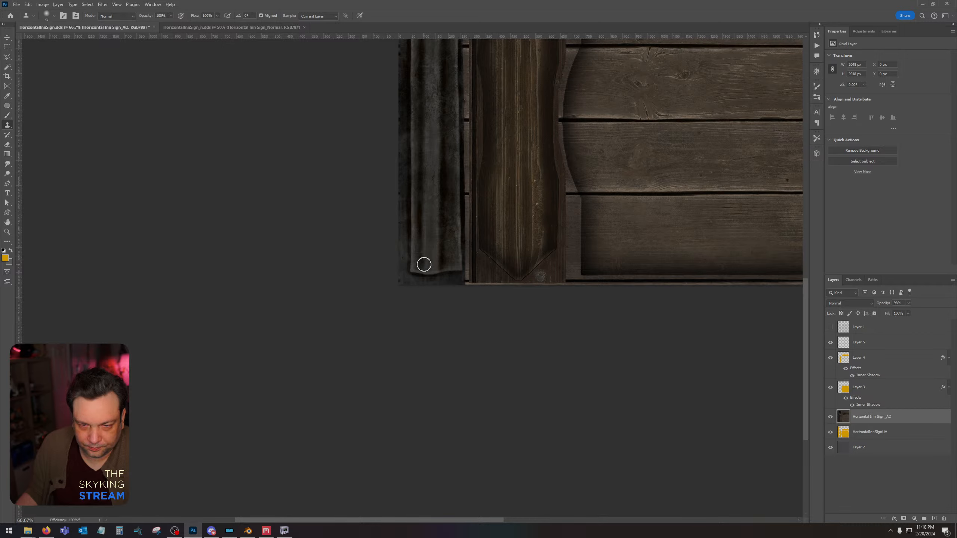
pyautogui.moveTo(422, 264)
pyautogui.mouseDown()
pyautogui.moveTo(418, 274)
pyautogui.moveTo(453, 276)
pyautogui.mouseUp()
# Save HorizontalInnSign.dds with texture type Color and BC7 8bpp Fine (Linear, DX11+) compression.
pyautogui.hotkey('ctrl', 's')
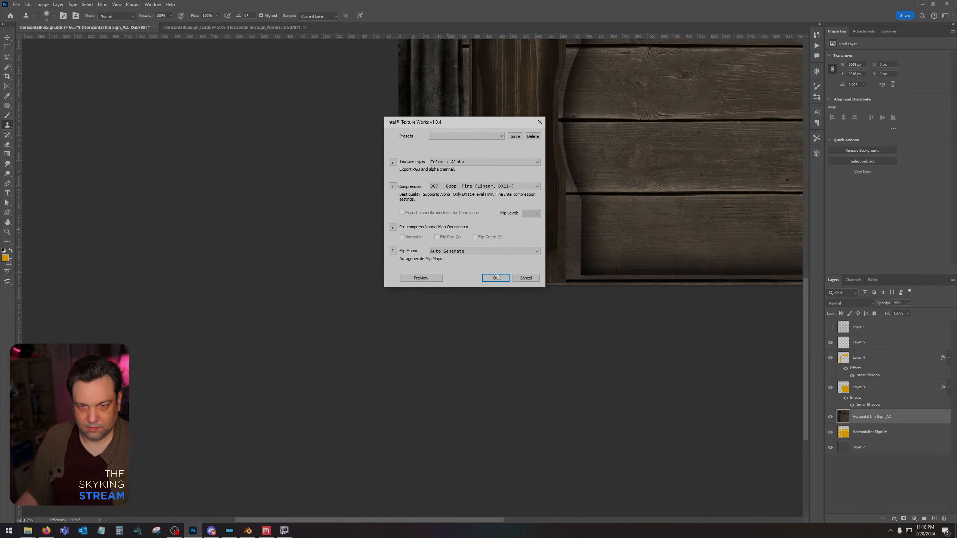
pyautogui.click(485, 162)
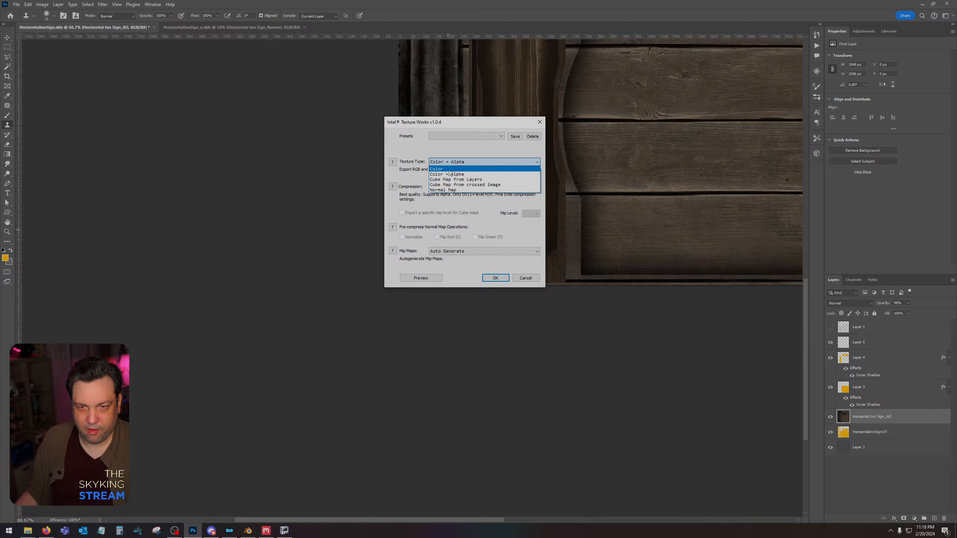
pyautogui.click(452, 169)
pyautogui.click(451, 186)
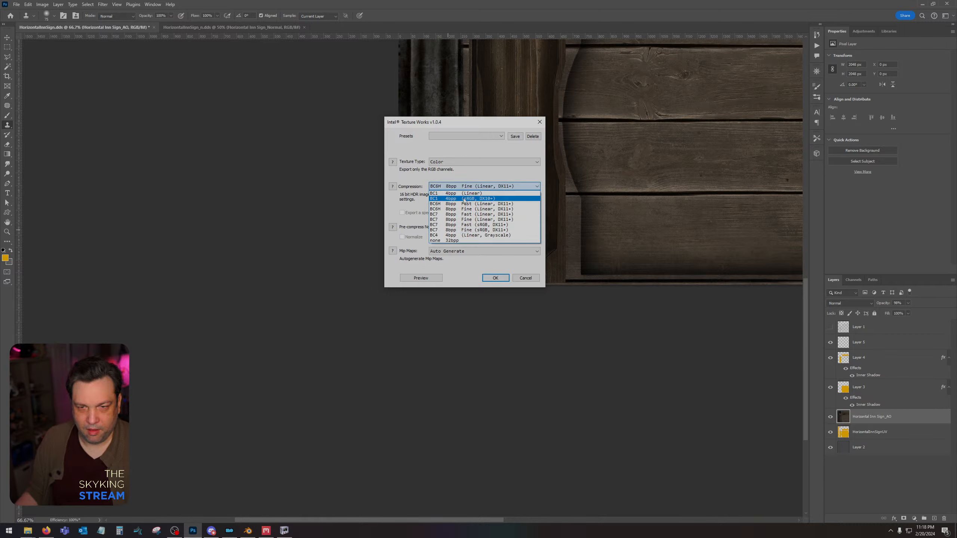
pyautogui.click(477, 217)
pyautogui.click(486, 277)
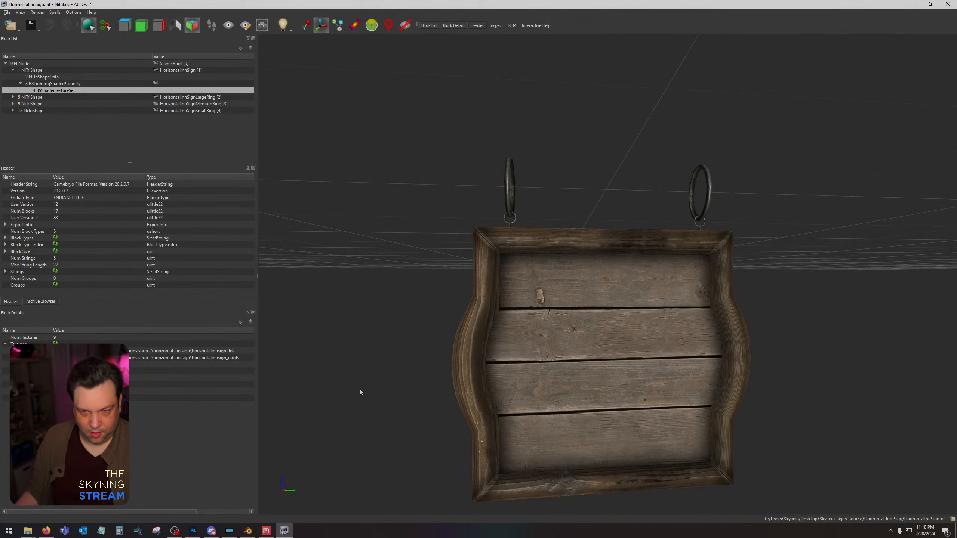
# Switch to NifSkope and examine the metal rings close up and the whole sign from several angles.
pyautogui.click(284, 531)
pyautogui.moveTo(421, 316); pyautogui.dragTo(478, 336)
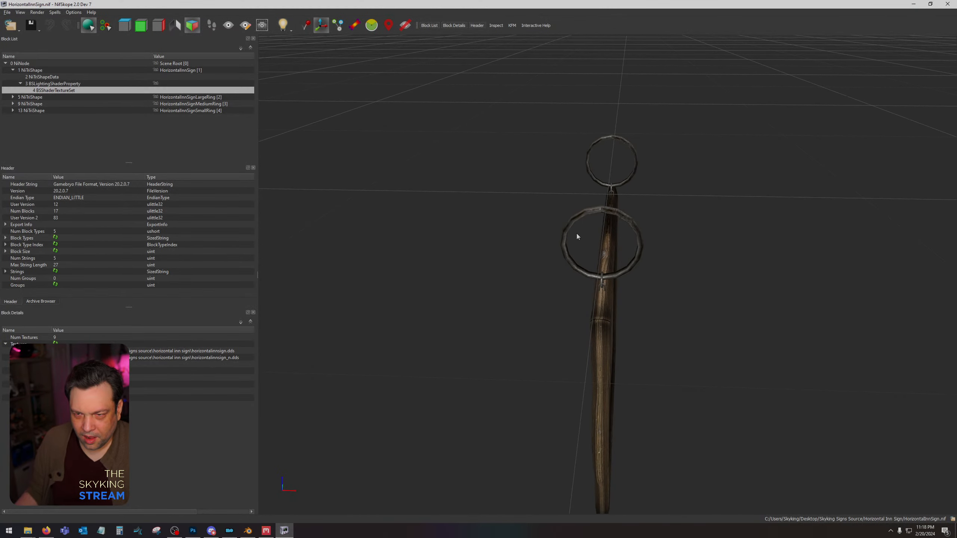
pyautogui.scroll(4, 577, 233)
pyautogui.moveTo(579, 235)
pyautogui.mouseDown()
pyautogui.moveTo(567, 241)
pyautogui.moveTo(576, 240)
pyautogui.mouseUp()
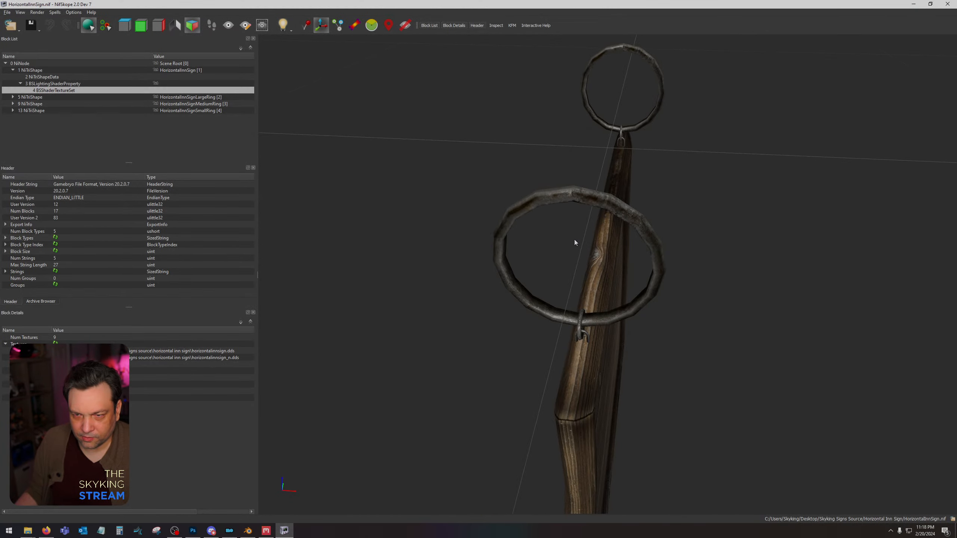
pyautogui.moveTo(575, 190); pyautogui.dragTo(601, 294)
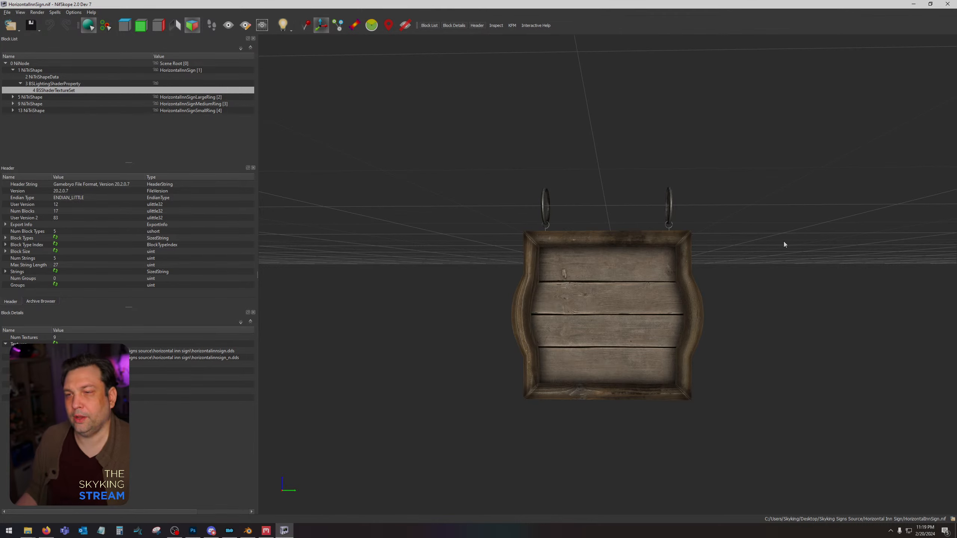
pyautogui.moveTo(782, 239); pyautogui.dragTo(763, 261)
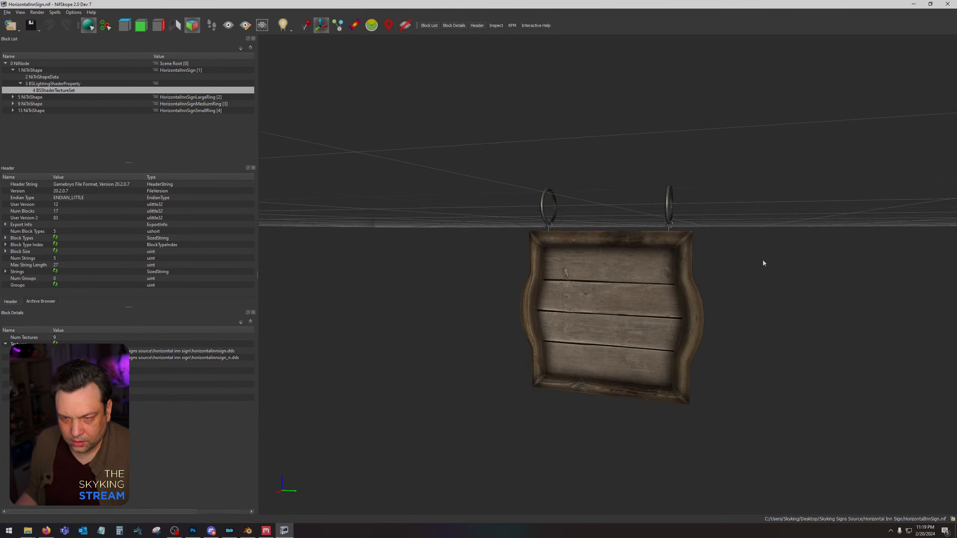
# Switch to Photoshop and open the seal.png image from the Desktop.
pyautogui.click(195, 534)
pyautogui.moveTo(670, 146); pyautogui.dragTo(460, 364)
pyautogui.click(16, 4)
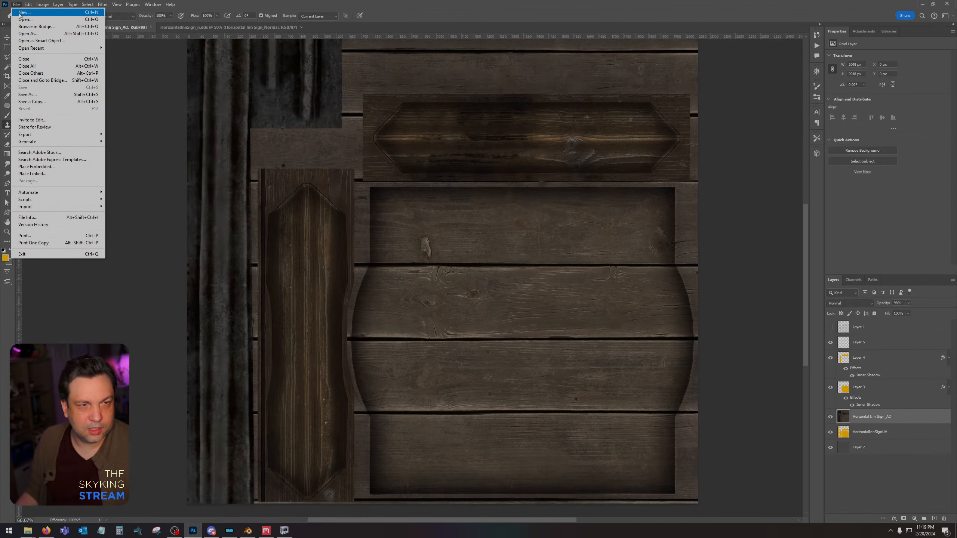
pyautogui.click(26, 21)
pyautogui.scroll(4, 321, 170)
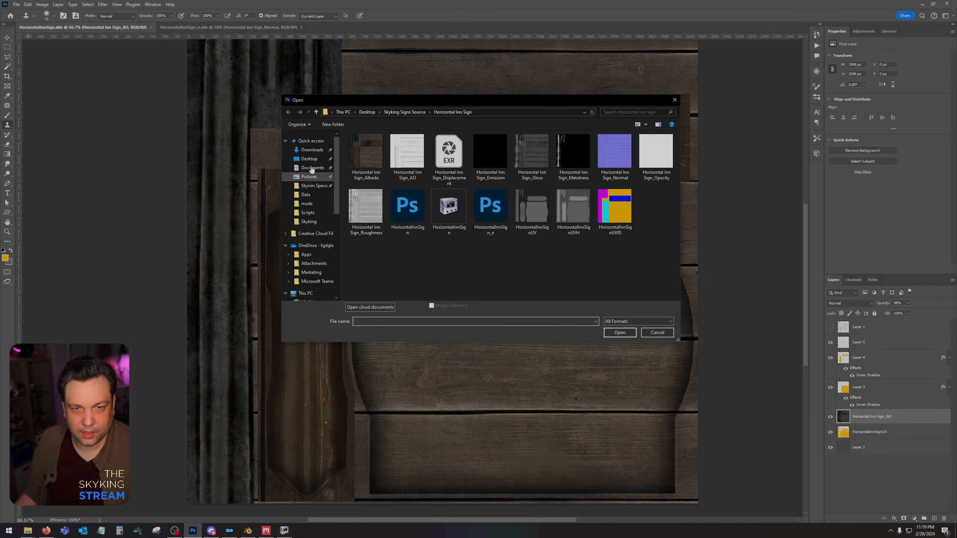
pyautogui.click(305, 194)
pyautogui.click(332, 158)
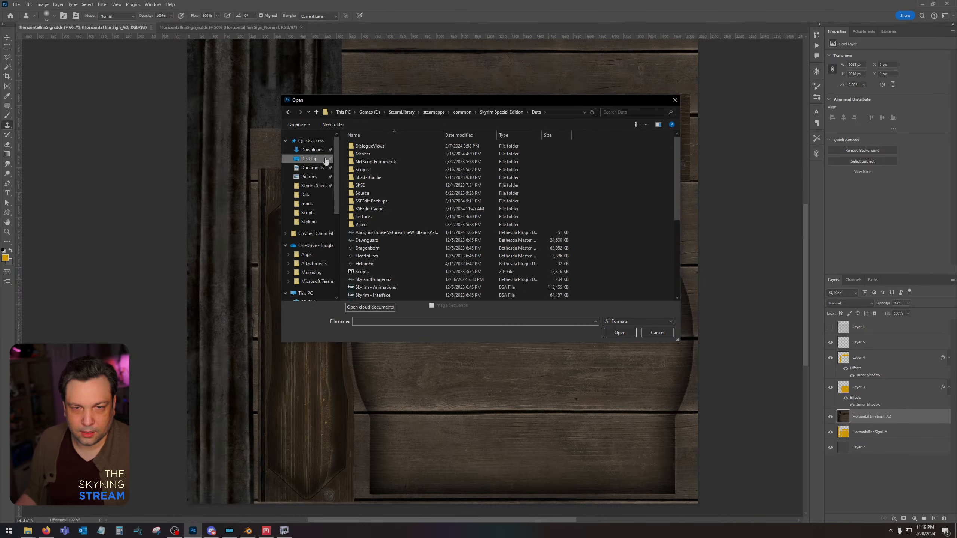
pyautogui.doubleClick(531, 210)
# Paste the coat of arms into HorizontalInnSign.dds, centre it on the plank panel and scale it to about 176%.
pyautogui.click(132, 28)
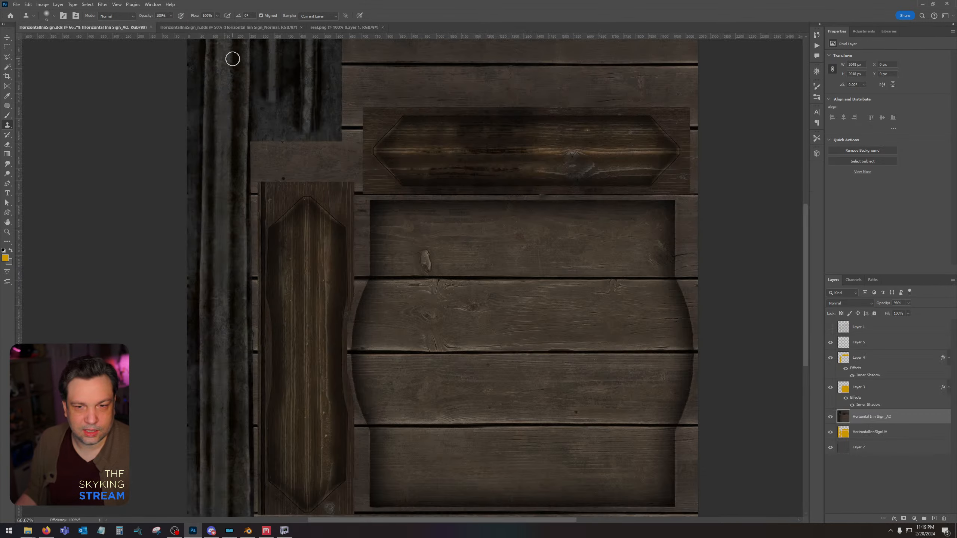
pyautogui.hotkey('ctrl', 'v')
pyautogui.click(28, 4)
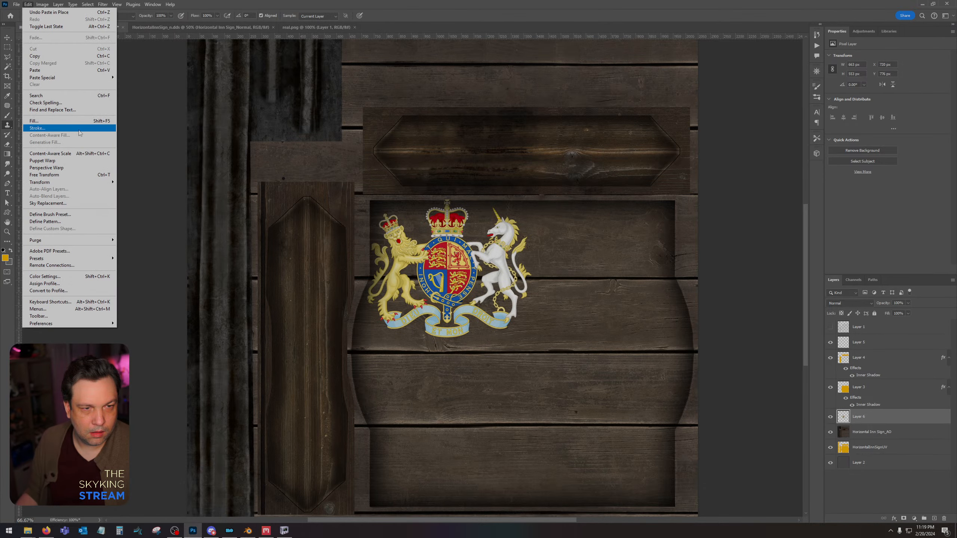
pyautogui.moveTo(75, 182)
pyautogui.click(144, 194)
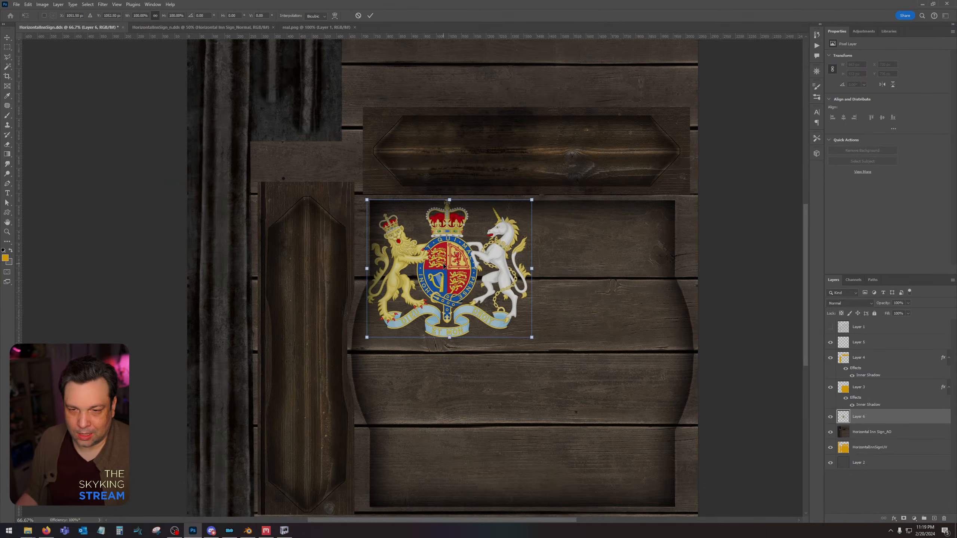
pyautogui.moveTo(445, 264); pyautogui.dragTo(518, 350)
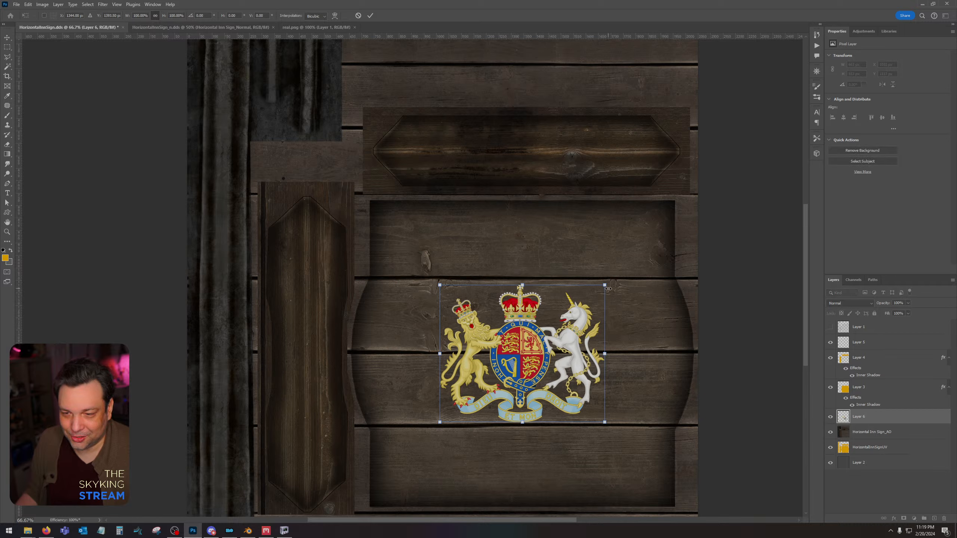
pyautogui.keyDown('alt'); pyautogui.moveTo(605, 285); pyautogui.dragTo(668, 232); pyautogui.keyUp('alt')
pyautogui.moveTo(533, 361); pyautogui.dragTo(534, 350)
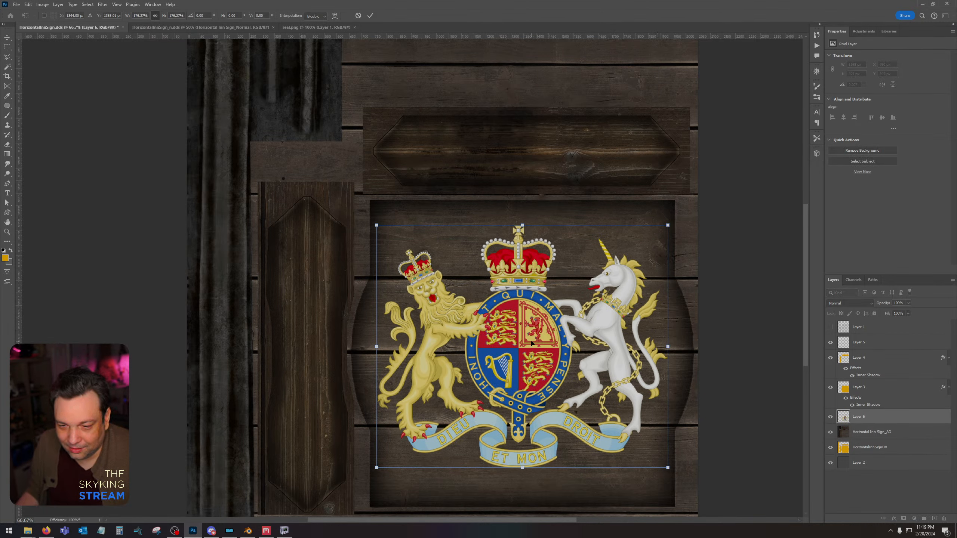
pyautogui.press('Return')
# Set the coat of arms layer to Overlay blending and save the DDS as Color with BC7 8bpp Fine (Linear, DX11+) compression.
pyautogui.press('s')
pyautogui.click(850, 301)
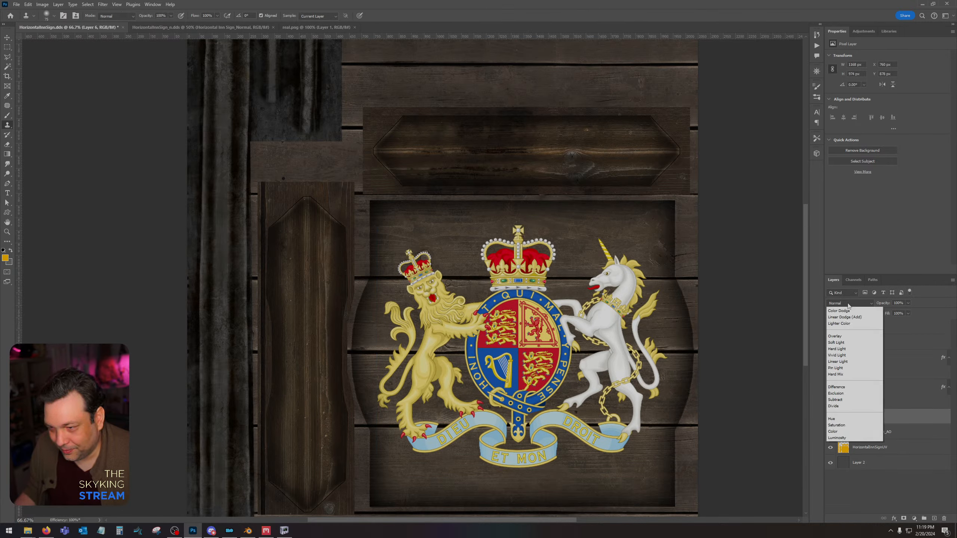
pyautogui.click(848, 407)
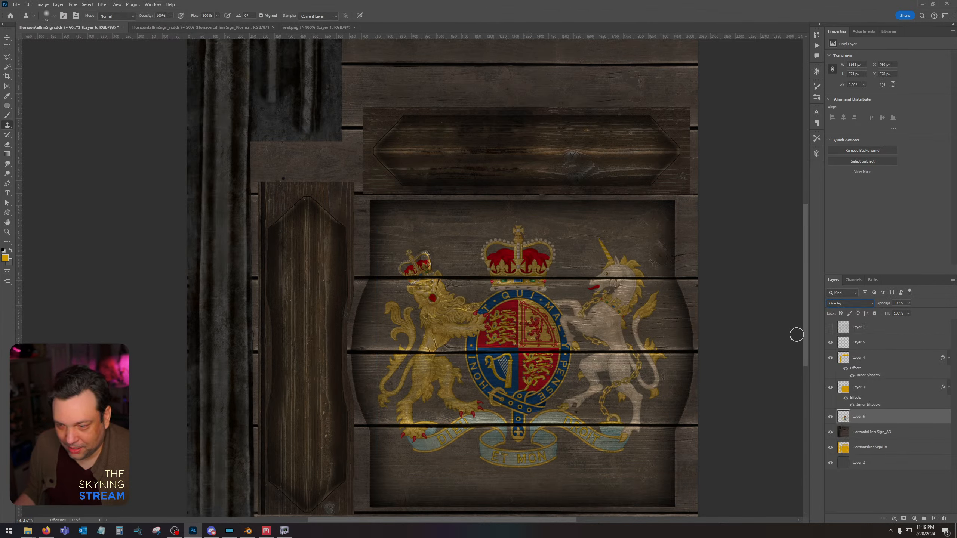
pyautogui.hotkey('ctrl', 's')
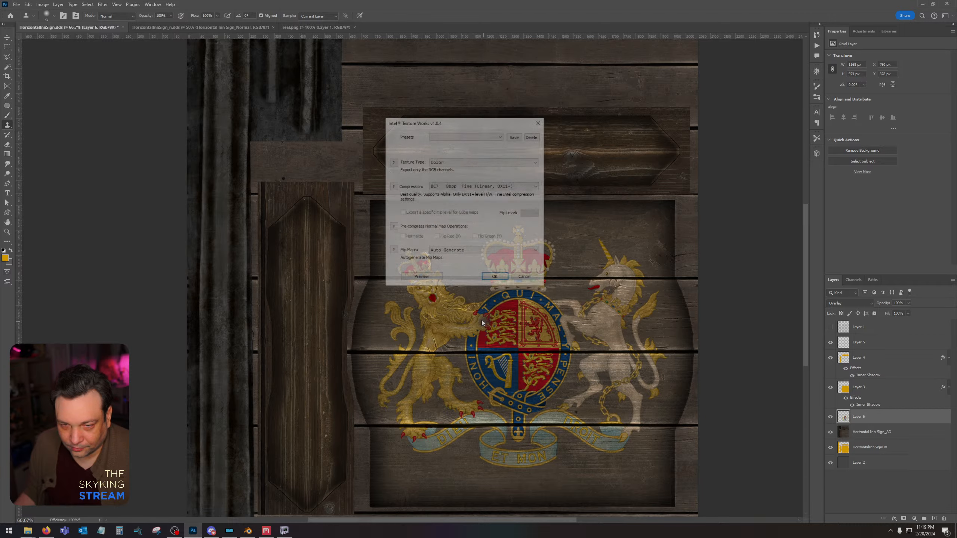
pyautogui.click(490, 278)
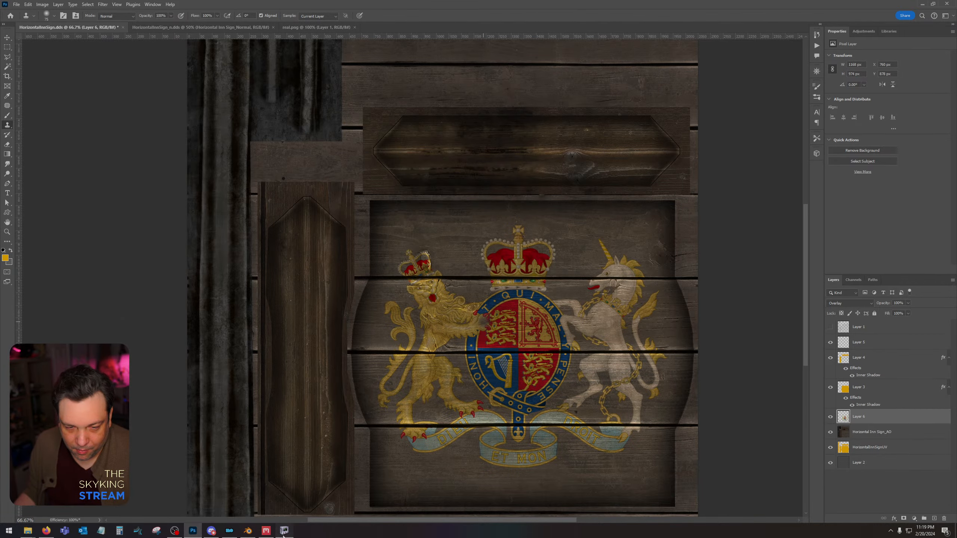
# Switch to NifSkope, examine the coat of arms on the sign from an angle, and close NifSkope.
pyautogui.click(284, 530)
pyautogui.moveTo(448, 323); pyautogui.dragTo(458, 391)
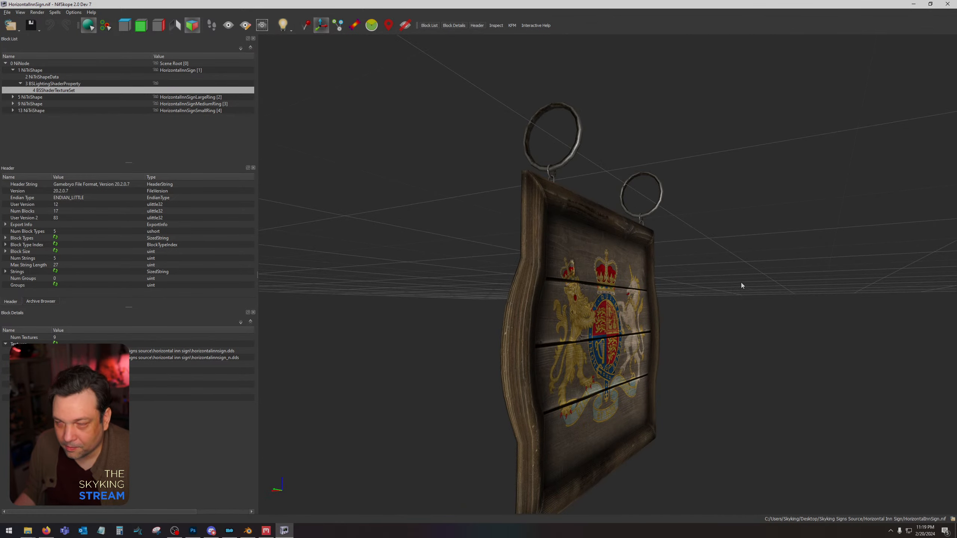
pyautogui.click(948, 4)
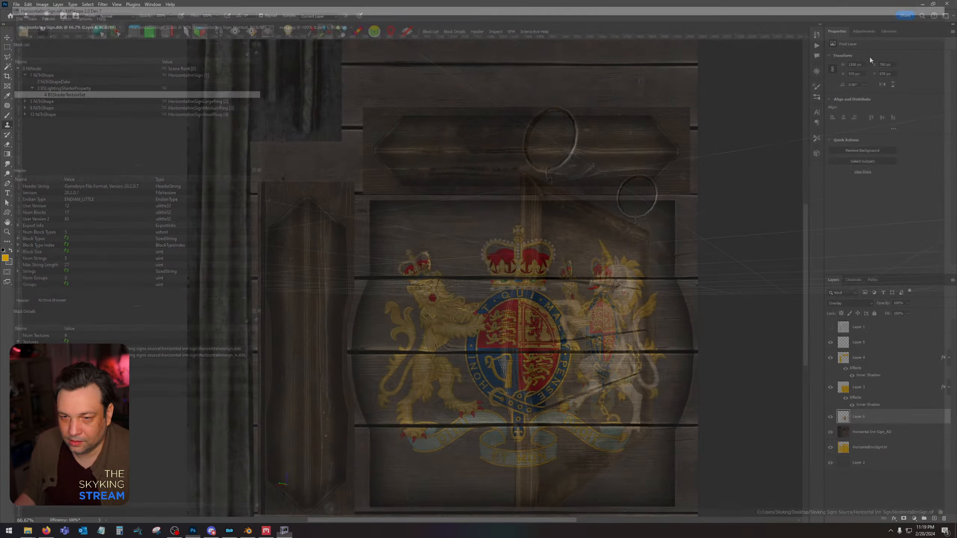
# Delete the coat of arms layer and close HorizontalInnSign.dds without saving the changes.
pyautogui.moveTo(889, 418); pyautogui.dragTo(944, 519)
pyautogui.click(155, 27)
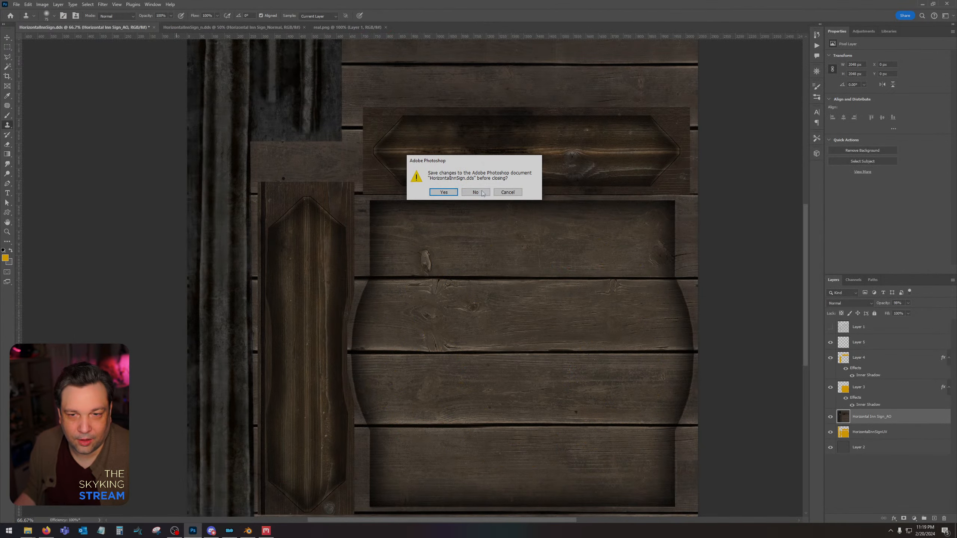
pyautogui.press('n')
pyautogui.click(146, 28)
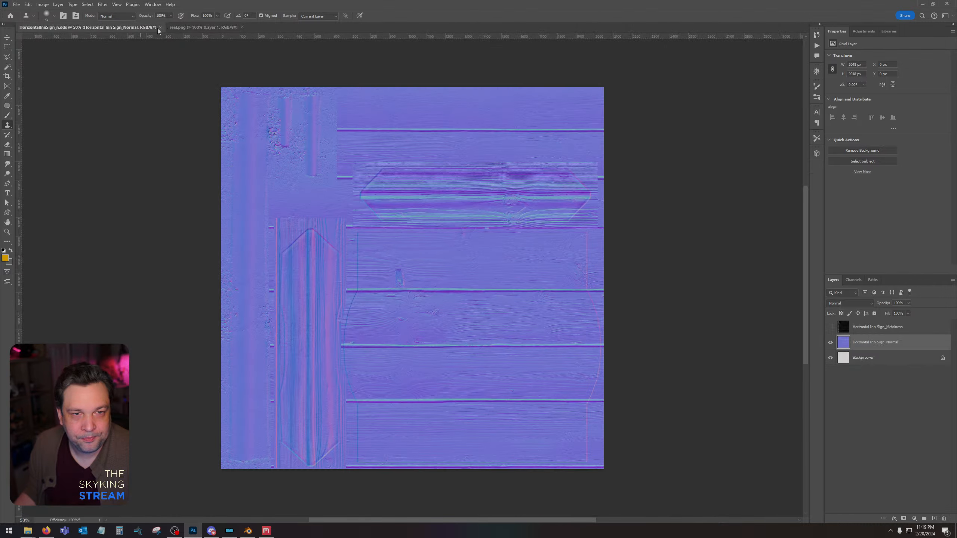
# Close HorizontalInnSign_n.dds and real.png.
pyautogui.click(159, 27)
pyautogui.click(92, 27)
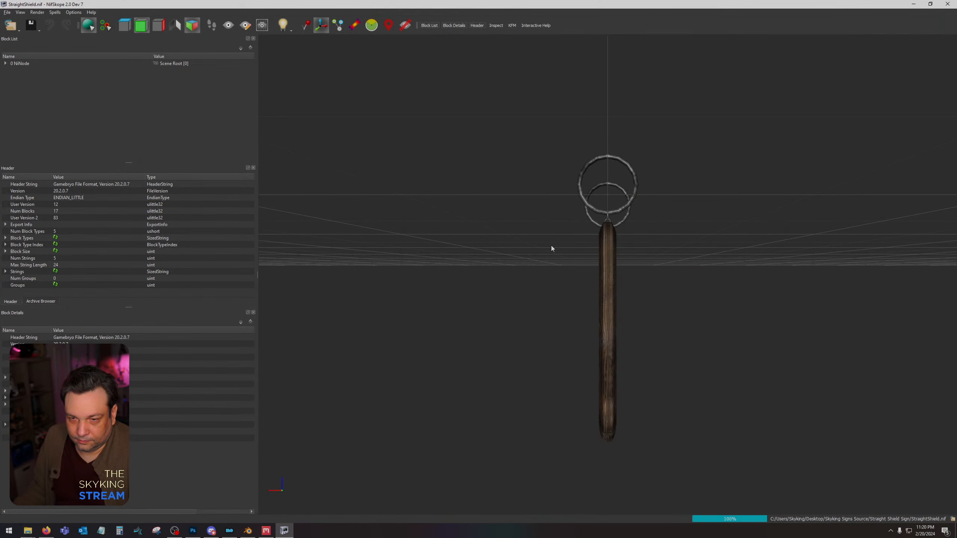
# Switch to NifSkope and examine the coat of arms on StraightShield.nif up close and from several angles.
pyautogui.moveTo(551, 246); pyautogui.dragTo(491, 245)
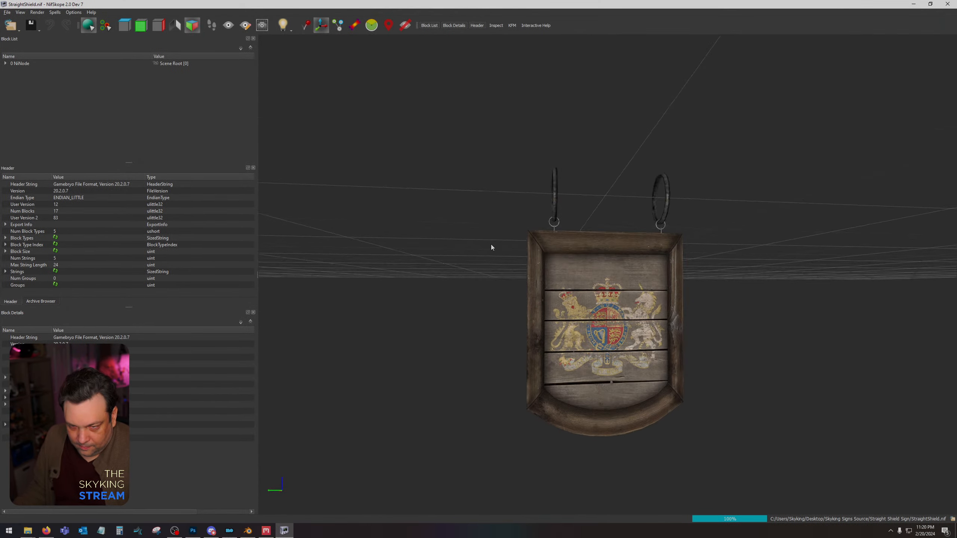
pyautogui.scroll(6, 543, 284)
pyautogui.moveTo(543, 284); pyautogui.dragTo(571, 196, button='middle')
pyautogui.scroll(-2, 569, 207)
pyautogui.moveTo(566, 221)
pyautogui.mouseDown()
pyautogui.moveTo(523, 201)
pyautogui.moveTo(568, 204)
pyautogui.moveTo(574, 185)
pyautogui.moveTo(561, 167)
pyautogui.moveTo(575, 210)
pyautogui.moveTo(544, 243)
pyautogui.moveTo(574, 254)
pyautogui.moveTo(557, 221)
pyautogui.mouseUp()
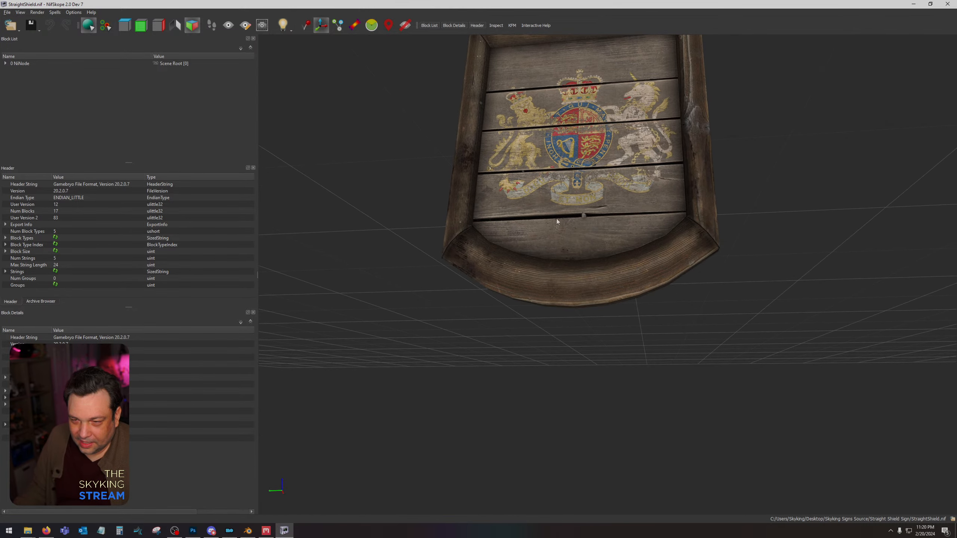
pyautogui.moveTo(557, 221); pyautogui.dragTo(525, 350, button='right')
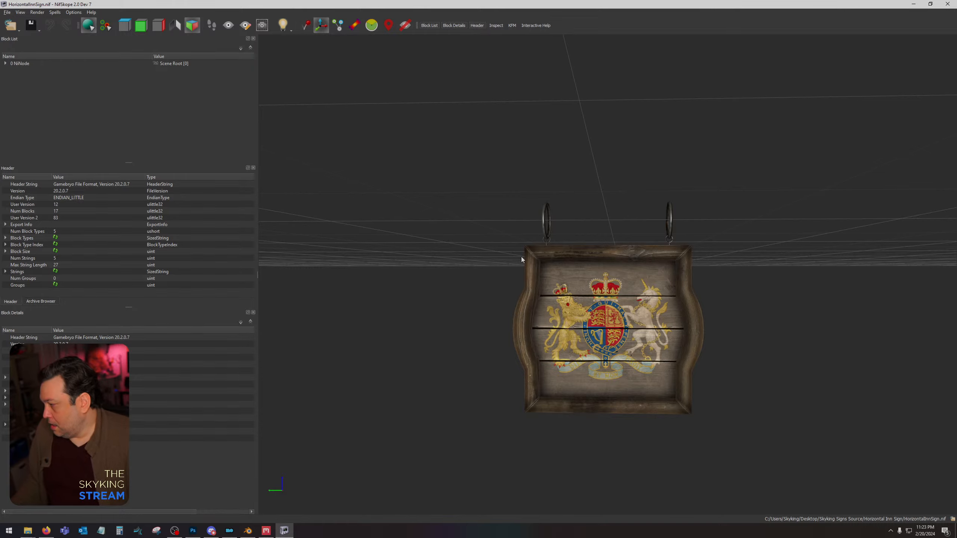
# Examine the coat of arms and frame on HorizontalInnSign.nif from several angles, and close its NifSkope window.
pyautogui.scroll(5, 534, 360)
pyautogui.scroll(-2, 621, 323)
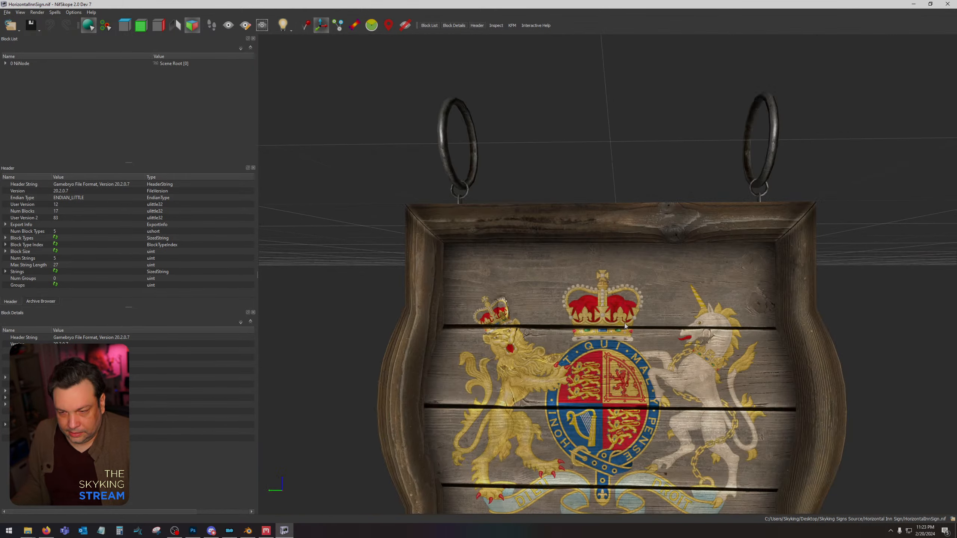
pyautogui.moveTo(641, 230); pyautogui.dragTo(657, 25, button='middle')
pyautogui.moveTo(624, 162); pyautogui.dragTo(513, 181)
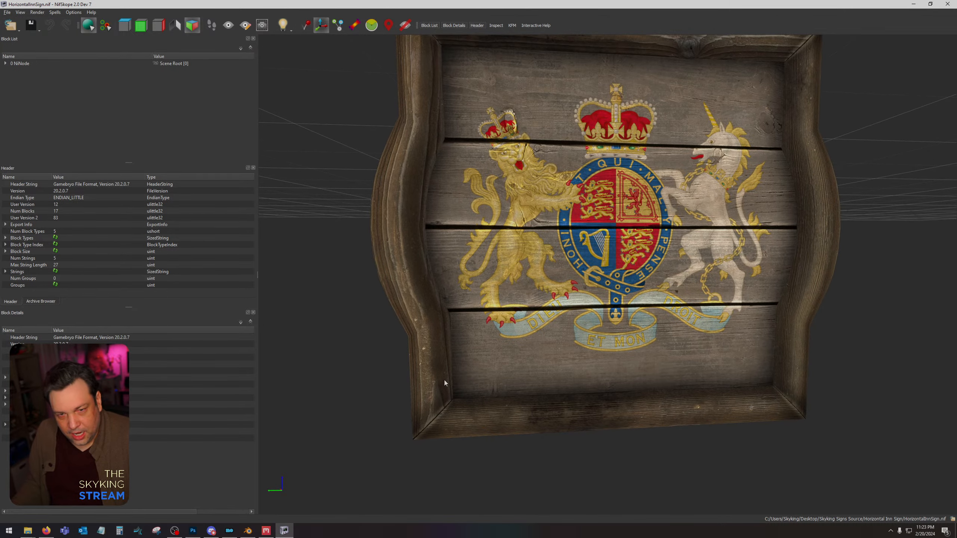
pyautogui.moveTo(700, 161); pyautogui.dragTo(678, 150)
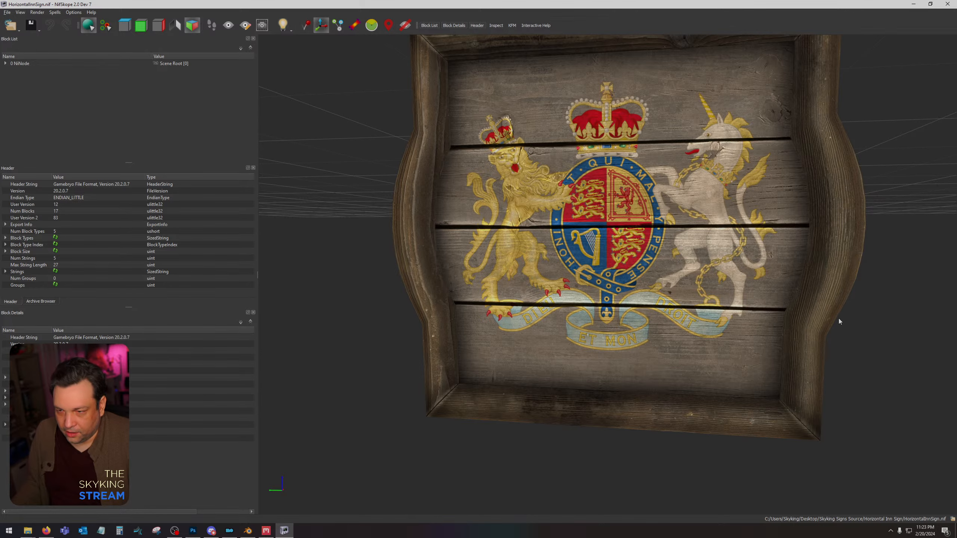
pyautogui.scroll(-5, 839, 319)
pyautogui.moveTo(747, 296); pyautogui.dragTo(752, 286)
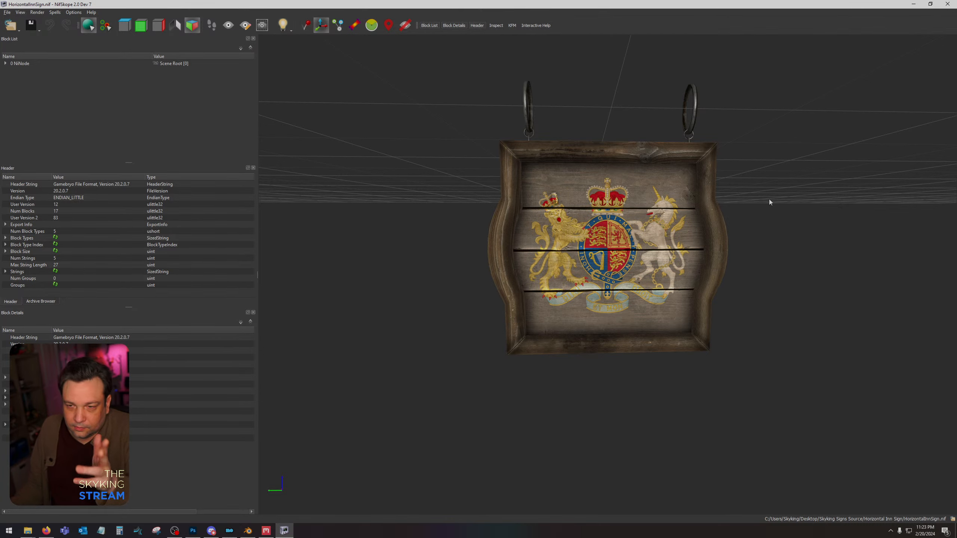
pyautogui.click(948, 4)
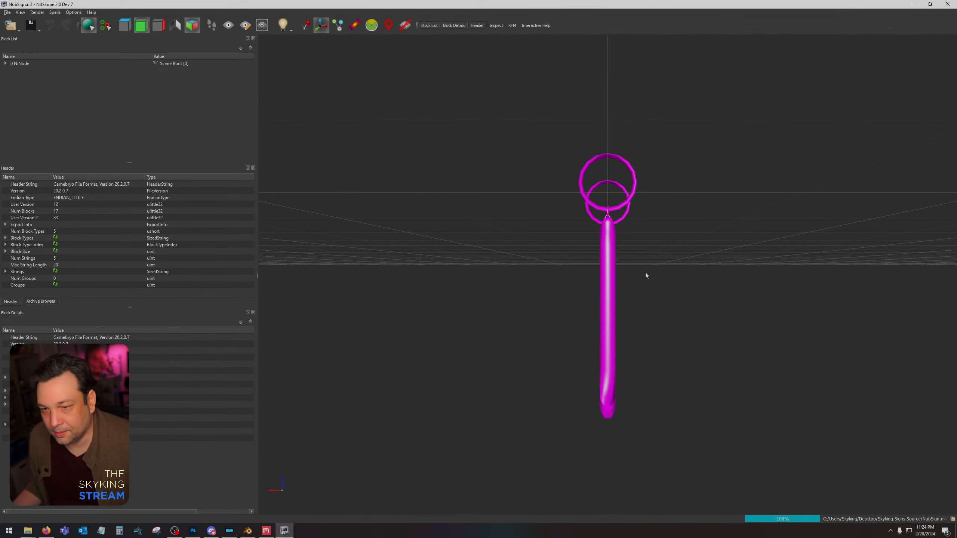
# Select the NubSign mesh in NubSign.nif and examine the wireframe at the frame's upper corner.
pyautogui.moveTo(645, 273); pyautogui.dragTo(607, 267)
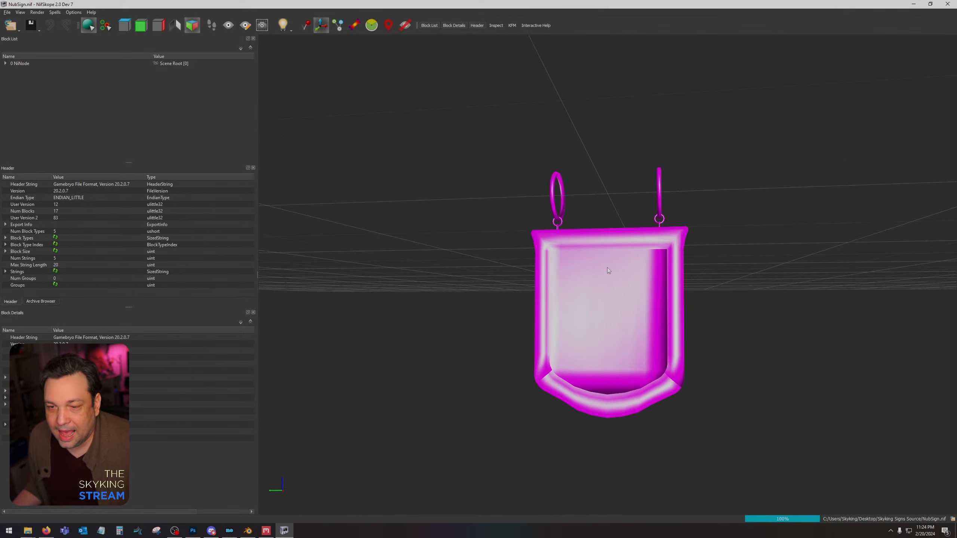
pyautogui.scroll(3, 608, 270)
pyautogui.click(578, 214)
pyautogui.moveTo(663, 262); pyautogui.dragTo(461, 208)
pyautogui.scroll(4, 487, 207)
pyautogui.moveTo(319, 150); pyautogui.dragTo(454, 192)
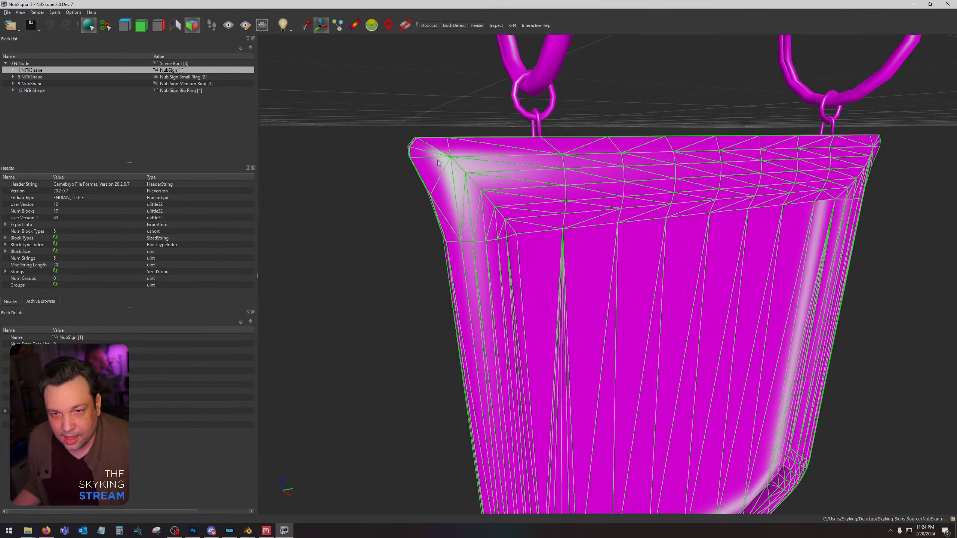
# Examine the NubSign frame's side profile, top edge and whole front in wireframe.
pyautogui.moveTo(687, 181); pyautogui.dragTo(609, 180)
pyautogui.scroll(-6, 879, 190)
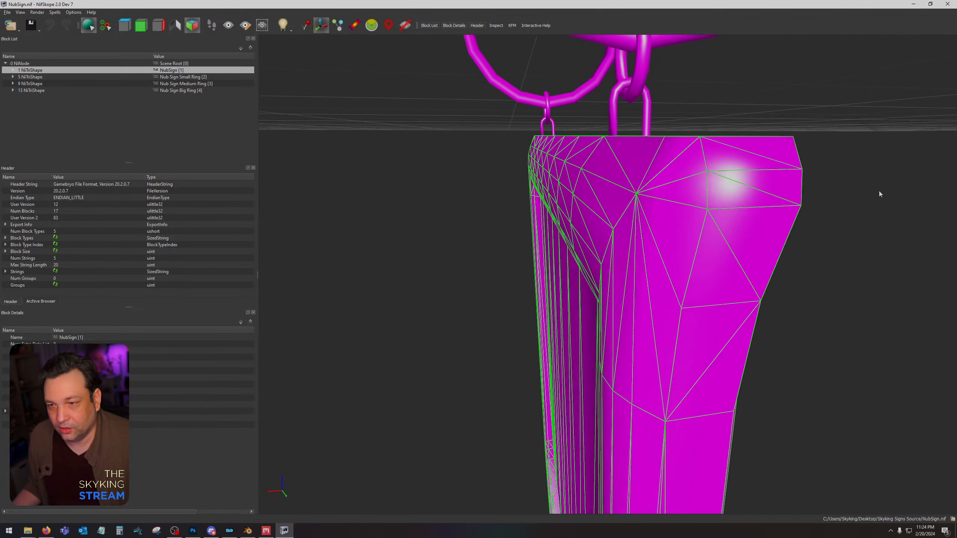
pyautogui.moveTo(776, 232); pyautogui.dragTo(818, 225)
pyautogui.scroll(-2, 752, 212)
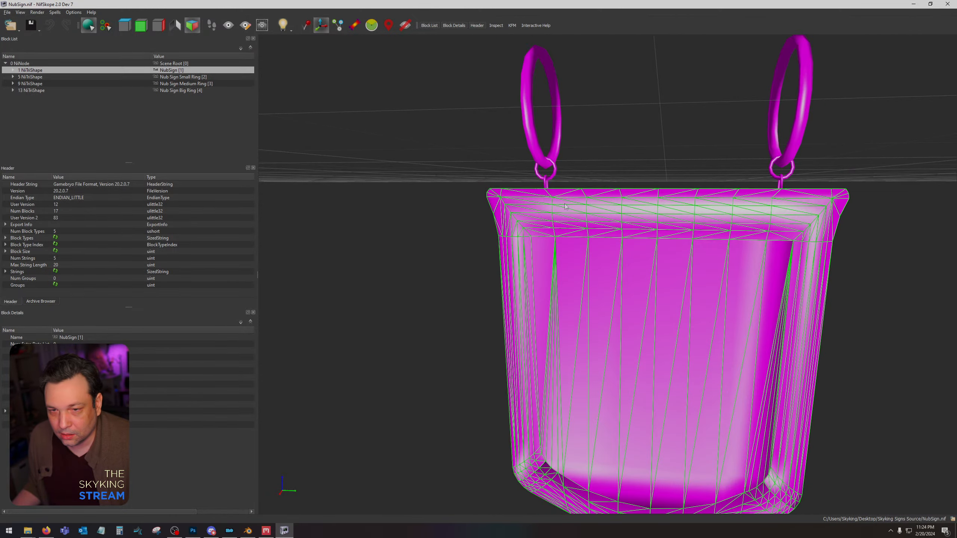
pyautogui.moveTo(565, 205); pyautogui.dragTo(575, 205)
pyautogui.scroll(3, 489, 192)
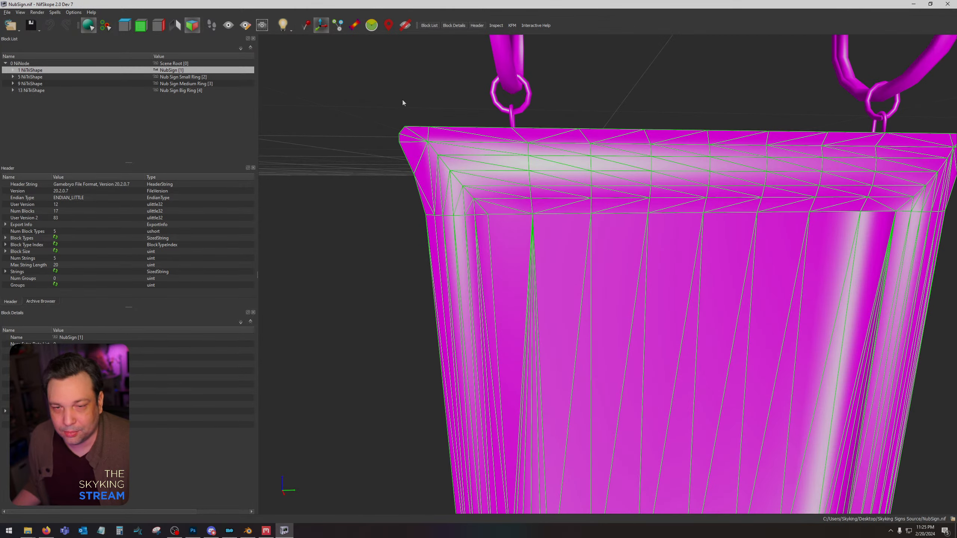
pyautogui.scroll(-4, 535, 203)
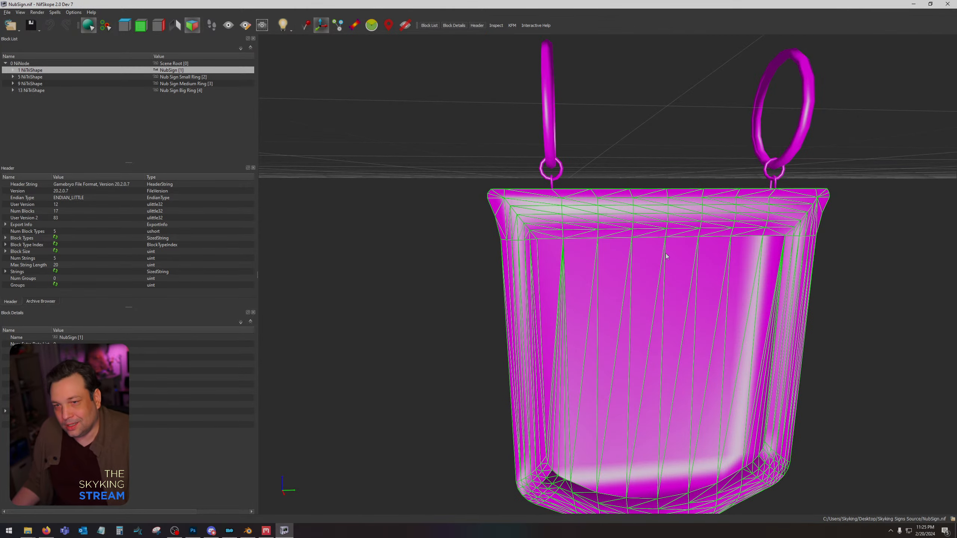
pyautogui.moveTo(607, 252); pyautogui.dragTo(536, 259)
pyautogui.scroll(-3, 535, 259)
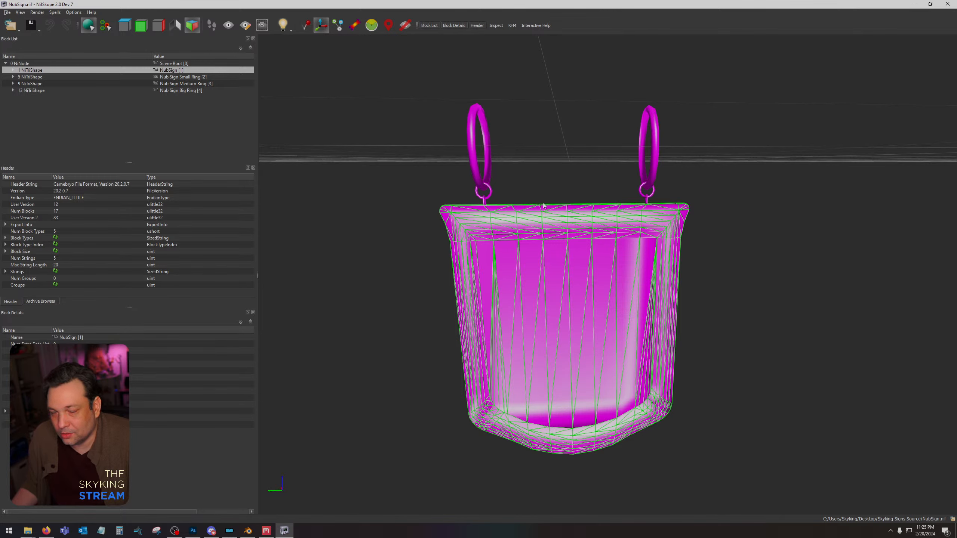
# Switch to Photoshop, select the empty background of the nub sign's UV map with the Magic Wand and invert the selection.
pyautogui.click(192, 531)
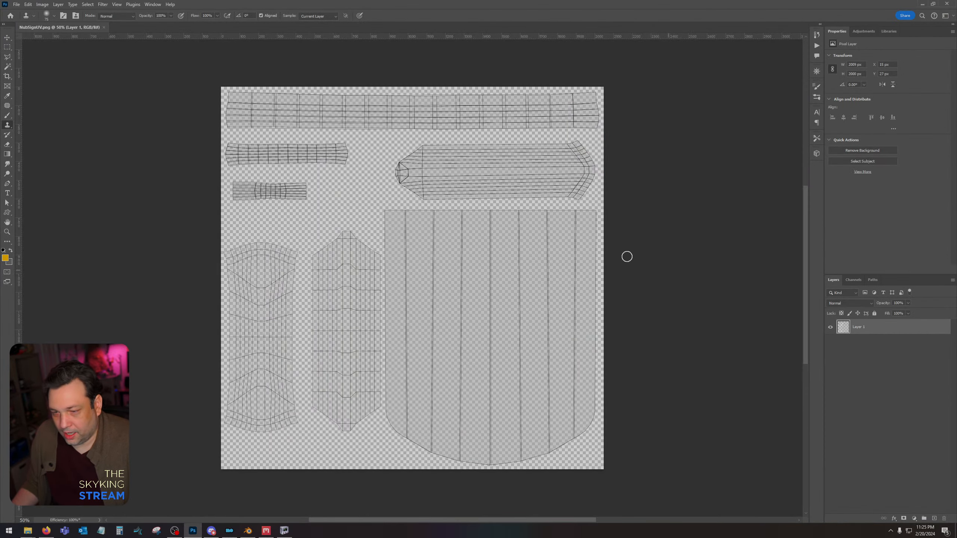
pyautogui.click(8, 66)
pyautogui.click(341, 178)
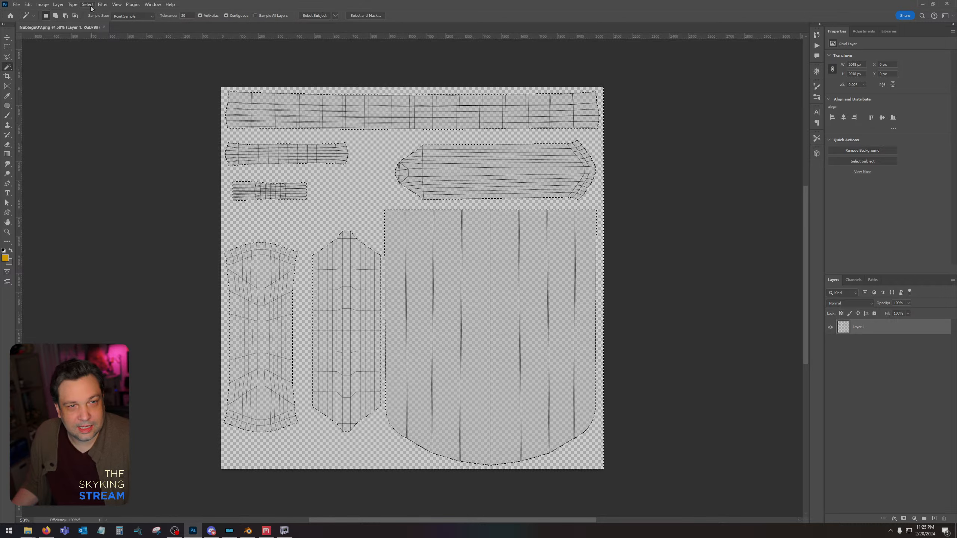
pyautogui.click(87, 5)
pyautogui.click(95, 34)
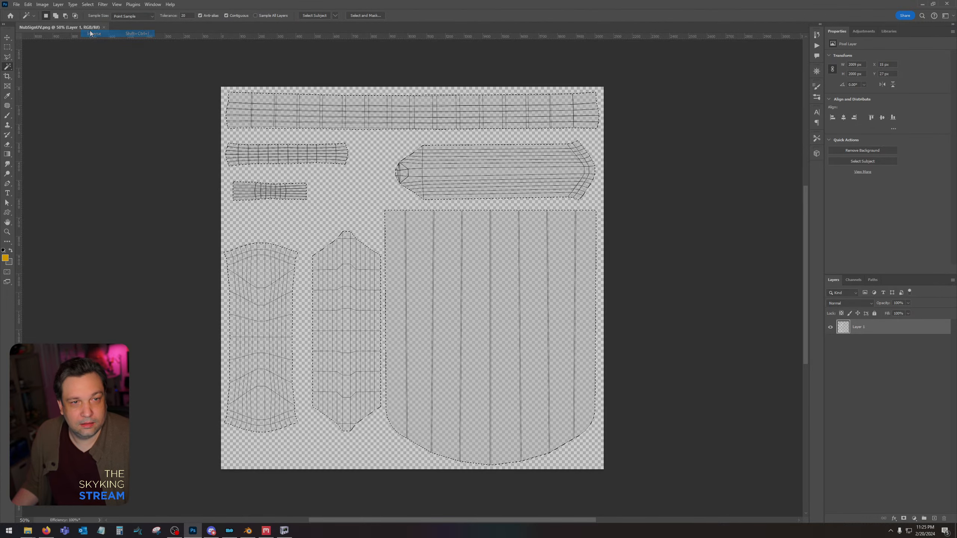
# Set the foreground colour to mid grey 7b7b7b and fill the selected UV islands with it on a new layer.
pyautogui.click(5, 258)
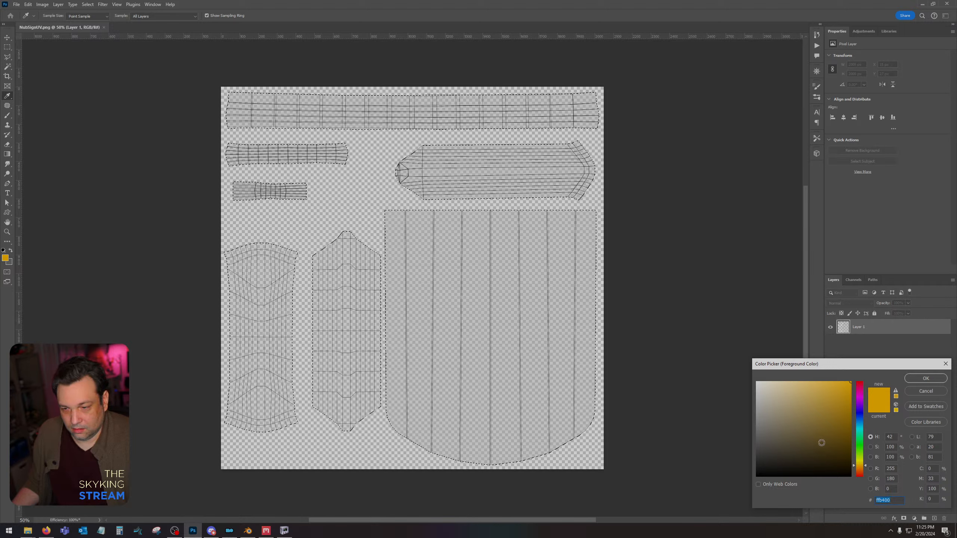
pyautogui.click(713, 462)
pyautogui.click(713, 464)
pyautogui.moveTo(713, 465); pyautogui.dragTo(705, 430)
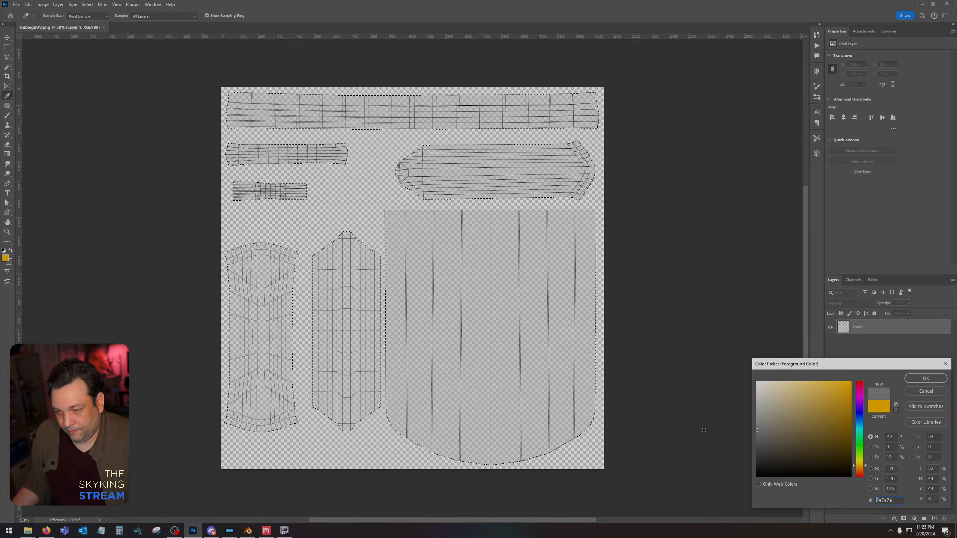
pyautogui.click(926, 378)
pyautogui.press('w')
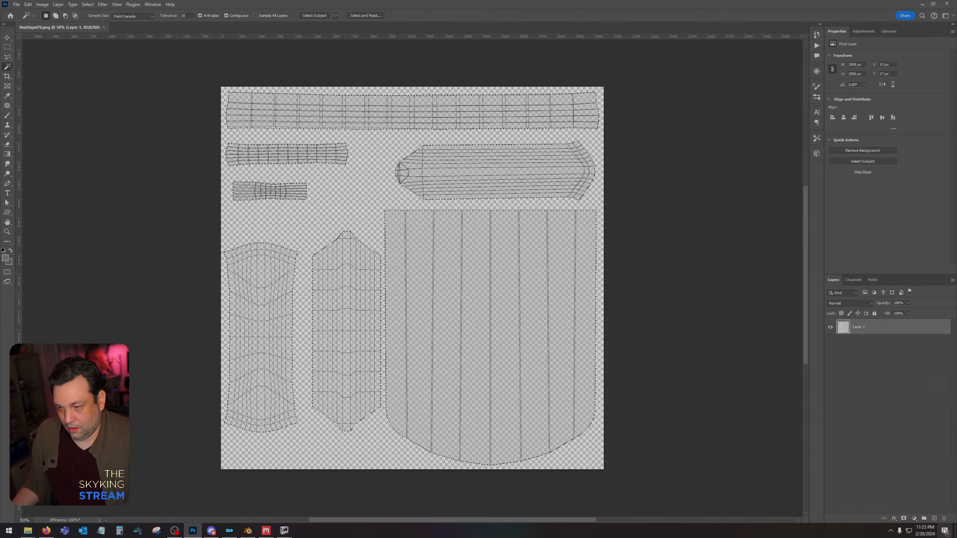
pyautogui.click(935, 519)
pyautogui.hotkey('shift', 'F5')
pyautogui.press('Return')
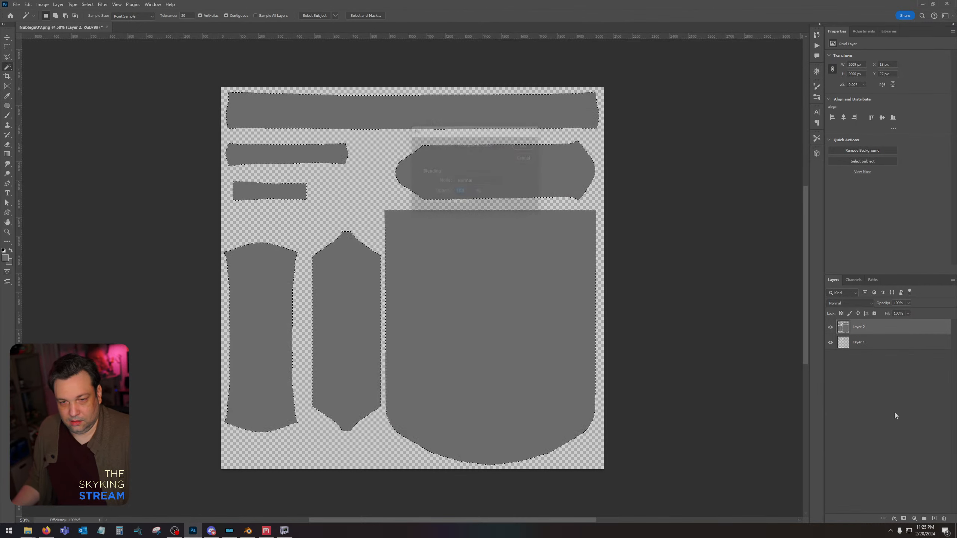
# Select the large sign panel island, fill it with darker grey 656565 and deselect it.
pyautogui.click(408, 264)
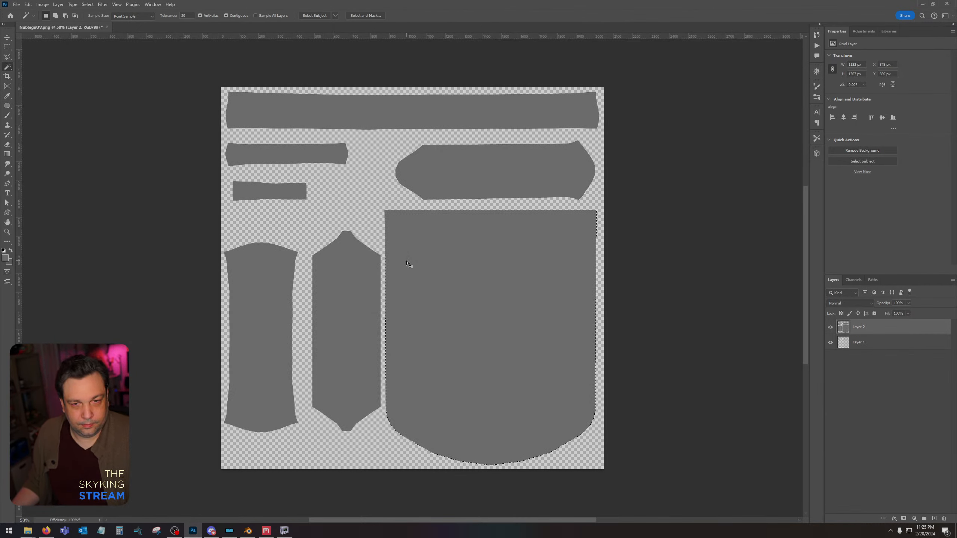
pyautogui.press('i')
pyautogui.click(6, 259)
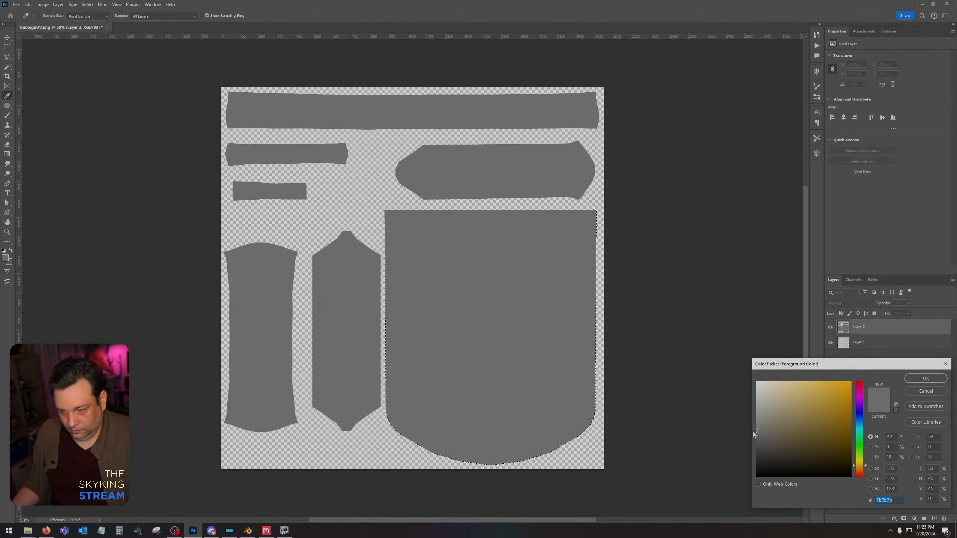
pyautogui.moveTo(754, 434); pyautogui.dragTo(753, 442)
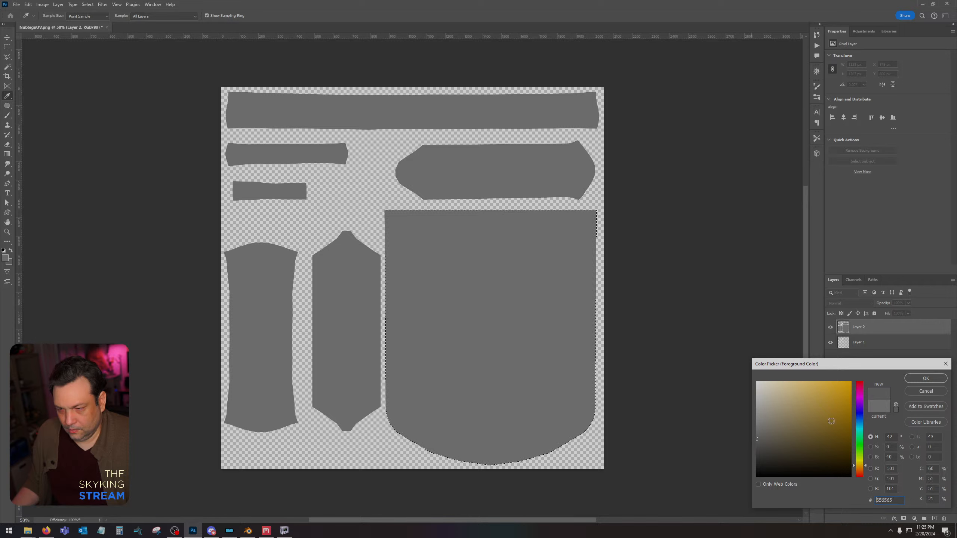
pyautogui.click(936, 380)
pyautogui.hotkey('shift', 'F5')
pyautogui.press('Return')
pyautogui.hotkey('ctrl', 'd')
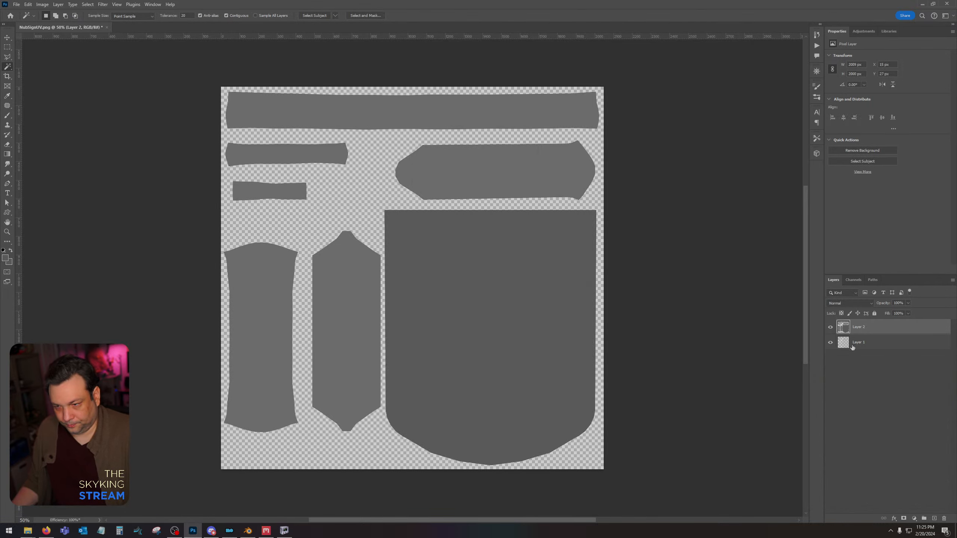
# Add a new layer directly above Layer 1 and fill it with dark grey 4b4b4b.
pyautogui.click(853, 345)
pyautogui.click(934, 519)
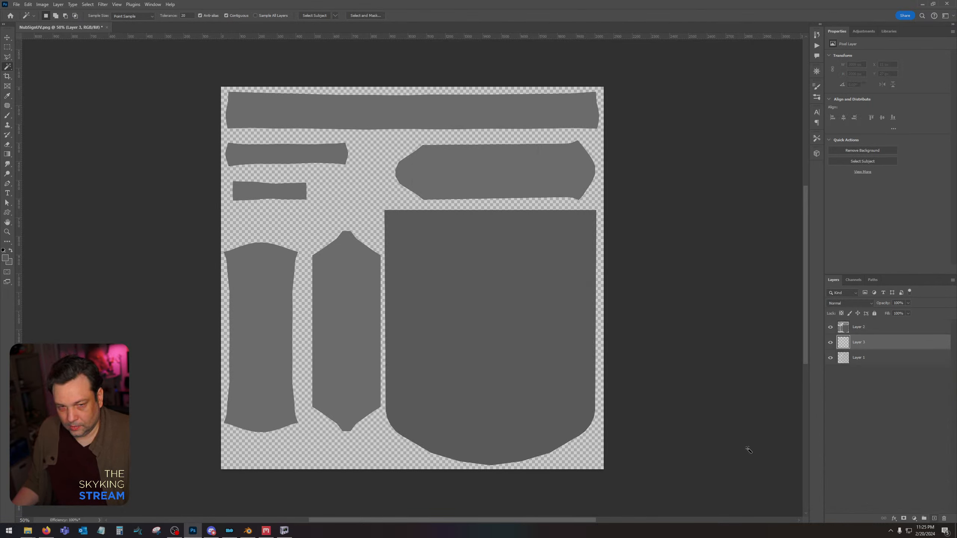
pyautogui.click(5, 258)
pyautogui.moveTo(815, 449); pyautogui.dragTo(747, 449)
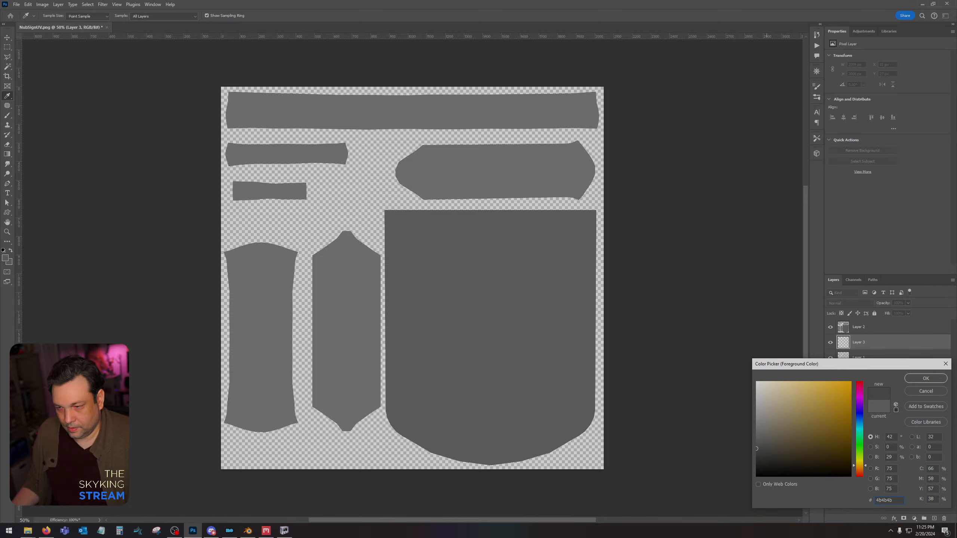
pyautogui.click(925, 379)
pyautogui.press('w')
pyautogui.hotkey('alt', 'BackSpace')
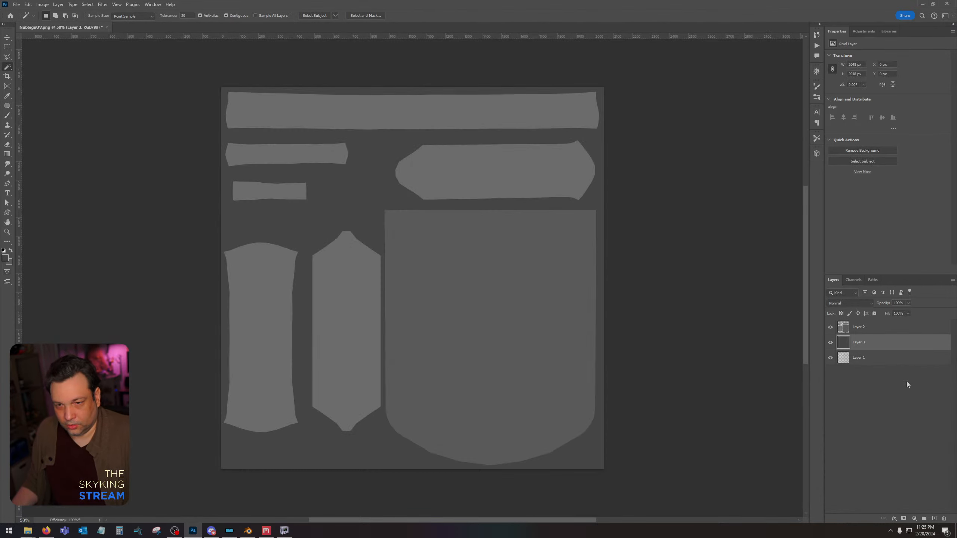
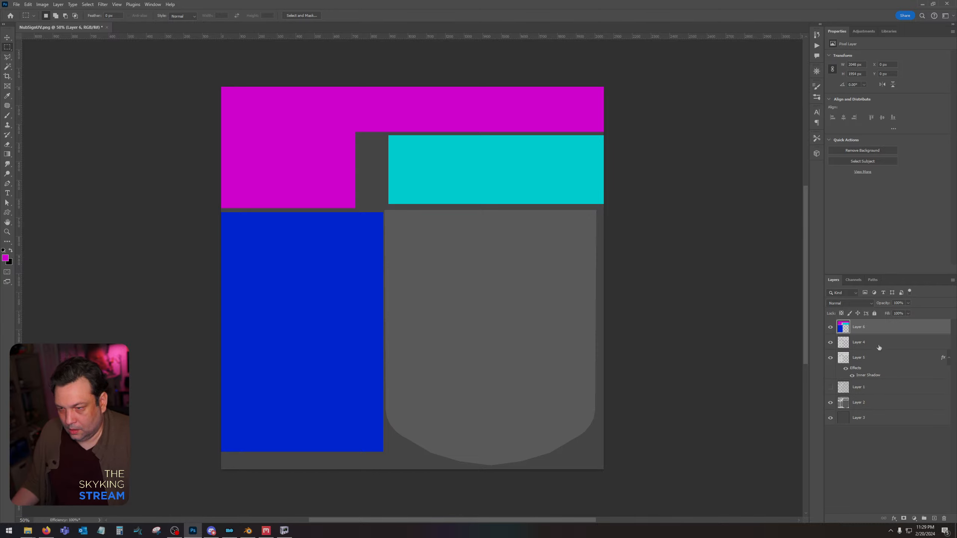
# Add a new layer directly beneath Layer 6, fill it with orange and merge it with Layer 6.
pyautogui.click(878, 346)
pyautogui.click(935, 519)
pyautogui.click(5, 258)
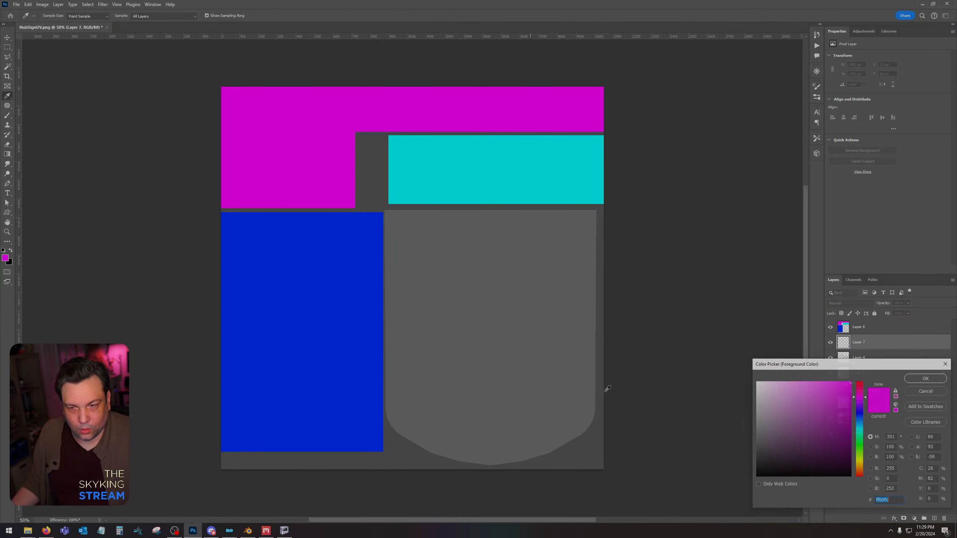
pyautogui.moveTo(860, 463); pyautogui.dragTo(860, 465)
pyautogui.click(916, 380)
pyautogui.press('m')
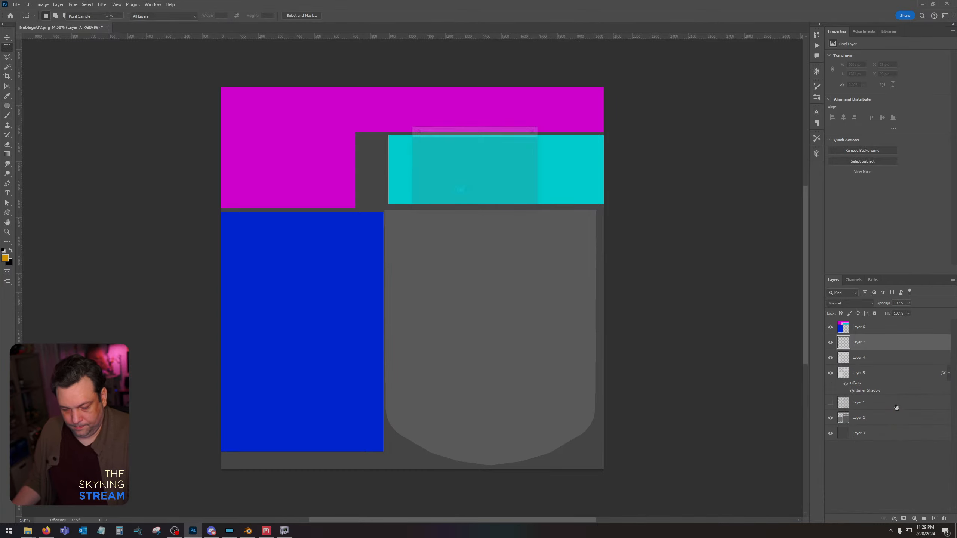
pyautogui.hotkey('alt', 'BackSpace')
pyautogui.rightClick(855, 330)
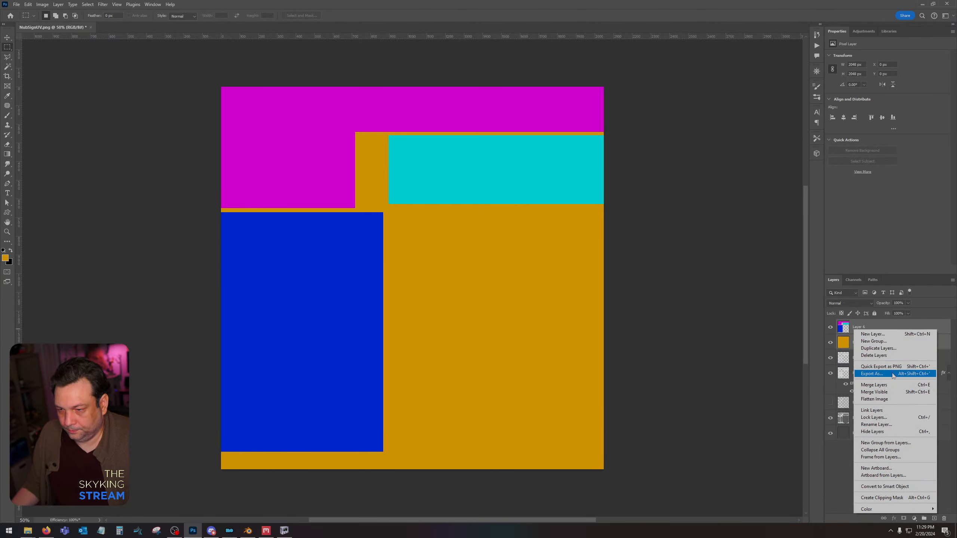
pyautogui.click(884, 386)
# Save a PNG copy of the colour ID map to the Desktop as NubSignID and switch to Quixel Mixer.
pyautogui.click(16, 4)
pyautogui.click(38, 102)
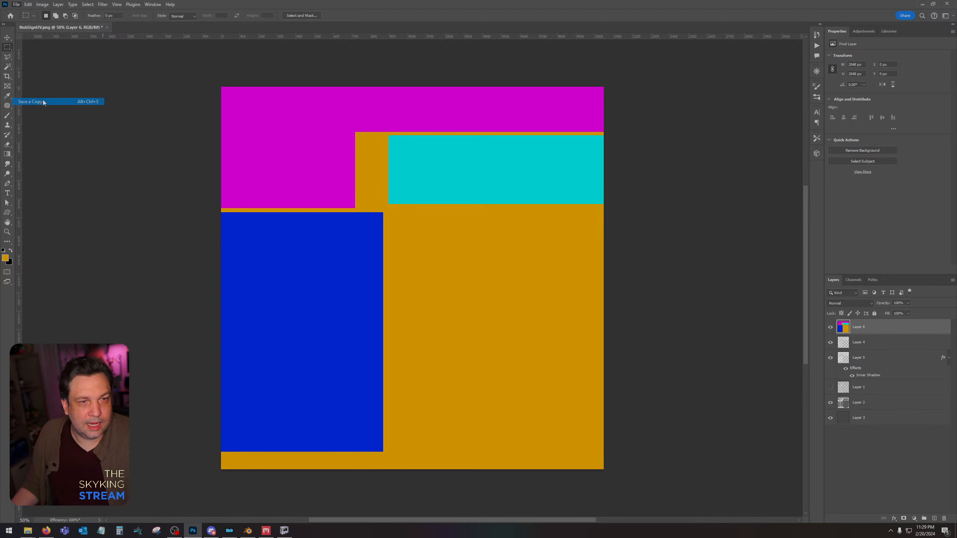
pyautogui.scroll(1, 301, 149)
pyautogui.click(308, 159)
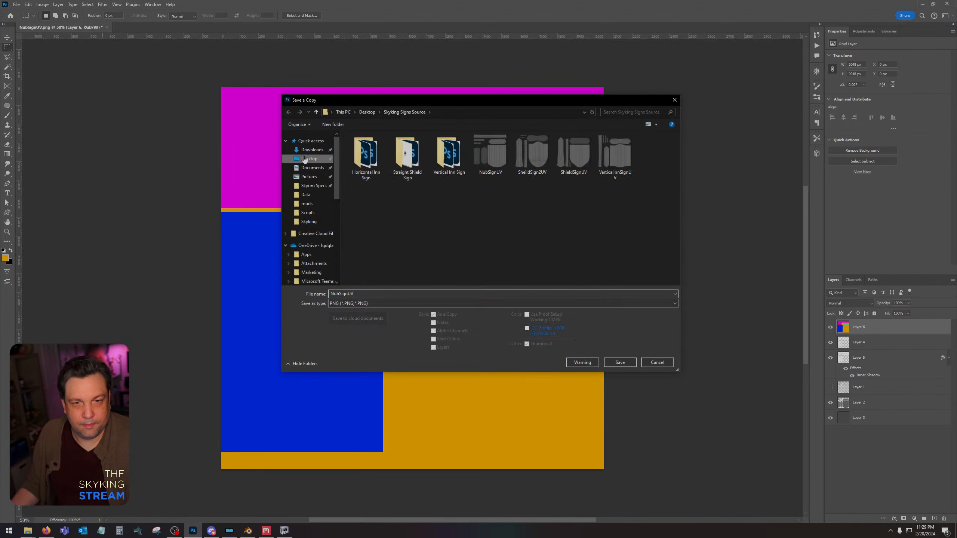
pyautogui.click(365, 304)
pyautogui.click(365, 304)
pyautogui.click(361, 294)
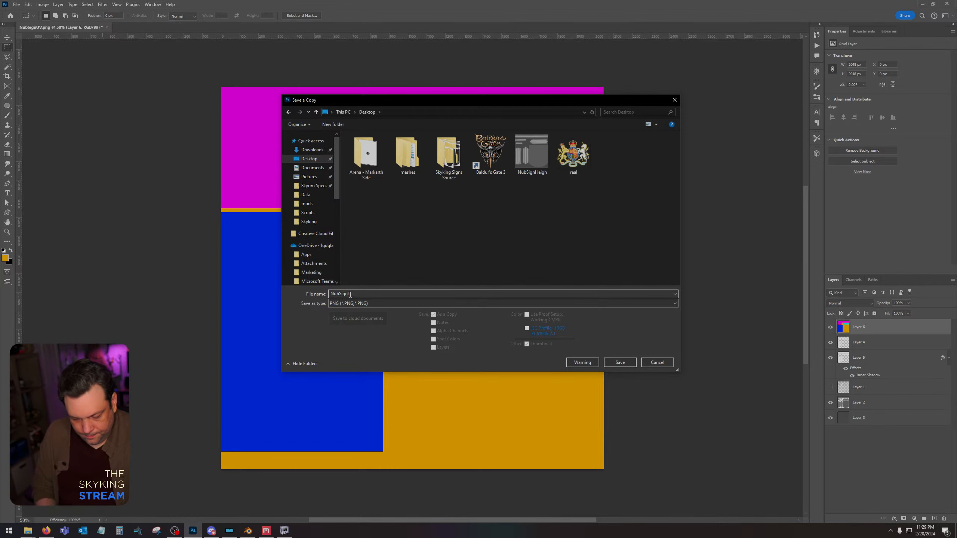
pyautogui.press('Return')
pyautogui.click(267, 531)
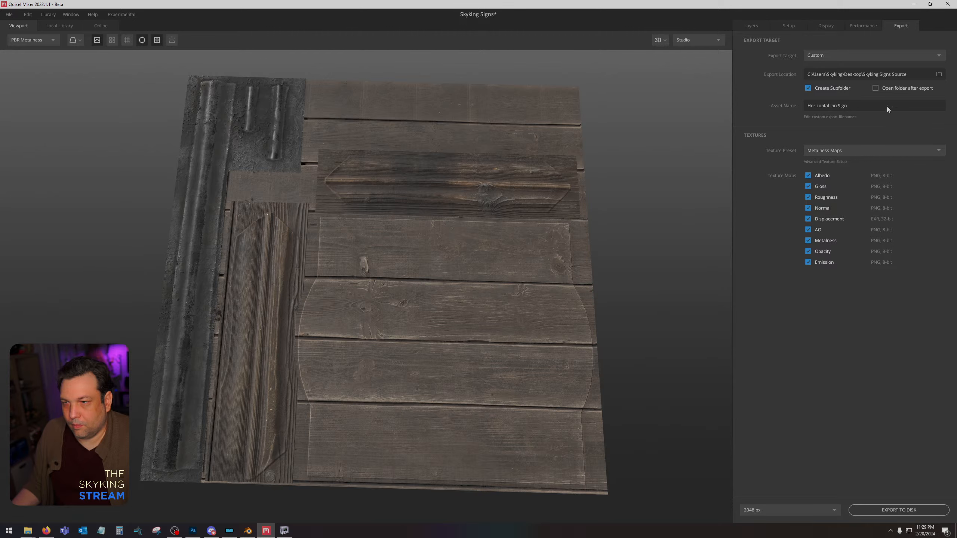
pyautogui.click(788, 25)
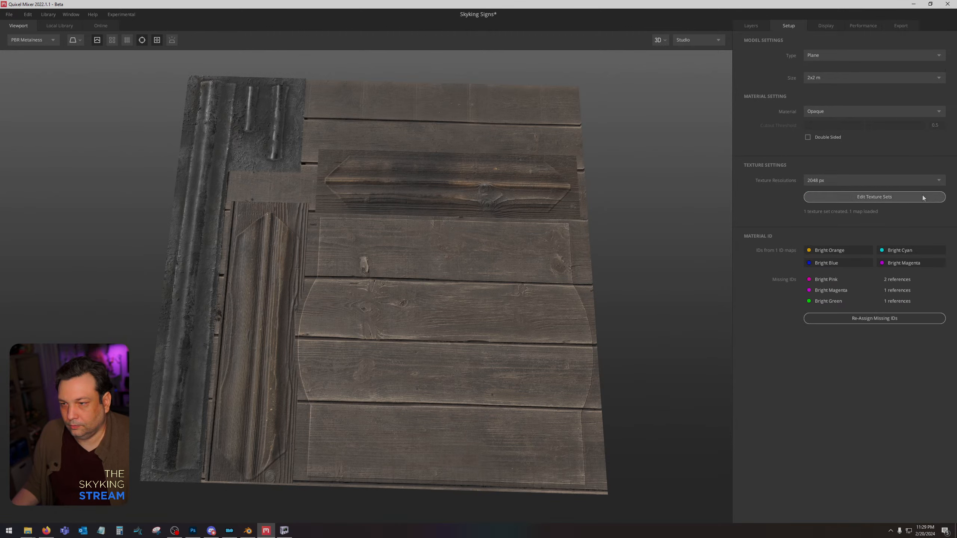
pyautogui.click(875, 197)
pyautogui.click(616, 393)
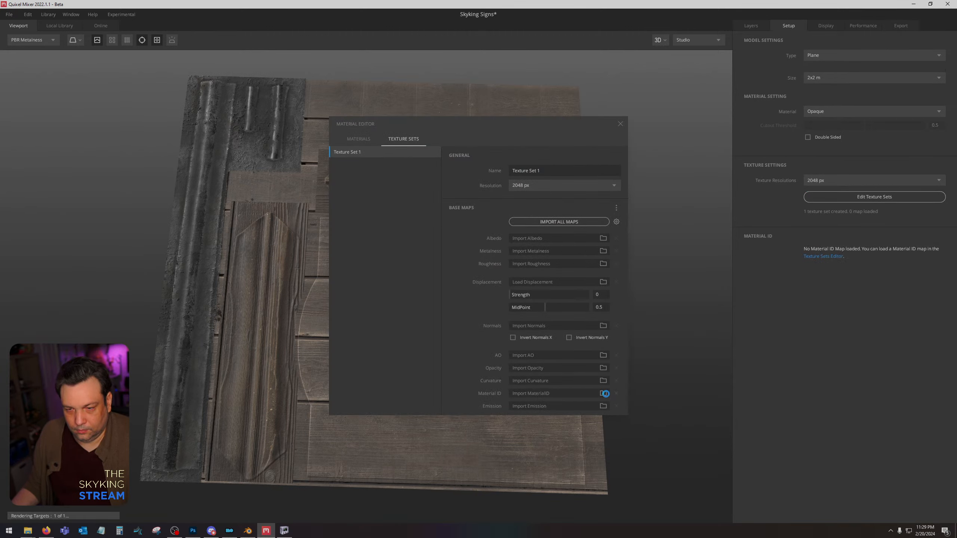
pyautogui.click(603, 394)
pyautogui.press('Escape')
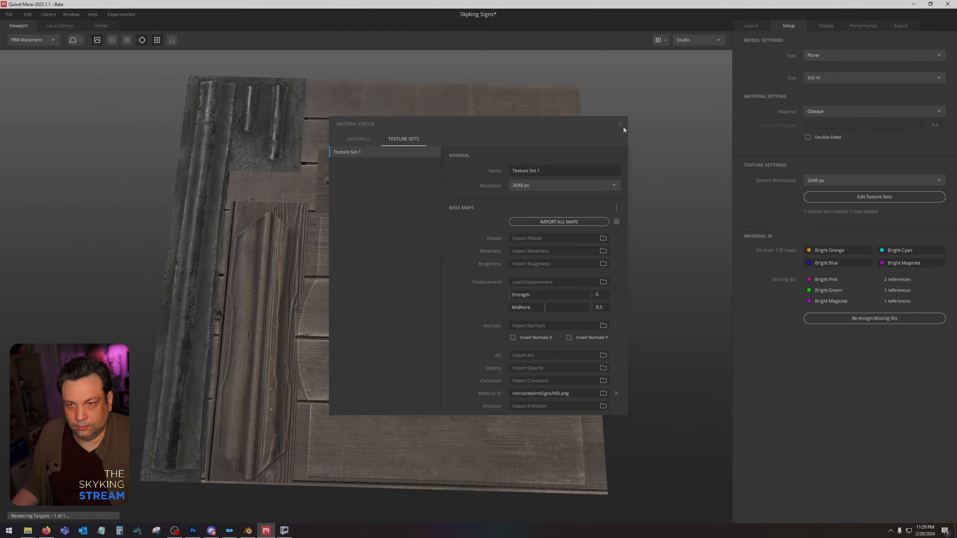
pyautogui.click(621, 125)
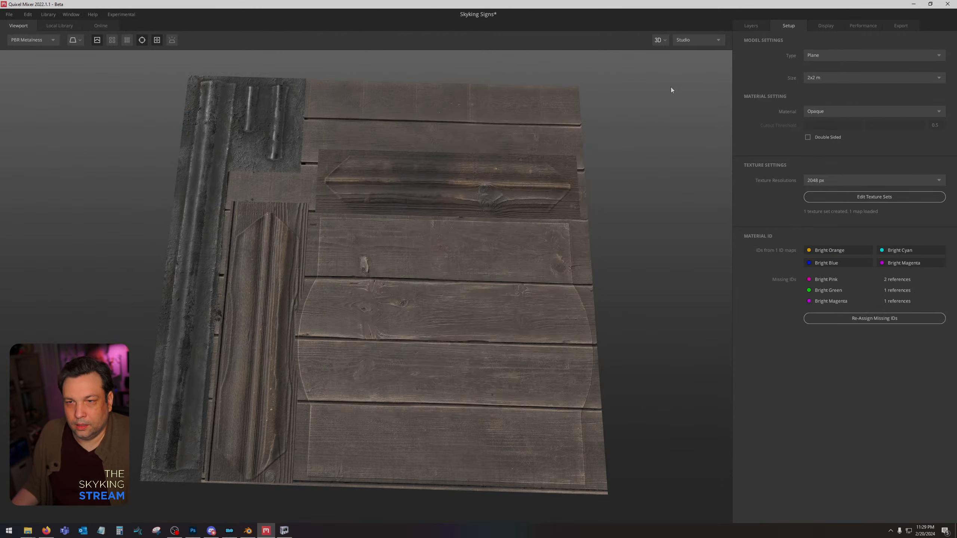
# Load the NubSignHeigh image from the Desktop as the displacement map of the Paint 1 layer.
pyautogui.click(749, 26)
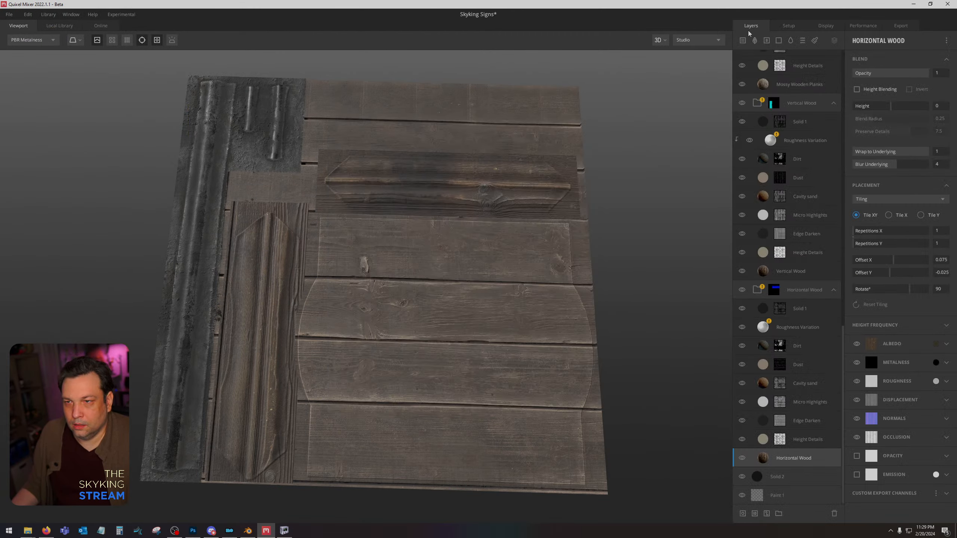
pyautogui.click(788, 497)
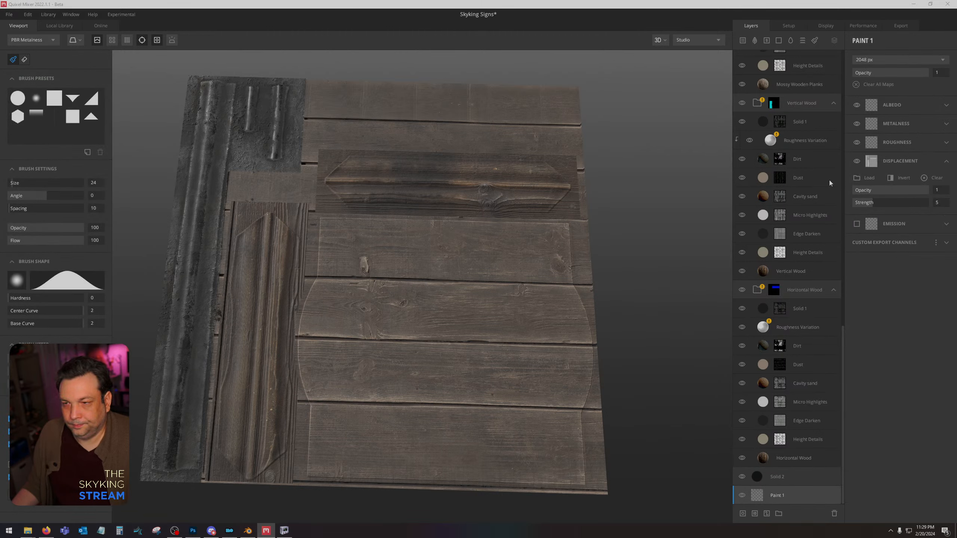
pyautogui.click(865, 178)
pyautogui.scroll(3, 32, 77)
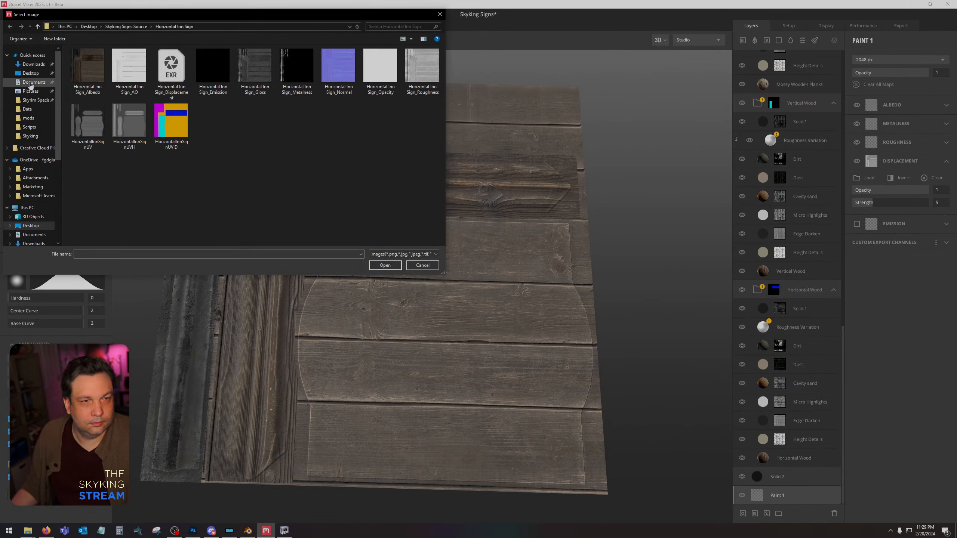
pyautogui.click(31, 74)
pyautogui.doubleClick(262, 56)
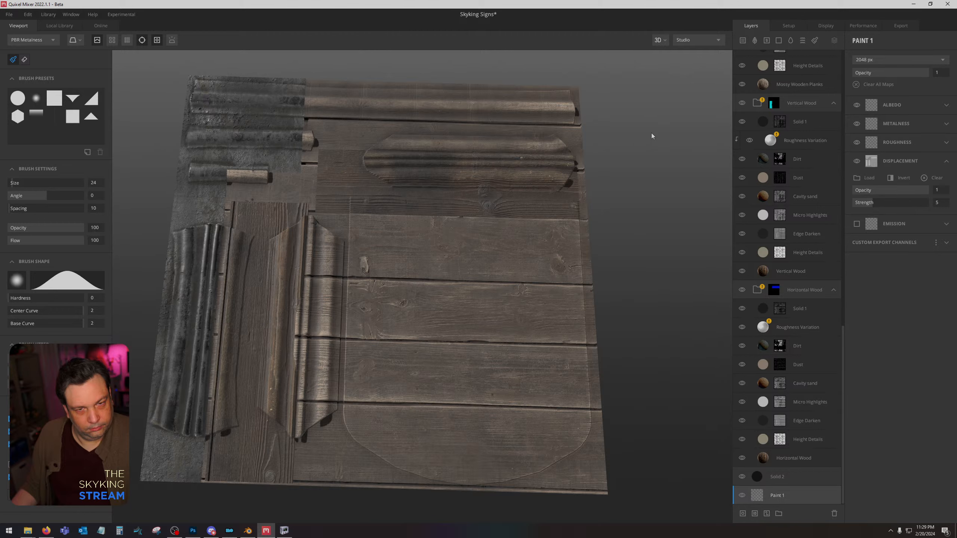
# Replace Texture Set 1's material ID map with NubSignID.png from the Desktop.
pyautogui.click(789, 25)
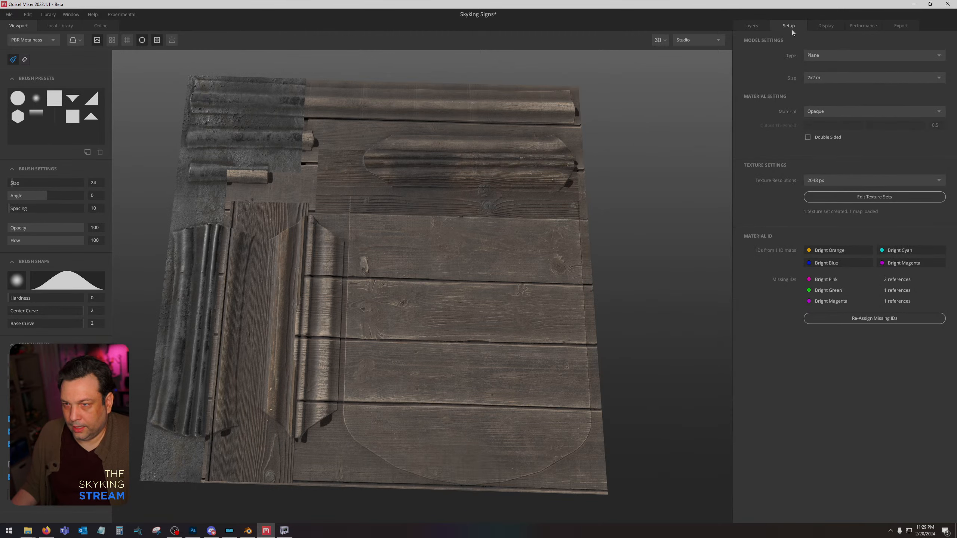
pyautogui.click(855, 196)
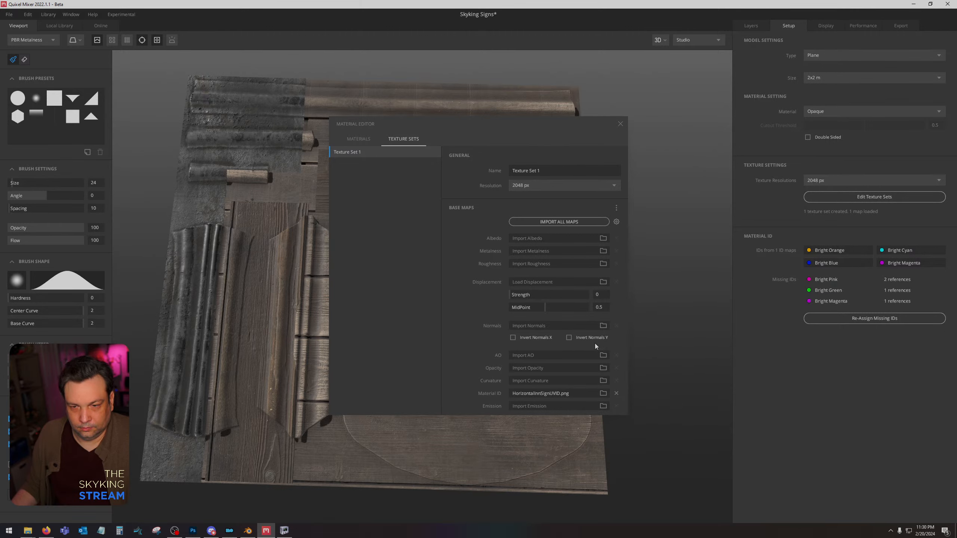
pyautogui.click(616, 393)
pyautogui.click(604, 393)
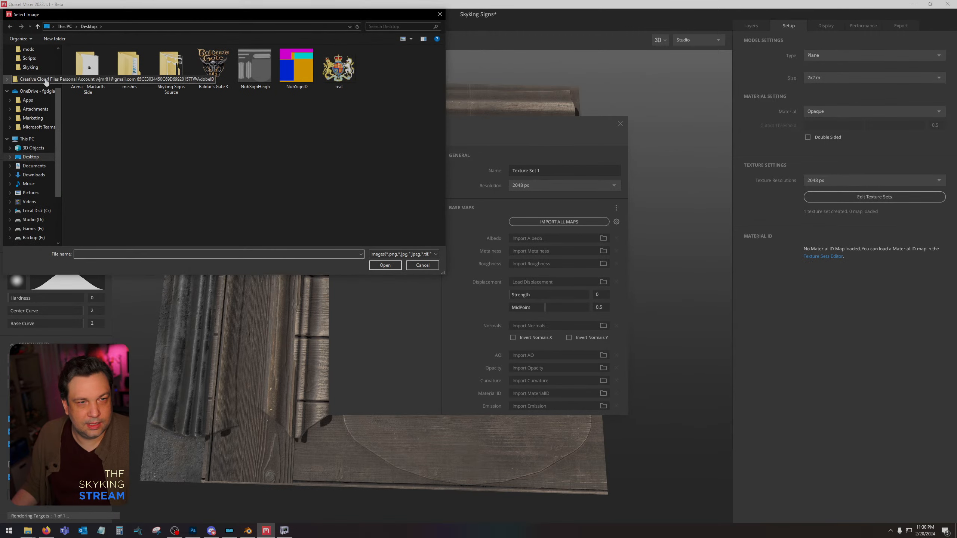
pyautogui.doubleClick(302, 75)
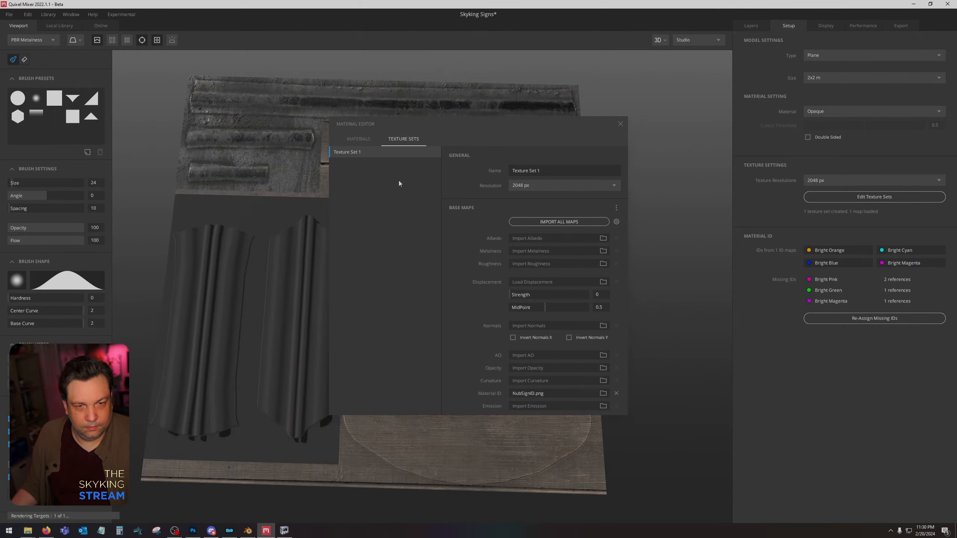
pyautogui.click(621, 123)
# Rotate the Vertical Wood layer's tiling to 90° and set its offset to X -0.025 and Y 0.254.
pyautogui.keyDown('alt'); pyautogui.moveTo(643, 192); pyautogui.dragTo(652, 209); pyautogui.keyUp('alt')
pyautogui.click(752, 25)
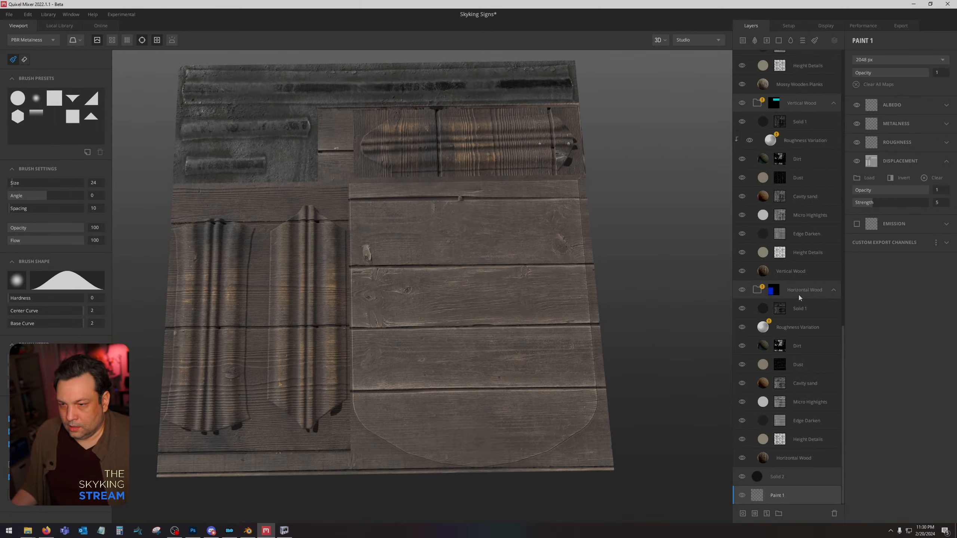
pyautogui.click(830, 268)
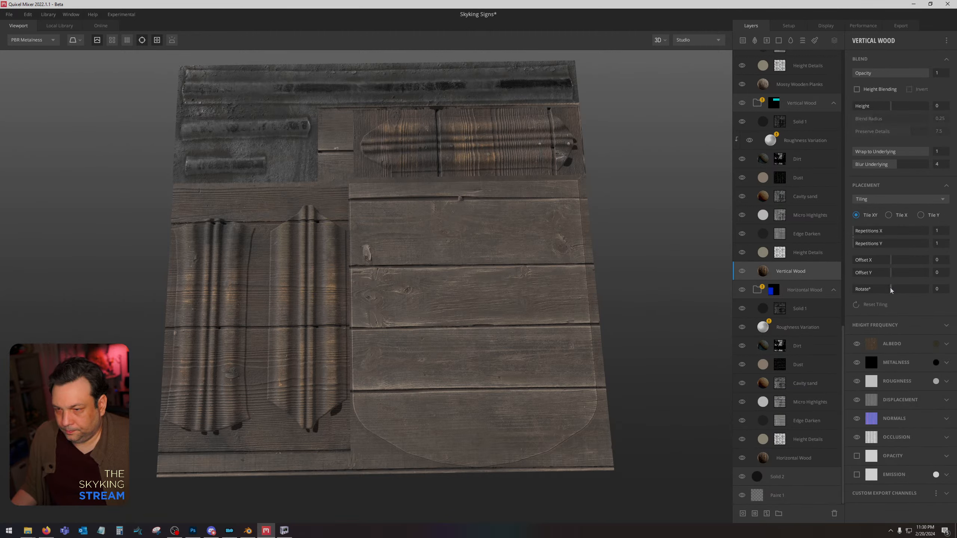
pyautogui.moveTo(890, 289); pyautogui.dragTo(908, 289)
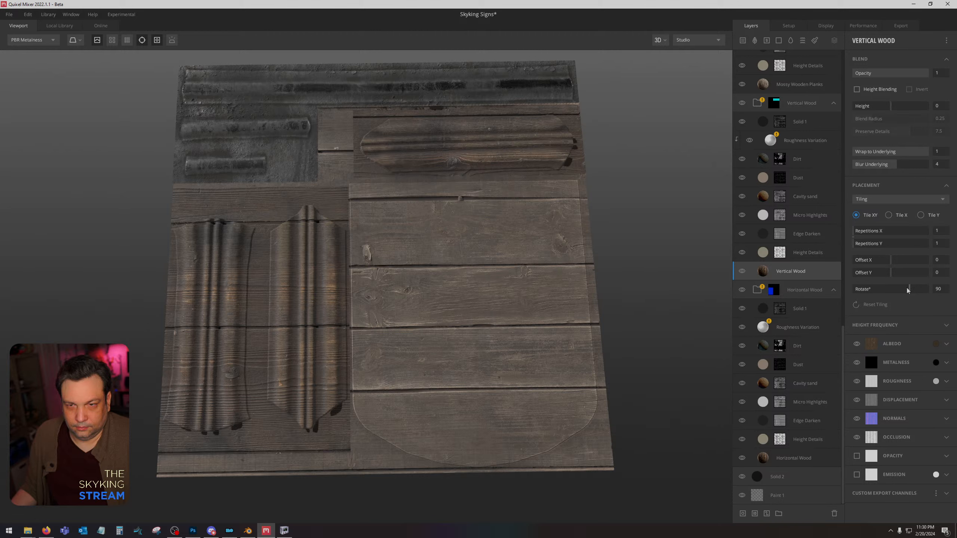
pyautogui.moveTo(891, 260); pyautogui.dragTo(901, 274)
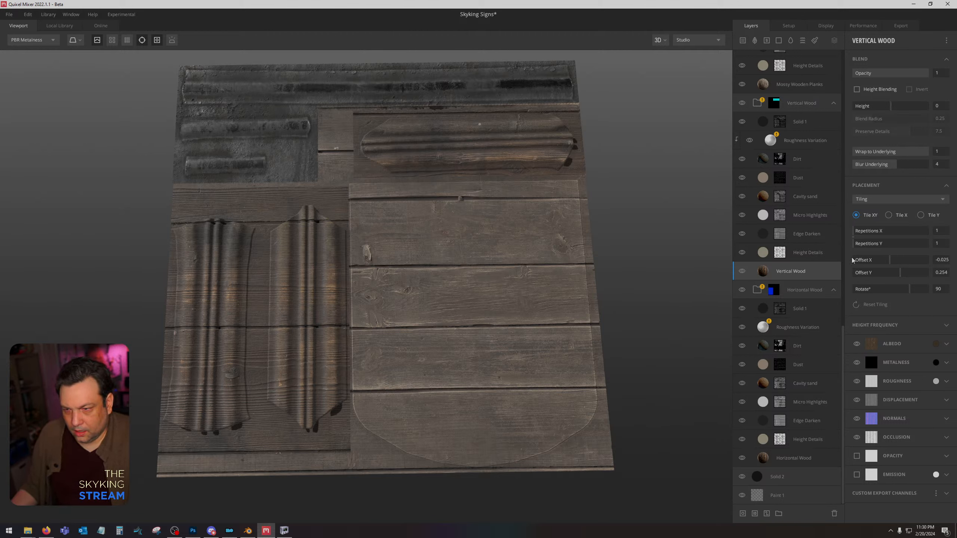
# Set the Horizontal Wood layer's tiling rotation to 0° and its Y offset to 0.005.
pyautogui.click(810, 464)
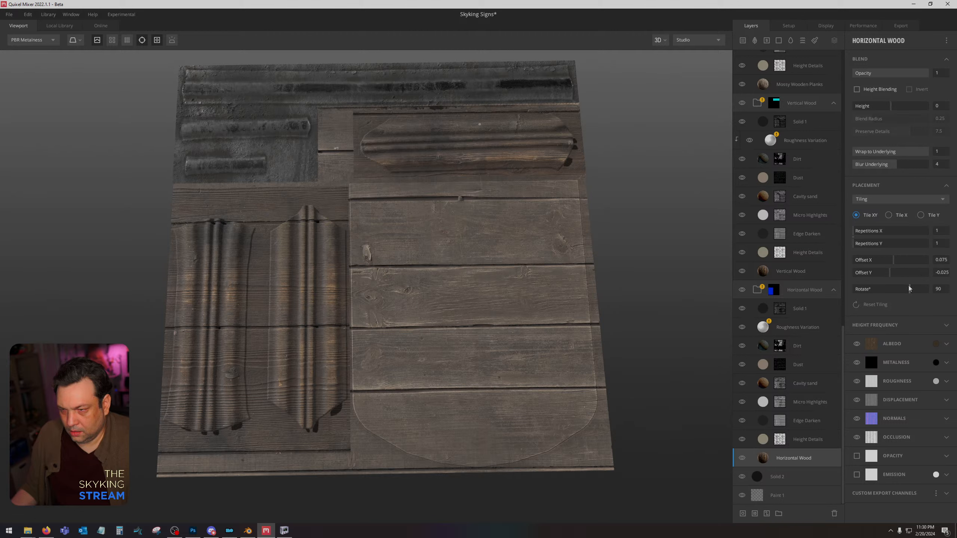
pyautogui.moveTo(909, 288); pyautogui.dragTo(892, 289)
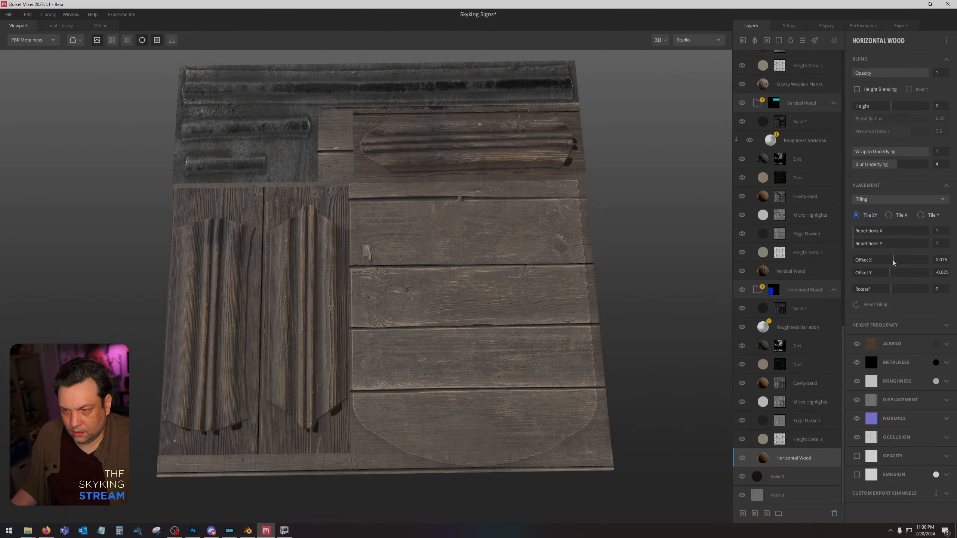
pyautogui.click(892, 272)
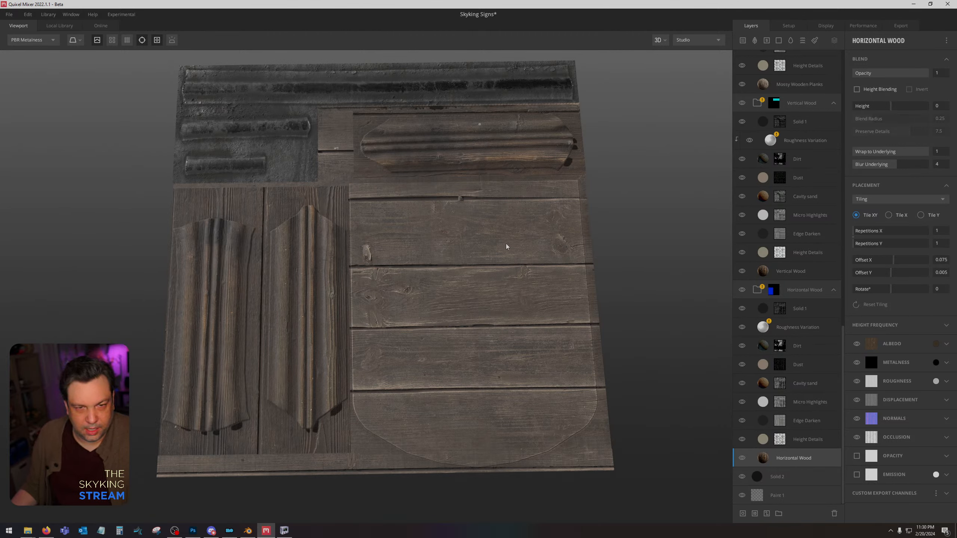
# Set the export asset name to Nub Sign and export the texture maps to disk.
pyautogui.click(900, 25)
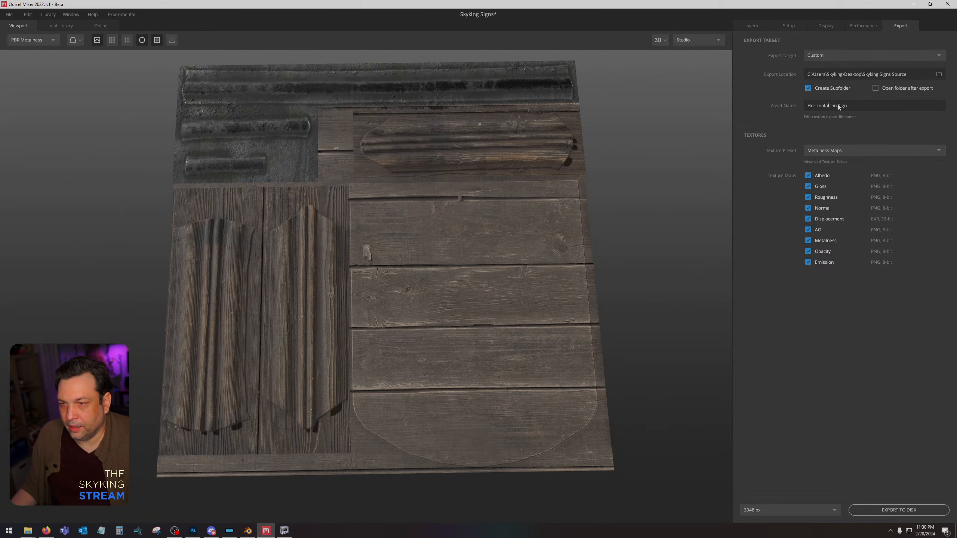
pyautogui.moveTo(834, 106); pyautogui.dragTo(793, 88)
pyautogui.write('Nub')
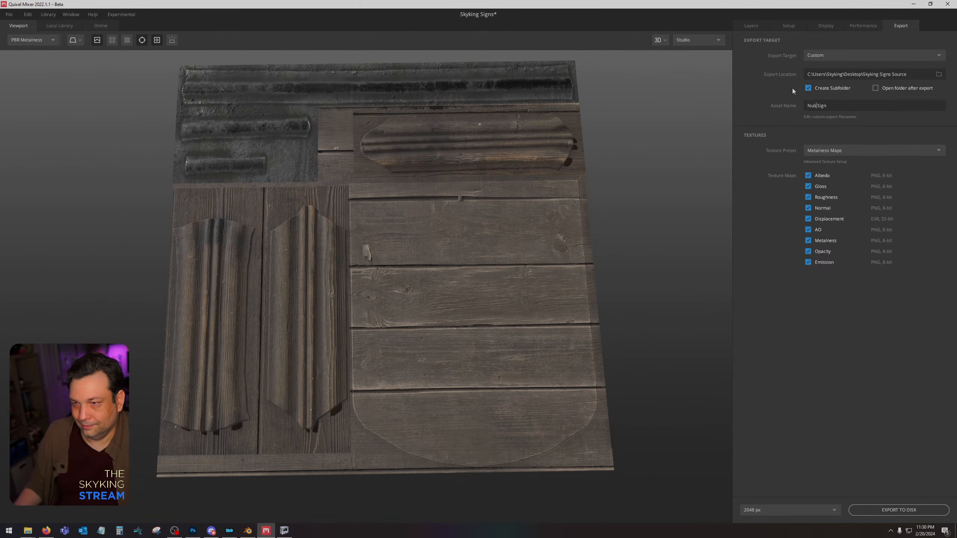
pyautogui.click(876, 513)
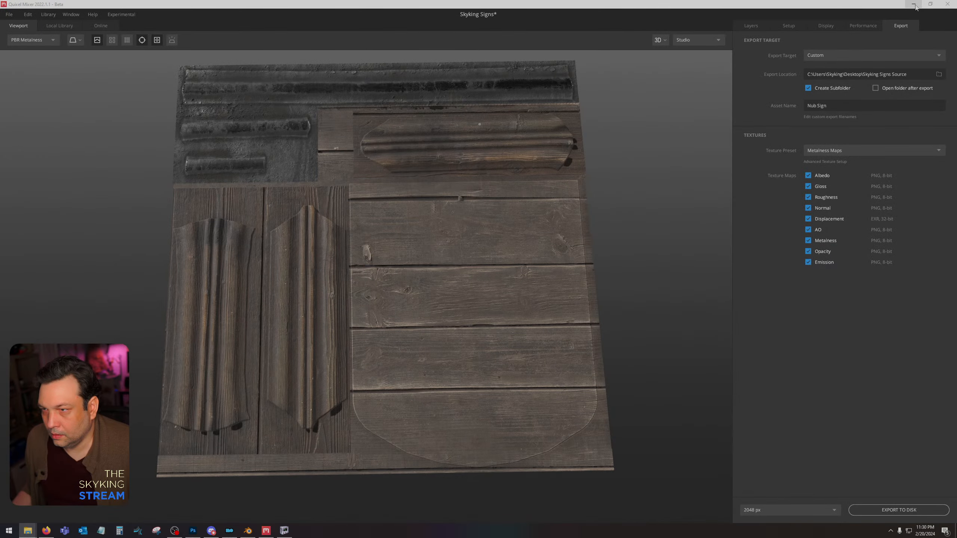
# Return to Photoshop, place the exported Nub Sign albedo and AO maps as layers and rasterize both.
pyautogui.click(916, 4)
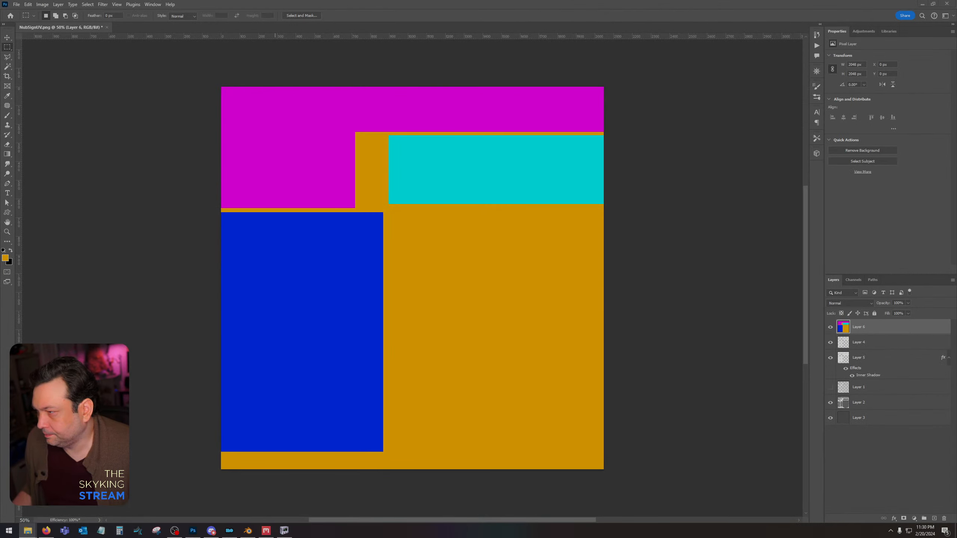
pyautogui.moveTo(560, 175); pyautogui.dragTo(560, 174)
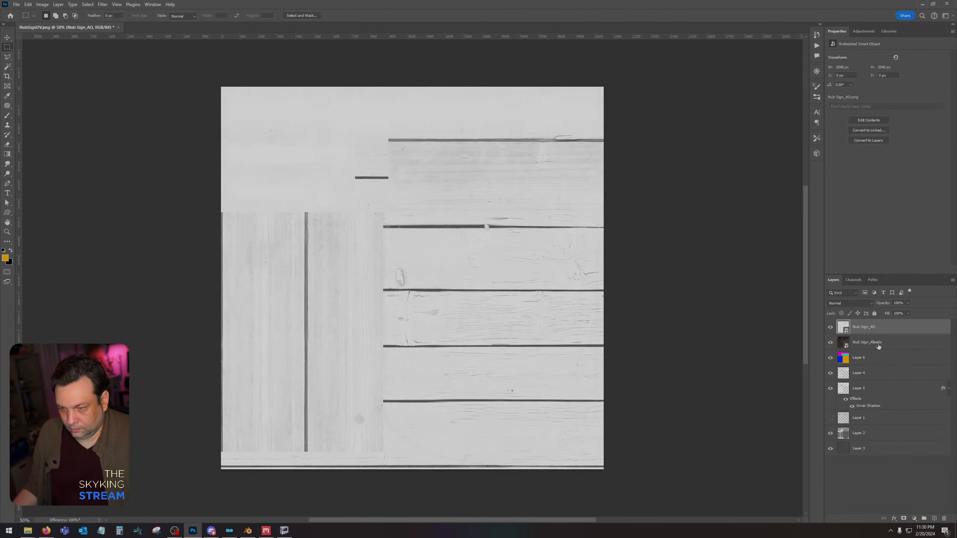
pyautogui.keyDown('shift'); pyautogui.click(879, 344); pyautogui.keyUp('shift')
pyautogui.rightClick(878, 343)
pyautogui.click(923, 155)
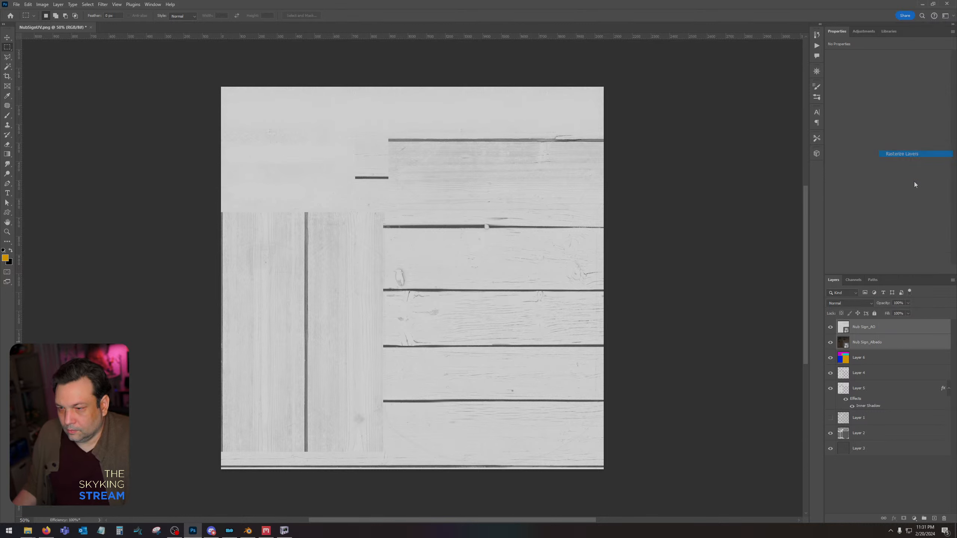
# Darken the Nub Sign_AO layer's shadows with Levels and set its blend mode to Multiply.
pyautogui.click(884, 334)
pyautogui.hotkey('ctrl', 'l')
pyautogui.moveTo(536, 415); pyautogui.dragTo(566, 416)
pyautogui.click(660, 346)
pyautogui.click(850, 303)
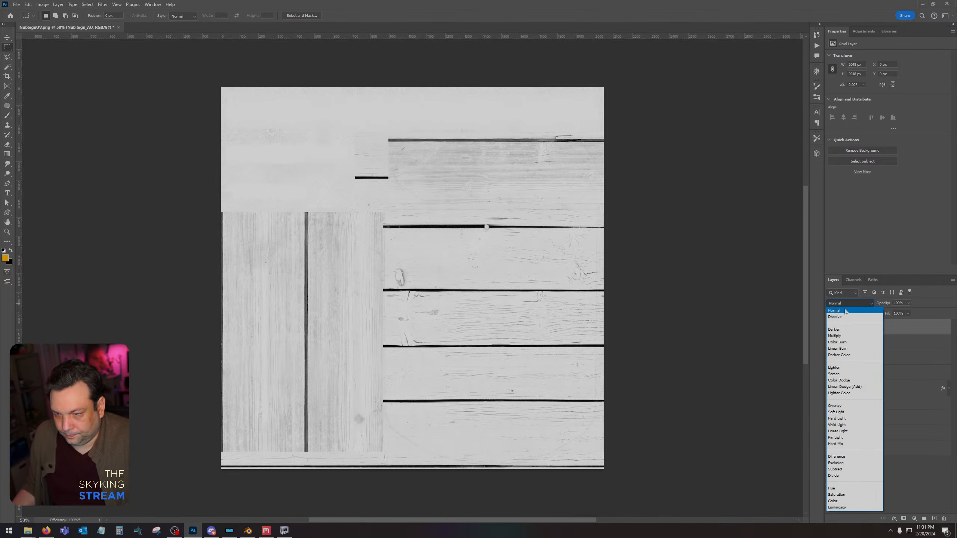
pyautogui.click(874, 340)
# Merge the Nub Sign_AO and Nub Sign_Albedo layers into one.
pyautogui.keyDown('shift'); pyautogui.click(875, 342); pyautogui.keyUp('shift')
pyautogui.rightClick(875, 342)
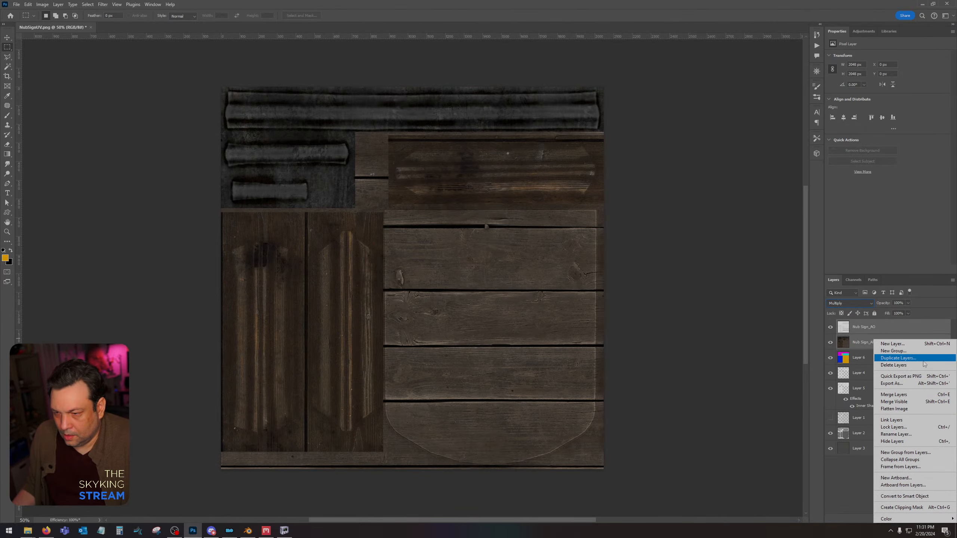
pyautogui.click(917, 394)
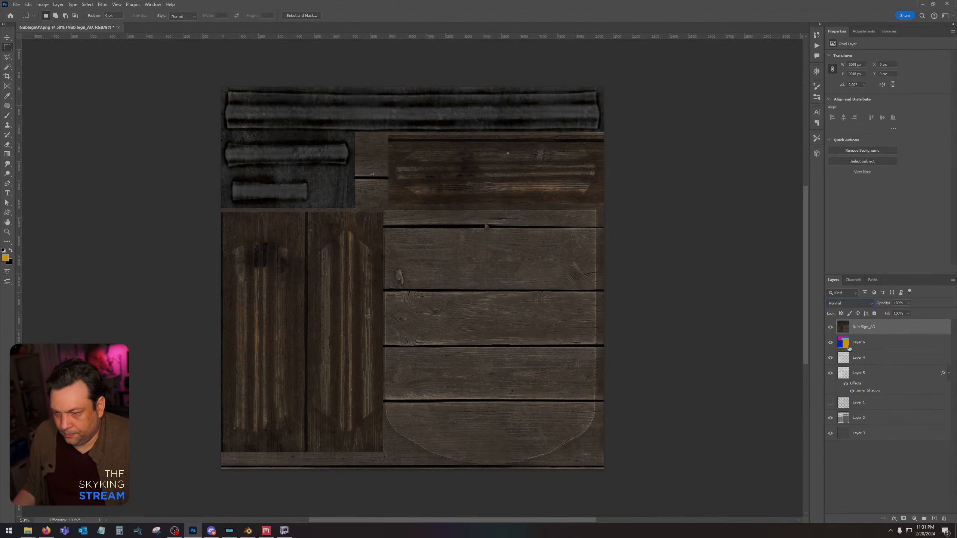
# Select the large shield shape from Layer 2, fill it with orange on a new layer above Nub Sign_AO, and set its fill to 0%.
pyautogui.click(868, 418)
pyautogui.click(7, 66)
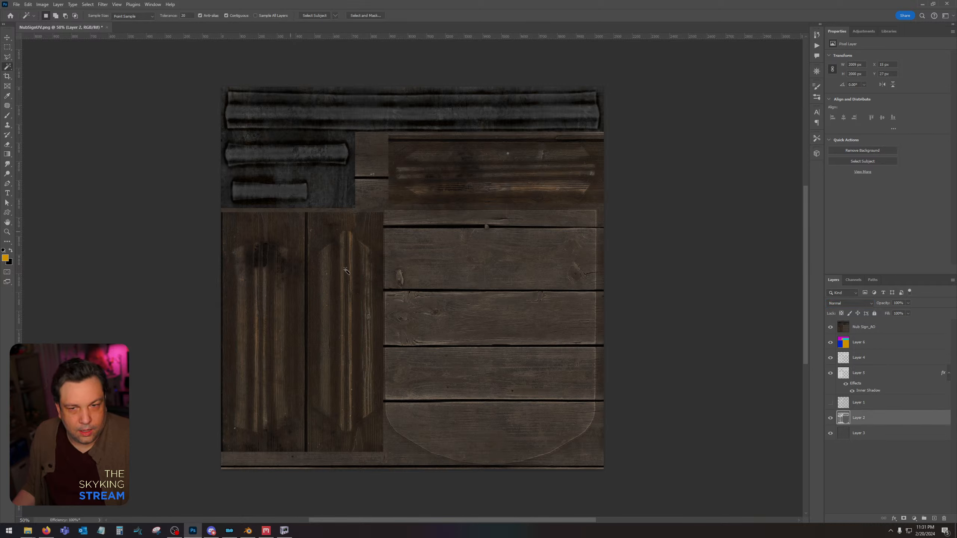
pyautogui.click(485, 313)
pyautogui.click(875, 326)
pyautogui.click(934, 518)
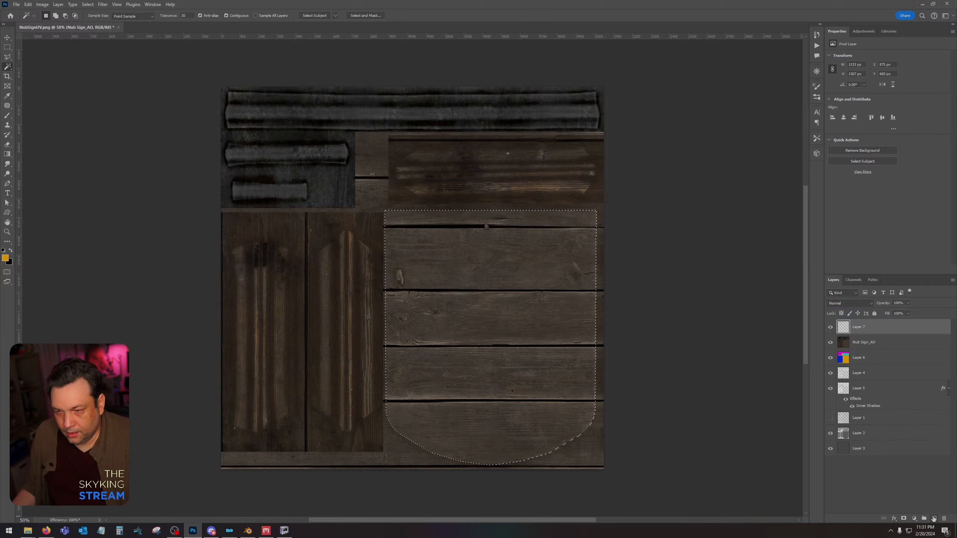
pyautogui.hotkey('alt', 'BackSpace')
pyautogui.click(909, 314)
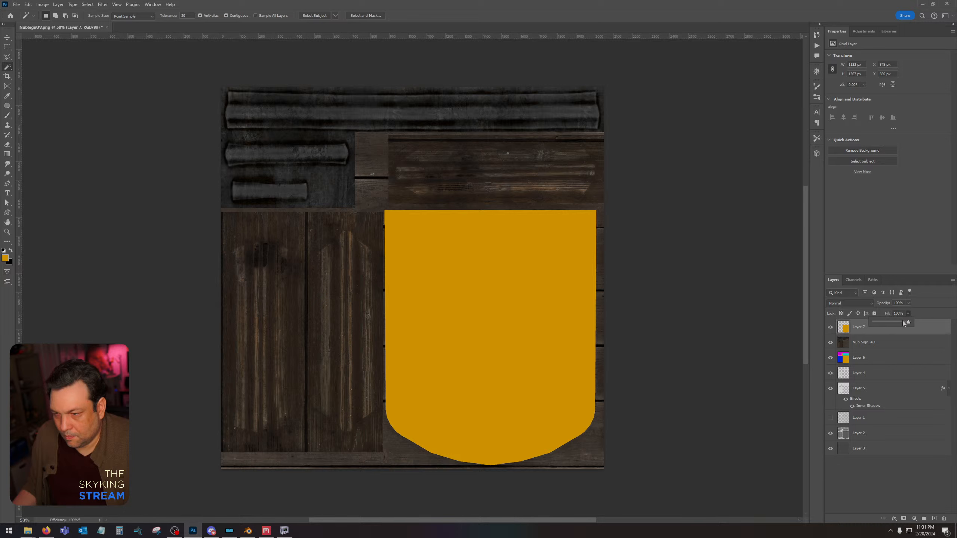
pyautogui.moveTo(907, 322); pyautogui.dragTo(870, 323)
# Add an Inner Shadow to Layer 7 in Multiply mode at 100% opacity, reducing its choke and size to about 120 px.
pyautogui.doubleClick(921, 327)
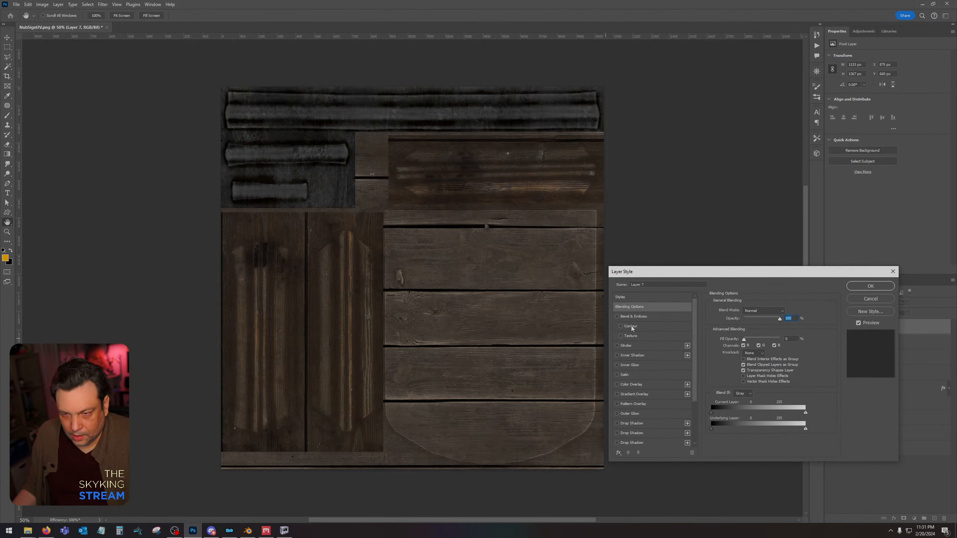
pyautogui.click(633, 355)
pyautogui.moveTo(760, 321); pyautogui.dragTo(782, 317)
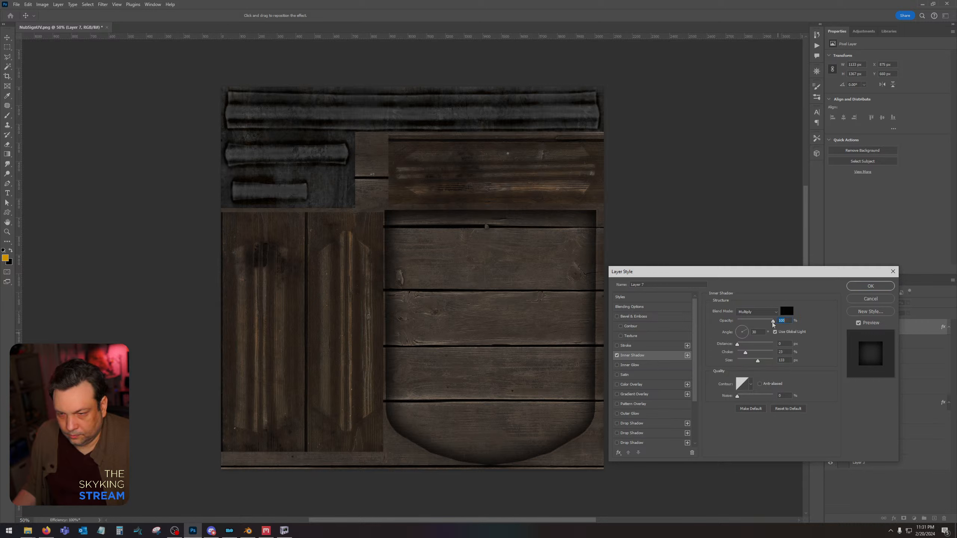
pyautogui.moveTo(758, 361); pyautogui.dragTo(743, 356)
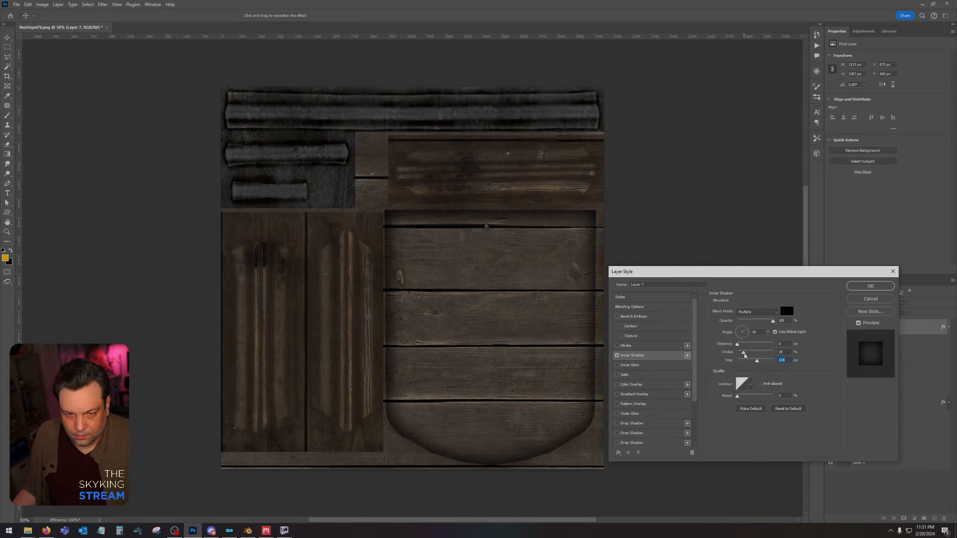
pyautogui.click(871, 286)
# Select the three ornamental wood panel shapes on Layer 2 with the Magic Wand.
pyautogui.click(7, 67)
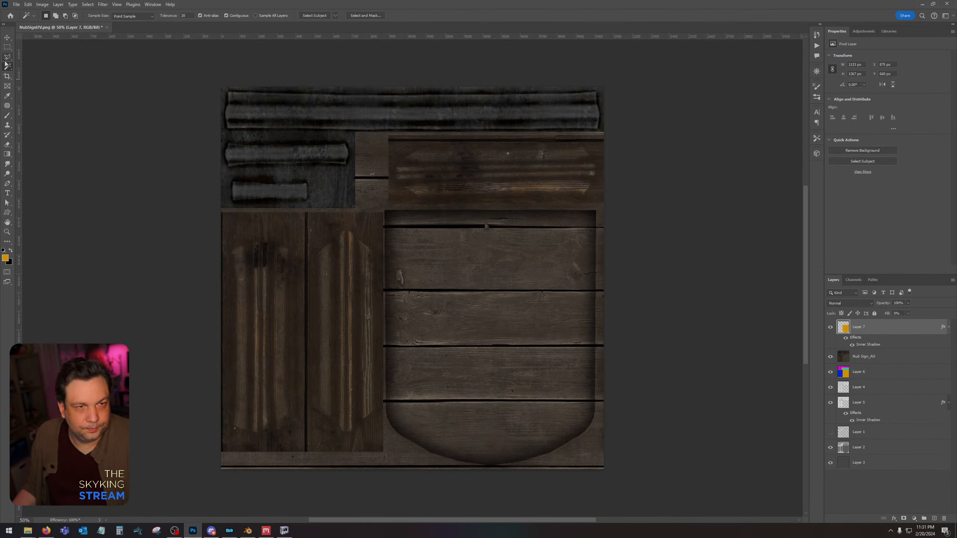
pyautogui.click(855, 449)
pyautogui.click(500, 177)
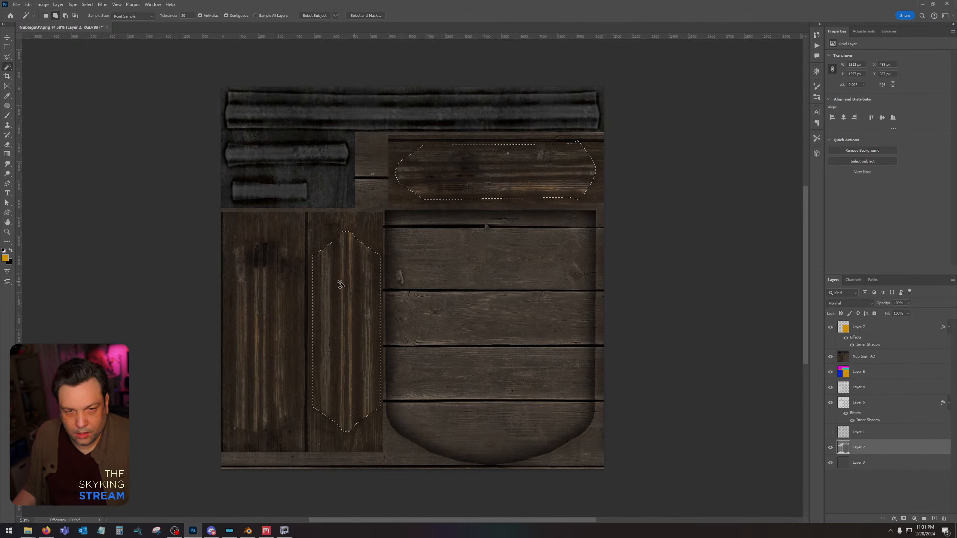
pyautogui.keyDown('shift'); pyautogui.click(338, 284); pyautogui.keyUp('shift')
pyautogui.keyDown('shift'); pyautogui.click(266, 292); pyautogui.keyUp('shift')
# Fill the selected panel shapes with orange on a new layer above Nub Sign_AO and set that layer's fill to 0%.
pyautogui.click(882, 356)
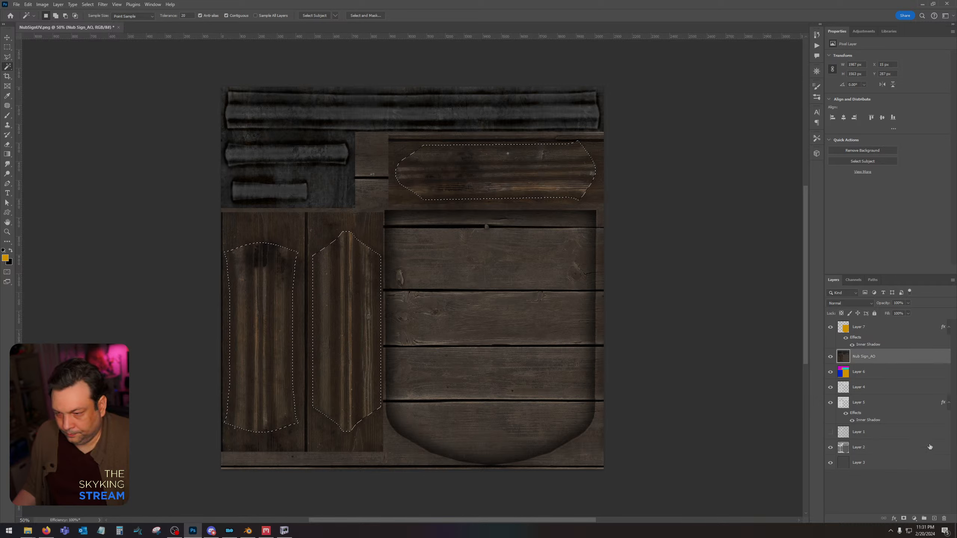
pyautogui.click(934, 519)
pyautogui.hotkey('alt', 'BackSpace')
pyautogui.hotkey('ctrl', 'd')
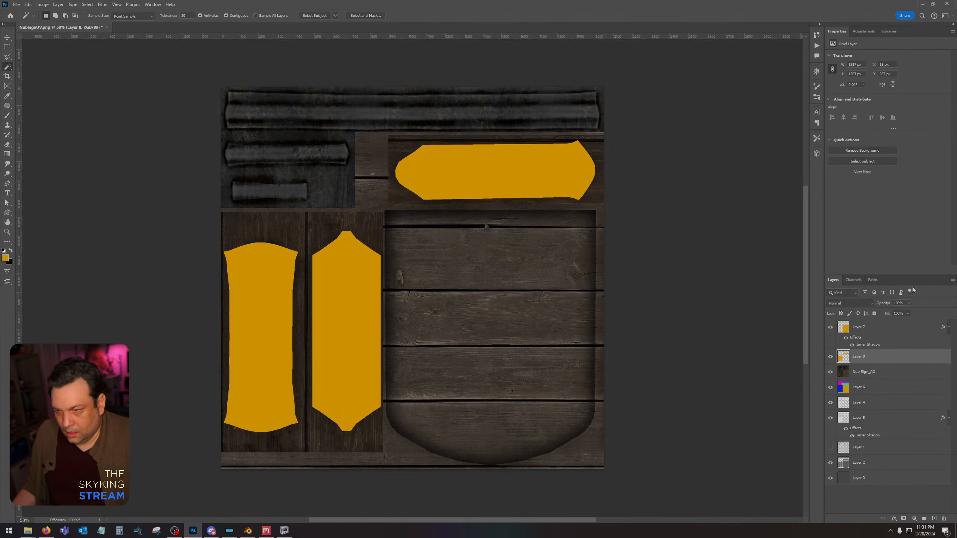
pyautogui.click(907, 316)
pyautogui.moveTo(898, 322); pyautogui.dragTo(858, 329)
pyautogui.click(923, 330)
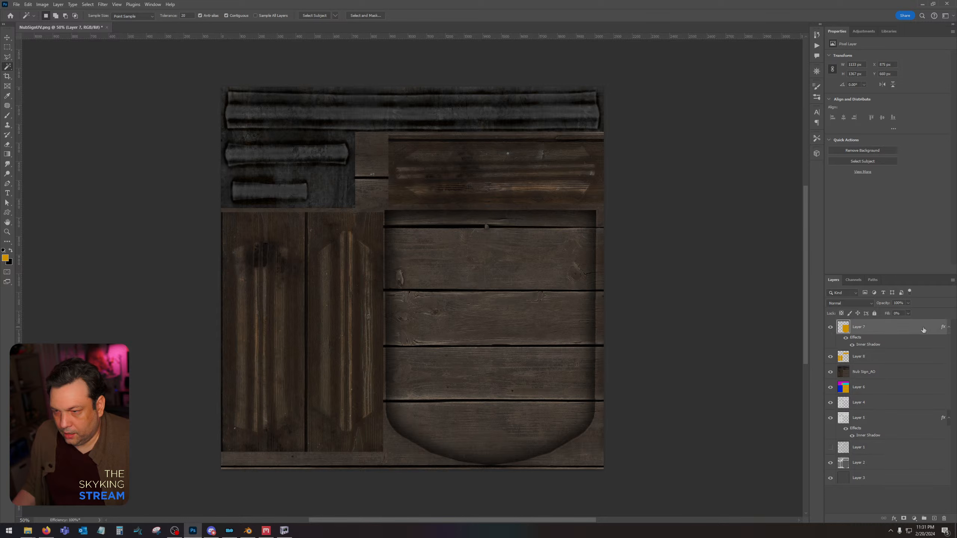
pyautogui.doubleClick(923, 330)
pyautogui.click(871, 299)
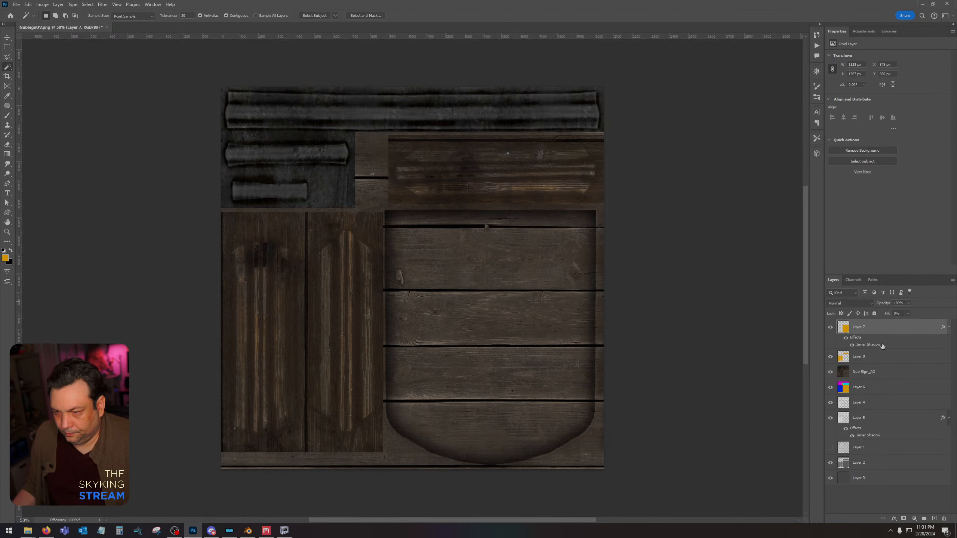
# Add an Inner Shadow to Layer 8 with 89% opacity, 17% choke and a size of about 90 px.
pyautogui.click(889, 357)
pyautogui.doubleClick(889, 356)
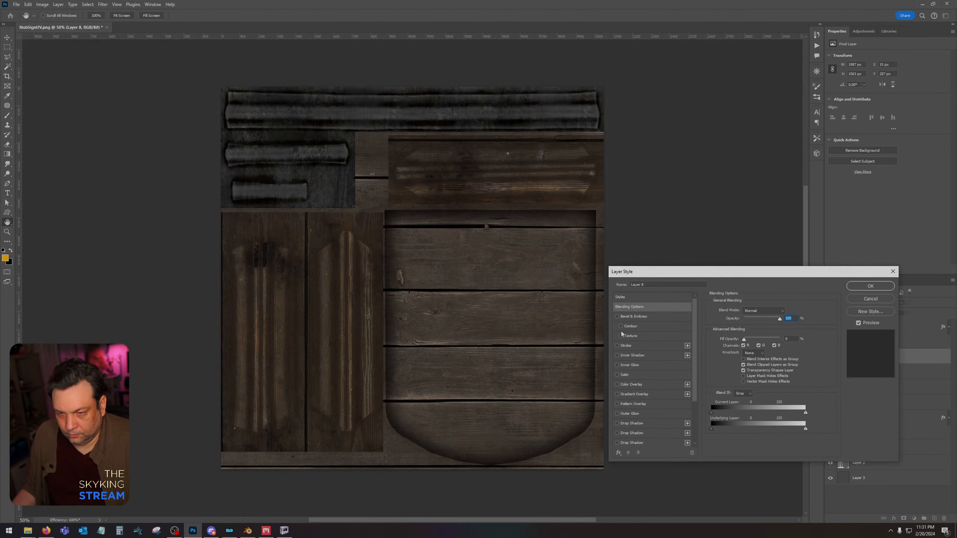
pyautogui.click(630, 356)
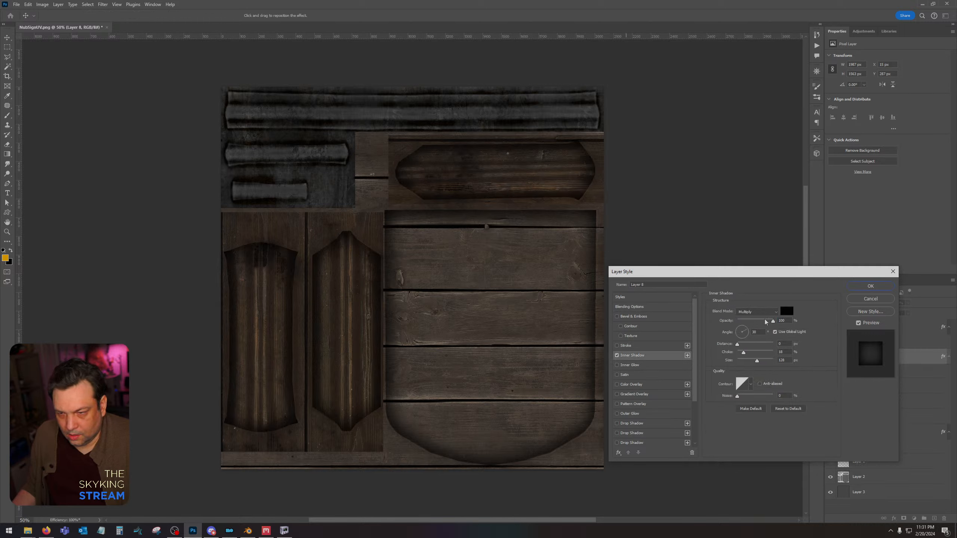
pyautogui.moveTo(745, 353)
pyautogui.mouseDown()
pyautogui.moveTo(735, 354)
pyautogui.moveTo(752, 364)
pyautogui.mouseUp()
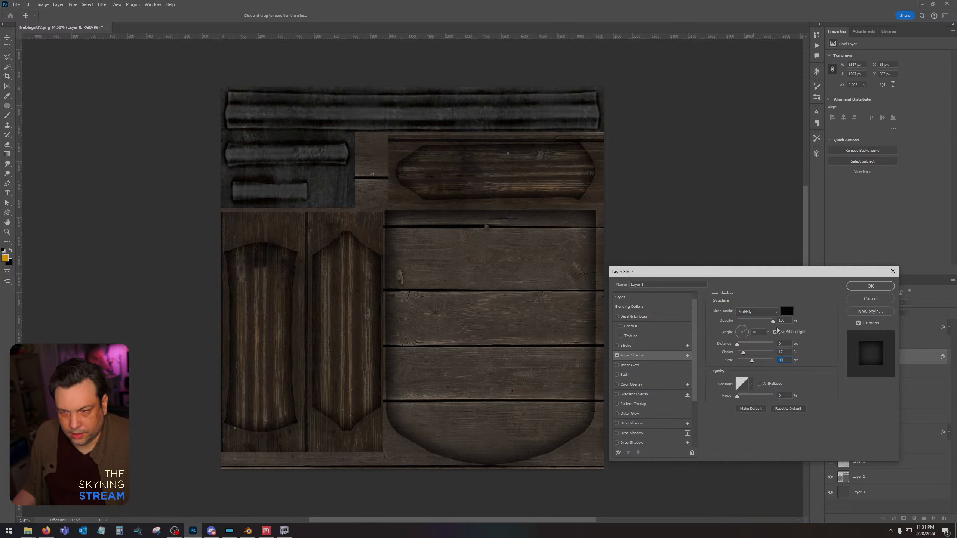
pyautogui.click(870, 285)
# Load Layer 8's shapes as a selection, fill them with orange on a new layer above it, and set the new layer's fill to 0%.
pyautogui.keyDown('ctrl'); pyautogui.click(843, 363); pyautogui.keyUp('ctrl')
pyautogui.hotkey('ctrl', 'shift', 'alt', 'n')
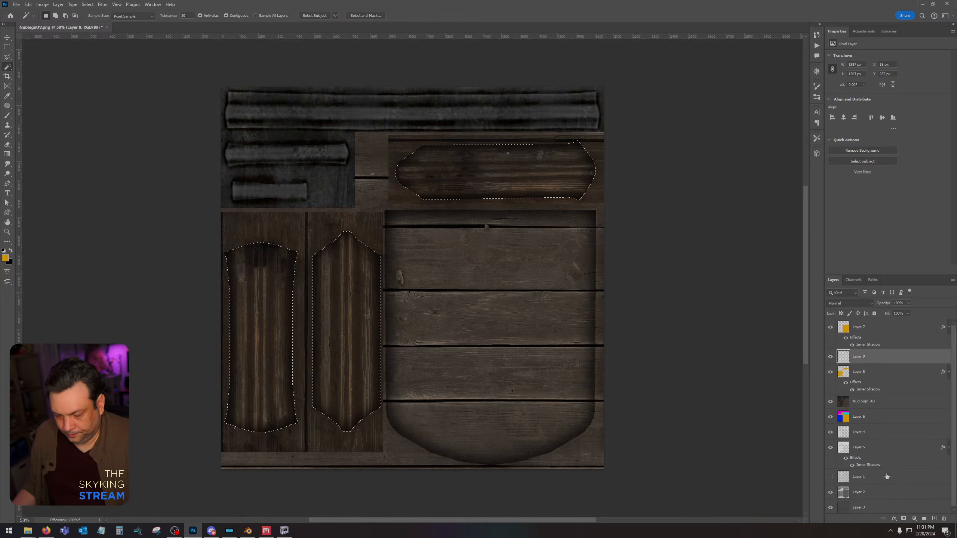
pyautogui.hotkey('alt', 'BackSpace')
pyautogui.hotkey('ctrl', 'd')
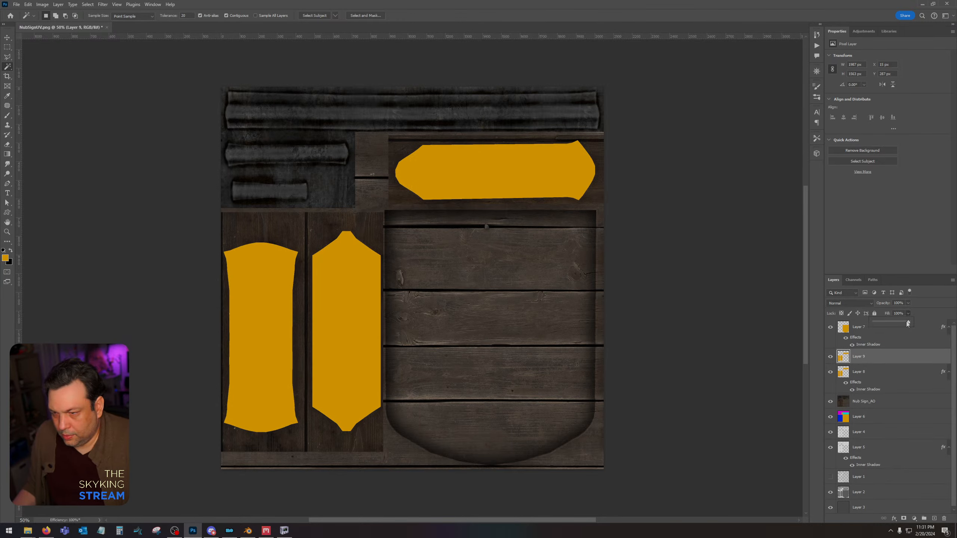
pyautogui.moveTo(908, 323); pyautogui.dragTo(872, 323)
# Enable Inner Shadow and Inner Glow on Layer 9 and set the glow's blend mode to Overlay.
pyautogui.doubleClick(866, 357)
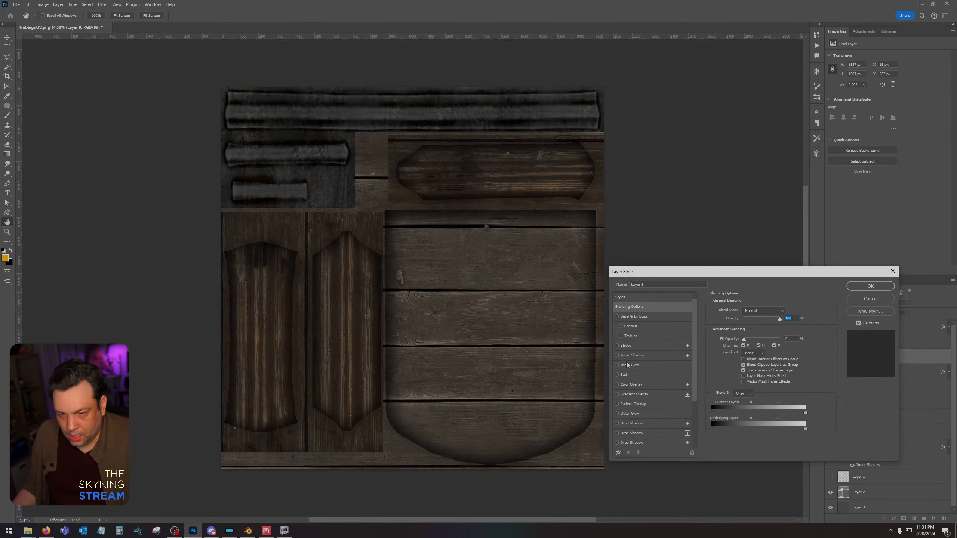
pyautogui.click(617, 356)
pyautogui.click(617, 365)
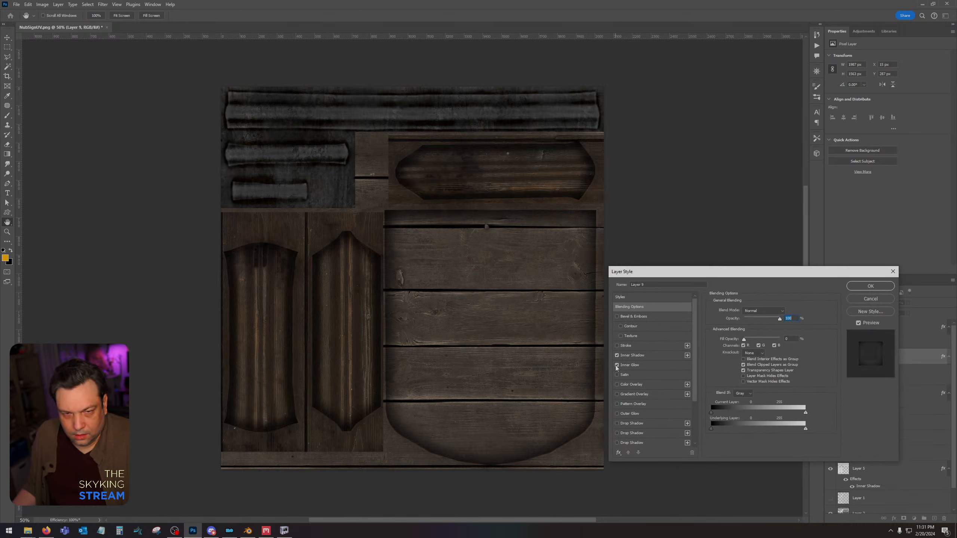
pyautogui.click(651, 366)
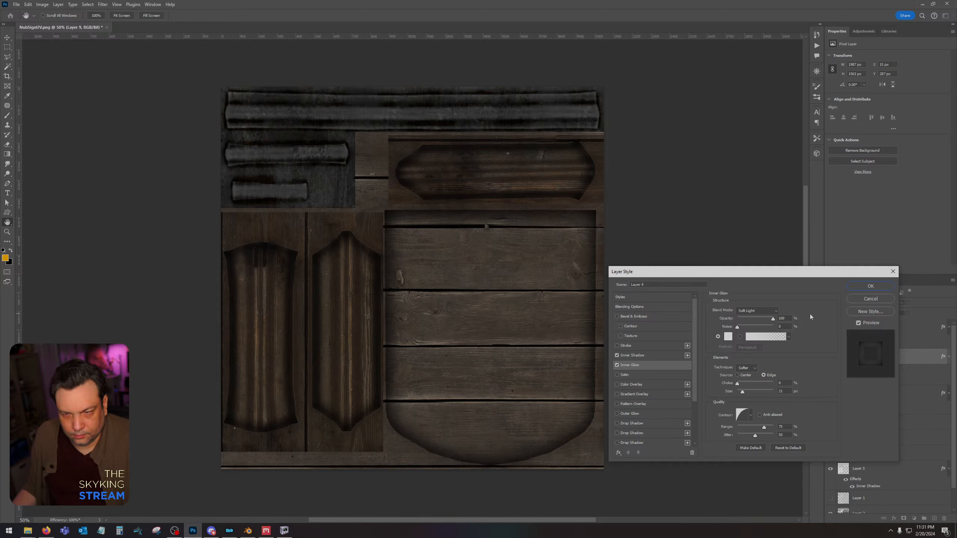
pyautogui.click(756, 312)
pyautogui.click(752, 414)
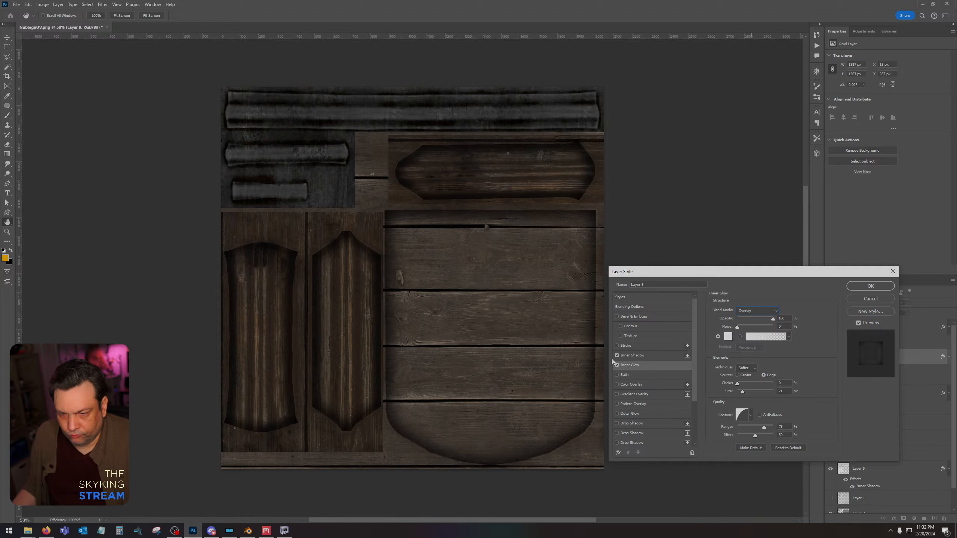
# Replace Layer 9's Inner Shadow with a Stroke and set the Inner Glow's blend mode to Soft Light.
pyautogui.click(617, 346)
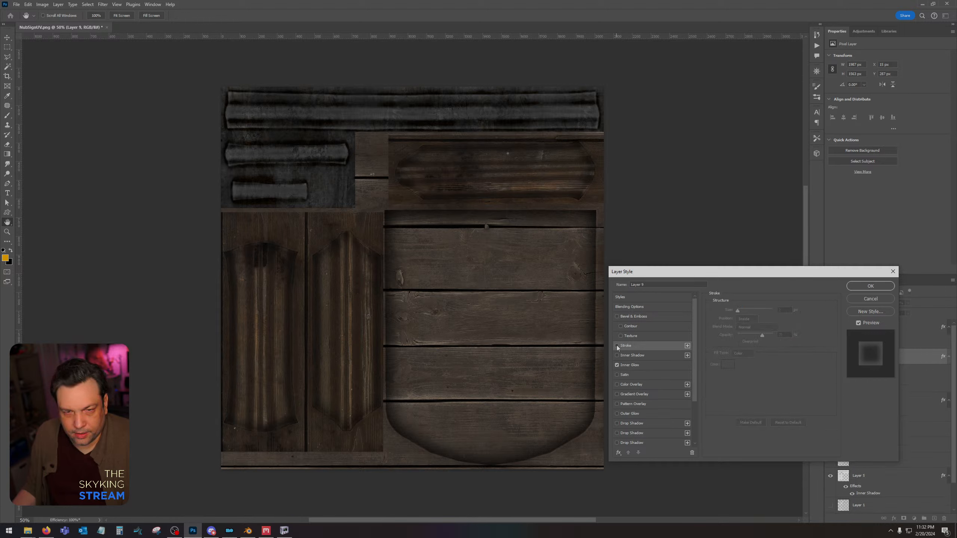
pyautogui.click(618, 347)
pyautogui.click(636, 366)
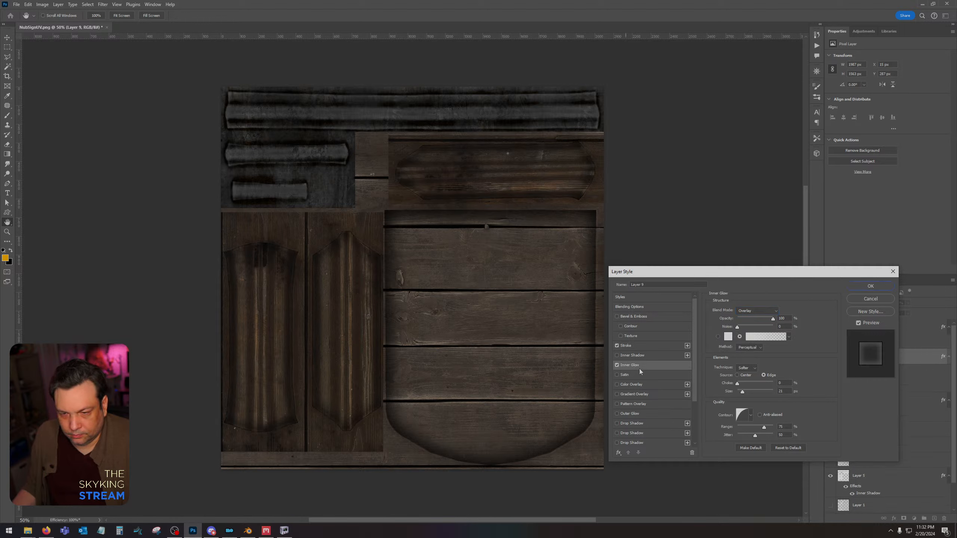
pyautogui.click(771, 311)
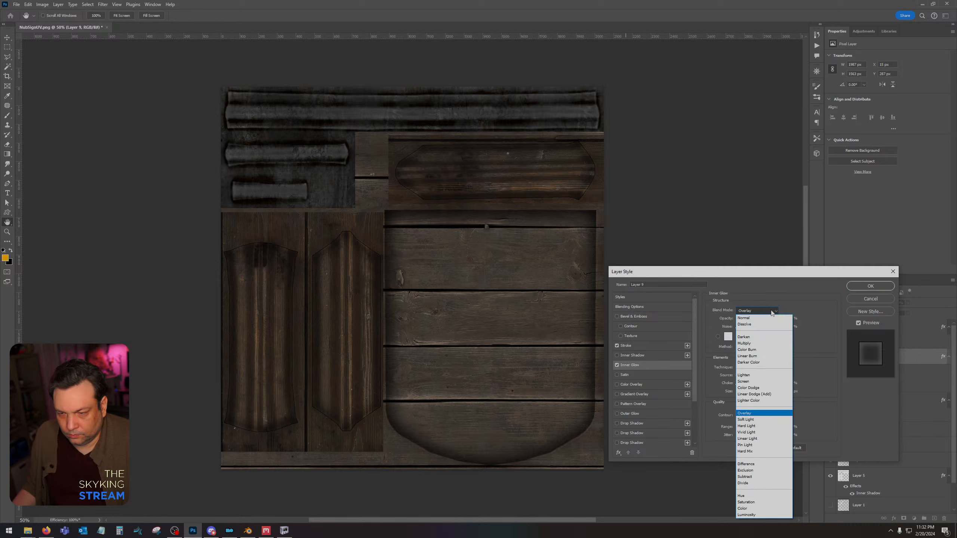
pyautogui.click(759, 420)
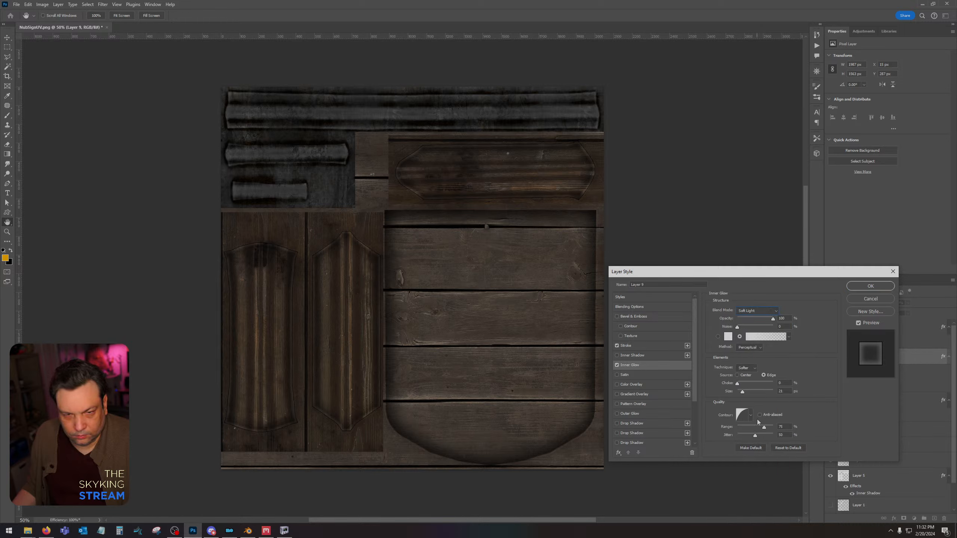
pyautogui.click(868, 286)
# Rasterize Layer 9's layer style and set the layer's blend mode to Soft Light.
pyautogui.rightClick(882, 349)
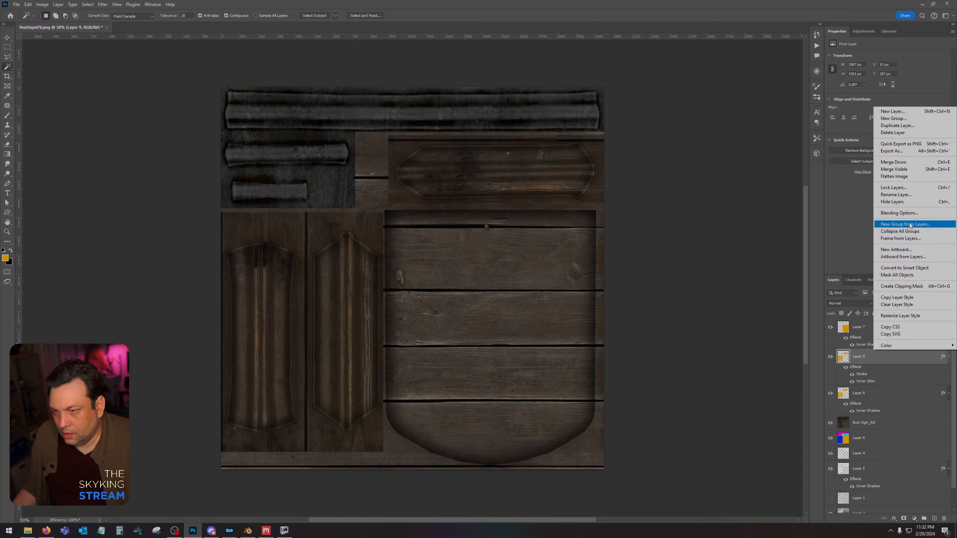
pyautogui.click(905, 315)
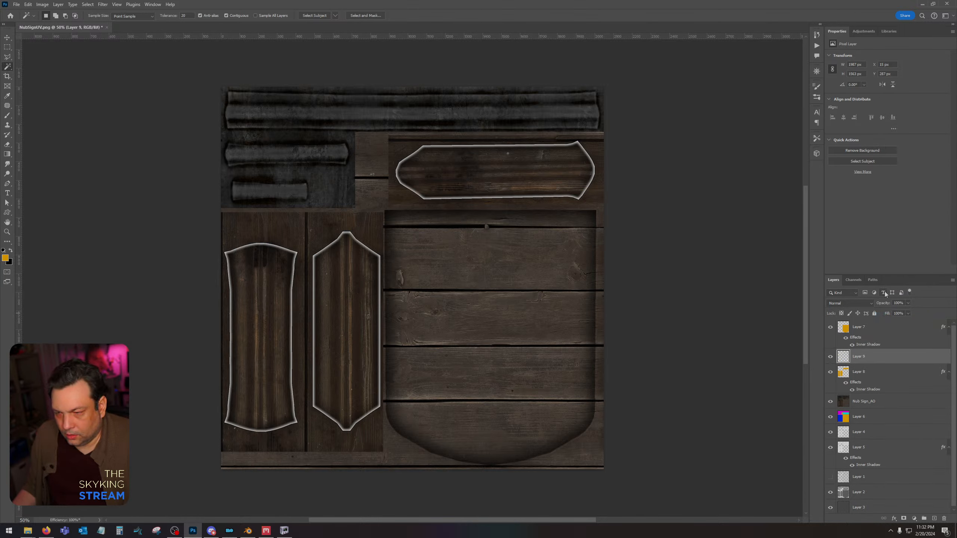
pyautogui.click(853, 304)
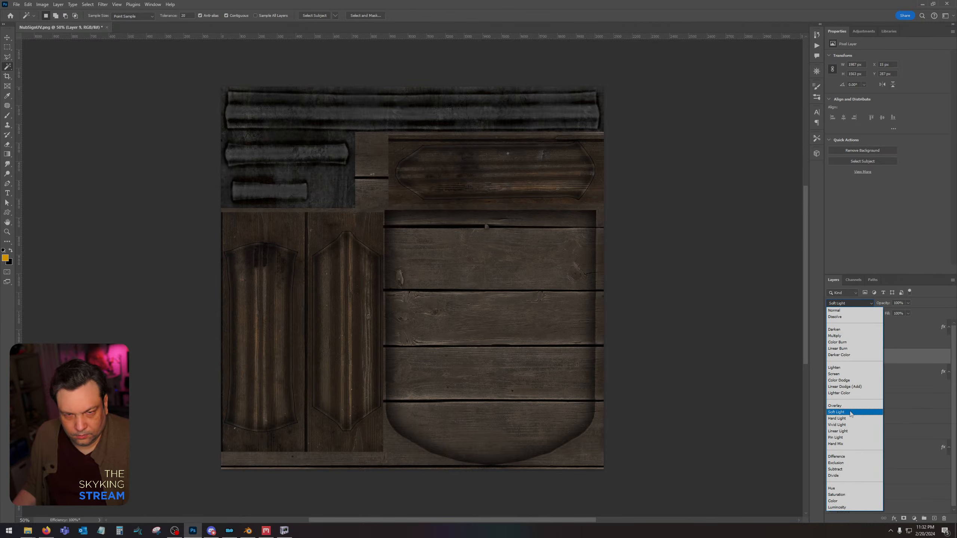
pyautogui.click(851, 413)
# Marquee-select the straight middle section of the second vertical panel on Layer 9 and delete the outline along its long sides.
pyautogui.click(7, 232)
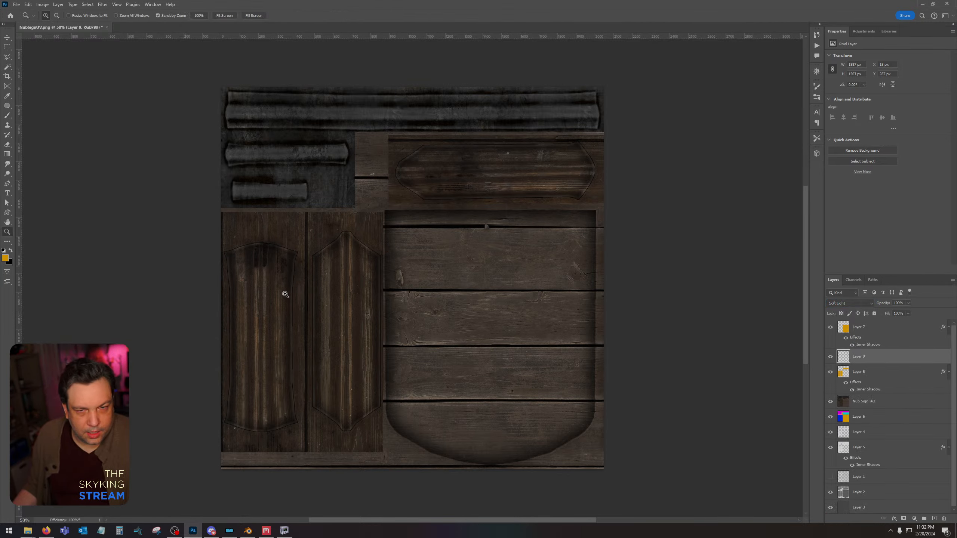
pyautogui.click(288, 293)
pyautogui.click(303, 292)
pyautogui.click(328, 284)
pyautogui.click(7, 47)
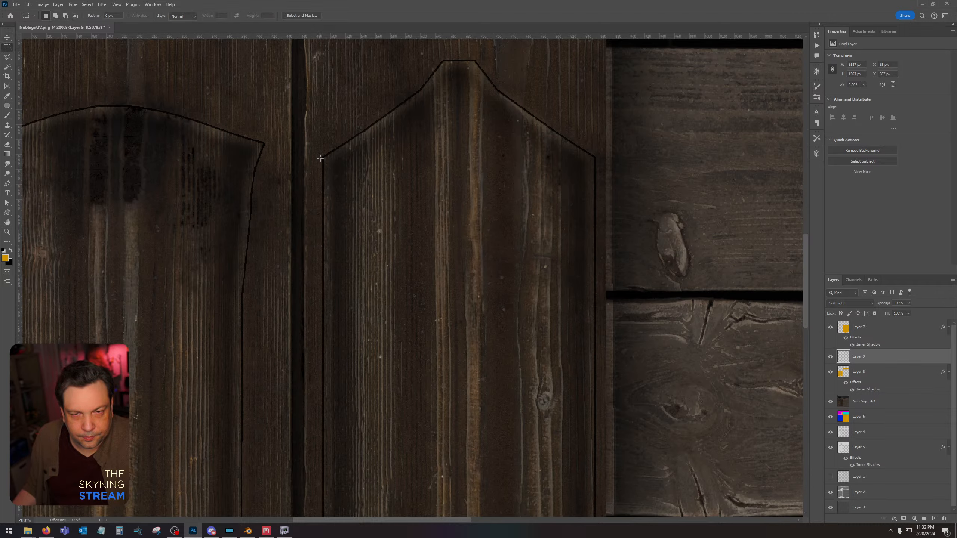
pyautogui.moveTo(320, 159); pyautogui.dragTo(605, 276)
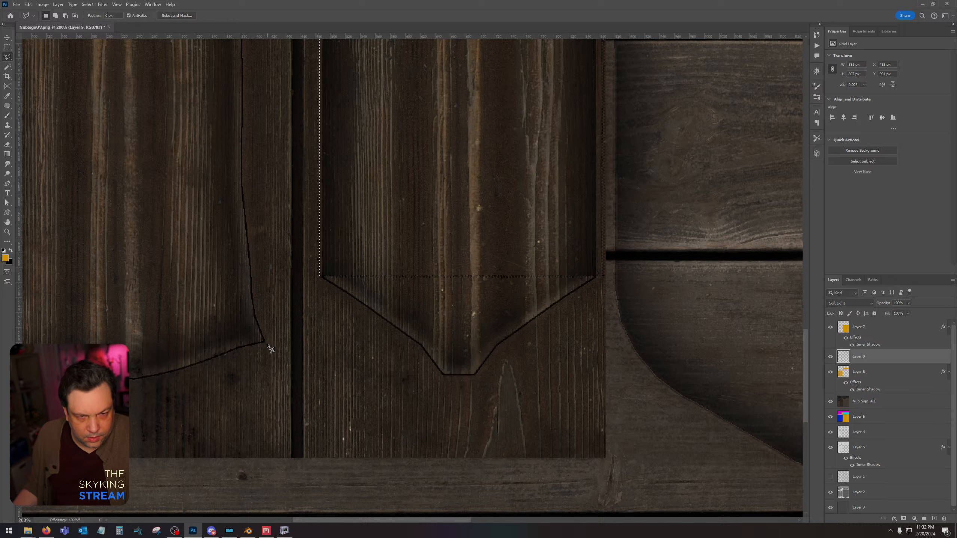
# Lasso the first vertical panel between its curved ends on Layer 9, delete the outline along its long sides and deselect.
pyautogui.click(248, 331)
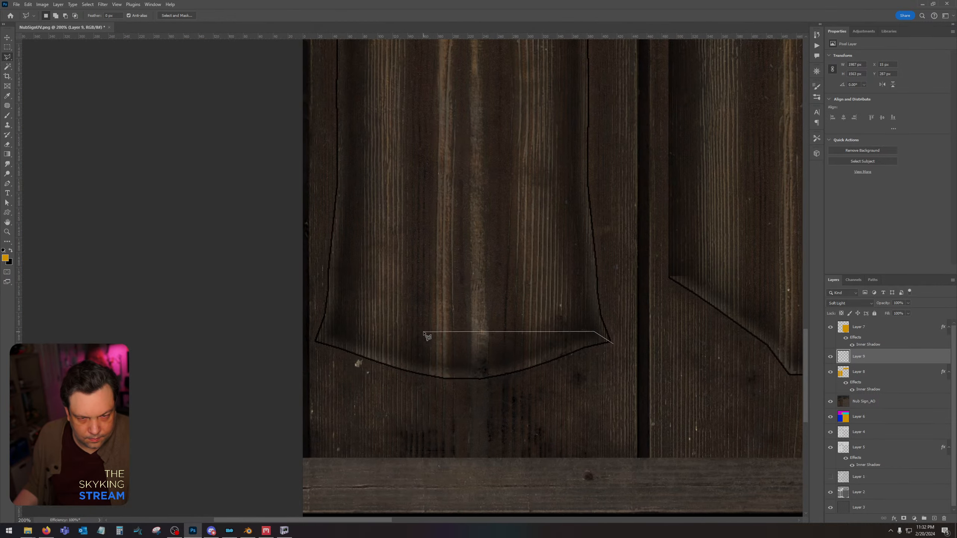
pyautogui.click(345, 325)
pyautogui.click(310, 346)
pyautogui.scroll(10, 301, 233)
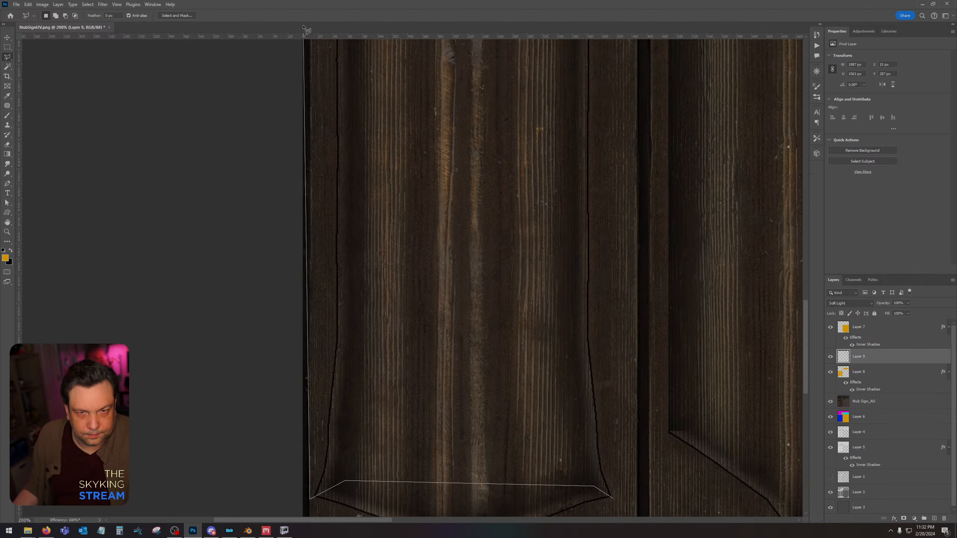
pyautogui.click(326, 240)
pyautogui.click(506, 290)
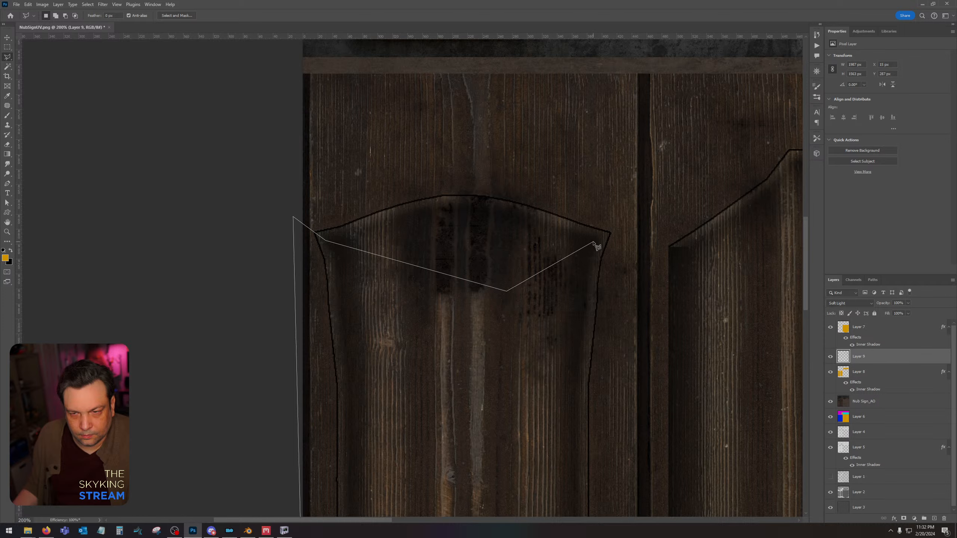
pyautogui.doubleClick(624, 227)
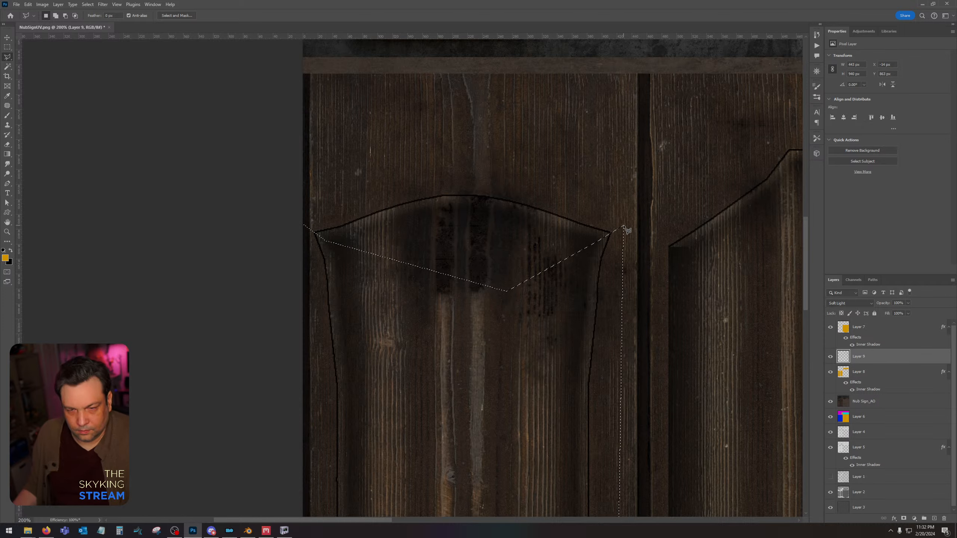
pyautogui.hotkey('ctrl', 'd')
# Lasso the horizontal panel's middle section on Layer 9, delete the outline along its long edges and deselect.
pyautogui.moveTo(632, 183)
pyautogui.mouseDown()
pyautogui.moveTo(520, 254)
pyautogui.moveTo(222, 411)
pyautogui.mouseUp()
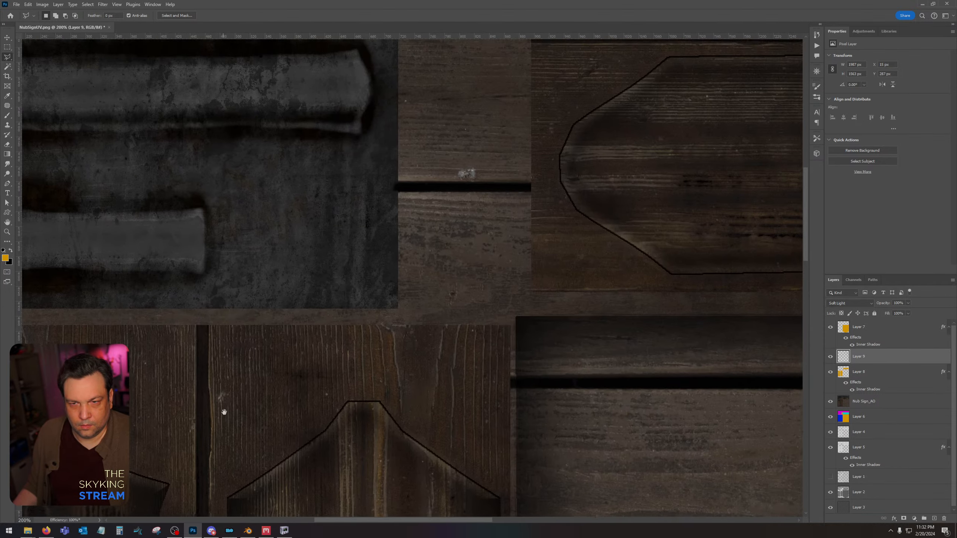
pyautogui.moveTo(515, 231)
pyautogui.mouseDown()
pyautogui.moveTo(294, 357)
pyautogui.moveTo(250, 367)
pyautogui.mouseUp()
pyautogui.press('m')
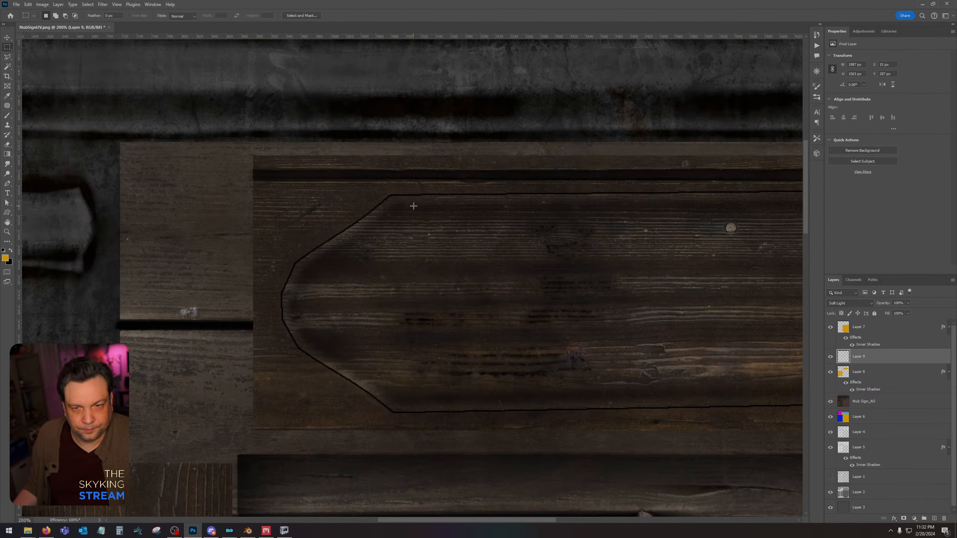
pyautogui.moveTo(391, 190); pyautogui.dragTo(433, 169)
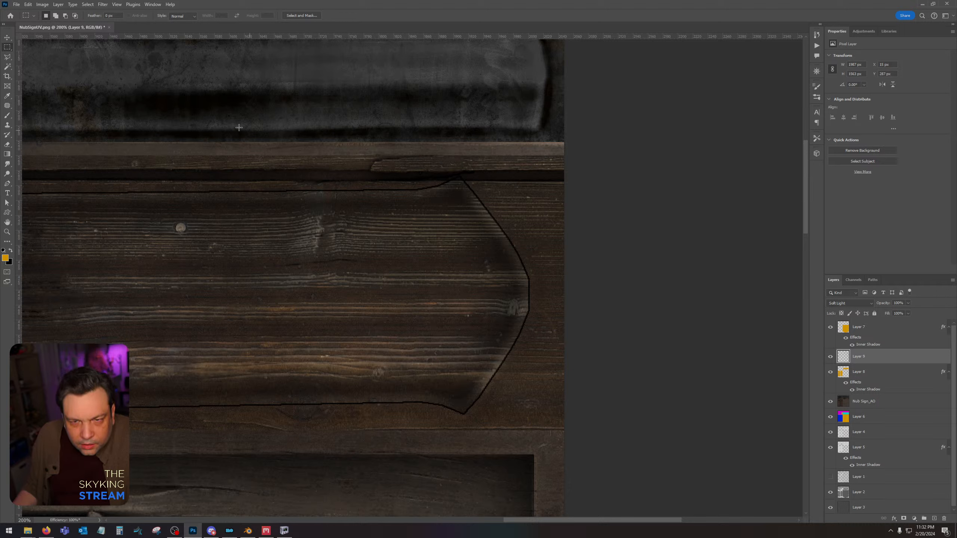
pyautogui.click(8, 57)
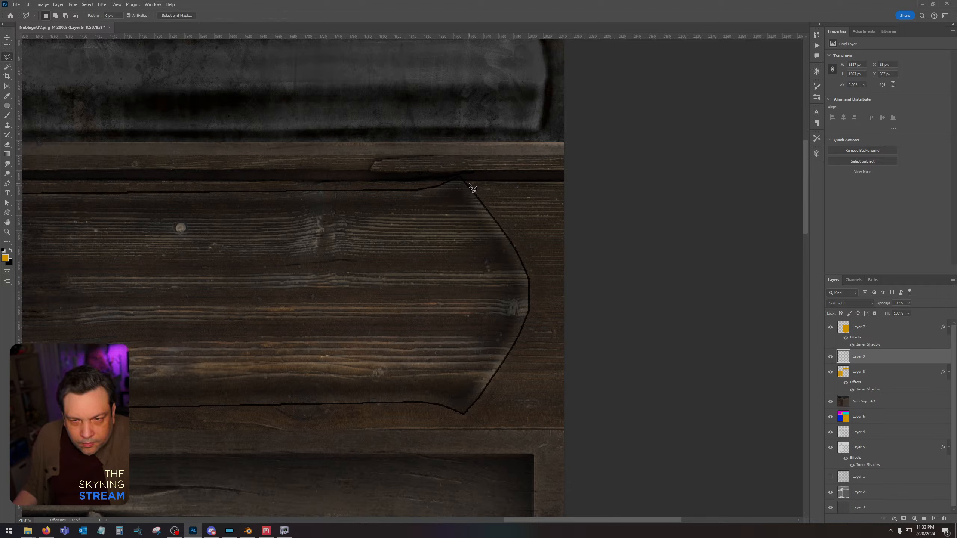
pyautogui.click(460, 174)
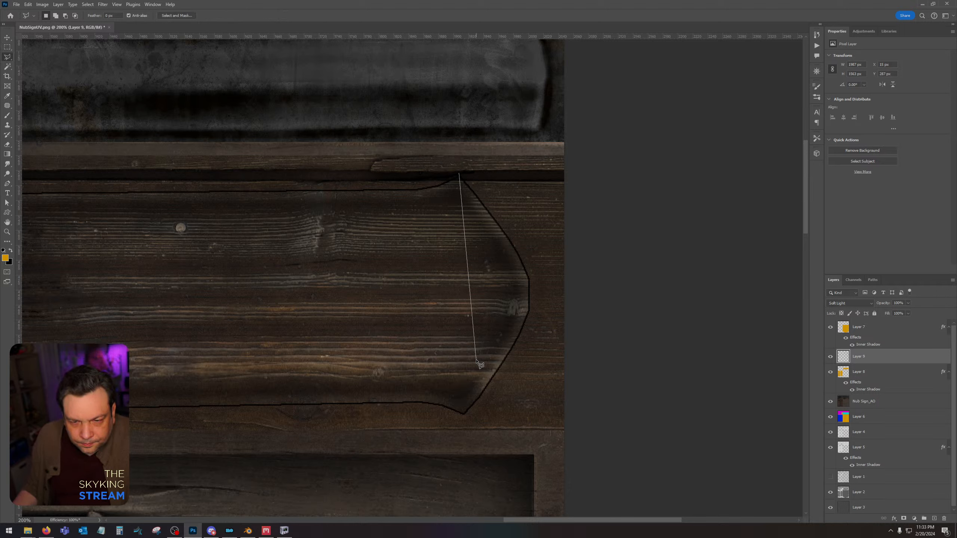
pyautogui.click(464, 423)
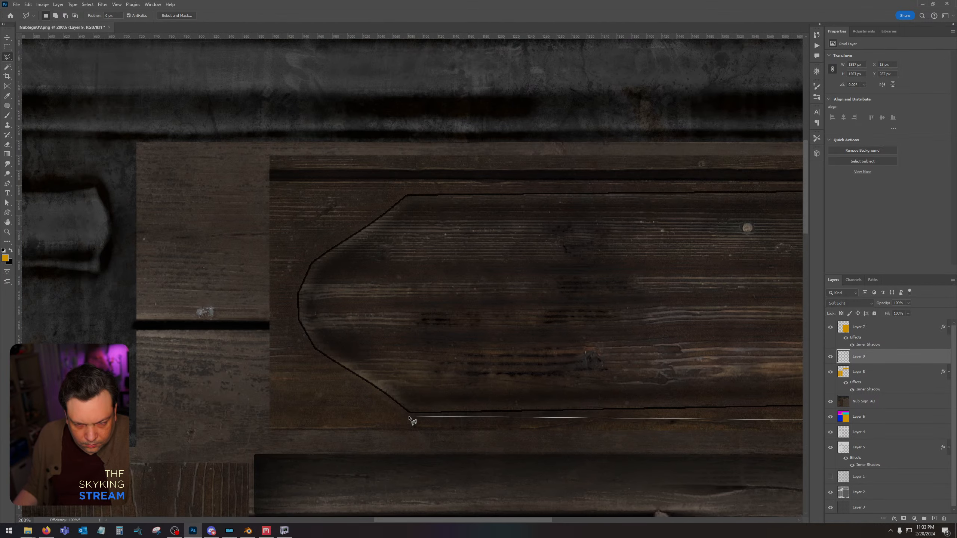
pyautogui.click(410, 416)
pyautogui.doubleClick(408, 190)
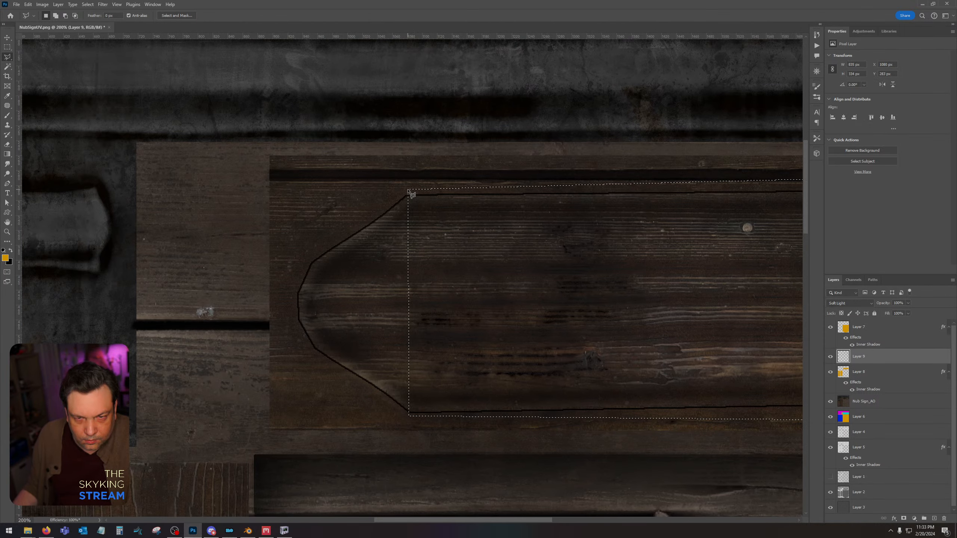
pyautogui.press('Delete')
pyautogui.hotkey('ctrl', 'd')
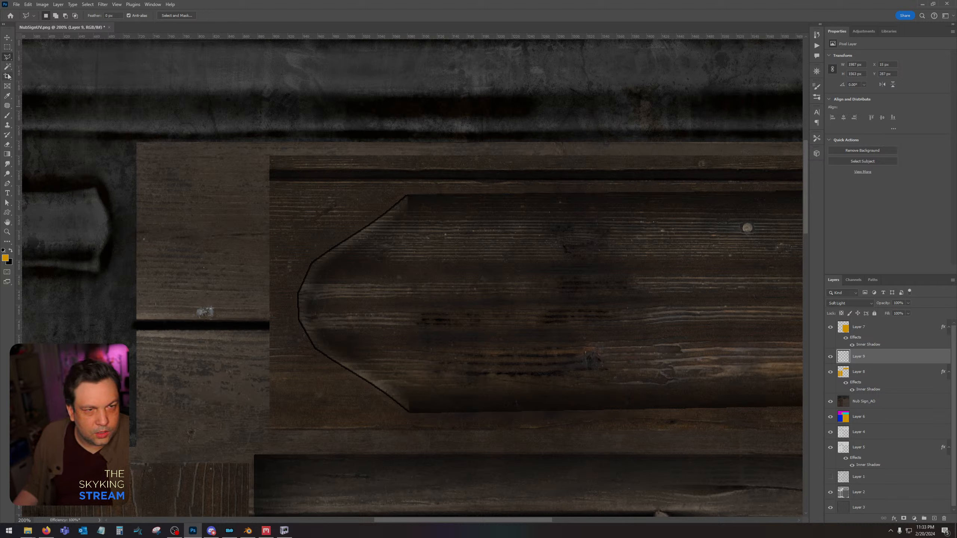
# Erase the leftover outline stubs at the corners of the wooden panels on Layer 9.
pyautogui.click(7, 144)
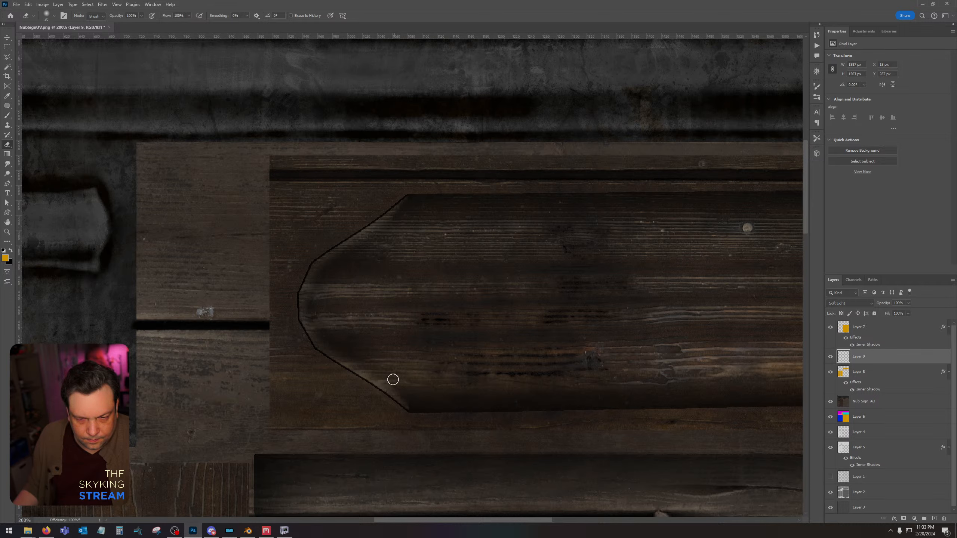
pyautogui.moveTo(371, 369); pyautogui.dragTo(686, 124)
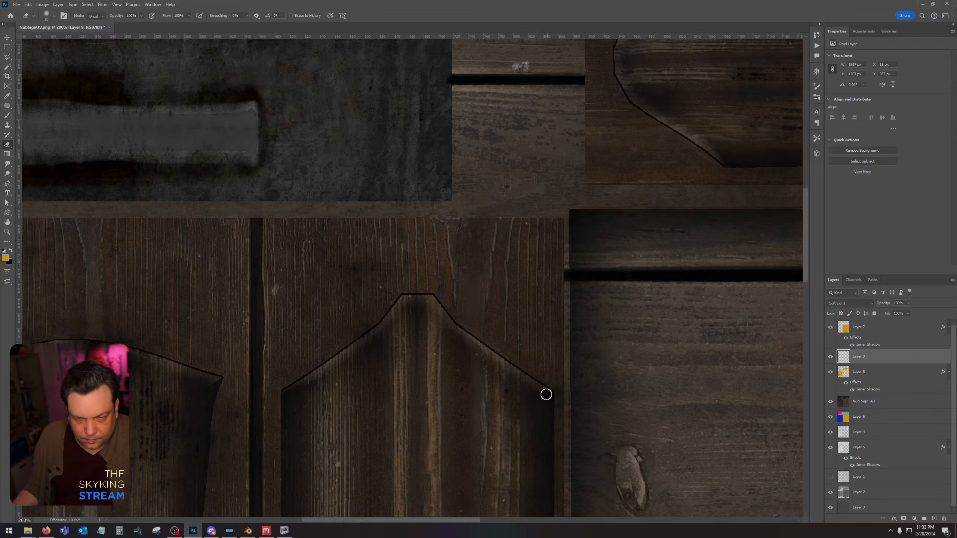
pyautogui.moveTo(441, 415); pyautogui.dragTo(470, 199)
pyautogui.moveTo(485, 483); pyautogui.dragTo(502, 156)
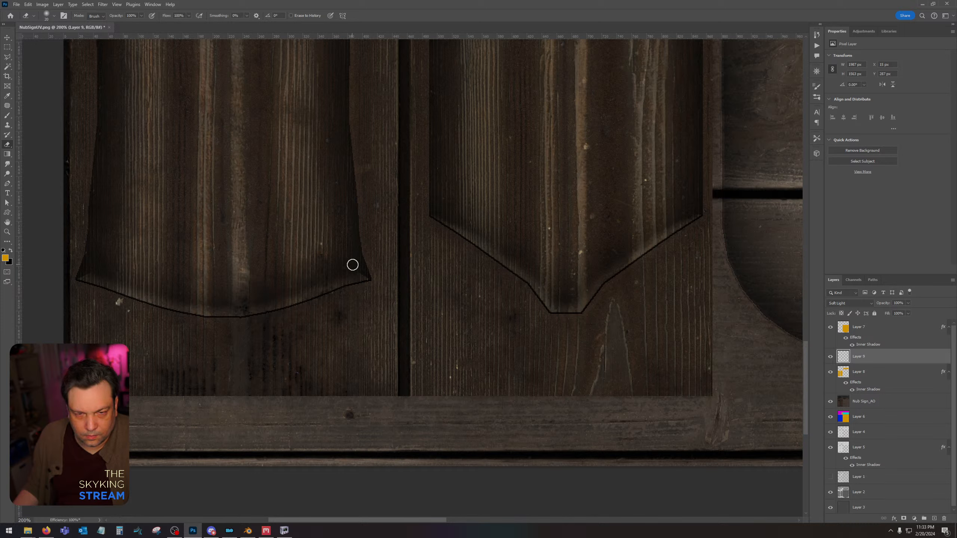
pyautogui.moveTo(365, 275); pyautogui.dragTo(331, 275)
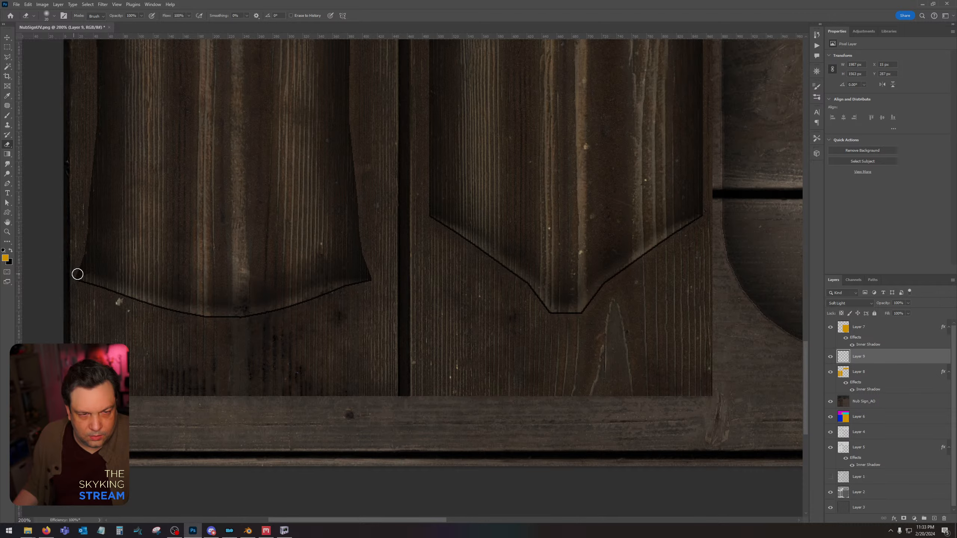
pyautogui.moveTo(346, 191); pyautogui.dragTo(329, 303)
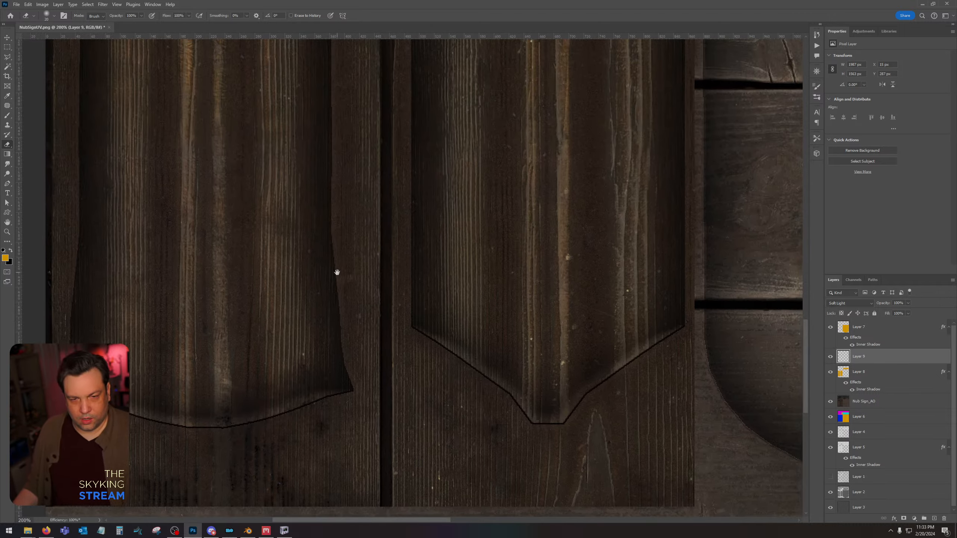
pyautogui.moveTo(339, 53); pyautogui.dragTo(469, 458)
pyautogui.moveTo(431, 245); pyautogui.dragTo(429, 206)
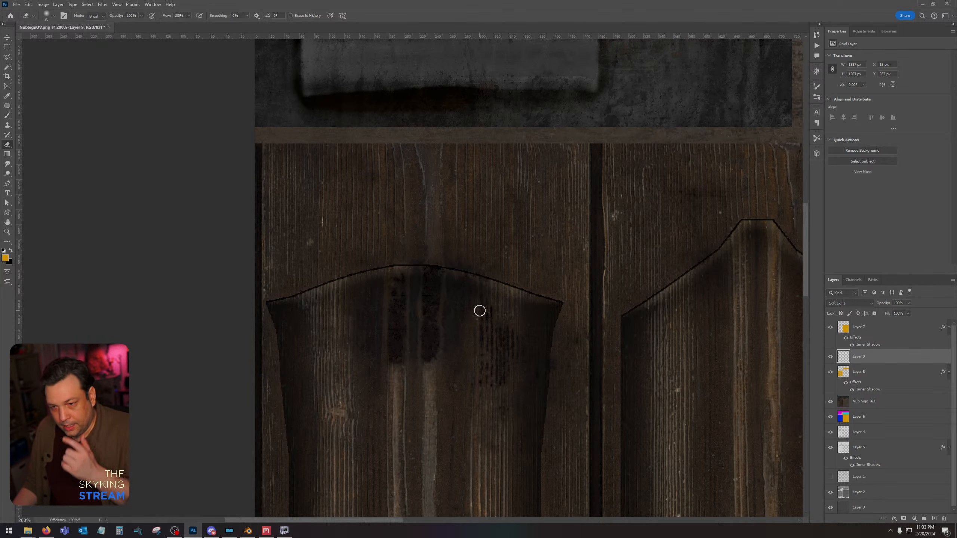
pyautogui.keyDown('alt'); pyautogui.scroll(-5, 480, 310); pyautogui.keyUp('alt')
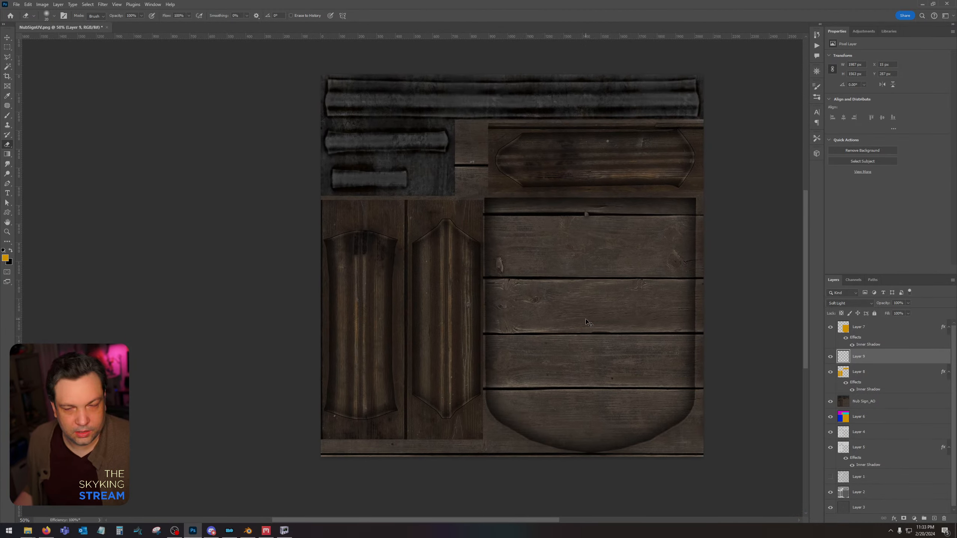
# Save the texture as NubSign in Intel Texture Works DDS format in the Nub Sign folder, using BC7 Fine compression and auto-generated mip maps.
pyautogui.click(16, 4)
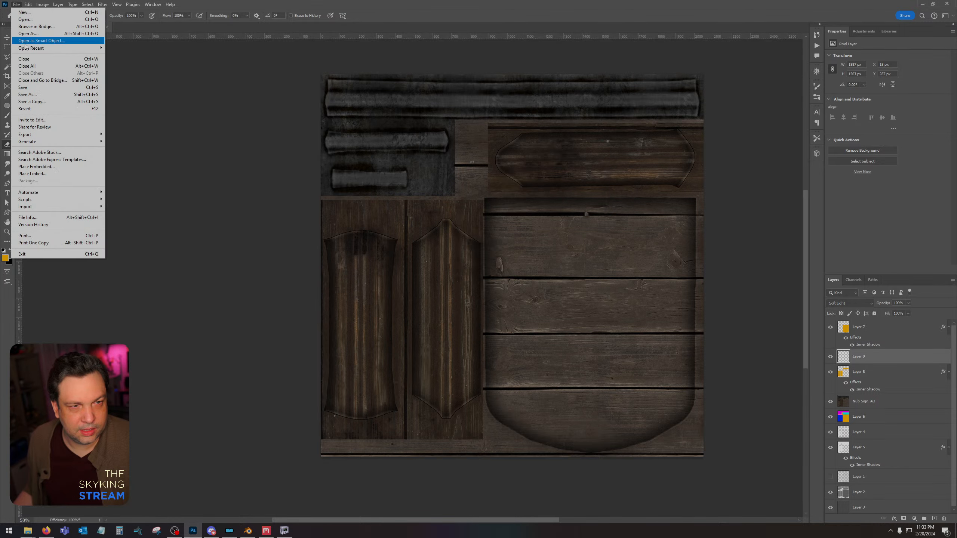
pyautogui.click(27, 100)
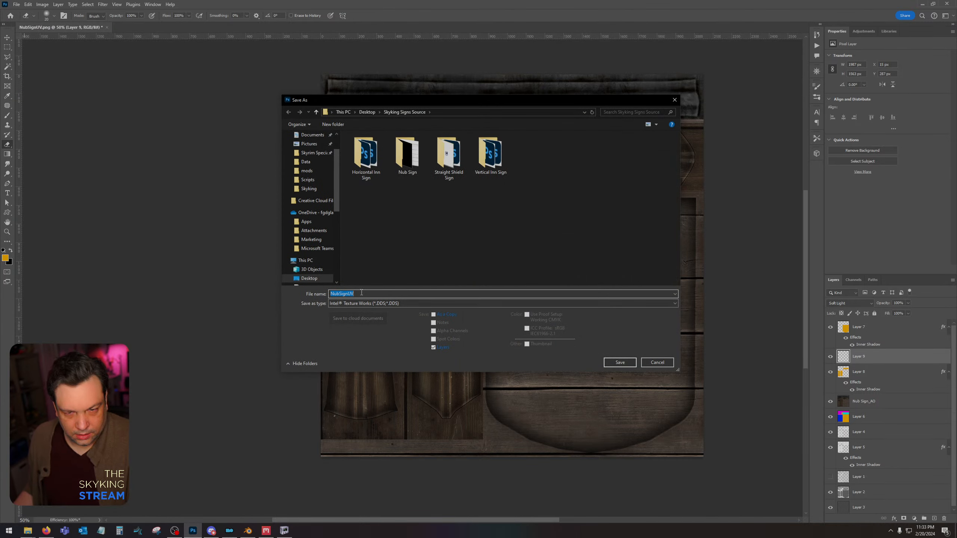
pyautogui.doubleClick(406, 166)
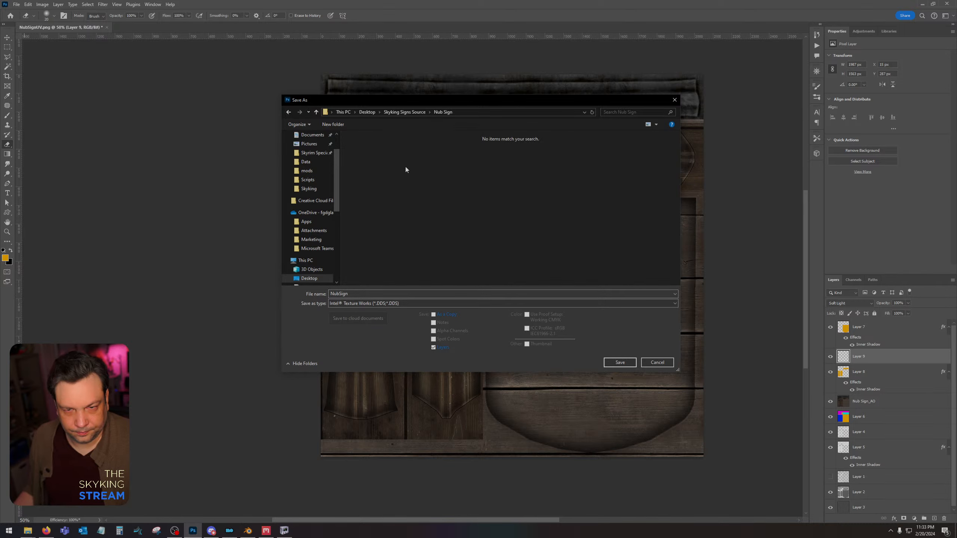
pyautogui.click(622, 363)
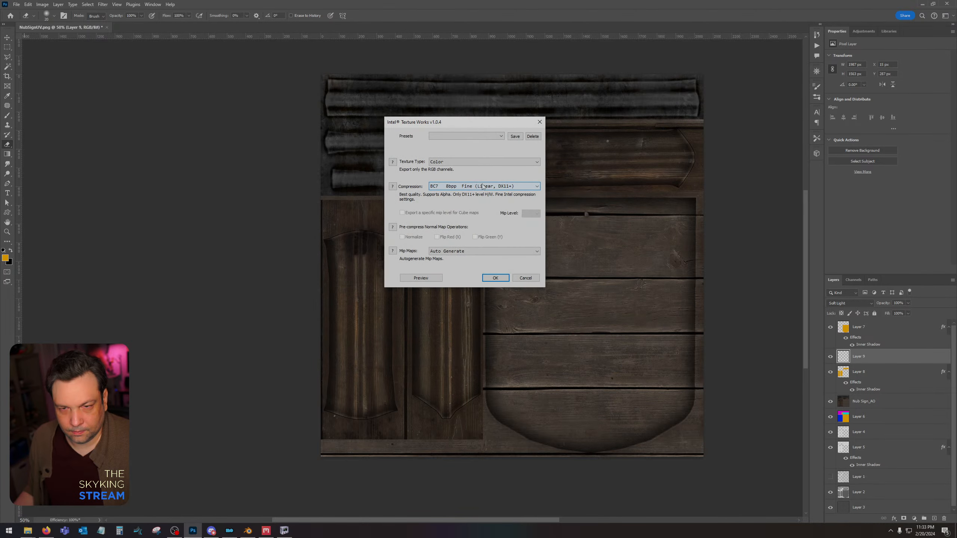
pyautogui.click(496, 278)
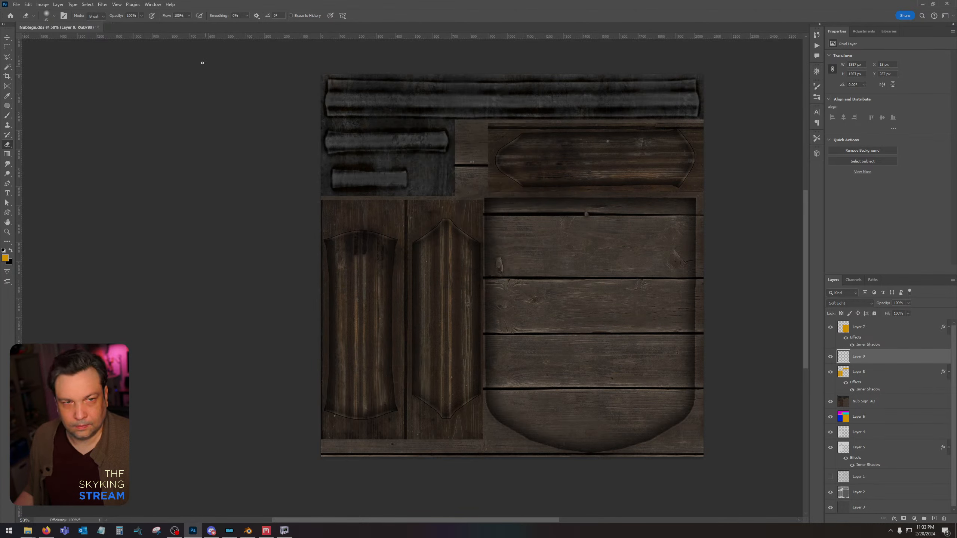
# Create a new 2048 x 2048 px document.
pyautogui.click(17, 5)
pyautogui.click(26, 12)
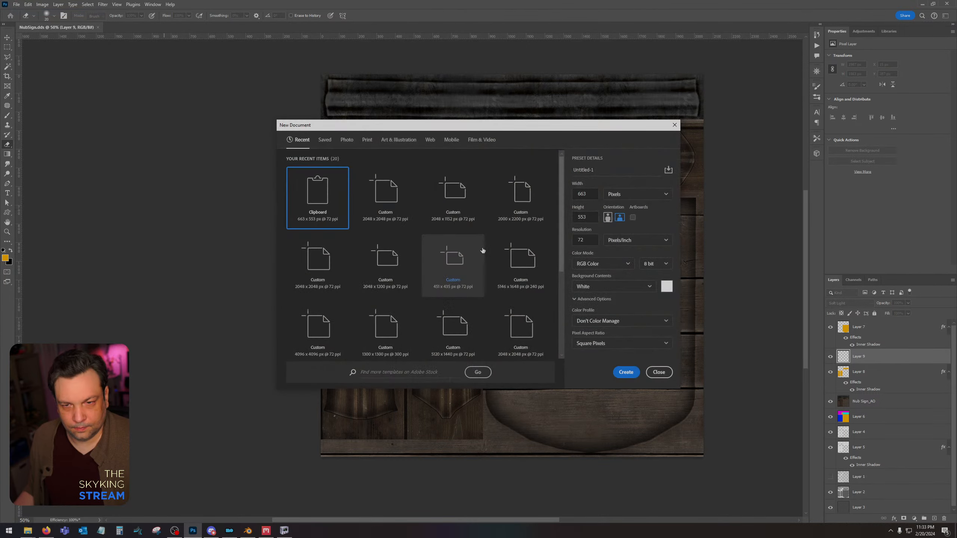
pyautogui.doubleClick(584, 194)
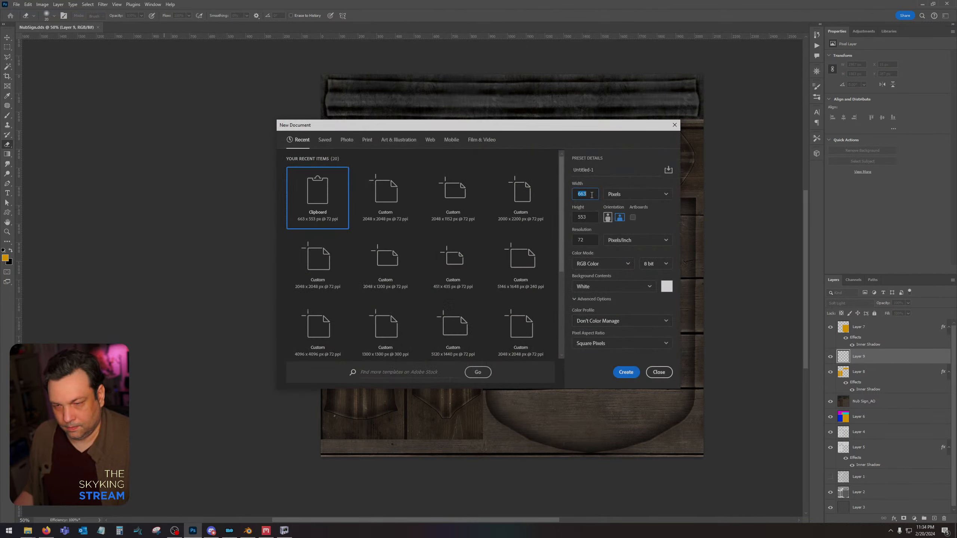
pyautogui.write('20')
pyautogui.write('2048')
pyautogui.press('Return')
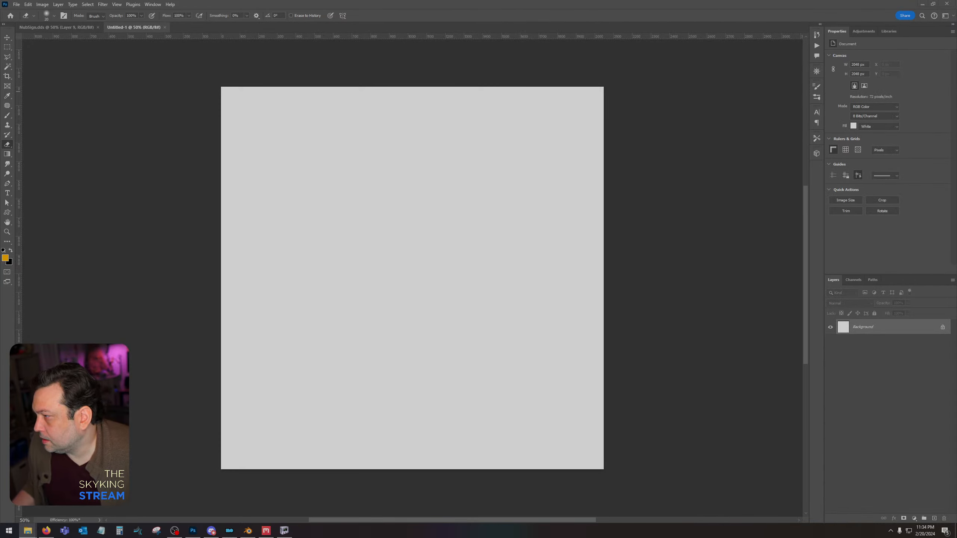
# Place the Nub Sign Gloss, Metalness and Normal maps in the new document and rasterize the layers.
pyautogui.moveTo(956, 269); pyautogui.dragTo(495, 269)
pyautogui.press('Return')
pyautogui.press('Return')
pyautogui.press('Return')
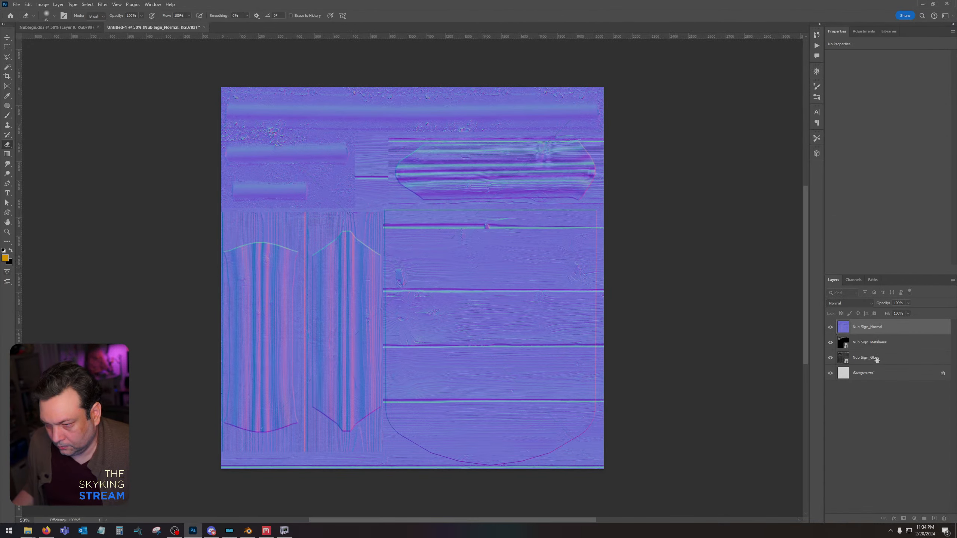
pyautogui.rightClick(877, 360)
pyautogui.click(911, 169)
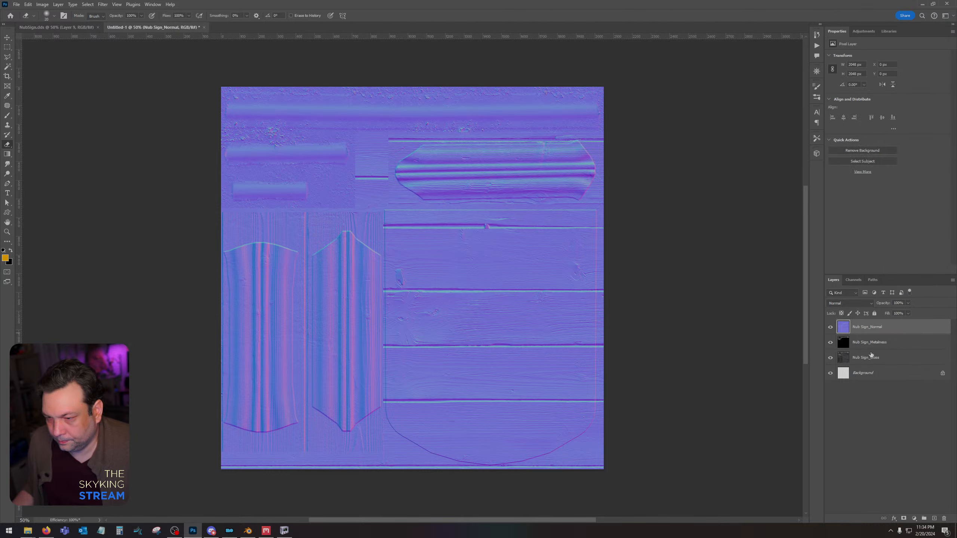
# Invert the green channel of the Nub Sign_Normal layer and return to the composite RGB view.
pyautogui.click(854, 280)
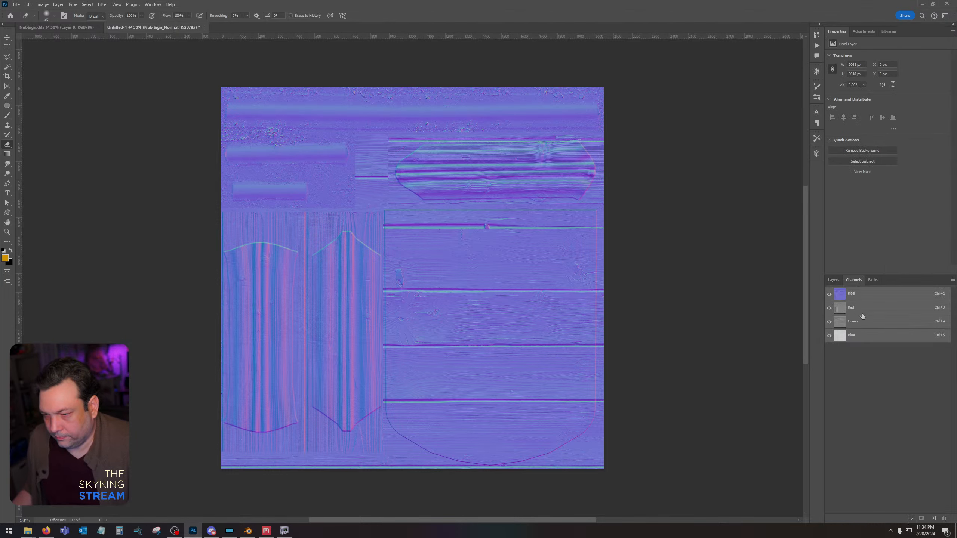
pyautogui.click(862, 321)
pyautogui.hotkey('ctrl', 'i')
pyautogui.click(857, 293)
pyautogui.click(833, 280)
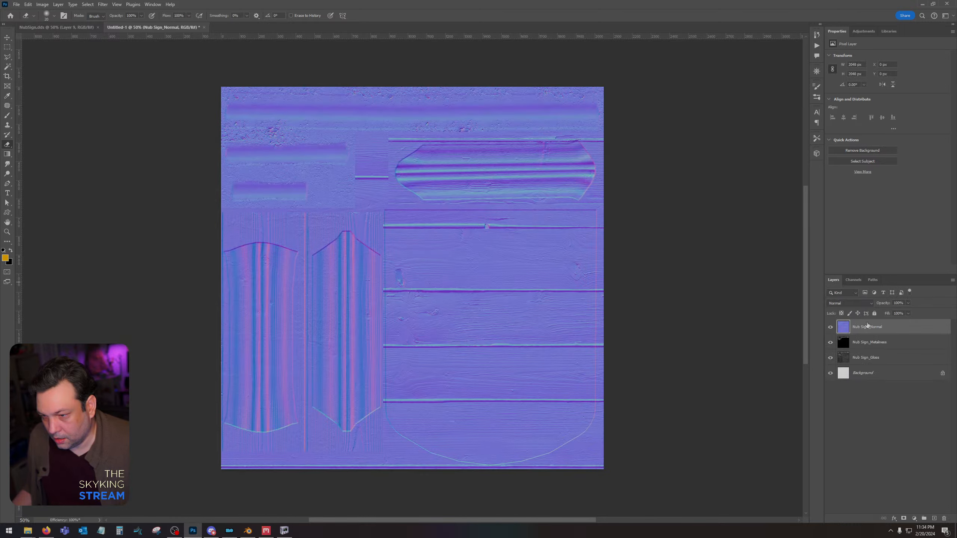
# Move the Nub Sign_Metalness and Nub Sign_Gloss layers above the Nub Sign_Normal layer and select Metalness.
pyautogui.click(871, 343)
pyautogui.keyDown('shift'); pyautogui.click(870, 357); pyautogui.keyUp('shift')
pyautogui.moveTo(872, 339); pyautogui.dragTo(870, 322)
pyautogui.click(867, 329)
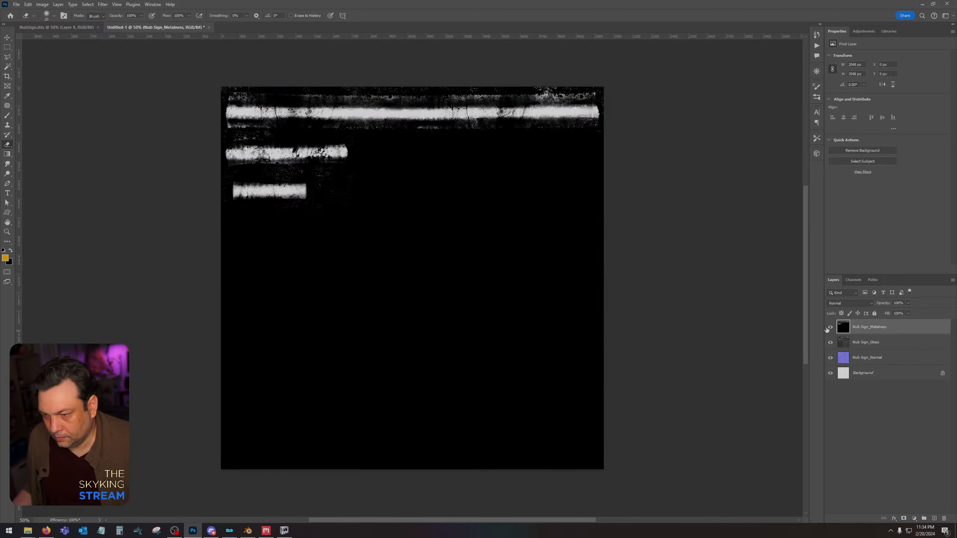
# Hide the Metalness layer and darken the Nub Sign_Gloss layer with Levels, setting the midtone input to about 0.42.
pyautogui.click(830, 327)
pyautogui.click(866, 342)
pyautogui.hotkey('ctrl', 'l')
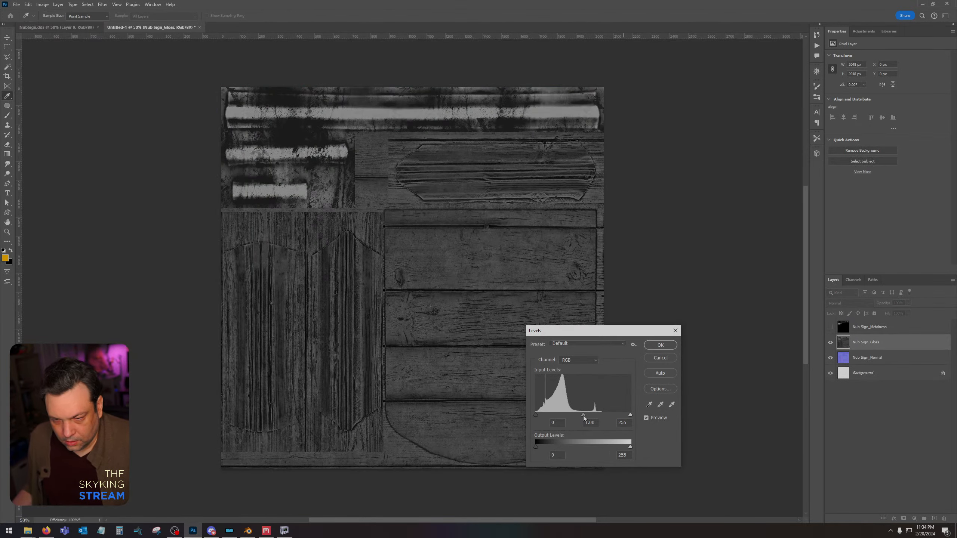
pyautogui.moveTo(584, 416); pyautogui.dragTo(609, 418)
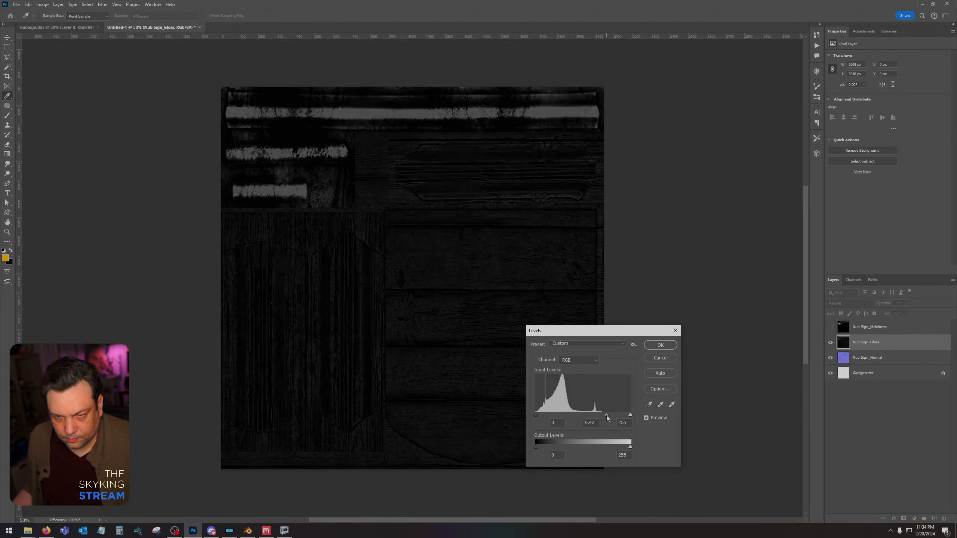
pyautogui.click(660, 346)
# Show the Nub Sign_Metalness layer and set its blend mode to Lighten with opacity at about 52%.
pyautogui.click(830, 328)
pyautogui.click(867, 327)
pyautogui.click(850, 304)
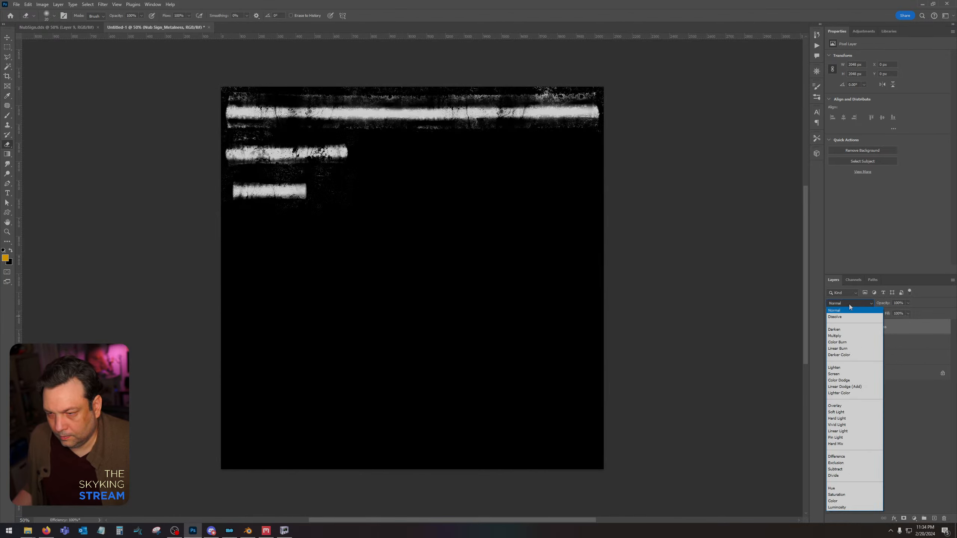
pyautogui.click(834, 368)
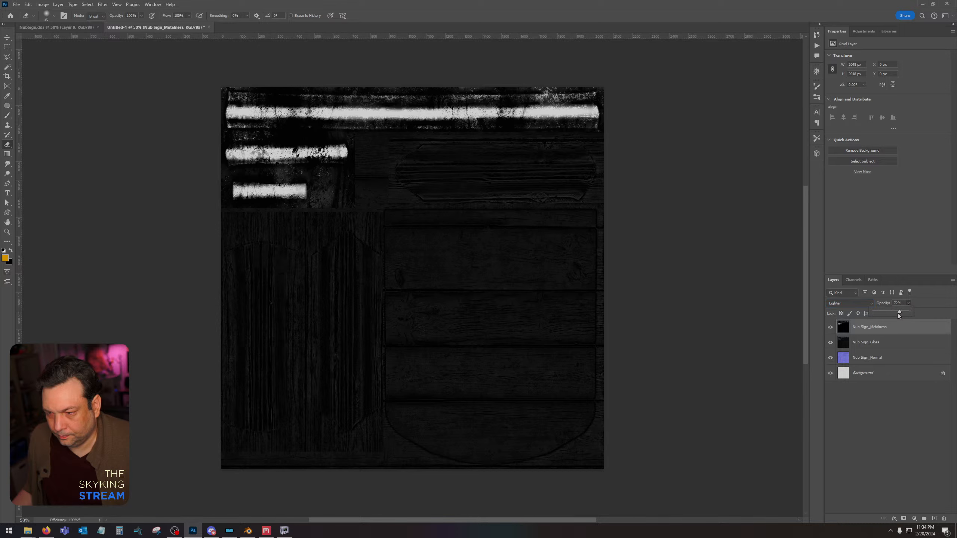
pyautogui.moveTo(881, 312); pyautogui.dragTo(891, 313)
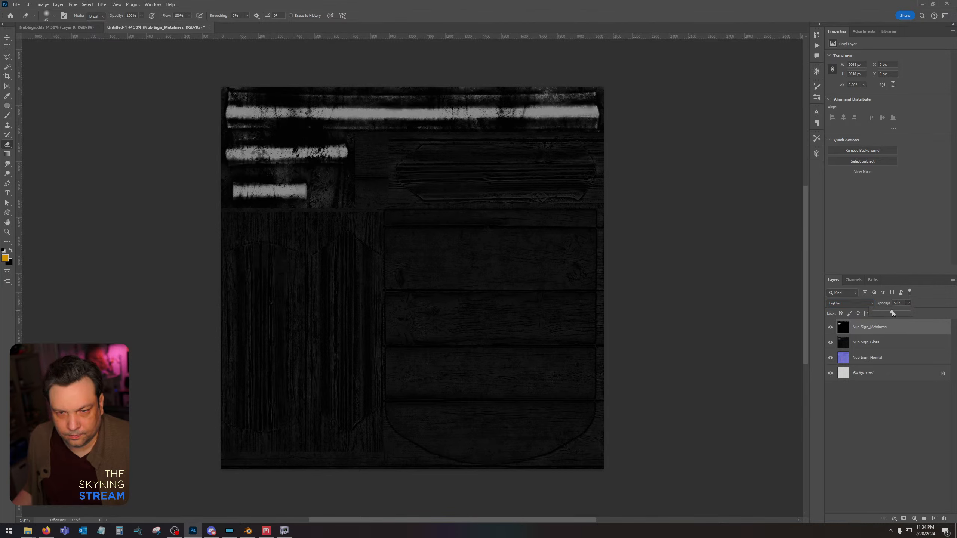
# Merge the Nub Sign_Metalness and Nub Sign_Gloss layers into one layer.
pyautogui.keyDown('shift'); pyautogui.click(884, 345); pyautogui.keyUp('shift')
pyautogui.rightClick(884, 345)
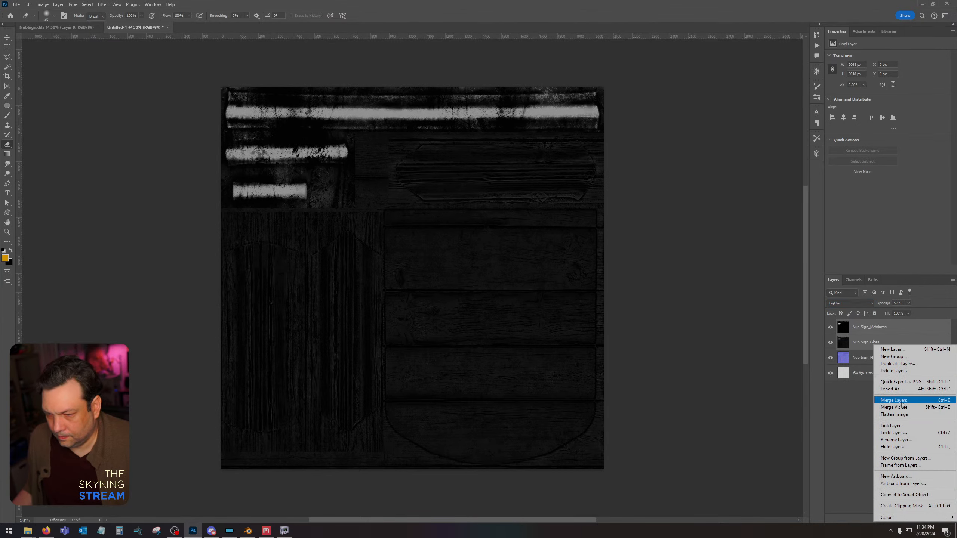
pyautogui.click(902, 401)
# Copy the merged gloss and metalness layer, hide it, and paste it into a new alpha channel alongside the normal map.
pyautogui.hotkey('ctrl', 'a')
pyautogui.click(830, 327)
pyautogui.click(846, 342)
pyautogui.click(853, 280)
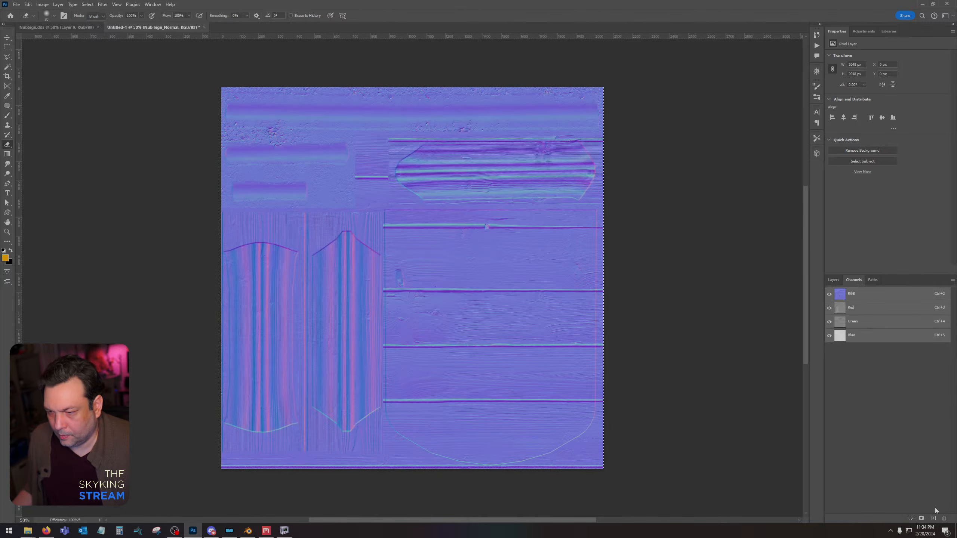
pyautogui.click(933, 520)
pyautogui.hotkey('ctrl', 'v')
pyautogui.click(851, 294)
pyautogui.click(833, 280)
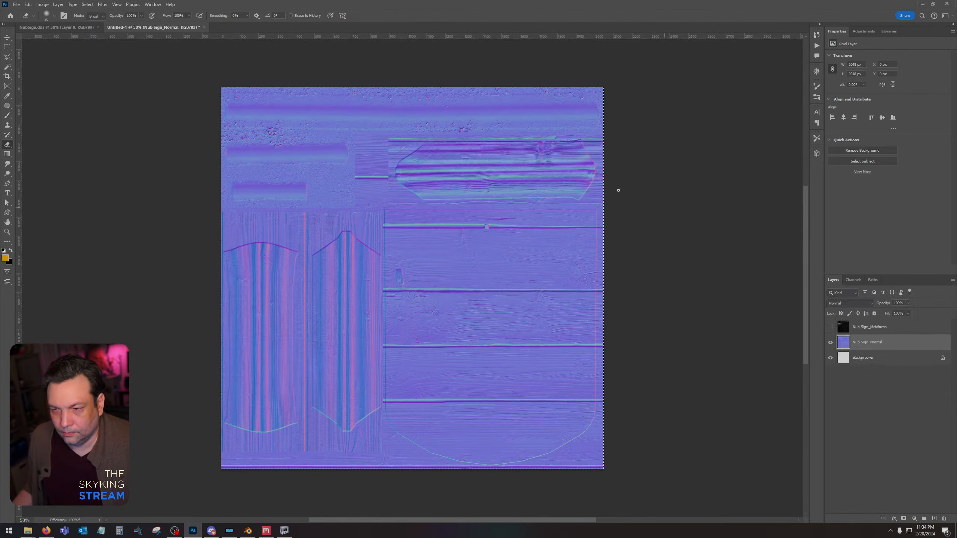
# Save the normal map as NubSign_n in the Nub Sign folder as DDS, using Color + Alpha texture type and BC7 compression.
pyautogui.click(16, 4)
pyautogui.click(29, 99)
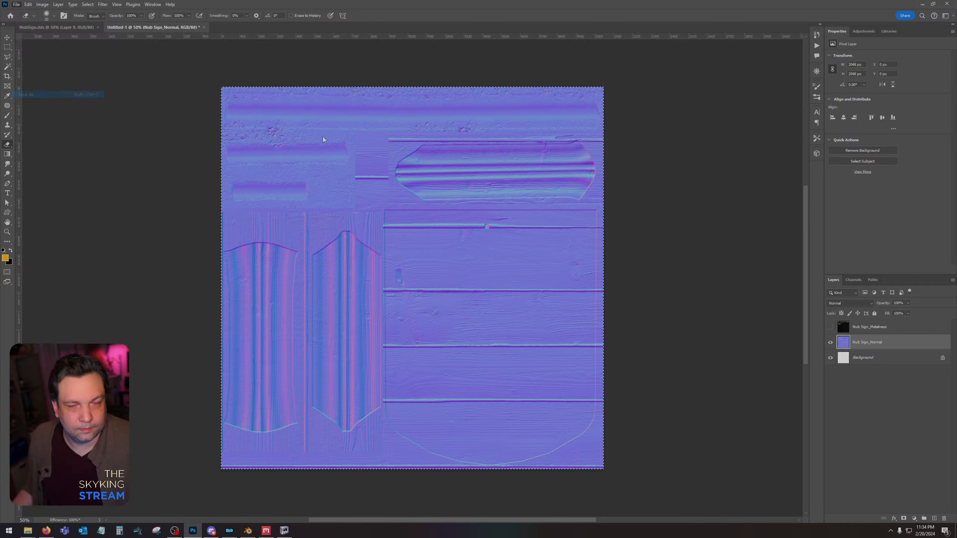
pyautogui.click(366, 152)
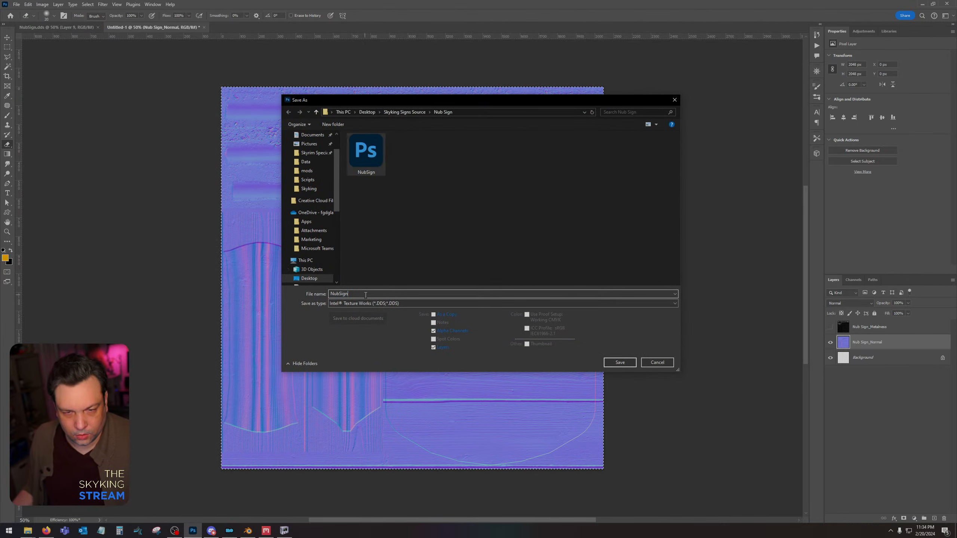
pyautogui.press('Return')
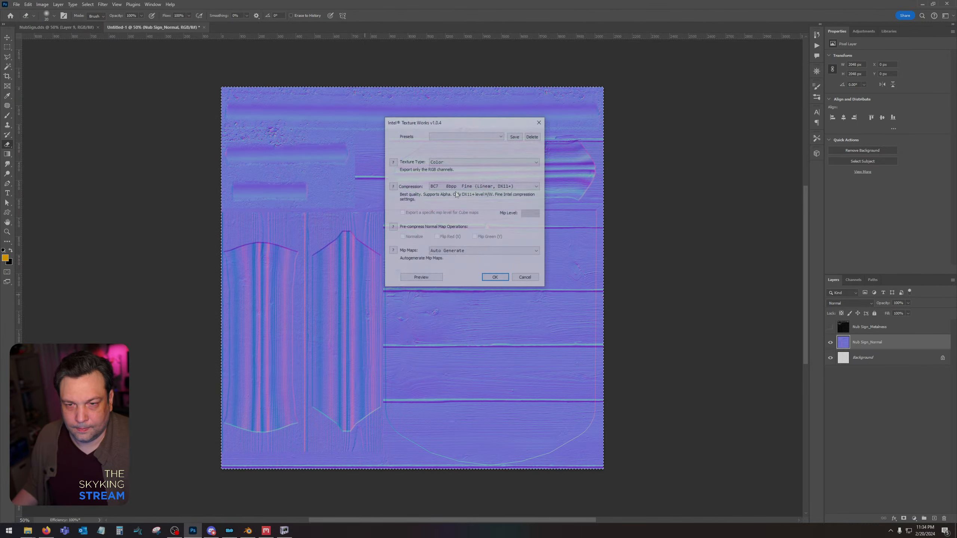
pyautogui.click(460, 164)
pyautogui.click(469, 174)
pyautogui.click(490, 186)
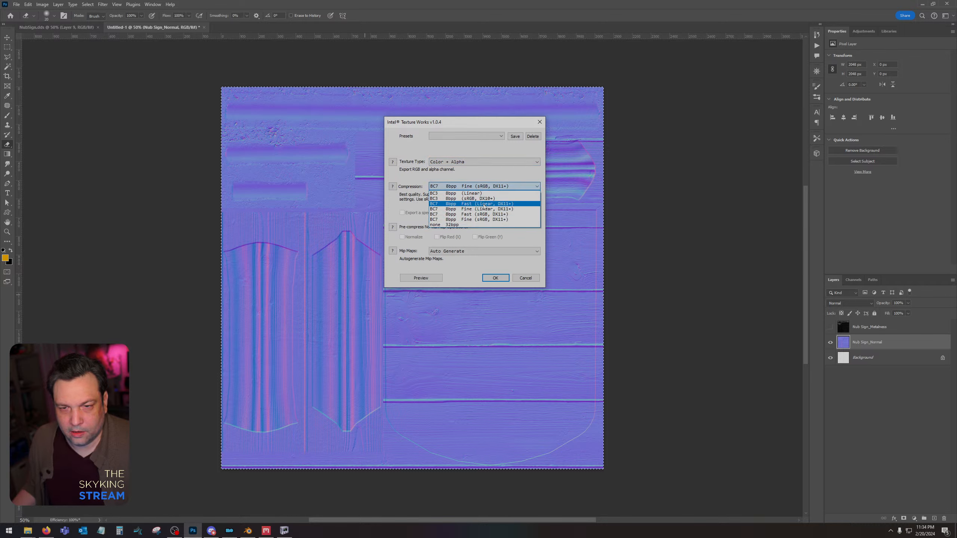
pyautogui.click(497, 261)
pyautogui.click(495, 277)
# Switch to NifSkope and assign NubSign from the Nub Sign folder as the diffuse texture in the NubSign shape's BSShaderTextureSet.
pyautogui.click(284, 530)
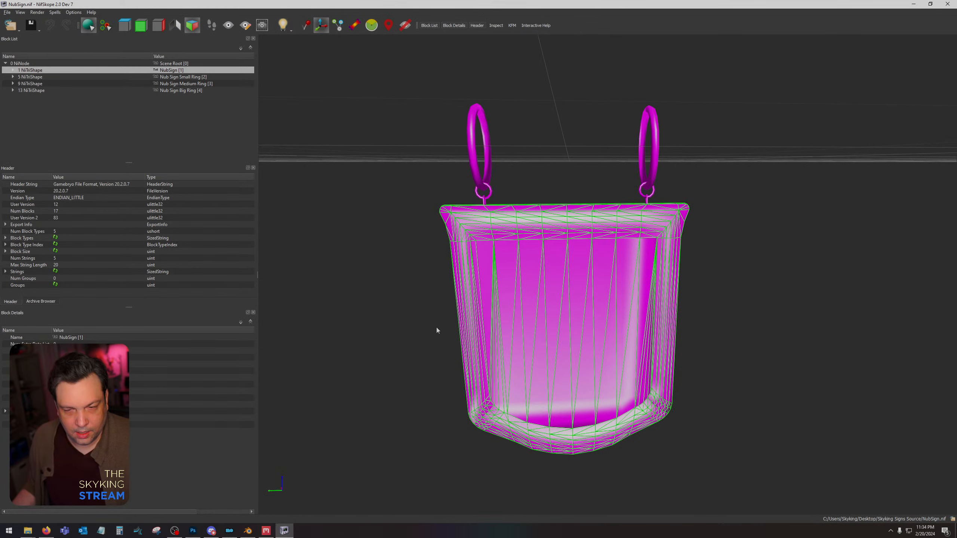
pyautogui.click(14, 71)
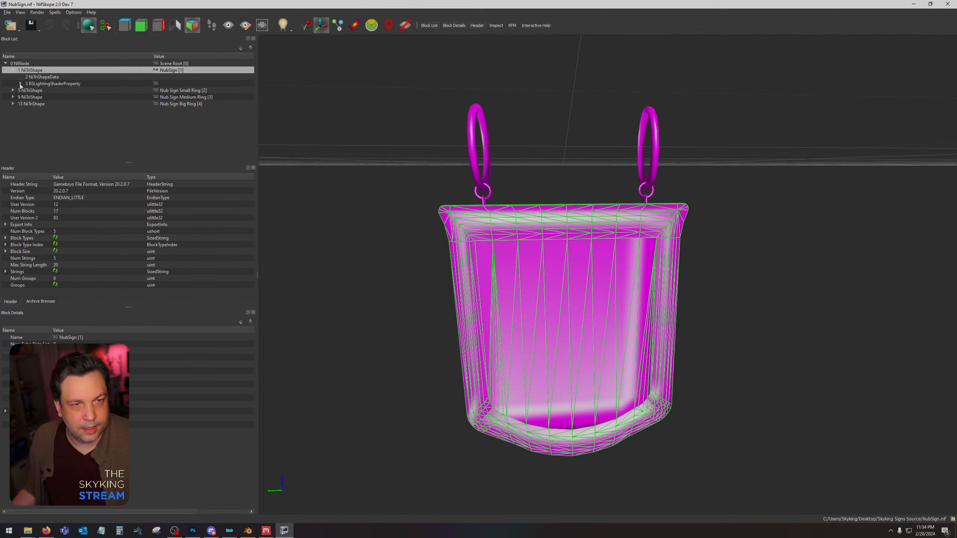
pyautogui.click(21, 83)
pyautogui.click(54, 90)
pyautogui.click(56, 351)
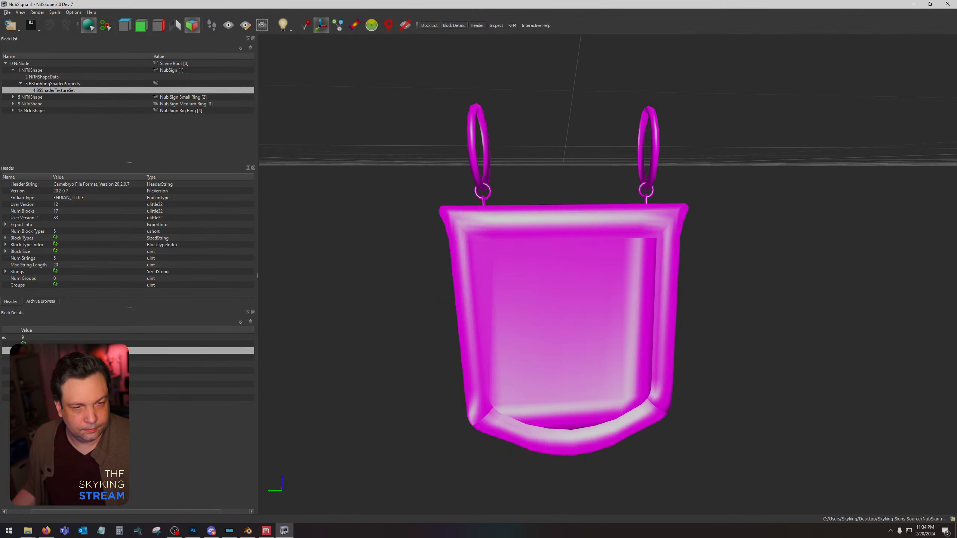
pyautogui.doubleClick(57, 351)
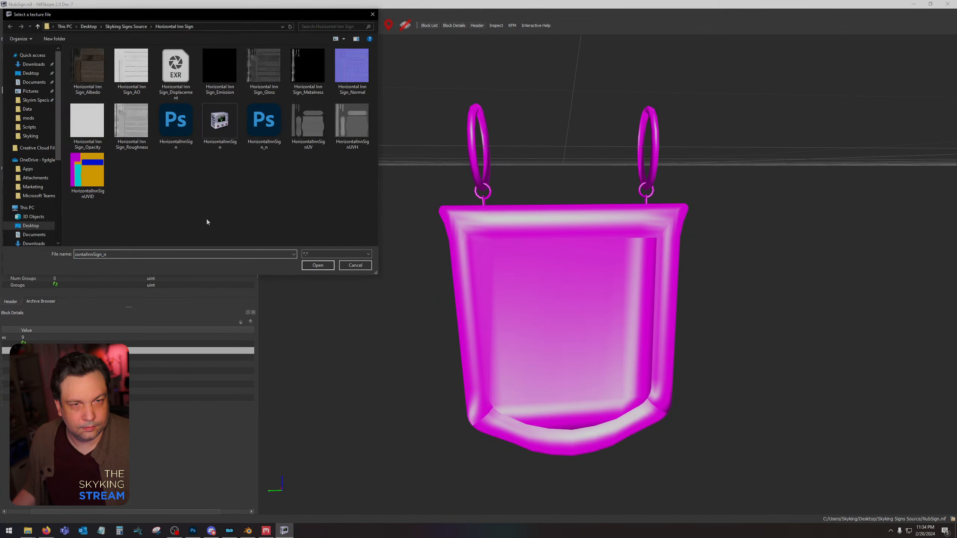
pyautogui.click(118, 27)
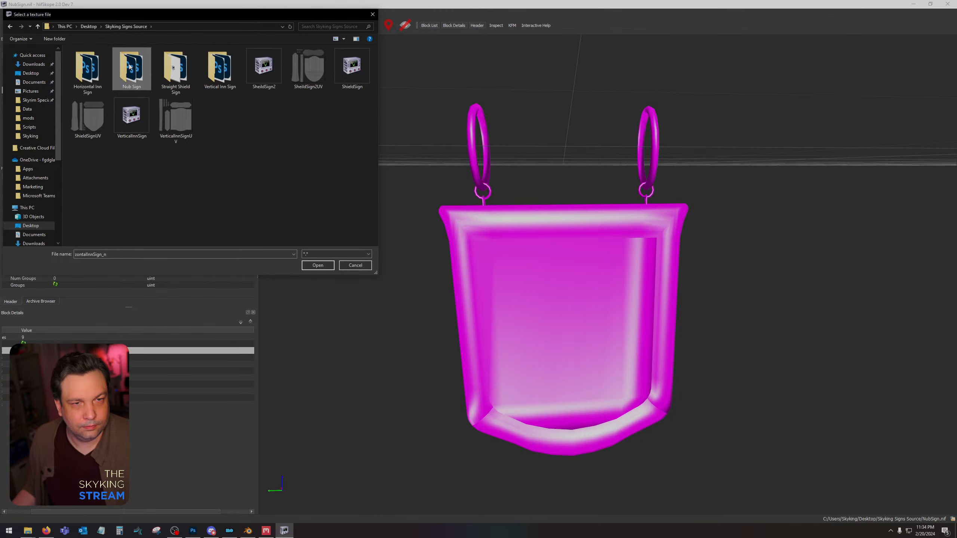
pyautogui.doubleClick(132, 65)
pyautogui.doubleClick(176, 121)
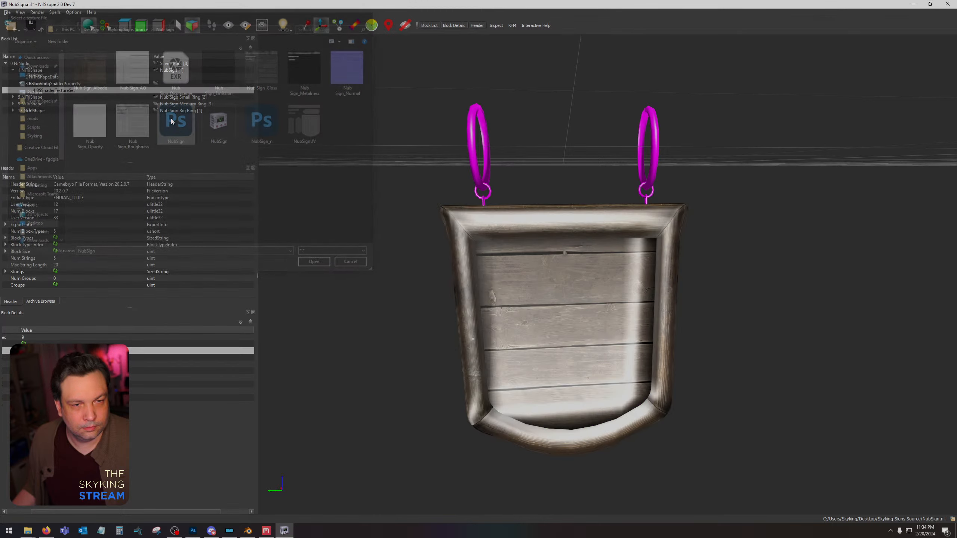
# Assign NubSign_n as the NubSign shape's normal texture and inspect the textured sign.
pyautogui.doubleClick(57, 357)
pyautogui.doubleClick(262, 122)
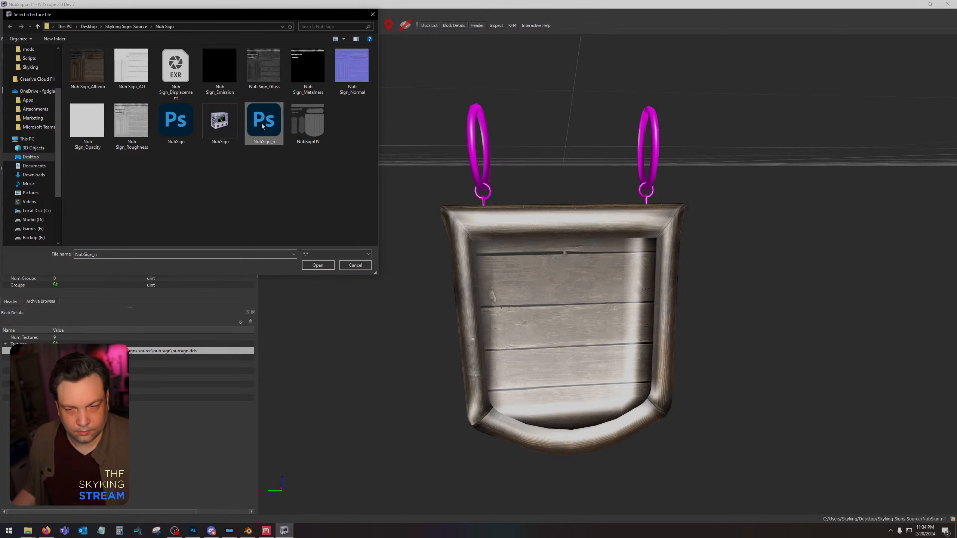
pyautogui.moveTo(428, 185); pyautogui.dragTo(427, 181)
pyautogui.scroll(-1, 495, 283)
pyautogui.moveTo(495, 283)
pyautogui.mouseDown()
pyautogui.moveTo(507, 265)
pyautogui.moveTo(550, 255)
pyautogui.moveTo(633, 257)
pyautogui.moveTo(643, 270)
pyautogui.moveTo(623, 296)
pyautogui.moveTo(613, 285)
pyautogui.moveTo(502, 285)
pyautogui.mouseUp()
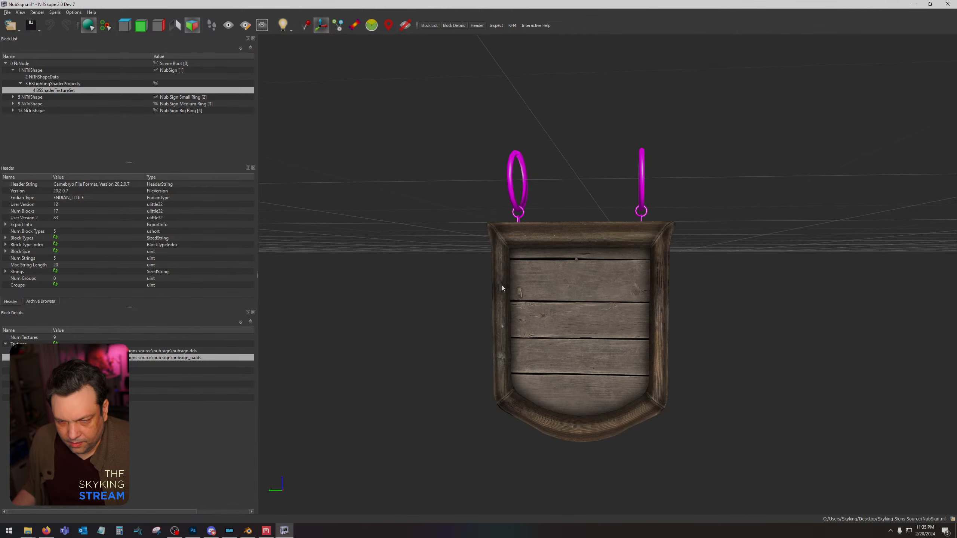
# Switch to Photoshop and strengthen the inner shadow on Layer 8 of NubSign.dds by adjusting its choke and size.
pyautogui.click(193, 531)
pyautogui.click(57, 27)
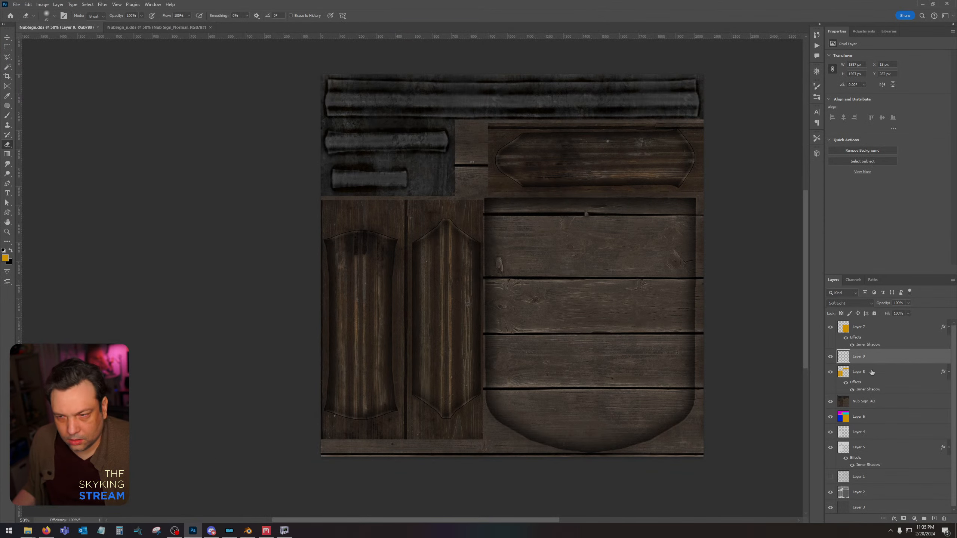
pyautogui.click(873, 373)
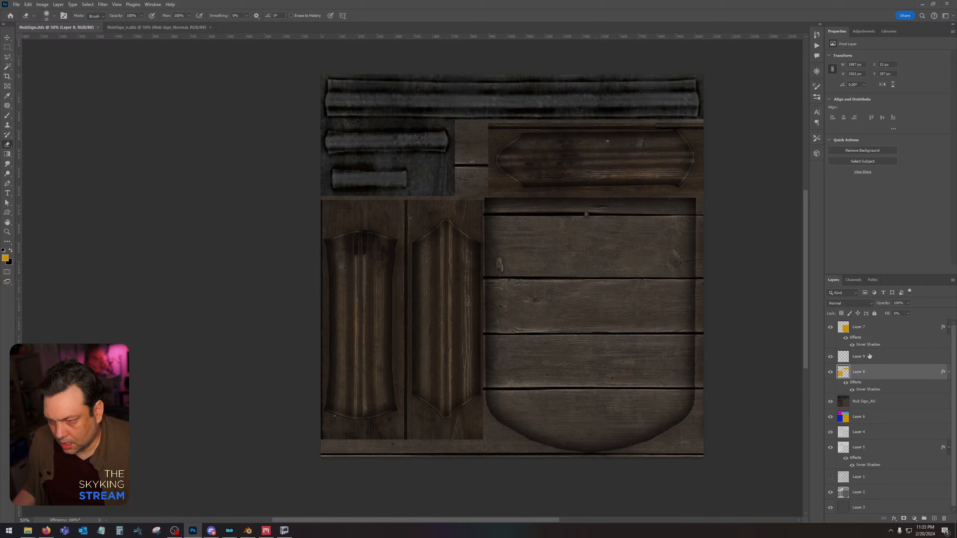
pyautogui.doubleClick(882, 377)
pyautogui.click(641, 356)
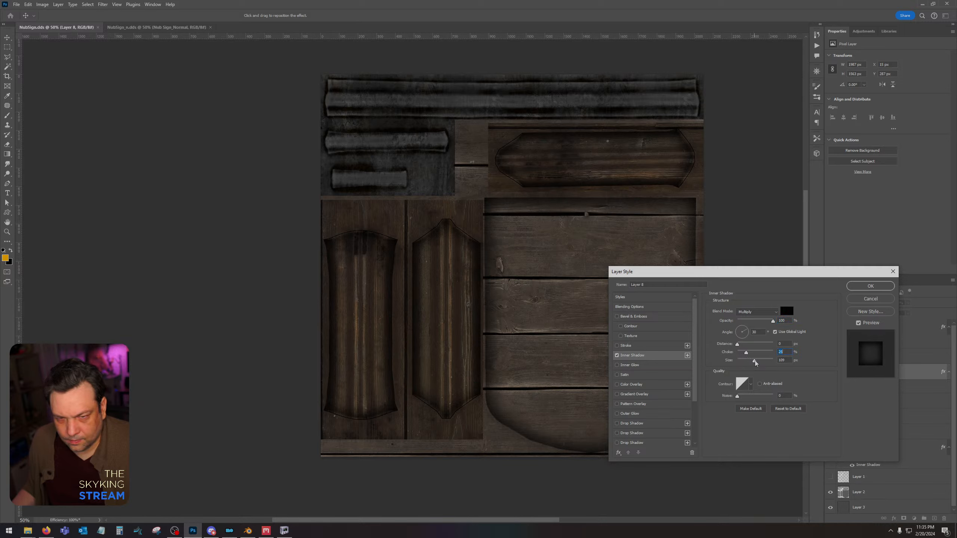
pyautogui.click(878, 287)
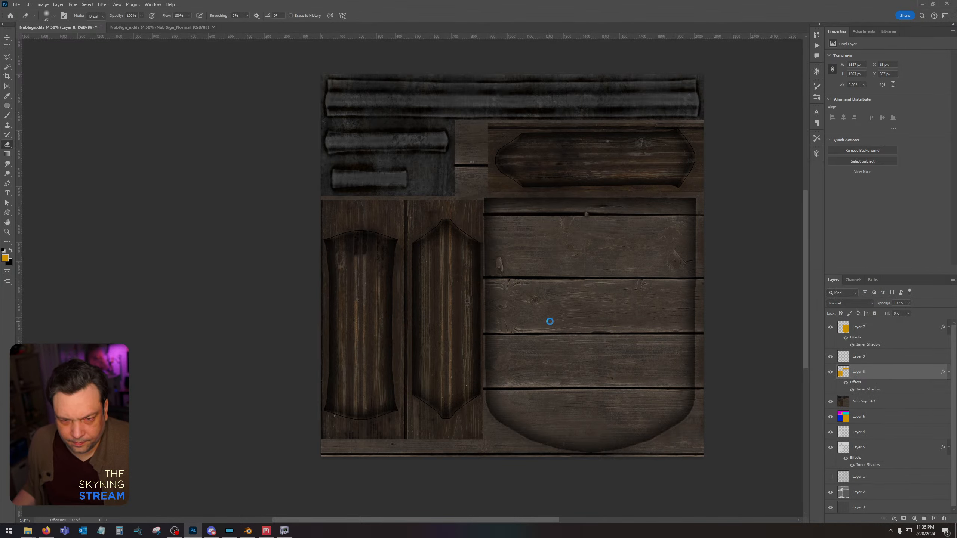
# Save NubSign.dds again with texture type Color and BC7 8bpp Fine (Linear, DX11+) compression.
pyautogui.click(494, 279)
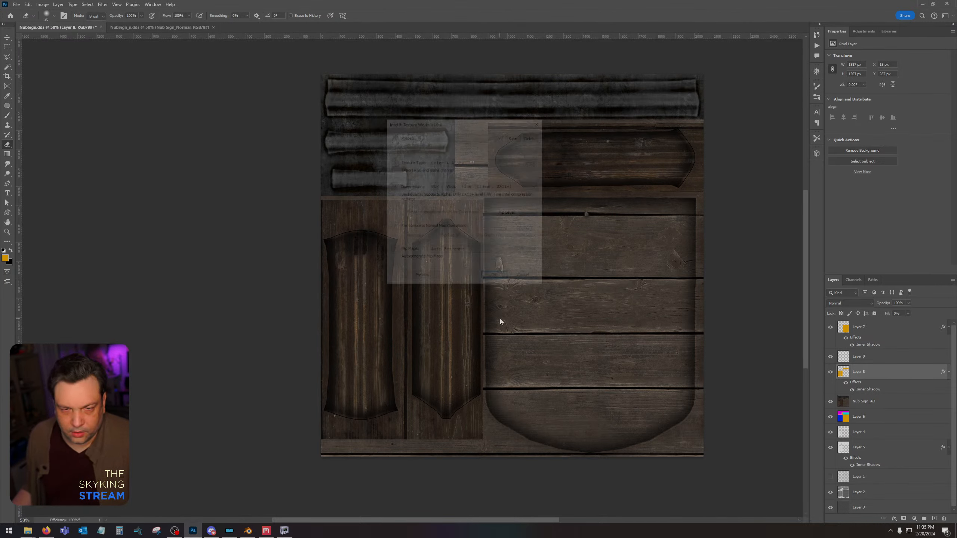
pyautogui.click(456, 162)
pyautogui.click(460, 169)
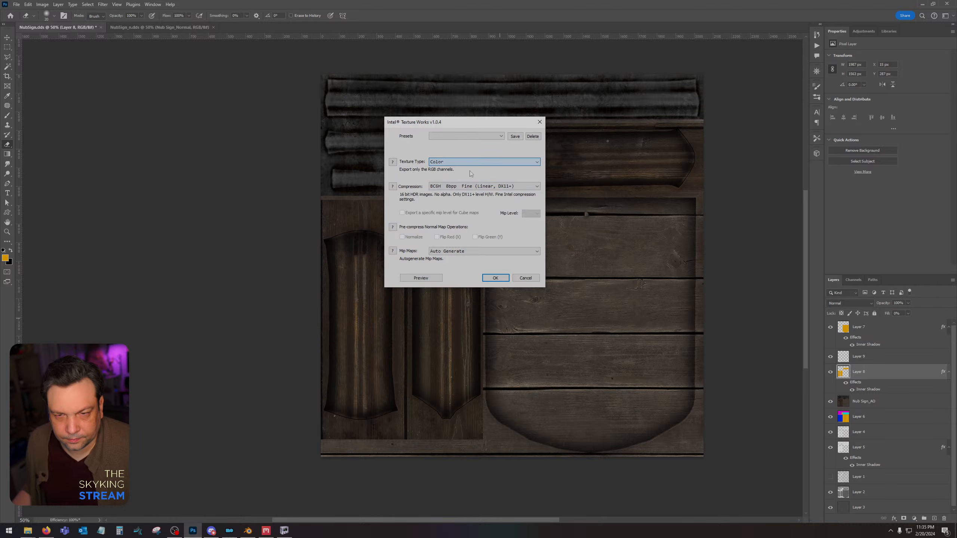
pyautogui.click(478, 186)
pyautogui.click(478, 213)
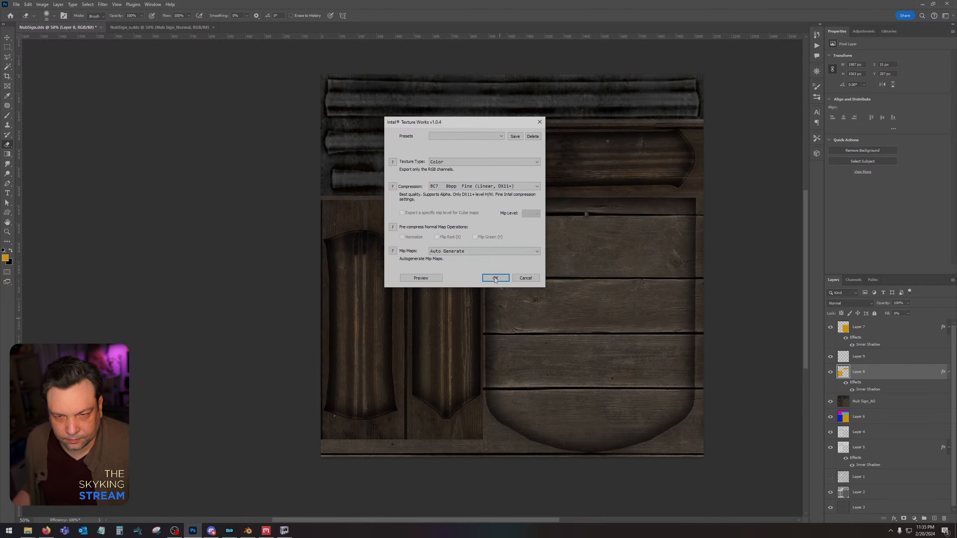
pyautogui.click(495, 278)
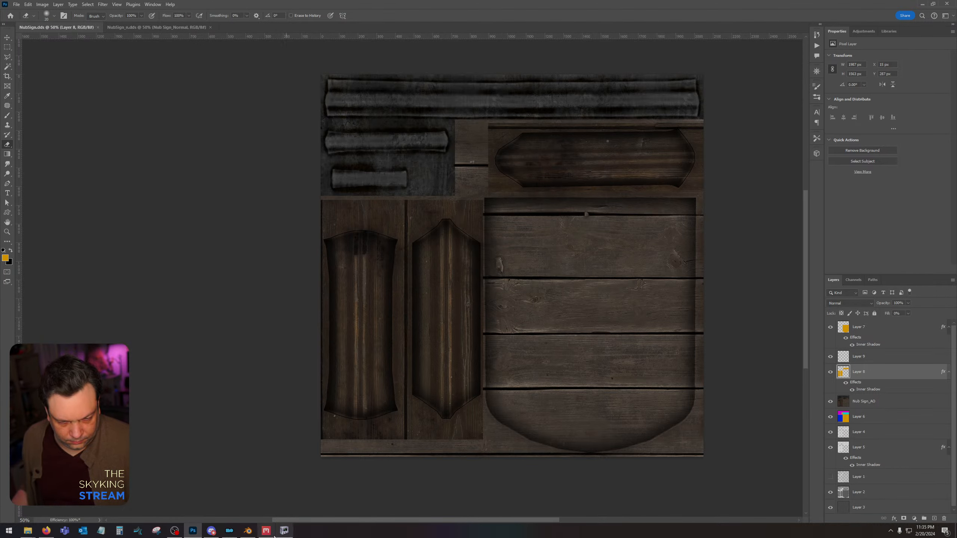
# Switch to NifSkope and examine the updated diffuse shading on the sign from several angles.
pyautogui.click(284, 531)
pyautogui.moveTo(443, 288); pyautogui.dragTo(451, 279)
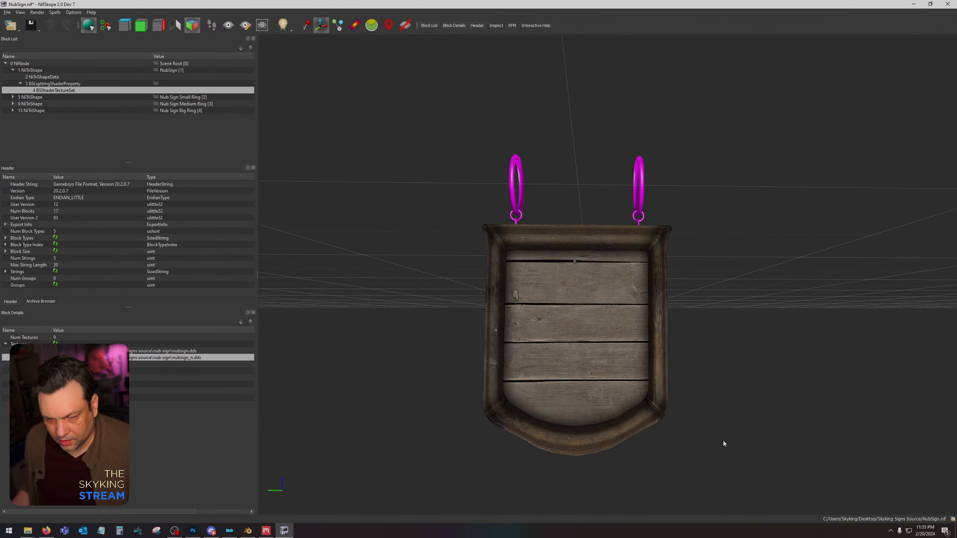
pyautogui.moveTo(616, 351); pyautogui.dragTo(487, 182)
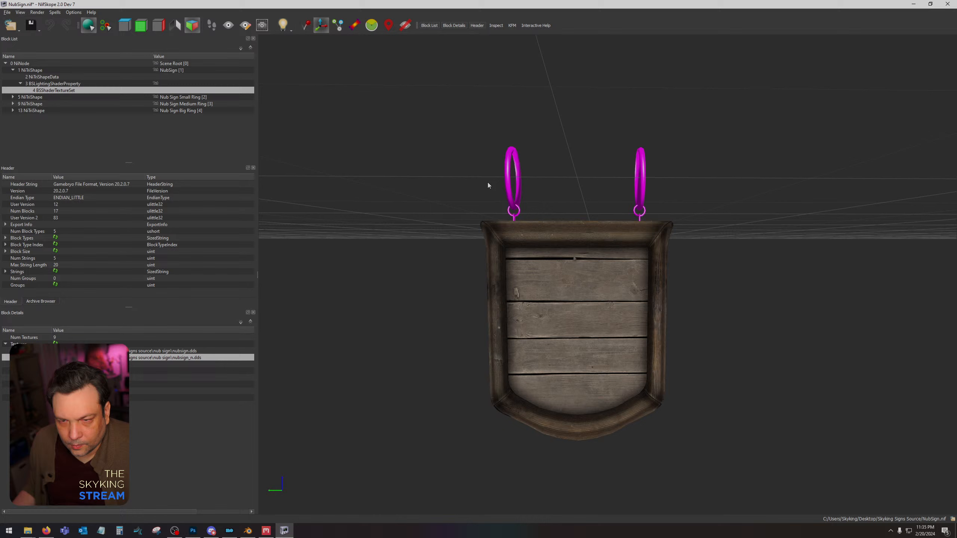
# Assign NubSign as the diffuse and NubSign_n as the normal texture in the Nub Sign Small Ring's BSShaderTextureSet.
pyautogui.click(515, 220)
pyautogui.click(12, 97)
pyautogui.click(20, 110)
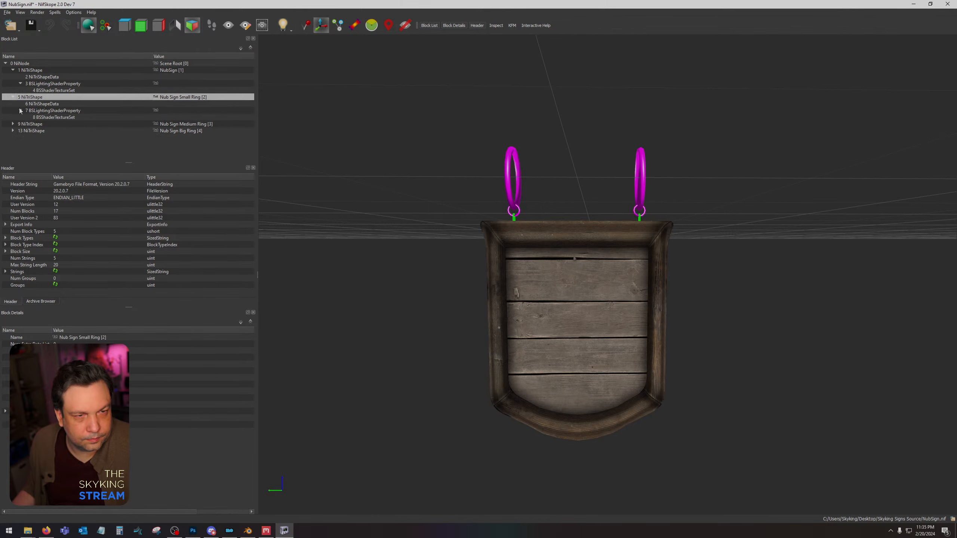
pyautogui.click(41, 117)
pyautogui.click(55, 351)
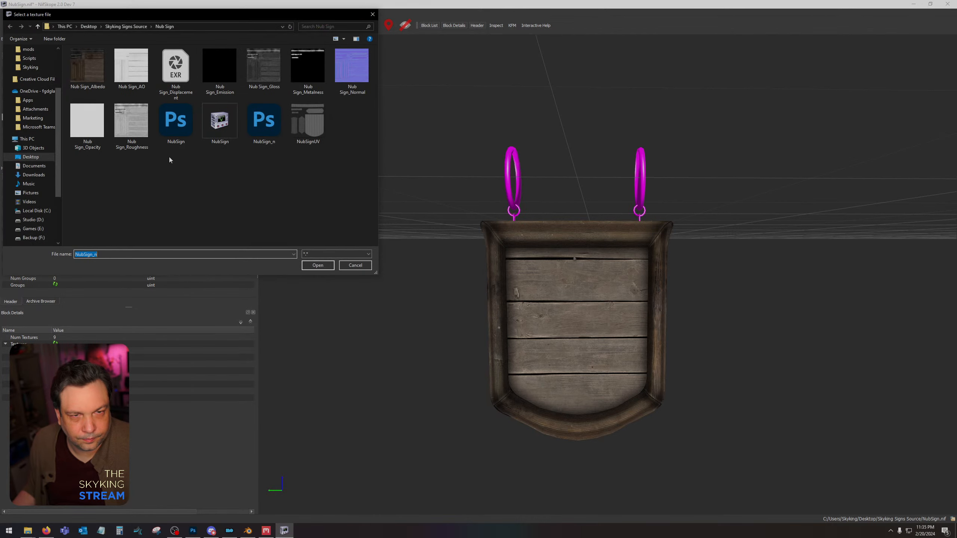
pyautogui.doubleClick(166, 131)
pyautogui.click(55, 358)
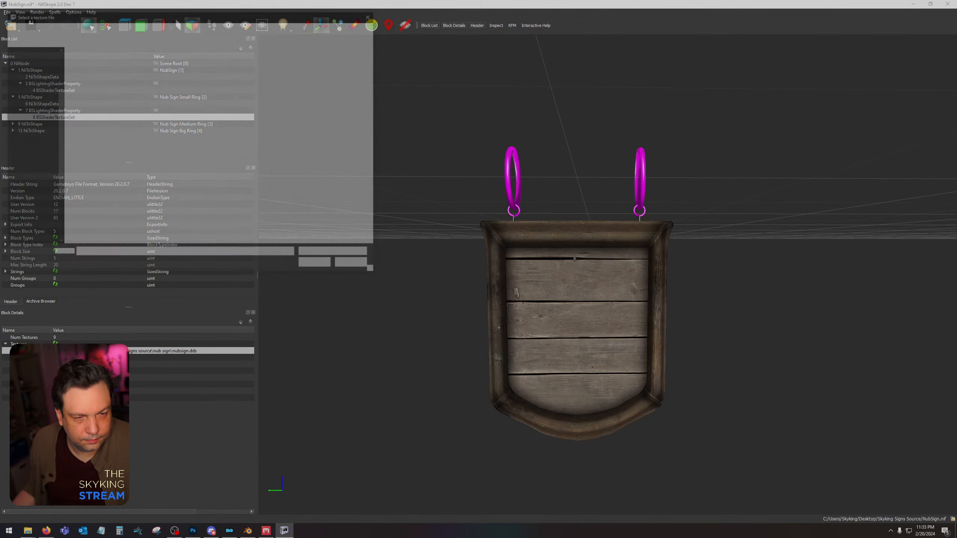
pyautogui.doubleClick(262, 127)
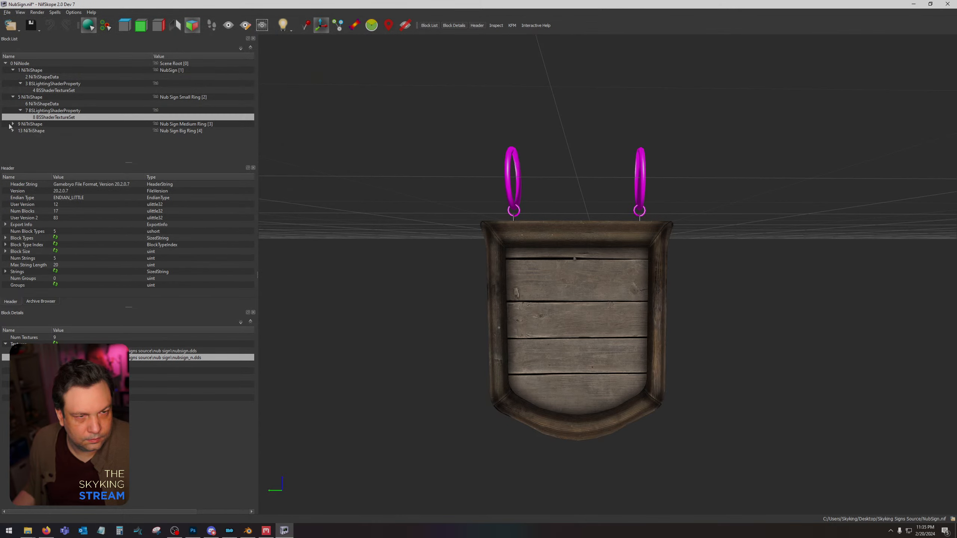
# Set the Nub Sign Medium Ring's texture set to use NubSign for diffuse and NubSign_n for normal.
pyautogui.click(13, 124)
pyautogui.click(55, 144)
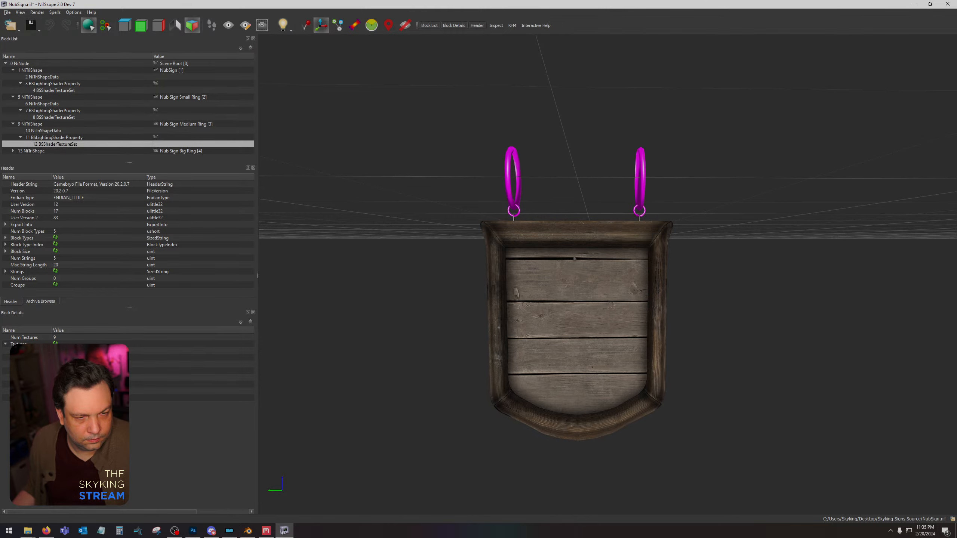
pyautogui.click(55, 351)
pyautogui.doubleClick(168, 133)
pyautogui.click(55, 357)
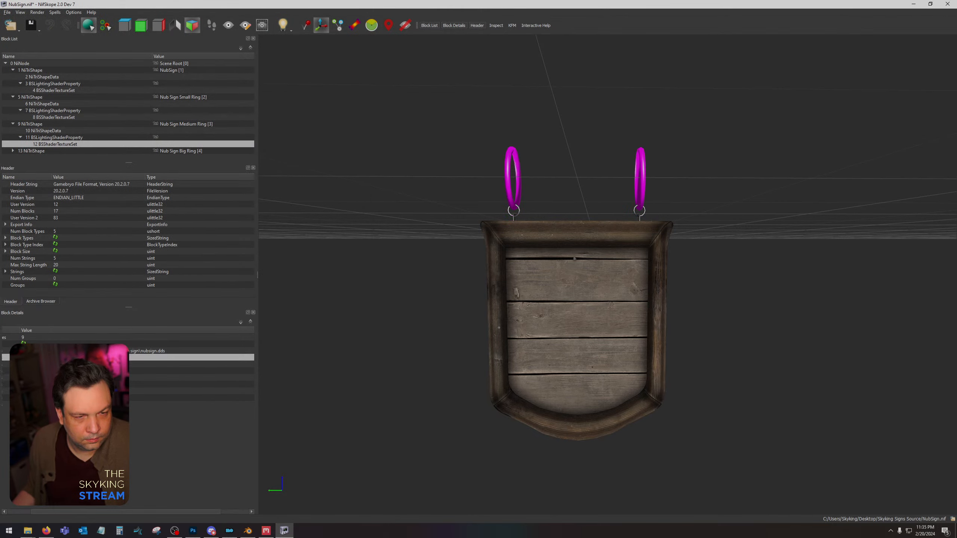
pyautogui.doubleClick(262, 127)
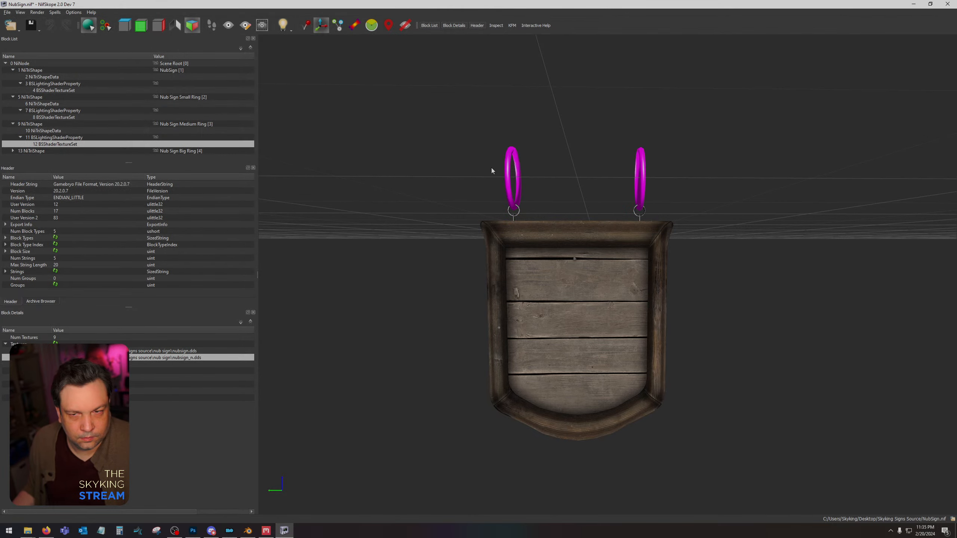
# Assign NubSign as the diffuse and NubSign_n as the normal texture in the Nub Sign Big Ring's BSShaderTextureSet.
pyautogui.click(507, 172)
pyautogui.click(12, 151)
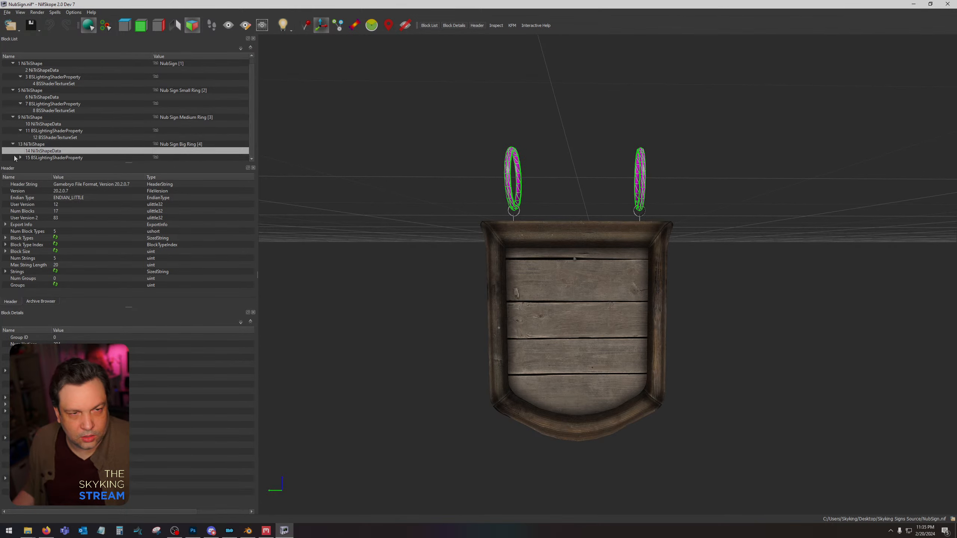
pyautogui.click(44, 145)
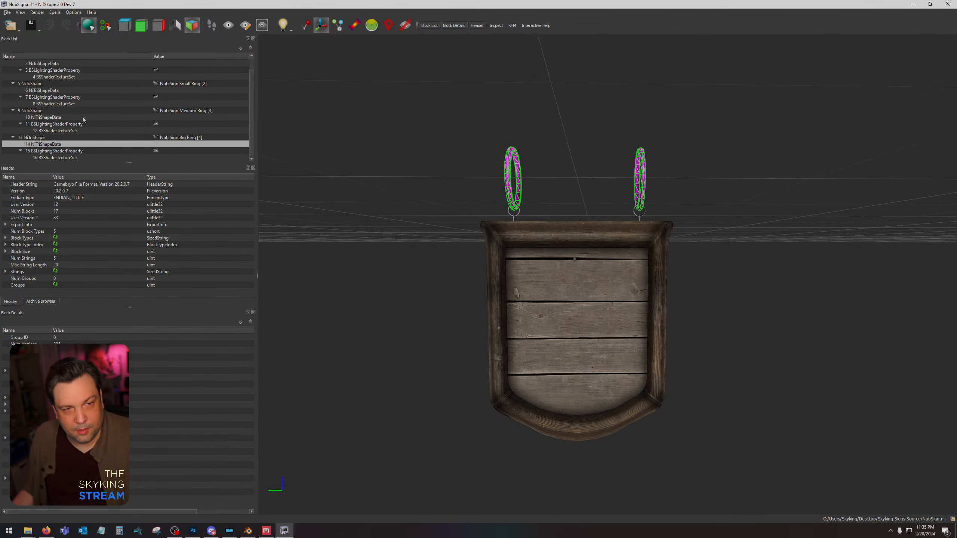
pyautogui.click(41, 158)
pyautogui.click(56, 351)
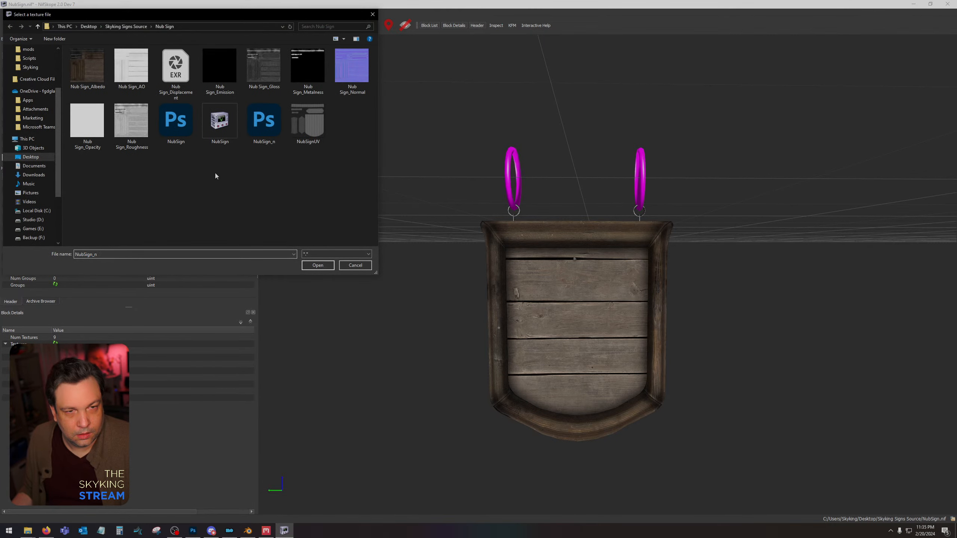
pyautogui.doubleClick(169, 120)
pyautogui.click(55, 357)
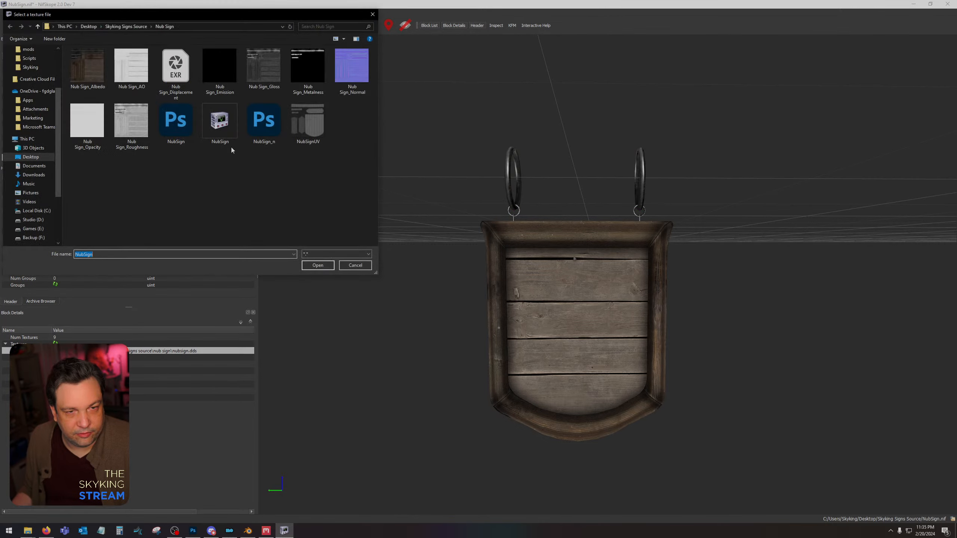
pyautogui.doubleClick(266, 123)
pyautogui.moveTo(266, 124); pyautogui.dragTo(535, 204)
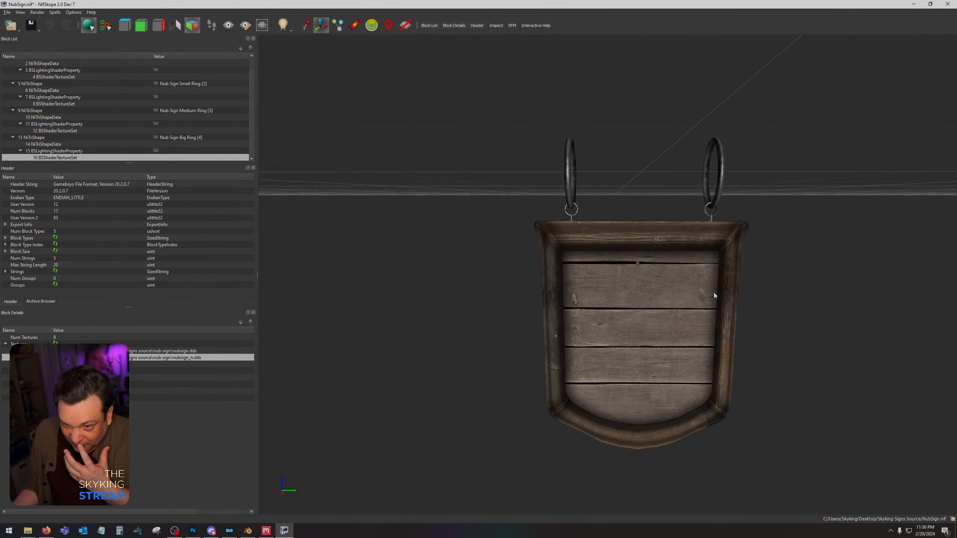
pyautogui.moveTo(666, 265); pyautogui.dragTo(648, 226)
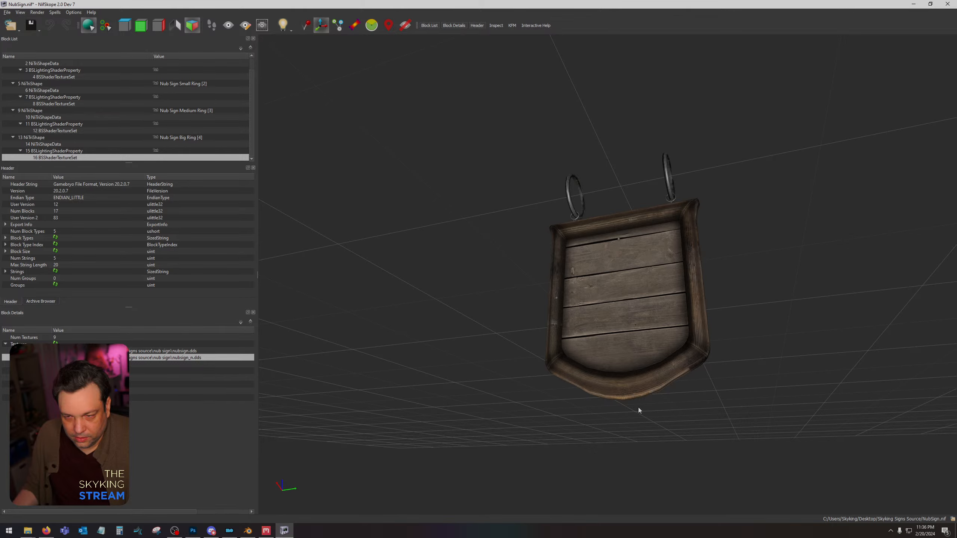
# Switch to Quixel Mixer and toggle the Horizontal Wood layer group's visibility to check which texture area it covers.
pyautogui.click(193, 531)
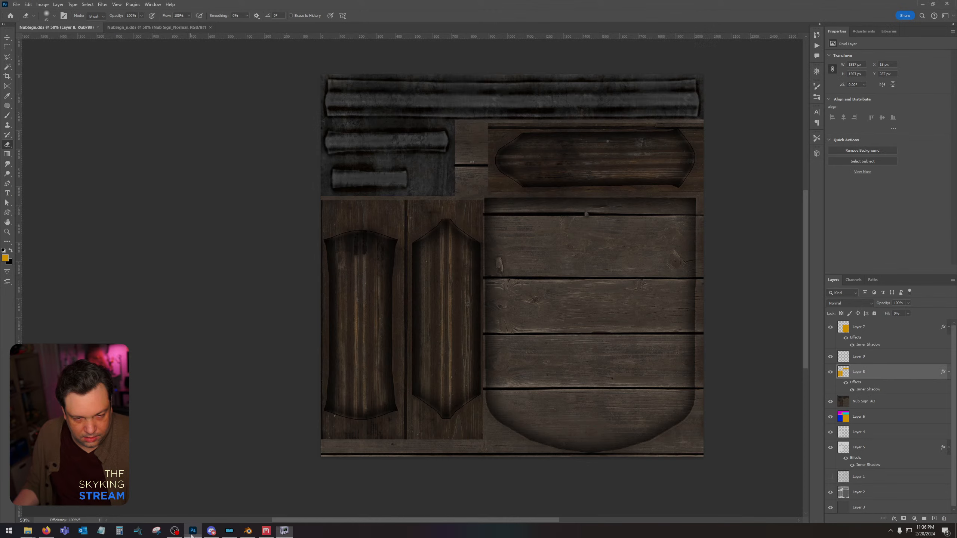
pyautogui.click(266, 531)
pyautogui.moveTo(449, 300)
pyautogui.mouseDown()
pyautogui.moveTo(448, 319)
pyautogui.moveTo(452, 311)
pyautogui.mouseUp()
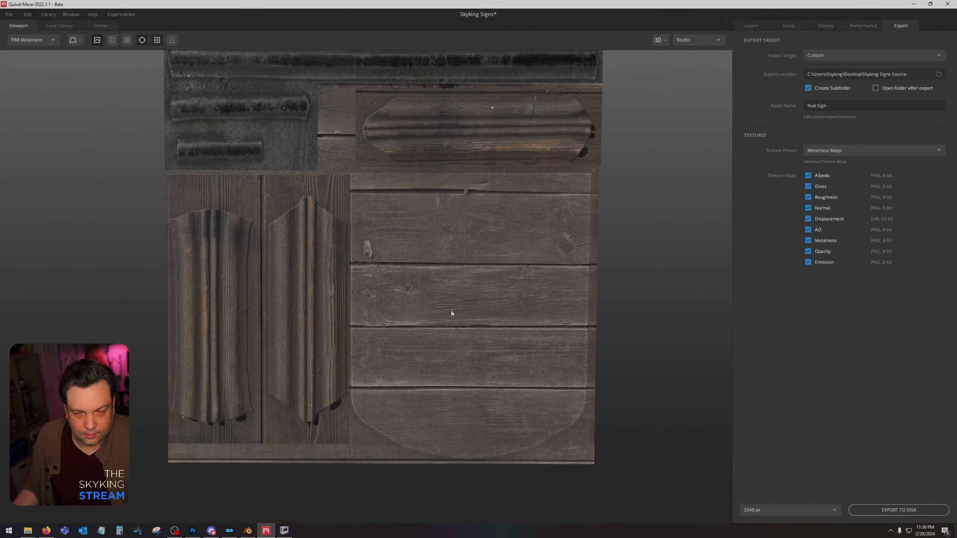
pyautogui.click(751, 26)
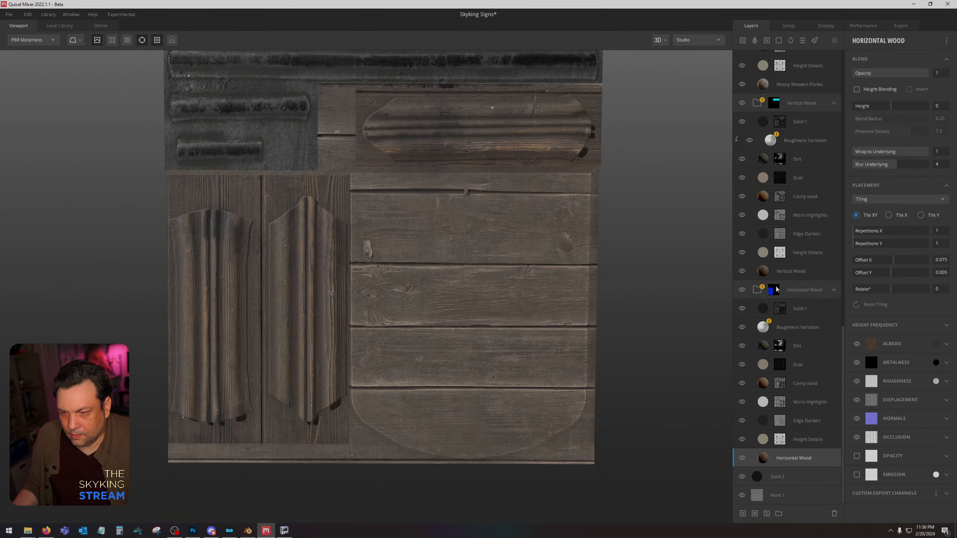
pyautogui.click(745, 290)
pyautogui.click(745, 290)
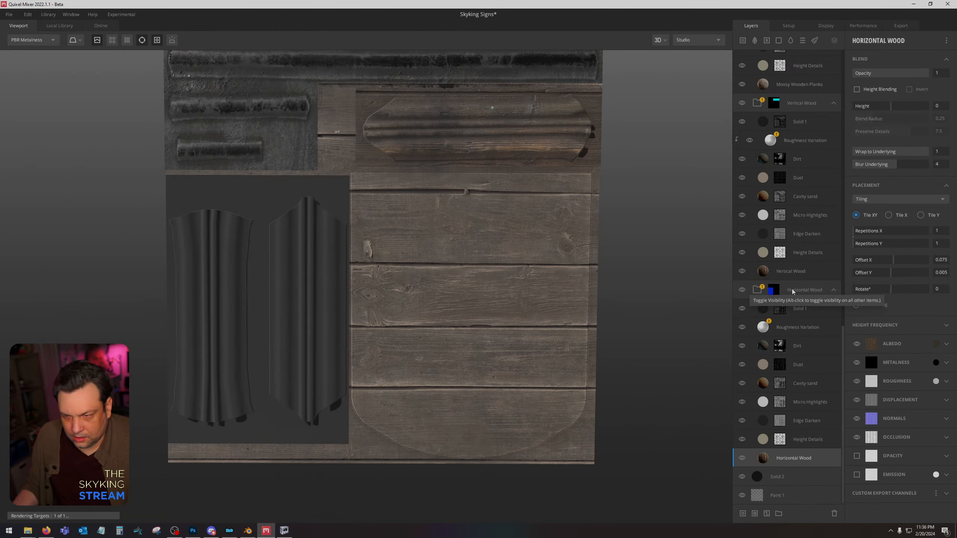
# Set the Breakup Mask seed to -26 in the mask of the Horizontal Wood group's Dirt layer.
pyautogui.click(776, 350)
pyautogui.click(743, 347)
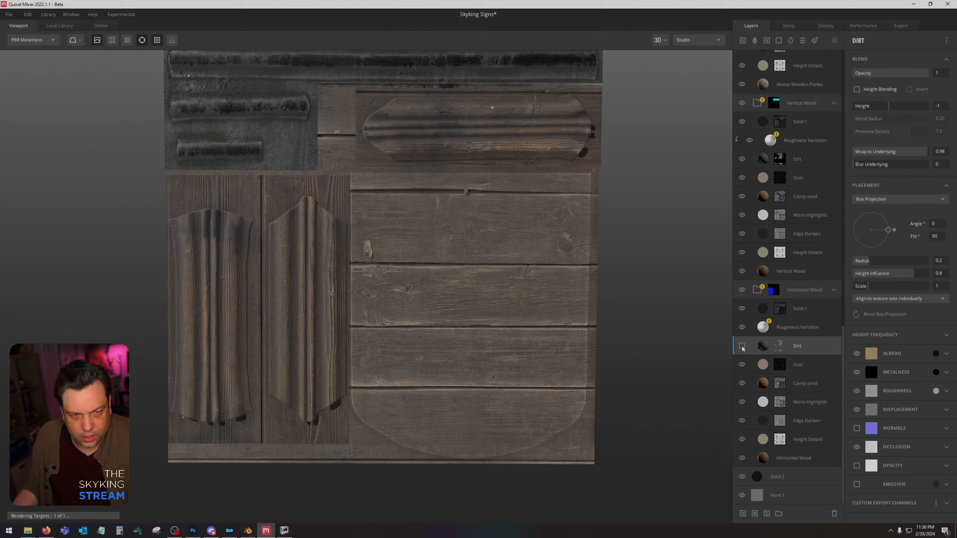
pyautogui.click(742, 347)
pyautogui.click(779, 346)
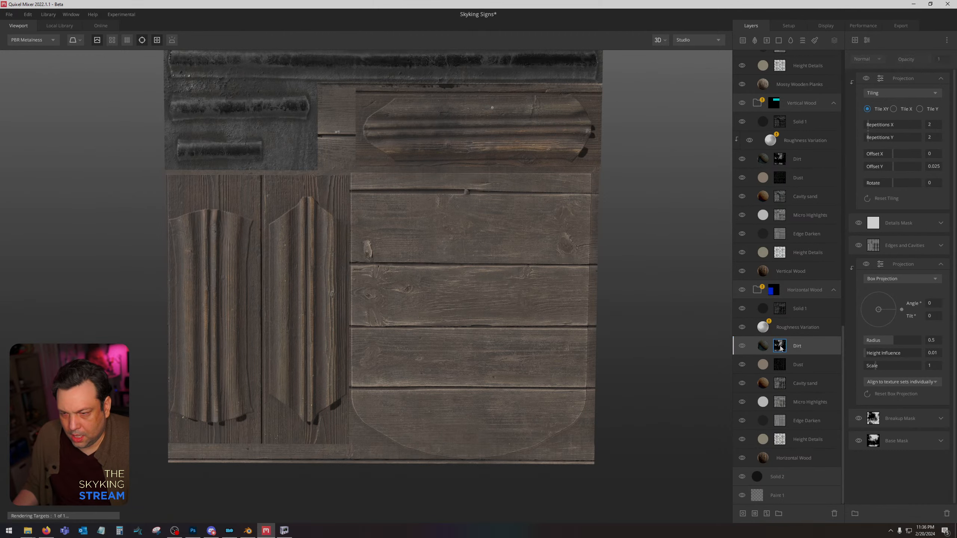
pyautogui.click(939, 420)
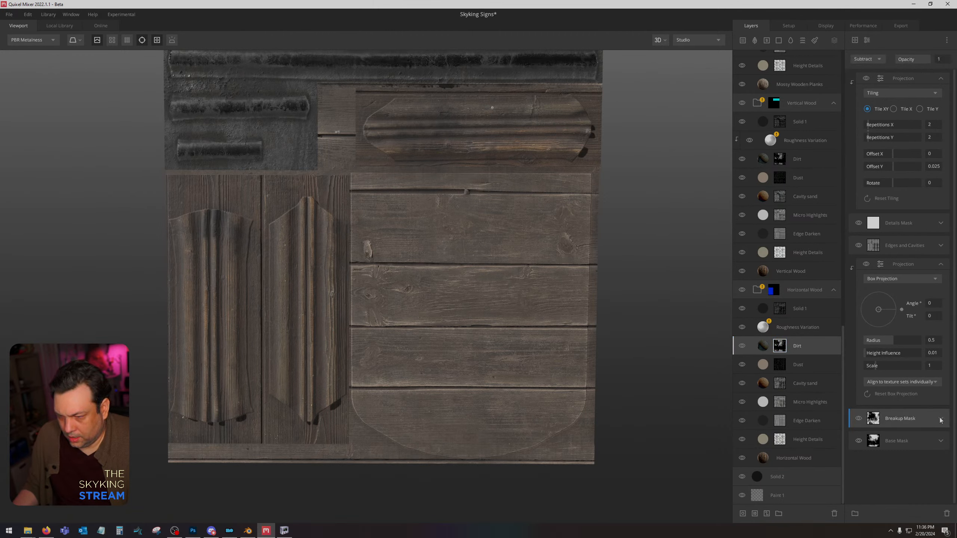
pyautogui.moveTo(910, 462); pyautogui.dragTo(880, 463)
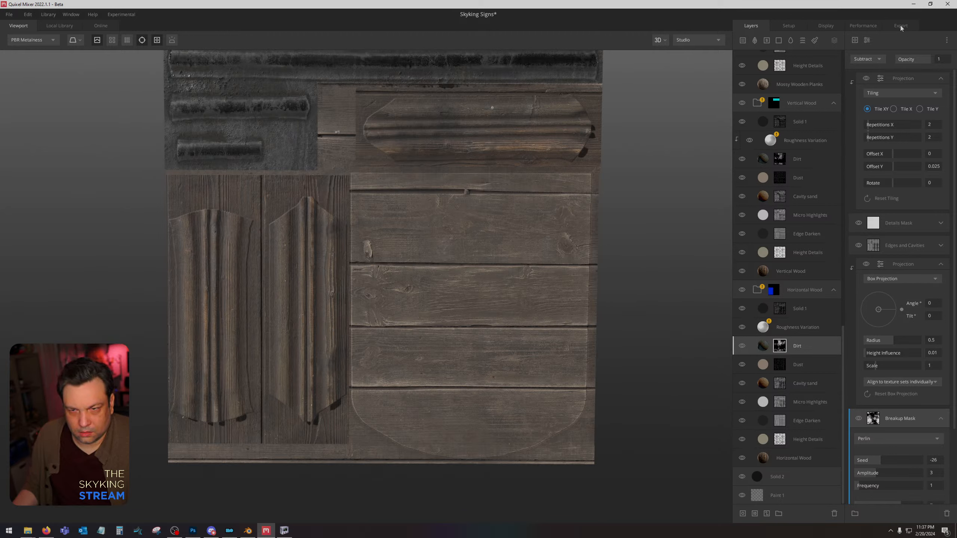
# Set the Vertical Wood layer's Offset Y to 0.284 and export the Nub Sign texture maps to disk at 2048 px.
pyautogui.click(810, 105)
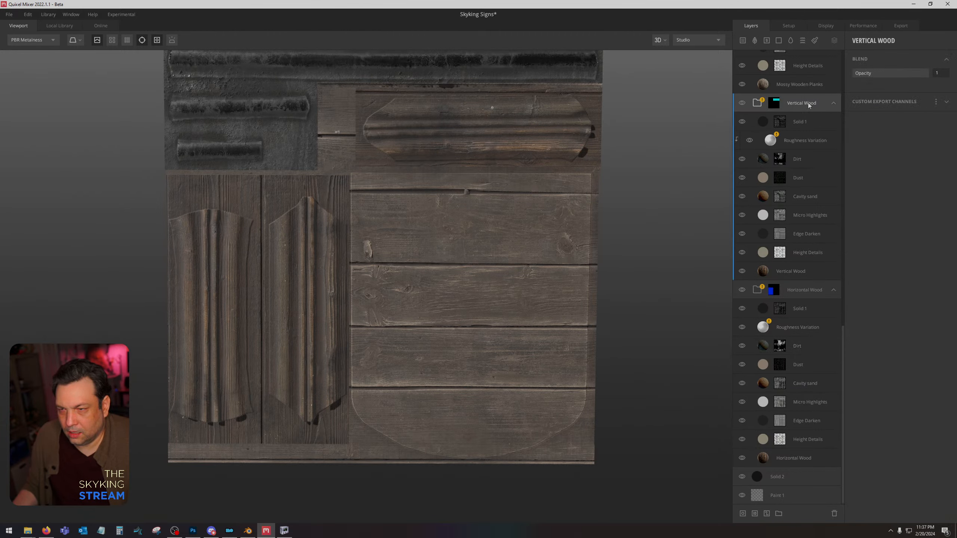
pyautogui.click(796, 271)
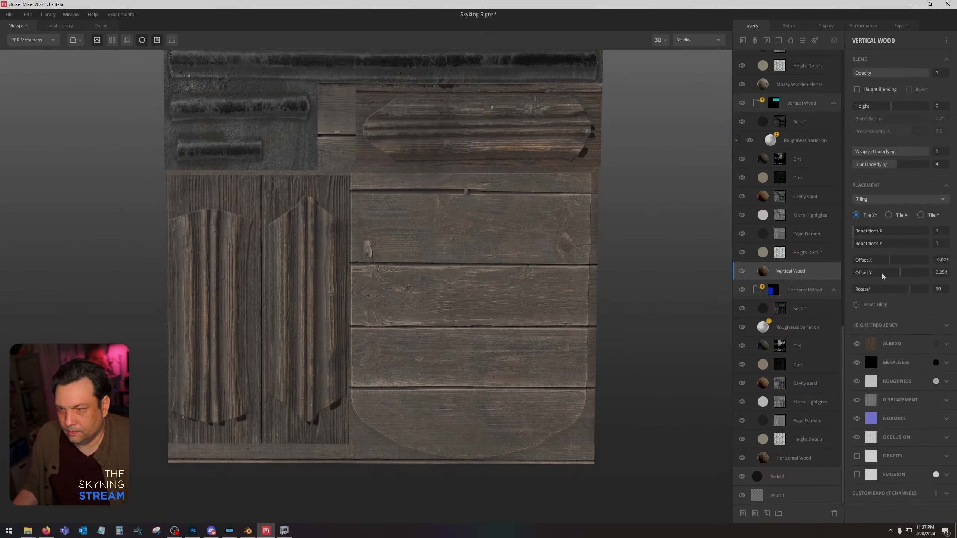
pyautogui.click(901, 273)
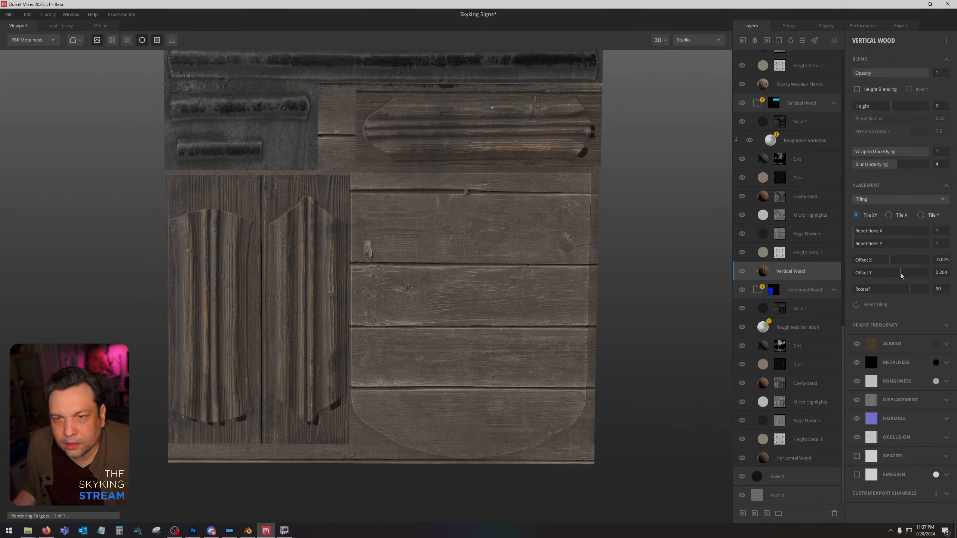
pyautogui.click(901, 273)
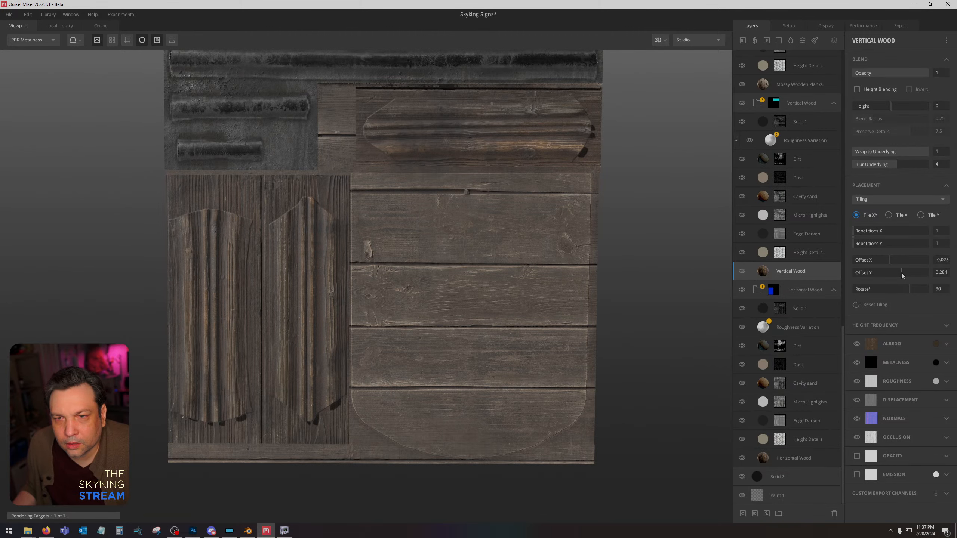
pyautogui.click(916, 28)
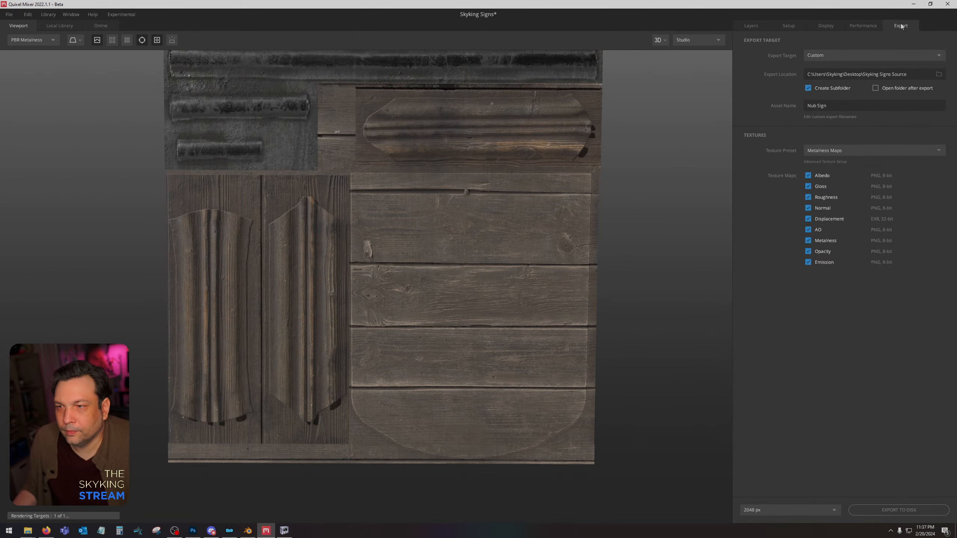
pyautogui.click(879, 510)
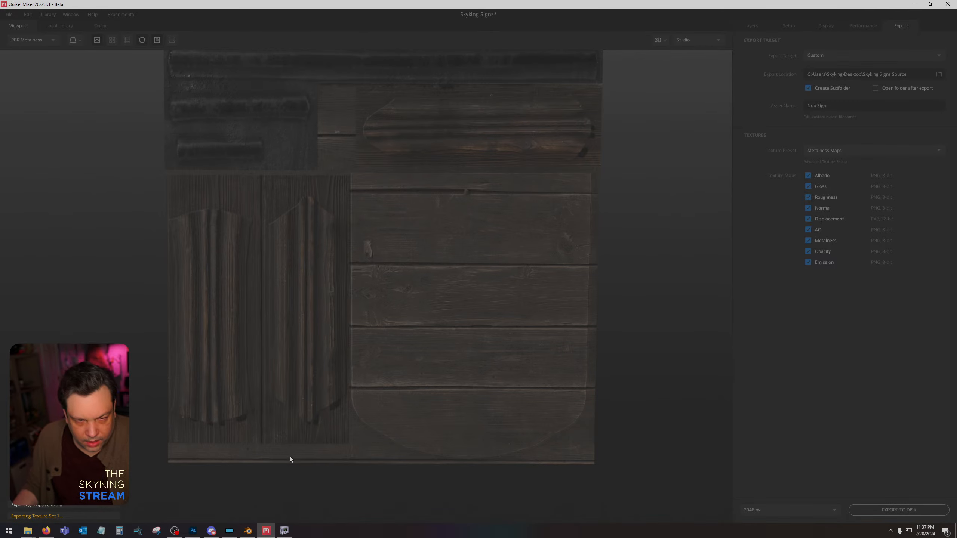
# Switch to Photoshop, place the exported Nub Sign_Albedo and Nub Sign_AO maps above the existing Nub Sign_AO layer in NubSign.dds, and rasterize them.
pyautogui.click(193, 531)
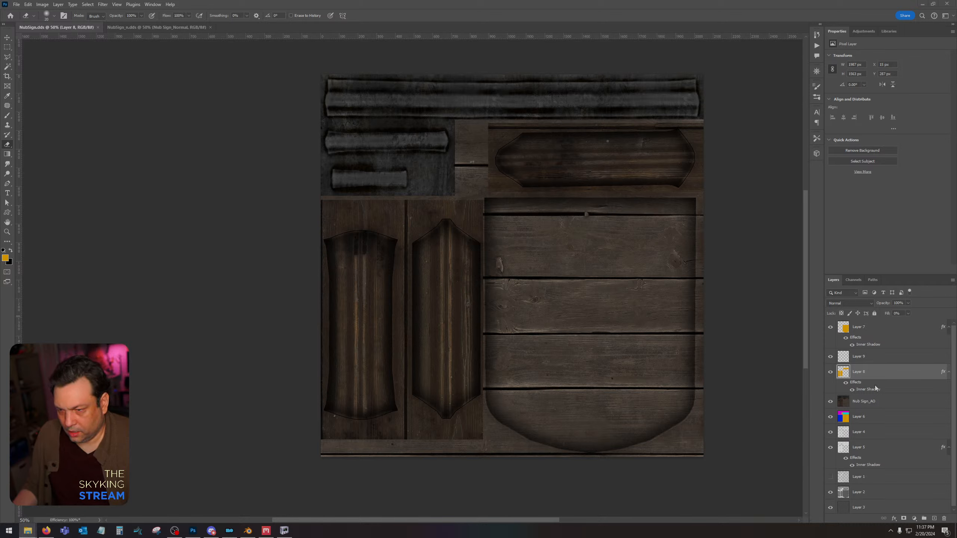
pyautogui.click(894, 401)
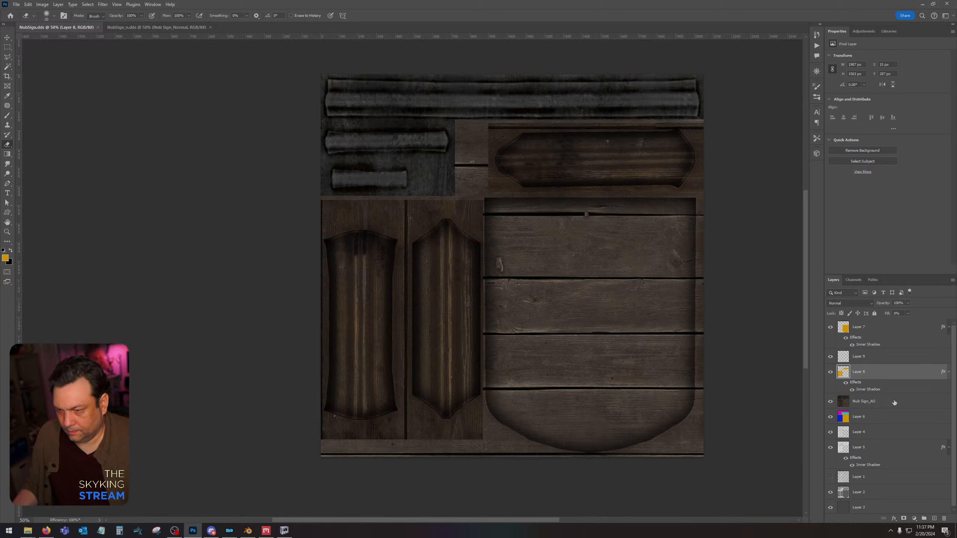
pyautogui.click(875, 401)
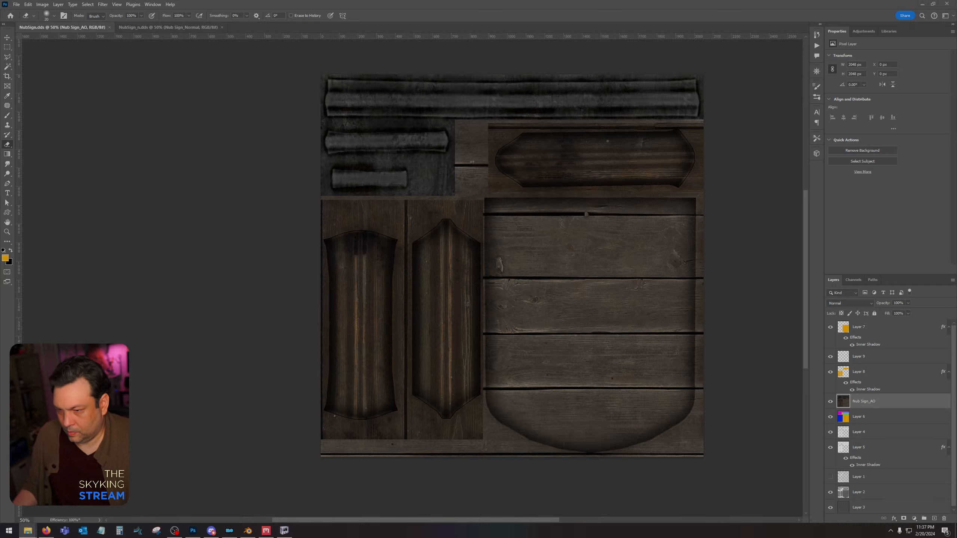
pyautogui.rightClick(878, 403)
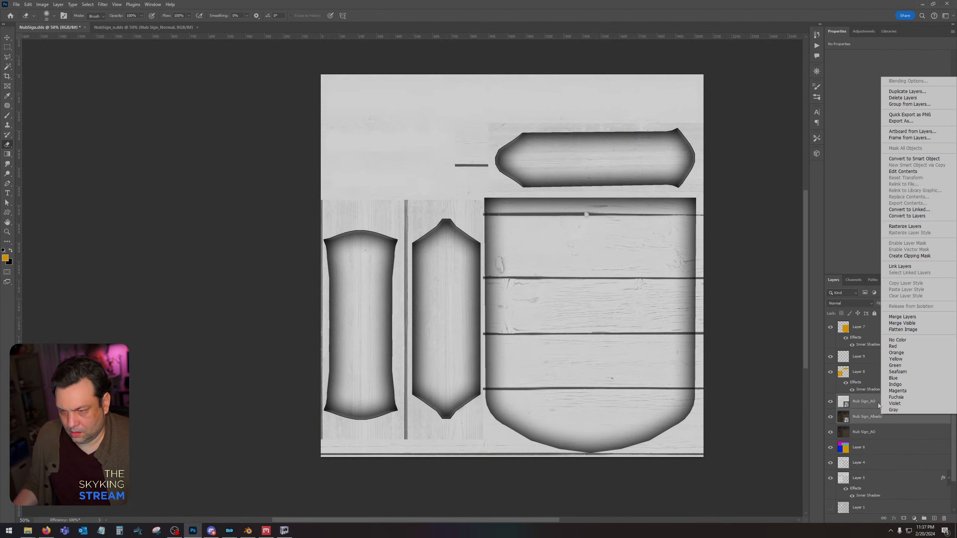
pyautogui.click(905, 226)
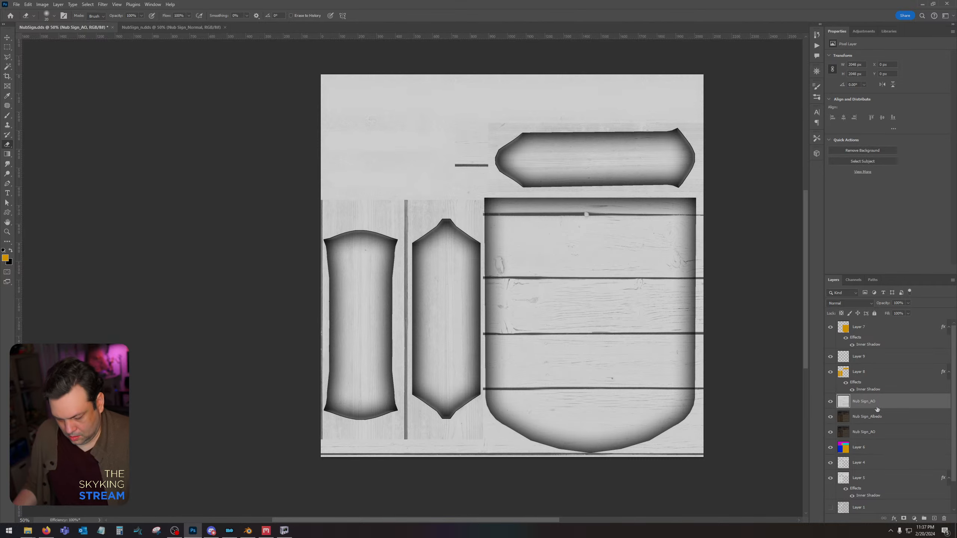
# Adjust the Levels of the newly placed Nub Sign_AO layer.
pyautogui.hotkey('ctrl', 'l')
pyautogui.moveTo(536, 414); pyautogui.dragTo(562, 413)
pyautogui.press('Return')
# Set the new Nub Sign_AO layer's blend mode to Multiply and merge it with the Nub Sign_Albedo layer.
pyautogui.click(850, 303)
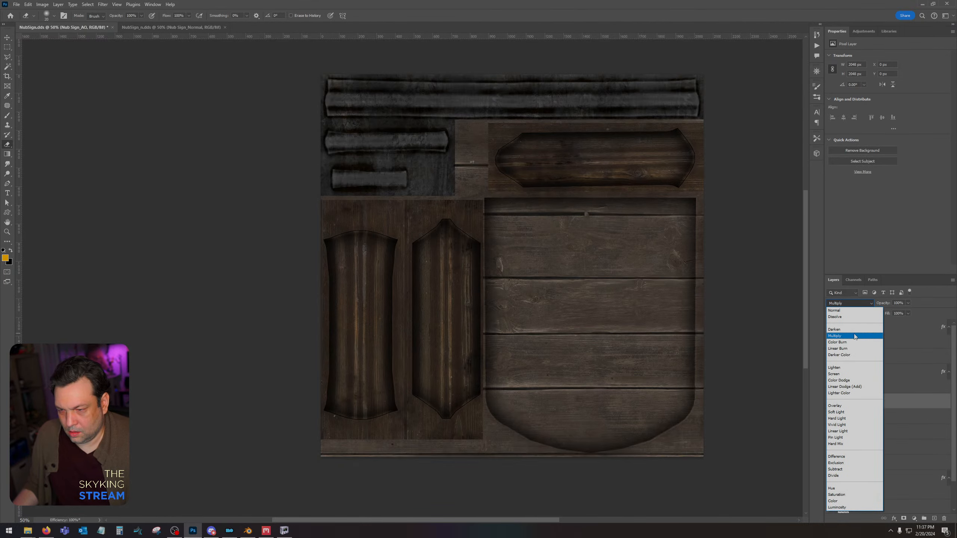
pyautogui.click(854, 334)
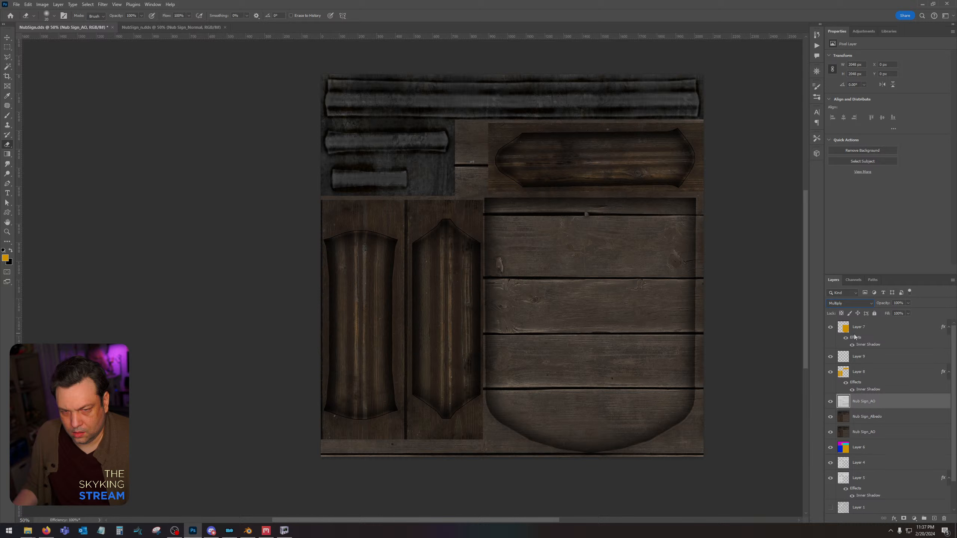
pyautogui.rightClick(904, 418)
pyautogui.click(922, 288)
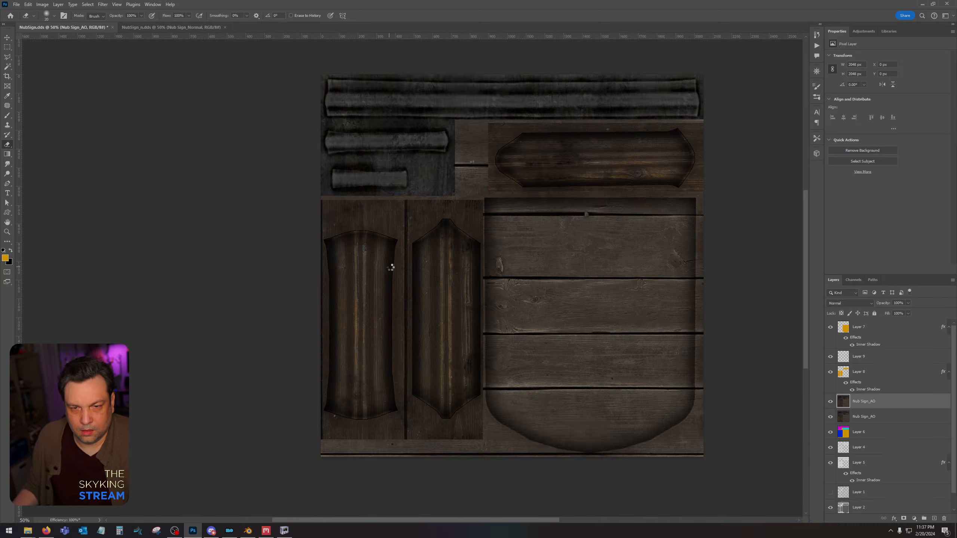
# Save NubSign.dds again and switch to NifSkope to inspect the updated wood on the sign.
pyautogui.hotkey('ctrl', 's')
pyautogui.click(496, 274)
pyautogui.click(285, 531)
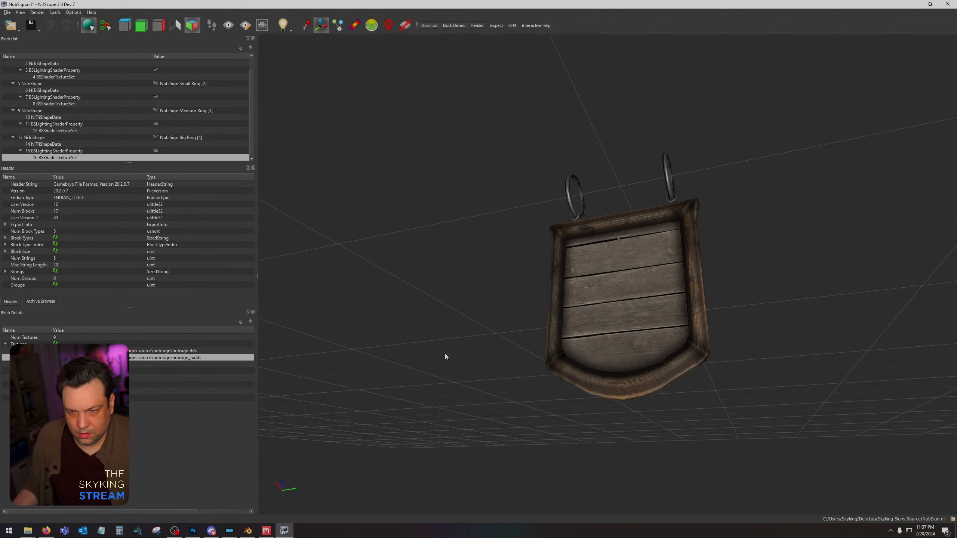
pyautogui.moveTo(445, 354); pyautogui.dragTo(490, 373)
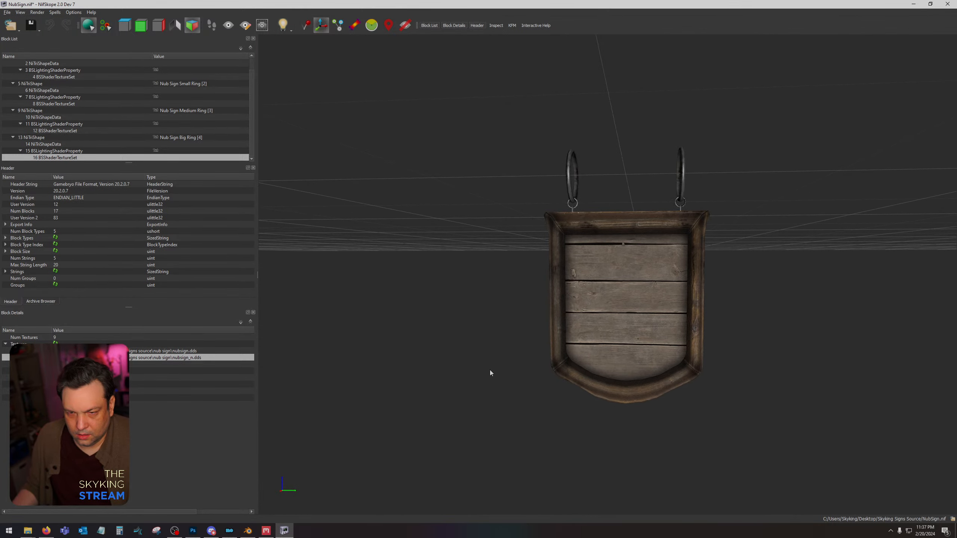
# Switch to Quixel Mixer, set the Mossy Wooden Planks layer's Offset X to -0.303 and Offset Y to -0.015, and open the export settings.
pyautogui.click(193, 531)
pyautogui.click(265, 532)
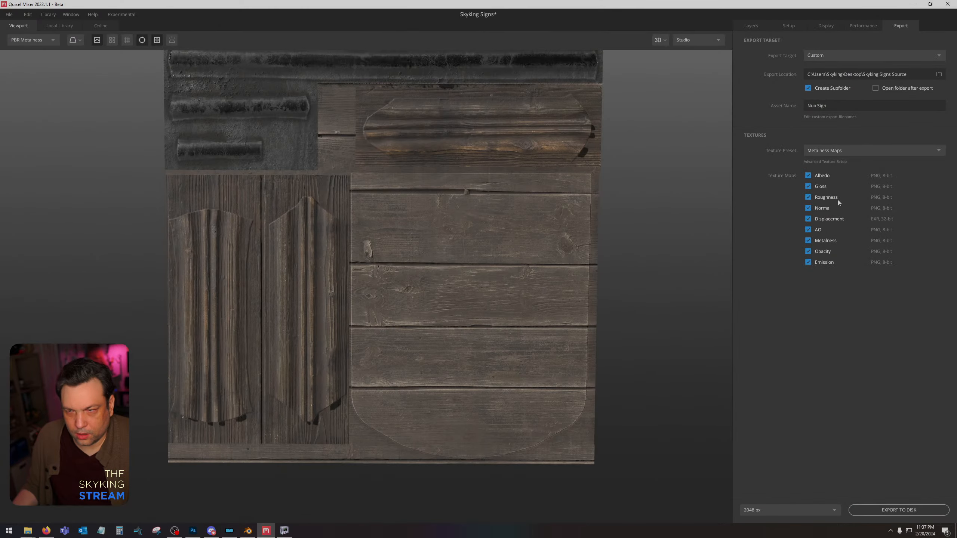
pyautogui.click(761, 26)
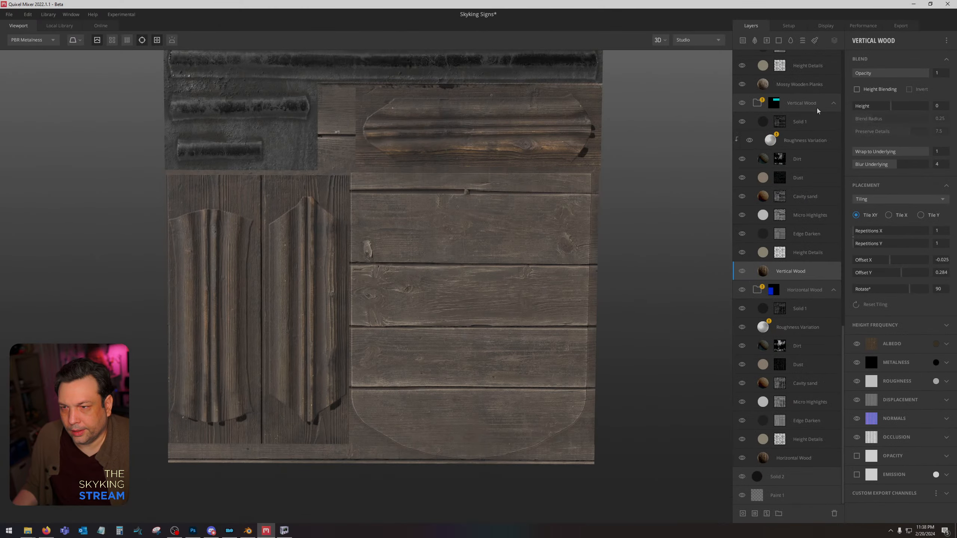
pyautogui.click(834, 291)
pyautogui.click(813, 254)
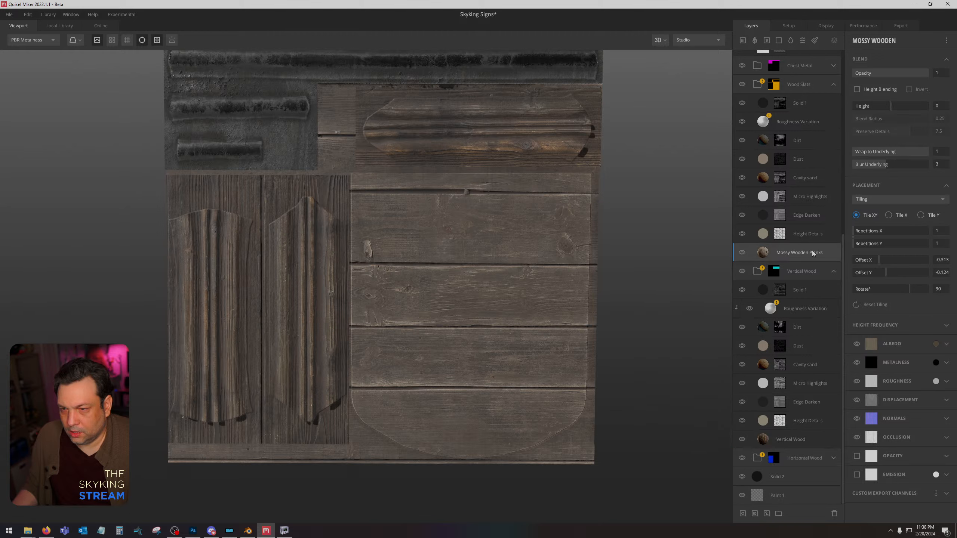
pyautogui.moveTo(880, 264); pyautogui.dragTo(891, 275)
pyautogui.hotkey('ctrl', 'z')
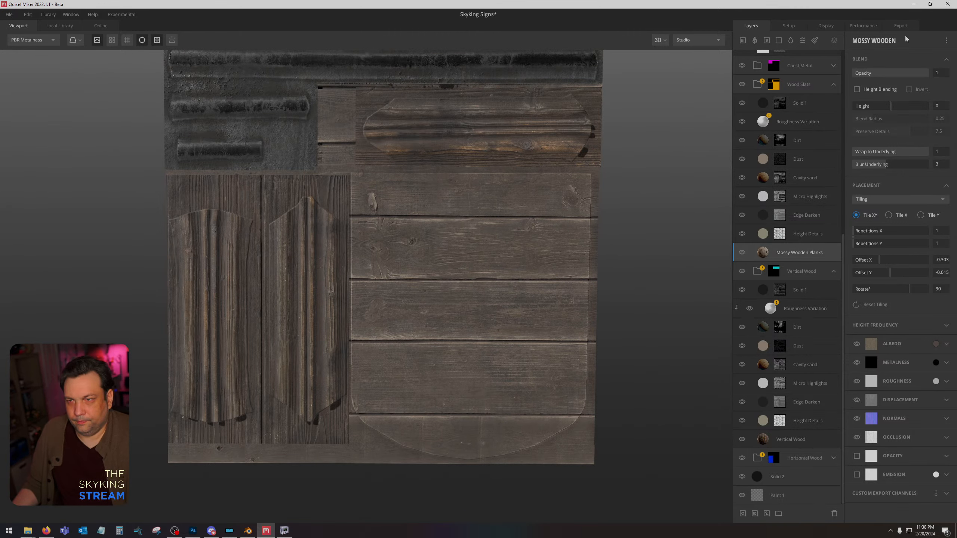
pyautogui.click(901, 26)
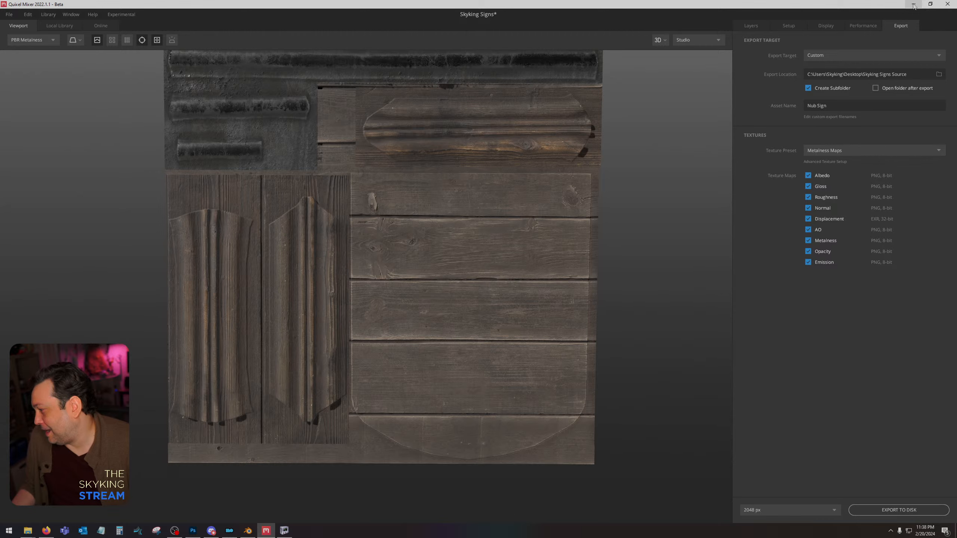
# Switch to Photoshop, delete the old Nub Sign_AO layers from NubSign.dds, and place the newly exported Albedo and AO textures.
pyautogui.click(914, 5)
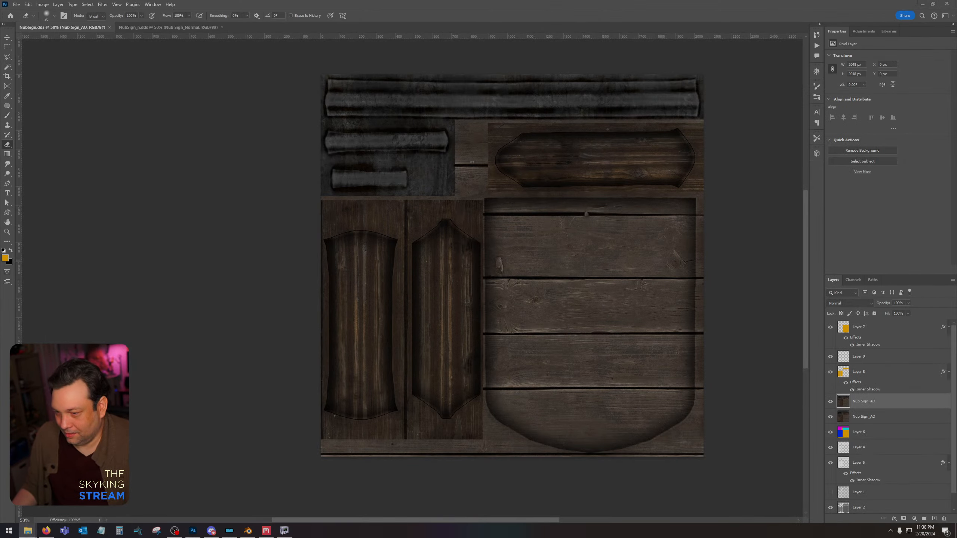
pyautogui.keyDown('shift'); pyautogui.click(875, 416); pyautogui.keyUp('shift')
pyautogui.moveTo(875, 416); pyautogui.dragTo(945, 520)
pyautogui.moveTo(956, 298); pyautogui.dragTo(582, 290)
pyautogui.press('Return')
pyautogui.press('Return')
# Rasterize the placed Nub Sign_AO and Nub Sign_Albedo layers and set the AO layer's Levels shadow input to 77.
pyautogui.keyDown('shift'); pyautogui.click(873, 414); pyautogui.keyUp('shift')
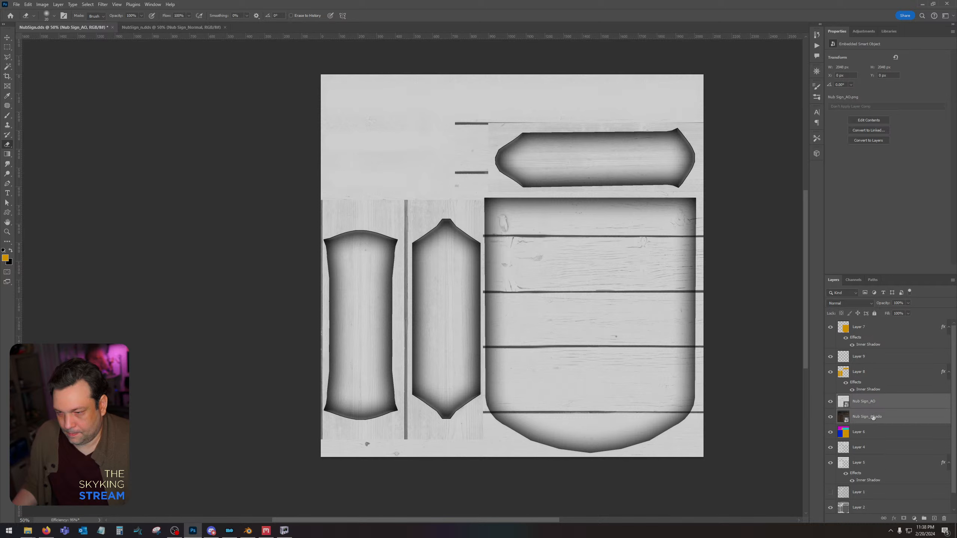
pyautogui.rightClick(873, 414)
pyautogui.click(912, 229)
pyautogui.click(881, 406)
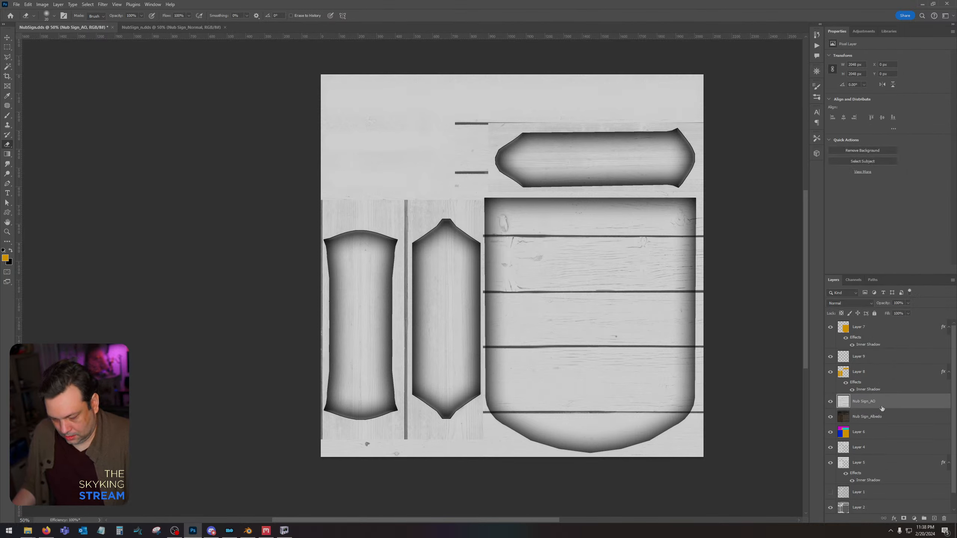
pyautogui.hotkey('ctrl', 'l')
pyautogui.moveTo(536, 415); pyautogui.dragTo(568, 416)
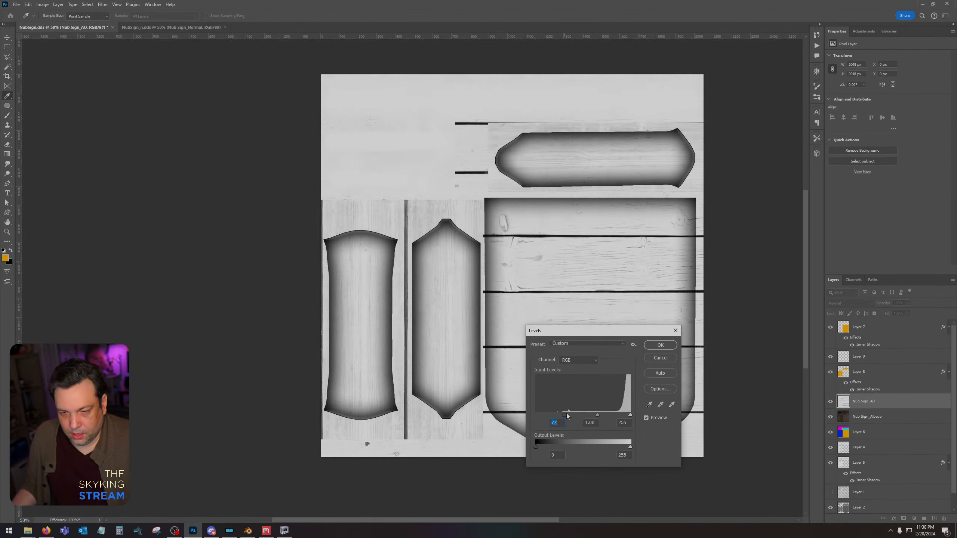
pyautogui.click(662, 347)
# Merge the Nub Sign_AO layer, blended with Multiply, with the Nub Sign_Albedo layer and save NubSign.dds.
pyautogui.click(850, 303)
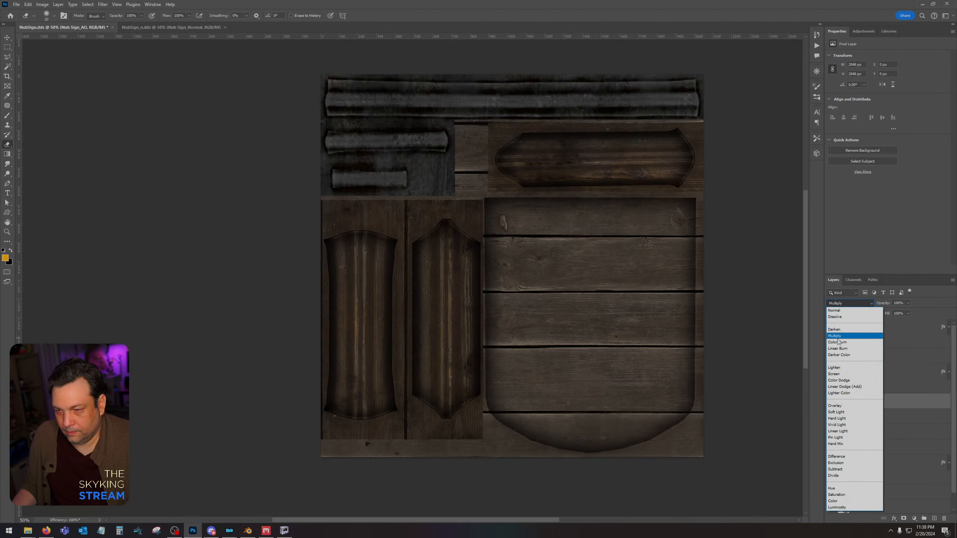
pyautogui.click(844, 330)
pyautogui.rightClick(868, 420)
pyautogui.click(878, 298)
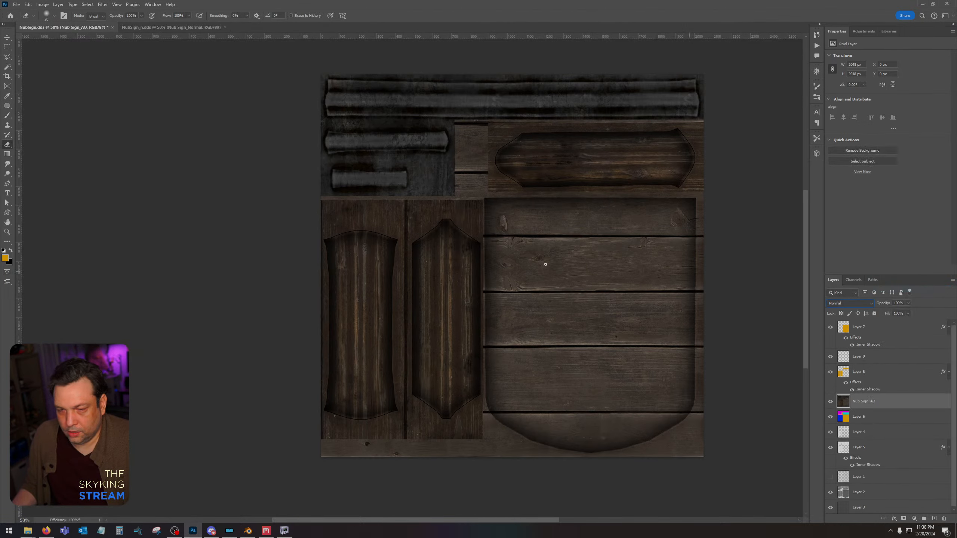
pyautogui.hotkey('ctrl', 's')
pyautogui.click(498, 278)
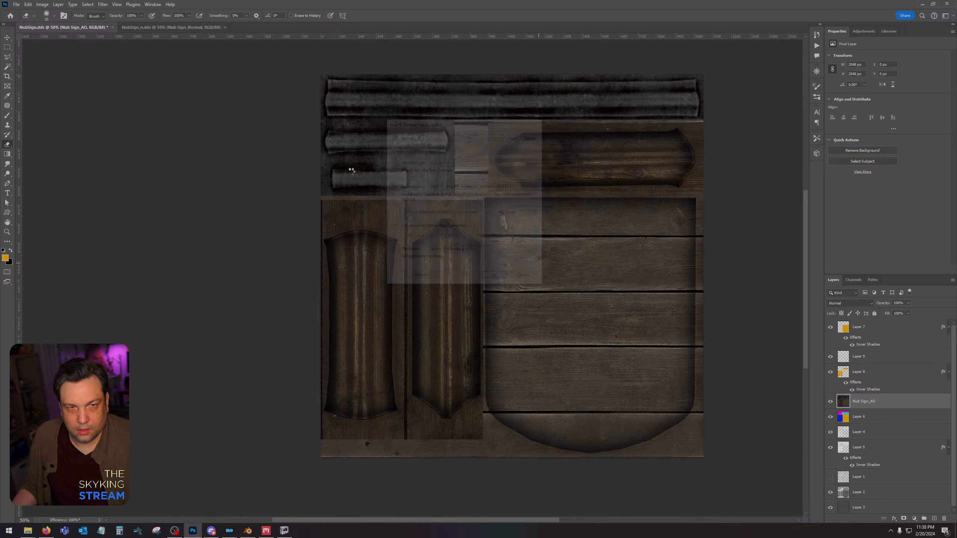
# In NubSign_n.dds, place the new Gloss, Metalness and Normal textures and delete the old Normal and Metalness layers.
pyautogui.click(177, 28)
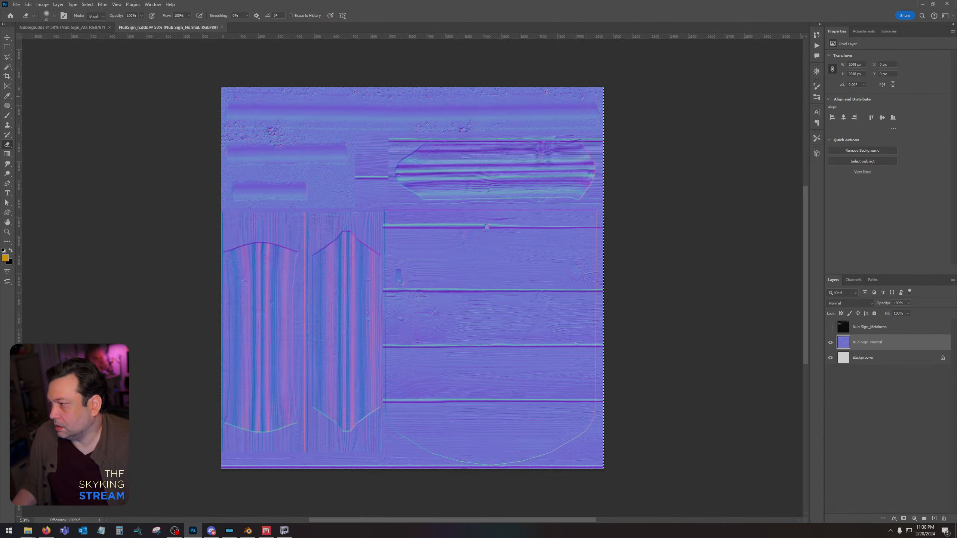
pyautogui.moveTo(0, 255); pyautogui.dragTo(360, 255)
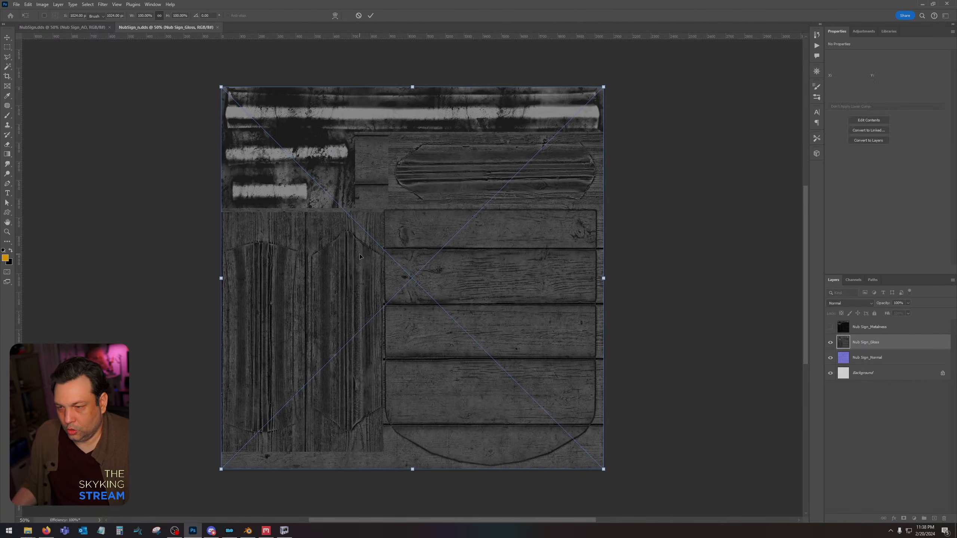
pyautogui.press('Return')
pyautogui.press('Return')
pyautogui.press('Return')
pyautogui.moveTo(884, 330); pyautogui.dragTo(943, 522)
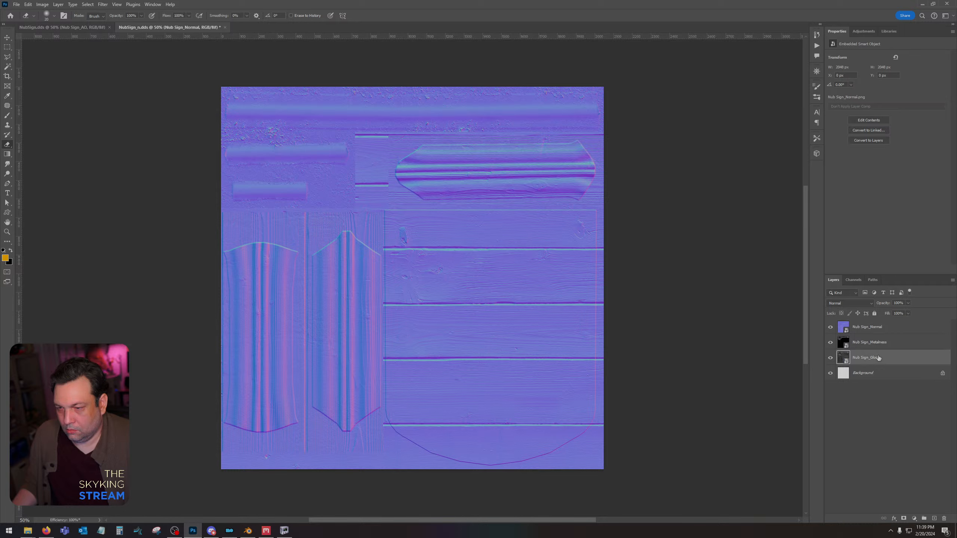
# Rasterize the three placed layers and invert the green channel of the Nub Sign_Normal layer.
pyautogui.rightClick(880, 334)
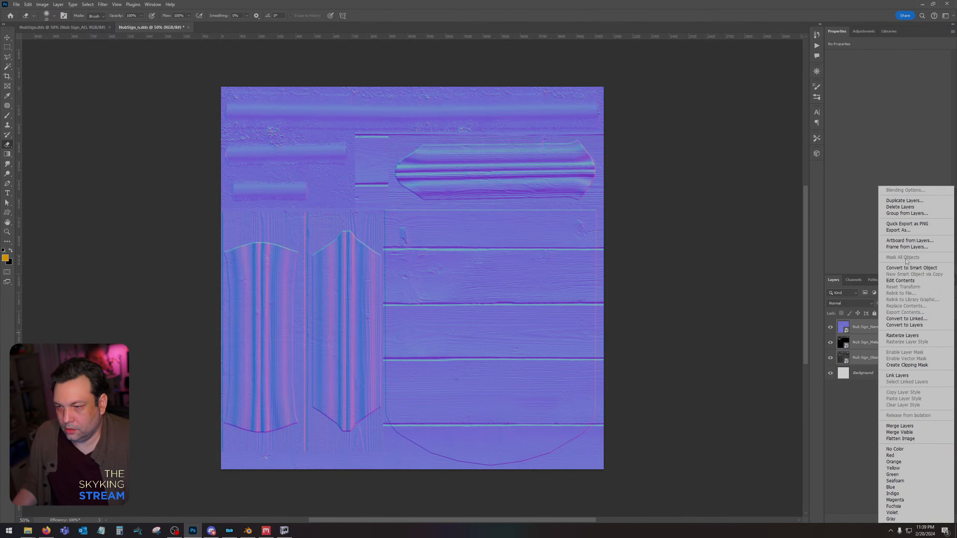
pyautogui.click(903, 336)
pyautogui.click(854, 280)
pyautogui.click(854, 321)
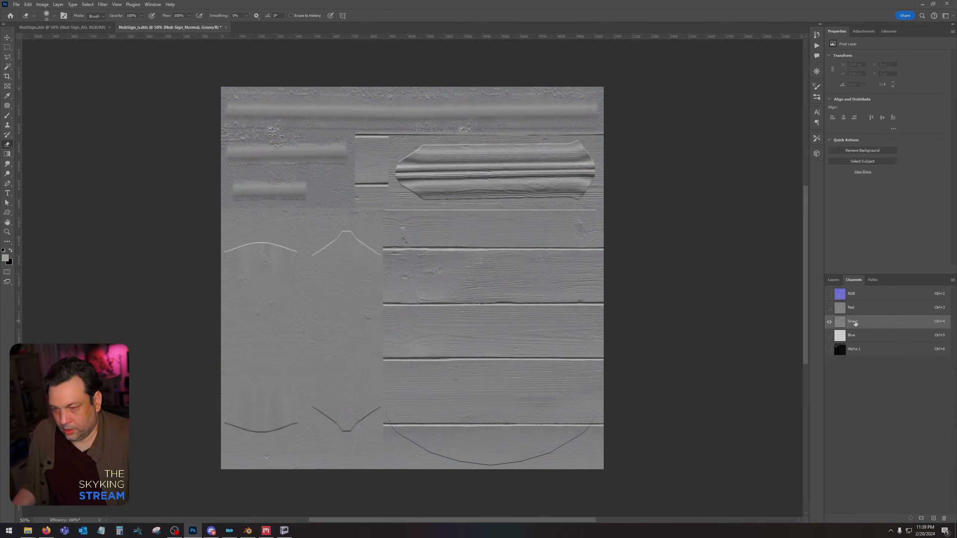
pyautogui.click(851, 294)
pyautogui.click(833, 280)
# Hide the Normal and Metalness layers and set the Nub Sign_Gloss layer's Levels midtone input to 0.41.
pyautogui.click(830, 327)
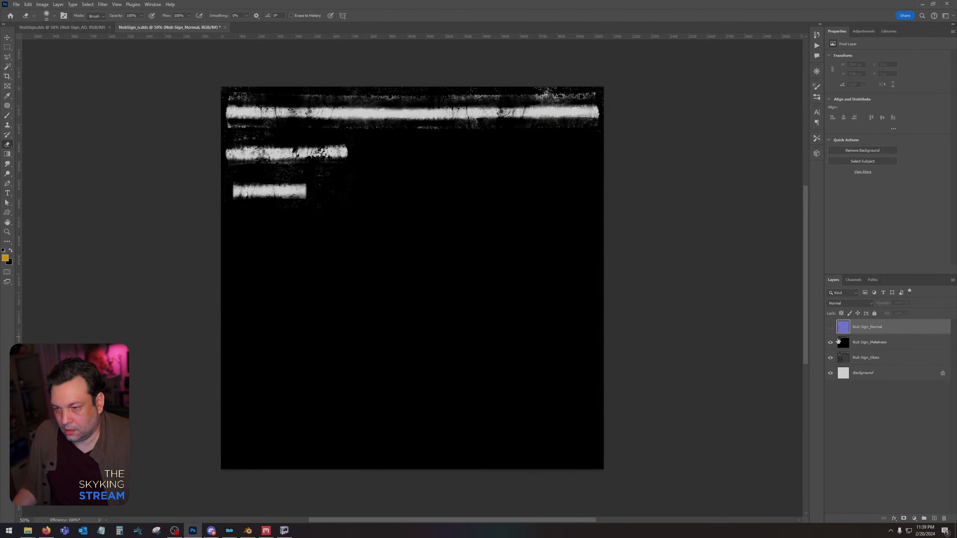
pyautogui.click(837, 341)
pyautogui.click(830, 343)
pyautogui.click(863, 357)
pyautogui.hotkey('ctrl', 'l')
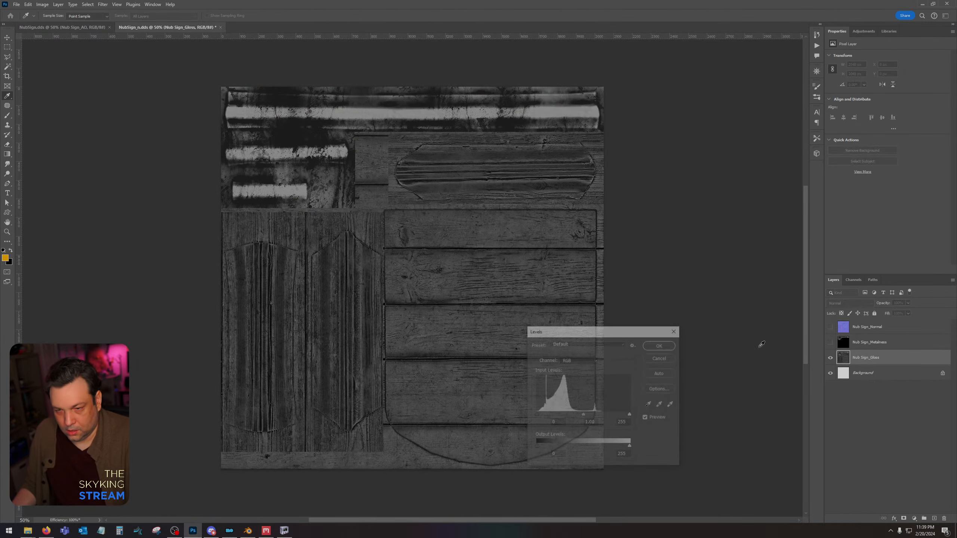
pyautogui.moveTo(613, 415); pyautogui.dragTo(604, 415)
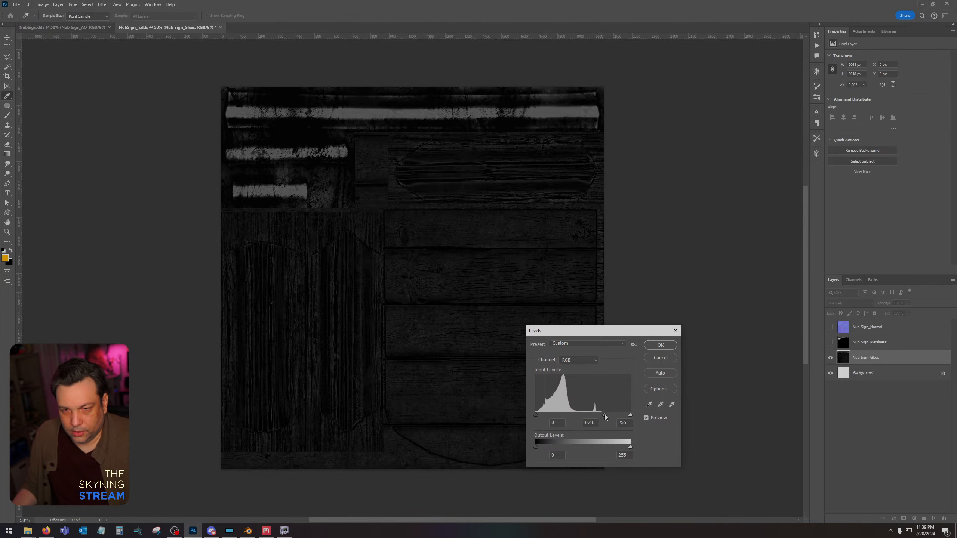
pyautogui.click(660, 344)
pyautogui.press('e')
# Show the Nub Sign_Metalness layer with Lighten blending at 48% opacity and merge it with the Nub Sign_Gloss layer.
pyautogui.click(867, 342)
pyautogui.click(850, 303)
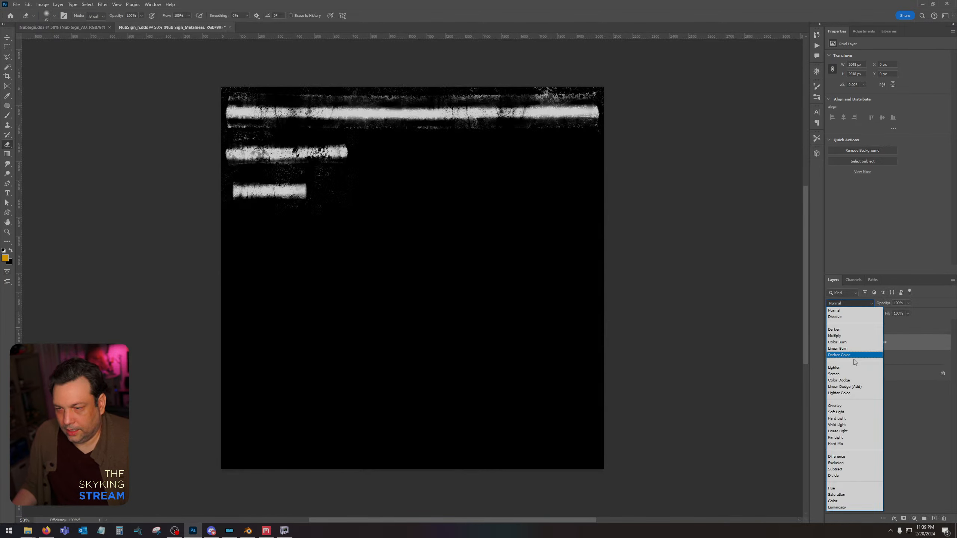
pyautogui.click(845, 358)
pyautogui.moveTo(893, 312); pyautogui.dragTo(887, 314)
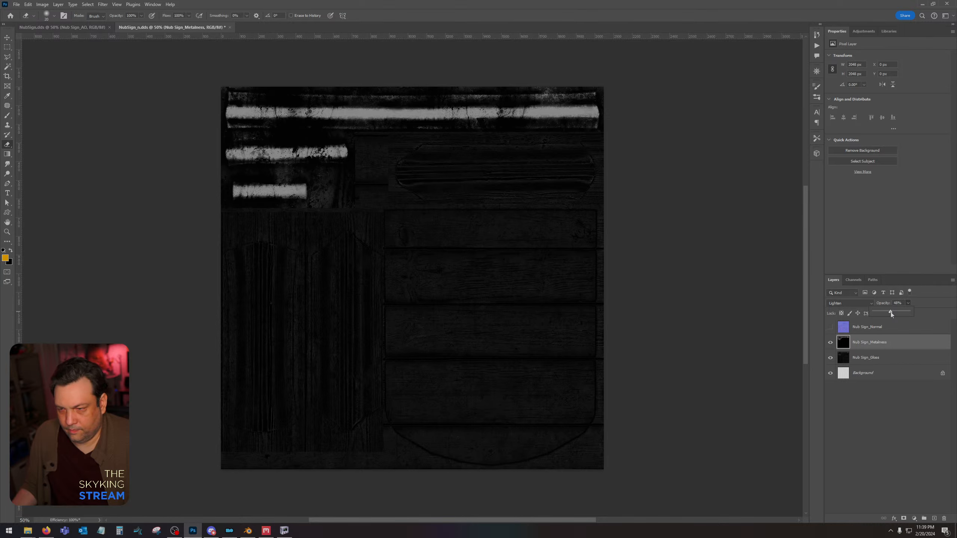
pyautogui.rightClick(877, 359)
pyautogui.click(893, 206)
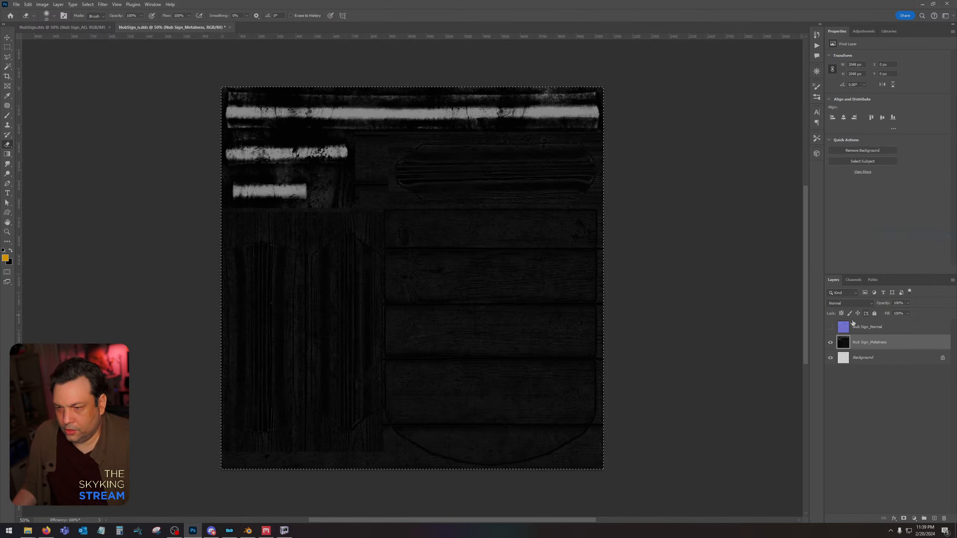
# Copy the merged gloss and metalness image into the Alpha 1 channel, leaving only the Normal layer visible above the background.
pyautogui.click(830, 342)
pyautogui.click(852, 280)
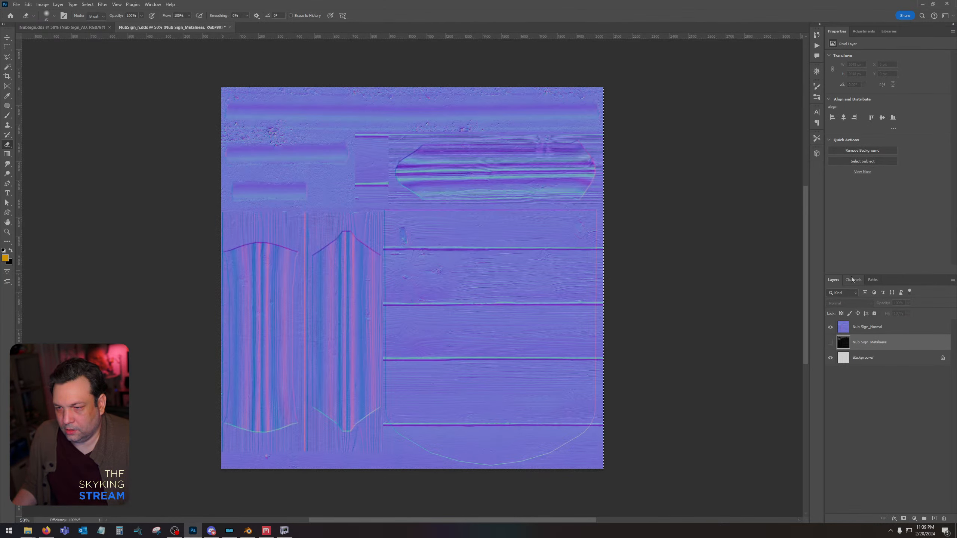
pyautogui.click(857, 354)
pyautogui.hotkey('ctrl', 'v')
pyautogui.hotkey('ctrl', 'd')
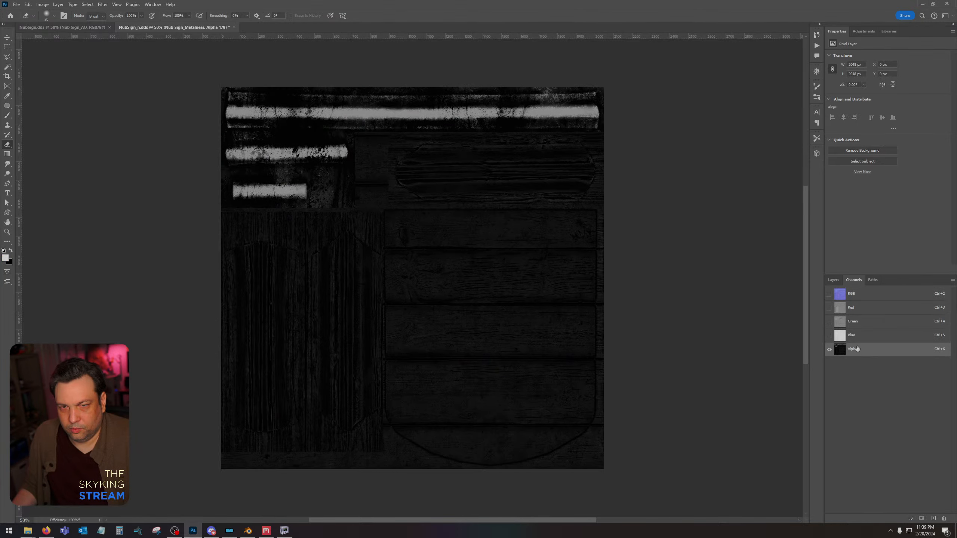
pyautogui.click(866, 297)
pyautogui.click(834, 280)
# Save NubSign_n.dds with the Color + Alpha texture type and linear BC7 8bpp (DX11+) compression.
pyautogui.click(458, 163)
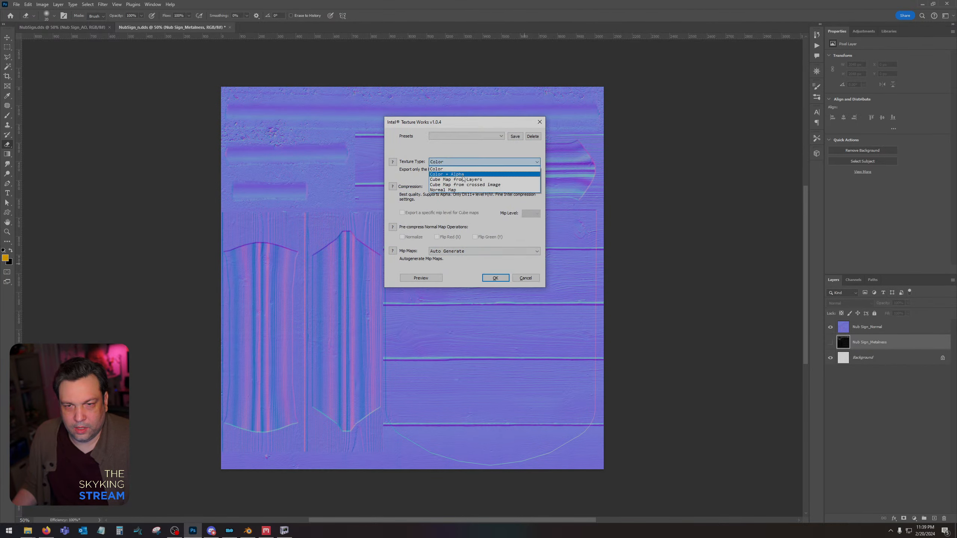
pyautogui.click(462, 175)
pyautogui.click(475, 187)
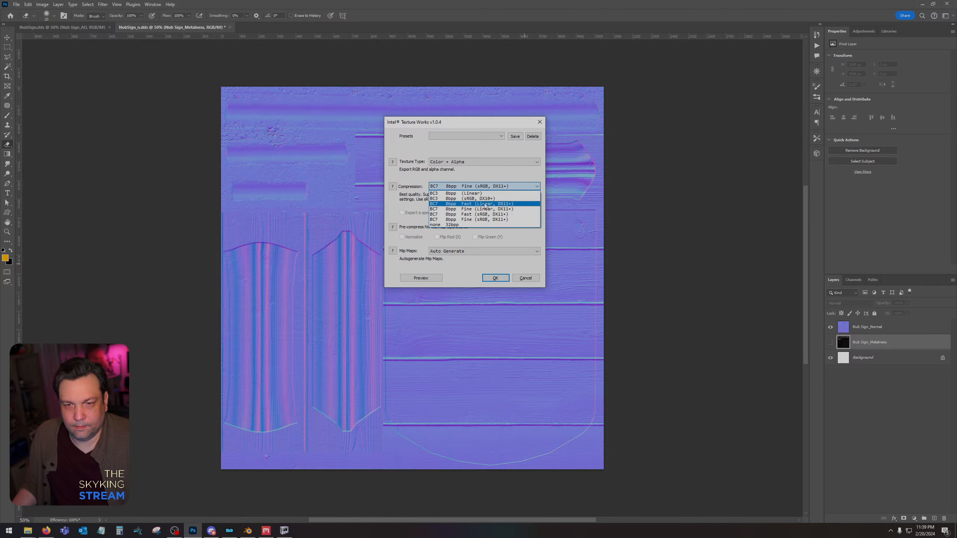
pyautogui.click(485, 208)
pyautogui.press('Return')
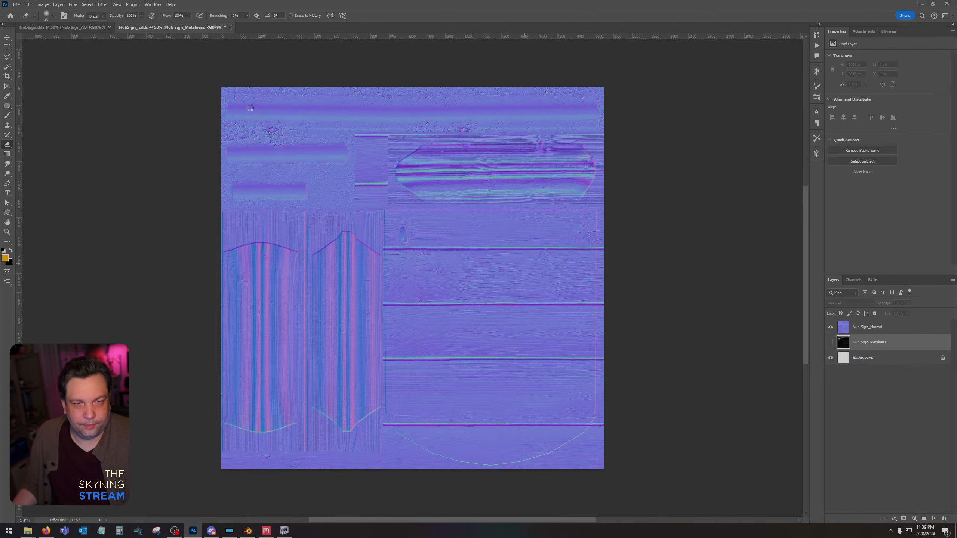
# Switch to NifSkope and inspect the sign with its updated color and normal textures.
pyautogui.click(285, 531)
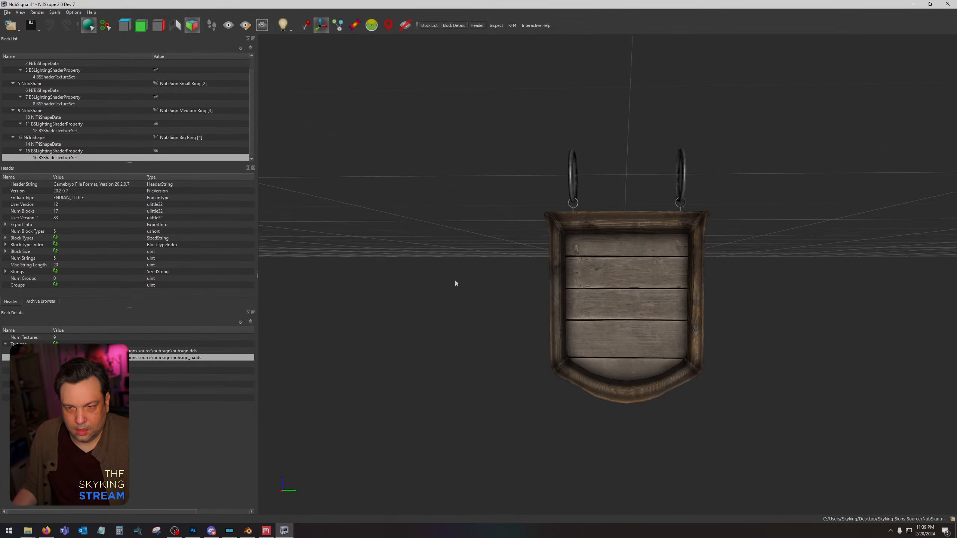
pyautogui.moveTo(455, 280)
pyautogui.mouseDown()
pyautogui.moveTo(472, 275)
pyautogui.moveTo(452, 275)
pyautogui.mouseUp()
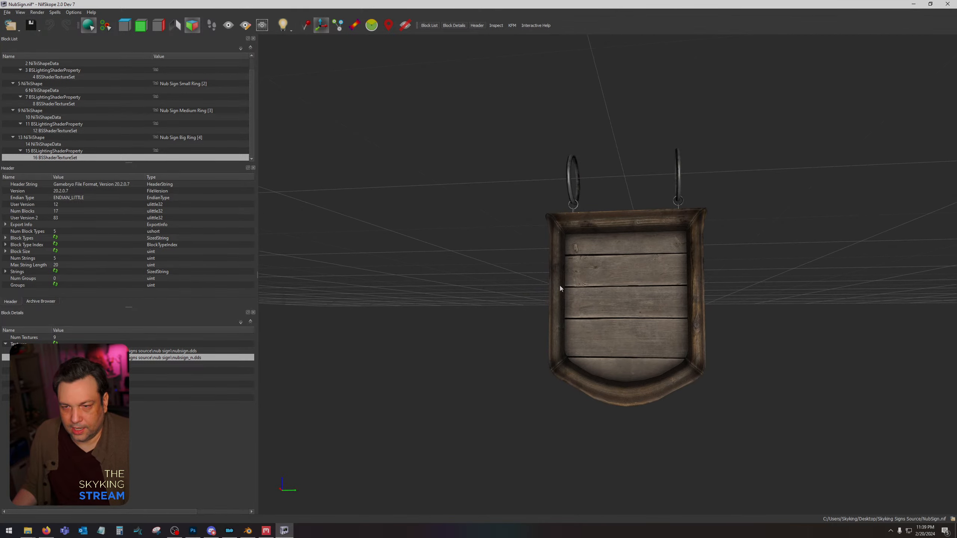
pyautogui.moveTo(605, 293)
pyautogui.mouseDown()
pyautogui.moveTo(752, 286)
pyautogui.moveTo(601, 290)
pyautogui.mouseUp()
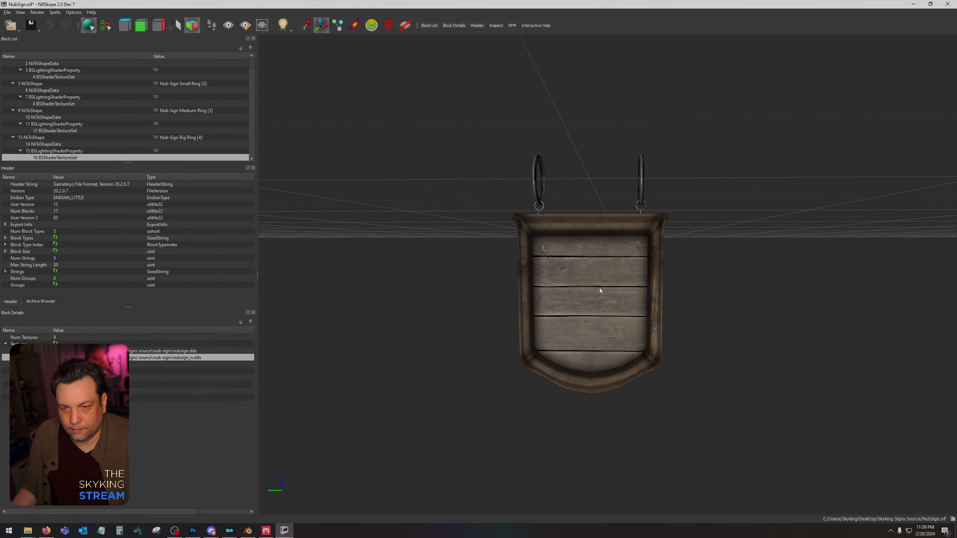
# Switch to Photoshop and close NubSign.dds and NubSign_n.dds.
pyautogui.click(193, 531)
pyautogui.click(62, 28)
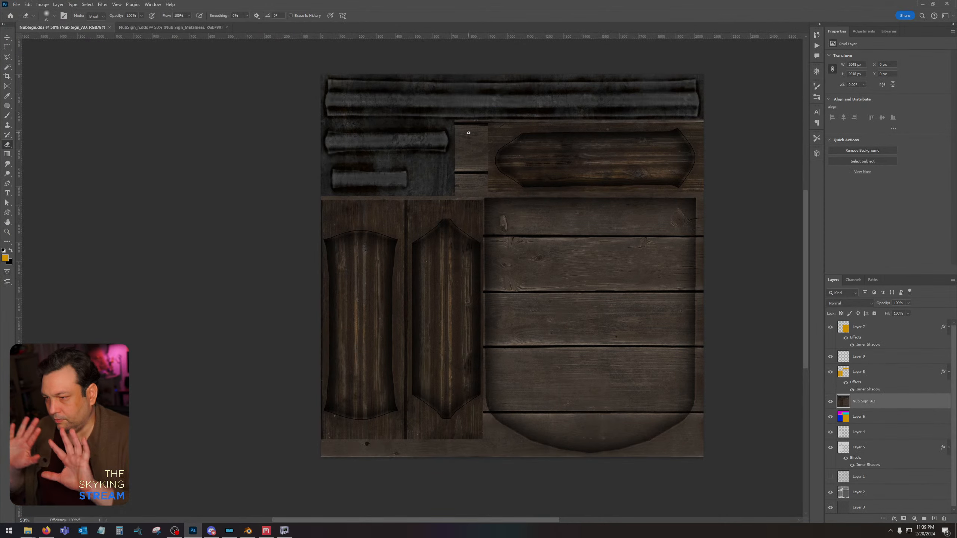
pyautogui.click(109, 27)
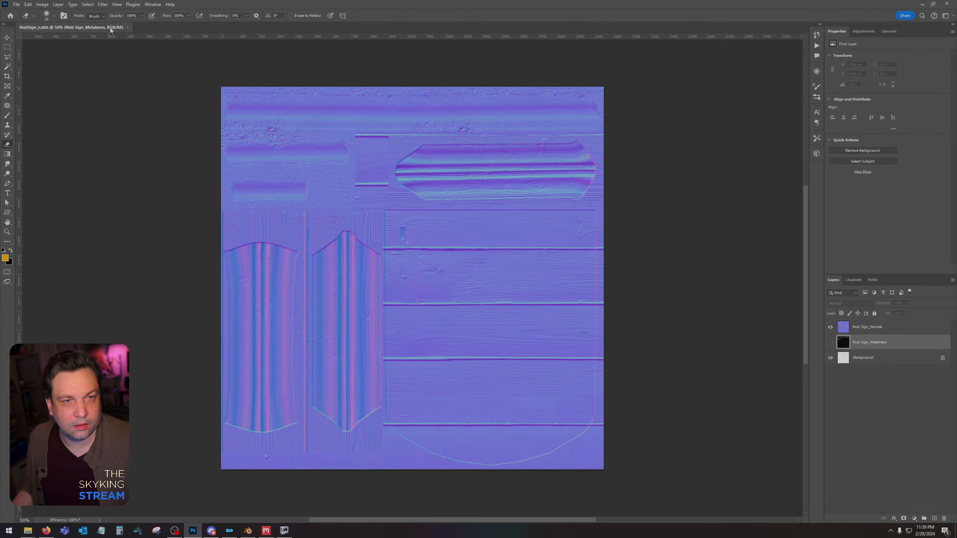
pyautogui.click(128, 28)
# Return to NifSkope and save NubSign.nif.
pyautogui.click(922, 4)
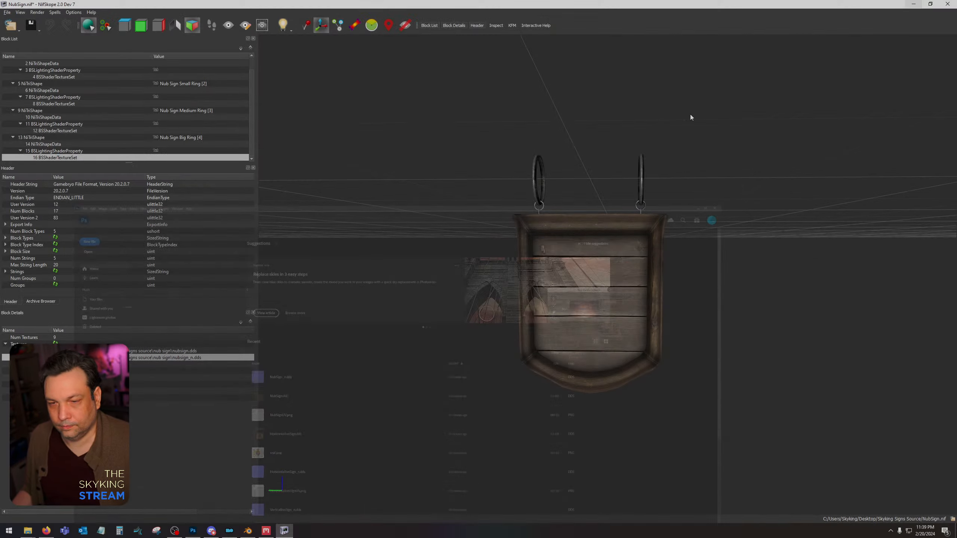
pyautogui.click(7, 12)
pyautogui.click(23, 72)
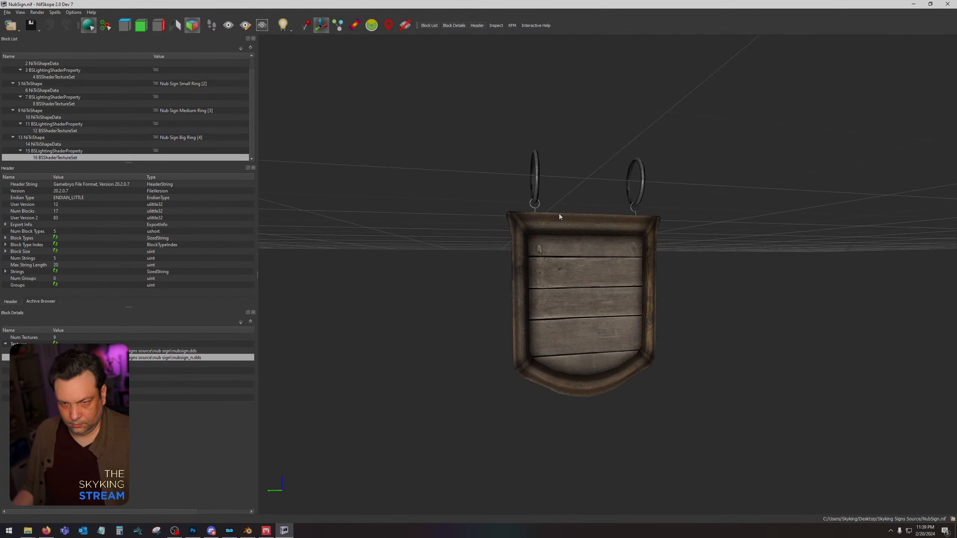
# Examine the finished sign up close and from several angles, checking the planks, frame and rings.
pyautogui.scroll(3, 576, 246)
pyautogui.moveTo(582, 268); pyautogui.dragTo(726, 347)
pyautogui.scroll(-3, 690, 274)
pyautogui.scroll(3, 583, 334)
pyautogui.scroll(-2, 590, 337)
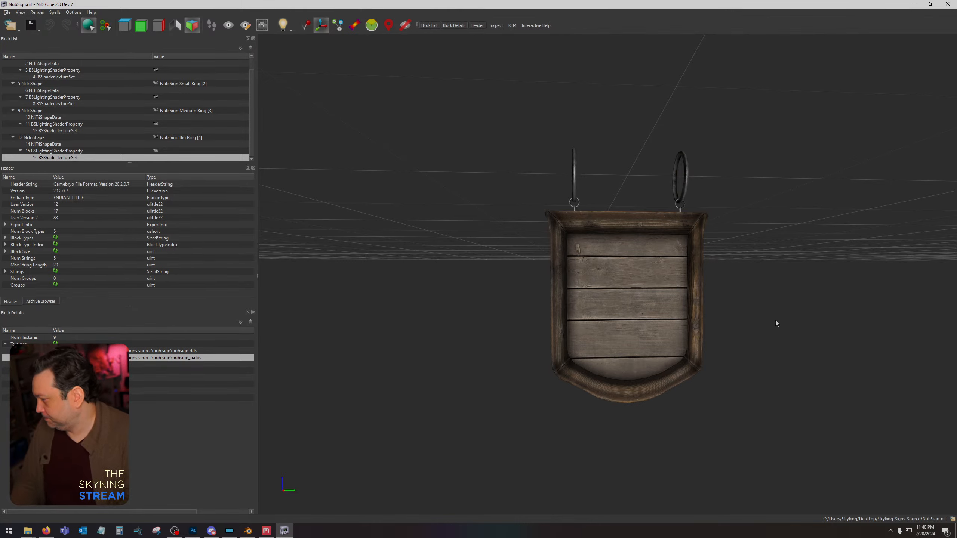
pyautogui.scroll(5, 639, 287)
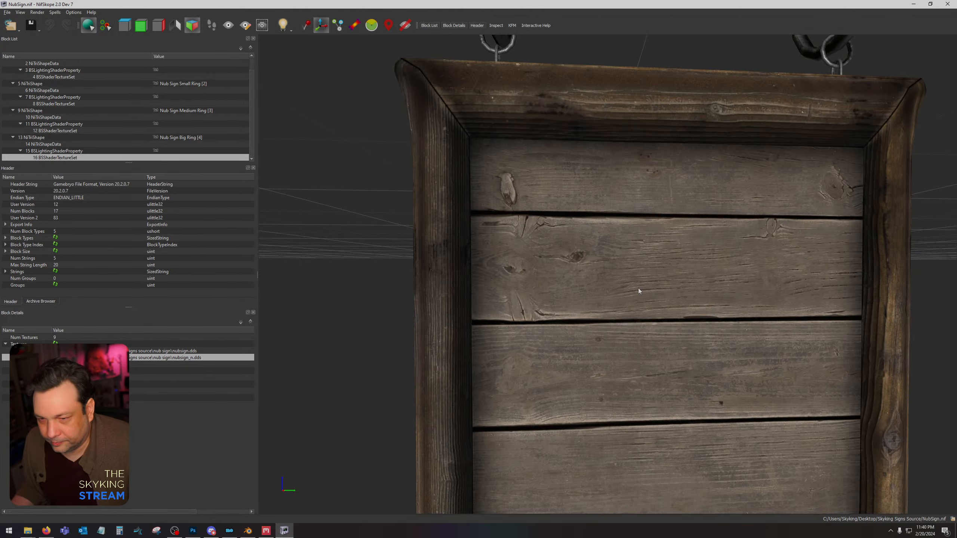
pyautogui.scroll(-3, 641, 287)
pyautogui.scroll(2, 652, 287)
pyautogui.moveTo(654, 289)
pyautogui.mouseDown()
pyautogui.moveTo(777, 275)
pyautogui.moveTo(793, 292)
pyautogui.moveTo(507, 273)
pyautogui.moveTo(669, 289)
pyautogui.mouseUp()
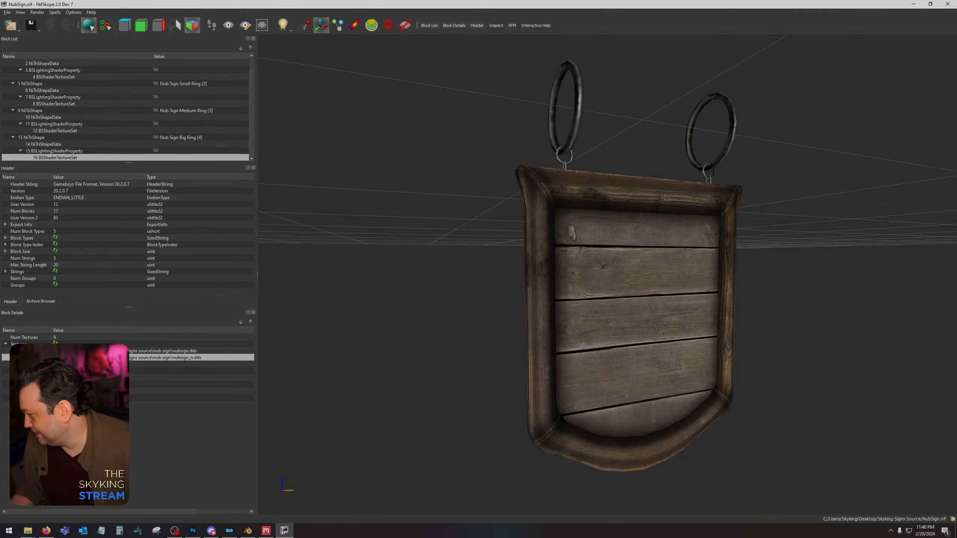
pyautogui.moveTo(580, 318); pyautogui.dragTo(728, 310)
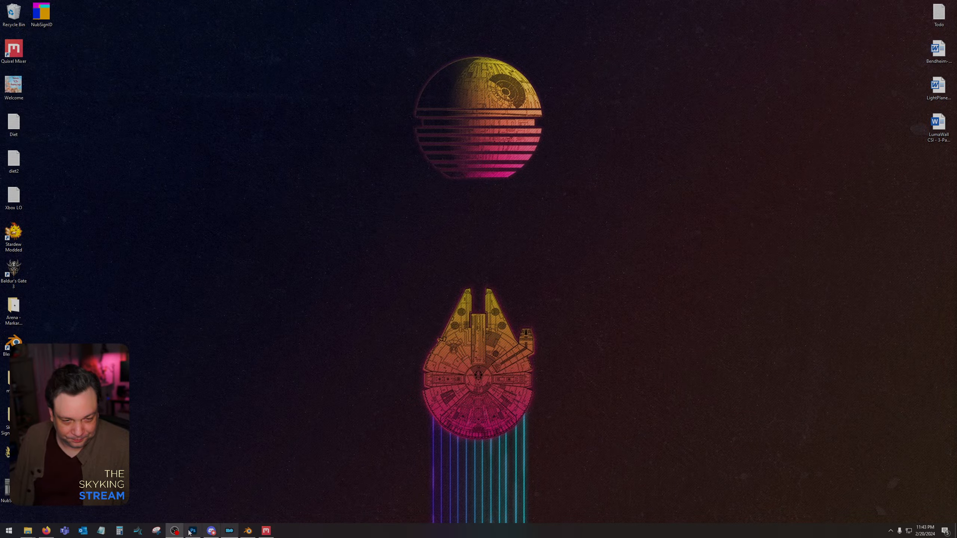
# Inspect the NubSign.nif copies in the Nub Sign and Skyking Signs Source folders in NifSkope, and close both.
pyautogui.click(193, 531)
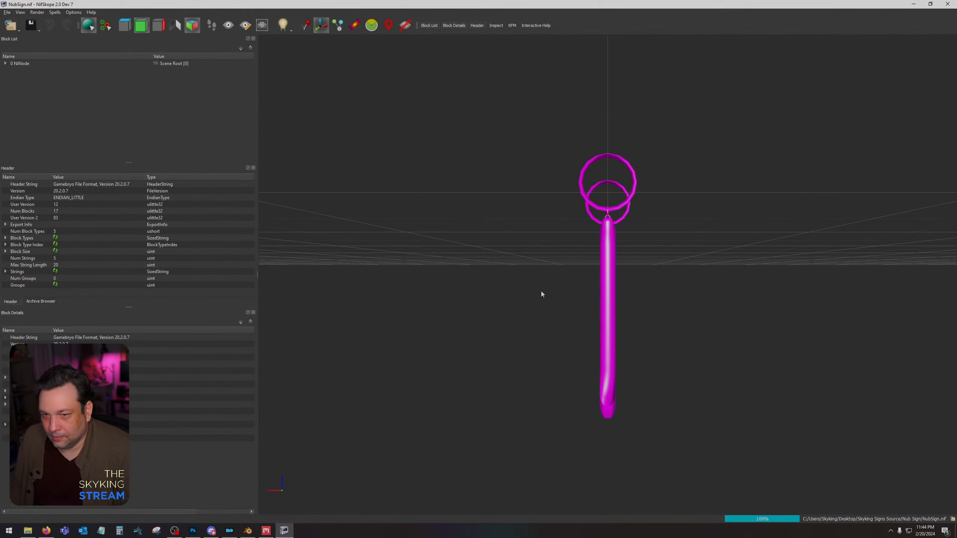
pyautogui.moveTo(541, 291); pyautogui.dragTo(510, 289)
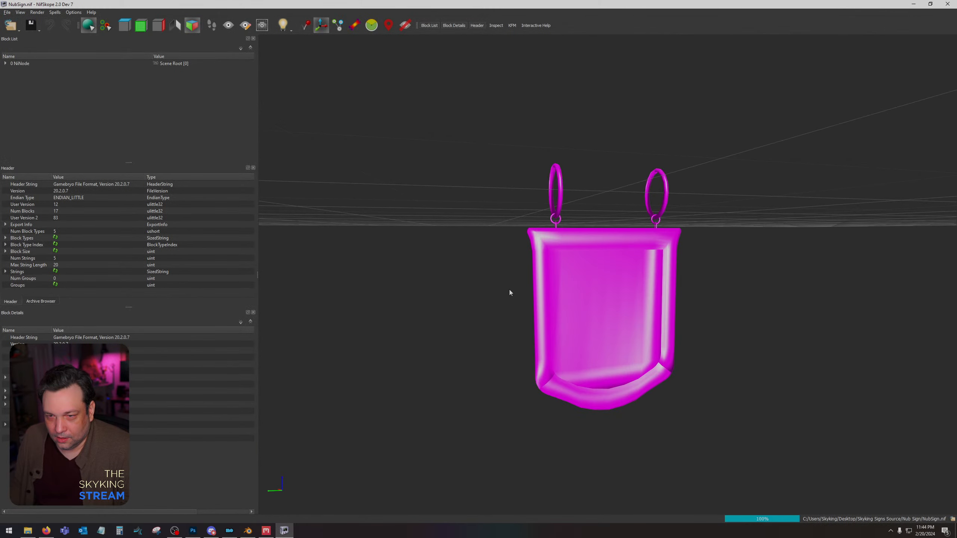
pyautogui.click(634, 275)
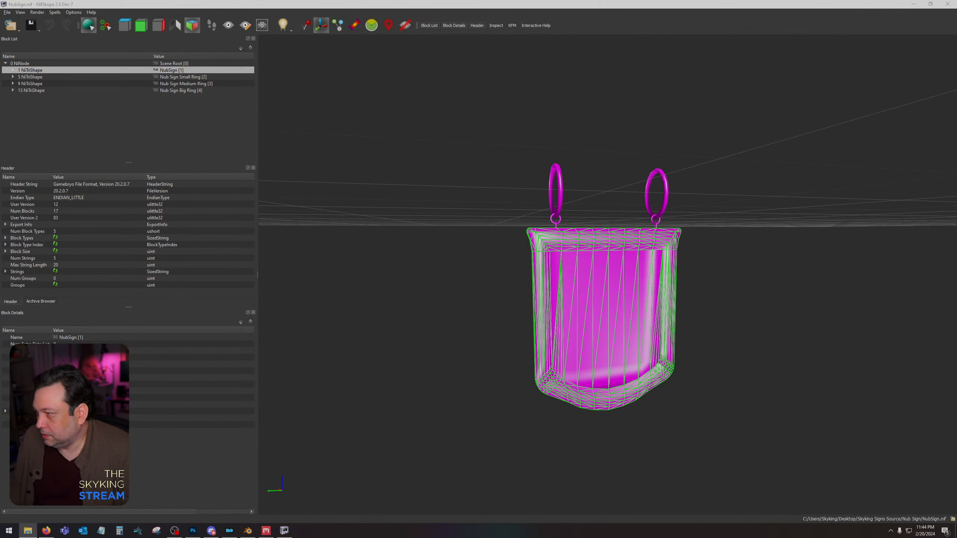
pyautogui.moveTo(616, 260); pyautogui.dragTo(578, 263)
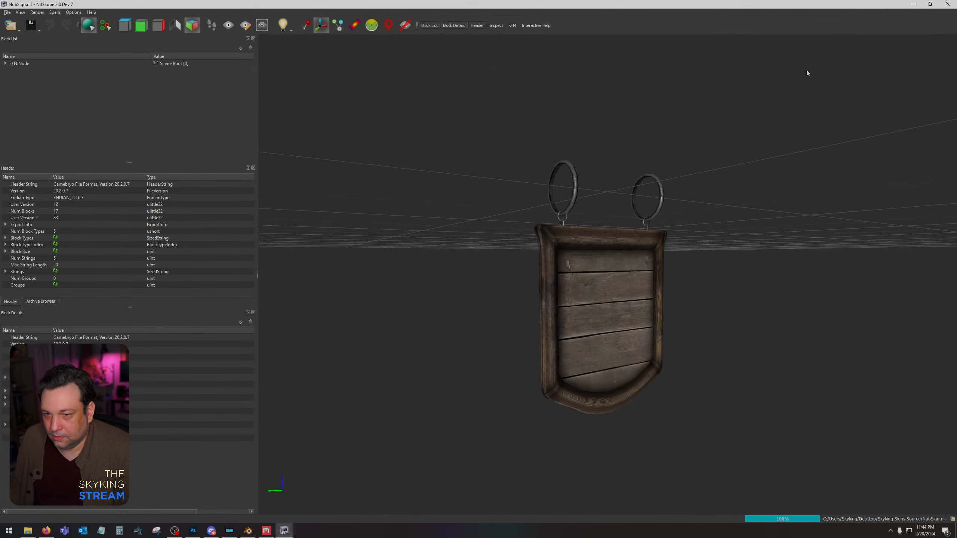
pyautogui.click(946, 4)
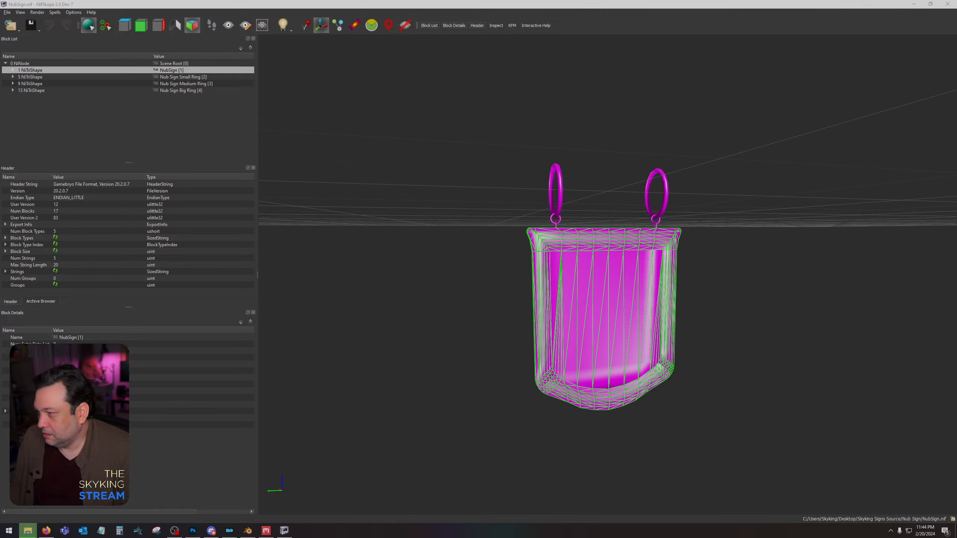
pyautogui.click(948, 4)
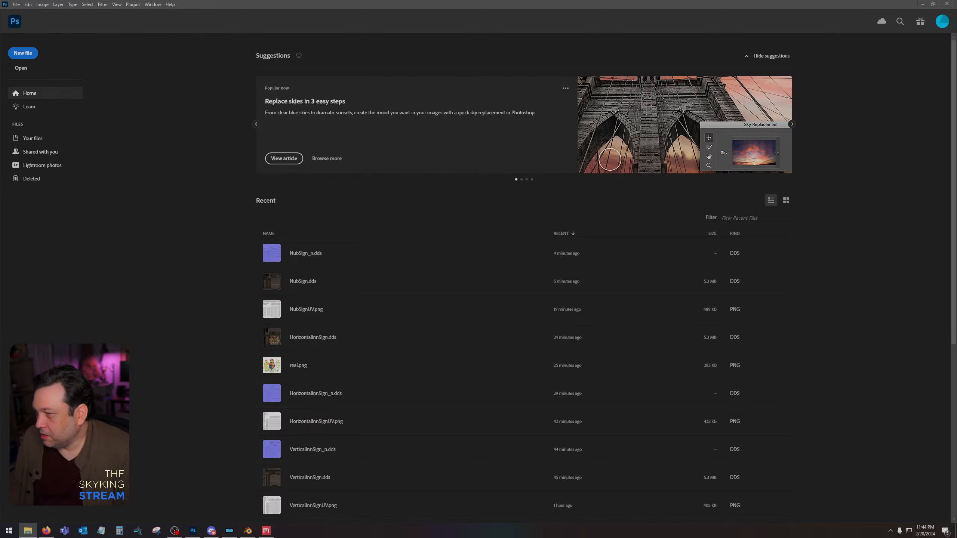
# Minimize Photoshop and move the remaining NubSign images, including NubSignID, off the desktop.
pyautogui.click(923, 4)
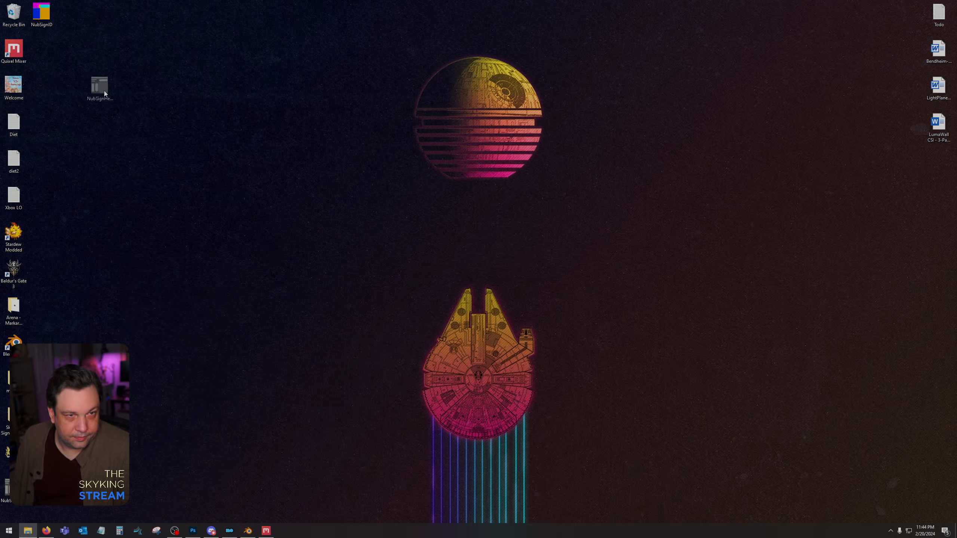
pyautogui.moveTo(82, 90); pyautogui.dragTo(32, 9)
pyautogui.moveTo(41, 13); pyautogui.dragTo(0, 23)
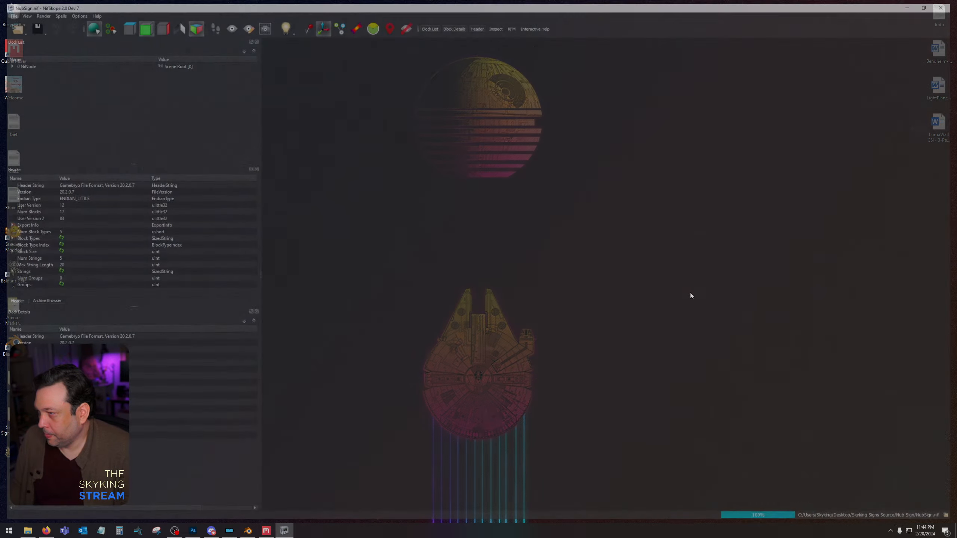
# Open NubSign.nif in NifSkope and inspect the textured sign from different angles.
pyautogui.moveTo(664, 290); pyautogui.dragTo(605, 294)
pyautogui.click(605, 294)
pyautogui.click(740, 281)
pyautogui.moveTo(822, 286); pyautogui.dragTo(779, 303)
pyautogui.click(664, 286)
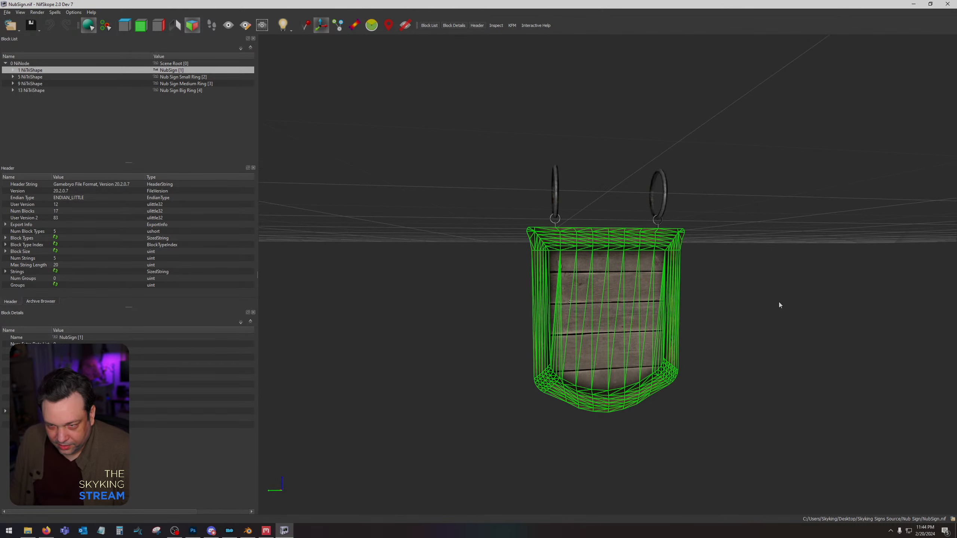
# Check the texture paths in the NubSign shape's BSShaderTextureSet and its NiTriShapeData, and close the file.
pyautogui.click(13, 70)
pyautogui.click(49, 90)
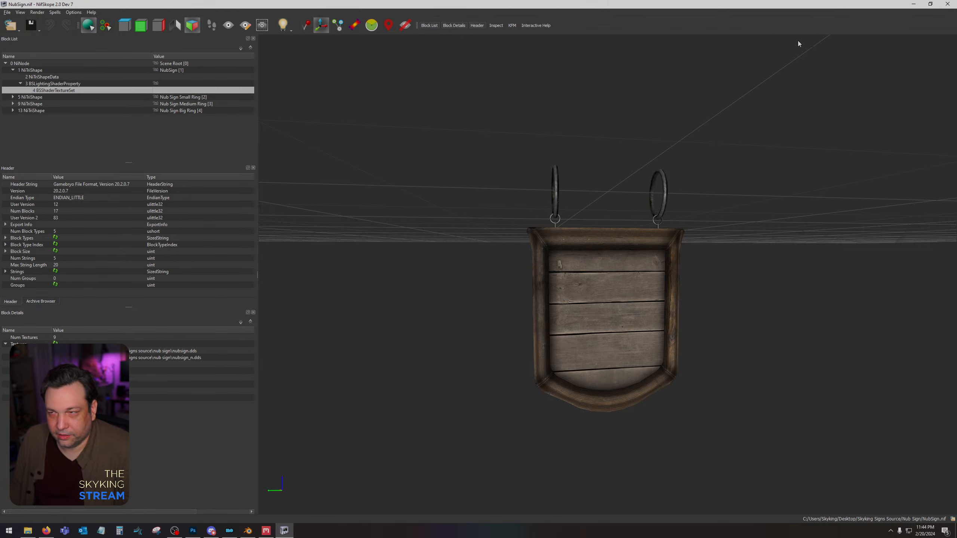
pyautogui.click(638, 271)
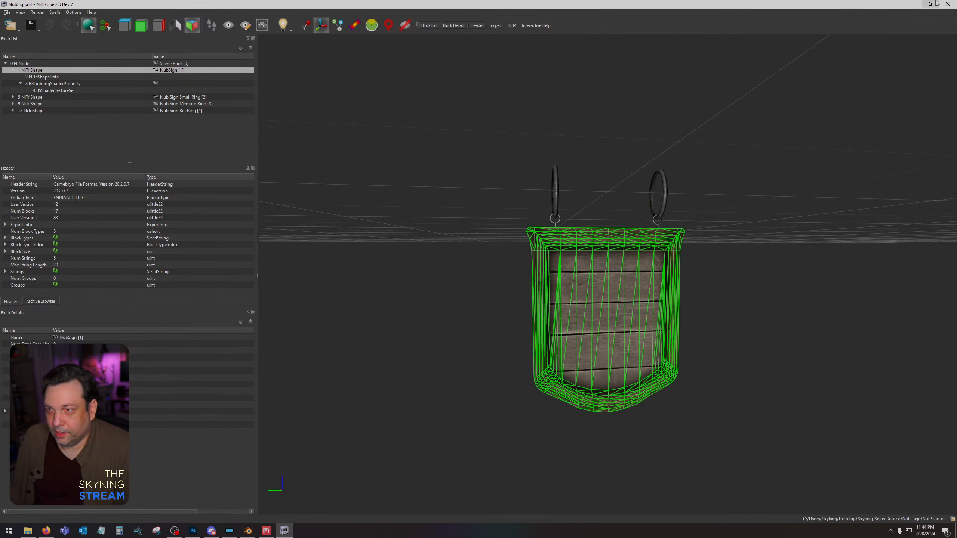
pyautogui.click(25, 84)
pyautogui.click(38, 77)
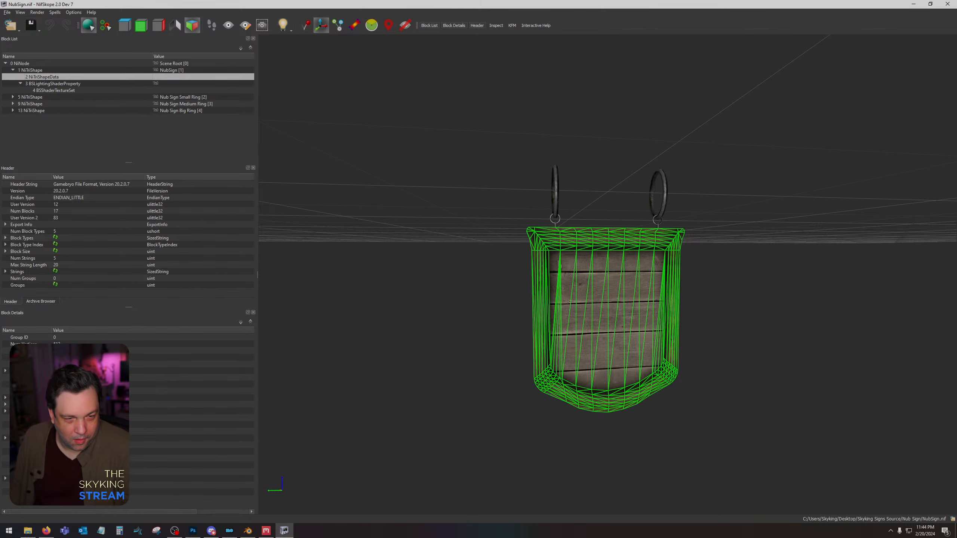
pyautogui.click(948, 4)
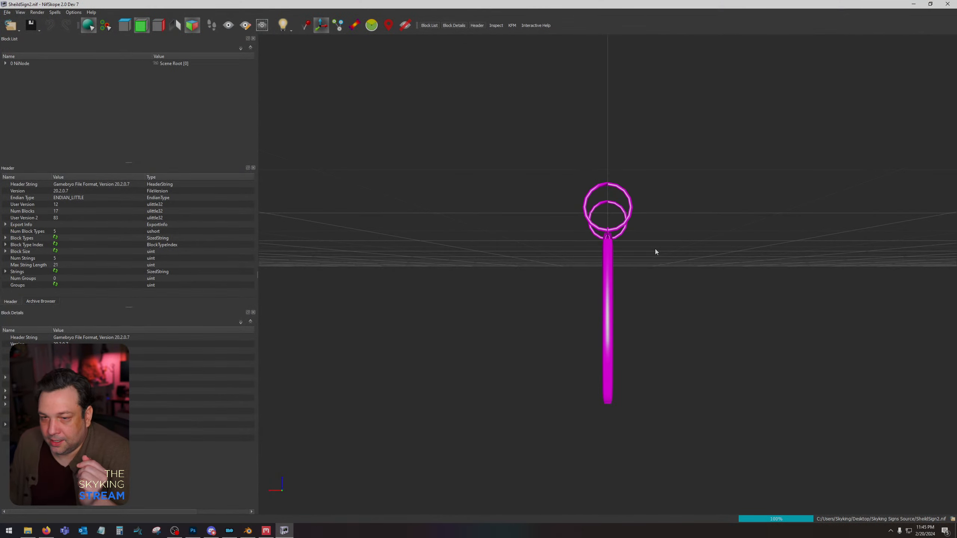
# Open ShieldSign2.nif and ShieldSign.nif in NifSkope and arrange them side by side to compare the shapes.
pyautogui.moveTo(655, 248); pyautogui.dragTo(586, 251)
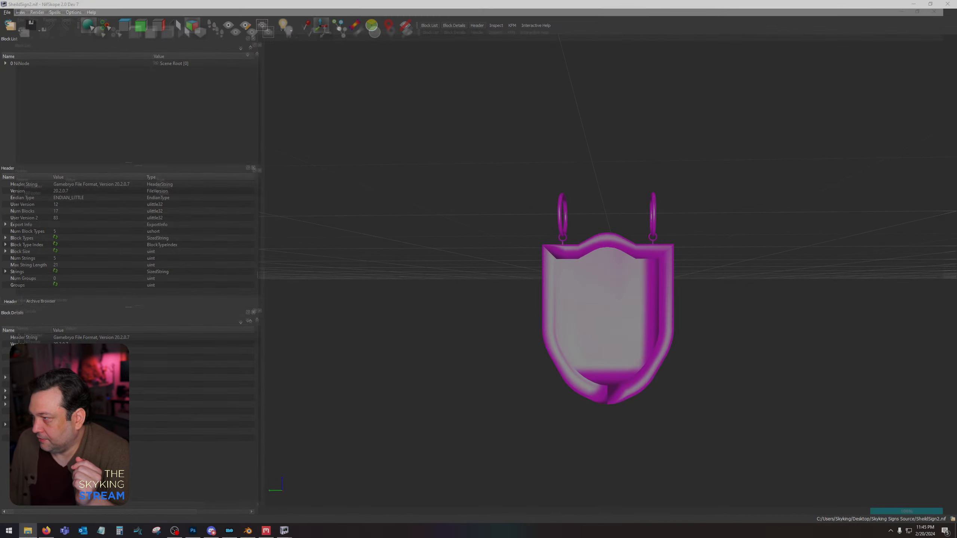
pyautogui.moveTo(666, 298); pyautogui.dragTo(586, 298)
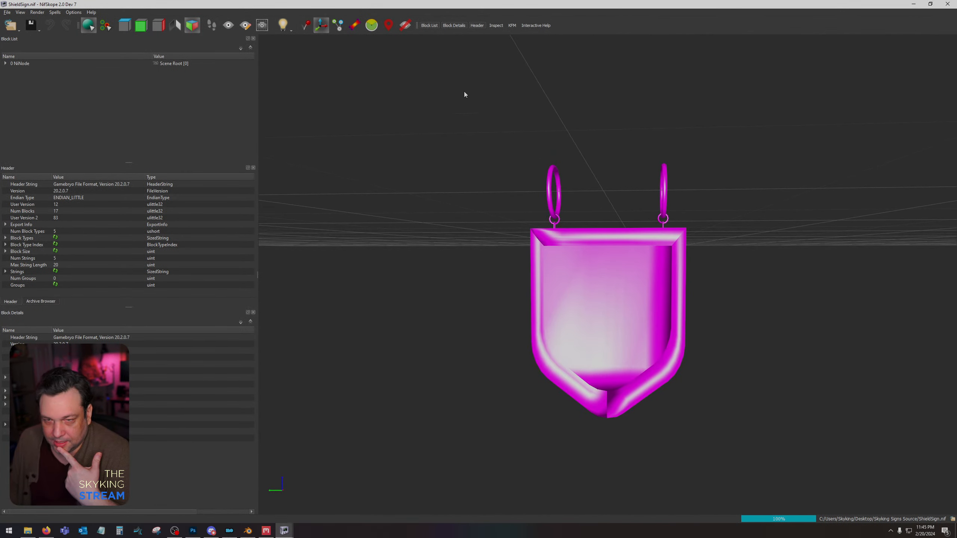
pyautogui.moveTo(480, 13); pyautogui.dragTo(247, 37)
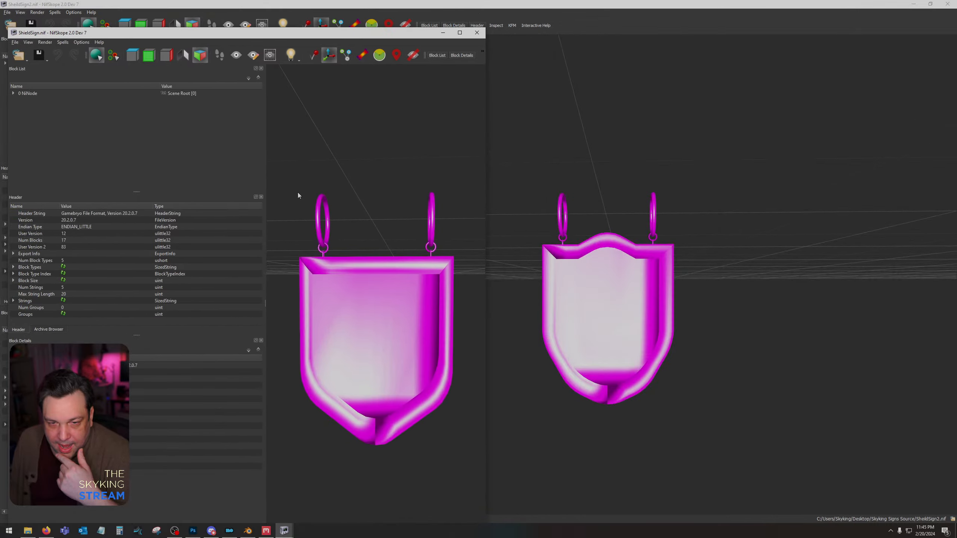
pyautogui.moveTo(350, 3); pyautogui.dragTo(956, 113)
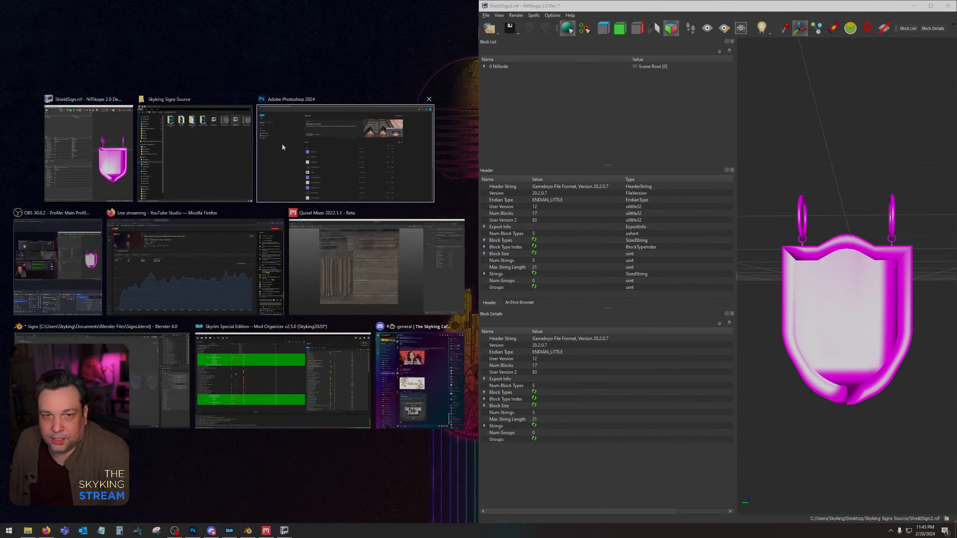
pyautogui.click(81, 163)
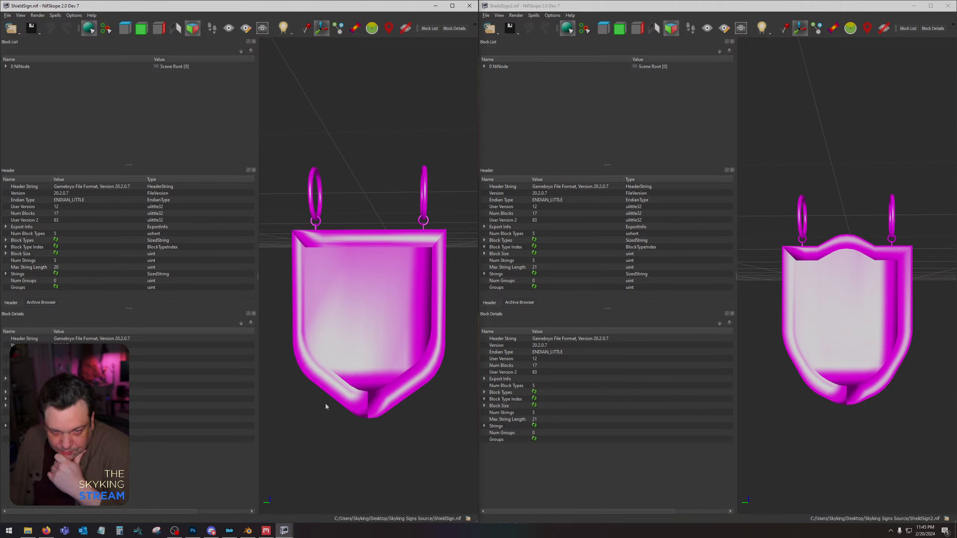
# Switch to Blender and select the StraightShield sign together with its large, medium and small rings.
pyautogui.click(248, 531)
pyautogui.scroll(5, 554, 363)
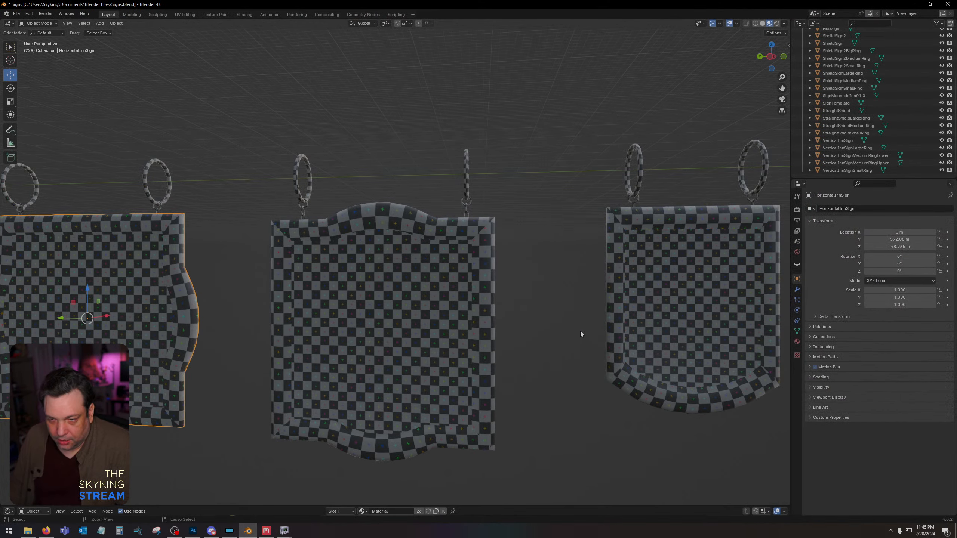
pyautogui.keyDown('shift'); pyautogui.moveTo(580, 331); pyautogui.dragTo(438, 311, button='middle'); pyautogui.keyUp('shift')
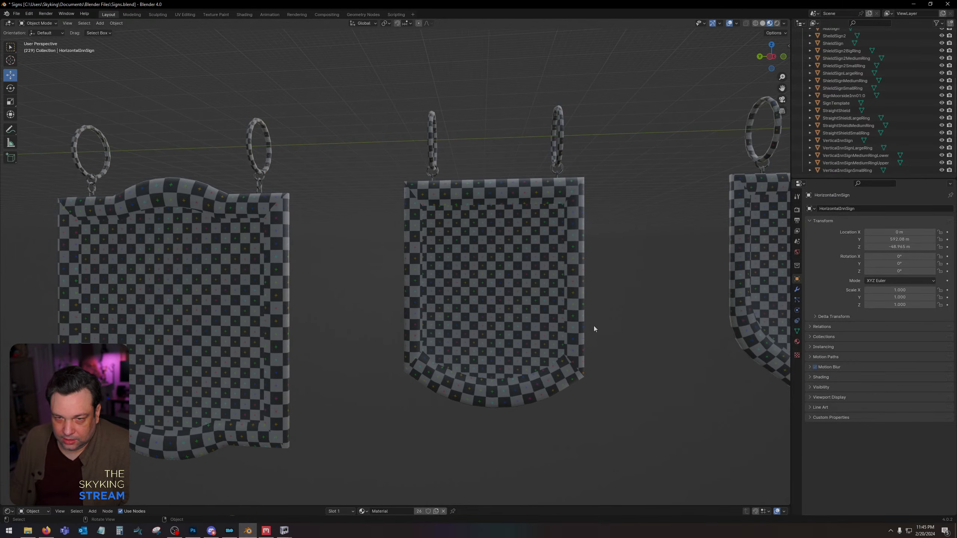
pyautogui.click(552, 315)
pyautogui.scroll(-4, 658, 345)
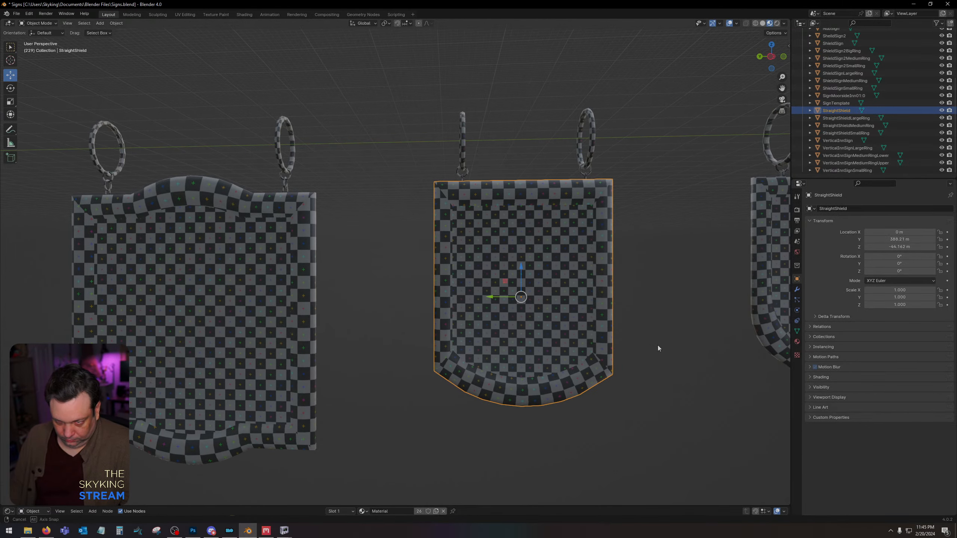
pyautogui.moveTo(401, 172); pyautogui.dragTo(547, 335)
pyautogui.scroll(-6, 475, 355)
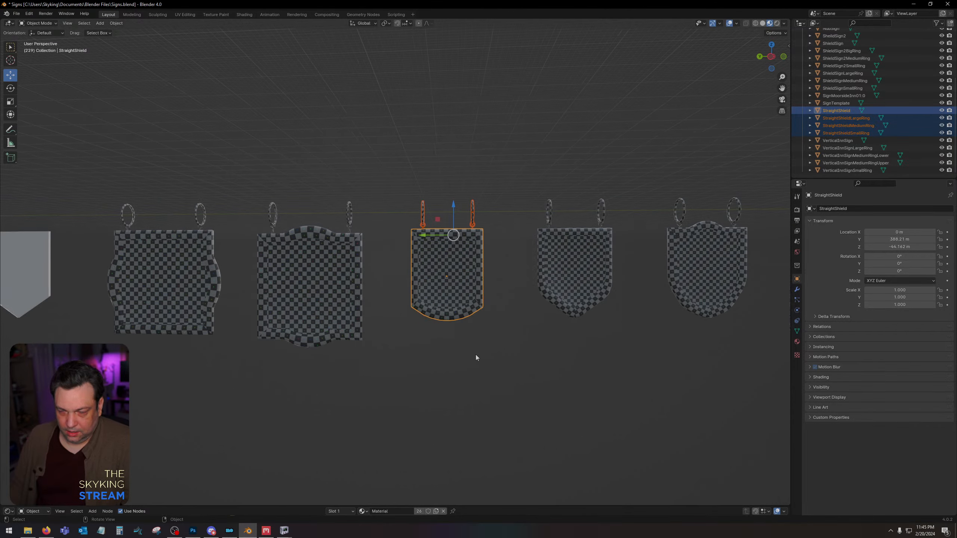
# In the left orthographic view, move the StraightShield sign and rings about -589 m along Y, near the world origin.
pyautogui.scroll(5, 473, 324)
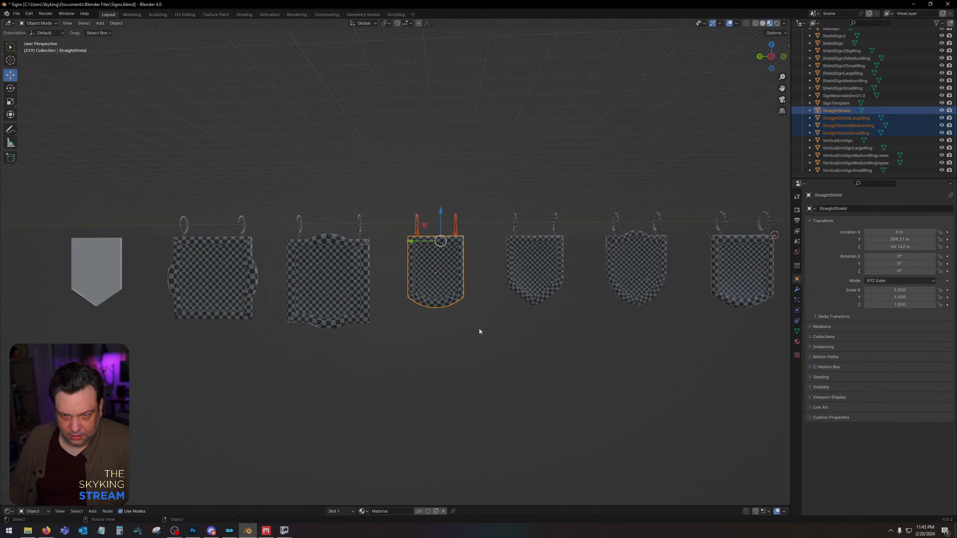
pyautogui.scroll(2, 490, 340)
pyautogui.keyDown('shift'); pyautogui.moveTo(415, 347); pyautogui.dragTo(350, 344, button='middle'); pyautogui.keyUp('shift')
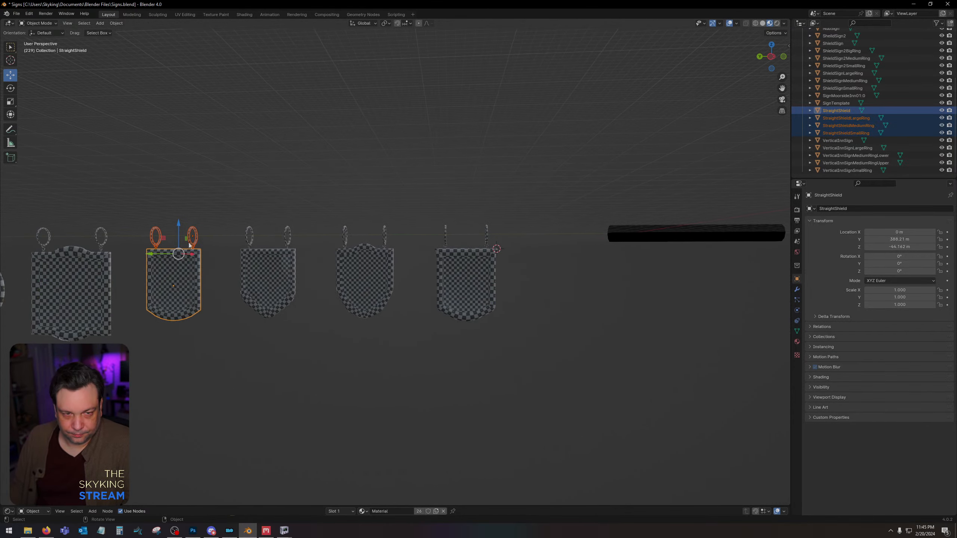
pyautogui.click(770, 59)
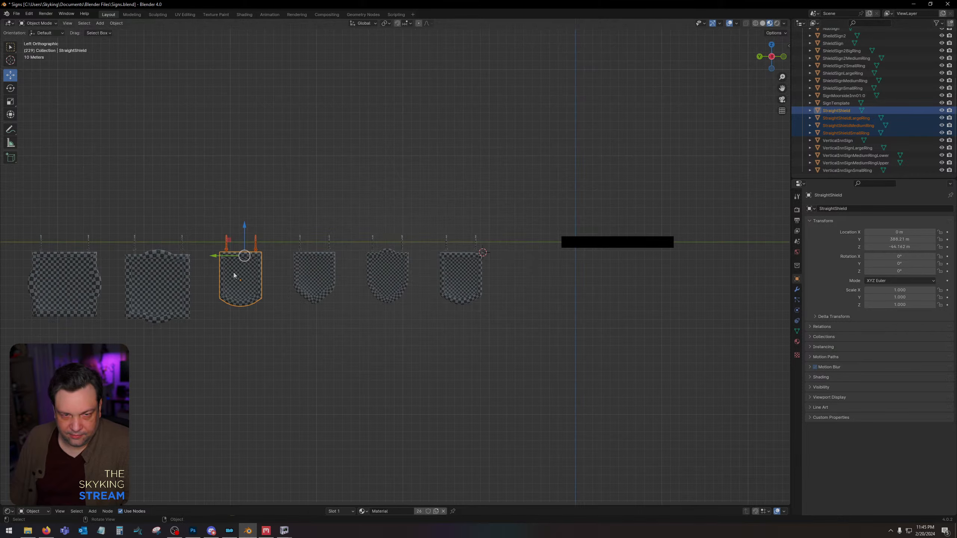
pyautogui.moveTo(218, 260); pyautogui.dragTo(555, 278)
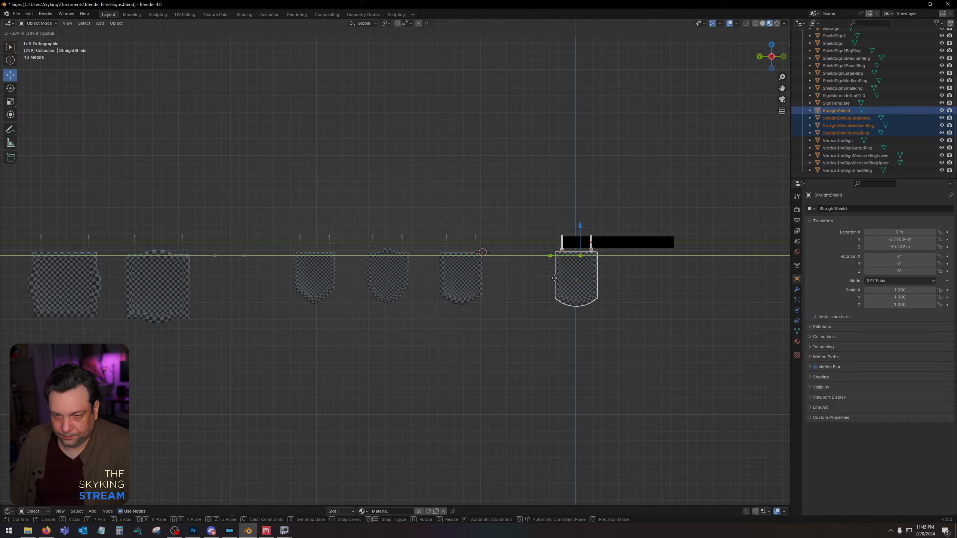
pyautogui.moveTo(555, 278); pyautogui.dragTo(555, 278)
# Export the selected sign and rings with PyNifly as StraightShield.nif into the Skyking Signs Source folder, targeting Skyrim.
pyautogui.click(17, 14)
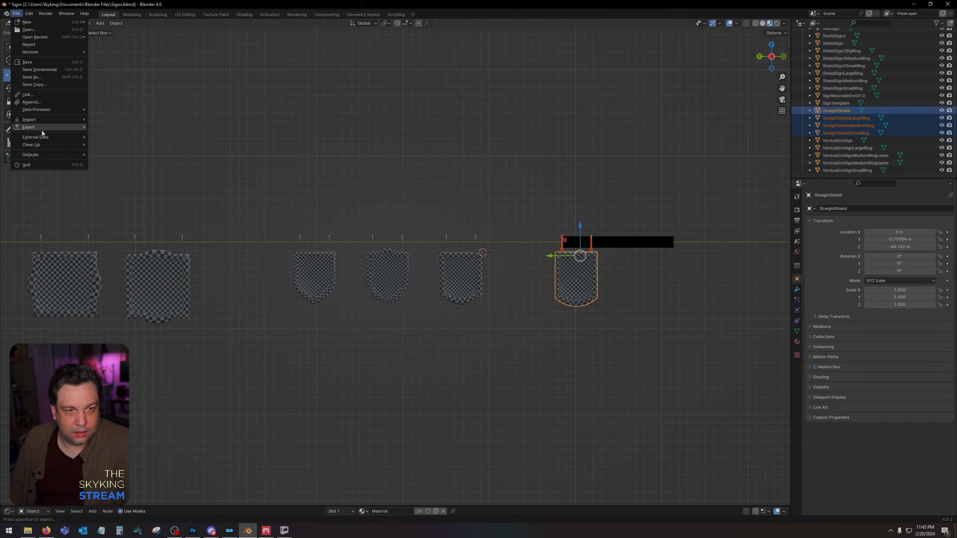
pyautogui.moveTo(38, 127)
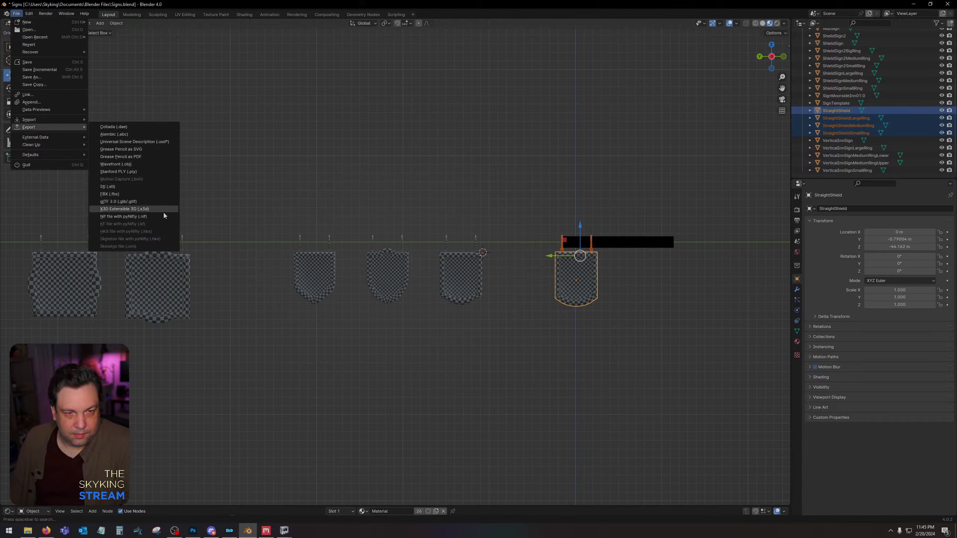
pyautogui.click(158, 216)
pyautogui.click(325, 212)
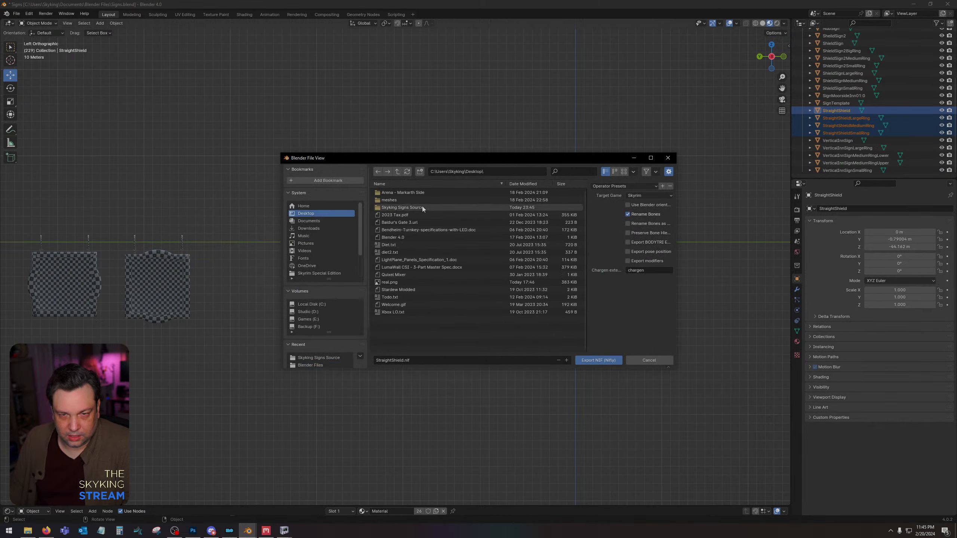
pyautogui.doubleClick(423, 208)
pyautogui.click(418, 362)
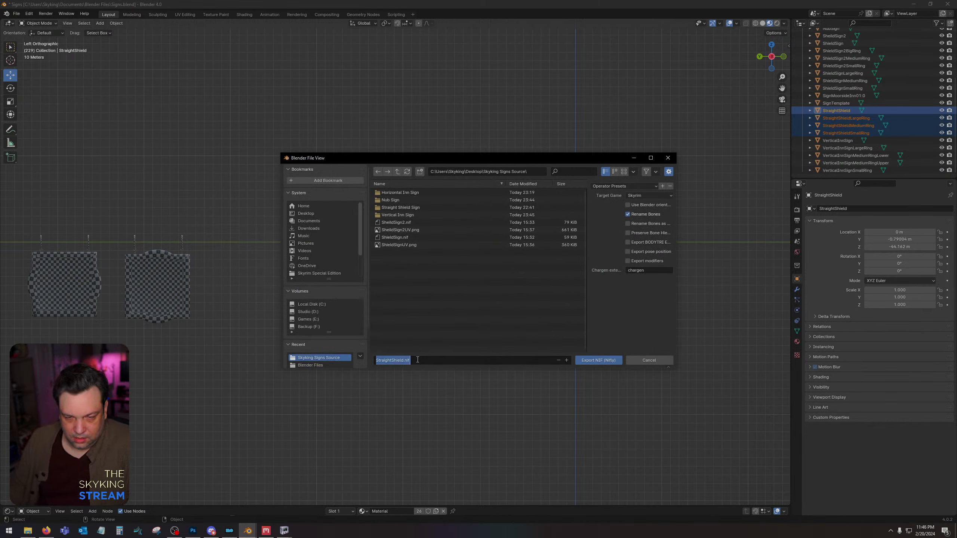
pyautogui.click(415, 361)
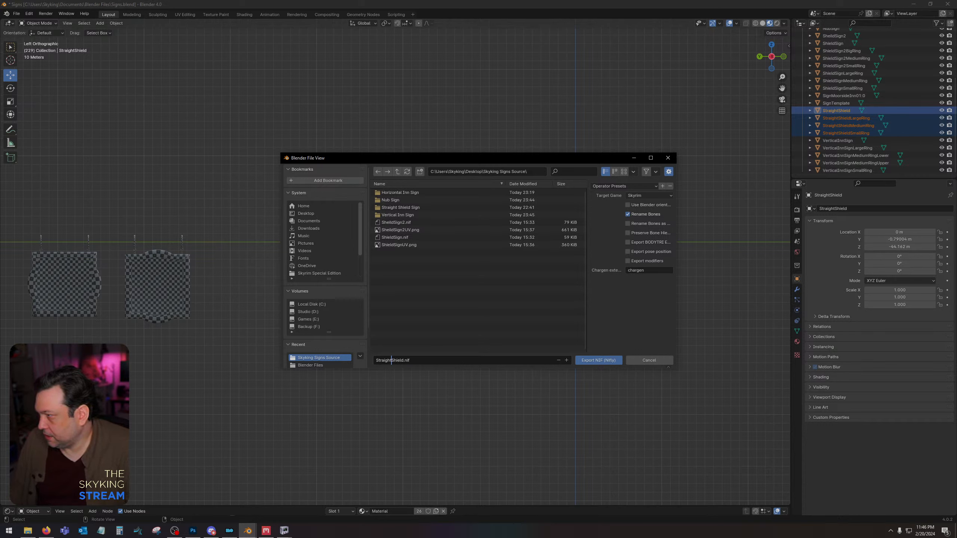
pyautogui.click(596, 361)
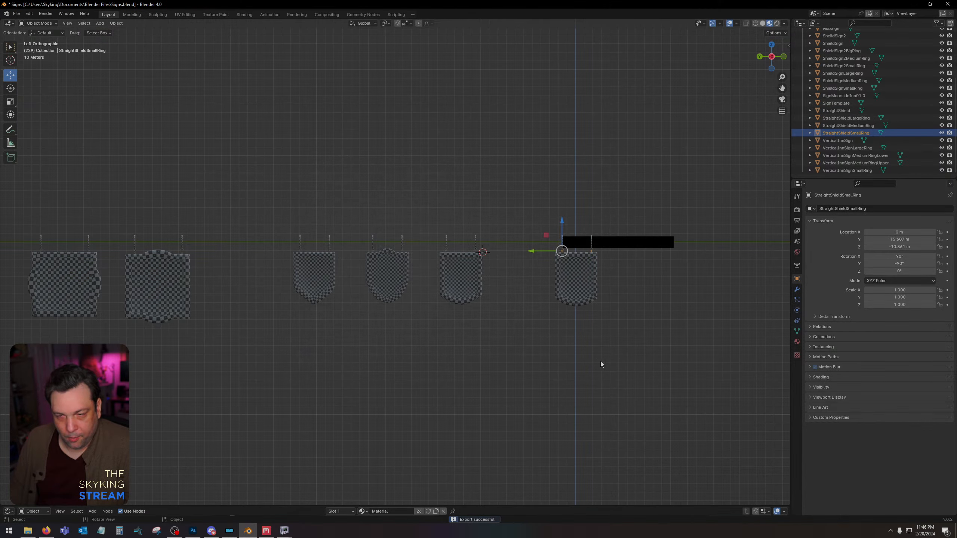
# Reselect the StraightShield sign and its three ring objects, leaving the SignMoorsideInn01:0 bar out of the selection.
pyautogui.click(956, 234)
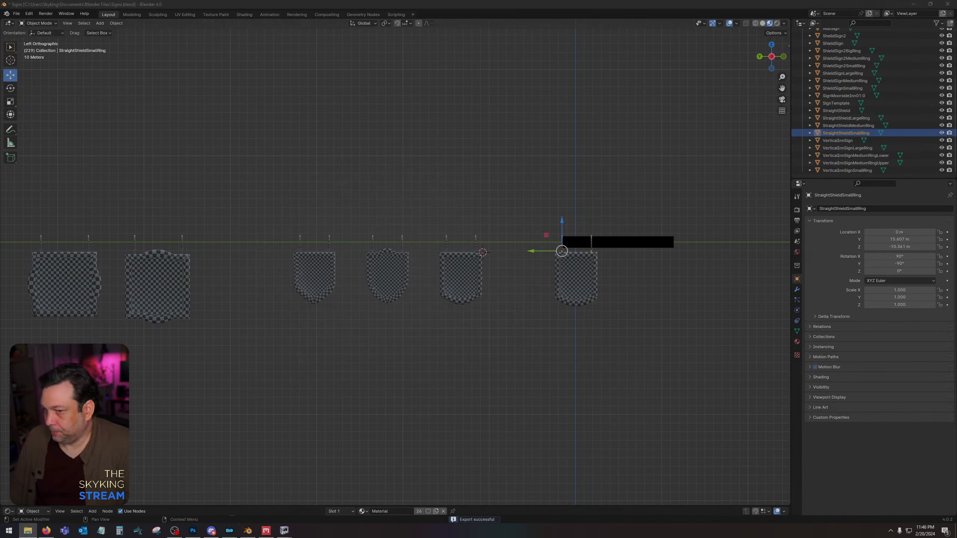
pyautogui.click(570, 285)
pyautogui.moveTo(540, 205); pyautogui.dragTo(634, 362)
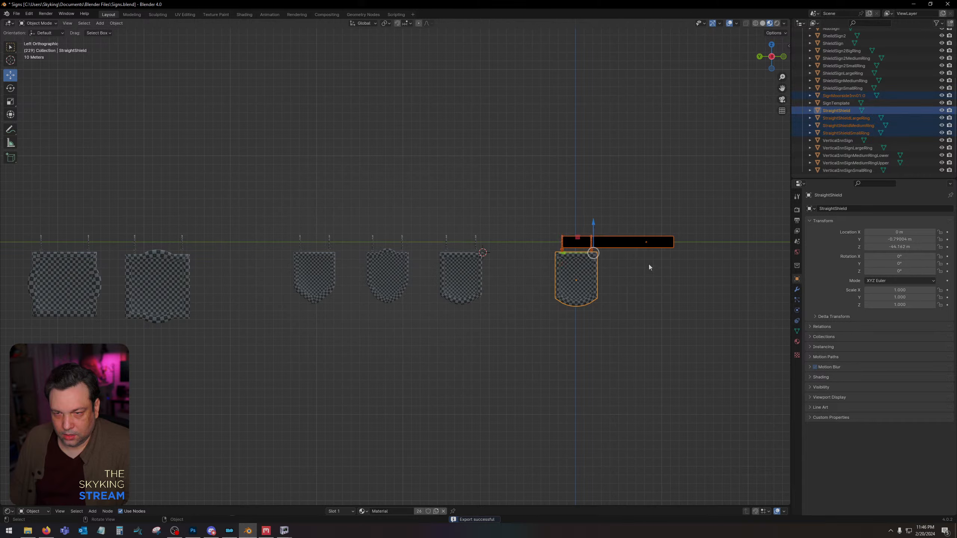
pyautogui.keyDown('shift'); pyautogui.click(635, 246); pyautogui.keyUp('shift')
pyautogui.keyDown('shift'); pyautogui.click(634, 245); pyautogui.keyUp('shift')
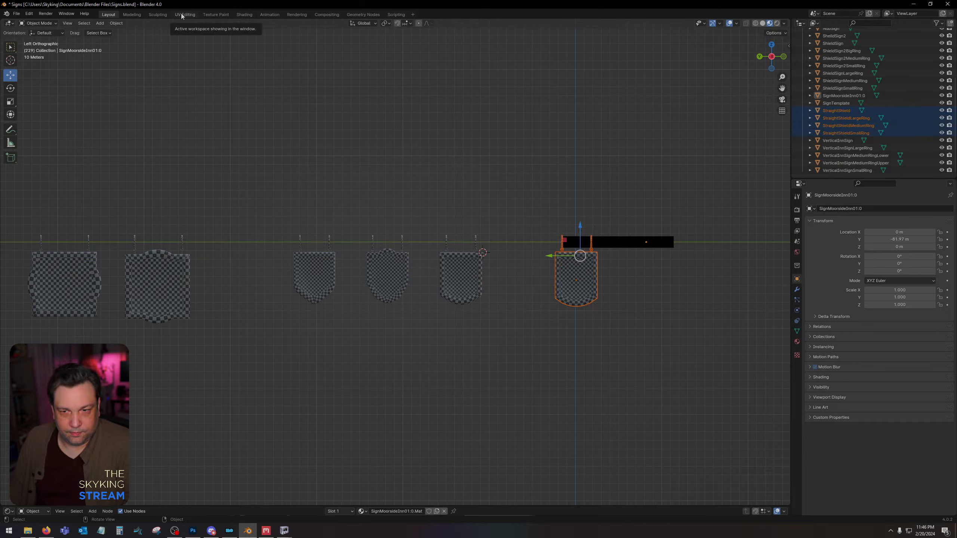
# Try to select only the straight shield sign and rings in Edit Mode in the UV editing workspace, leaving out the bar.
pyautogui.press('Tab')
pyautogui.press('KP_5')
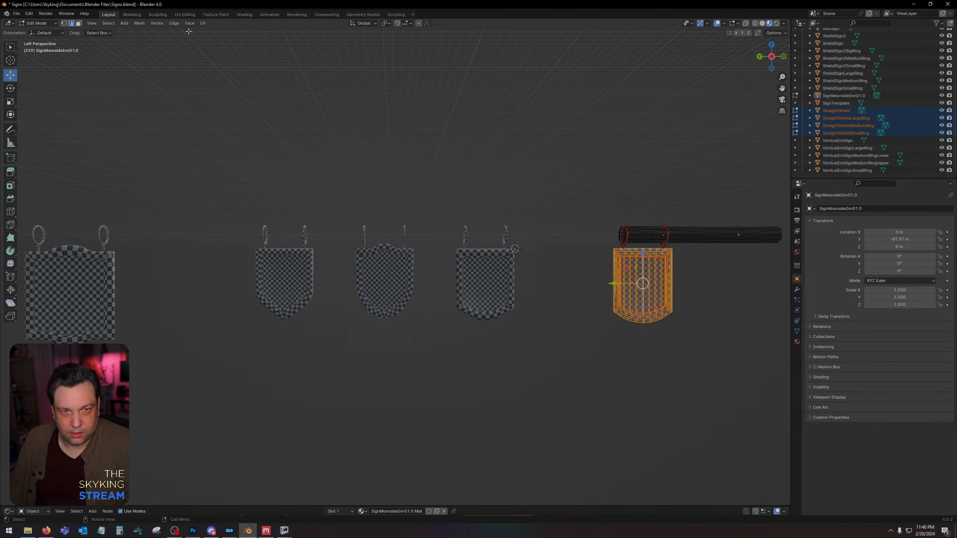
pyautogui.click(185, 14)
pyautogui.press('a')
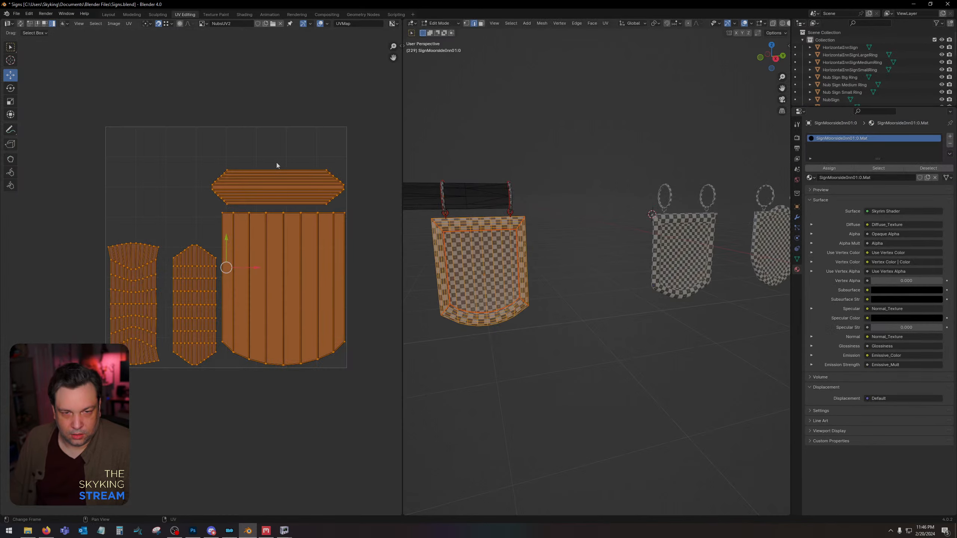
pyautogui.hotkey('alt', 'a')
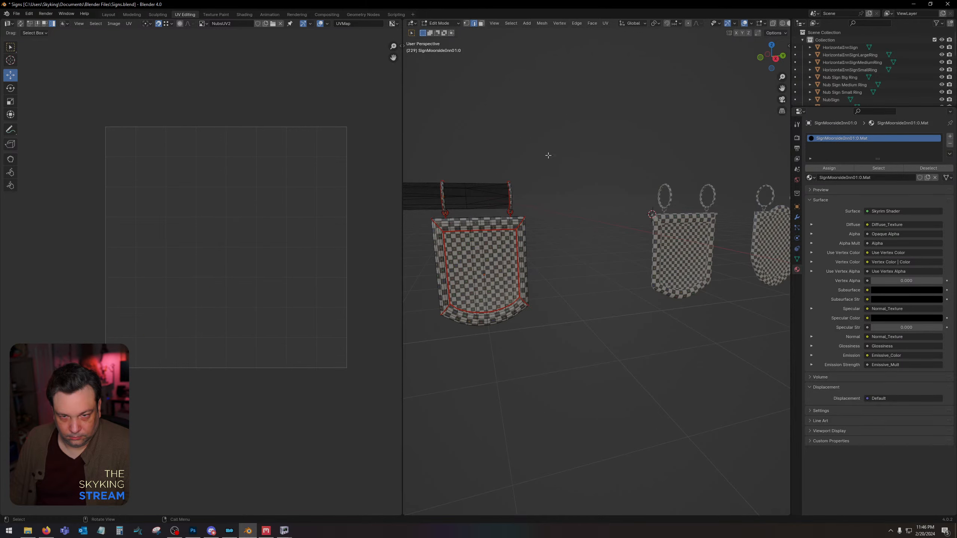
pyautogui.moveTo(549, 150); pyautogui.dragTo(423, 346)
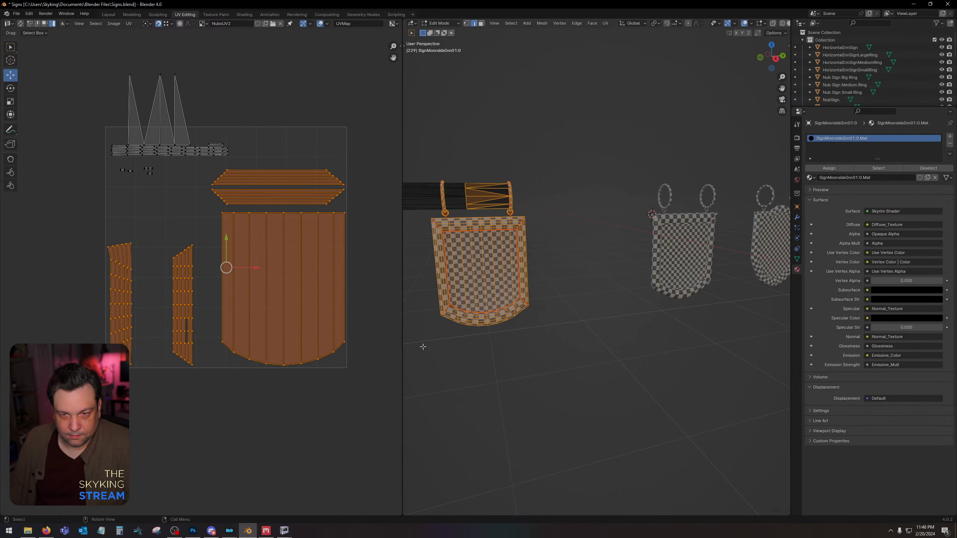
pyautogui.keyDown('shift'); pyautogui.click(429, 200); pyautogui.keyUp('shift')
pyautogui.moveTo(421, 165); pyautogui.dragTo(556, 360)
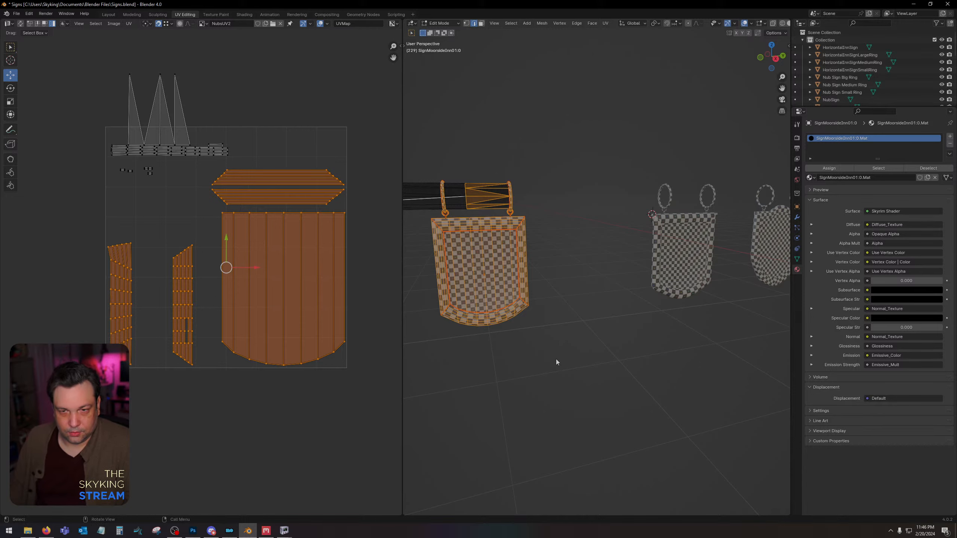
pyautogui.press('Tab')
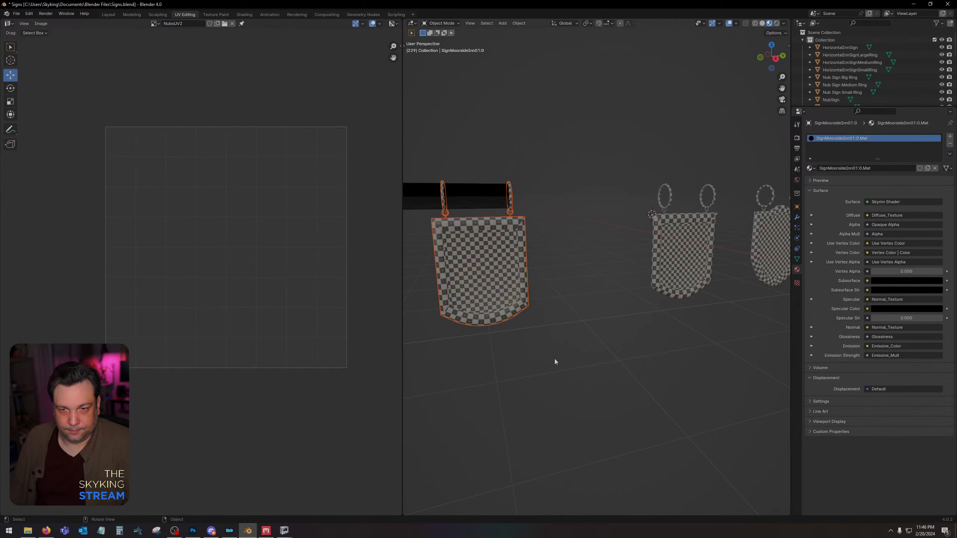
# Move the straight shield sign and its rings along Y away from the bar, back into the row of signs.
pyautogui.click(113, 15)
pyautogui.moveTo(620, 254); pyautogui.dragTo(153, 259)
pyautogui.moveTo(141, 222); pyautogui.dragTo(226, 338)
# Enter Edit Mode on the sign and rings, return to the UV editing workspace and clear the geometry selection.
pyautogui.press('Tab')
pyautogui.press('a')
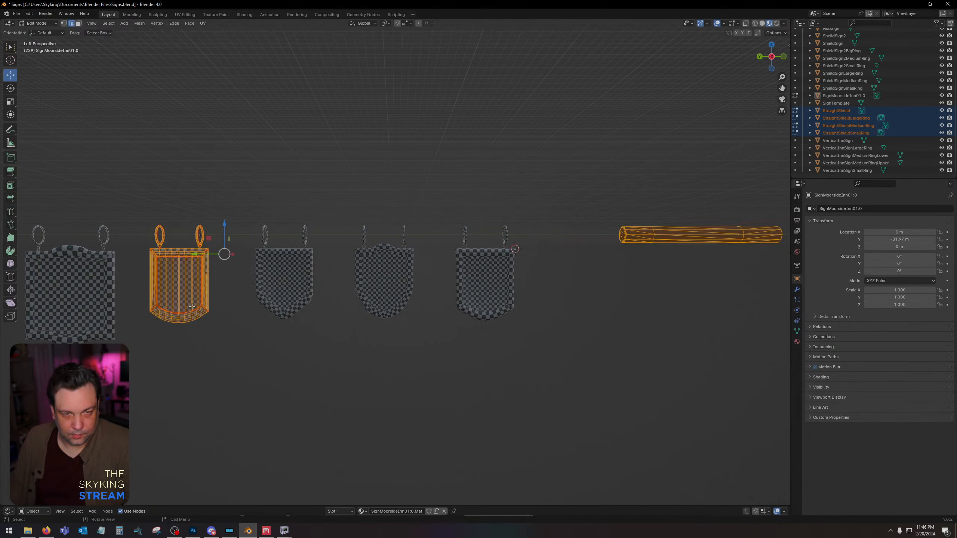
pyautogui.click(185, 14)
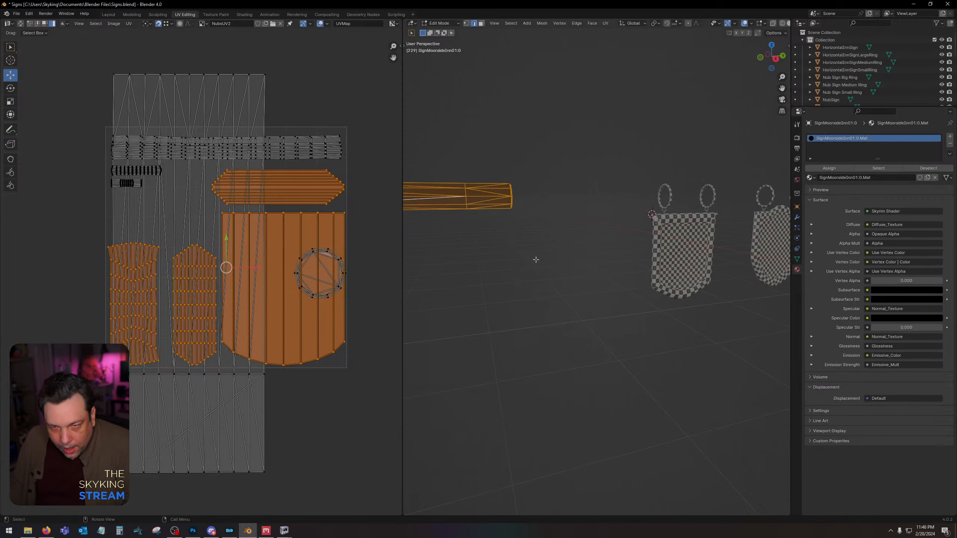
pyautogui.click(540, 213)
pyautogui.moveTo(594, 231); pyautogui.dragTo(554, 229, button='middle')
pyautogui.scroll(-4, 569, 229)
pyautogui.keyDown('shift'); pyautogui.moveTo(652, 239); pyautogui.dragTo(567, 230, button='middle'); pyautogui.keyUp('shift')
pyautogui.scroll(-1, 566, 229)
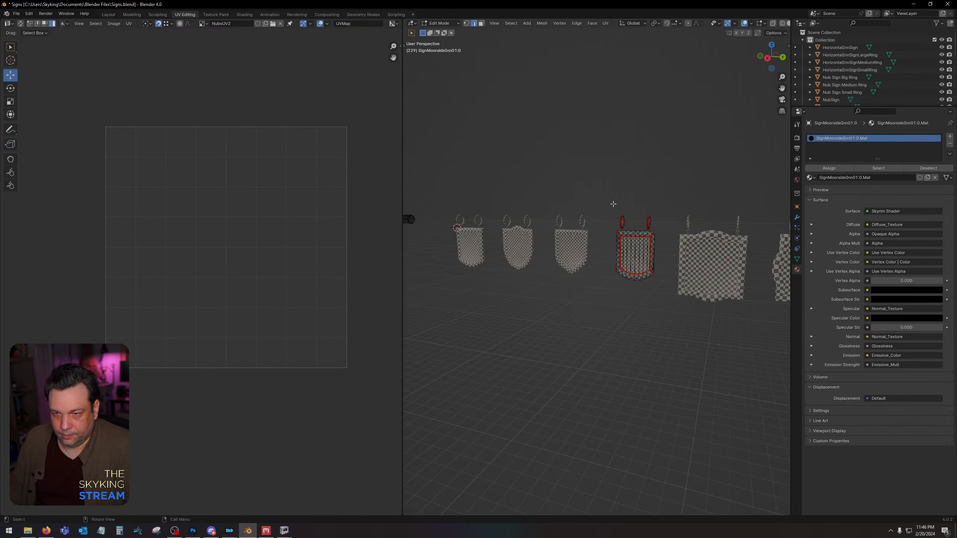
# Try reselecting the moved sign and rings in Edit Mode to separate their UV islands from the bar's overlapping islands.
pyautogui.moveTo(614, 204); pyautogui.dragTo(663, 292)
pyautogui.press('a')
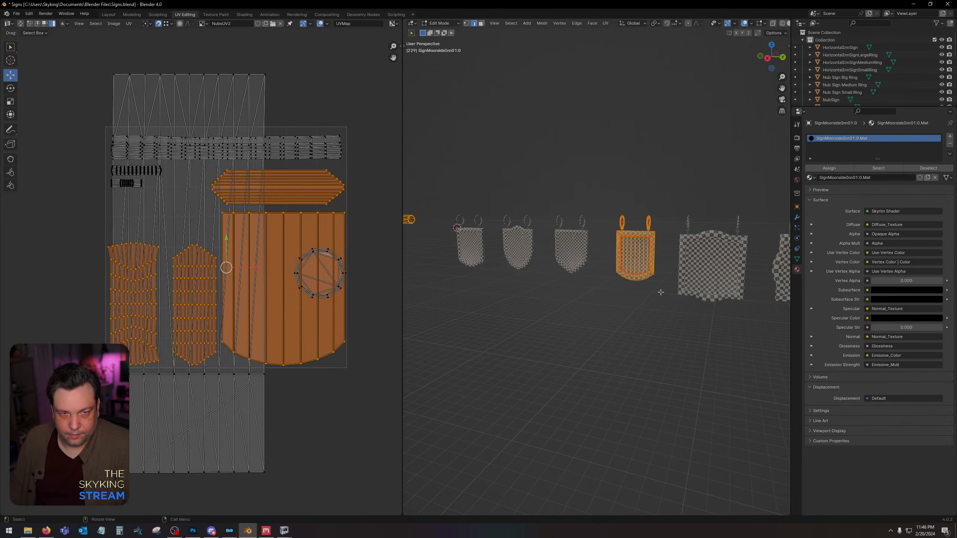
pyautogui.press('Tab')
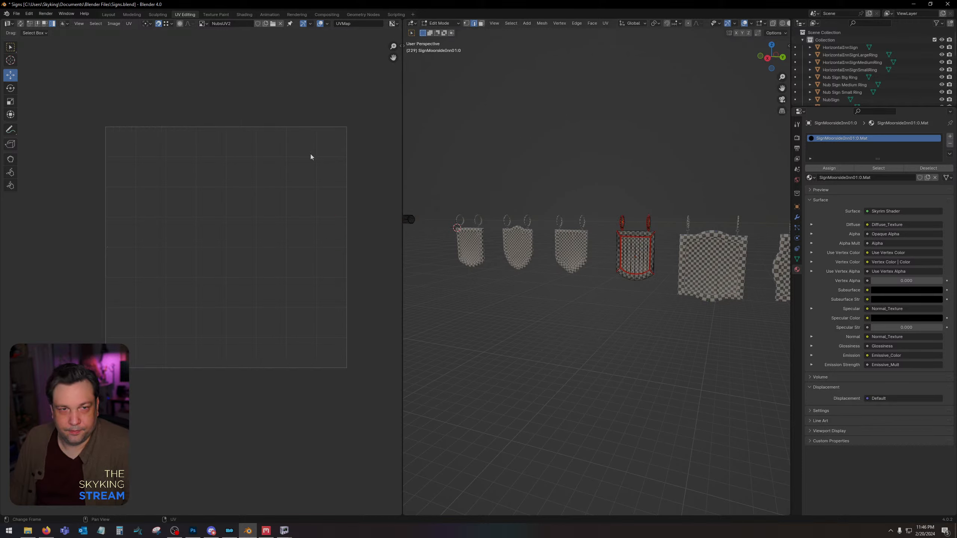
pyautogui.moveTo(606, 210); pyautogui.dragTo(667, 287)
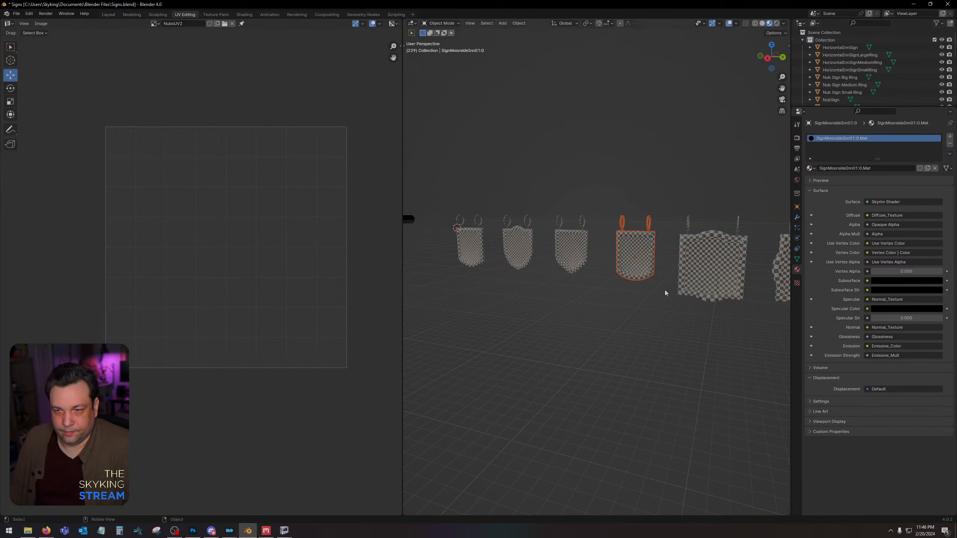
pyautogui.press('Tab')
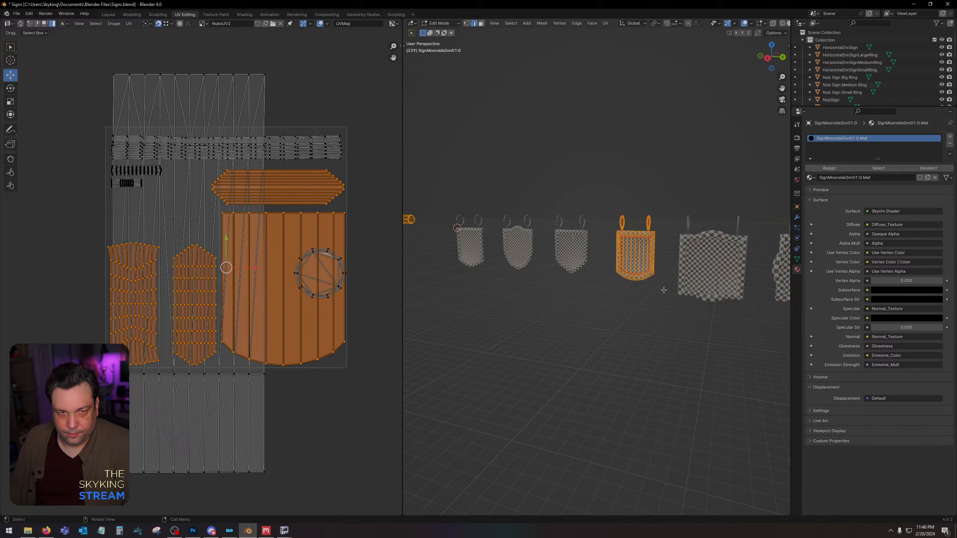
pyautogui.click(203, 90)
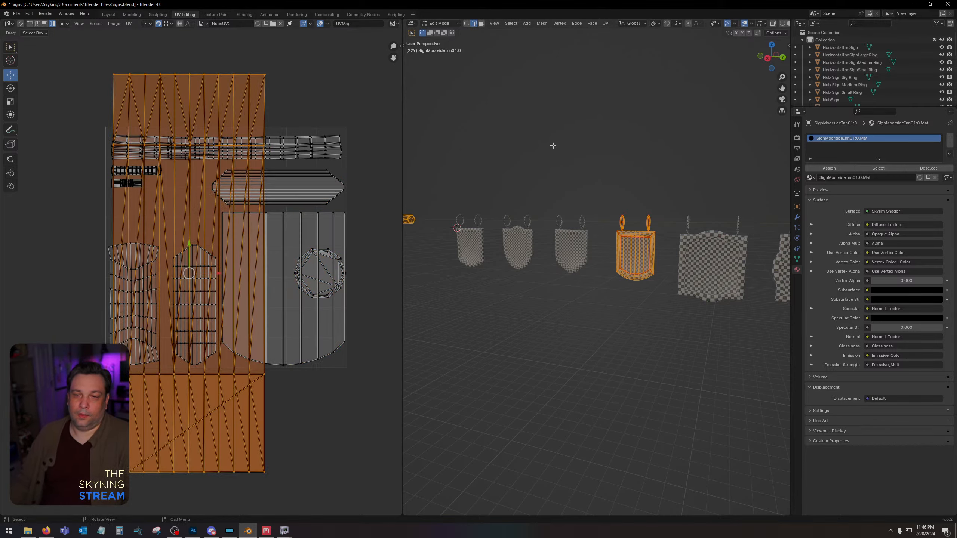
pyautogui.hotkey('alt', 'a')
pyautogui.moveTo(496, 149); pyautogui.dragTo(515, 145, button='middle')
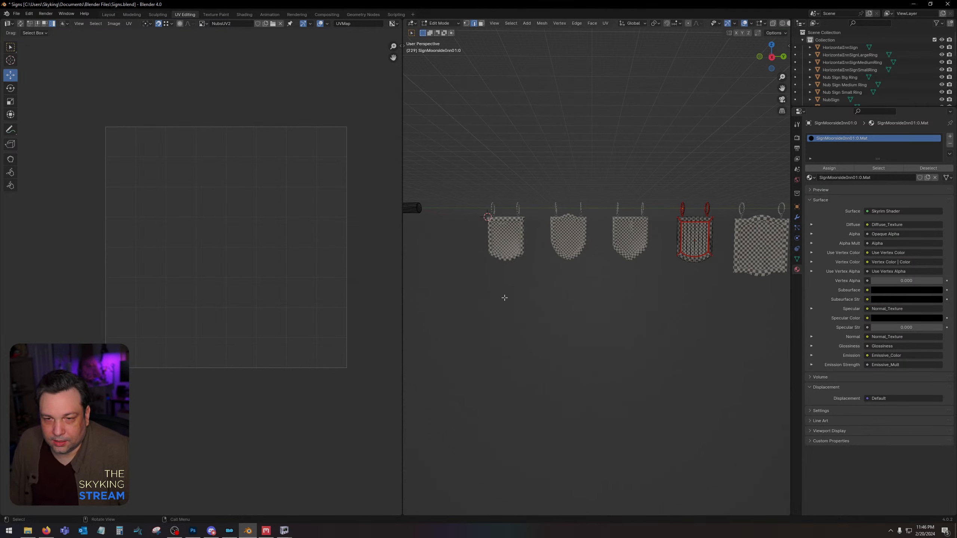
# Leave Edit Mode and select only StraightShield, making it the active object in place of the bar.
pyautogui.click(692, 243)
pyautogui.press('Tab')
pyautogui.click(677, 305)
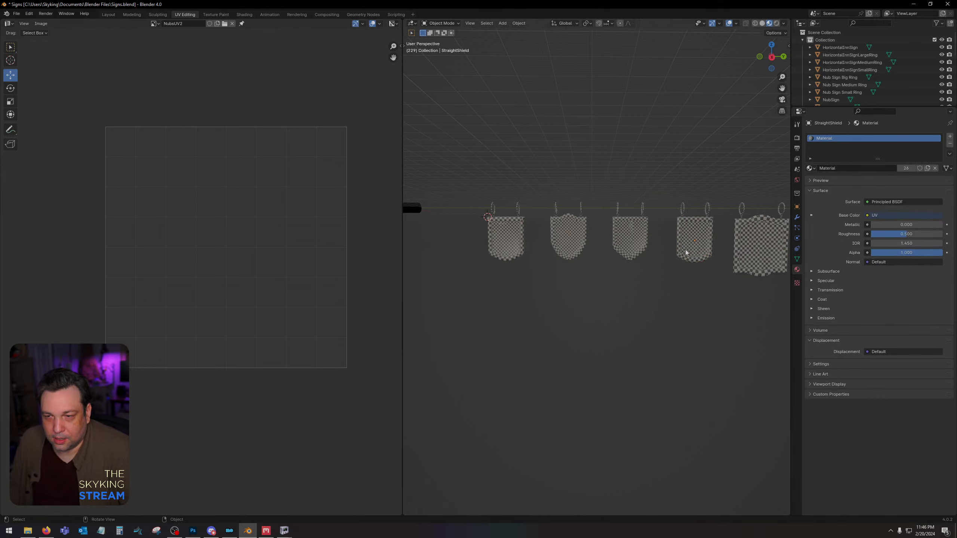
pyautogui.click(686, 252)
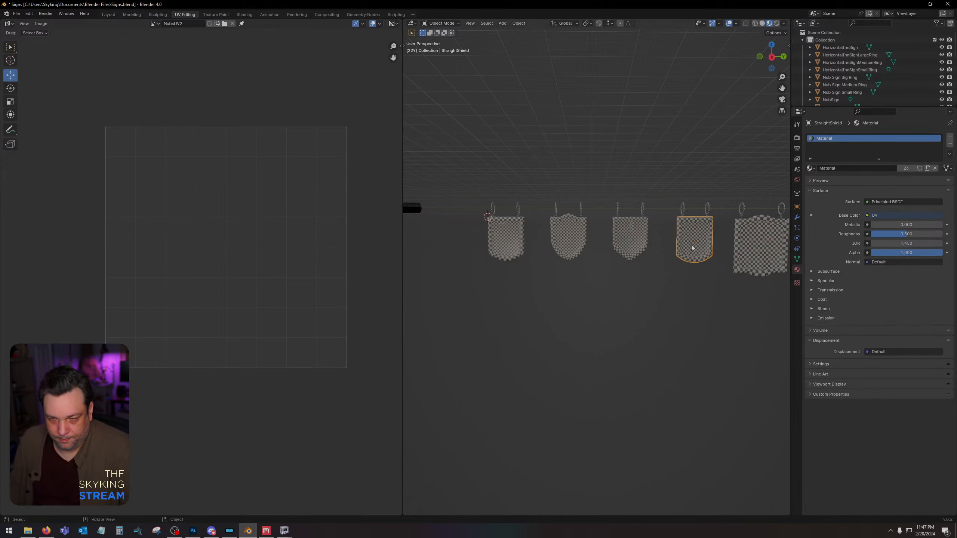
# Try showing the UV islands with all objects in Edit Mode, and with the StraightShield object alone.
pyautogui.press('a')
pyautogui.press('Tab')
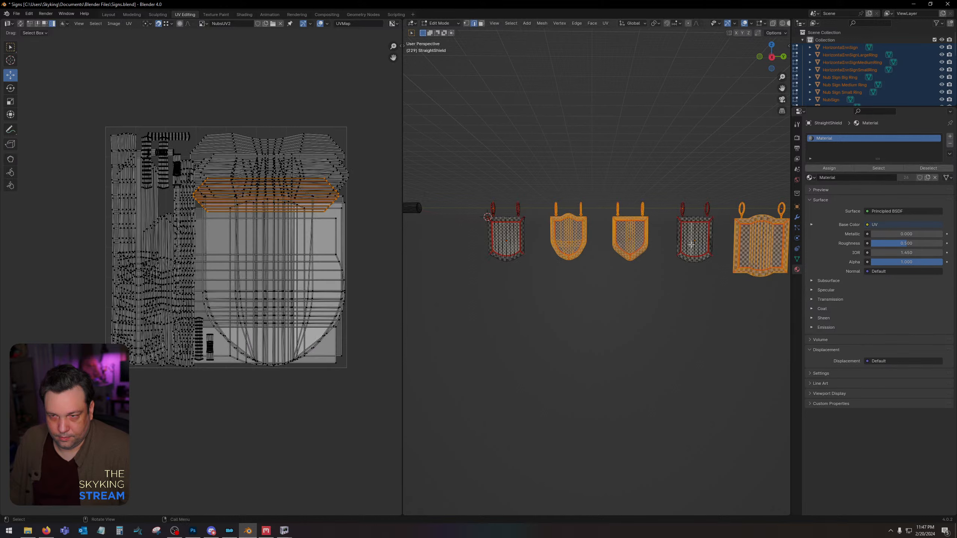
pyautogui.press('Tab')
pyautogui.click(682, 271)
pyautogui.click(688, 245)
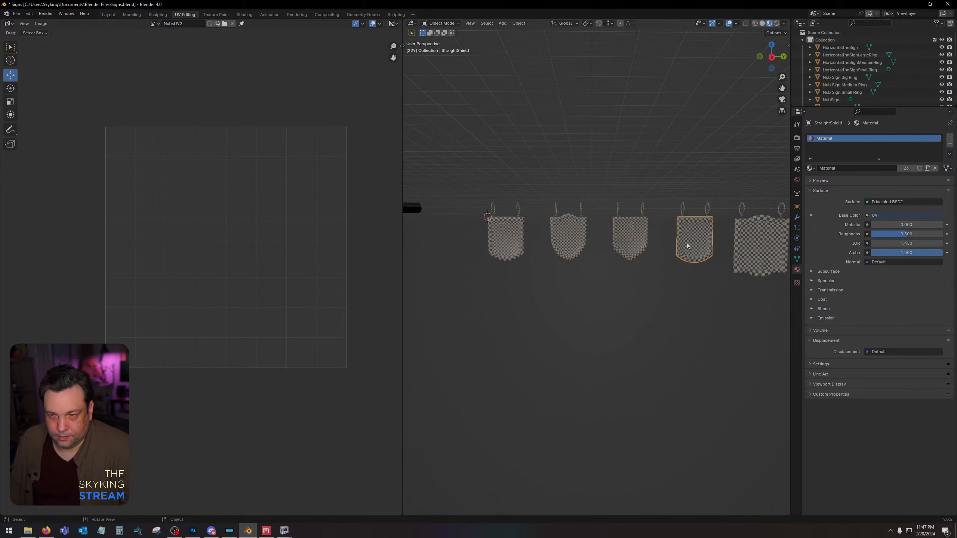
pyautogui.press('Tab')
pyautogui.moveTo(668, 190); pyautogui.dragTo(721, 270)
pyautogui.click(718, 266)
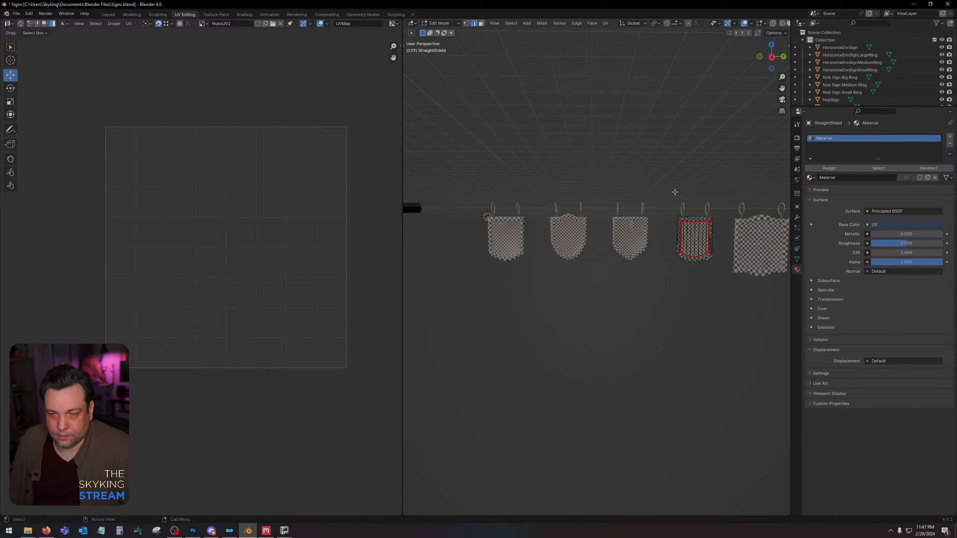
# Select the StraightShield sign with its three rings and enter Edit Mode with all of their geometry selected.
pyautogui.press('Tab')
pyautogui.moveTo(670, 194); pyautogui.dragTo(718, 273)
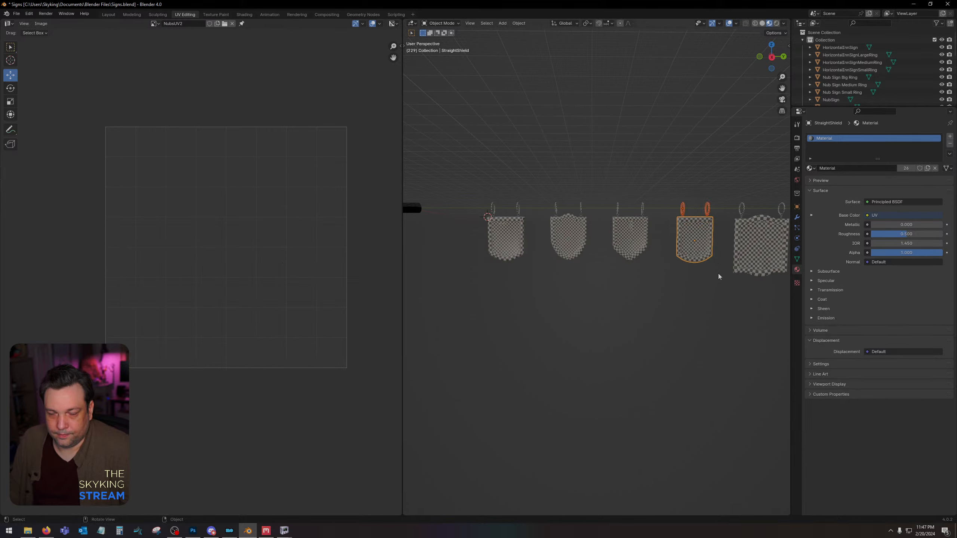
pyautogui.press('Tab')
pyautogui.press('a')
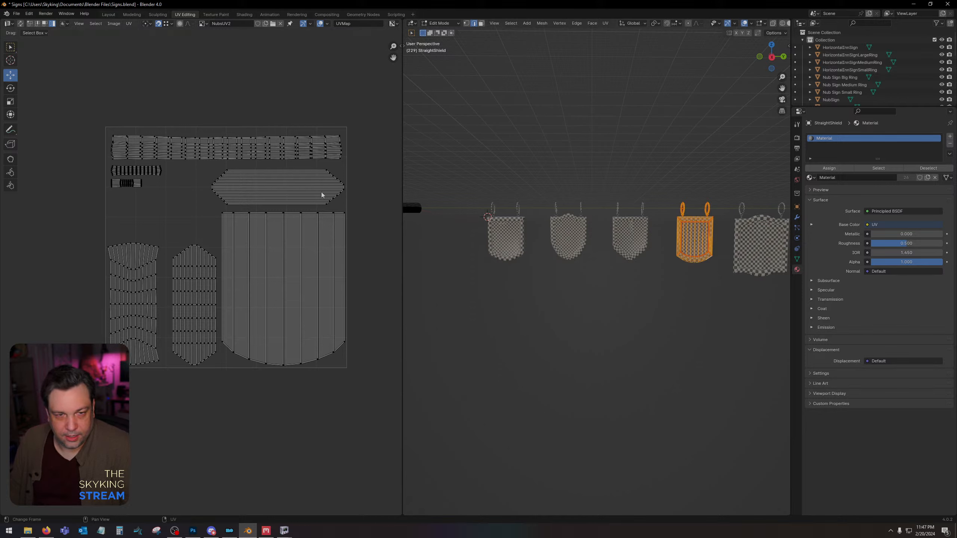
# Save the Blender file and set up a UV layout export of the sign and rings at 2048 by 2048 pixels.
pyautogui.click(16, 13)
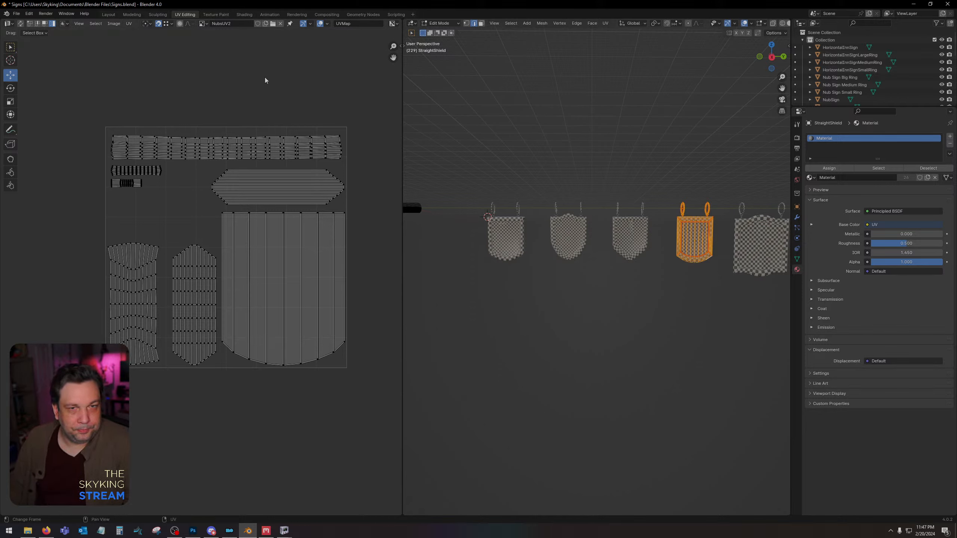
pyautogui.click(129, 24)
pyautogui.click(177, 245)
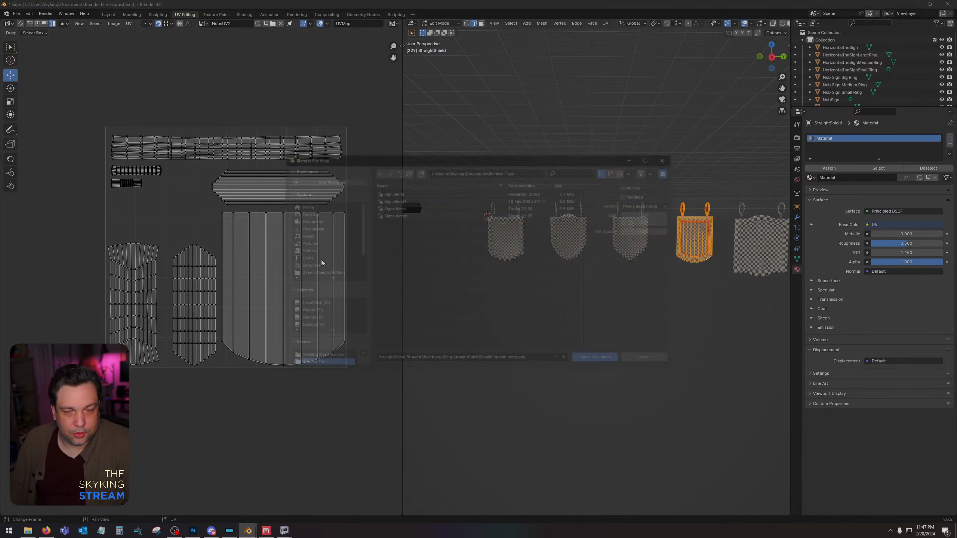
pyautogui.click(644, 215)
pyautogui.write('2048')
pyautogui.press('Tab')
pyautogui.write('2048')
pyautogui.press('Return')
# Export the UV layout as StraightShieldUV.png into the Skyking Signs Source folder on the desktop.
pyautogui.click(307, 213)
pyautogui.doubleClick(396, 210)
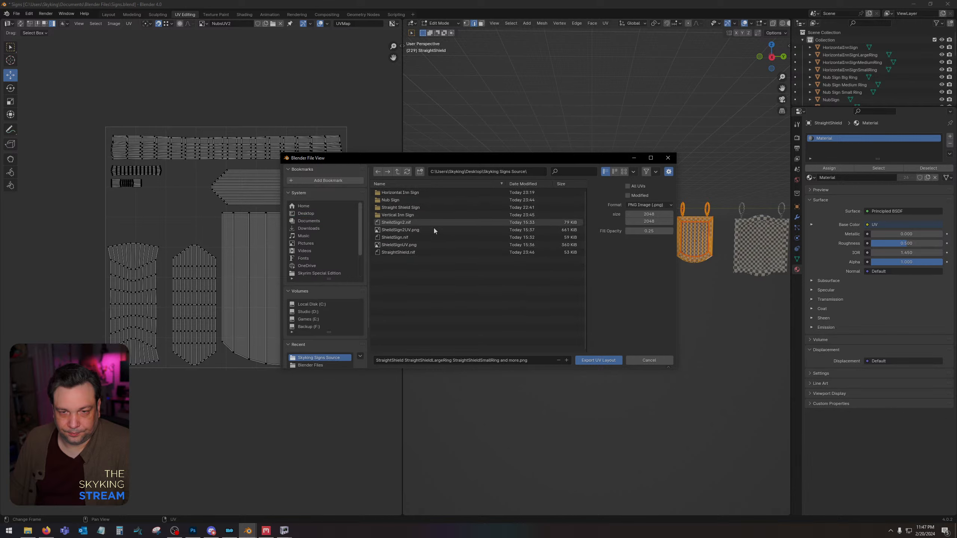
pyautogui.click(512, 359)
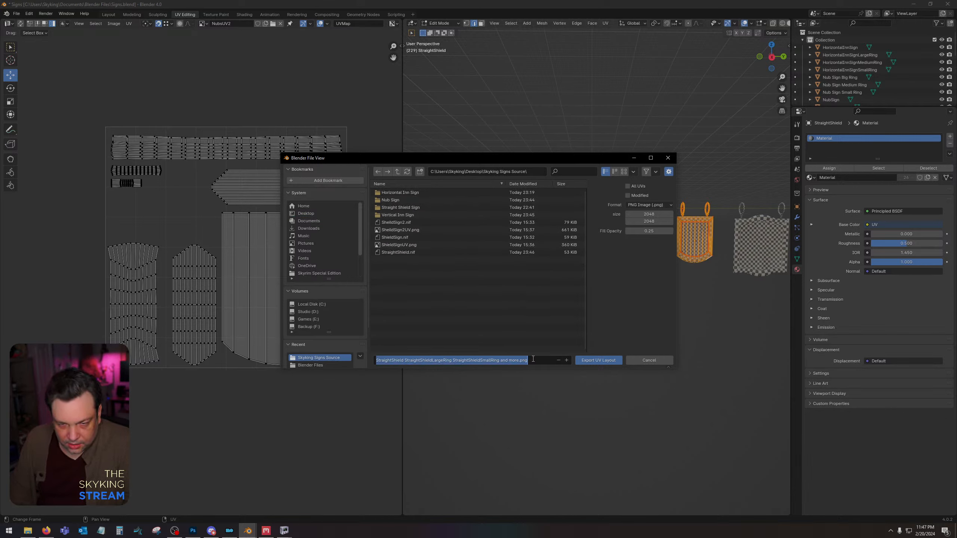
pyautogui.press('End')
pyautogui.press('BackSpace')
pyautogui.press('BackSpace')
pyautogui.press('BackSpace')
pyautogui.press('BackSpace')
pyautogui.press('BackSpace')
pyautogui.press('BackSpace')
pyautogui.press('BackSpace')
pyautogui.press('BackSpace')
pyautogui.press('BackSpace')
pyautogui.press('BackSpace')
pyautogui.press('BackSpace')
pyautogui.press('BackSpace')
pyautogui.press('BackSpace')
pyautogui.press('BackSpace')
pyautogui.press('BackSpace')
pyautogui.press('BackSpace')
pyautogui.press('BackSpace')
pyautogui.press('BackSpace')
pyautogui.press('BackSpace')
pyautogui.press('BackSpace')
pyautogui.press('BackSpace')
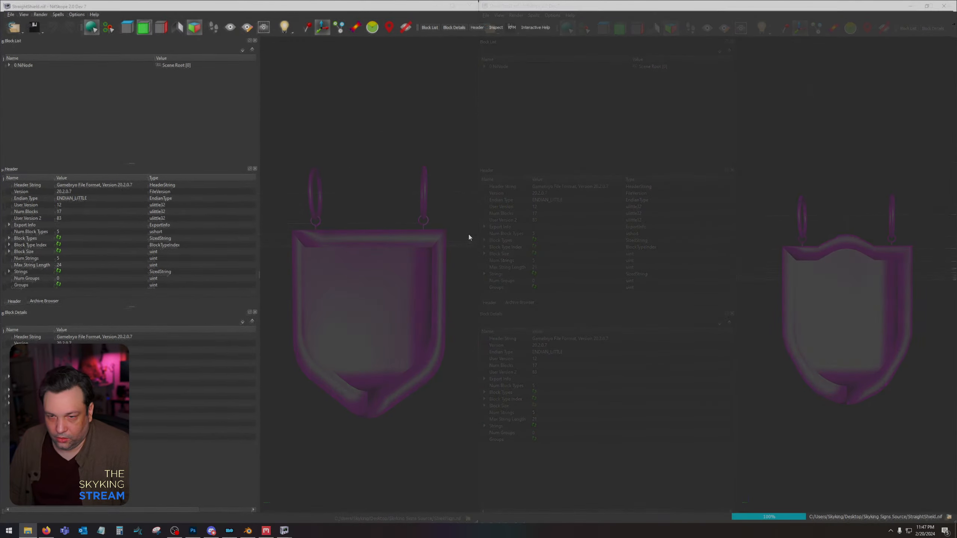
# Switch to NifSkope, place the StraightShield.nif window beside ShieldSign.nif to compare them, and close the ShieldSign.nif window.
pyautogui.moveTo(675, 294); pyautogui.dragTo(689, 340)
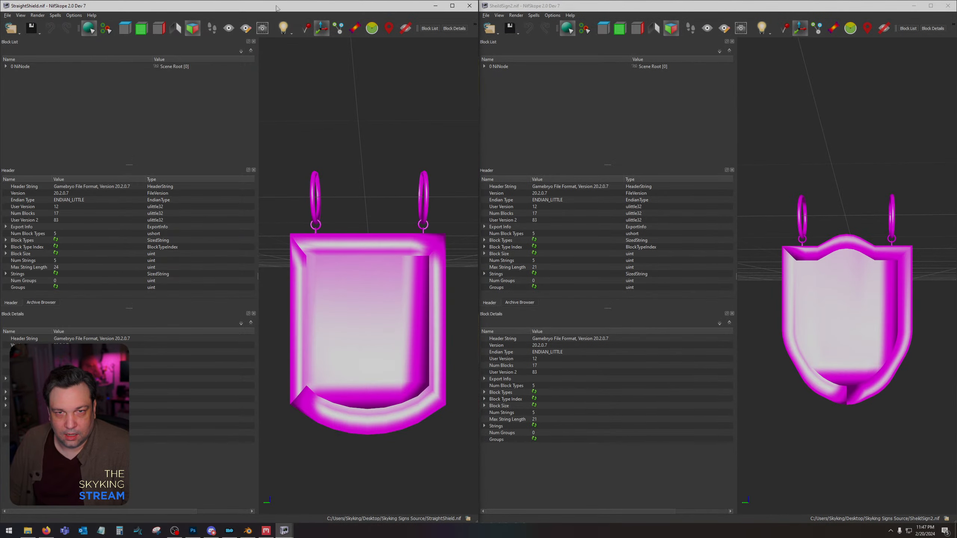
pyautogui.moveTo(277, 6); pyautogui.dragTo(956, 91)
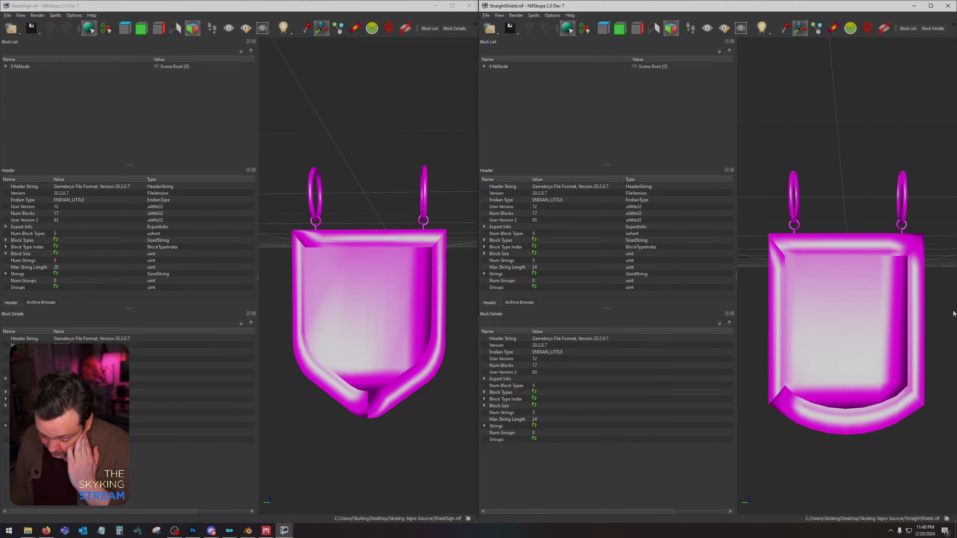
pyautogui.click(470, 6)
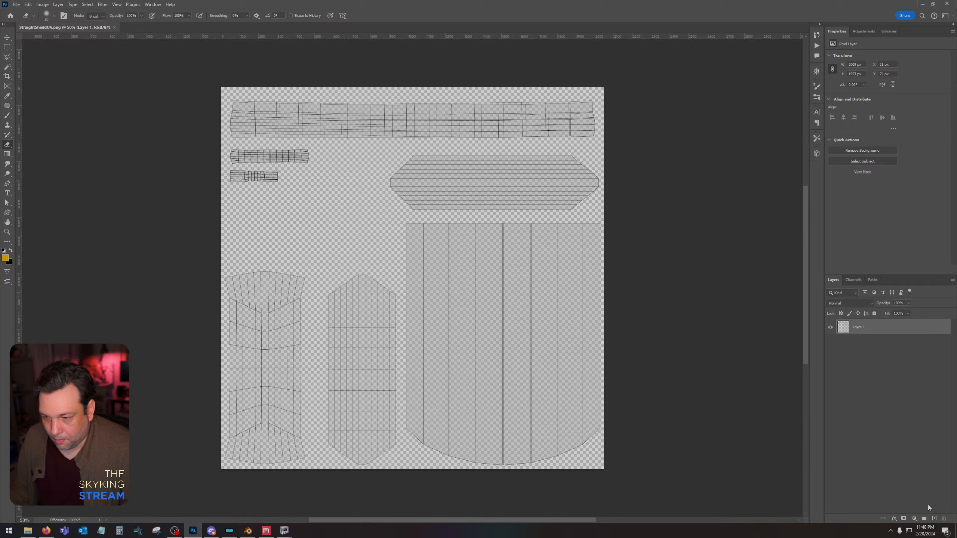
# In Photoshop, add a new layer beneath the UV layout of StraightShieldUV.png and set the foreground colour to RGB 75, 75, 75.
pyautogui.keyDown('ctrl'); pyautogui.click(934, 519); pyautogui.keyUp('ctrl')
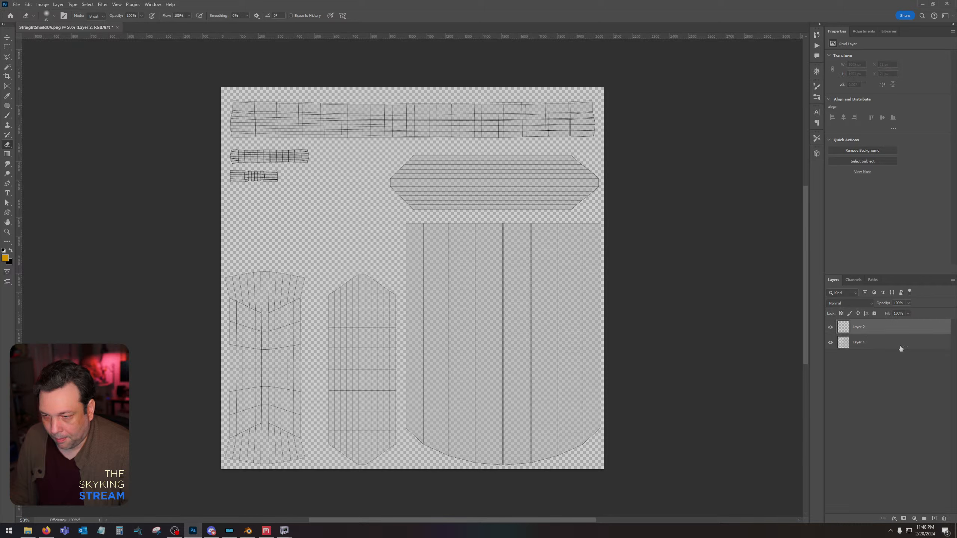
pyautogui.click(5, 258)
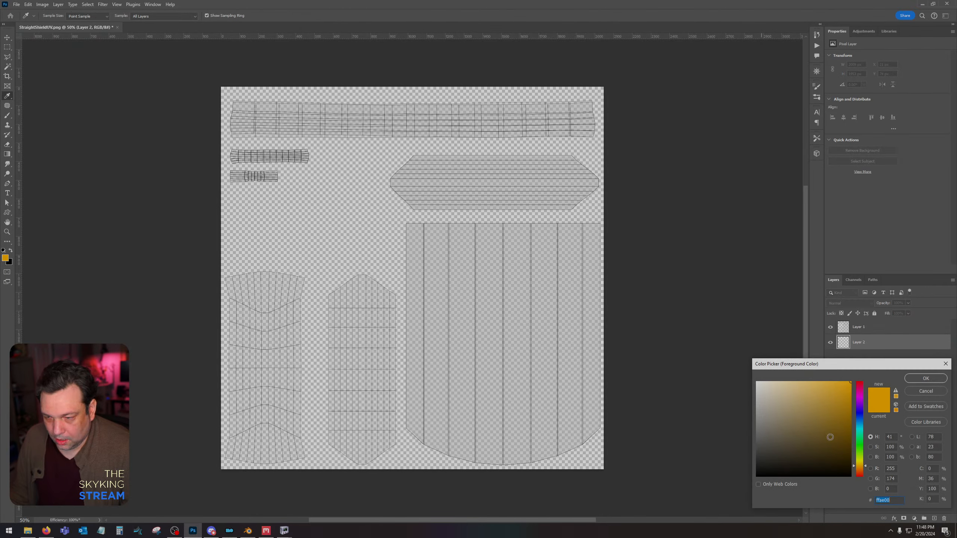
pyautogui.click(896, 469)
pyautogui.write('80')
pyautogui.press('Tab')
pyautogui.write('80')
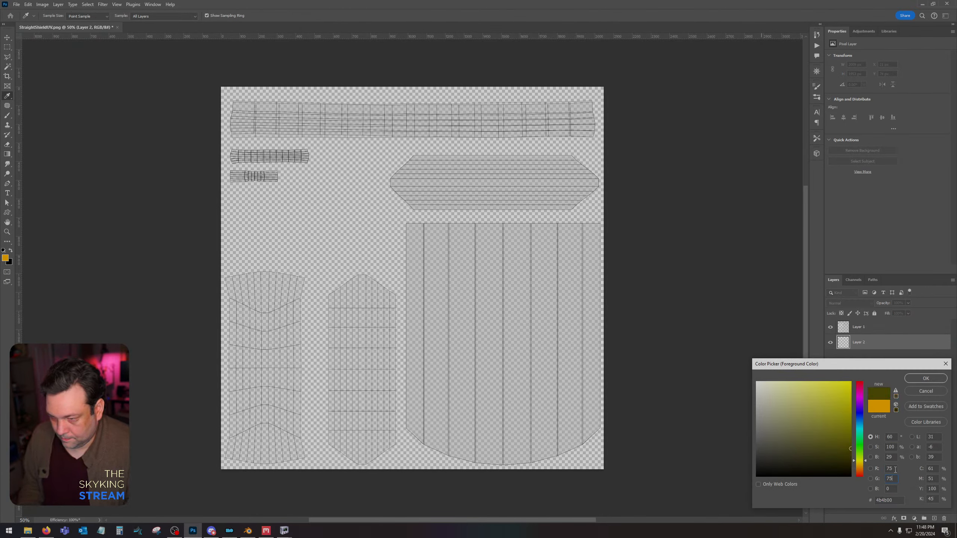
pyautogui.press('Tab')
pyautogui.write('80')
pyautogui.press('Return')
# Fill the new lower layer with the dark grey foreground colour and make the UV layout layer active.
pyautogui.hotkey('shift', 'BackSpace')
pyautogui.press('Return')
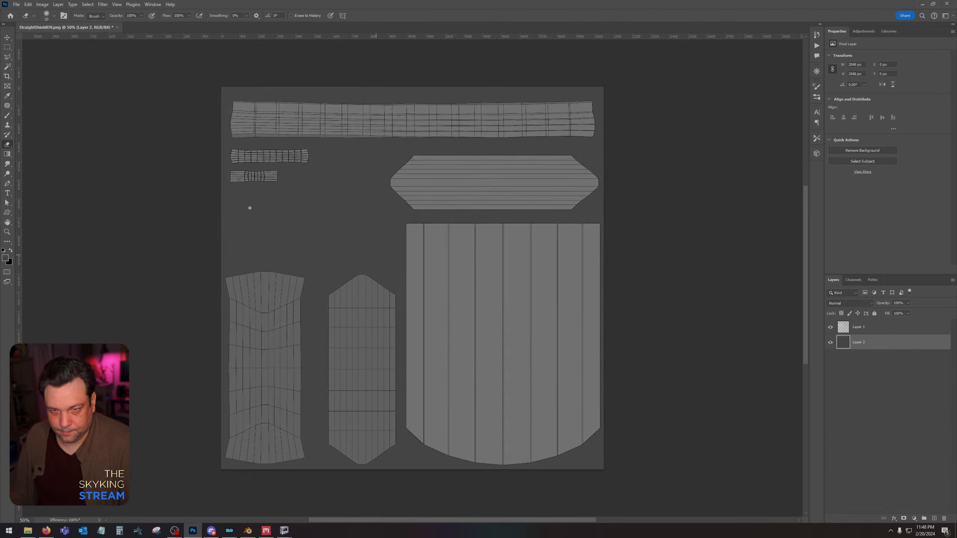
pyautogui.click(874, 325)
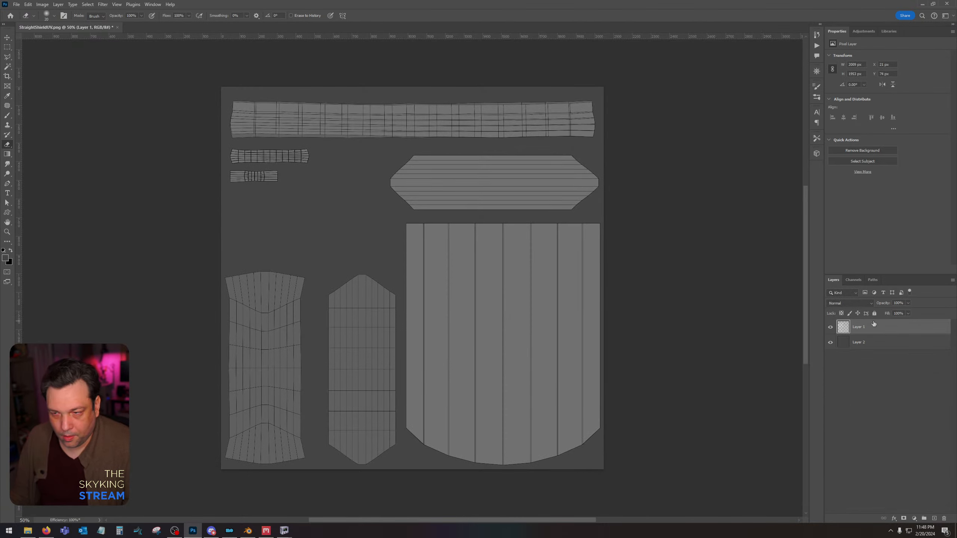
# Select the empty background around the UV islands with the Magic Wand and invert the selection to the islands.
pyautogui.click(7, 66)
pyautogui.click(264, 227)
pyautogui.click(88, 4)
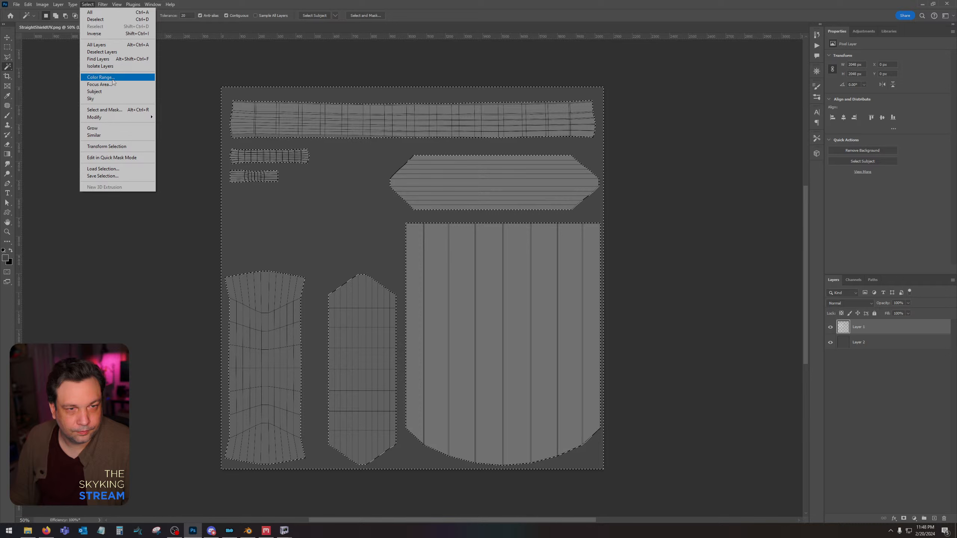
pyautogui.click(102, 34)
# Set the foreground colour to RGB 125, 125, 125.
pyautogui.click(6, 258)
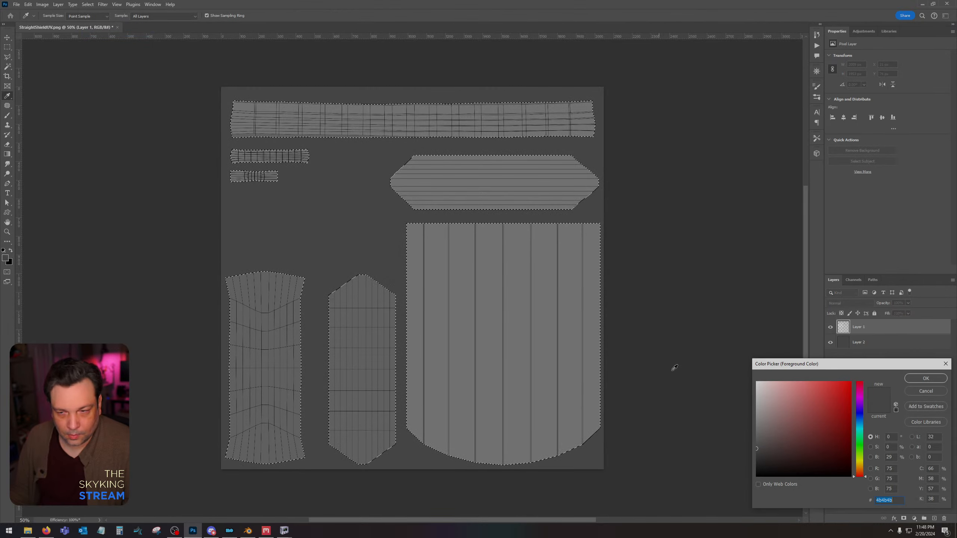
pyautogui.doubleClick(890, 469)
pyautogui.write('125')
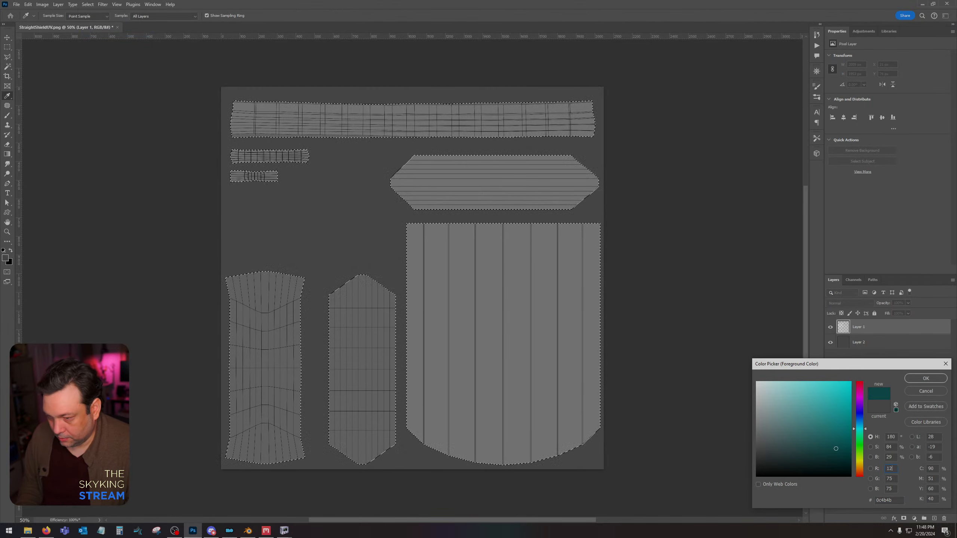
pyautogui.press('Tab')
pyautogui.write('125')
pyautogui.press('Tab')
pyautogui.write('125')
pyautogui.press('Return')
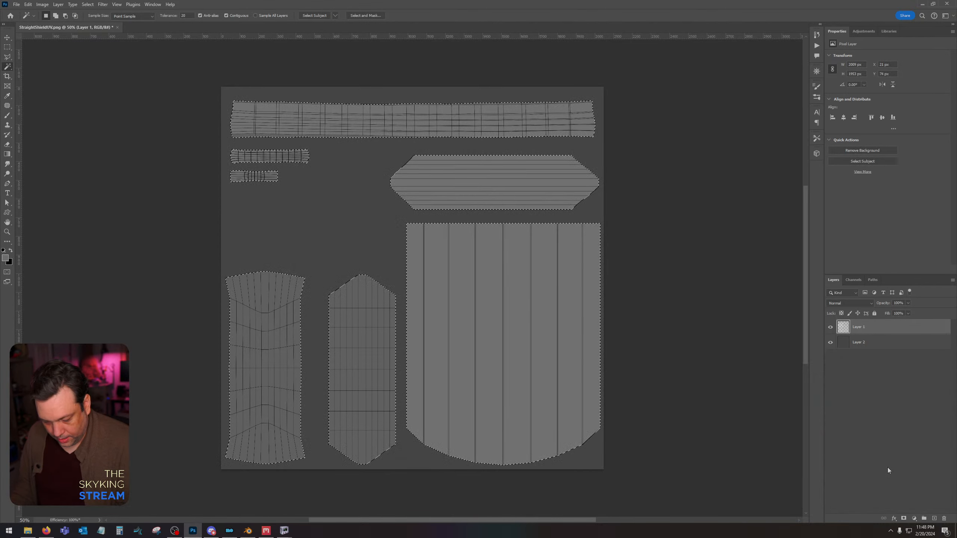
# Add a new layer above the dark grey background layer, fill the selected islands with the foreground grey, and deselect.
pyautogui.click(878, 342)
pyautogui.click(935, 518)
pyautogui.hotkey('alt', 'BackSpace')
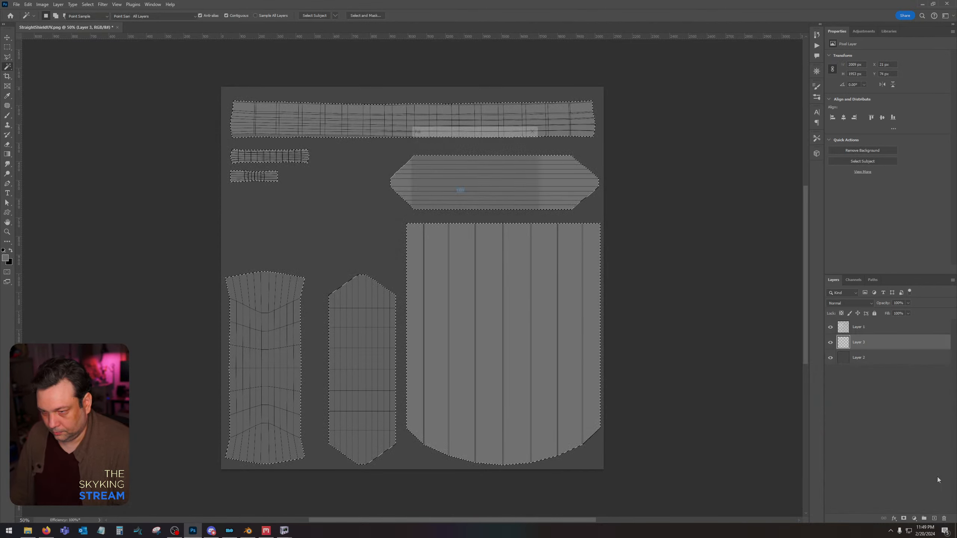
pyautogui.hotkey('ctrl', 'd')
# Select the large round-bottomed shield island with the Magic Wand and set the foreground colour to RGB 100, 100, 100.
pyautogui.click(566, 287)
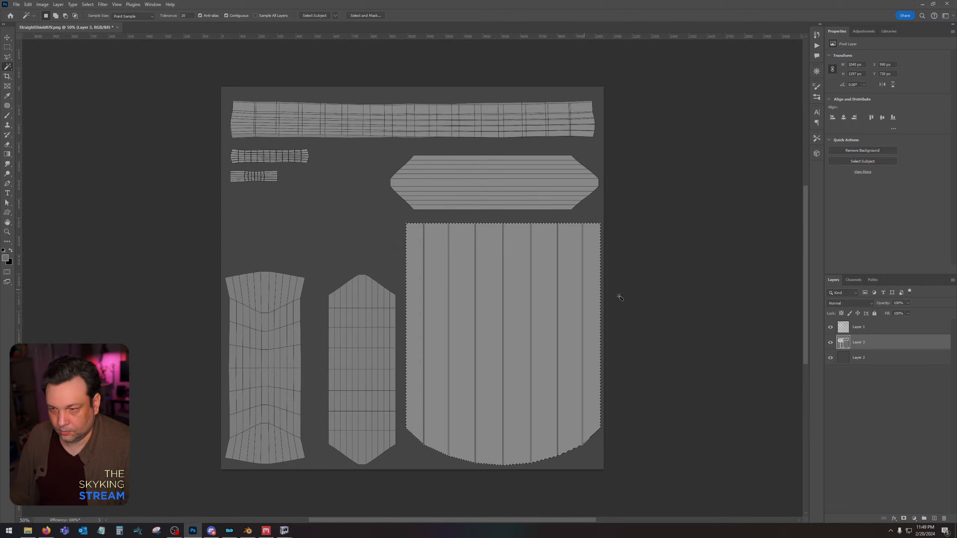
pyautogui.click(3, 260)
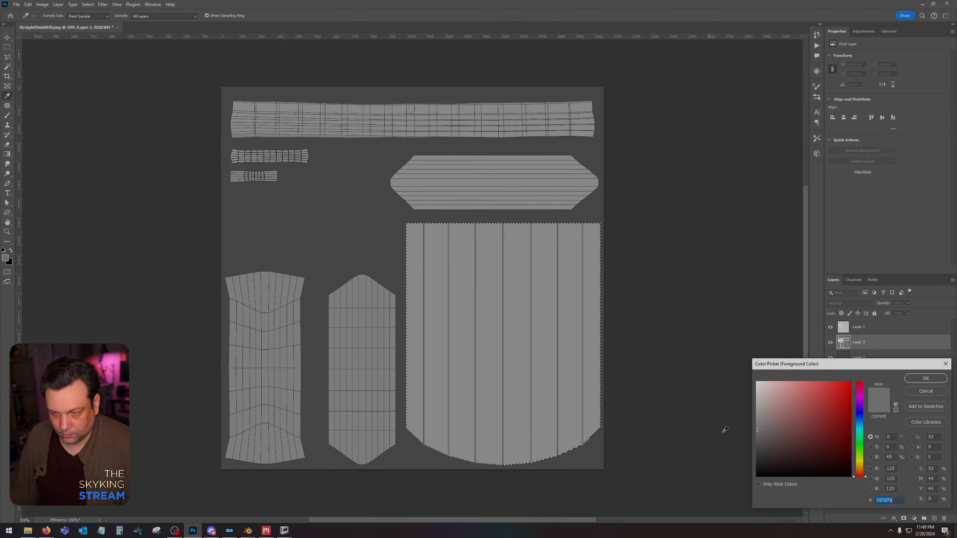
pyautogui.doubleClick(894, 469)
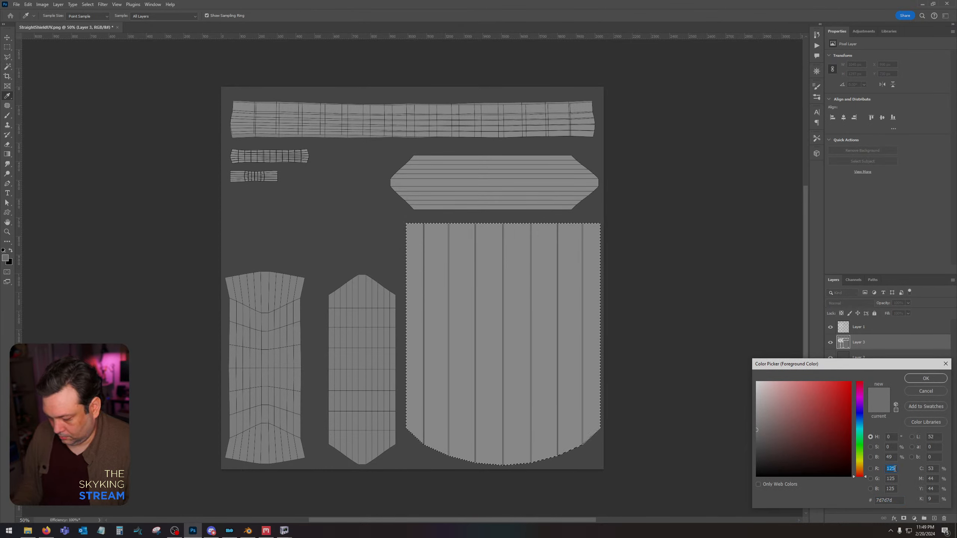
pyautogui.write('100')
pyautogui.press('Tab')
pyautogui.write('100')
pyautogui.press('Tab')
pyautogui.write('100')
pyautogui.press('Return')
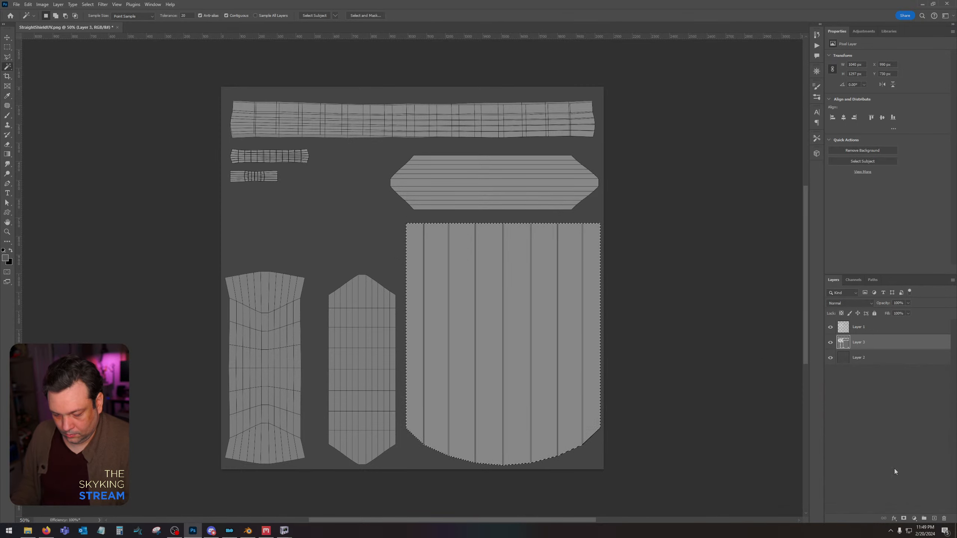
# Fill the selected shield island with the foreground grey, deselect, and hide the UV layout layer.
pyautogui.hotkey('alt', 'BackSpace')
pyautogui.hotkey('ctrl', 'd')
pyautogui.click(831, 327)
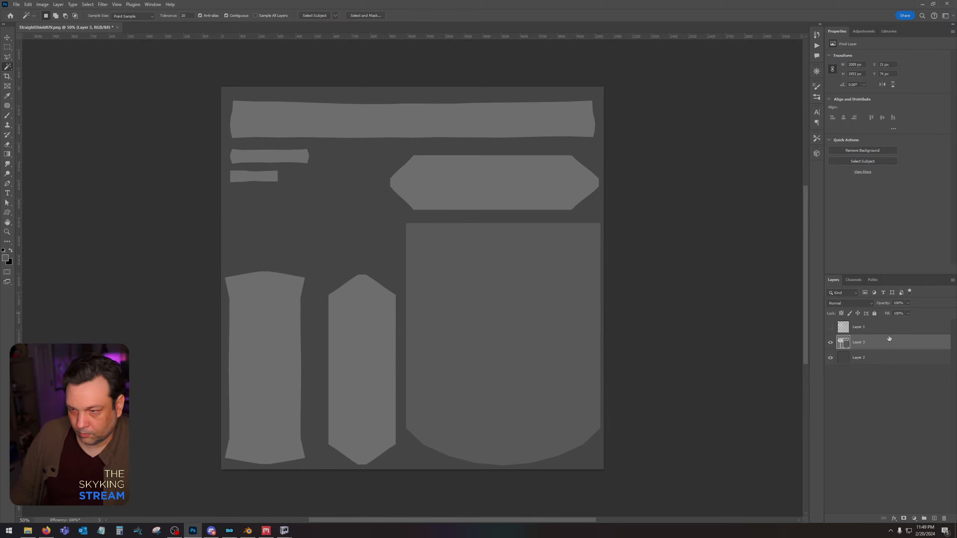
# Select the horizontal hexagonal island and both tall vertical islands, fill them with the foreground grey on a new layer, and deselect.
pyautogui.click(526, 199)
pyautogui.keyDown('shift'); pyautogui.click(386, 343); pyautogui.keyUp('shift')
pyautogui.keyDown('shift'); pyautogui.click(284, 350); pyautogui.keyUp('shift')
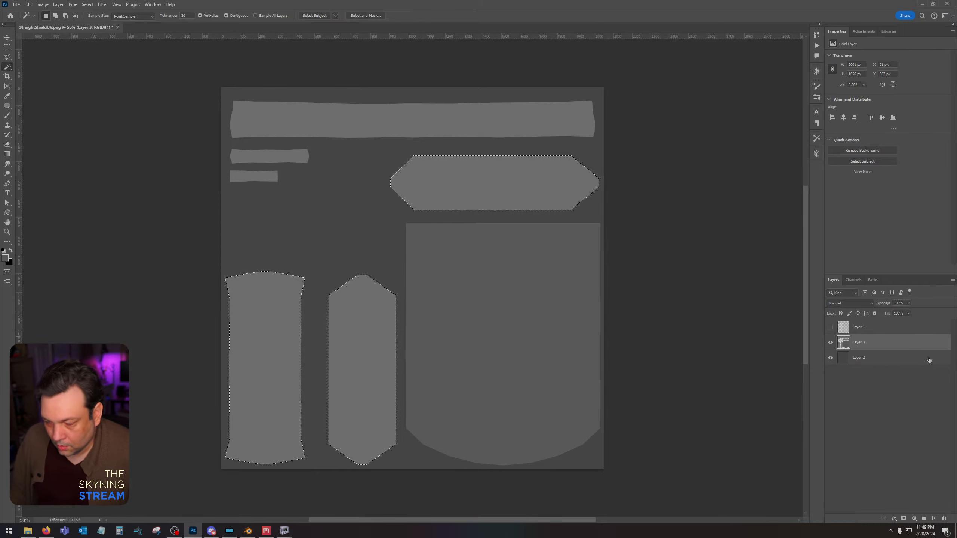
pyautogui.click(935, 519)
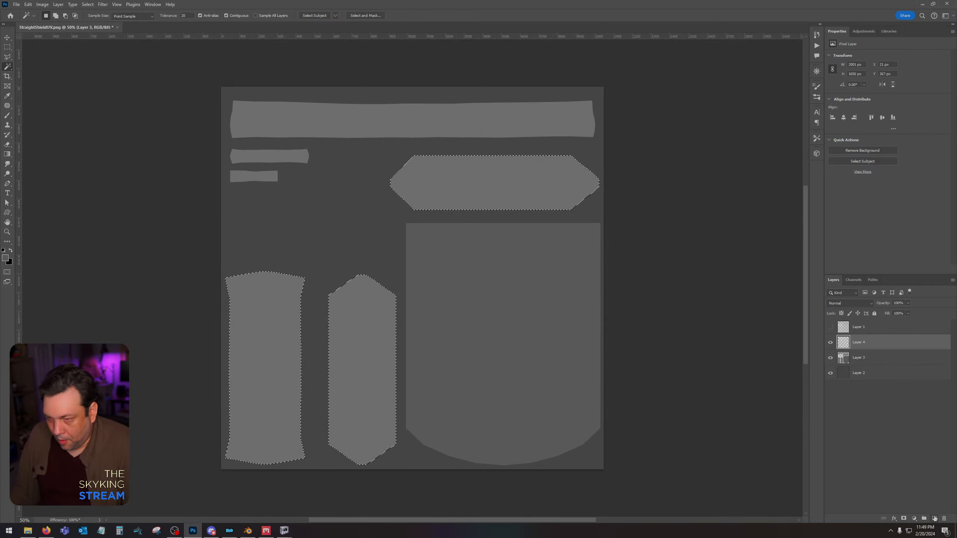
pyautogui.hotkey('alt', 'BackSpace')
pyautogui.hotkey('ctrl', 'd')
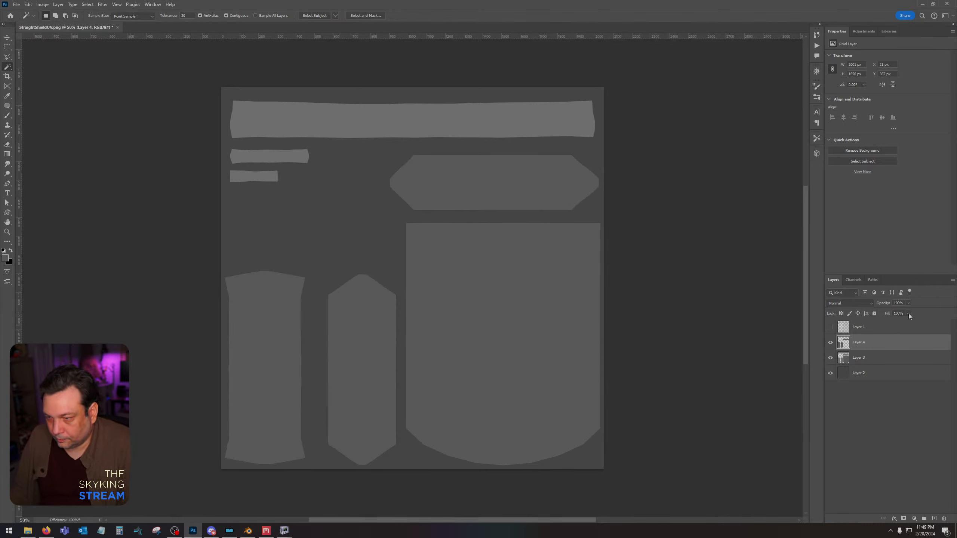
# Set Layer 4's fill to 0% and add an Inner Shadow effect with its opacity lowered to just over a third.
pyautogui.moveTo(907, 323); pyautogui.dragTo(874, 322)
pyautogui.doubleClick(869, 344)
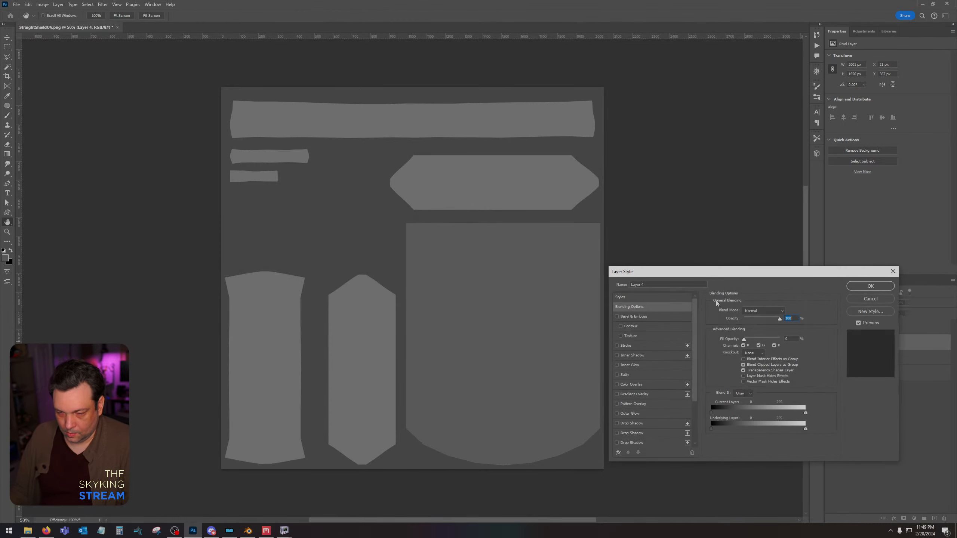
pyautogui.click(662, 356)
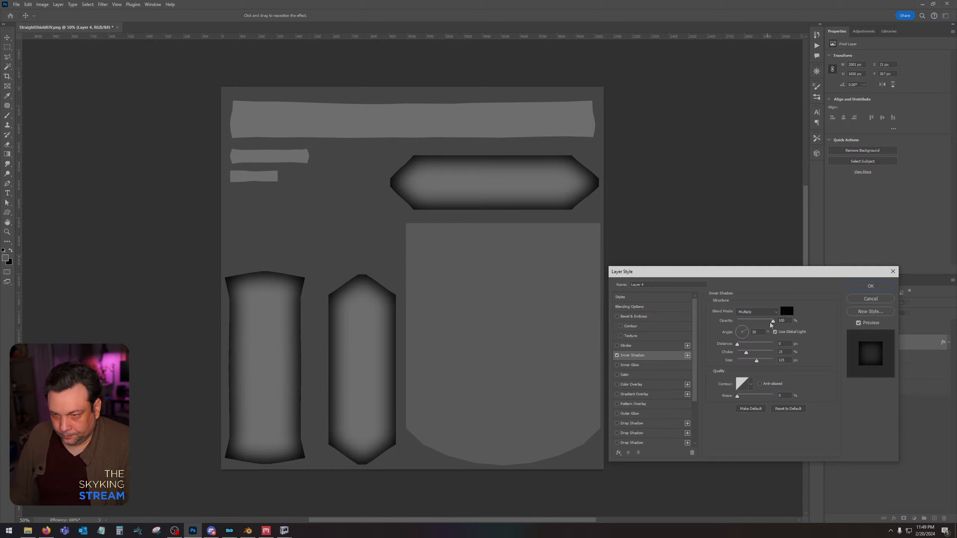
pyautogui.moveTo(771, 324); pyautogui.dragTo(750, 325)
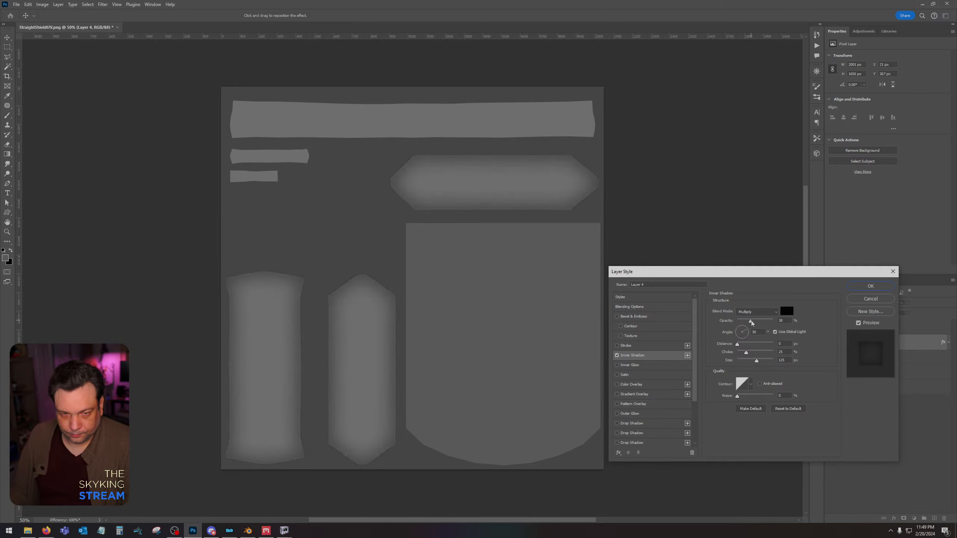
pyautogui.click(869, 287)
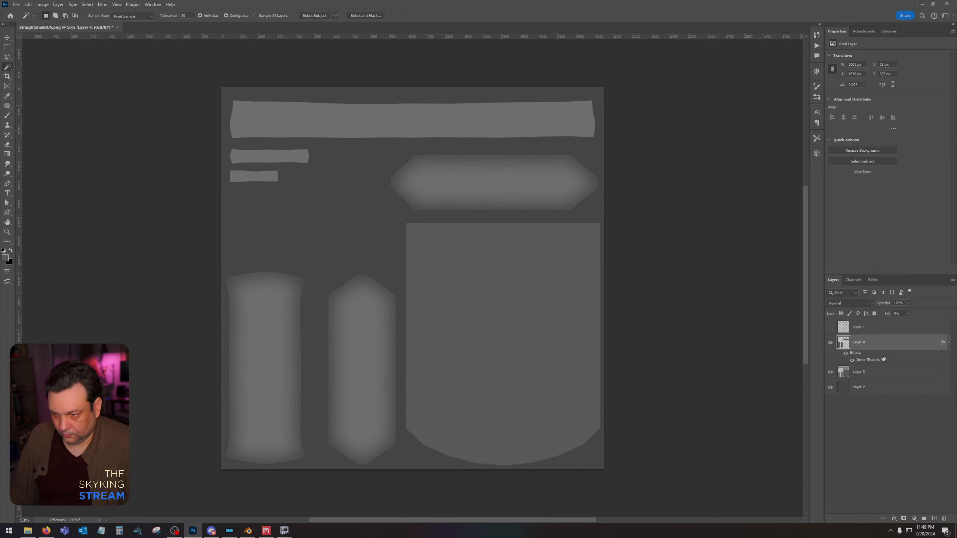
# Try filling the three strip islands at the top of the template on Layer 4 to give them its inner shadow.
pyautogui.click(874, 373)
pyautogui.click(246, 101)
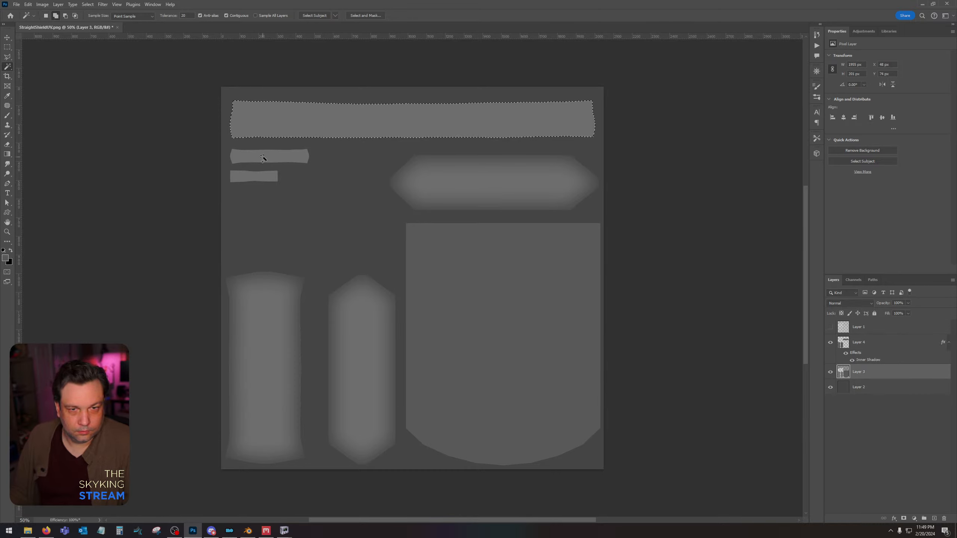
pyautogui.keyDown('shift'); pyautogui.click(262, 156); pyautogui.keyUp('shift')
pyautogui.keyDown('shift'); pyautogui.click(256, 176); pyautogui.keyUp('shift')
pyautogui.click(870, 347)
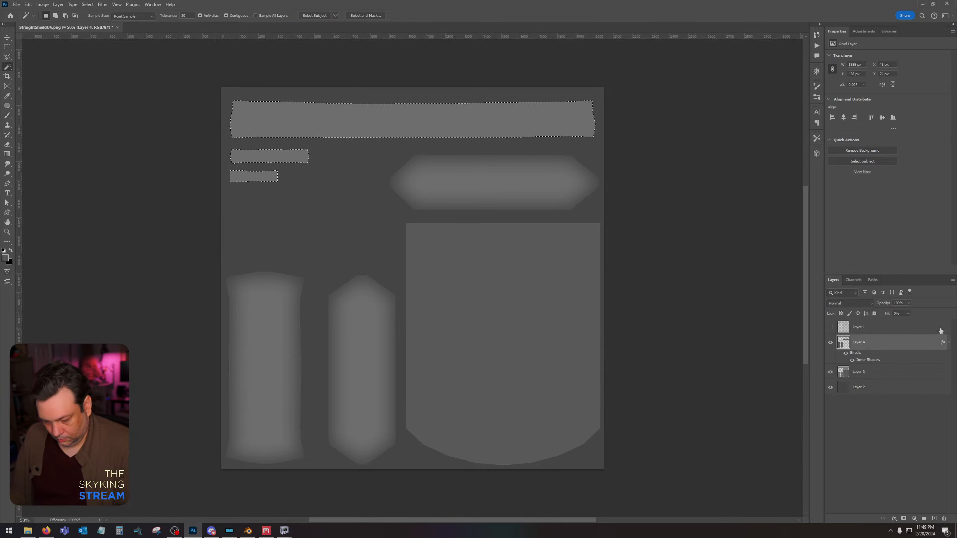
pyautogui.hotkey('alt', 'BackSpace')
pyautogui.press('d')
pyautogui.hotkey('ctrl', 'd')
# Undo the fill of the three strip islands on Layer 4 and clear the selection.
pyautogui.hotkey('ctrl', 'z')
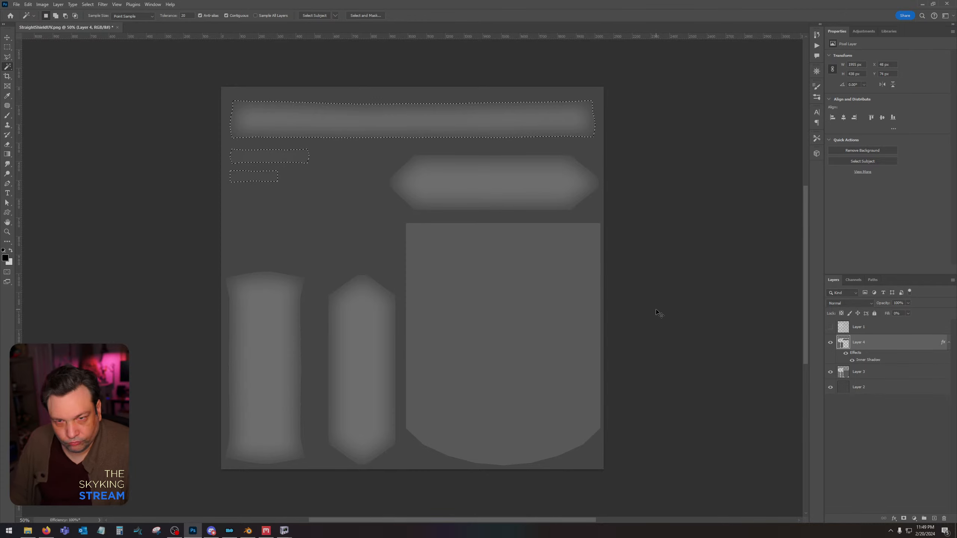
pyautogui.hotkey('ctrl', 'z')
pyautogui.hotkey('ctrl', 'd')
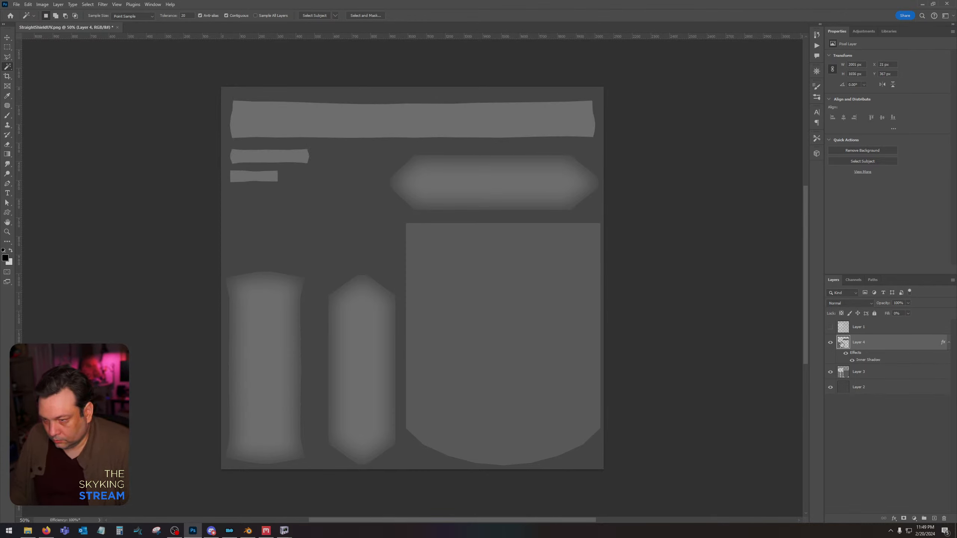
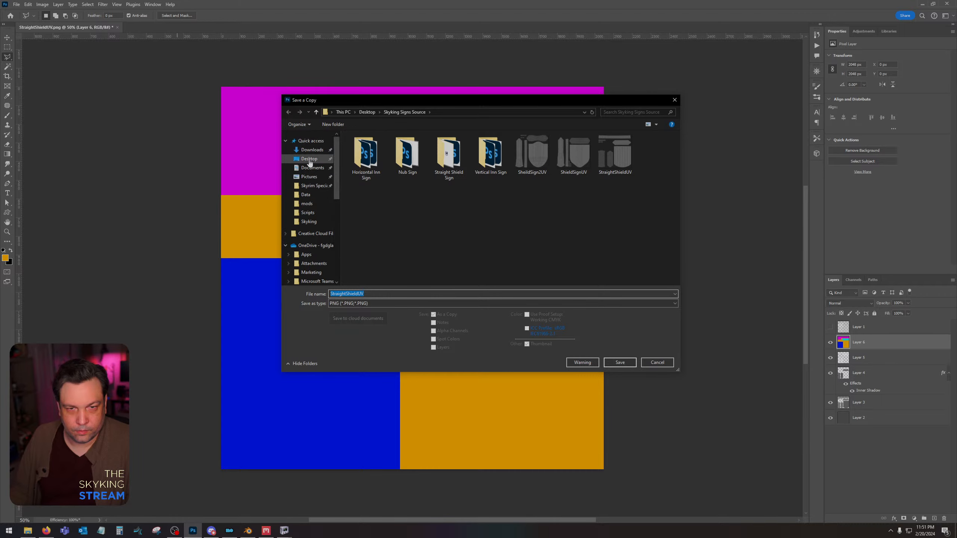
# Save a PNG copy of the colour ID map to the Desktop as StraightShieldID.
pyautogui.click(376, 293)
pyautogui.press('BackSpace')
pyautogui.press('BackSpace')
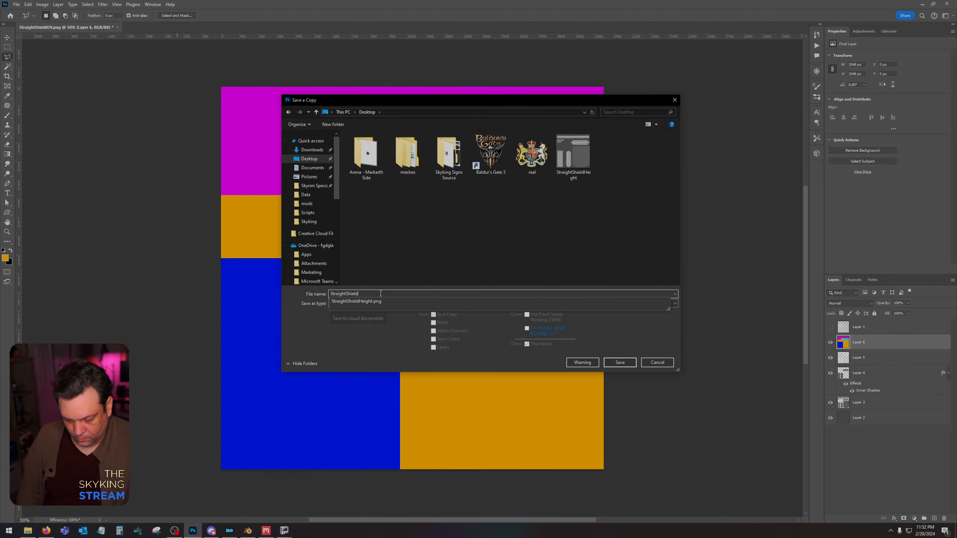
pyautogui.write('ID')
pyautogui.press('Return')
pyautogui.press('Return')
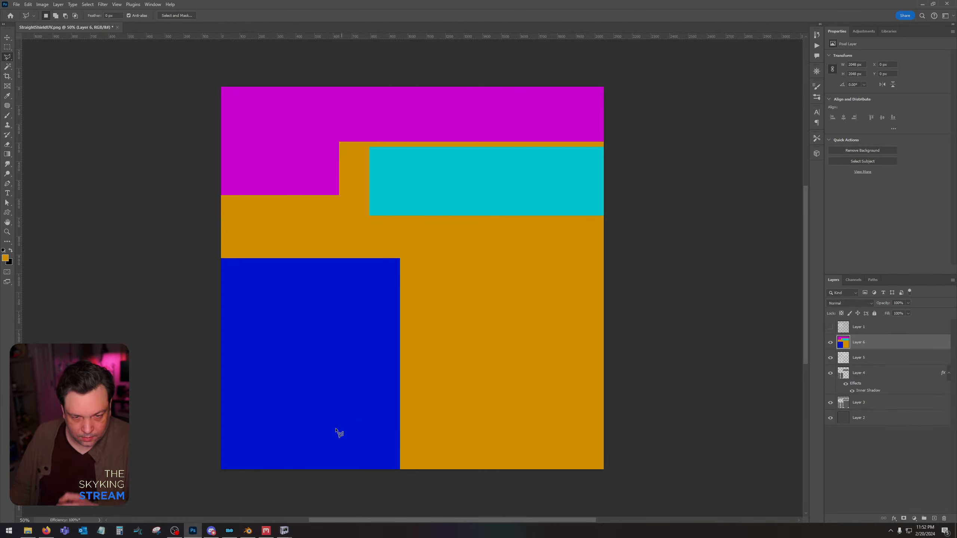
# Switch to Quixel Mixer and load the StraightShieldHeight image as the displacement map of the Paint 1 layer.
pyautogui.click(266, 531)
pyautogui.click(751, 26)
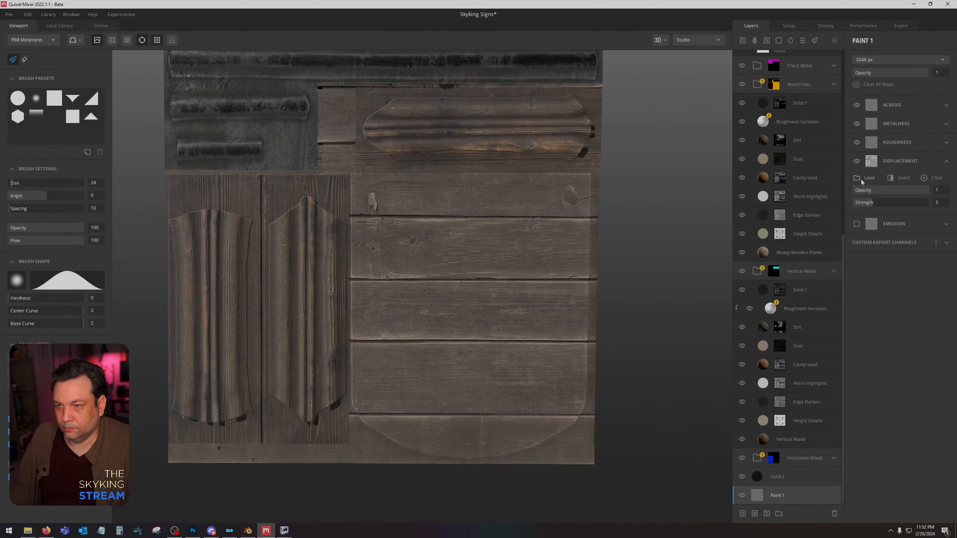
pyautogui.click(862, 180)
pyautogui.doubleClick(299, 68)
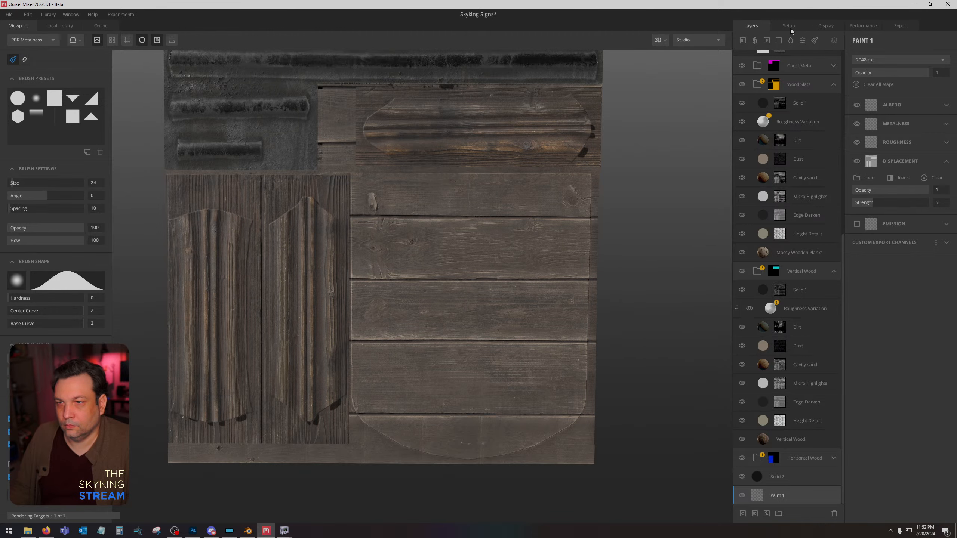
# Replace the Material ID map of Texture Set 1 with StraightShieldID.png and close the material editor.
pyautogui.click(789, 27)
pyautogui.click(868, 197)
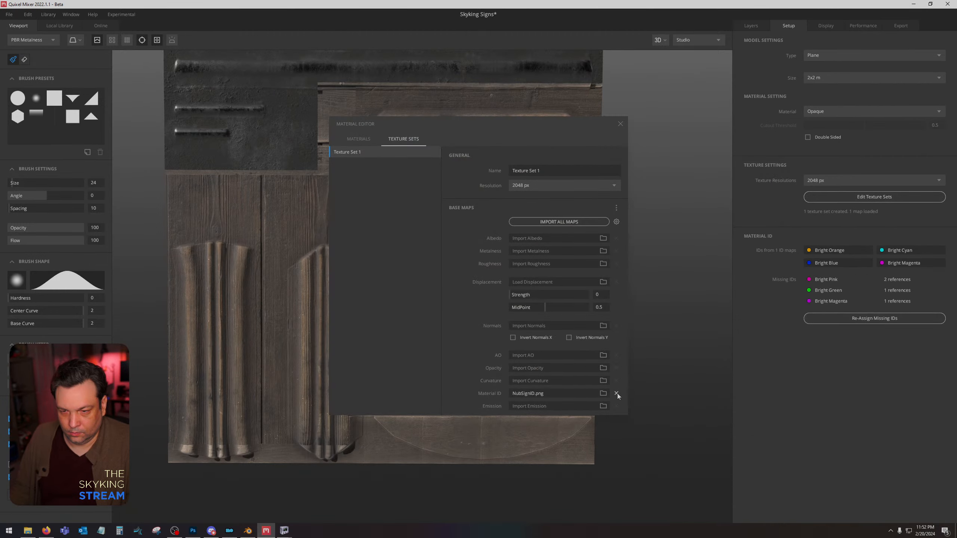
pyautogui.click(603, 393)
pyautogui.click(343, 64)
pyautogui.doubleClick(343, 64)
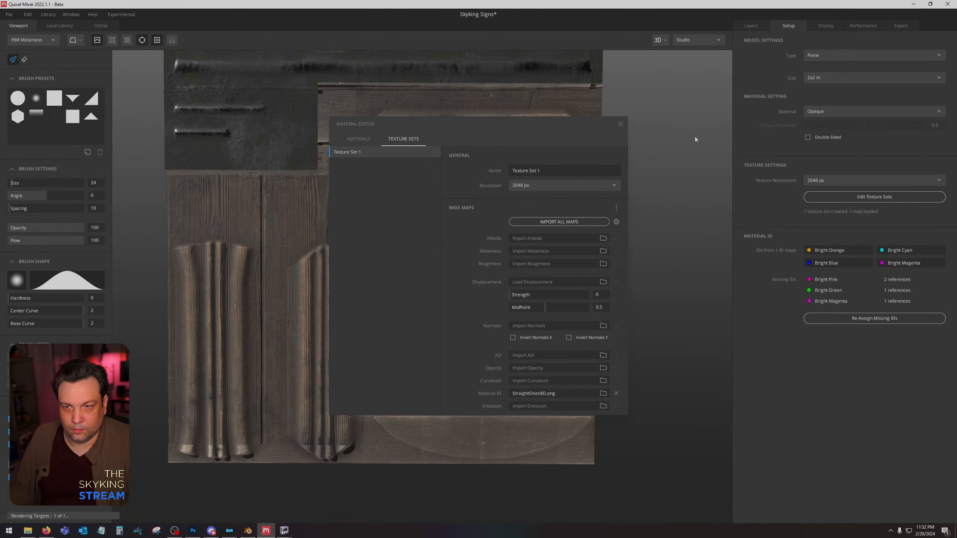
pyautogui.click(621, 124)
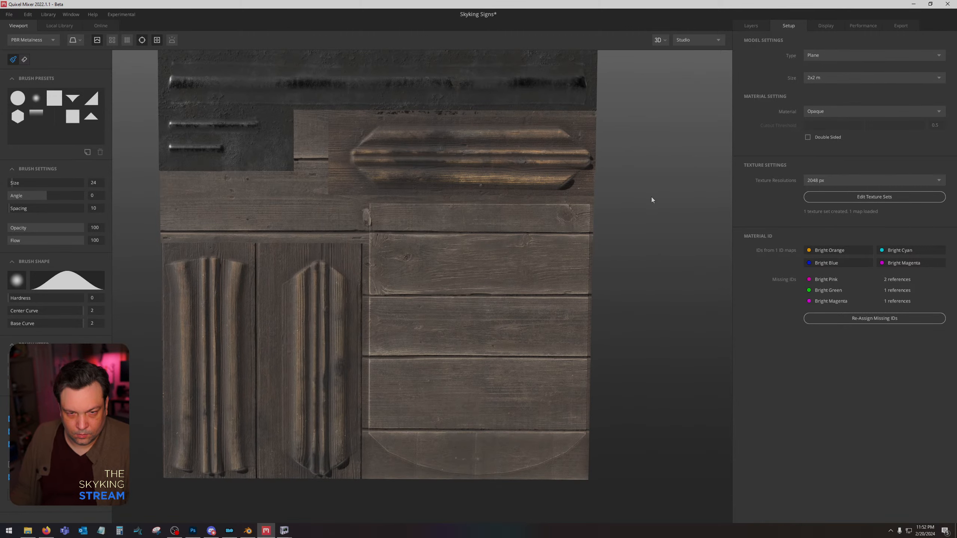
# Set the Mossy Wooden Planks layer's tiling offset to -0.353 in X and -0.025 in Y.
pyautogui.moveTo(652, 199); pyautogui.dragTo(642, 217, button='middle')
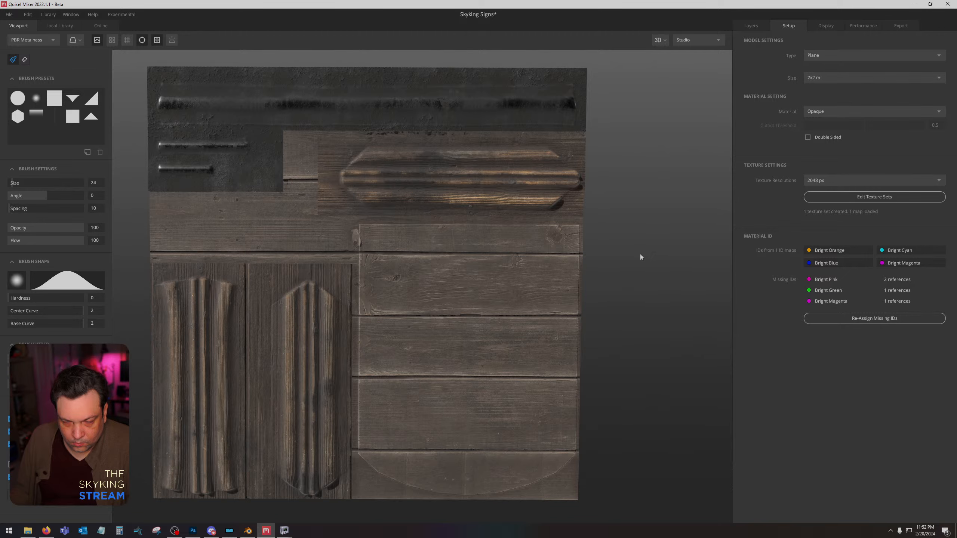
pyautogui.moveTo(640, 255)
pyautogui.mouseDown()
pyautogui.moveTo(640, 211)
pyautogui.moveTo(642, 243)
pyautogui.mouseUp()
pyautogui.click(751, 26)
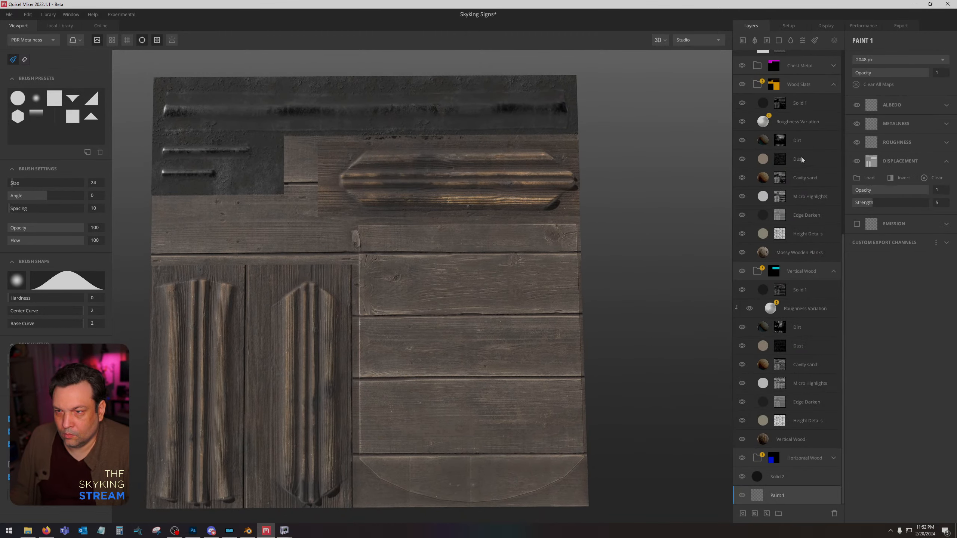
pyautogui.click(805, 252)
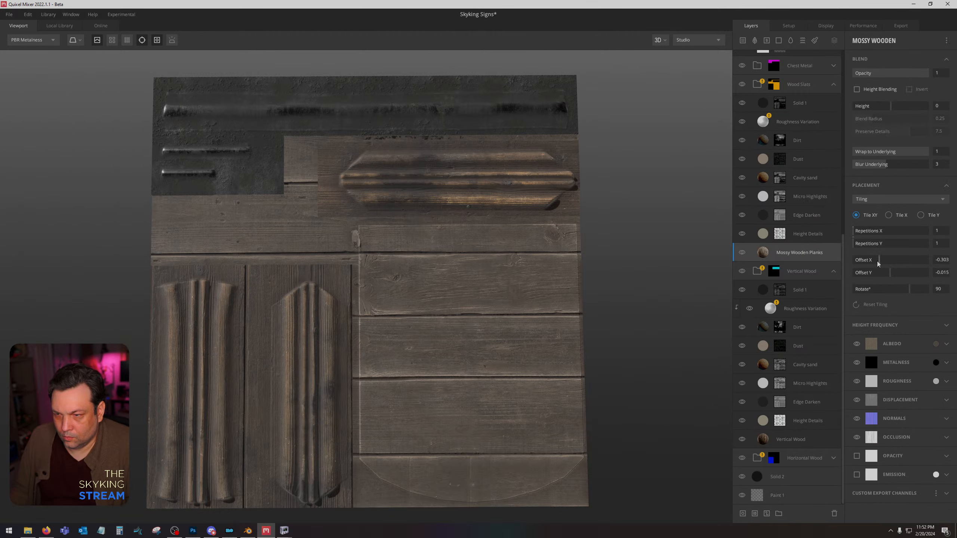
pyautogui.moveTo(879, 262); pyautogui.dragTo(878, 263)
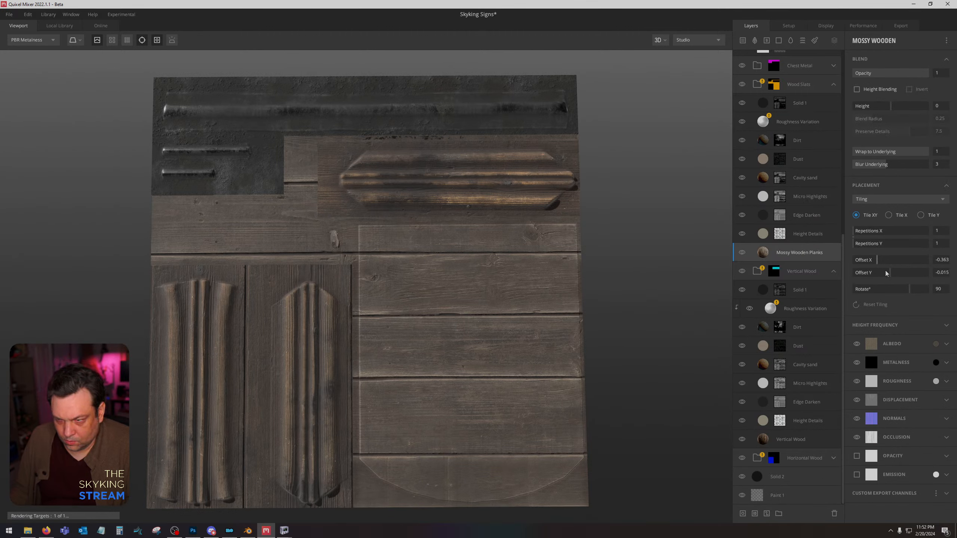
pyautogui.hotkey('ctrl', 'z')
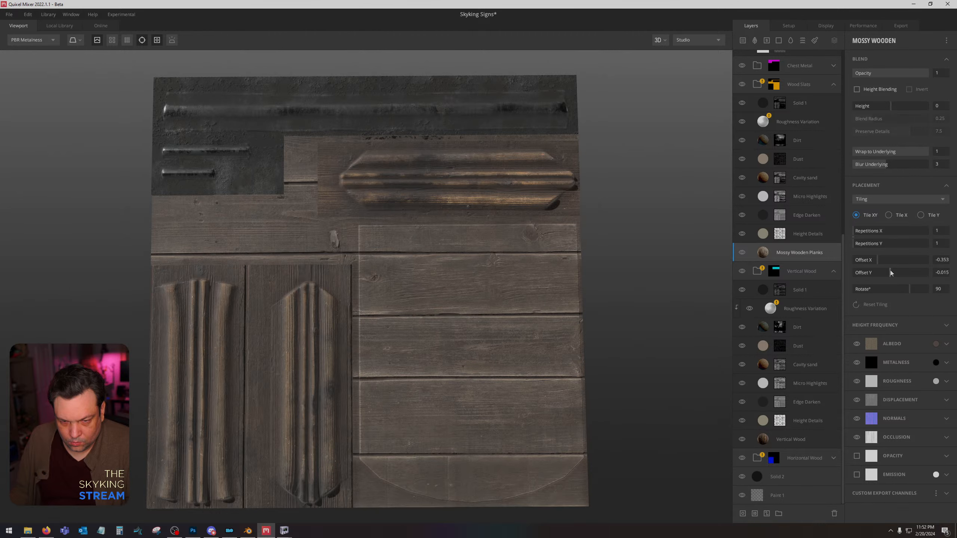
pyautogui.moveTo(891, 271); pyautogui.dragTo(891, 272)
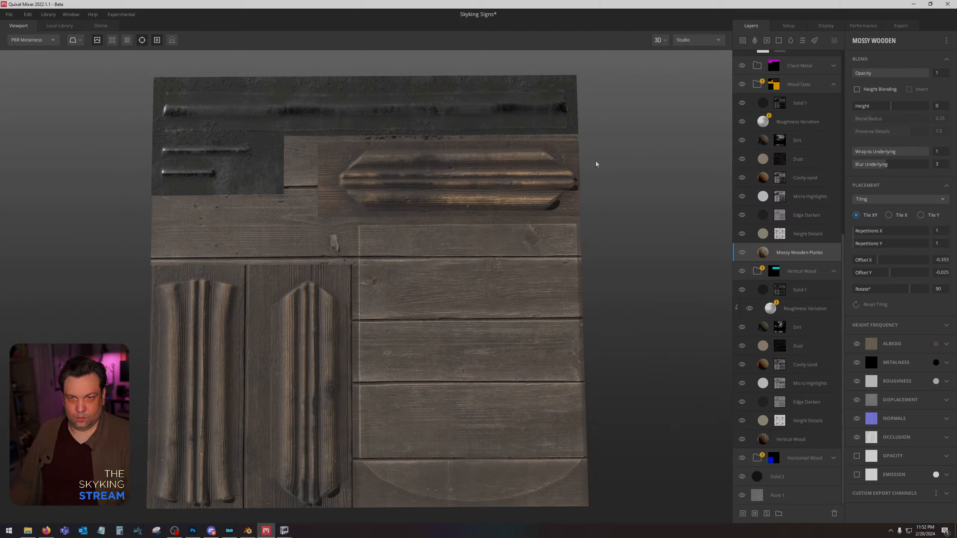
# Export the 2048 px texture maps to disk with the asset name Straight Sign.
pyautogui.click(902, 26)
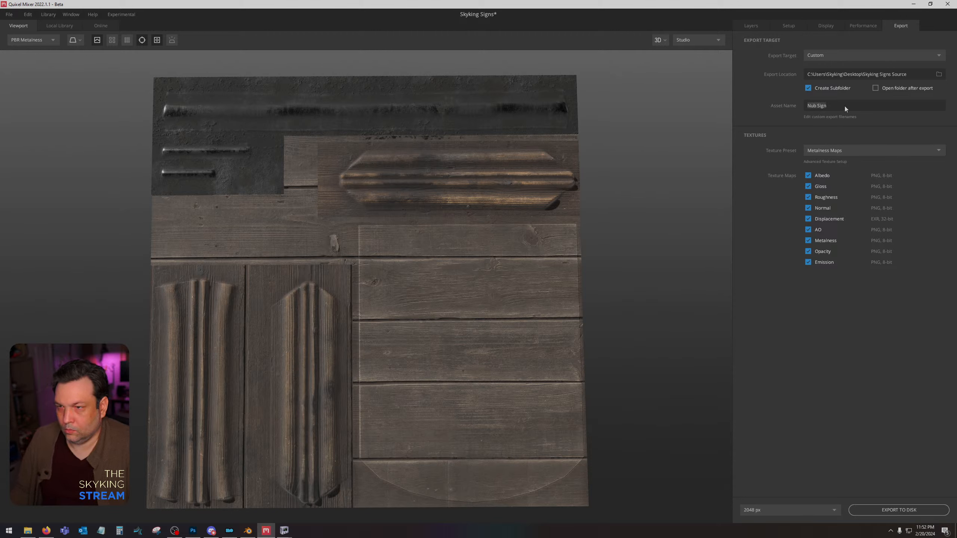
pyautogui.write('Straight')
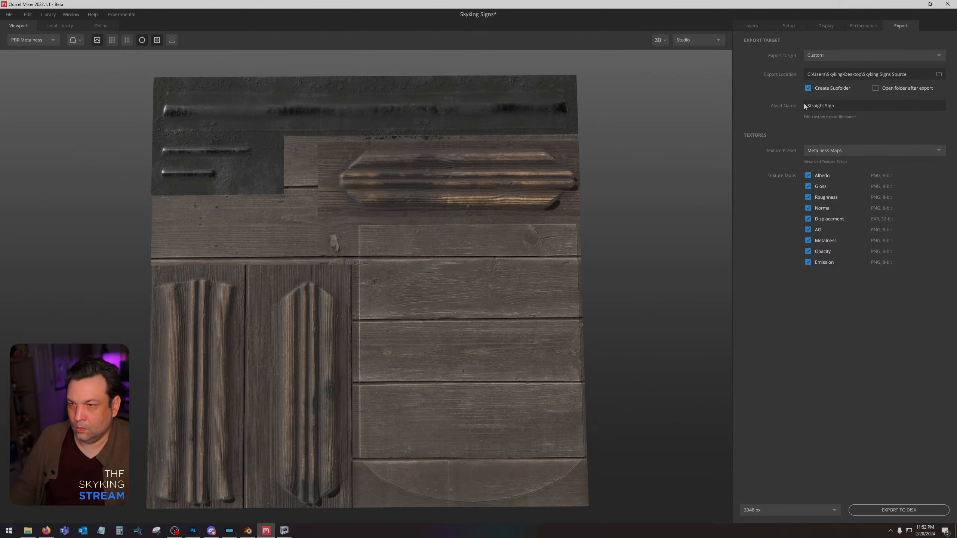
pyautogui.click(882, 512)
# Switch to Photoshop, place the exported Straight Sign AO and Albedo maps in the shield document, and rasterize both layers.
pyautogui.click(192, 531)
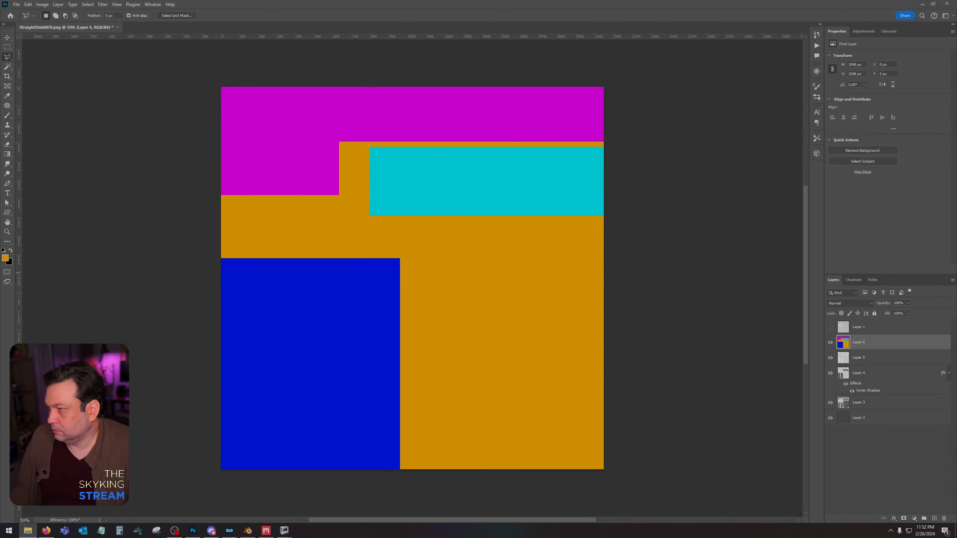
pyautogui.moveTo(956, 268); pyautogui.dragTo(448, 267)
pyautogui.press('Return')
pyautogui.press('Return')
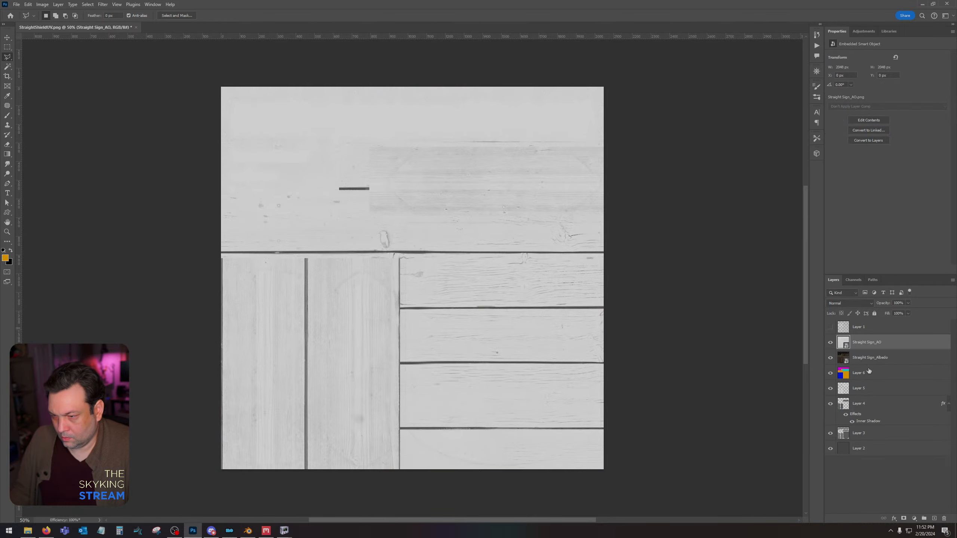
pyautogui.keyDown('shift'); pyautogui.click(867, 361); pyautogui.keyUp('shift')
pyautogui.rightClick(866, 361)
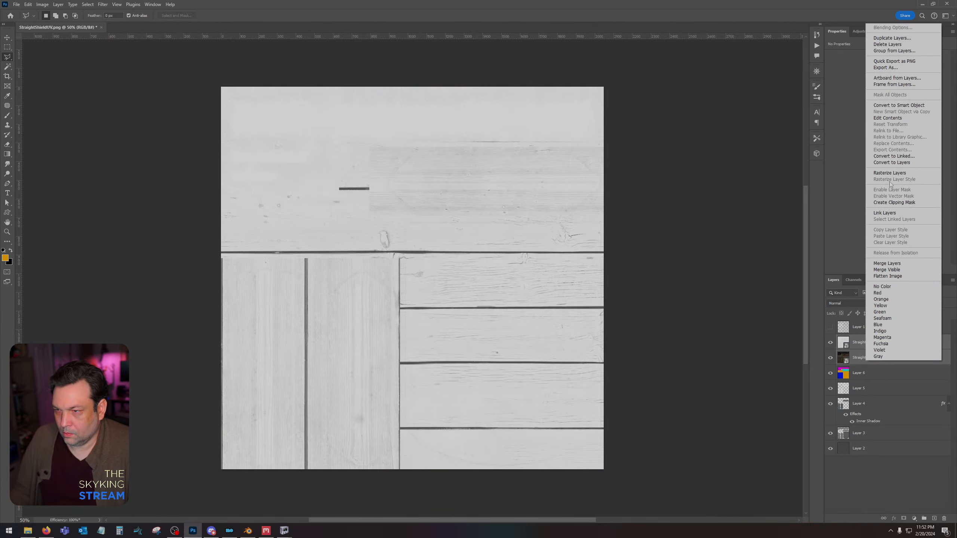
pyautogui.click(891, 174)
# Darken the Straight Sign AO layer with Levels by raising the black input level to about 78.
pyautogui.click(890, 343)
pyautogui.hotkey('ctrl', 'l')
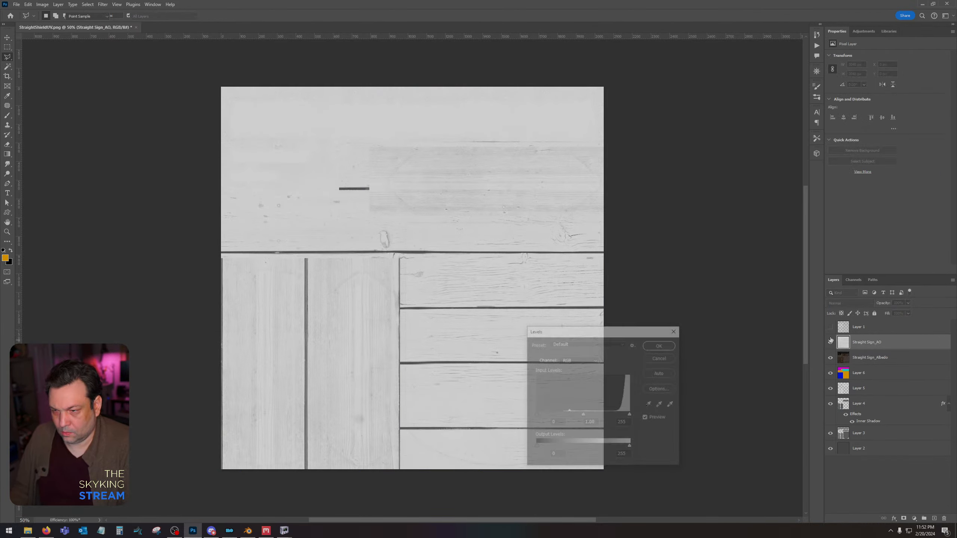
pyautogui.moveTo(535, 415); pyautogui.dragTo(564, 416)
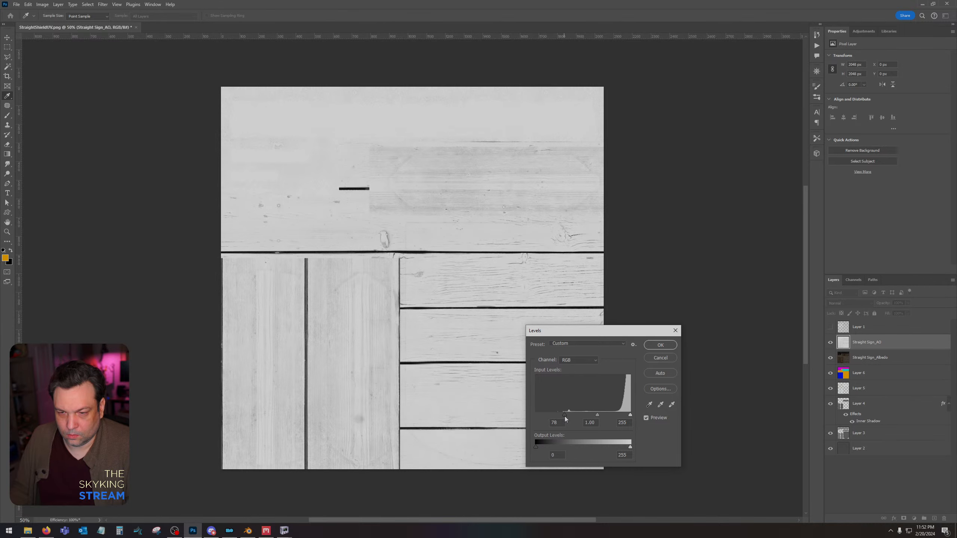
pyautogui.click(660, 345)
# Set the Straight Sign AO layer's blend mode to Multiply and merge it with the Albedo layer.
pyautogui.click(855, 303)
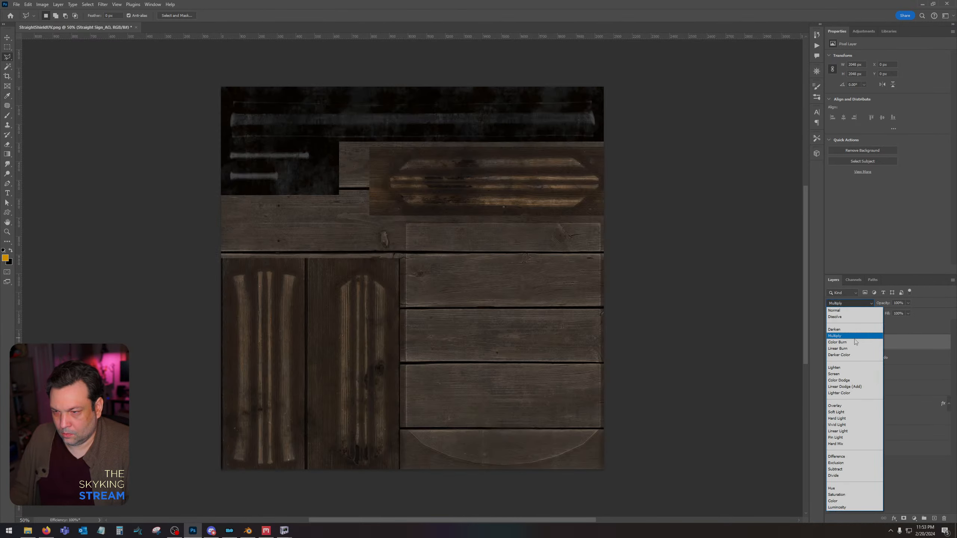
pyautogui.click(854, 336)
pyautogui.keyDown('shift'); pyautogui.click(877, 359); pyautogui.keyUp('shift')
pyautogui.rightClick(875, 360)
pyautogui.click(926, 231)
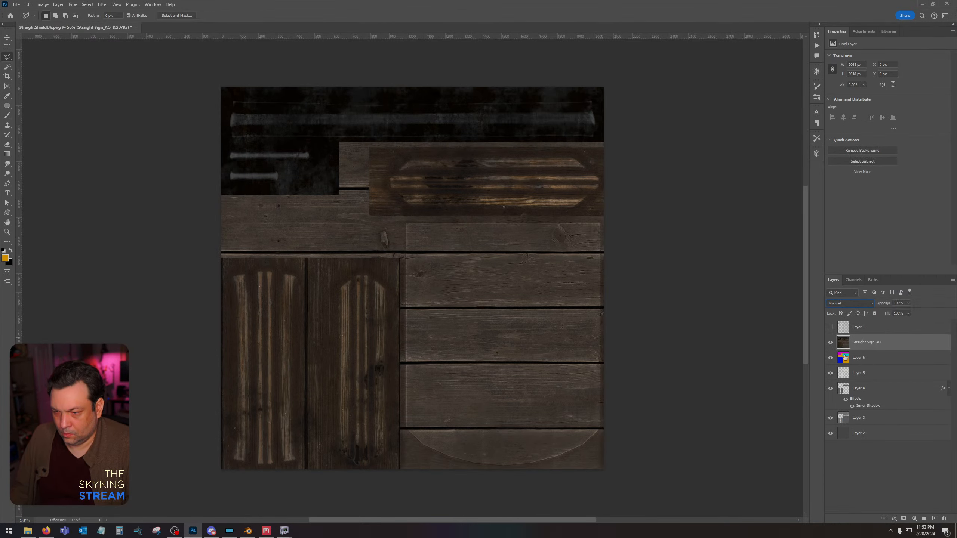
# Select the large shield island from Layer 3 and fill it with the orange foreground colour on a new layer above the texture.
pyautogui.click(876, 419)
pyautogui.click(8, 66)
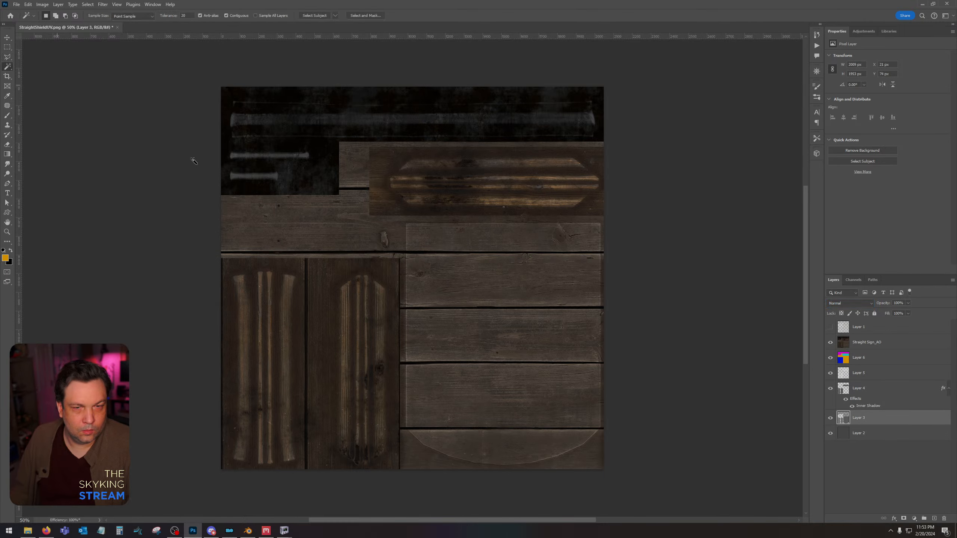
pyautogui.click(547, 365)
pyautogui.click(931, 345)
pyautogui.click(935, 519)
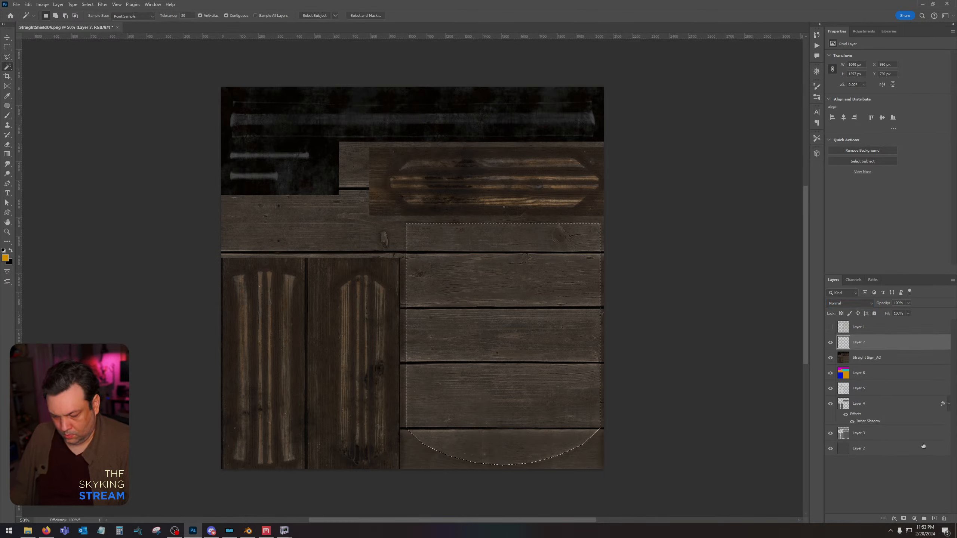
pyautogui.hotkey('alt', 'BackSpace')
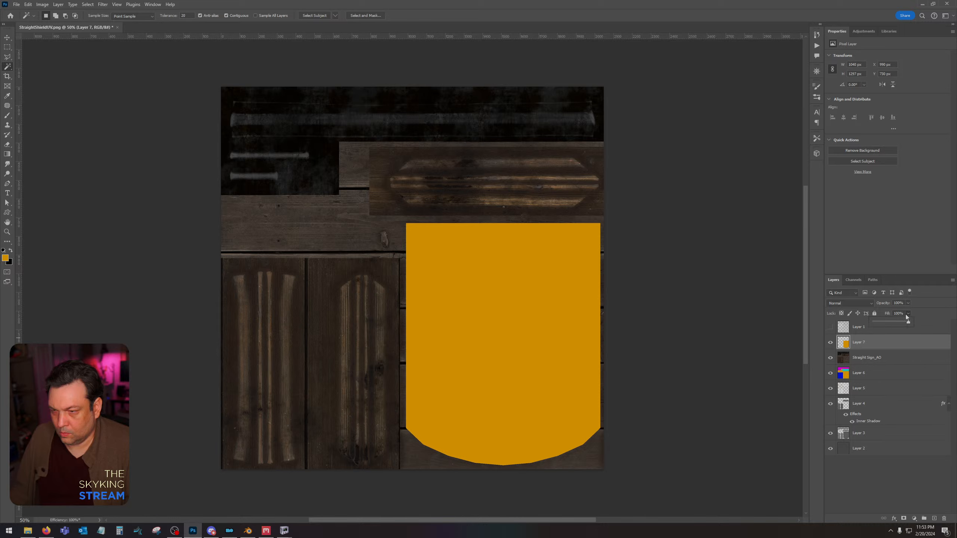
# Set Layer 7's fill to 0% and add an Inner Shadow with 100% opacity and a 131 px size.
pyautogui.doubleClick(887, 342)
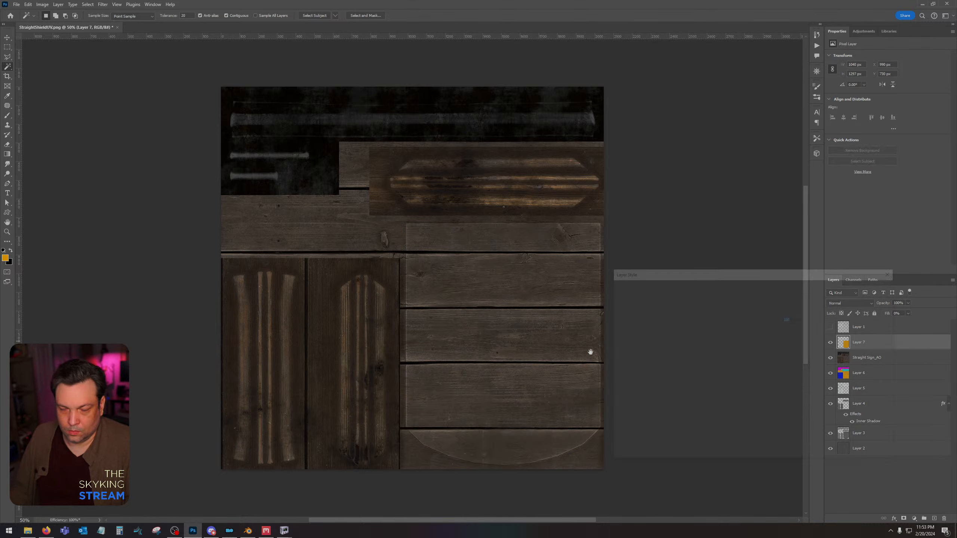
pyautogui.click(634, 354)
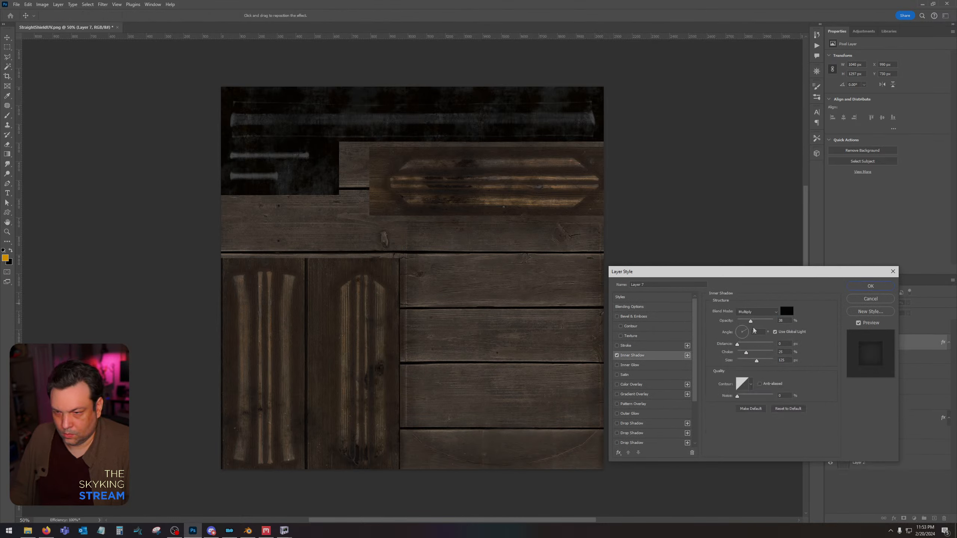
pyautogui.moveTo(751, 321); pyautogui.dragTo(775, 321)
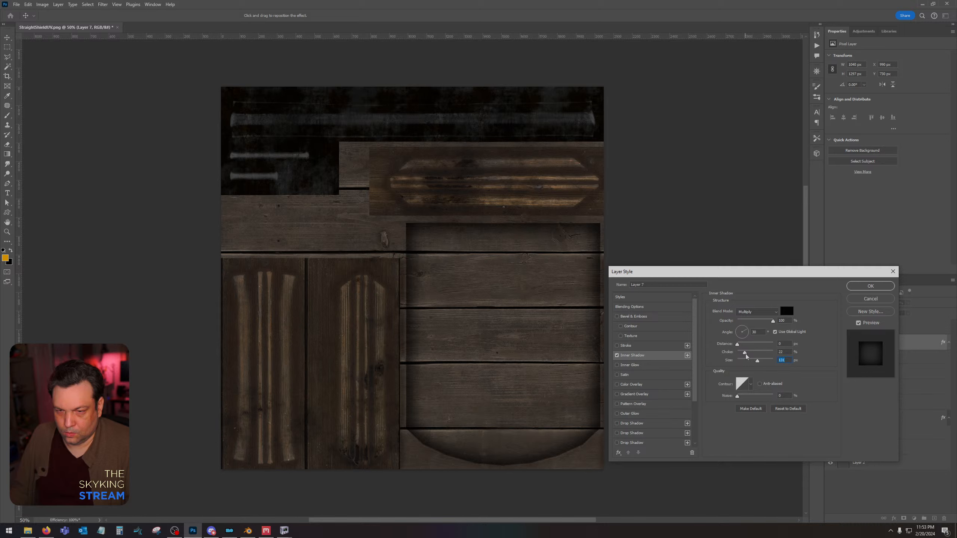
pyautogui.press('Return')
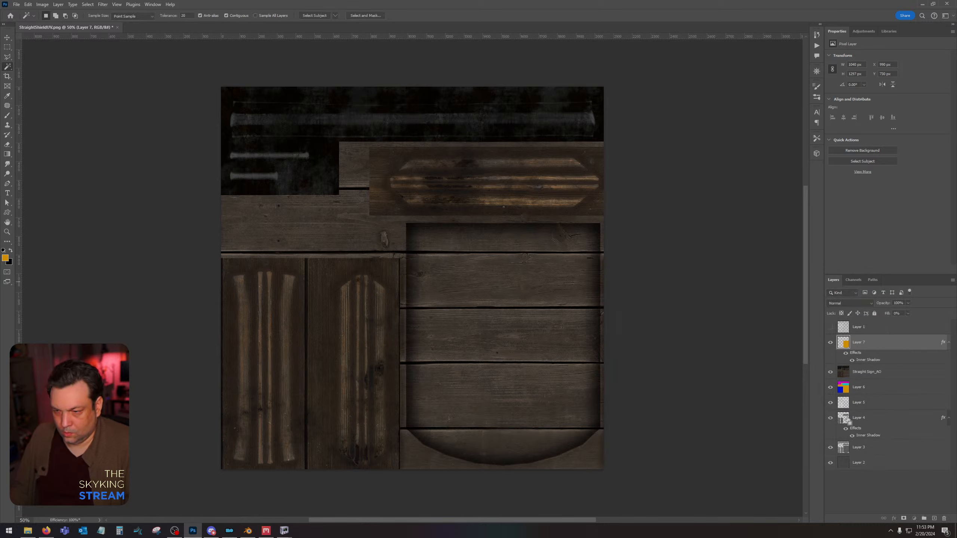
# Load Layer 4's island shapes as a selection, fill them with the orange foreground colour on a new top layer, and deselect.
pyautogui.keyDown('ctrl'); pyautogui.click(844, 418); pyautogui.keyUp('ctrl')
pyautogui.hotkey('ctrl', 'shift', 'alt', 'n')
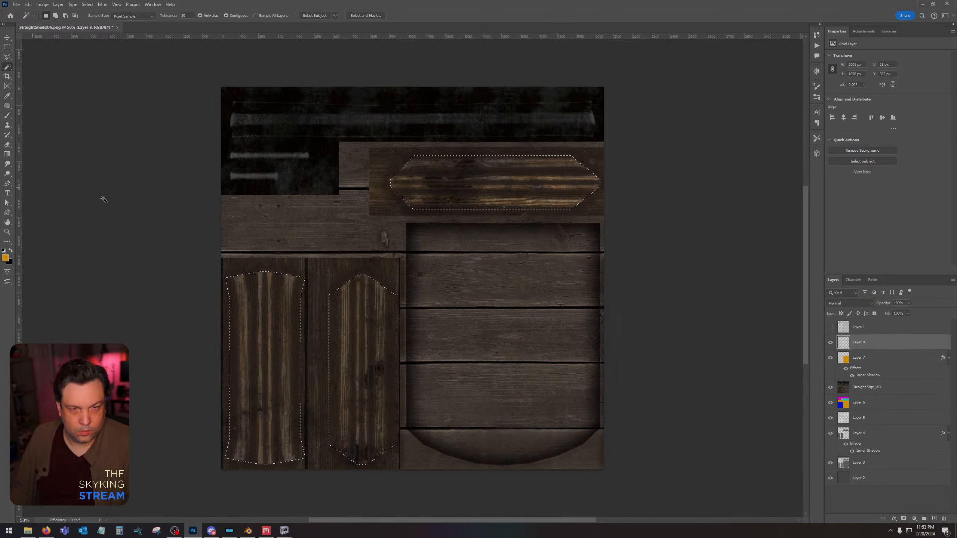
pyautogui.hotkey('alt', 'BackSpace')
pyautogui.hotkey('ctrl', 'd')
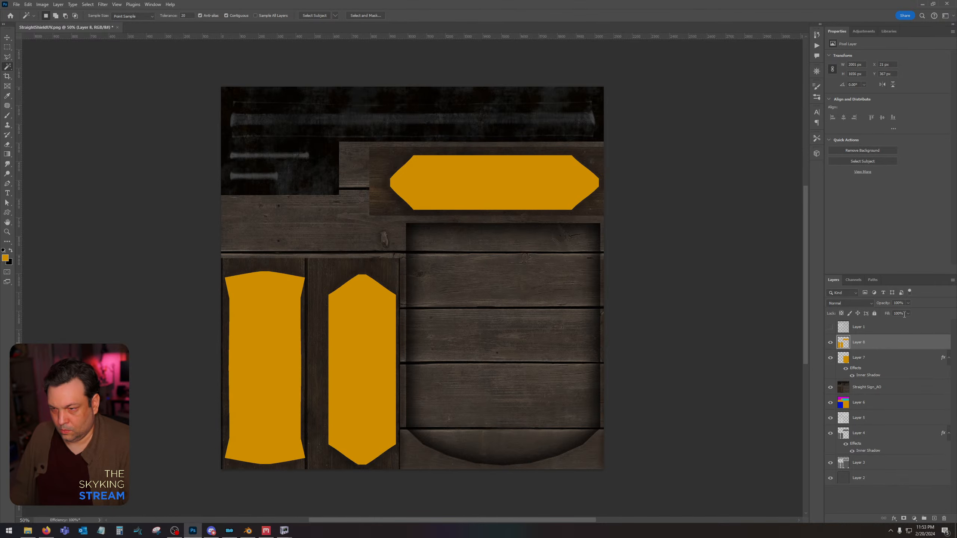
# Set Layer 8's fill to 0% and add an Inner Shadow with slightly reduced opacity and a size of 101 px.
pyautogui.moveTo(908, 313); pyautogui.dragTo(872, 342)
pyautogui.doubleClick(891, 344)
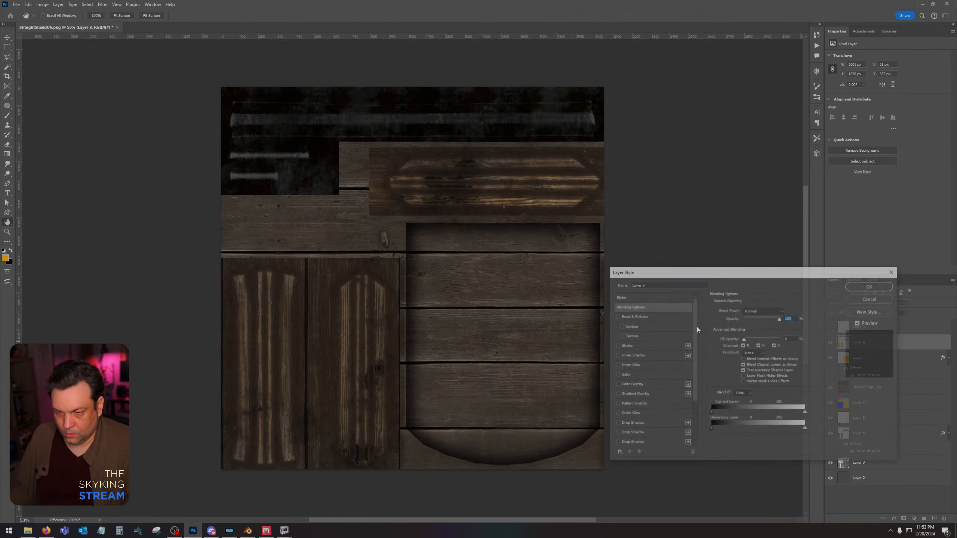
pyautogui.click(638, 356)
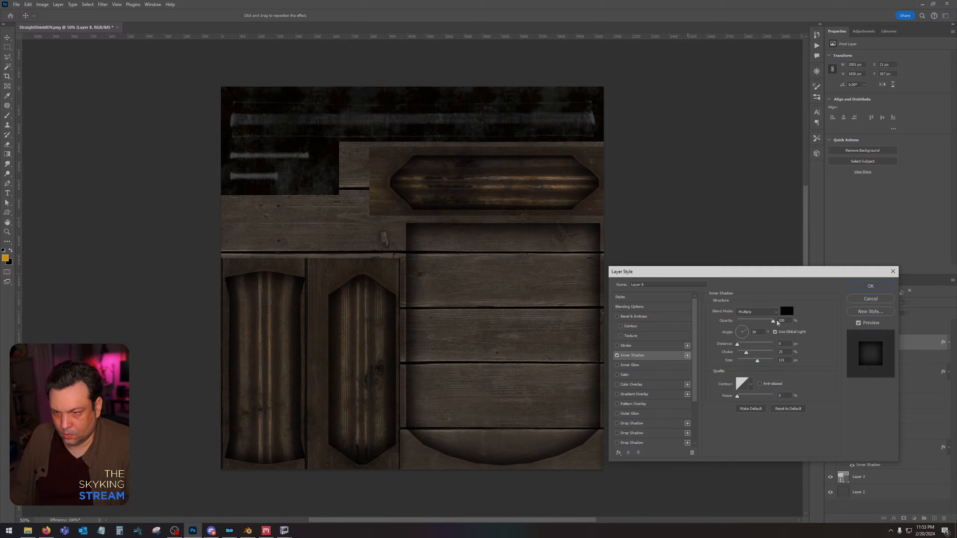
pyautogui.moveTo(772, 321); pyautogui.dragTo(761, 323)
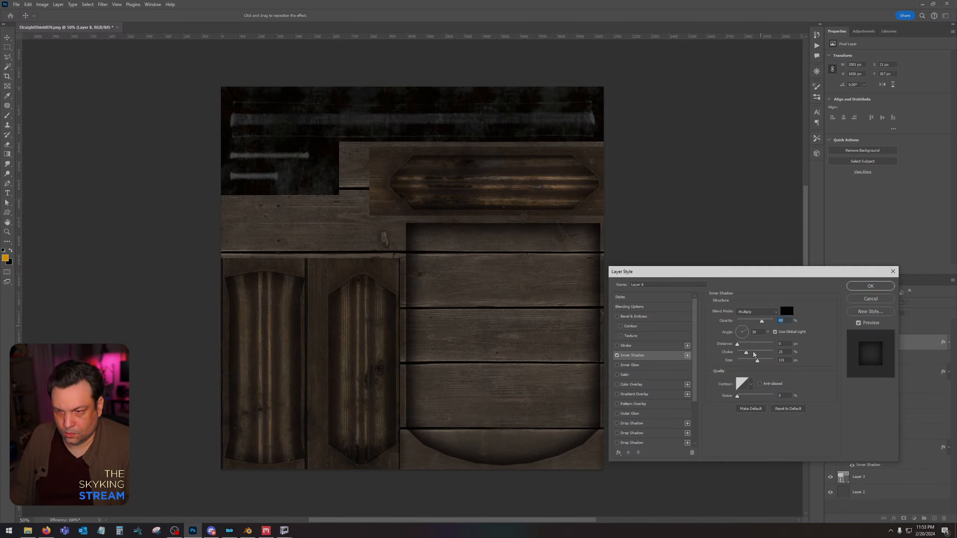
pyautogui.moveTo(758, 362)
pyautogui.mouseDown()
pyautogui.moveTo(742, 363)
pyautogui.moveTo(753, 364)
pyautogui.mouseUp()
pyautogui.click(870, 285)
# Load Layer 8's island shapes as a selection, fill them with the orange foreground colour on a new layer above, and deselect.
pyautogui.keyDown('ctrl'); pyautogui.click(843, 342); pyautogui.keyUp('ctrl')
pyautogui.click(936, 520)
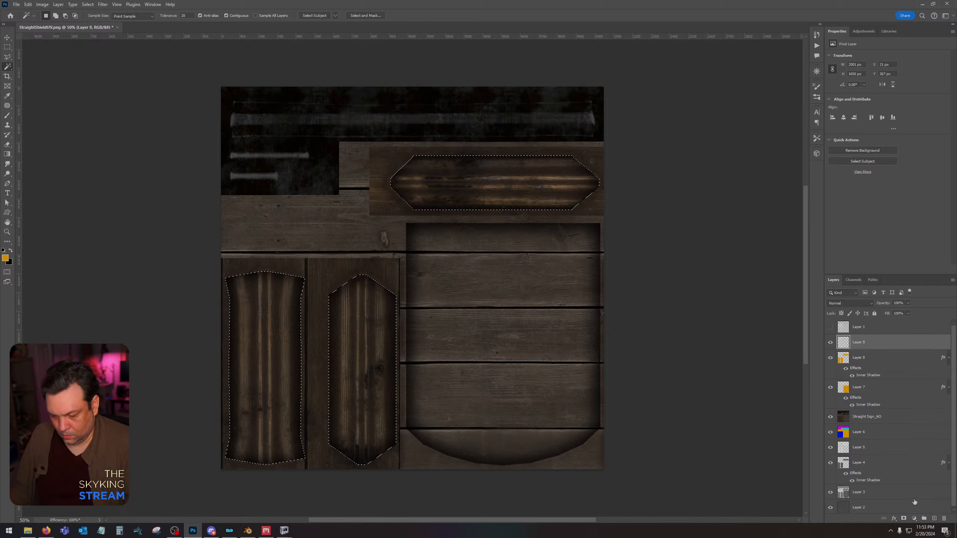
pyautogui.hotkey('alt', 'BackSpace')
pyautogui.hotkey('ctrl', 'd')
pyautogui.hotkey('ctrl', 'f')
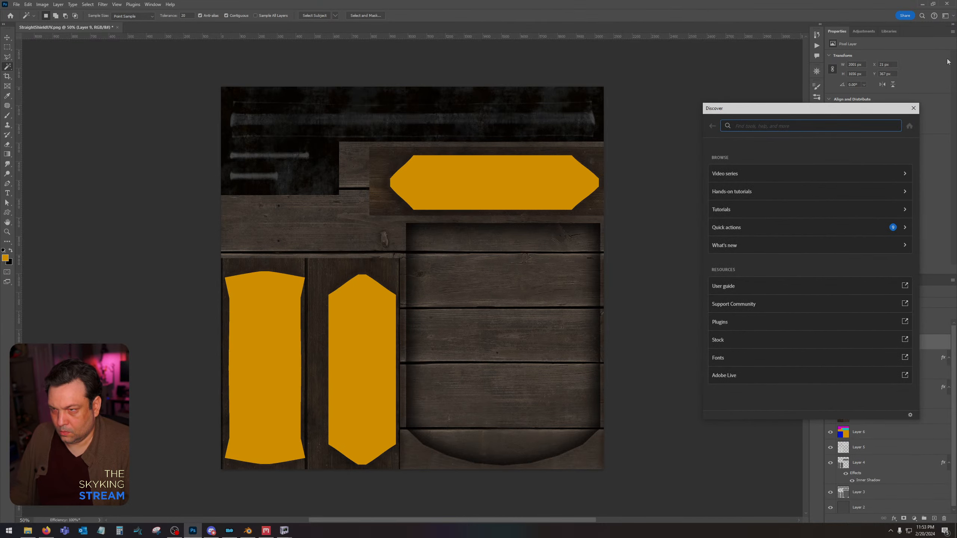
pyautogui.click(914, 108)
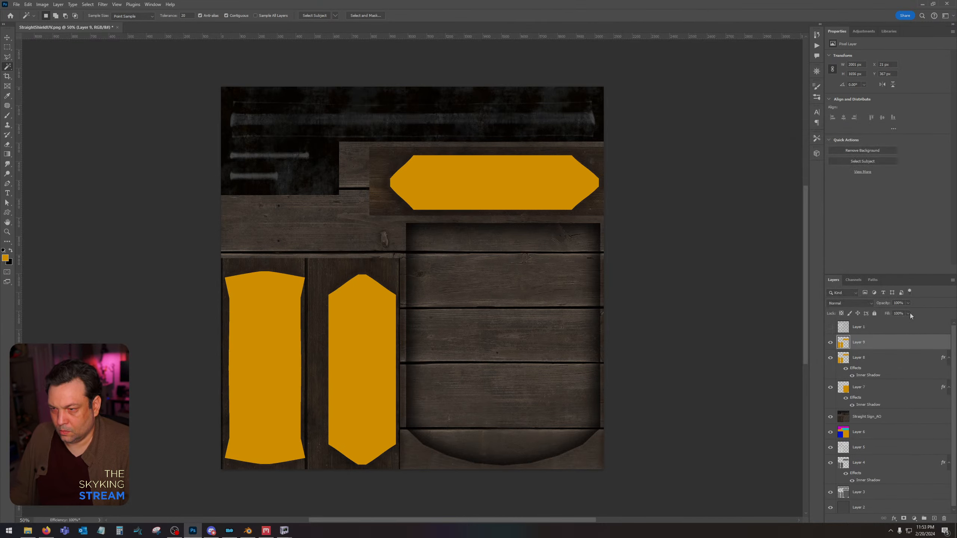
# Set Layer 9's fill to 0% and apply Stroke and Inner Glow effects to it.
pyautogui.doubleClick(876, 343)
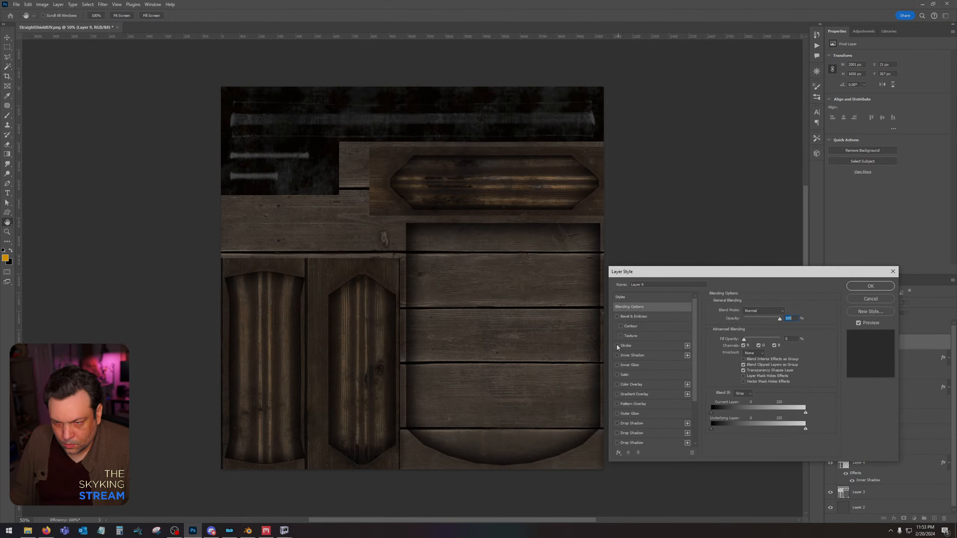
pyautogui.click(617, 346)
pyautogui.click(617, 365)
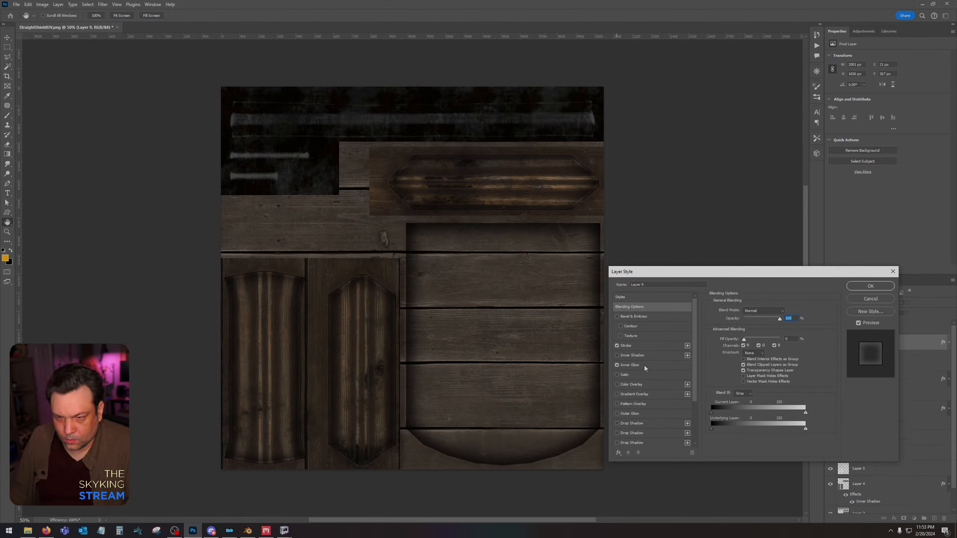
pyautogui.click(871, 285)
# Rasterize Layer 9's layer style and set its blend mode to Soft Light.
pyautogui.press('w')
pyautogui.rightClick(887, 337)
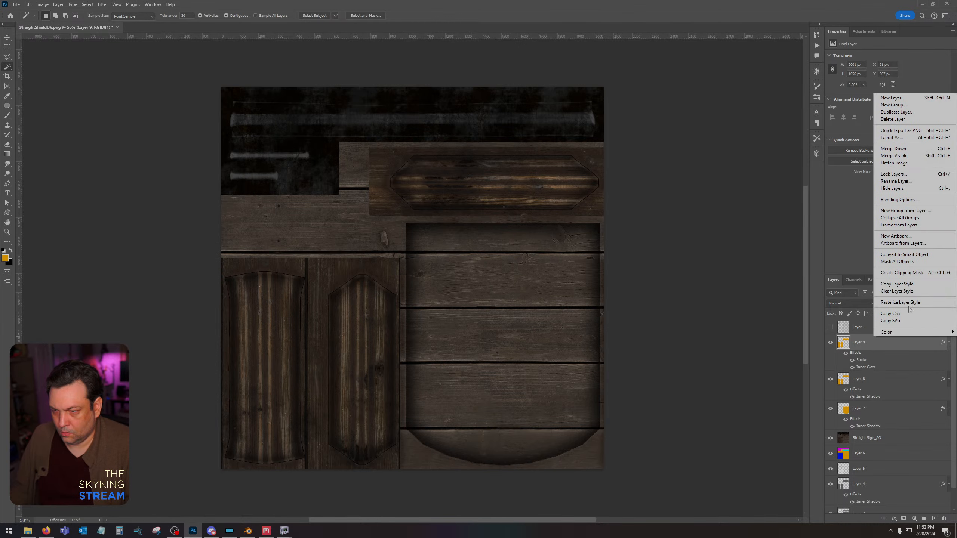
pyautogui.click(911, 292)
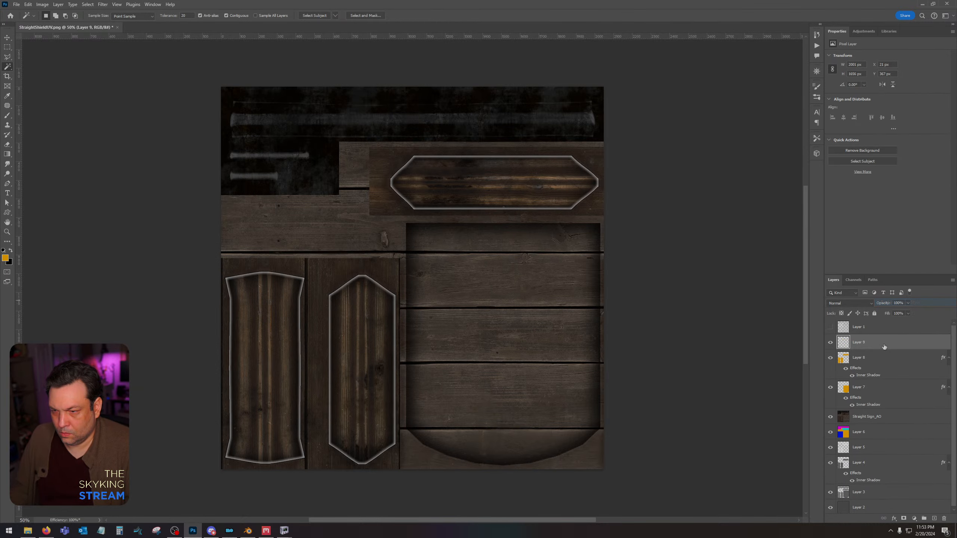
pyautogui.click(863, 304)
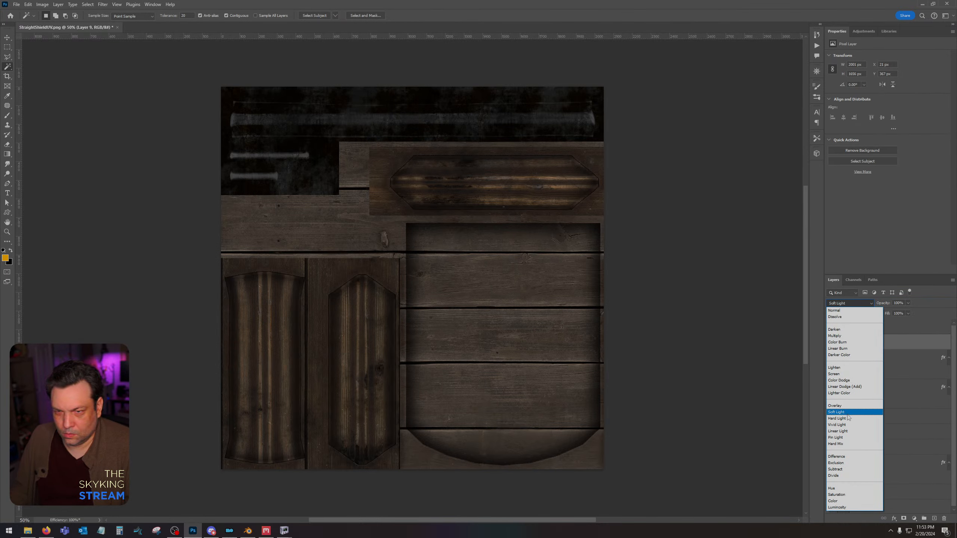
pyautogui.click(848, 411)
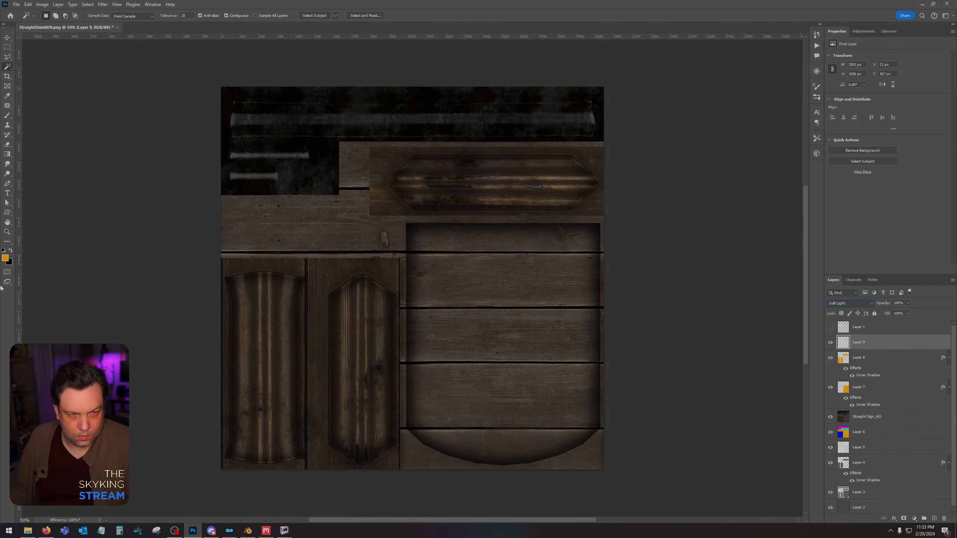
# Remove Layer 9's outline along the straight vertical sides of the upright hexagonal panel using a rectangular selection, and deselect.
pyautogui.click(7, 232)
pyautogui.moveTo(390, 442); pyautogui.dragTo(352, 441)
pyautogui.click(381, 422)
pyautogui.click(383, 420)
pyautogui.click(382, 419)
pyautogui.click(379, 418)
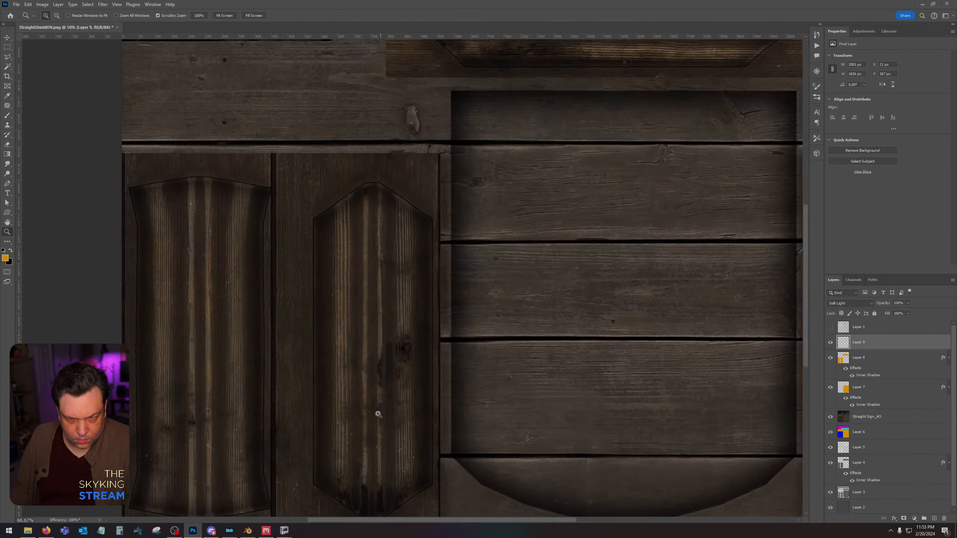
pyautogui.click(7, 47)
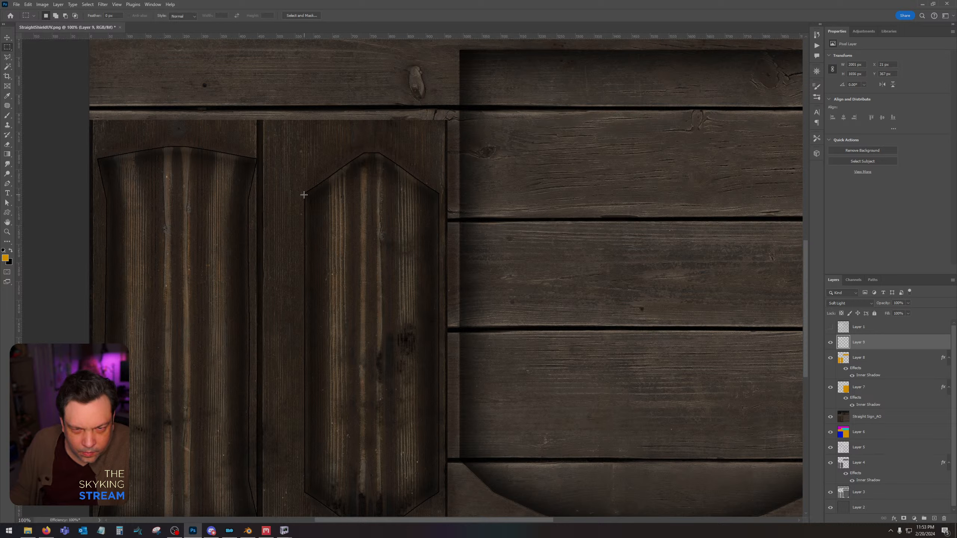
pyautogui.moveTo(299, 193); pyautogui.dragTo(444, 493)
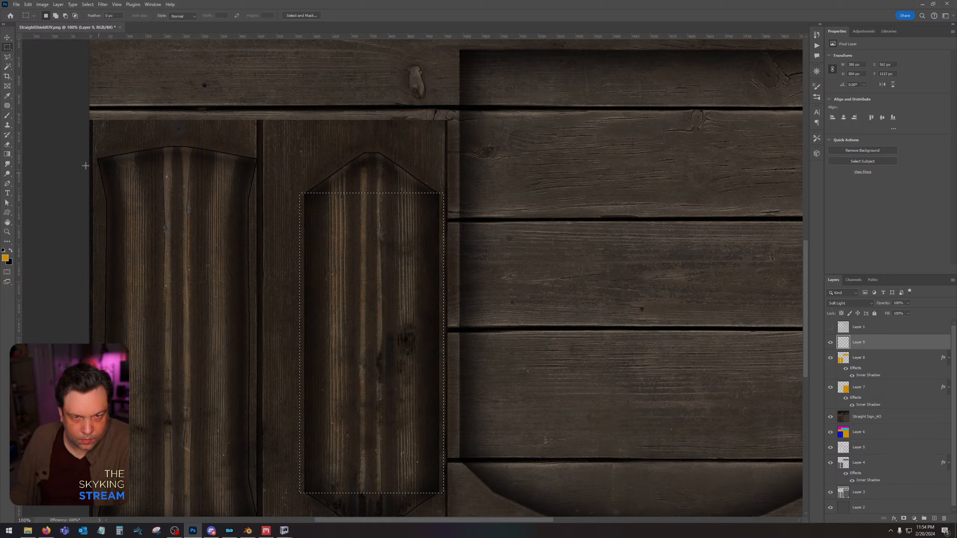
pyautogui.hotkey('ctrl', 'd')
# Lasso the right edge of the curved upright panel, delete Layer 9's outline there, and deselect.
pyautogui.click(8, 57)
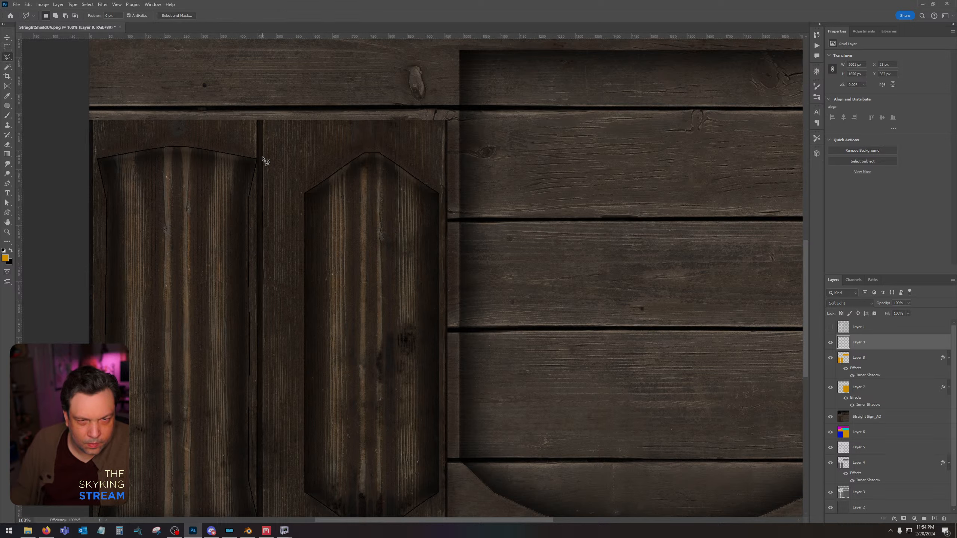
pyautogui.click(249, 174)
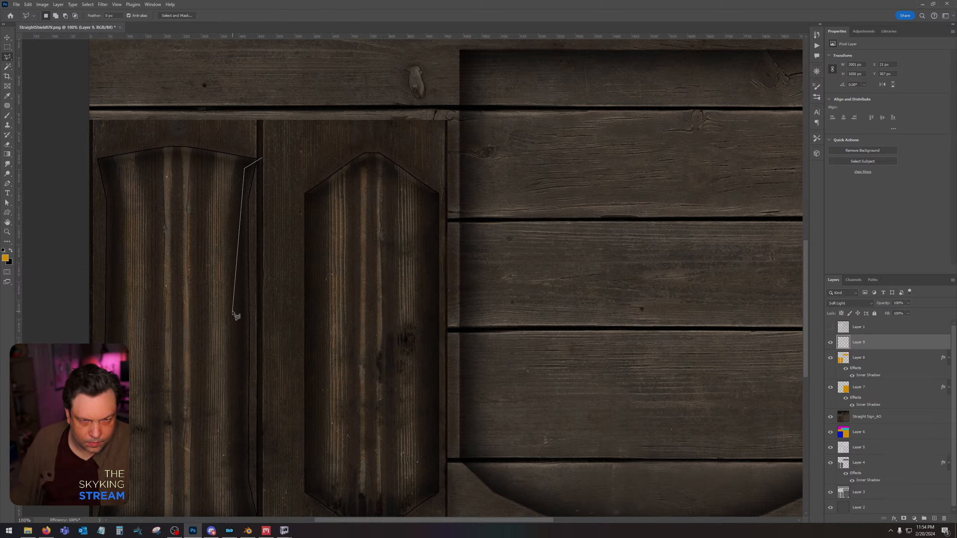
pyautogui.click(236, 297)
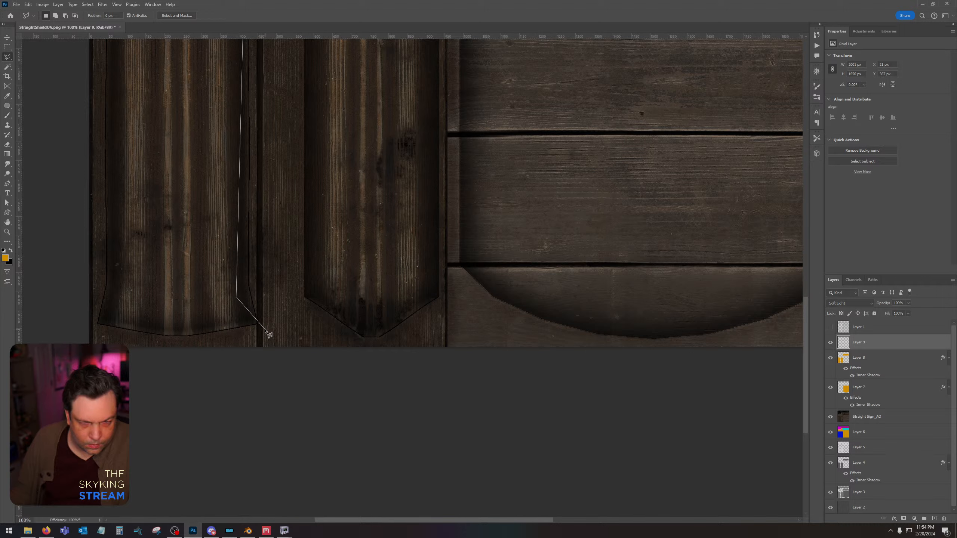
pyautogui.click(265, 327)
pyautogui.doubleClick(284, 252)
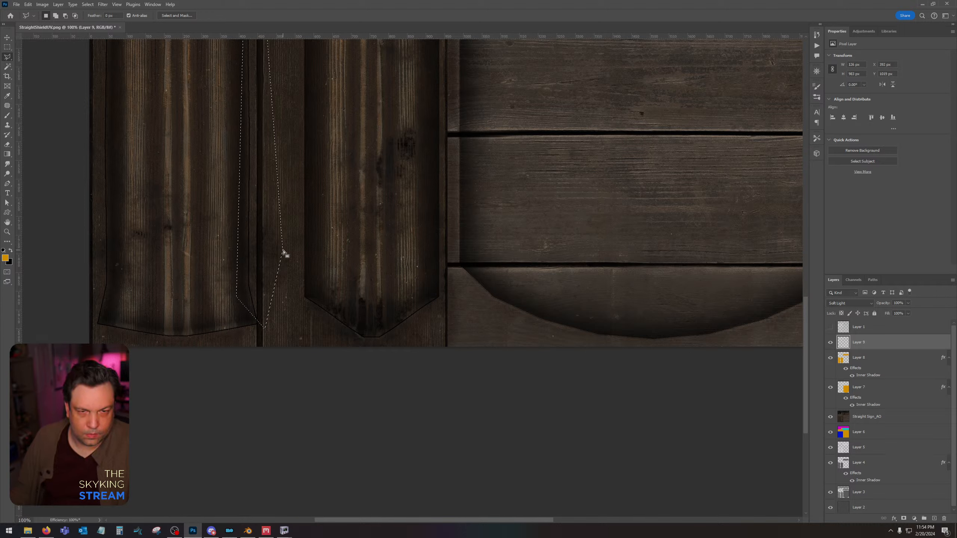
pyautogui.hotkey('ctrl', 'd')
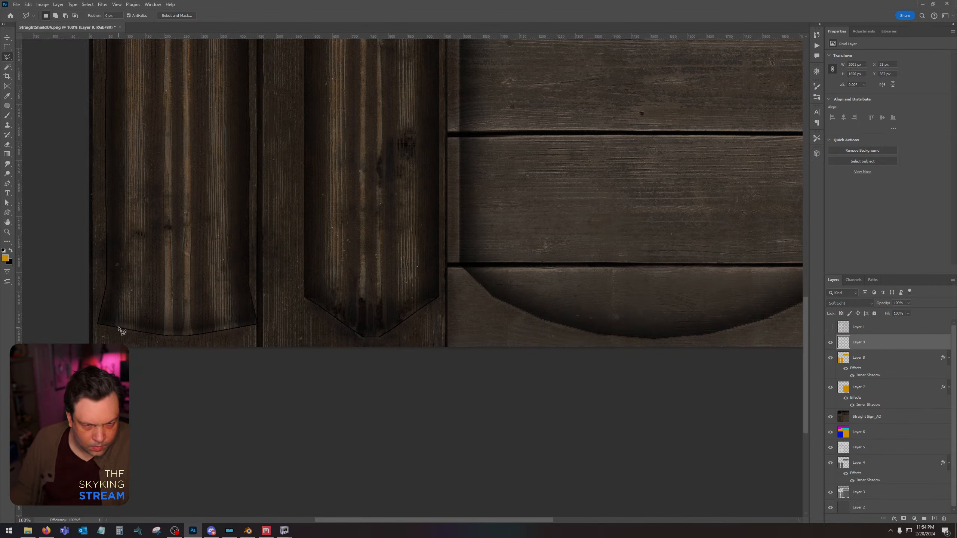
# Lasso the left edge of the curved upright panel, delete Layer 9's outline there, and deselect.
pyautogui.click(121, 310)
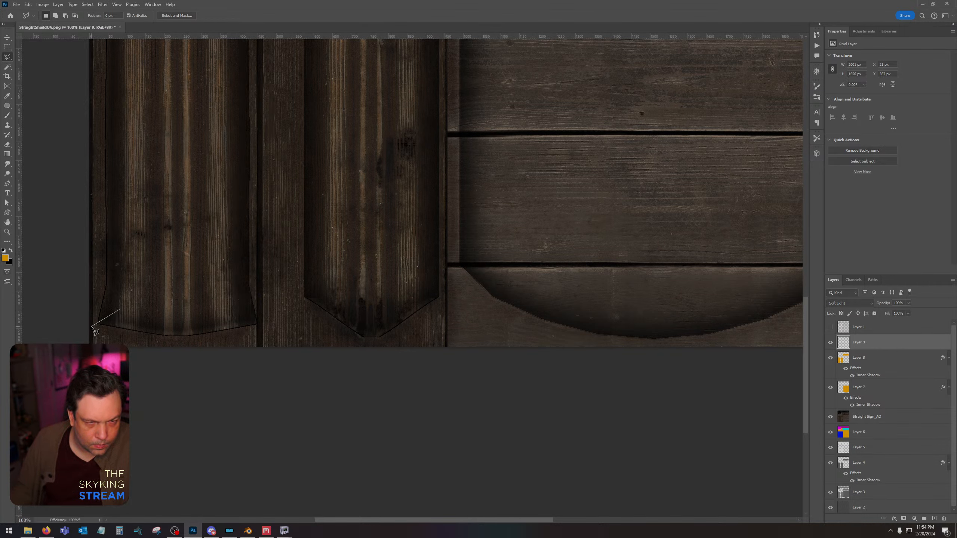
pyautogui.click(91, 327)
pyautogui.click(72, 75)
pyautogui.scroll(8, 71, 76)
pyautogui.click(74, 267)
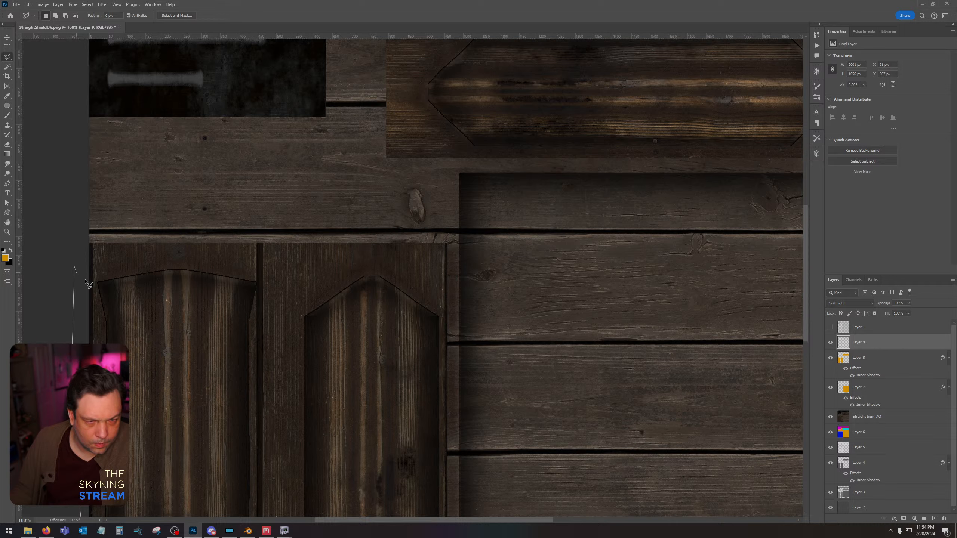
pyautogui.doubleClick(139, 313)
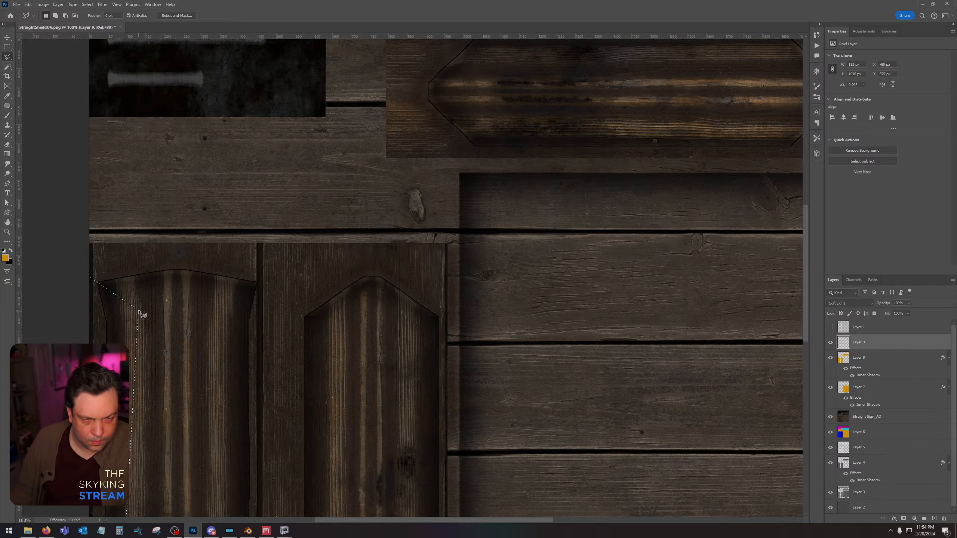
pyautogui.press('Delete')
pyautogui.hotkey('ctrl', 'd')
# Lasso the middle section of the horizontal hexagonal panel, delete Layer 9's outline along its long edges, and deselect.
pyautogui.moveTo(468, 177); pyautogui.dragTo(316, 270)
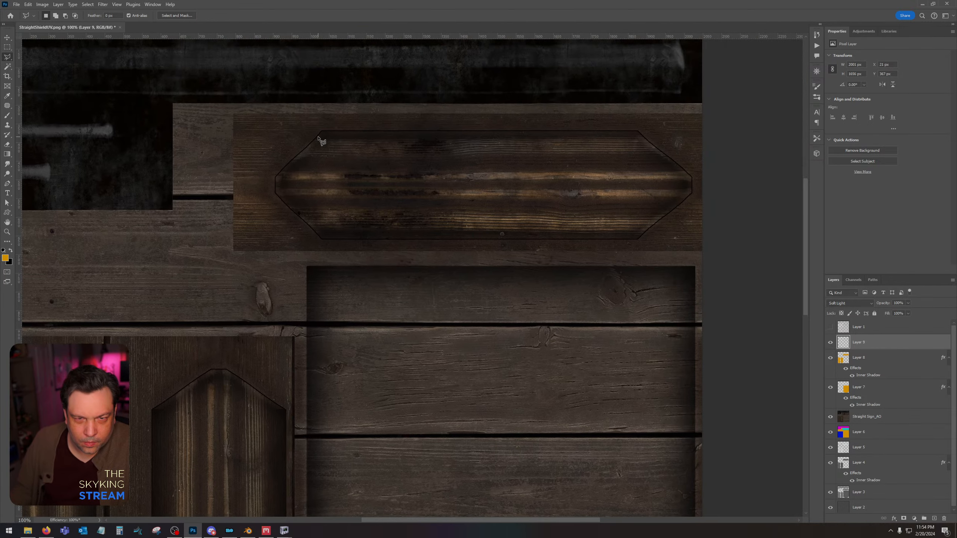
pyautogui.click(323, 126)
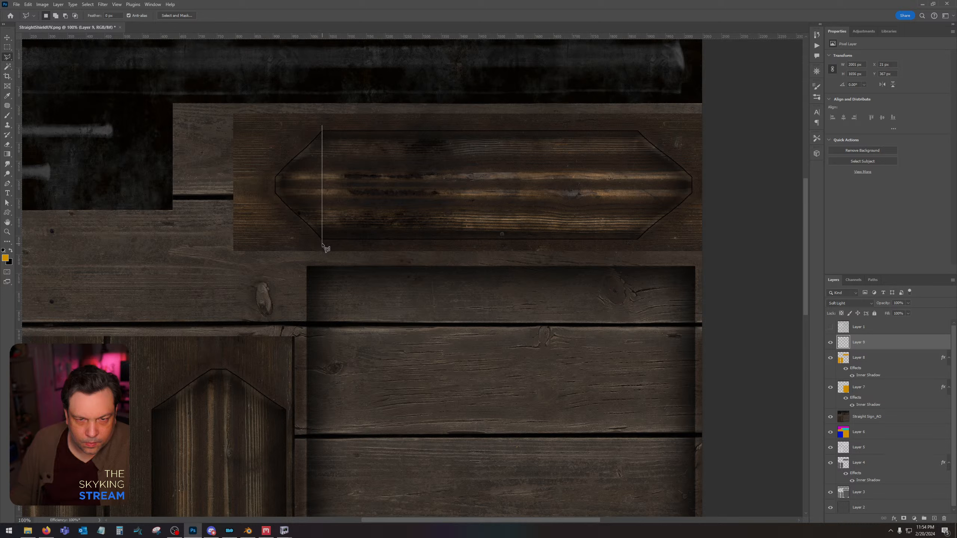
pyautogui.click(323, 244)
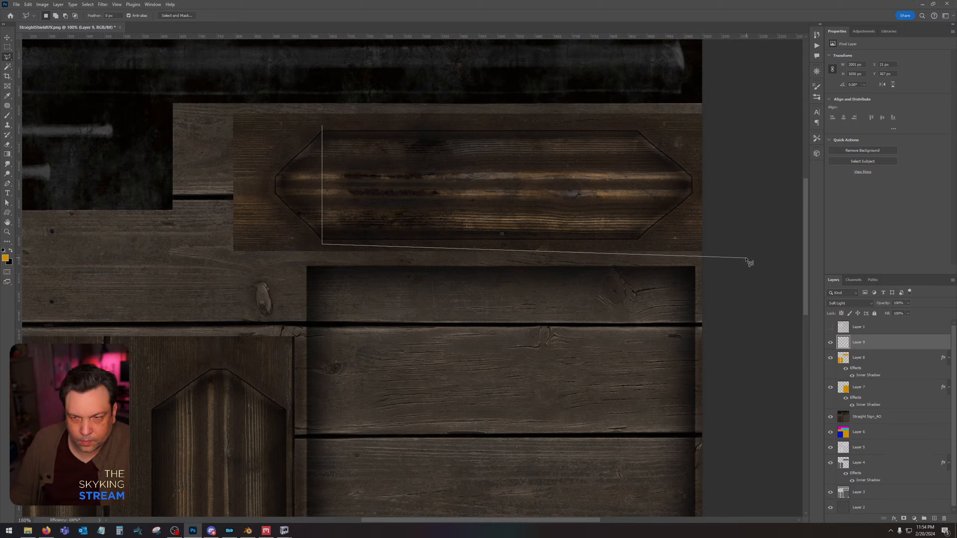
pyautogui.click(638, 244)
pyautogui.doubleClick(638, 126)
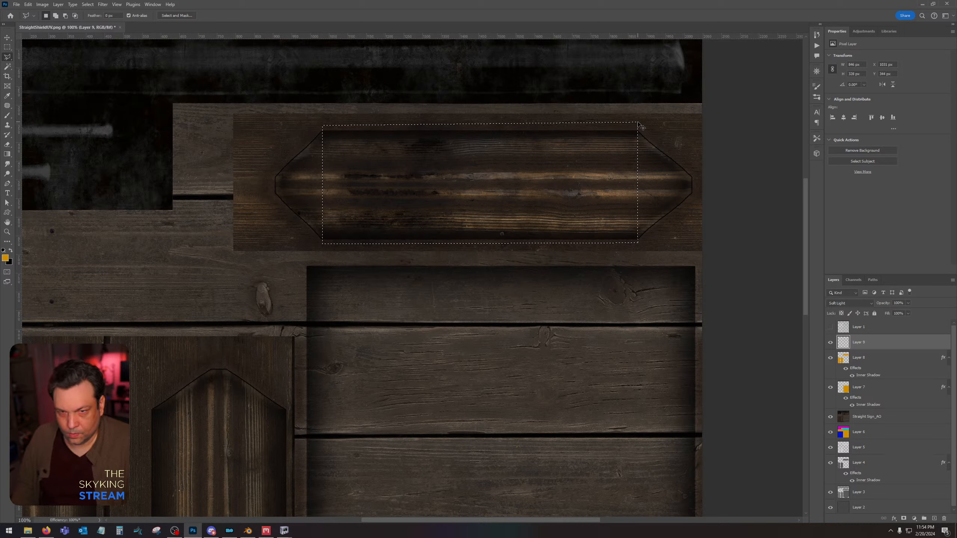
pyautogui.hotkey('ctrl', 'd')
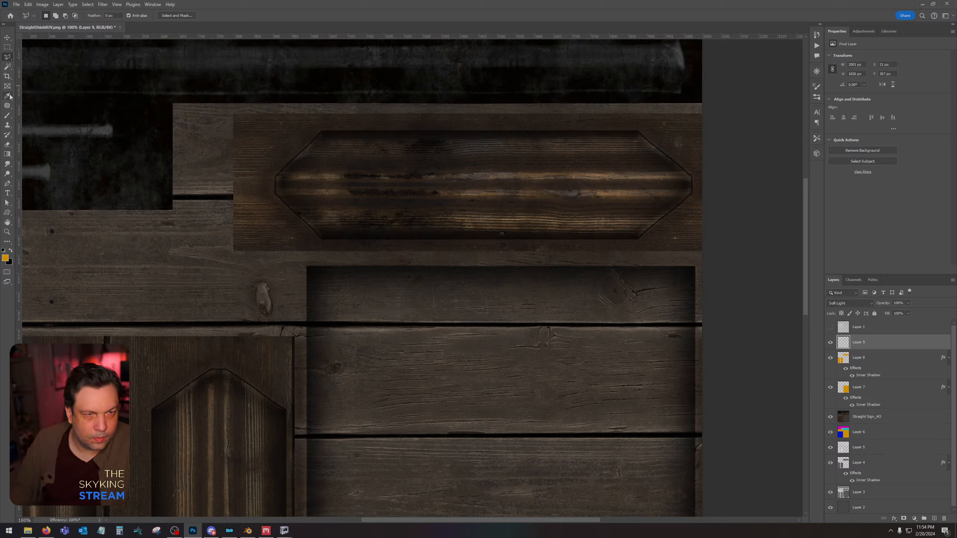
# Erase leftover bits of Layer 9's outline around the horizontal and upright panels.
pyautogui.click(7, 144)
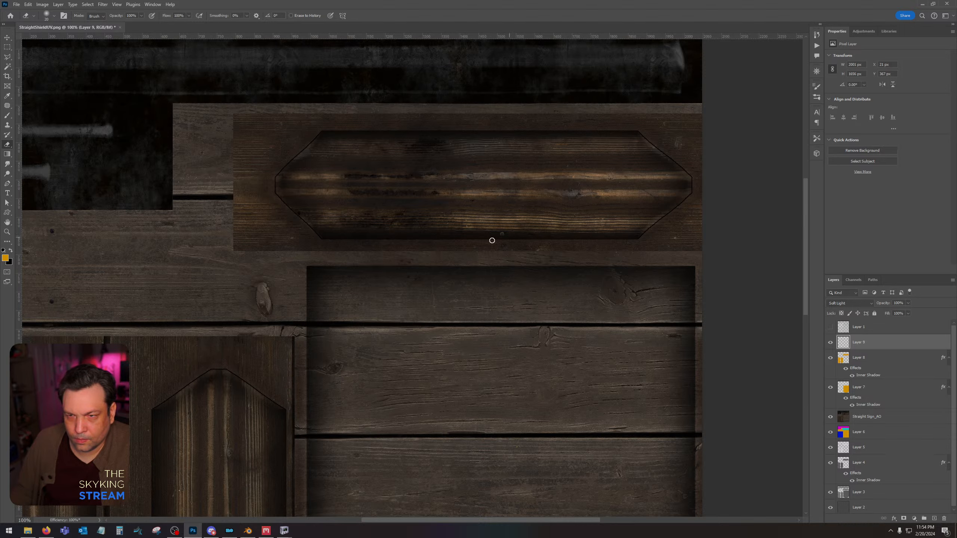
pyautogui.moveTo(301, 234); pyautogui.dragTo(470, 101)
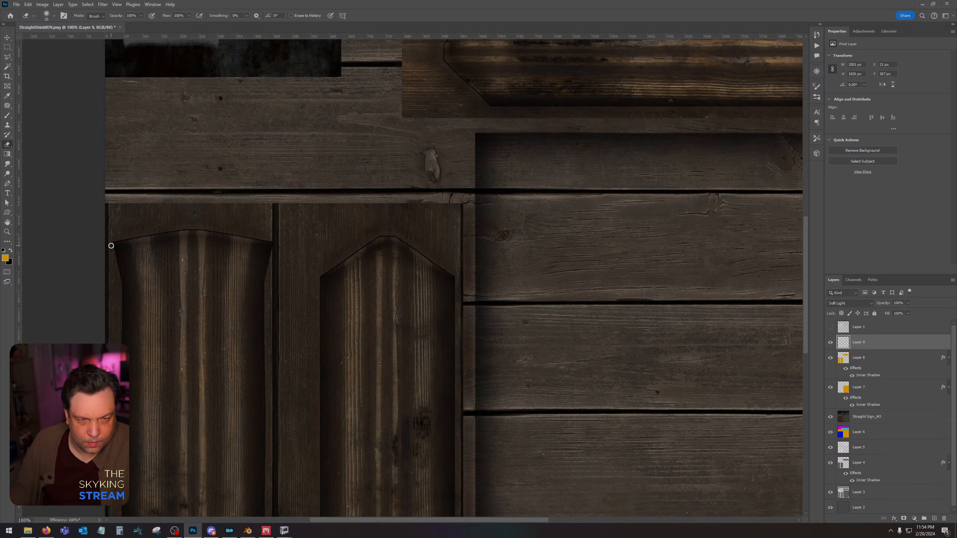
pyautogui.moveTo(194, 306); pyautogui.dragTo(207, 192)
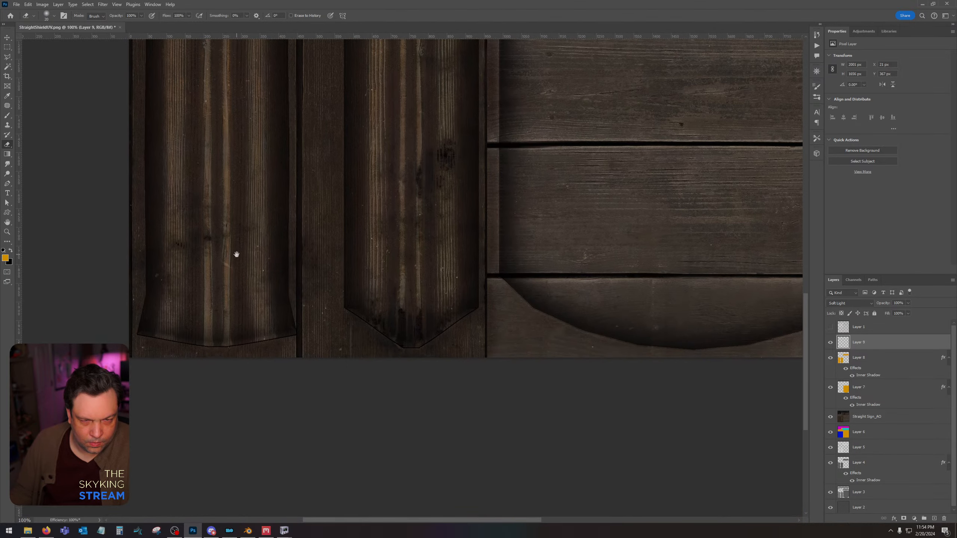
pyautogui.moveTo(236, 255); pyautogui.dragTo(235, 254)
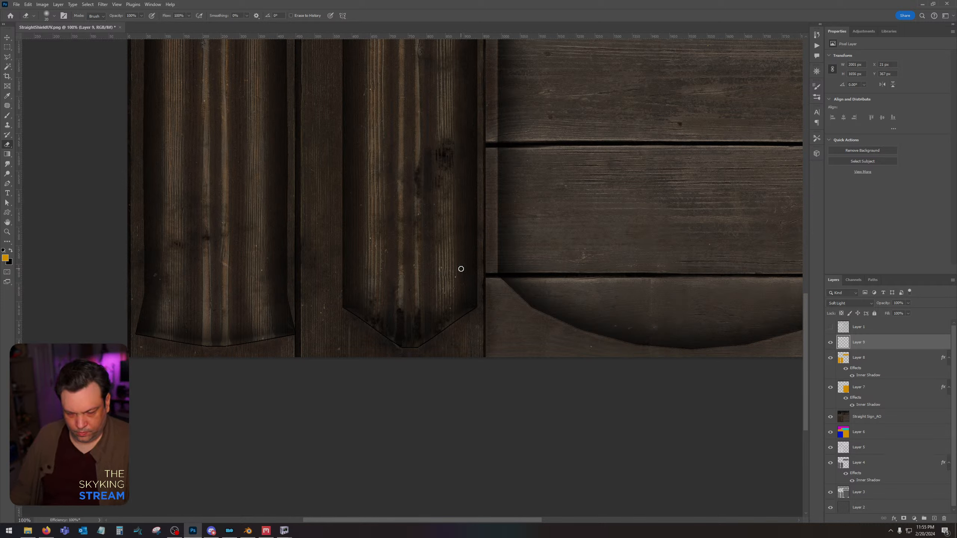
# Save the sign texture as StraightShield in Intel Texture Works DDS format in the Straight Sign folder of Skyking Signs Source.
pyautogui.click(17, 5)
pyautogui.click(38, 94)
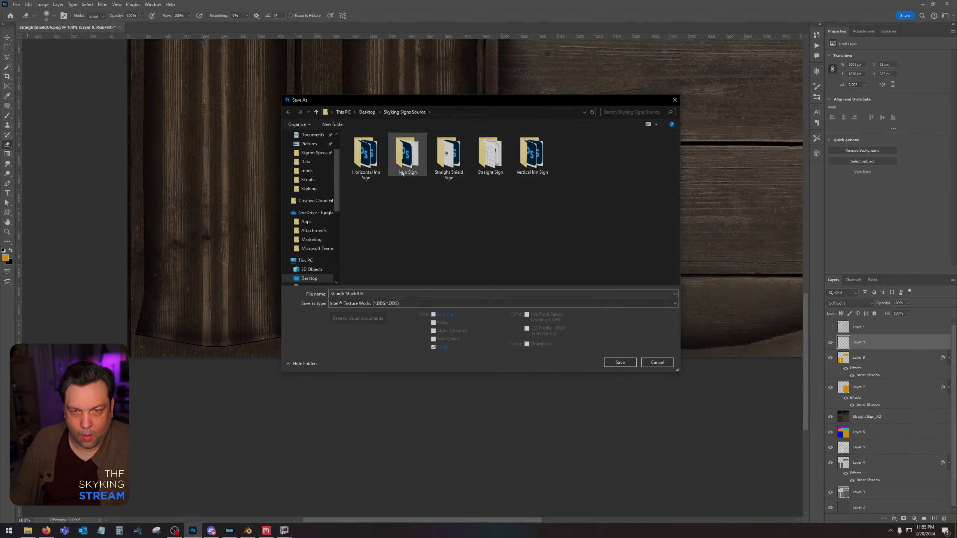
pyautogui.doubleClick(449, 155)
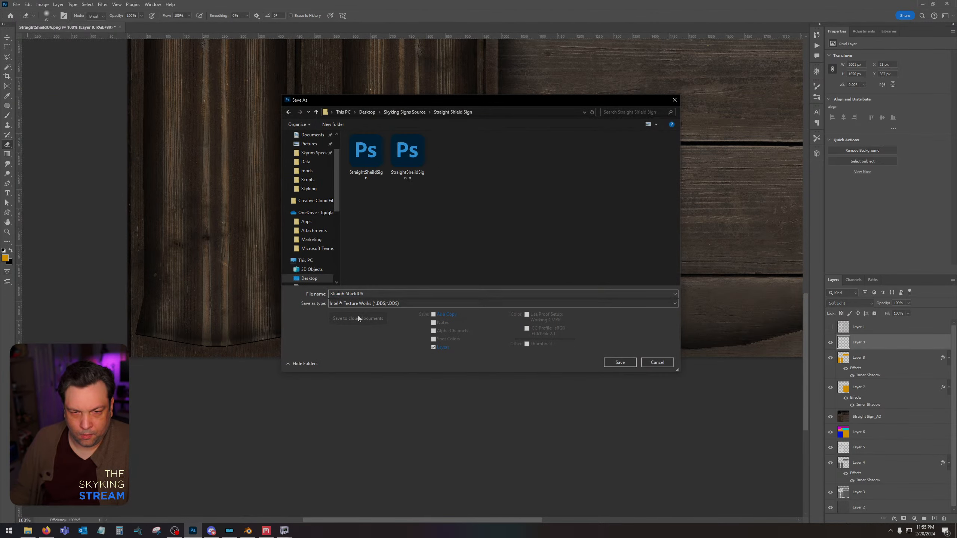
pyautogui.doubleClick(375, 294)
pyautogui.write('StraightShield')
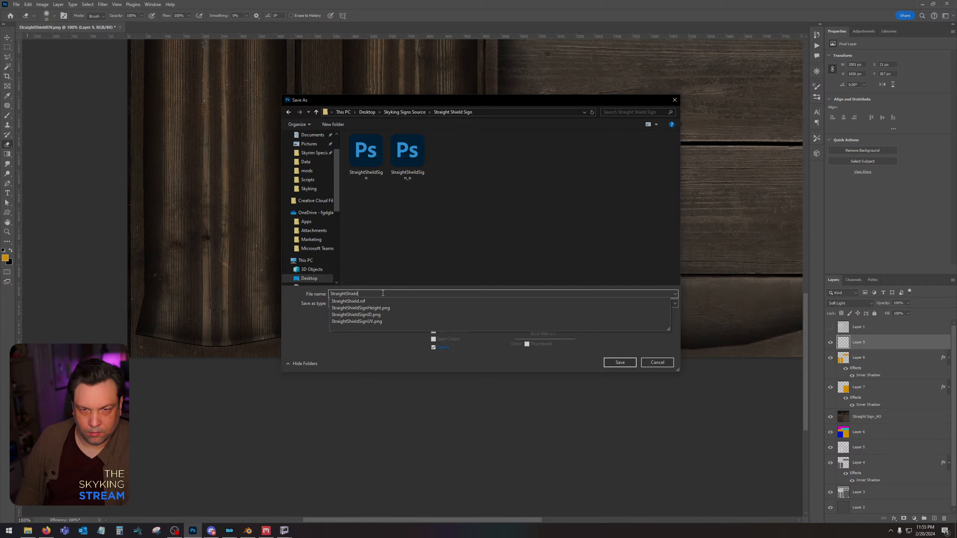
pyautogui.click(429, 243)
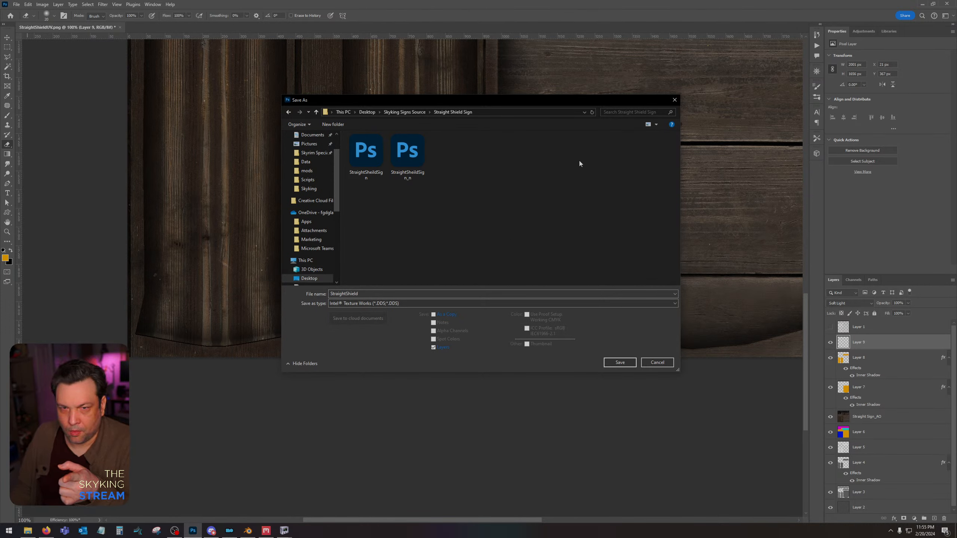
pyautogui.click(393, 113)
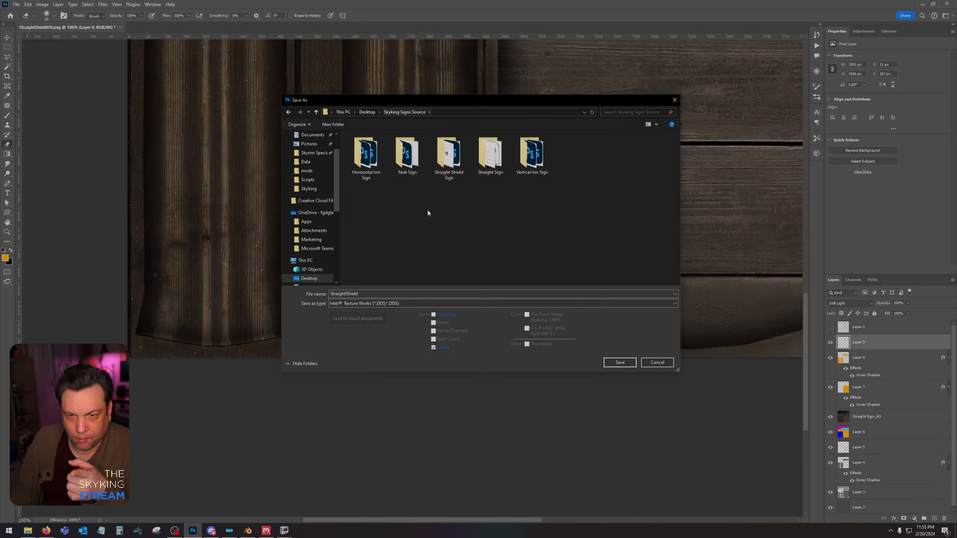
pyautogui.doubleClick(483, 155)
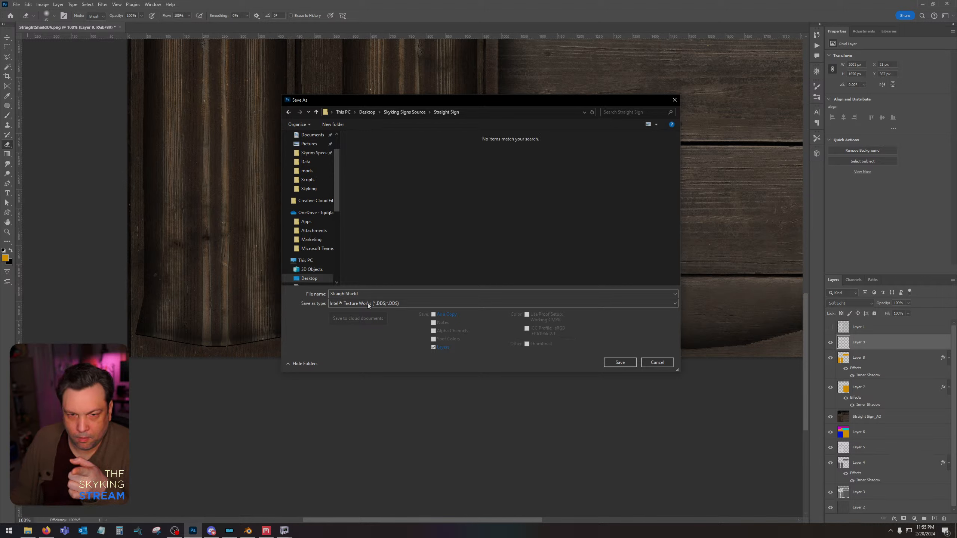
pyautogui.click(622, 364)
# Export the StraightShield DDS with Color texture type and BC7 8bpp Fine (Linear, DX11+) compression.
pyautogui.click(470, 163)
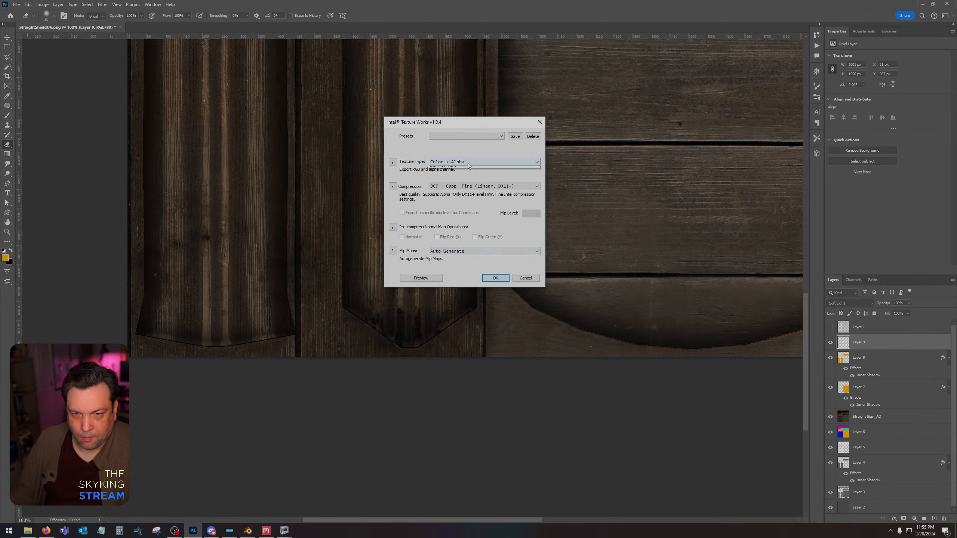
pyautogui.click(467, 177)
pyautogui.click(485, 186)
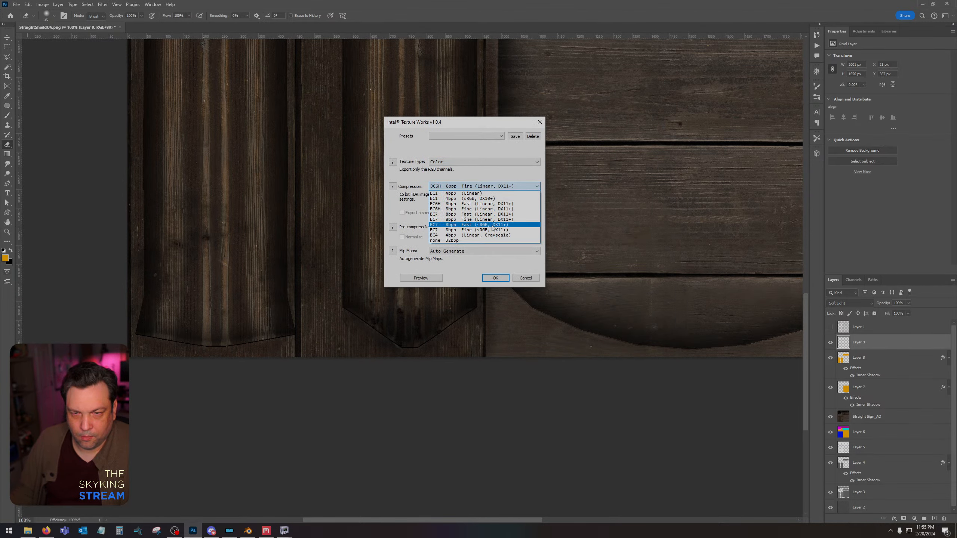
pyautogui.click(494, 219)
pyautogui.press('Return')
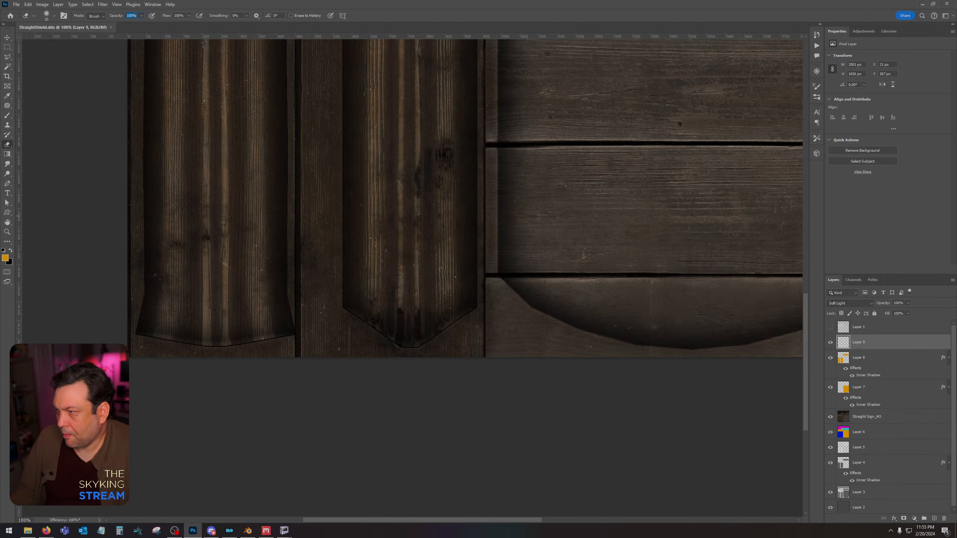
# Create a new 2048 × 2048 px RGB document at 72 pixels/inch with a white background.
pyautogui.click(15, 4)
pyautogui.click(23, 13)
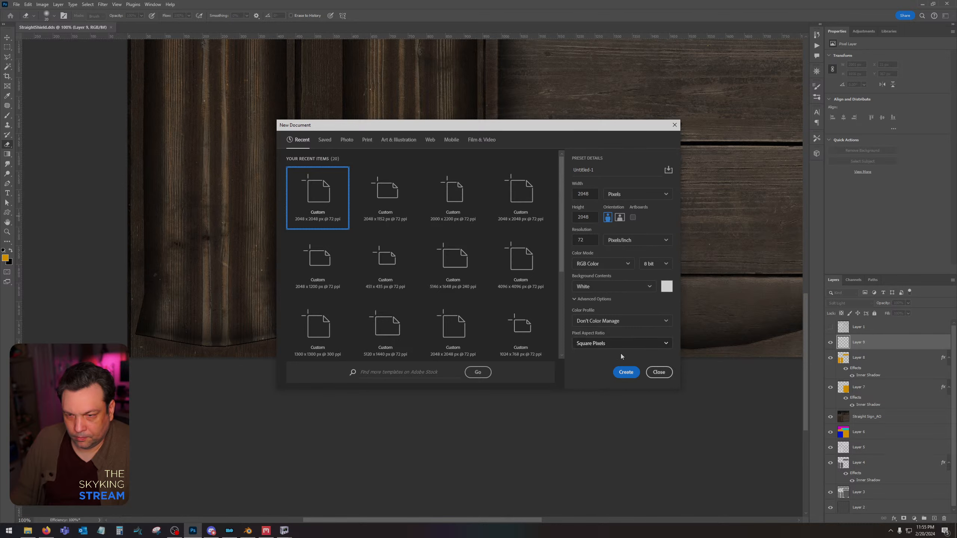
pyautogui.click(626, 372)
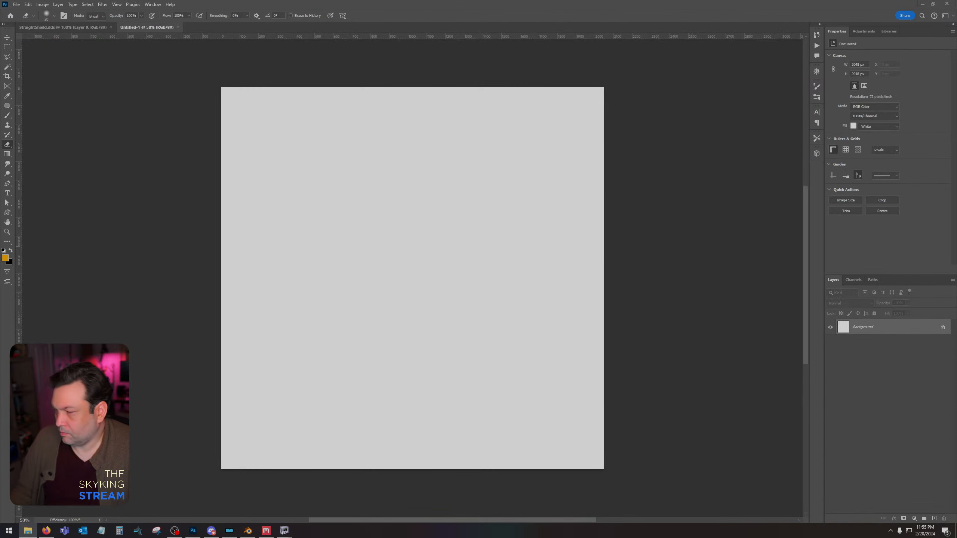
# Place the Straight Sign normal, metalness and gloss maps in the new document and rasterize all three layers.
pyautogui.moveTo(0, 246); pyautogui.dragTo(391, 233)
pyautogui.press('Return')
pyautogui.press('Return')
pyautogui.press('Return')
pyautogui.keyDown('shift'); pyautogui.click(872, 358); pyautogui.keyUp('shift')
pyautogui.rightClick(871, 357)
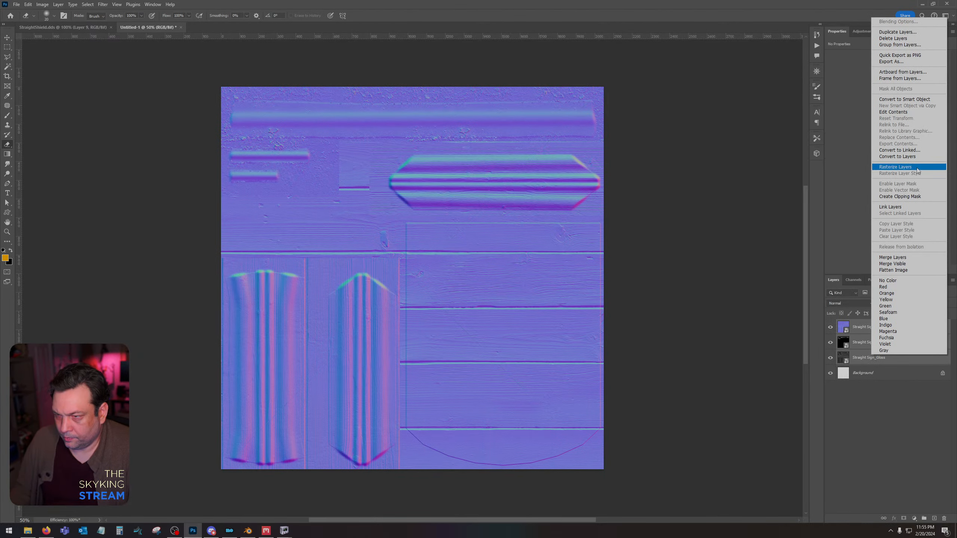
pyautogui.click(915, 169)
# Invert the green channel of the Straight Sign_Normal layer and return to the full RGB composite.
pyautogui.click(853, 280)
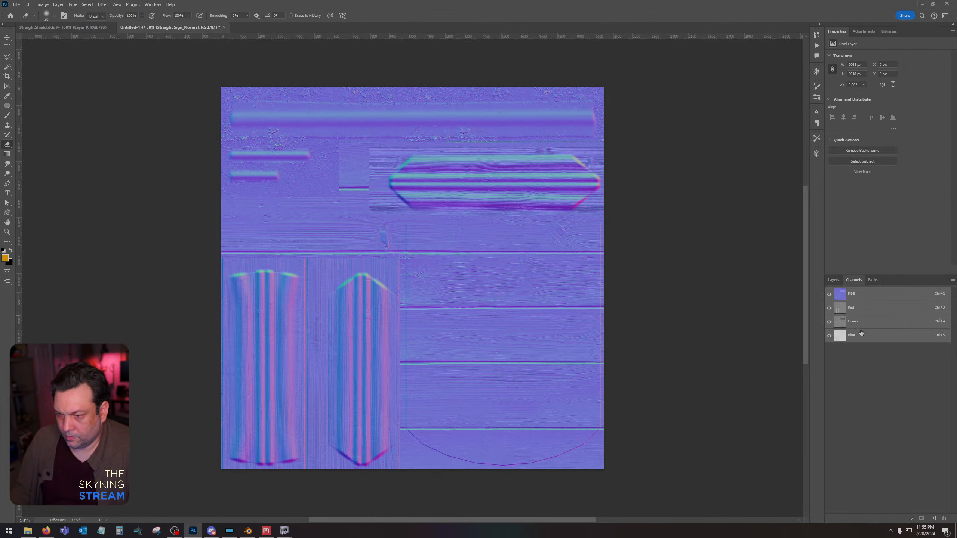
pyautogui.click(859, 327)
pyautogui.hotkey('ctrl', 'i')
pyautogui.click(857, 296)
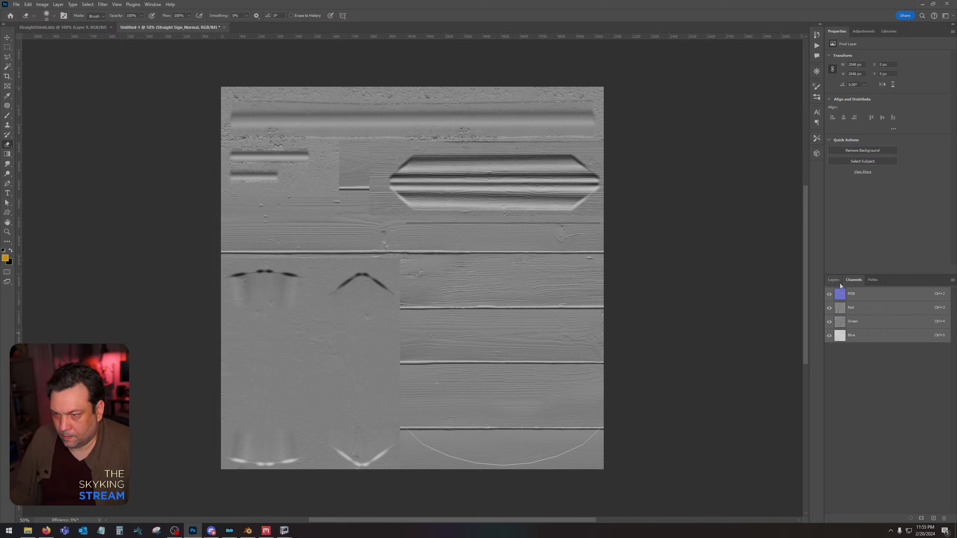
pyautogui.click(834, 280)
# Move the metalness and gloss layers above the normal layer, with metalness uppermost, and hide the metalness layer.
pyautogui.click(860, 342)
pyautogui.keyDown('shift'); pyautogui.click(859, 358); pyautogui.keyUp('shift')
pyautogui.moveTo(860, 357); pyautogui.dragTo(865, 328)
pyautogui.click(866, 327)
pyautogui.click(831, 328)
# Darken the Straight Sign_Gloss layer with Levels by setting the midtone input to 0.41.
pyautogui.click(867, 342)
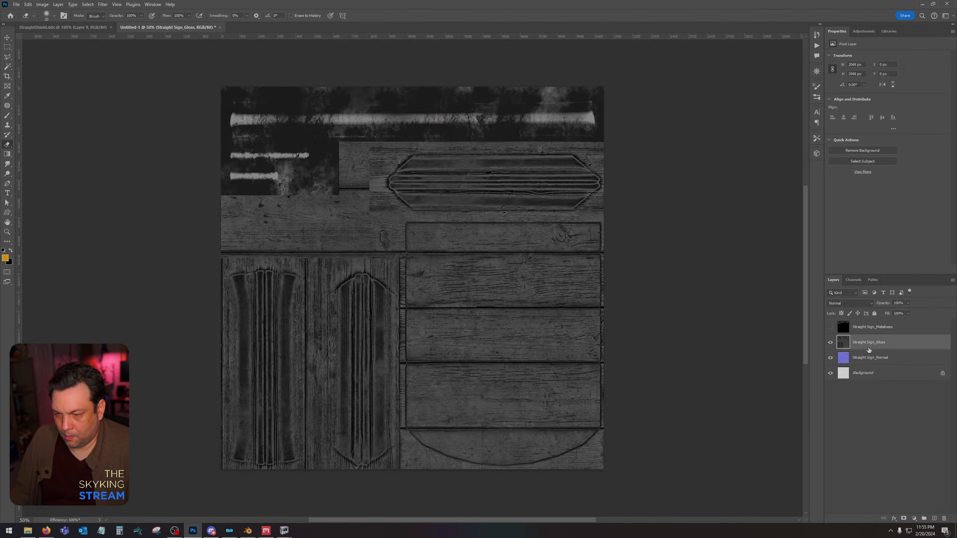
pyautogui.hotkey('ctrl', 'l')
pyautogui.moveTo(583, 415); pyautogui.dragTo(610, 416)
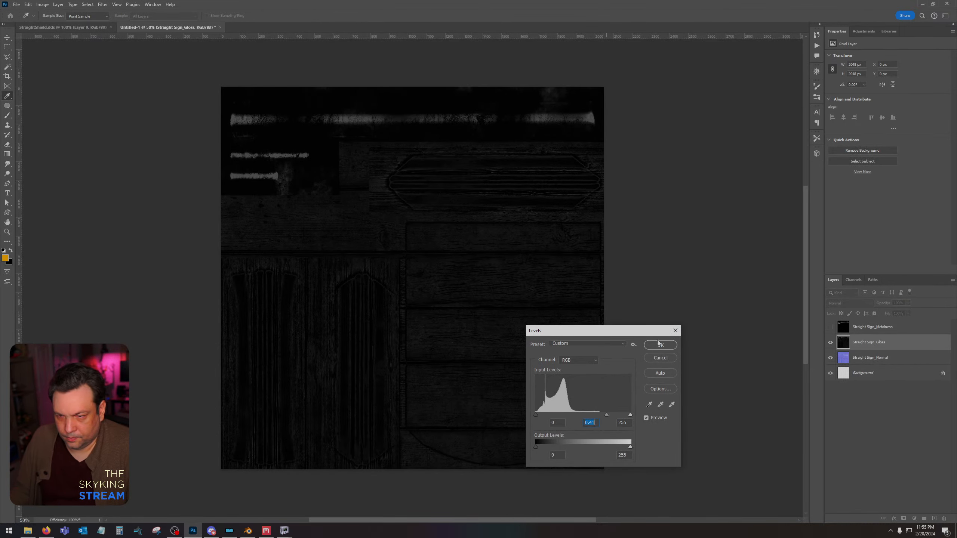
pyautogui.click(660, 344)
# Show the metalness layer, set its blend mode to Lighten, and reduce its opacity to about 63%.
pyautogui.click(830, 327)
pyautogui.click(867, 327)
pyautogui.click(850, 303)
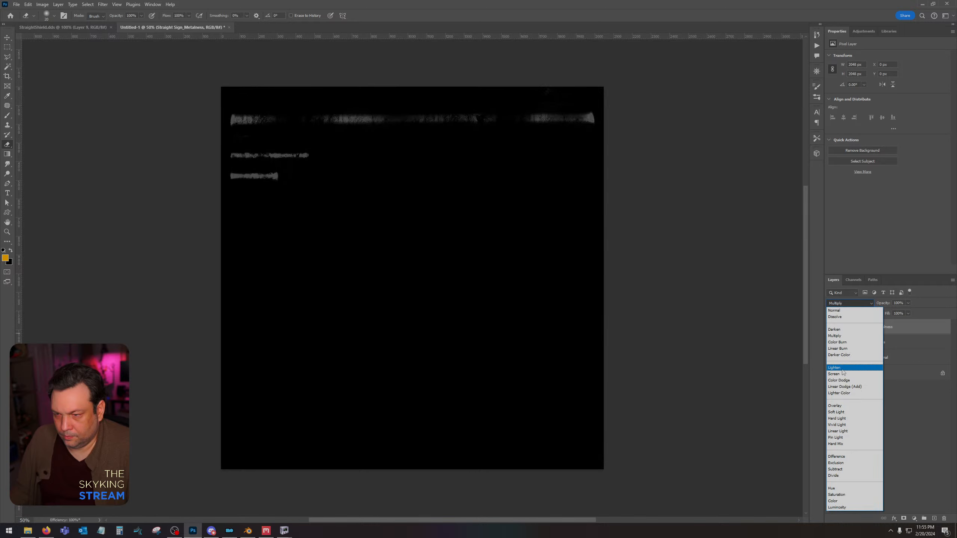
pyautogui.click(843, 369)
pyautogui.click(908, 303)
pyautogui.moveTo(885, 311); pyautogui.dragTo(896, 314)
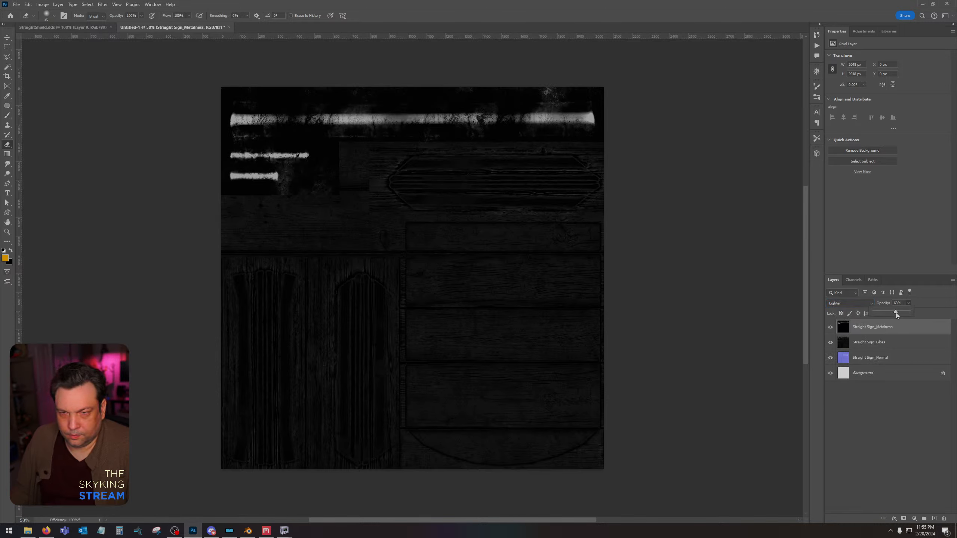
# Merge the metalness and gloss layers into one layer.
pyautogui.keyDown('ctrl'); pyautogui.click(901, 342); pyautogui.keyUp('ctrl')
pyautogui.rightClick(909, 345)
pyautogui.click(894, 401)
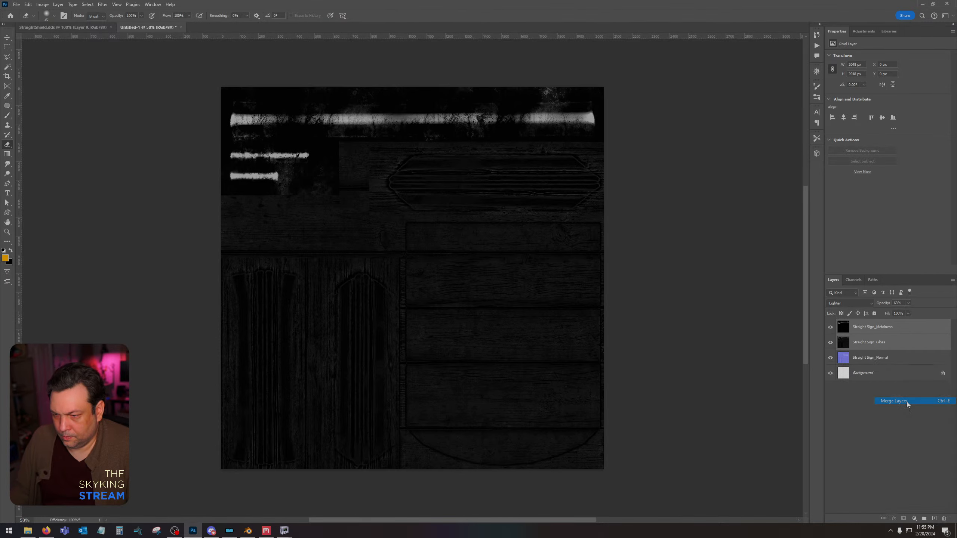
# Hide the merged metalness layer, paste its copied content into a new alpha channel, and return to the RGB composite with nothing selected.
pyautogui.click(830, 327)
pyautogui.click(854, 279)
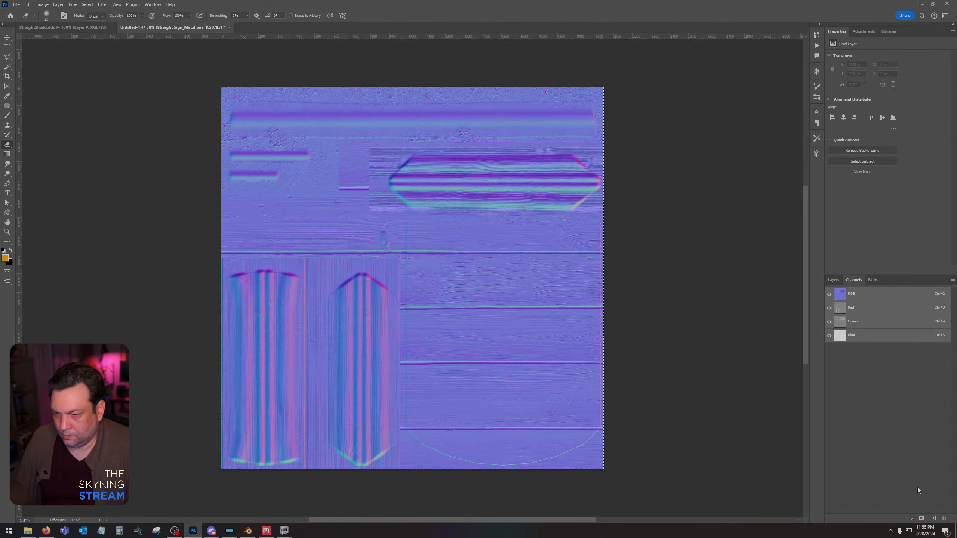
pyautogui.click(934, 519)
pyautogui.hotkey('ctrl', 'v')
pyautogui.hotkey('ctrl', 'd')
pyautogui.click(852, 295)
pyautogui.click(833, 280)
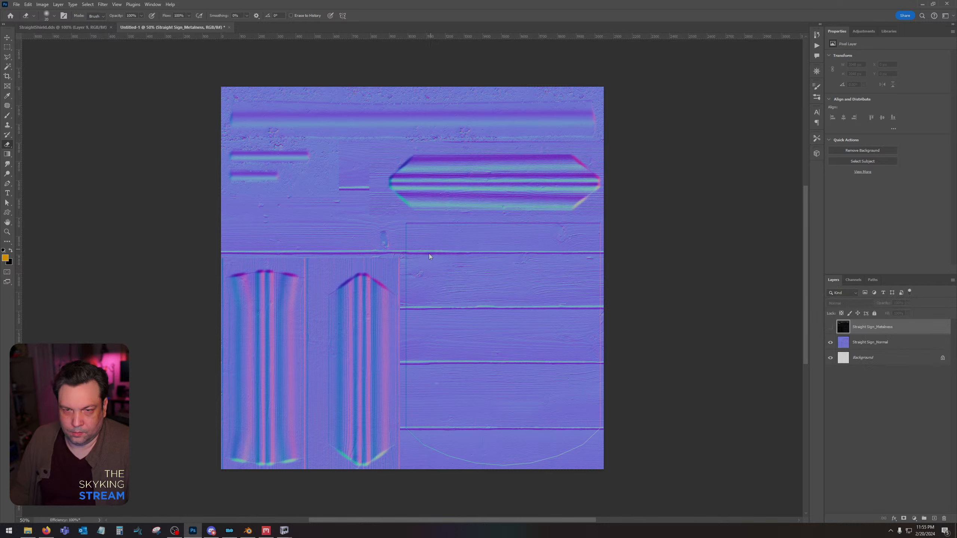
# Save the normal map document as StraightShield_n in Intel Texture Works DDS format in the Straight Sign folder.
pyautogui.hotkey('ctrl', 'shift', 's')
pyautogui.click(376, 155)
pyautogui.click(377, 294)
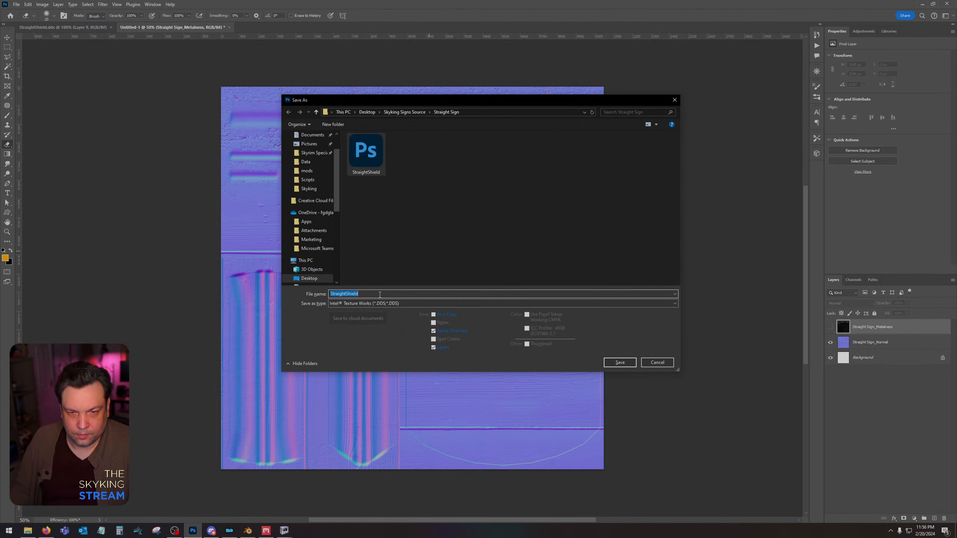
pyautogui.write('_n')
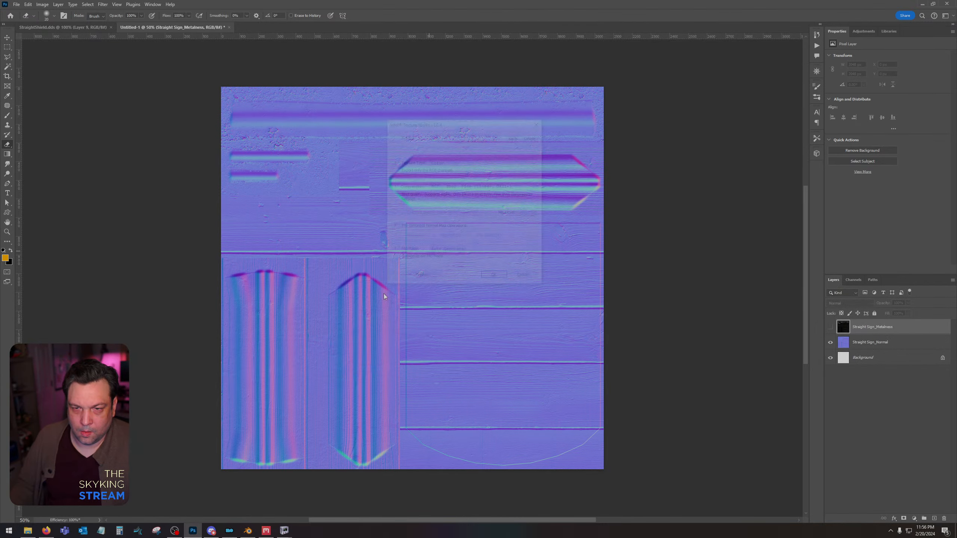
# Export the StraightShield_n DDS with the Color + Alpha texture type and choose its compression format.
pyautogui.click(446, 161)
pyautogui.click(448, 174)
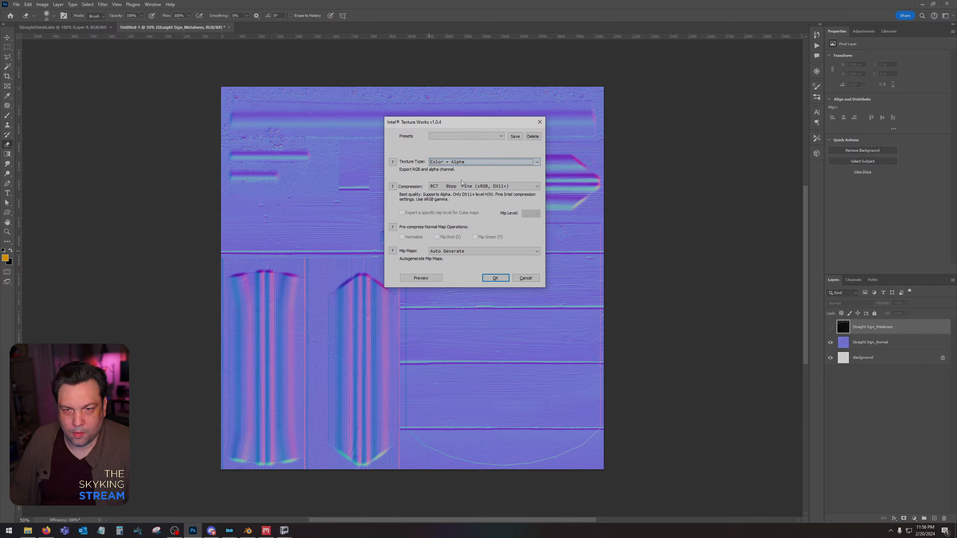
pyautogui.click(483, 186)
pyautogui.click(484, 213)
pyautogui.press('Return')
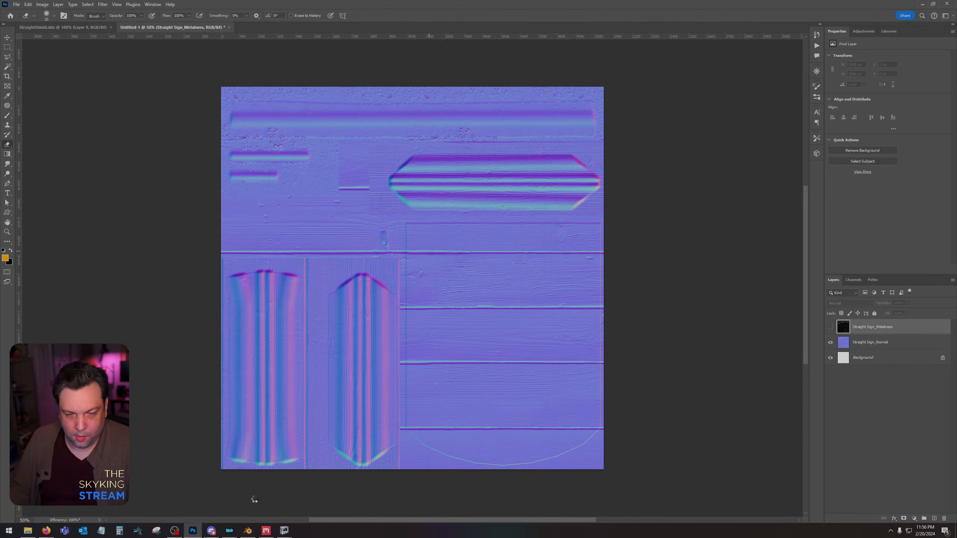
pyautogui.click(267, 531)
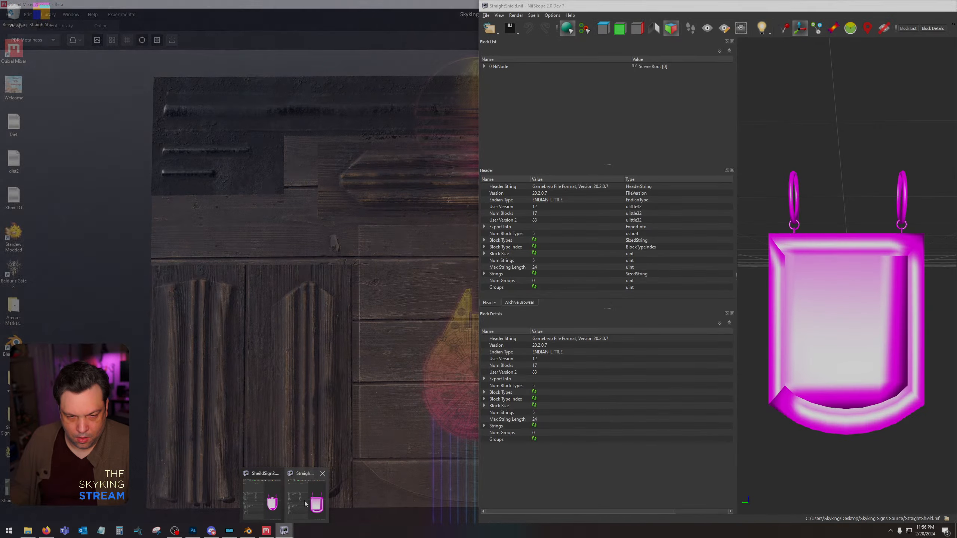
pyautogui.click(306, 504)
pyautogui.moveTo(822, 5); pyautogui.dragTo(762, 189)
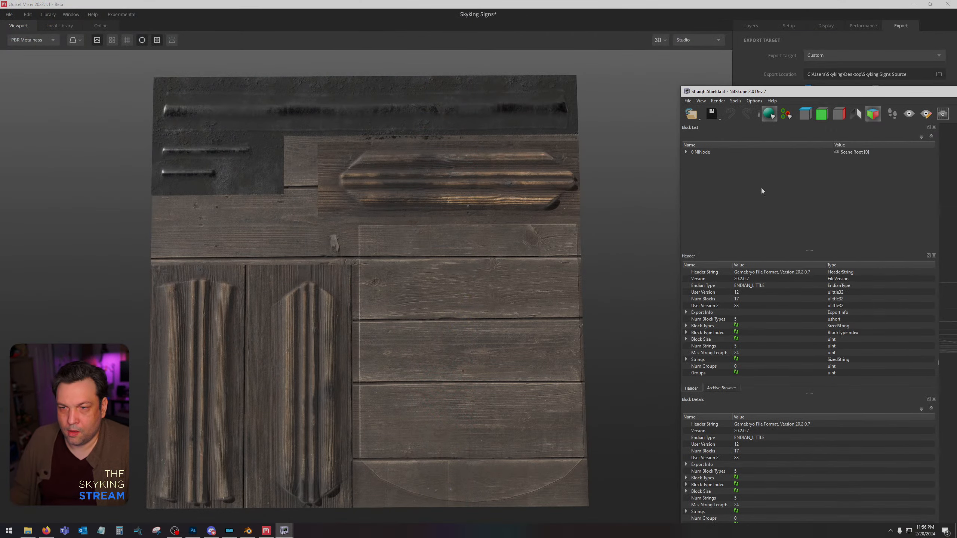
pyautogui.moveTo(956, 91); pyautogui.dragTo(600, 84)
pyautogui.doubleClick(600, 83)
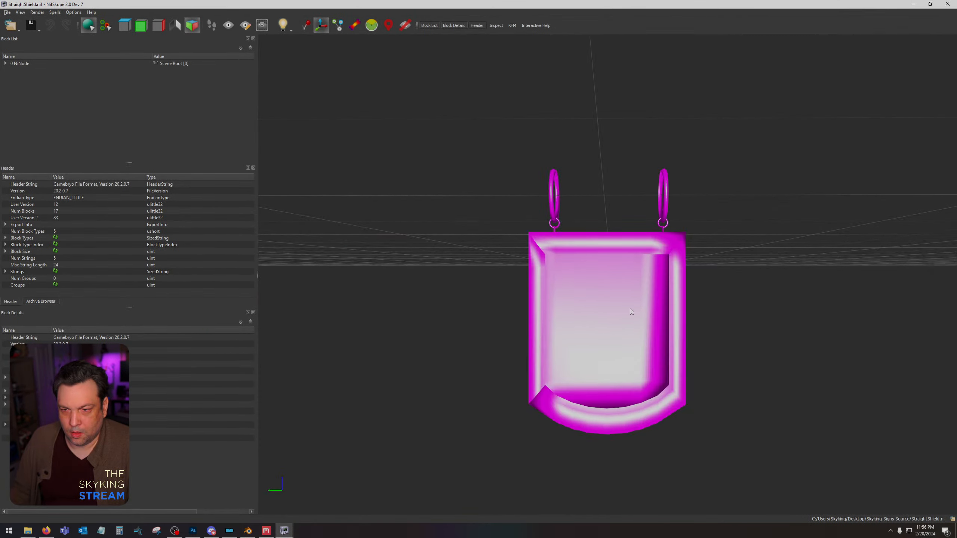
pyautogui.click(630, 308)
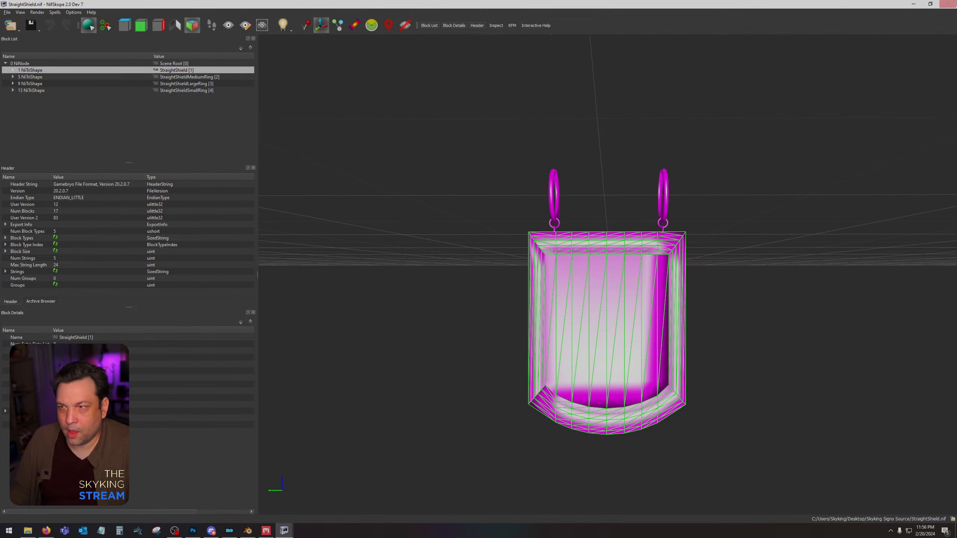
pyautogui.click(948, 5)
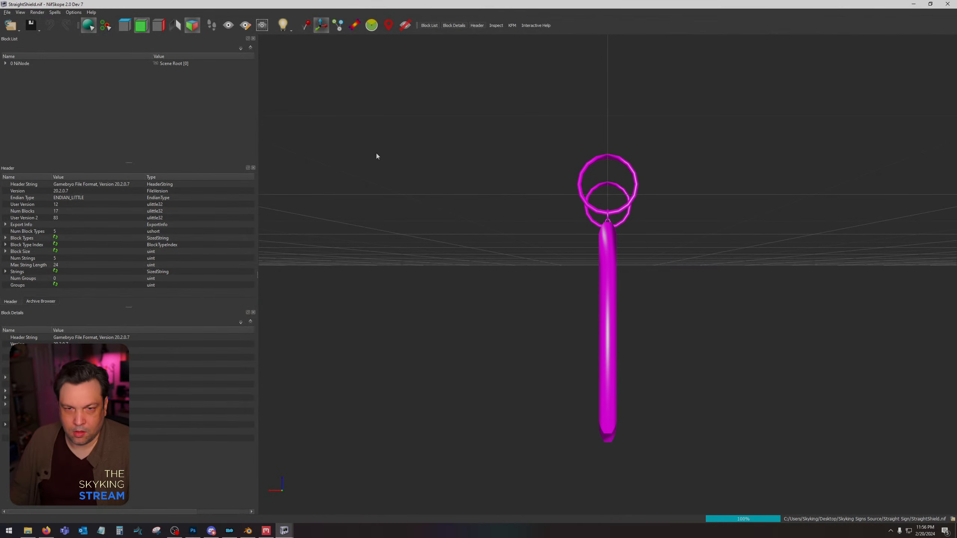
# Open StraightShield.nif from the Straight Sign folder in NifSkope and select the BSShaderTextureSet of the StraightShield shape.
pyautogui.moveTo(376, 153); pyautogui.dragTo(628, 278)
pyautogui.click(628, 278)
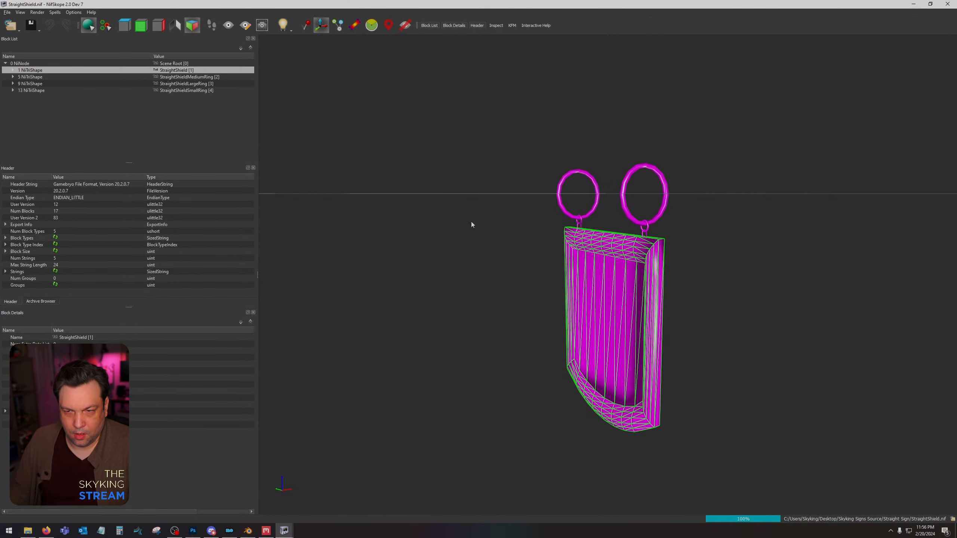
pyautogui.click(13, 71)
pyautogui.click(20, 84)
pyautogui.click(50, 91)
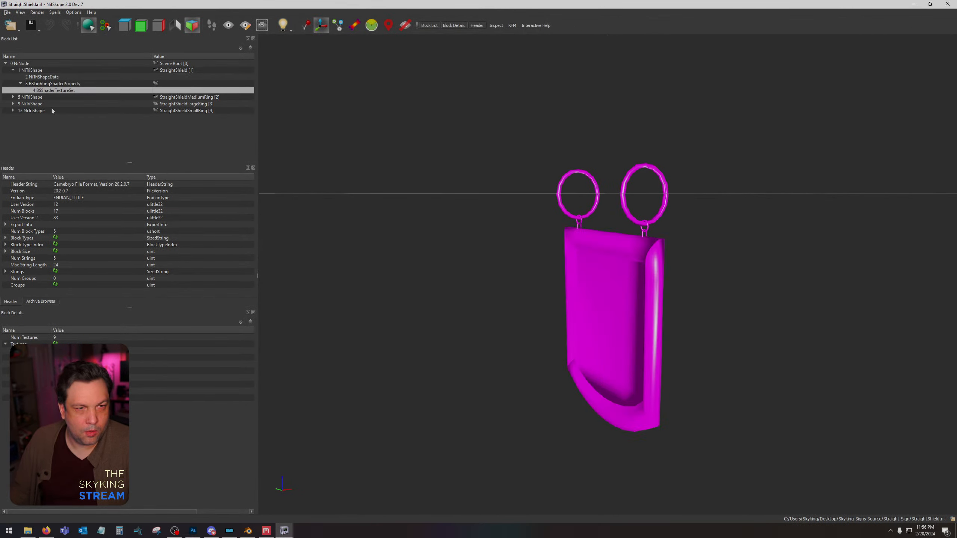
# Assign StraightShield.dds from the Straight Sign folder as the first texture of the StraightShield shape and view it from the front.
pyautogui.click(55, 351)
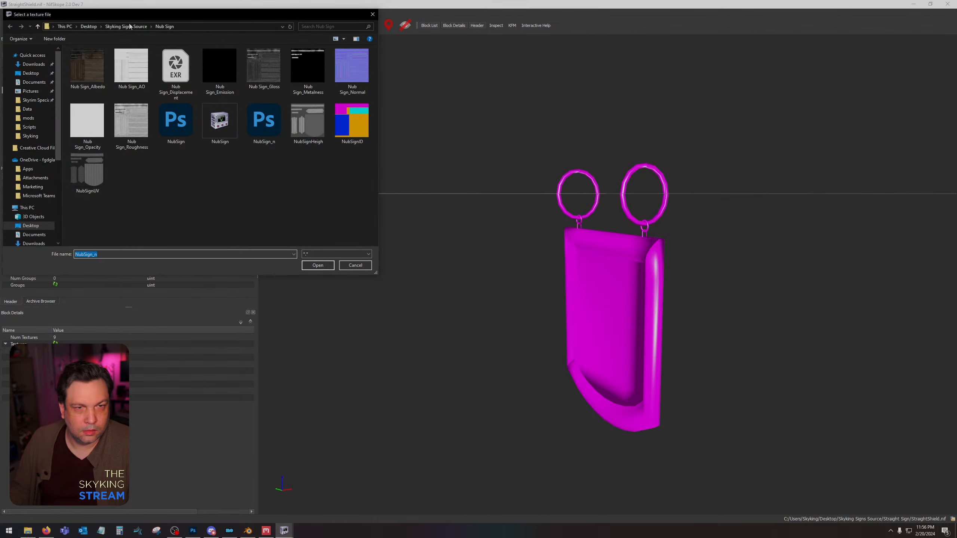
pyautogui.click(119, 28)
pyautogui.doubleClick(220, 68)
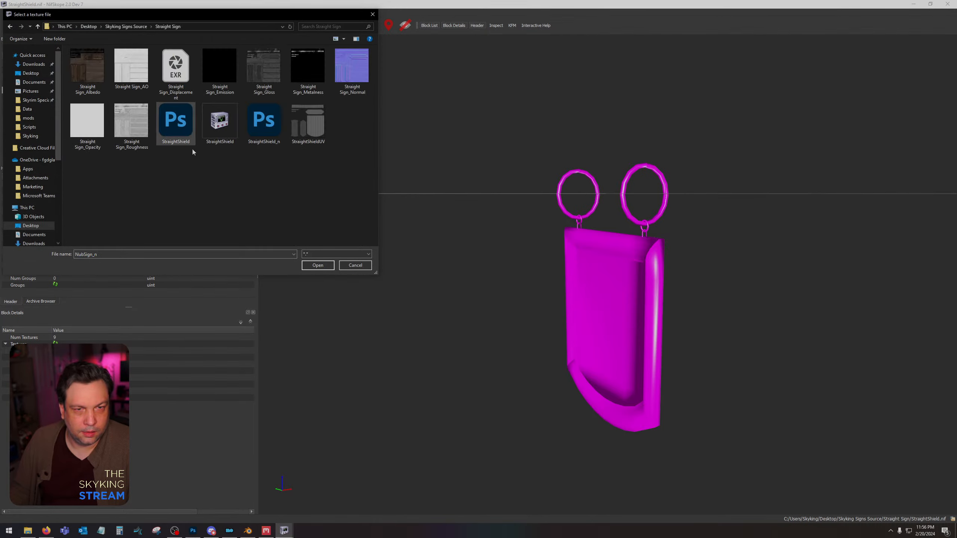
pyautogui.click(188, 123)
pyautogui.doubleClick(188, 123)
pyautogui.moveTo(599, 285); pyautogui.dragTo(636, 279)
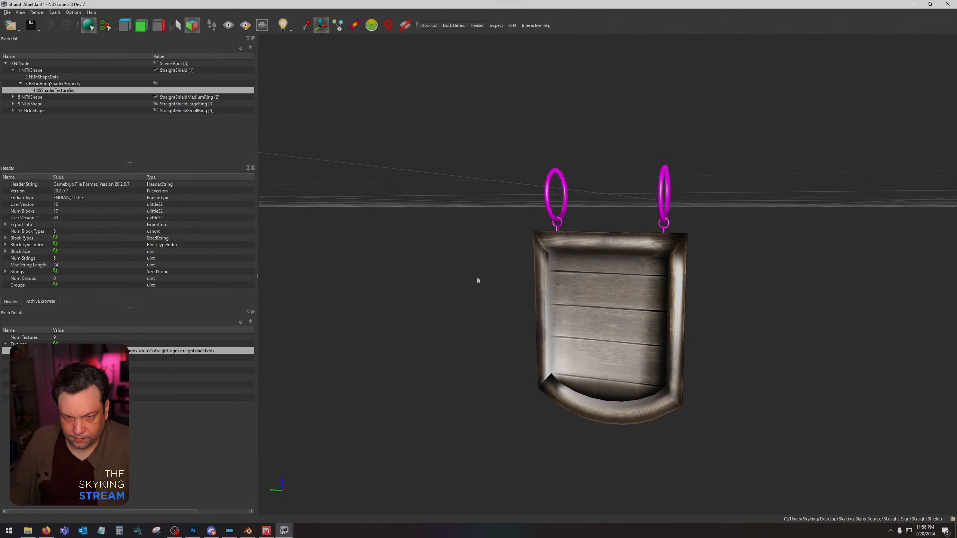
# Assign StraightShield_n.dds from the Straight Sign folder as the second texture of the StraightShield shape.
pyautogui.click(56, 358)
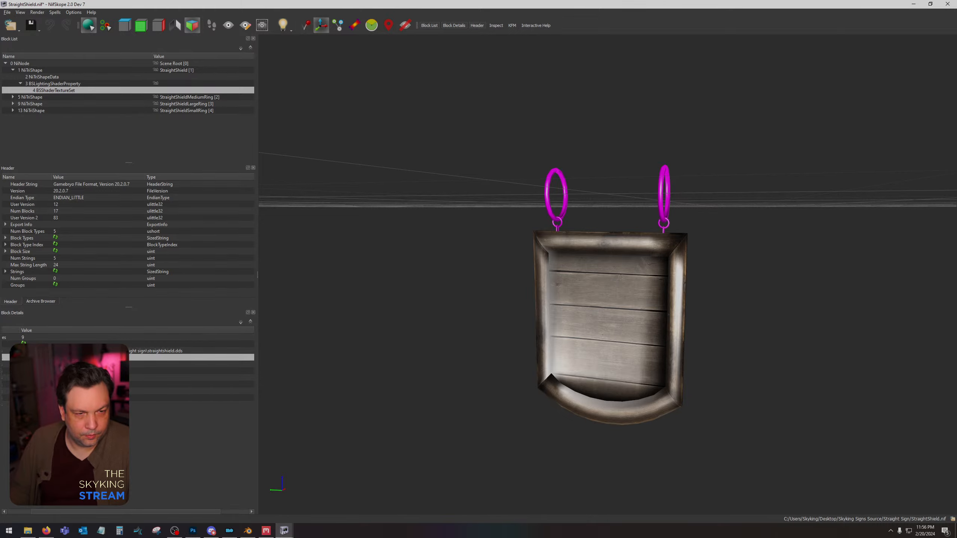
pyautogui.click(23, 357)
pyautogui.click(177, 131)
pyautogui.doubleClick(265, 125)
pyautogui.moveTo(467, 273); pyautogui.dragTo(558, 245)
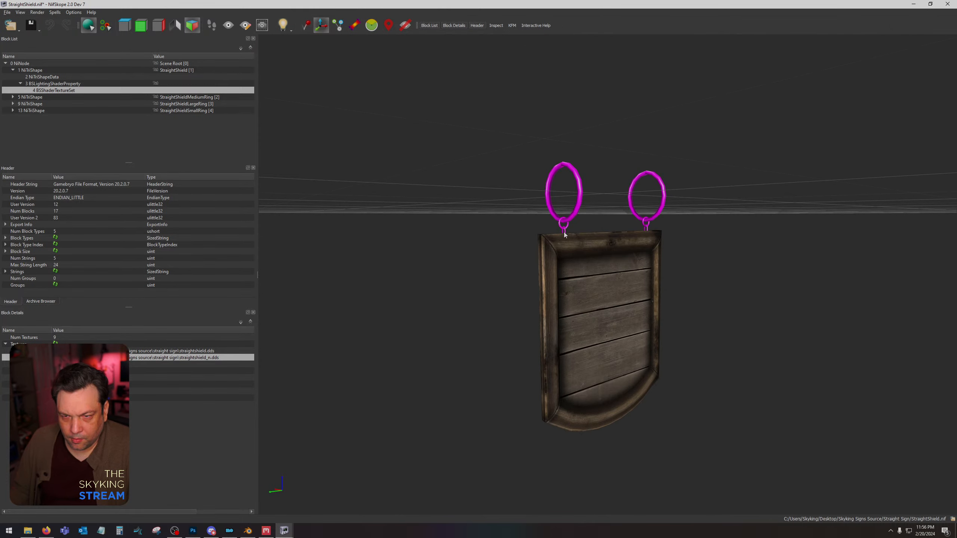
# Assign StraightShield.dds and StraightShield_n.dds as the first and second textures of the StraightShieldSmallRing shape's BSShaderTextureSet.
pyautogui.click(564, 234)
pyautogui.click(13, 111)
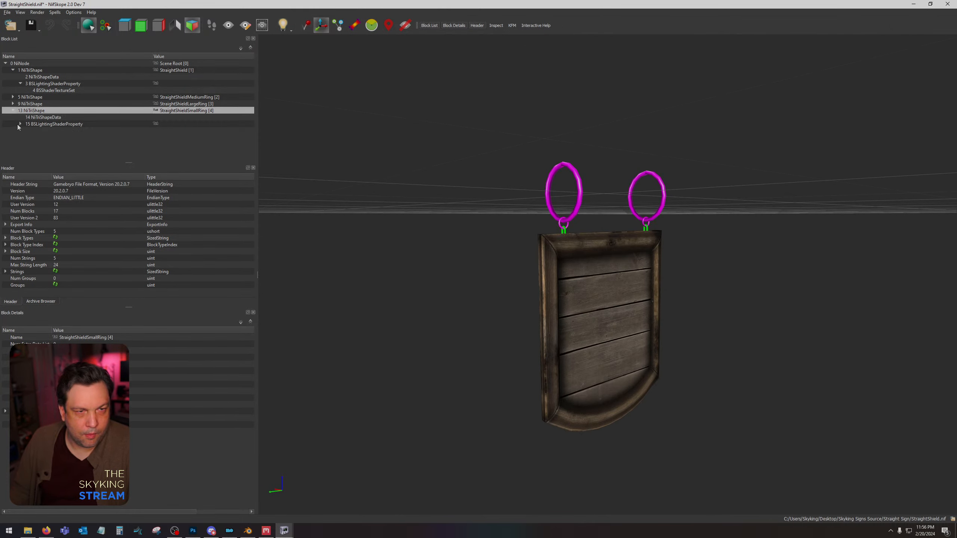
pyautogui.click(20, 124)
pyautogui.click(49, 131)
pyautogui.click(53, 351)
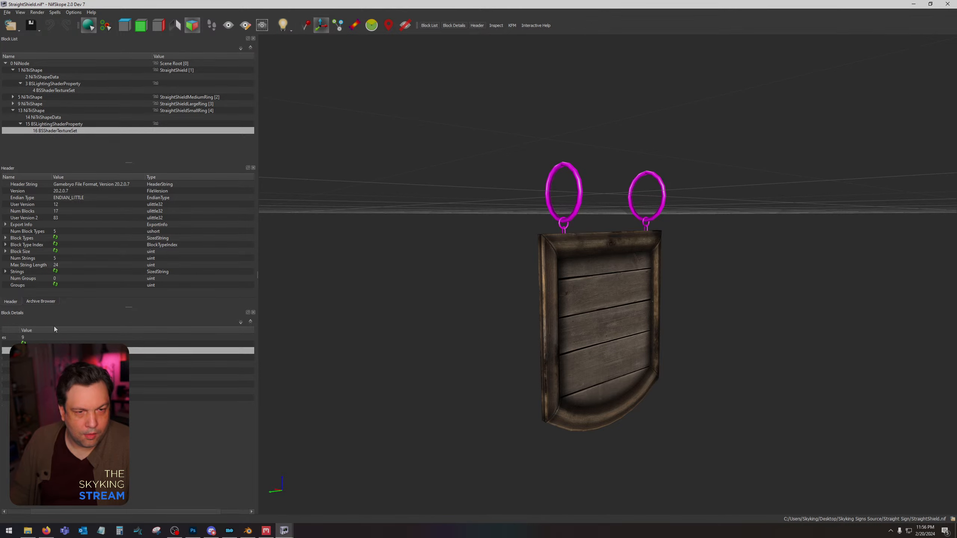
pyautogui.doubleClick(175, 123)
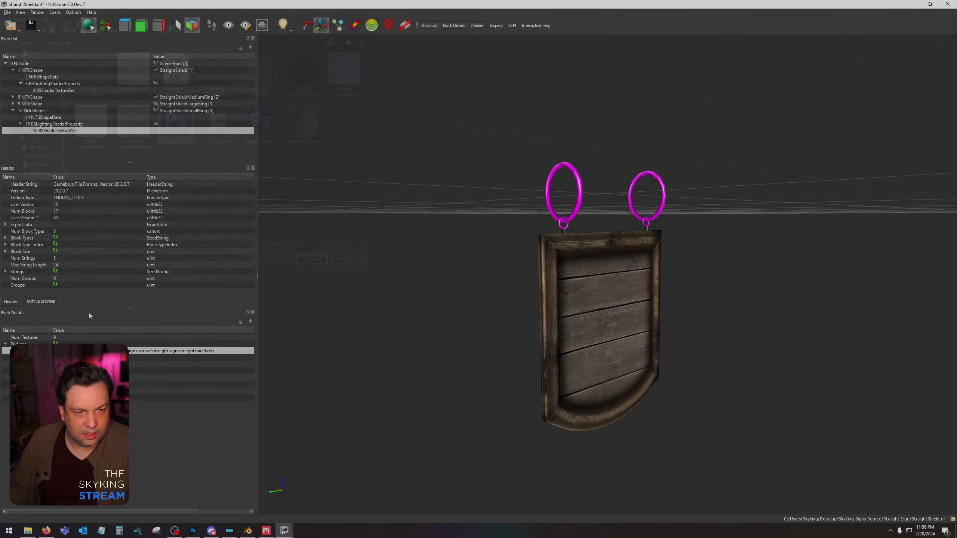
pyautogui.doubleClick(262, 127)
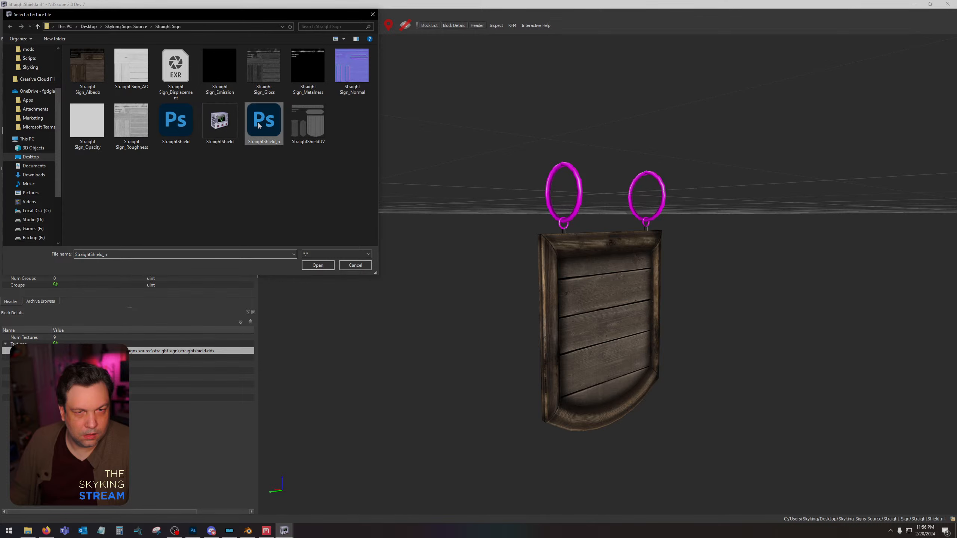
# Assign StraightShield.dds and StraightShield_n.dds as the first and second textures of the StraightShieldMediumRing shape's BSShaderTextureSet.
pyautogui.click(562, 226)
pyautogui.click(13, 97)
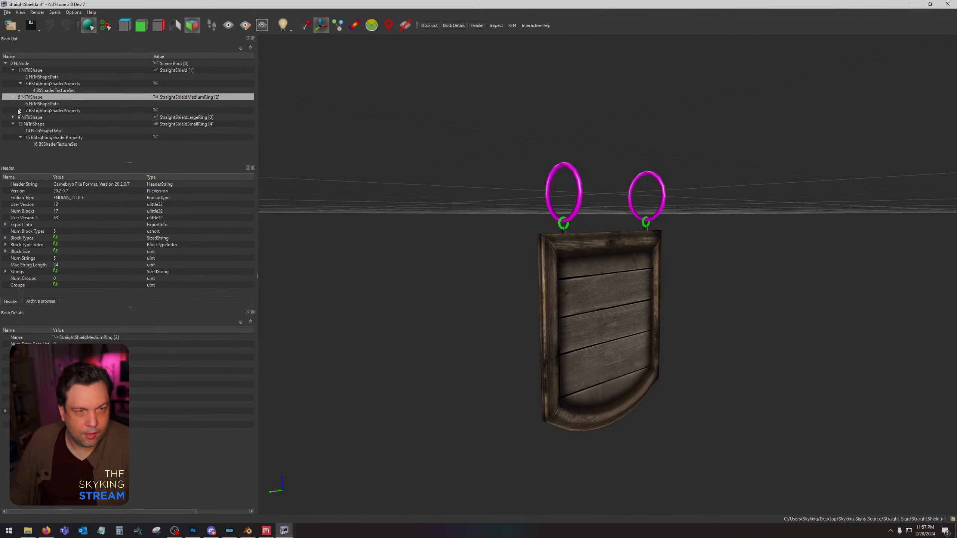
pyautogui.click(19, 110)
pyautogui.click(46, 117)
pyautogui.click(55, 351)
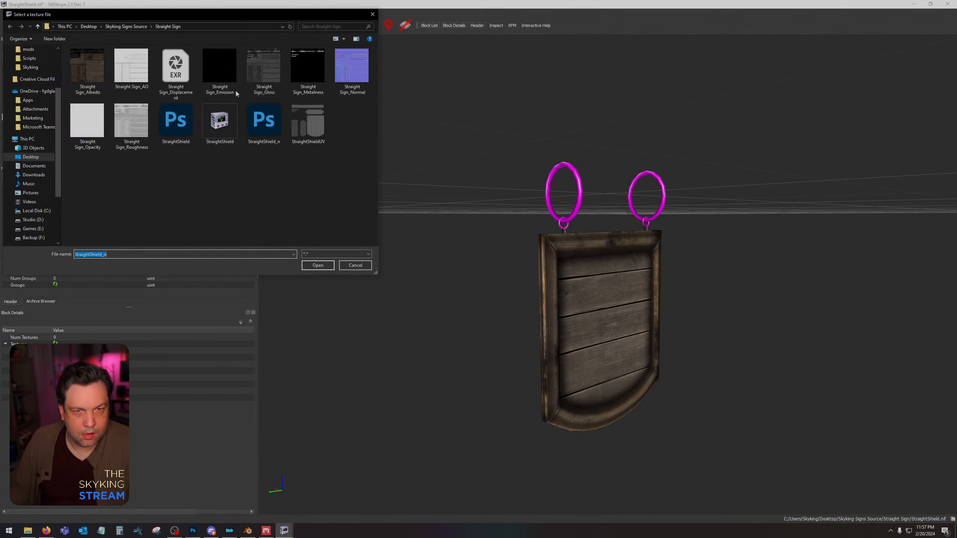
pyautogui.doubleClick(180, 127)
pyautogui.click(55, 358)
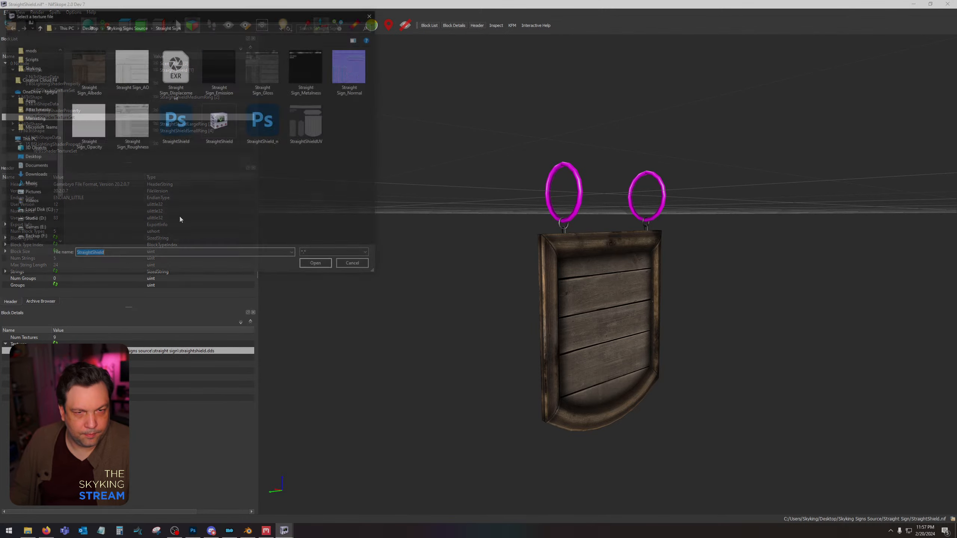
pyautogui.doubleClick(261, 121)
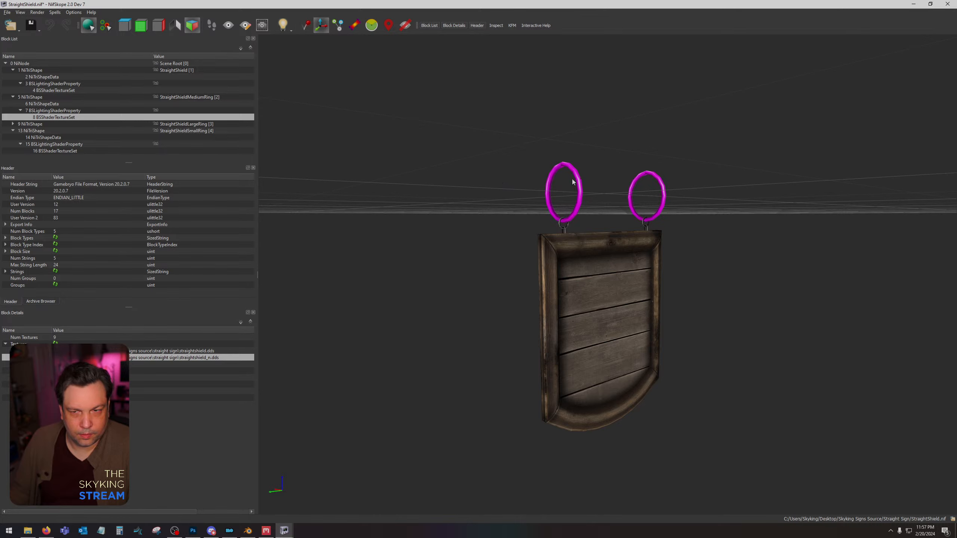
# Assign StraightShield.dds and StraightShield_n.dds as the first and second textures of the StraightShieldLargeRing shape's BSShaderTextureSet.
pyautogui.click(105, 124)
pyautogui.click(13, 124)
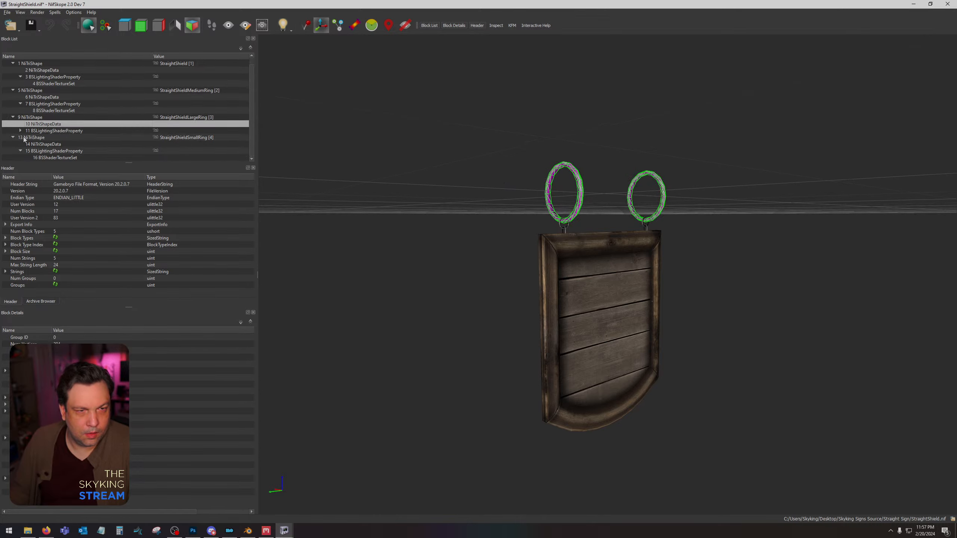
pyautogui.scroll(-1, 23, 138)
pyautogui.click(56, 131)
pyautogui.click(55, 351)
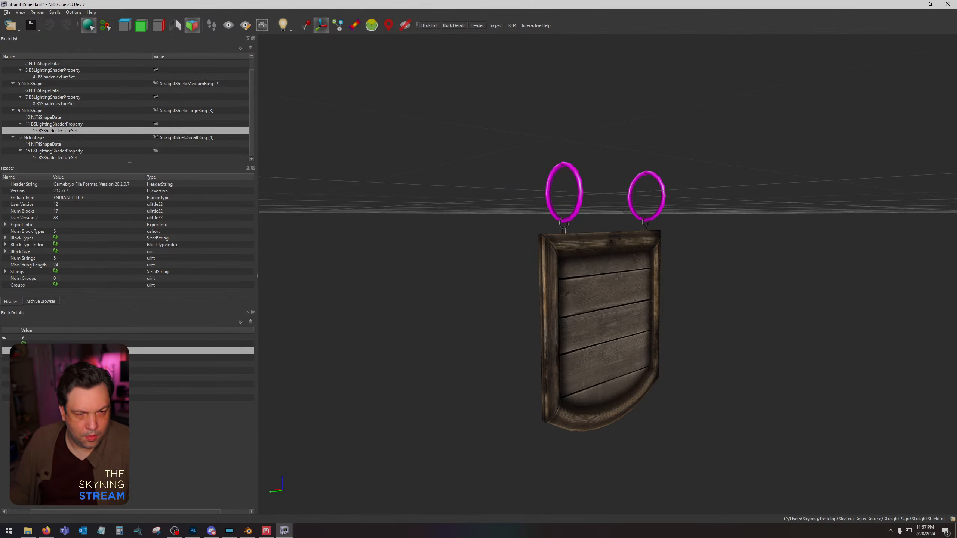
pyautogui.click(24, 351)
pyautogui.doubleClick(180, 131)
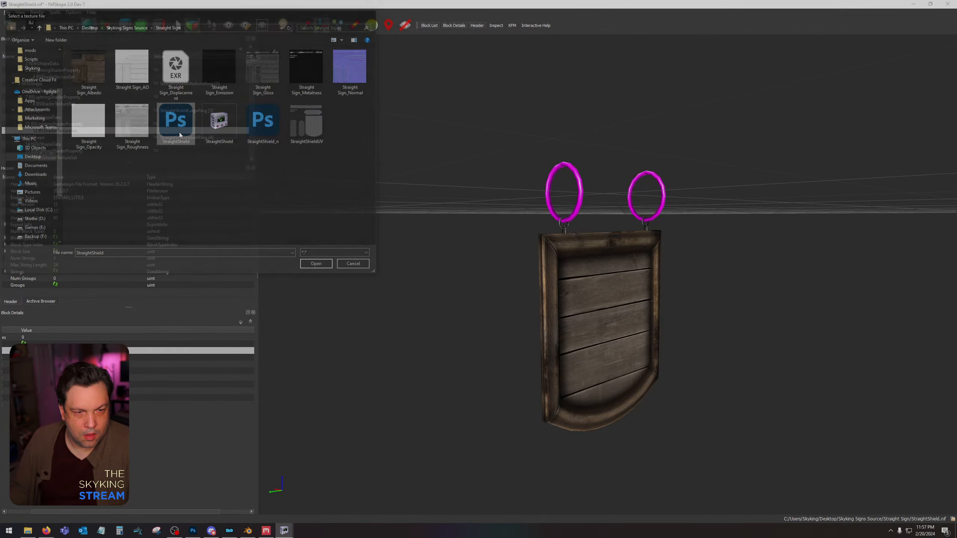
pyautogui.click(56, 358)
pyautogui.doubleClick(270, 127)
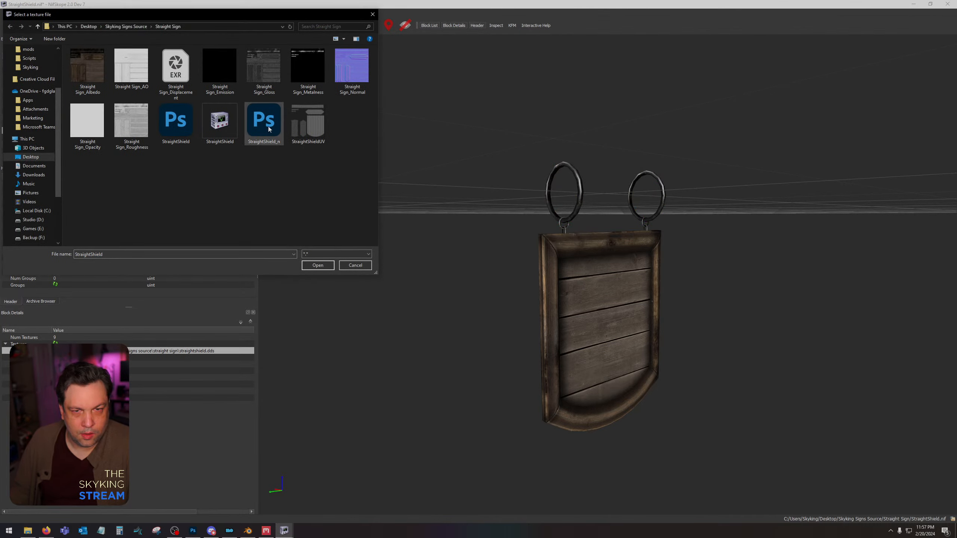
# Save StraightShield.nif with its newly assigned textures in the Straight Sign folder.
pyautogui.moveTo(463, 233); pyautogui.dragTo(441, 224)
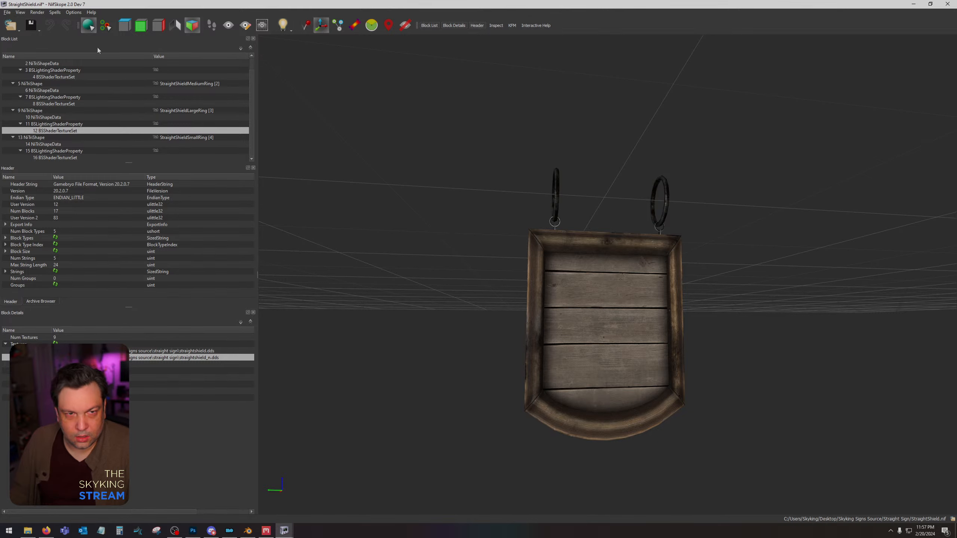
pyautogui.click(41, 30)
pyautogui.click(38, 37)
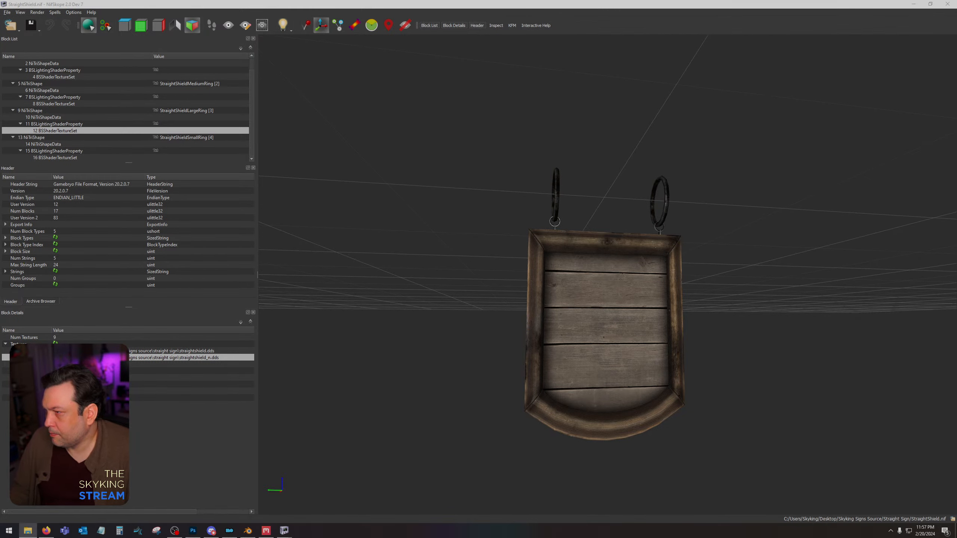
# Open the other StraightShield.nif from the Straight Shield Sign folder, close it after inspection, and compare its shading with the new sign.
pyautogui.moveTo(0, 325); pyautogui.dragTo(643, 329)
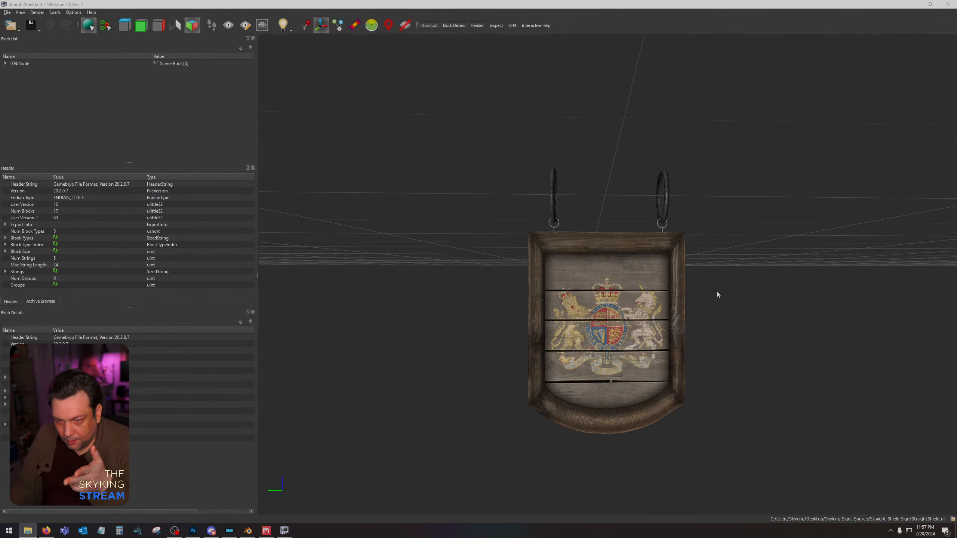
pyautogui.moveTo(710, 295); pyautogui.dragTo(706, 295)
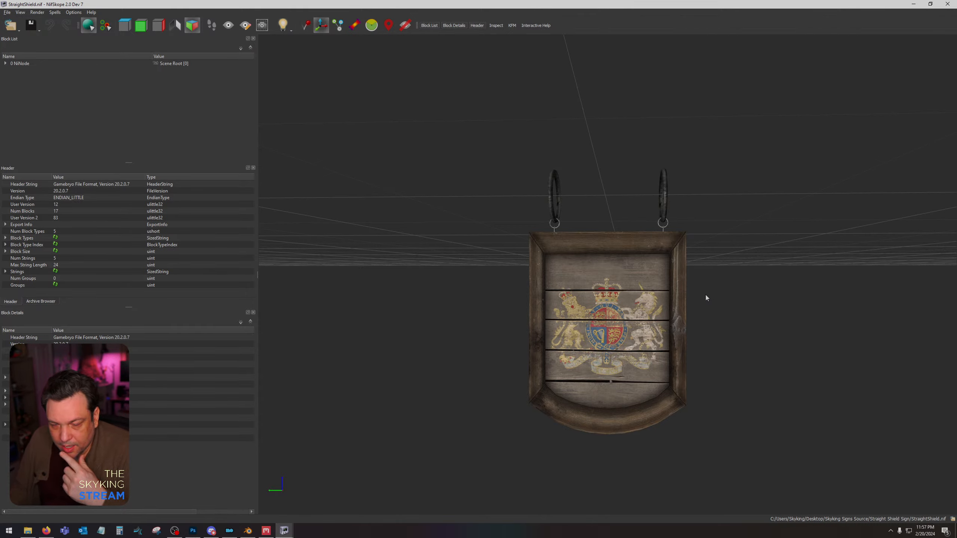
pyautogui.moveTo(706, 295); pyautogui.dragTo(654, 290)
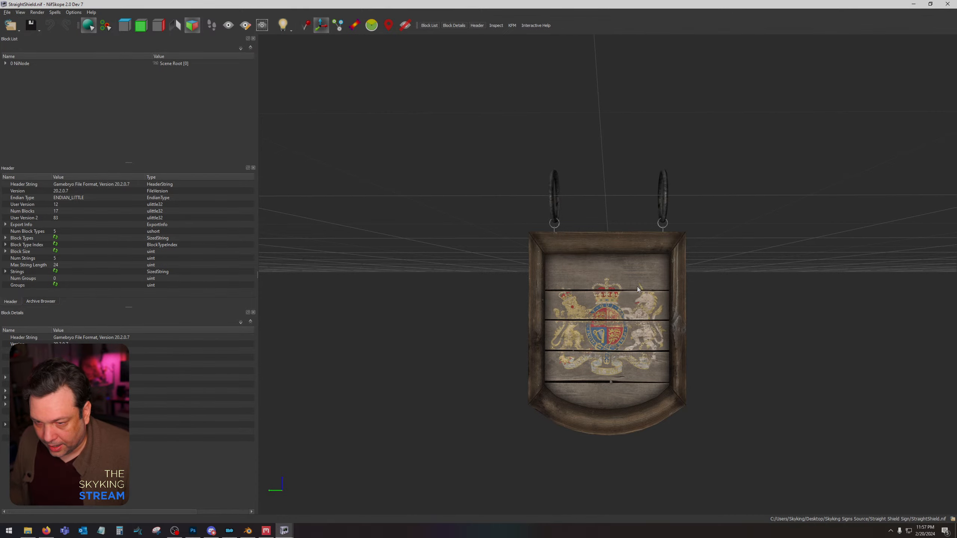
pyautogui.click(947, 4)
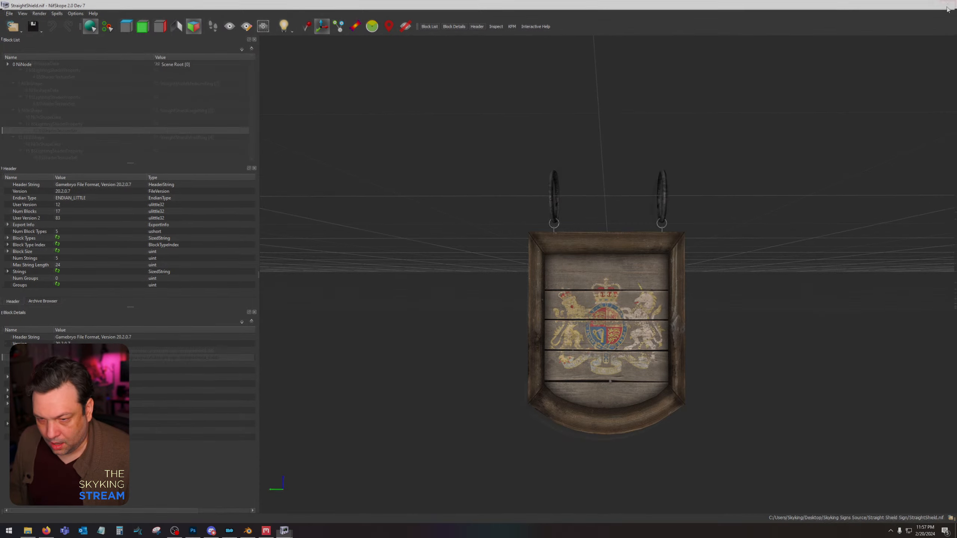
pyautogui.moveTo(680, 301)
pyautogui.mouseDown()
pyautogui.moveTo(915, 298)
pyautogui.moveTo(681, 304)
pyautogui.mouseUp()
pyautogui.scroll(4, 686, 307)
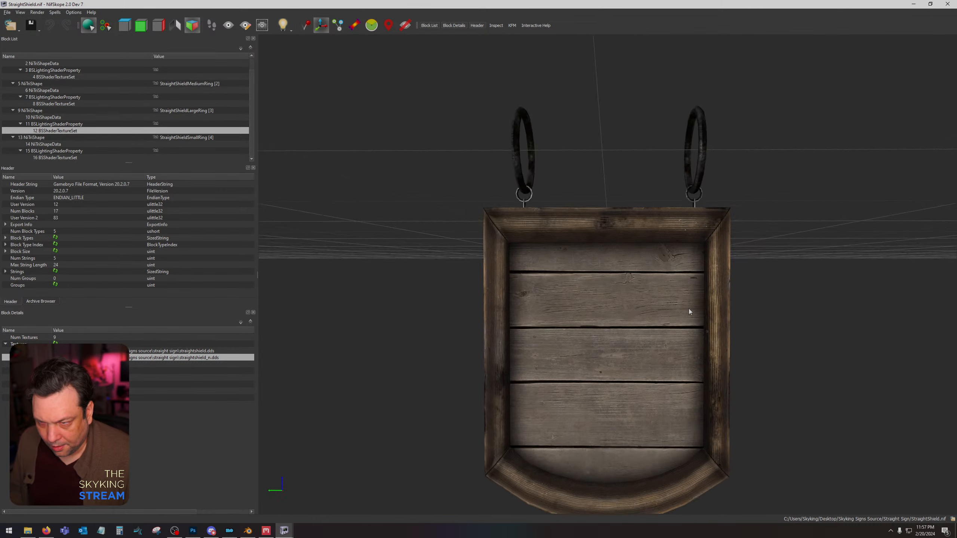
# Switch to Photoshop and bring up the StraightShield.dds diffuse document.
pyautogui.click(192, 531)
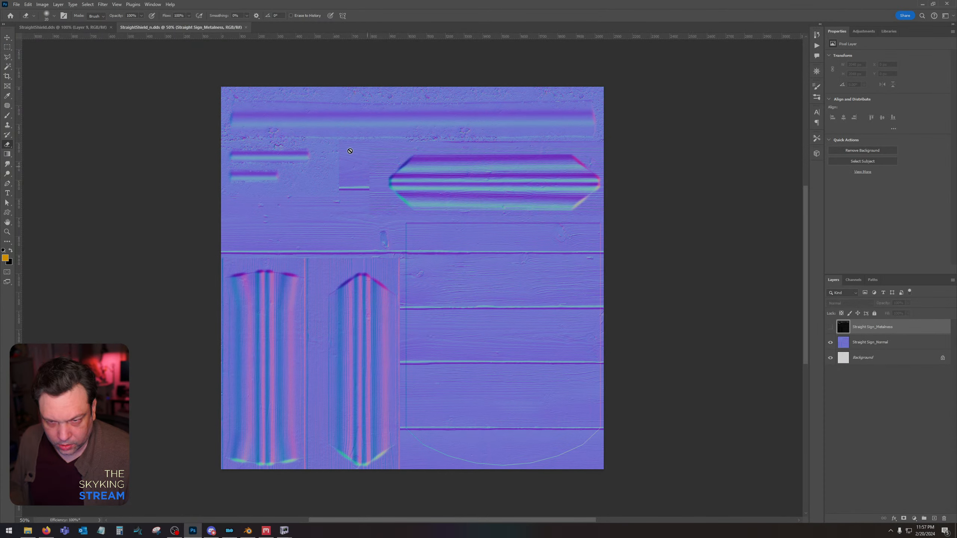
pyautogui.click(73, 27)
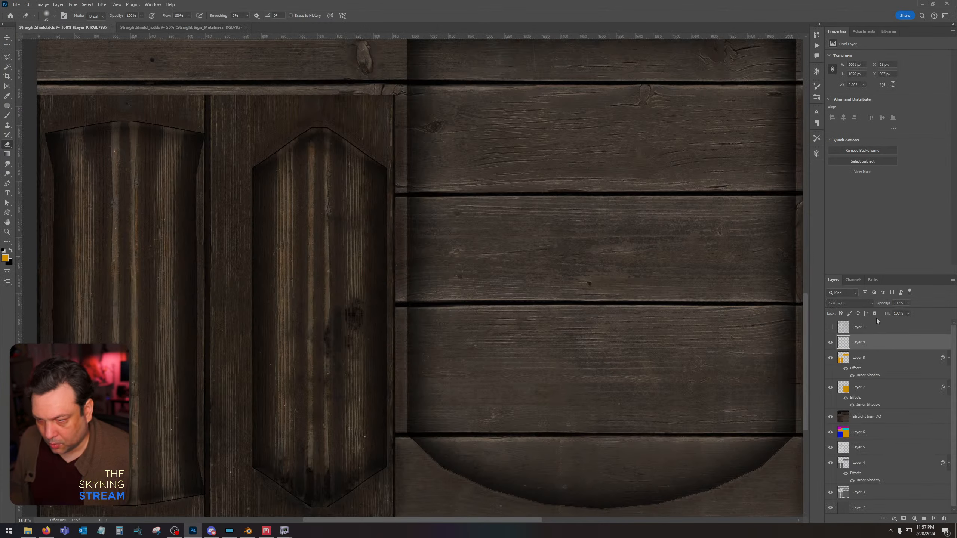
pyautogui.doubleClick(882, 387)
pyautogui.click(629, 355)
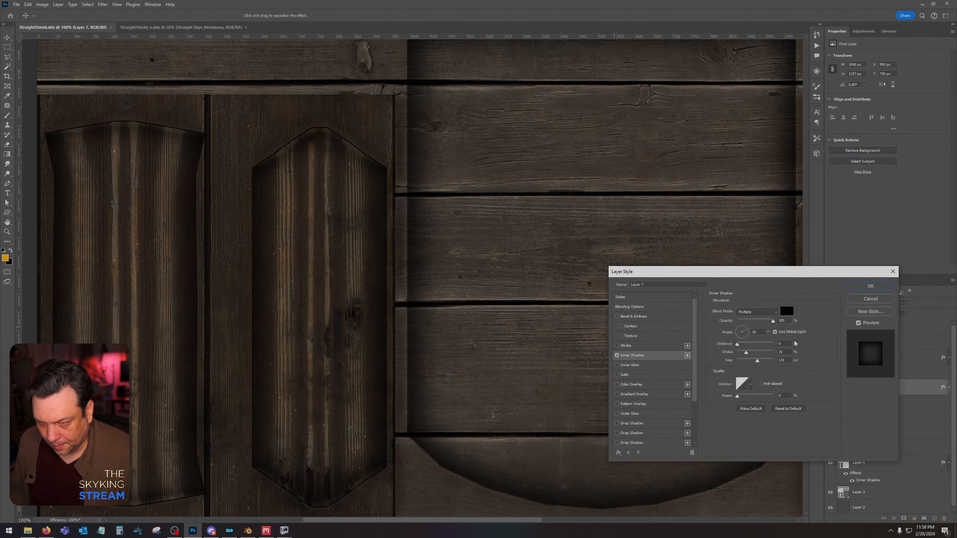
pyautogui.moveTo(746, 353); pyautogui.dragTo(751, 353)
pyautogui.click(867, 301)
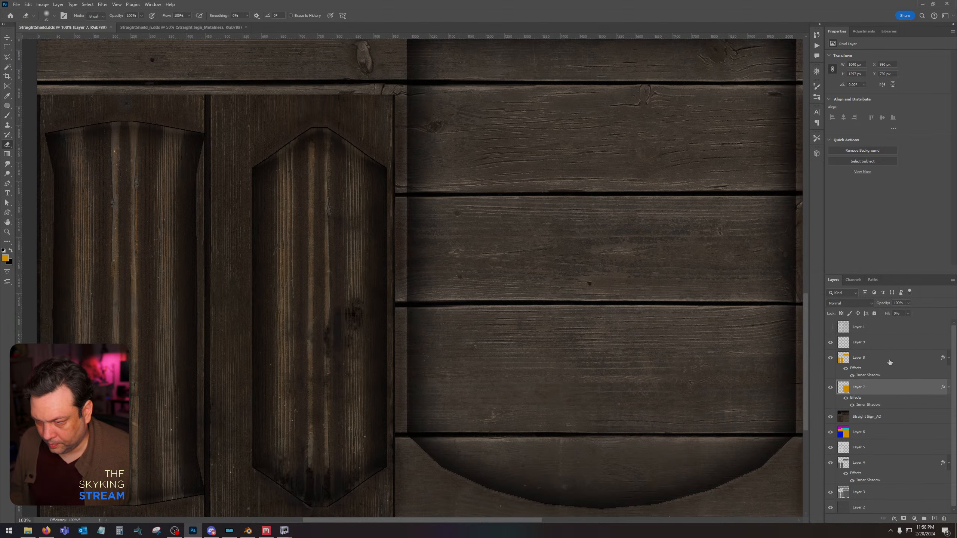
# Set the Inner Shadow of Layer 8 to 65% opacity and 40% choke.
pyautogui.doubleClick(890, 363)
pyautogui.click(656, 355)
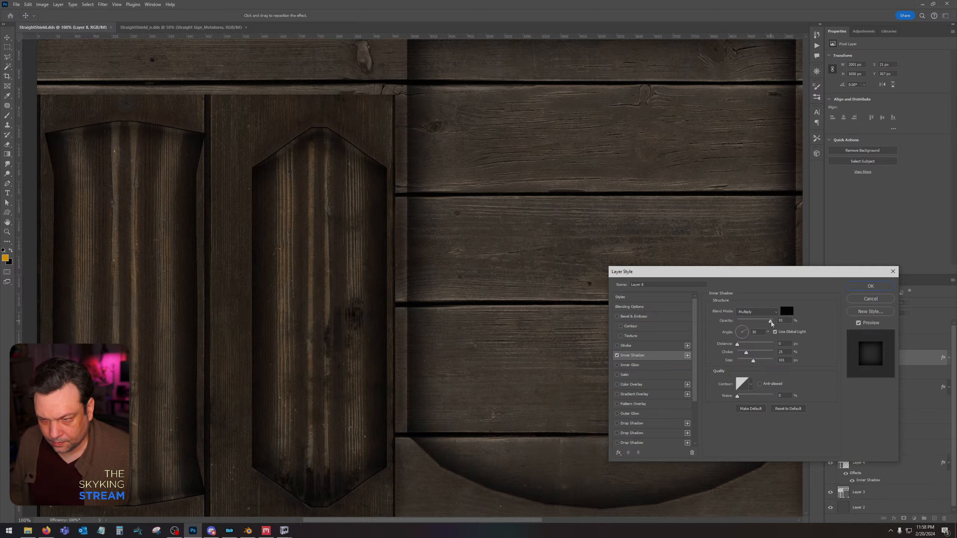
pyautogui.moveTo(771, 322); pyautogui.dragTo(761, 323)
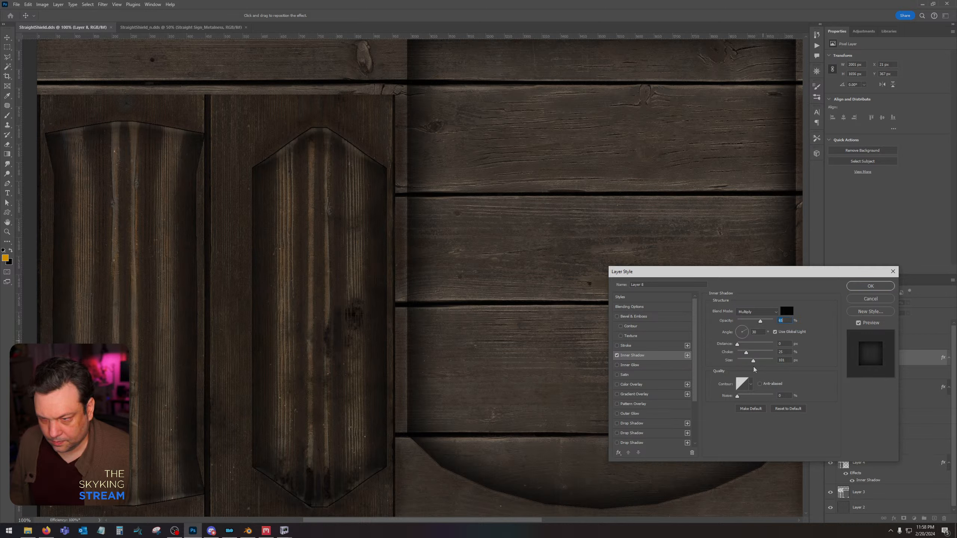
pyautogui.moveTo(752, 356); pyautogui.dragTo(752, 358)
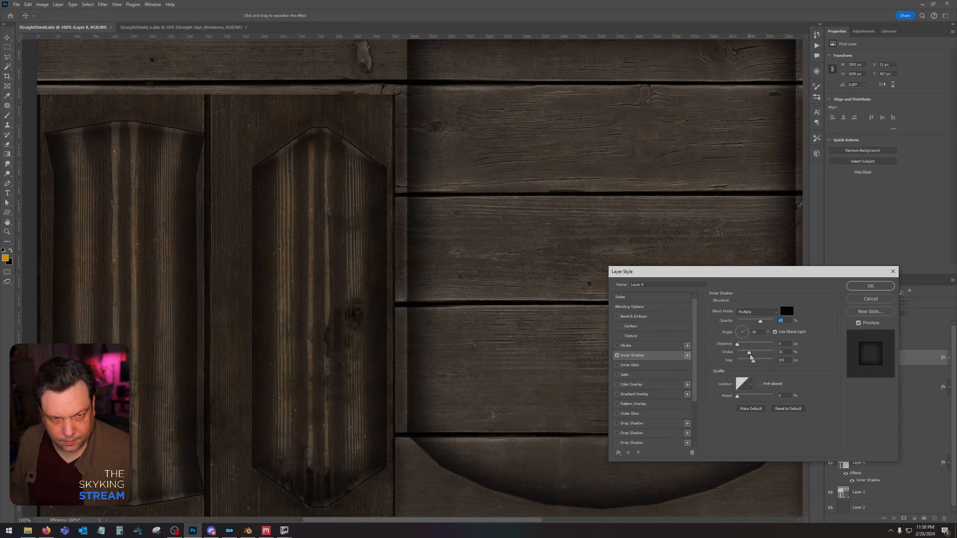
pyautogui.click(870, 285)
# Save StraightShield.dds with the Color texture type and BC7 8bpp Fine (Linear, DX11+) compression.
pyautogui.hotkey('ctrl', 's')
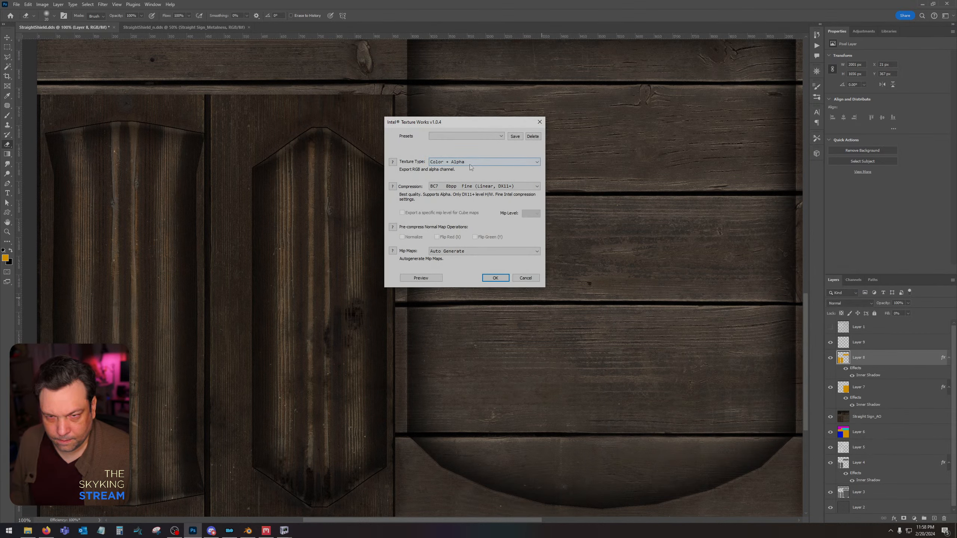
pyautogui.click(470, 165)
pyautogui.click(469, 170)
pyautogui.click(475, 187)
pyautogui.click(483, 220)
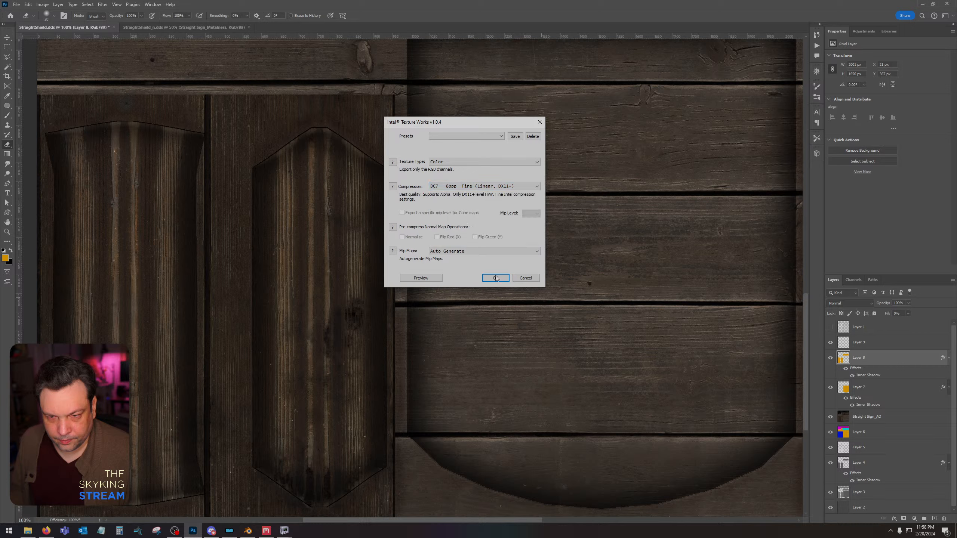
pyautogui.click(496, 278)
# Switch to StraightShield.nif in NifSkope and examine the sign's updated frame shading from an angle.
pyautogui.moveTo(284, 529)
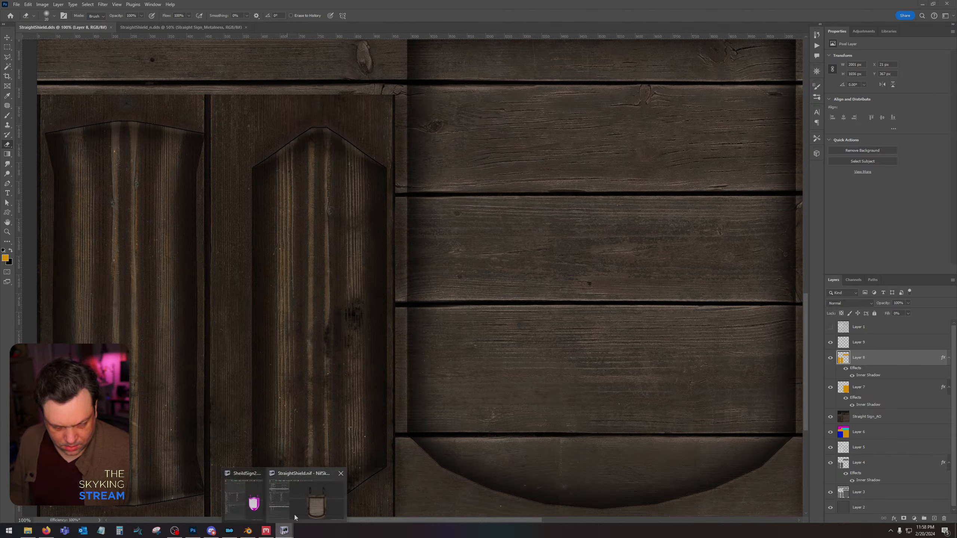
pyautogui.click(298, 514)
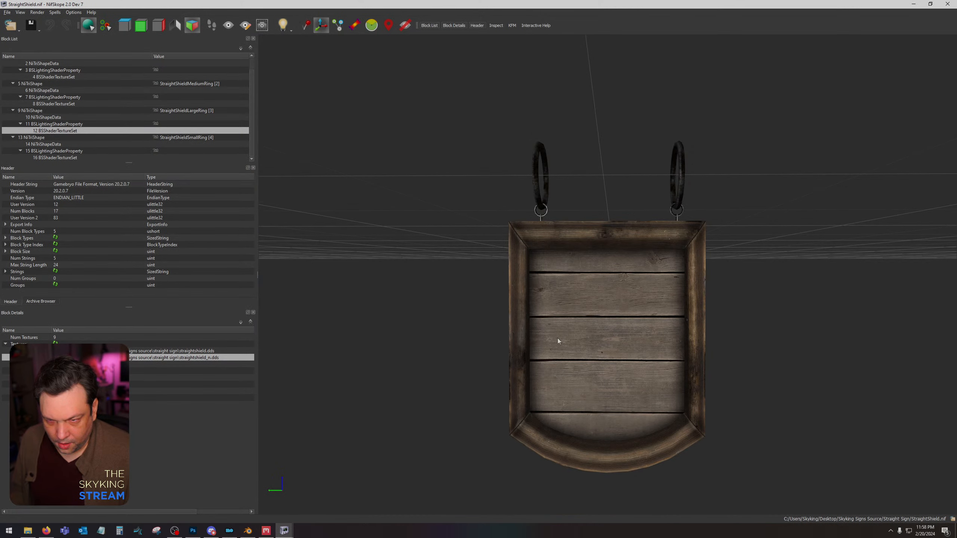
pyautogui.moveTo(381, 331); pyautogui.dragTo(448, 337)
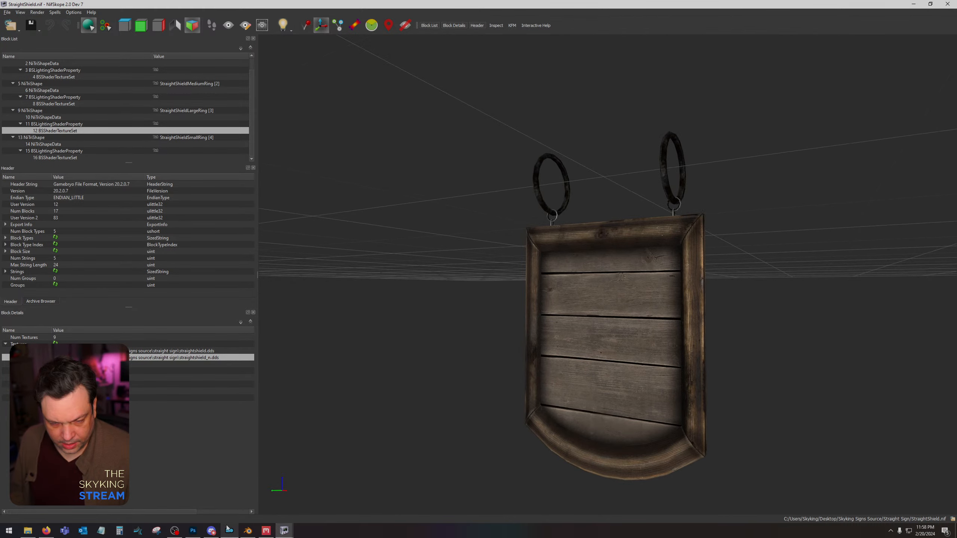
# Switch to Quixel Mixer, set the Breakup Mask seed of Vertical Wood's Dirt layer to 44, and export the Straight Sign texture maps to disk.
pyautogui.click(266, 531)
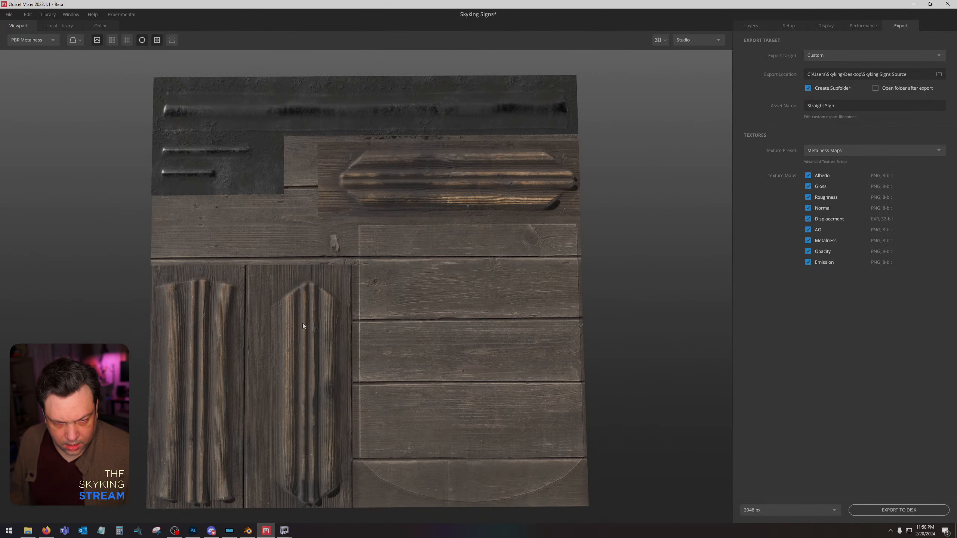
pyautogui.click(750, 24)
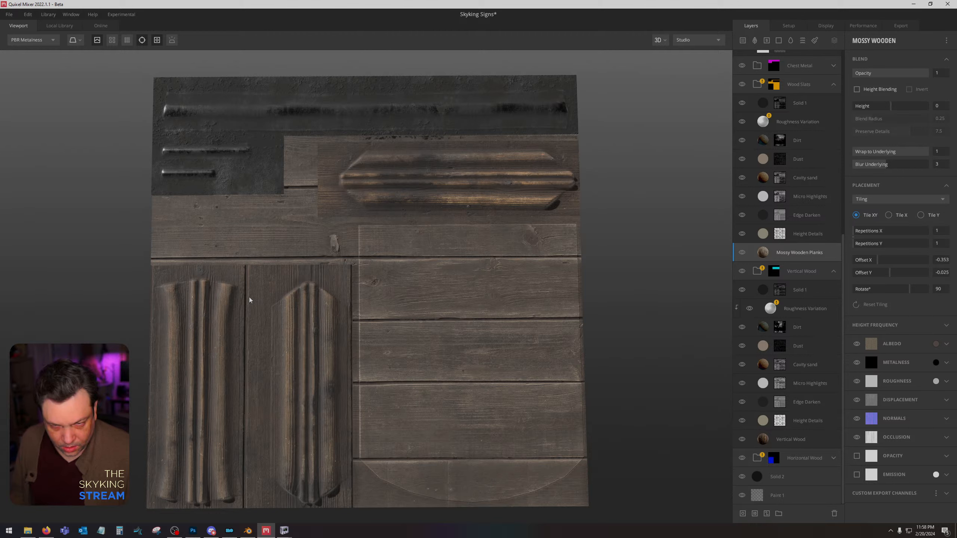
pyautogui.click(823, 272)
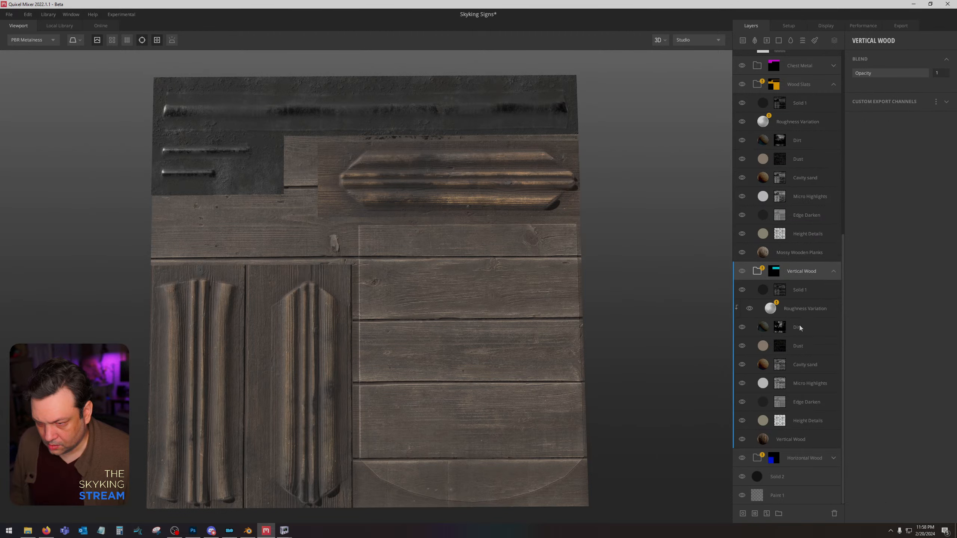
pyautogui.click(800, 328)
pyautogui.click(779, 327)
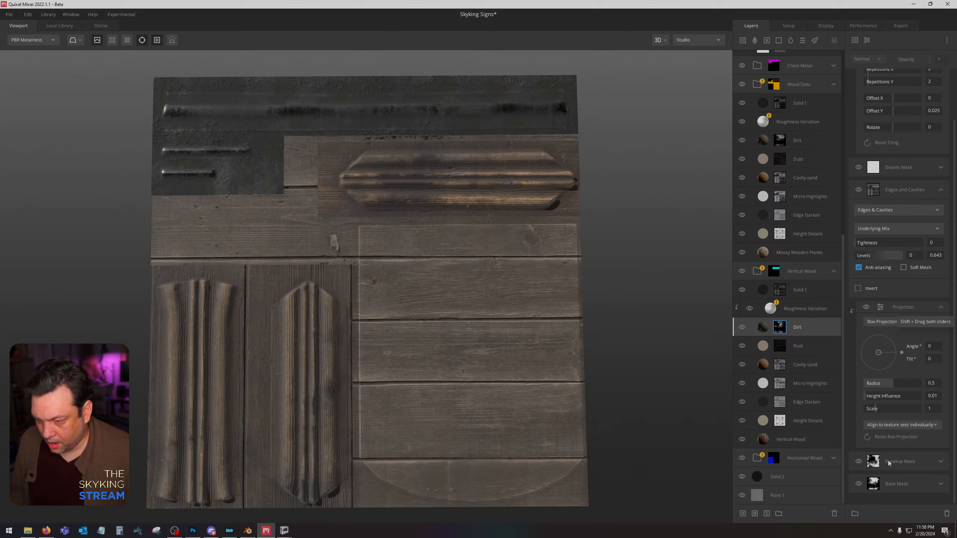
pyautogui.click(915, 461)
pyautogui.click(942, 461)
pyautogui.scroll(-2, 890, 484)
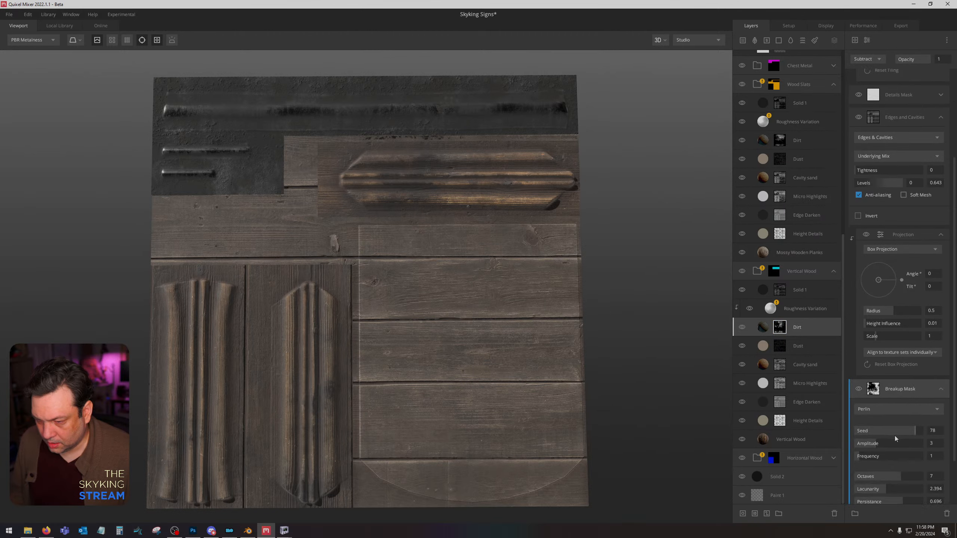
pyautogui.moveTo(915, 433); pyautogui.dragTo(903, 431)
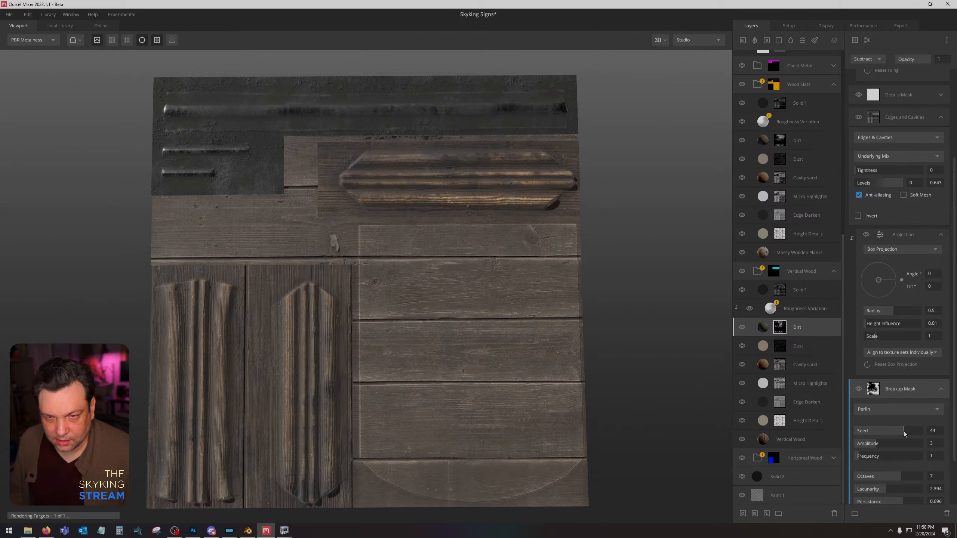
pyautogui.click(901, 25)
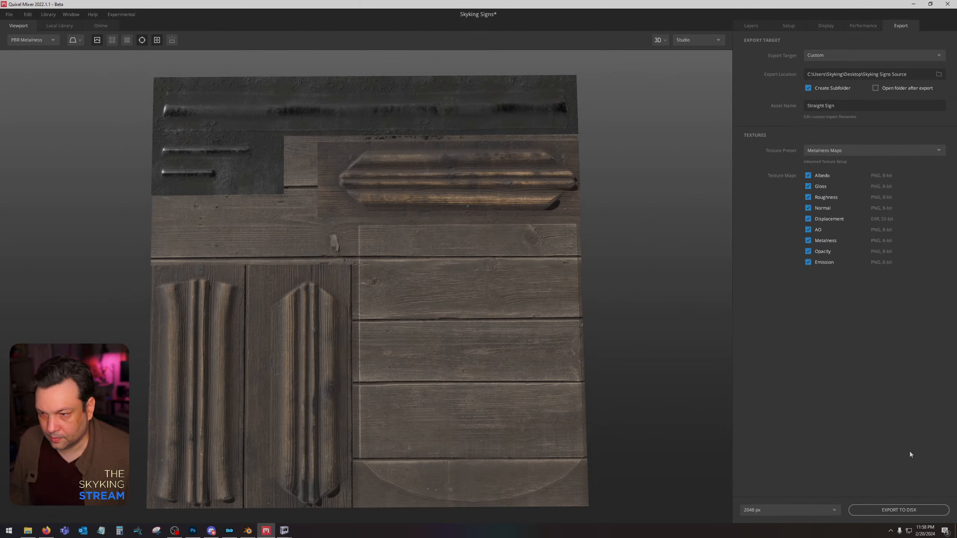
pyautogui.click(913, 509)
# Switch to Photoshop, place the Straight Shield Sign albedo and AO maps above the Straight Sign_AO layer, and rasterize both.
pyautogui.click(192, 532)
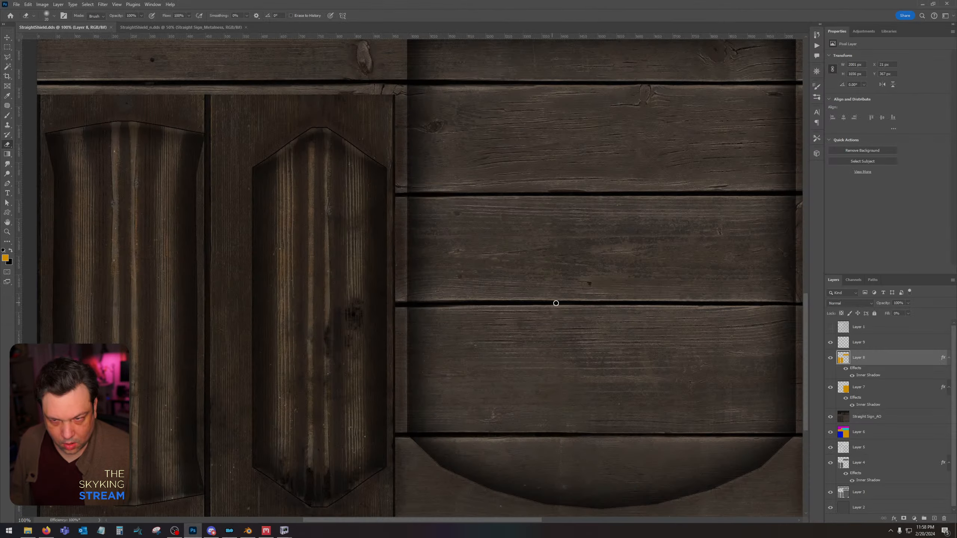
pyautogui.hotkey('ctrl', '-')
pyautogui.hotkey('ctrl', '-')
pyautogui.hotkey('ctrl', '-')
pyautogui.click(902, 420)
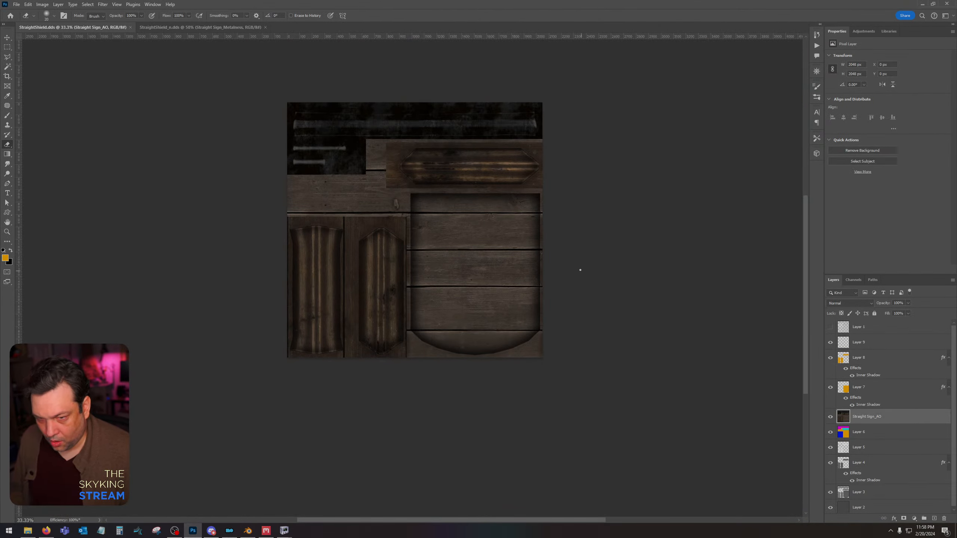
pyautogui.hotkey('ctrl', '+')
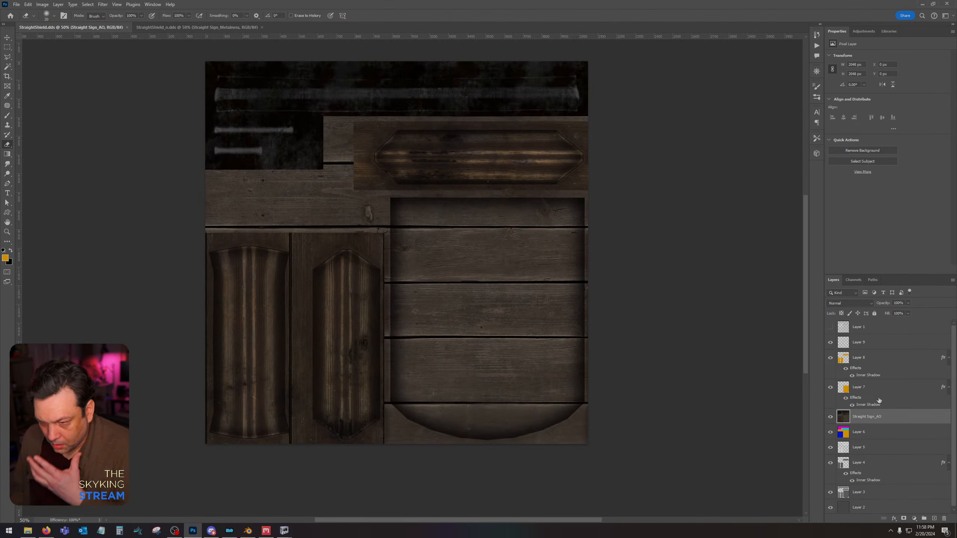
pyautogui.click(28, 531)
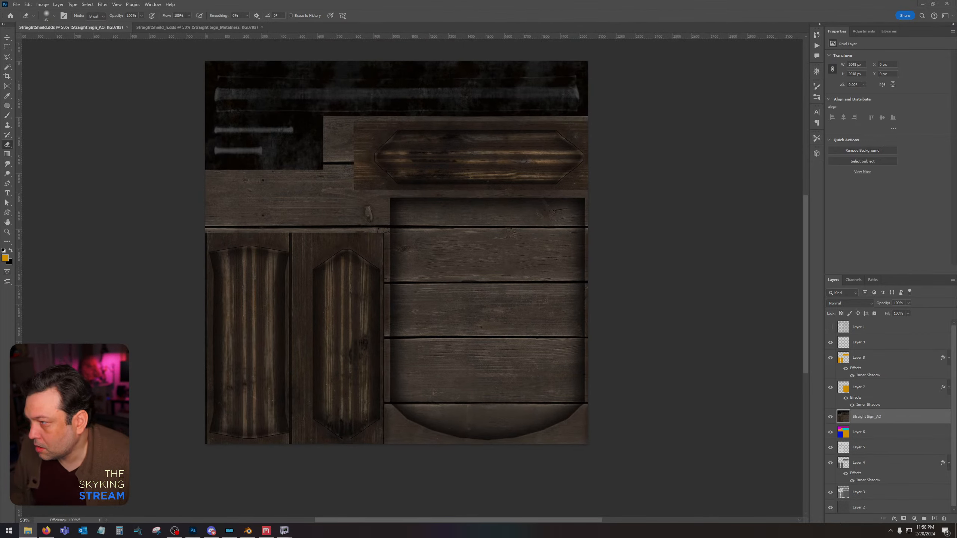
pyautogui.moveTo(627, 213); pyautogui.dragTo(438, 229)
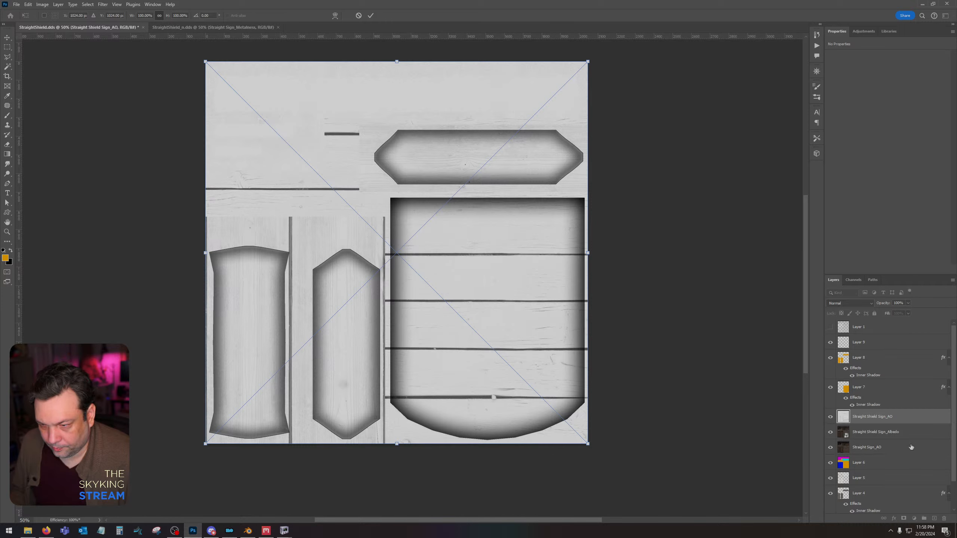
pyautogui.press('Return')
pyautogui.keyDown('shift'); pyautogui.click(896, 433); pyautogui.keyUp('shift')
pyautogui.rightClick(896, 434)
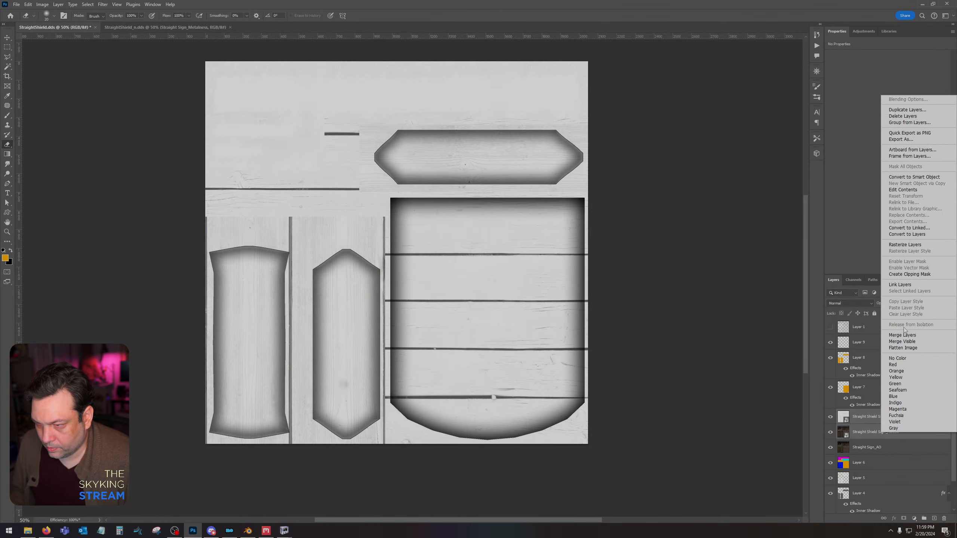
pyautogui.click(903, 245)
# Darken the plank gaps of the Straight Shield Sign_AO layer with Levels, setting the input black point to 81.
pyautogui.click(867, 417)
pyautogui.hotkey('ctrl', 'l')
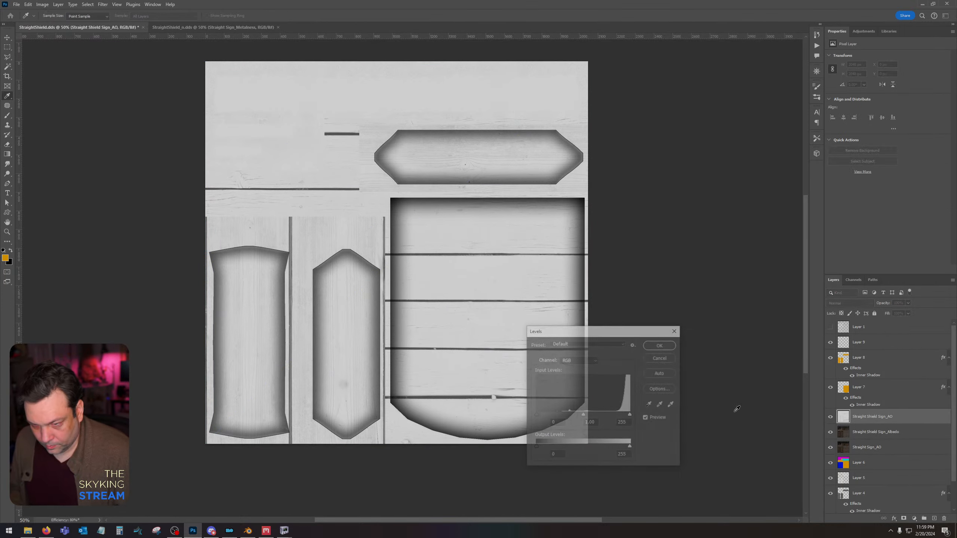
pyautogui.moveTo(566, 416); pyautogui.dragTo(567, 417)
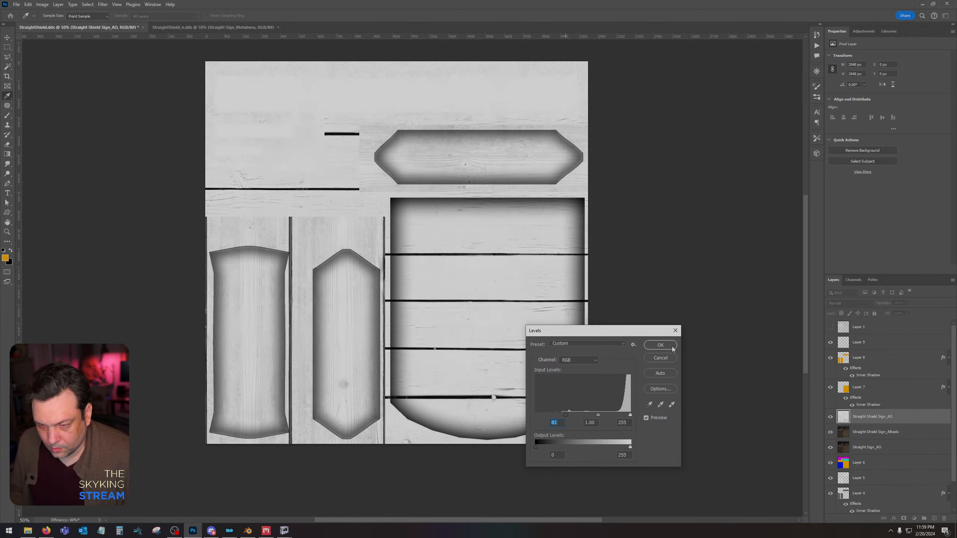
pyautogui.click(672, 347)
# Set the Straight Shield Sign_AO layer's blend mode to Multiply and merge it with the Straight Shield Sign_Albedo layer.
pyautogui.click(849, 303)
pyautogui.click(844, 325)
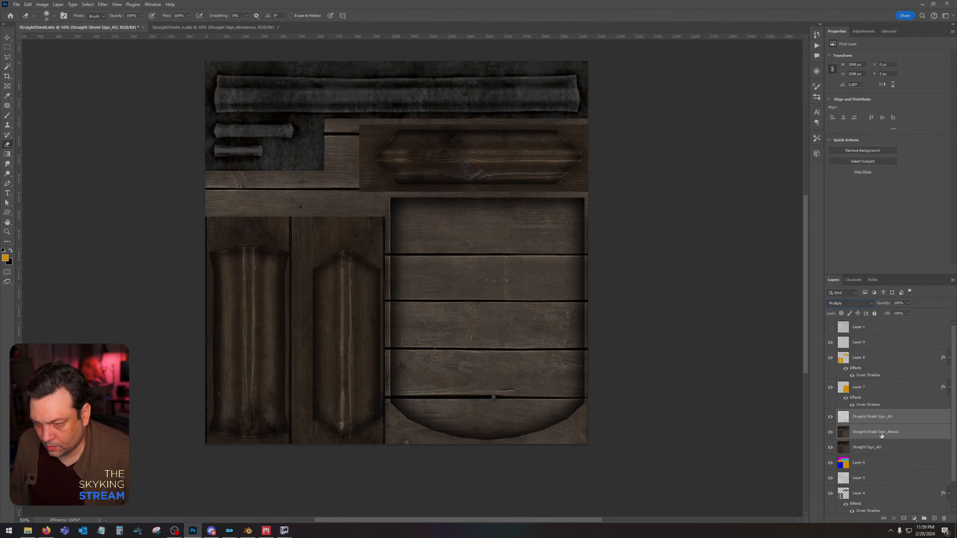
pyautogui.keyDown('shift'); pyautogui.click(882, 436); pyautogui.keyUp('shift')
pyautogui.rightClick(881, 436)
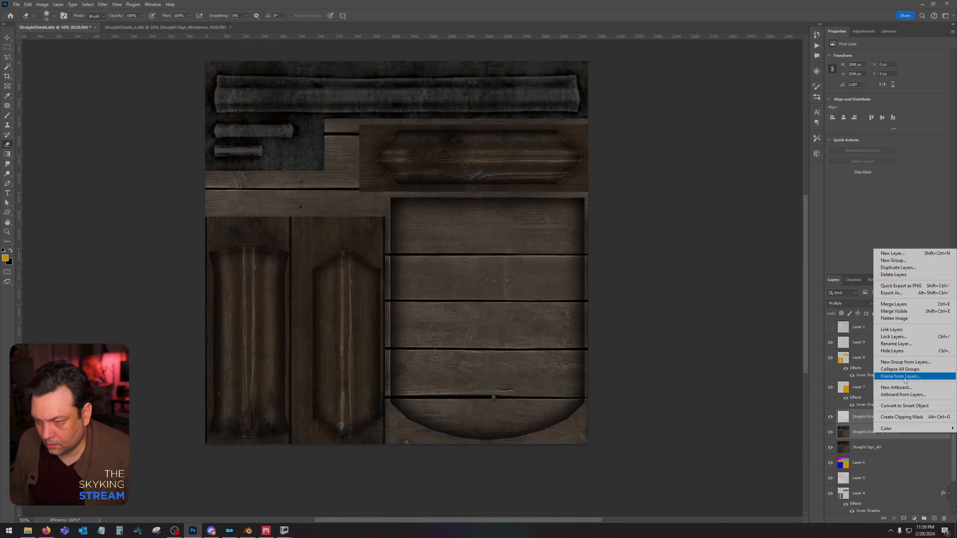
pyautogui.click(894, 304)
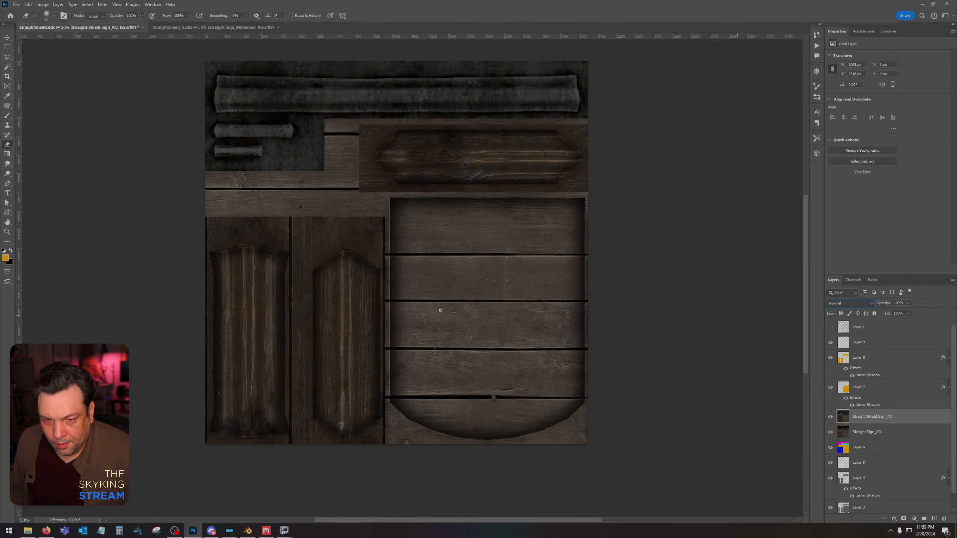
# Save StraightShield.dds with the Color texture type, BC7 8bpp Fine (Linear, DX11+) compression and auto-generated mip maps.
pyautogui.hotkey('ctrl', 's')
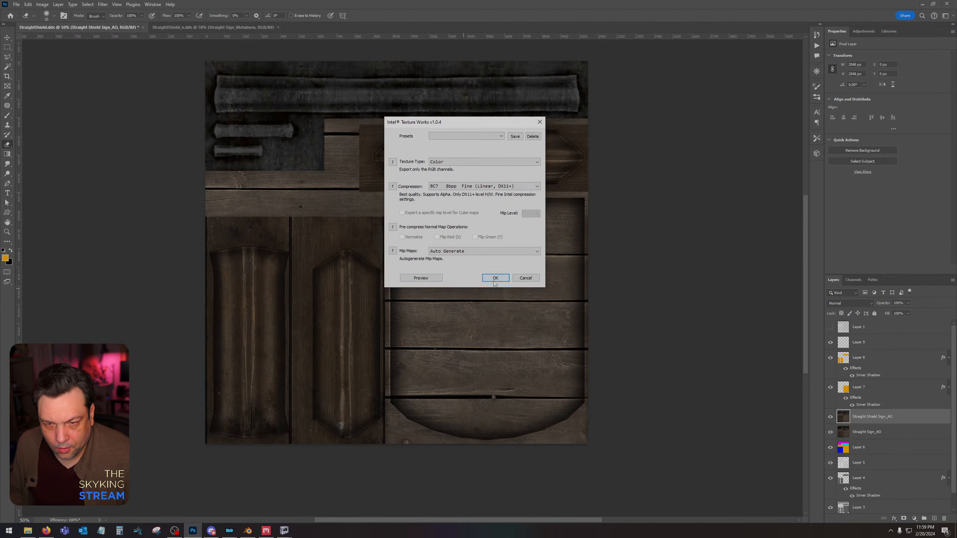
pyautogui.click(491, 278)
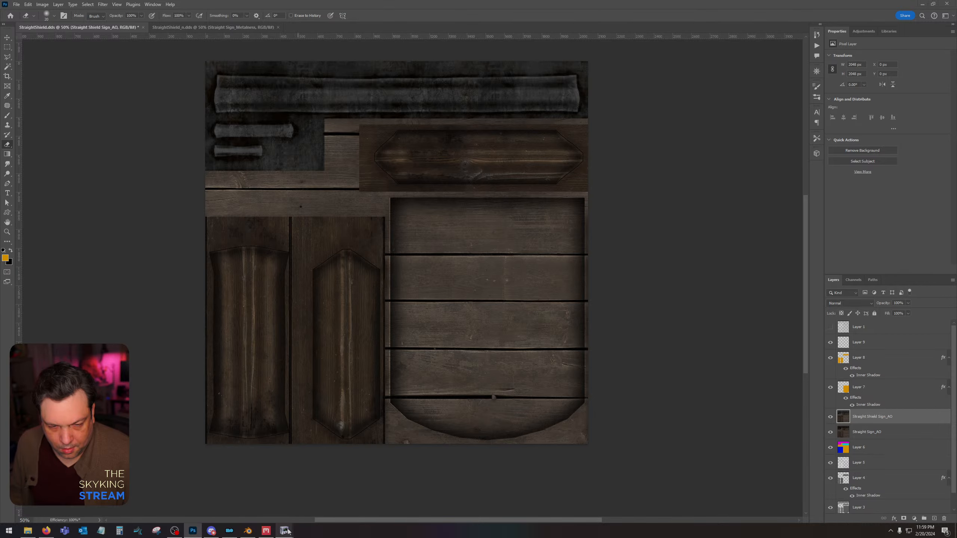
# Switch to StraightShield.nif in NifSkope and examine the updated wood texture on the sign's front.
pyautogui.moveTo(285, 531)
pyautogui.click(261, 479)
pyautogui.moveTo(525, 381); pyautogui.dragTo(545, 368)
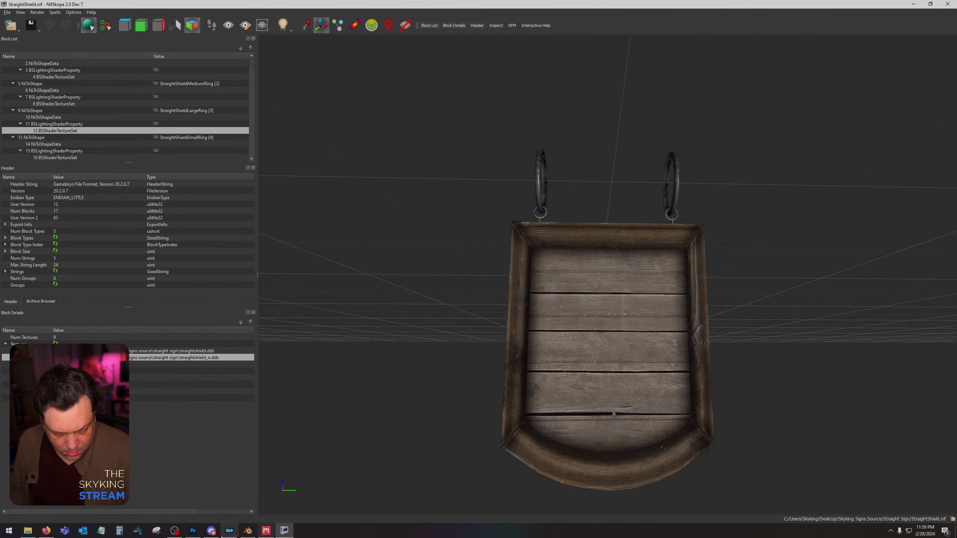
# Switch to Quixel Mixer, set the Dirt layer's Breakup Mask seed to 100, and re-export the Straight Sign texture maps.
pyautogui.click(266, 531)
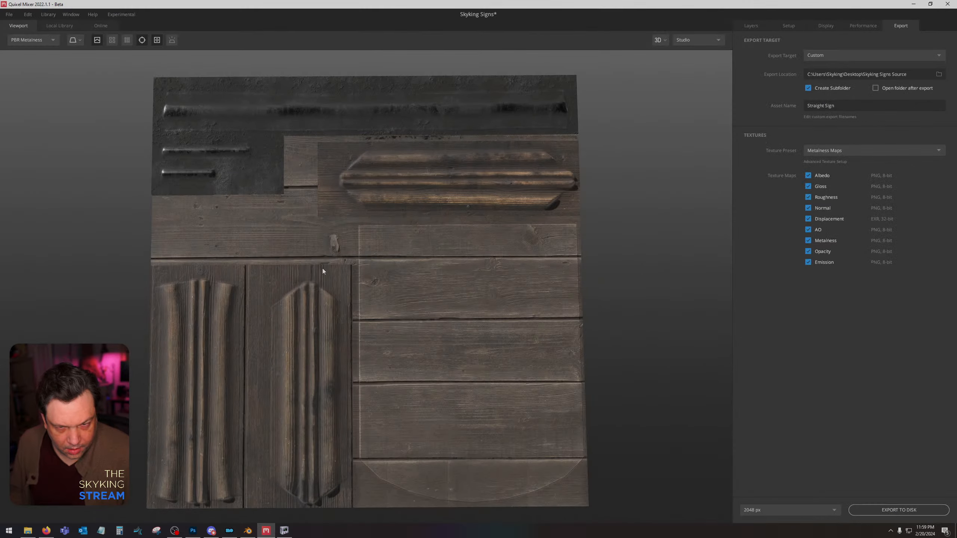
pyautogui.click(752, 25)
pyautogui.click(902, 430)
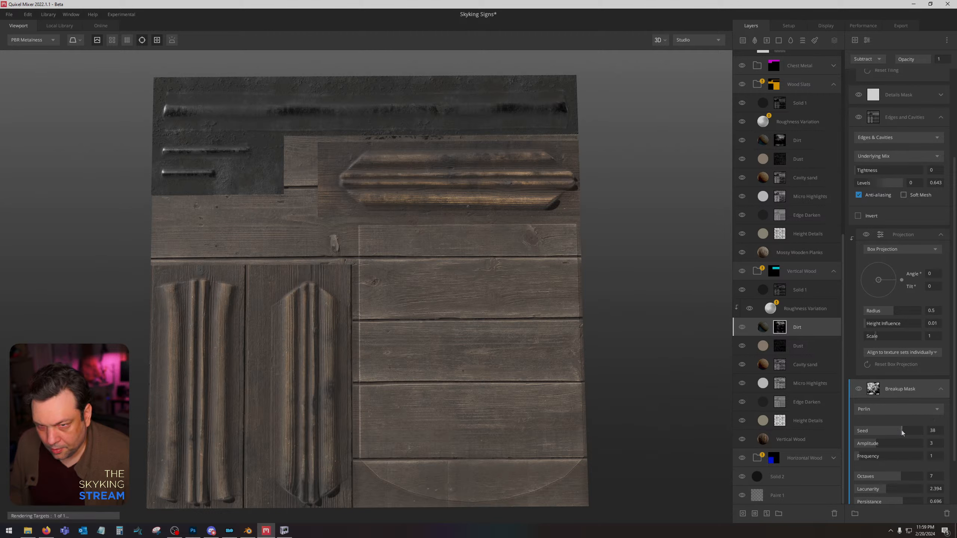
pyautogui.moveTo(891, 431); pyautogui.dragTo(886, 434)
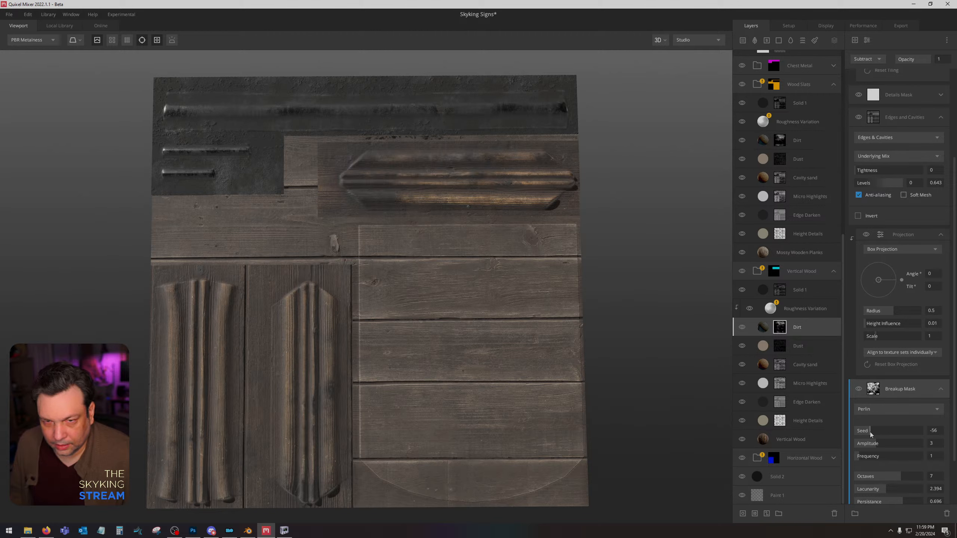
pyautogui.click(859, 389)
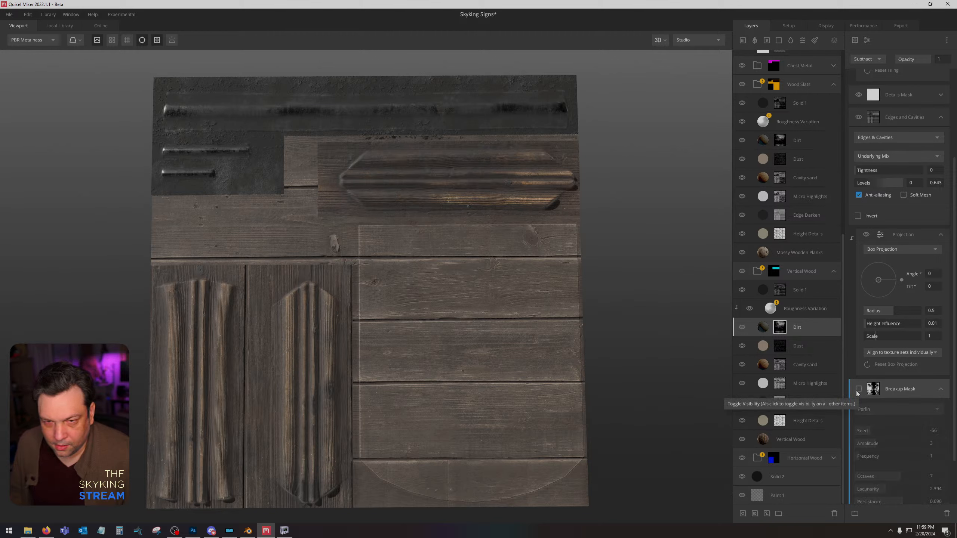
pyautogui.click(858, 390)
pyautogui.moveTo(876, 439); pyautogui.dragTo(947, 433)
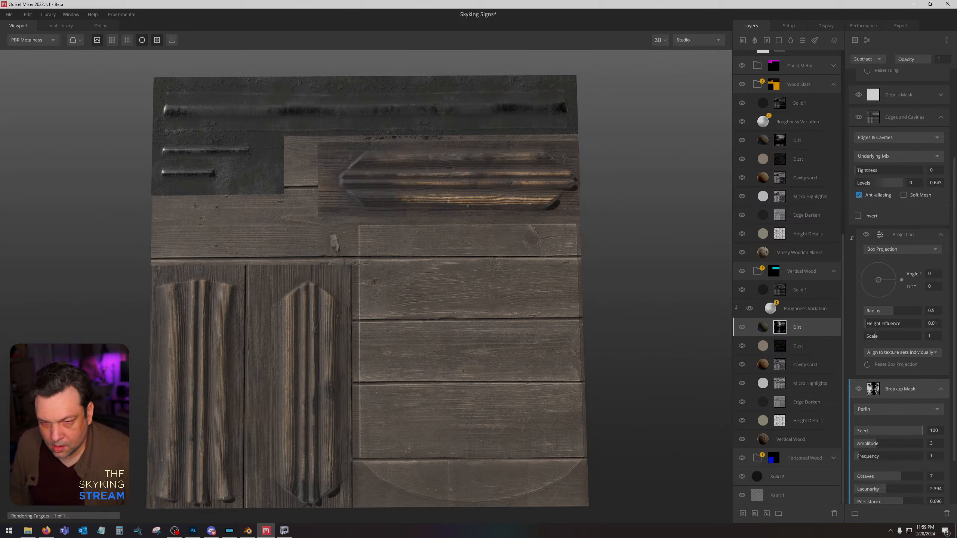
pyautogui.click(900, 26)
pyautogui.click(889, 510)
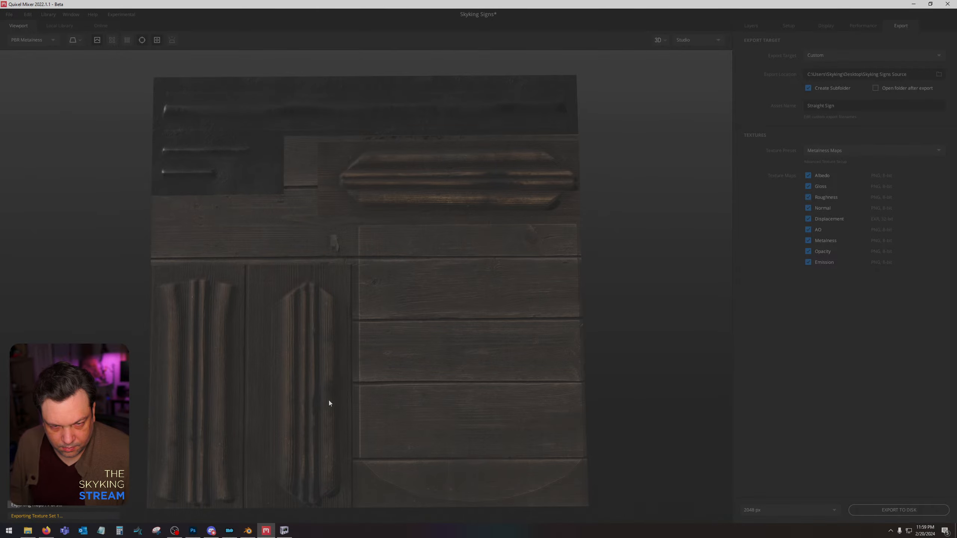
# Switch to NifSkope and examine the sign's frame and planks from an angle.
pyautogui.click(284, 531)
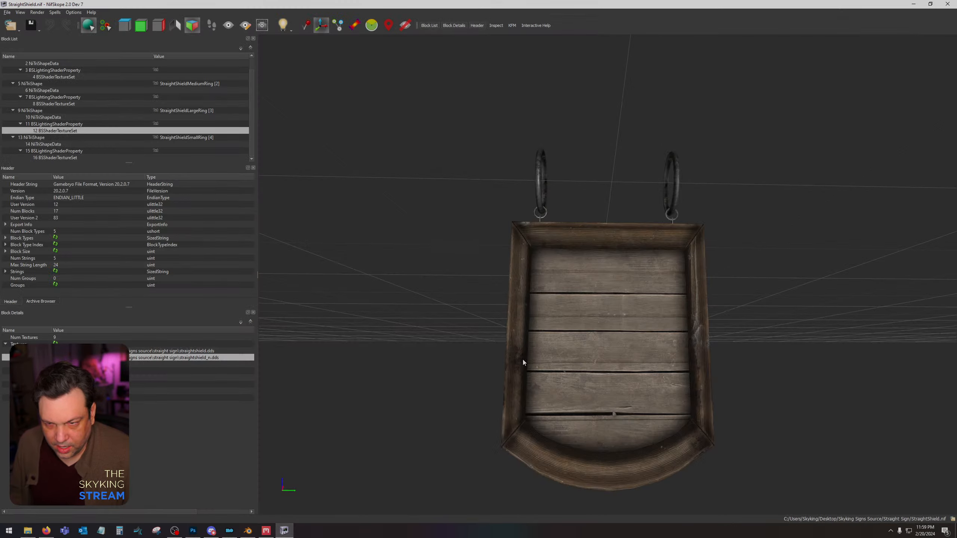
pyautogui.moveTo(524, 371)
pyautogui.mouseDown()
pyautogui.moveTo(531, 408)
pyautogui.moveTo(651, 369)
pyautogui.moveTo(524, 368)
pyautogui.mouseUp()
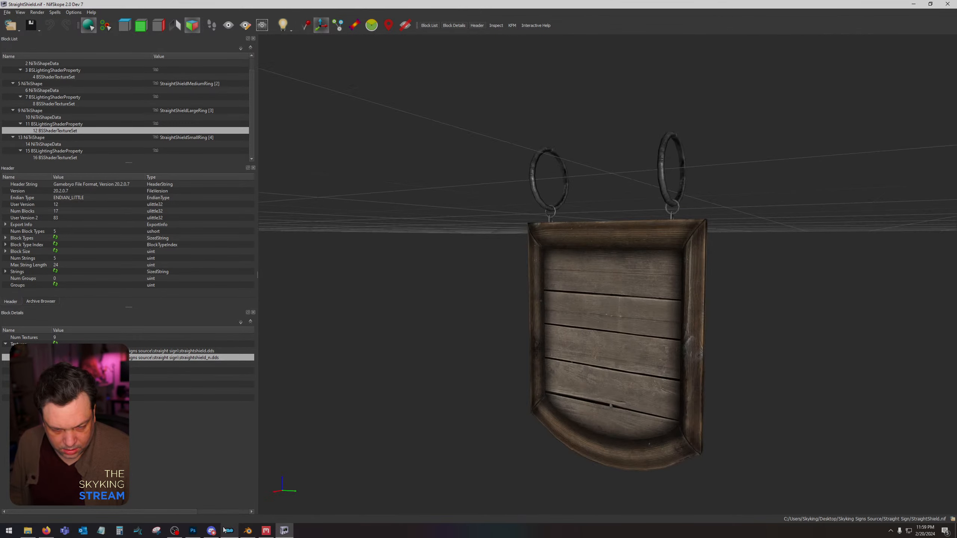
# Switch to Photoshop, place the Straight Shield Sign albedo and AO maps again above the merged Straight Shield Sign_AO layer, and rasterize both.
pyautogui.click(193, 531)
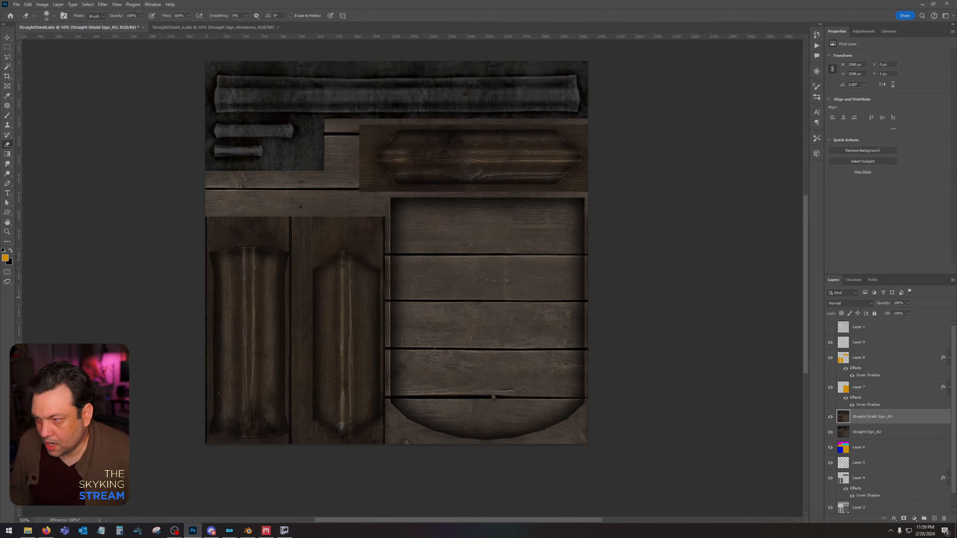
pyautogui.moveTo(0, 297); pyautogui.dragTo(450, 316)
pyautogui.press('Return')
pyautogui.press('Return')
pyautogui.rightClick(877, 435)
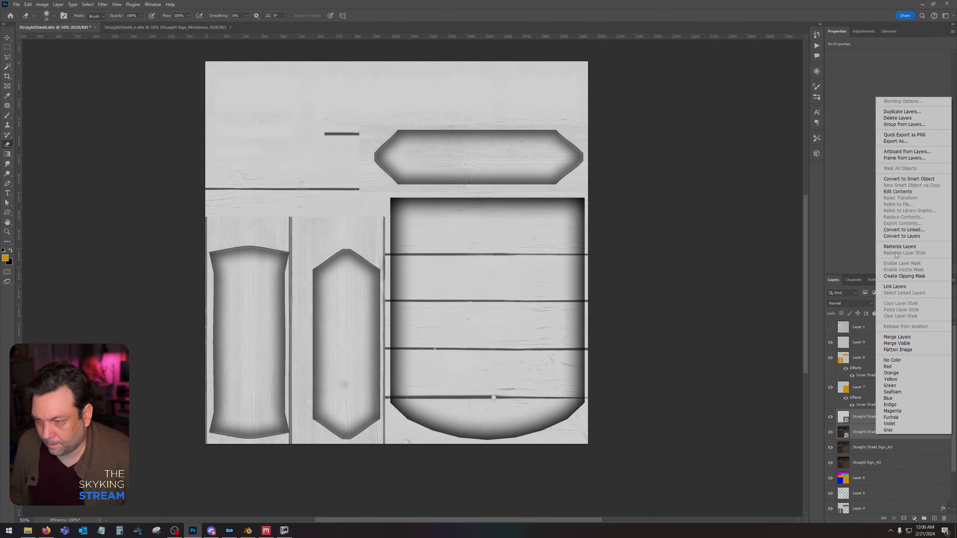
pyautogui.click(908, 248)
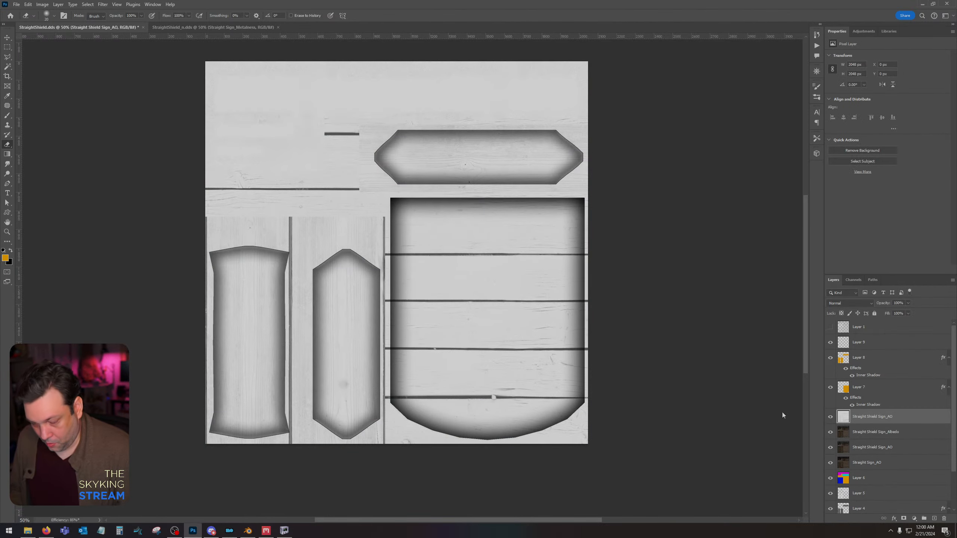
# Apply Levels to the newly placed AO layer with an input black point of 66.
pyautogui.hotkey('ctrl', 'l')
pyautogui.moveTo(534, 414); pyautogui.dragTo(558, 413)
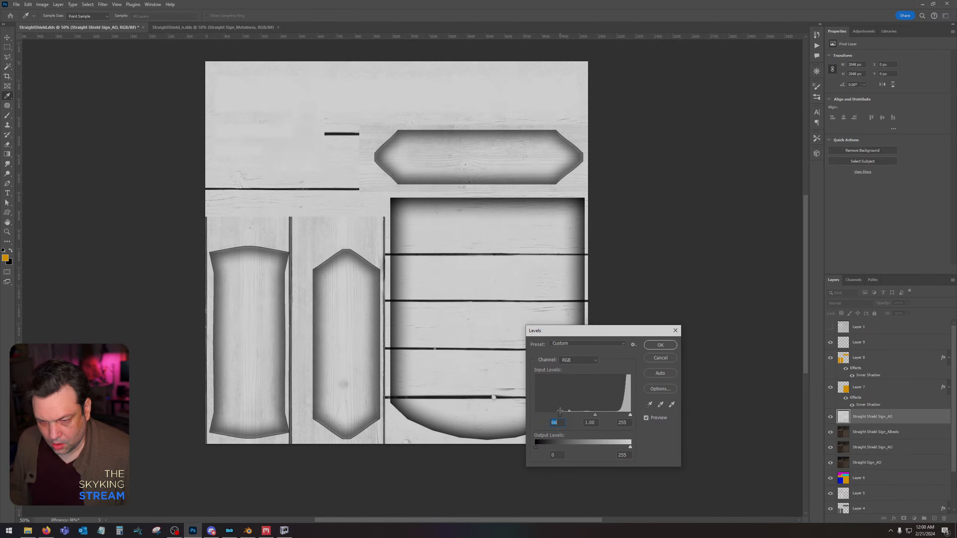
pyautogui.press('Return')
# Set the Straight Shield Sign_AO layer's blend mode to Multiply and save StraightShield.dds.
pyautogui.click(850, 304)
pyautogui.click(840, 323)
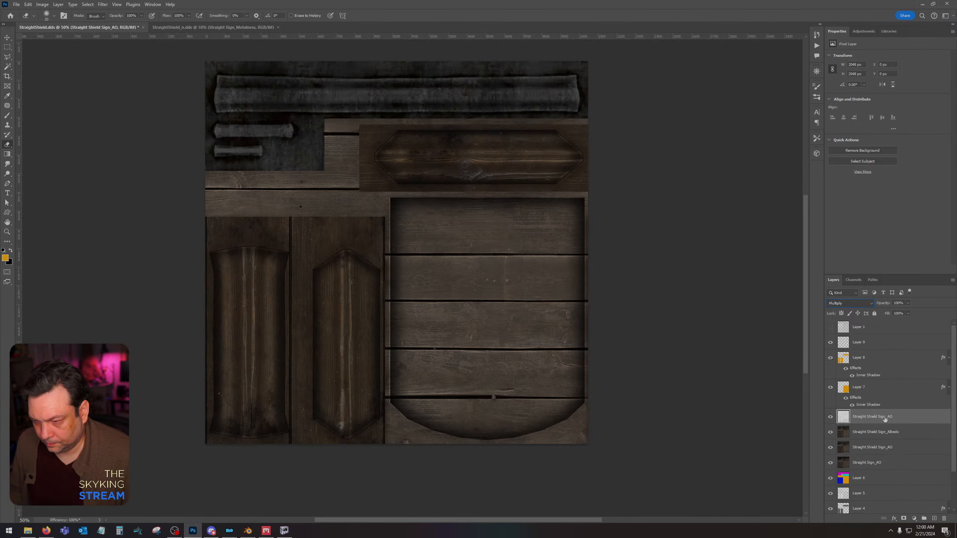
pyautogui.keyDown('shift'); pyautogui.click(885, 430); pyautogui.keyUp('shift')
pyautogui.rightClick(884, 429)
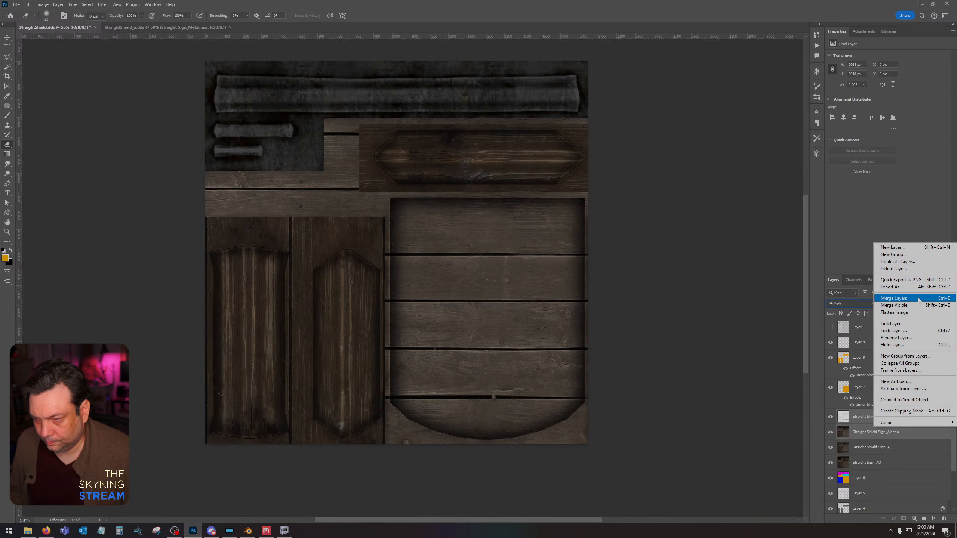
pyautogui.click(832, 430)
pyautogui.click(867, 423)
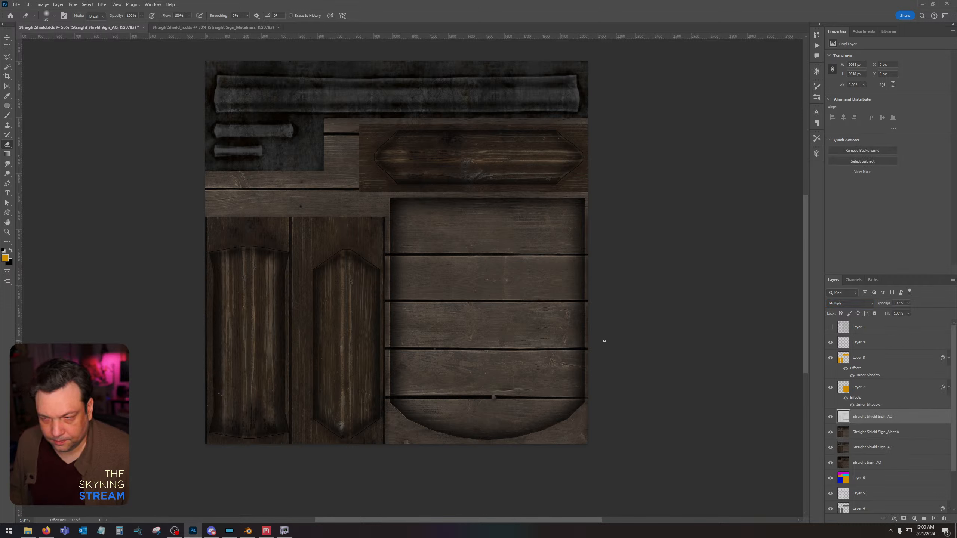
pyautogui.click(494, 278)
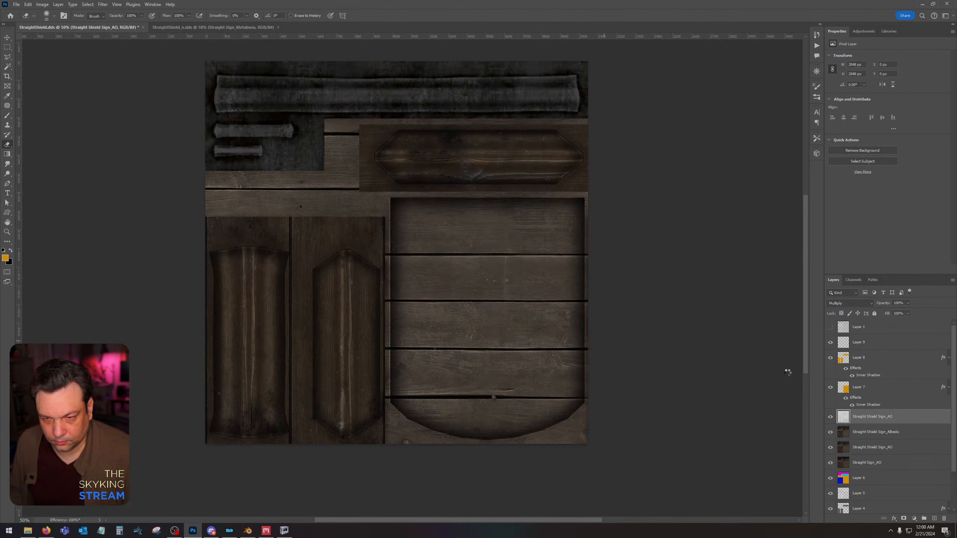
# Delete the two older merged layers, Straight Shield Sign_AO and Straight Sign_AO, below the Straight Shield Sign_Albedo layer.
pyautogui.click(895, 448)
pyautogui.keyDown('shift'); pyautogui.click(895, 463); pyautogui.keyUp('shift')
pyautogui.moveTo(895, 463); pyautogui.dragTo(943, 518)
# Switch to NifSkope and examine the sign's frame and planks from the front at an angle.
pyautogui.click(289, 532)
pyautogui.moveTo(476, 392); pyautogui.dragTo(657, 385)
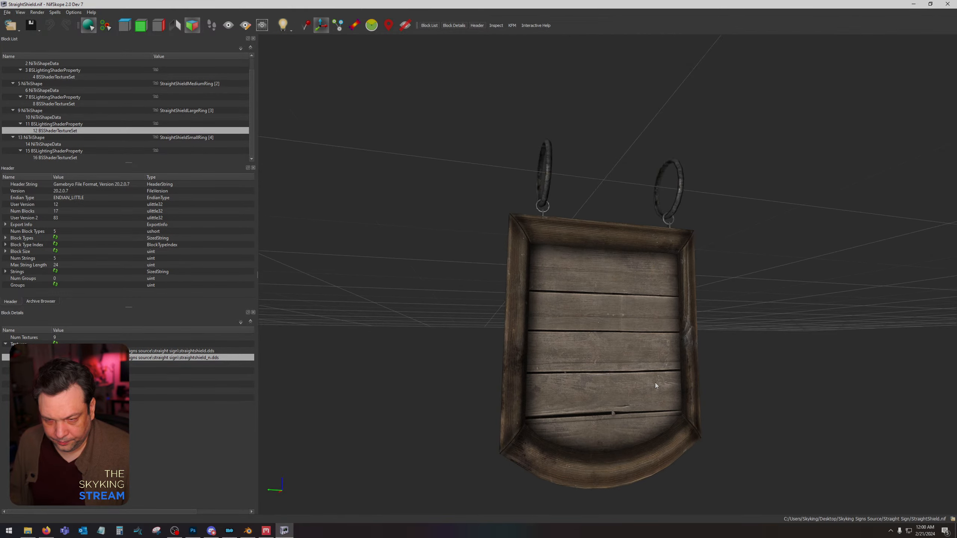
pyautogui.moveTo(386, 265); pyautogui.dragTo(388, 261)
# Reload the StraightShield texture from the Straight Sign folder as the first texture of the StraightShield shape's texture set.
pyautogui.click(415, 204)
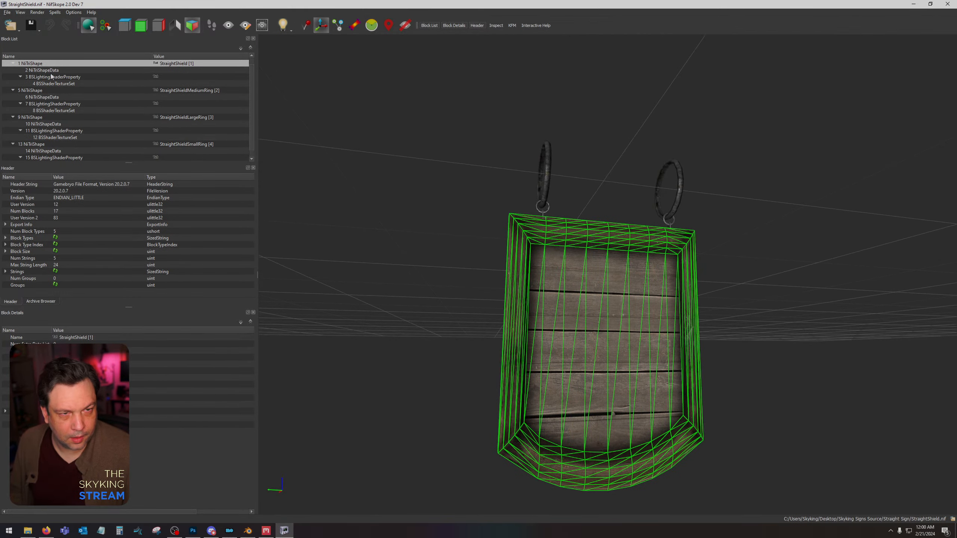
pyautogui.click(49, 84)
pyautogui.click(55, 351)
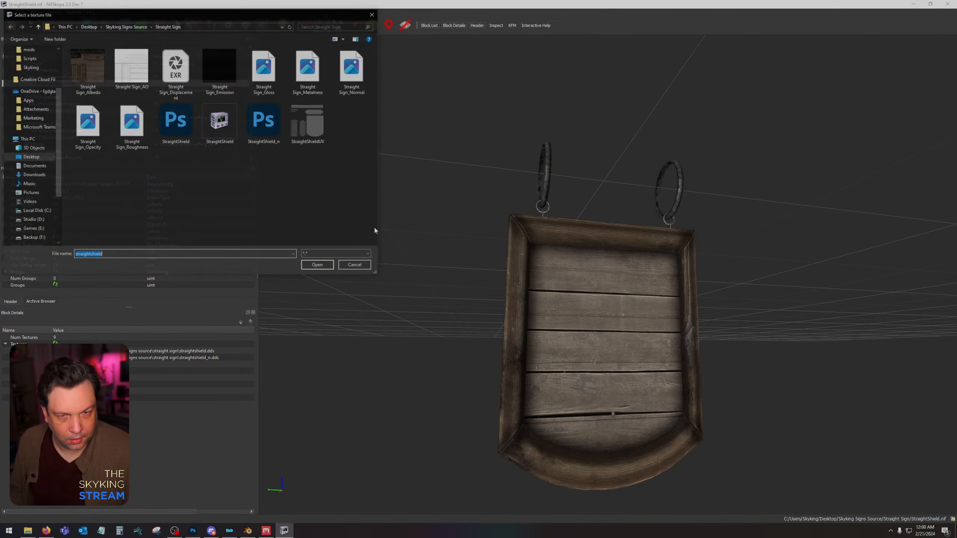
pyautogui.click(244, 230)
pyautogui.doubleClick(183, 117)
pyautogui.click(514, 277)
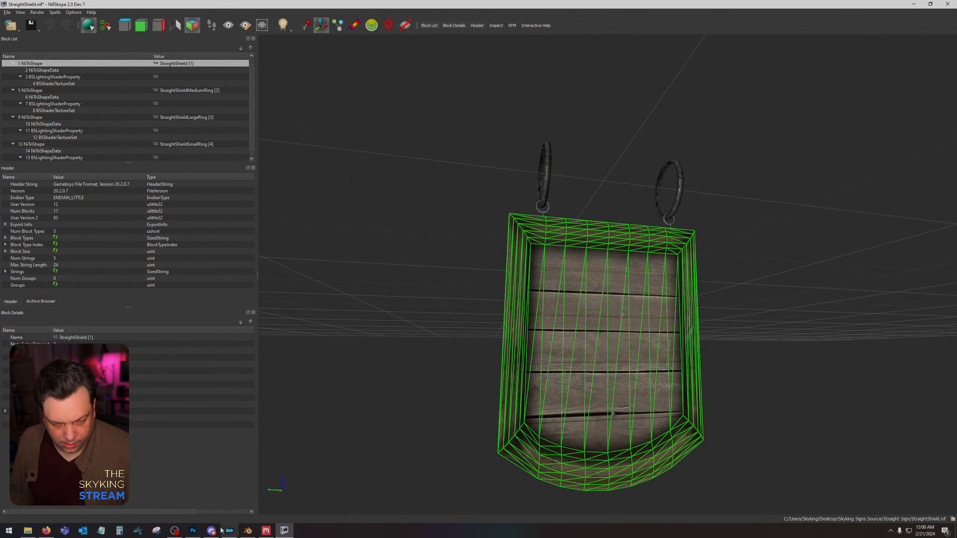
# Switch to Photoshop, place the Straight Sign_Albedo and Straight Sign_AO maps above Layer 6, and delete the Straight Shield Sign AO and albedo layers.
pyautogui.click(193, 531)
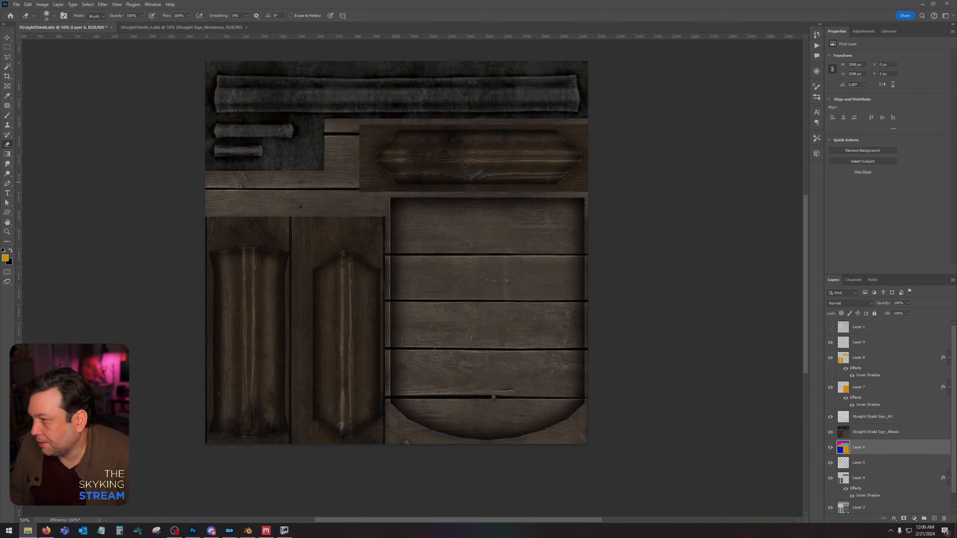
pyautogui.moveTo(956, 293); pyautogui.dragTo(552, 294)
pyautogui.press('Return')
pyautogui.press('Return')
pyautogui.click(871, 421)
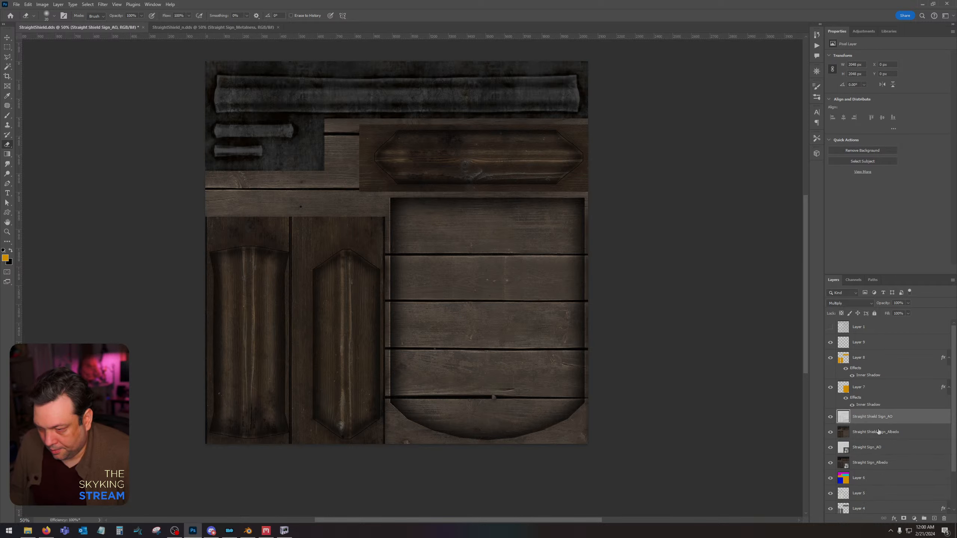
pyautogui.keyDown('shift'); pyautogui.click(879, 433); pyautogui.keyUp('shift')
pyautogui.moveTo(926, 438); pyautogui.dragTo(944, 519)
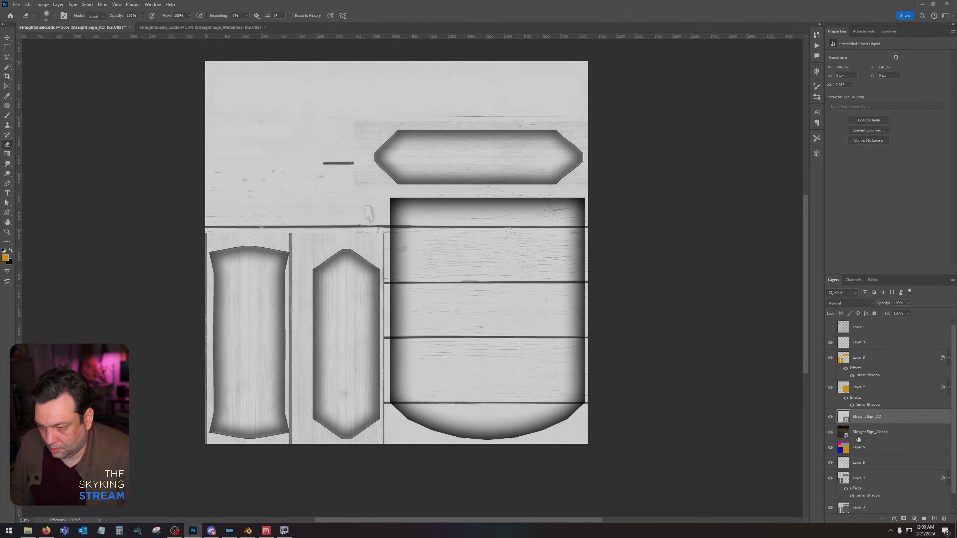
# Rasterize the placed Straight Sign albedo and AO layers and raise the AO layer's input black point with Levels.
pyautogui.rightClick(859, 439)
pyautogui.click(883, 252)
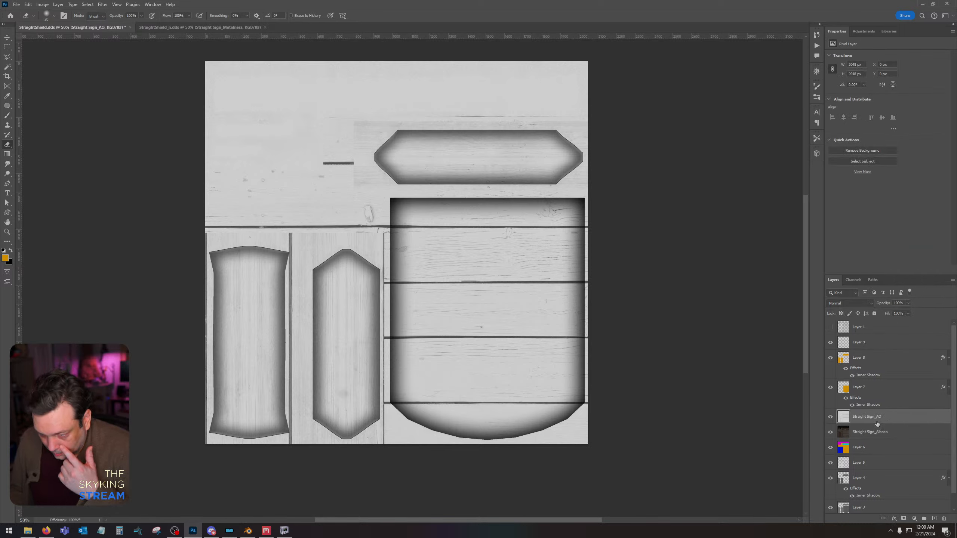
pyautogui.hotkey('ctrl', 'l')
pyautogui.moveTo(536, 414); pyautogui.dragTo(564, 415)
pyautogui.press('Return')
# Set the Straight Sign_AO layer's blend mode to Multiply and save StraightShield.dds.
pyautogui.click(841, 303)
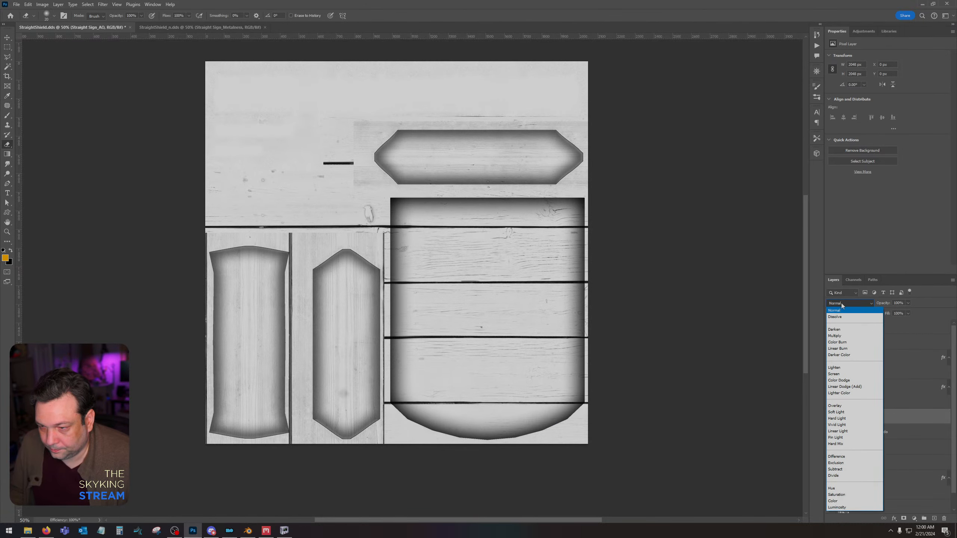
pyautogui.click(845, 337)
pyautogui.keyDown('shift'); pyautogui.click(905, 433); pyautogui.keyUp('shift')
pyautogui.rightClick(905, 433)
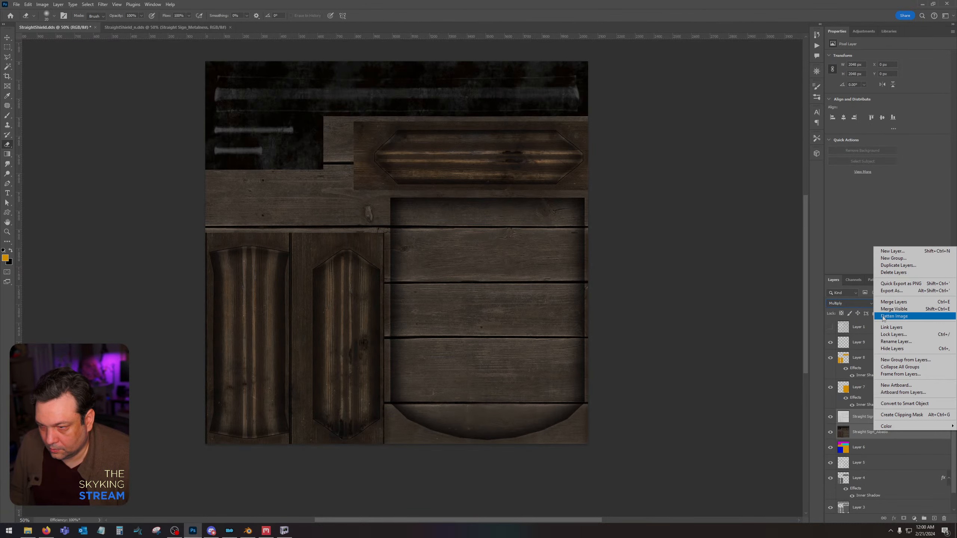
pyautogui.click(519, 301)
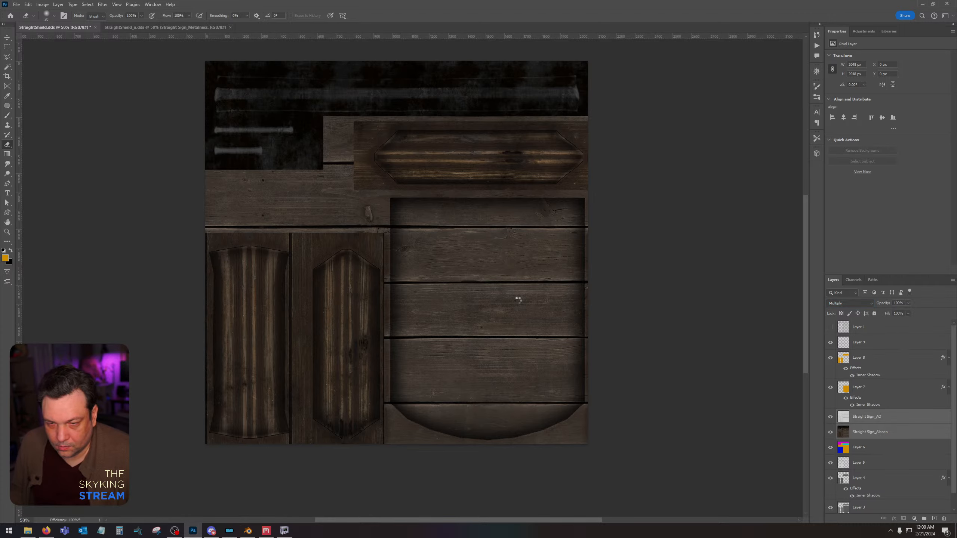
pyautogui.click(501, 282)
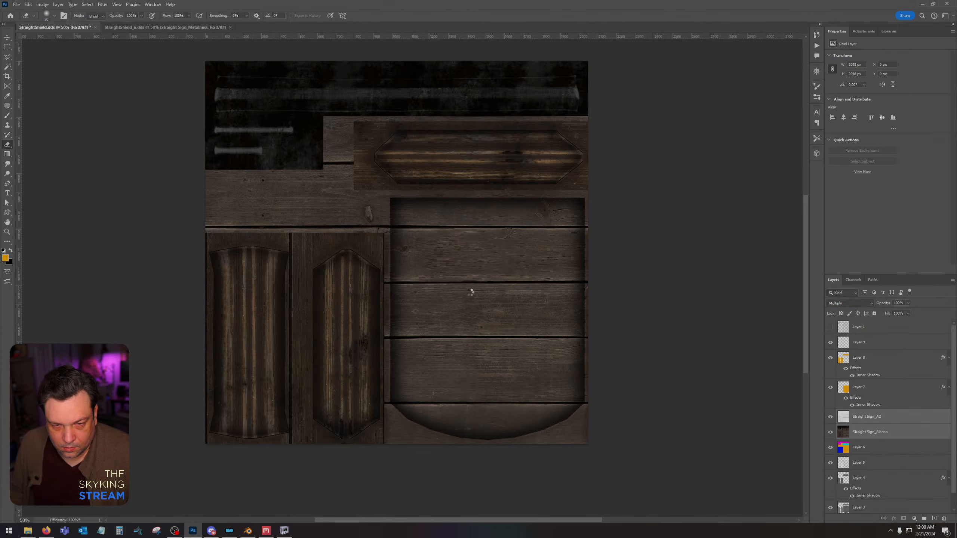
# Switch to NifSkope and examine the sign's frame from the side, comparing it with the texture in Photoshop.
pyautogui.click(289, 529)
pyautogui.click(438, 341)
pyautogui.moveTo(437, 341); pyautogui.dragTo(636, 281)
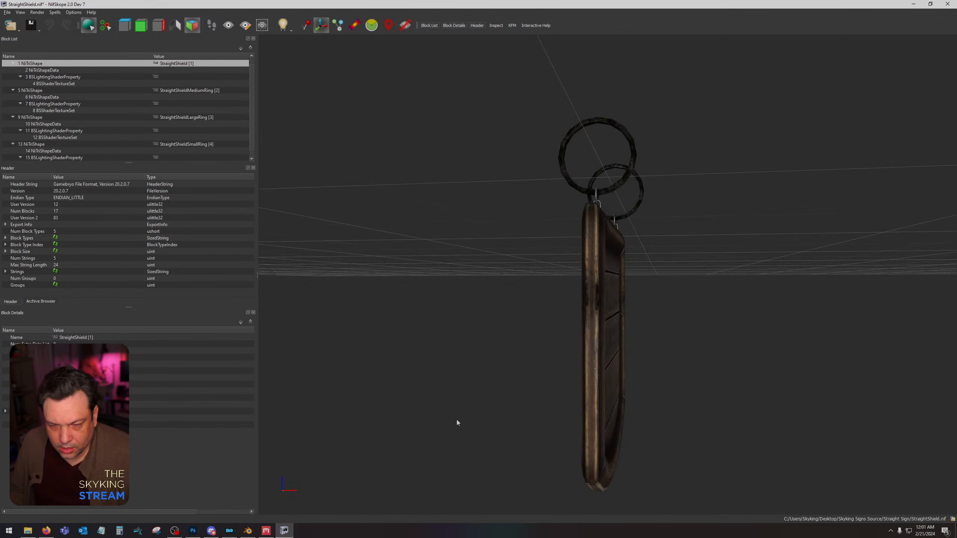
pyautogui.click(193, 532)
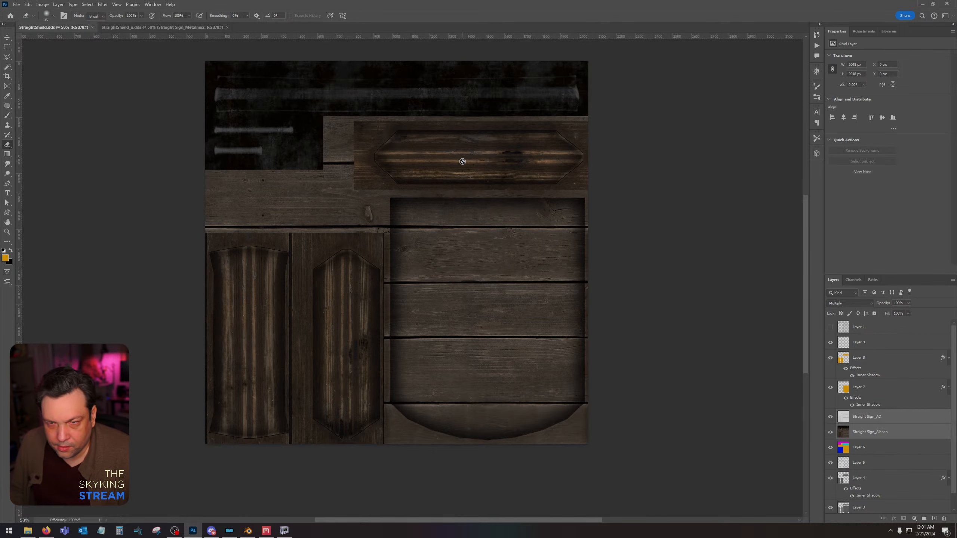
pyautogui.click(284, 532)
# Switch to Quixel Mixer, set the Breakup Mask seed of the Vertical Wood Dirt layer to 31, and re-export the Straight Sign maps.
pyautogui.click(266, 532)
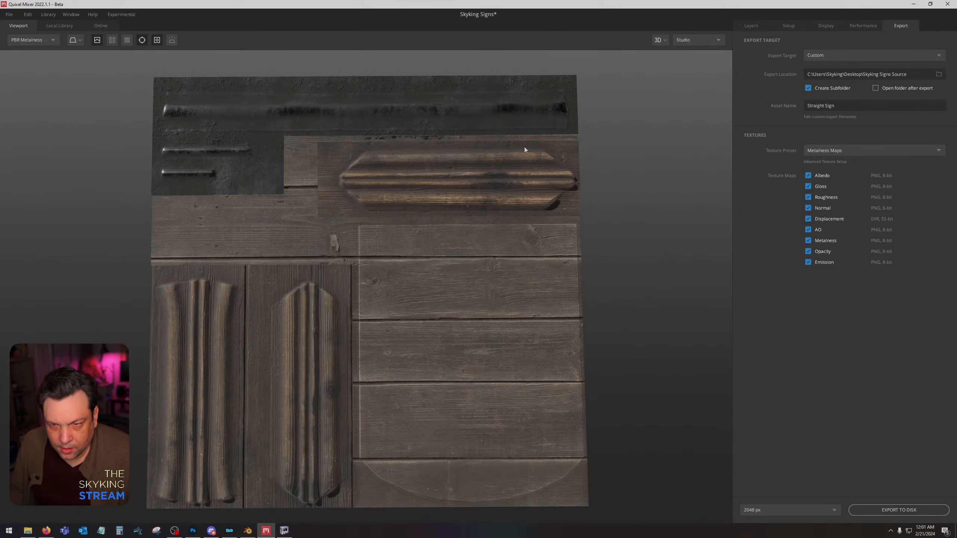
pyautogui.click(749, 27)
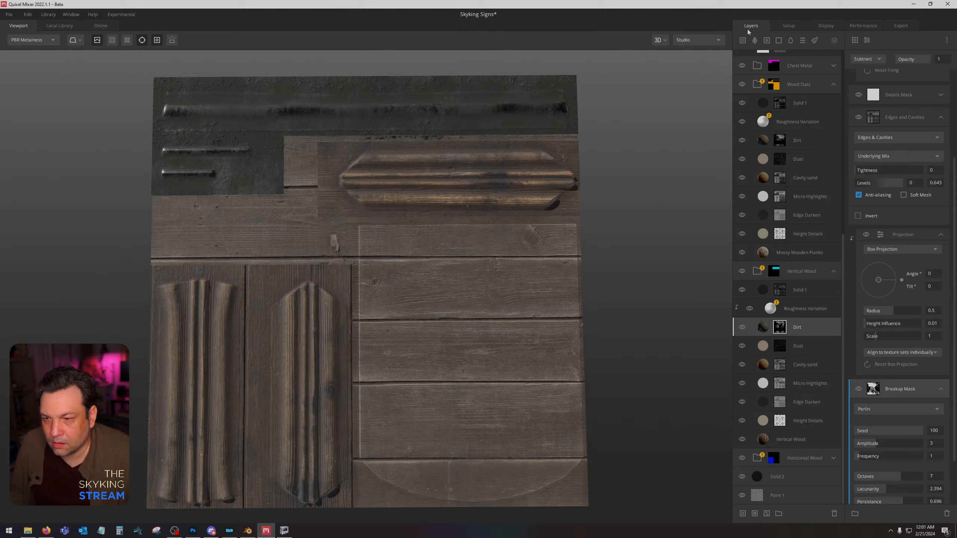
pyautogui.click(755, 330)
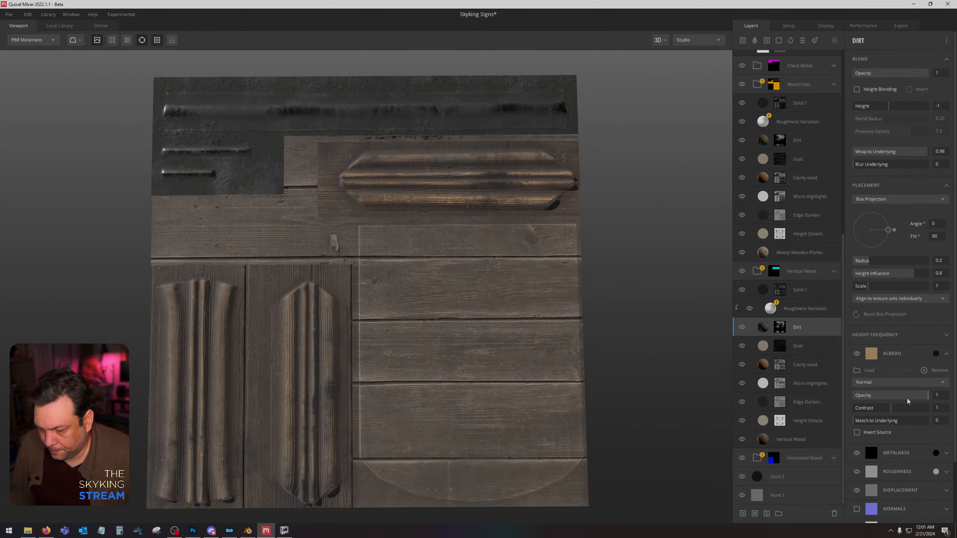
pyautogui.click(783, 330)
pyautogui.scroll(-1, 912, 422)
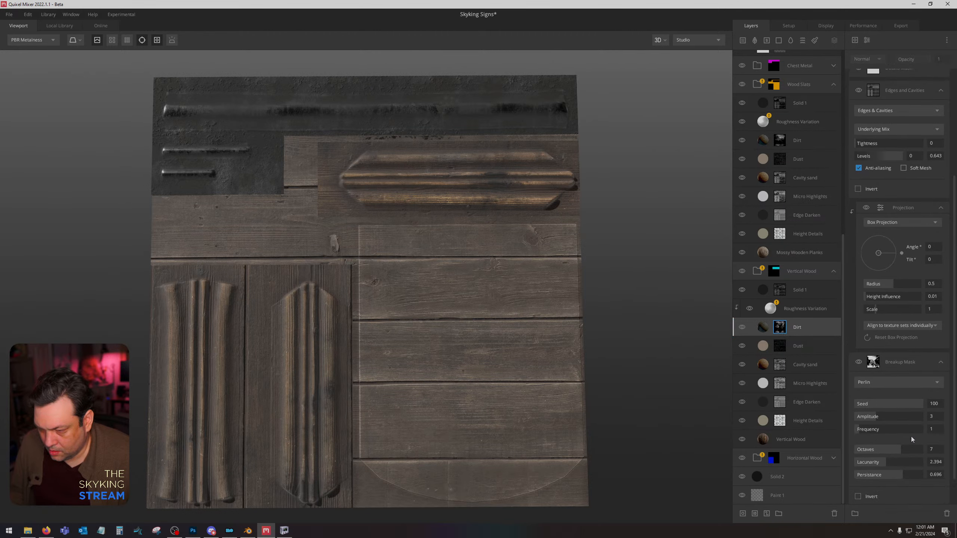
pyautogui.moveTo(920, 404); pyautogui.dragTo(901, 404)
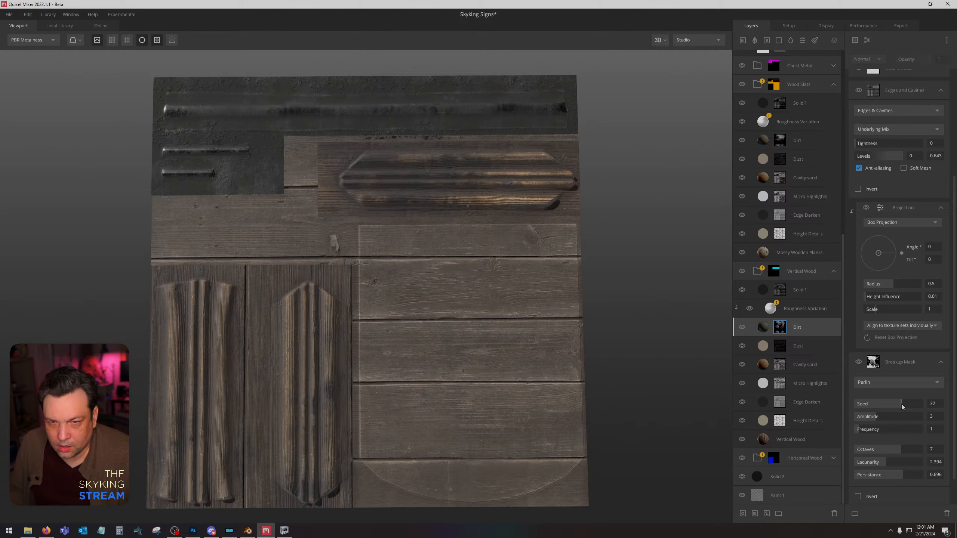
pyautogui.moveTo(902, 405); pyautogui.dragTo(900, 404)
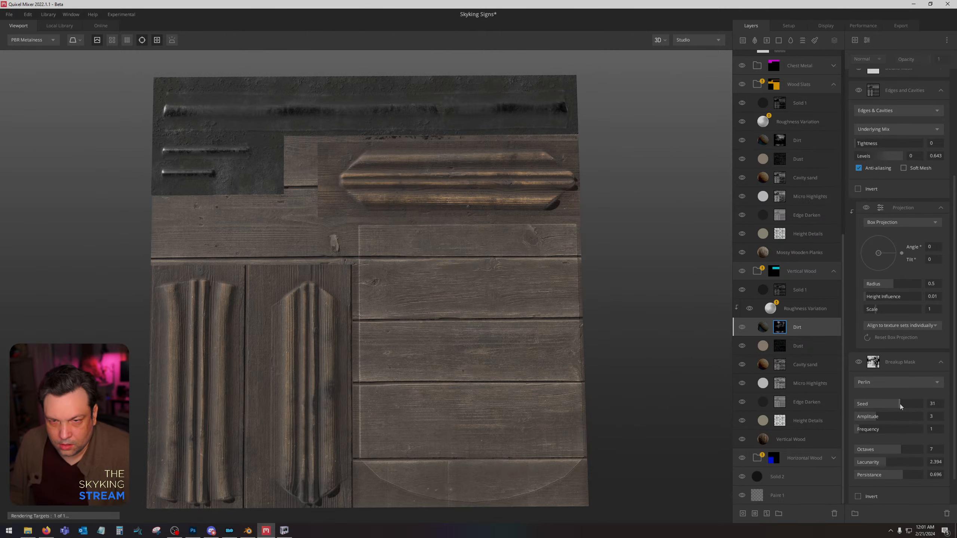
pyautogui.click(901, 28)
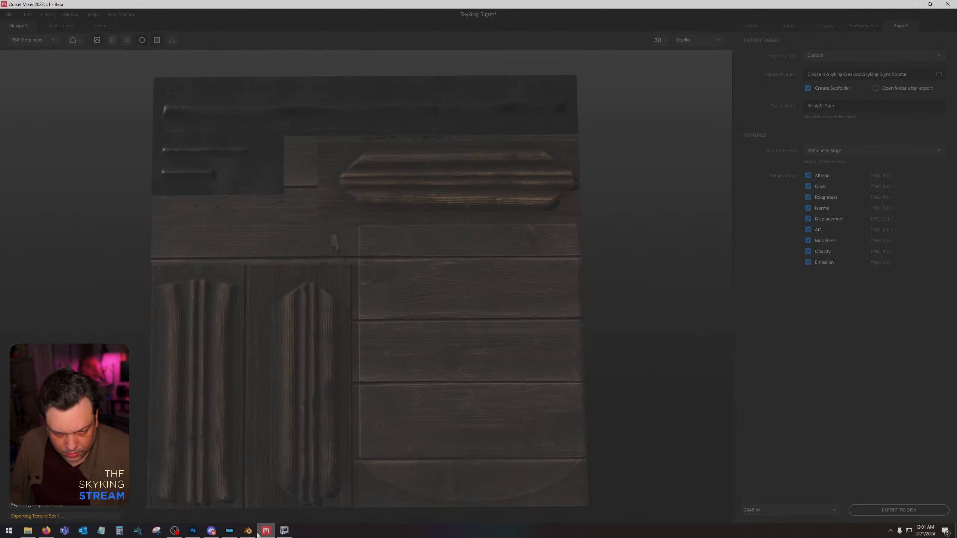
# Switch to Photoshop, place the re-exported Straight Sign_Albedo map directly below the AO layer, and save StraightShield.dds.
pyautogui.click(193, 531)
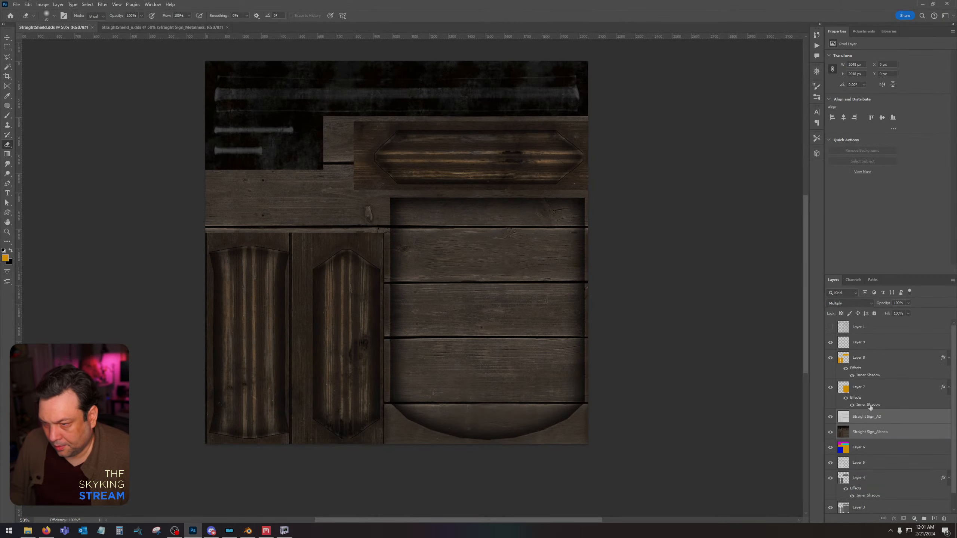
pyautogui.click(869, 432)
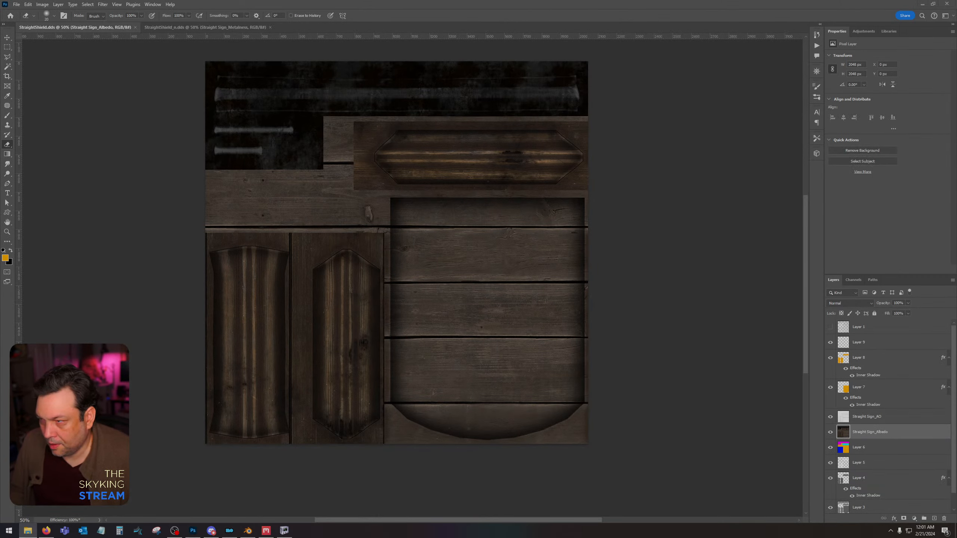
pyautogui.moveTo(585, 256); pyautogui.dragTo(503, 271)
pyautogui.press('Return')
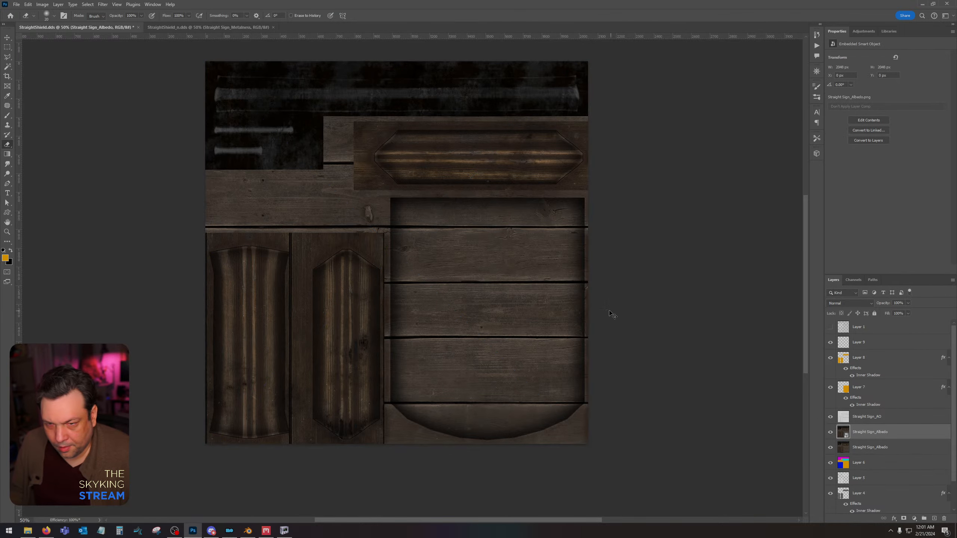
pyautogui.hotkey('ctrl', 's')
pyautogui.click(495, 278)
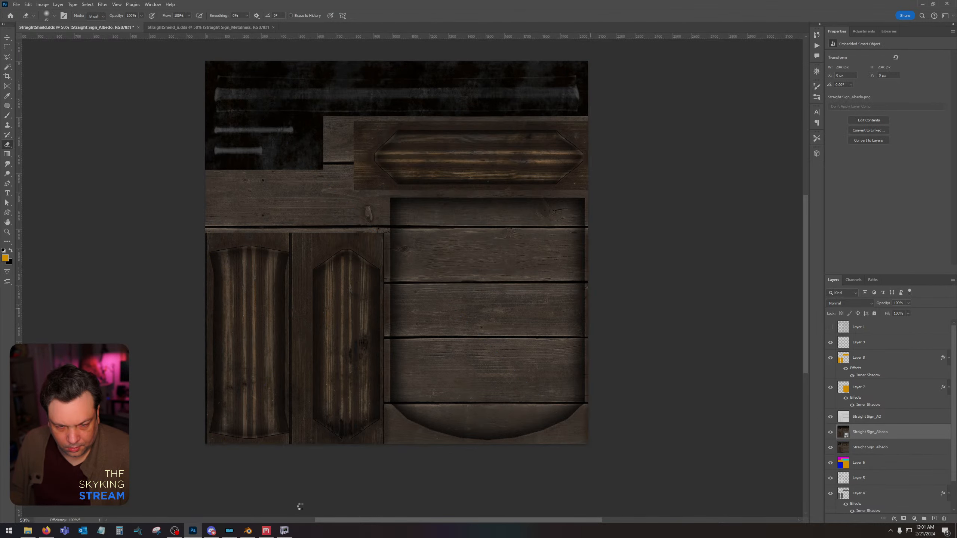
# Switch to NifSkope and examine the updated sign texture up close from several angles.
pyautogui.click(282, 530)
pyautogui.moveTo(466, 362); pyautogui.dragTo(603, 107)
pyautogui.scroll(5, 663, 352)
pyautogui.click(628, 140)
pyautogui.moveTo(632, 180); pyautogui.dragTo(686, 177)
# Switch to StraightShield_n.dds in Photoshop and delete its Straight Sign metalness and normal layers.
pyautogui.click(192, 531)
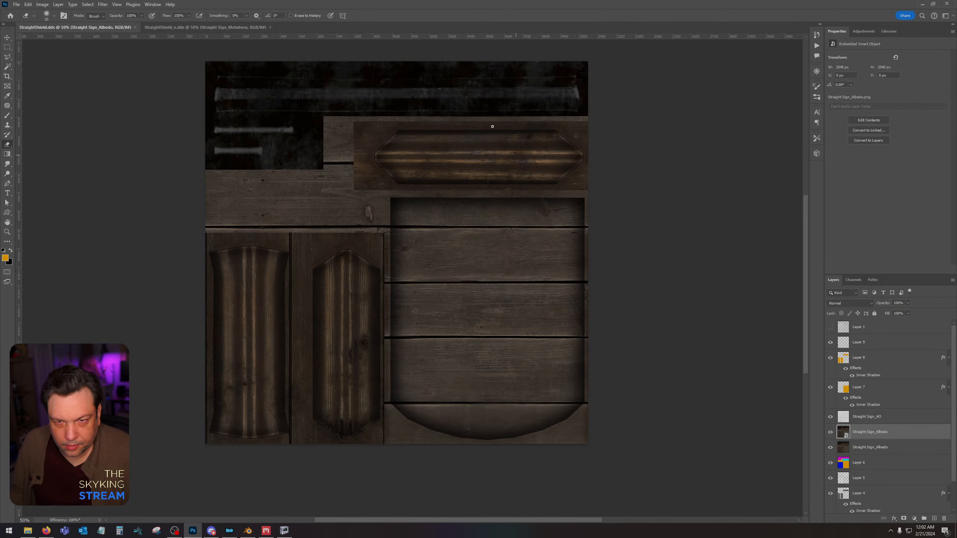
pyautogui.click(196, 28)
pyautogui.click(928, 345)
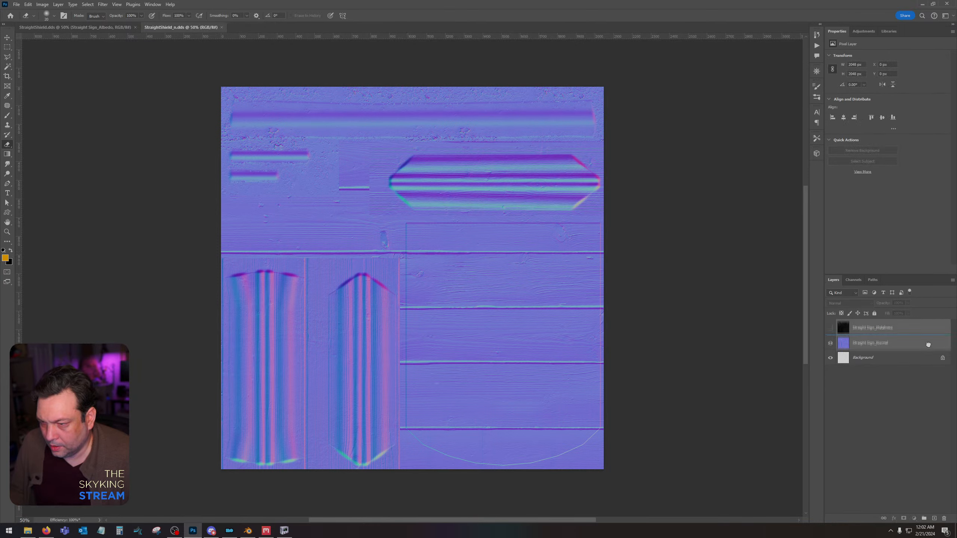
pyautogui.moveTo(928, 345); pyautogui.dragTo(944, 518)
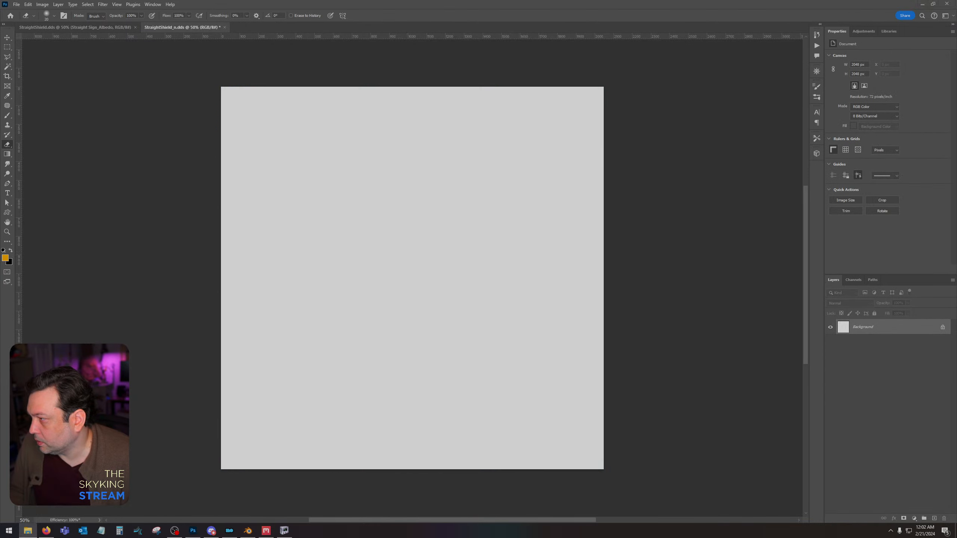
# Place the Straight Sign gloss, metalness and normal maps above the background of StraightShield_n.dds and rasterize all three layers.
pyautogui.moveTo(467, 271); pyautogui.dragTo(428, 267)
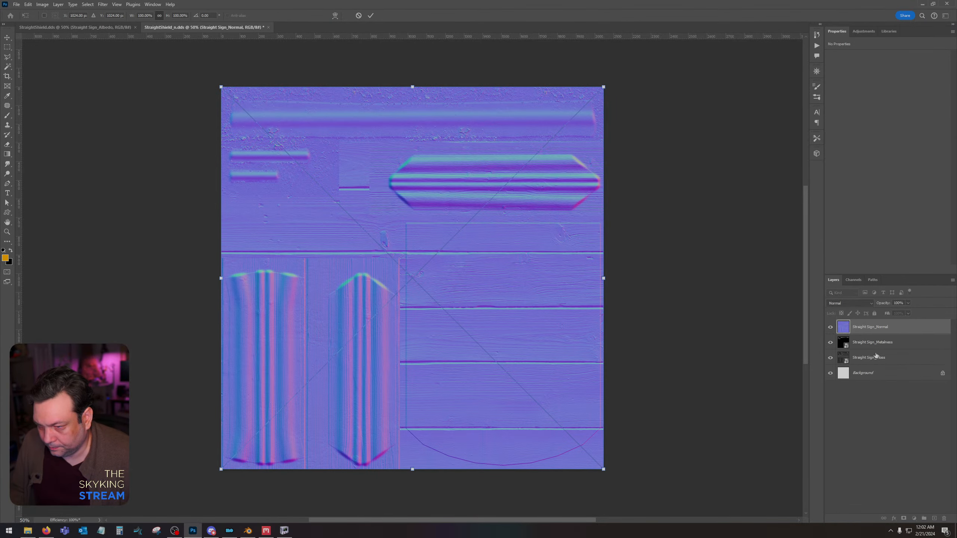
pyautogui.rightClick(877, 356)
pyautogui.click(863, 329)
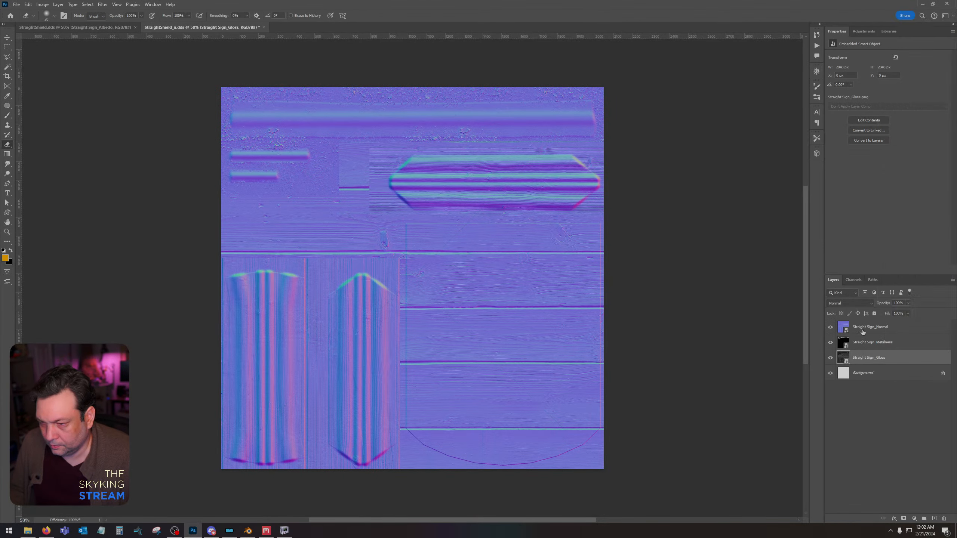
pyautogui.keyDown('shift'); pyautogui.click(863, 329); pyautogui.keyUp('shift')
pyautogui.rightClick(863, 330)
pyautogui.click(887, 335)
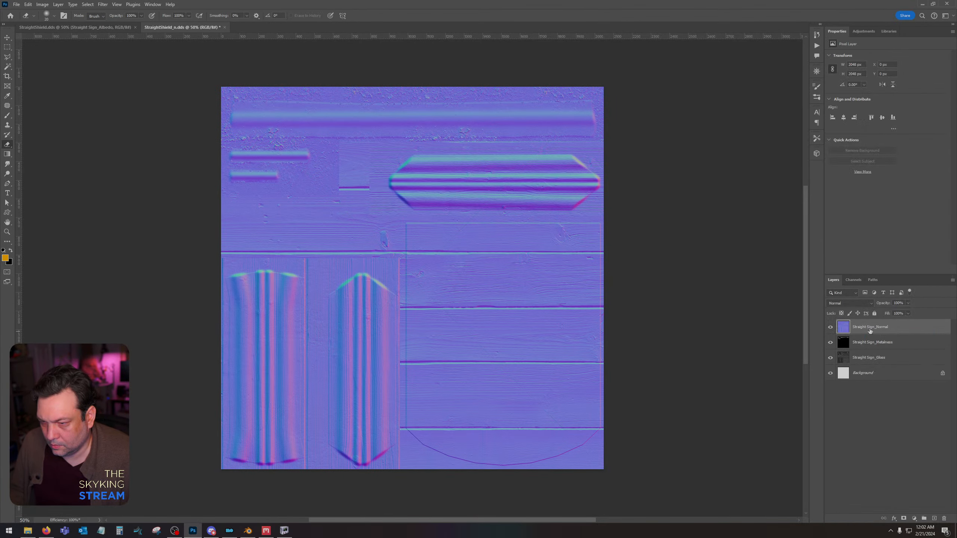
# Invert only the green channel of the Straight Sign normal layer, and return to the composite RGB view and layer list.
pyautogui.click(854, 279)
pyautogui.click(863, 322)
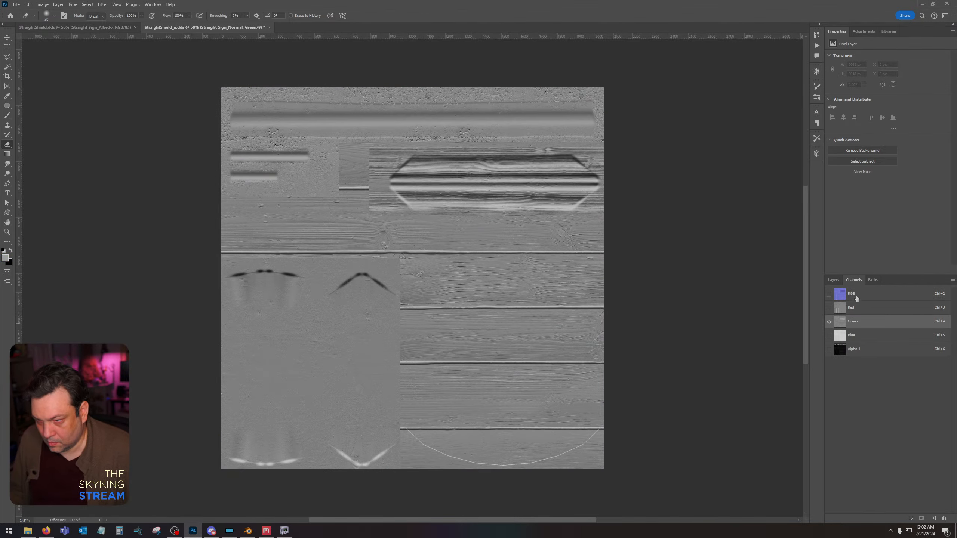
pyautogui.click(852, 294)
pyautogui.click(834, 280)
# Hide the Straight Sign normal and metalness layers and apply a Levels adjustment to the gloss layer.
pyautogui.click(830, 327)
pyautogui.click(871, 342)
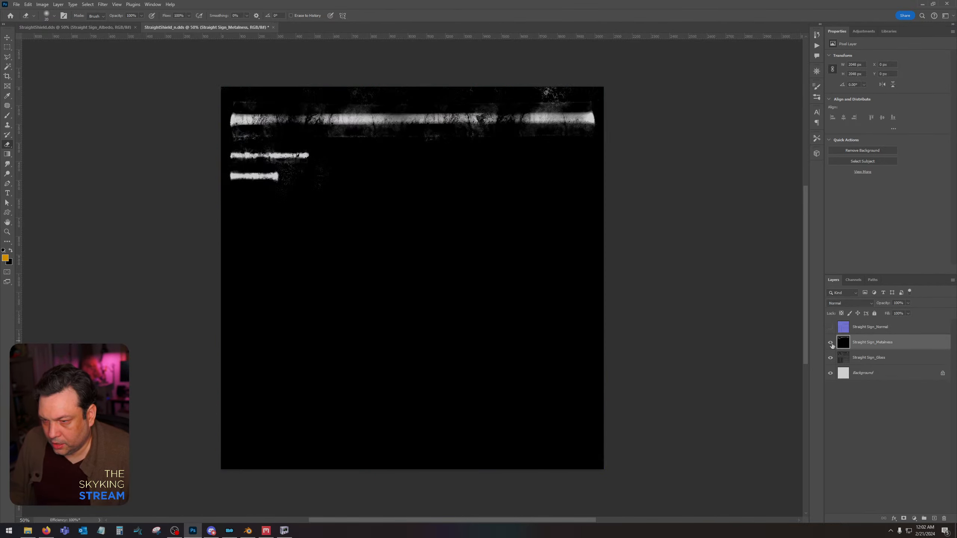
pyautogui.click(830, 342)
pyautogui.click(870, 357)
pyautogui.hotkey('ctrl', 'l')
pyautogui.click(661, 345)
# Merge the metalness and gloss layers, hide the merged layer, and show the Straight Sign normal layer again.
pyautogui.keyDown('ctrl'); pyautogui.click(873, 342); pyautogui.keyUp('ctrl')
pyautogui.hotkey('ctrl', 'e')
pyautogui.click(830, 342)
pyautogui.click(830, 327)
# Save StraightShield_n.dds with texture type Color + Alpha and compression BC7 8bpp Fine (Linear, DX11+).
pyautogui.hotkey('ctrl', 's')
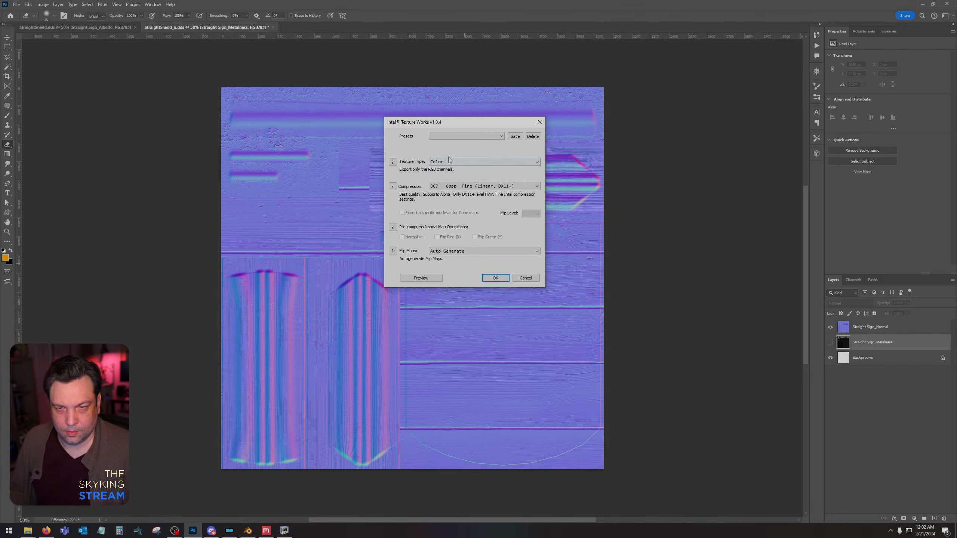
pyautogui.click(449, 162)
pyautogui.click(452, 171)
pyautogui.click(459, 186)
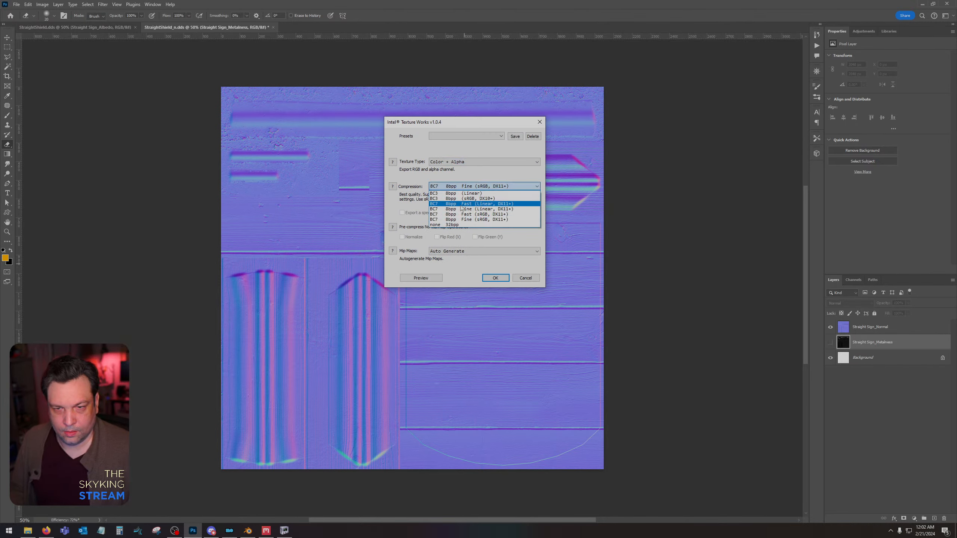
pyautogui.click(462, 206)
pyautogui.click(496, 278)
# Switch to NifSkope and check how the large rings and wooden frame look with the updated normal map.
pyautogui.click(284, 531)
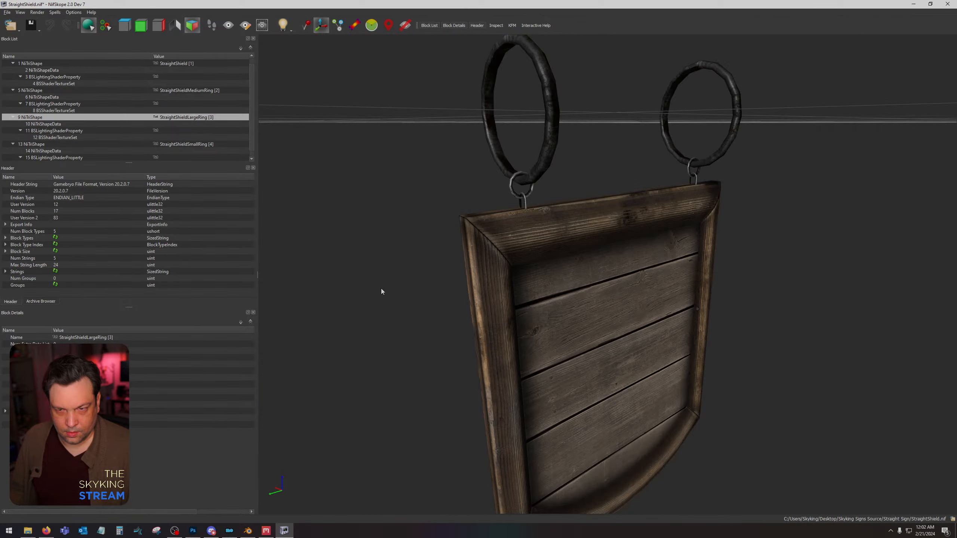
pyautogui.click(541, 166)
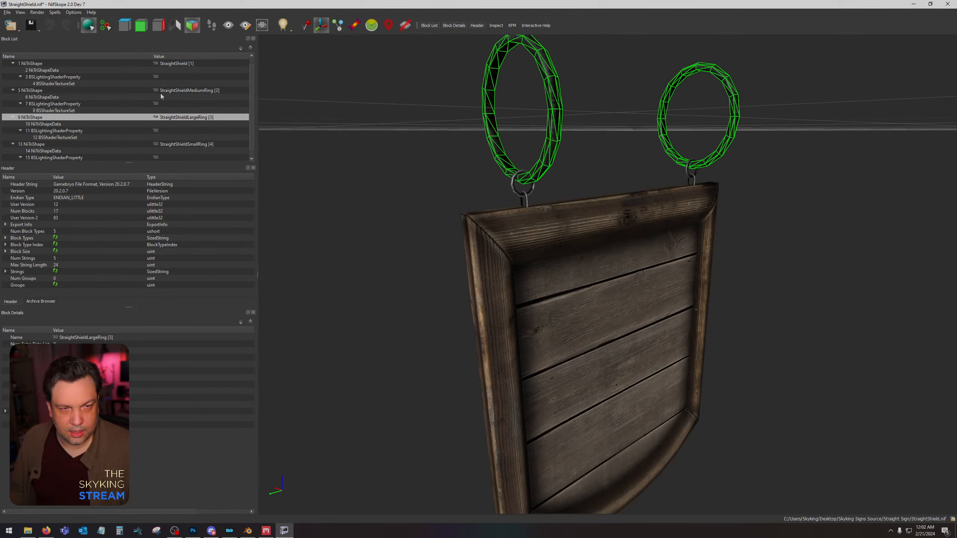
pyautogui.click(454, 275)
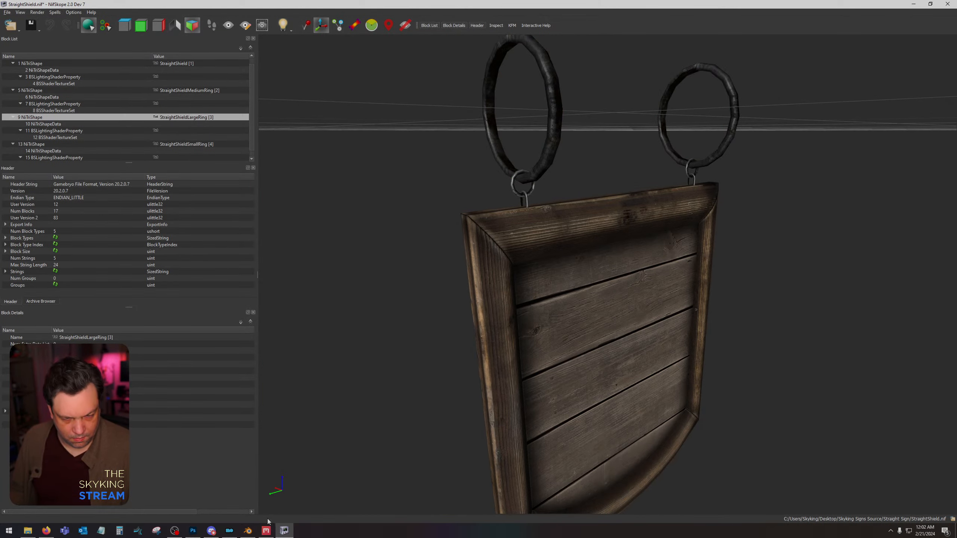
# Switch to StraightShield.dds in Photoshop and inspect its metal area, leaving the albedo smart object unrasterized.
pyautogui.click(193, 531)
pyautogui.click(91, 28)
pyautogui.click(167, 177)
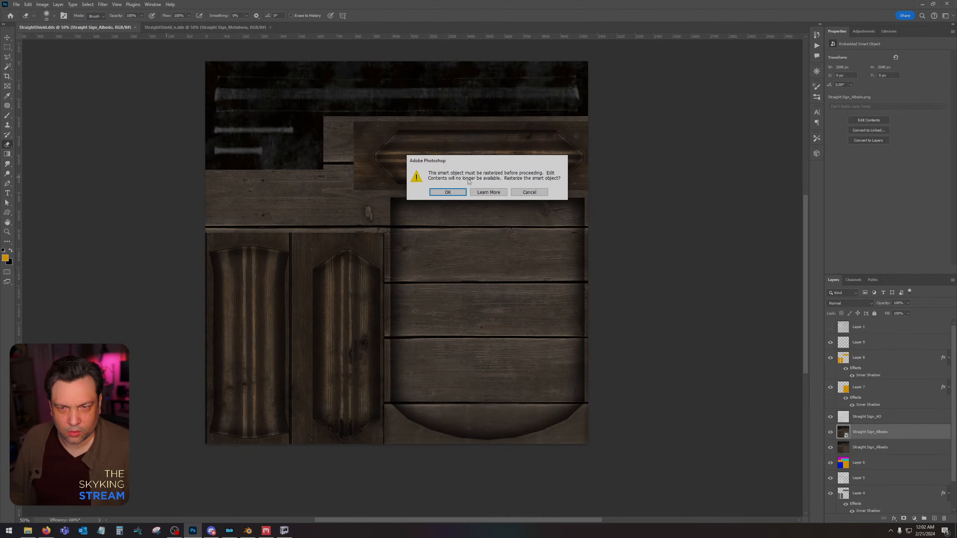
pyautogui.click(545, 193)
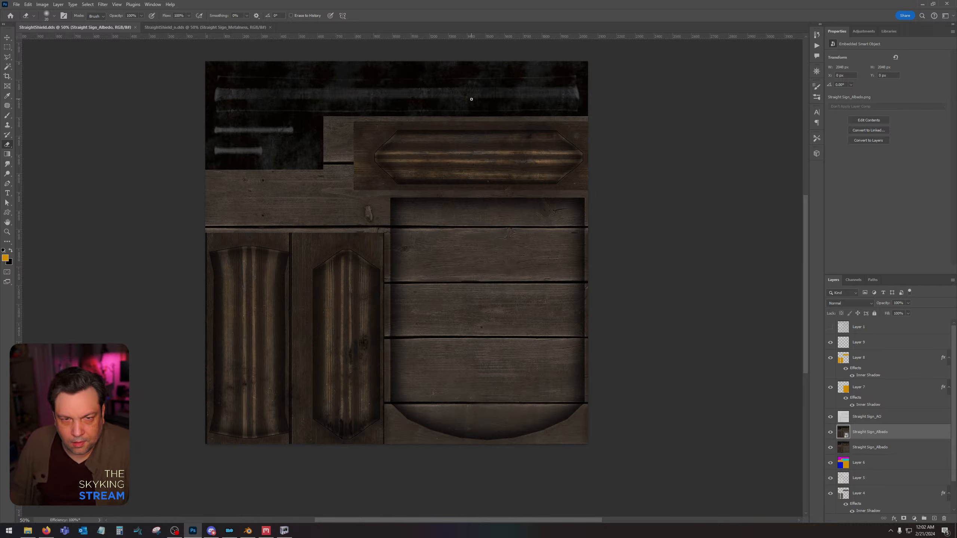
# Switch to Quixel Mixer and examine the Straight Sign mix from several angles, ending with the albedo-only display.
pyautogui.click(266, 531)
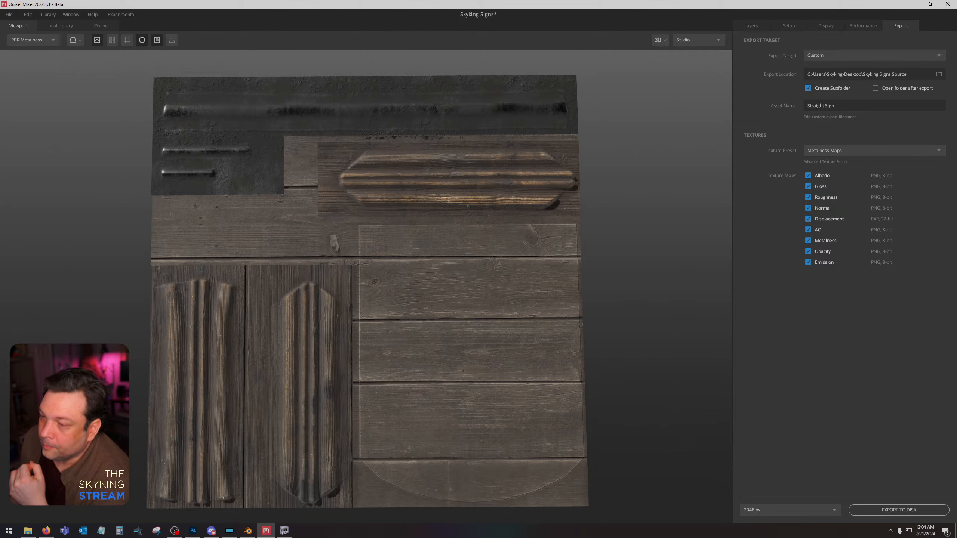
pyautogui.click(267, 531)
pyautogui.click(267, 531)
pyautogui.moveTo(526, 287); pyautogui.dragTo(532, 286, button='middle')
pyautogui.moveTo(532, 288)
pyautogui.mouseDown()
pyautogui.moveTo(604, 233)
pyautogui.moveTo(579, 188)
pyautogui.moveTo(361, 222)
pyautogui.moveTo(511, 225)
pyautogui.moveTo(386, 262)
pyautogui.moveTo(528, 254)
pyautogui.moveTo(494, 241)
pyautogui.mouseUp()
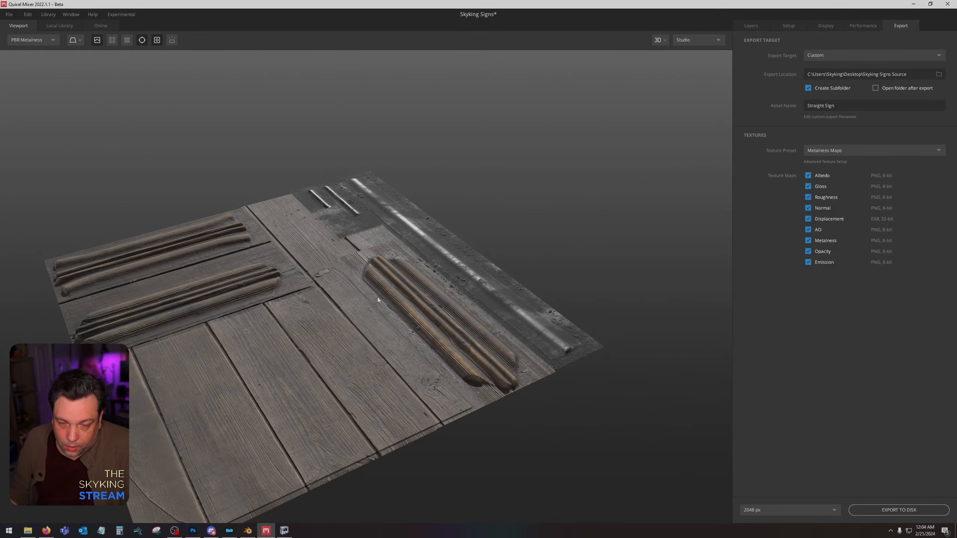
pyautogui.moveTo(378, 299); pyautogui.dragTo(555, 369)
pyautogui.press('c')
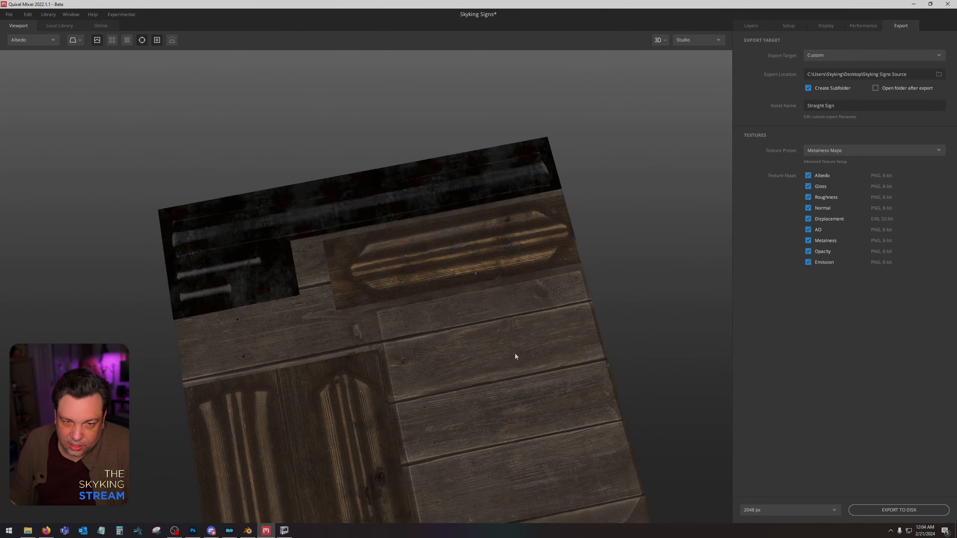
# Collapse the Vertical Wood and Wood Slats groups, expand Chest Metal, and compare its Galvanization Copy and Darken layers on and off.
pyautogui.click(758, 26)
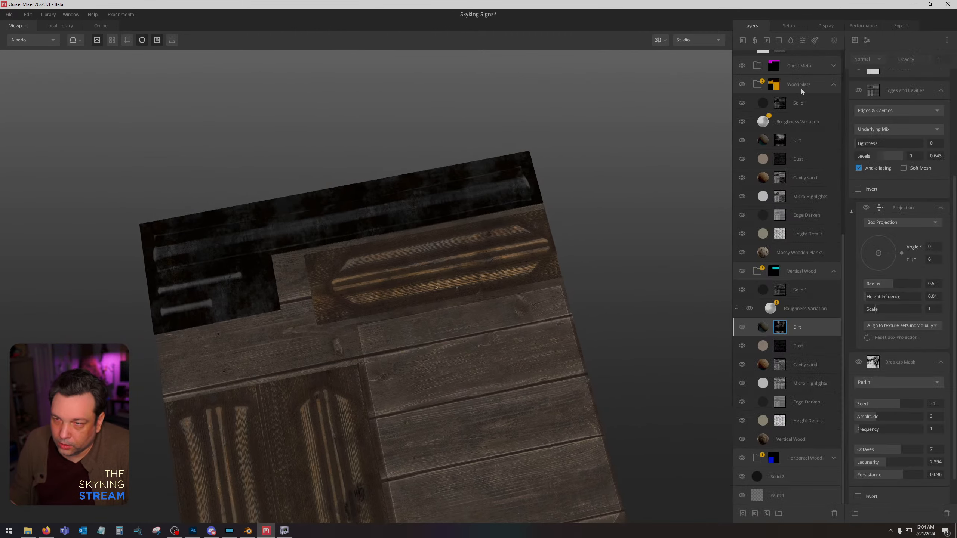
pyautogui.click(835, 271)
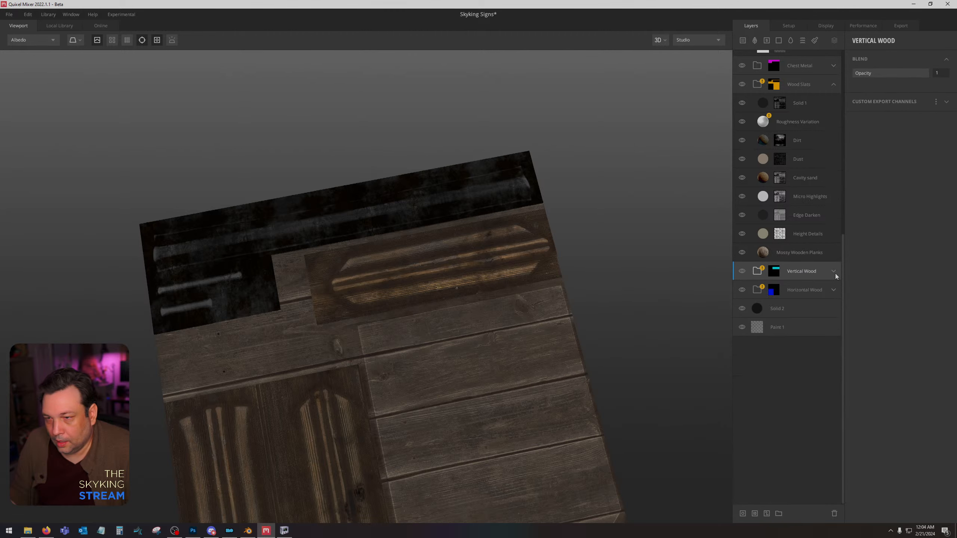
pyautogui.click(838, 117)
pyautogui.click(835, 97)
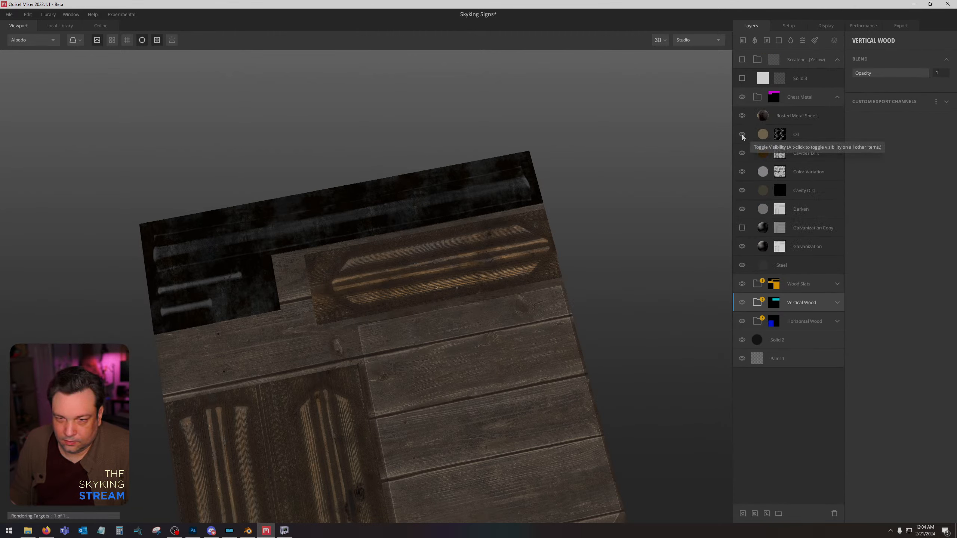
pyautogui.click(742, 229)
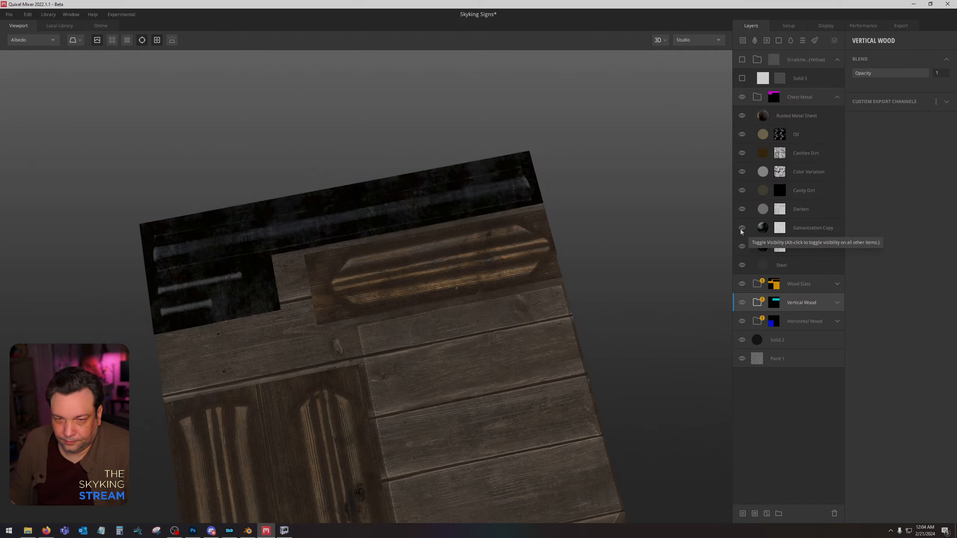
pyautogui.click(742, 229)
pyautogui.click(741, 210)
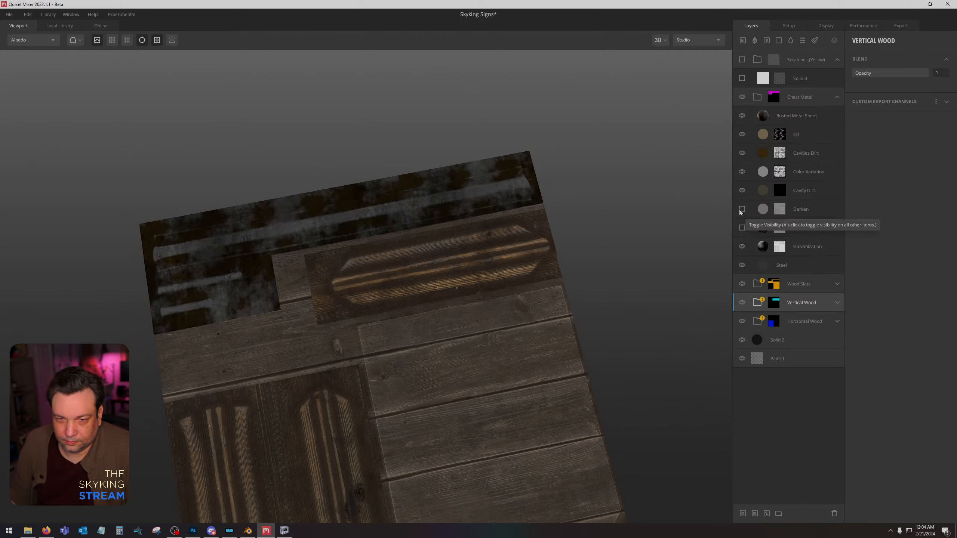
pyautogui.click(741, 210)
pyautogui.click(741, 210)
pyautogui.click(742, 211)
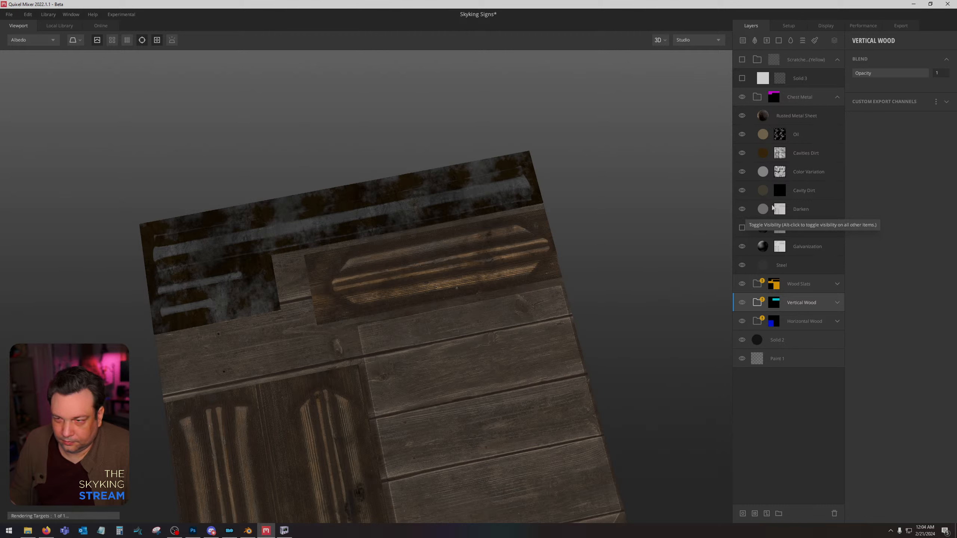
# Lower the opacity of the Darken layer in Chest Metal and export the Straight Sign maps to disk at 2048 px.
pyautogui.click(799, 209)
pyautogui.moveTo(927, 73); pyautogui.dragTo(898, 78)
pyautogui.click(902, 26)
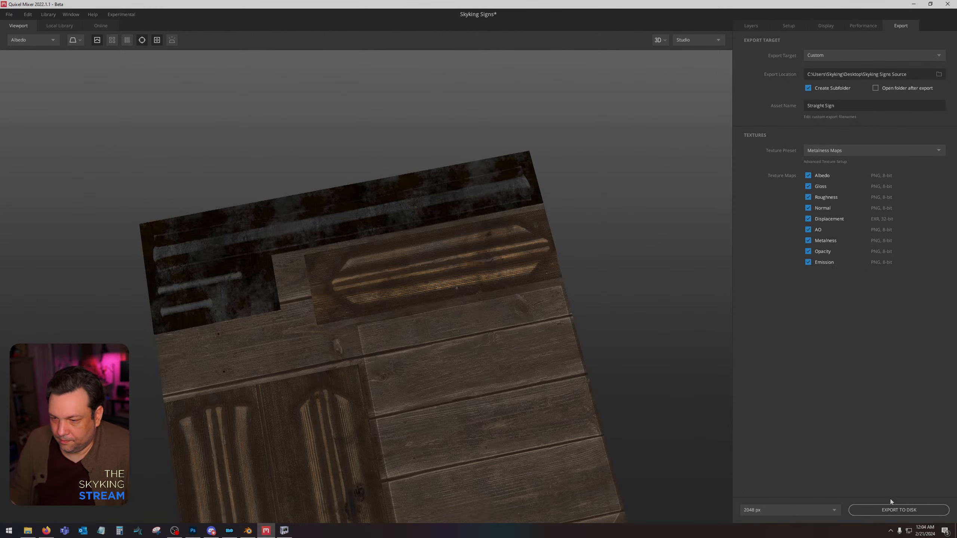
pyautogui.click(891, 509)
# Switch to Photoshop, place the re-exported Straight Sign_Albedo map directly above the previous albedo layer, and rasterize it.
pyautogui.click(193, 531)
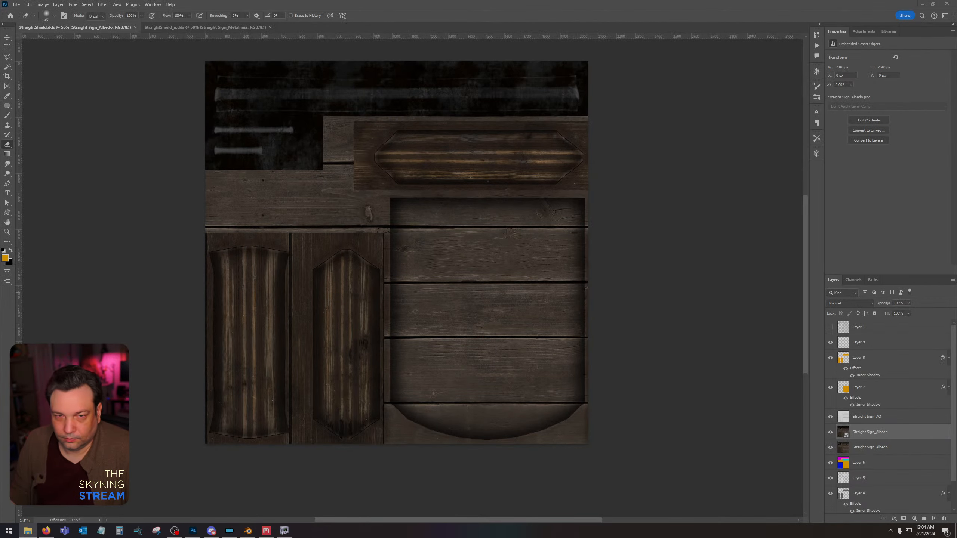
pyautogui.moveTo(404, 241); pyautogui.dragTo(404, 241)
pyautogui.press('Return')
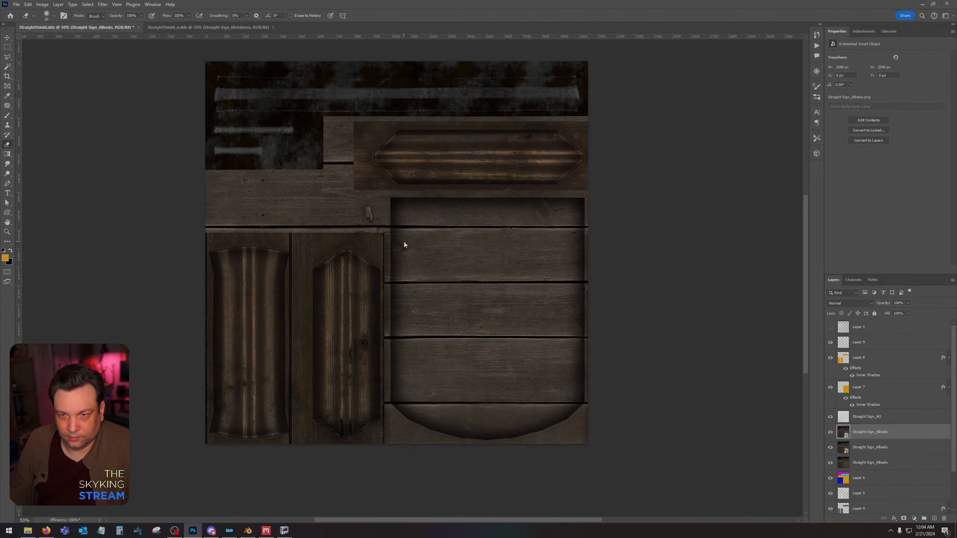
pyautogui.rightClick(872, 433)
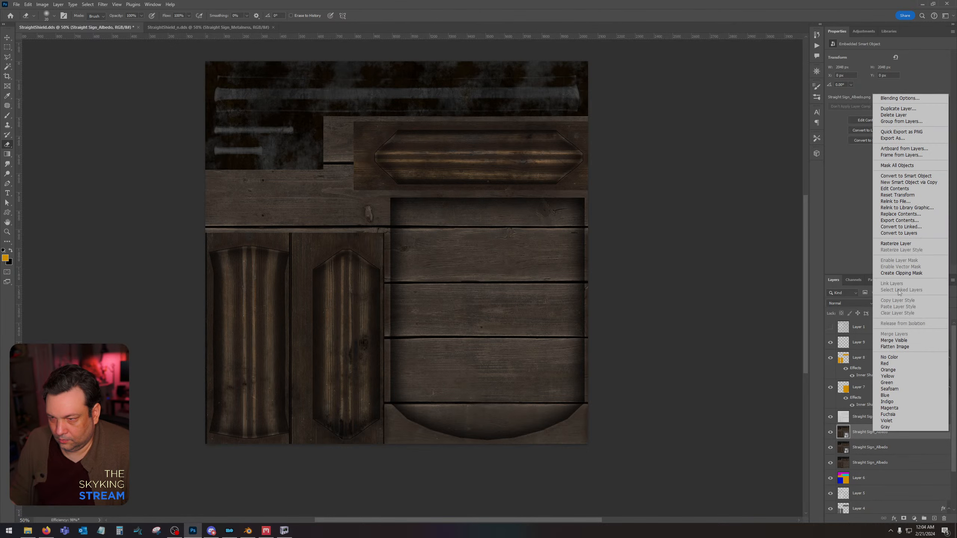
pyautogui.click(896, 244)
# Save StraightShield.dds with texture type Color and compression BC7 8bpp Fine (sRGB, DX11+).
pyautogui.hotkey('ctrl', 's')
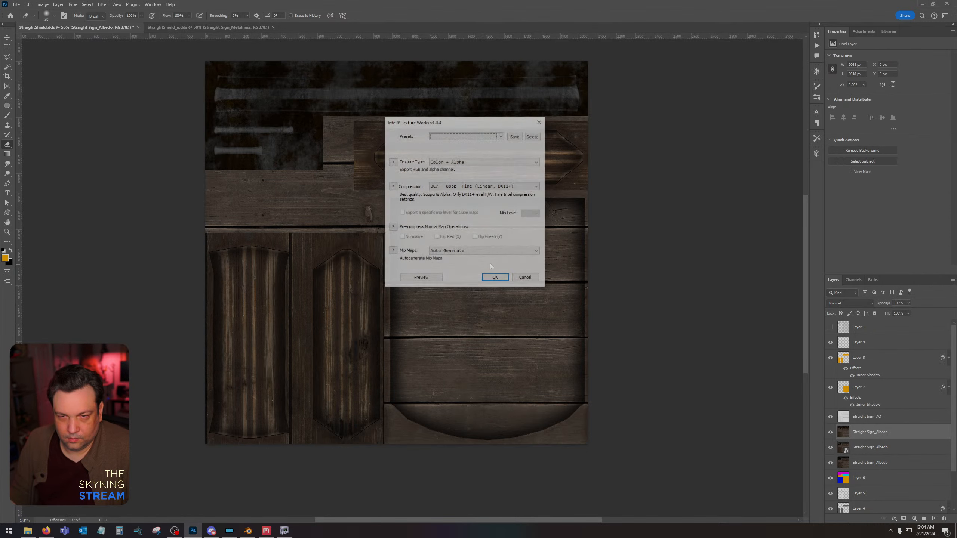
pyautogui.click(473, 162)
pyautogui.click(471, 168)
pyautogui.click(473, 186)
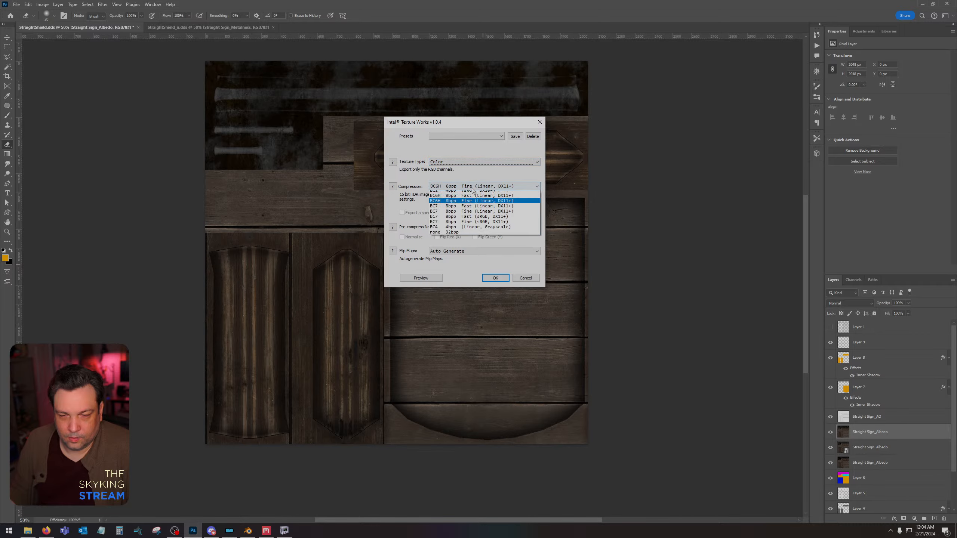
pyautogui.click(471, 221)
pyautogui.press('Return')
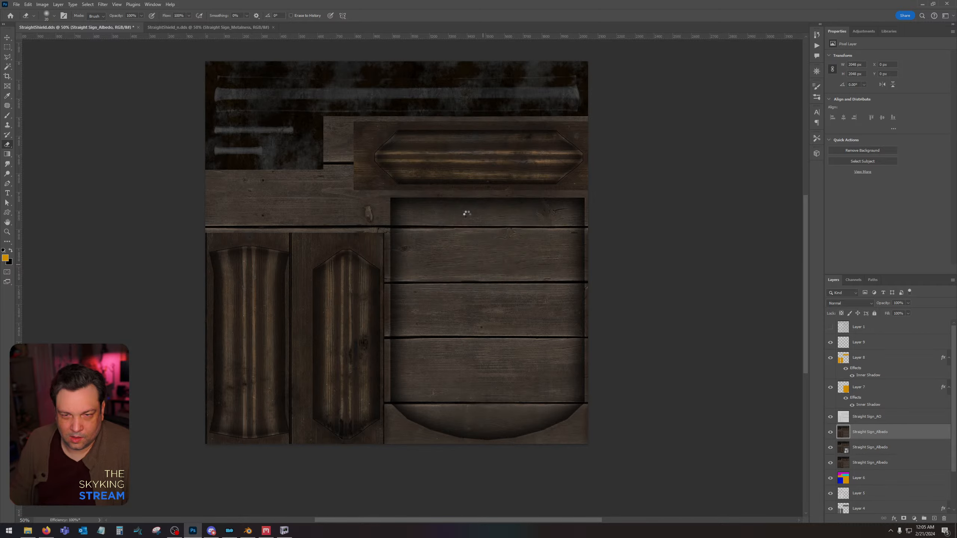
# Switch to NifSkope, inspect the retextured rings and frame from the opposite side, and return to Quixel Mixer.
pyautogui.click(285, 531)
pyautogui.moveTo(409, 340); pyautogui.dragTo(612, 337)
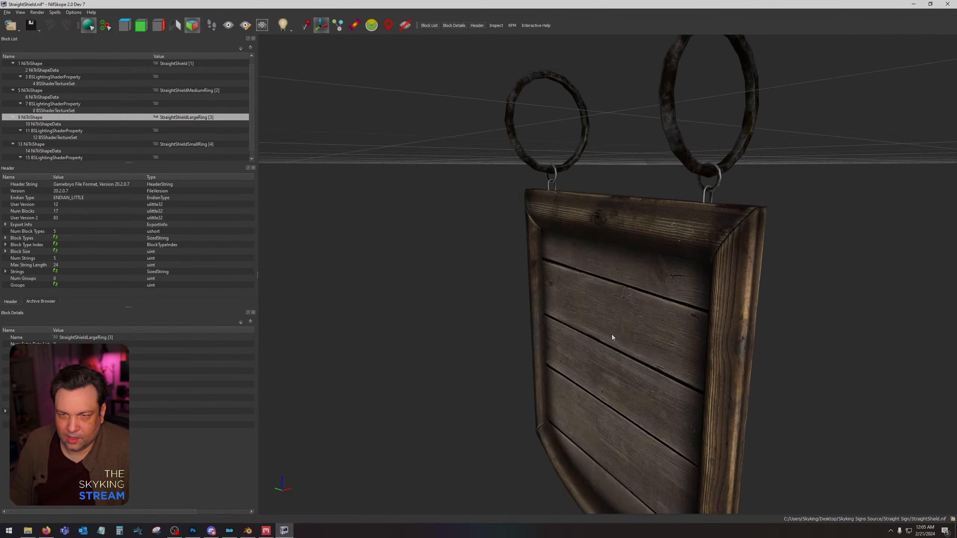
pyautogui.click(268, 531)
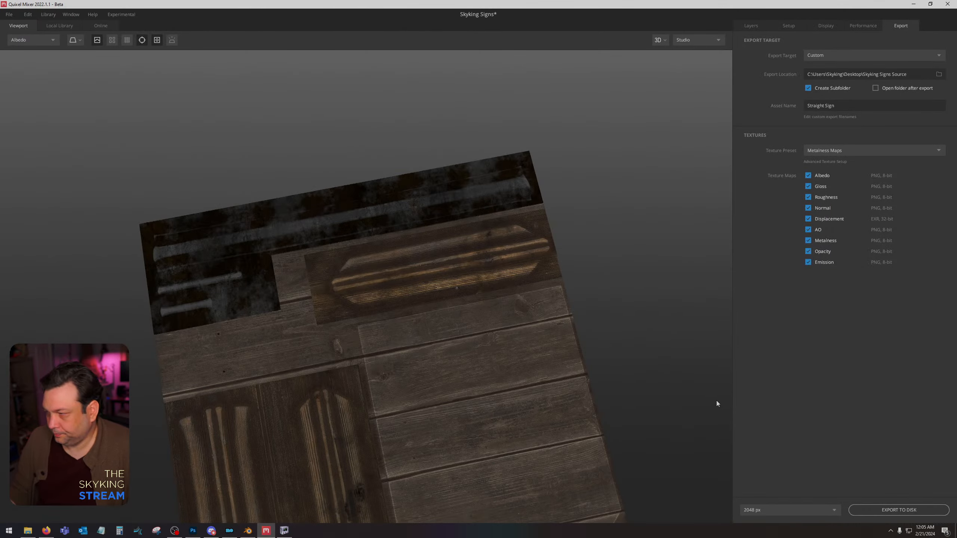